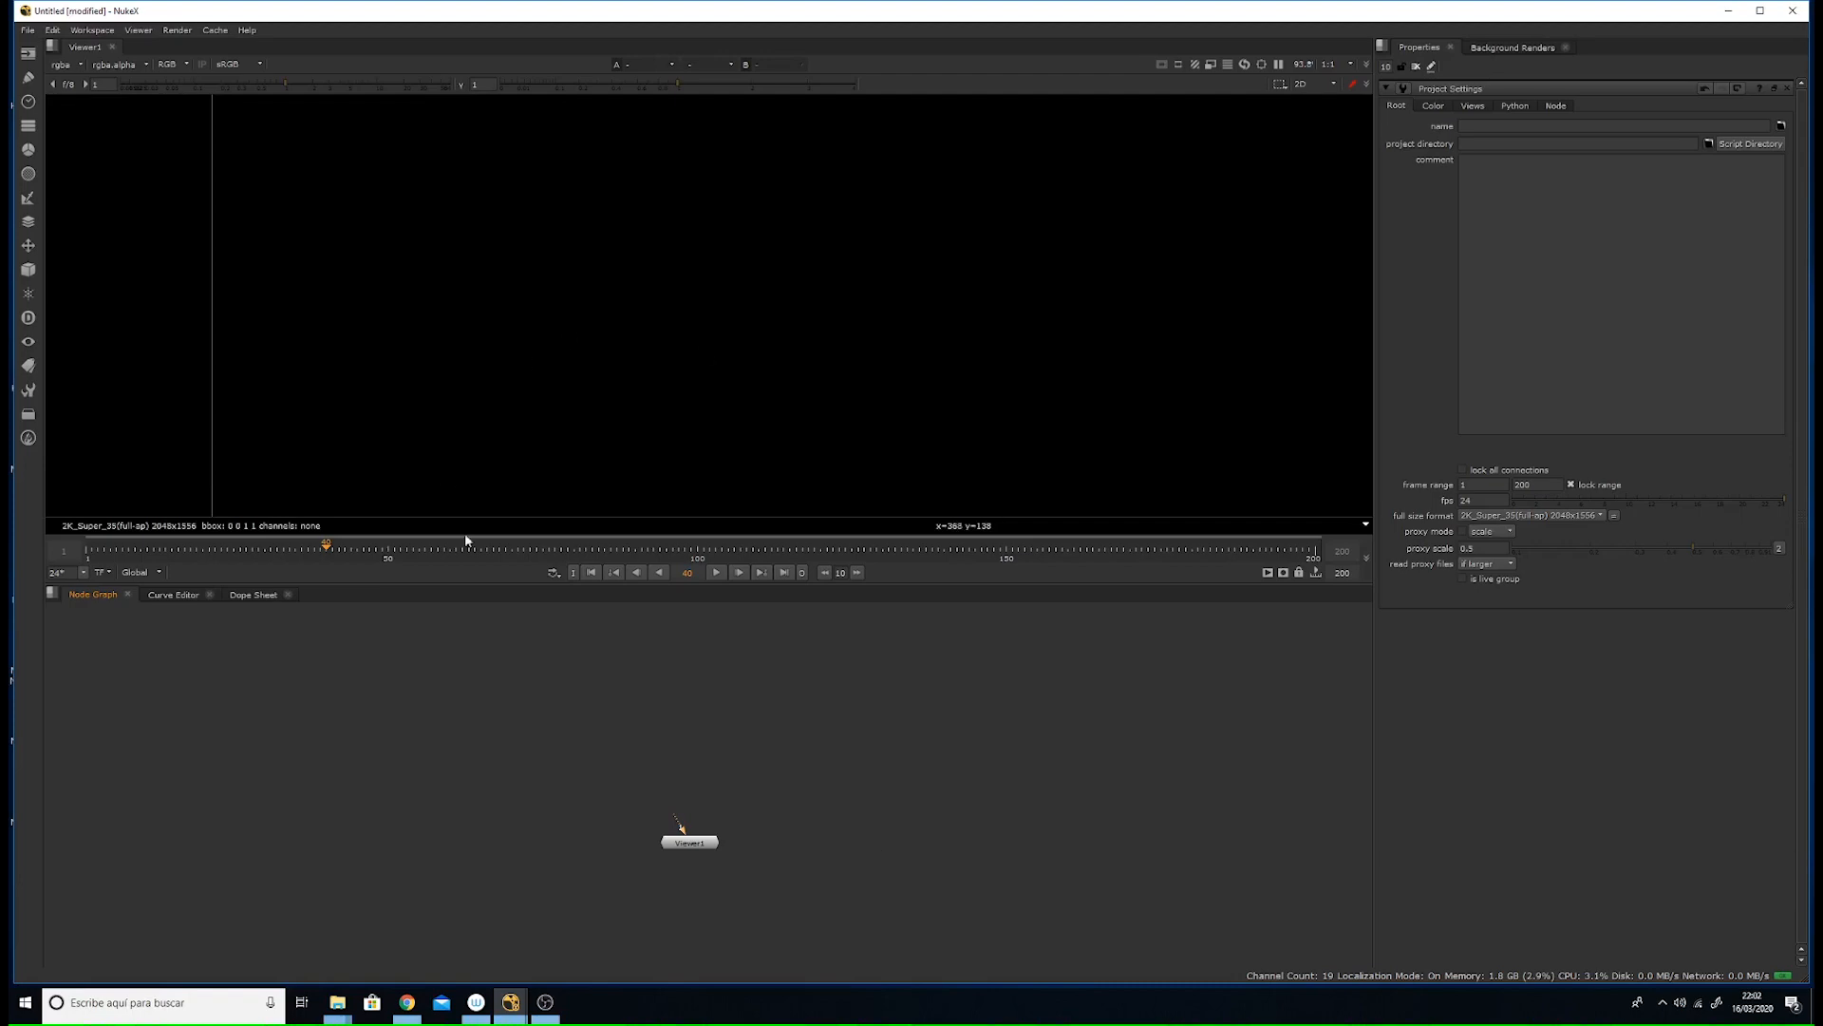
- Import the image sequence from the source_jpg folder in proyecciones_grua into the node graph as a Read node
click(337, 1002)
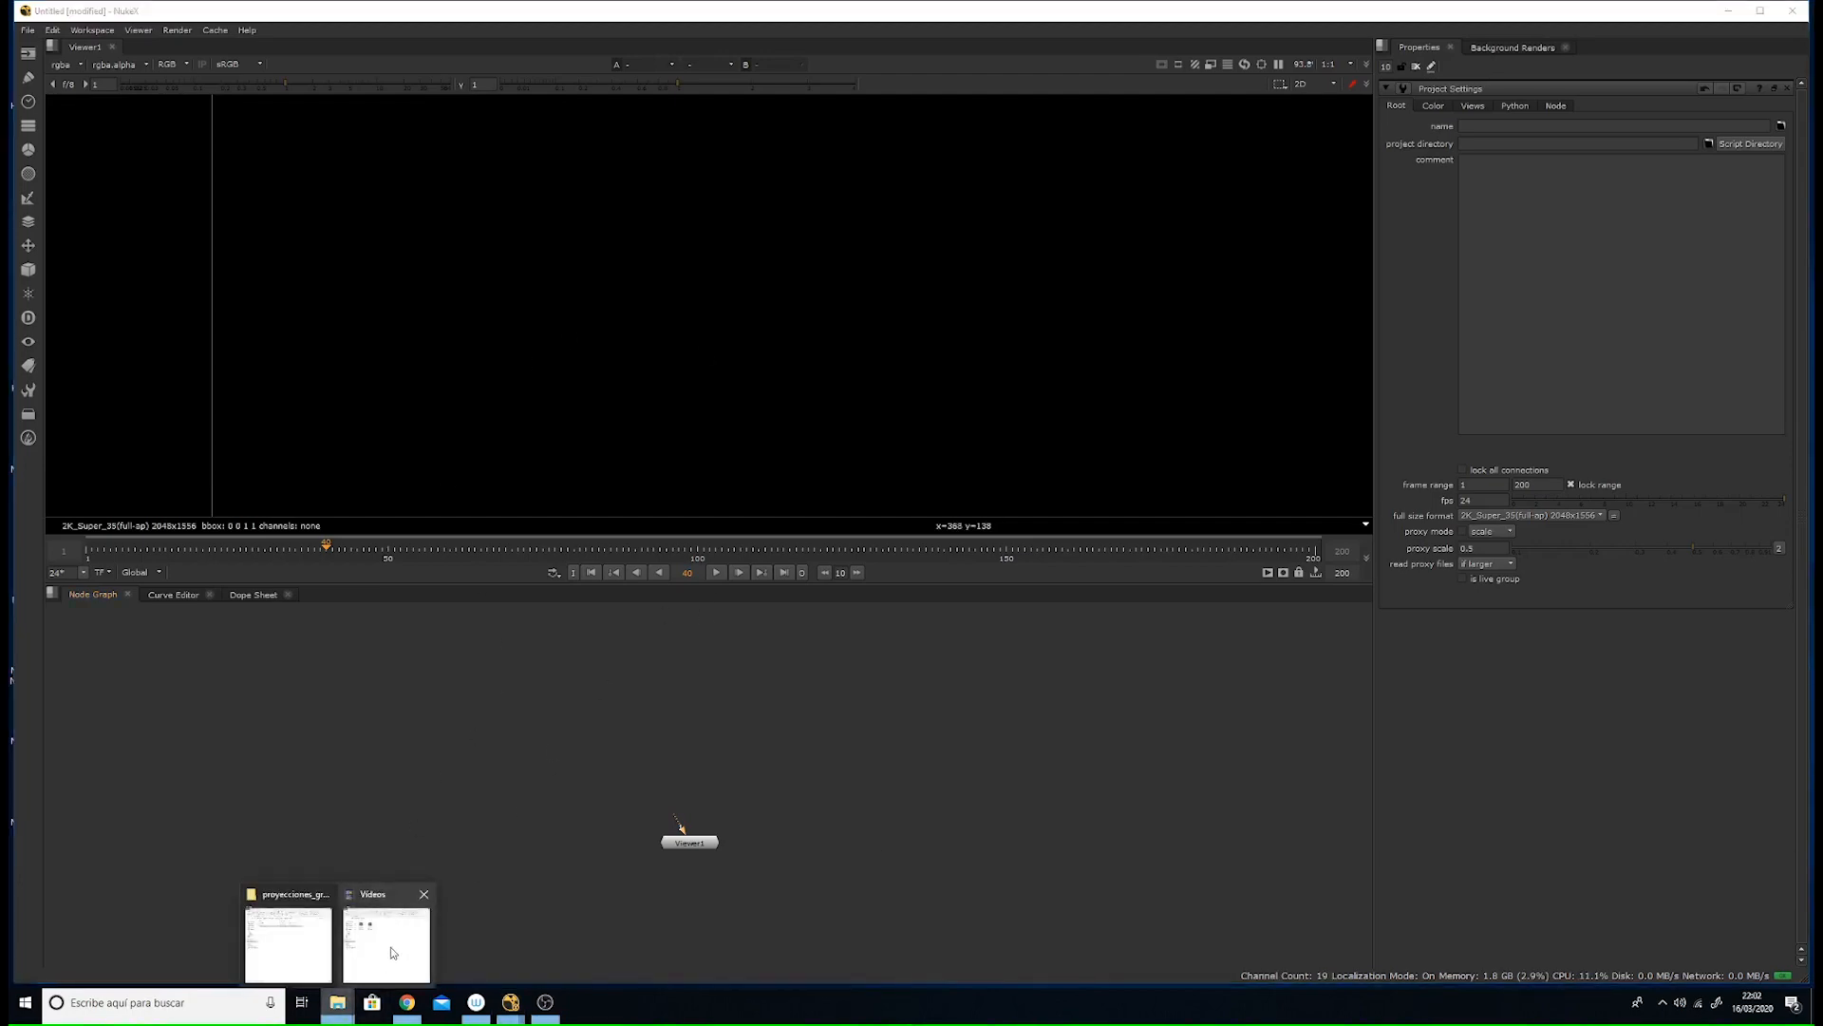
mouse_move(371, 952)
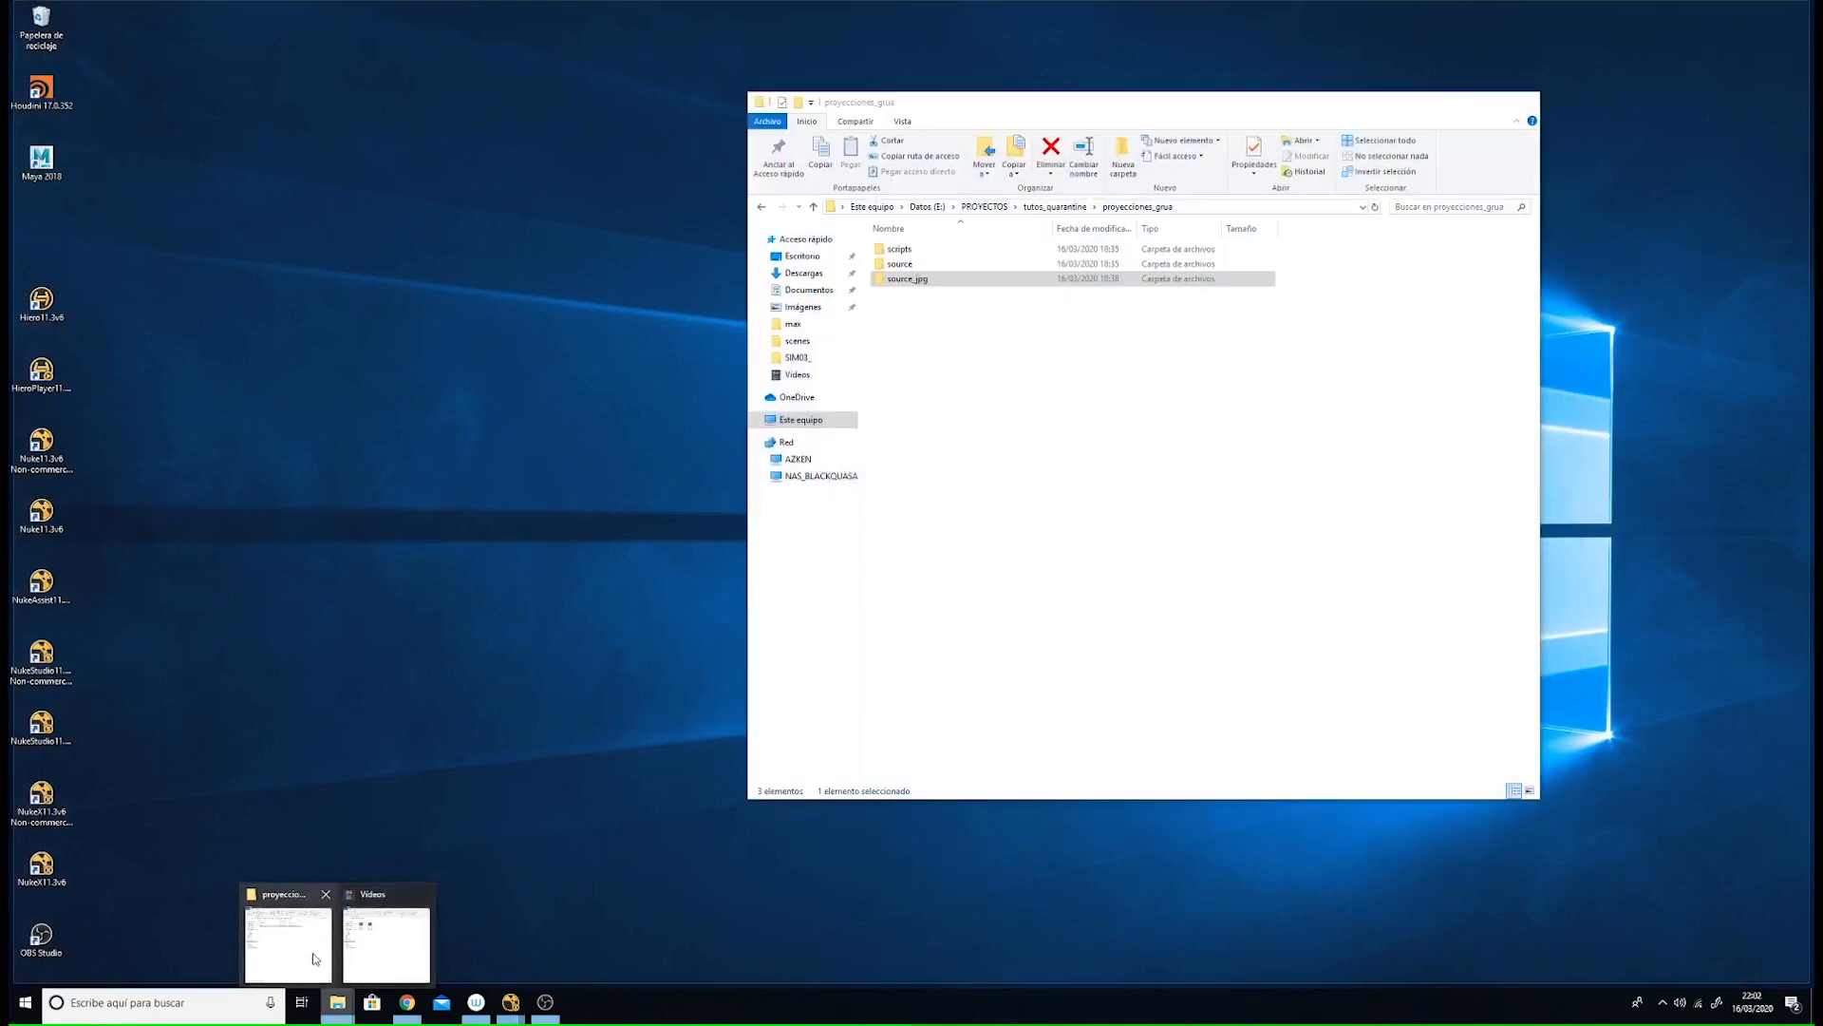
click(288, 940)
drag(917, 279, 684, 712)
click(506, 795)
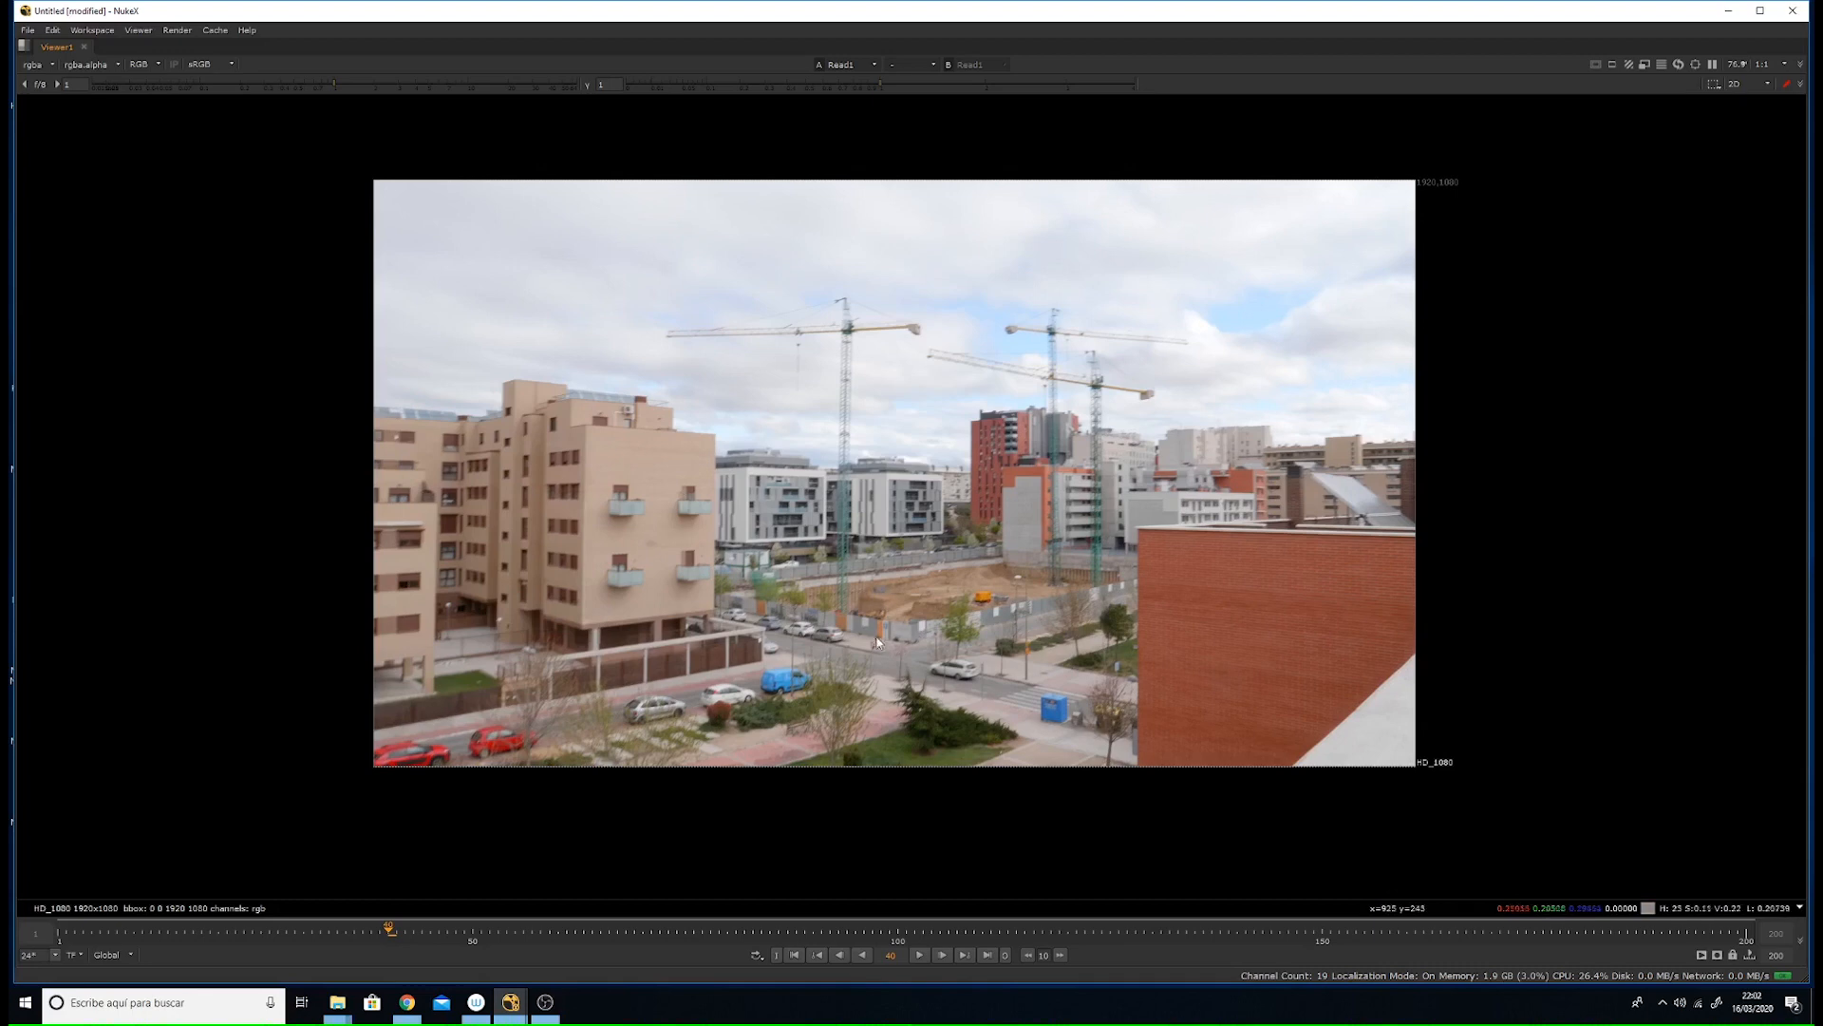
- Play the crane footage from frame 1 and examine the shot at closer range
middle_drag(863, 608, 930, 624)
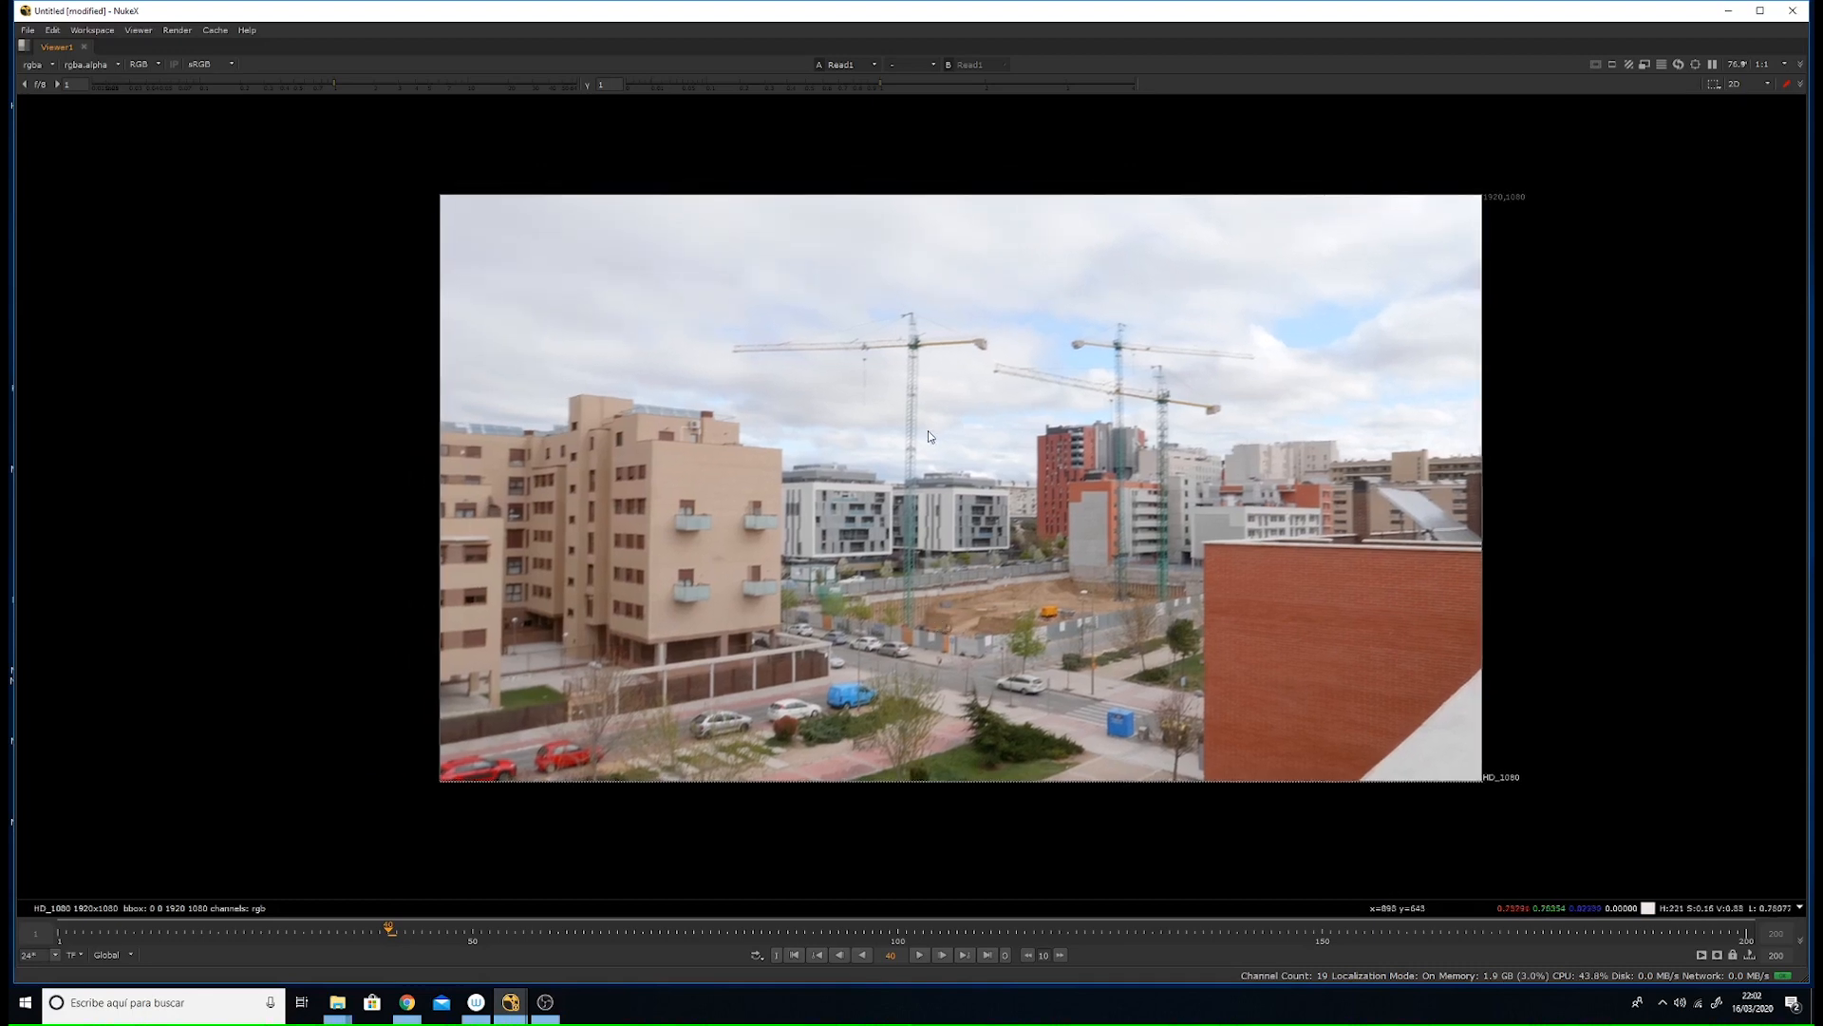
scroll(927, 430, up, 6)
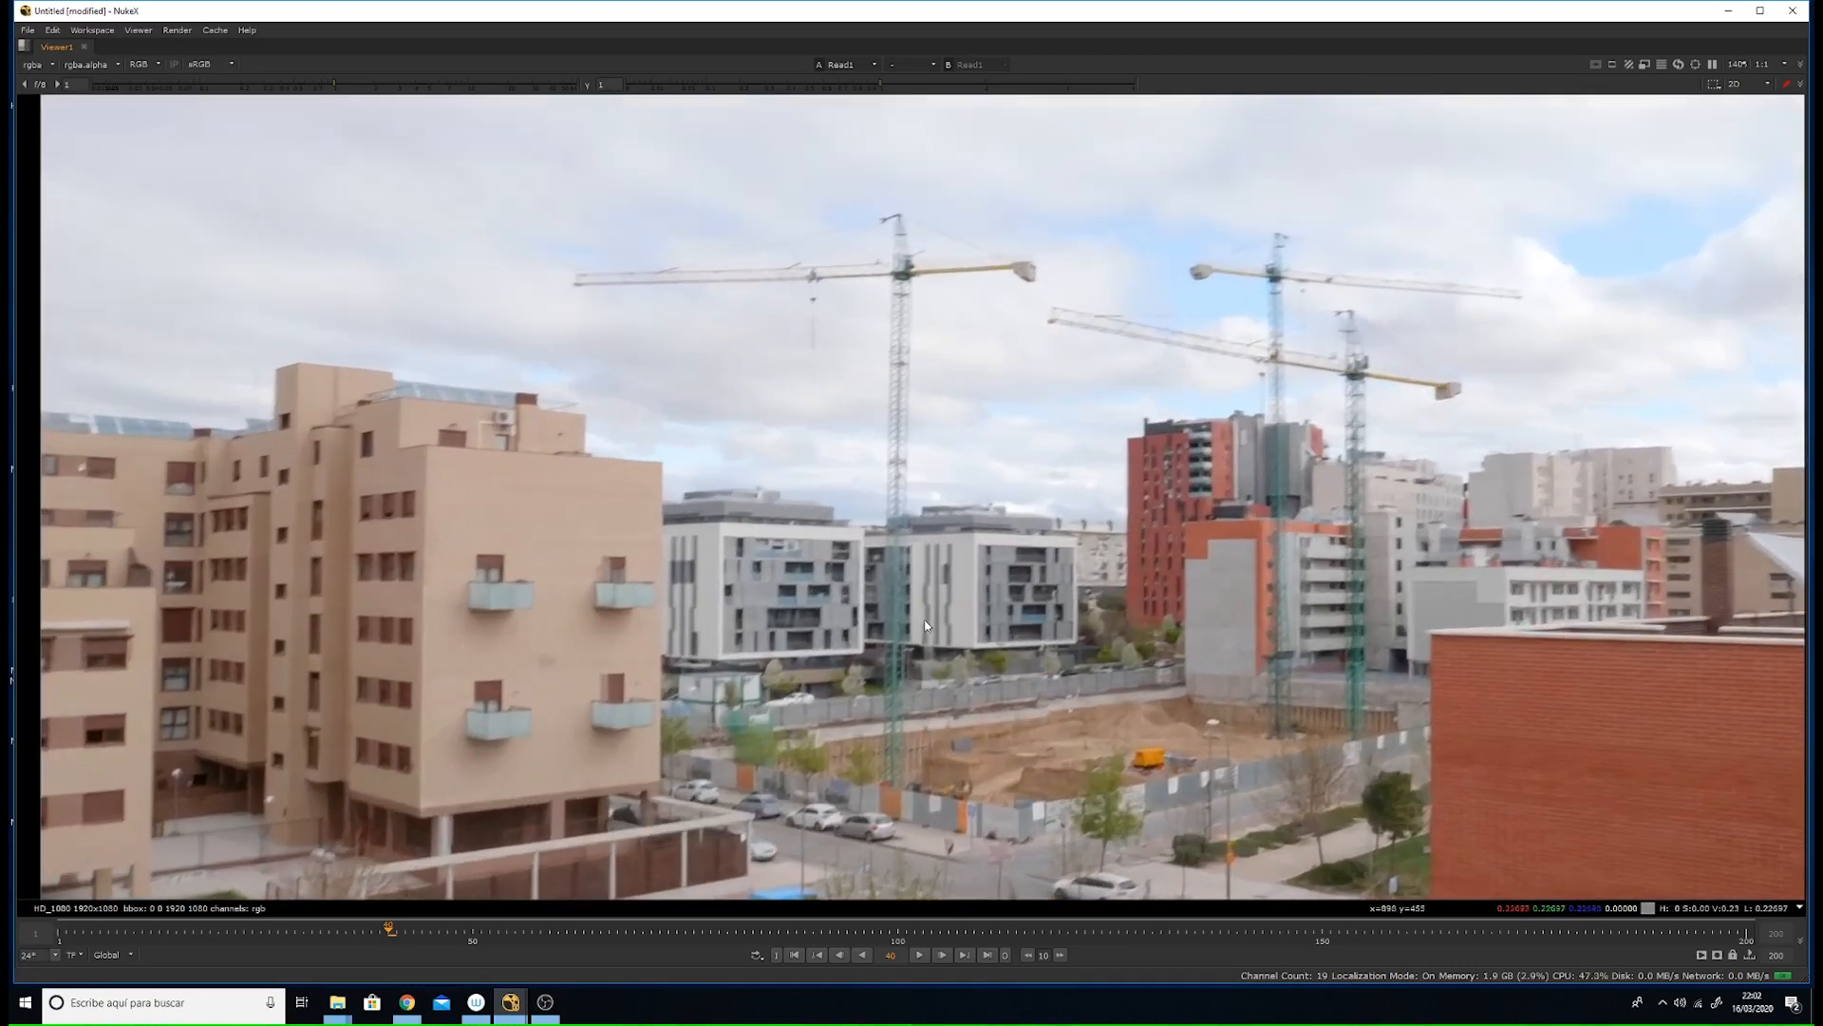
click(57, 931)
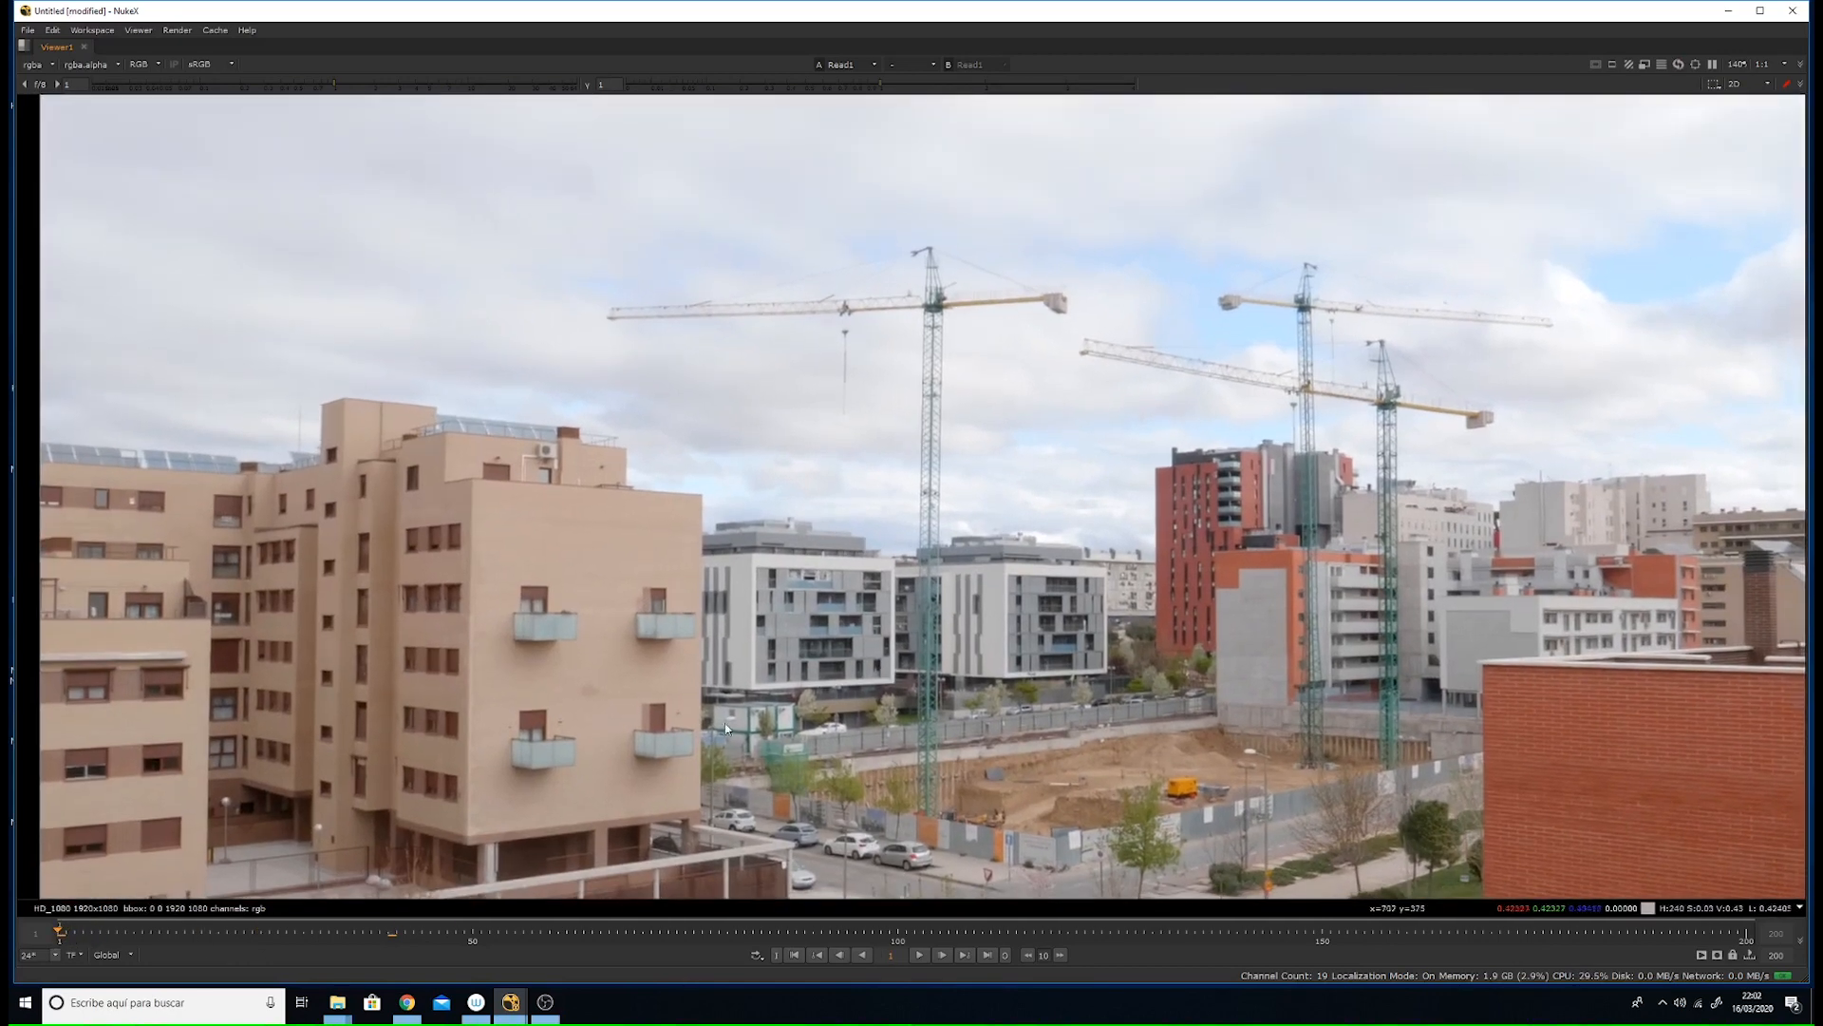
click(919, 954)
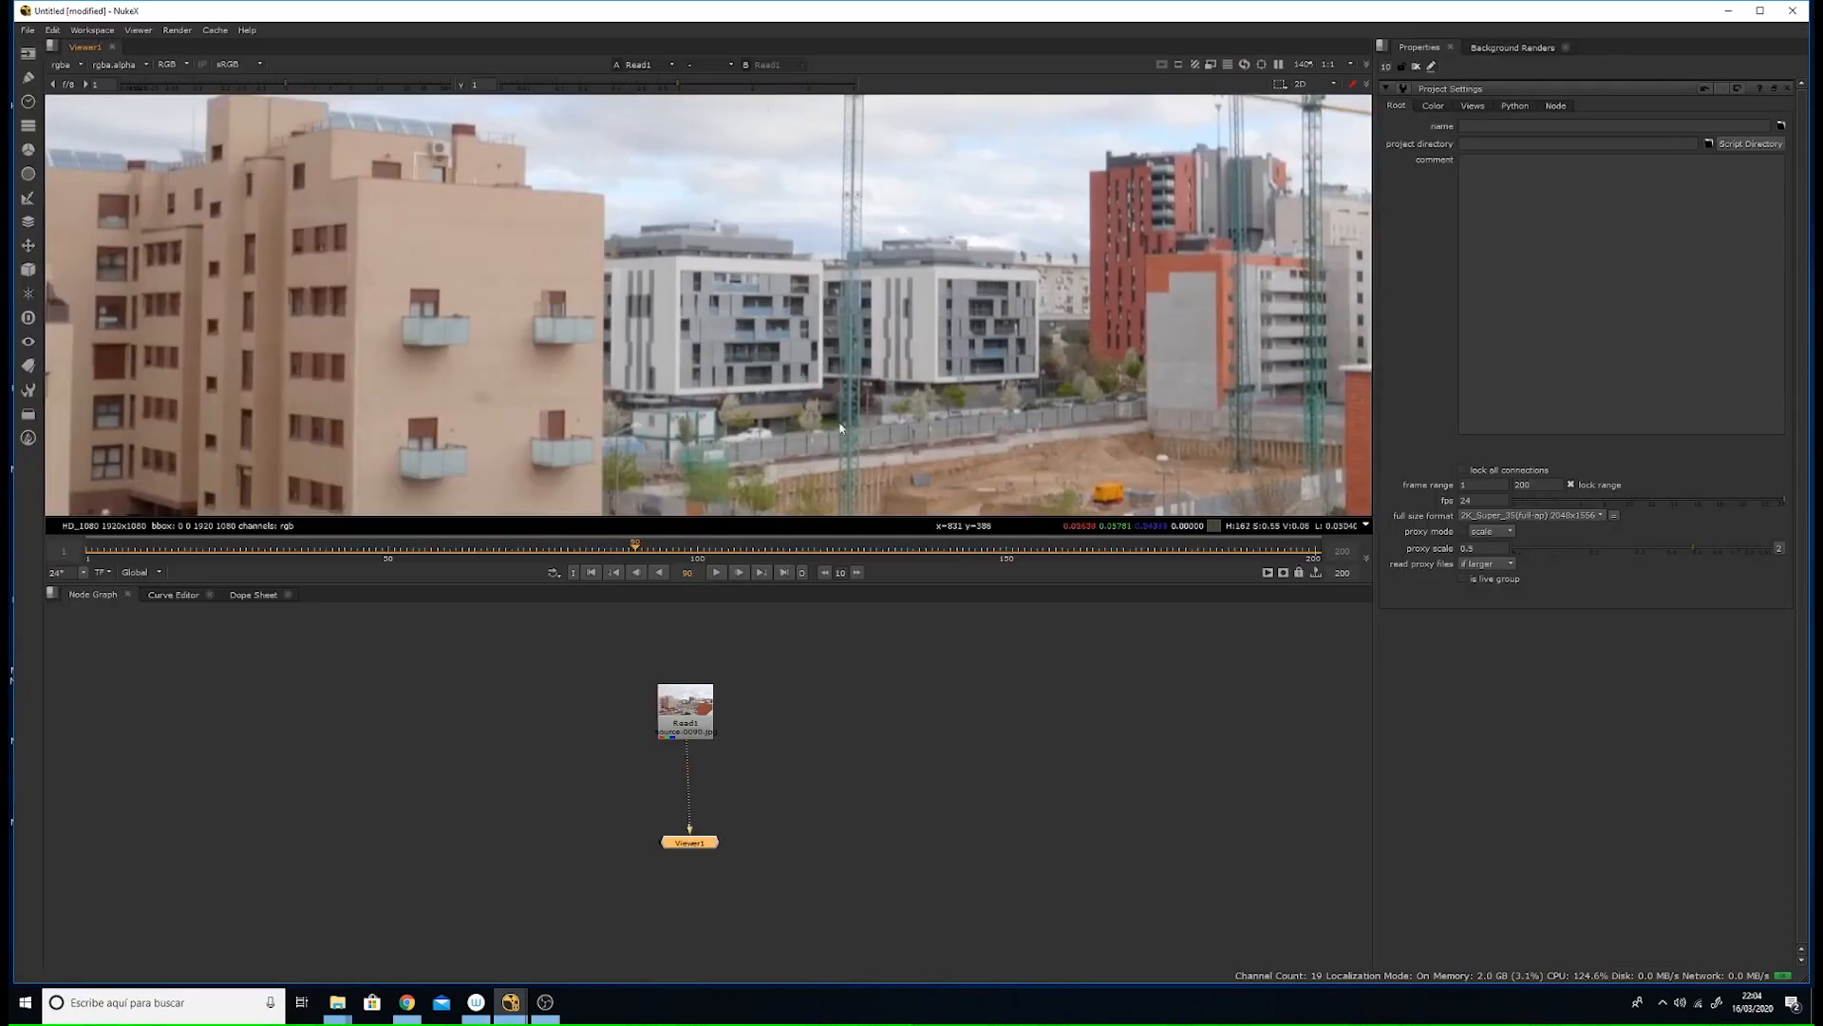
scroll(813, 258, down, 5)
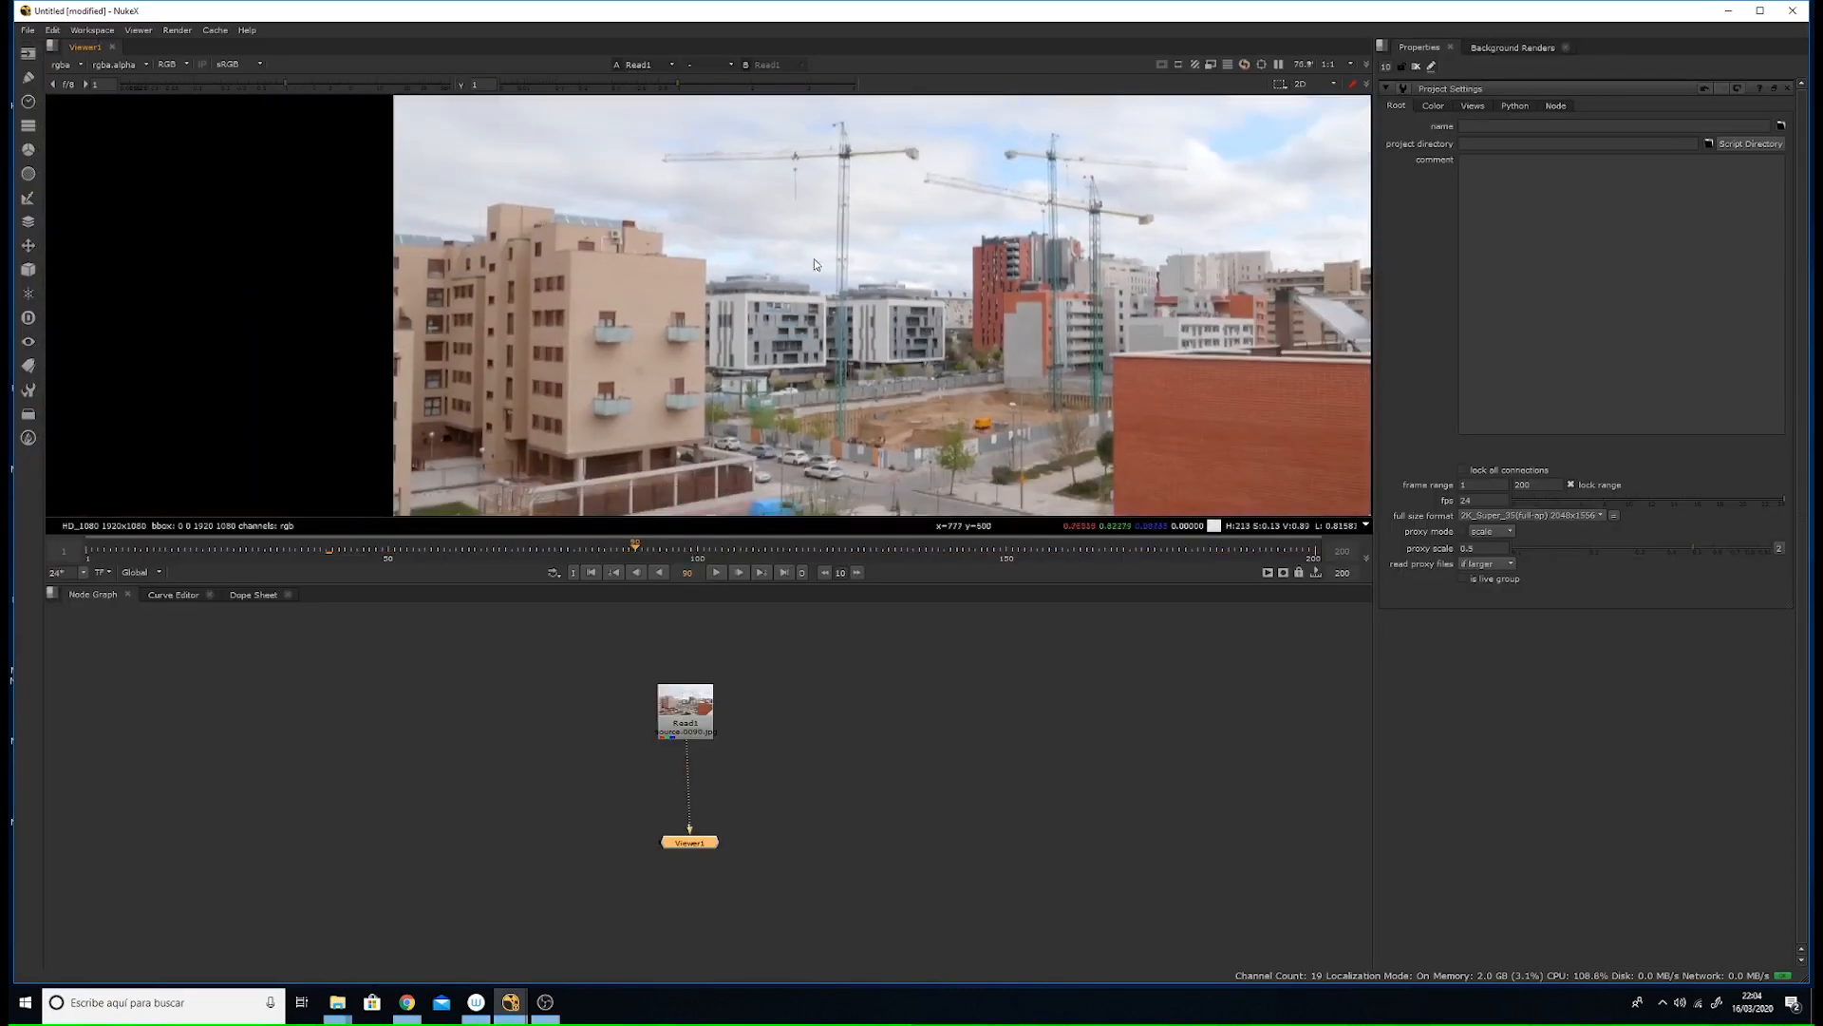
- Arrange the Read node above the Viewer node in the node graph
drag(683, 725, 687, 721)
drag(690, 842, 689, 847)
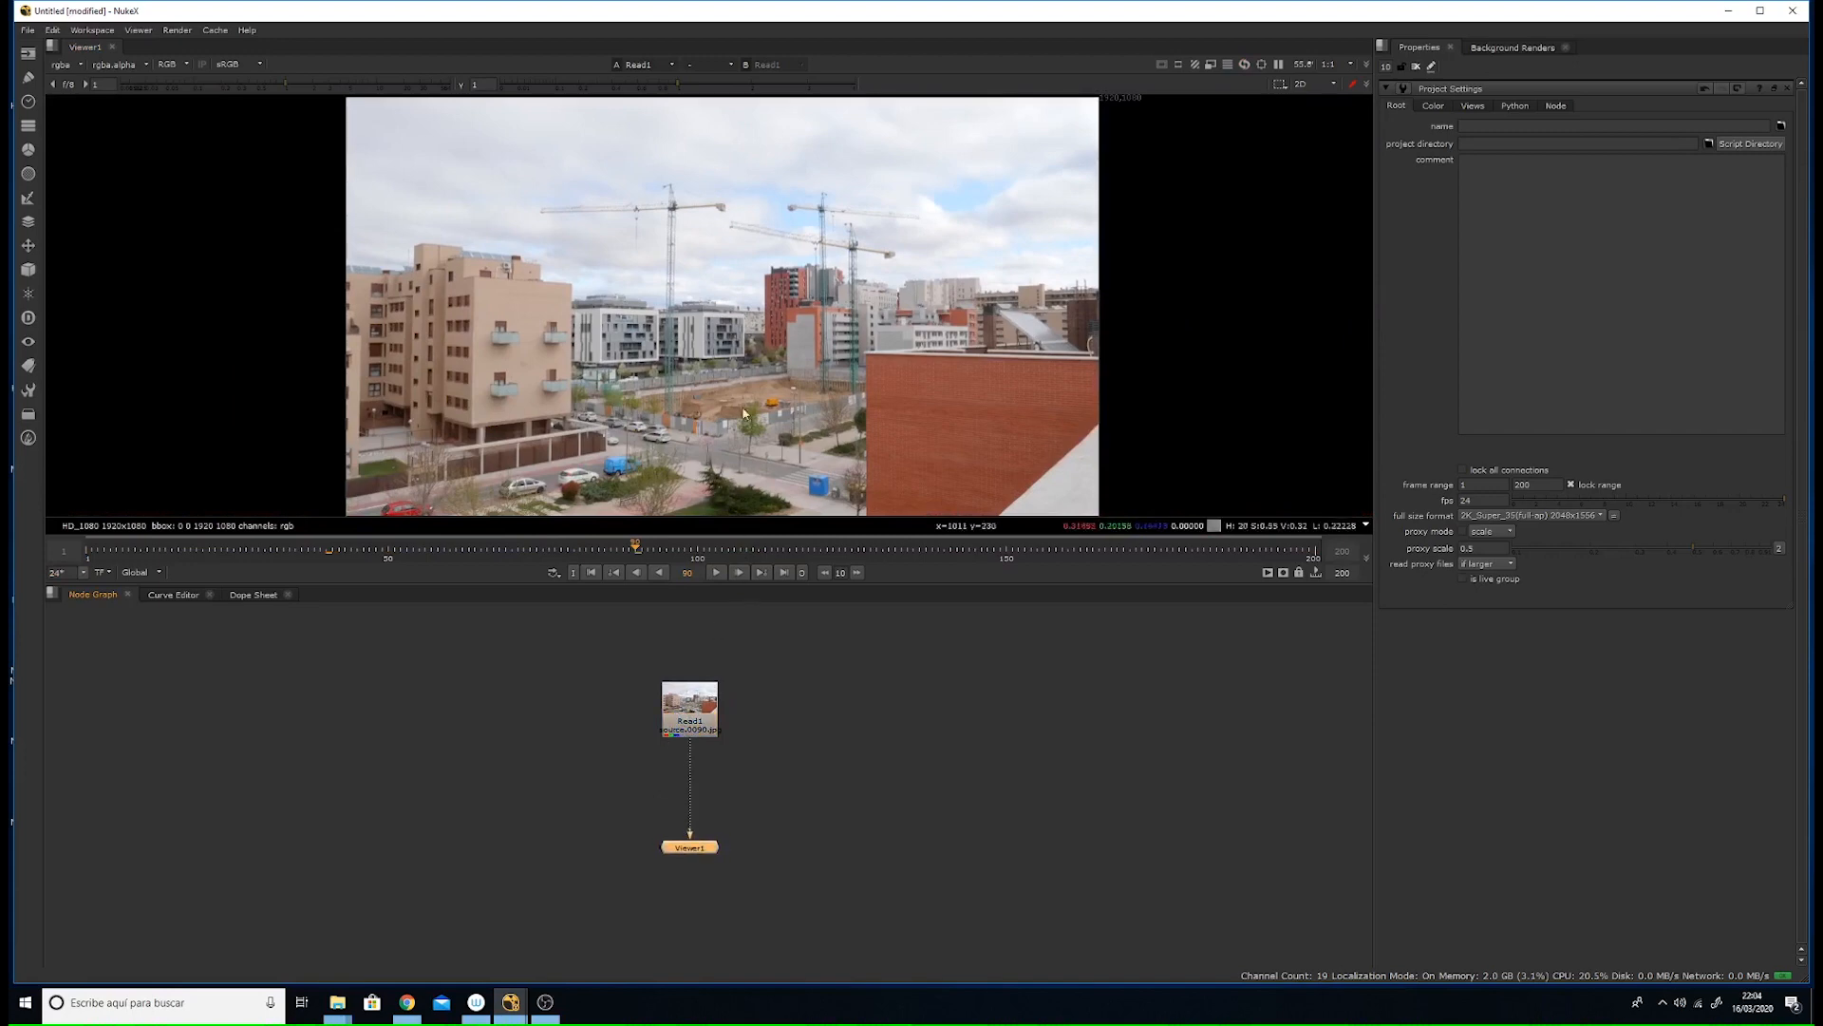
click(889, 765)
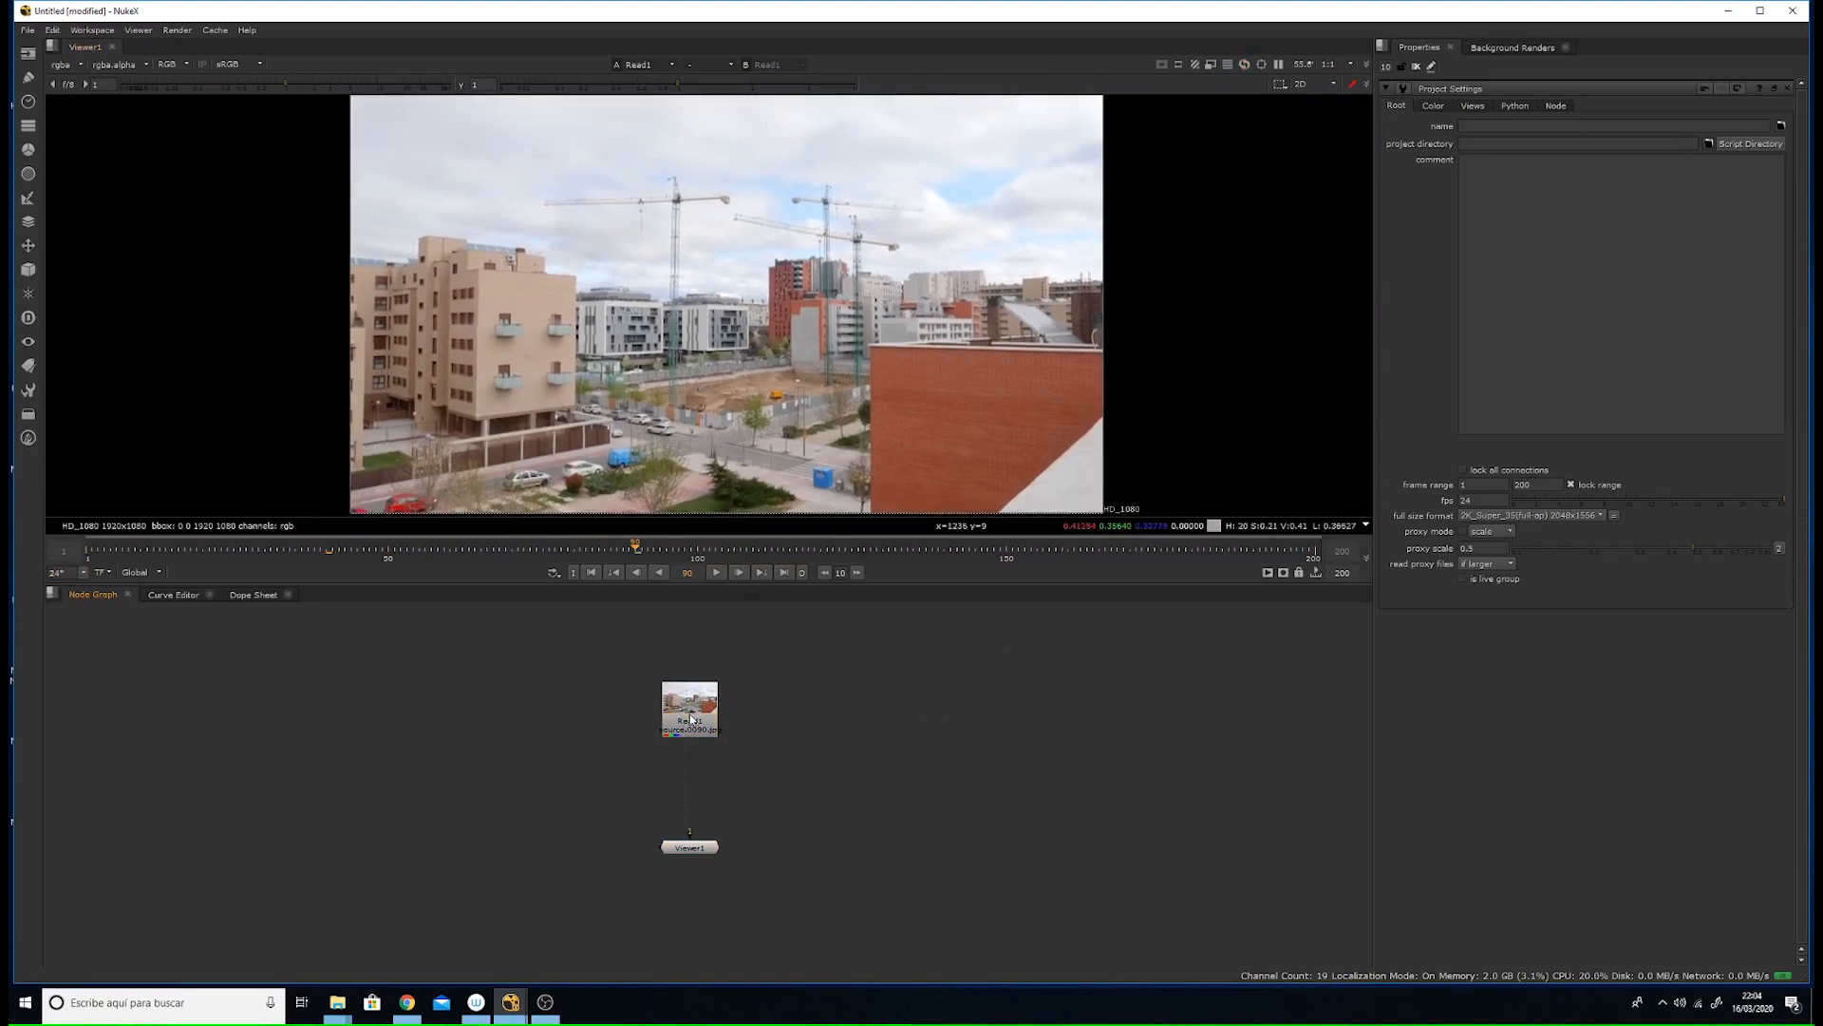
drag(692, 714, 686, 700)
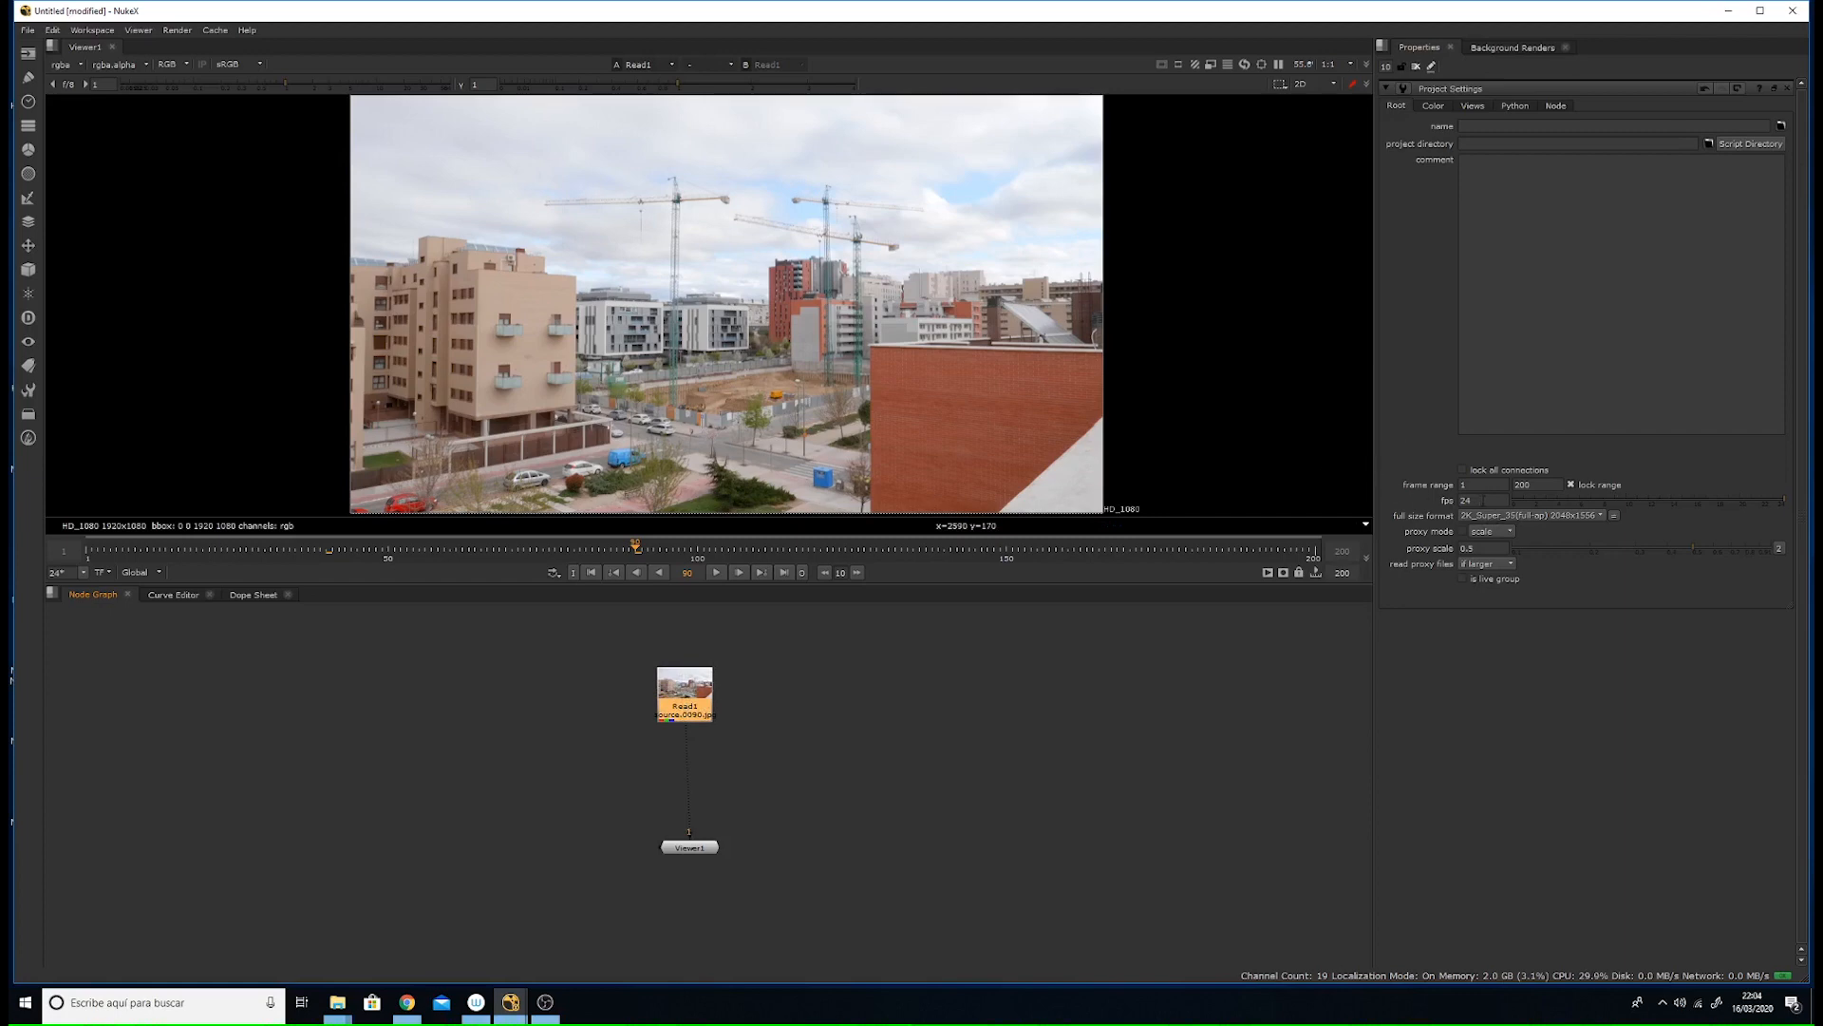
- Set the project frame rate to 25 fps and the full size format to HD_1080
click(1478, 501)
text(5)
click(1533, 514)
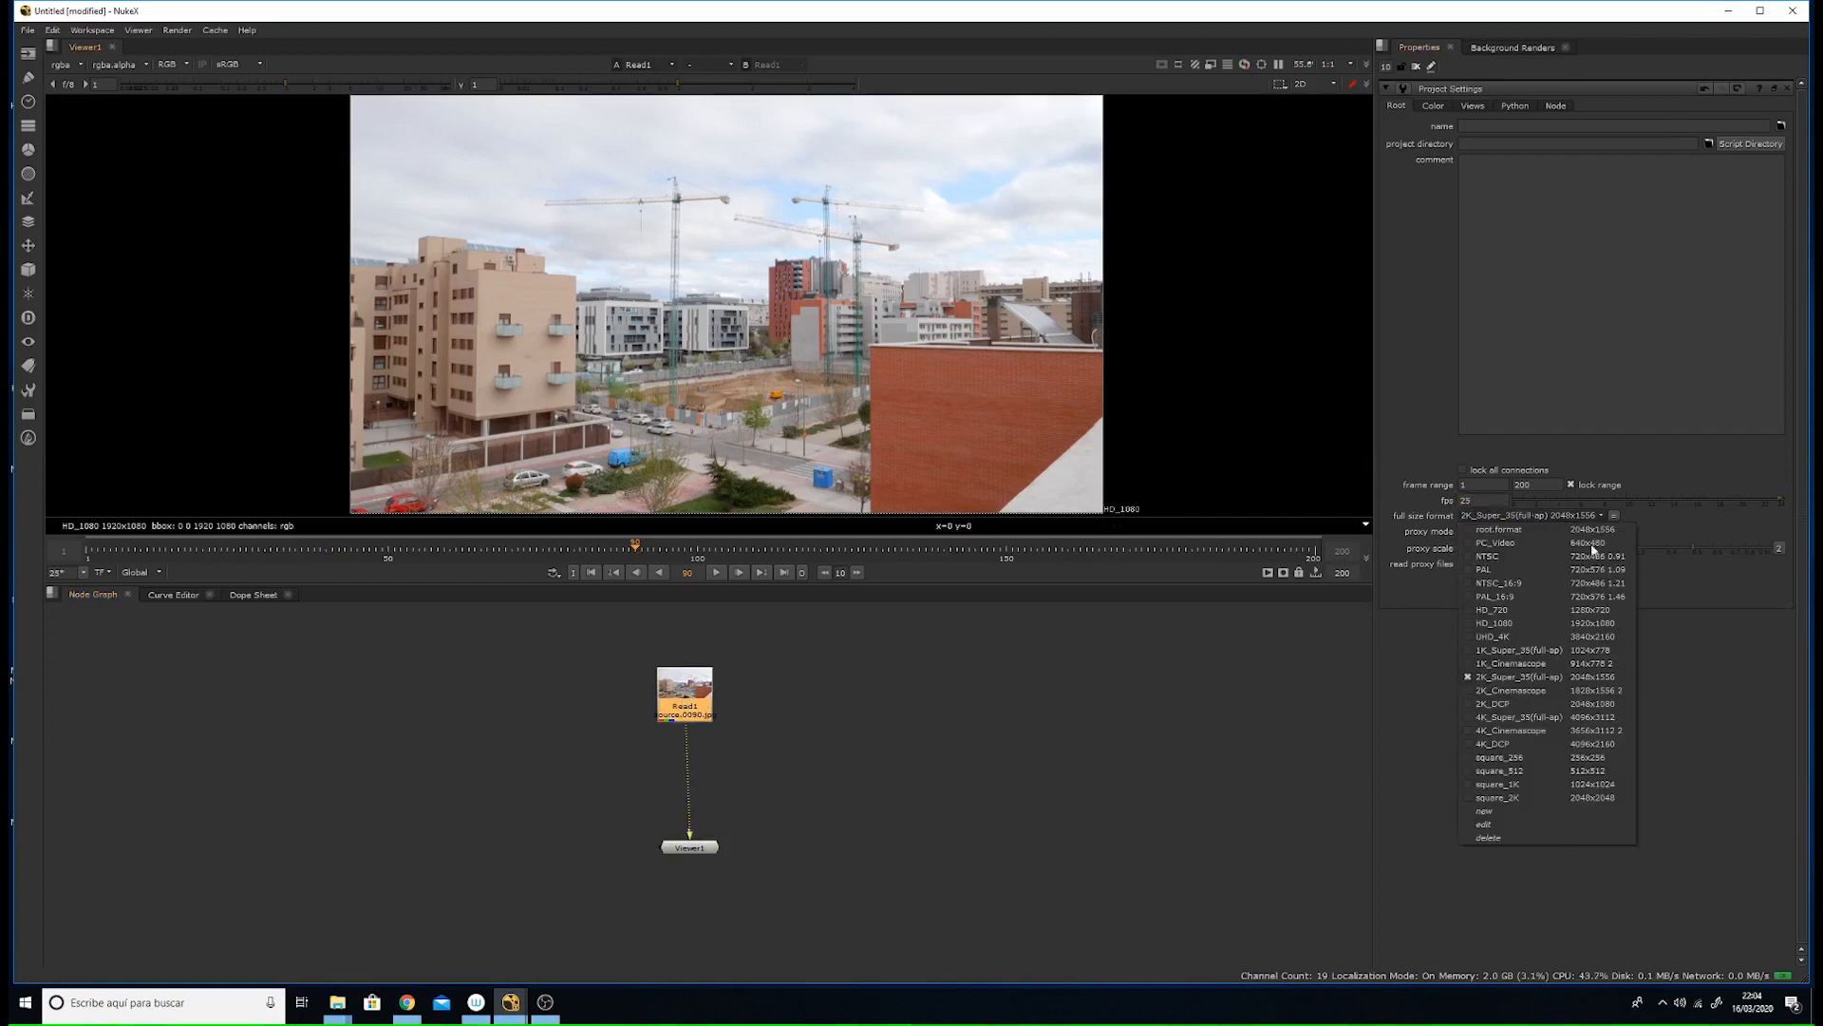
click(1523, 624)
click(851, 692)
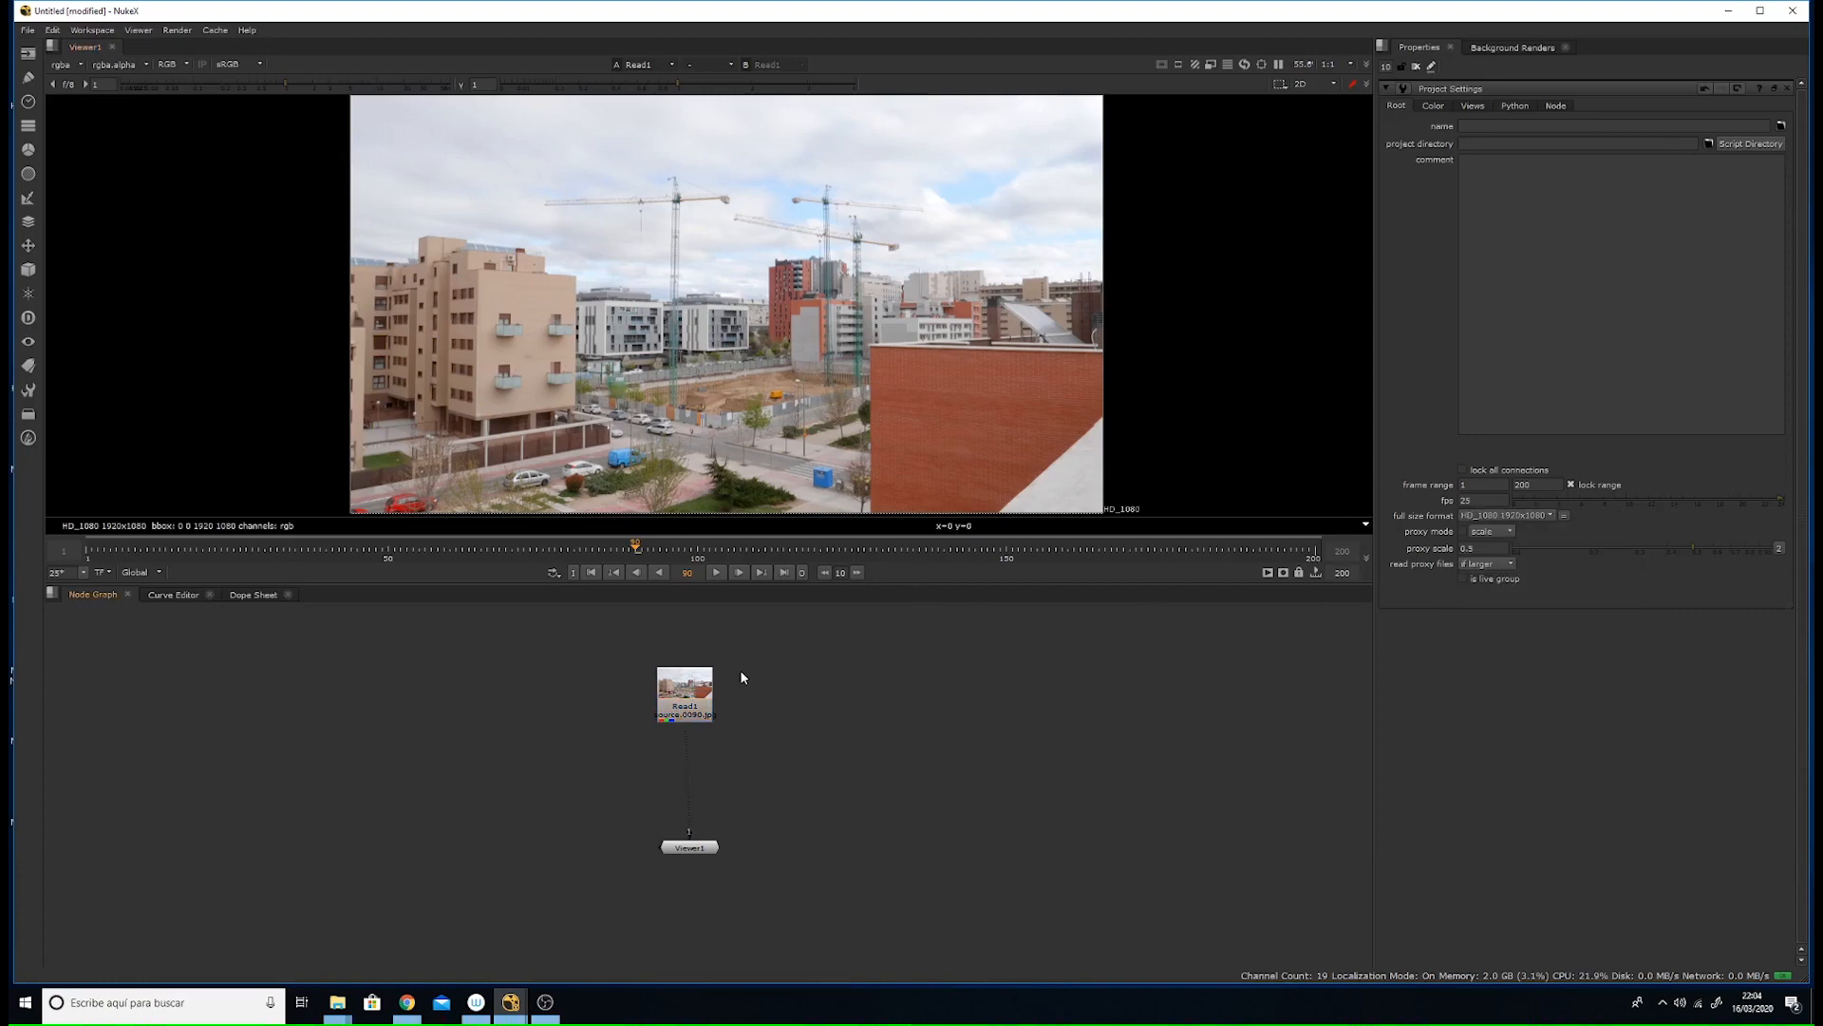
- Play a portion of the footage in the enlarged viewer to review the camera movement, and return to frame 1
scroll(708, 367, up, 4)
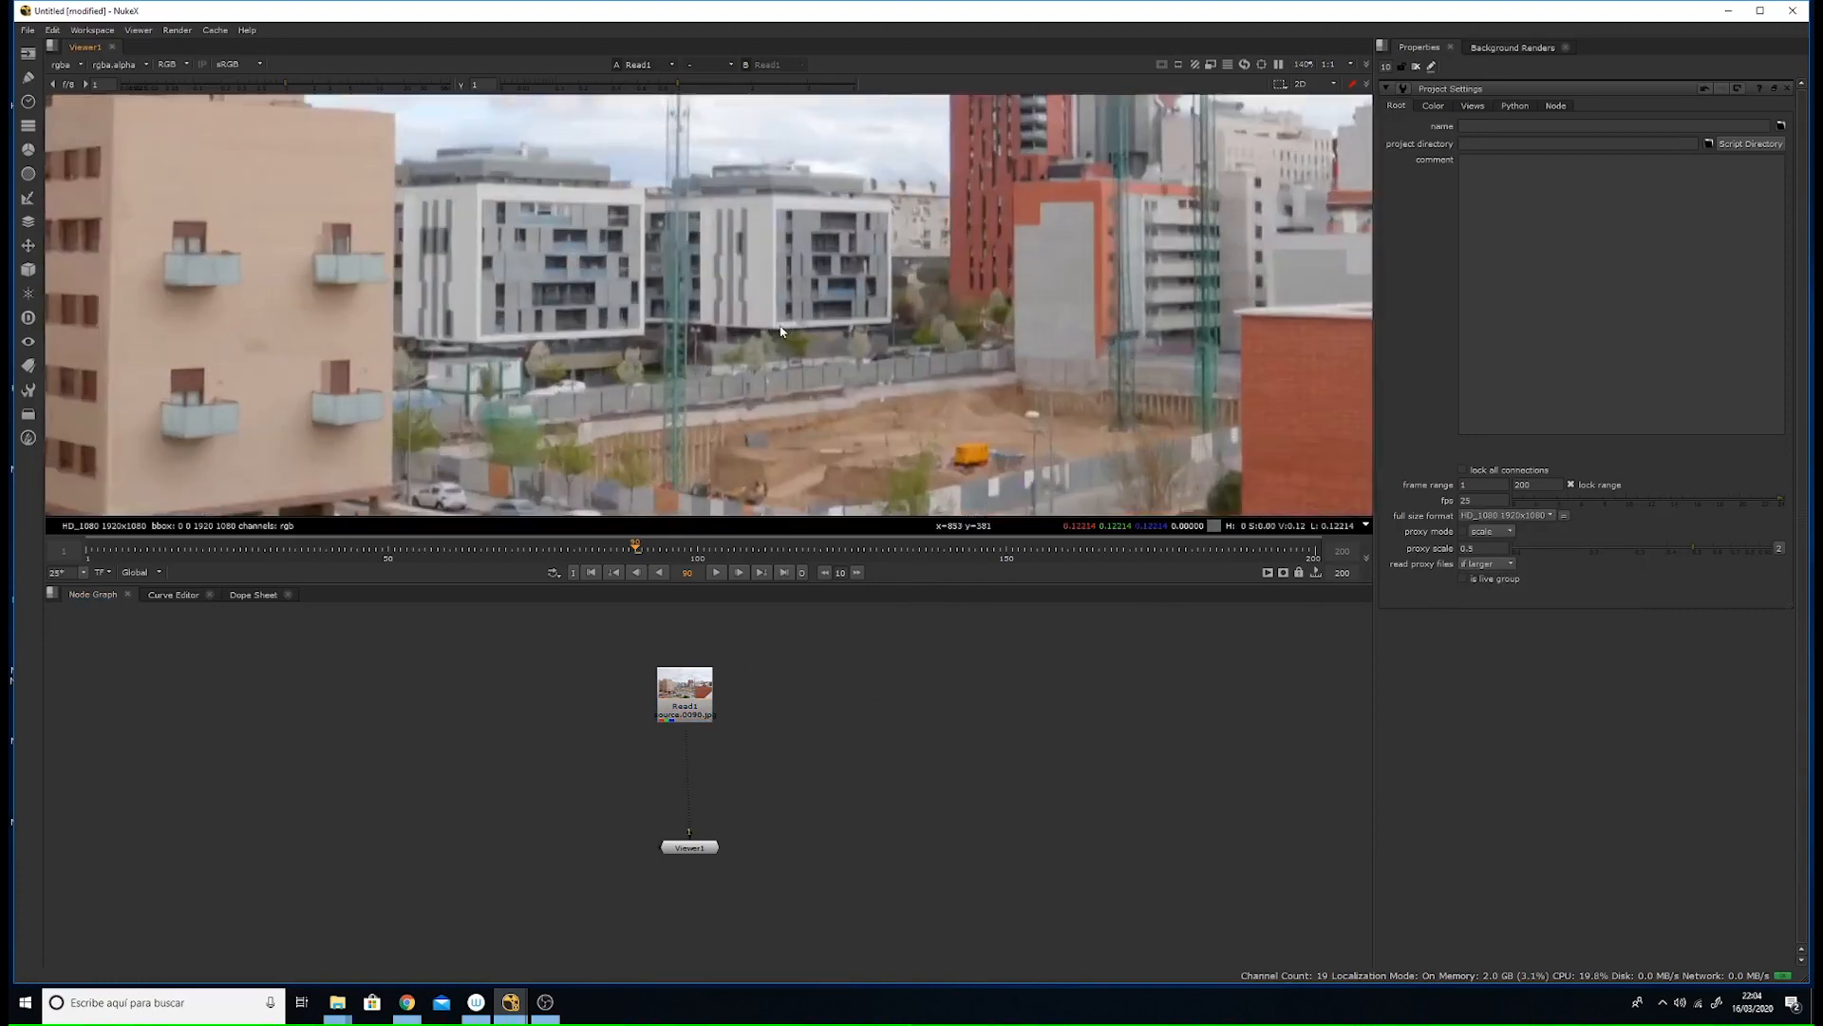
scroll(781, 330, up, 3)
key(space)
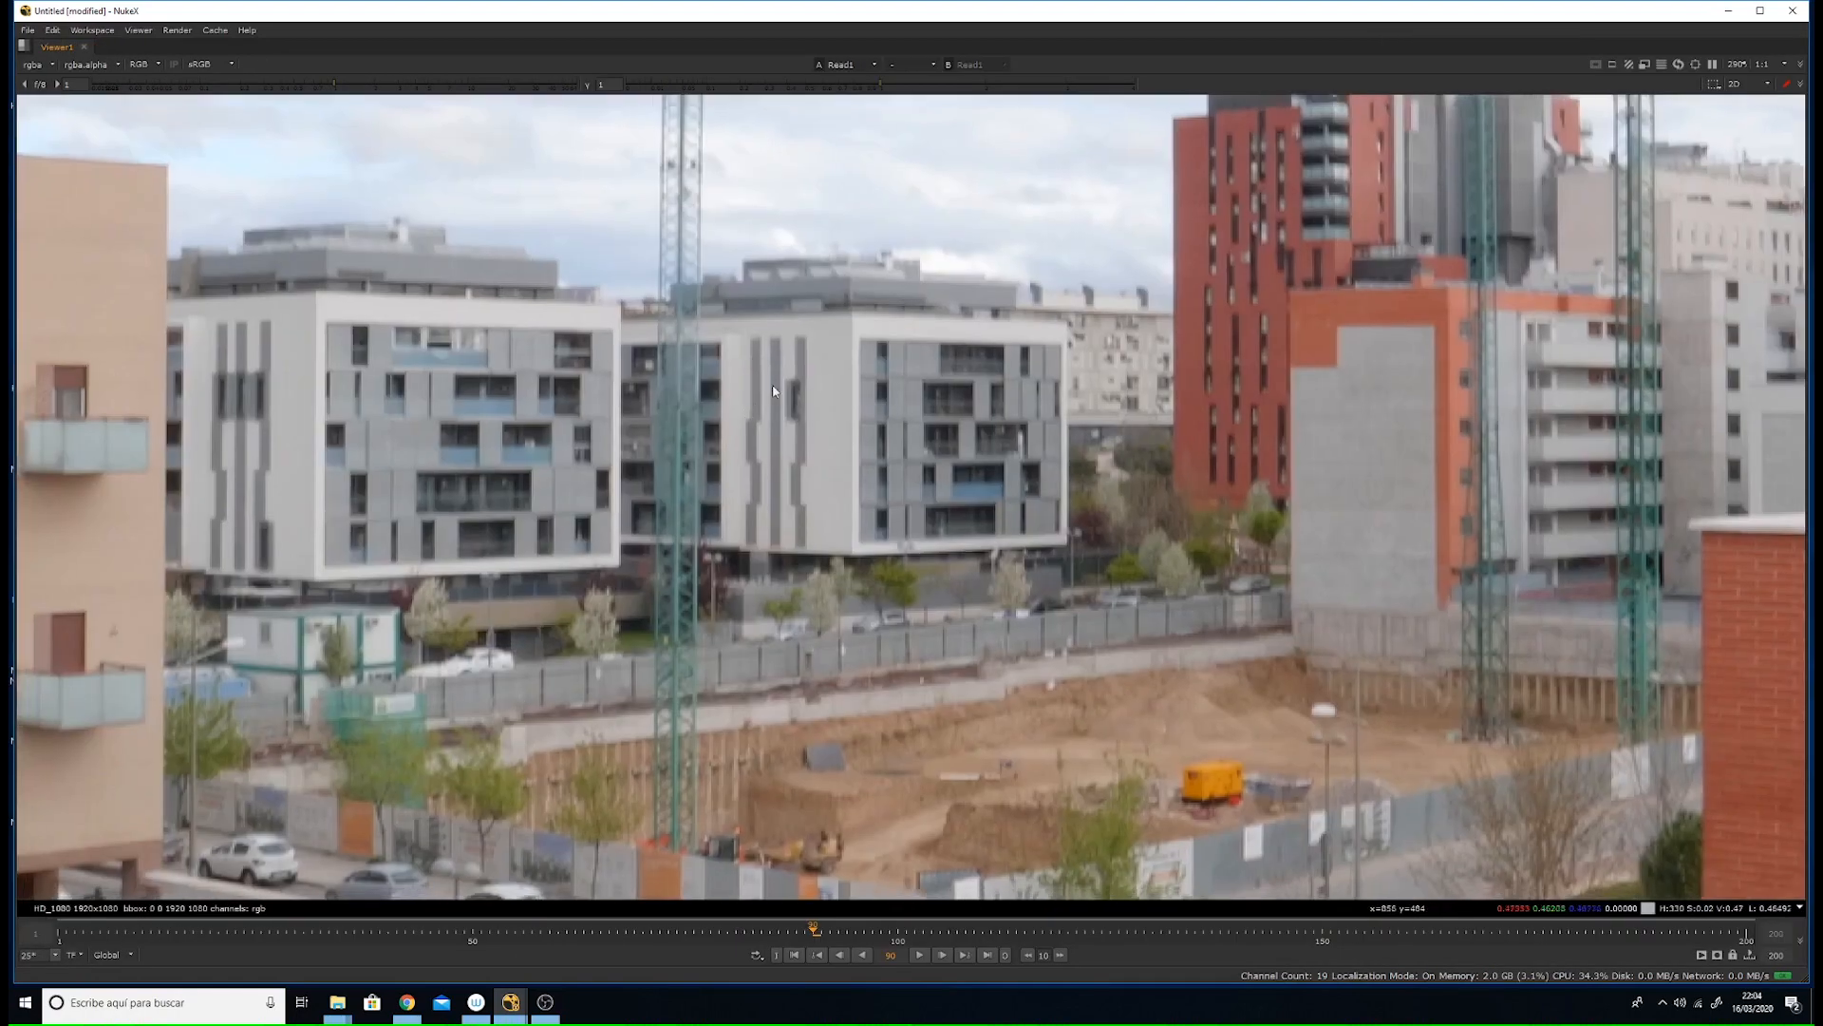
scroll(774, 391, down, 4)
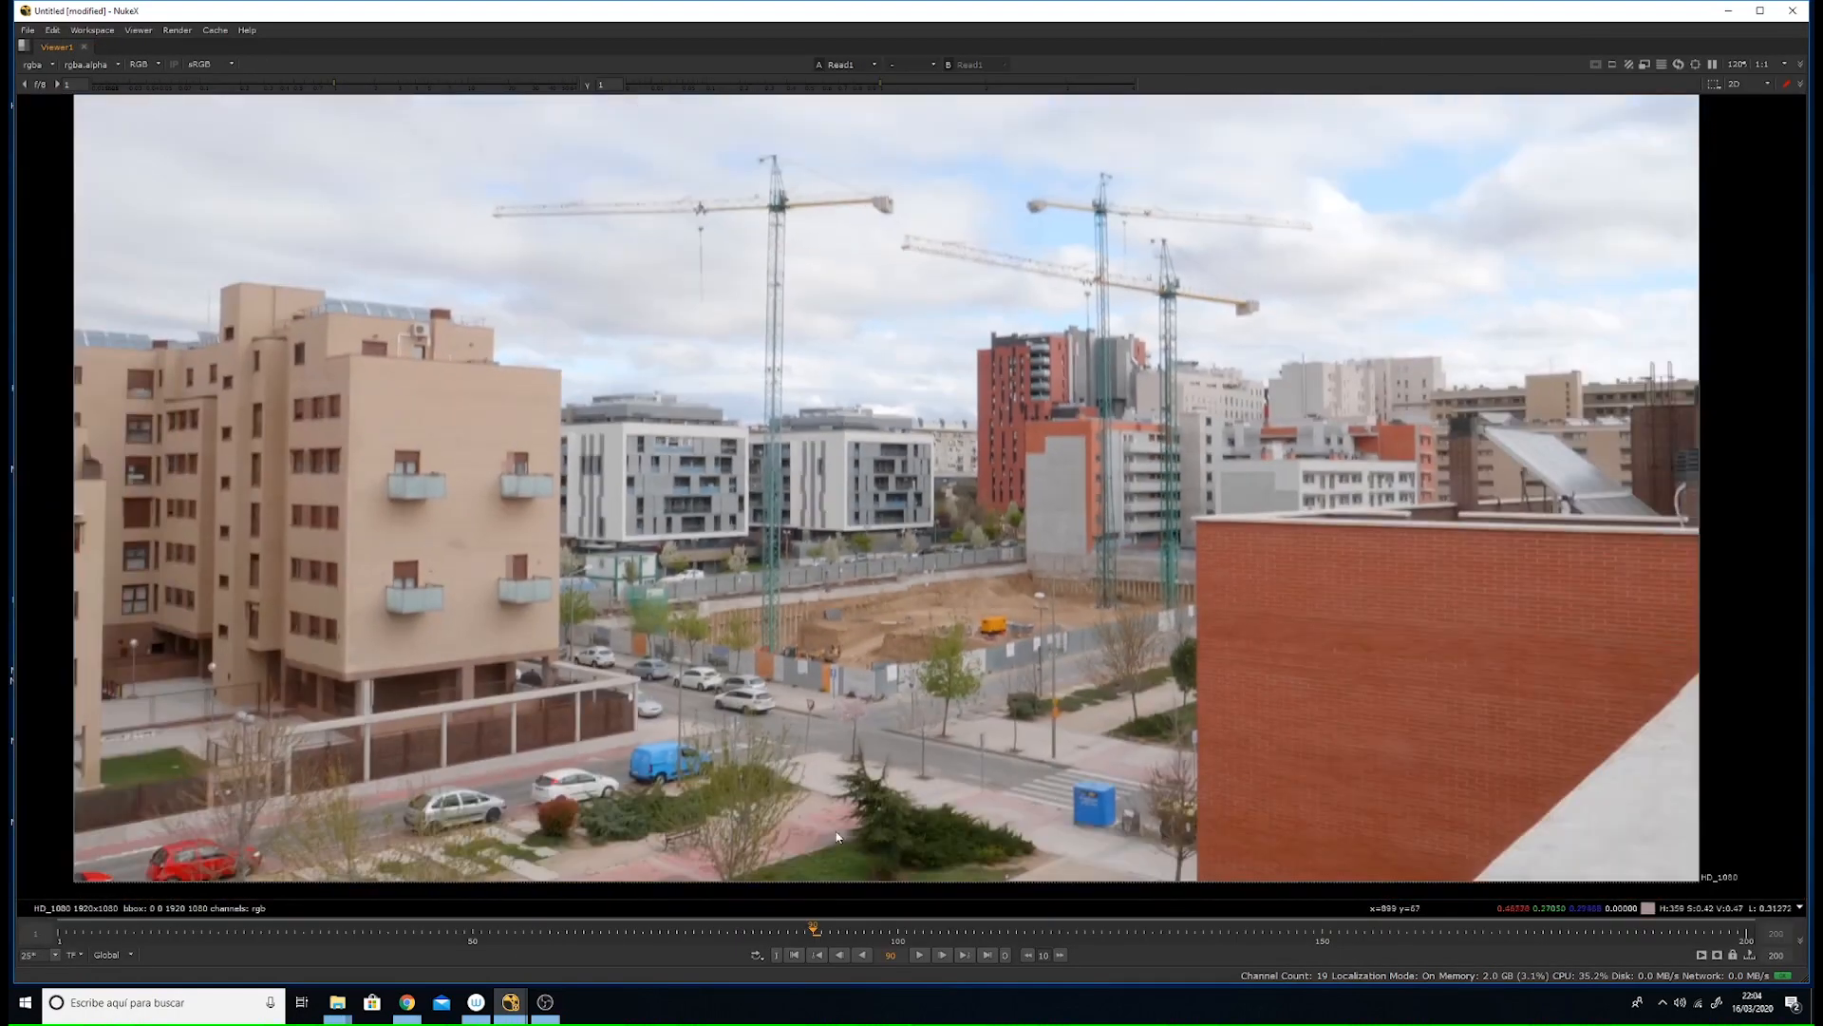
click(921, 957)
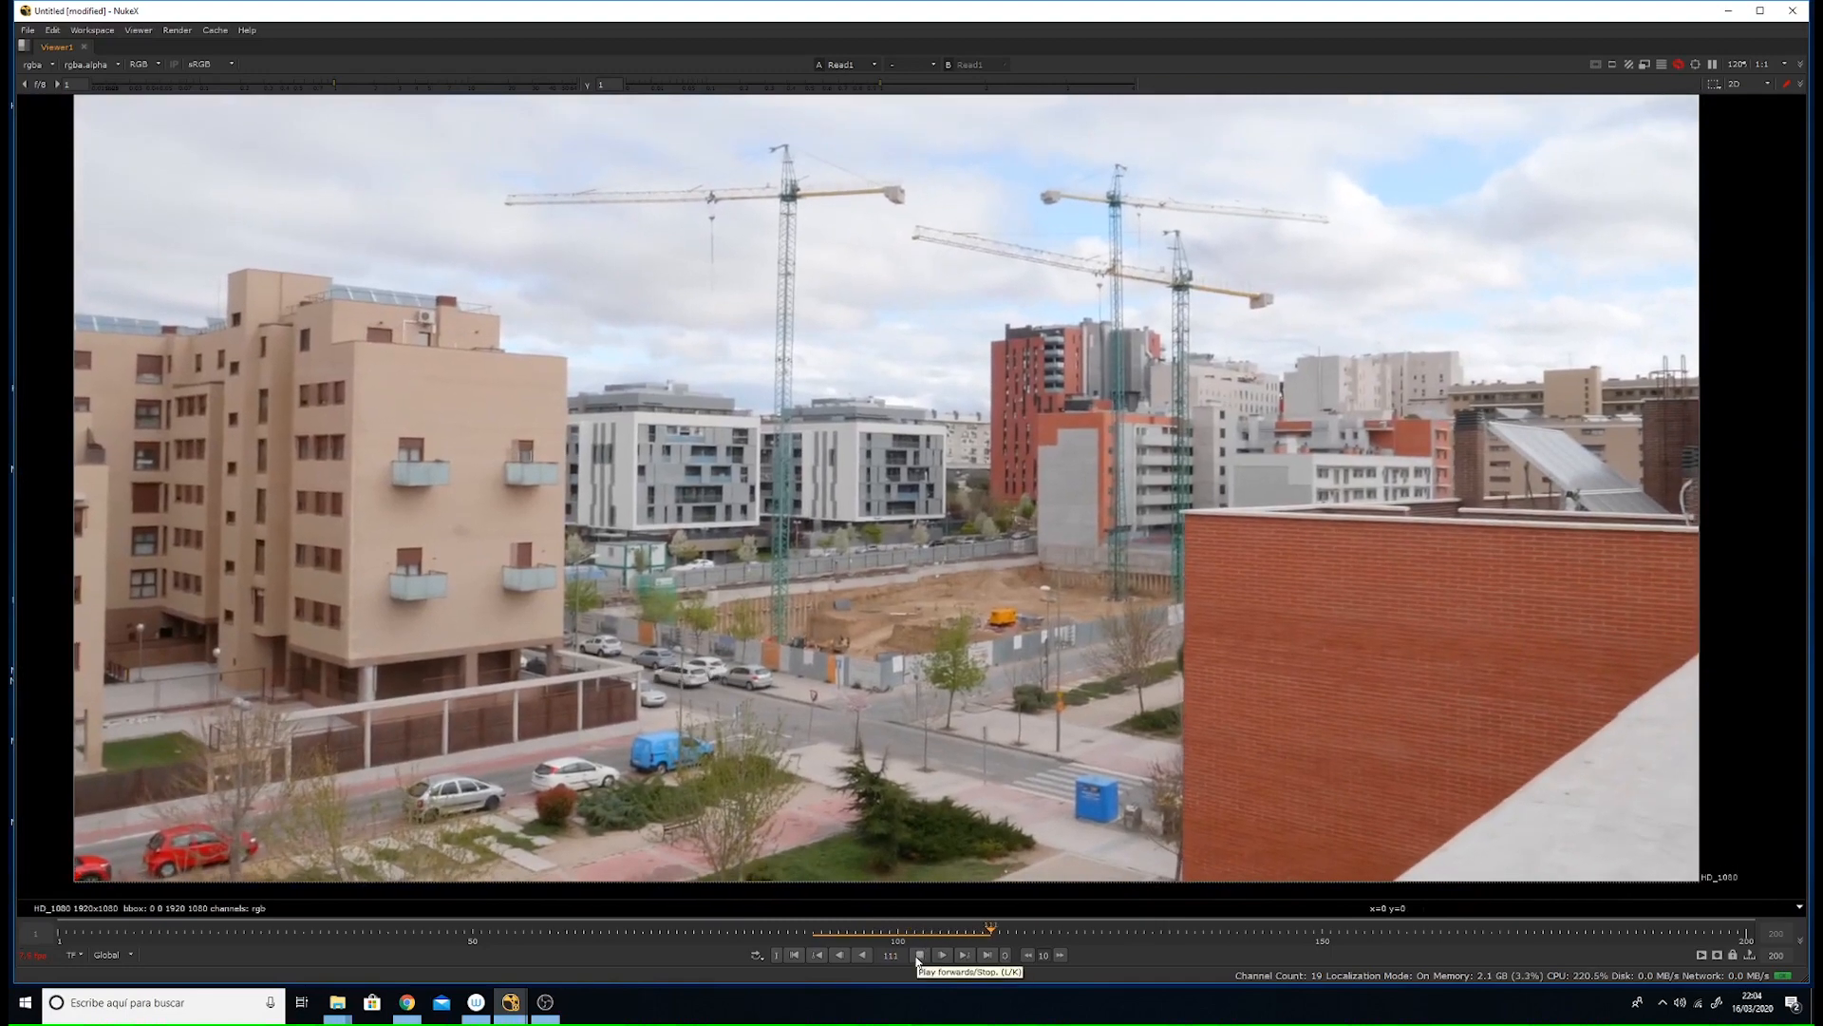
click(919, 957)
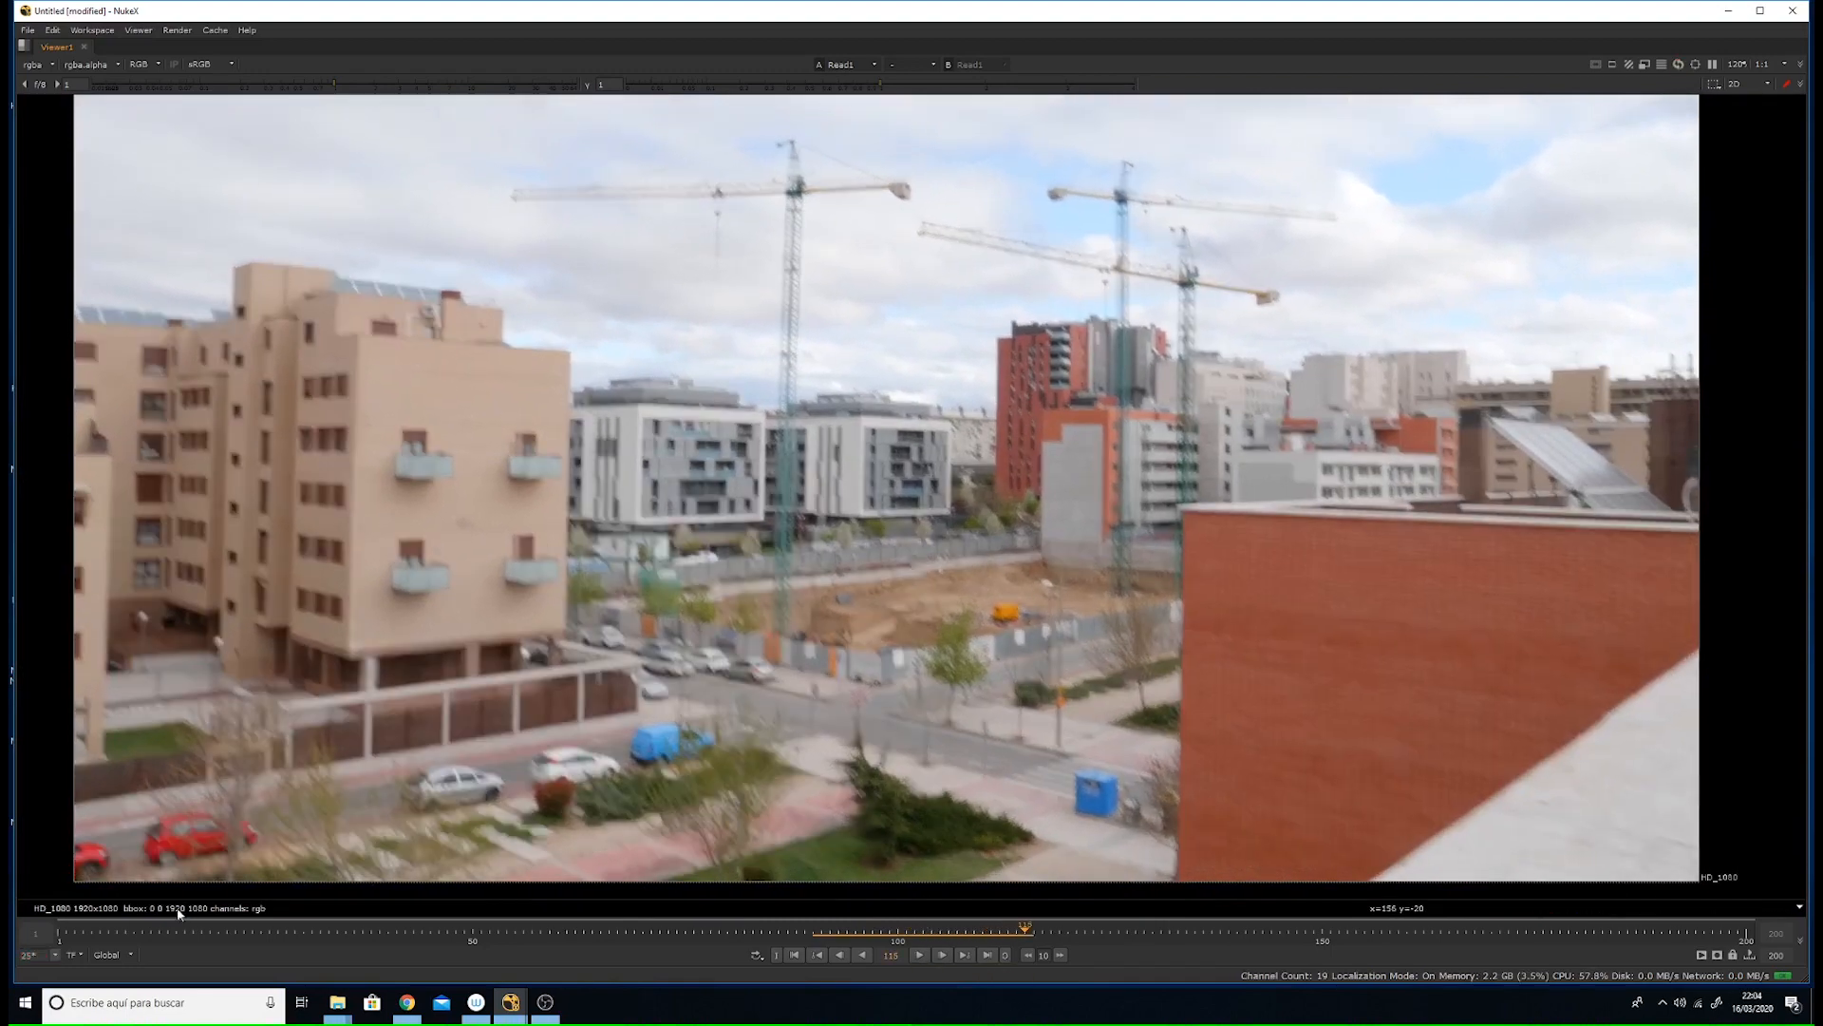
click(59, 937)
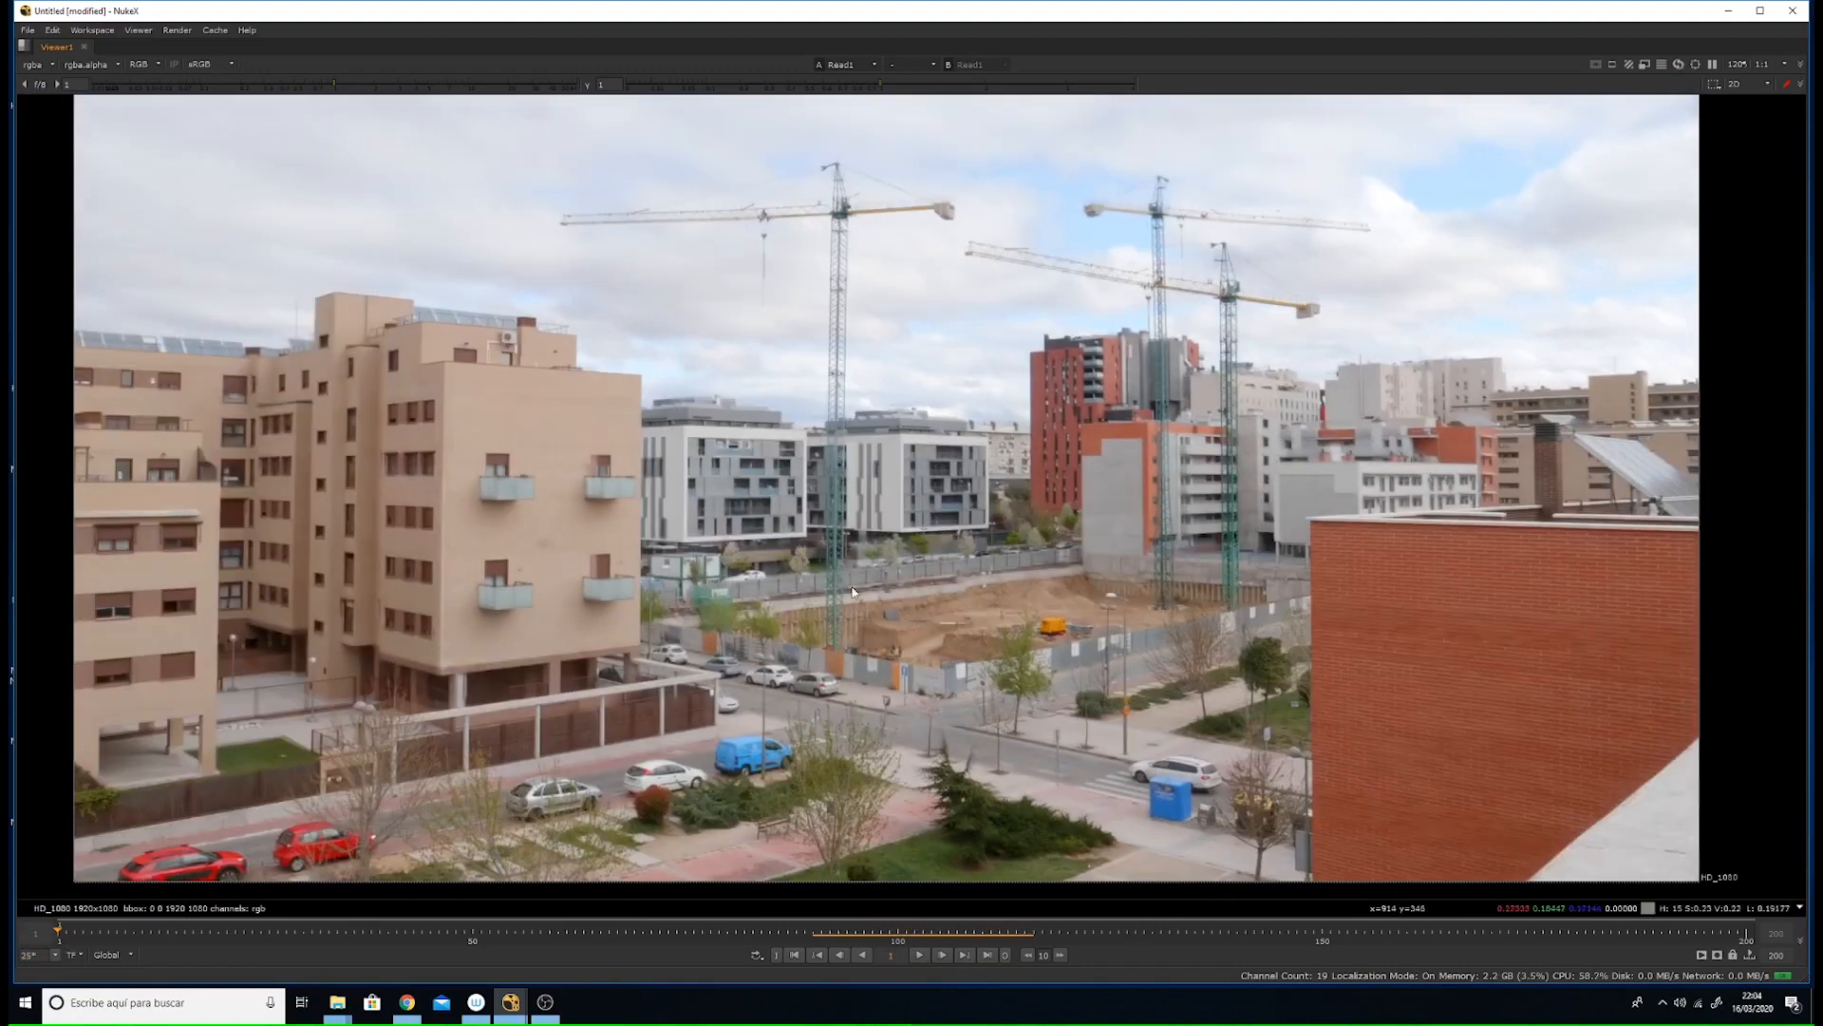
- Examine the crane towers, the buildings behind them and the sky up close on frame 1
scroll(830, 576, up, 5)
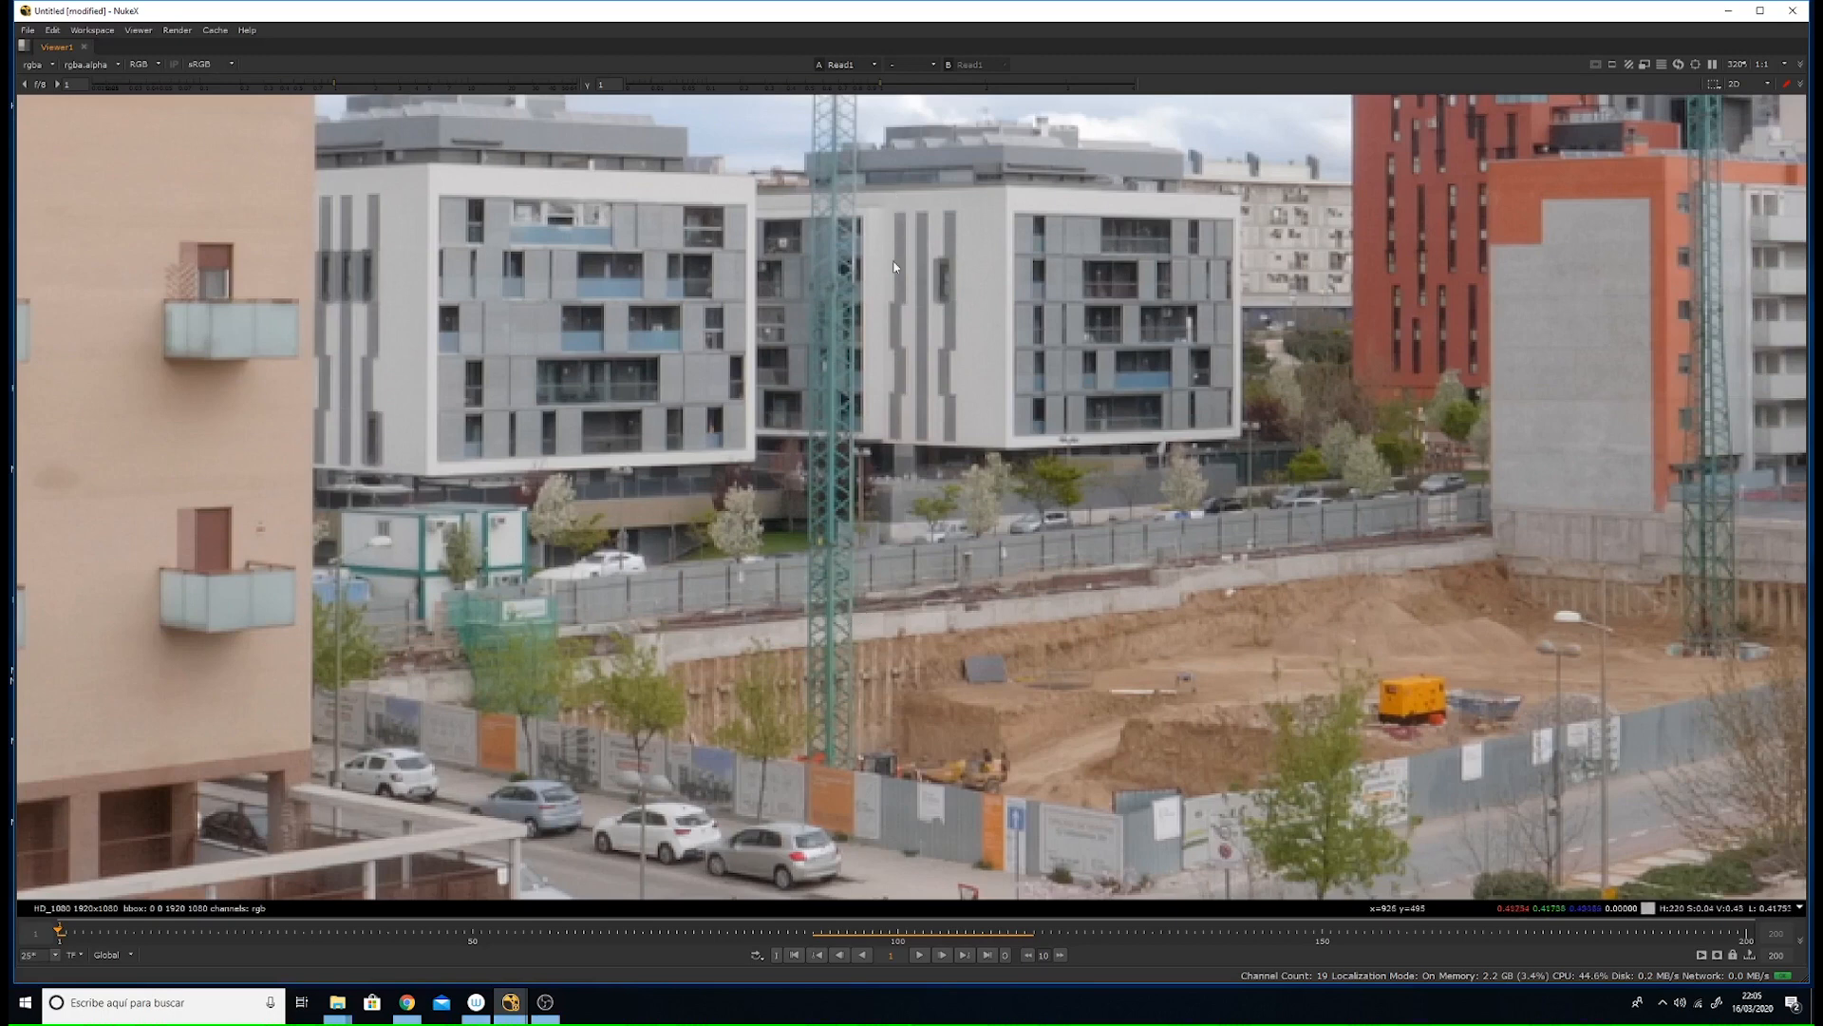
middle_drag(909, 307, 816, 713)
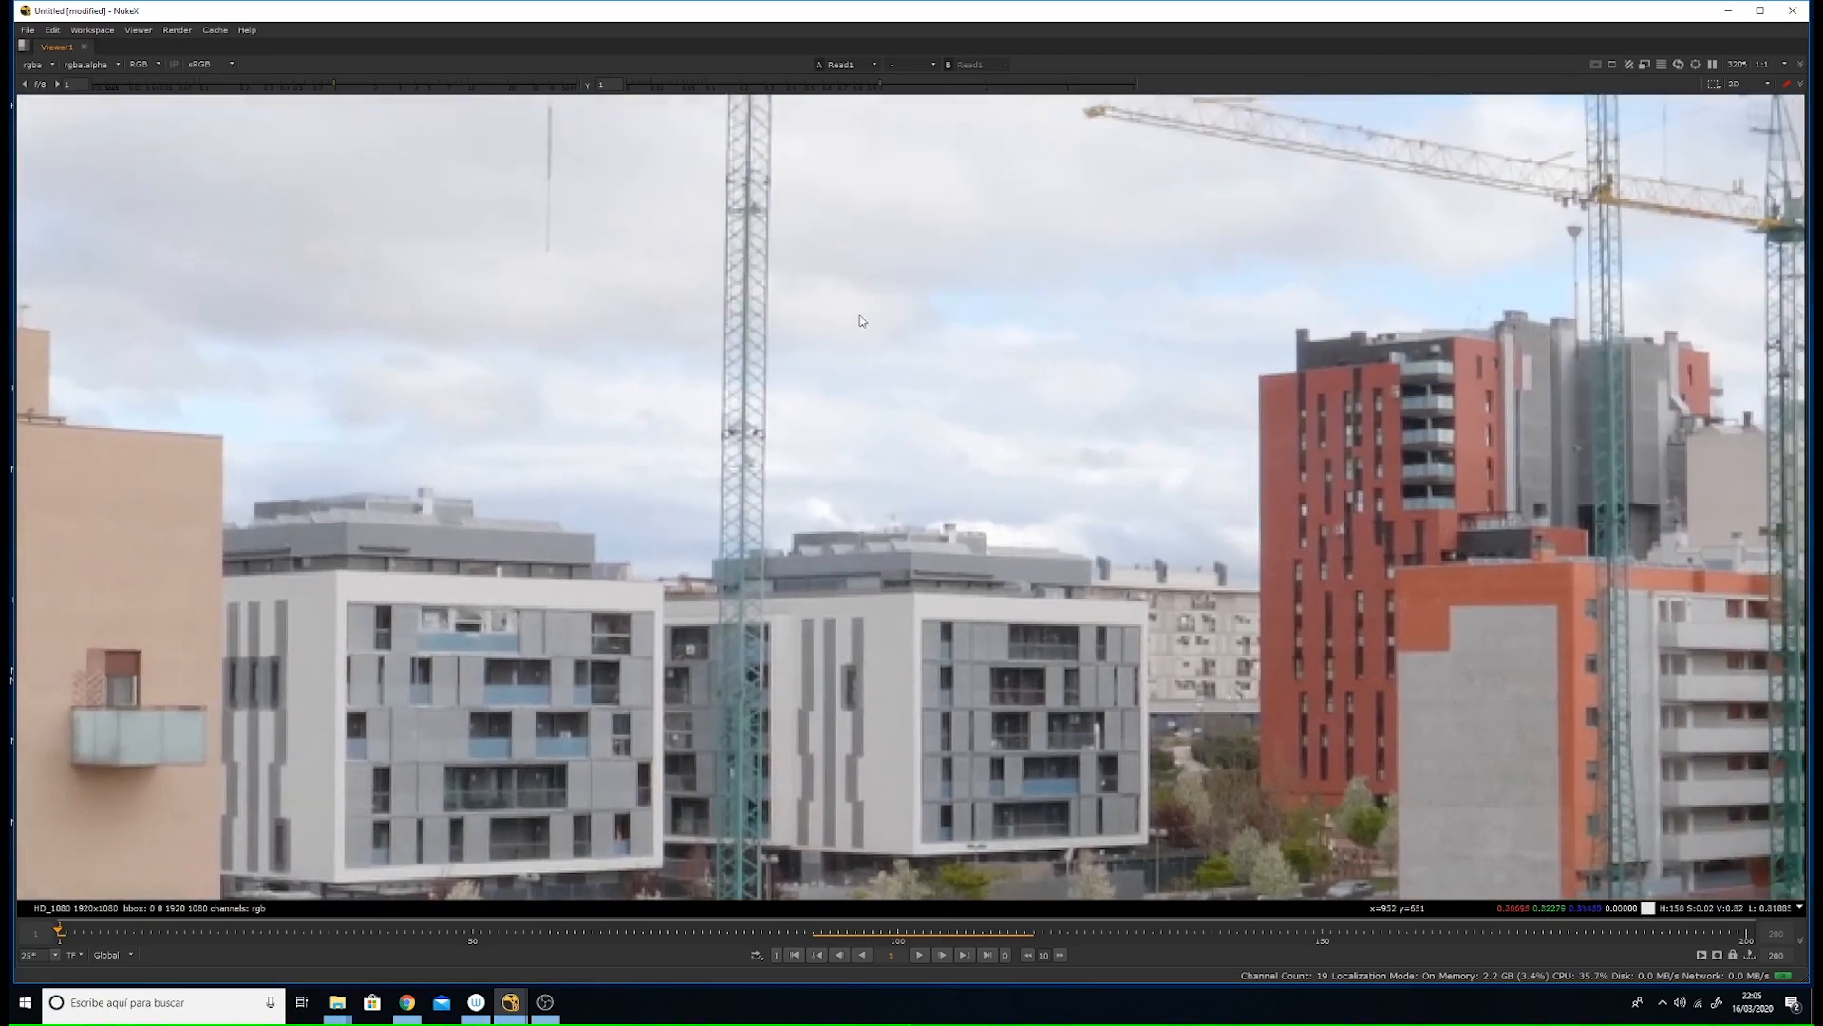
middle_drag(836, 302, 878, 422)
scroll(902, 399, down, 4)
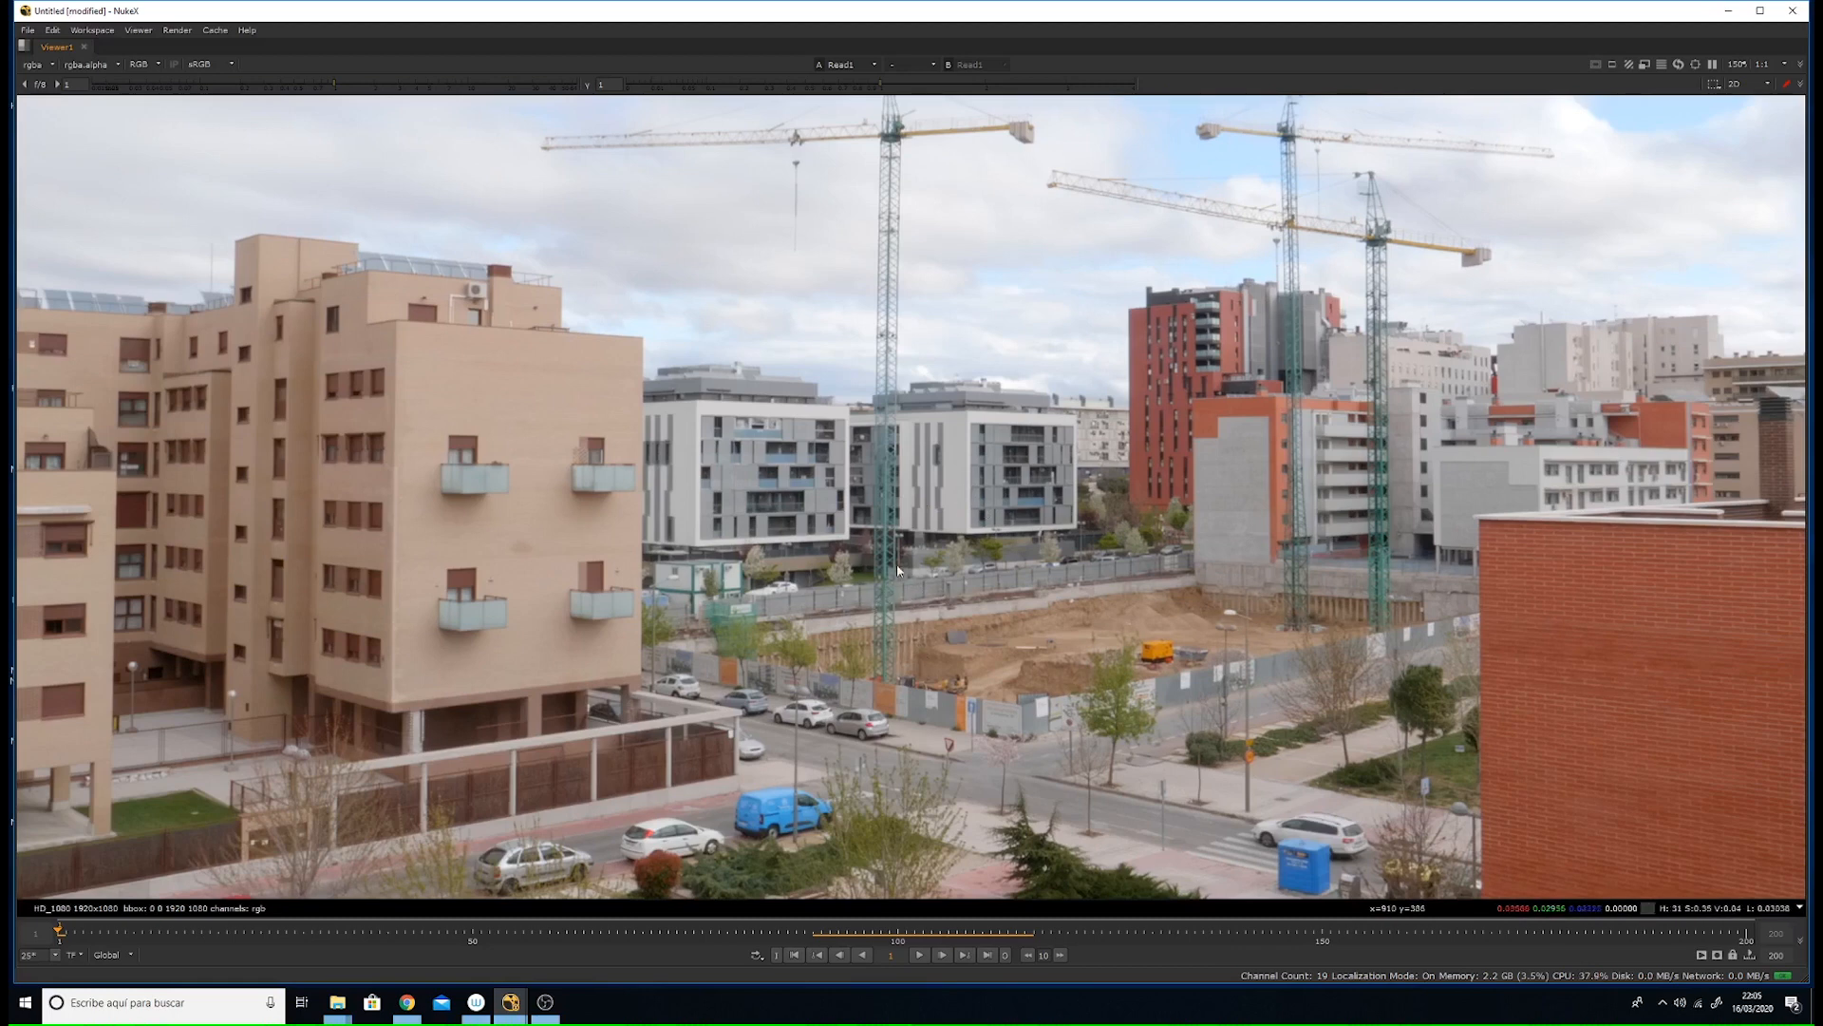
middle_drag(887, 490, 908, 466)
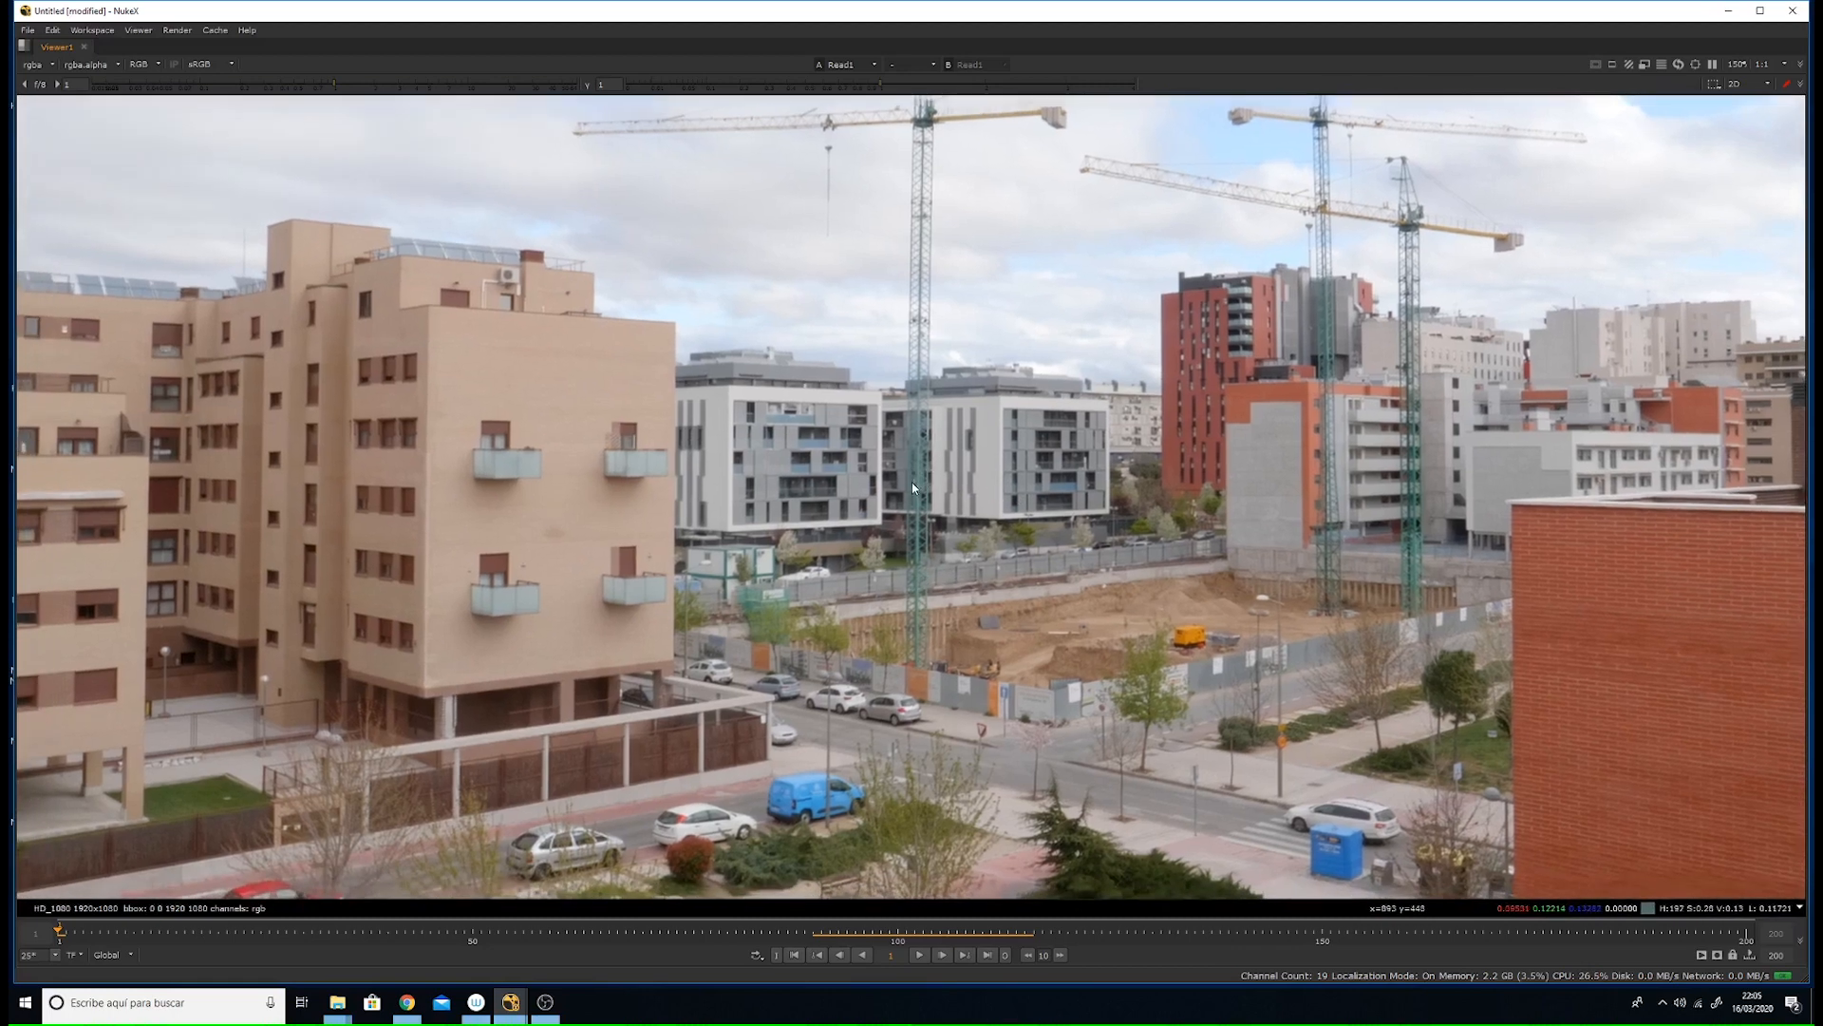
- Add an unconnected RotoPaint node beside the Read node
key(space)
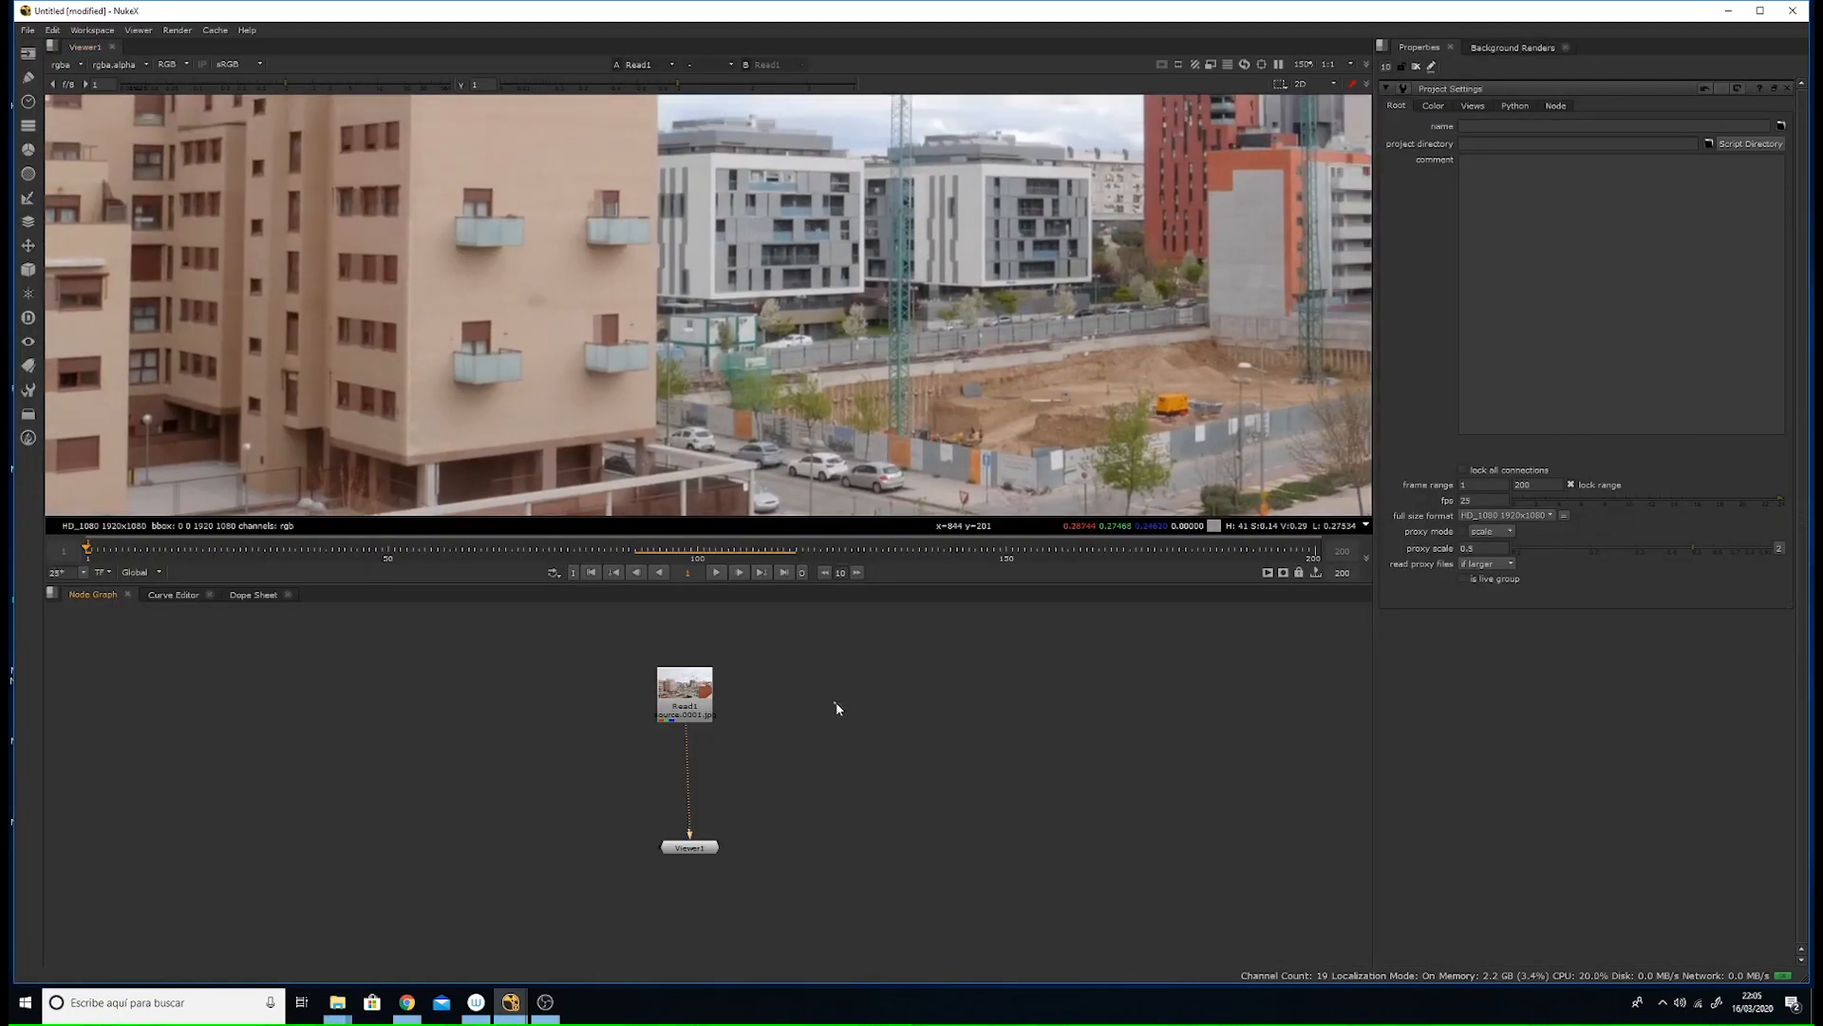
key(p)
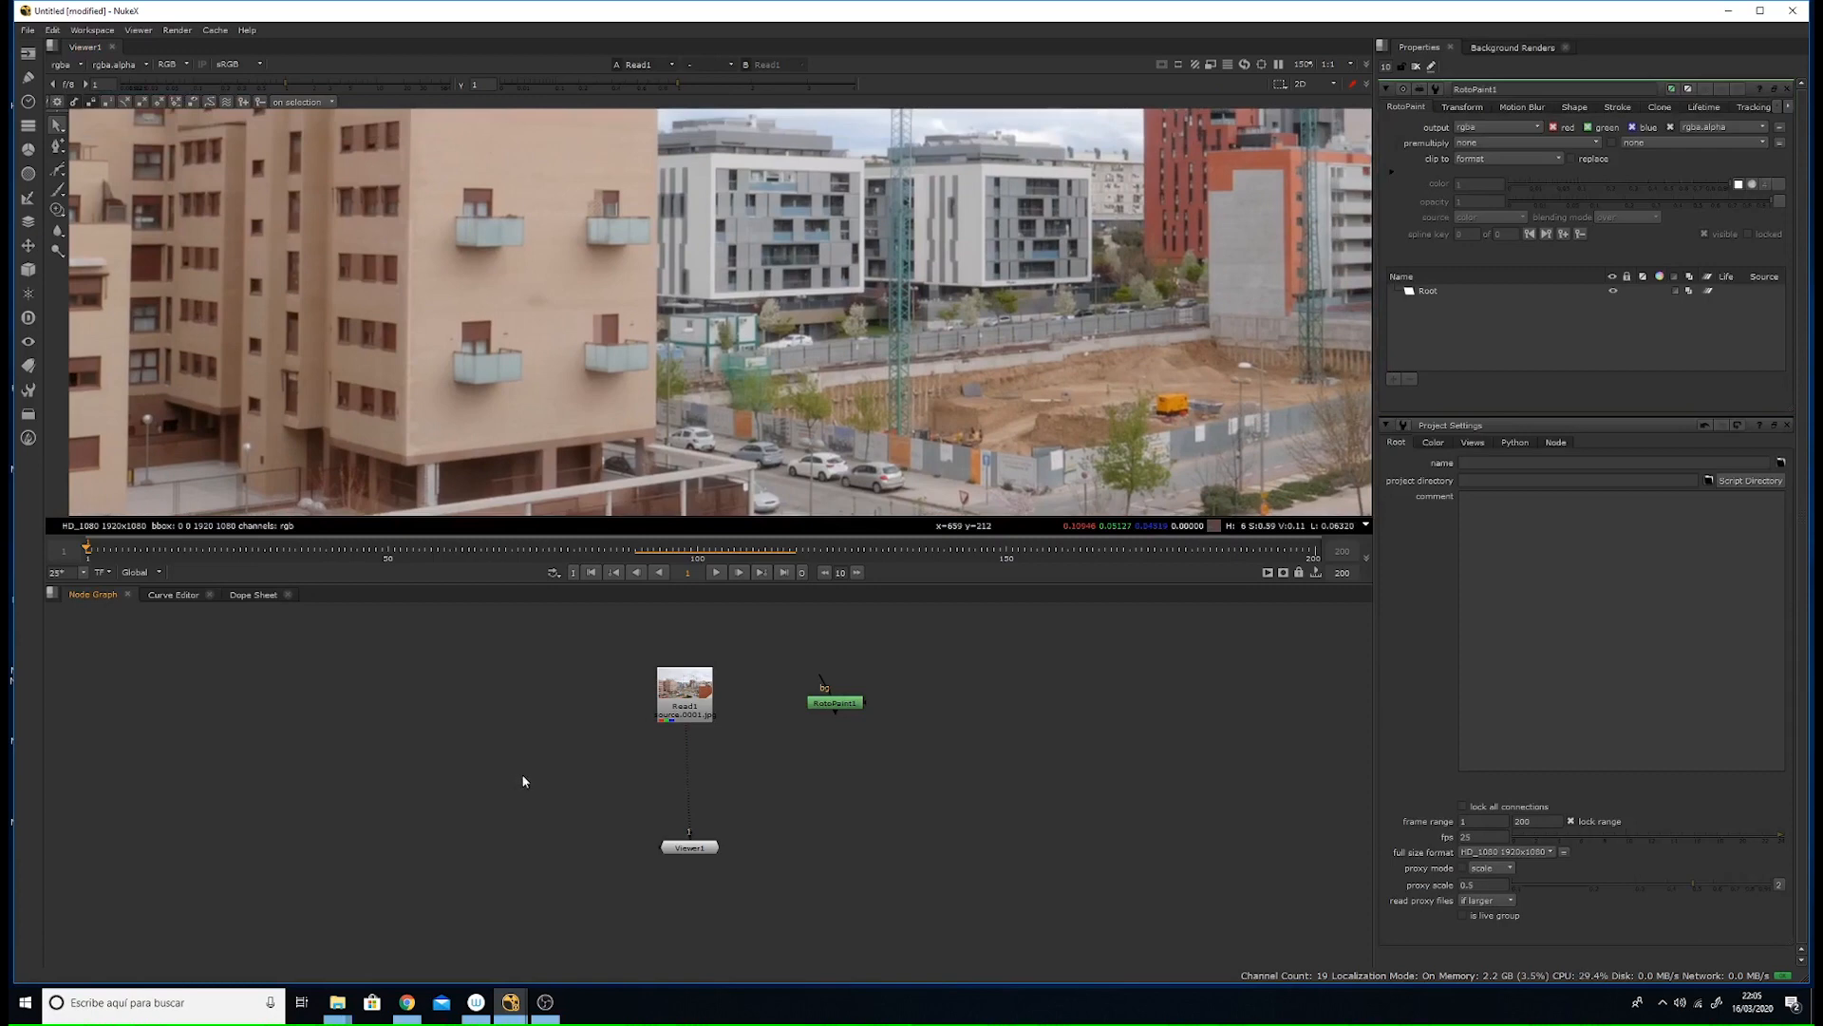
- Split the viewer pane into two side by side and place a new second Viewer in the empty pane
right_click(489, 42)
click(535, 64)
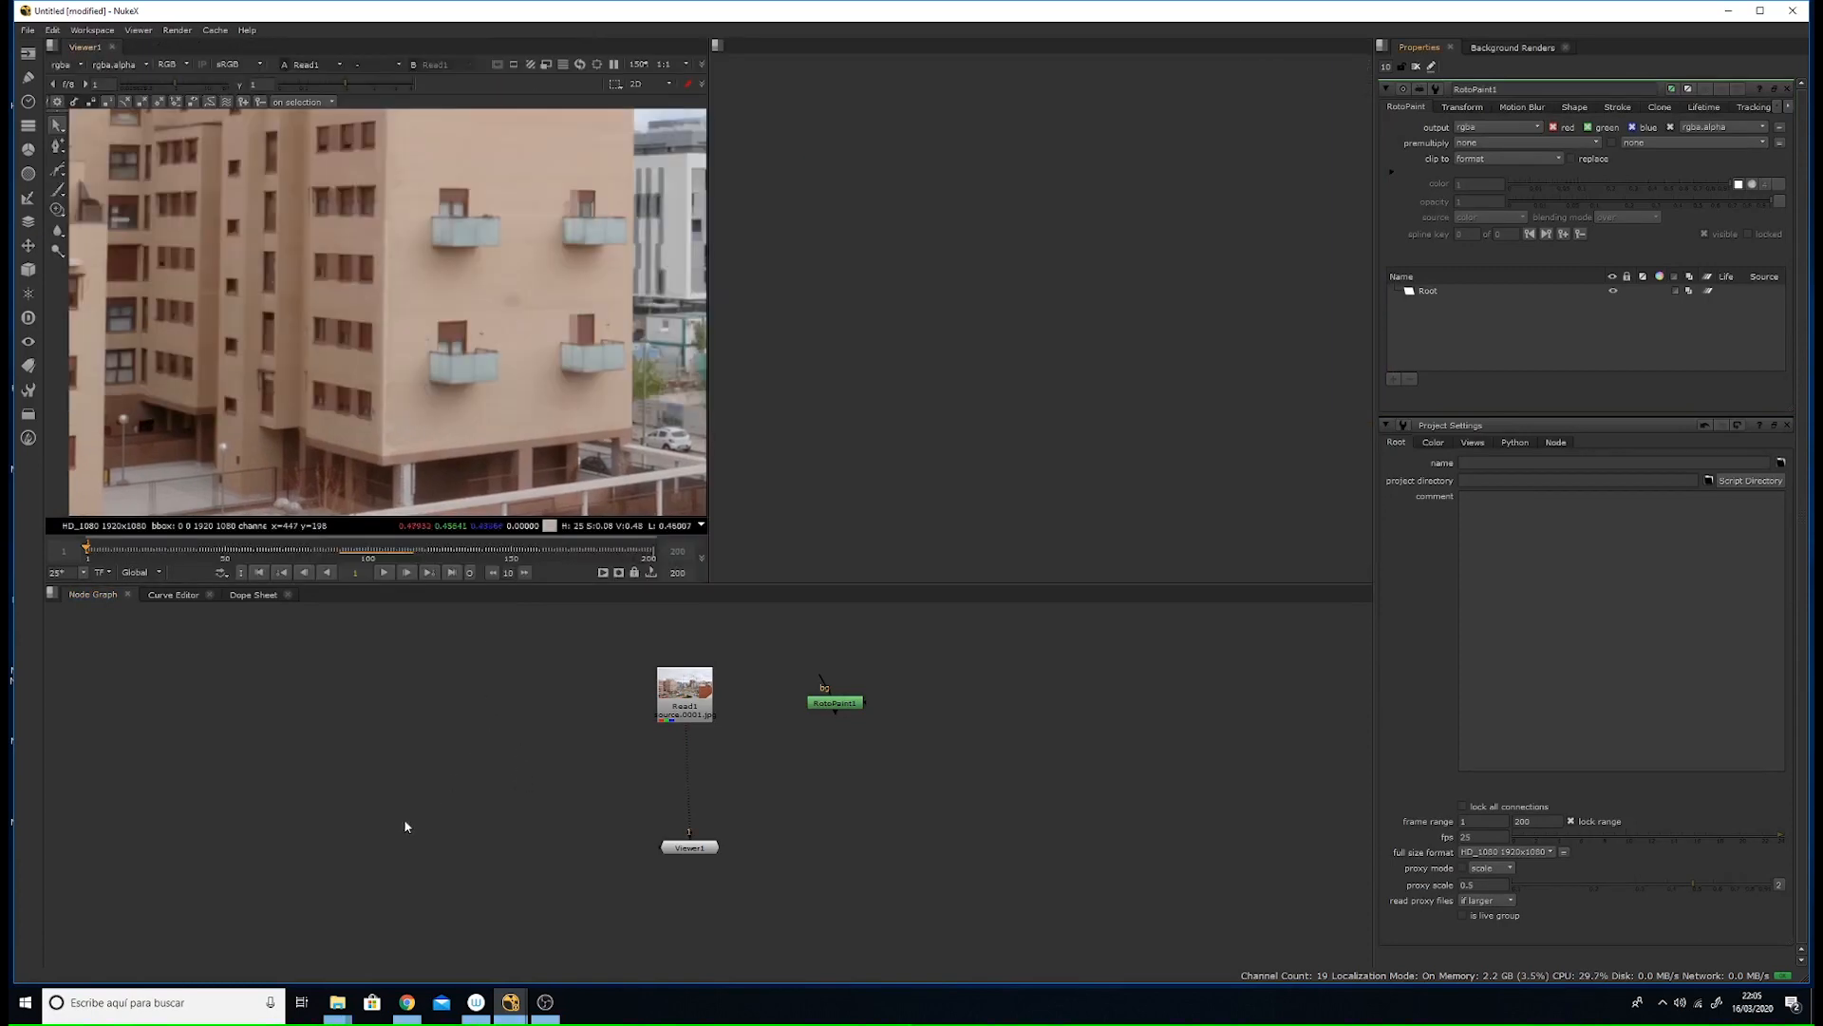
key(Tab)
text(vie)
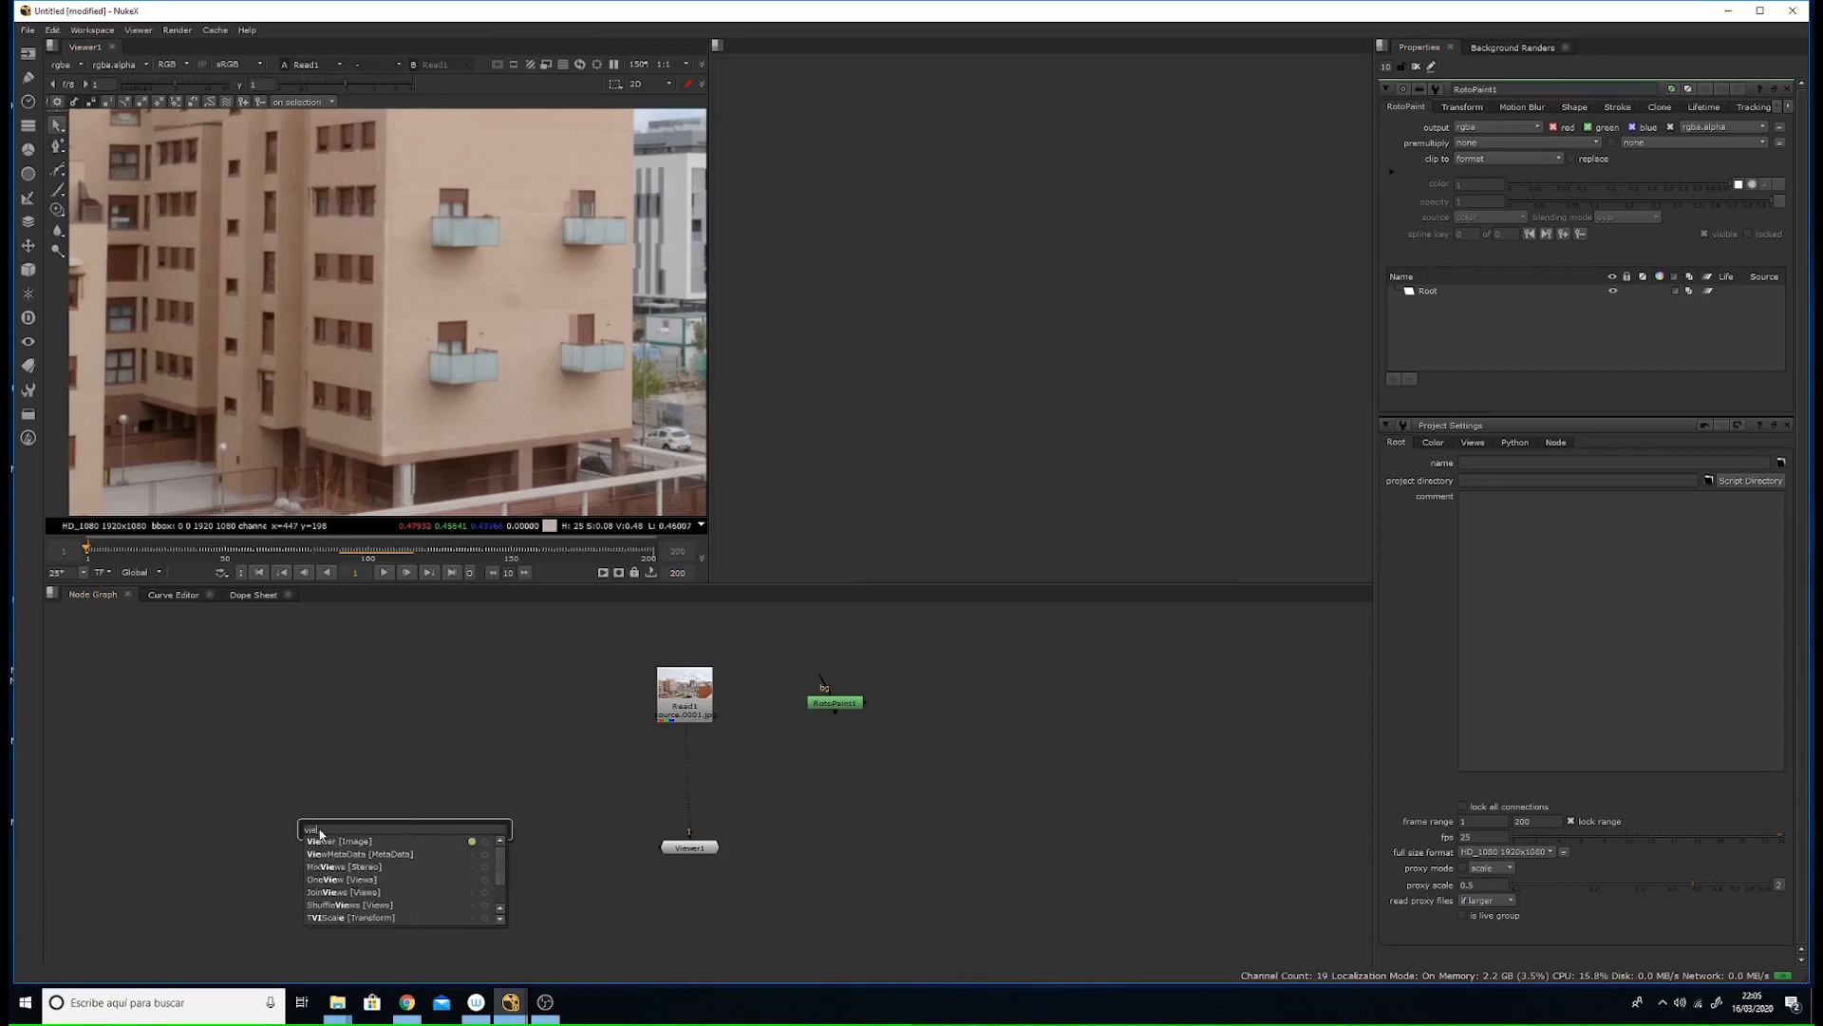
key(ctrl+i)
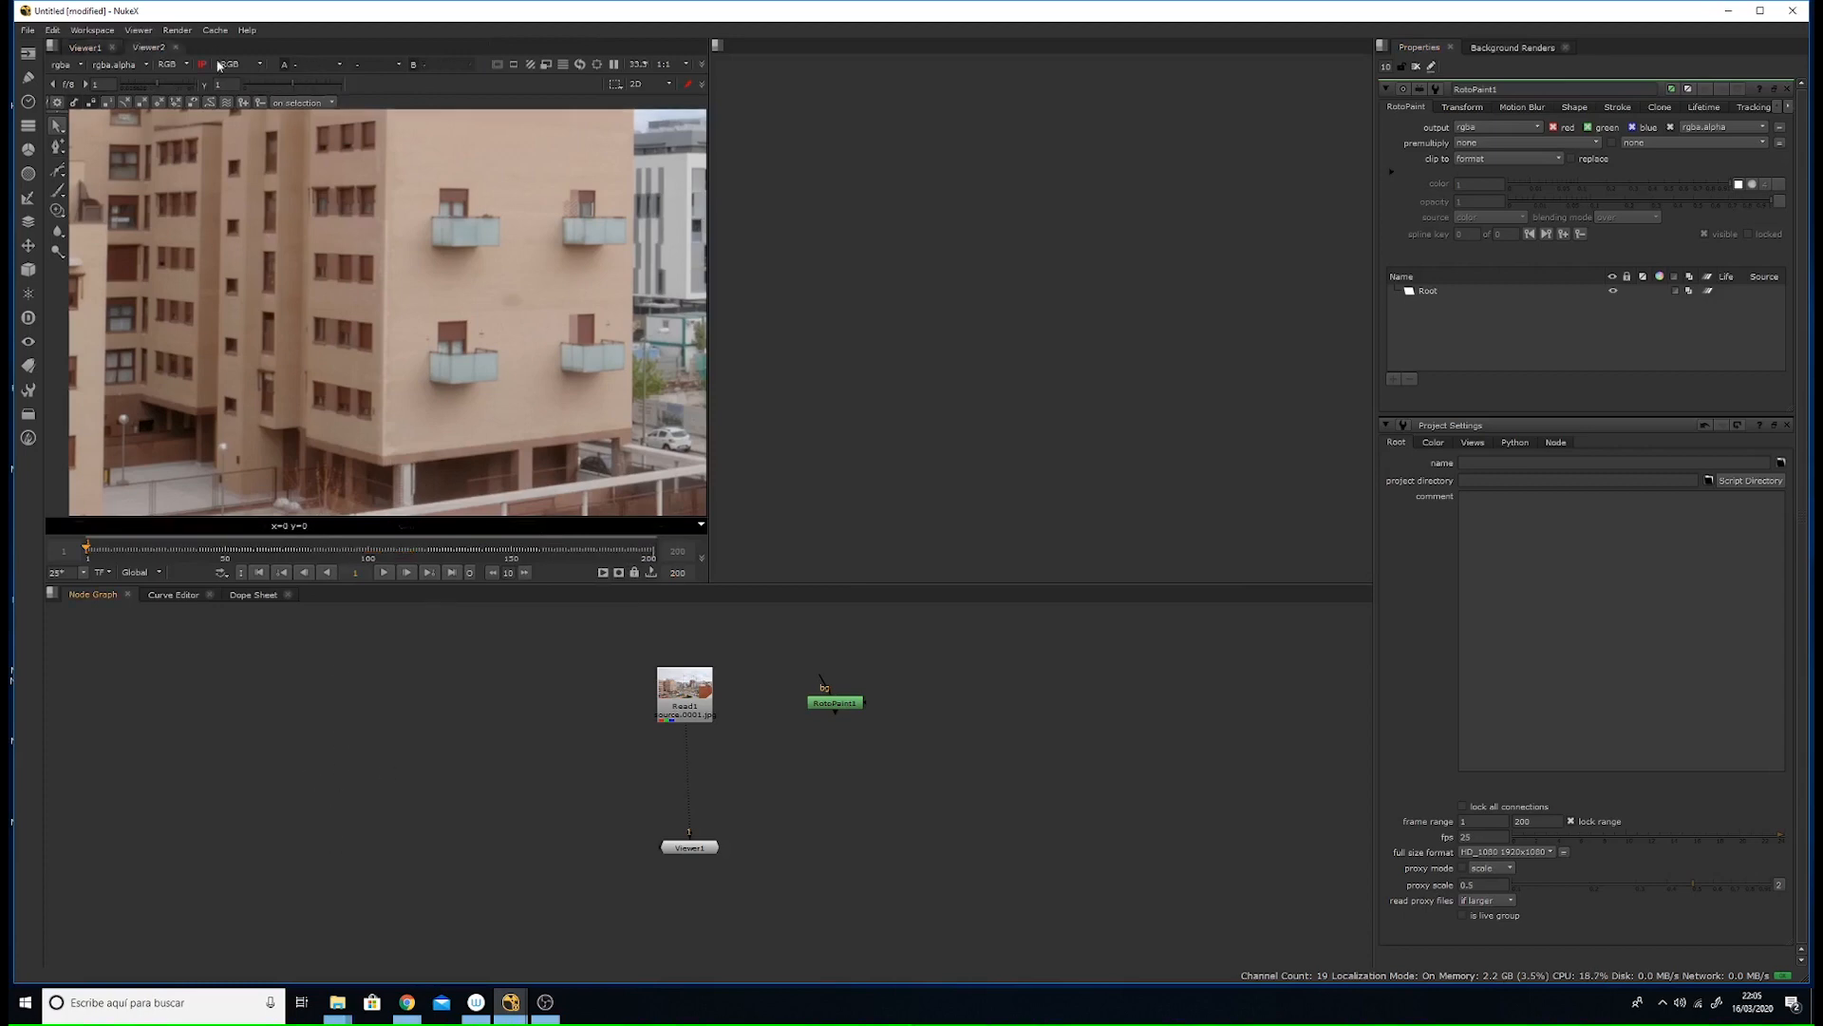
drag(147, 48, 815, 107)
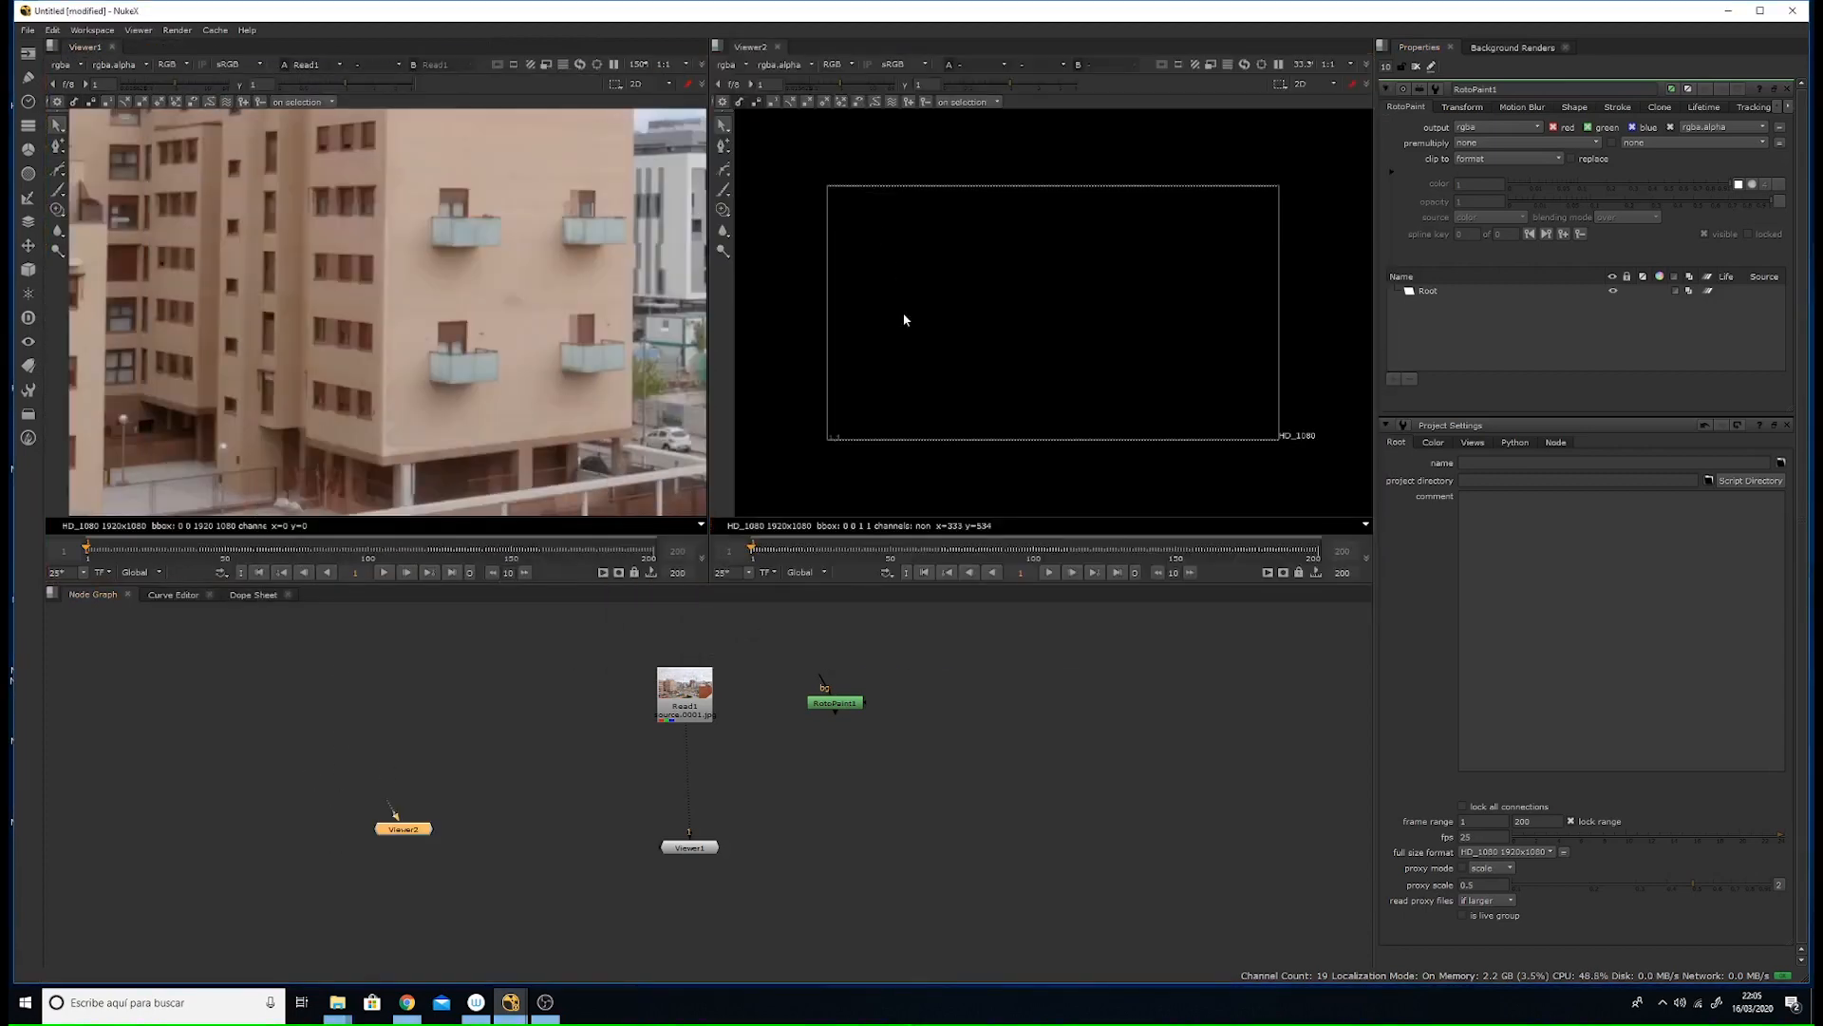
- Show the RotoPaint node in the second Viewer and set the Paint brush size to 19
middle_drag(914, 378, 909, 391)
middle_drag(604, 309, 353, 311)
middle_drag(528, 290, 374, 295)
scroll(375, 295, down, 5)
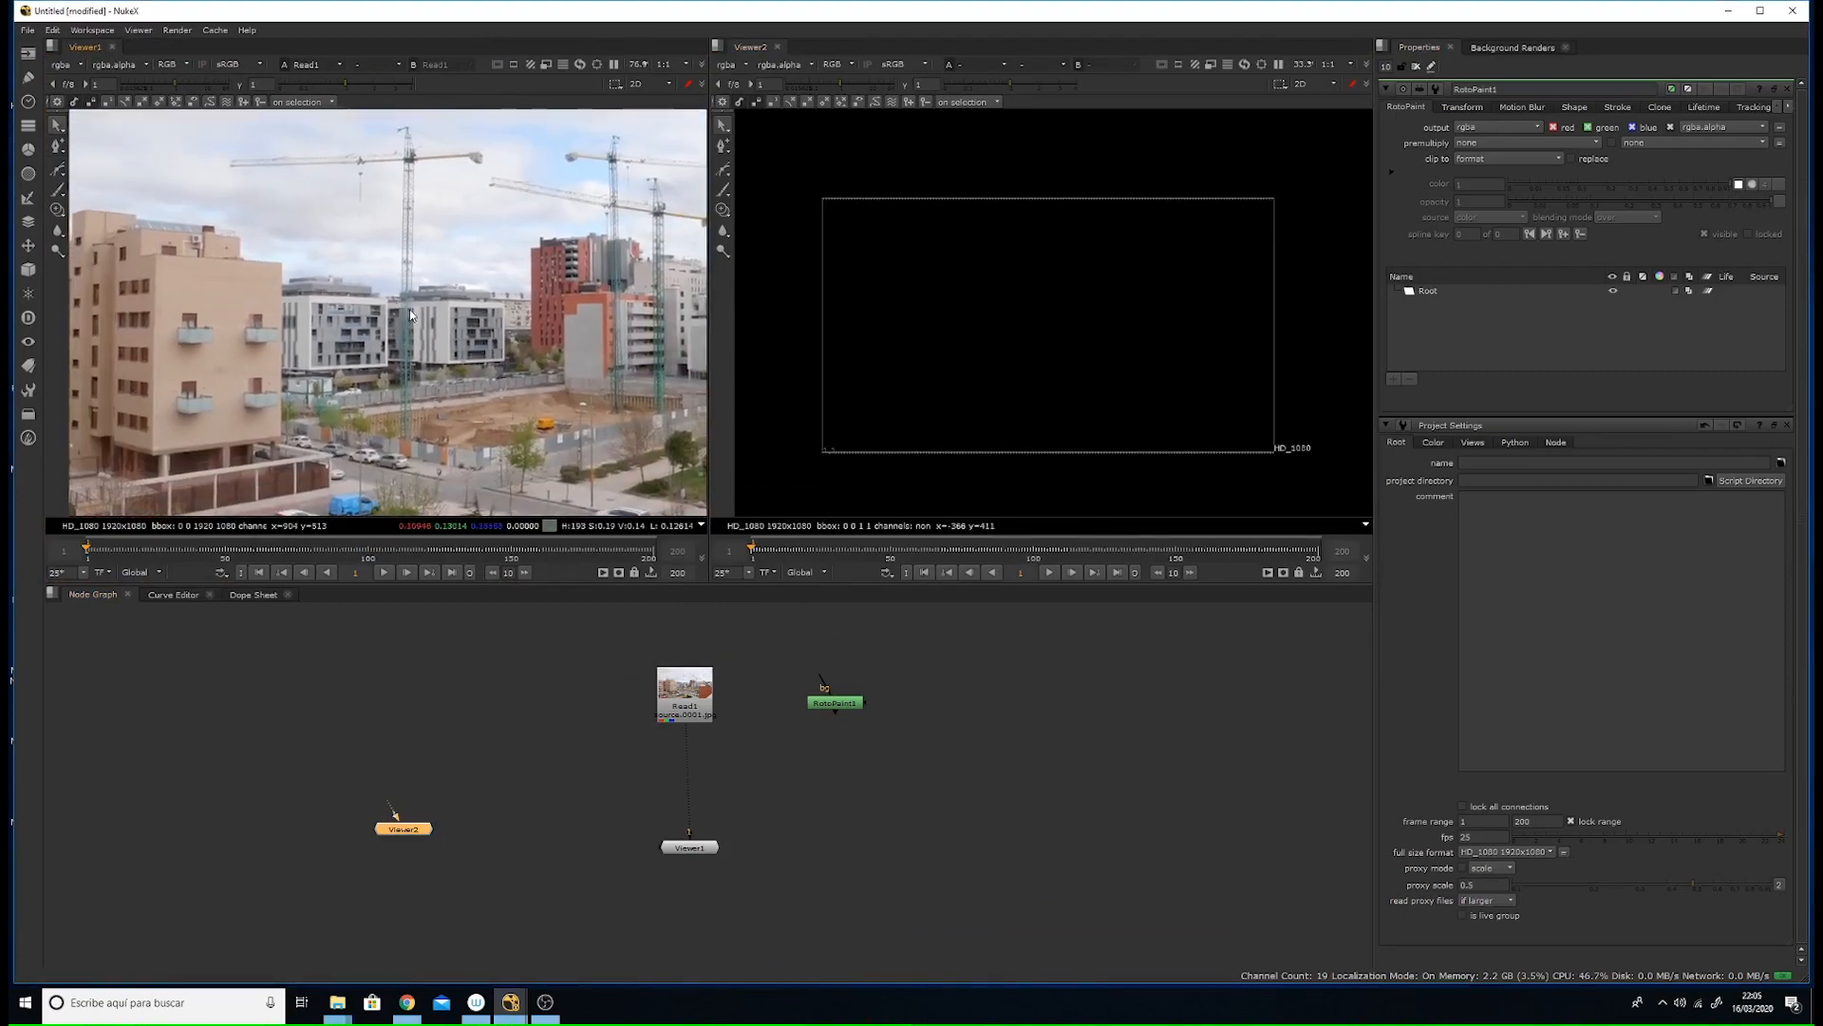
scroll(408, 309, up, 2)
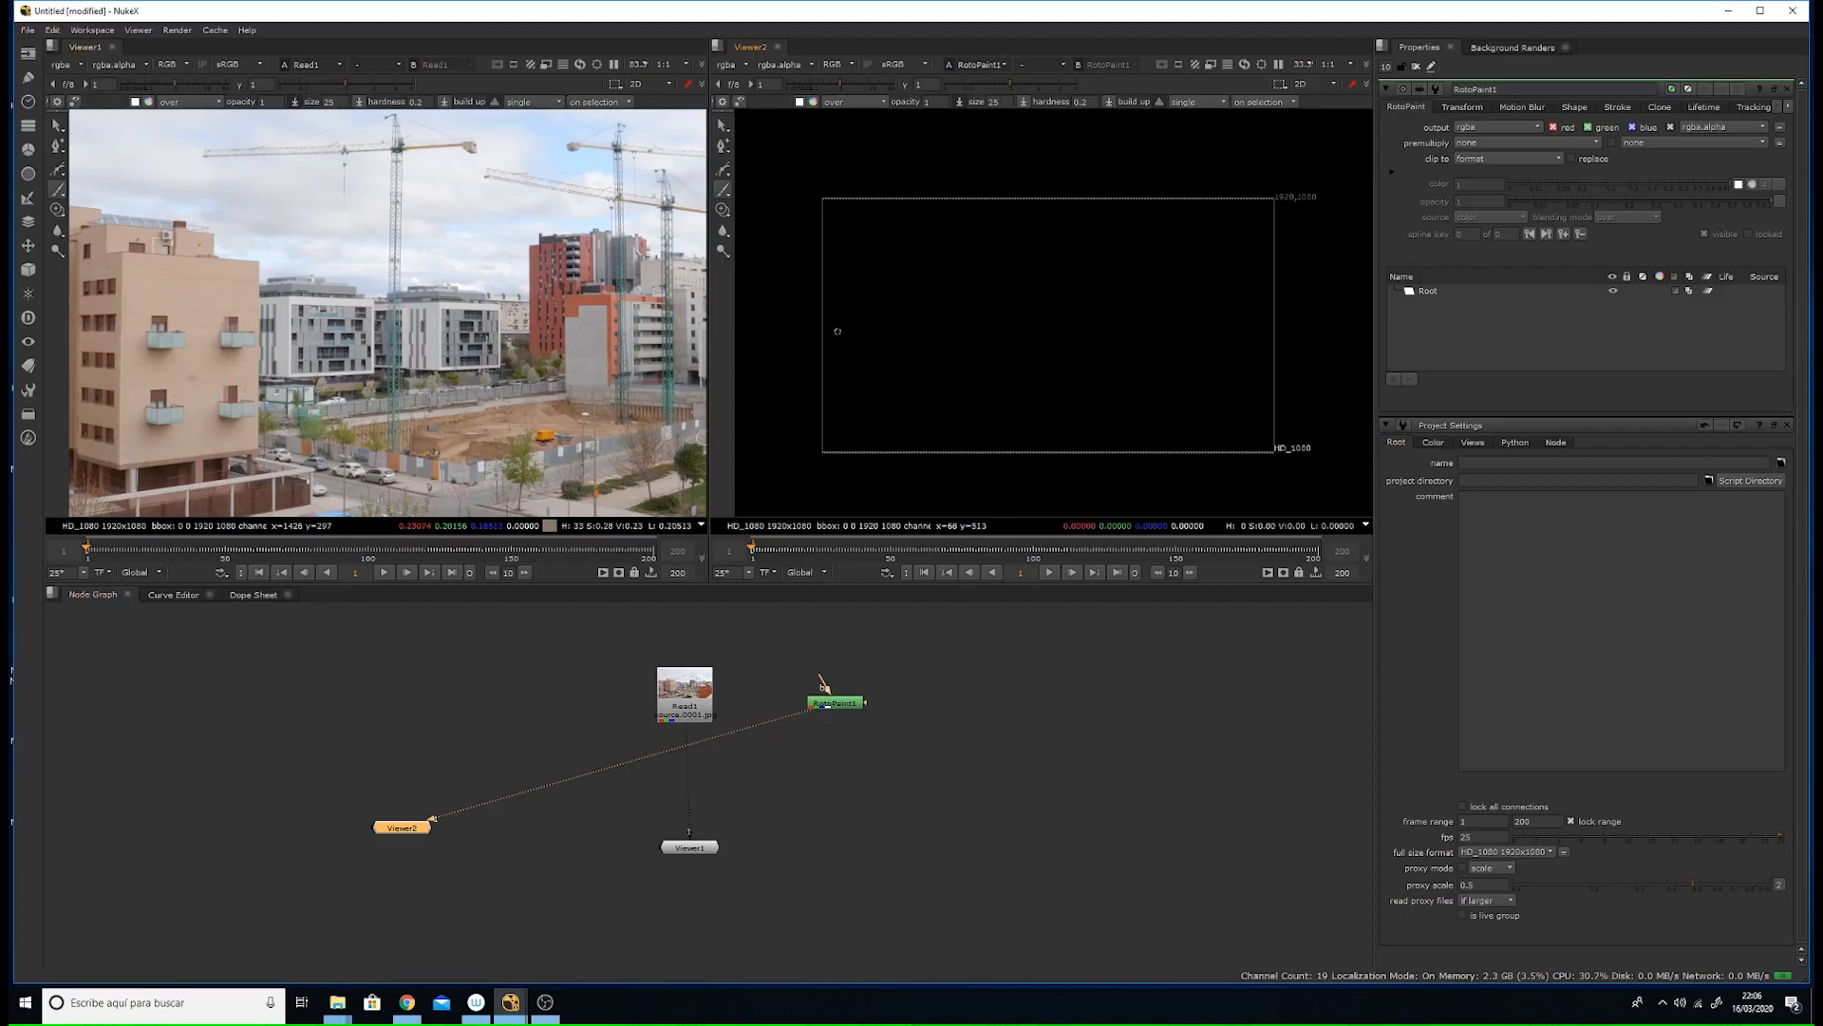
shift+drag(840, 341, 843, 341)
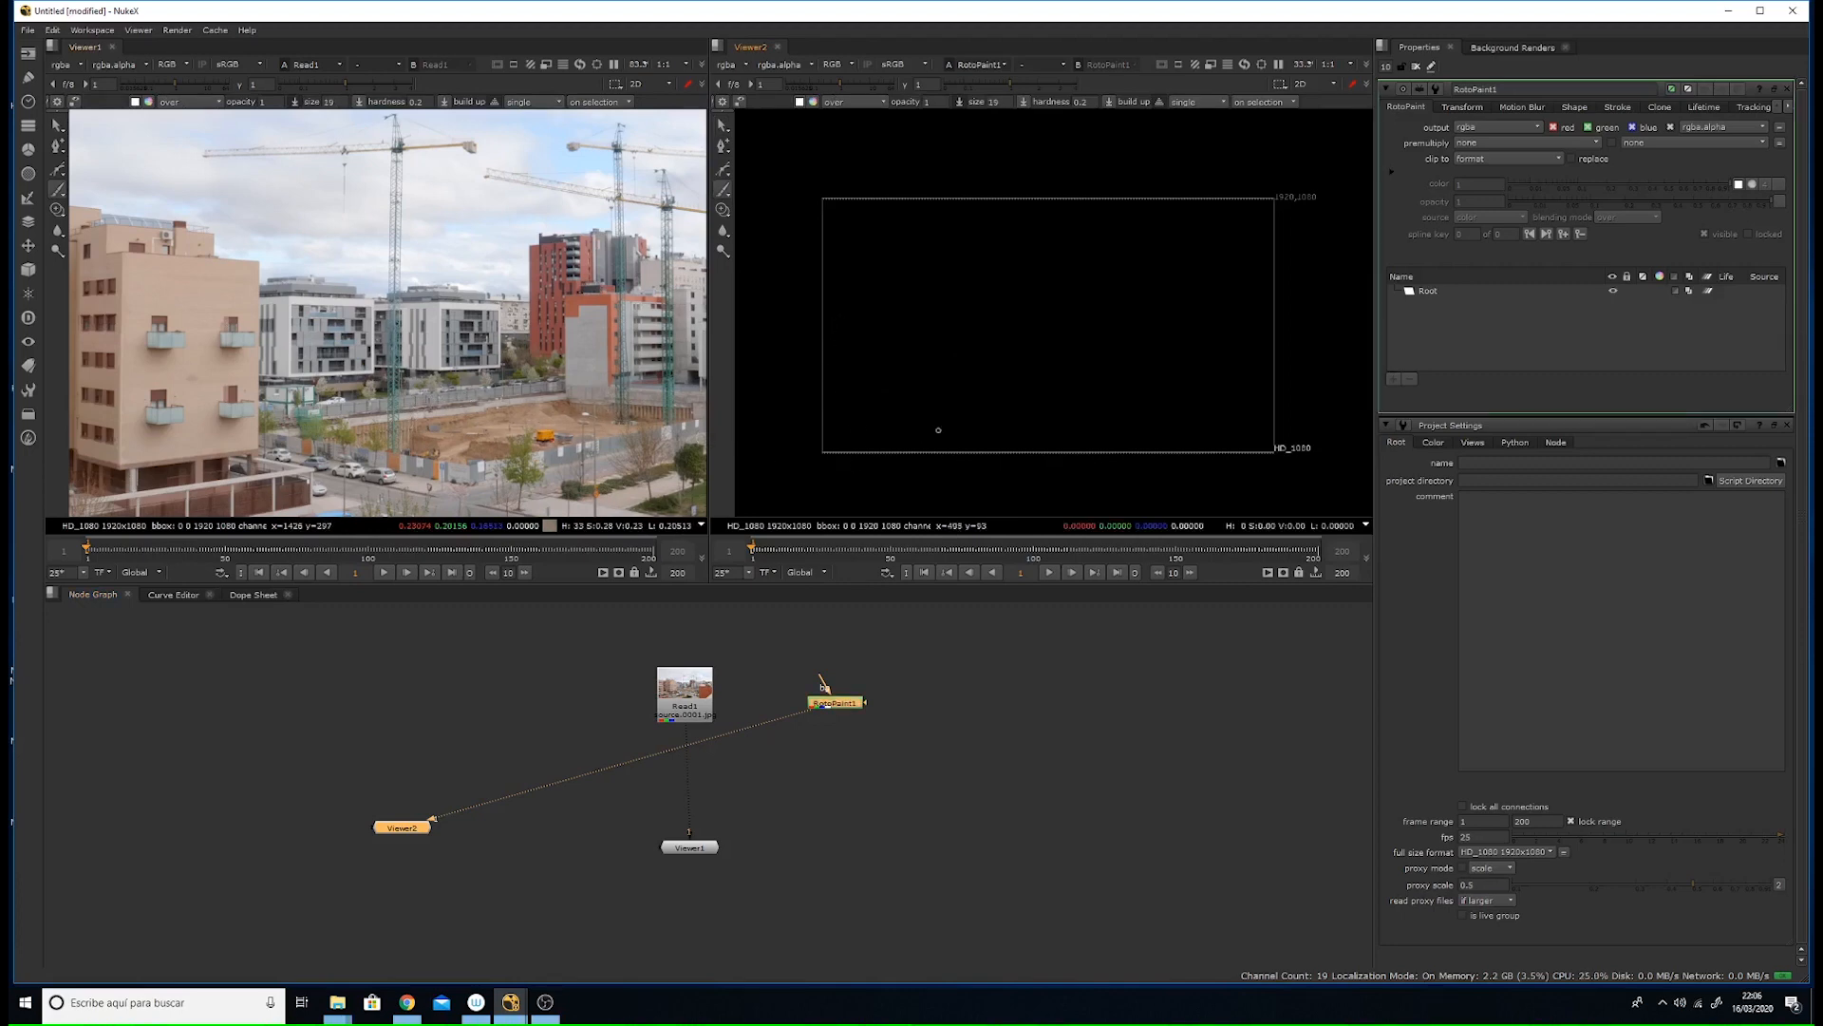
- Paint a white side view of the shot: a ground line, an upright wall, a raised floor with a square building, and a cloud
drag(824, 421, 999, 421)
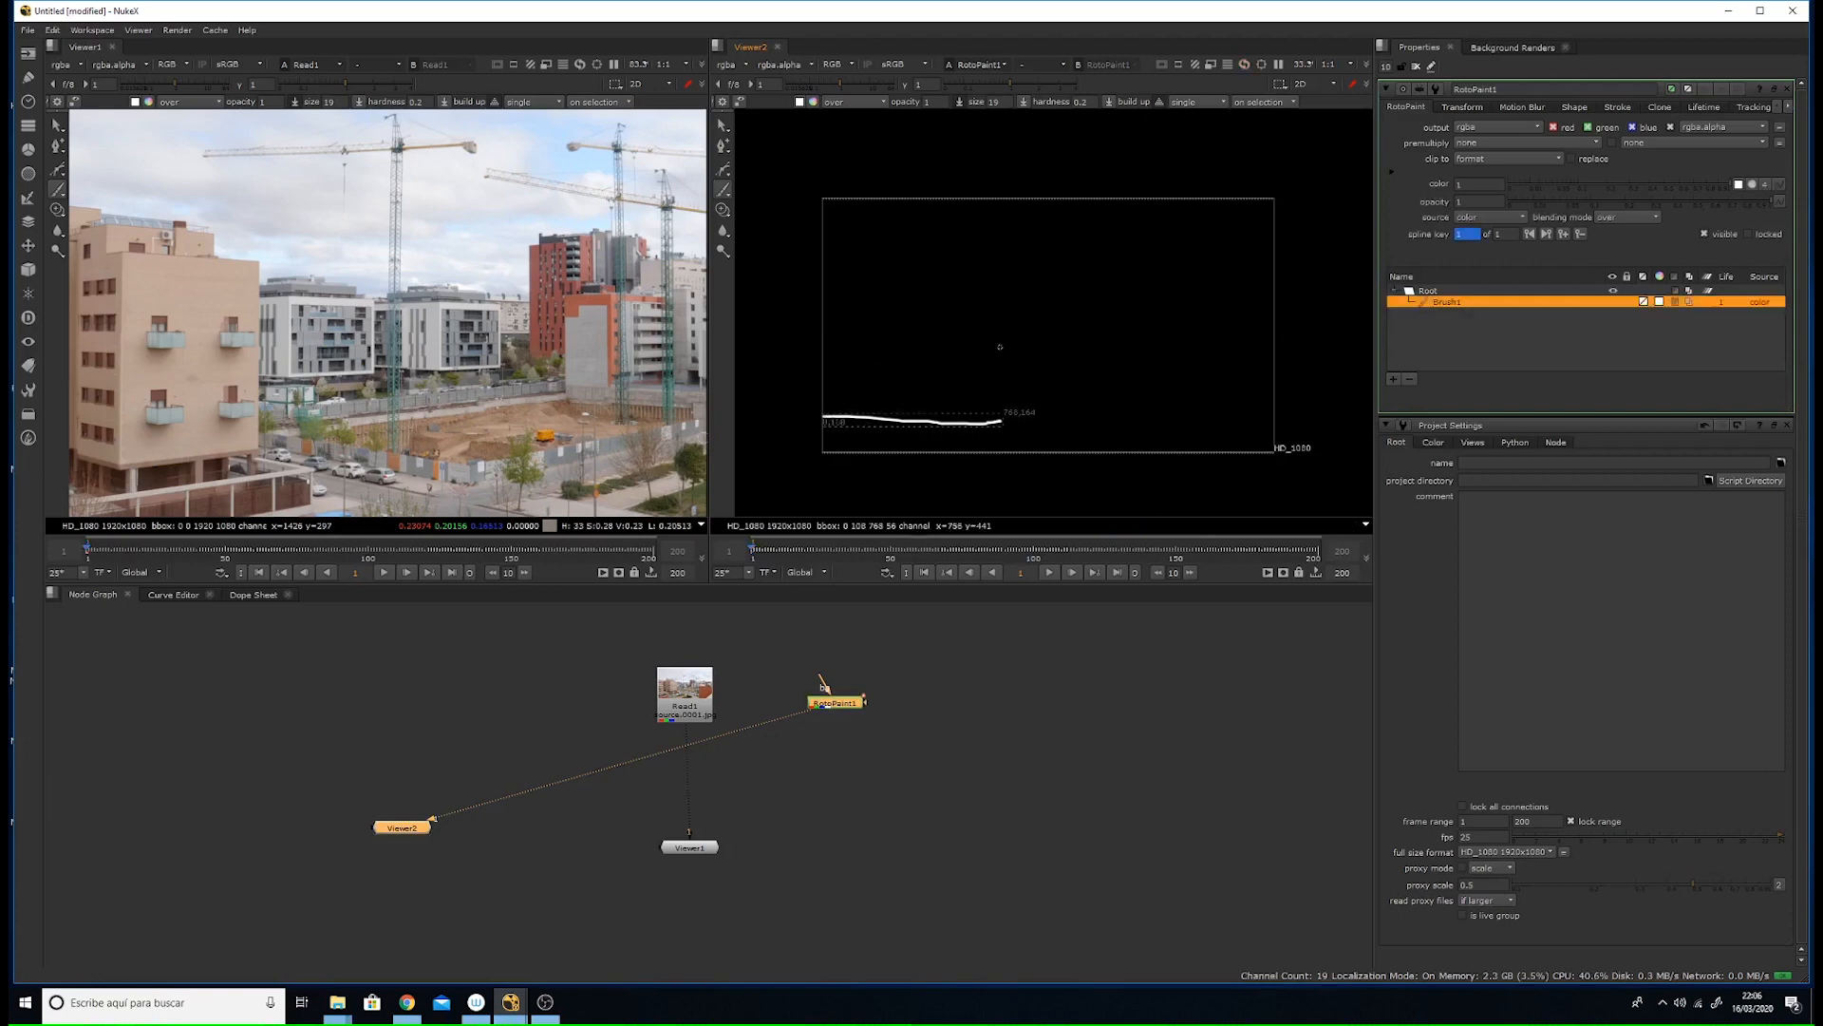
mouse_move(1002, 338)
mouse_down()
mouse_move(996, 421)
mouse_move(1002, 338)
mouse_move(1003, 416)
mouse_move(1000, 366)
mouse_move(1133, 372)
mouse_up()
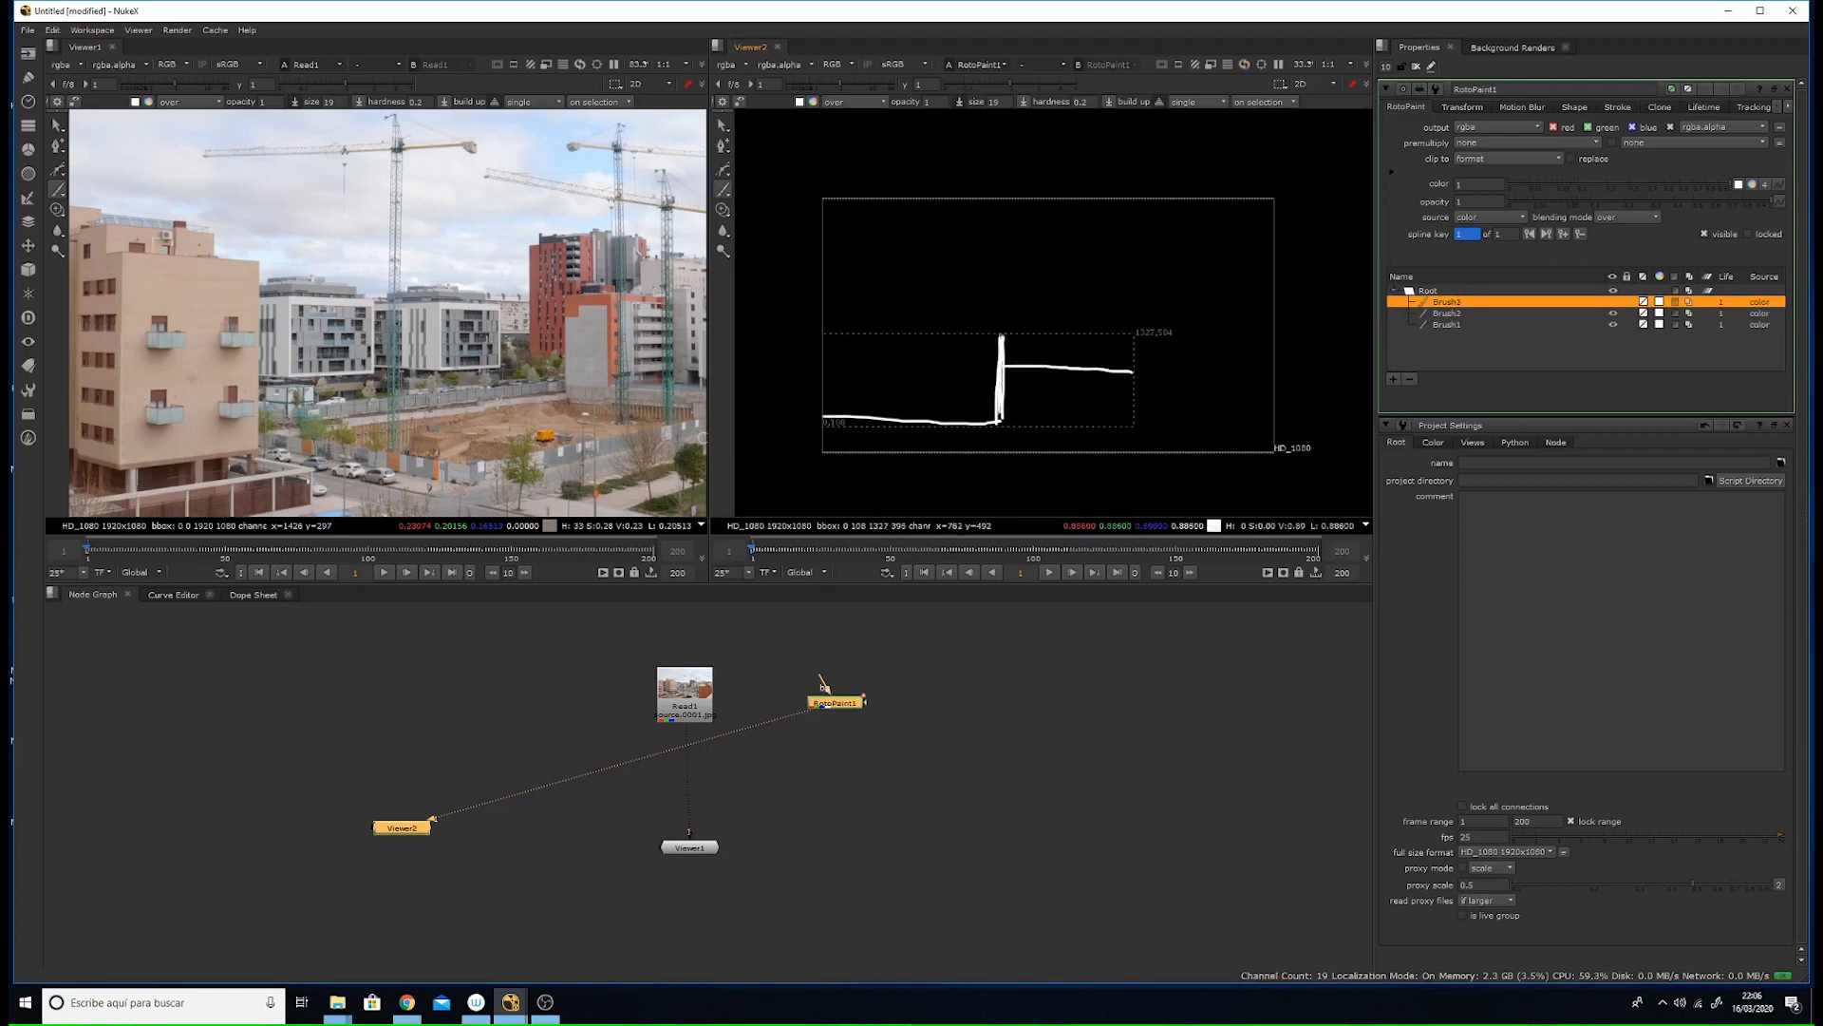
drag(1002, 335, 1000, 389)
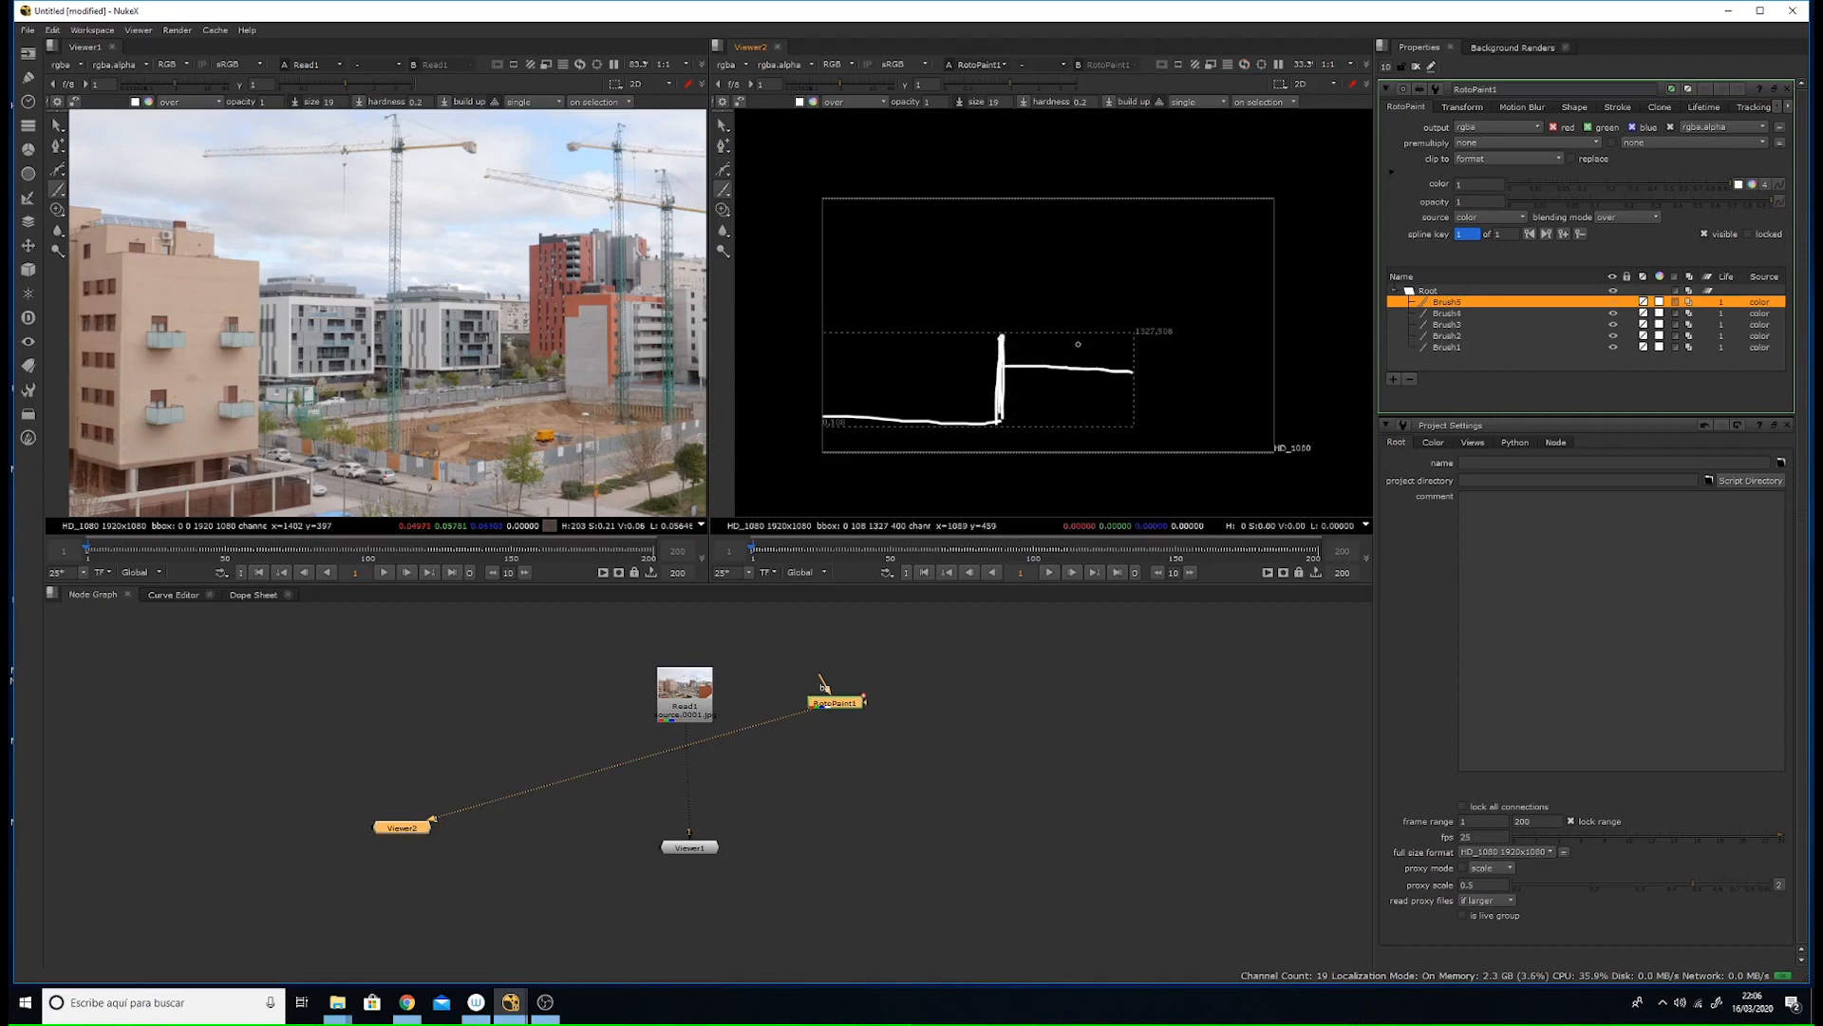
mouse_move(1057, 300)
mouse_down()
mouse_move(1057, 285)
mouse_move(1057, 370)
mouse_move(1057, 283)
mouse_move(1142, 283)
mouse_move(1140, 371)
mouse_up()
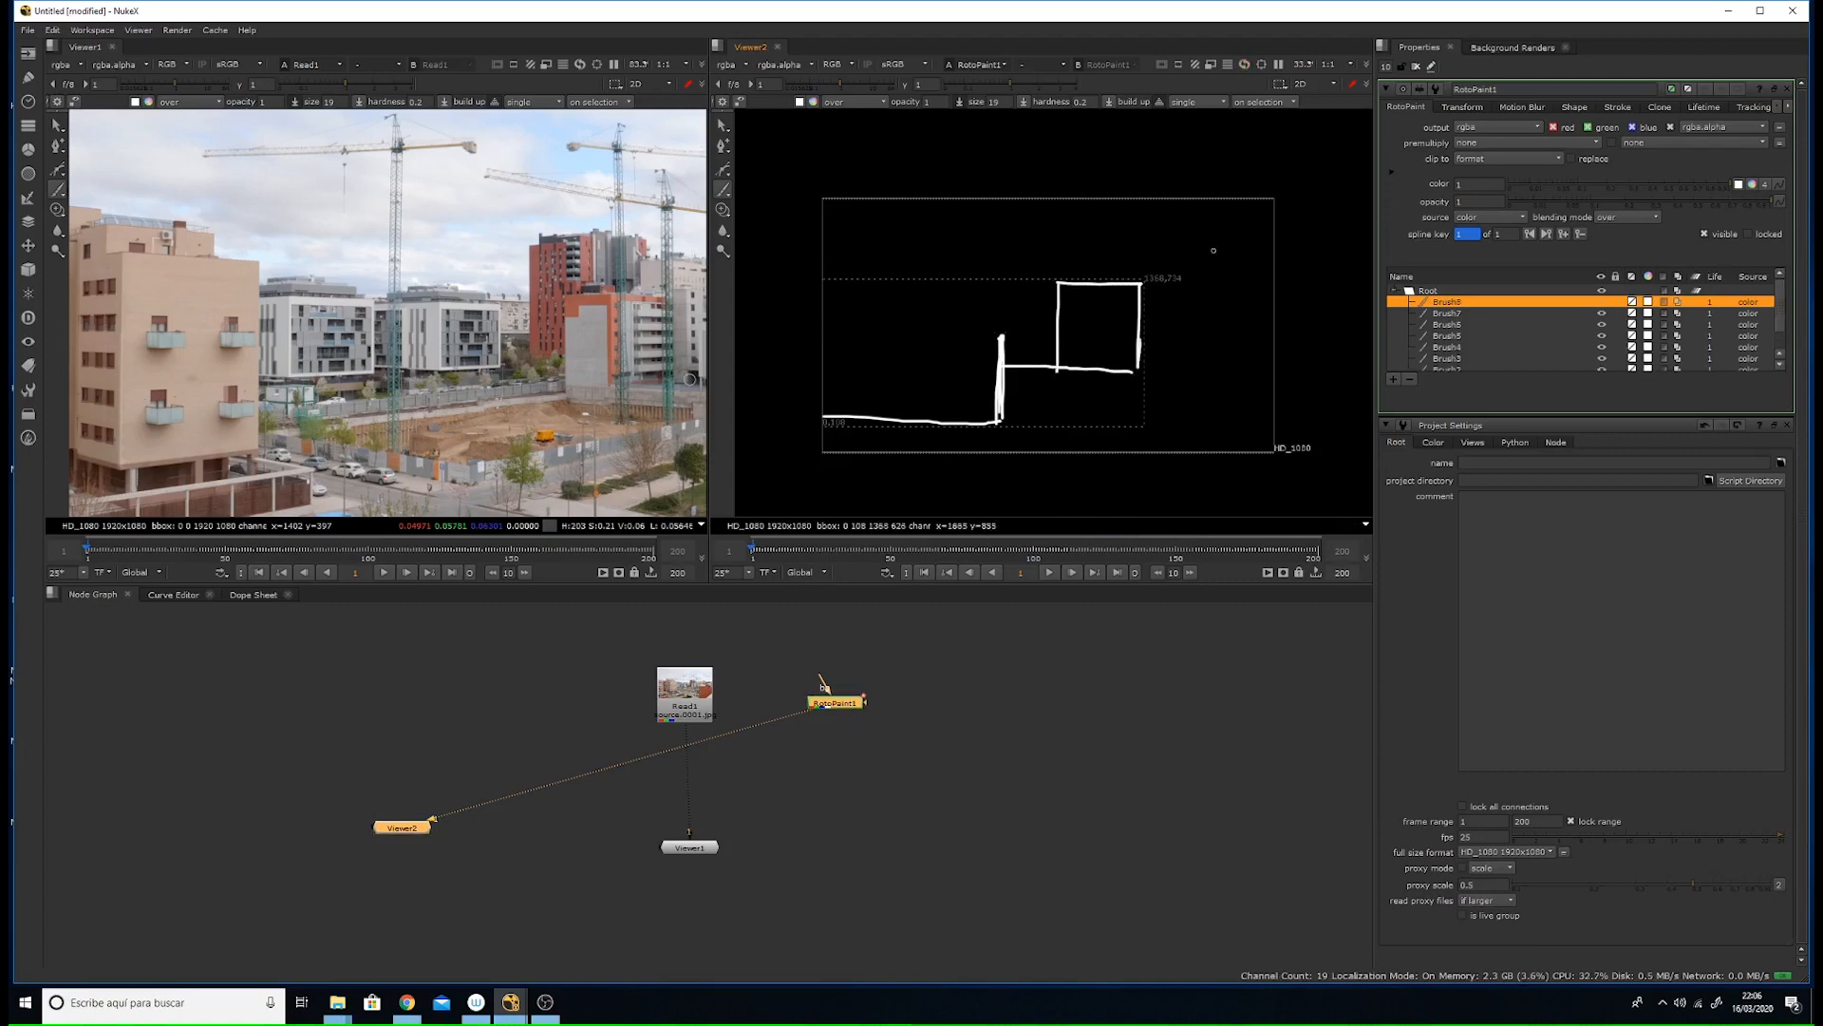
mouse_move(1200, 238)
mouse_down()
mouse_move(1235, 220)
mouse_move(1252, 234)
mouse_move(1207, 253)
mouse_move(1194, 237)
mouse_up()
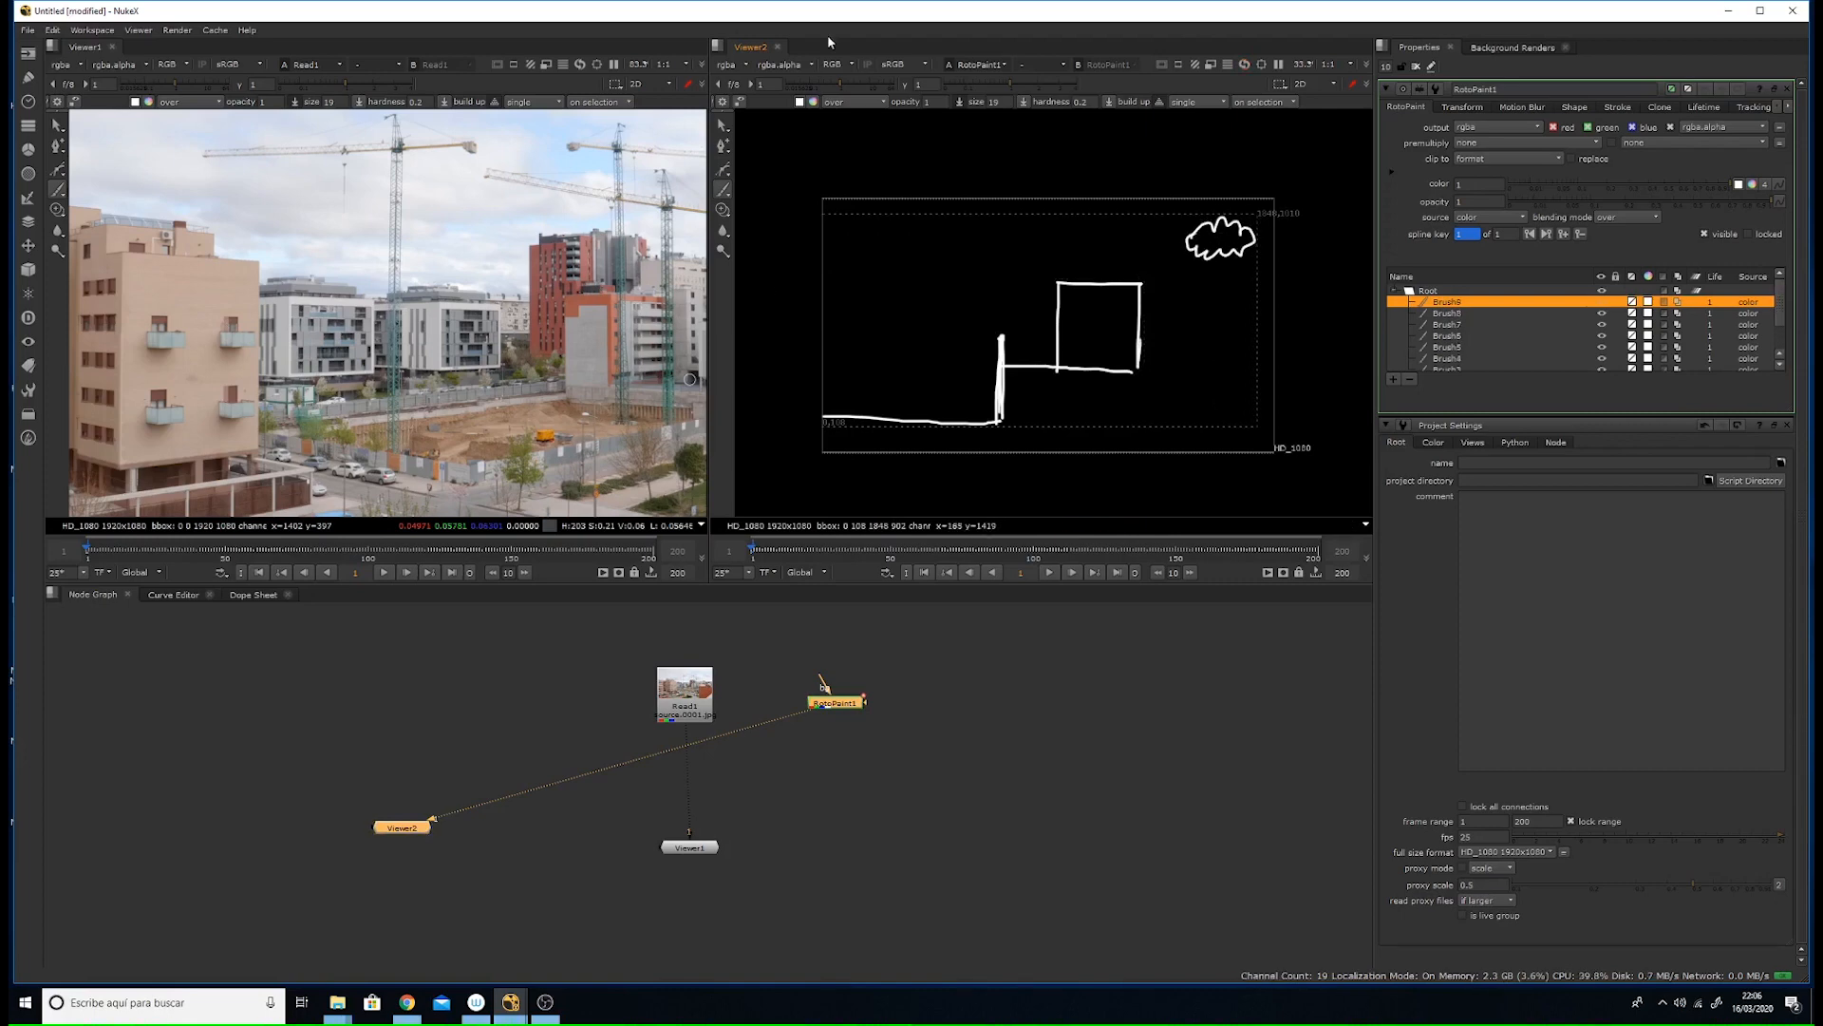
- Change the brush color to light green and paint a lattice tower crane standing on the ground line before the wall
click(799, 102)
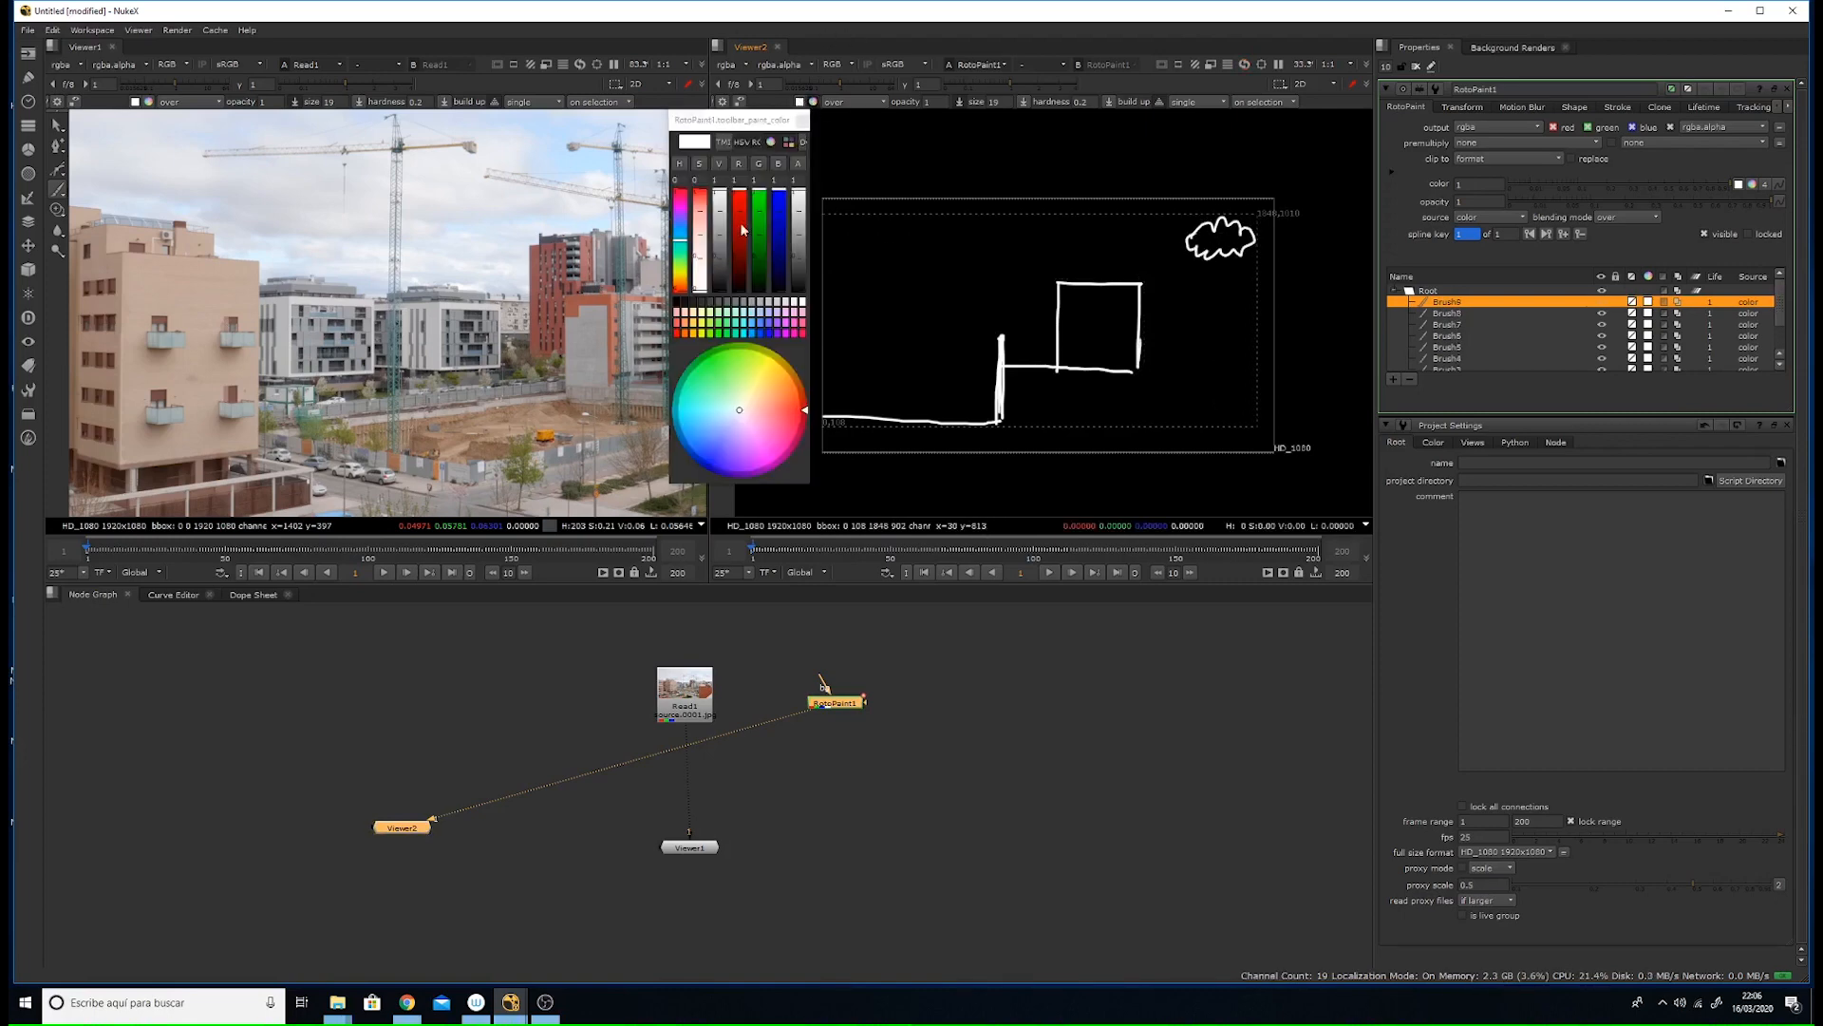
click(719, 328)
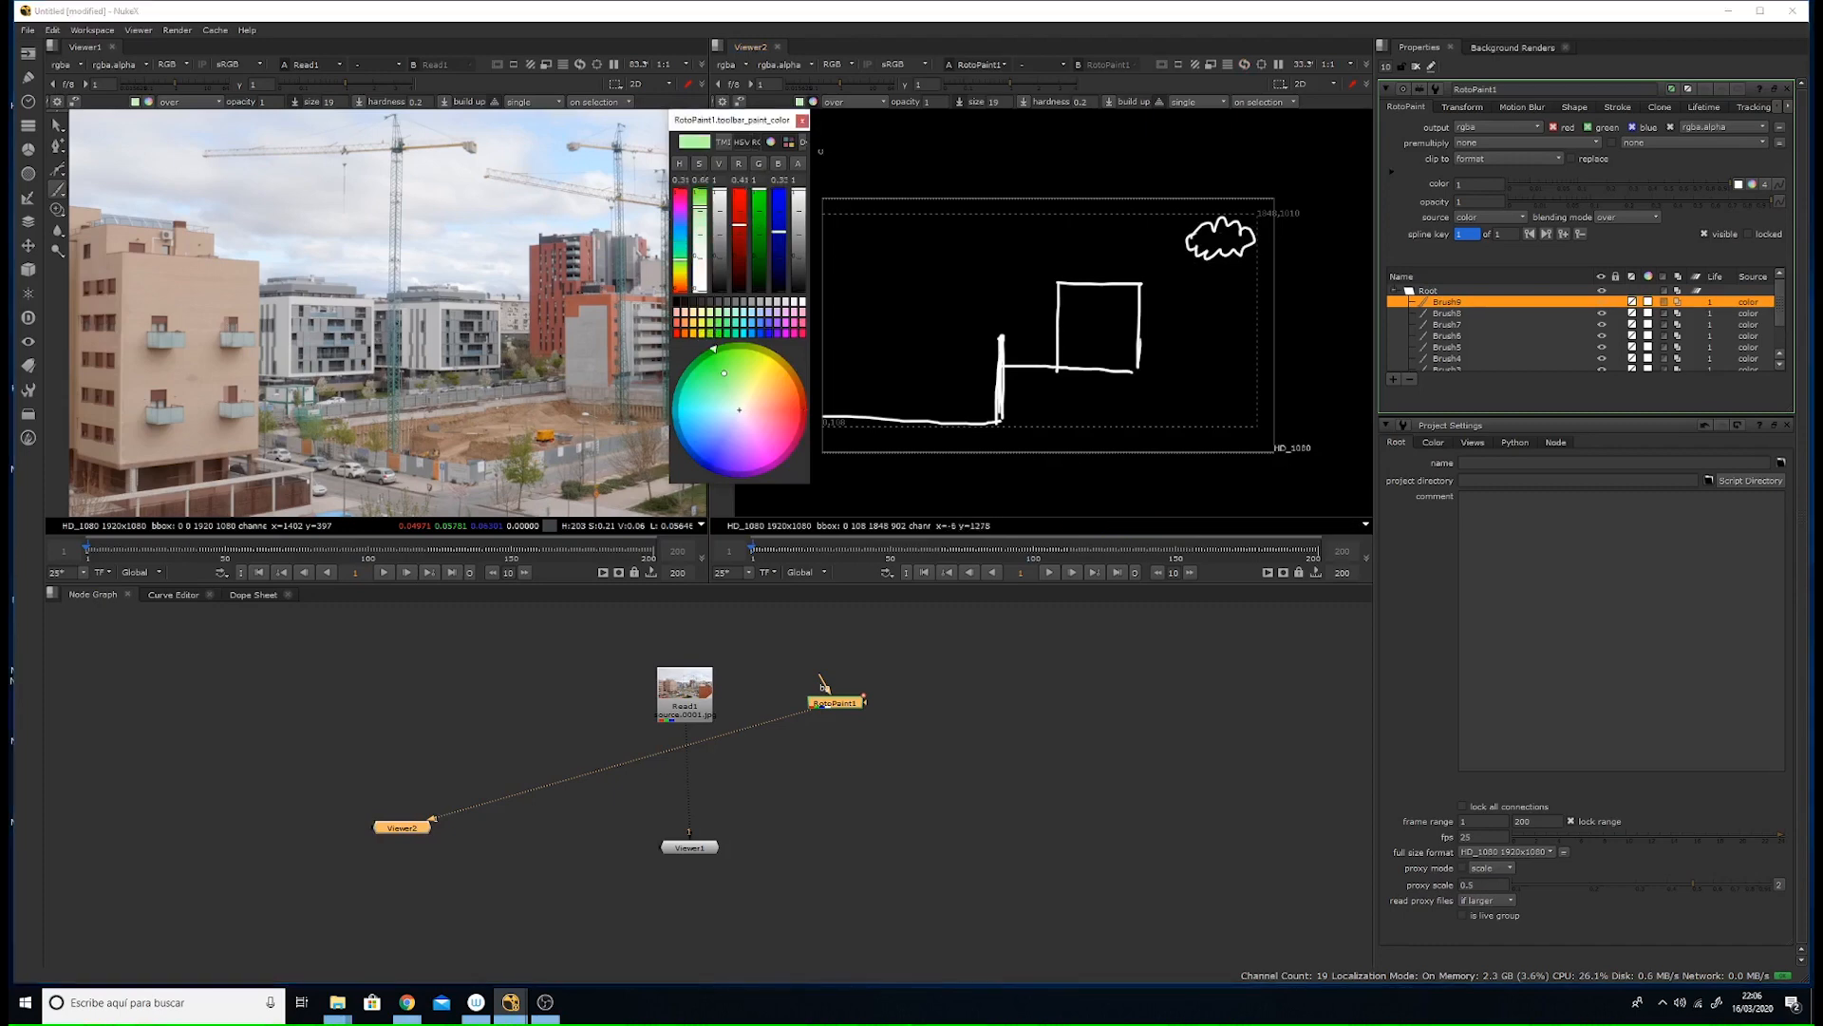
click(803, 121)
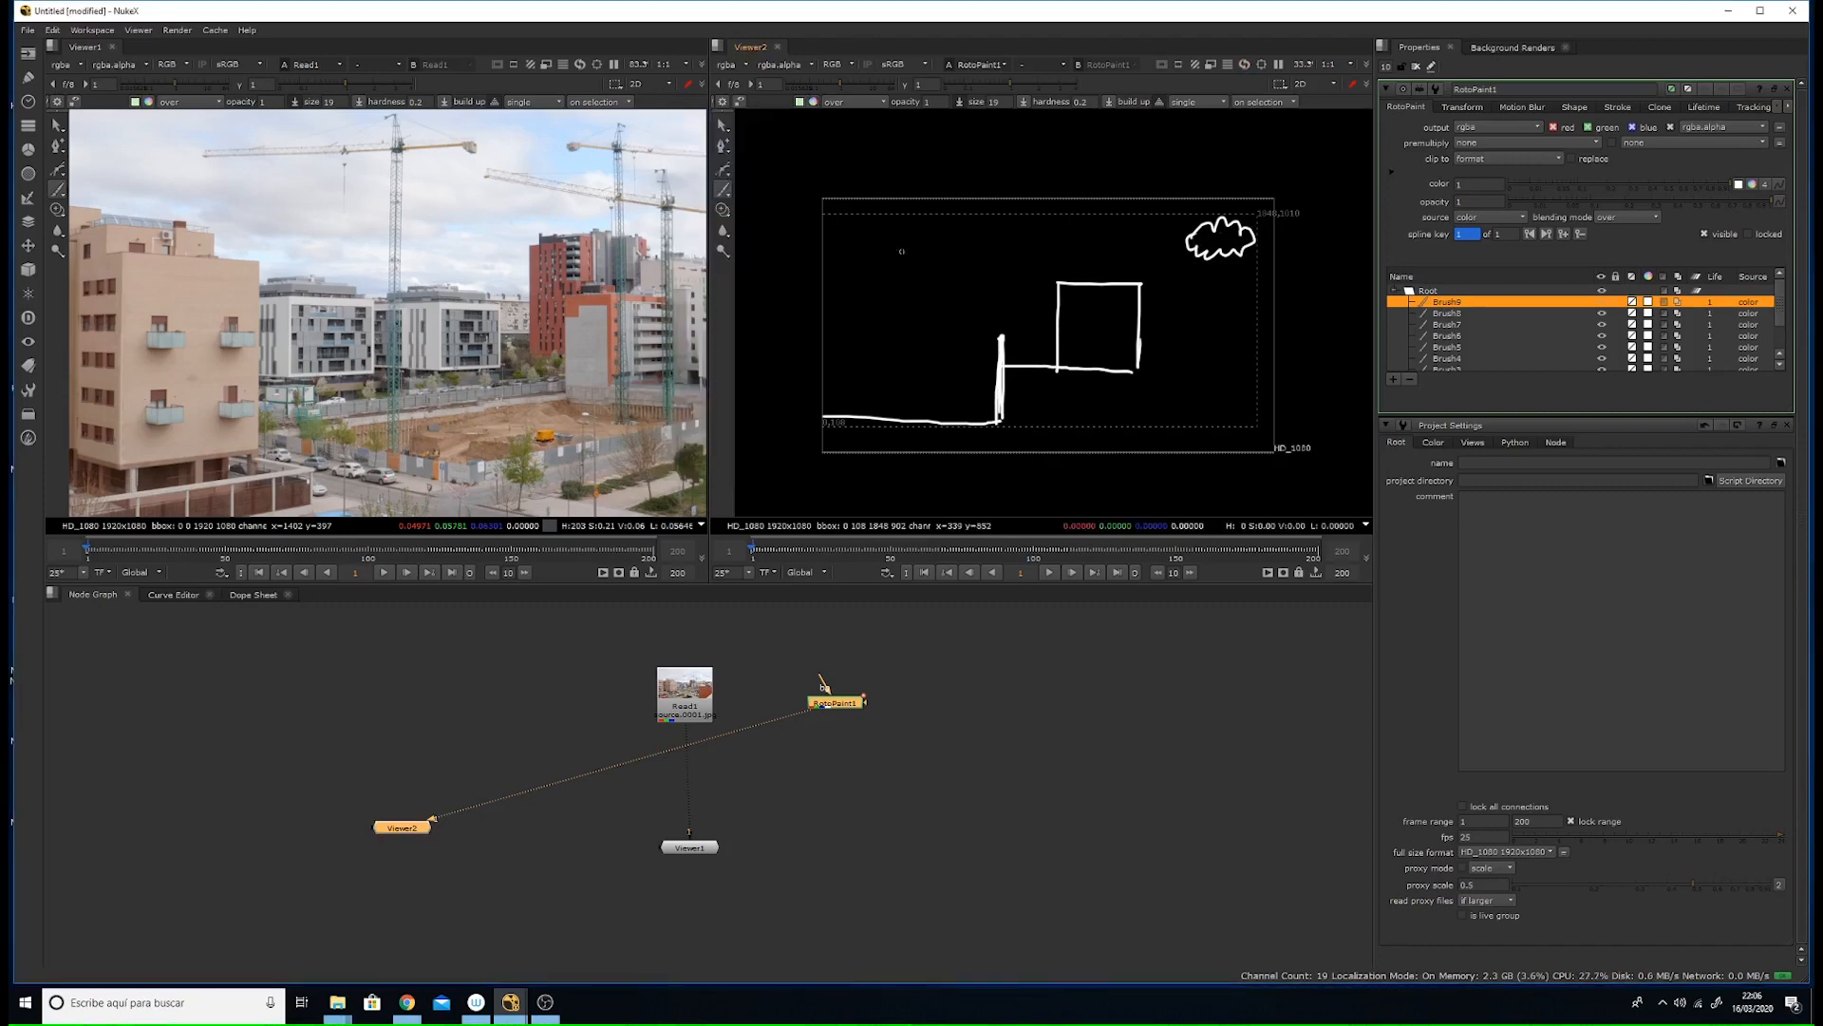
drag(904, 235, 904, 396)
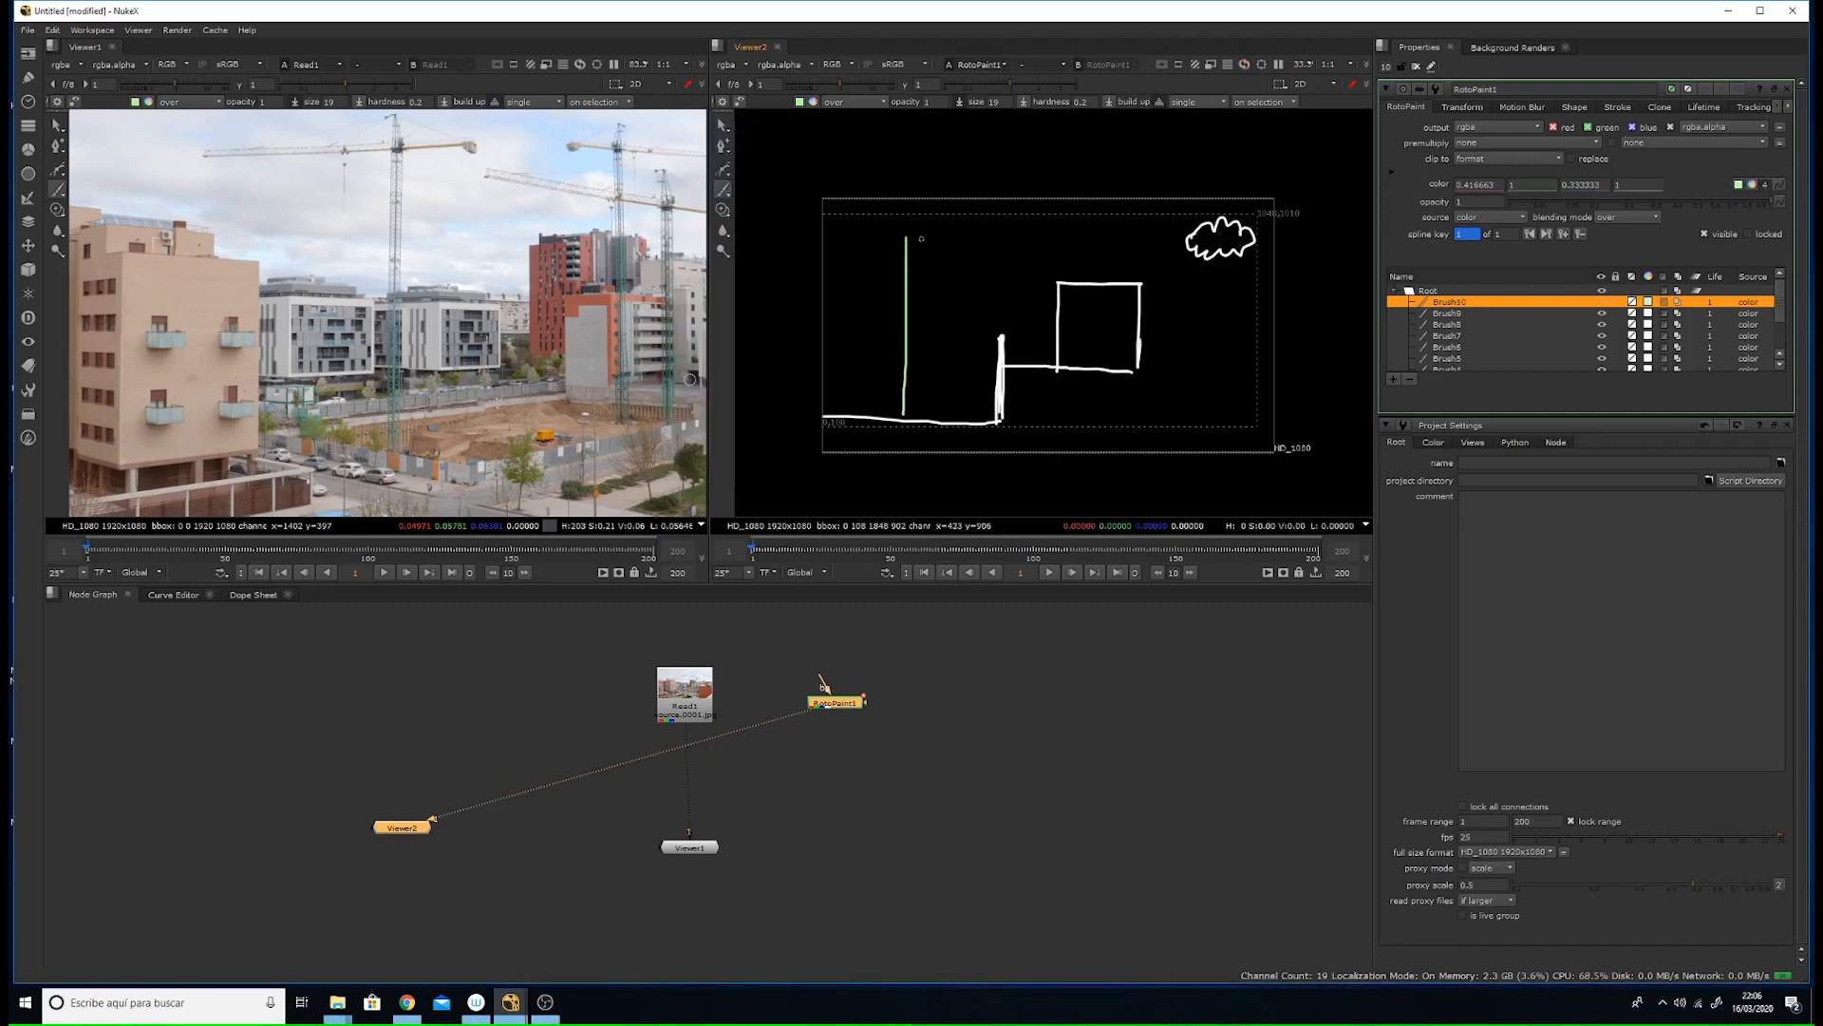
mouse_move(920, 242)
mouse_down()
mouse_move(913, 430)
mouse_move(905, 381)
mouse_up()
mouse_move(916, 336)
mouse_down()
mouse_move(905, 355)
mouse_move(903, 330)
mouse_up()
mouse_move(914, 286)
mouse_down()
mouse_move(902, 303)
mouse_move(907, 233)
mouse_move(974, 247)
mouse_move(868, 265)
mouse_move(884, 260)
mouse_up()
drag(905, 239, 908, 261)
drag(928, 243, 933, 261)
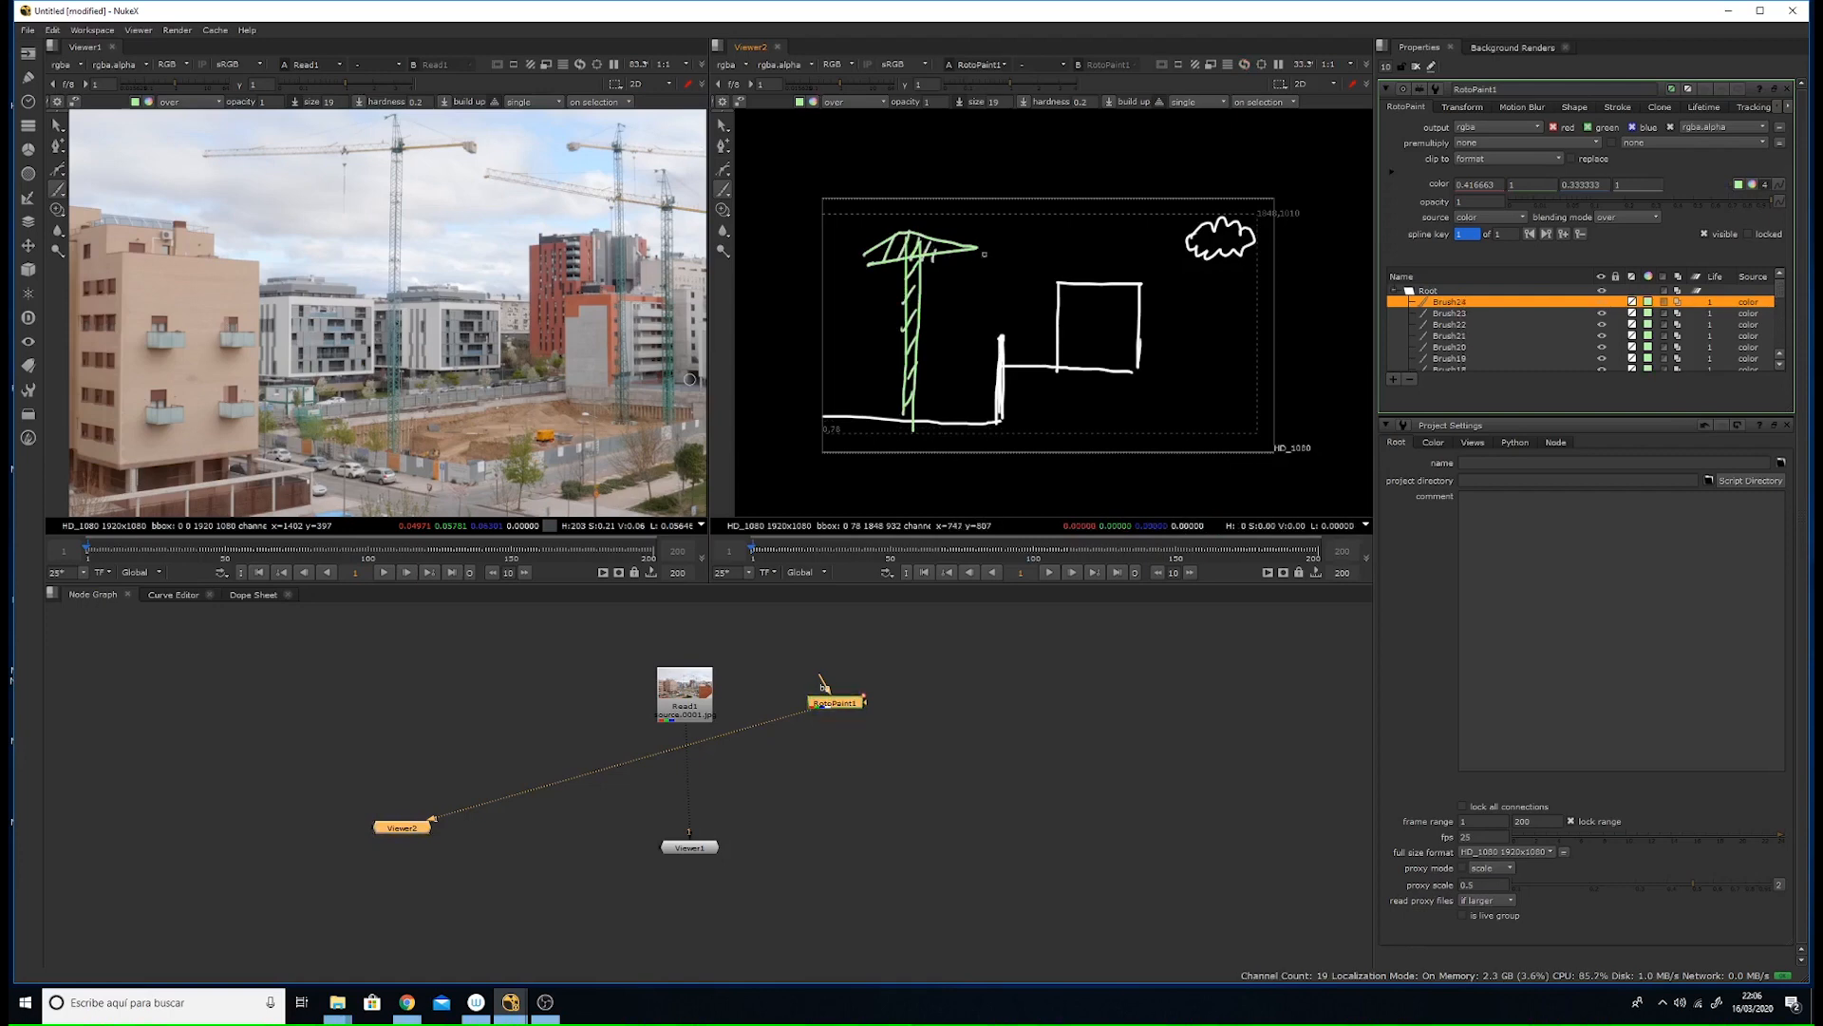
- Change the brush color to red and paint a small triangle for the camera at the ground line's start
click(814, 102)
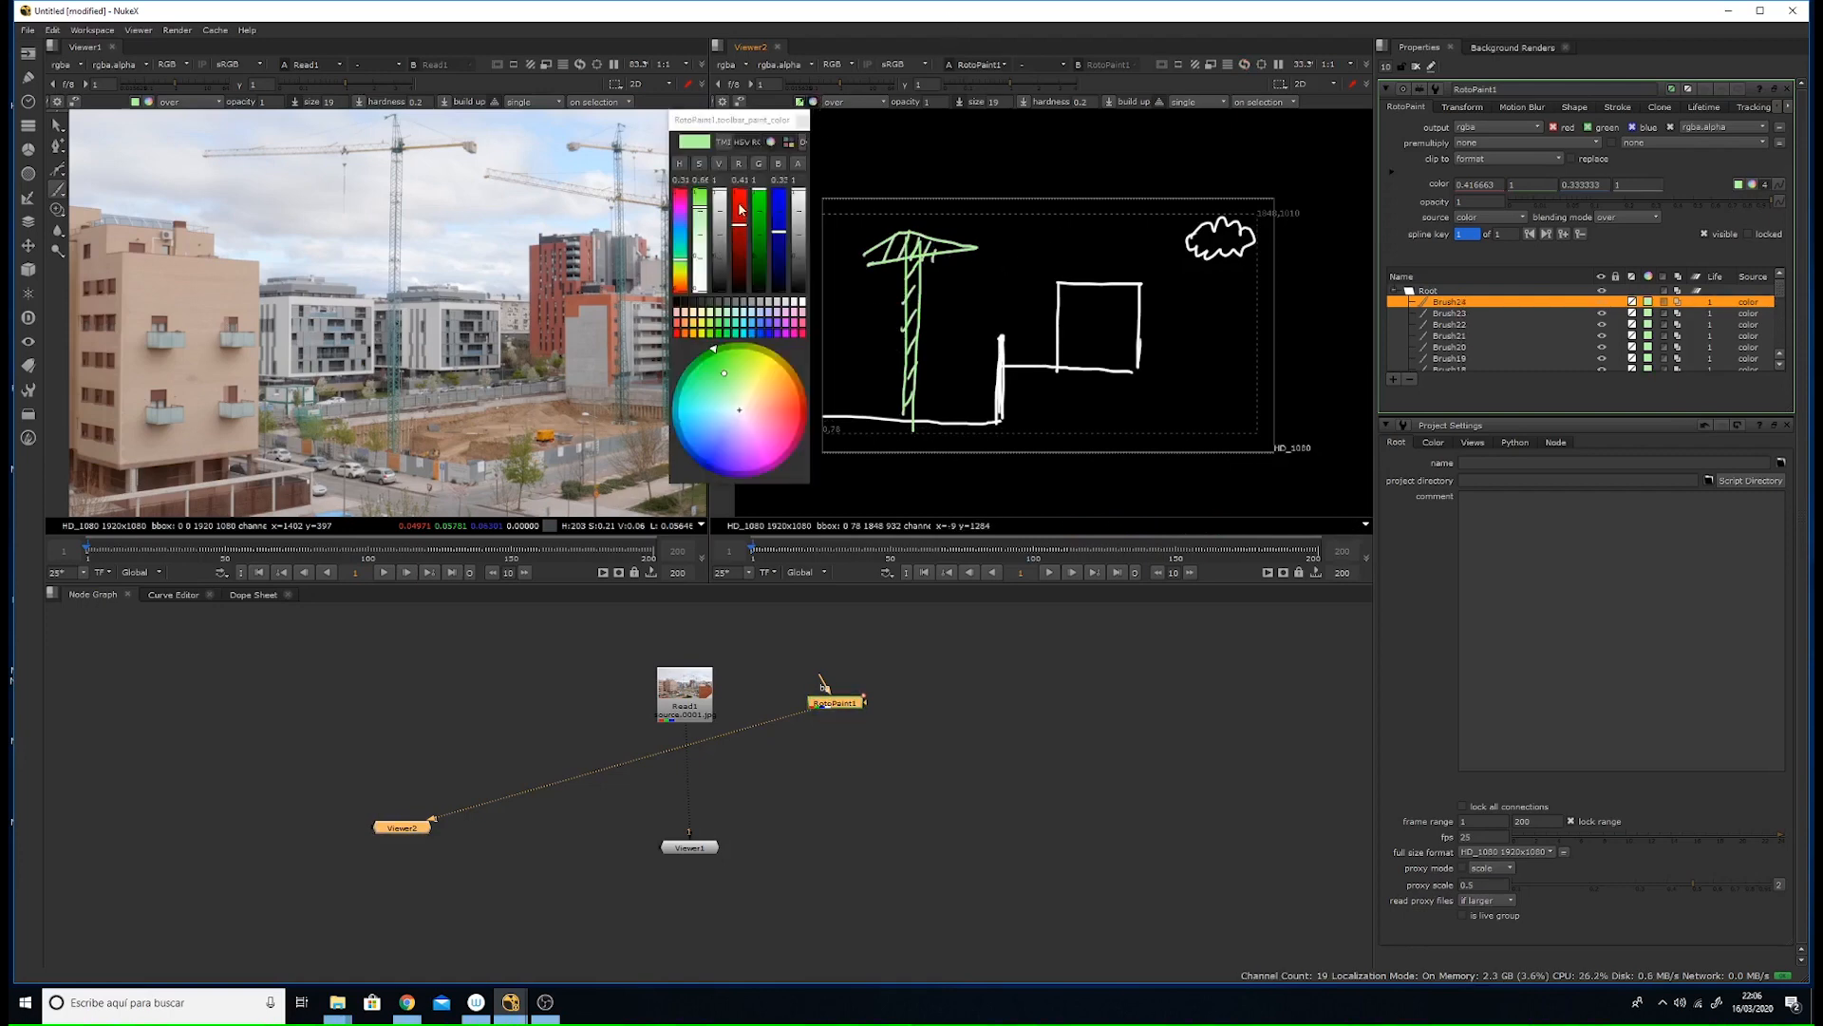
drag(741, 209, 740, 189)
click(679, 334)
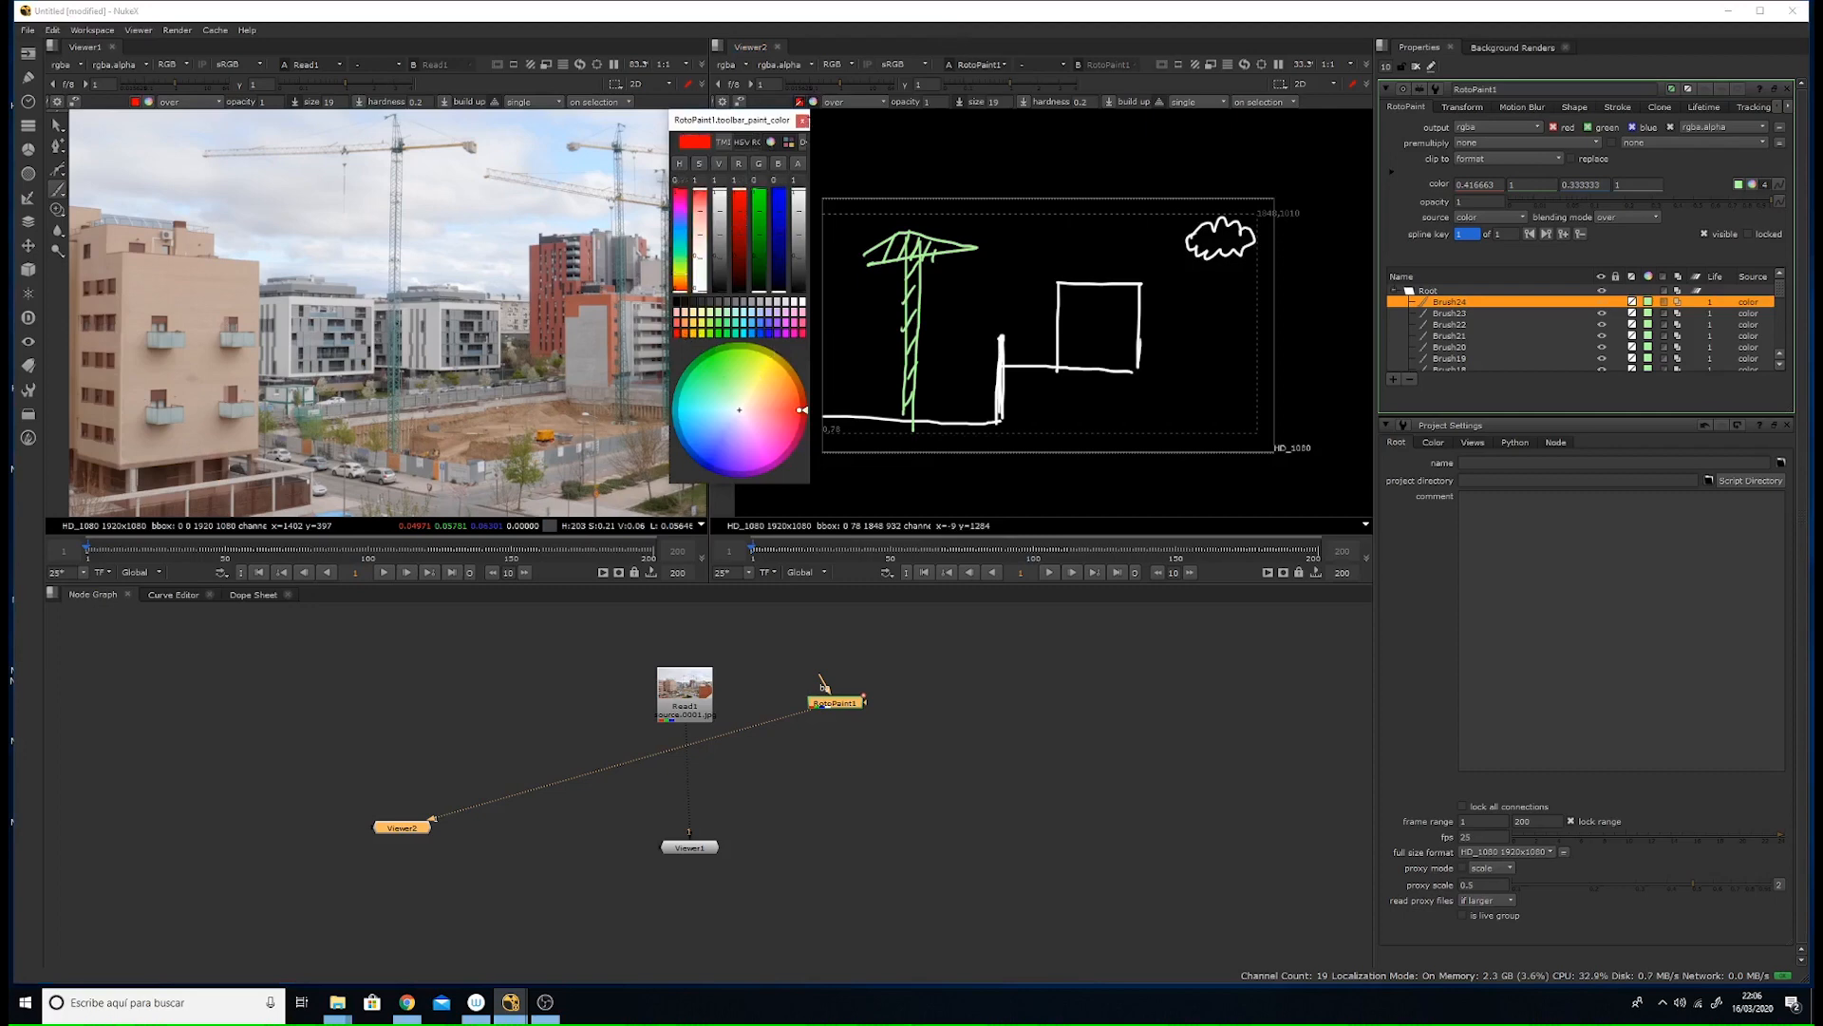
click(802, 120)
mouse_move(836, 357)
mouse_down()
mouse_move(829, 372)
mouse_move(841, 354)
mouse_up()
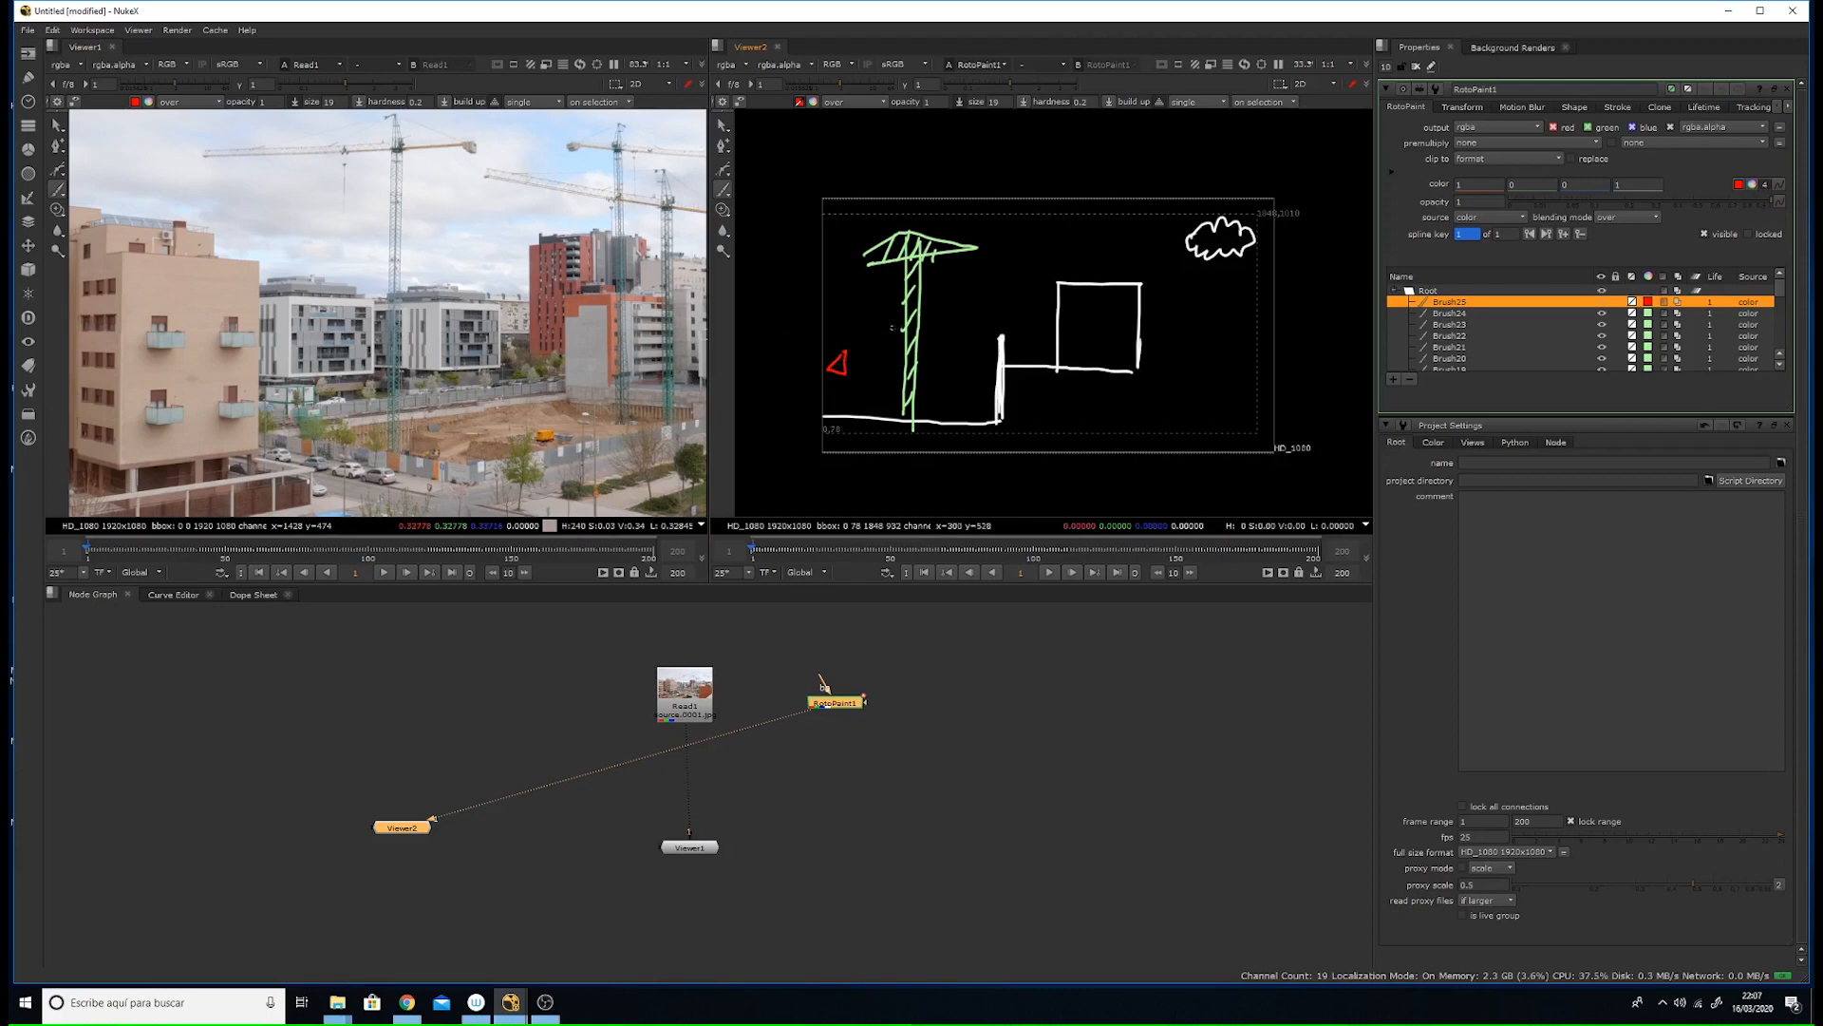
- Paint two dashed red lines from the camera side past the crane, to the wall's top and the square building's upper edge
drag(852, 332, 876, 330)
drag(895, 330, 1001, 334)
drag(847, 273, 891, 275)
drag(910, 278, 980, 281)
drag(995, 281, 1054, 283)
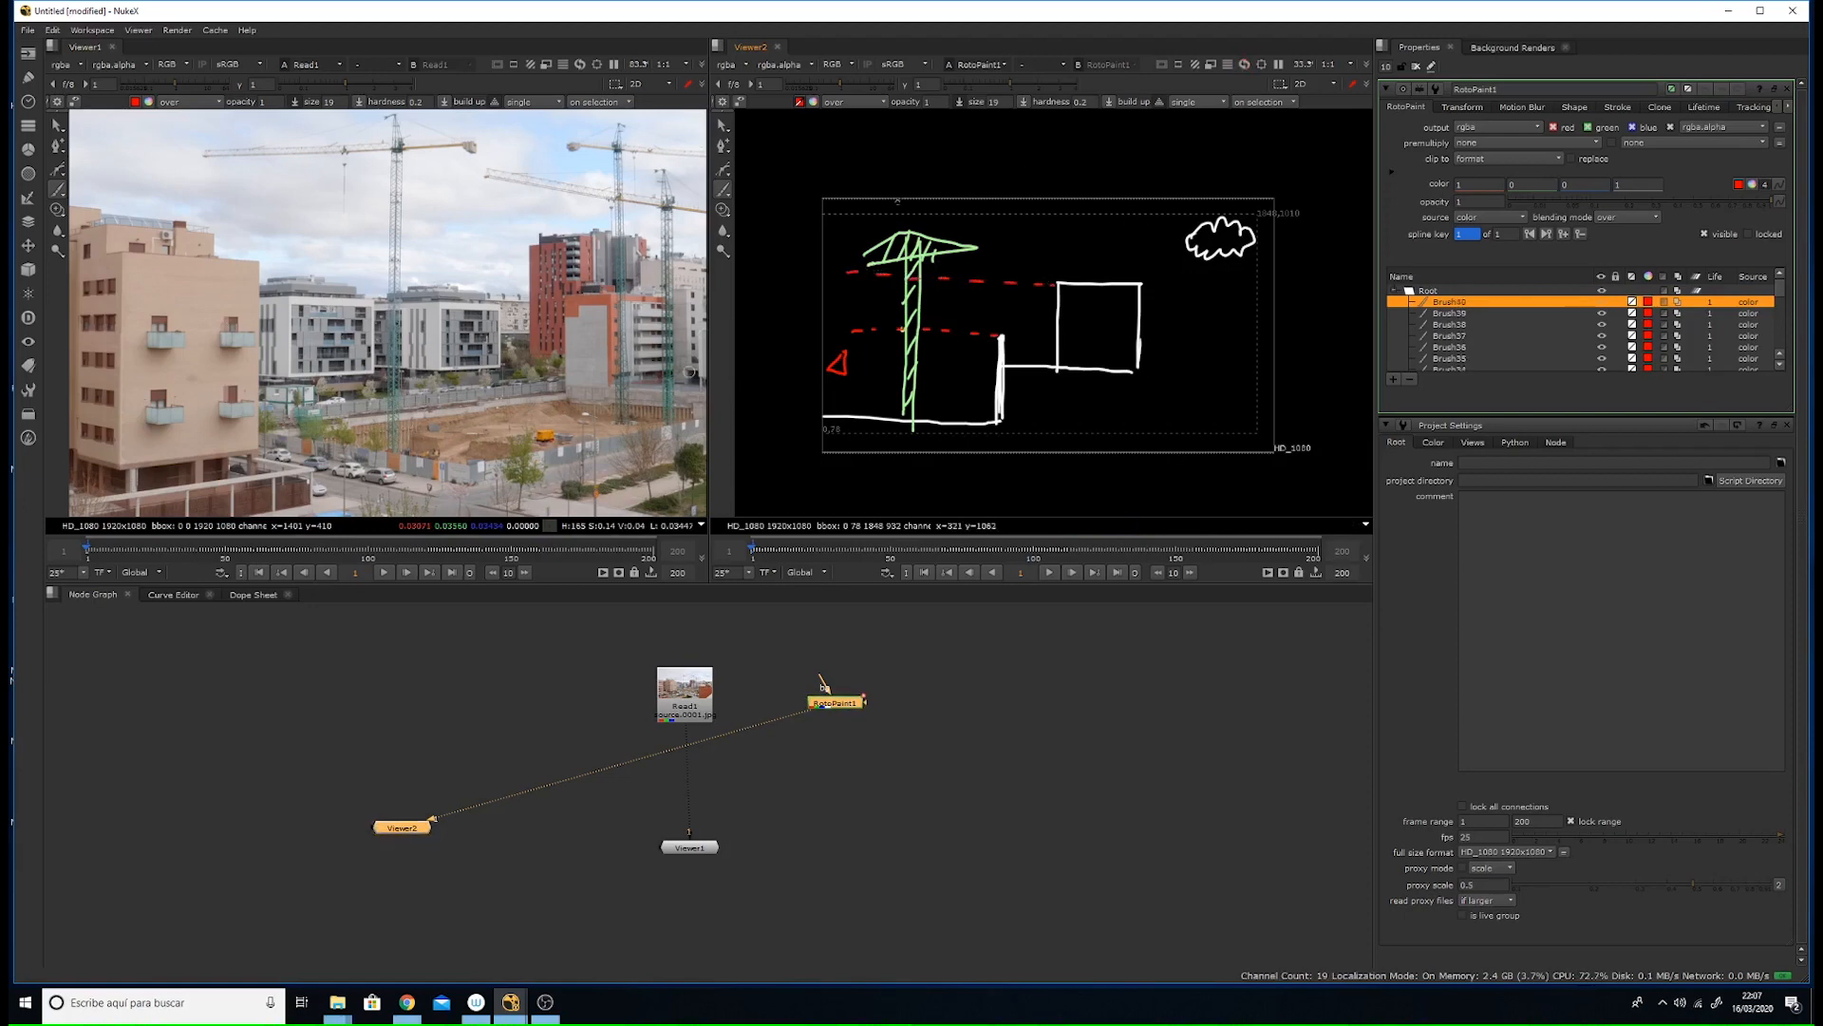
- Paint a dashed red line above the crane reaching toward the cloud
drag(885, 211, 902, 211)
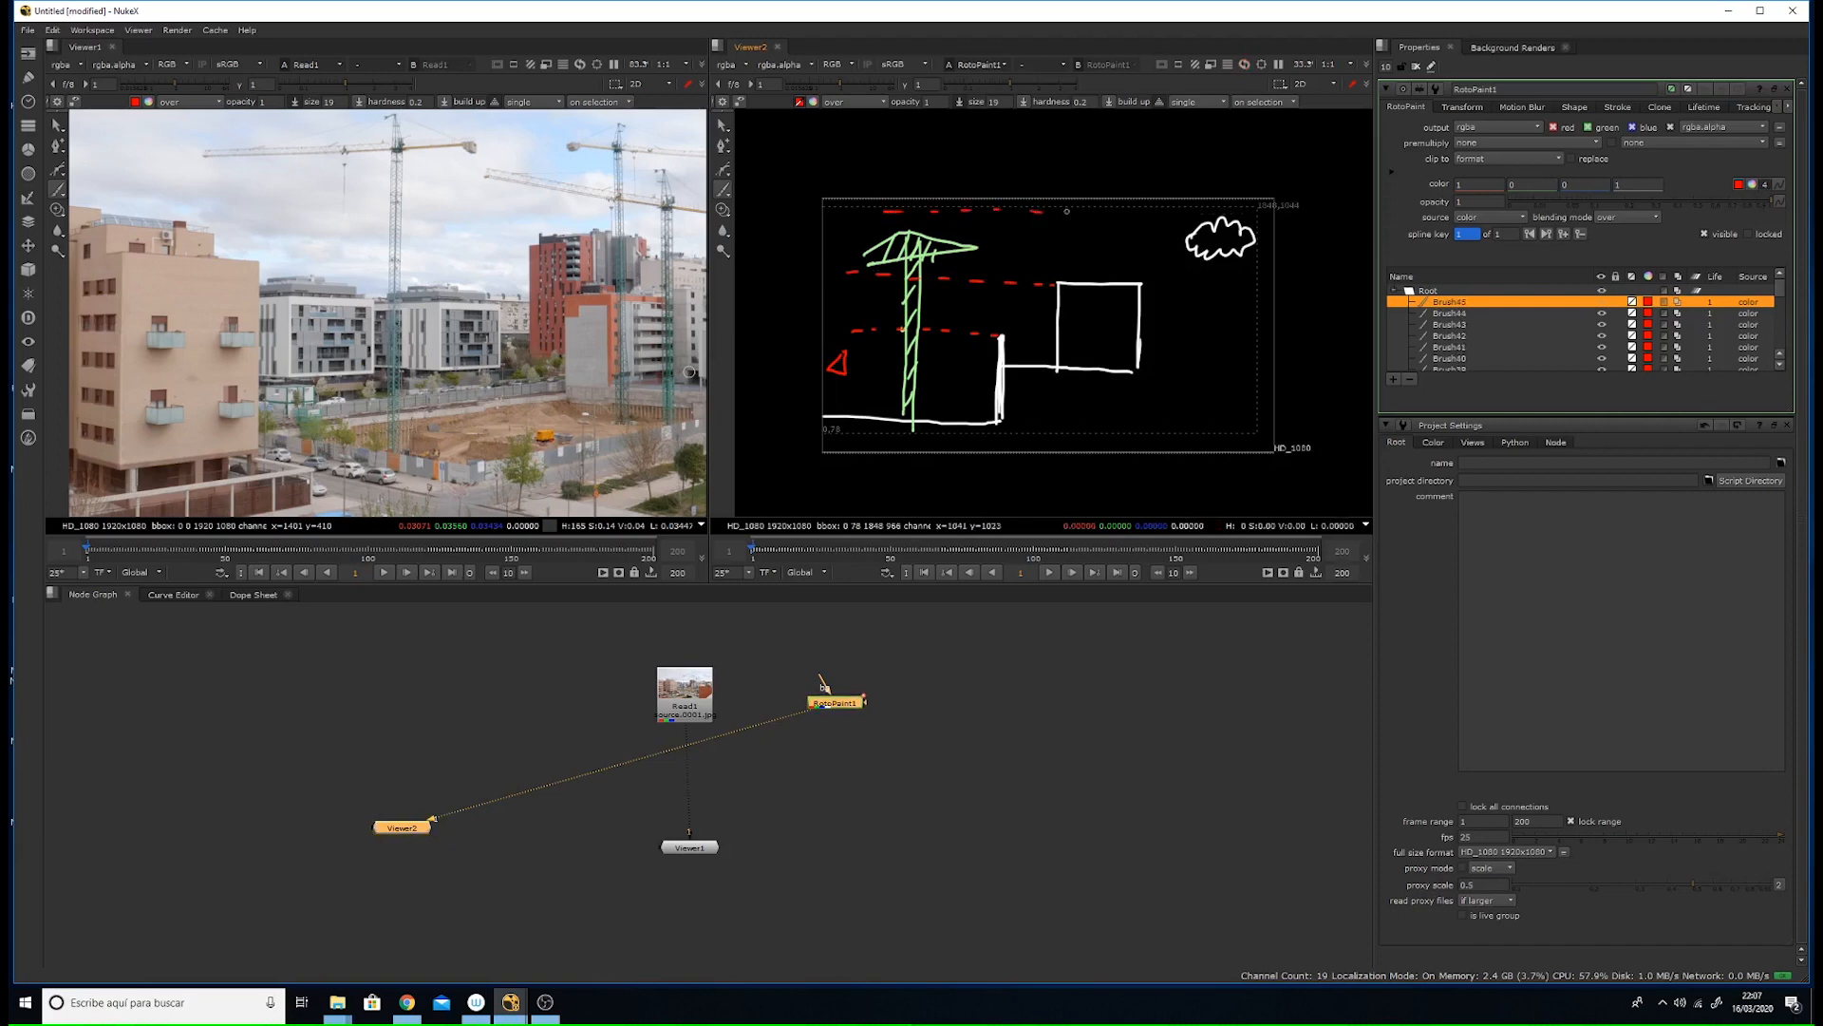
drag(1070, 212, 1077, 213)
drag(1096, 215, 1141, 217)
click(1169, 220)
click(1201, 222)
- Handwrite the red label "1. Proyecciones" below the square building
mouse_move(1027, 396)
mouse_down()
mouse_move(1022, 414)
mouse_move(1053, 390)
mouse_move(1068, 416)
mouse_up()
click(1033, 410)
drag(1068, 406, 1077, 397)
mouse_move(1084, 397)
mouse_down()
mouse_move(1099, 424)
mouse_move(1239, 407)
mouse_up()
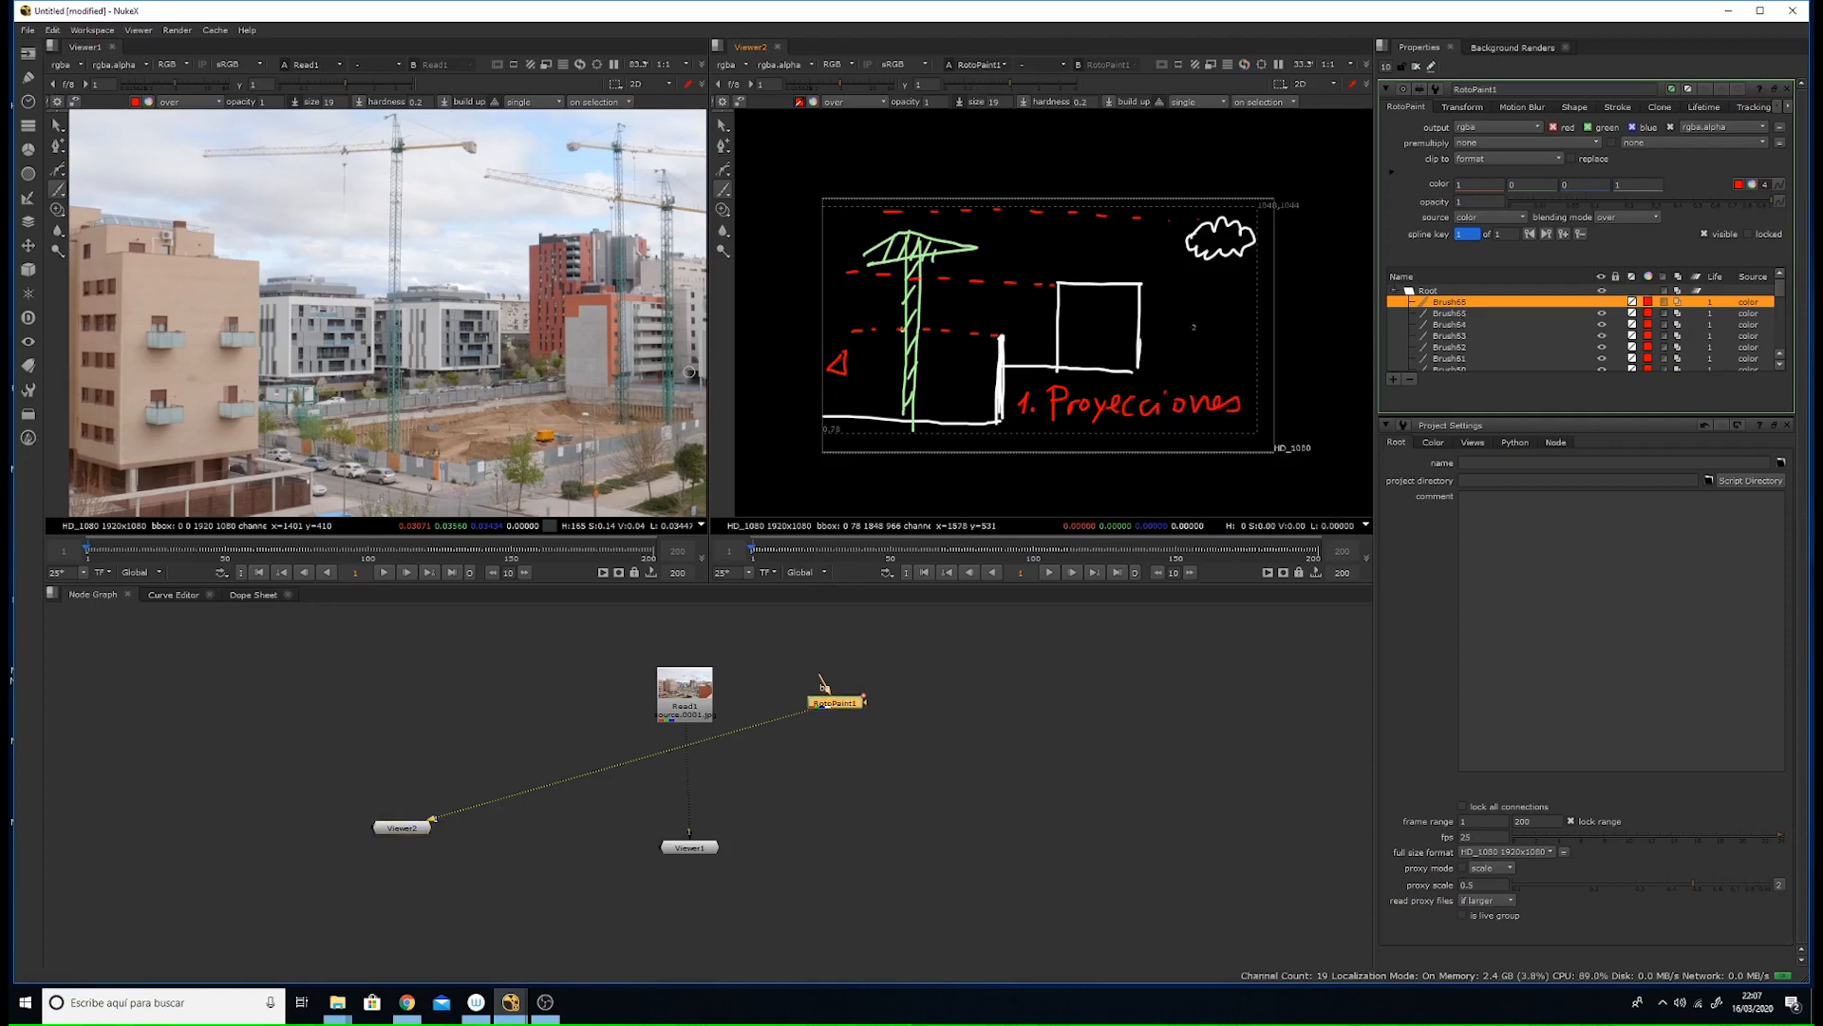
- Handwrite the red label "2. Uvs" beside the square building
scroll(1155, 247, up, 2)
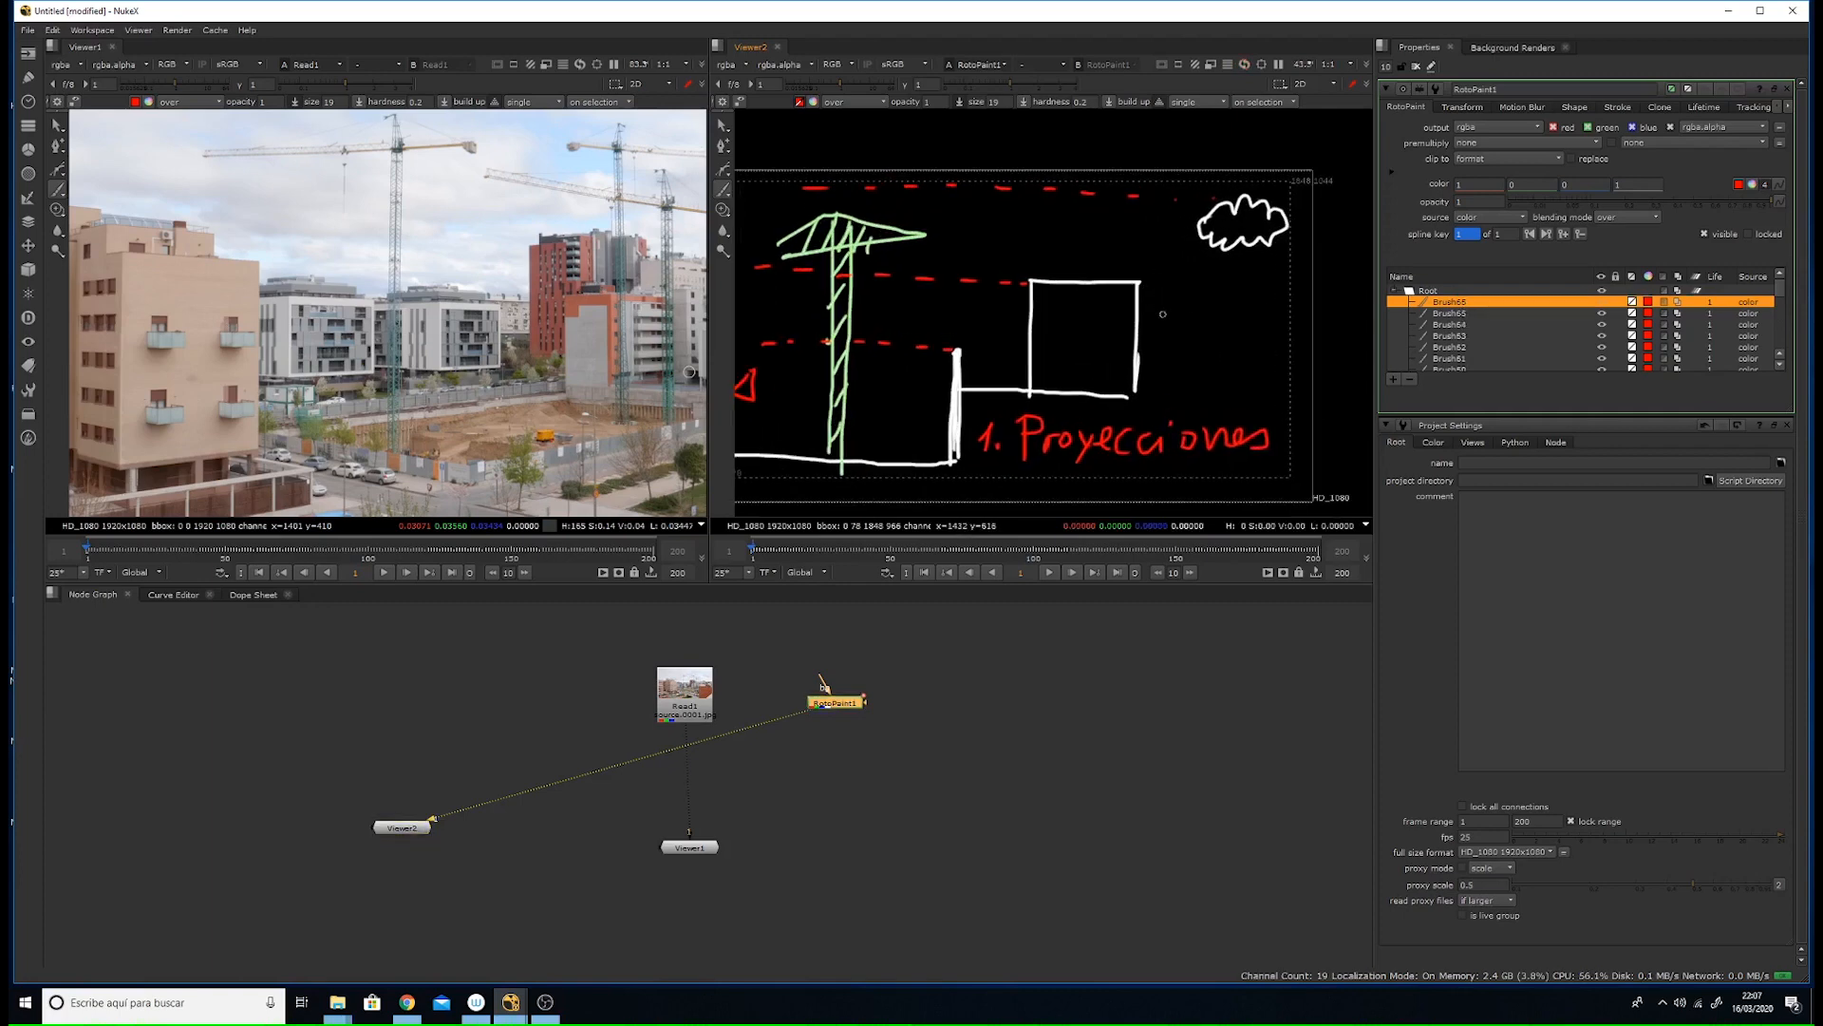
mouse_move(1147, 281)
mouse_down()
mouse_move(1195, 312)
mouse_move(1207, 265)
mouse_move(1228, 315)
mouse_up()
click(1174, 308)
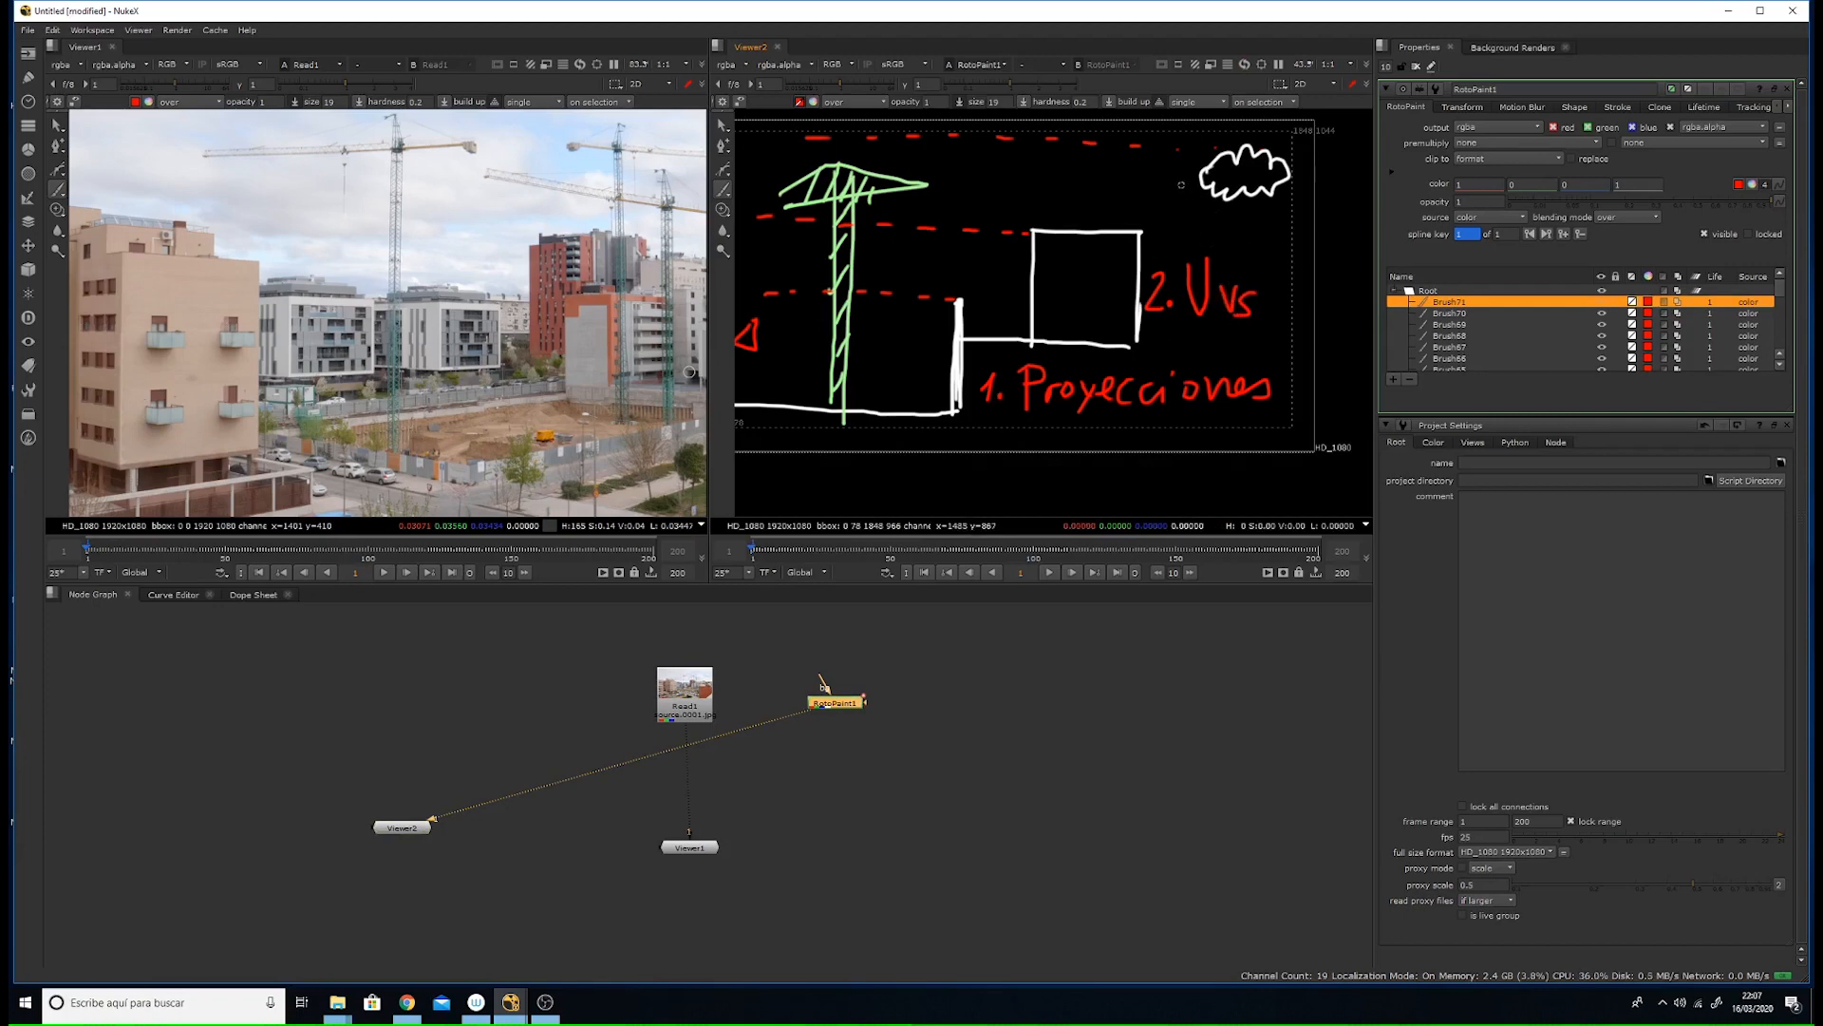
- Handwrite the red label "3. track2D" above the square building, next to the cloud
middle_drag(1181, 185, 1208, 242)
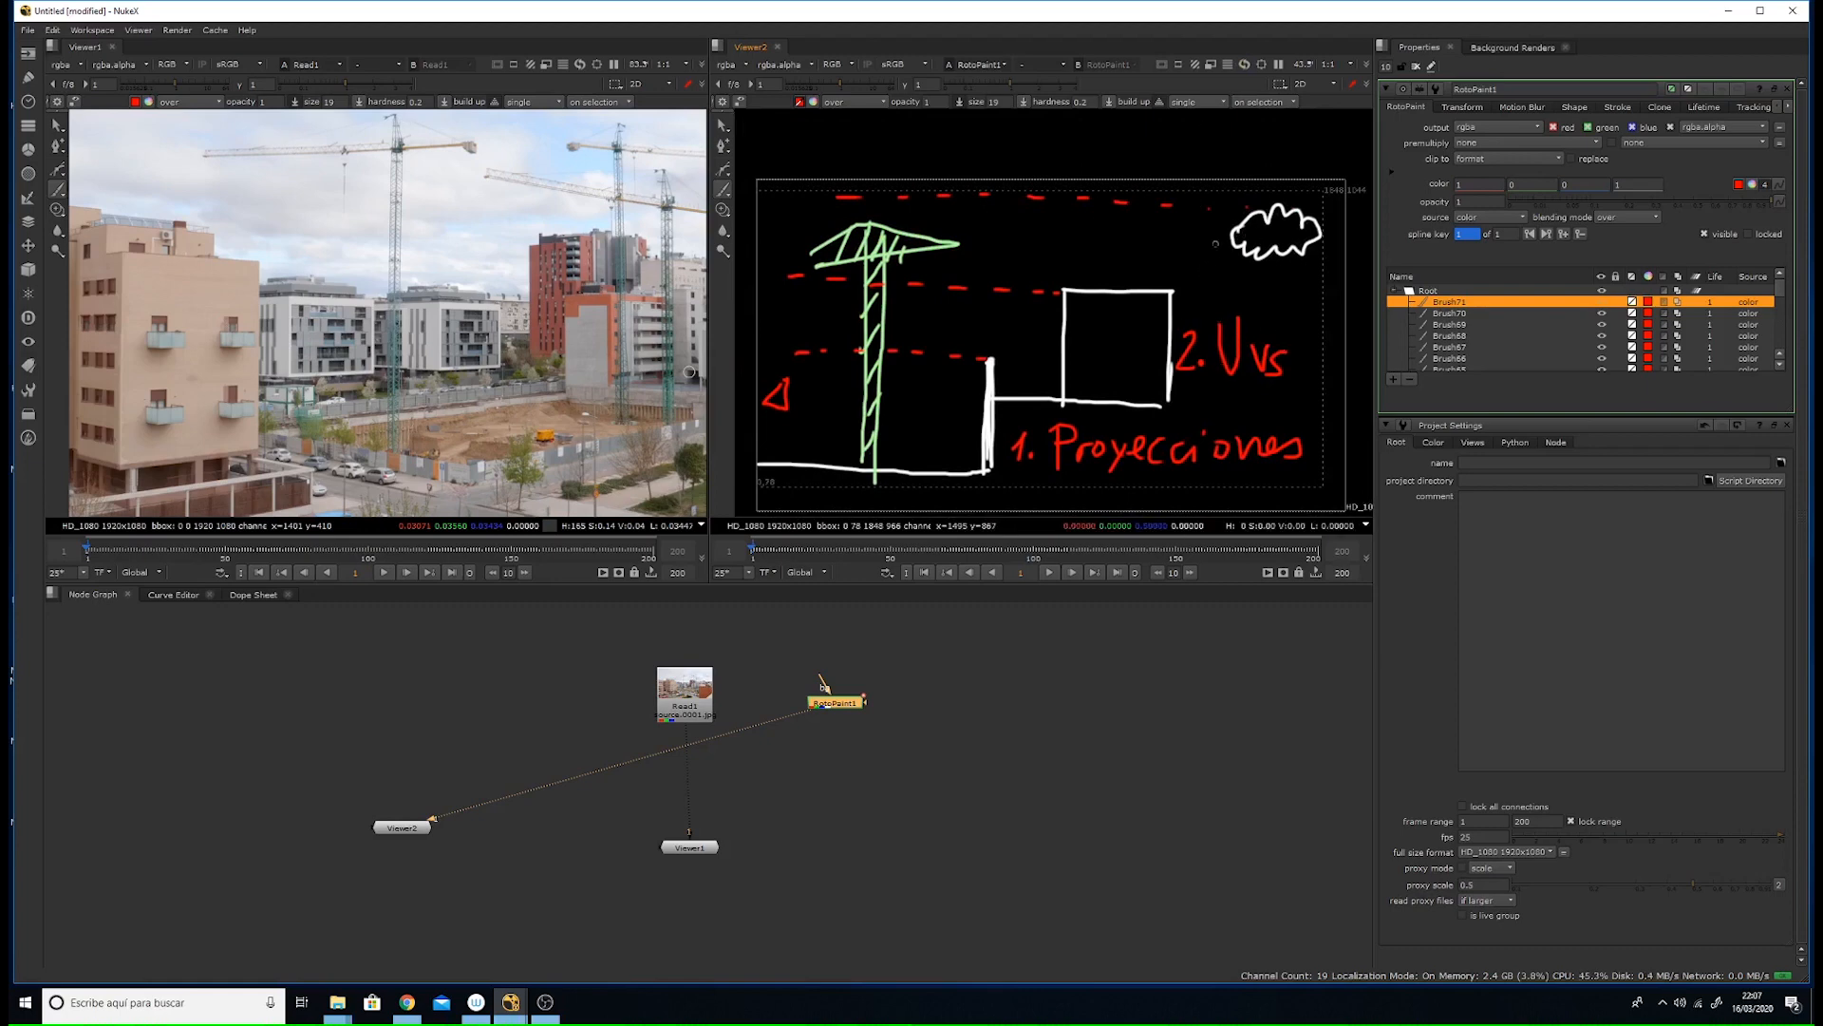
mouse_move(1079, 231)
mouse_down()
mouse_move(1089, 260)
mouse_move(1119, 270)
mouse_up()
drag(1101, 248, 1145, 249)
drag(1154, 250, 1216, 274)
drag(1217, 249, 1218, 274)
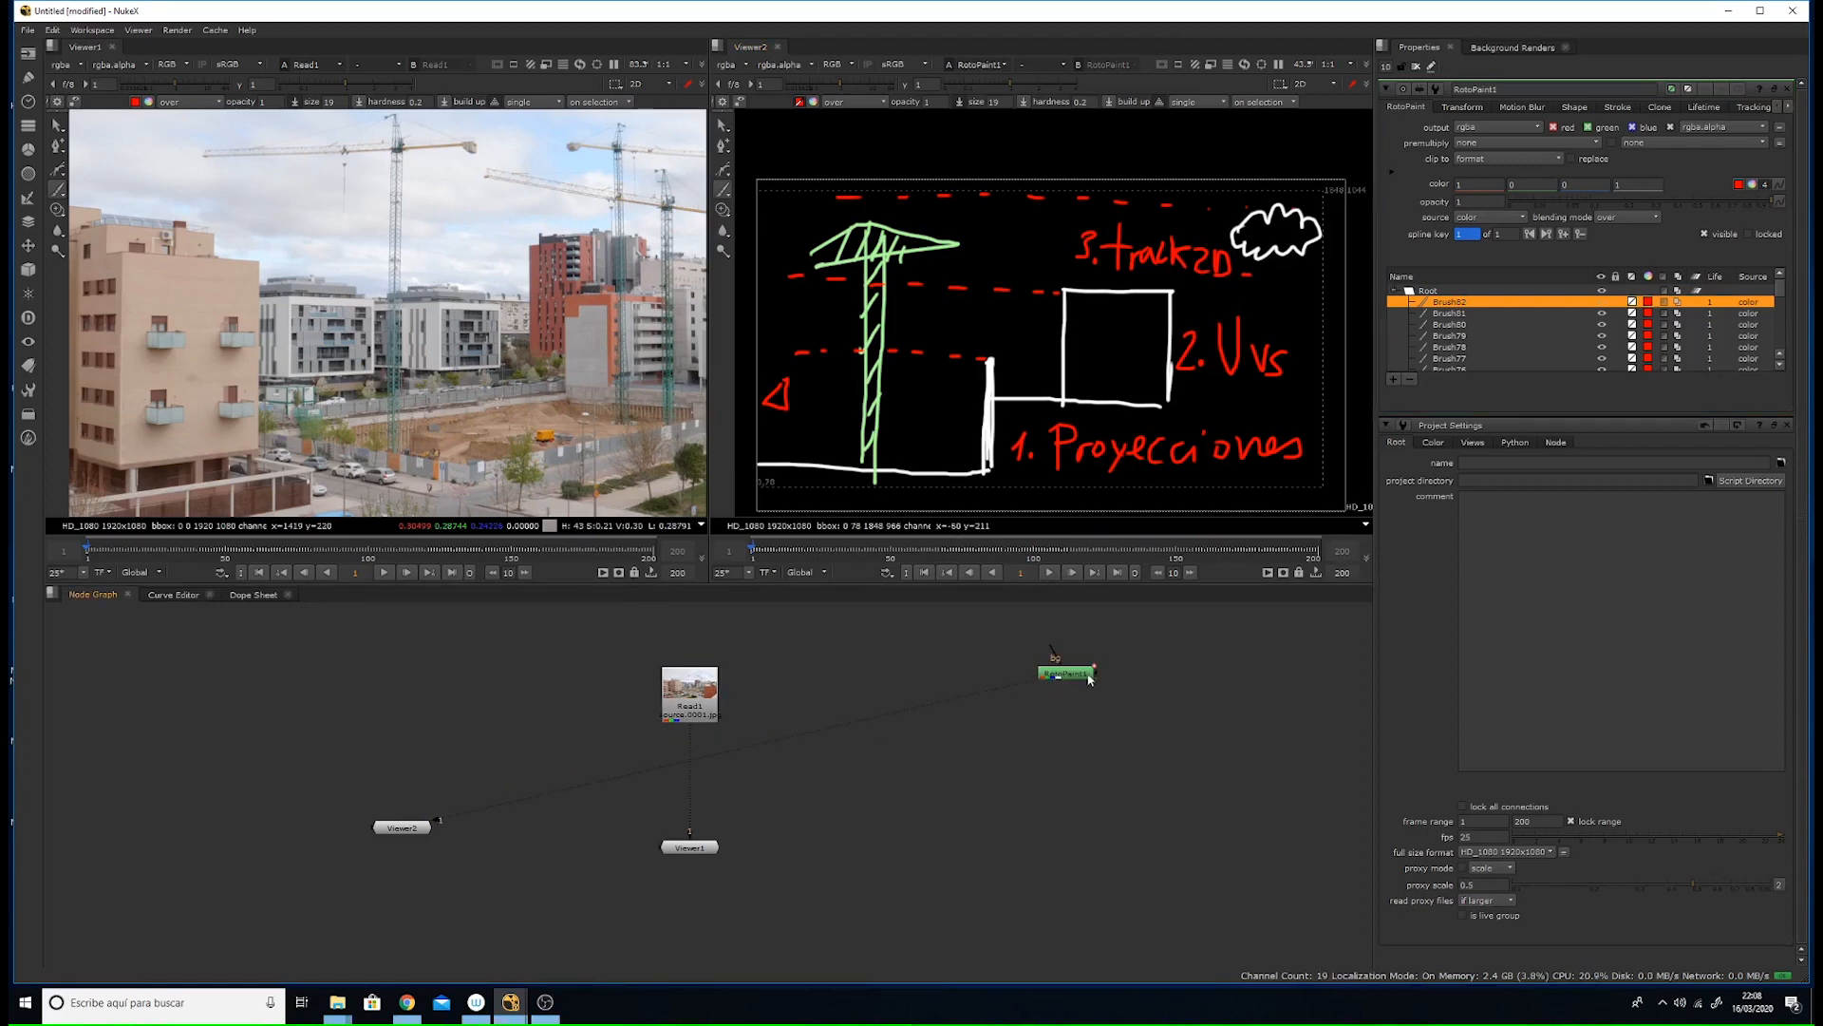
- Move the RotoPaint node farther away from the Read node in the node graph
drag(1067, 674, 1129, 671)
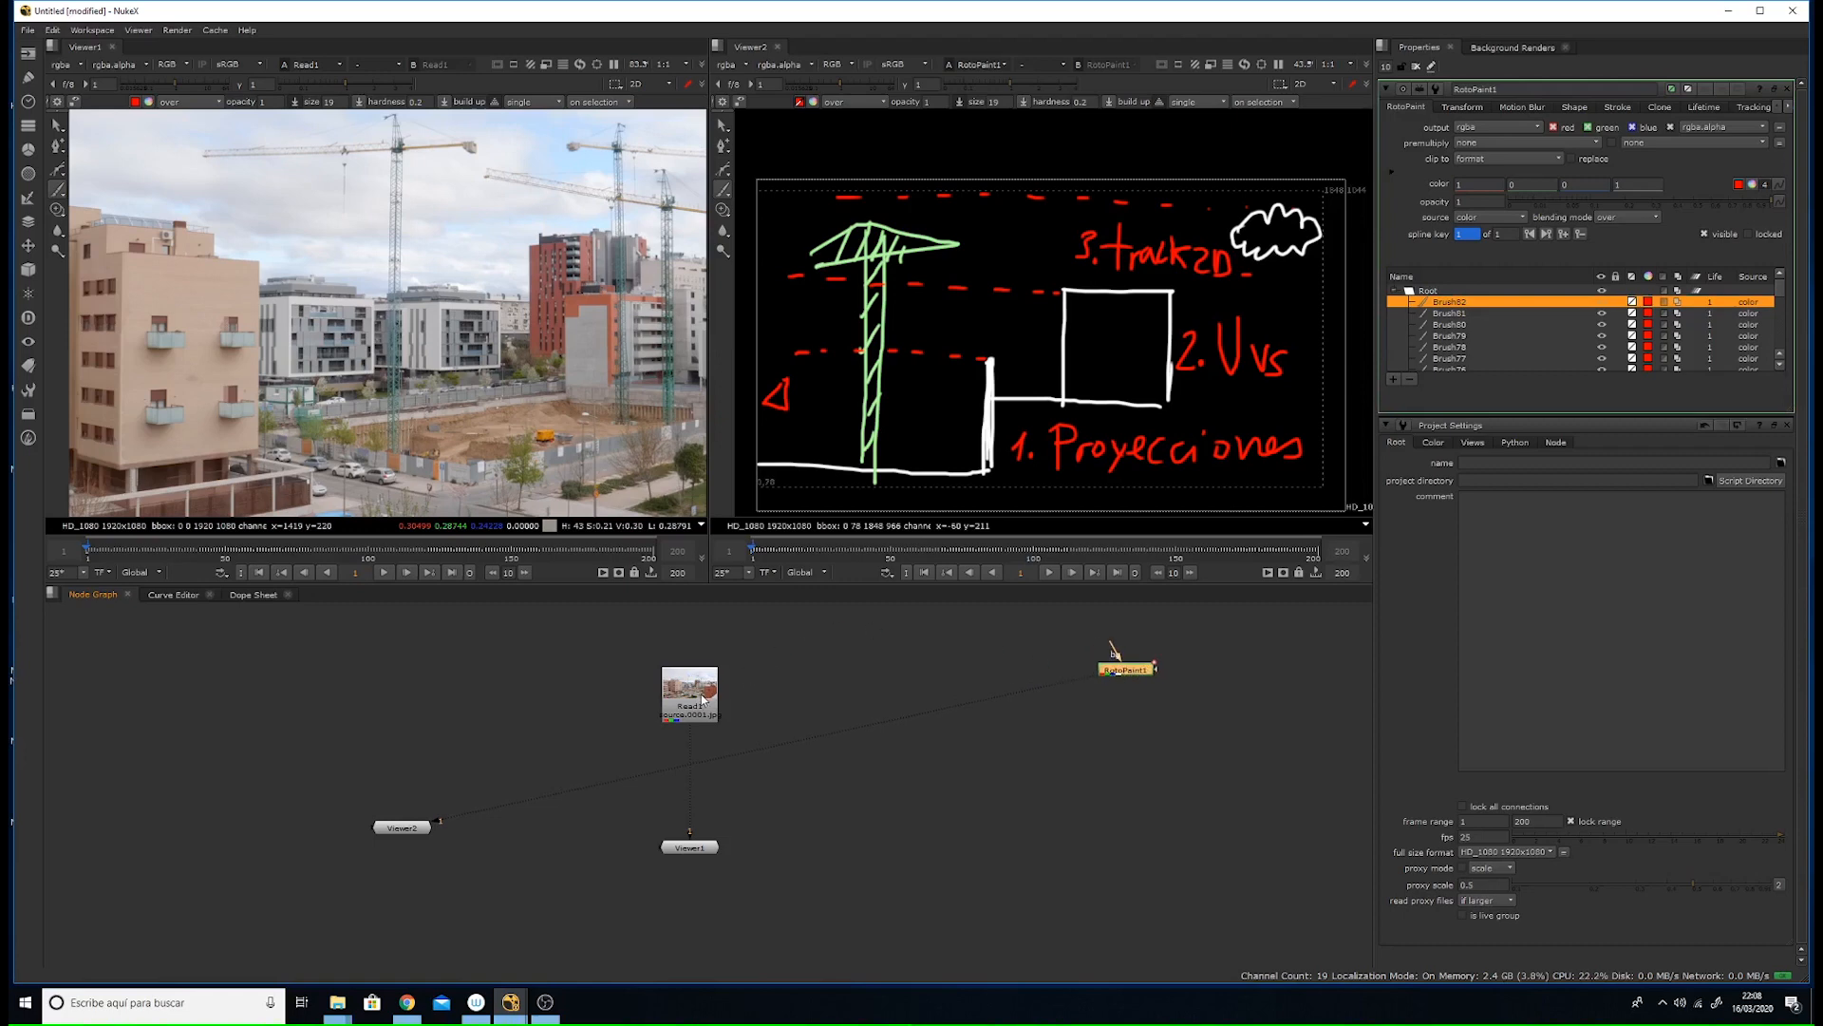
drag(698, 708, 696, 695)
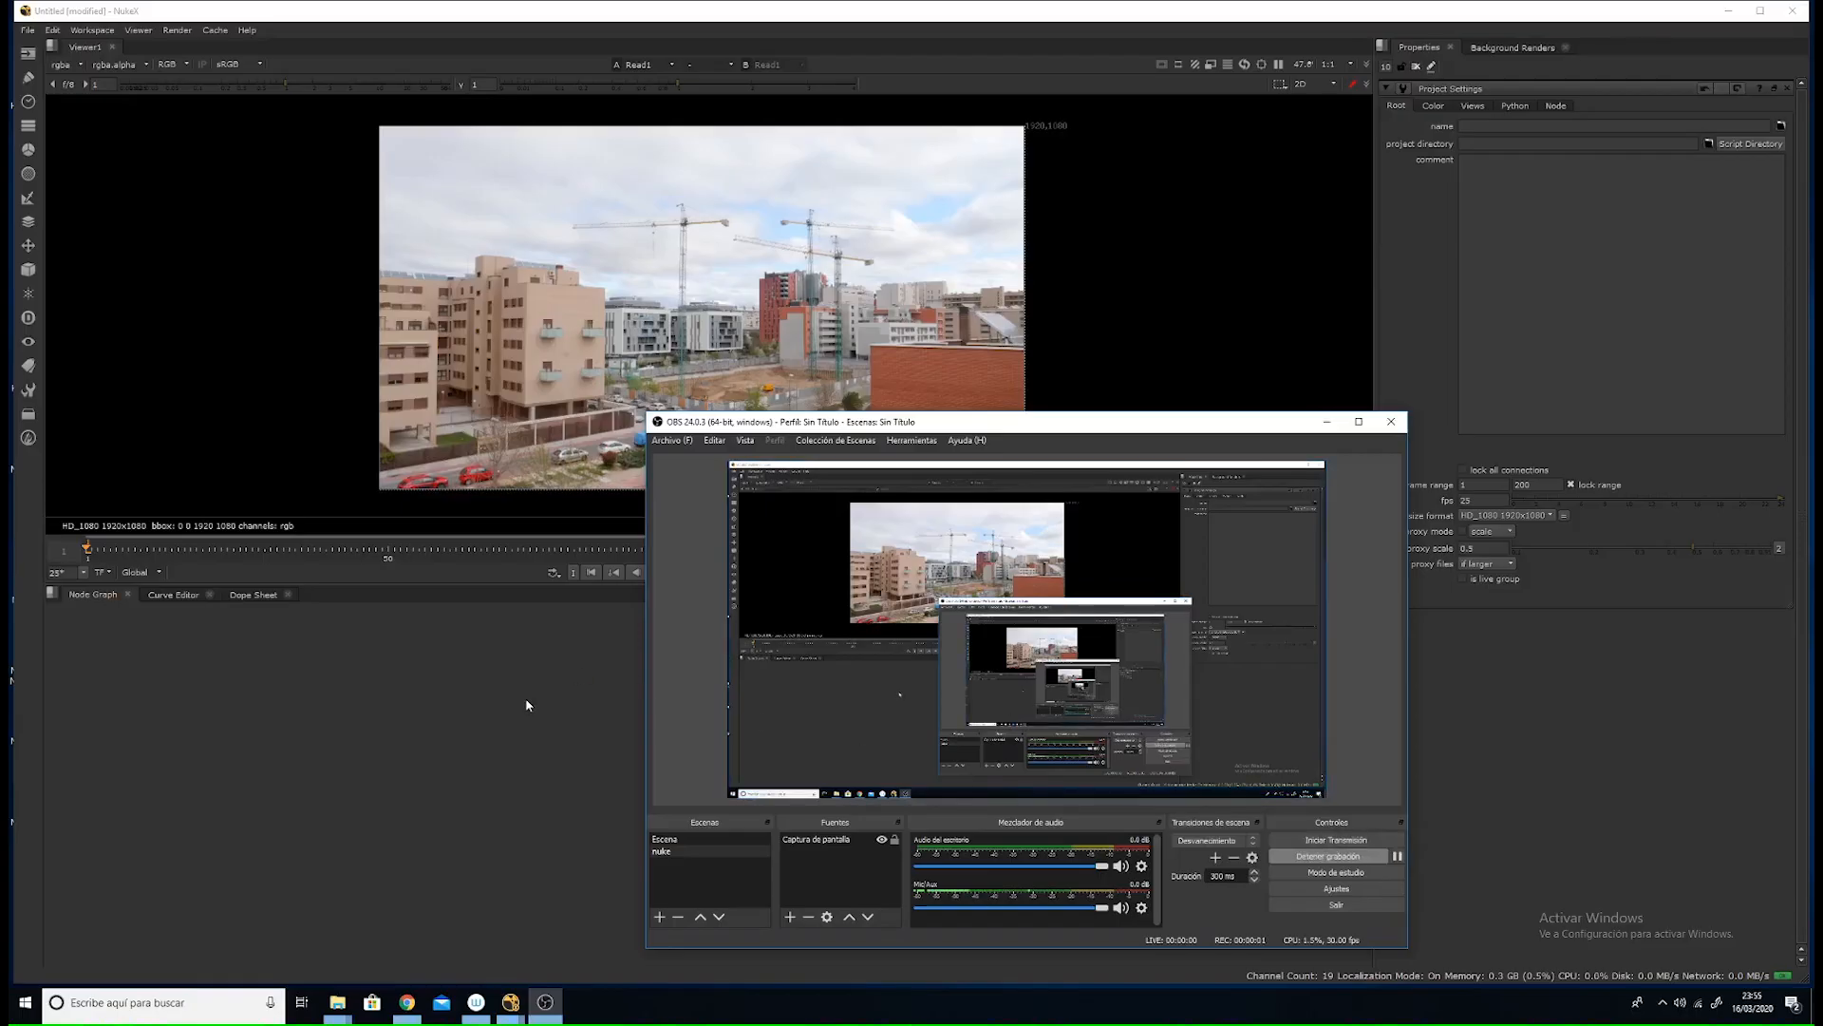
- Add a CameraTracker node between the Read node and the Viewer
click(528, 704)
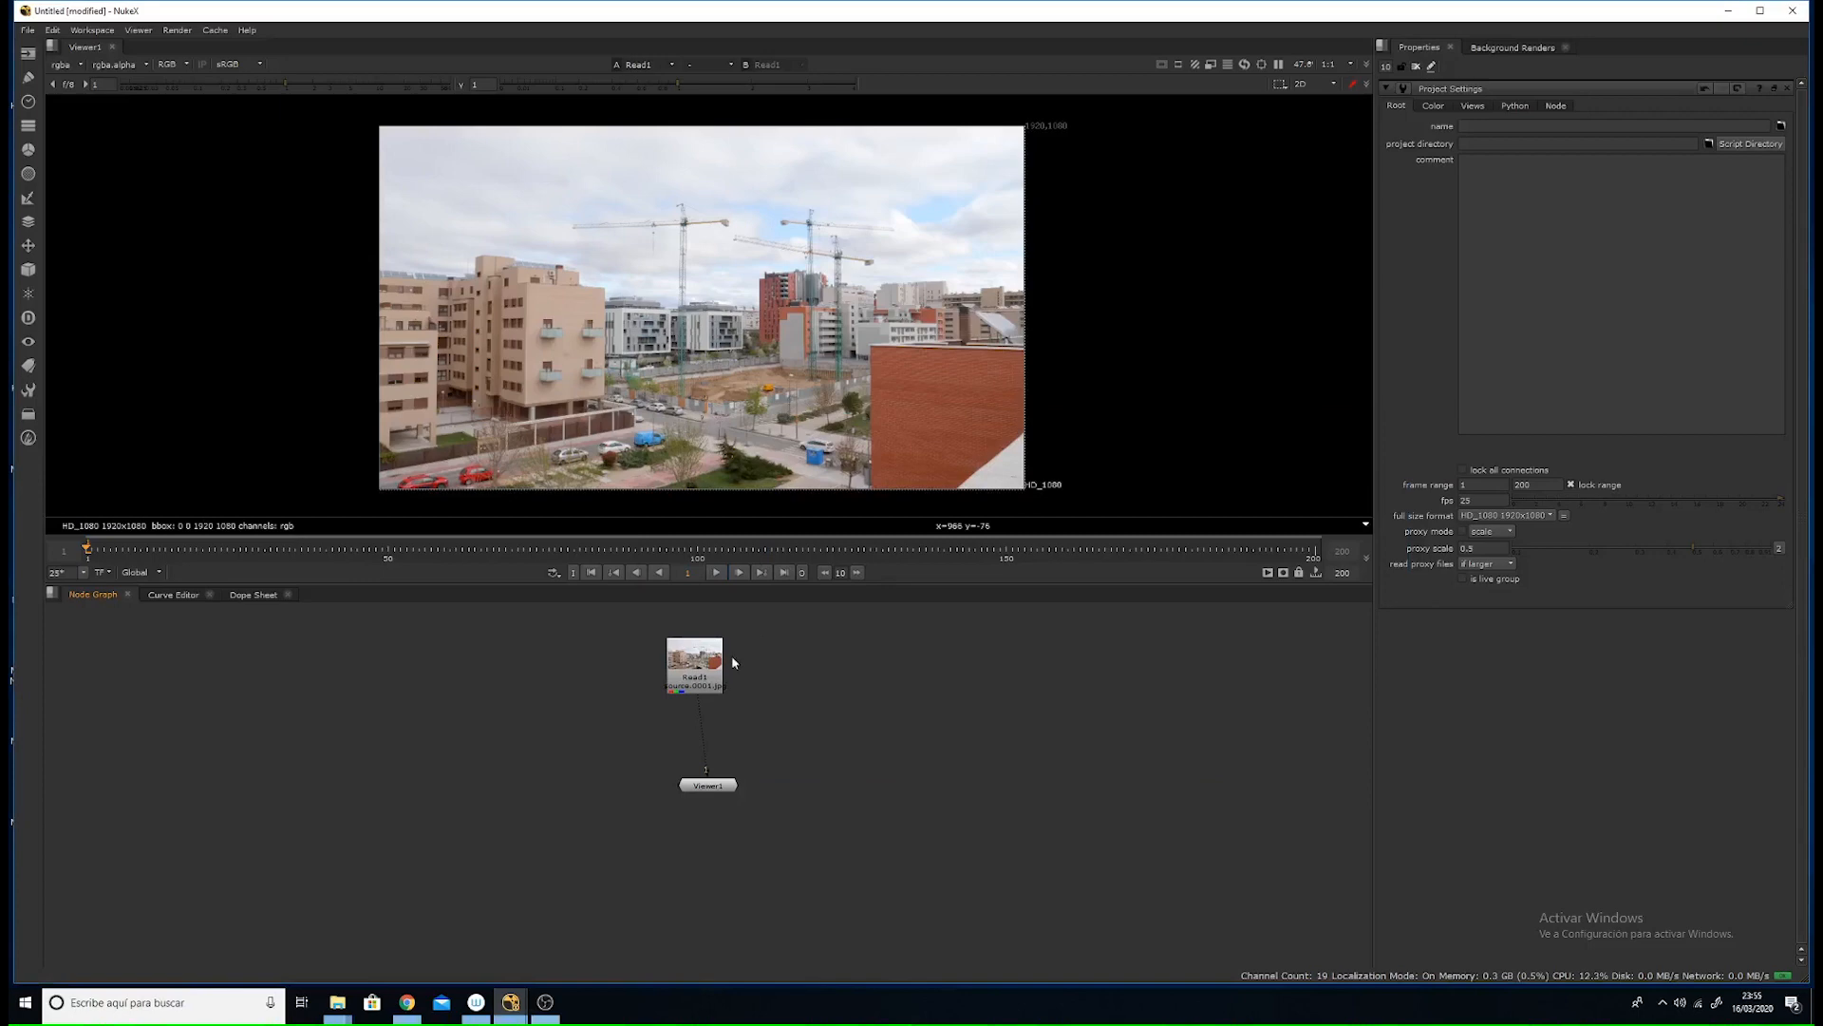
scroll(704, 678, up, 2)
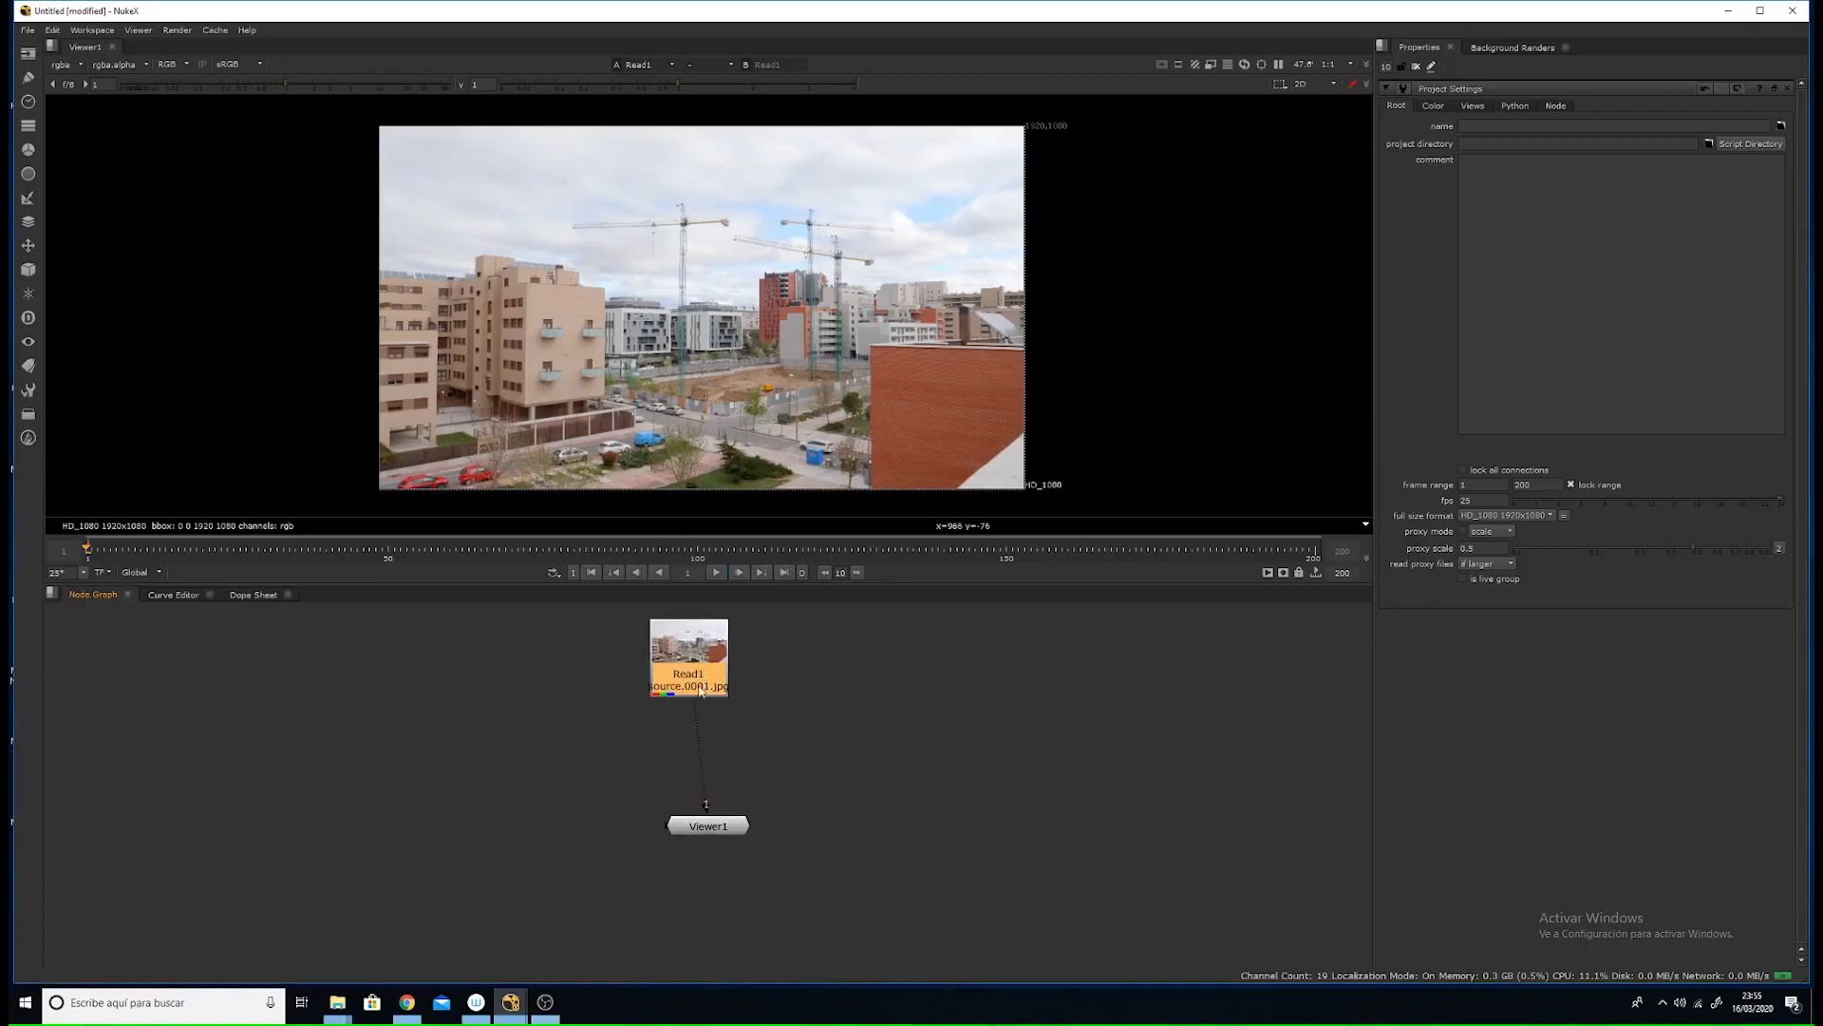
key(Tab)
text(camet)
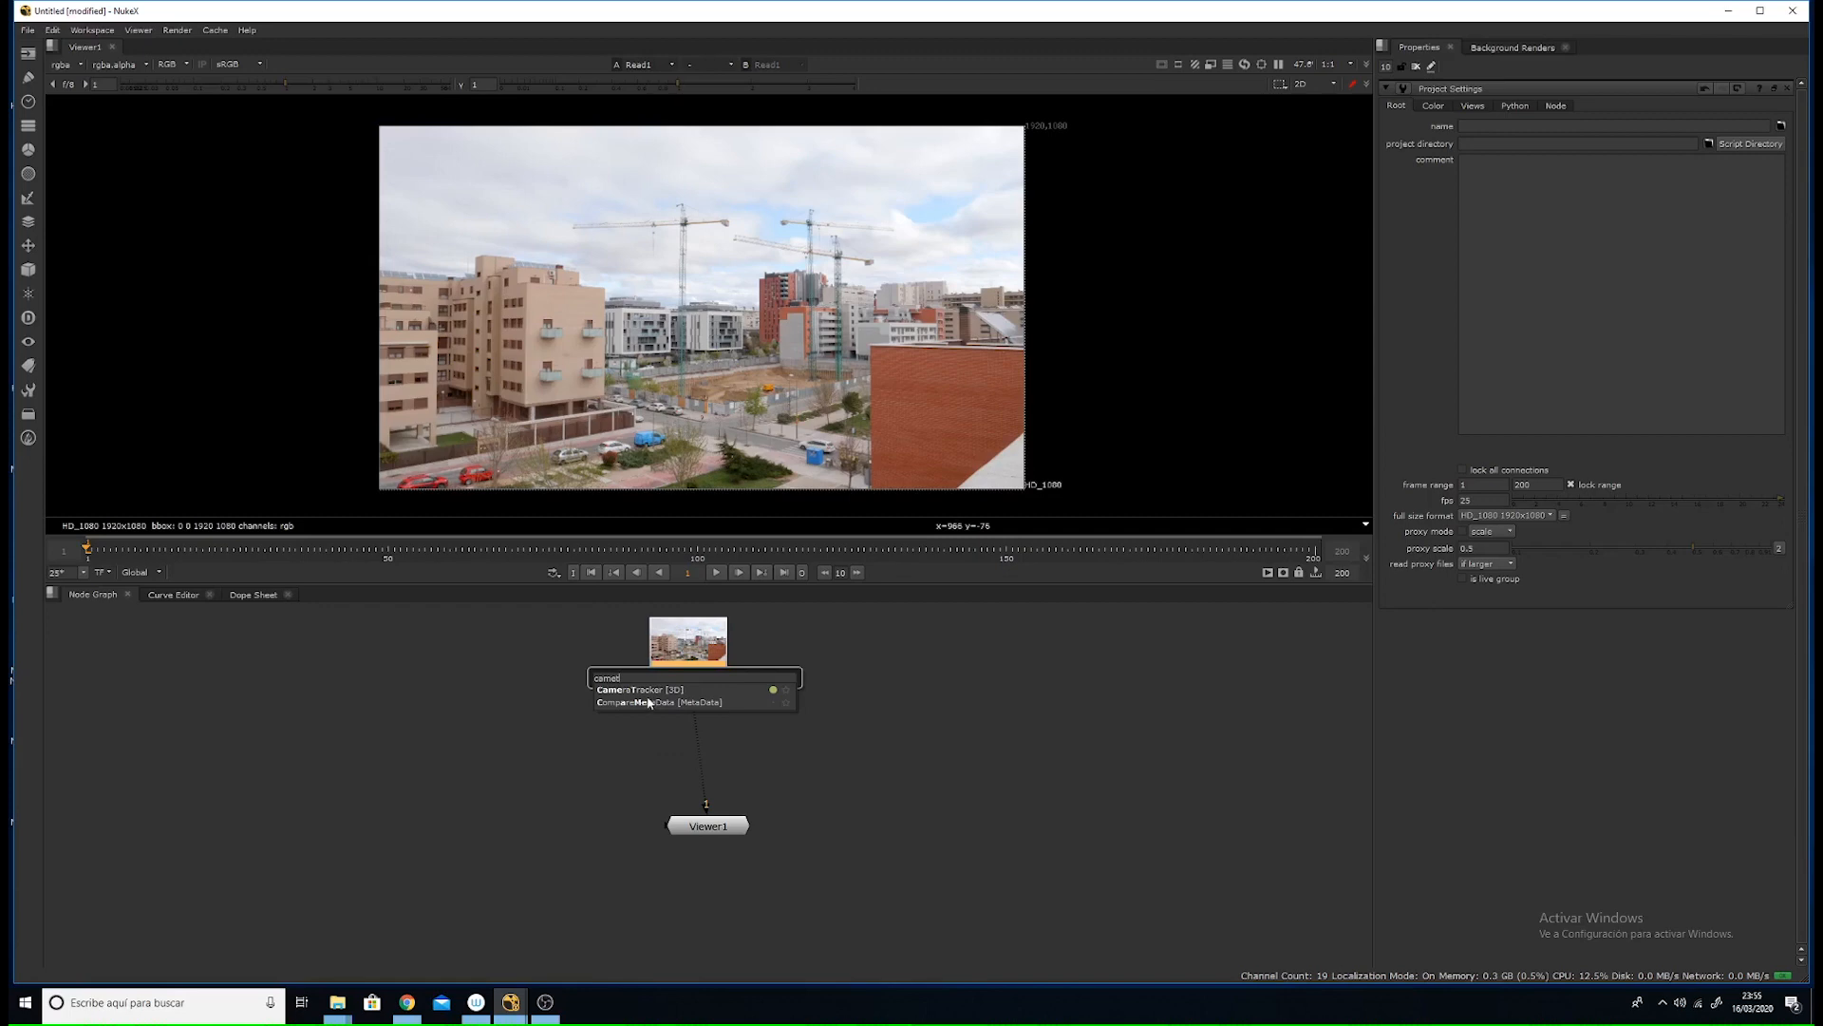
key(Return)
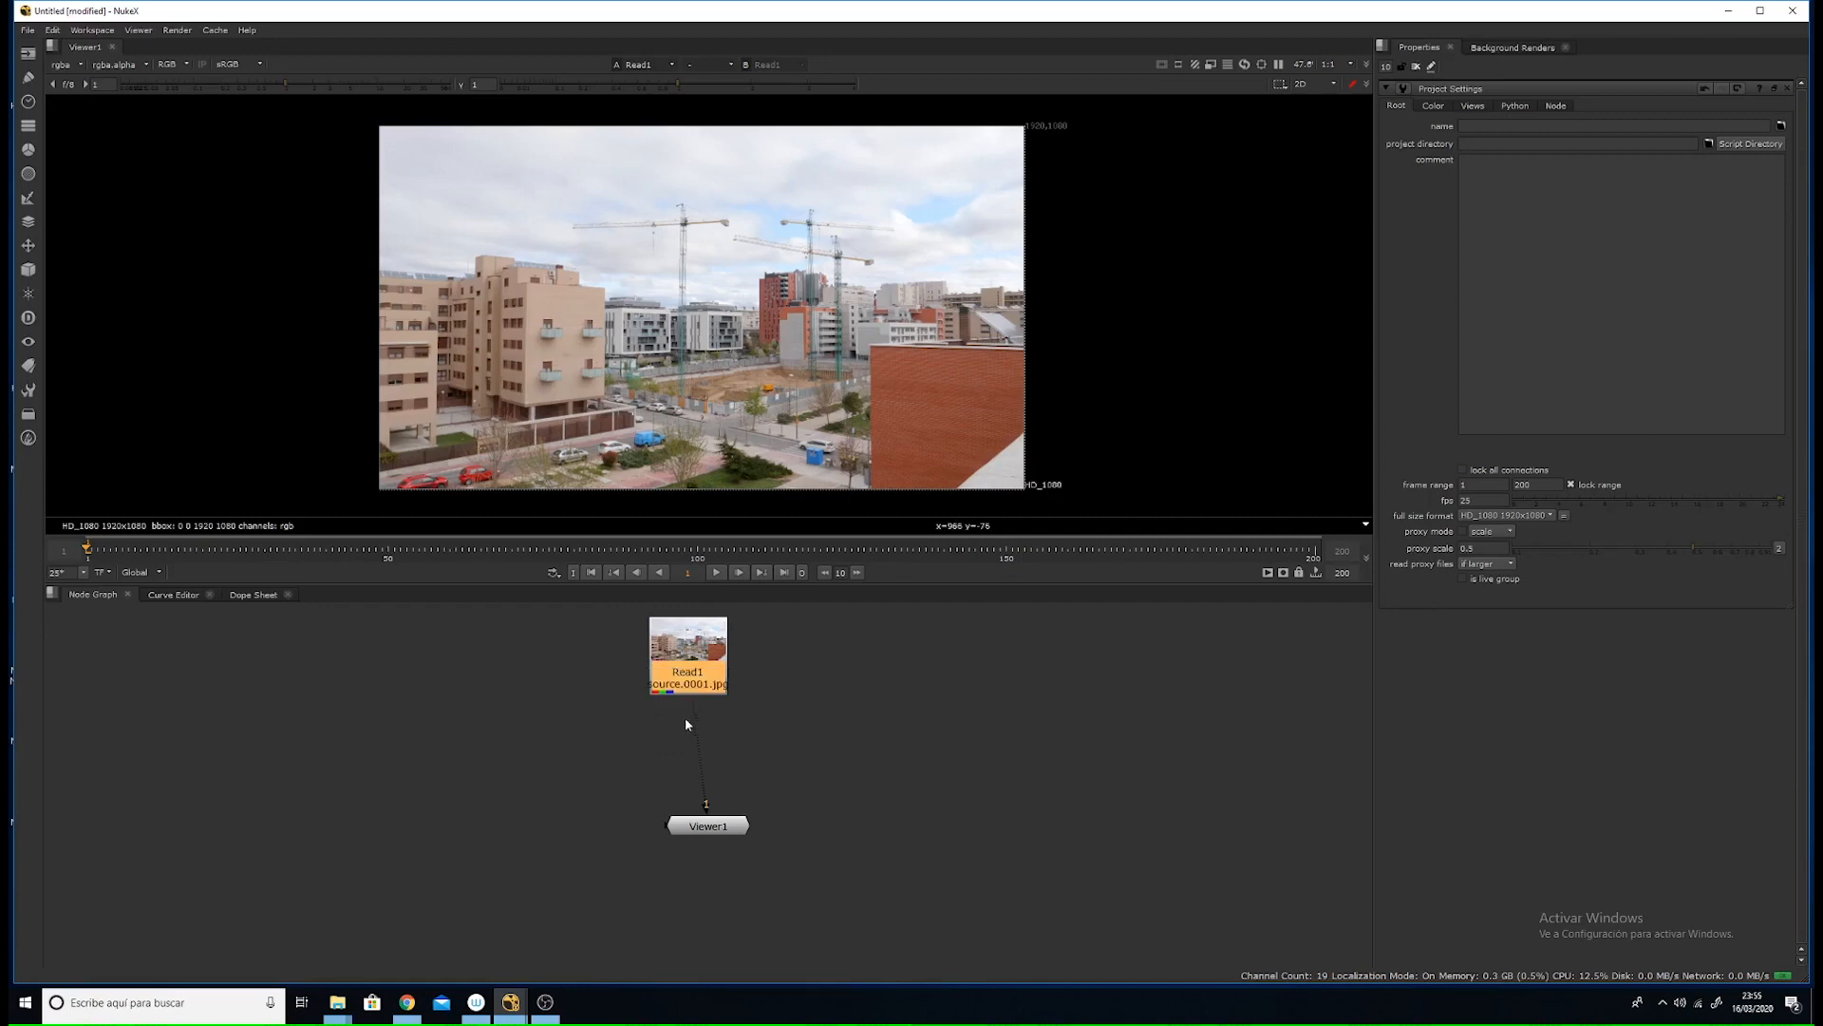
drag(692, 733, 699, 752)
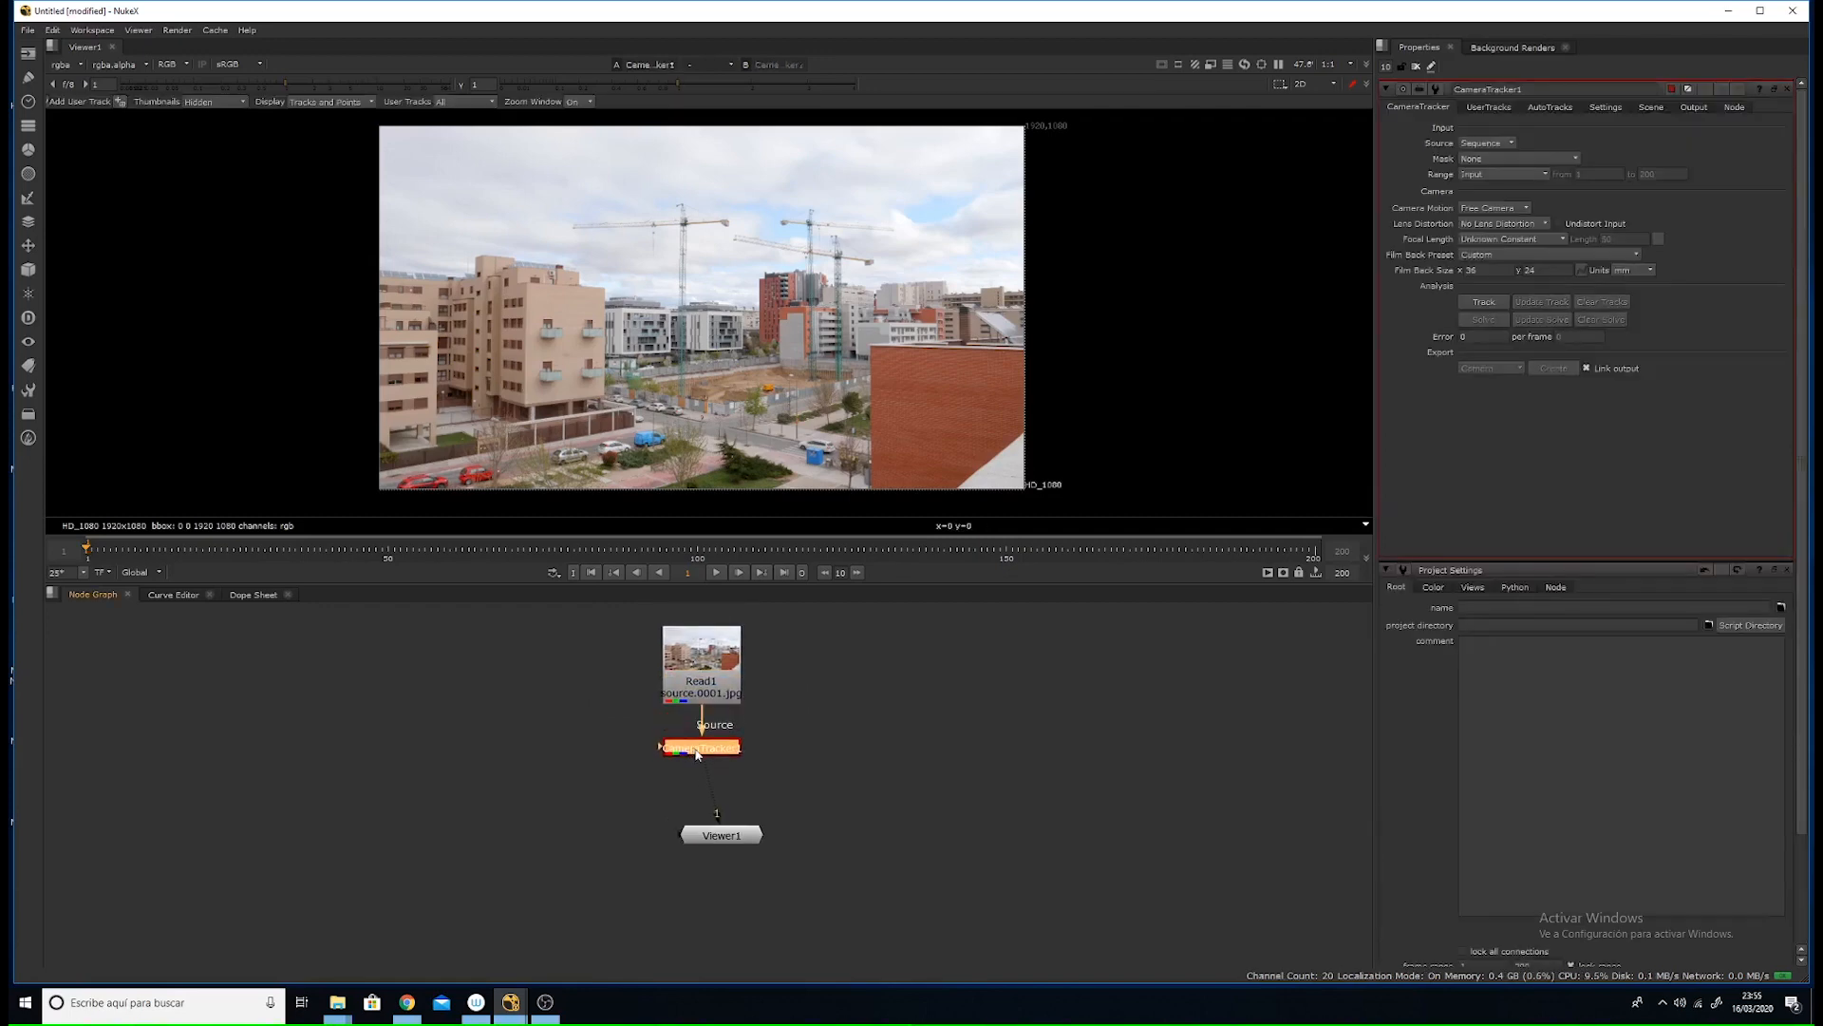
- Set the CameraTracker's Number of Features to 450
scroll(613, 328, up, 1)
mouse_move(612, 328)
middle_down()
mouse_move(623, 344)
mouse_move(601, 341)
middle_up()
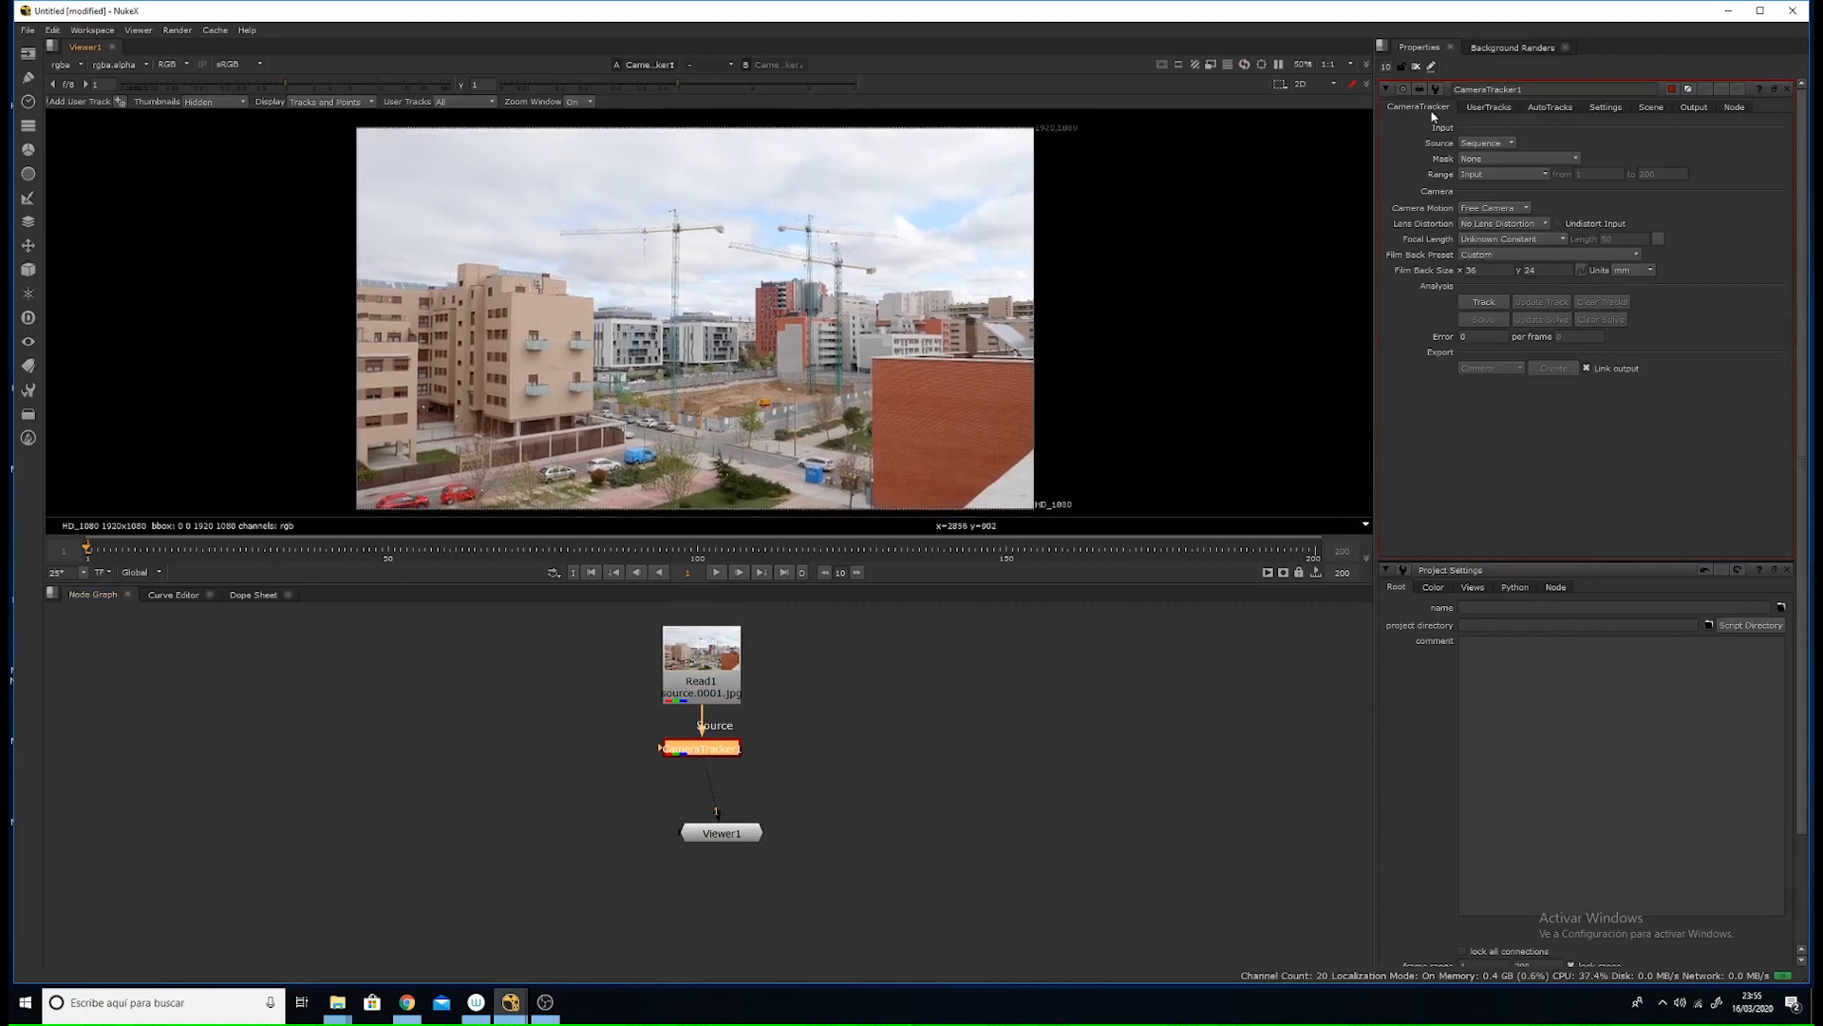
click(1603, 109)
click(1505, 142)
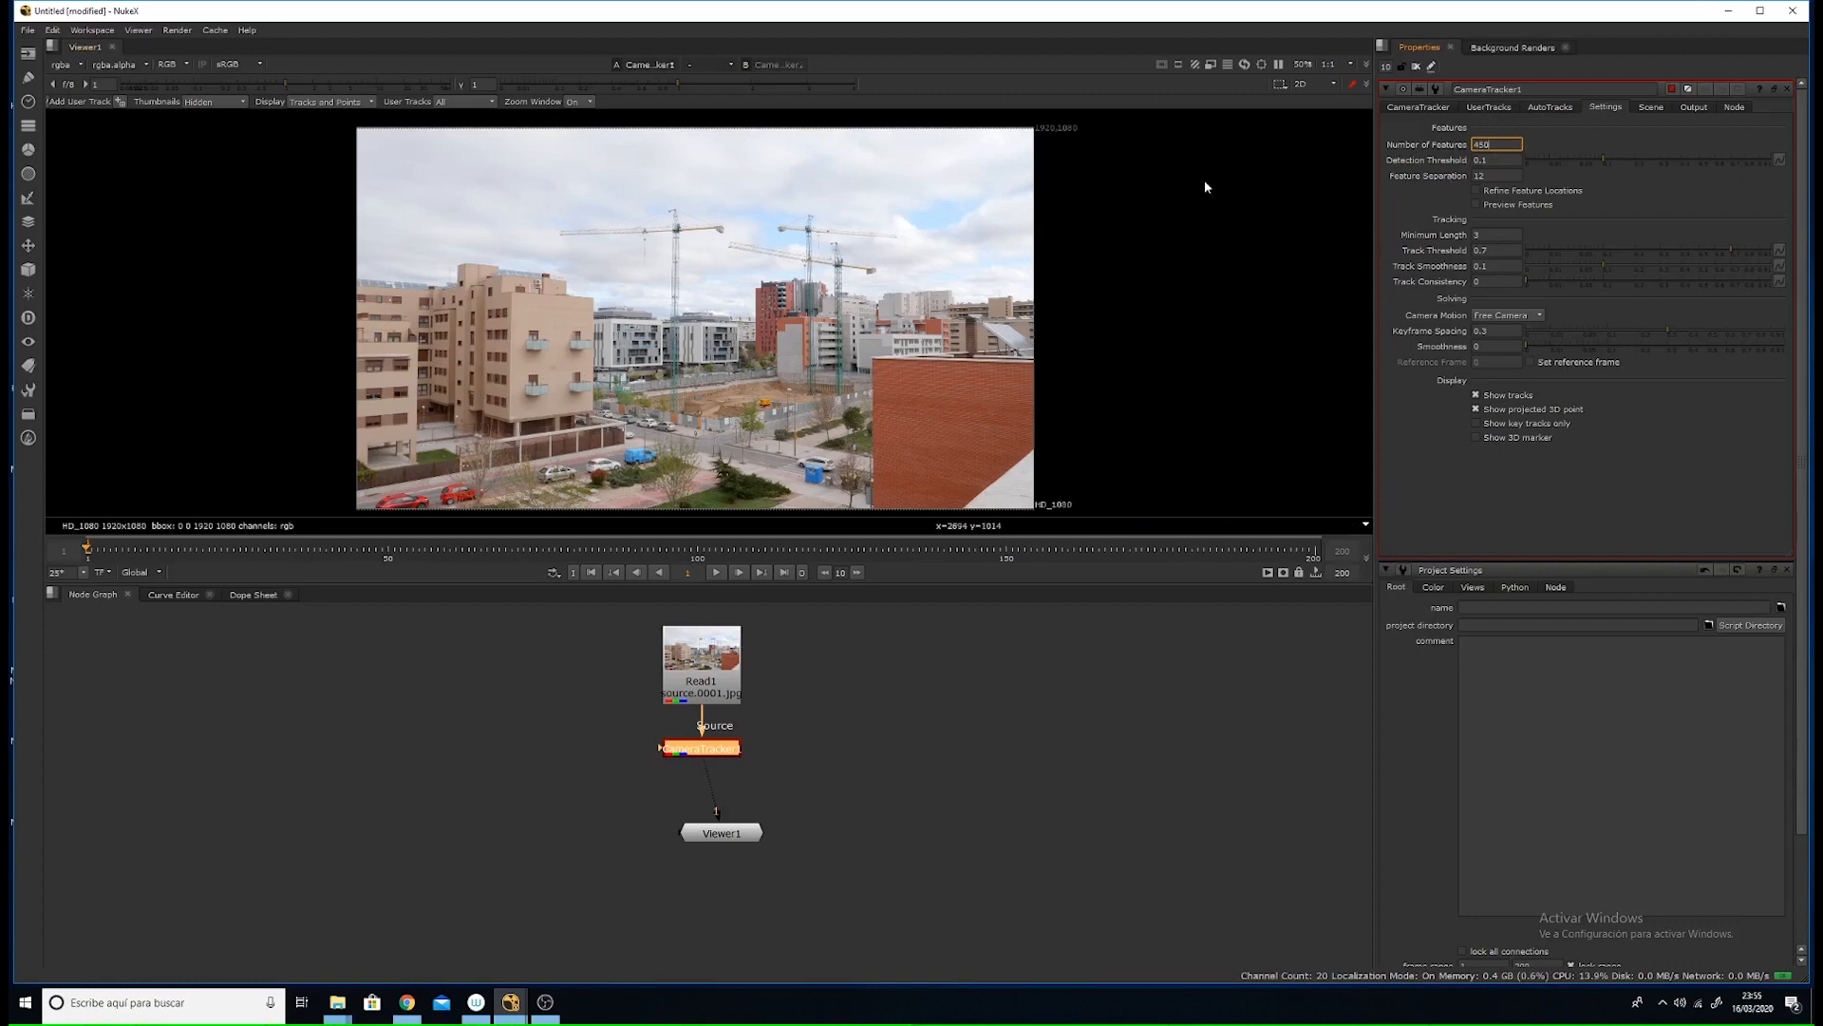
- Enable Preview Features and Refine Feature Locations on the CameraTracker, and inspect the feature points over the footage
scroll(756, 389, up, 2)
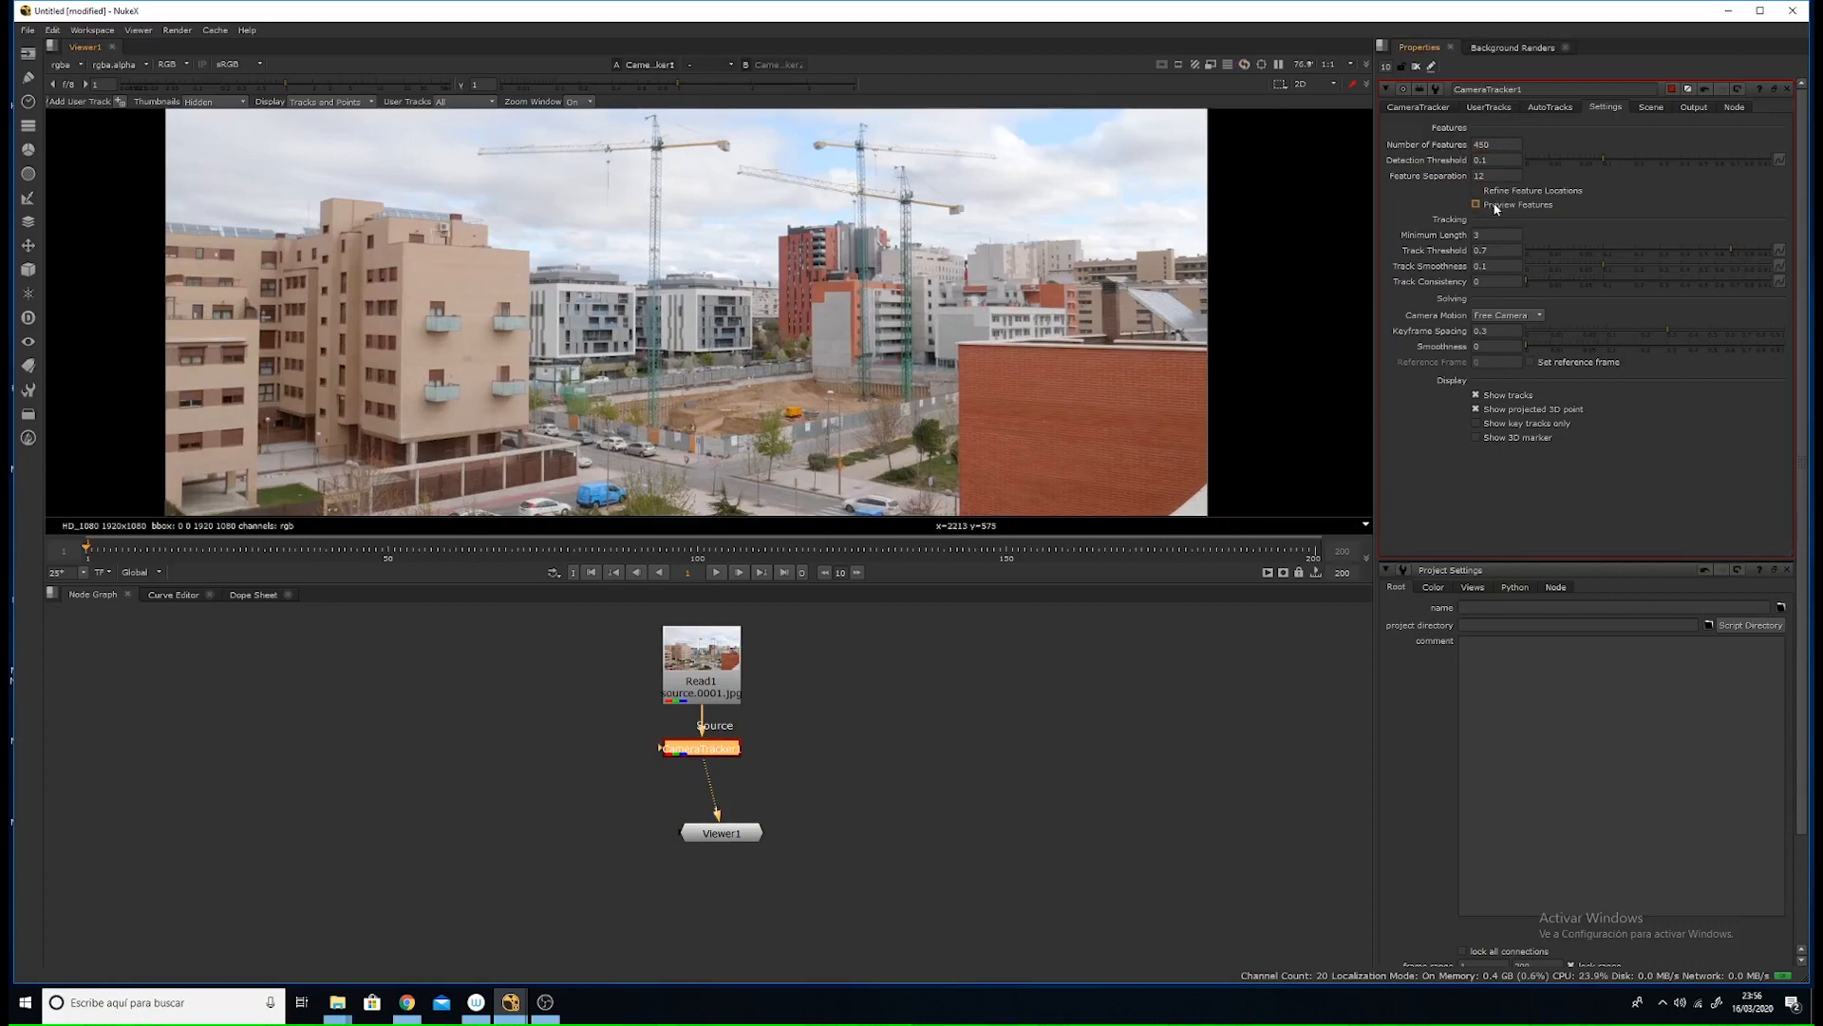
click(1495, 205)
scroll(435, 323, up, 1)
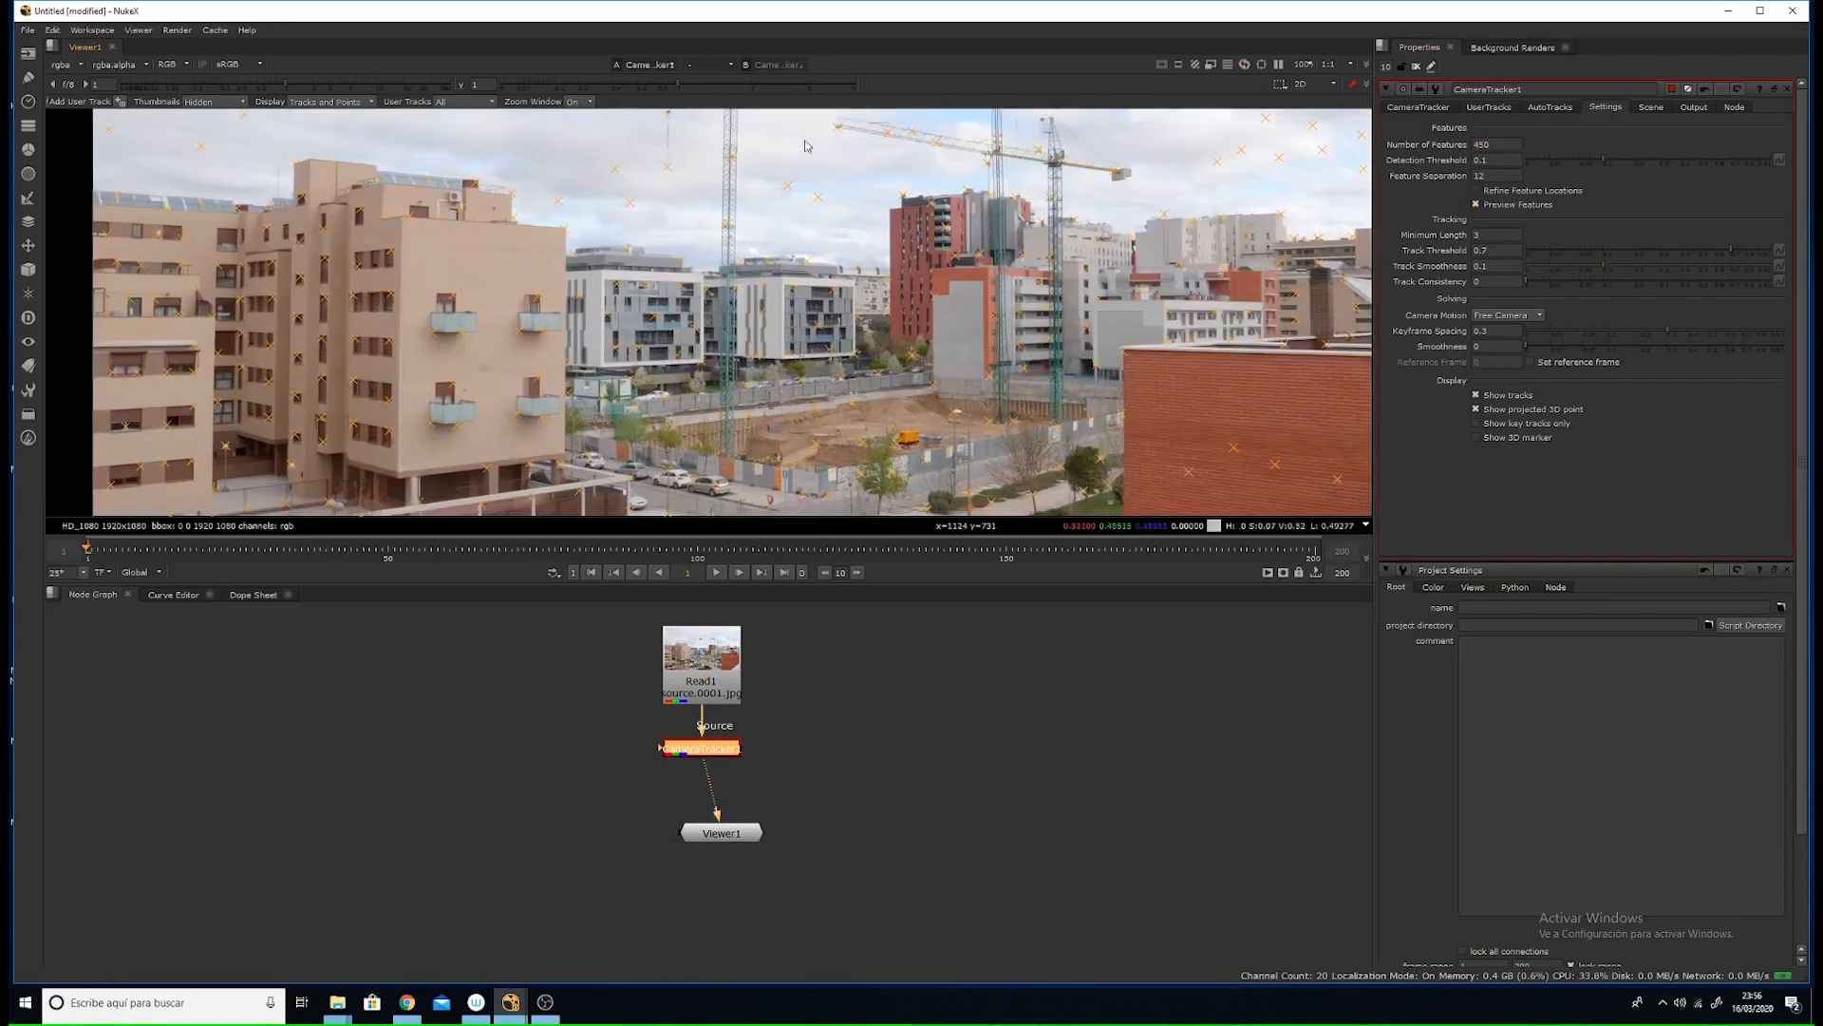
scroll(810, 258, up, 1)
scroll(810, 258, down, 2)
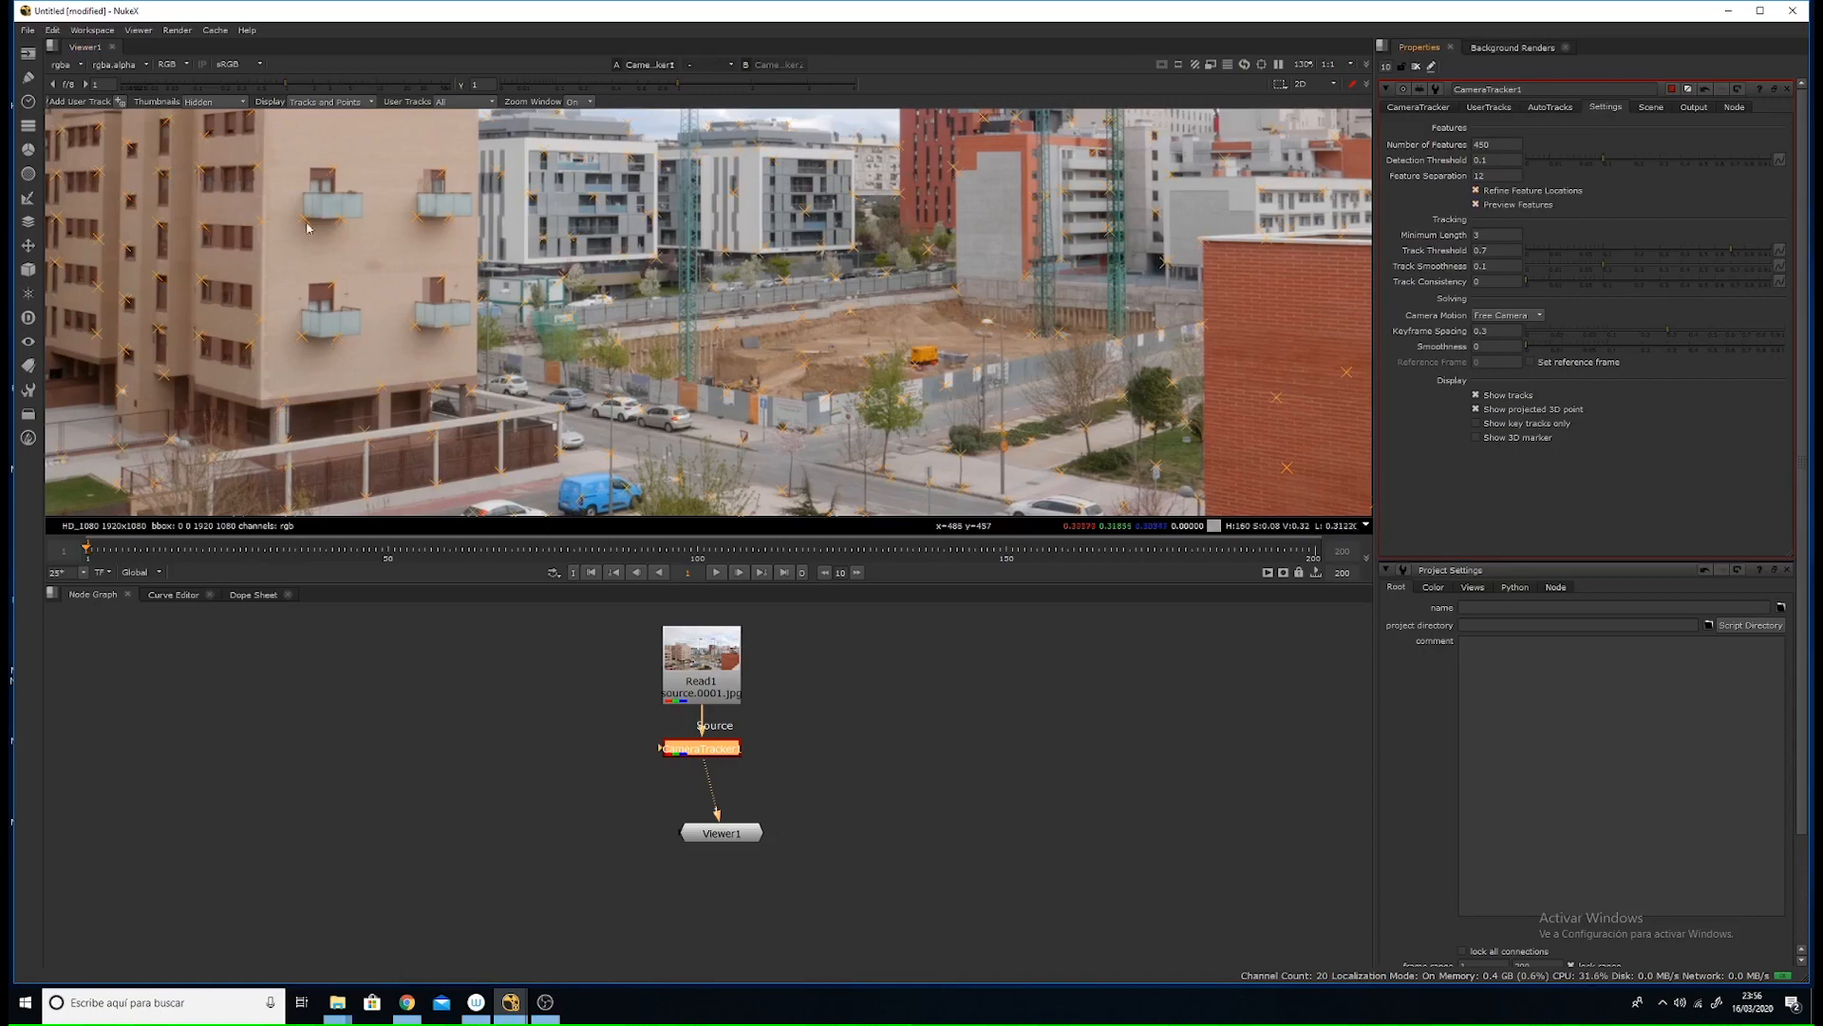
- Set the CameraTracker's Lens Distortion to Unknown Lens
scroll(340, 221, up, 5)
scroll(351, 230, up, 3)
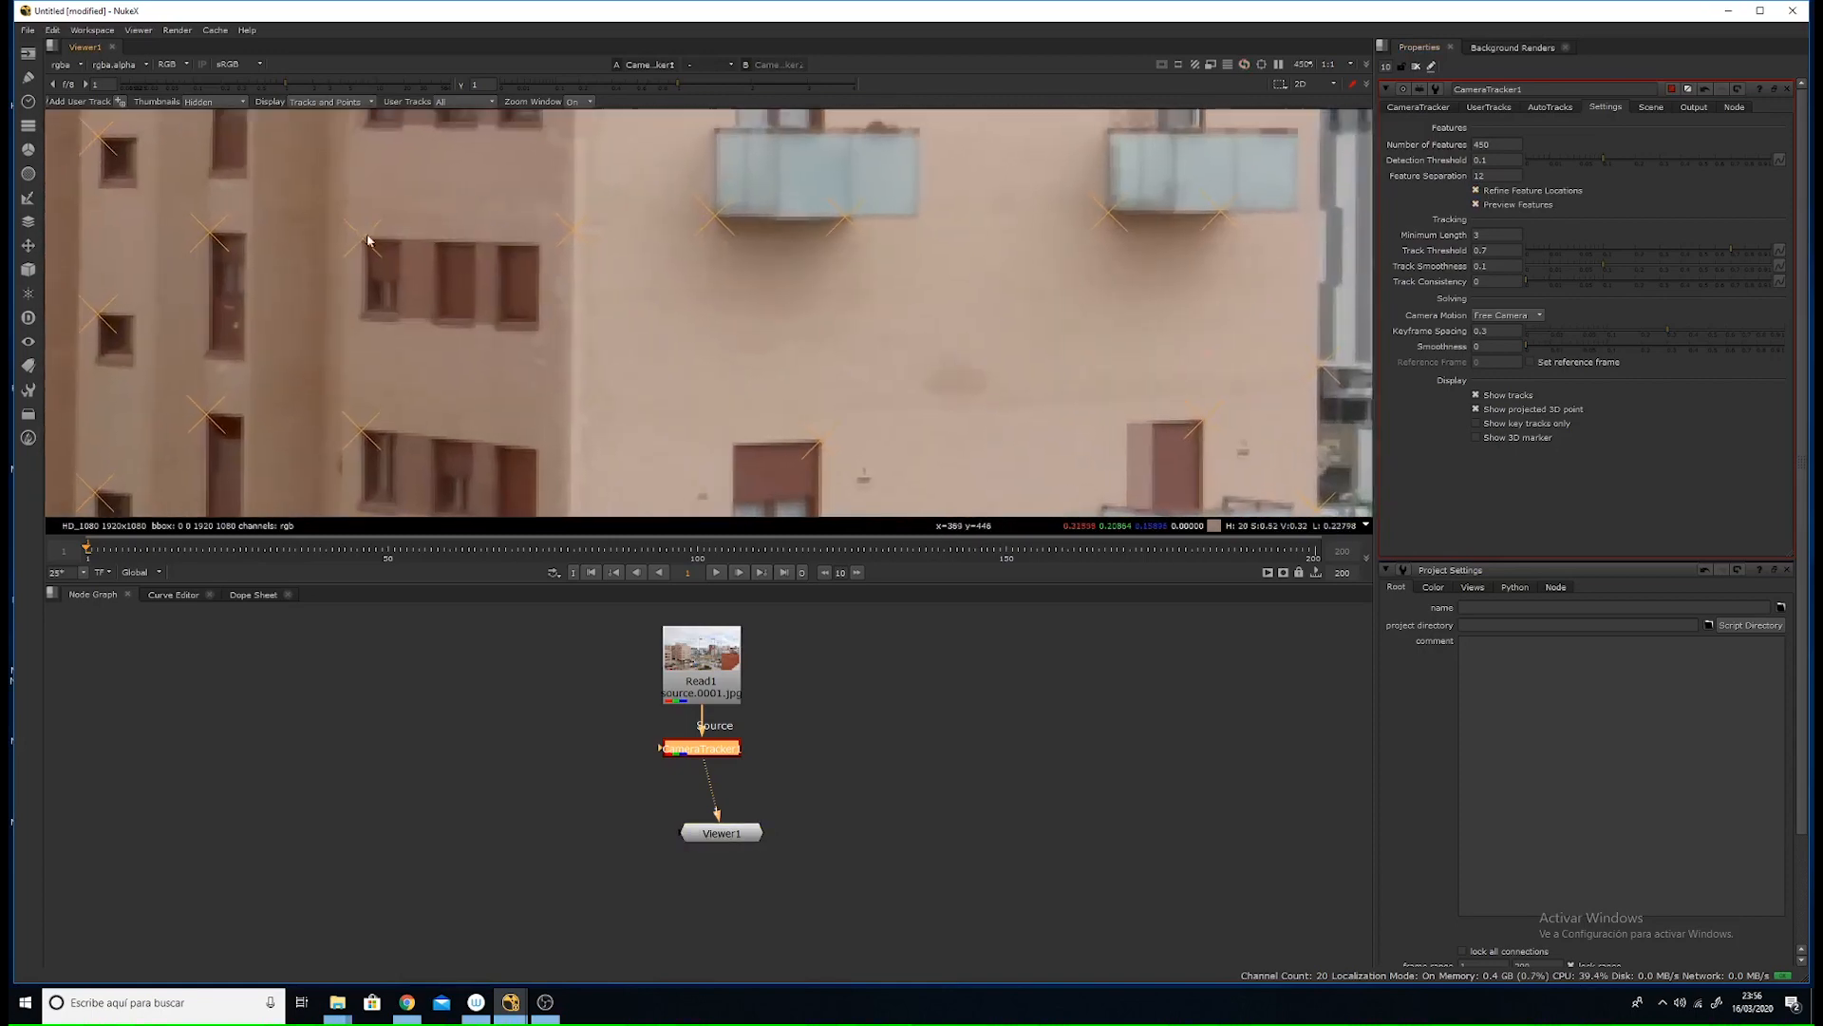
scroll(387, 240, down, 5)
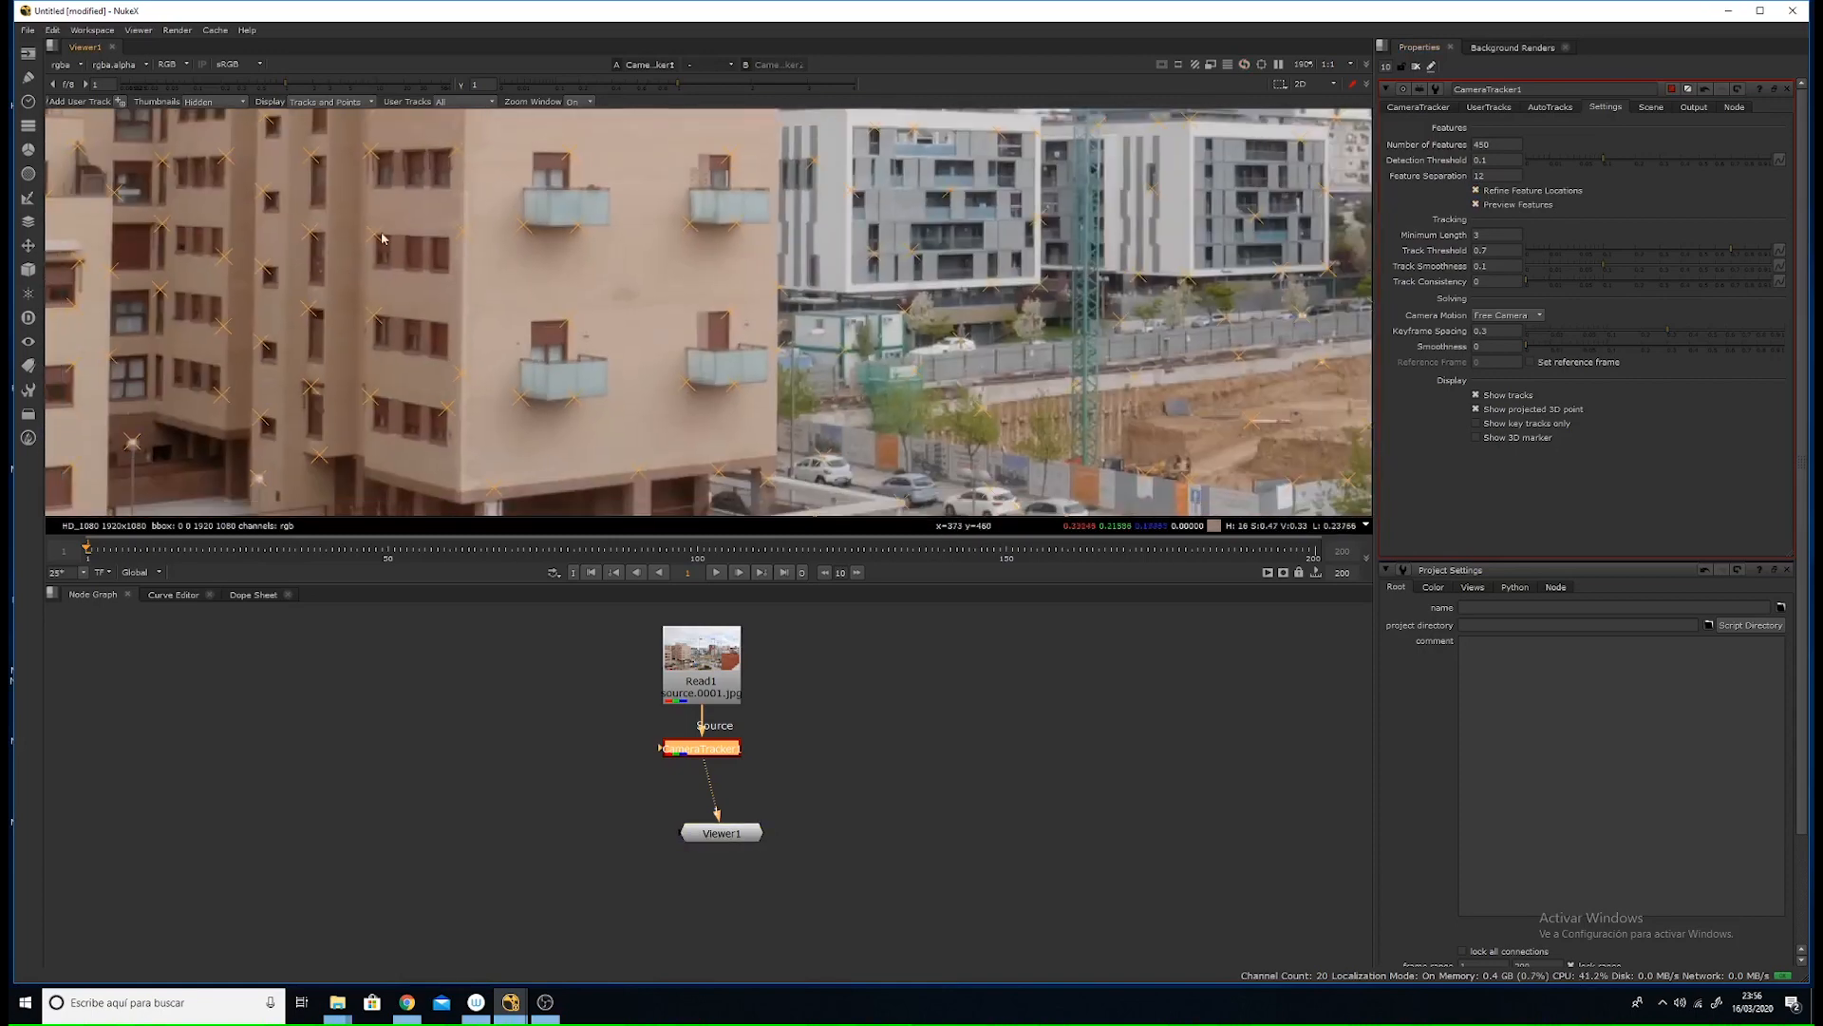
click(1414, 109)
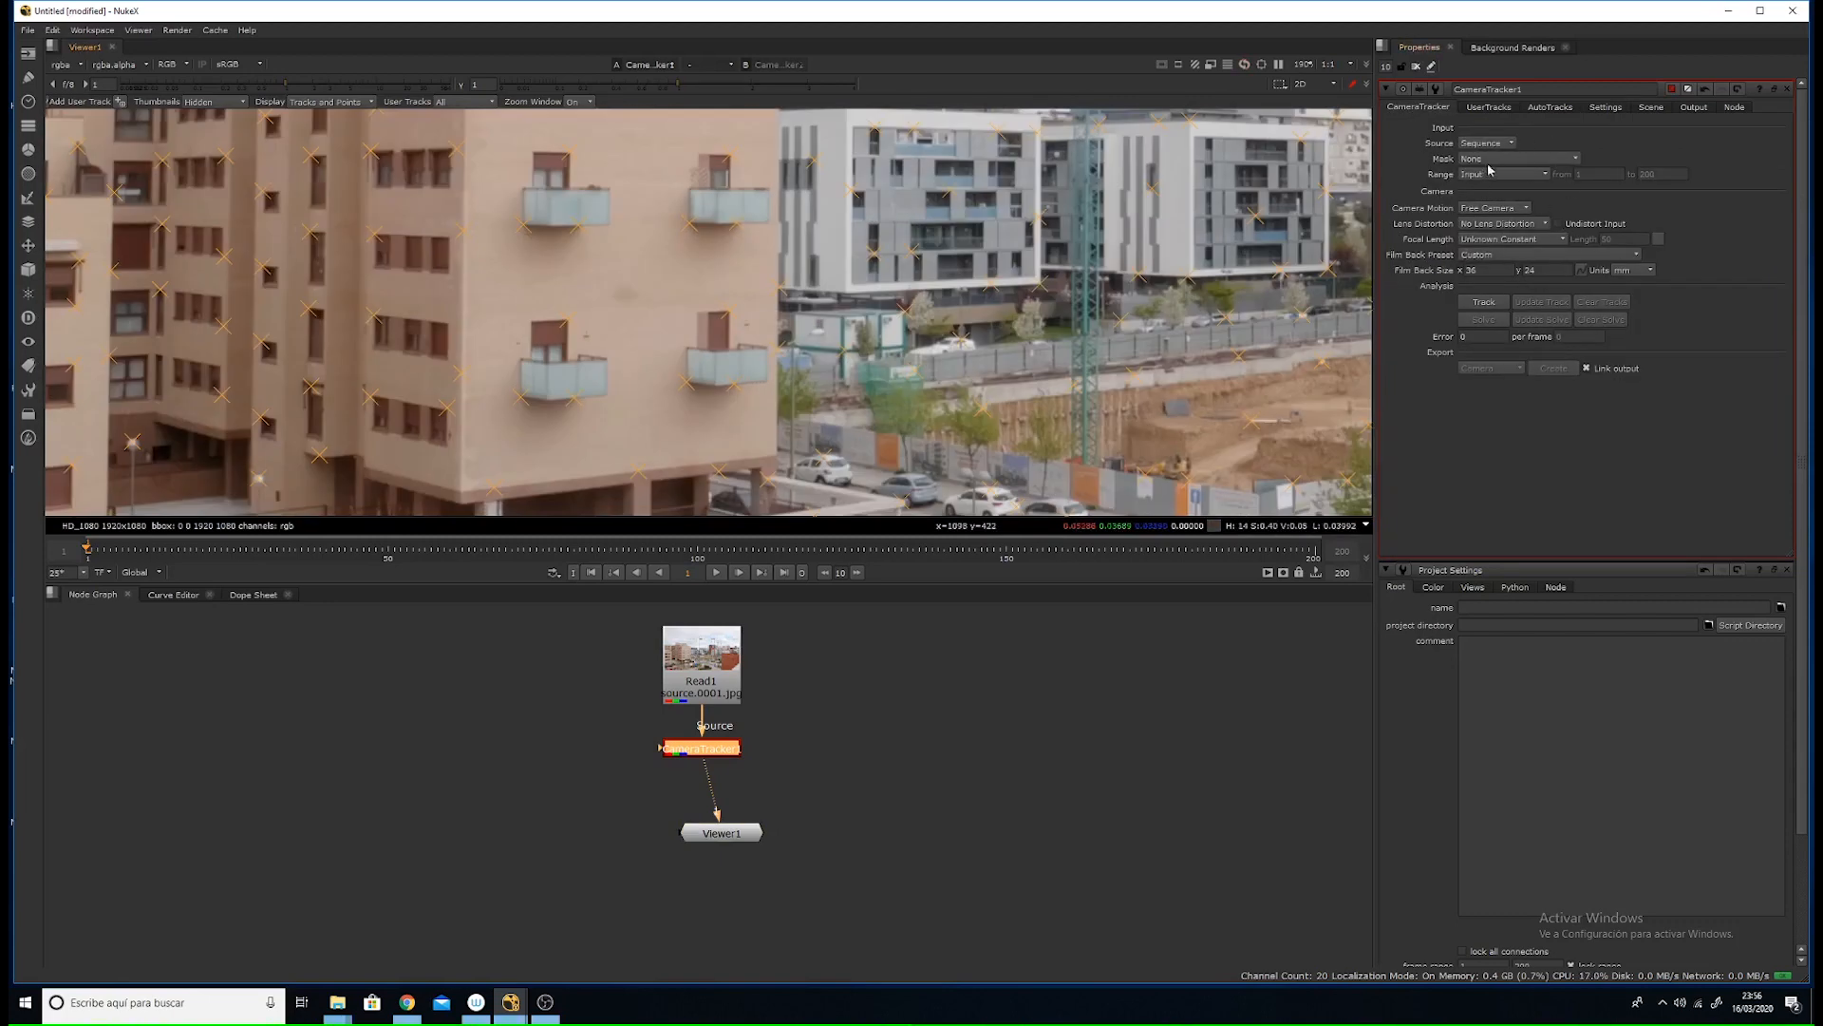
click(1515, 223)
click(1511, 238)
scroll(804, 251, down, 7)
scroll(803, 251, up, 4)
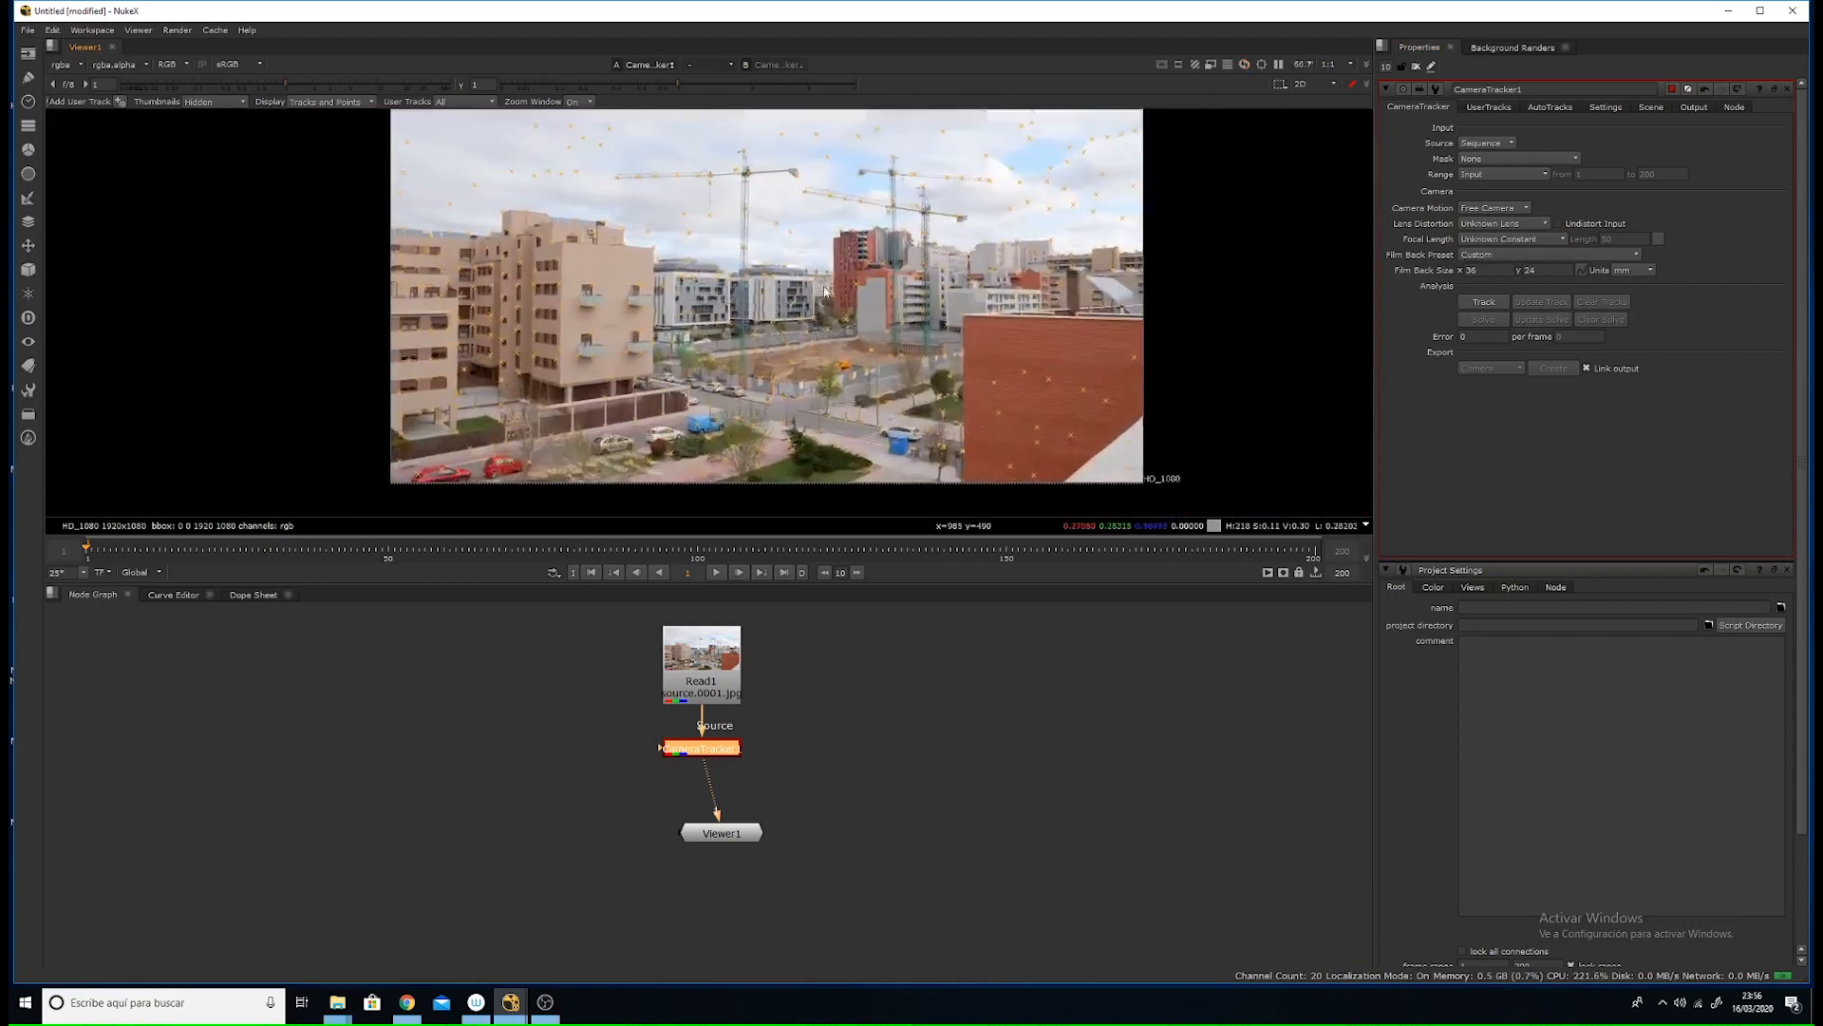
- Track the feature points through the footage sequence with the CameraTracker
click(1475, 305)
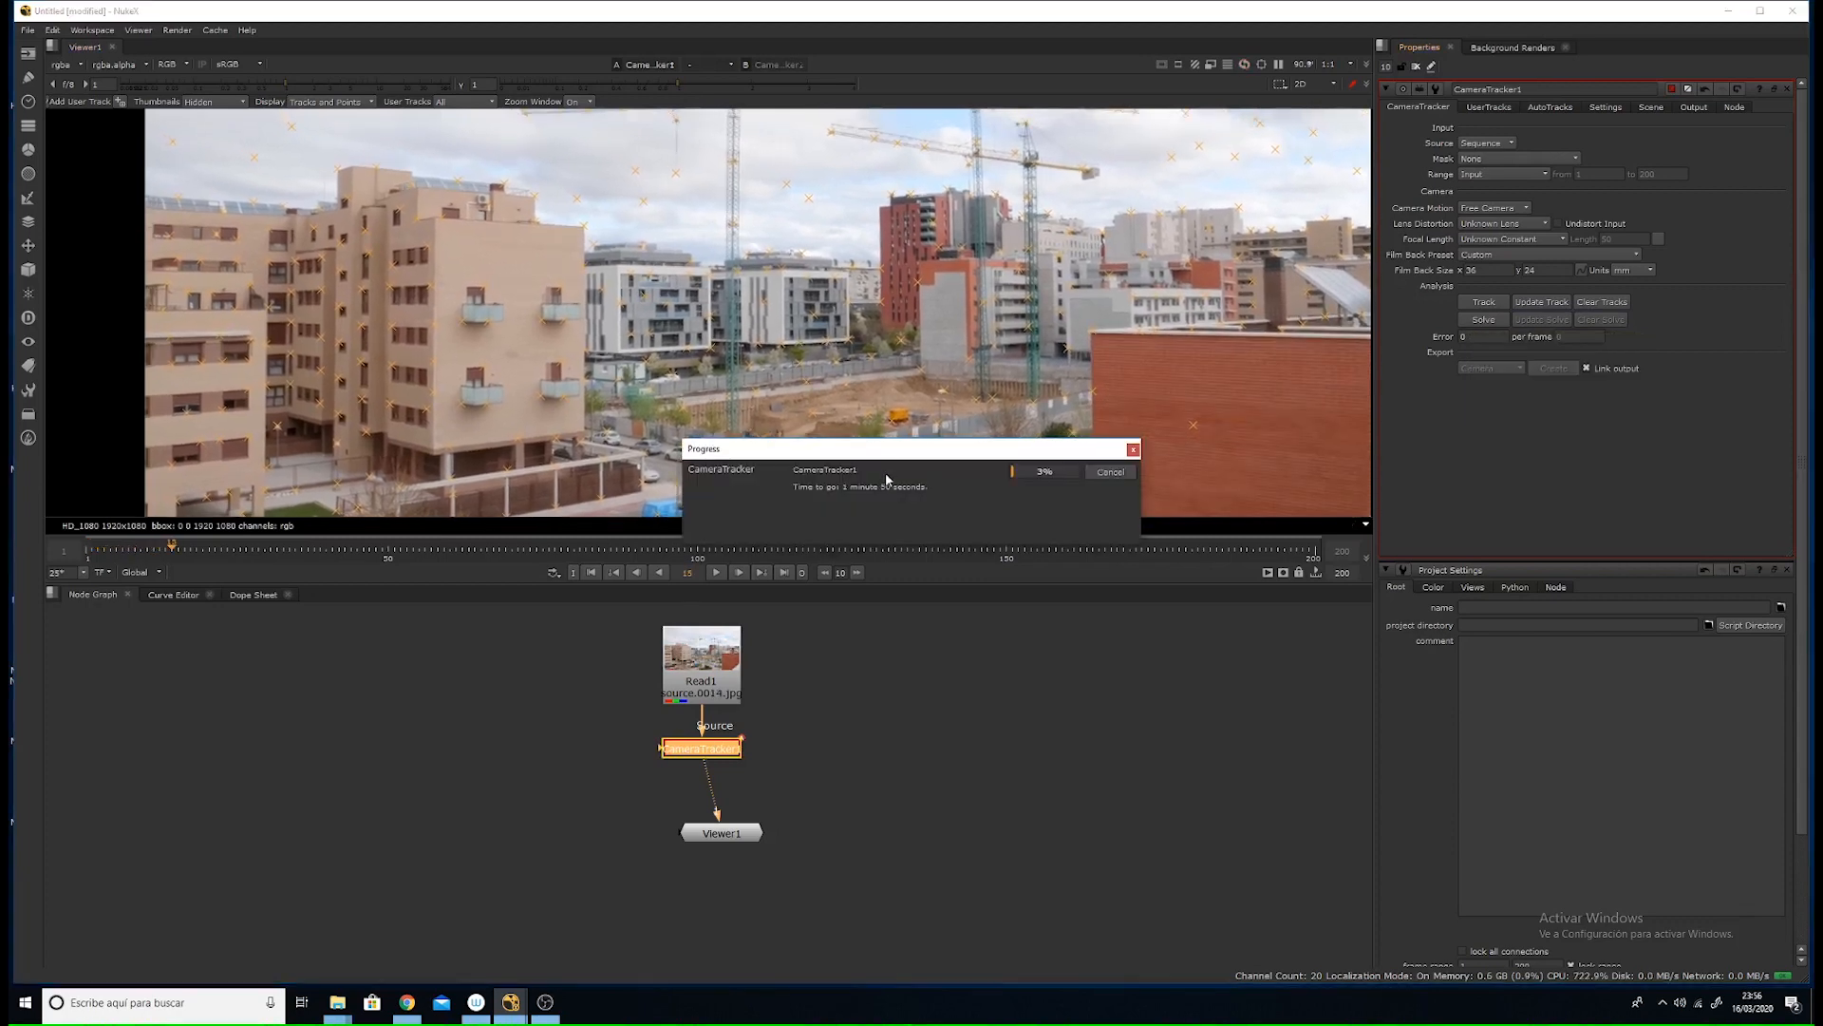
drag(905, 458, 1017, 269)
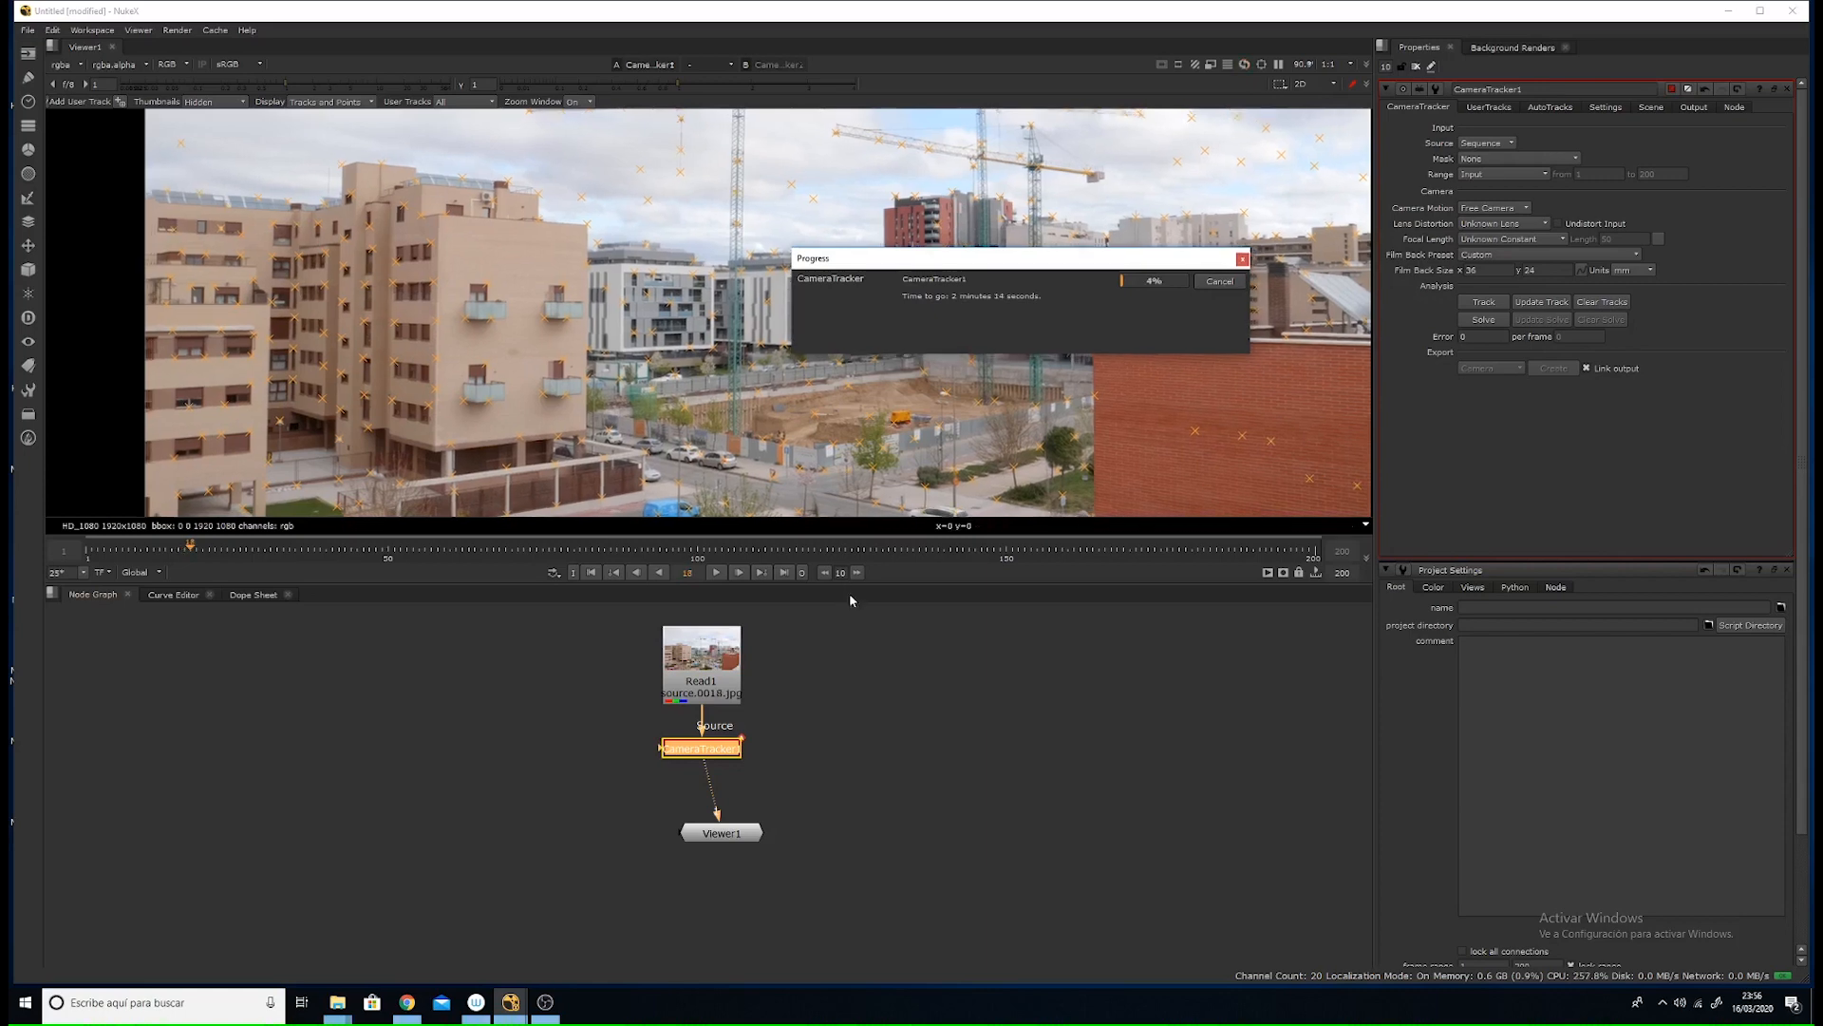
click(703, 342)
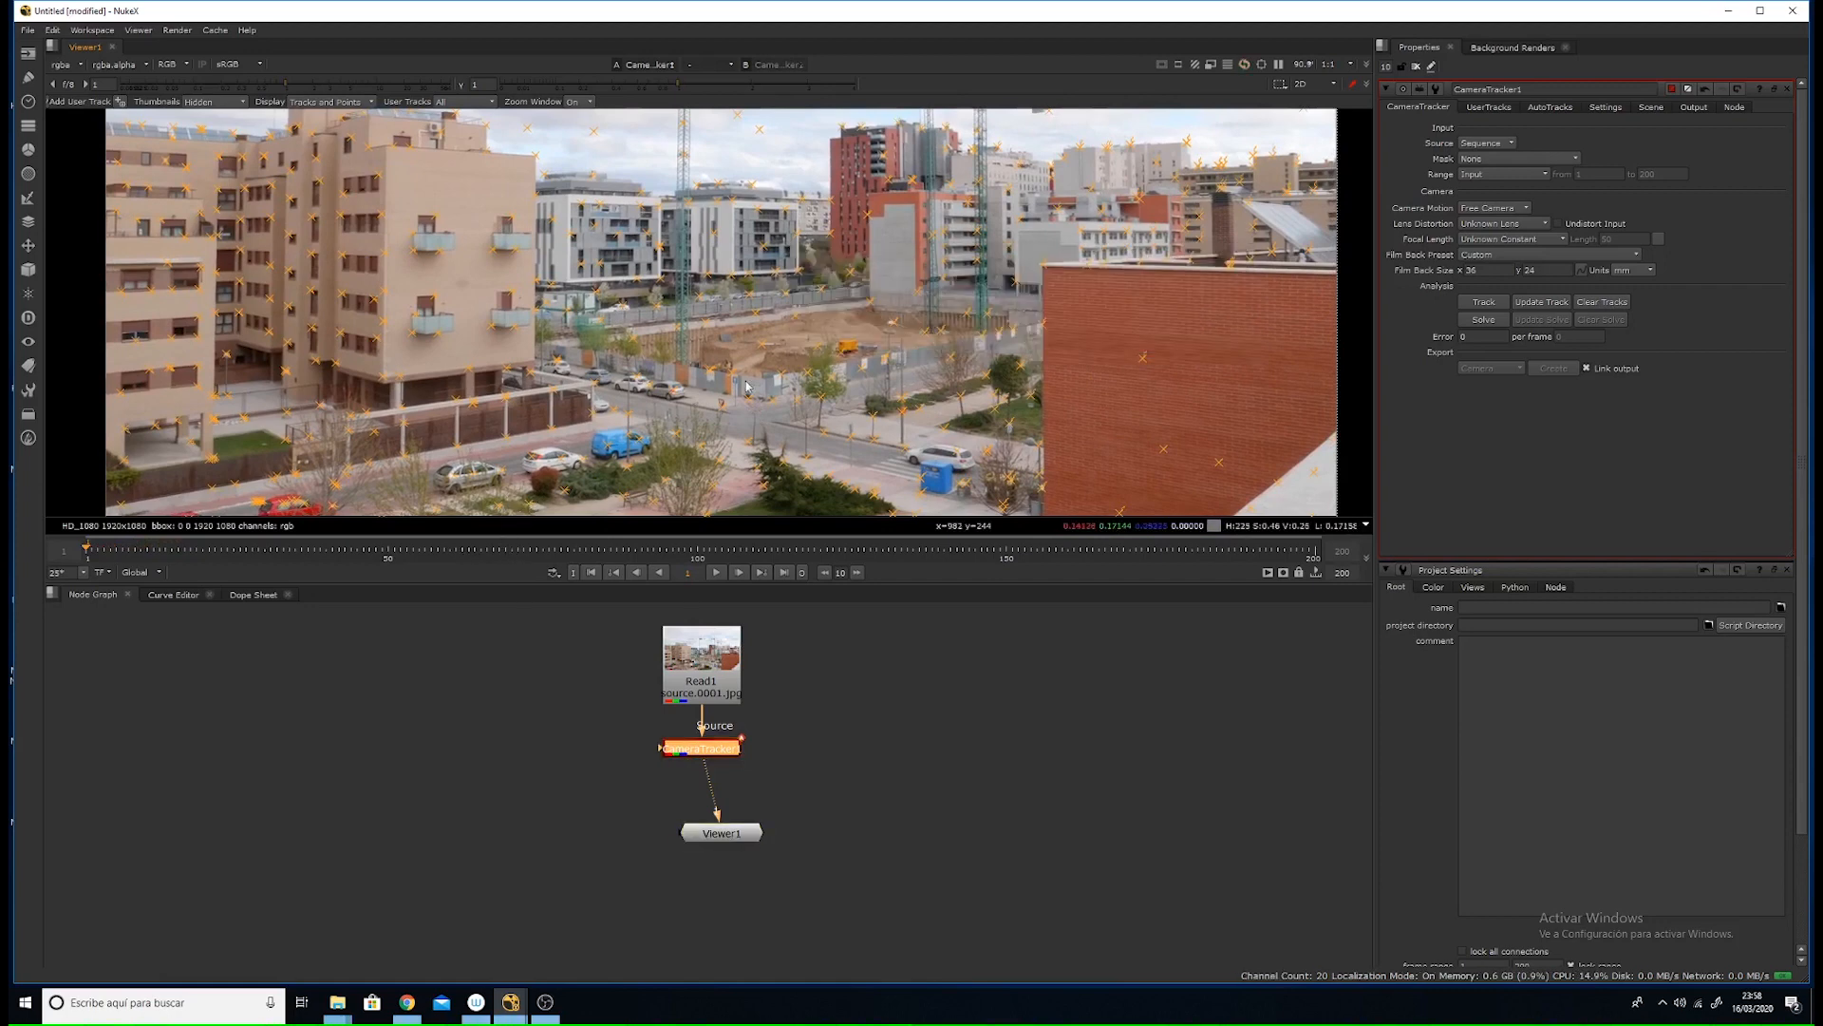
- Review the feature tracks by scrubbing to about frame 97 and returning to the start of the sequence
middle_drag(738, 394, 754, 344)
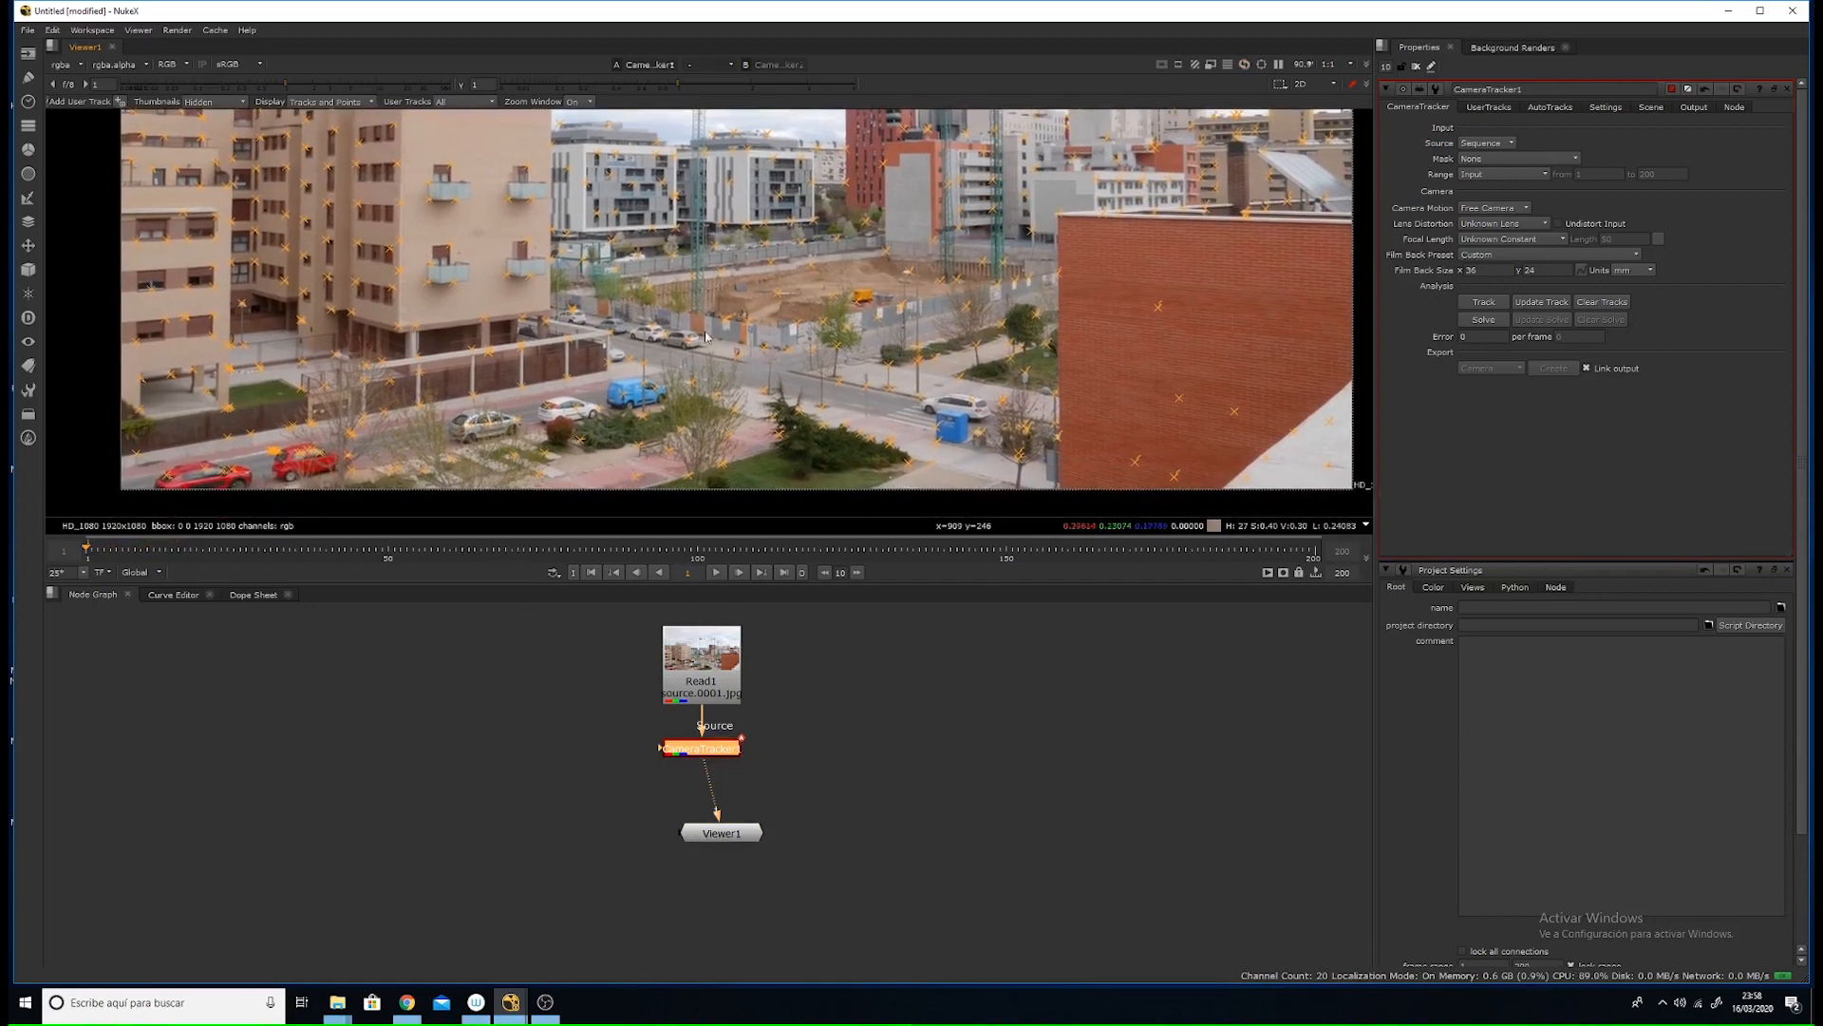
scroll(705, 336, up, 3)
drag(144, 561, 677, 550)
scroll(759, 388, down, 2)
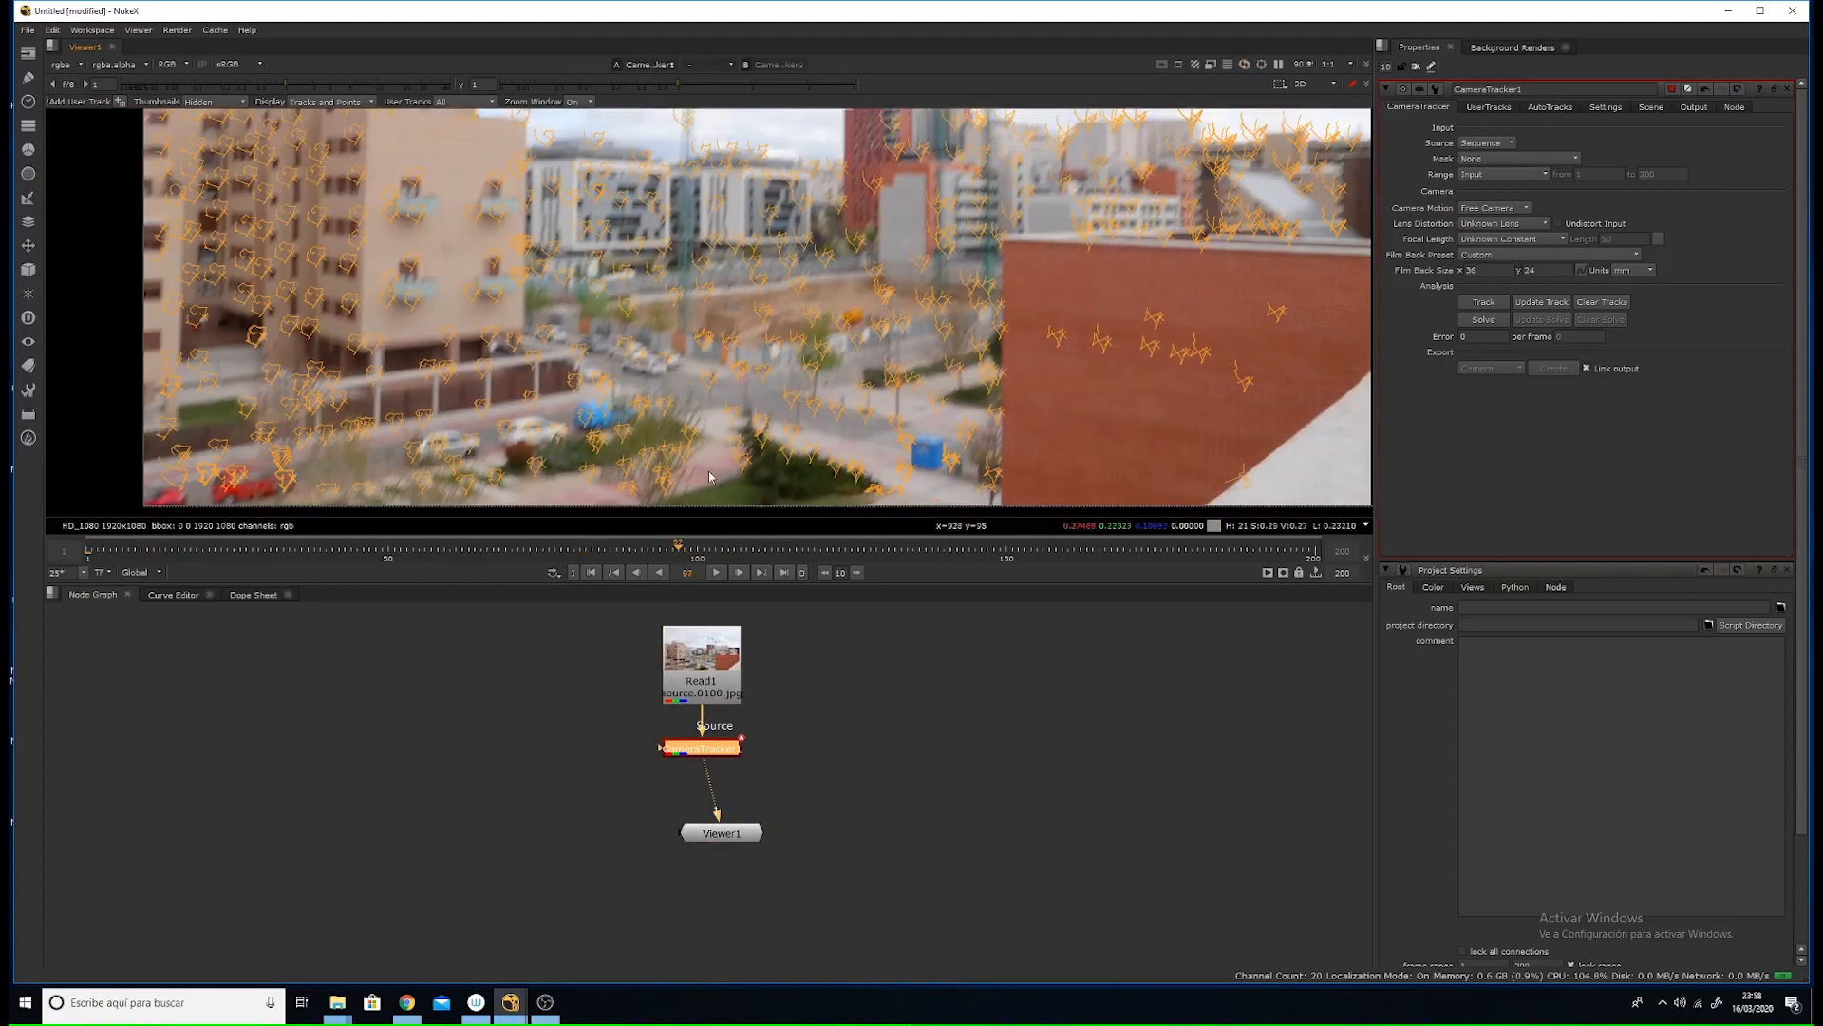
click(87, 553)
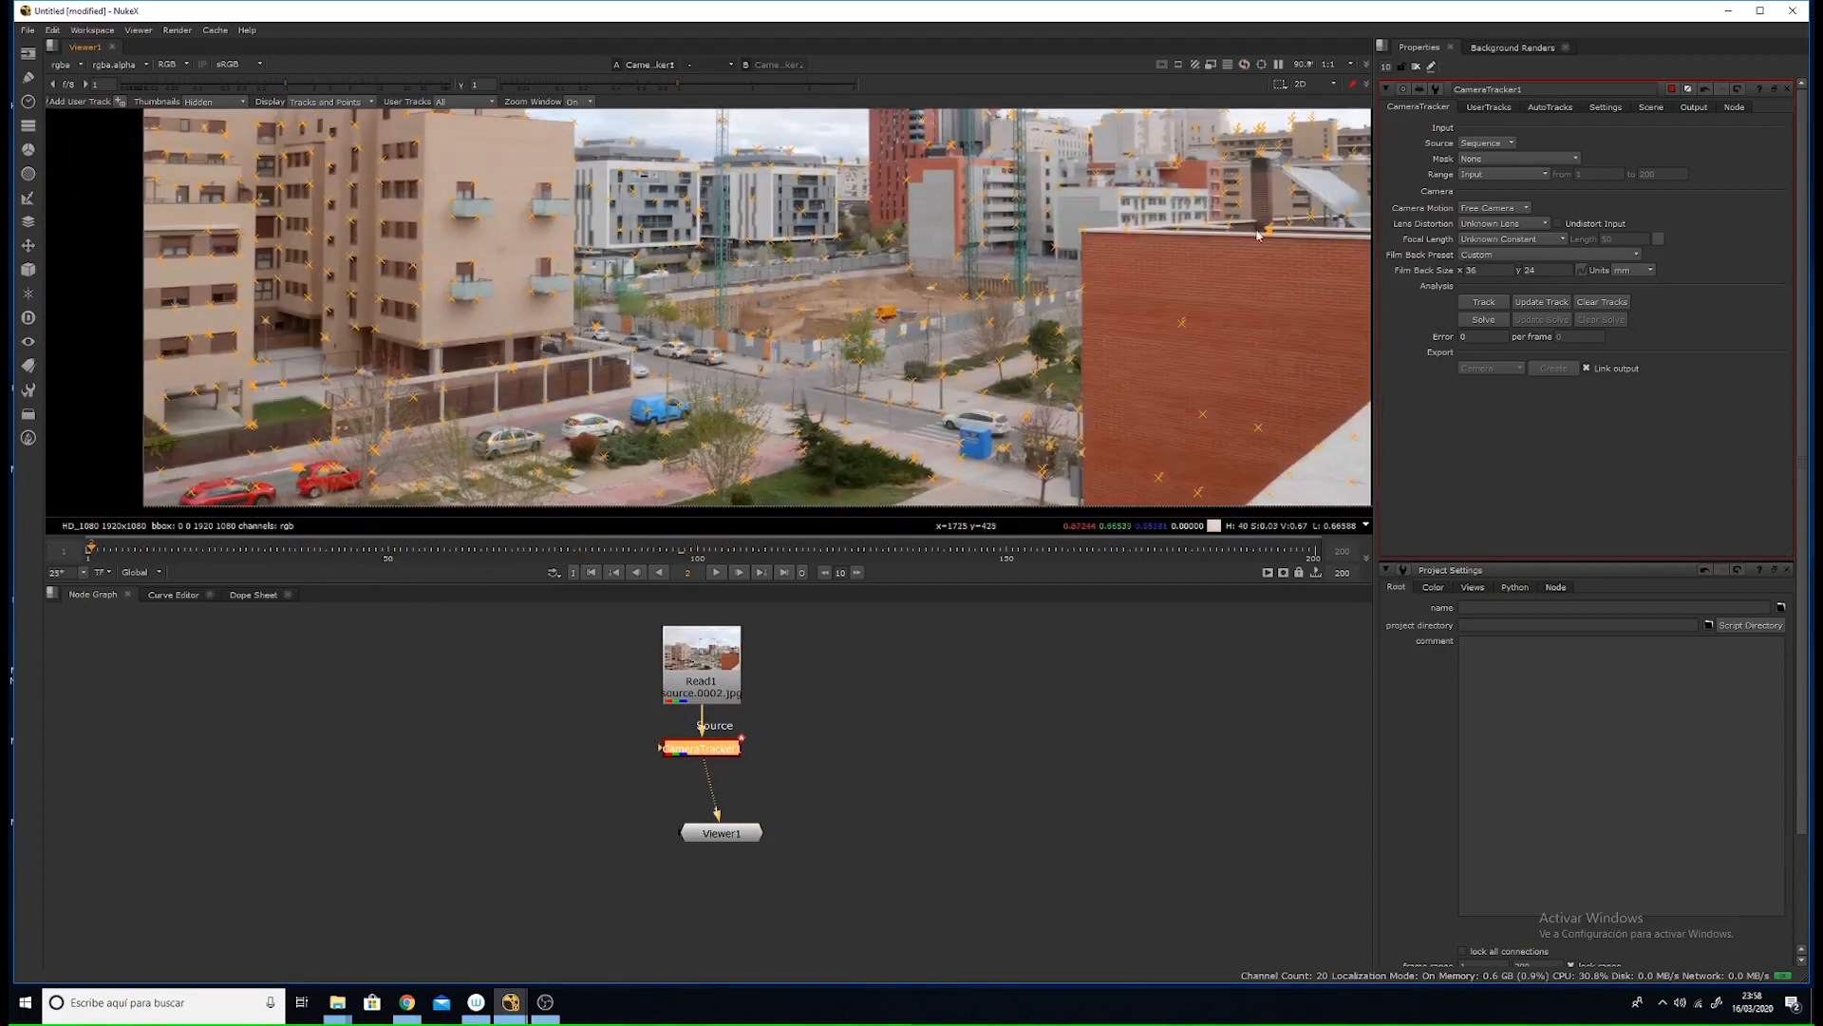
- Solve the camera from the tracked features and inspect the solved and rejected track points across the footage
click(1484, 321)
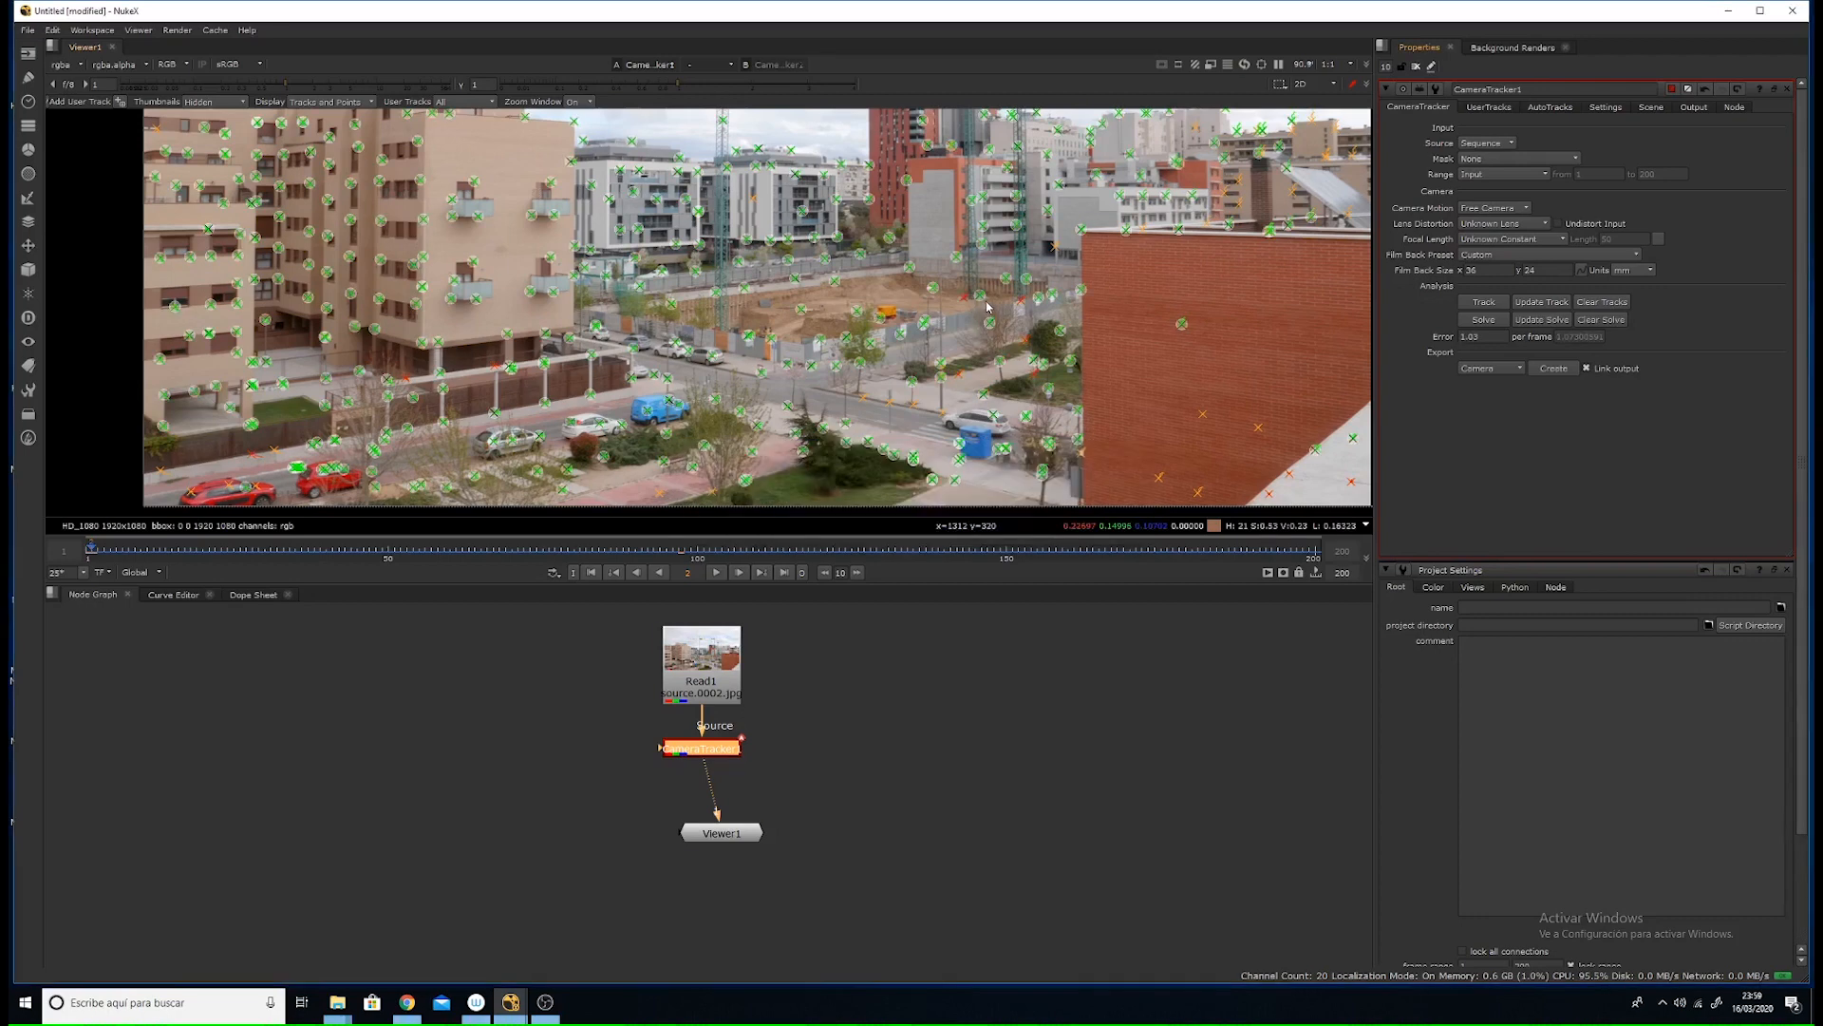
scroll(781, 285, down, 3)
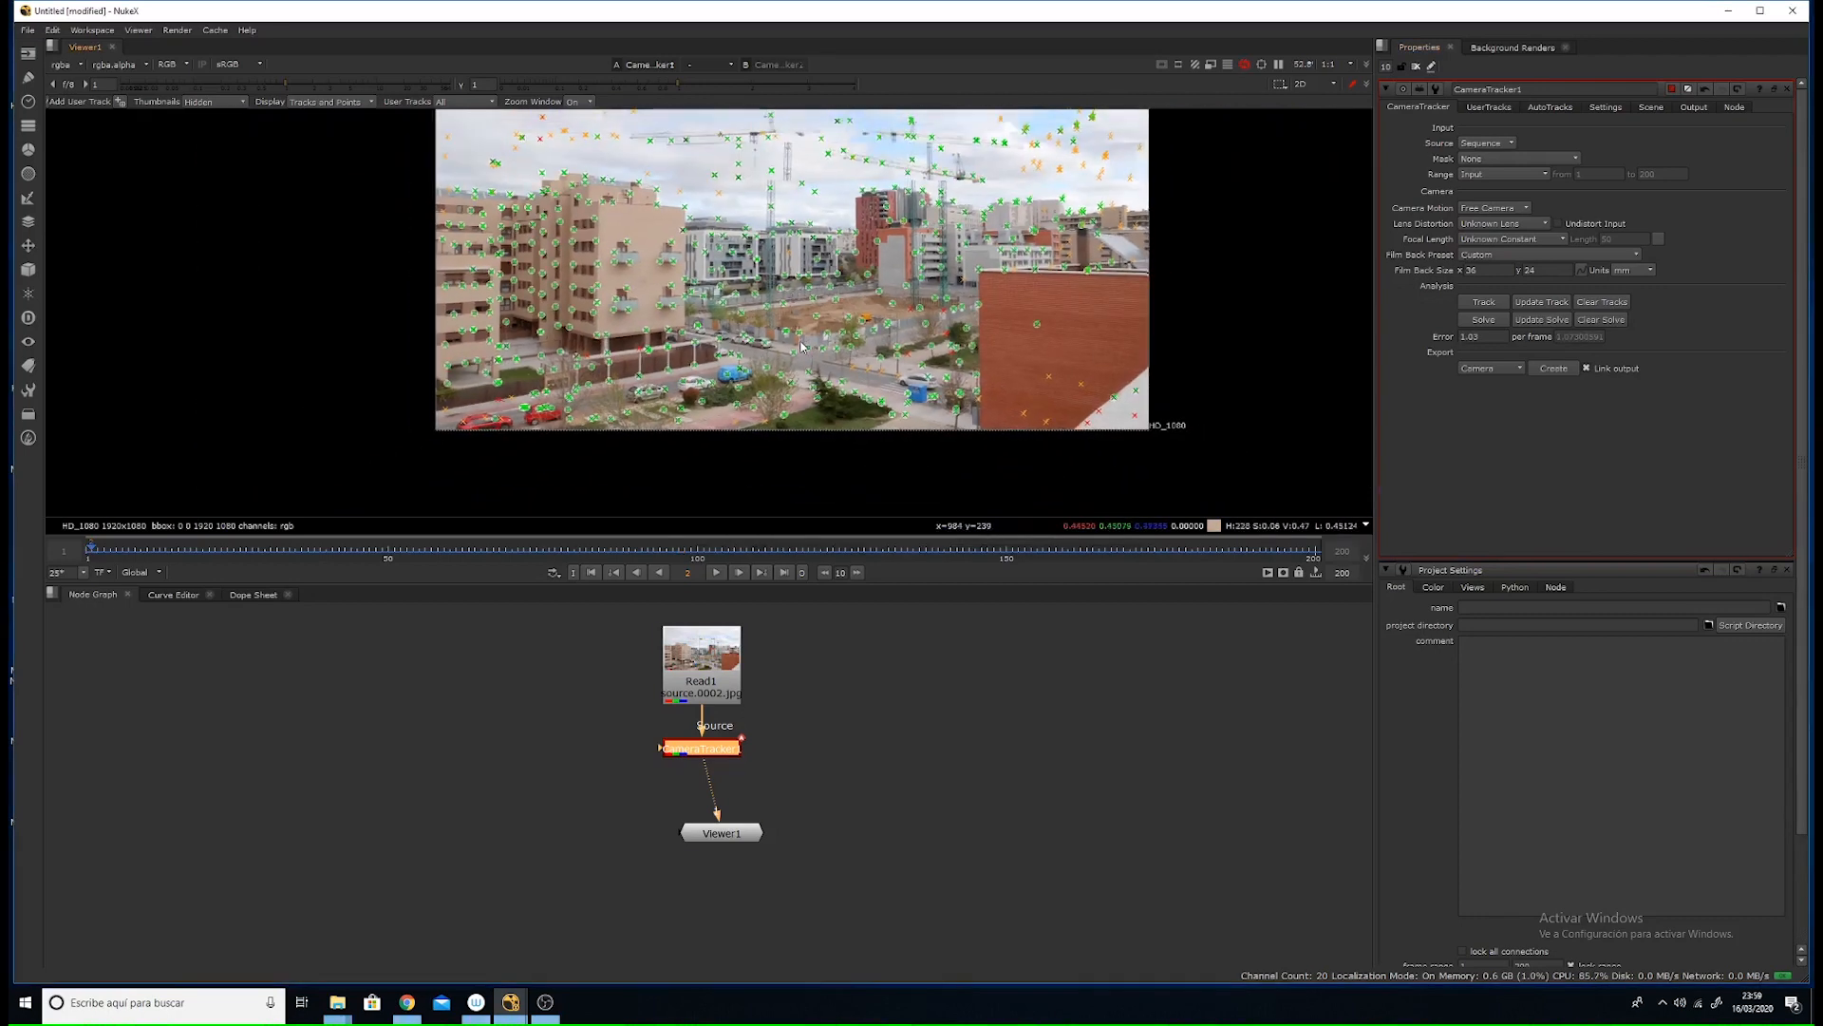
scroll(782, 285, up, 2)
scroll(816, 271, down, 1)
scroll(845, 257, up, 3)
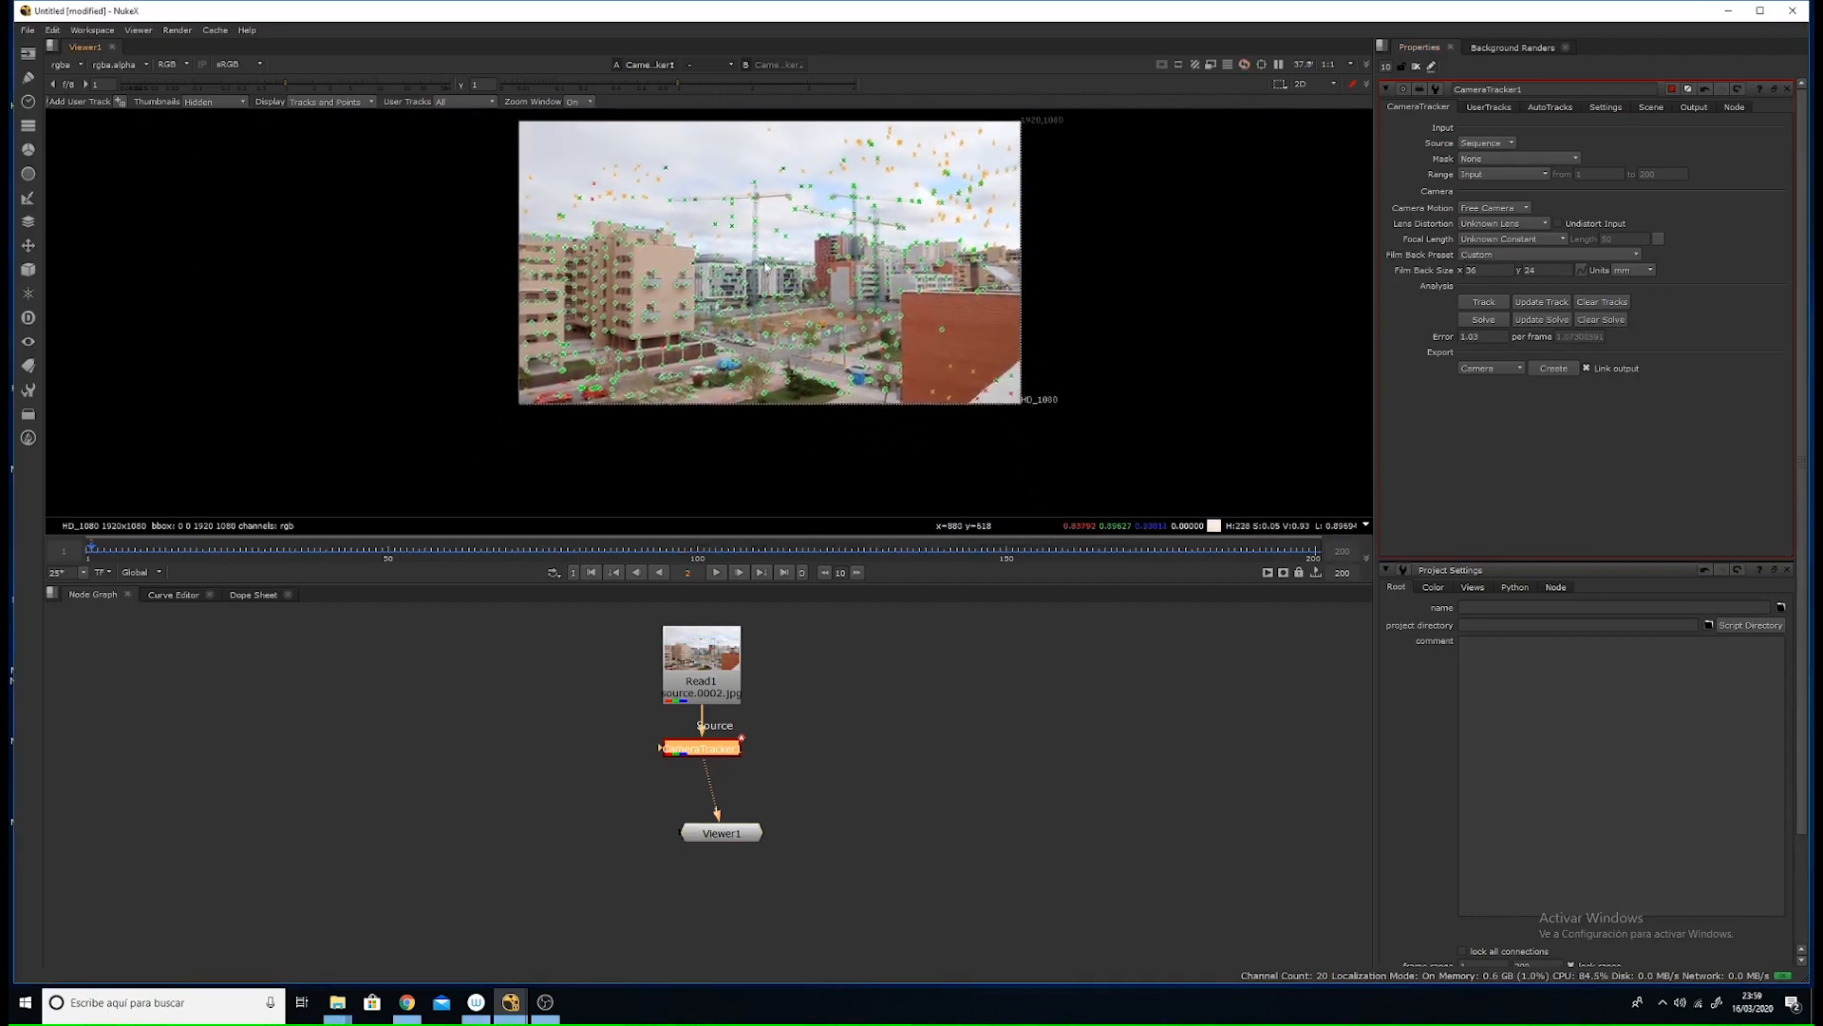
scroll(854, 252, down, 3)
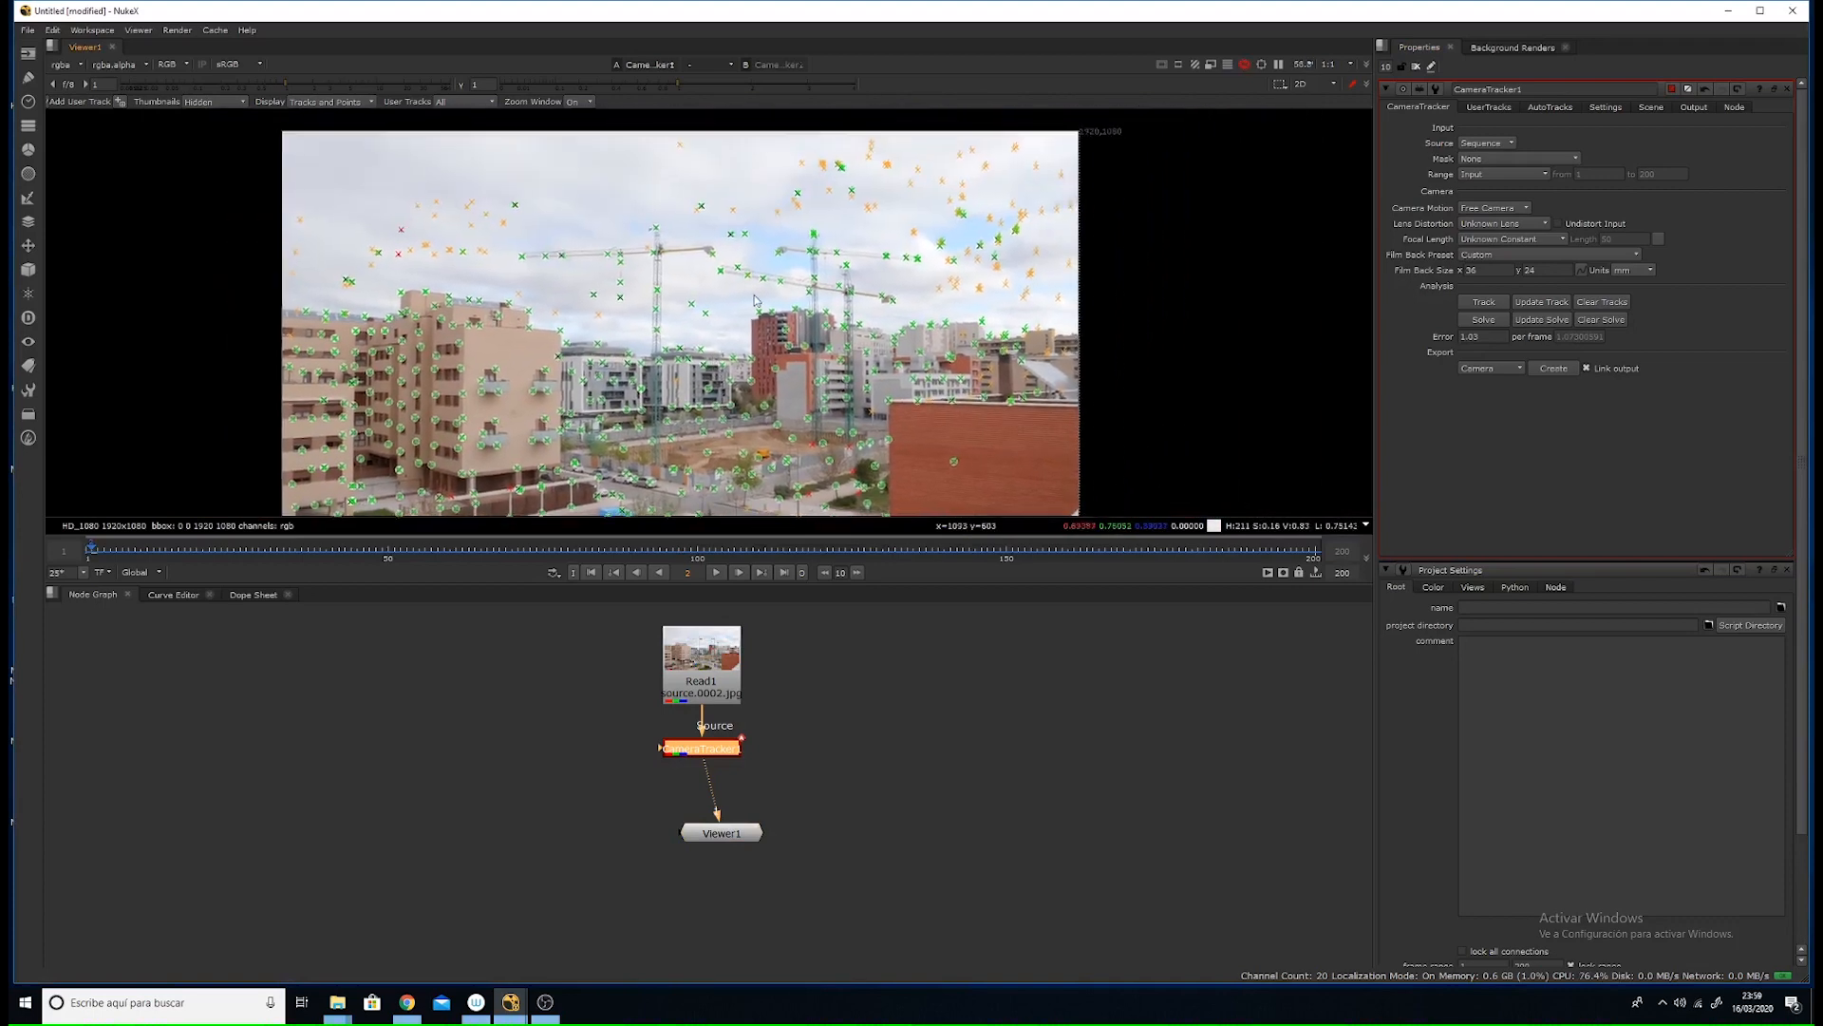
scroll(931, 210, up, 3)
scroll(931, 210, up, 1)
middle_drag(864, 480, 888, 318)
scroll(873, 351, down, 2)
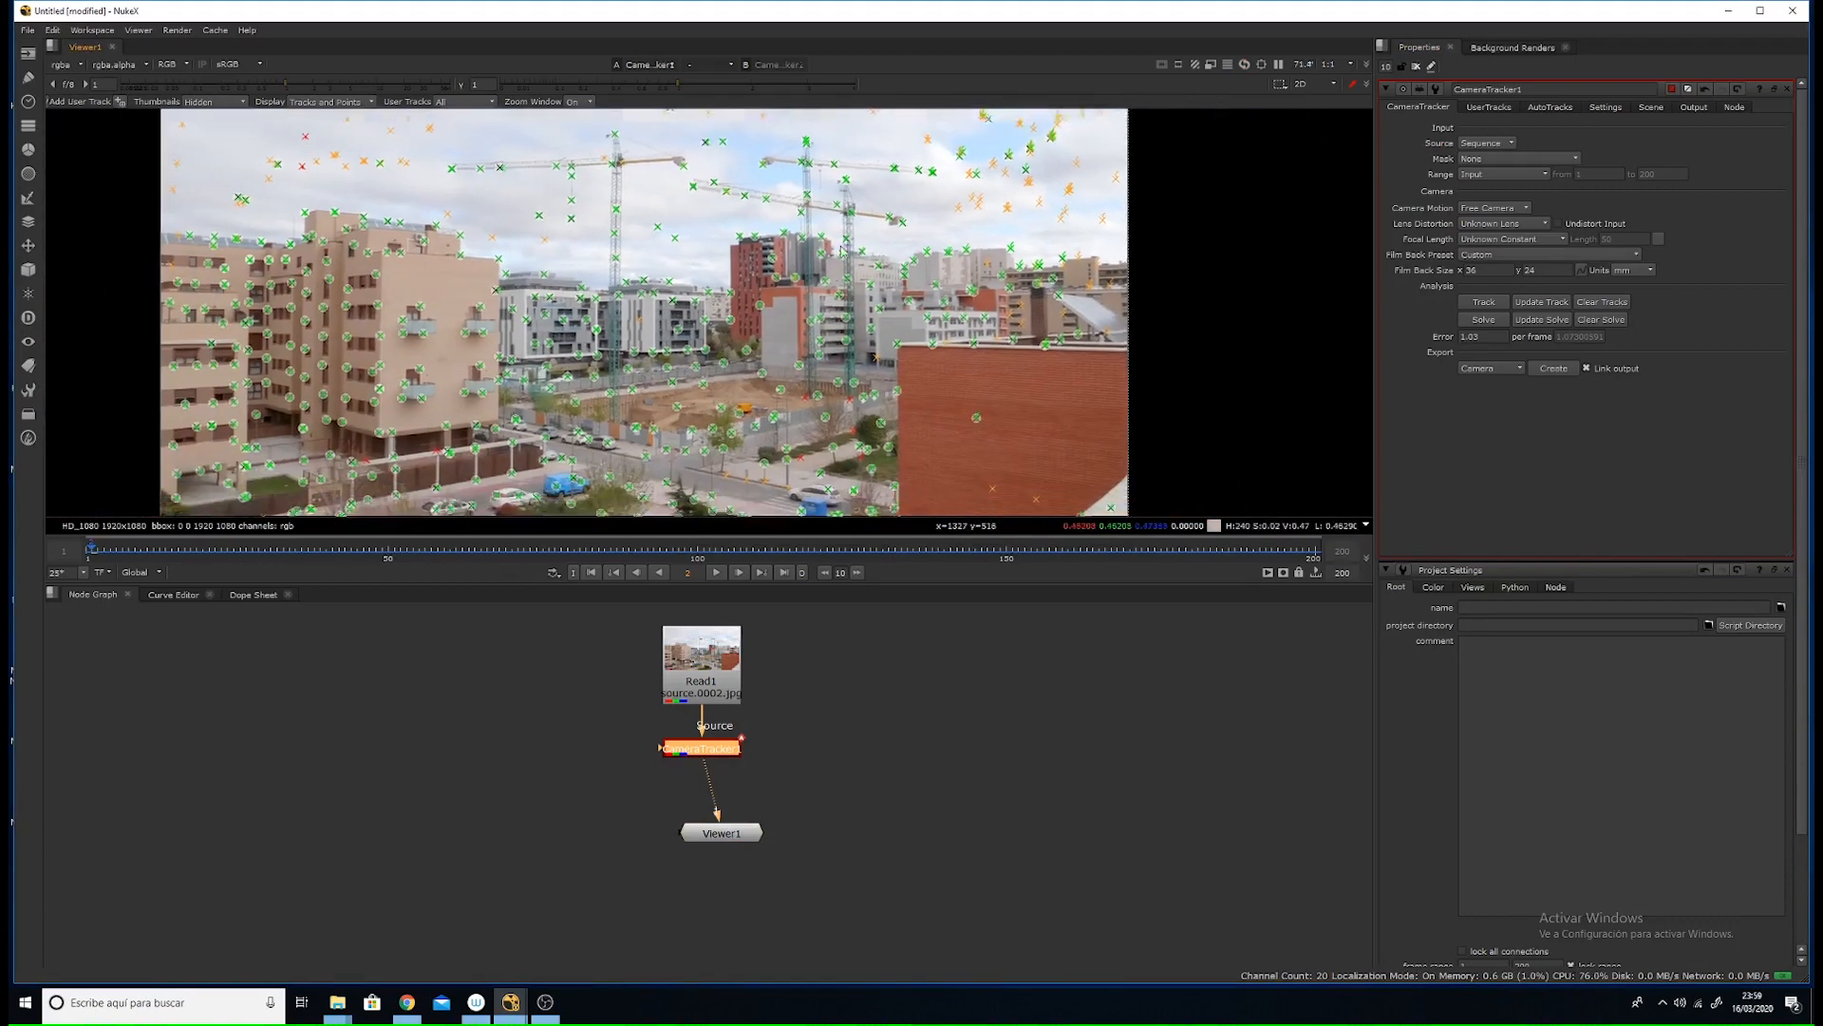
scroll(736, 348, up, 4)
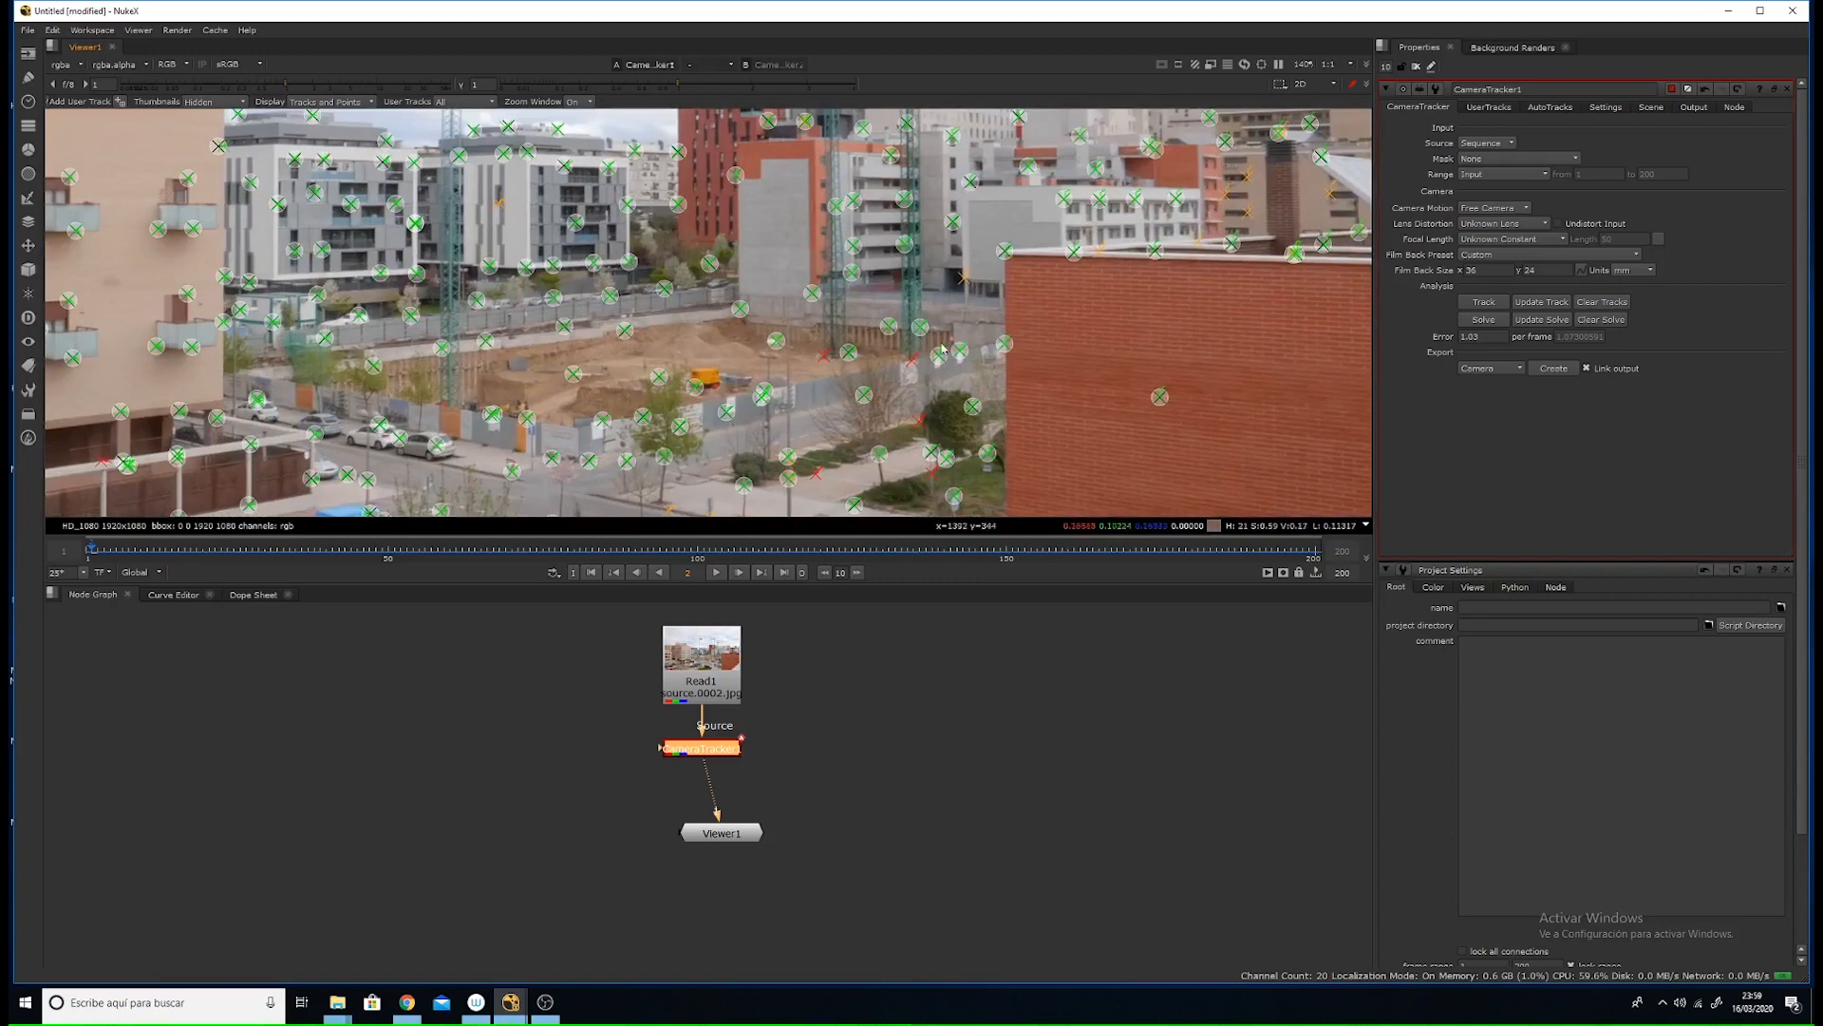
scroll(931, 344, down, 2)
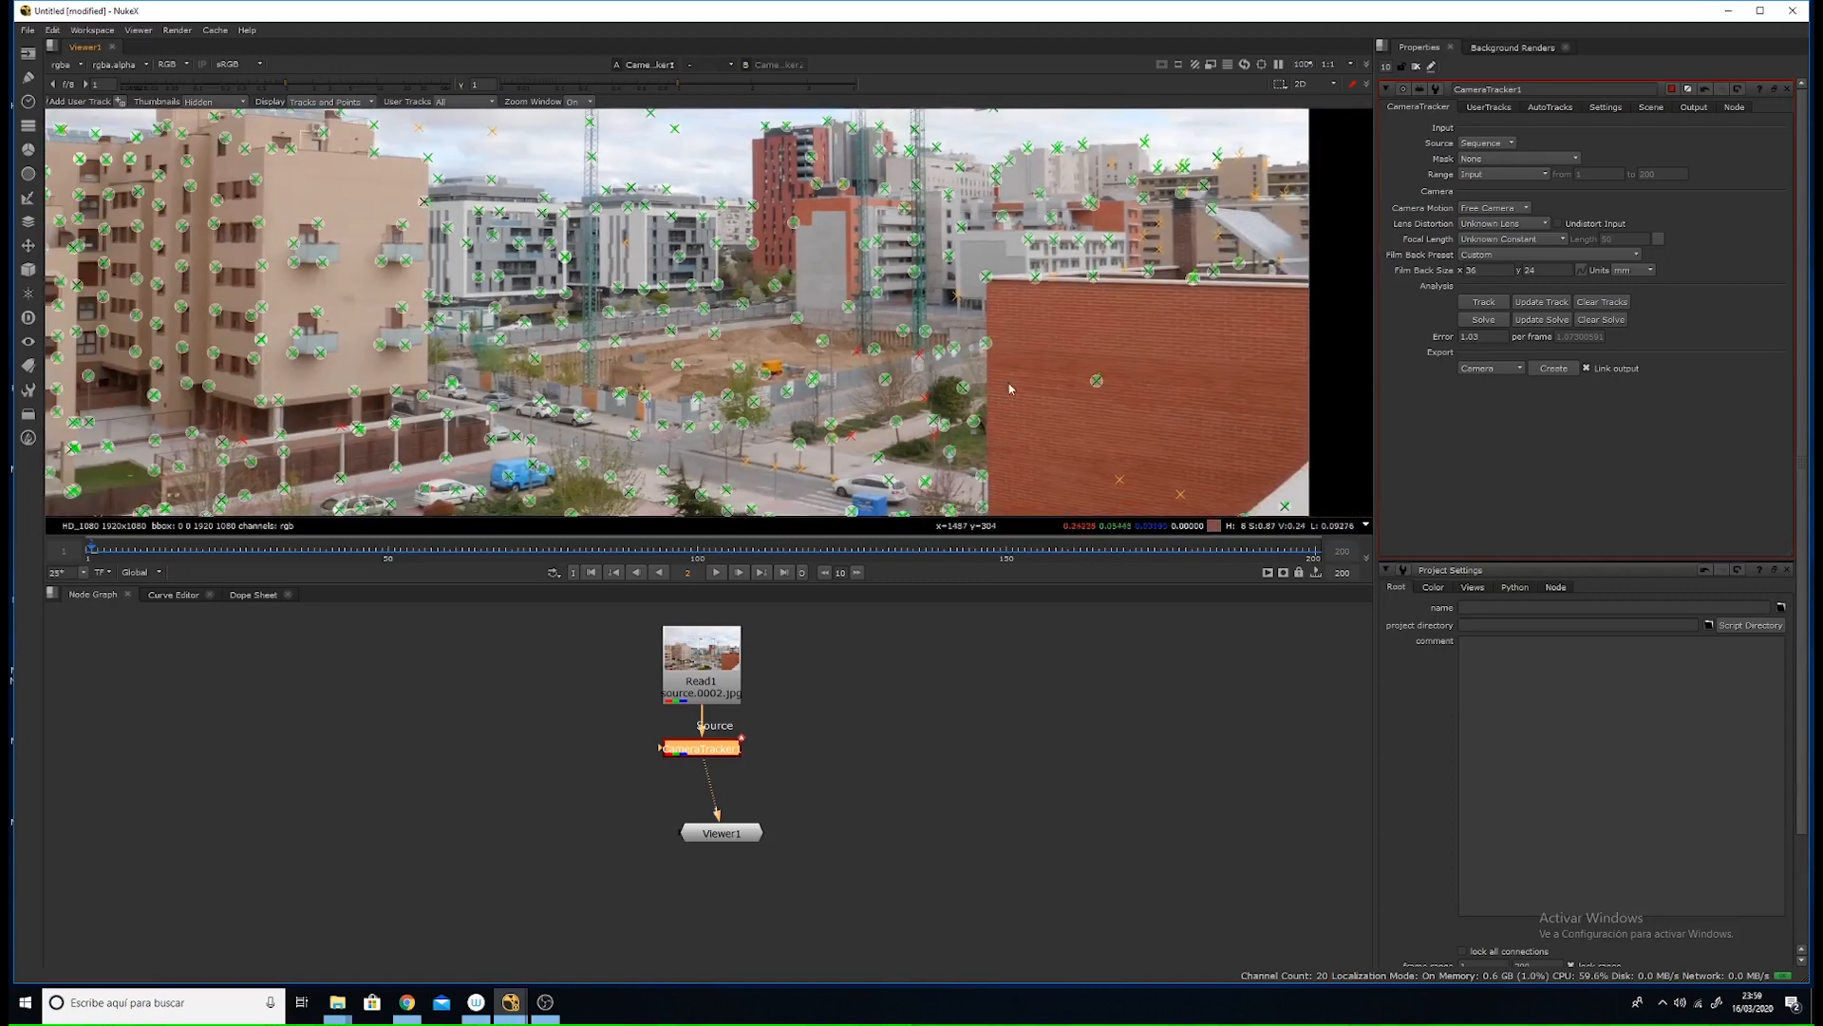
- Permanently delete the CameraTracker's unsolved and rejected automatic tracks
click(1550, 108)
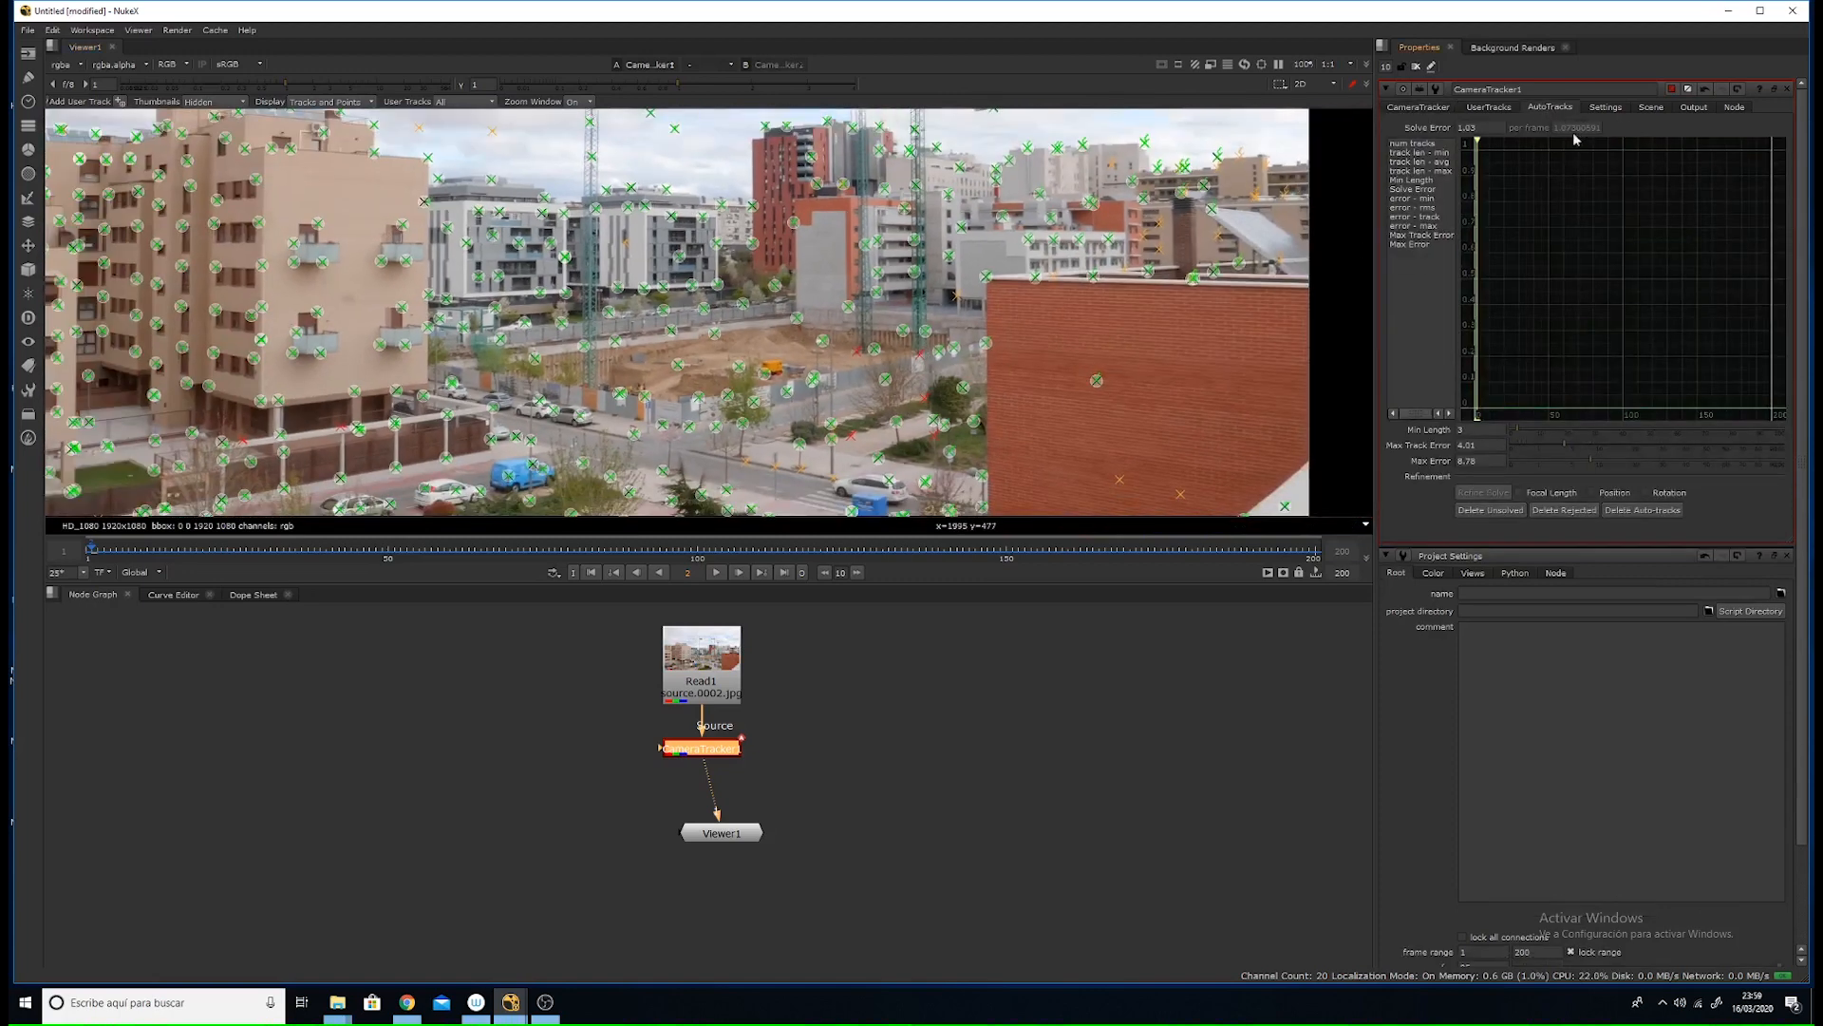
click(1491, 511)
click(878, 518)
click(1564, 510)
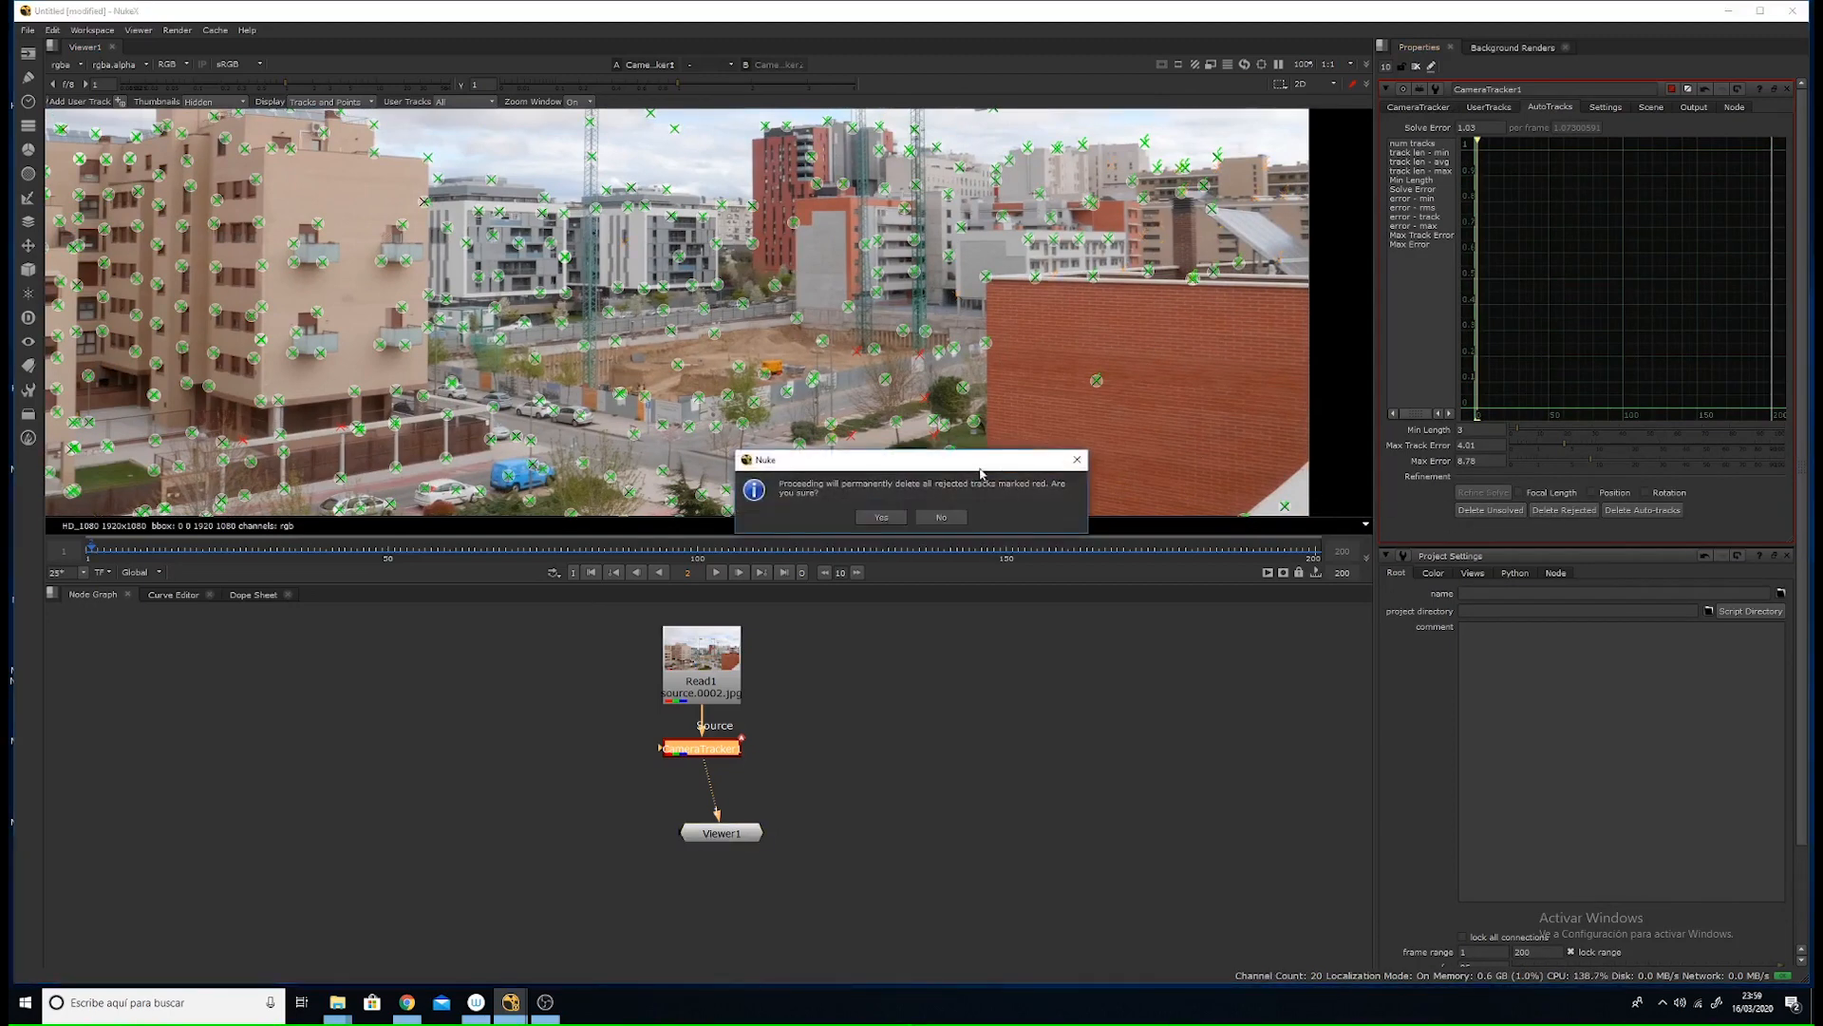
click(882, 517)
- Update the camera solve for frames 1-200 and inspect the remaining tracks over the buildings
click(1419, 107)
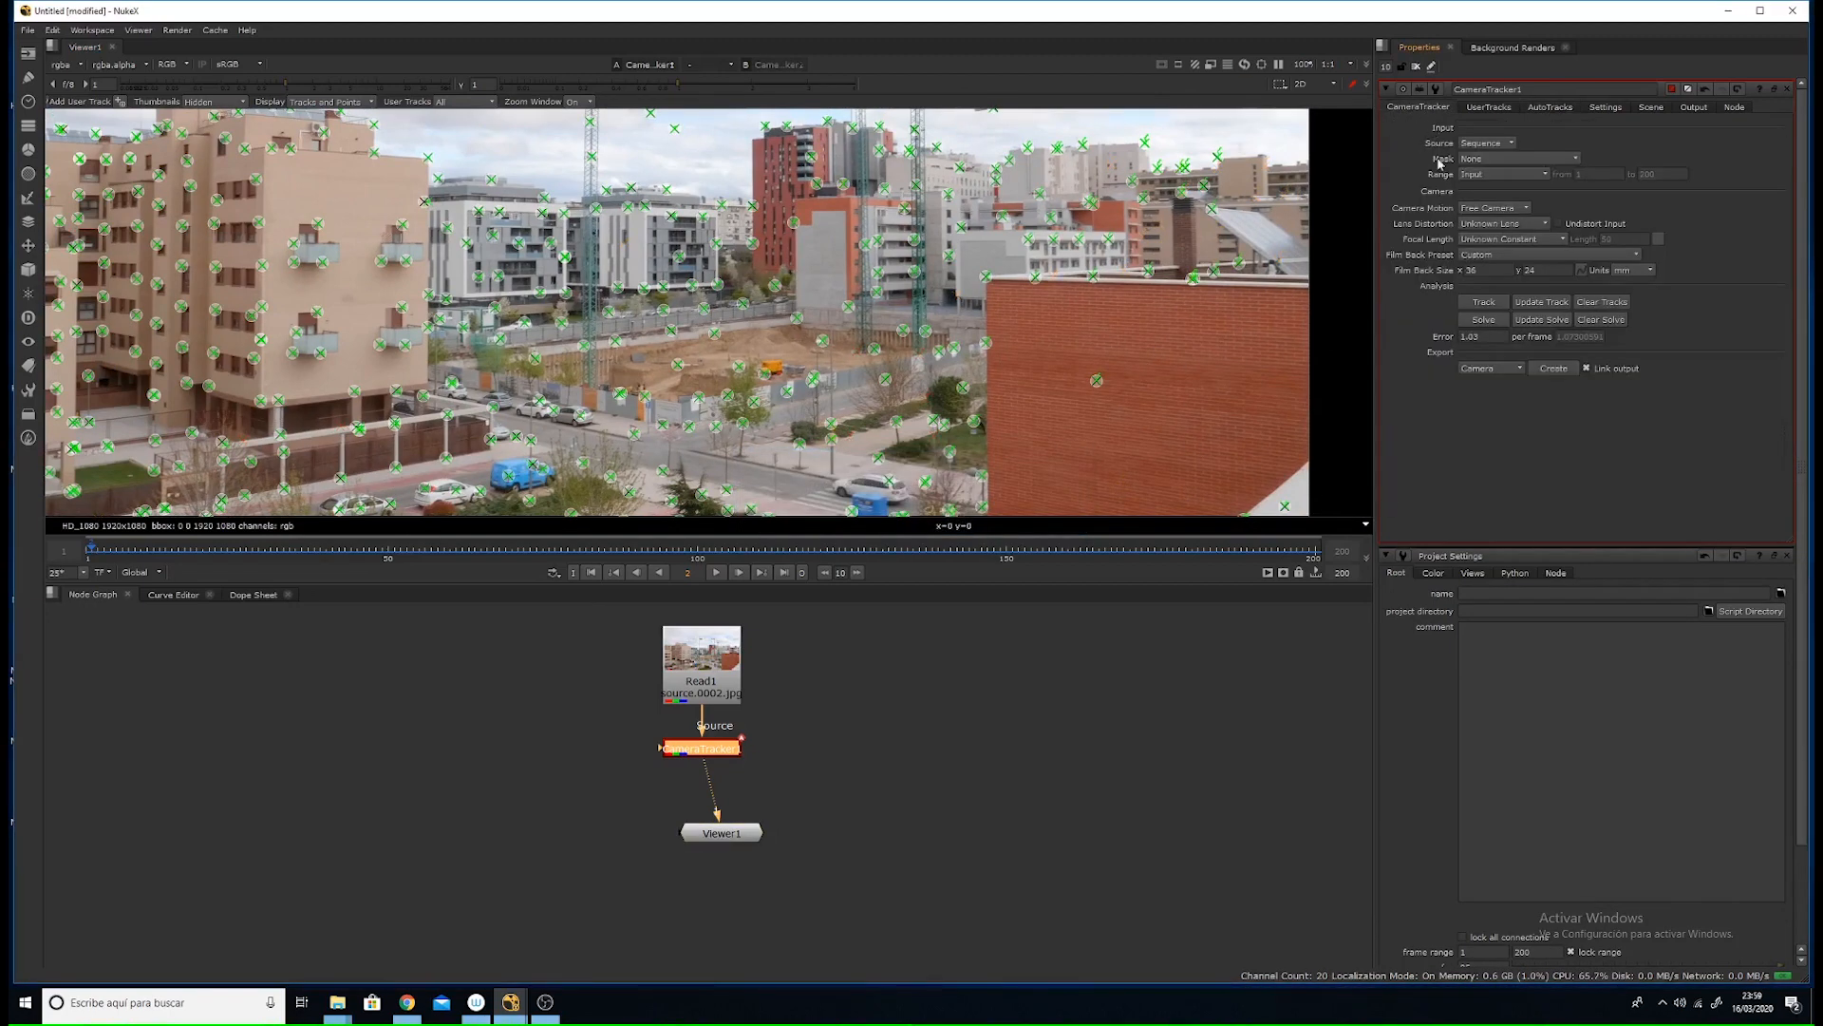
click(1542, 321)
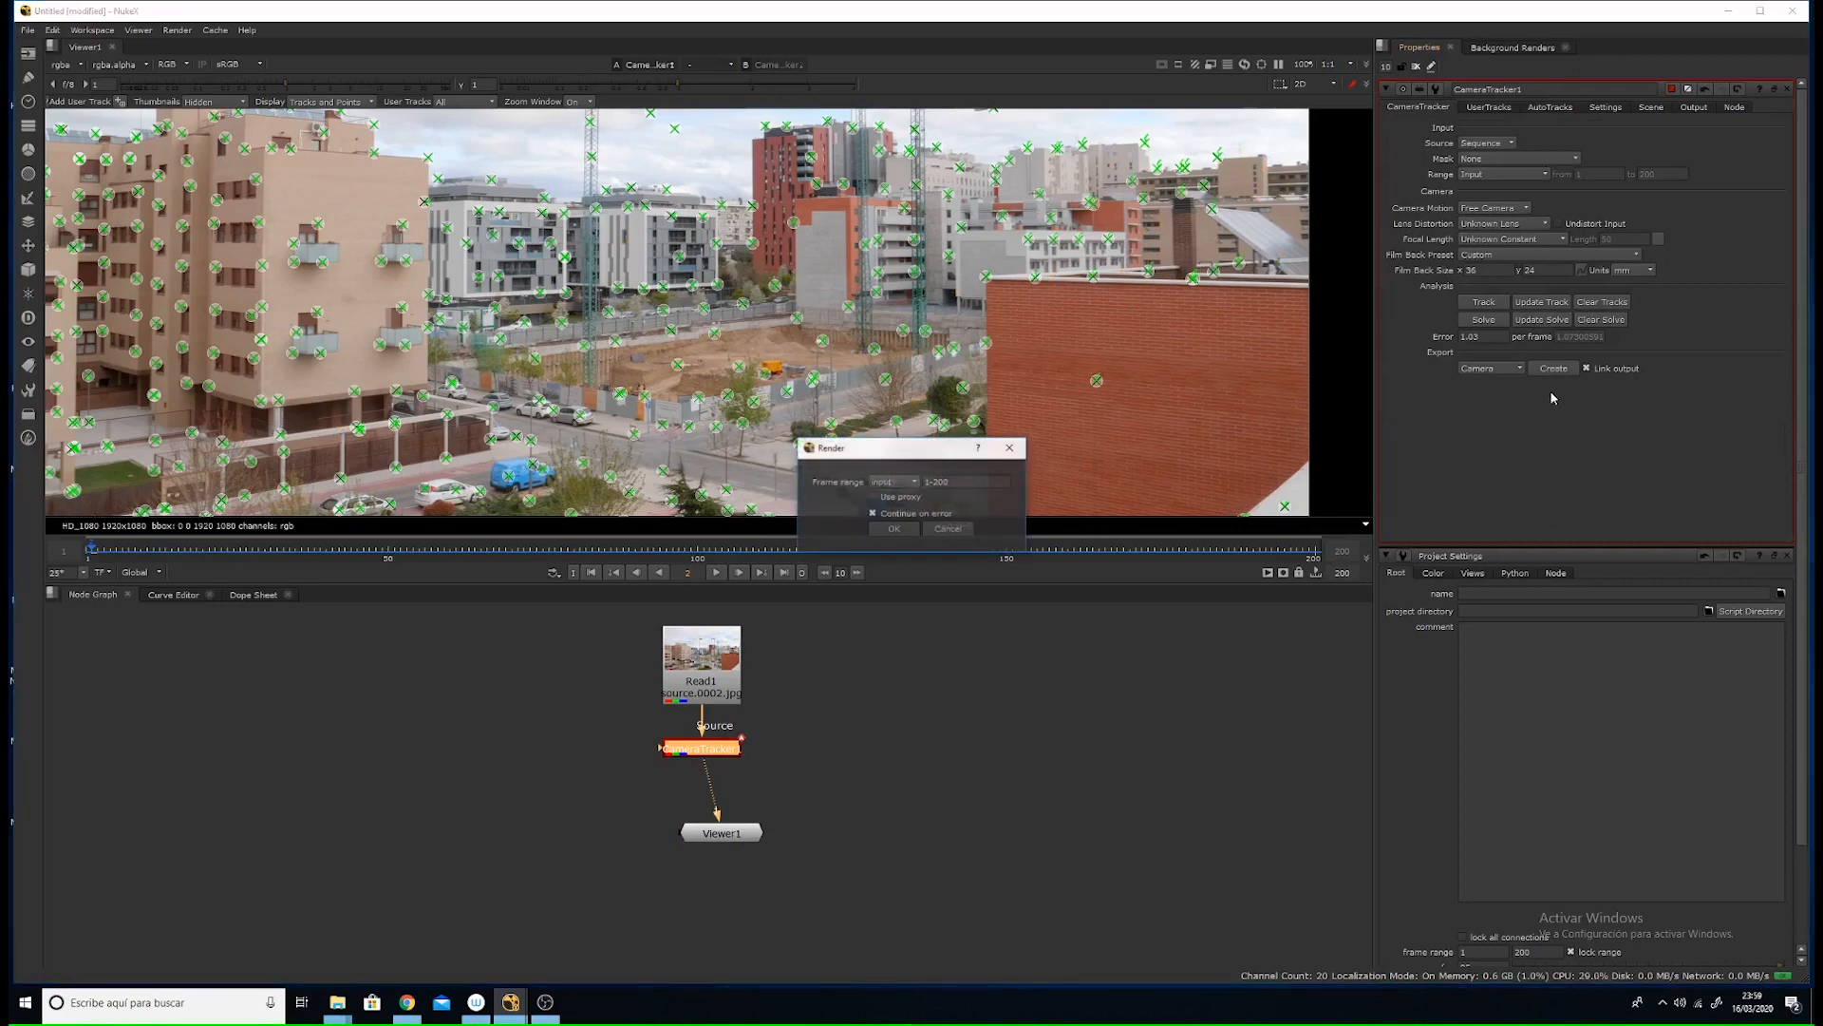
click(893, 531)
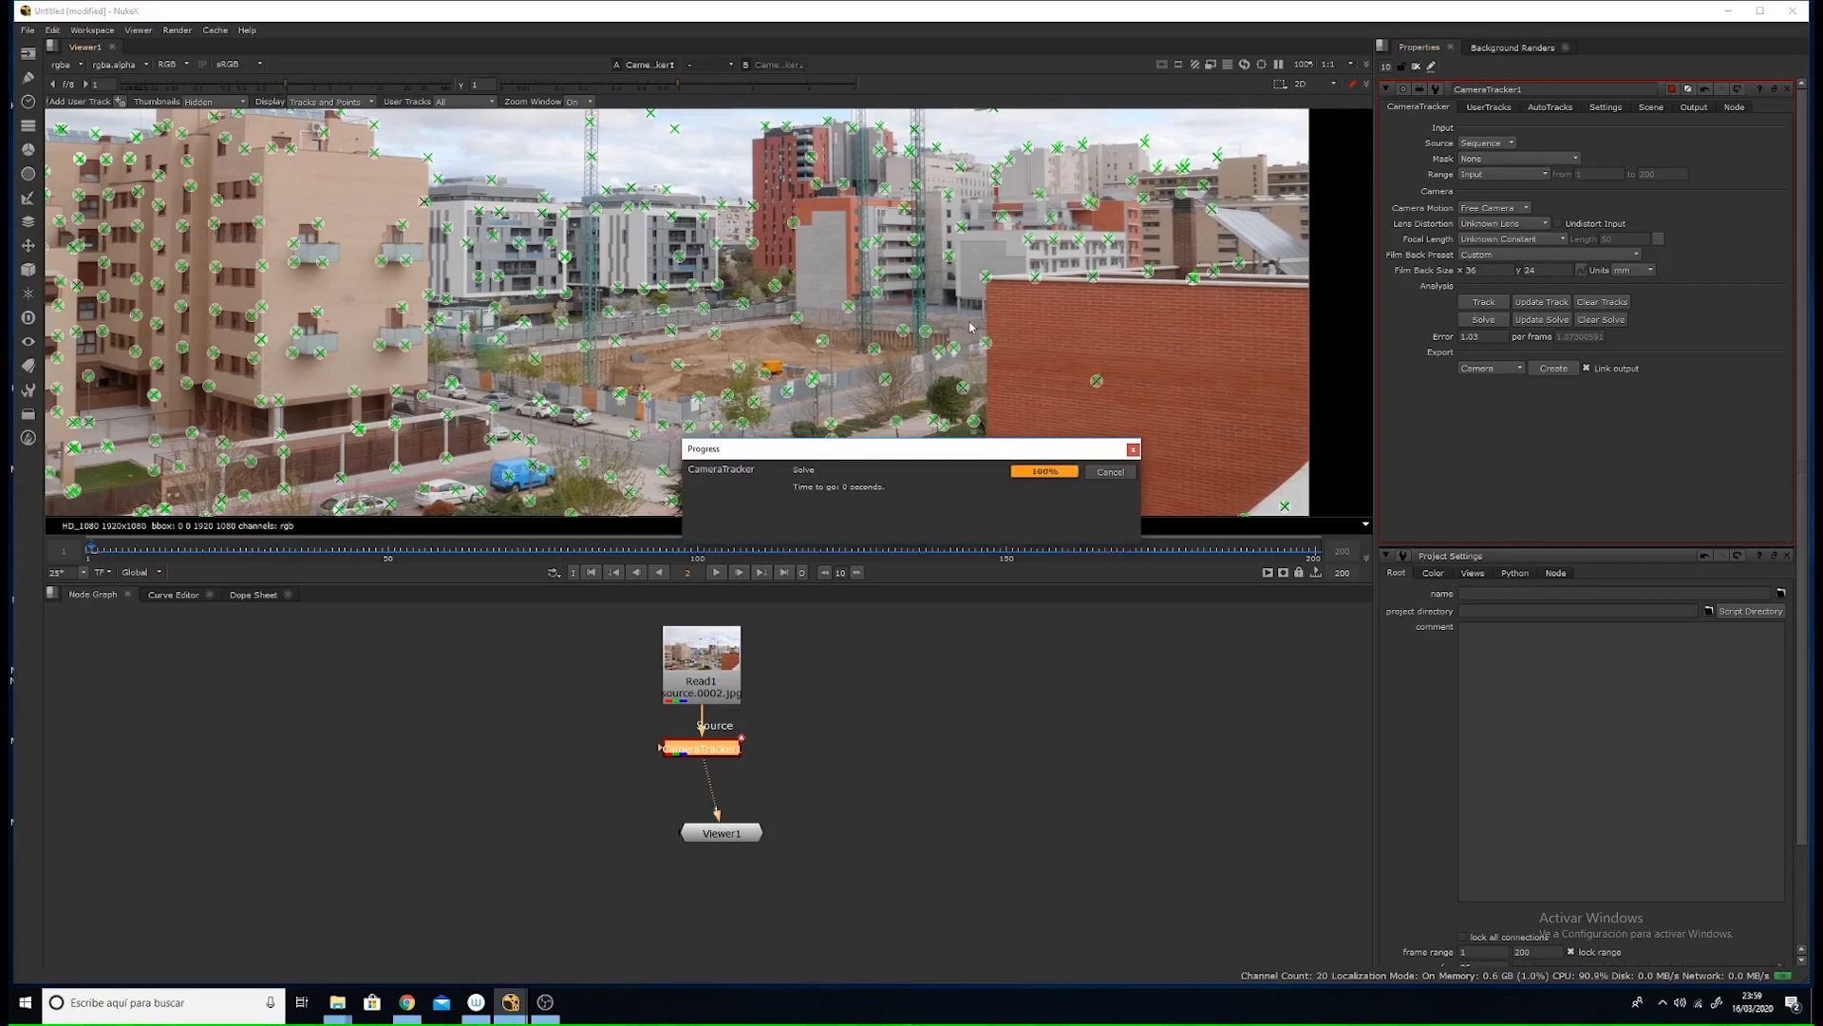
key(f)
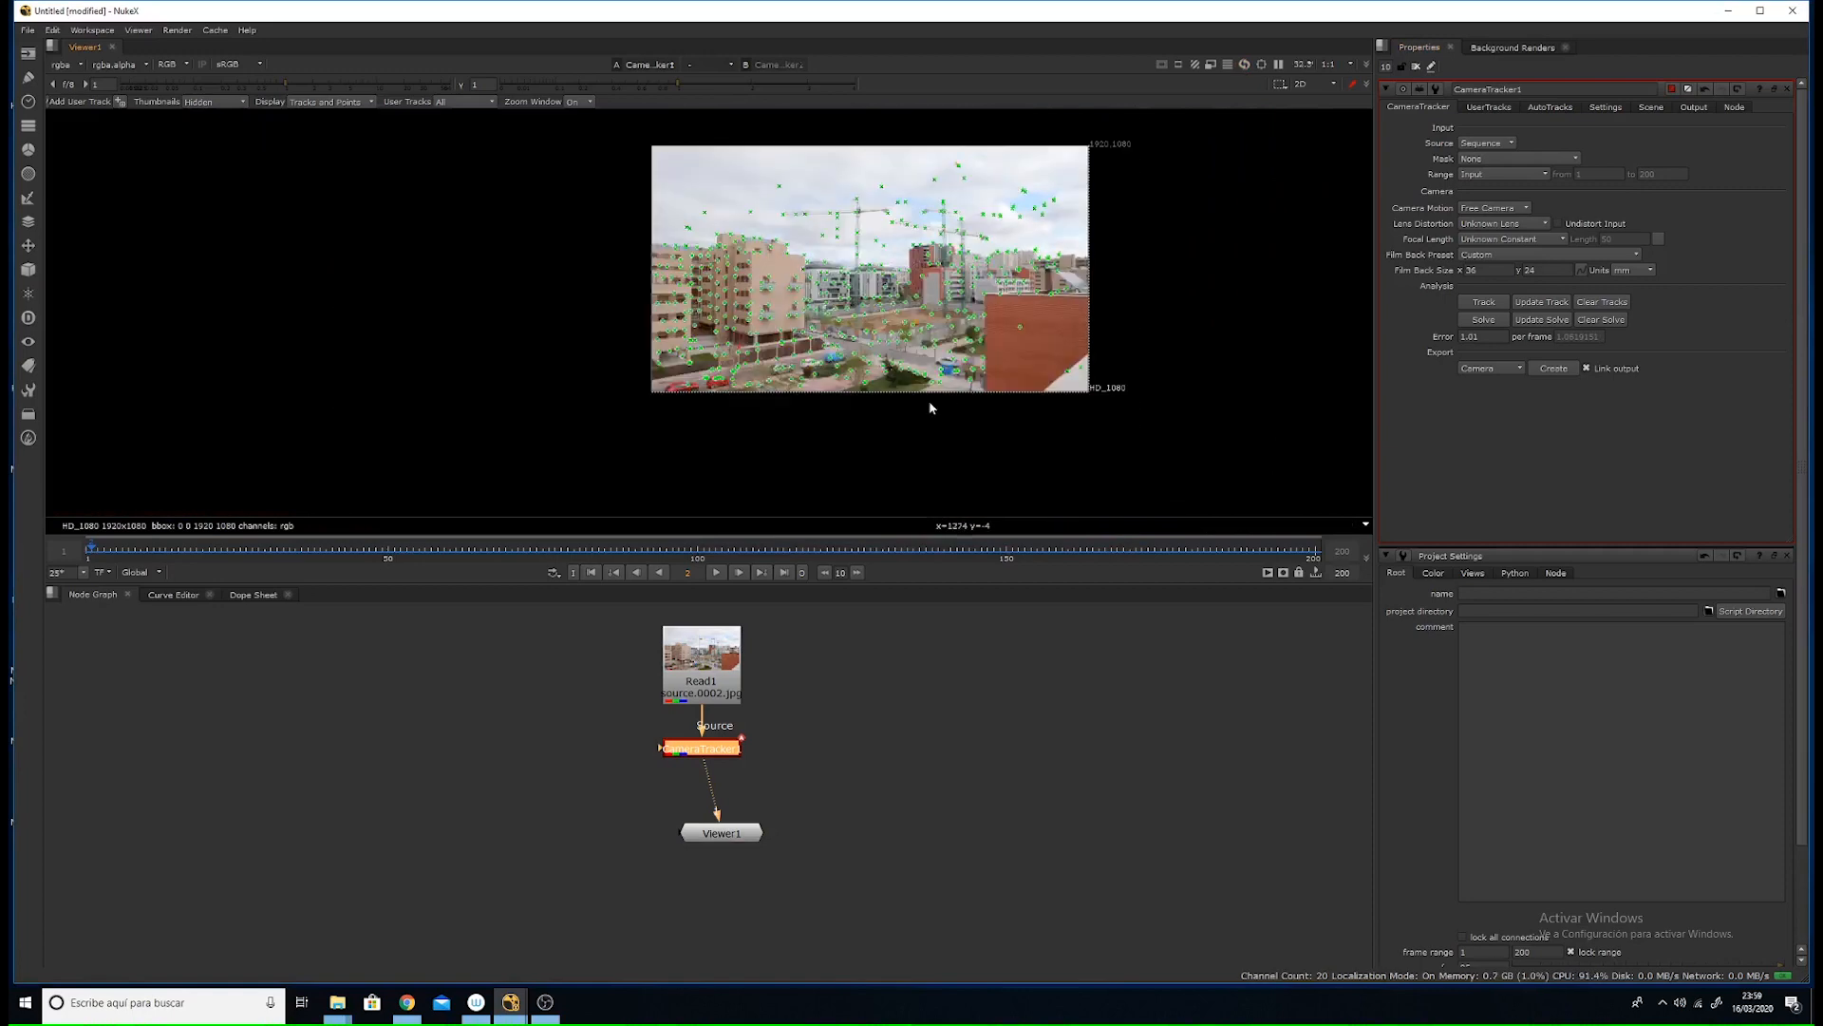
scroll(516, 504, up, 3)
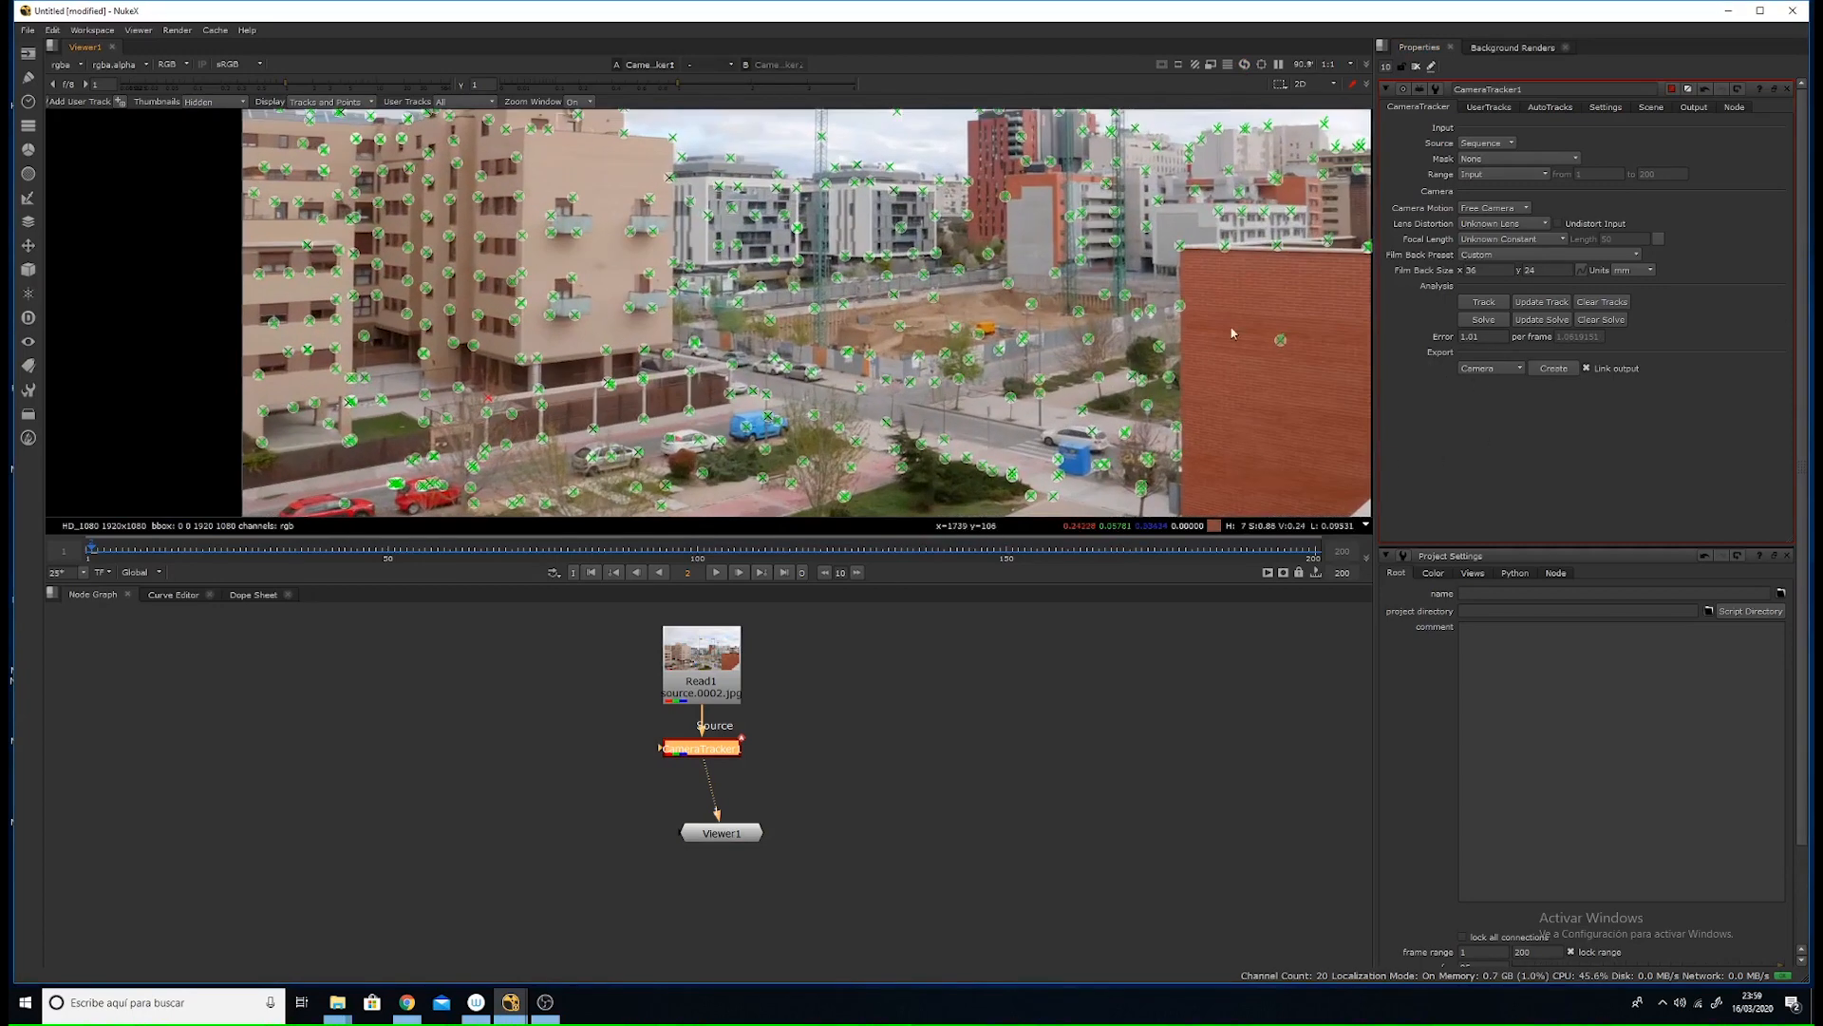
scroll(893, 282, up, 2)
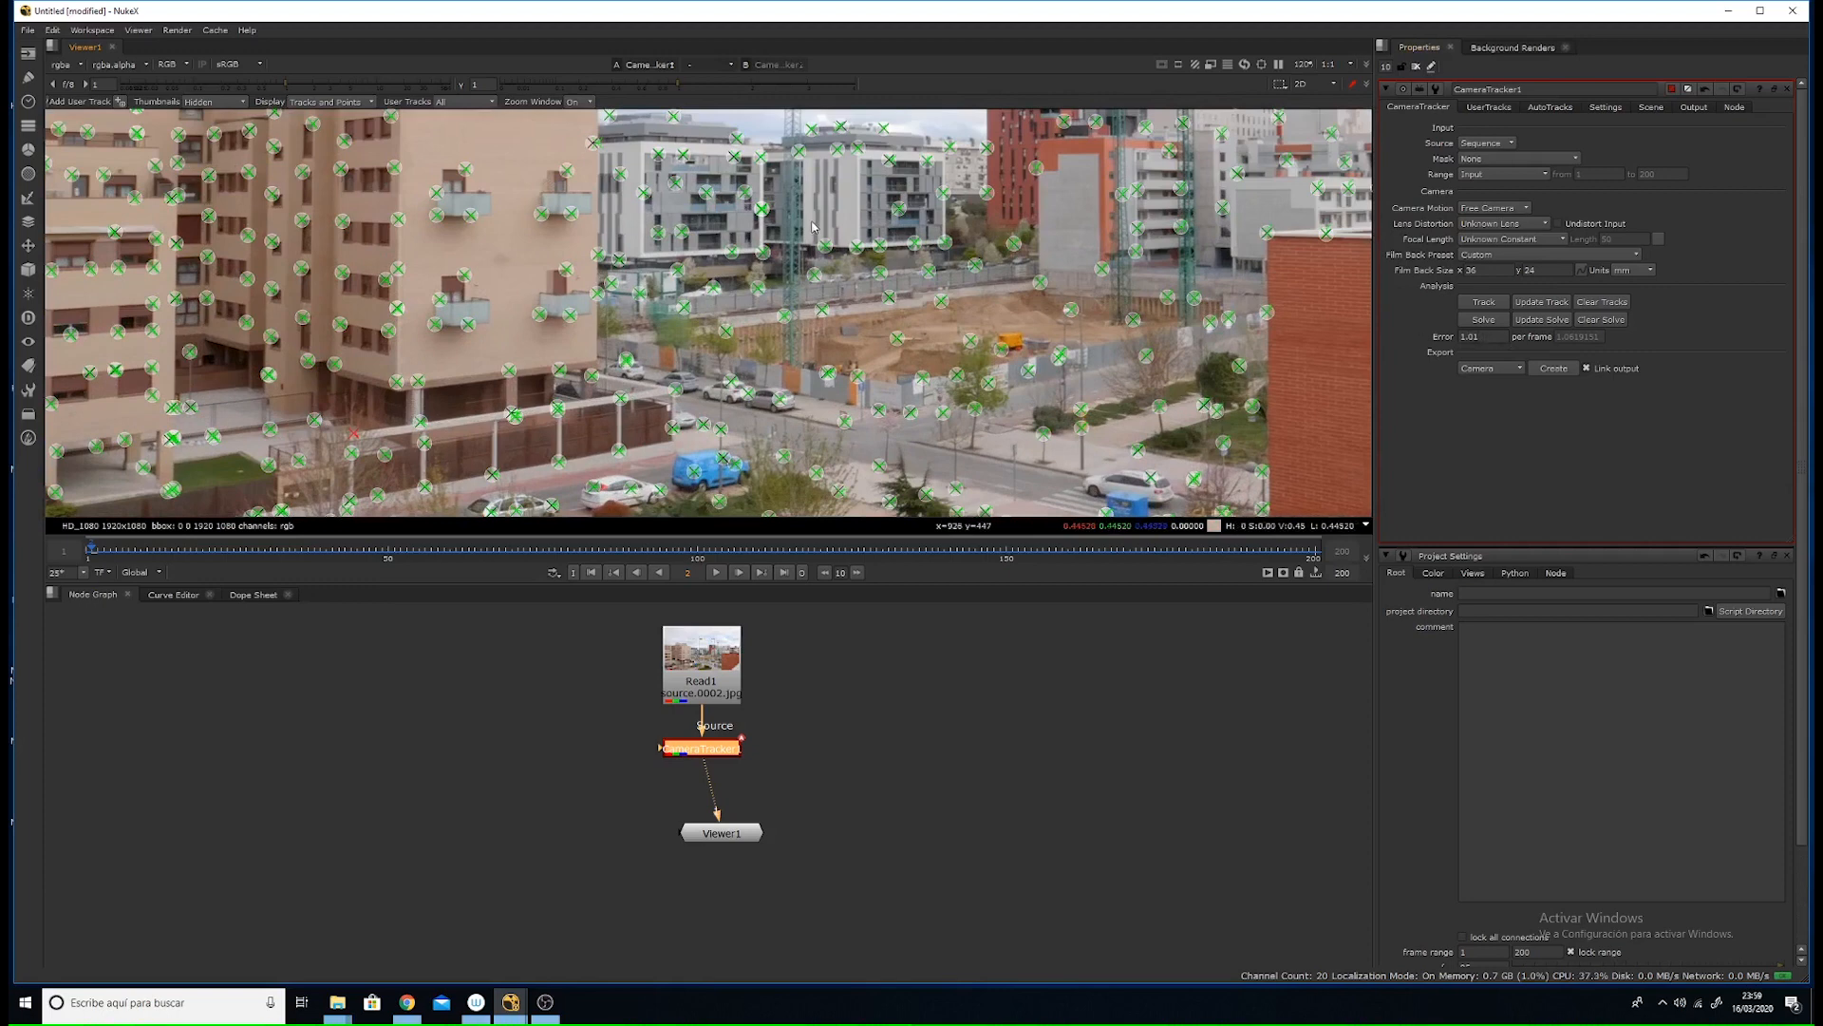
scroll(801, 198, down, 4)
middle_drag(801, 201, 804, 301)
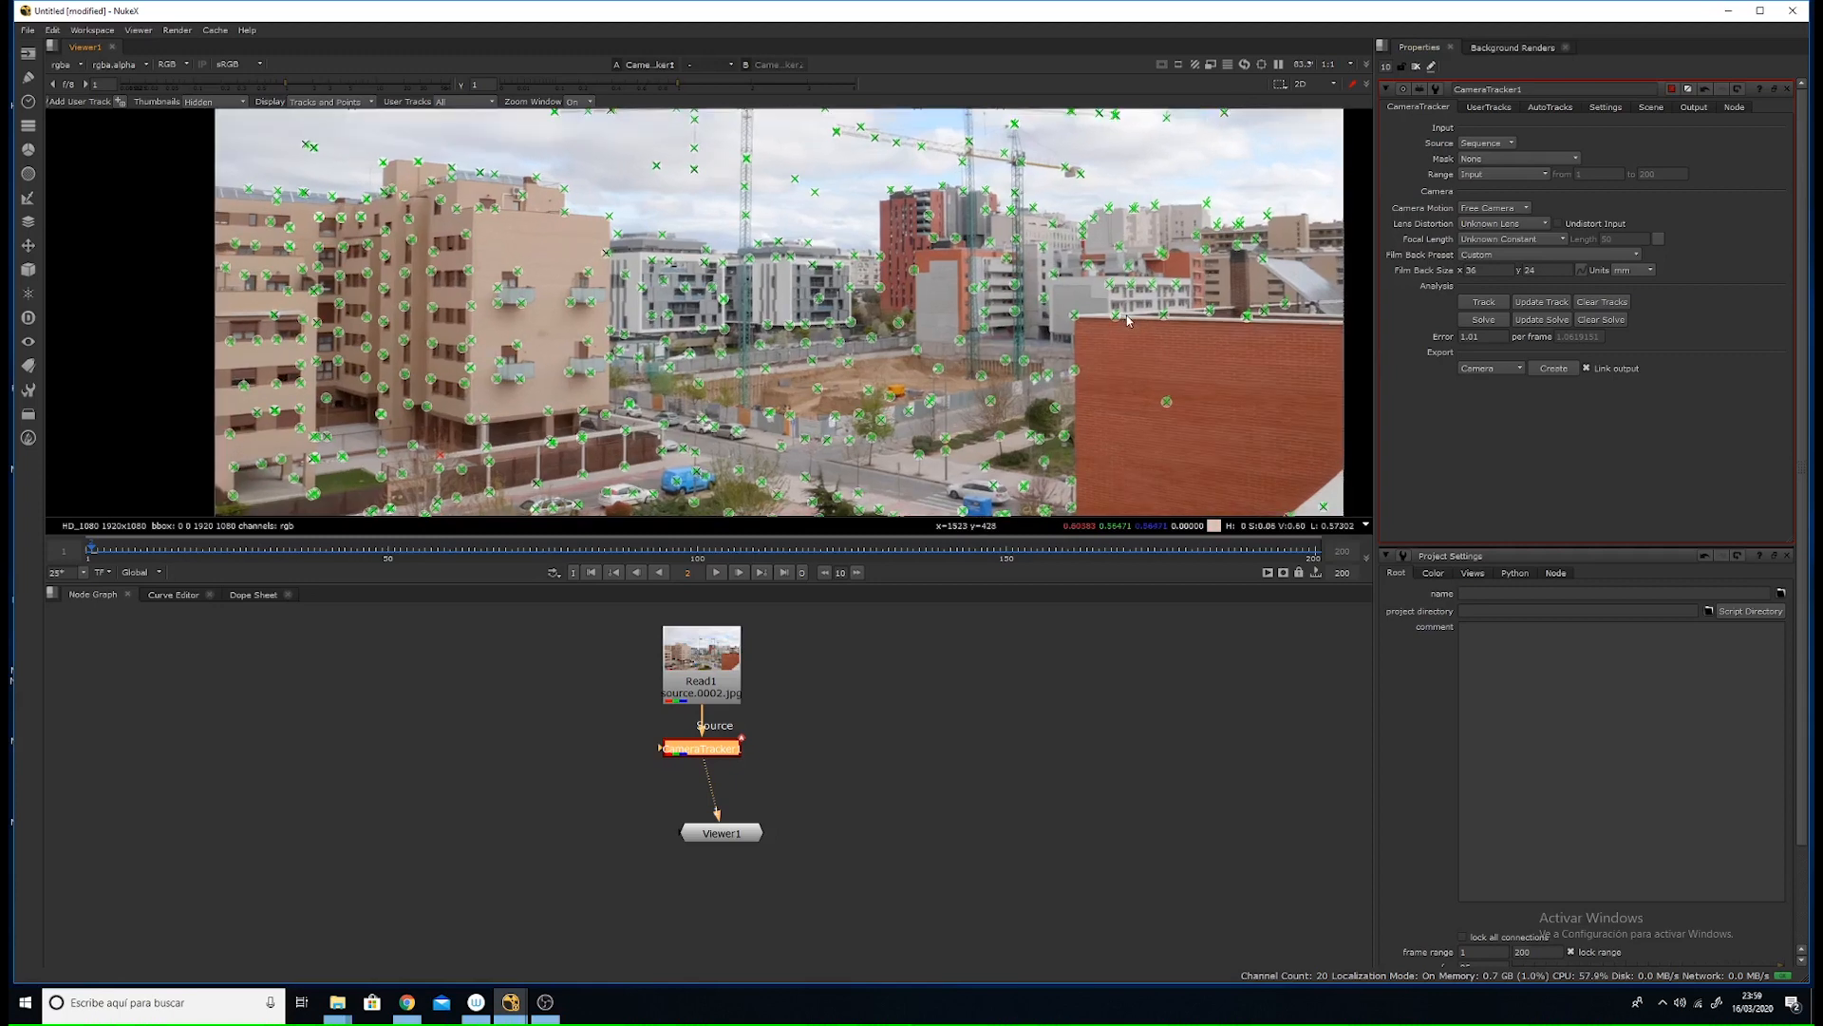
- Move the Viewer node farther below the CameraTracker node in the node graph
scroll(1112, 318, up, 1)
scroll(708, 742, up, 2)
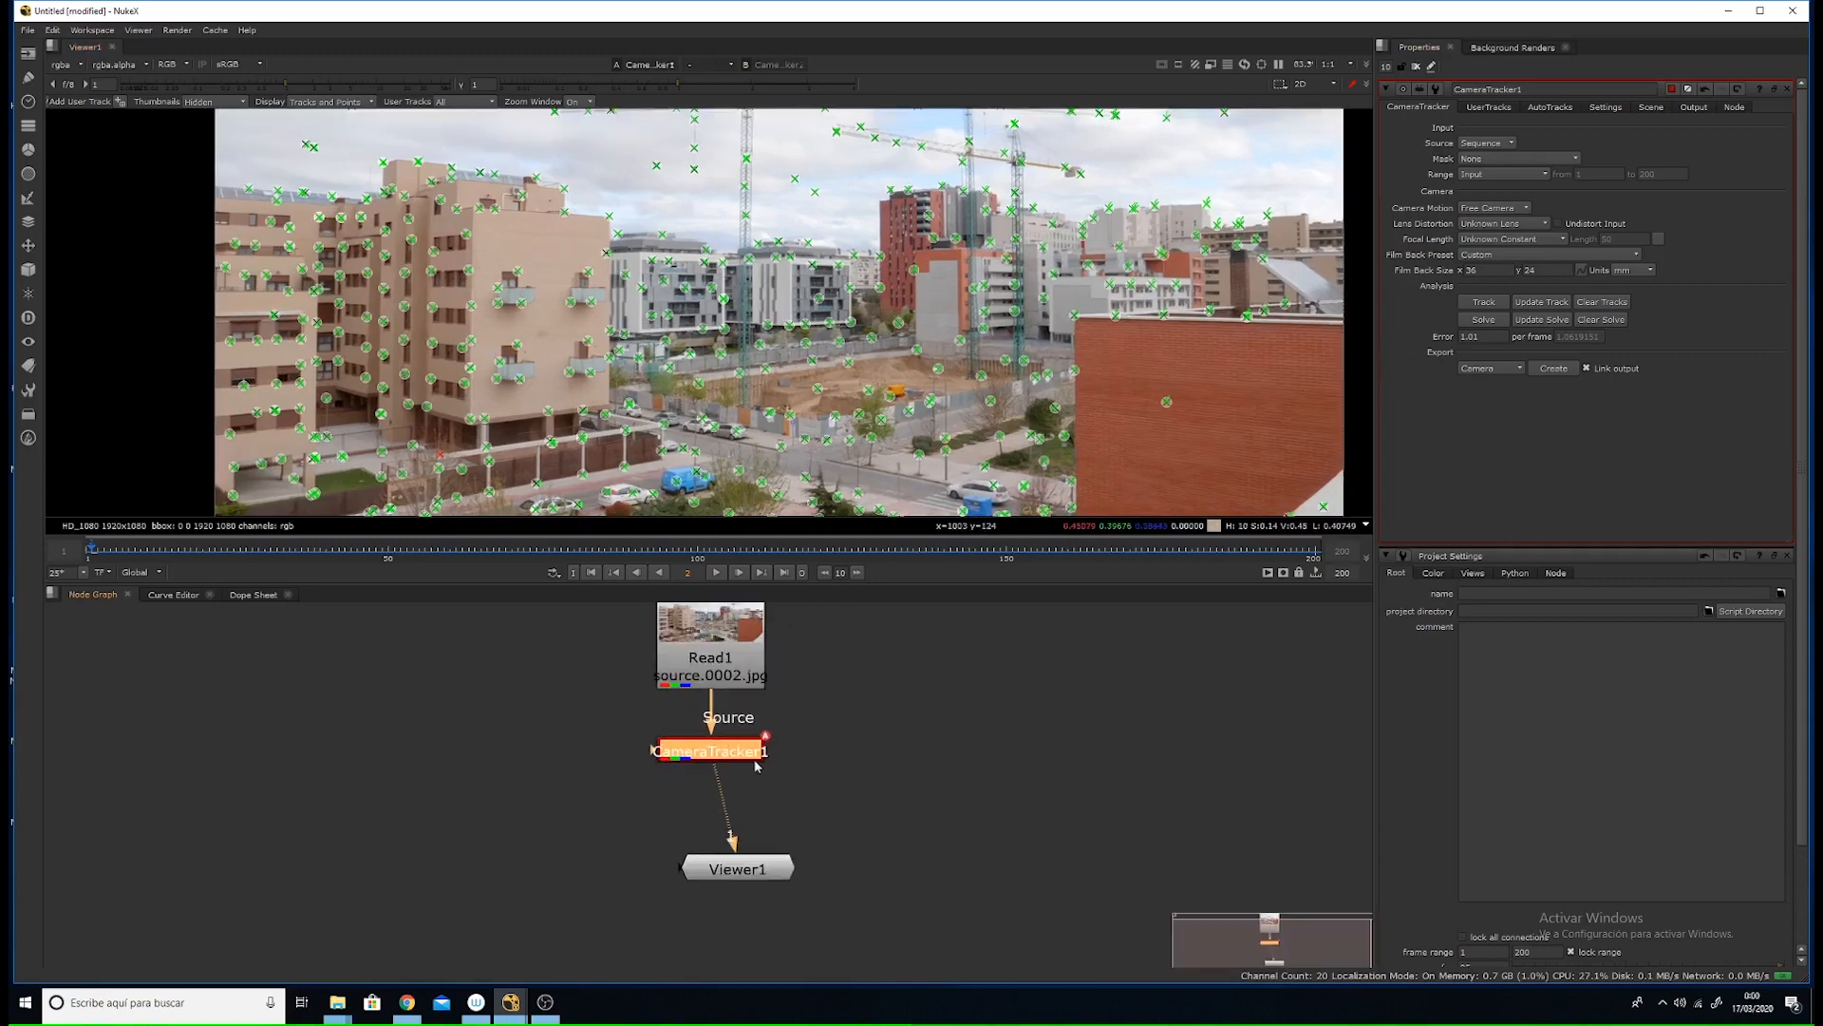
drag(739, 881, 704, 971)
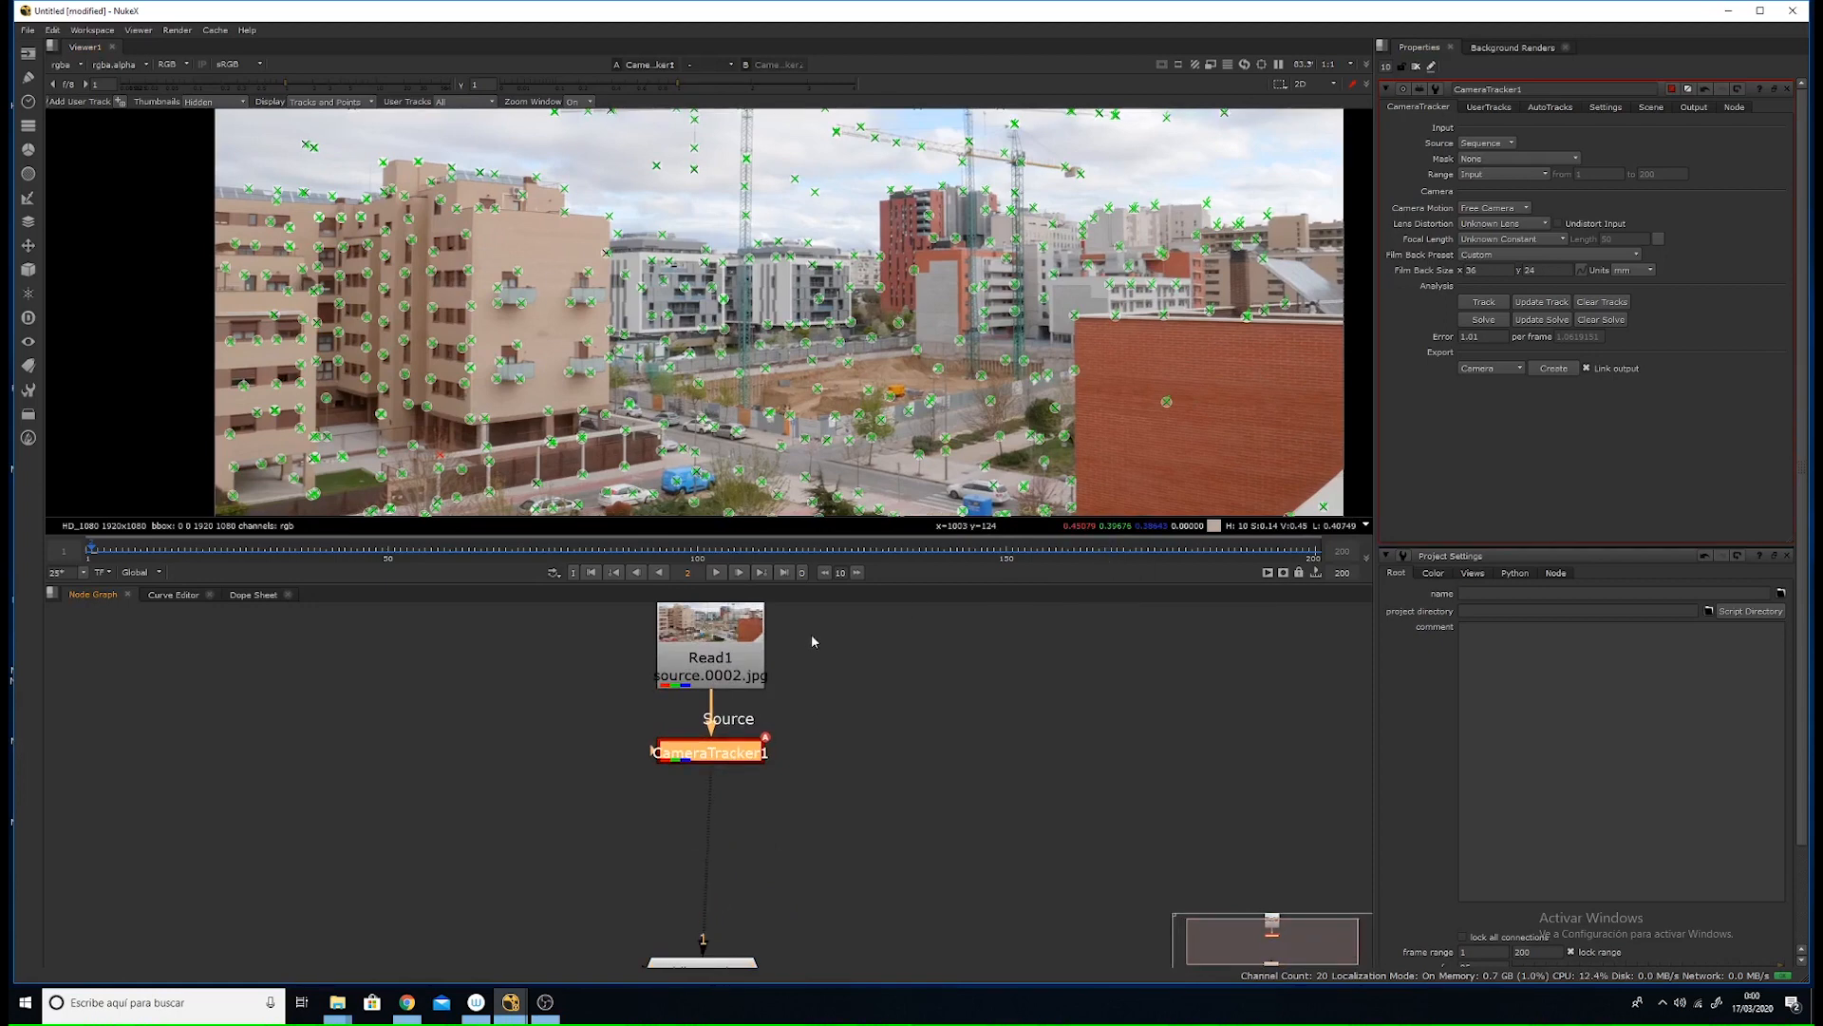
- Export an Undistortion node from the CameraTracker with Link output disabled
click(1494, 374)
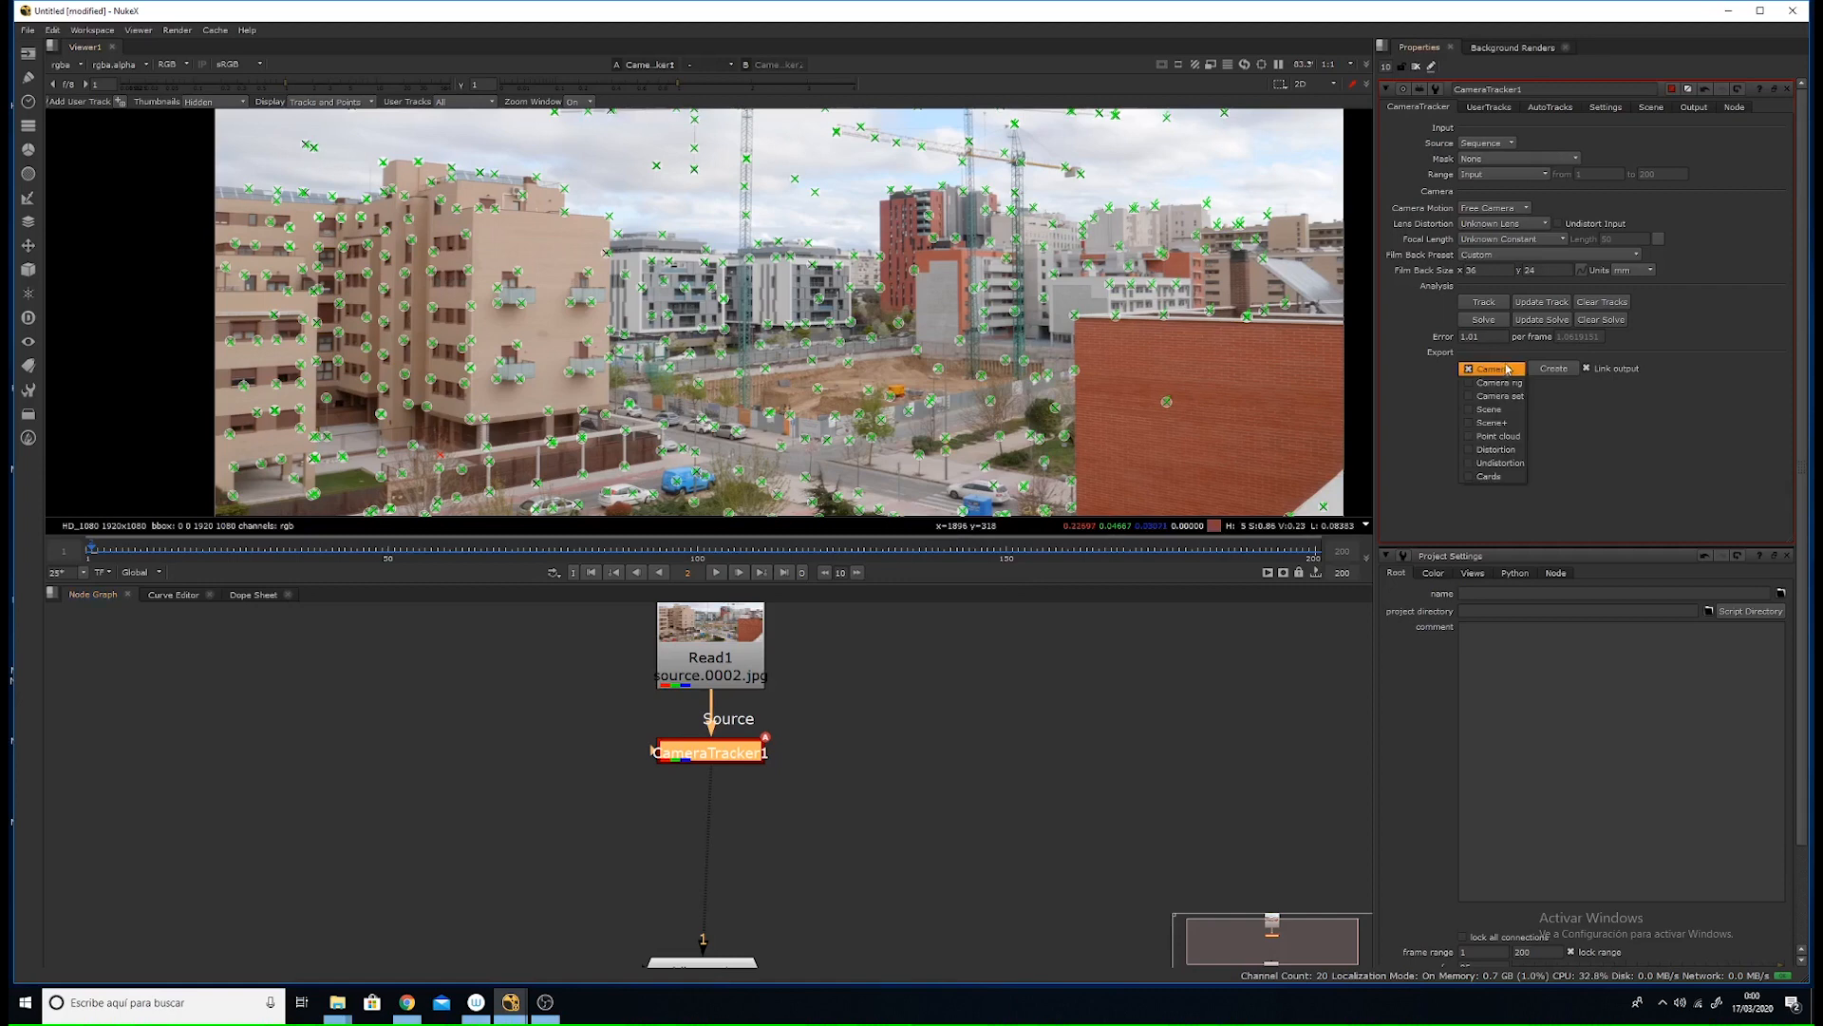
click(1503, 462)
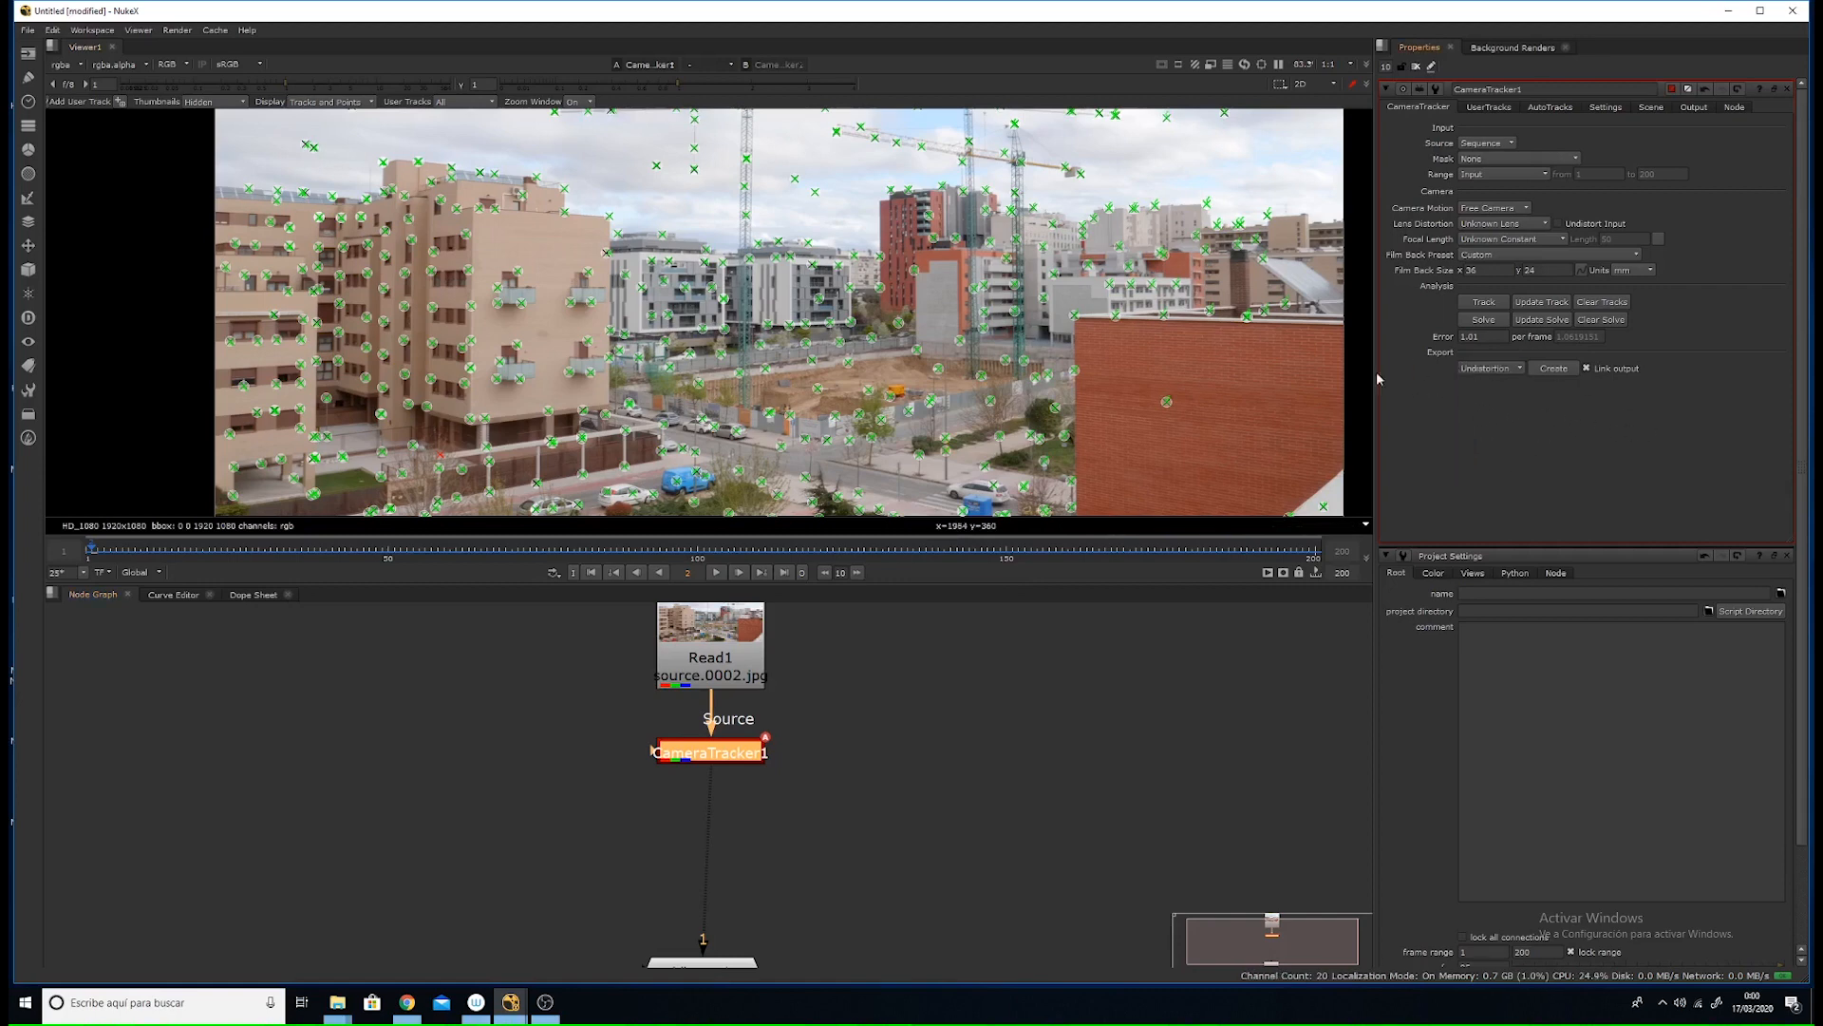
scroll(928, 332, down, 3)
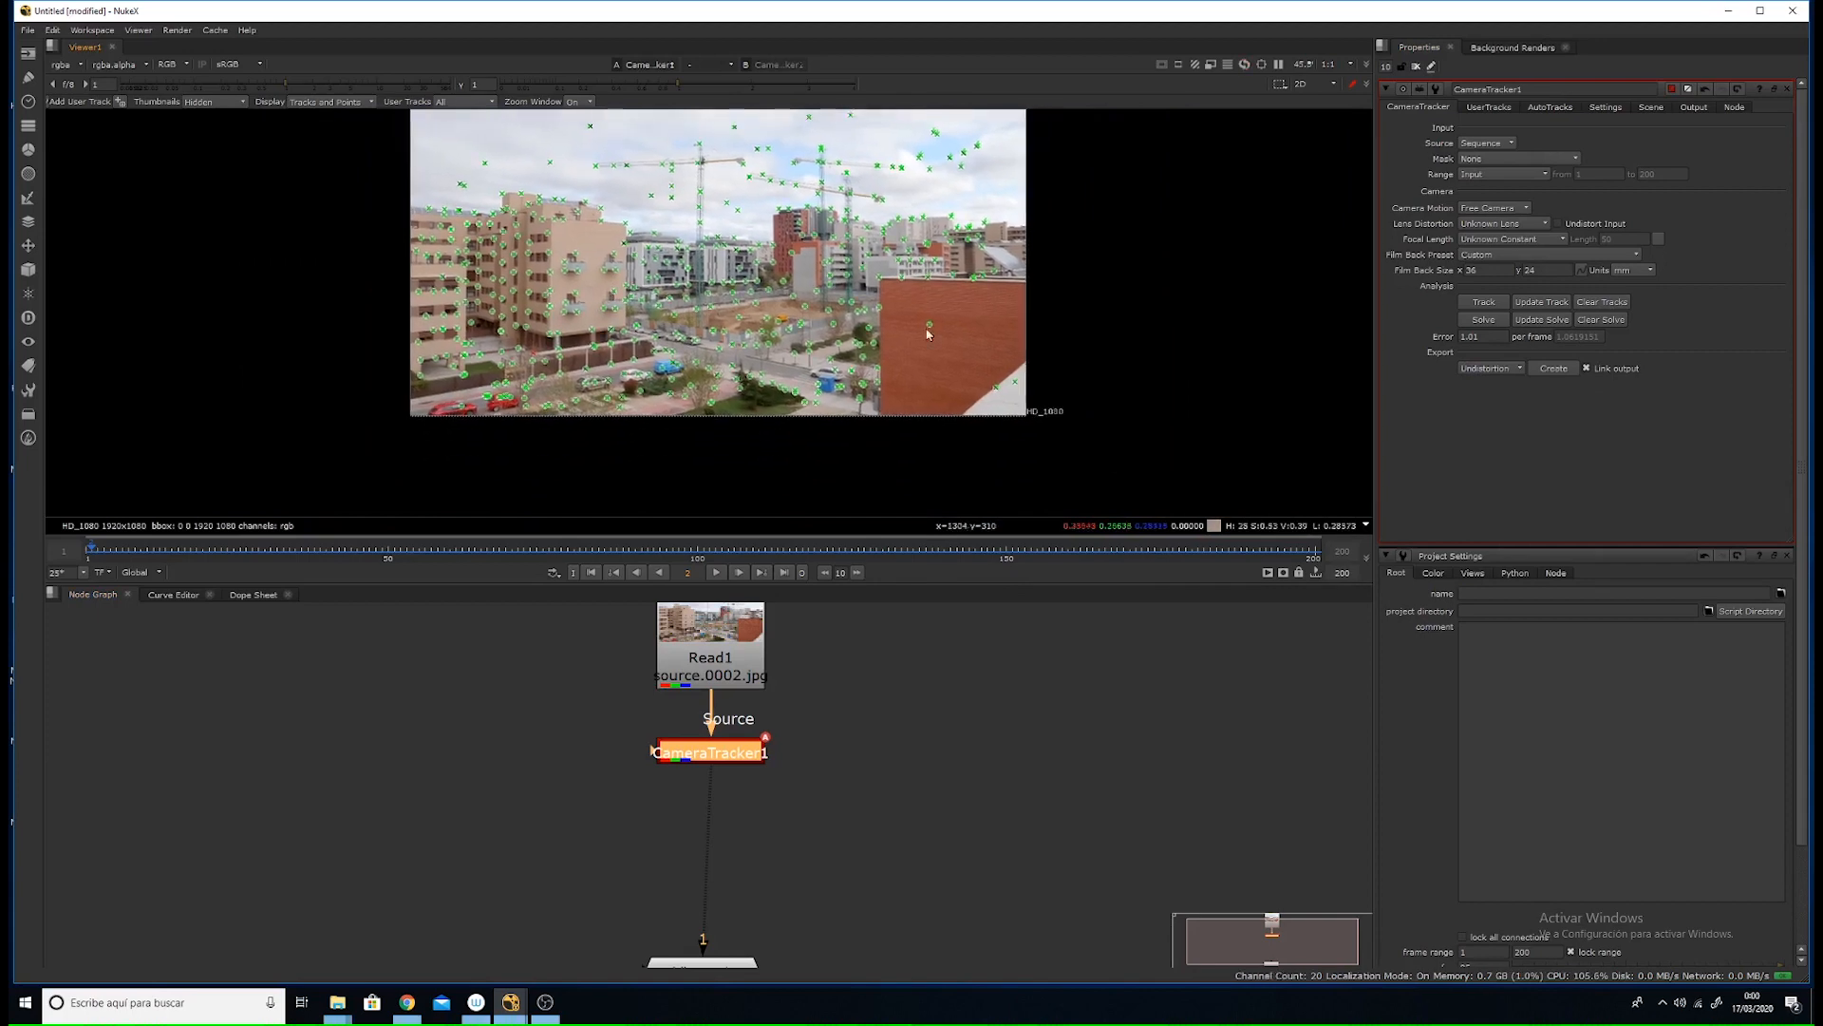
click(1615, 369)
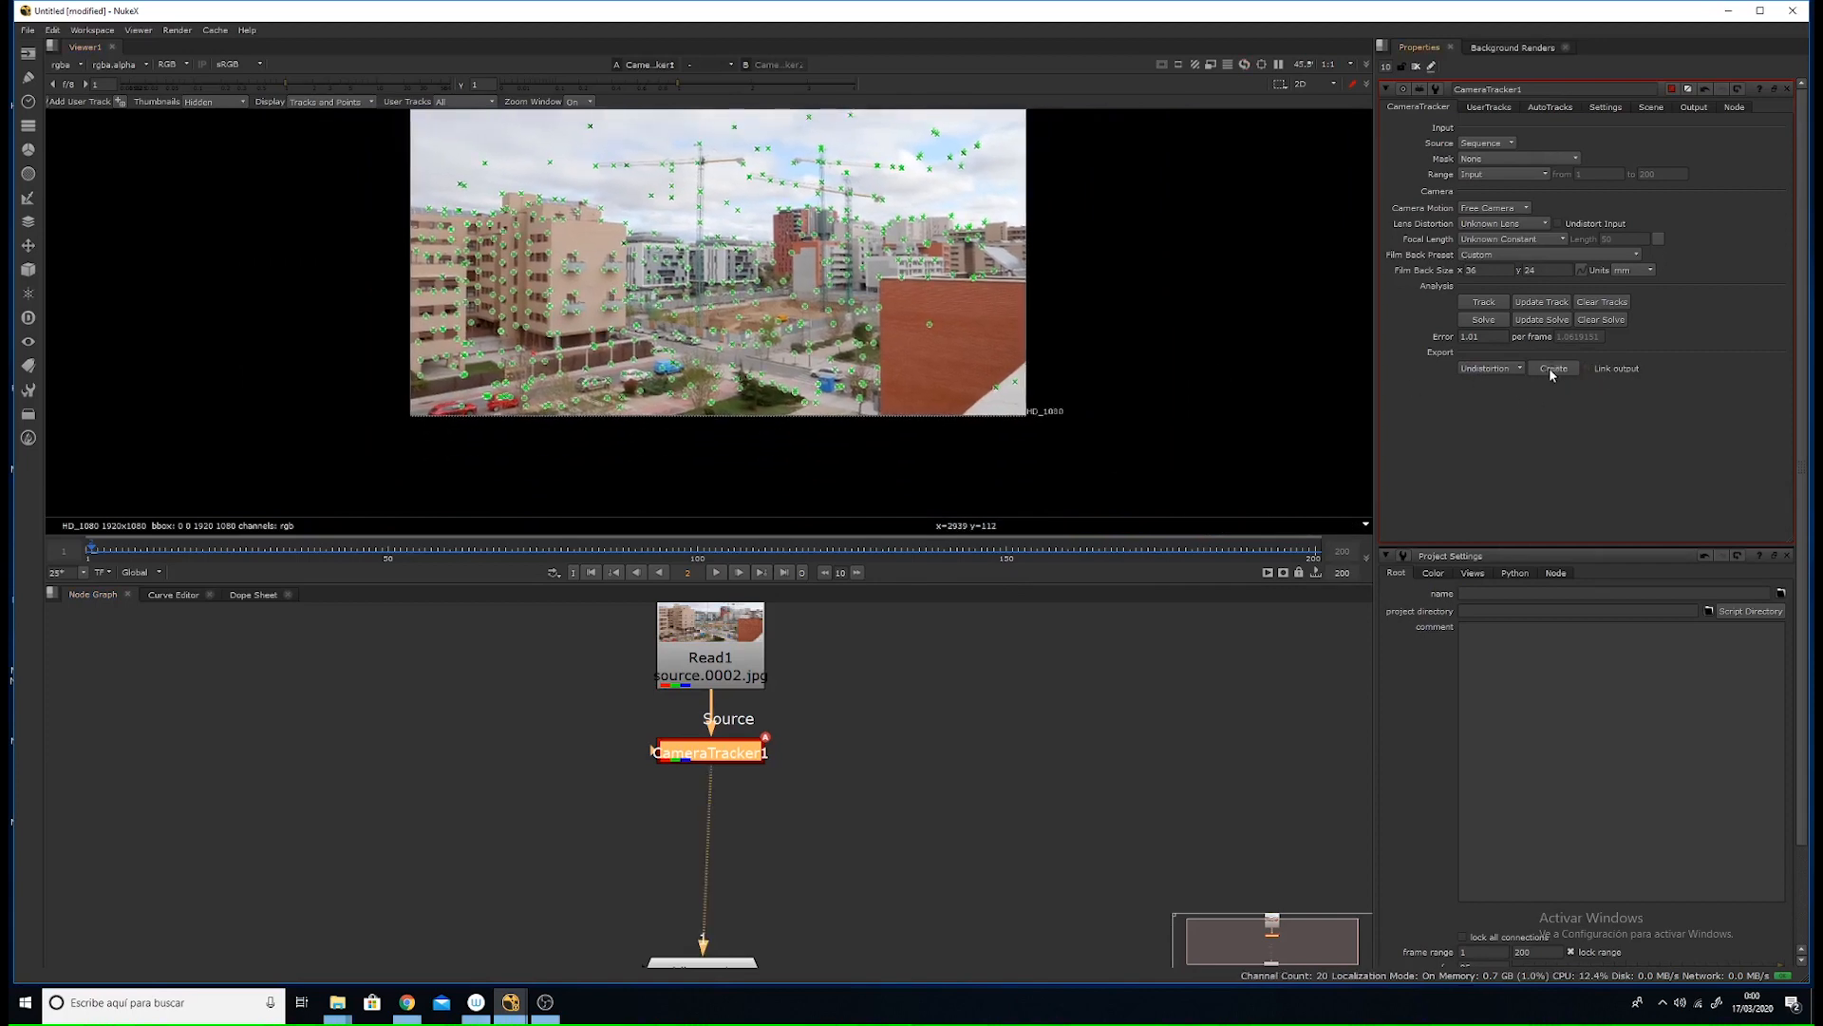
click(1553, 369)
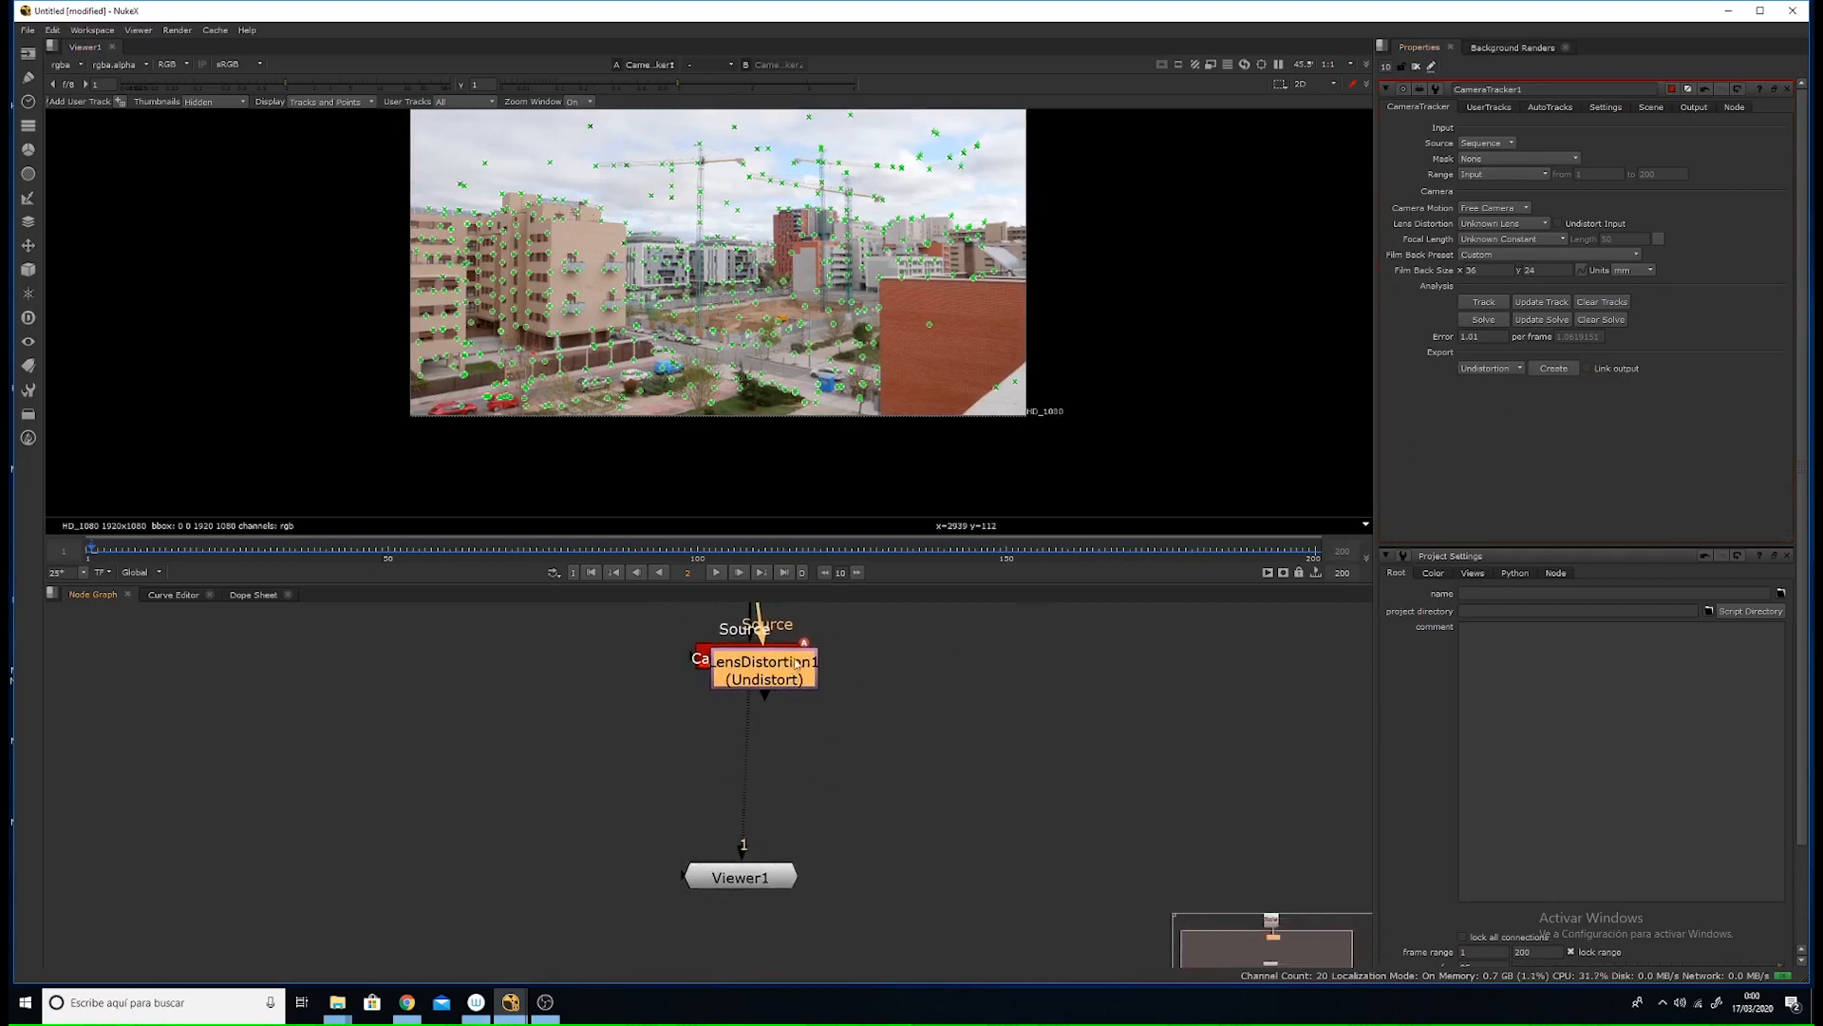
- Place the exported LensDistortion node beside the CameraTracker node and deselect it
drag(796, 664, 898, 662)
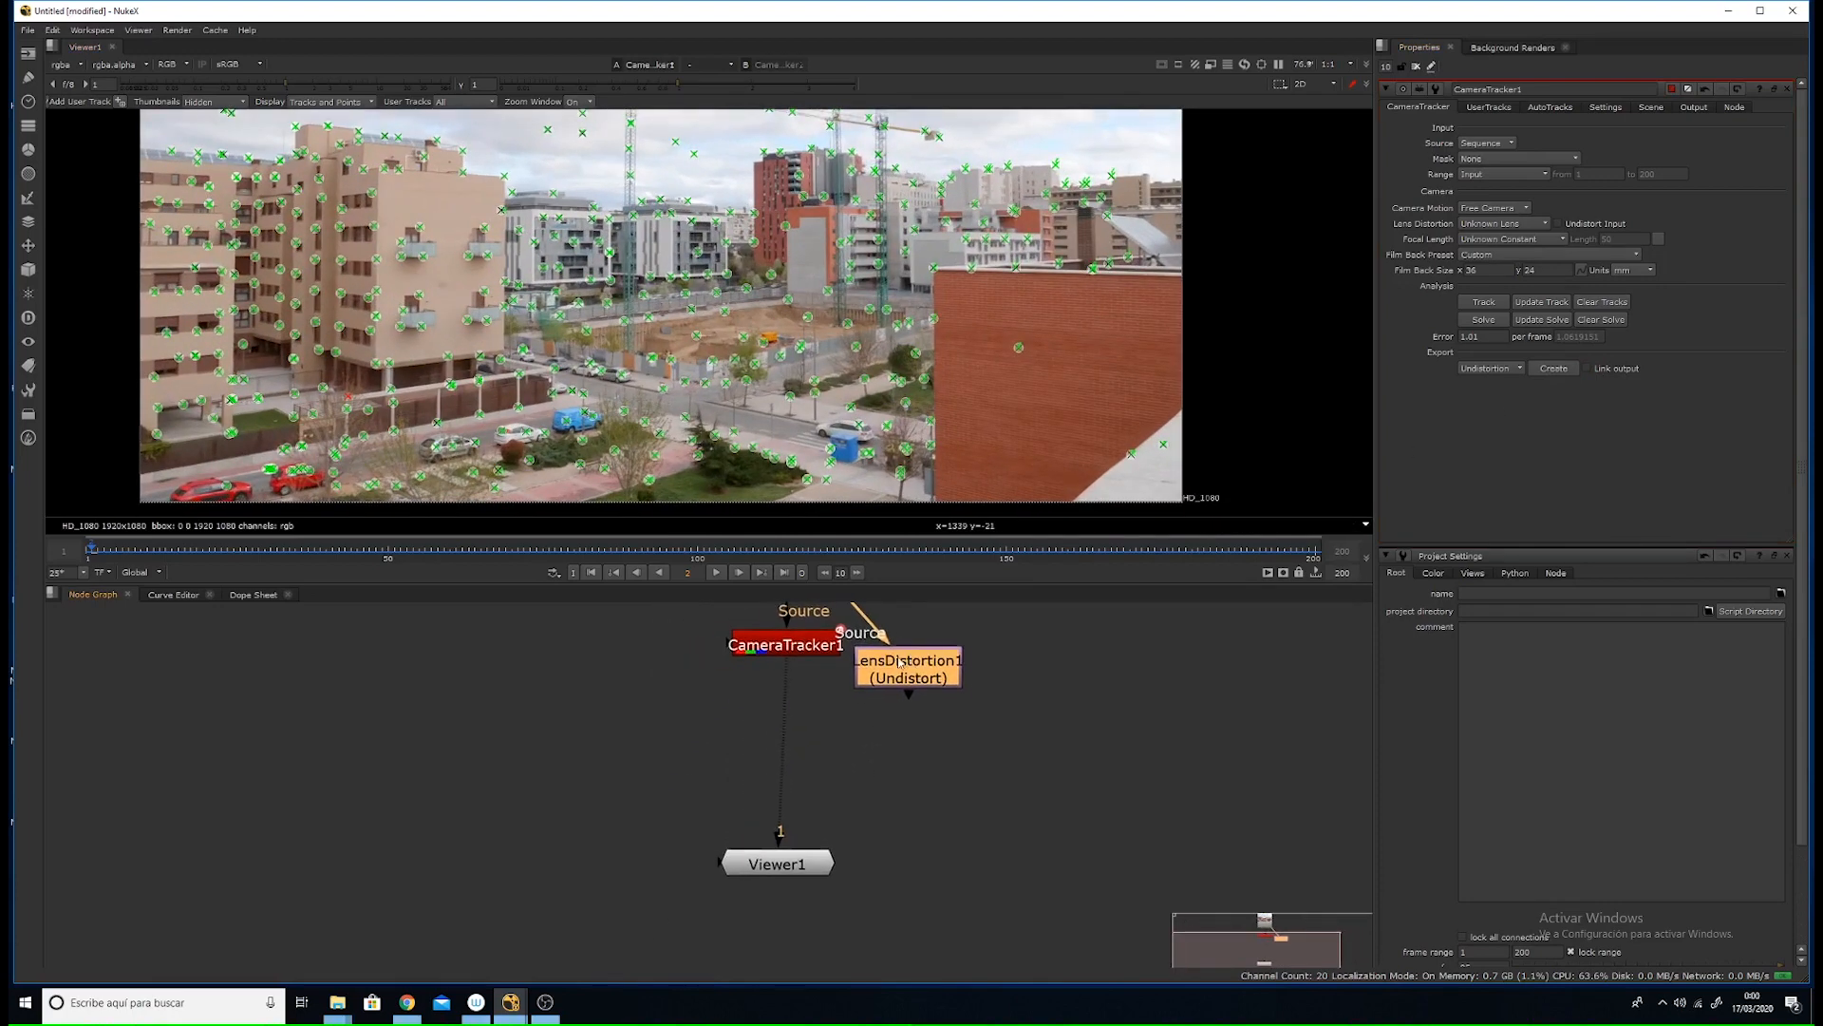
scroll(898, 662, up, 2)
middle_drag(940, 670, 897, 769)
click(889, 829)
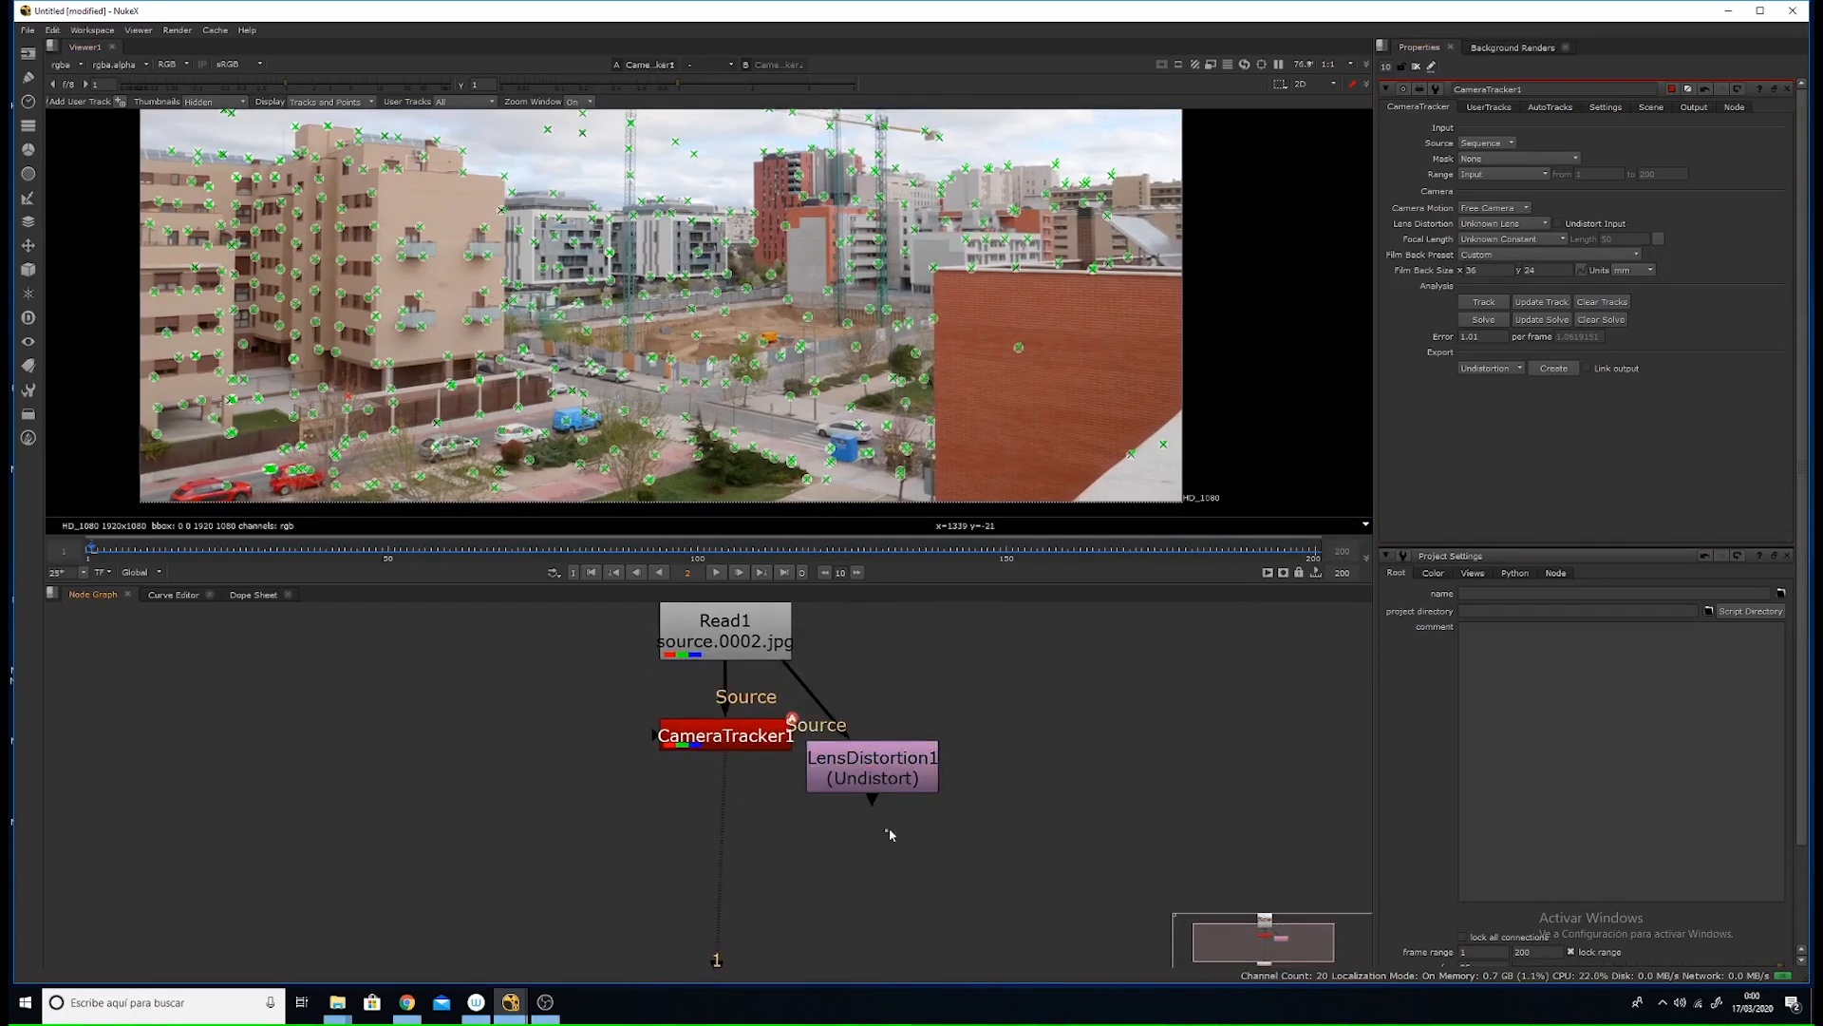
- Move the CameraTracker node away from the LensDistortion node and close all open properties
click(884, 772)
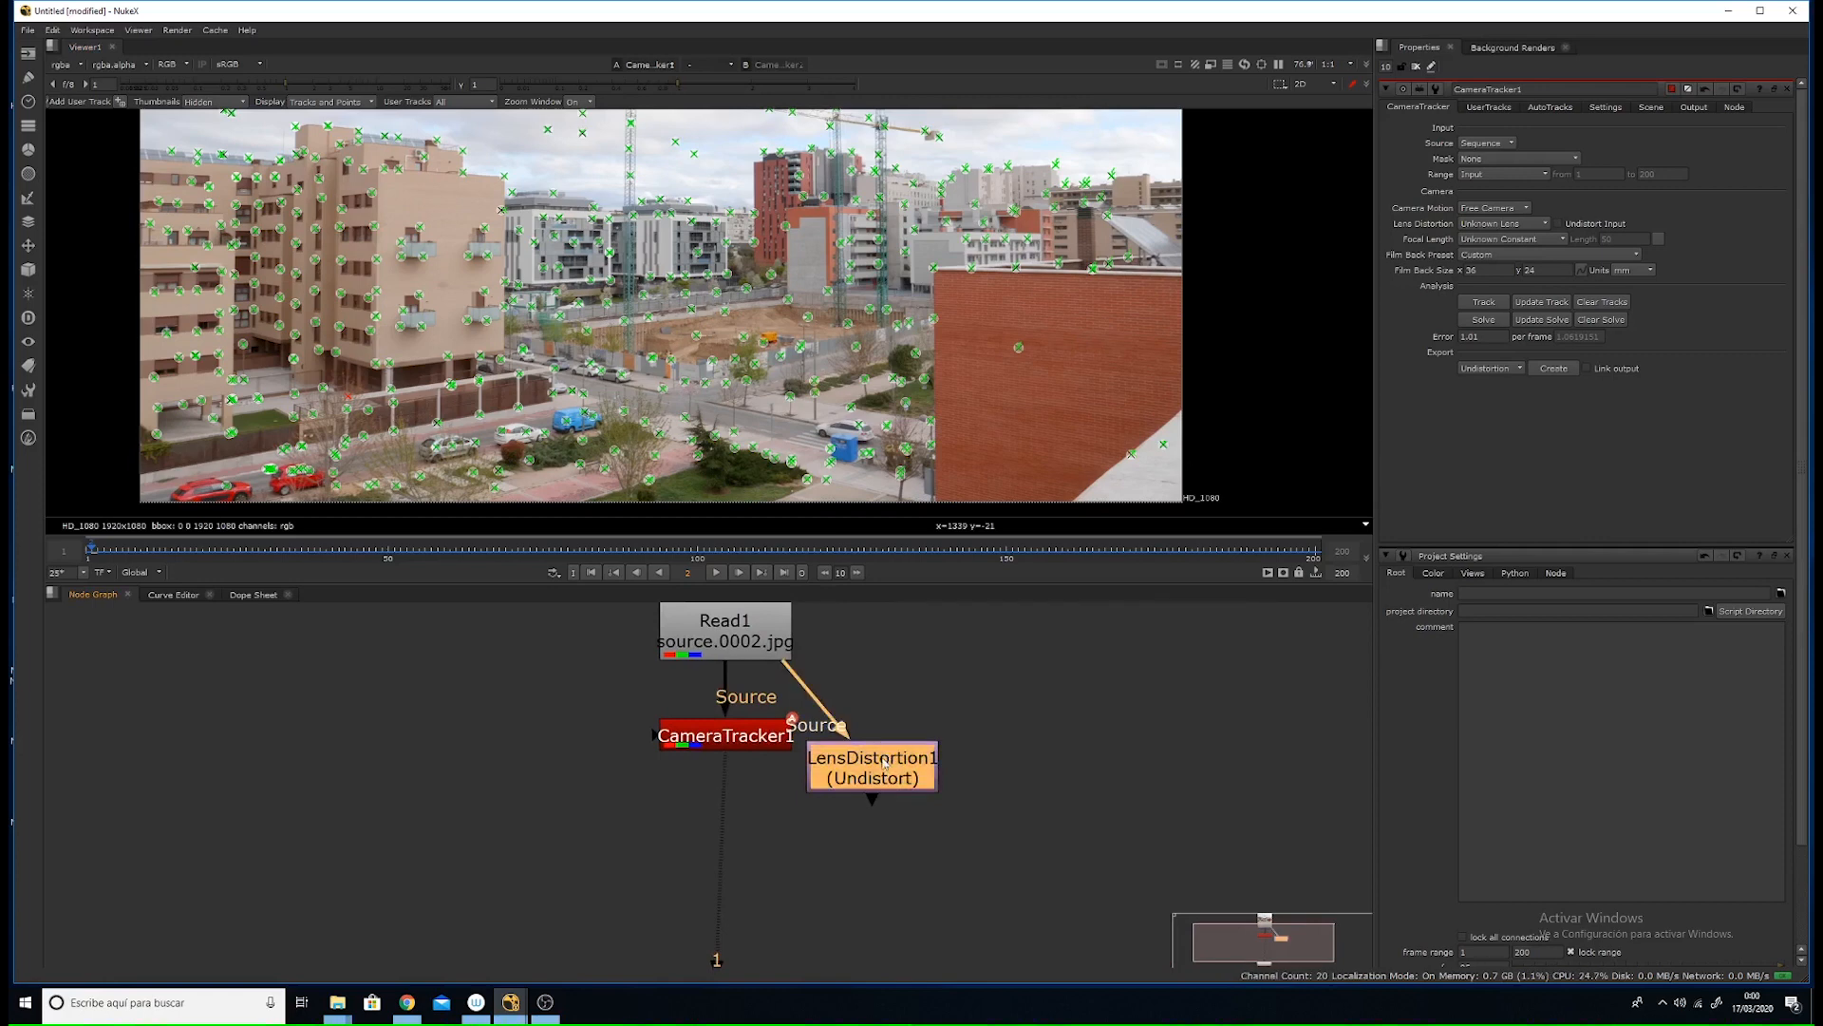
drag(753, 749, 628, 782)
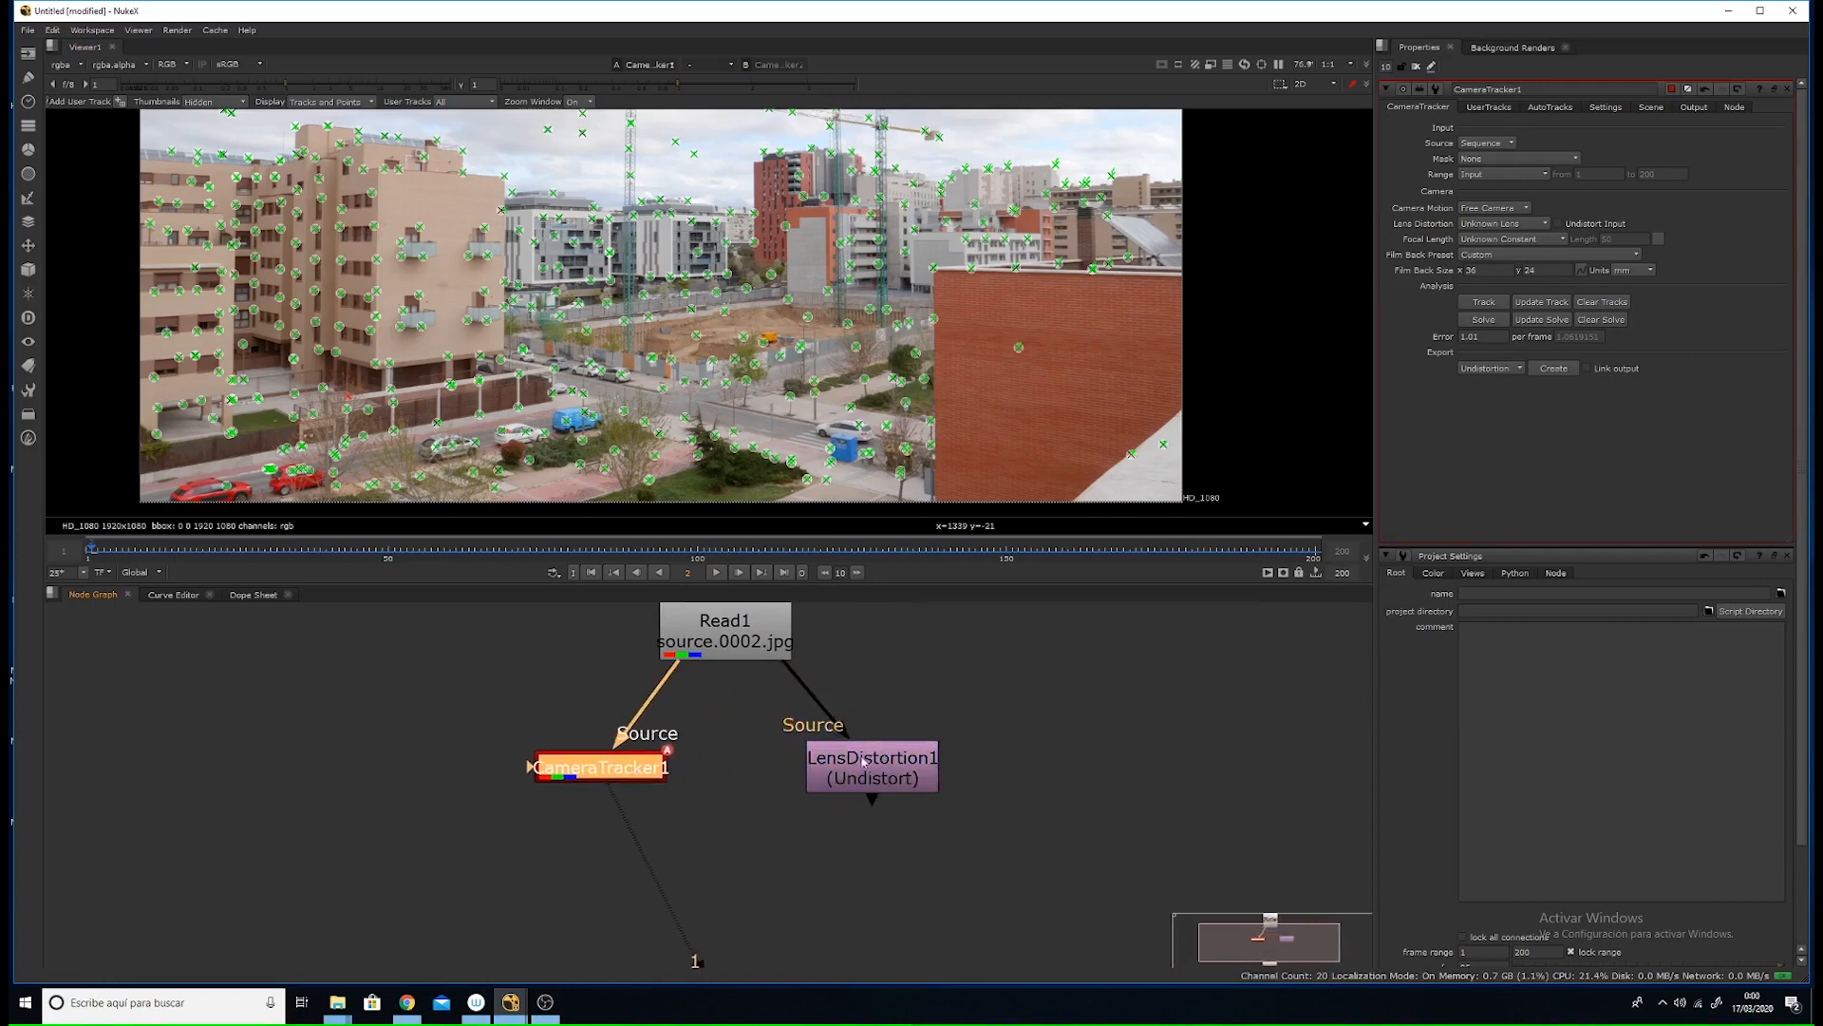
click(1416, 66)
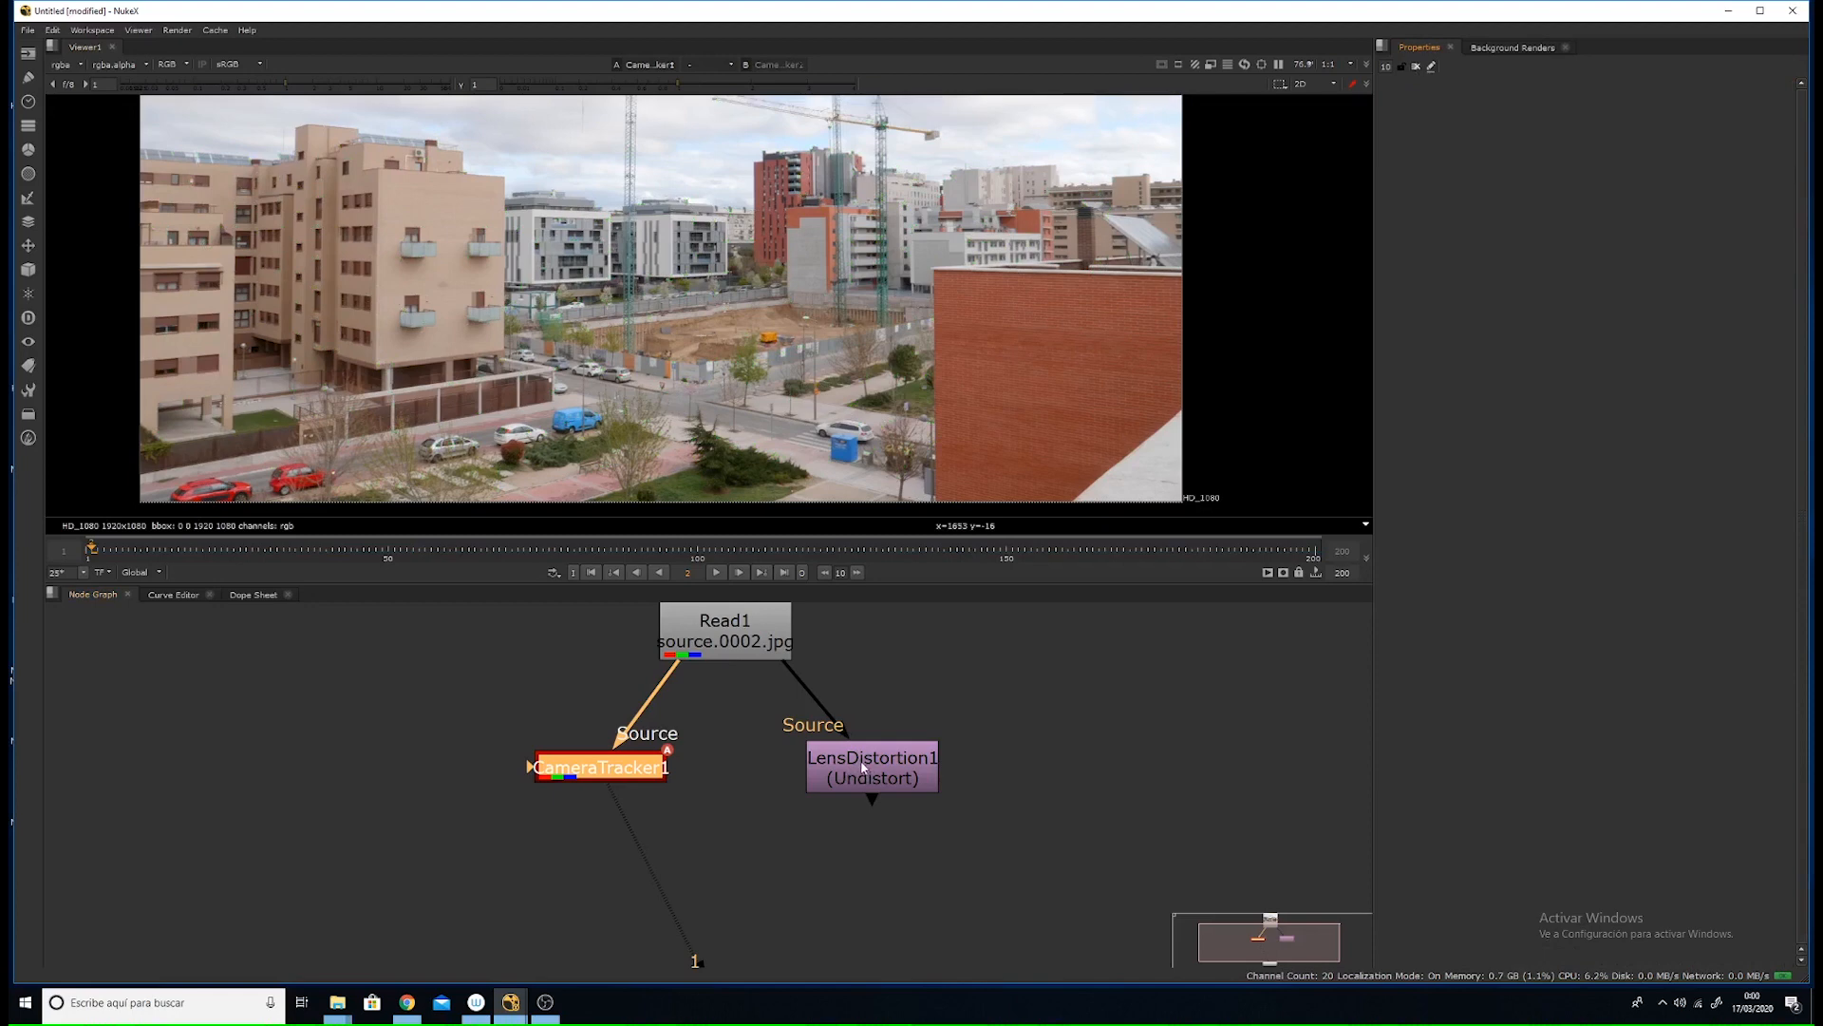
- Compare the original Read footage with the LensDistortion output in the viewer around the brick wall edge
click(864, 765)
key(1)
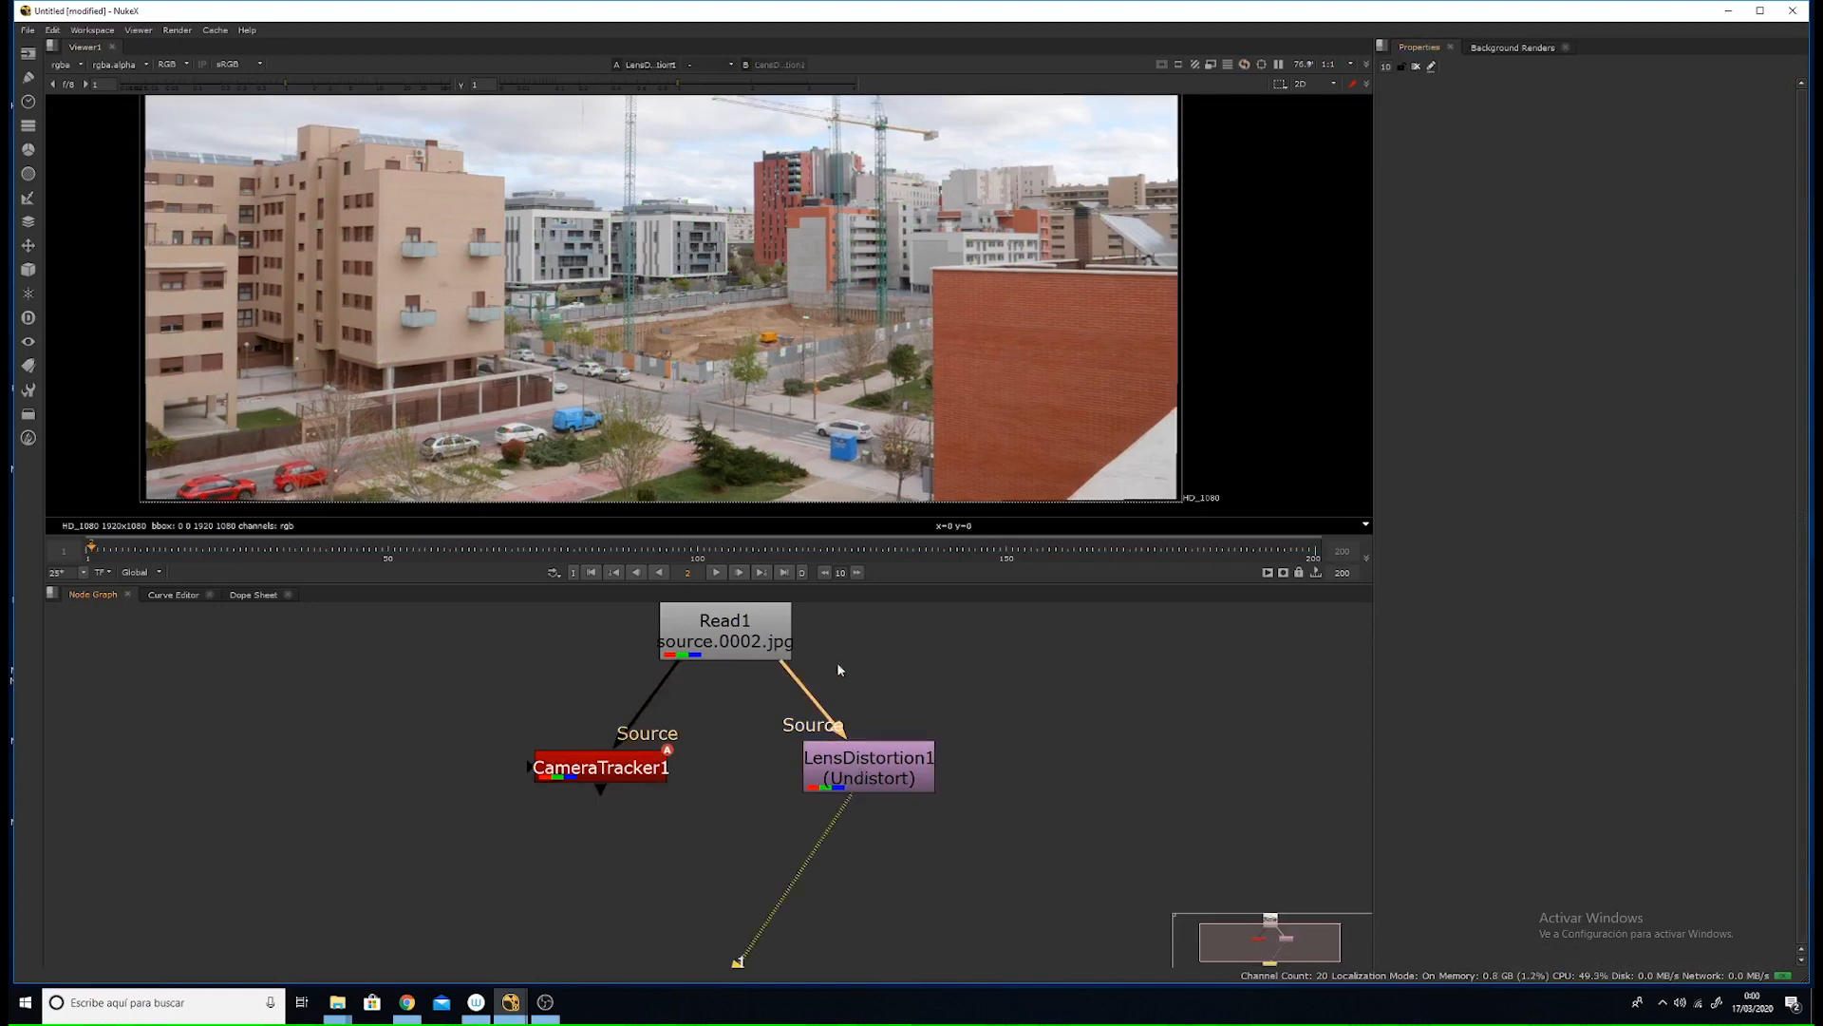
scroll(981, 283, up, 3)
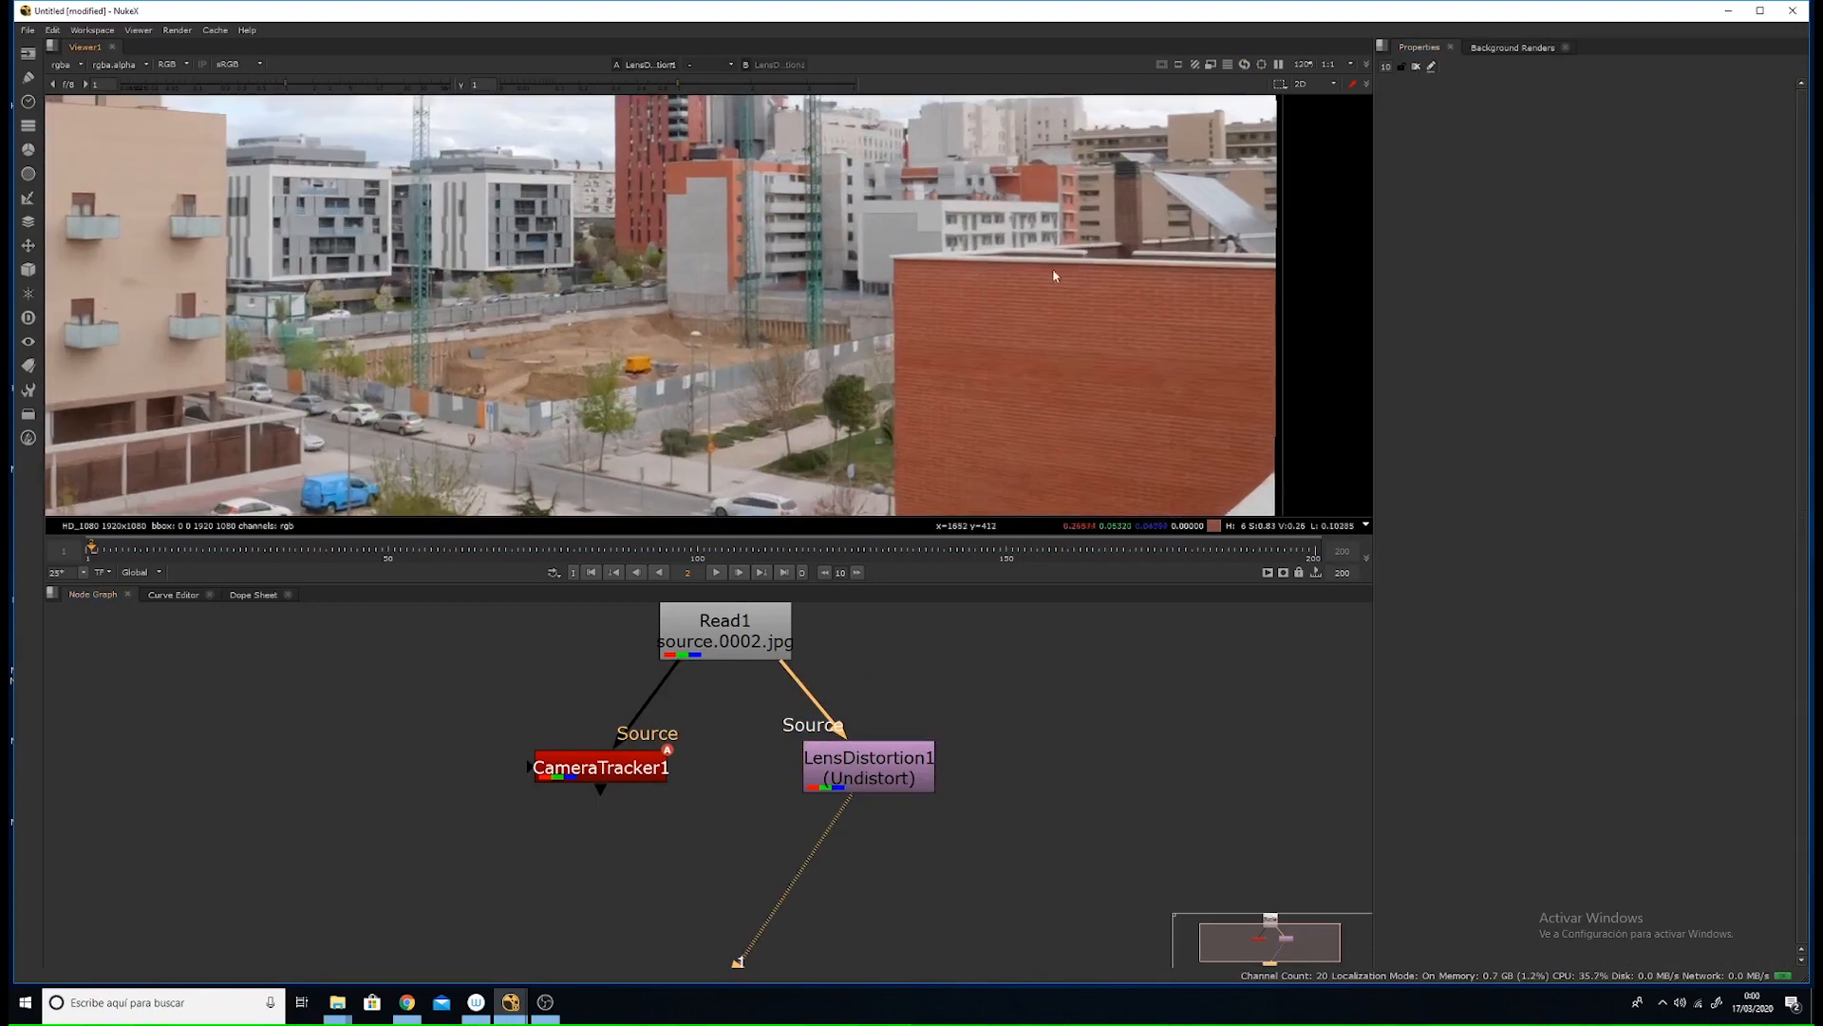
middle_drag(1052, 268, 938, 236)
click(752, 639)
key(1)
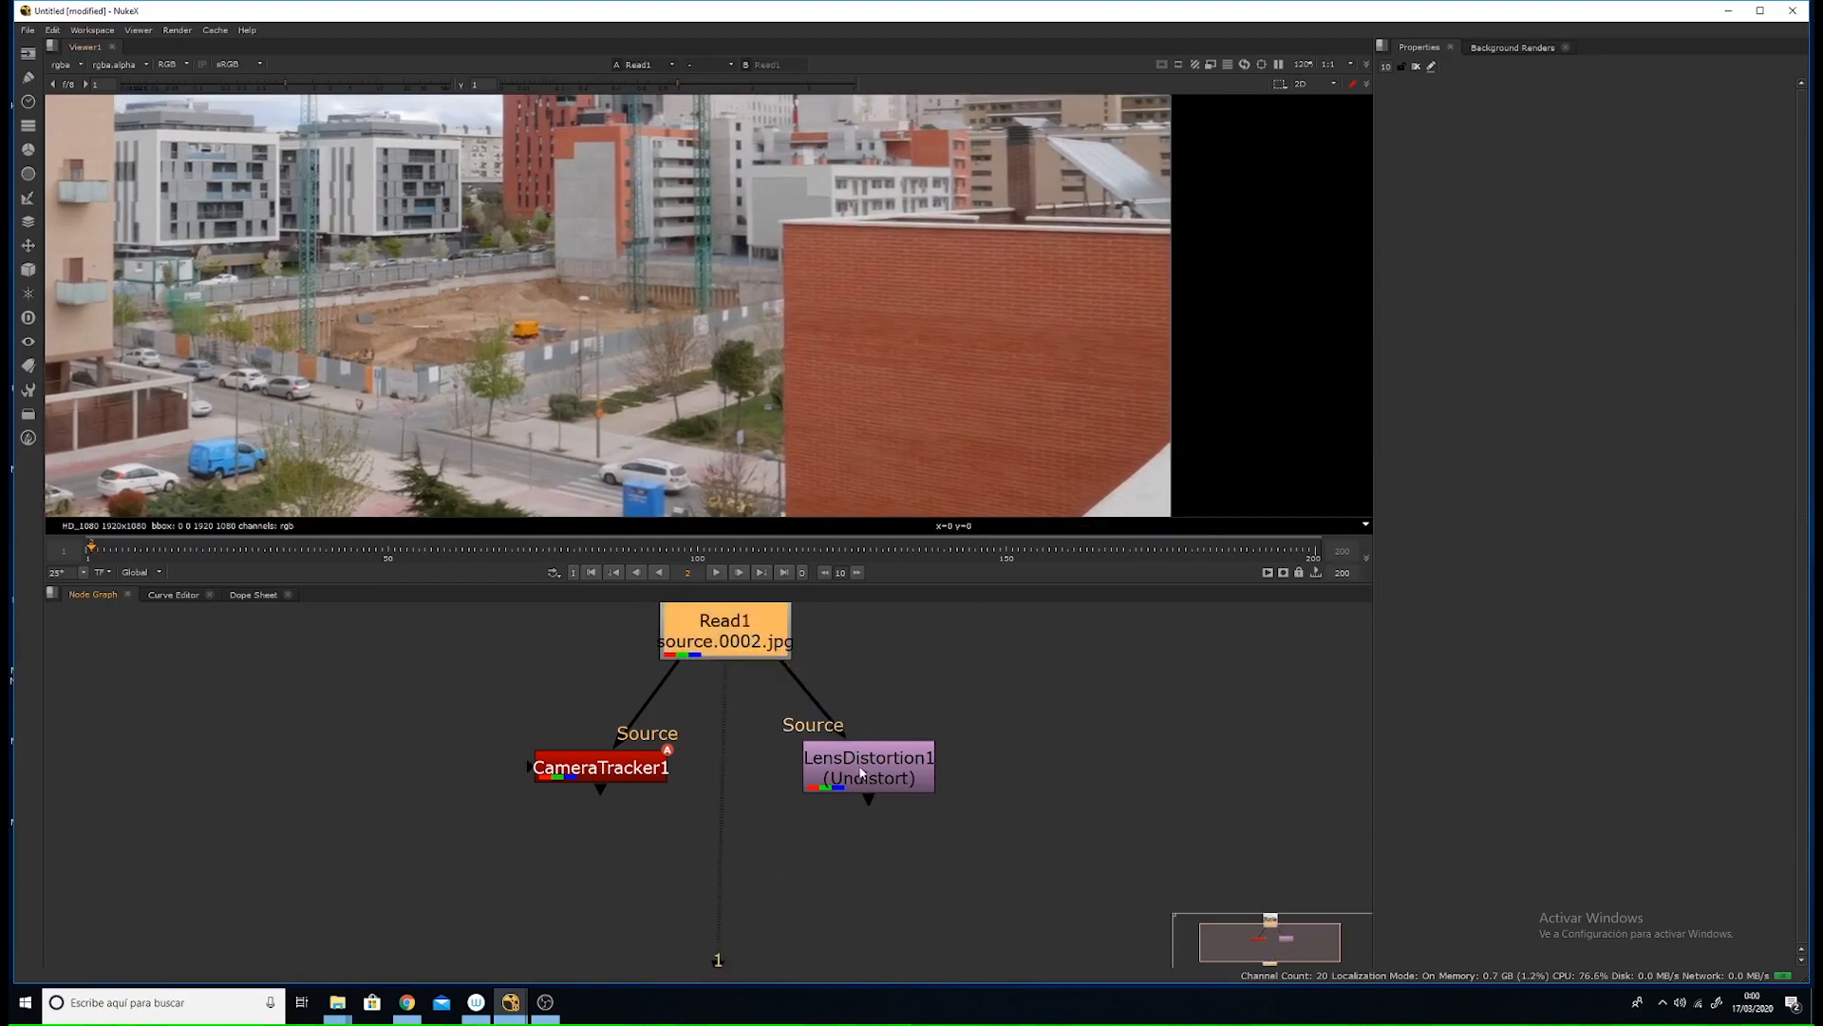
click(861, 774)
key(1)
click(760, 643)
key(1)
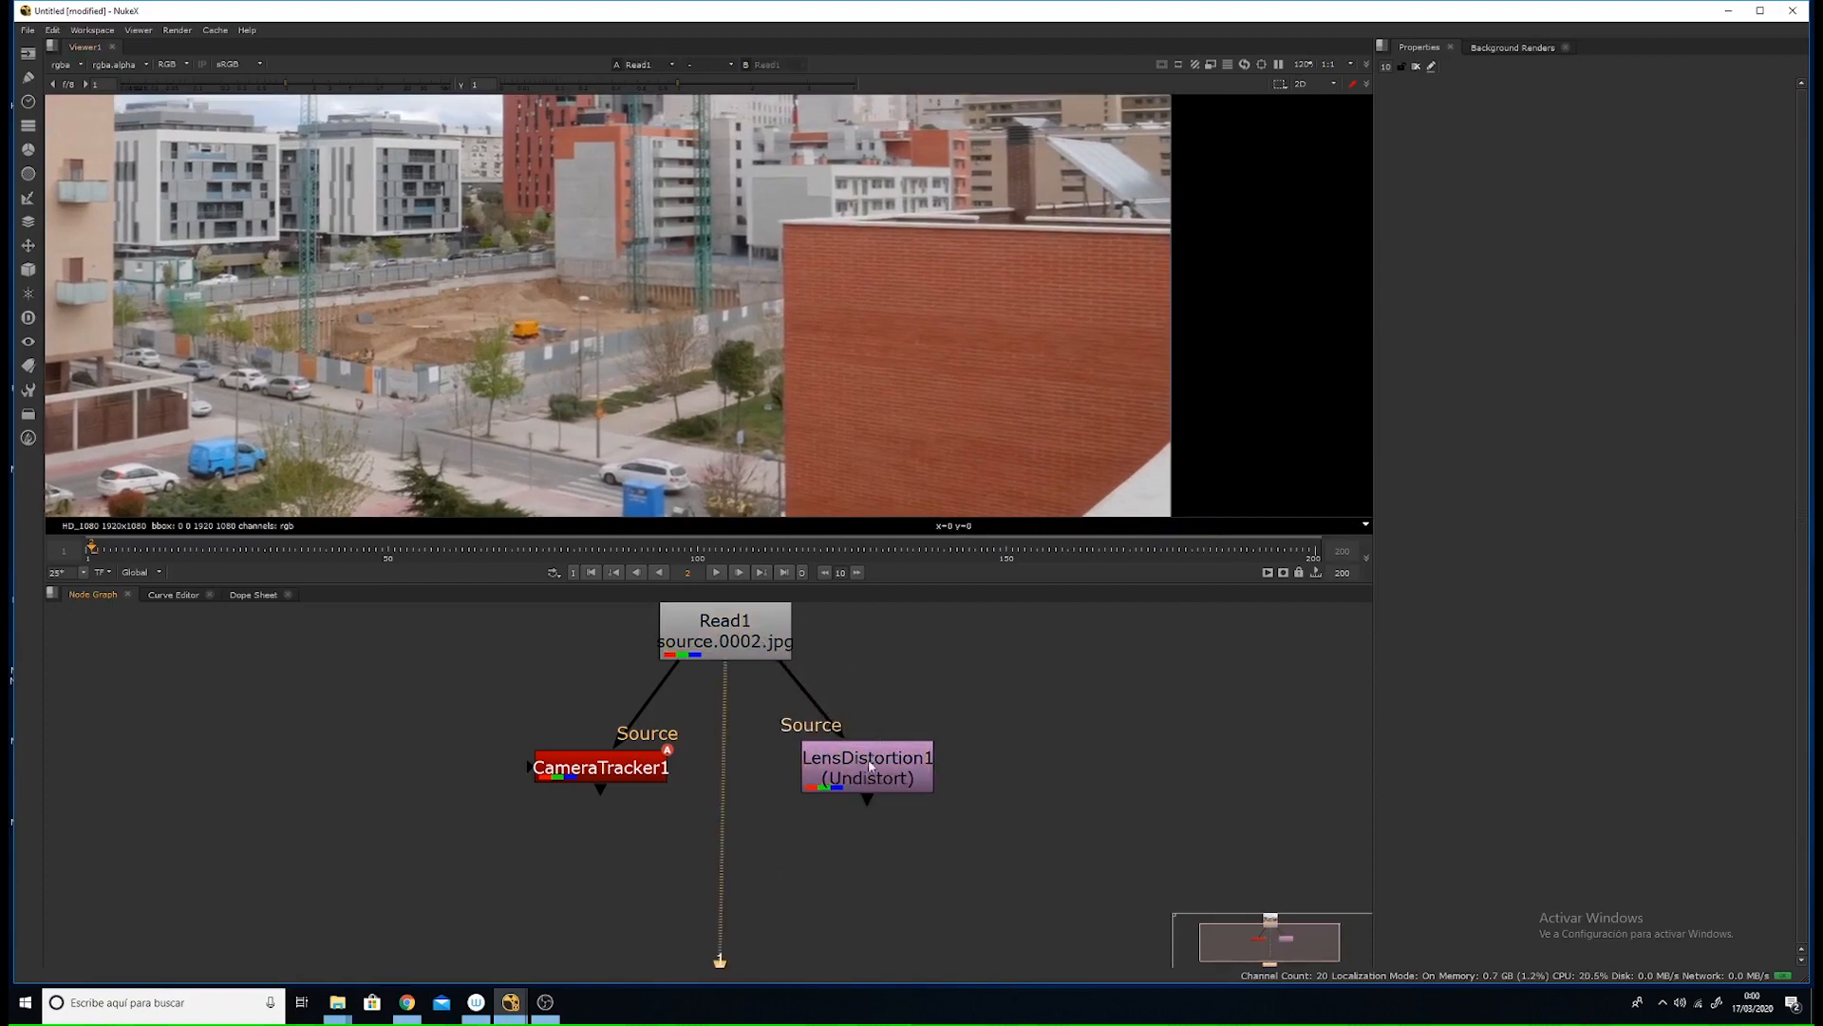
drag(870, 765, 867, 768)
key(1)
click(755, 641)
key(1)
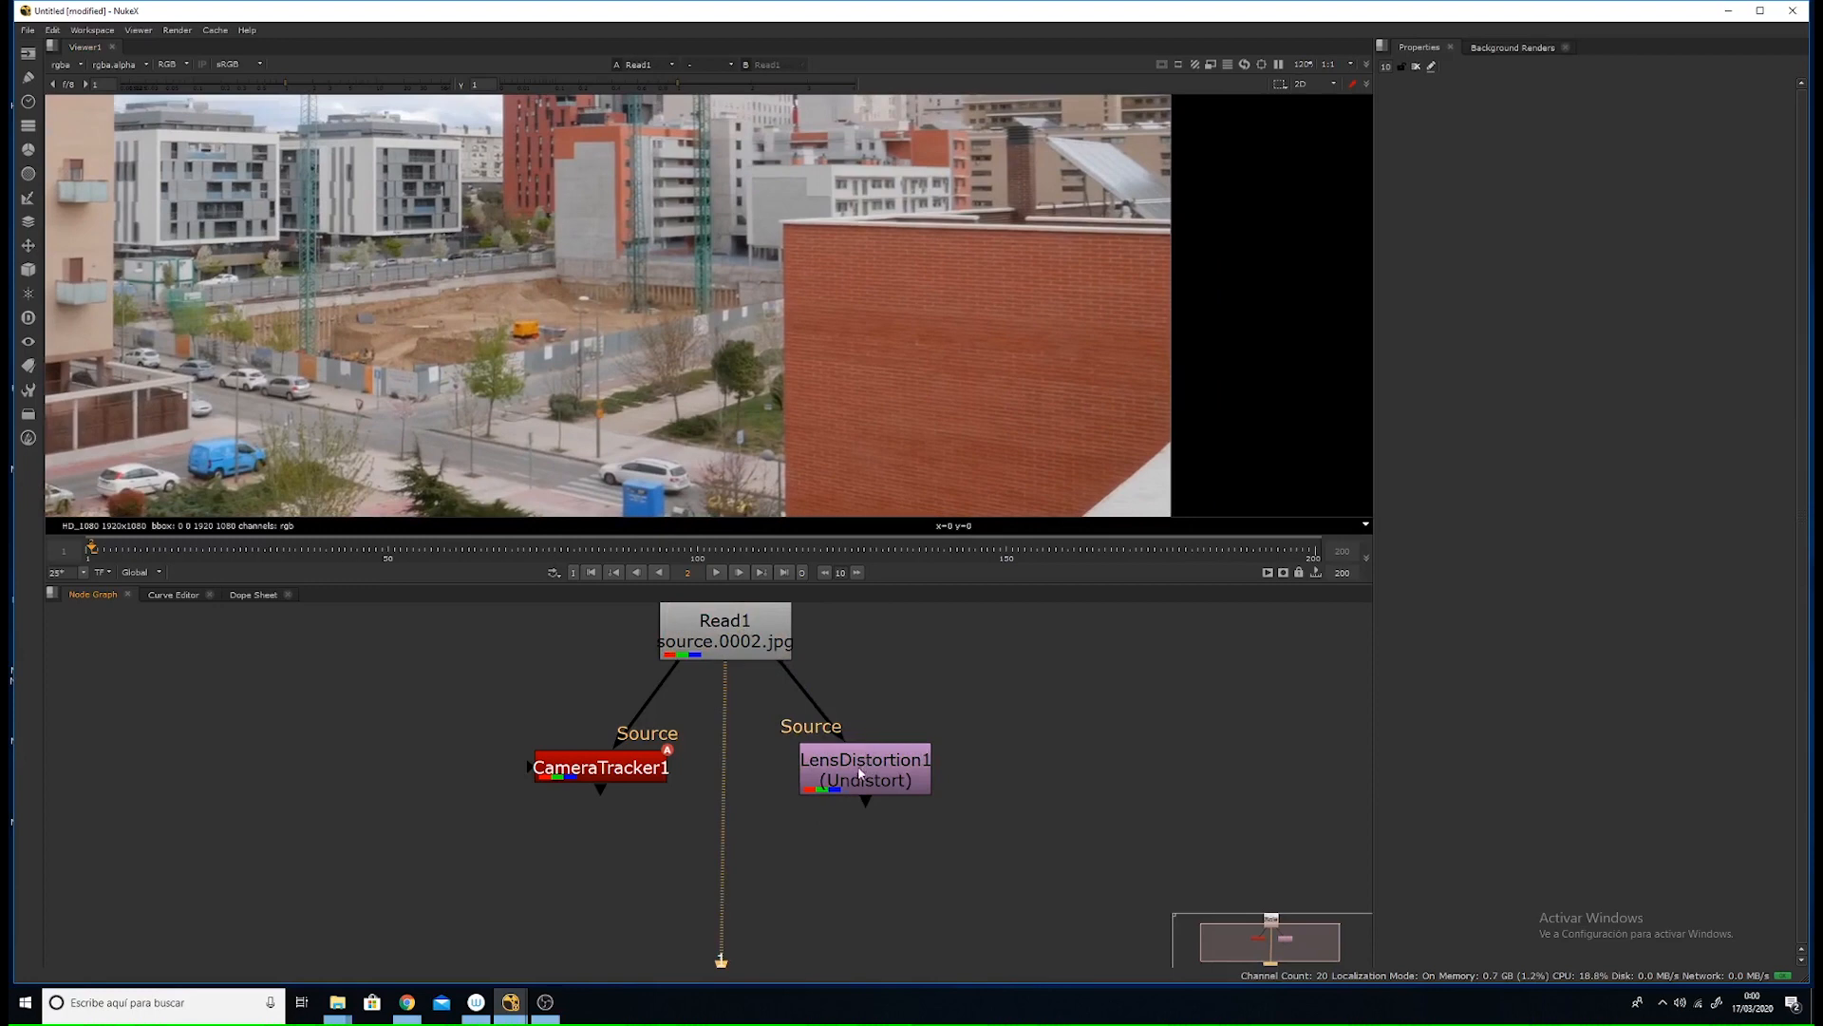
key(ctrl+z)
middle_drag(836, 725, 843, 740)
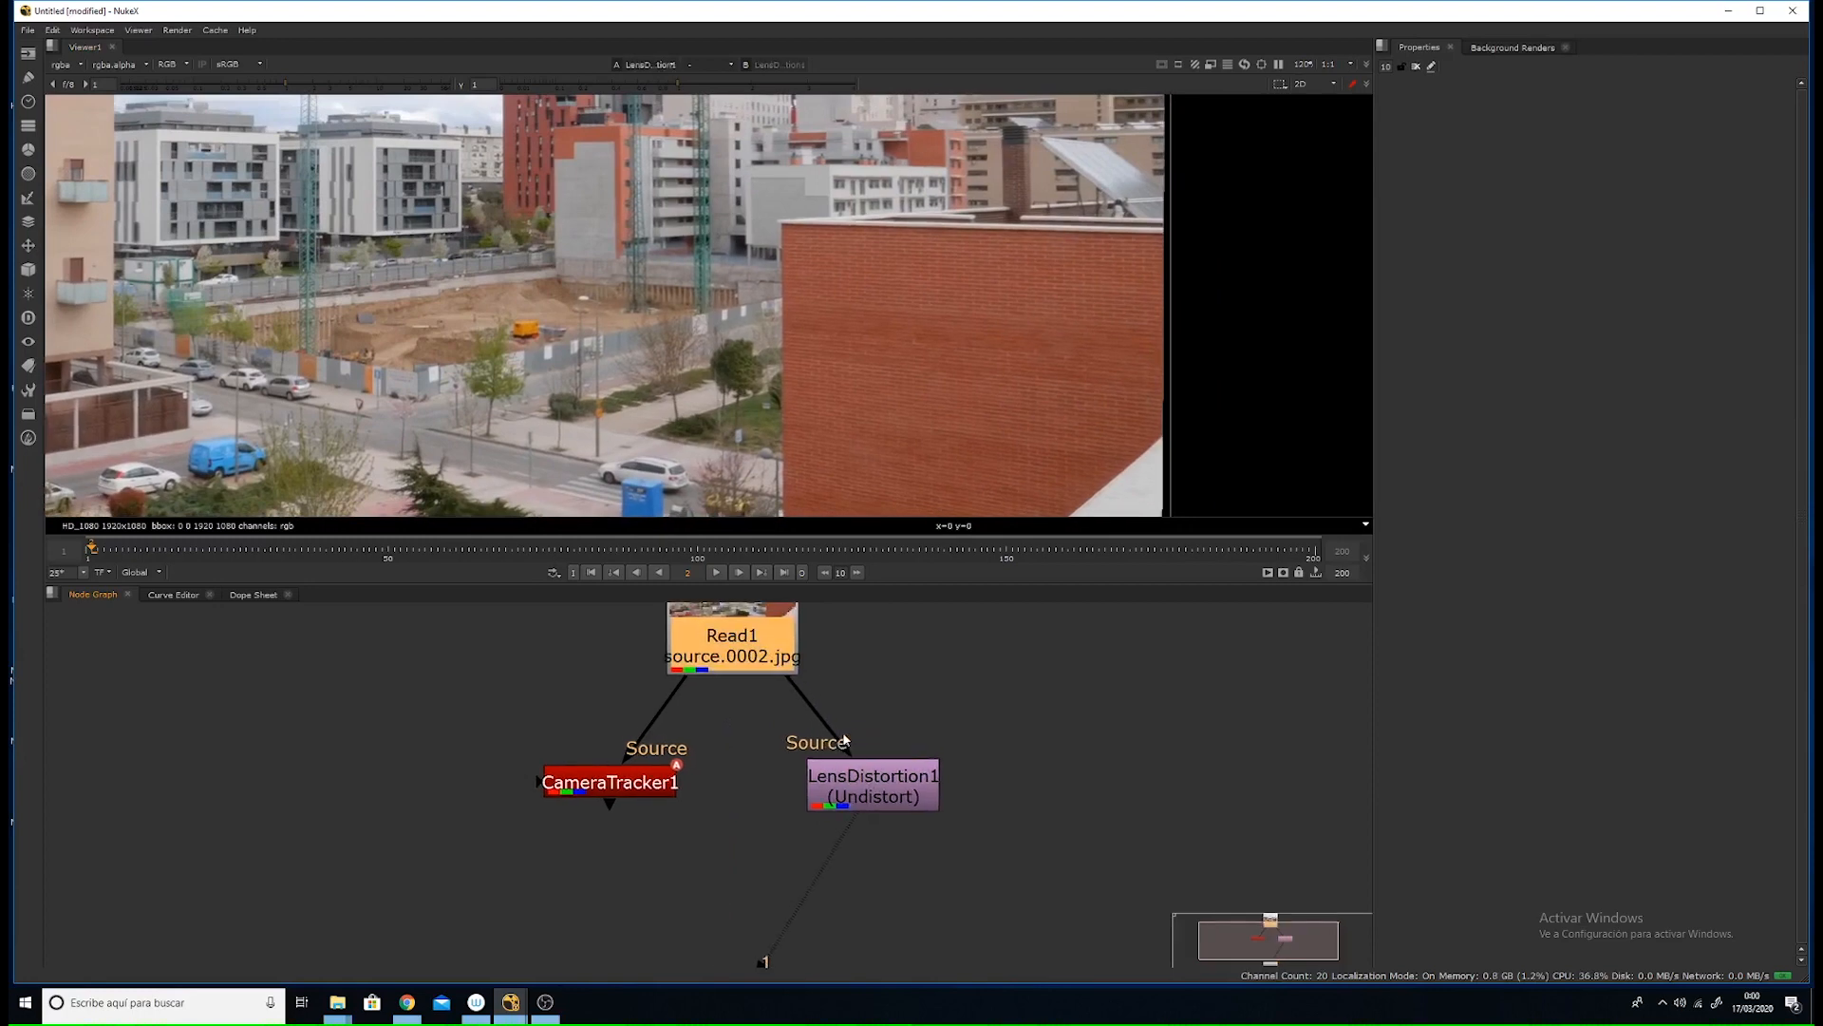
- Export a Camera from the CameraTracker with Link output enabled
click(868, 776)
scroll(850, 774, down, 3)
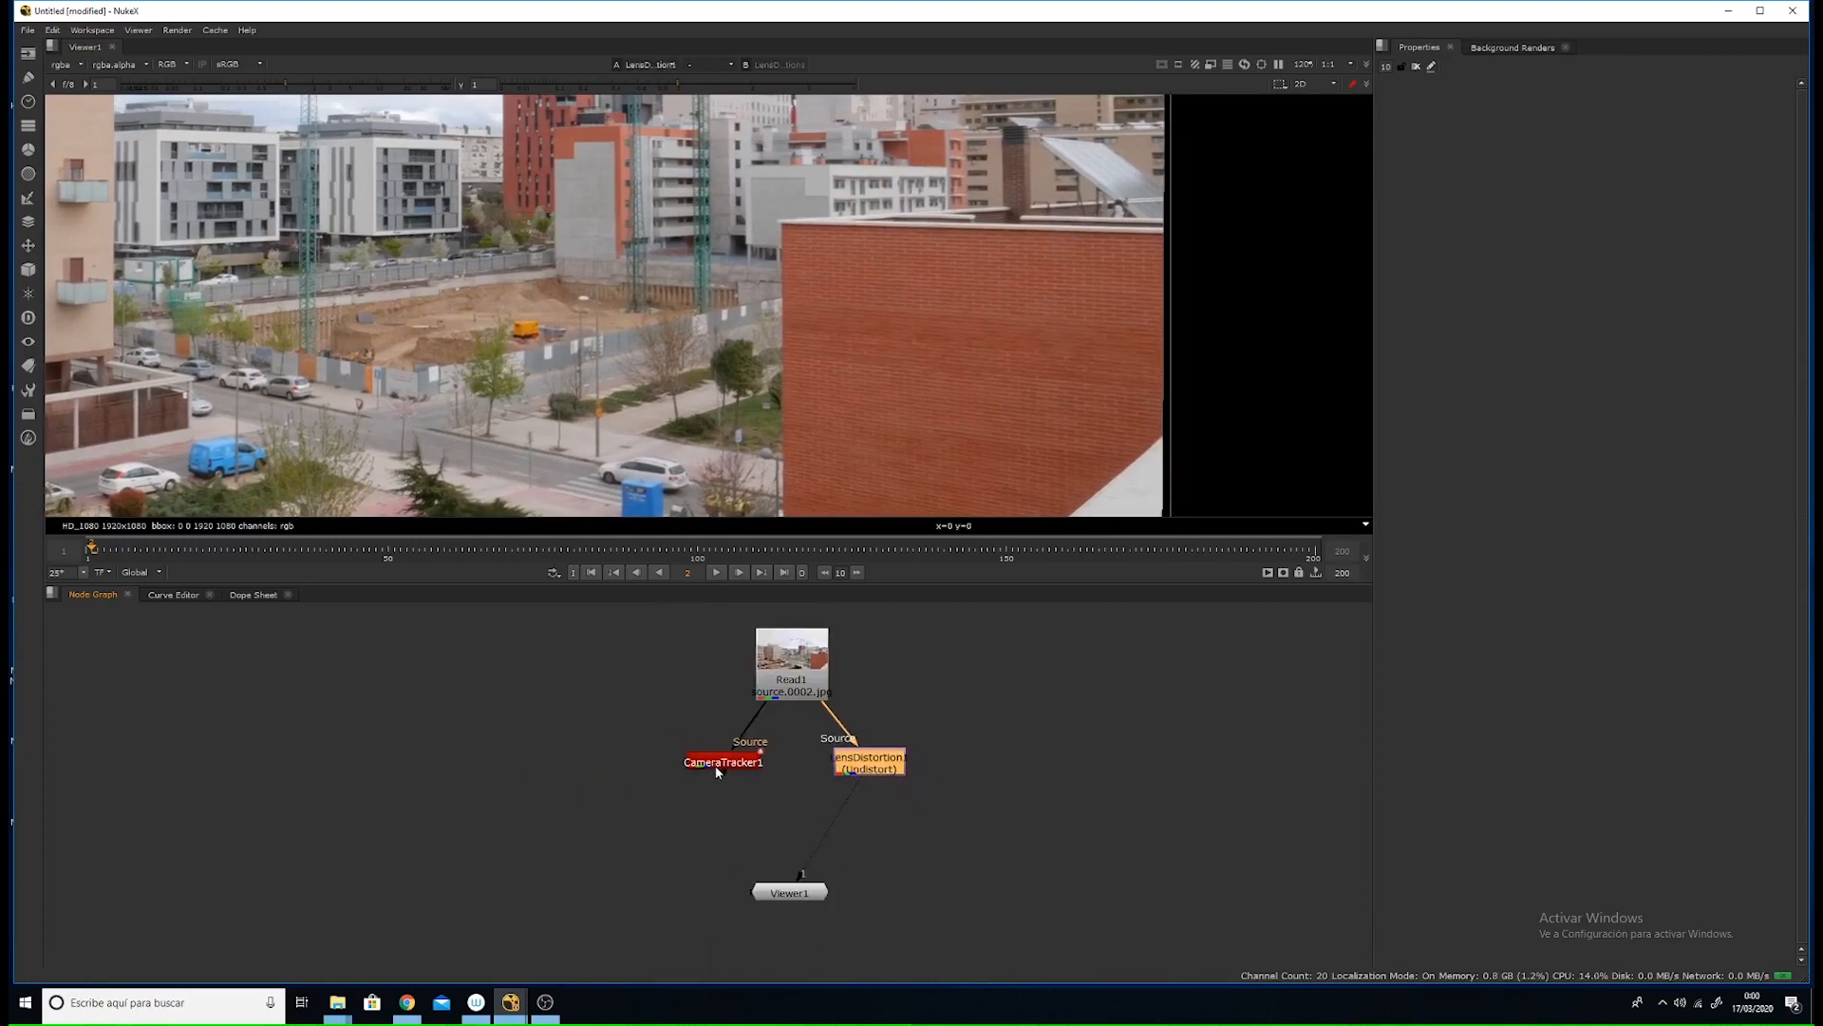
click(720, 763)
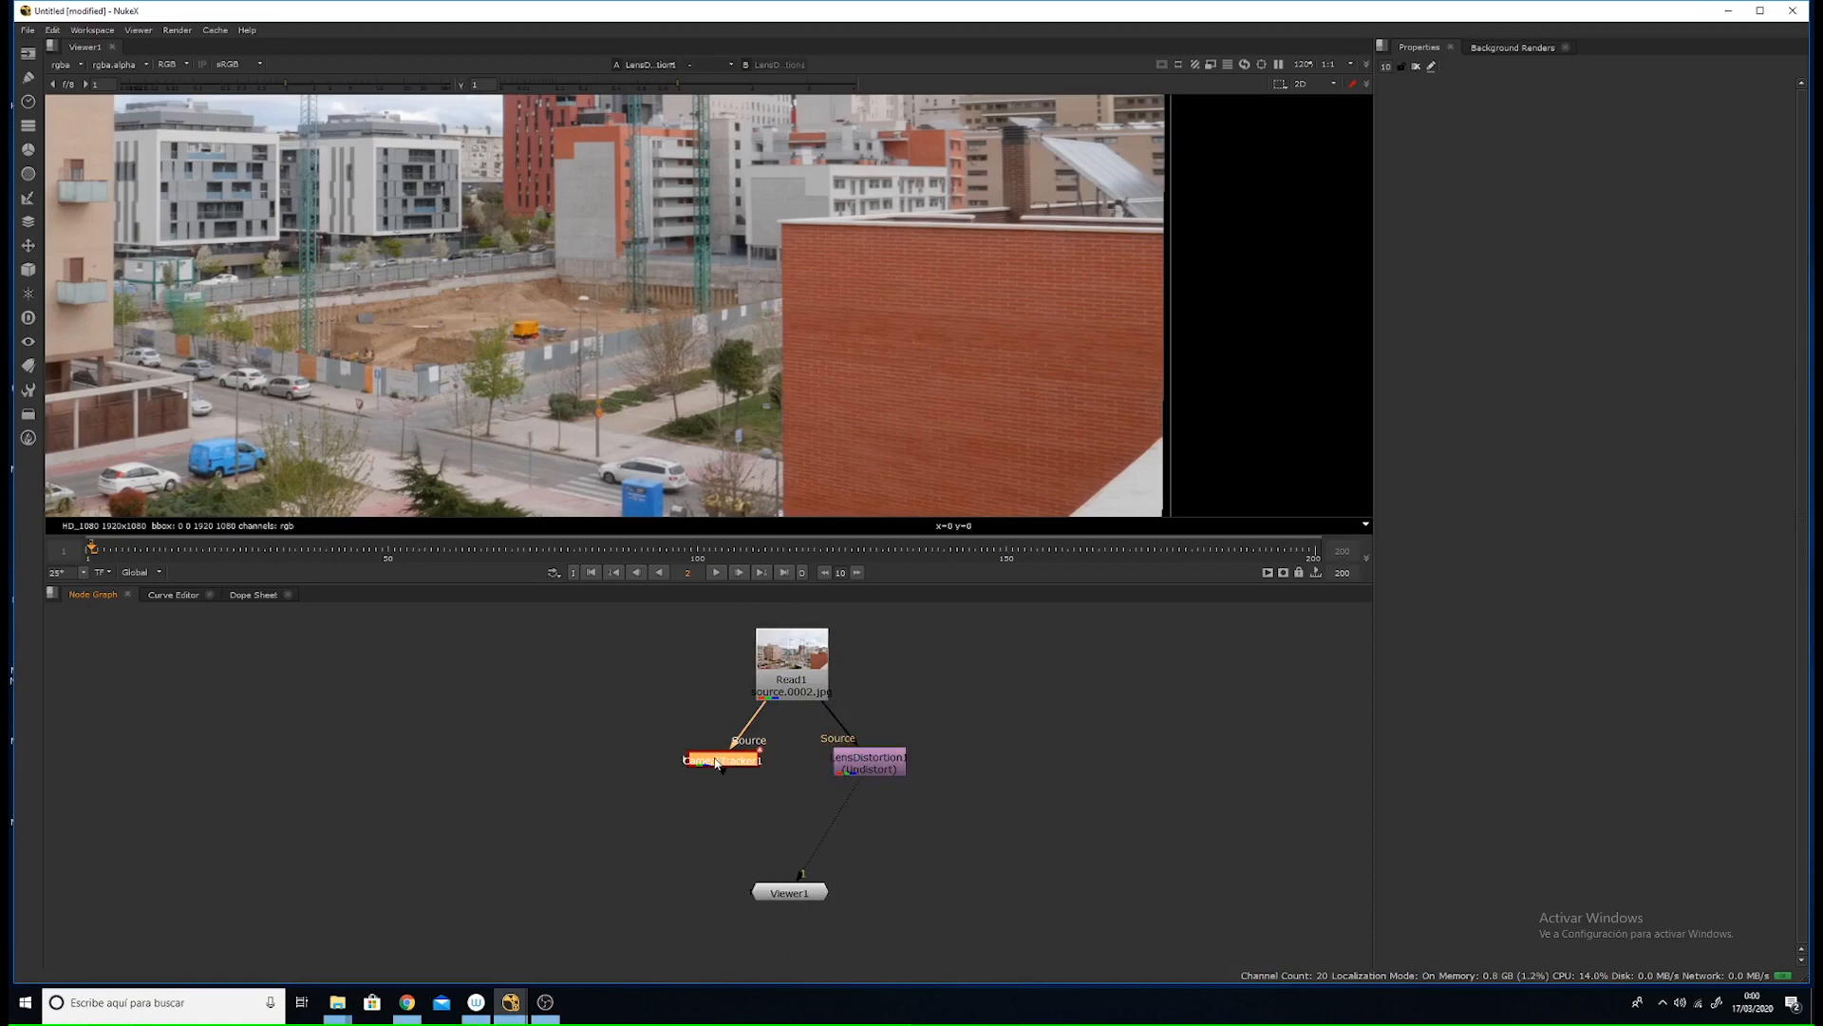
double_click(718, 761)
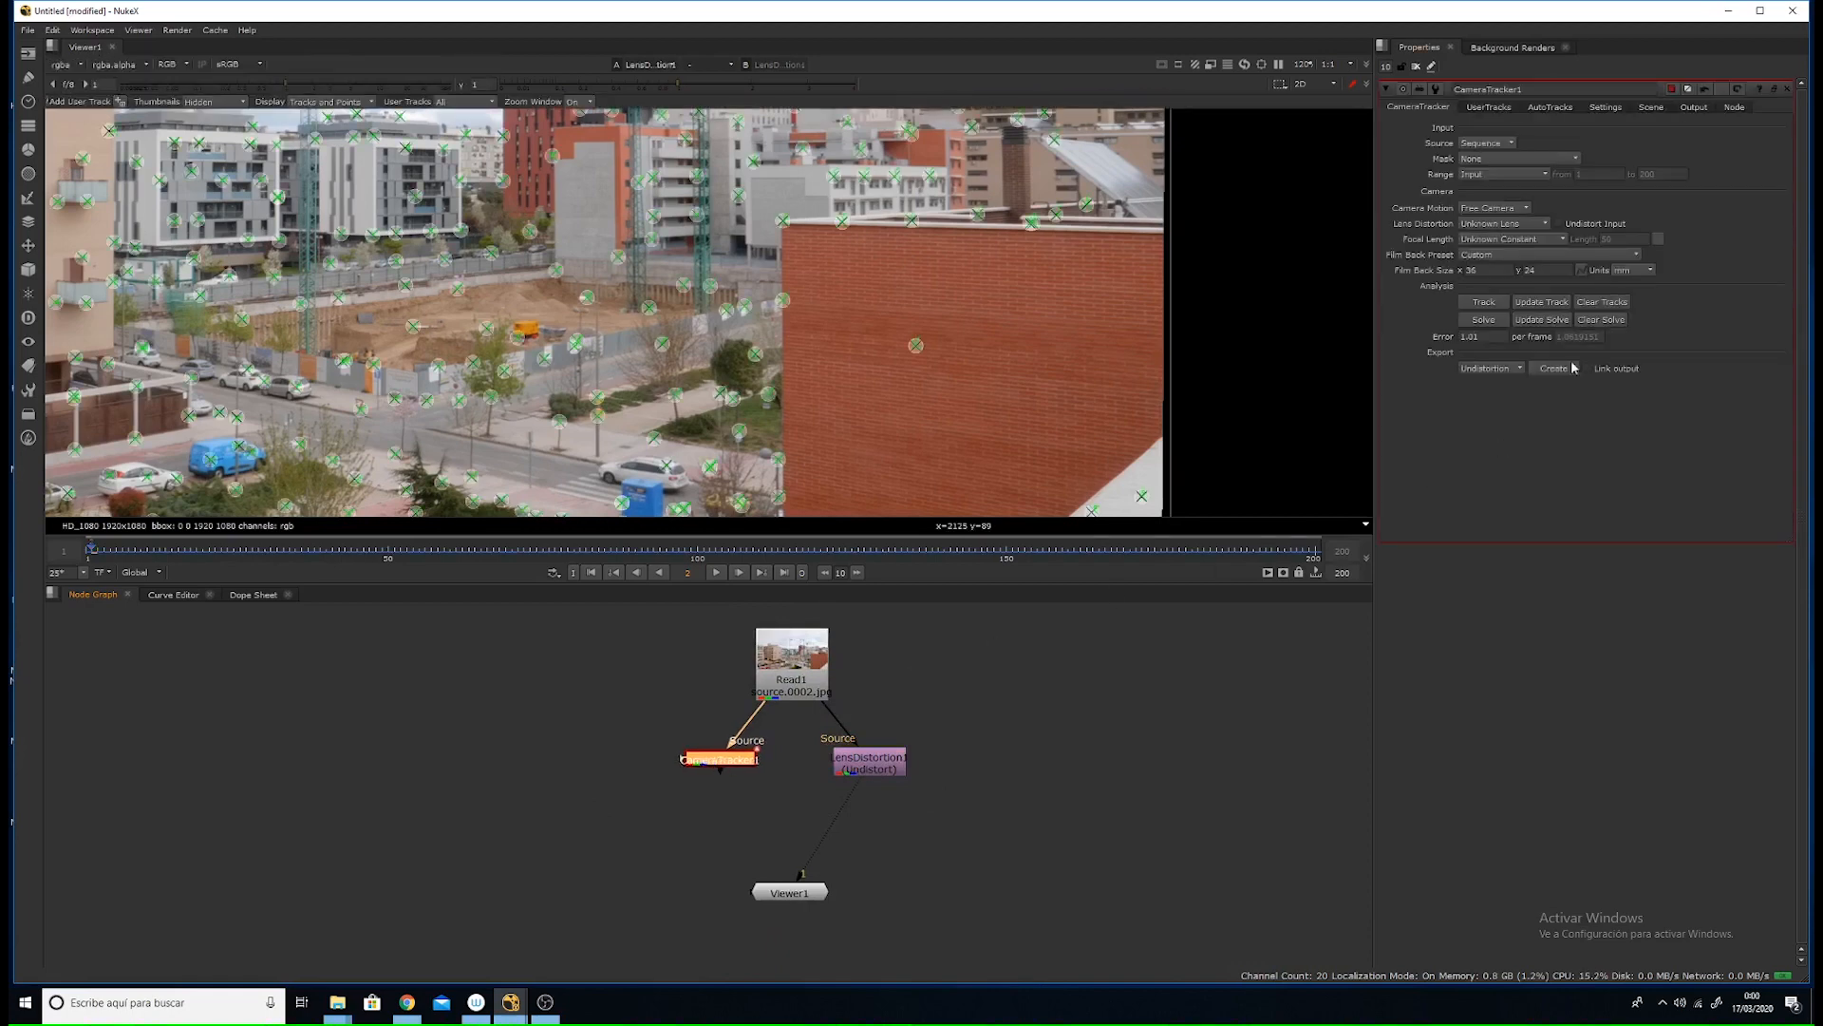
click(1489, 368)
click(1503, 285)
click(1587, 369)
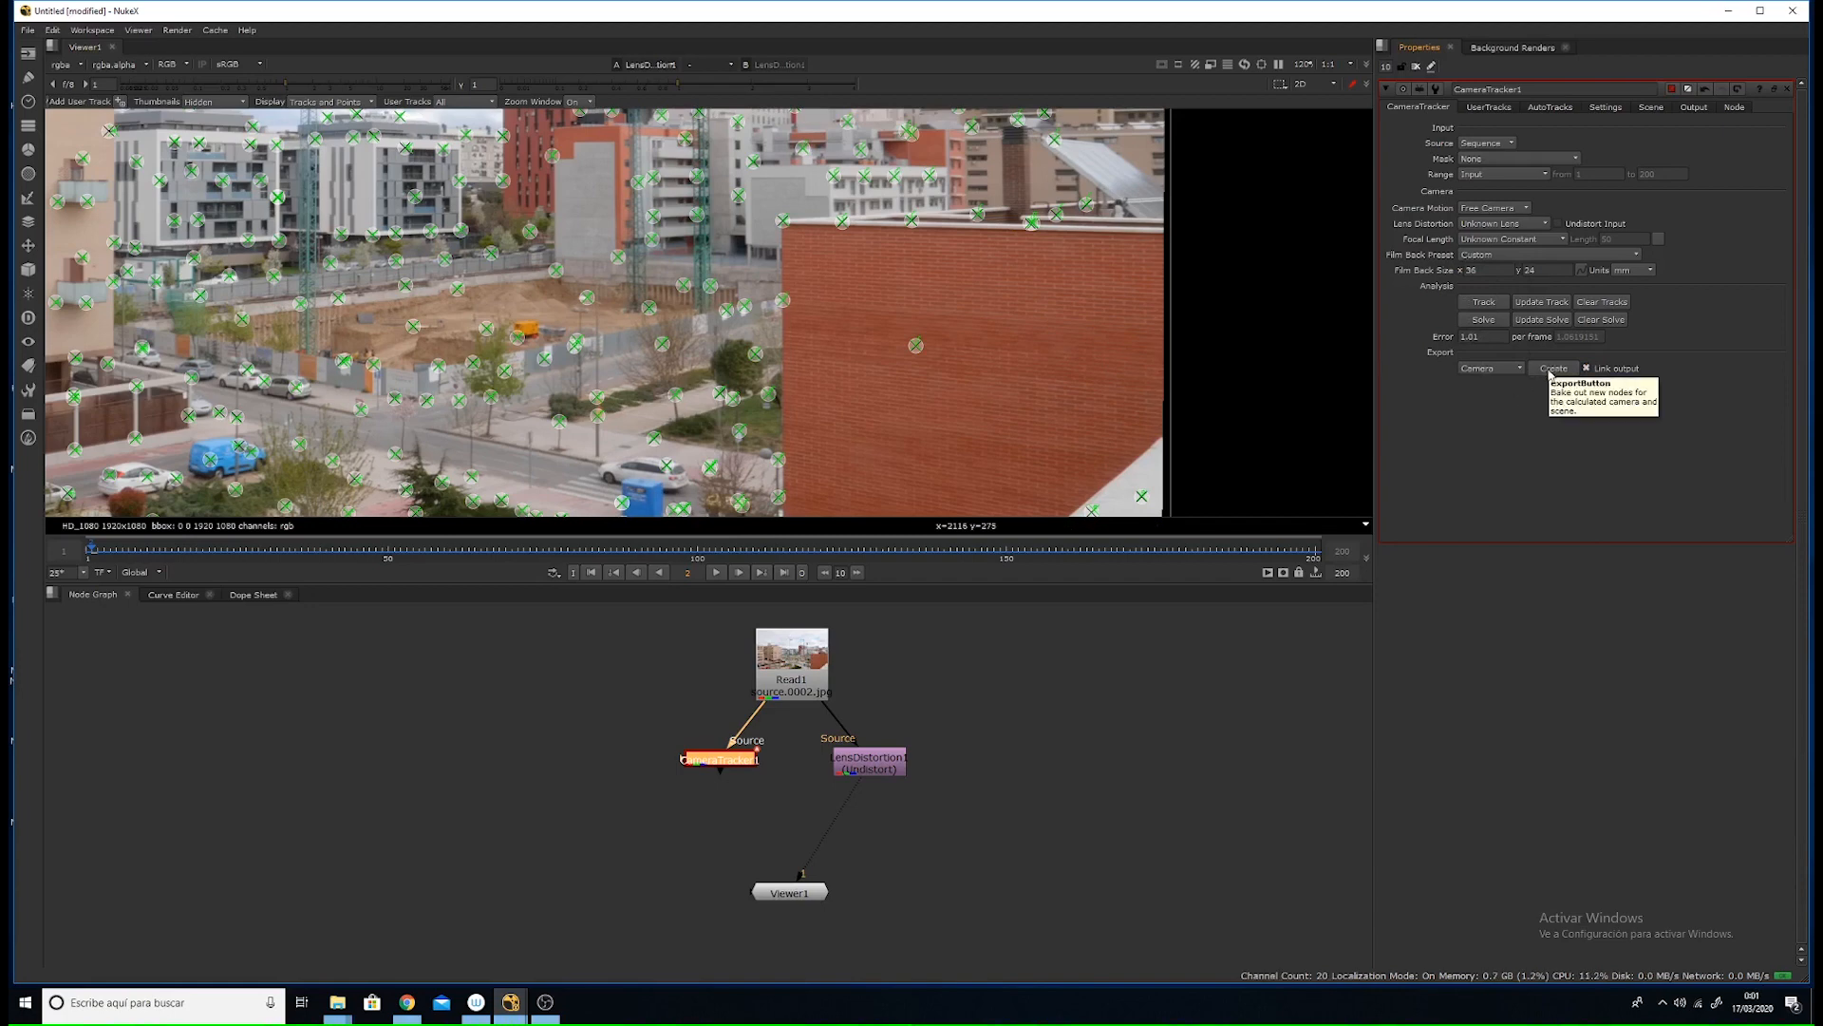
click(1552, 371)
- Move the Viewer node clear of the exported Camera node and open the camera's properties
middle_drag(757, 783, 778, 675)
drag(800, 789, 962, 827)
double_click(741, 751)
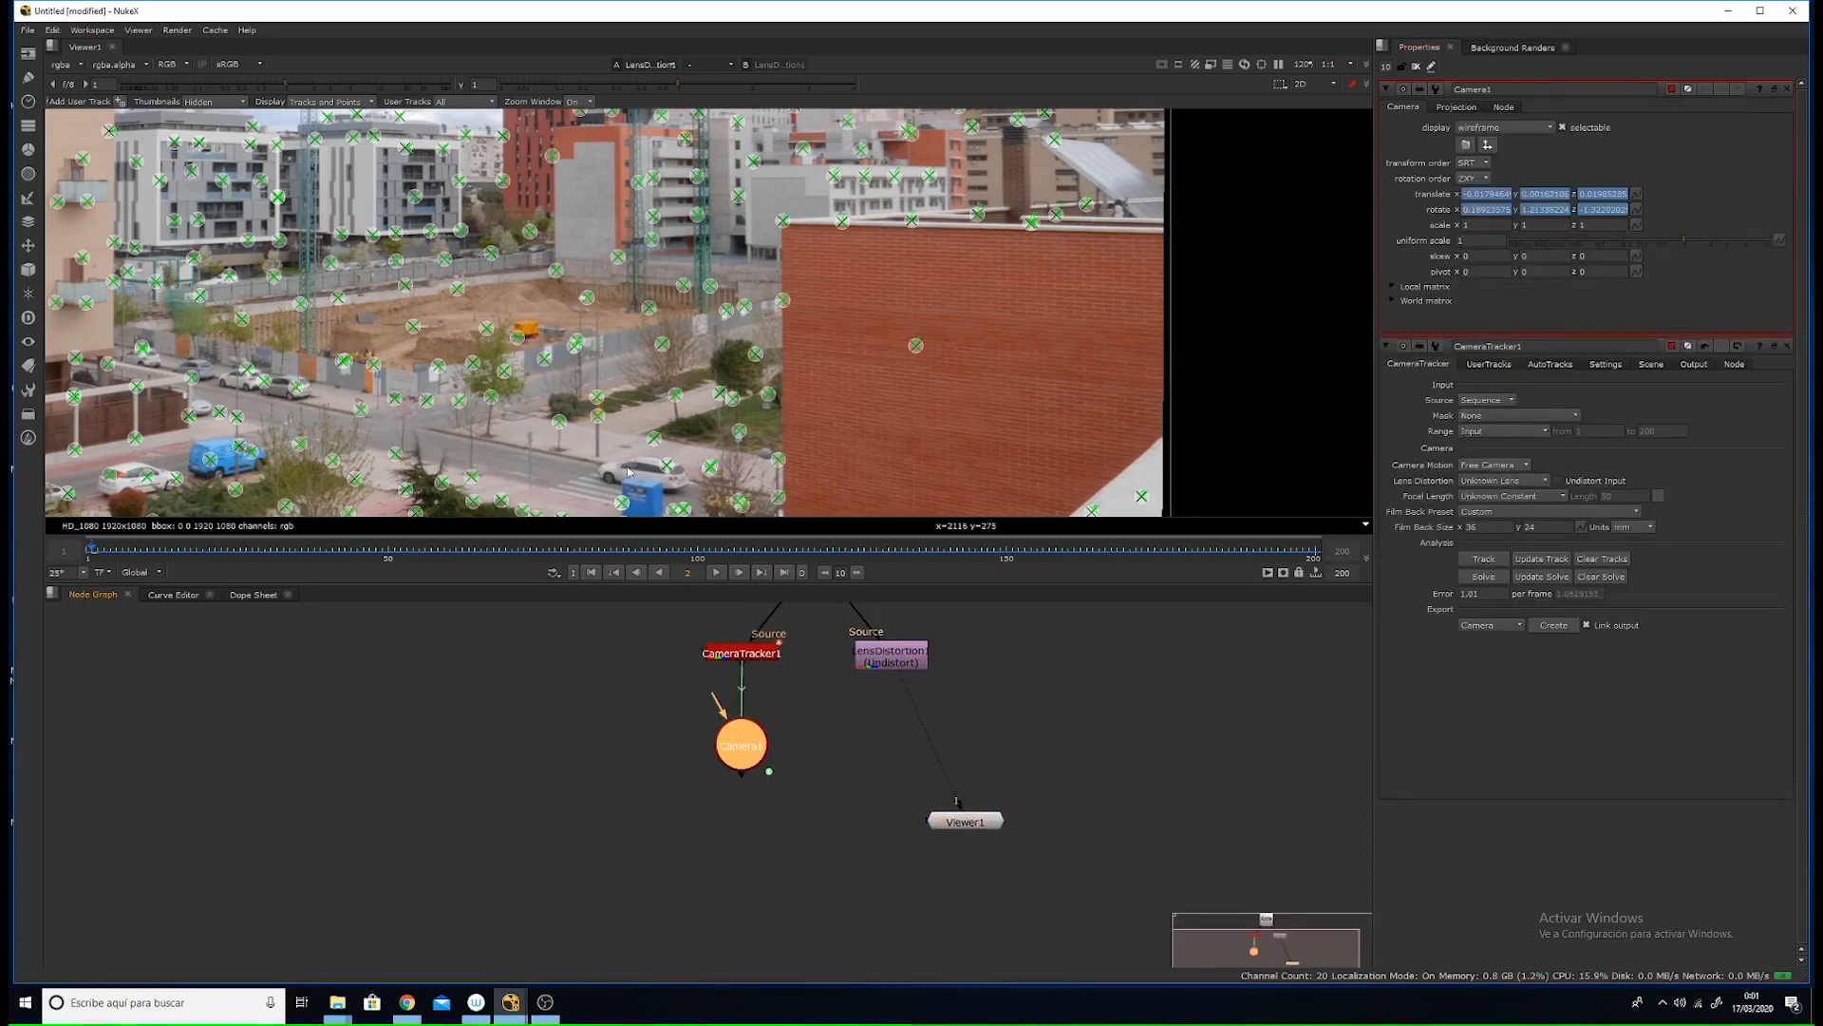
- Select ground tracks below and at the base of the blue container and on the pavement edge behind the white car
scroll(584, 422, down, 2)
middle_drag(589, 424, 785, 269)
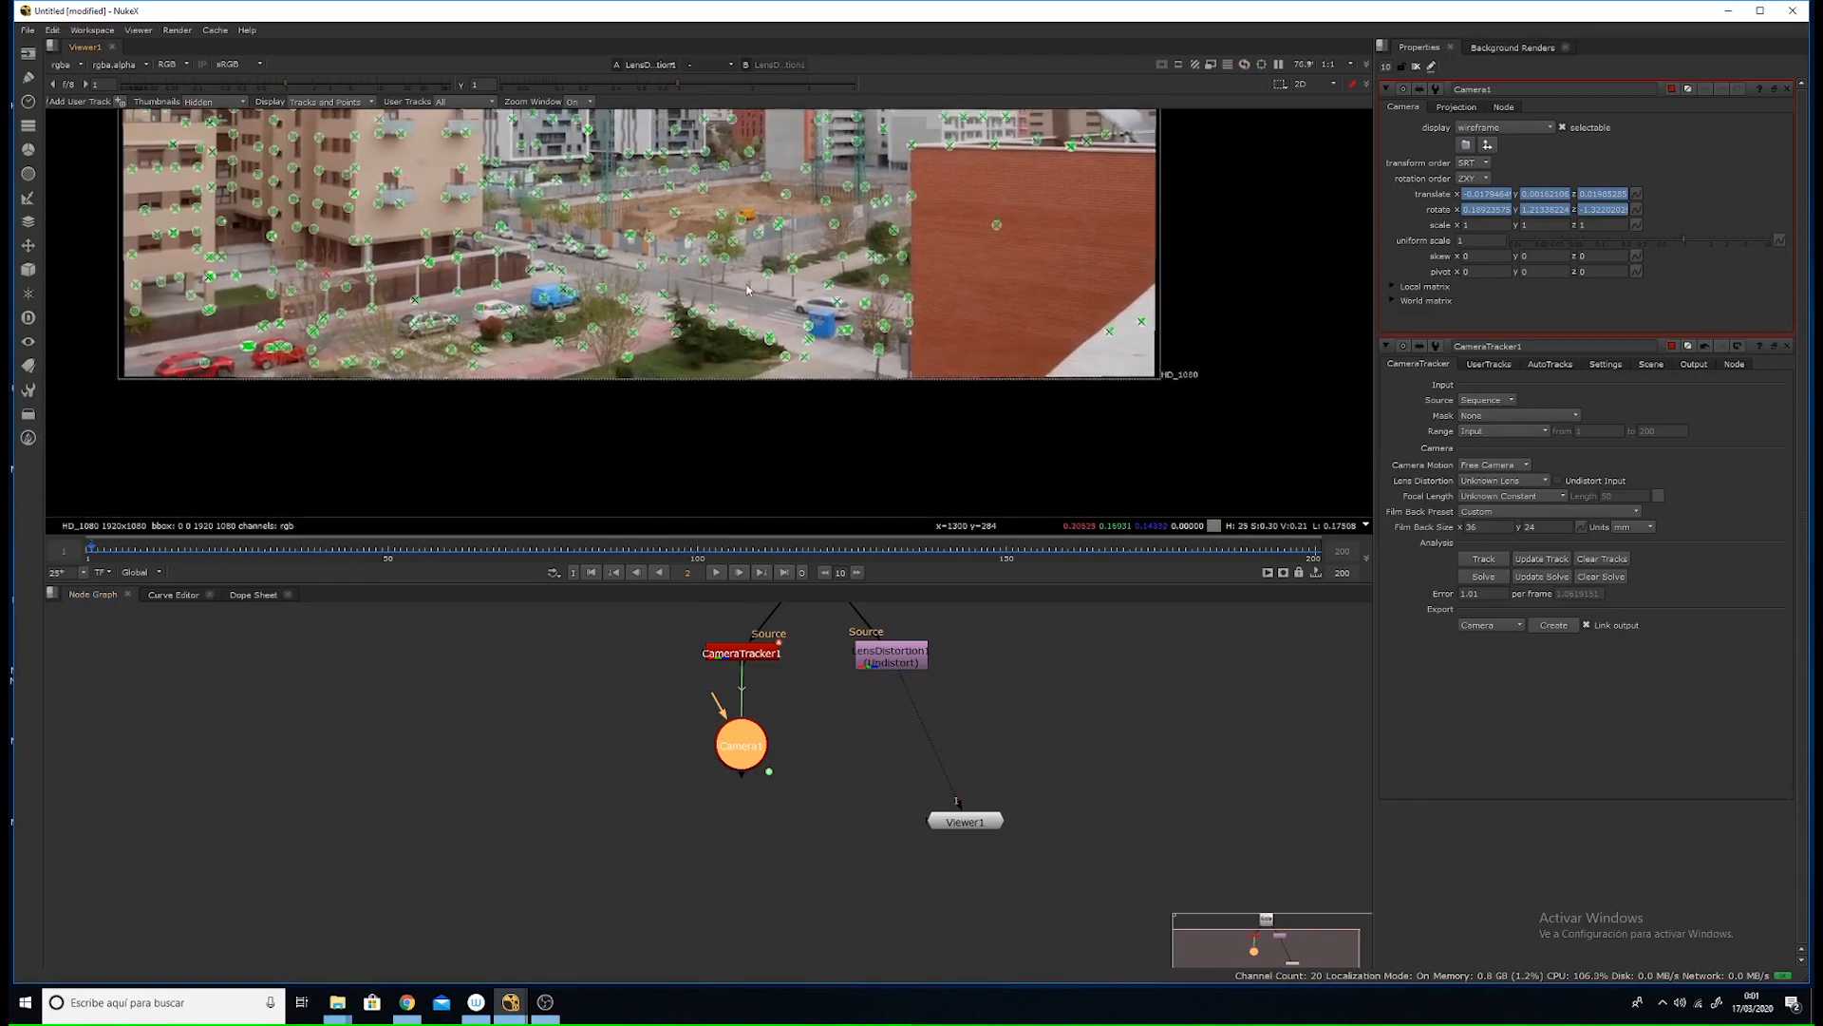
scroll(669, 325, up, 3)
middle_drag(638, 337, 598, 316)
scroll(798, 285, up, 3)
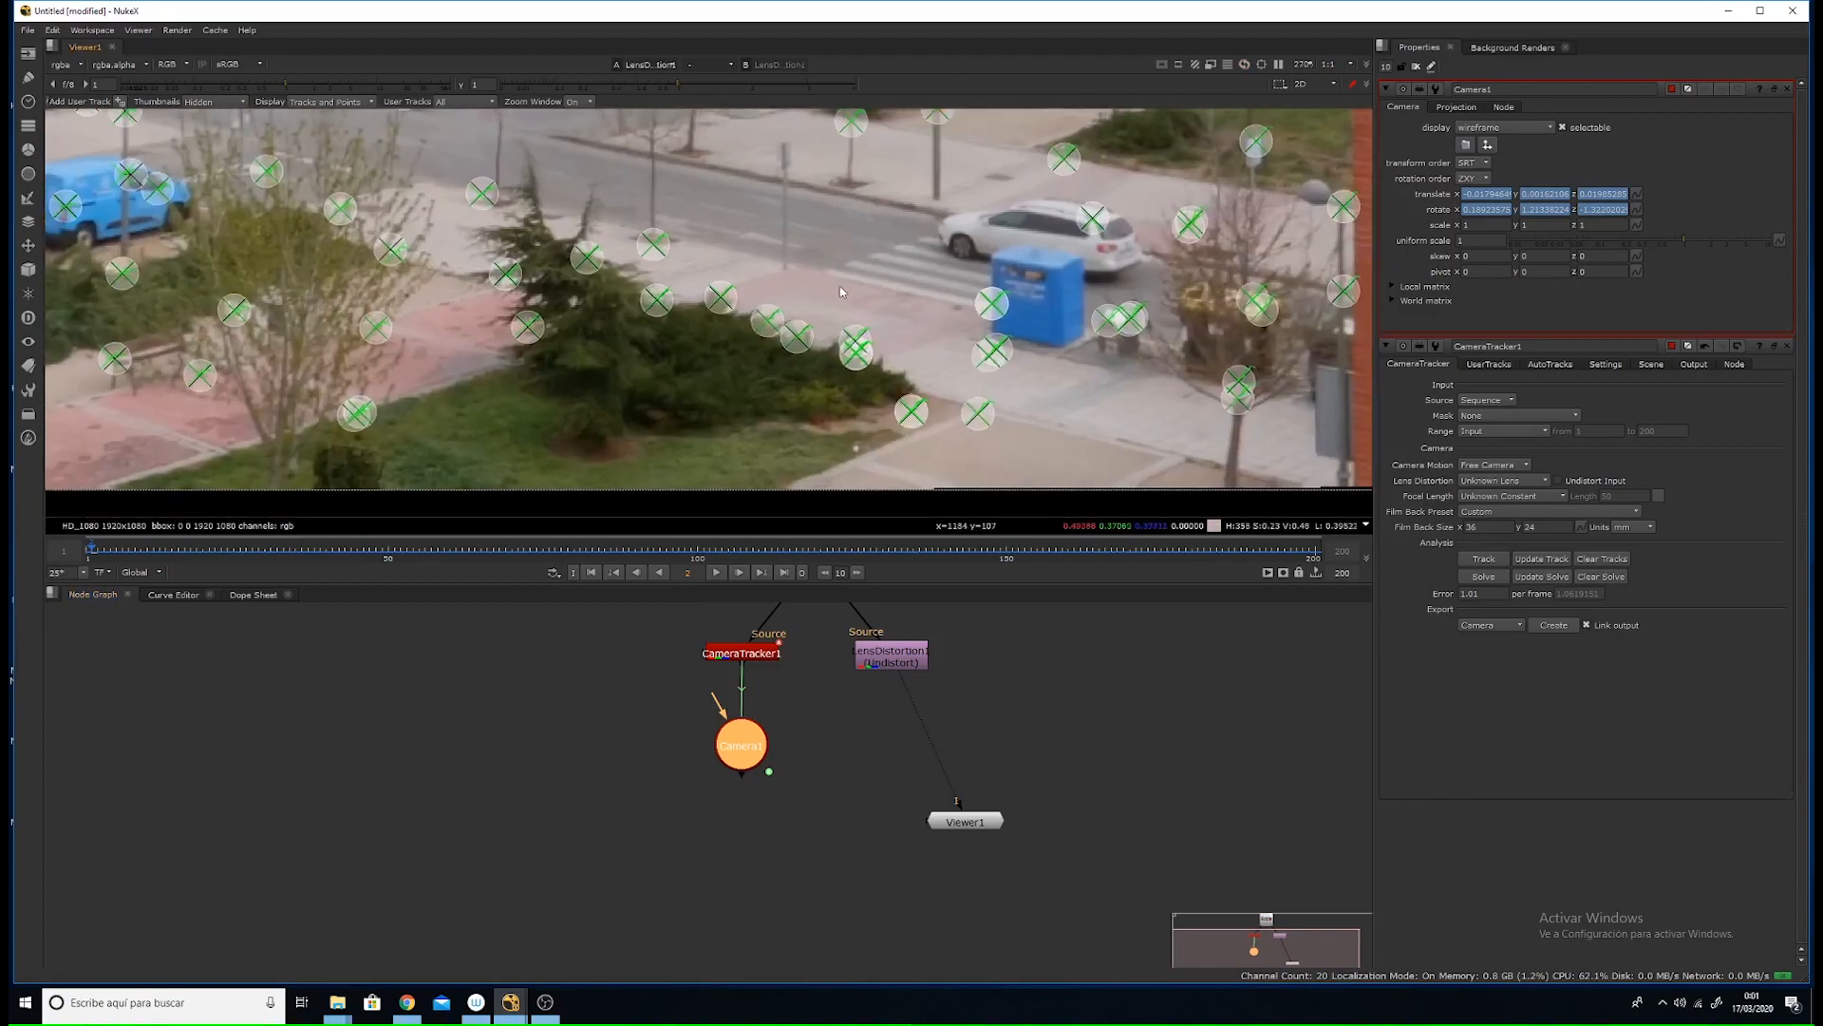
middle_drag(984, 396, 940, 368)
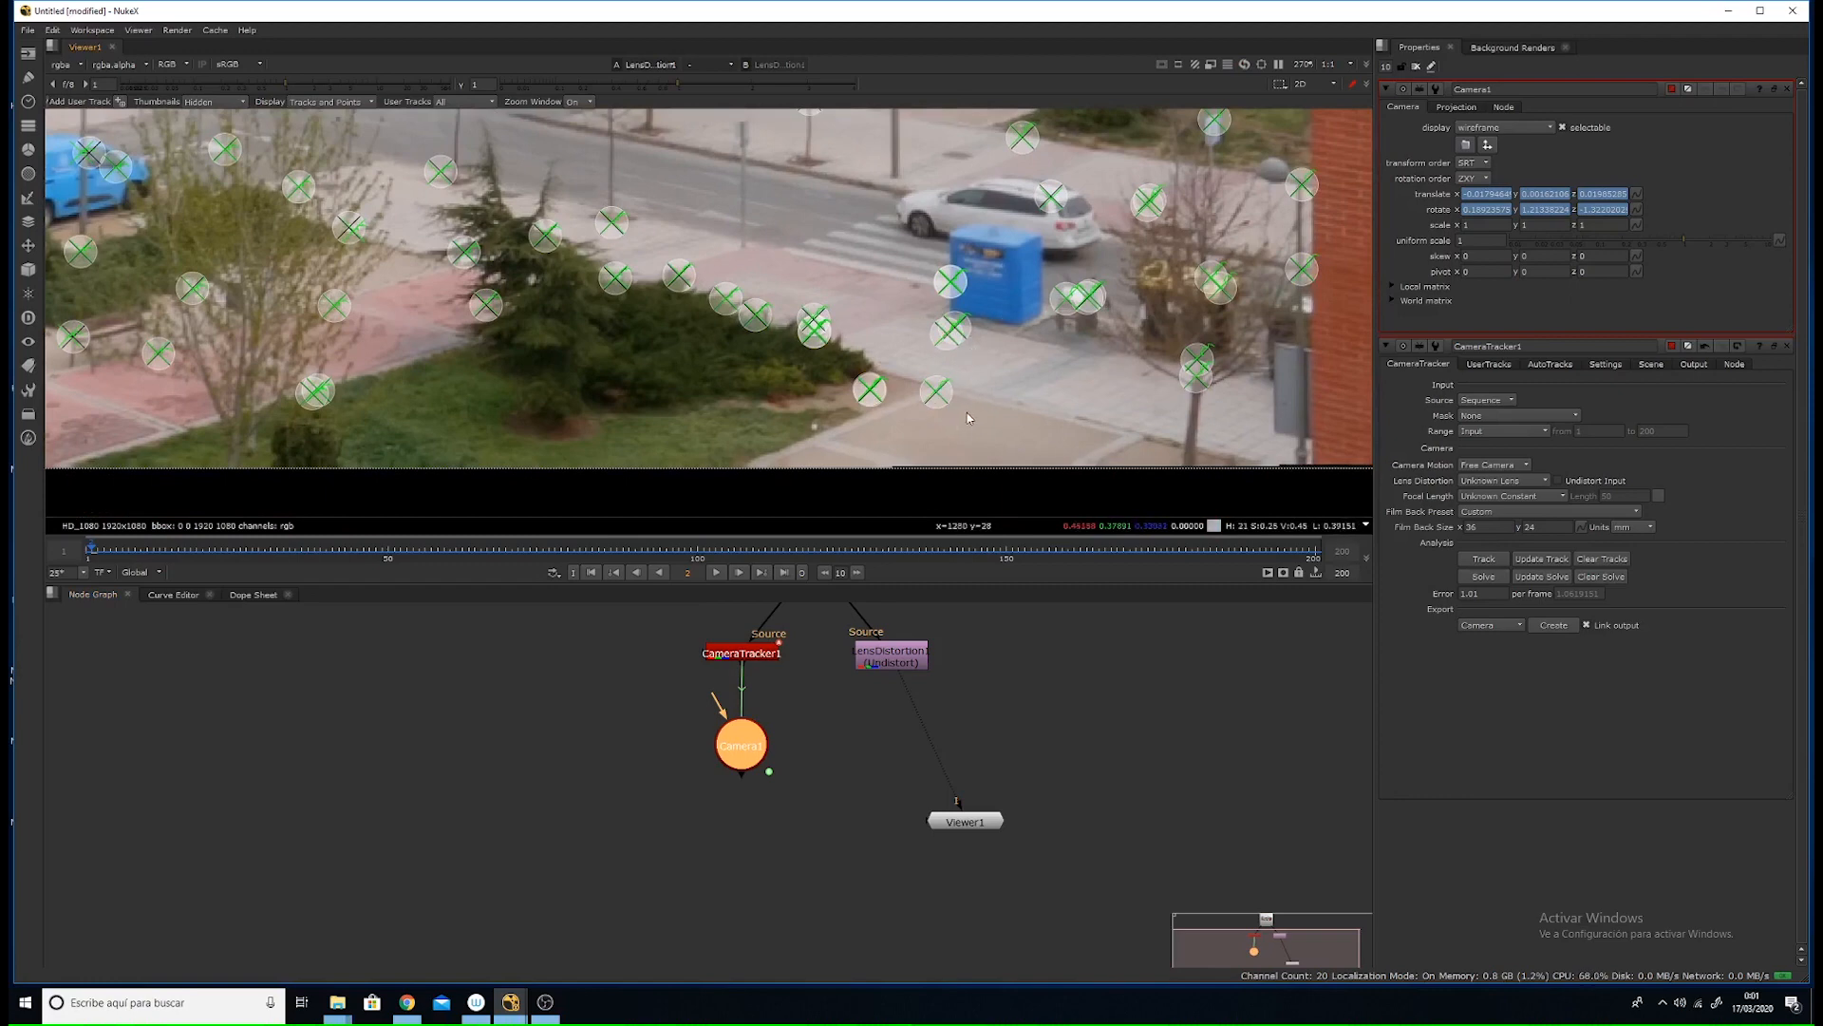
drag(970, 414, 855, 372)
shift+drag(975, 359, 920, 312)
middle_drag(935, 314, 859, 452)
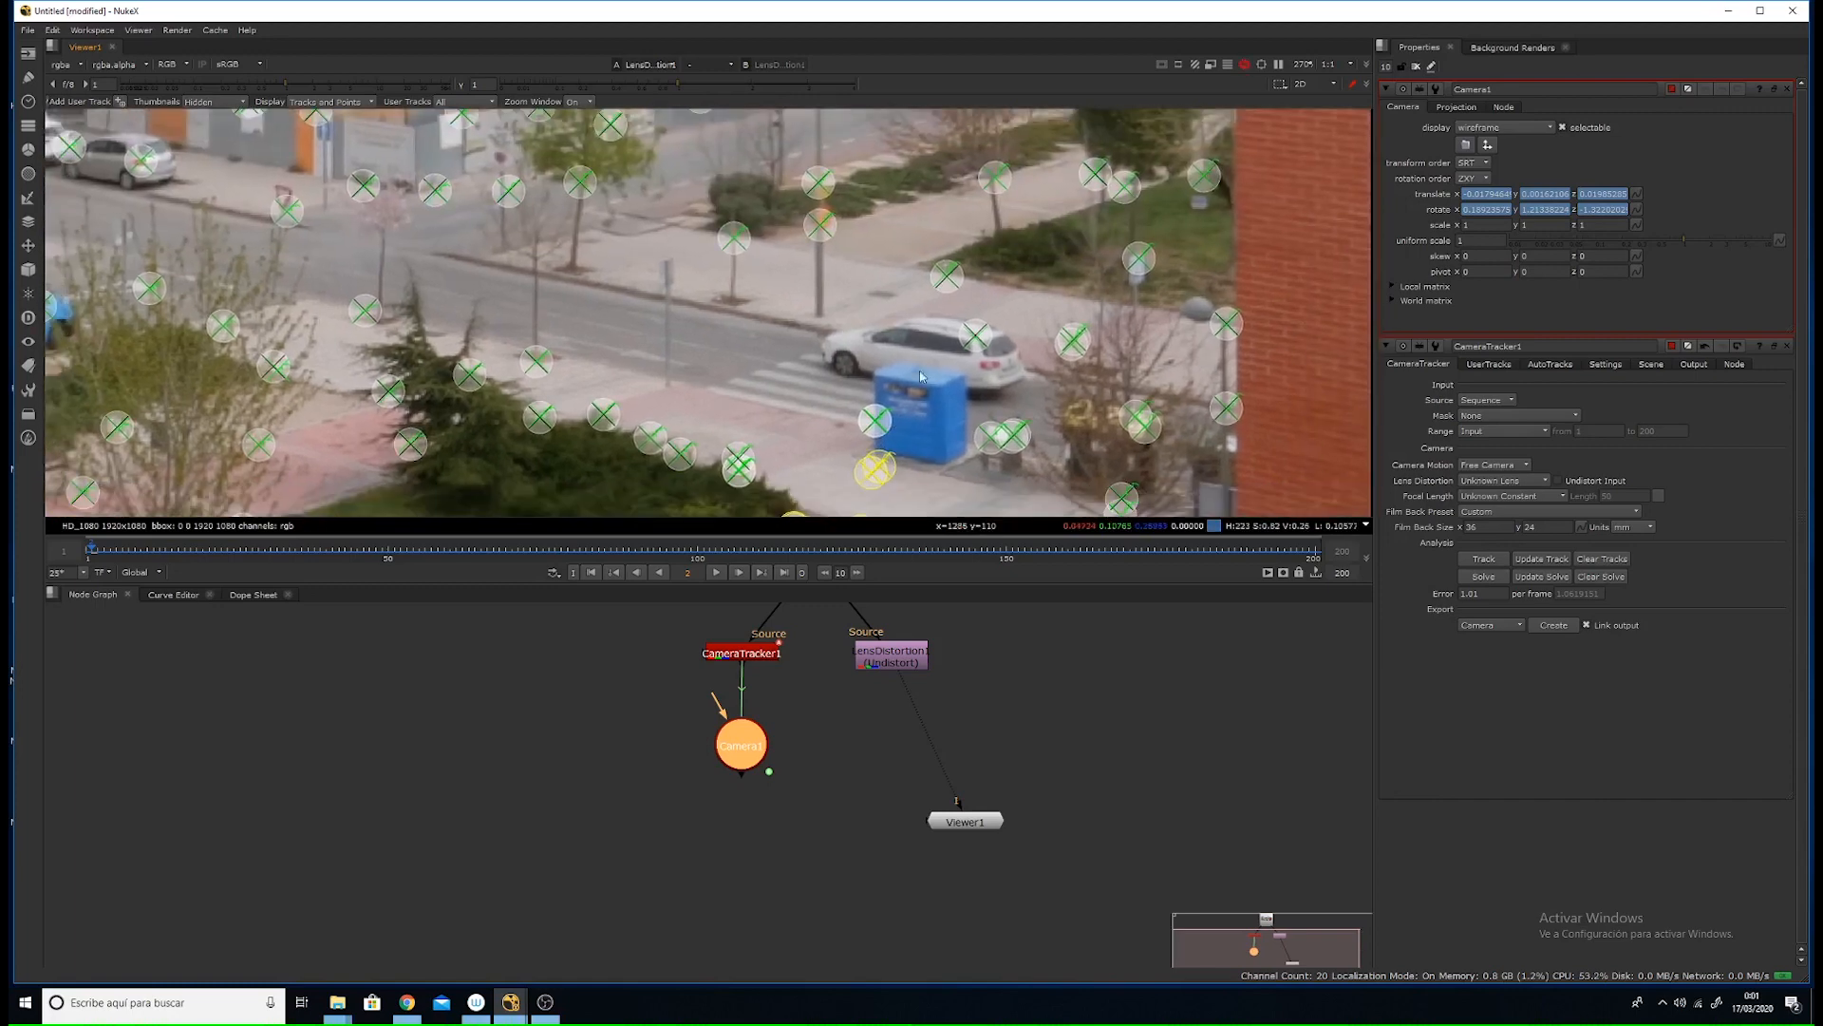
shift+drag(987, 305, 922, 247)
- Add the ground track beside the red bush to the track selection
middle_drag(532, 399, 1049, 77)
middle_drag(667, 188, 802, 257)
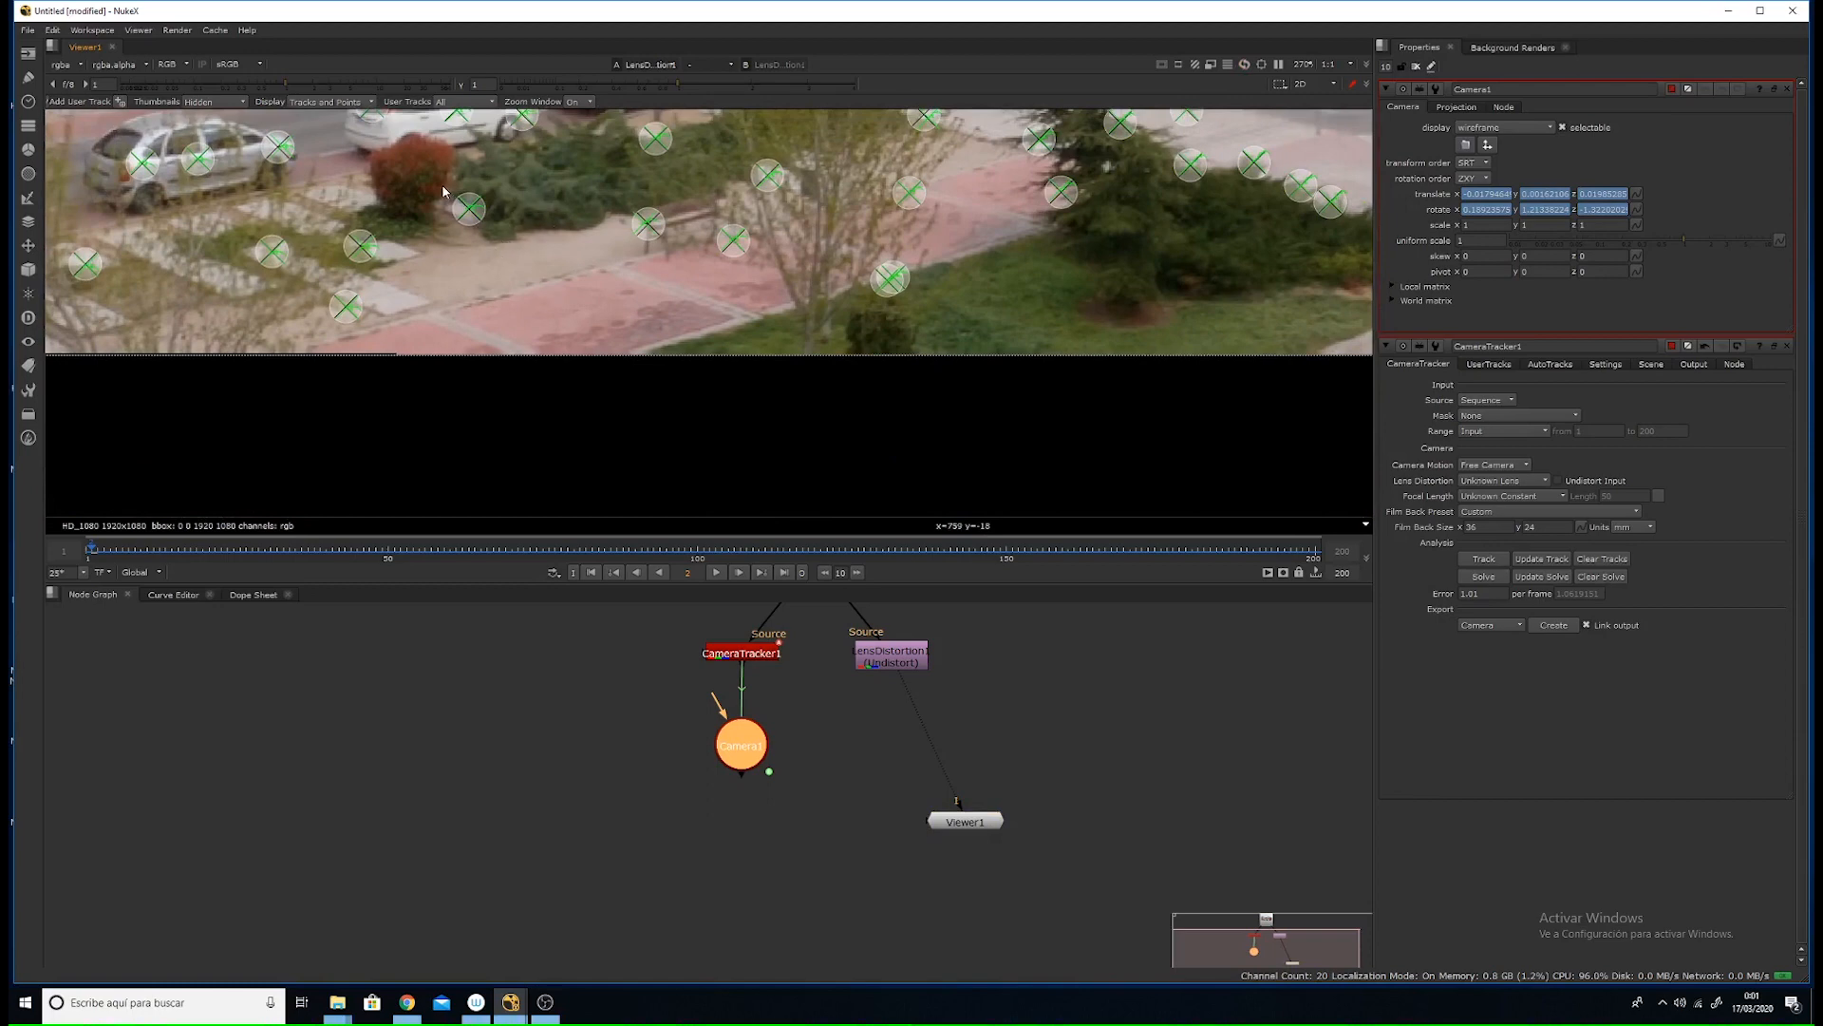
shift+drag(443, 192, 505, 230)
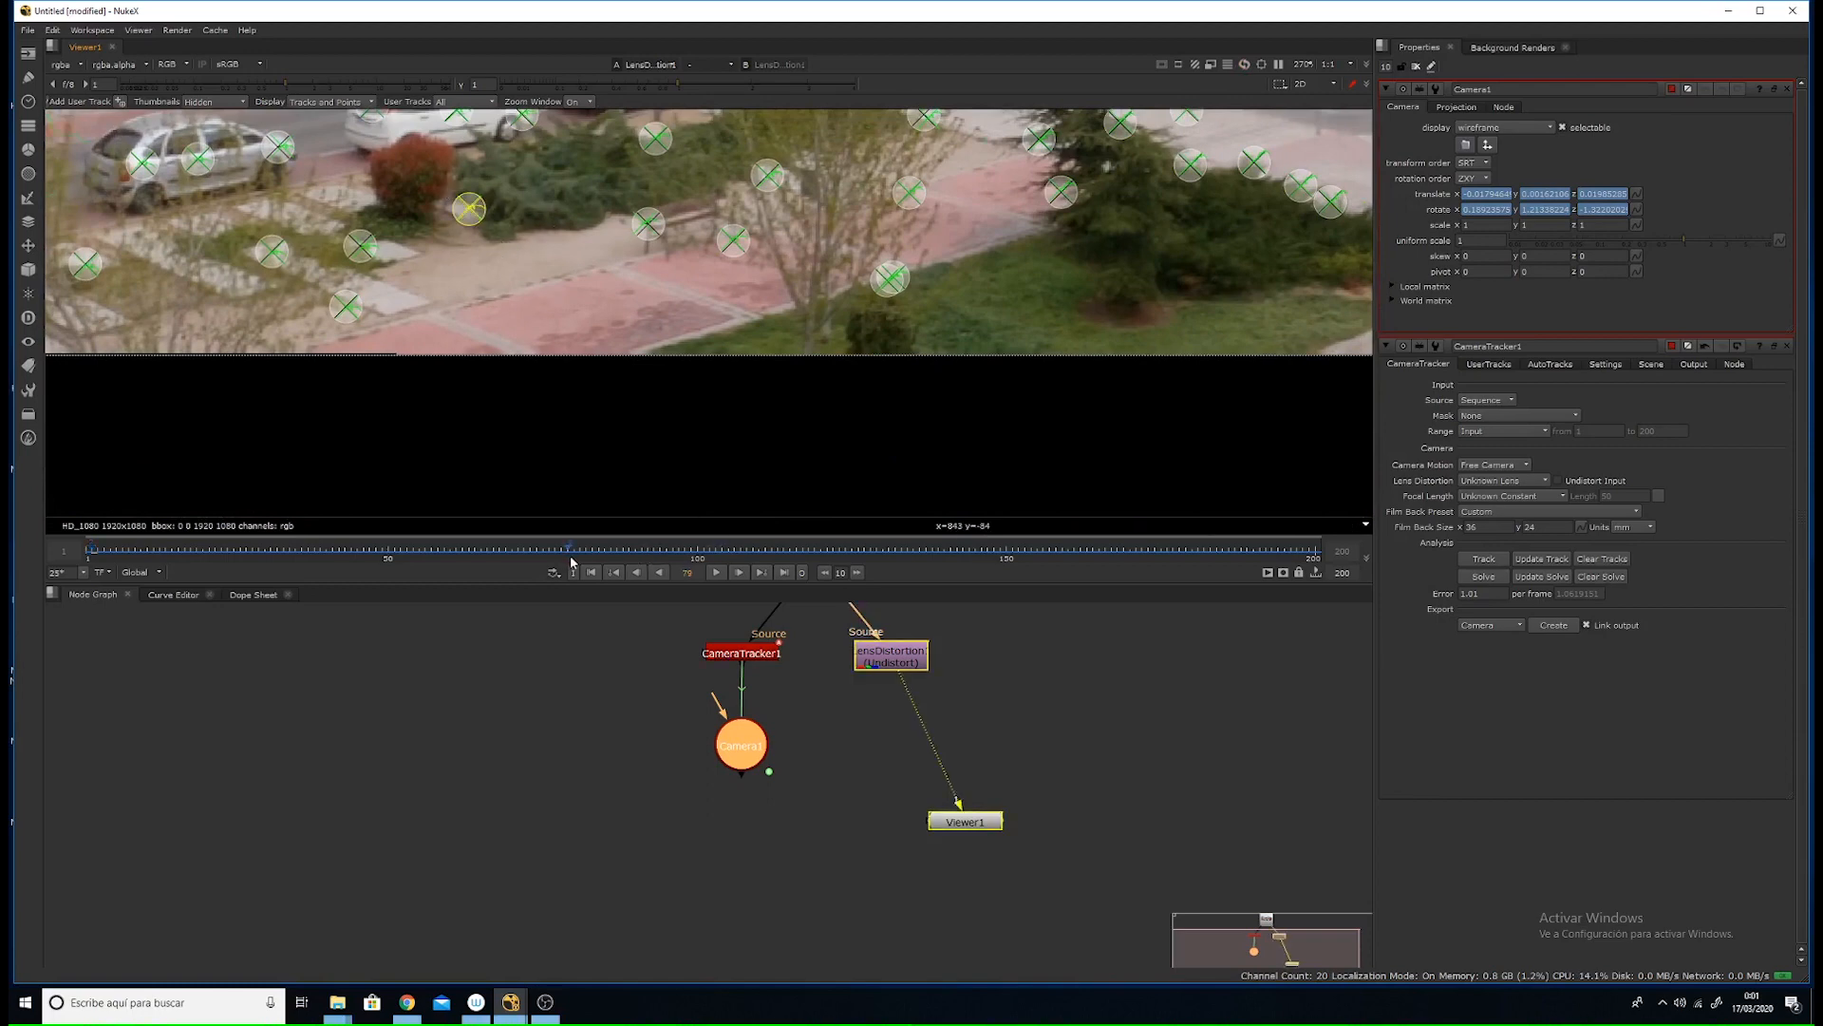
- Advance to about frame 176 and add the track on the pink paving below the red bush to the selection
drag(568, 556, 808, 549)
scroll(964, 339, down, 5)
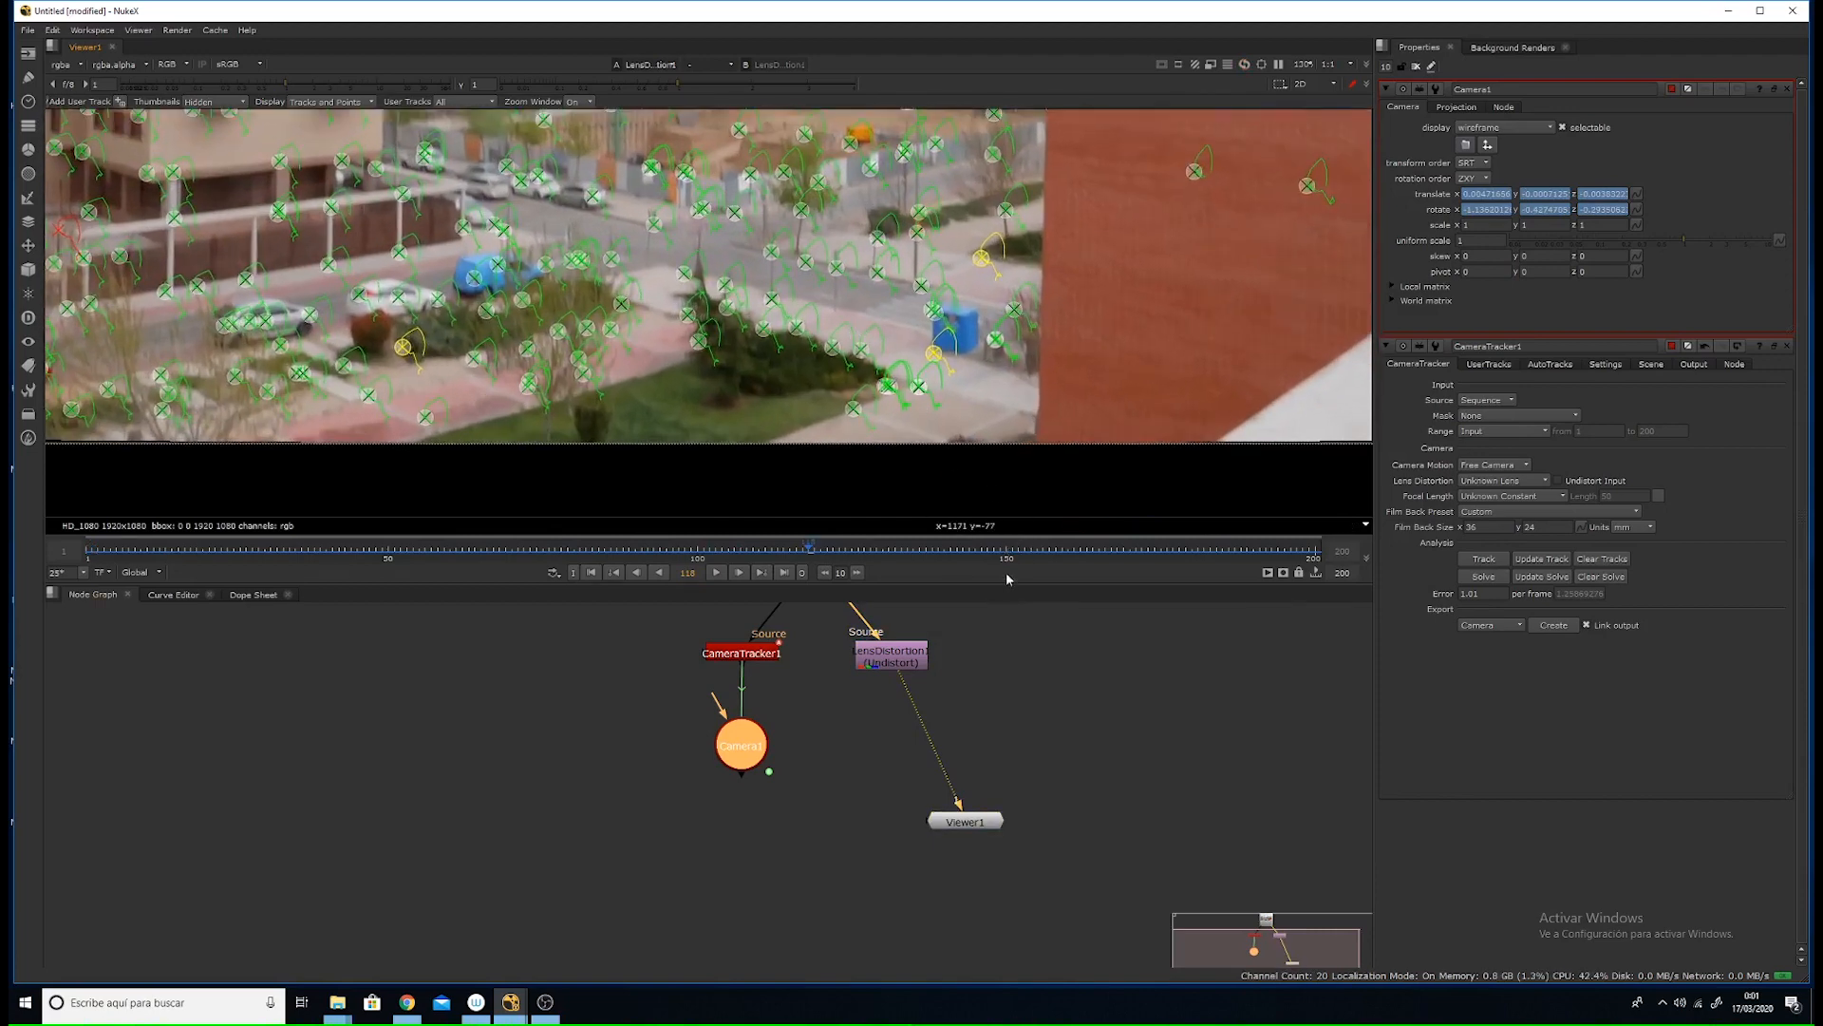
drag(1026, 553, 1167, 570)
middle_drag(580, 372, 746, 234)
scroll(745, 235, up, 4)
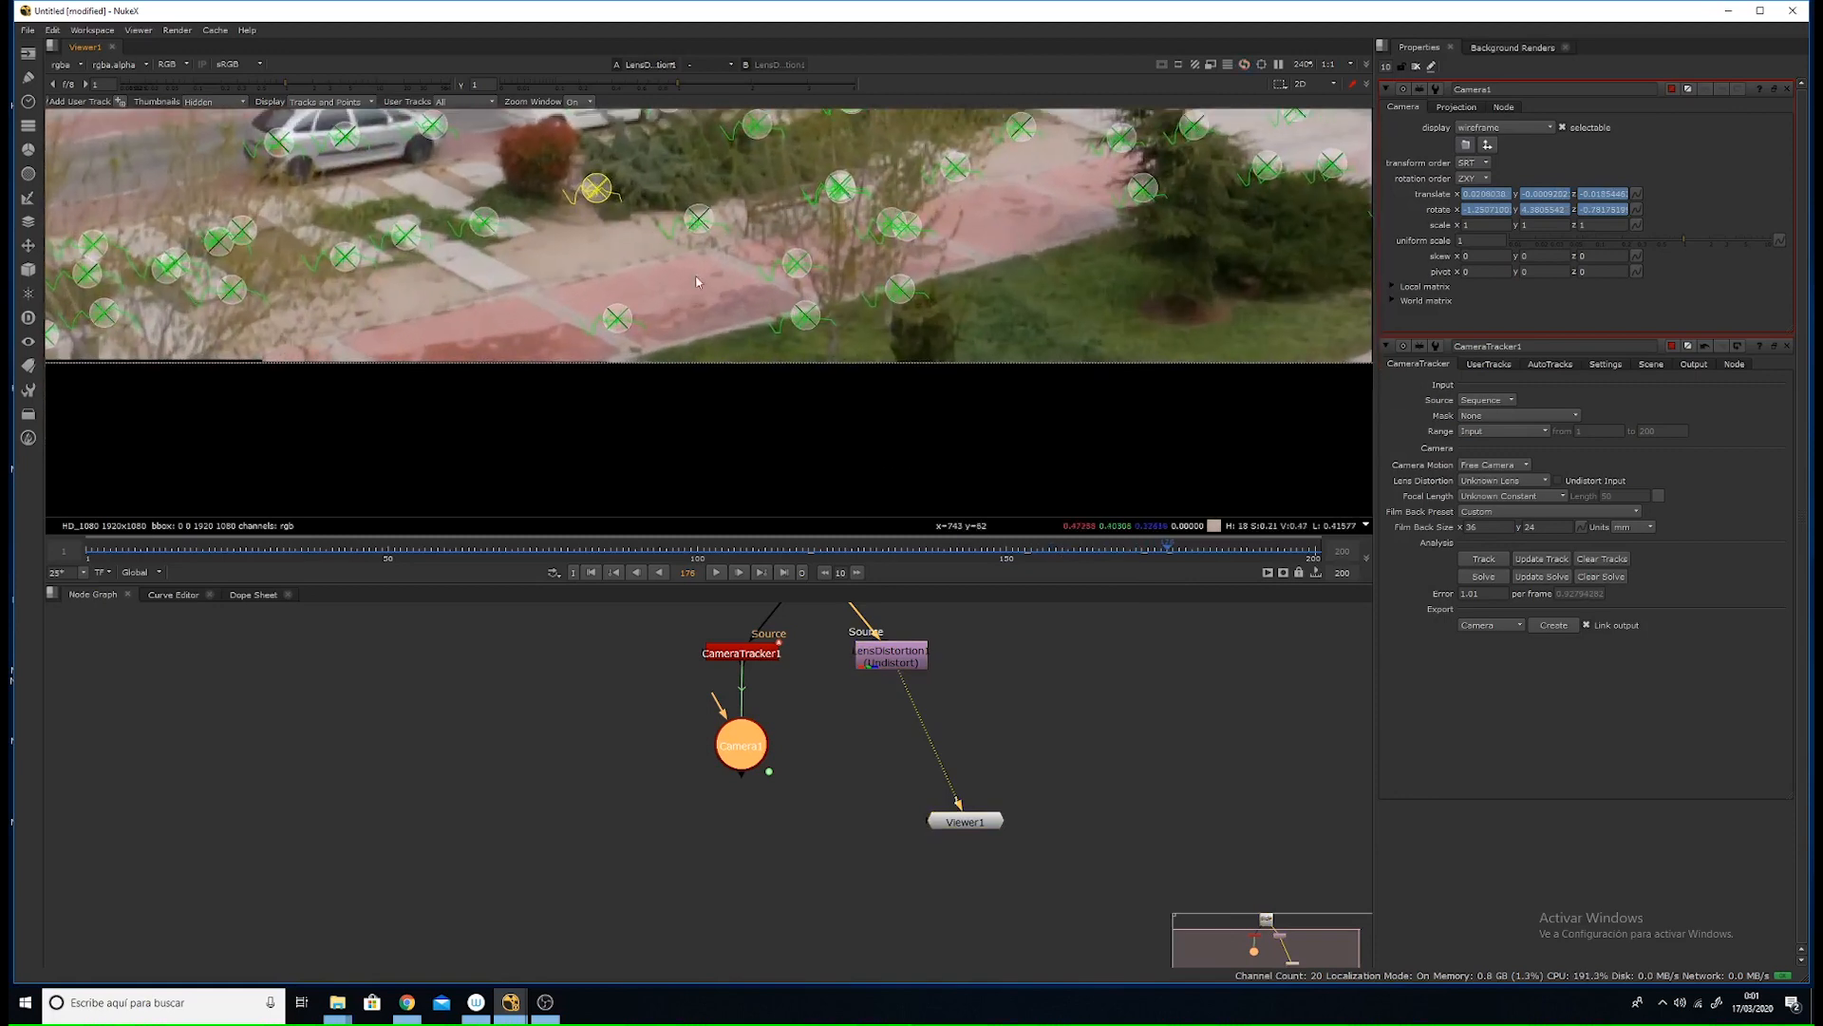
scroll(660, 263, down, 2)
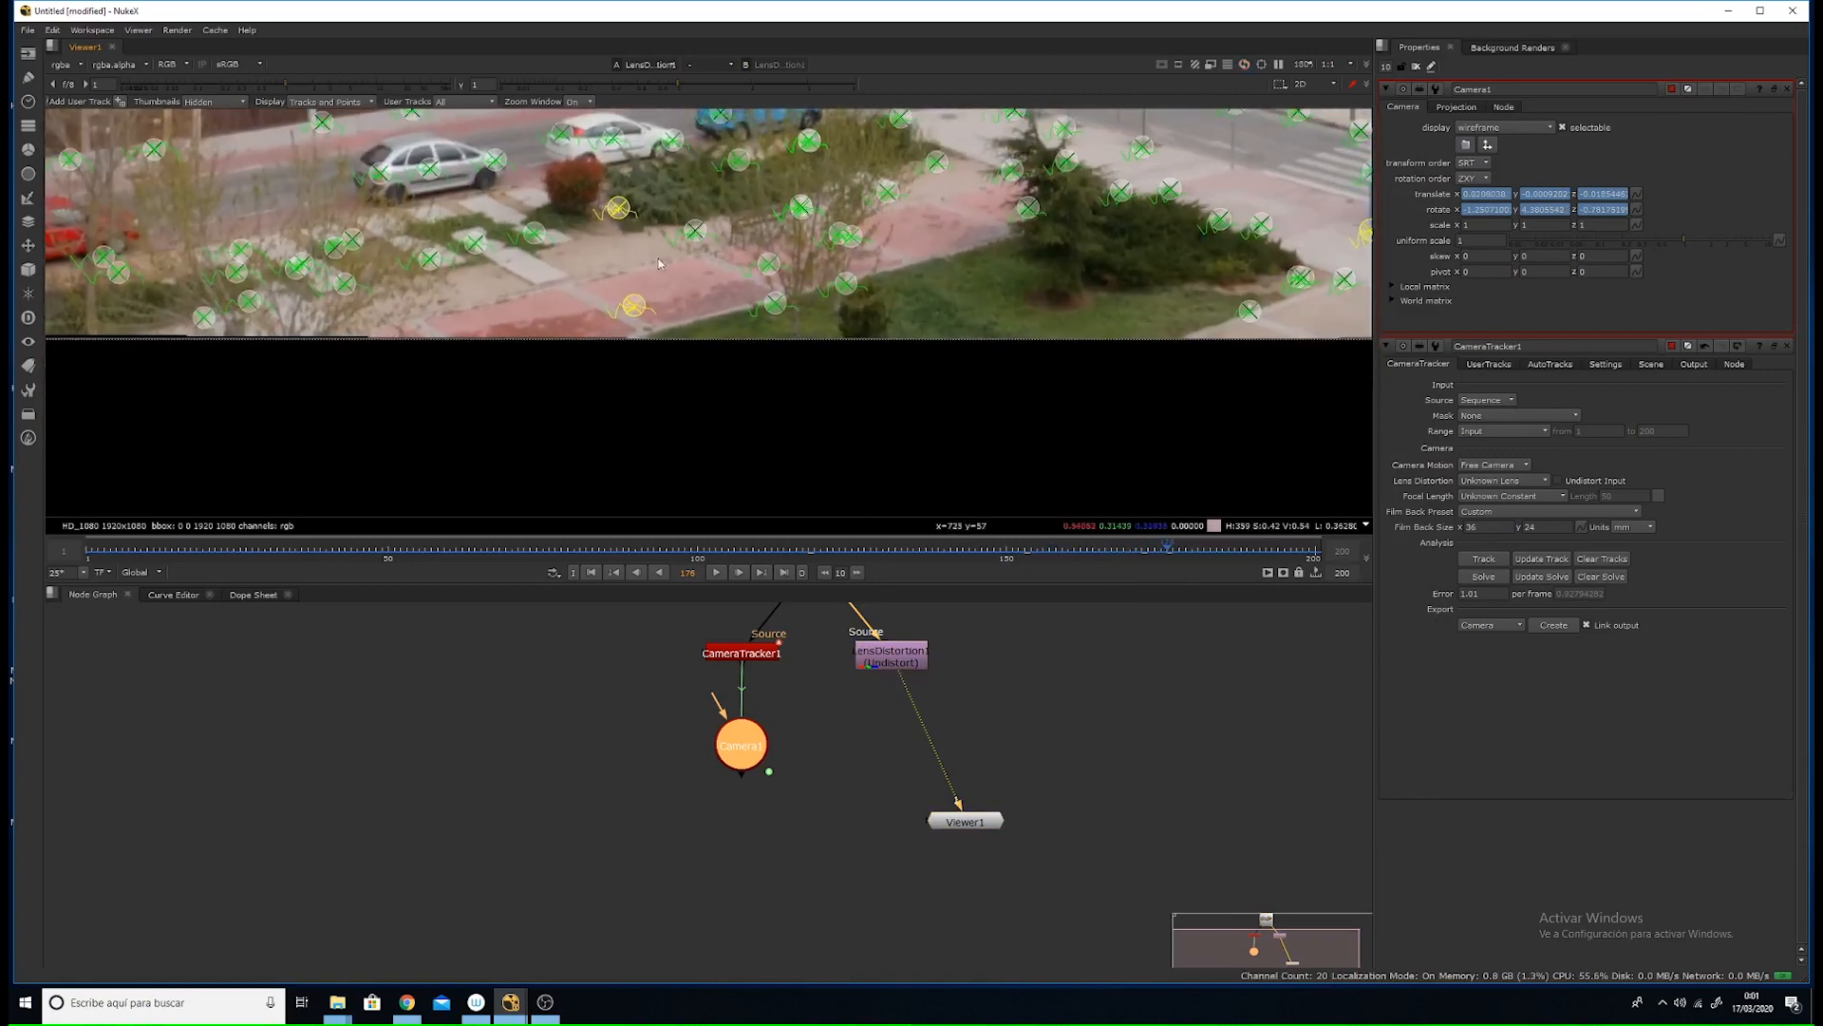
- Examine the tracks over the street, construction site and foreground to check the selected ground points
scroll(636, 275, down, 2)
middle_drag(635, 274, 502, 354)
scroll(498, 231, up, 4)
middle_drag(497, 231, 359, 332)
scroll(359, 332, down, 2)
scroll(359, 333, down, 4)
scroll(627, 247, up, 4)
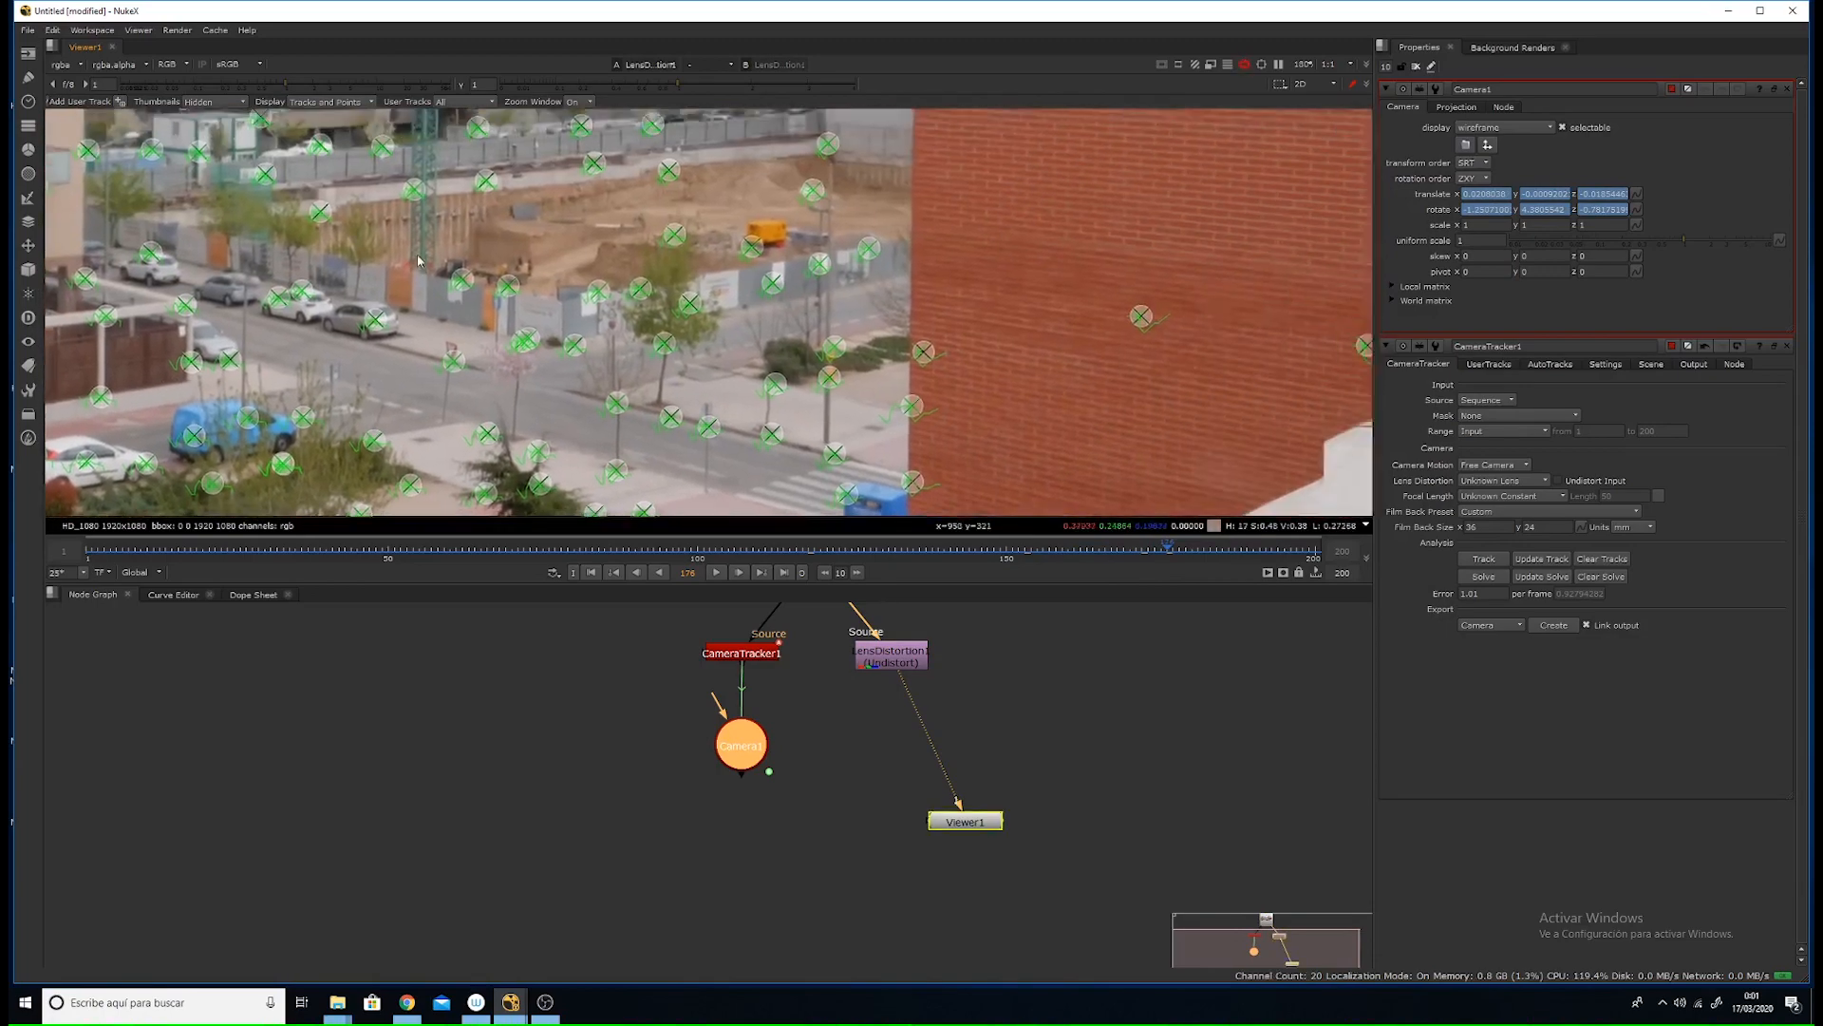
middle_drag(628, 247, 574, 253)
scroll(660, 290, up, 2)
scroll(476, 355, down, 2)
scroll(475, 354, down, 4)
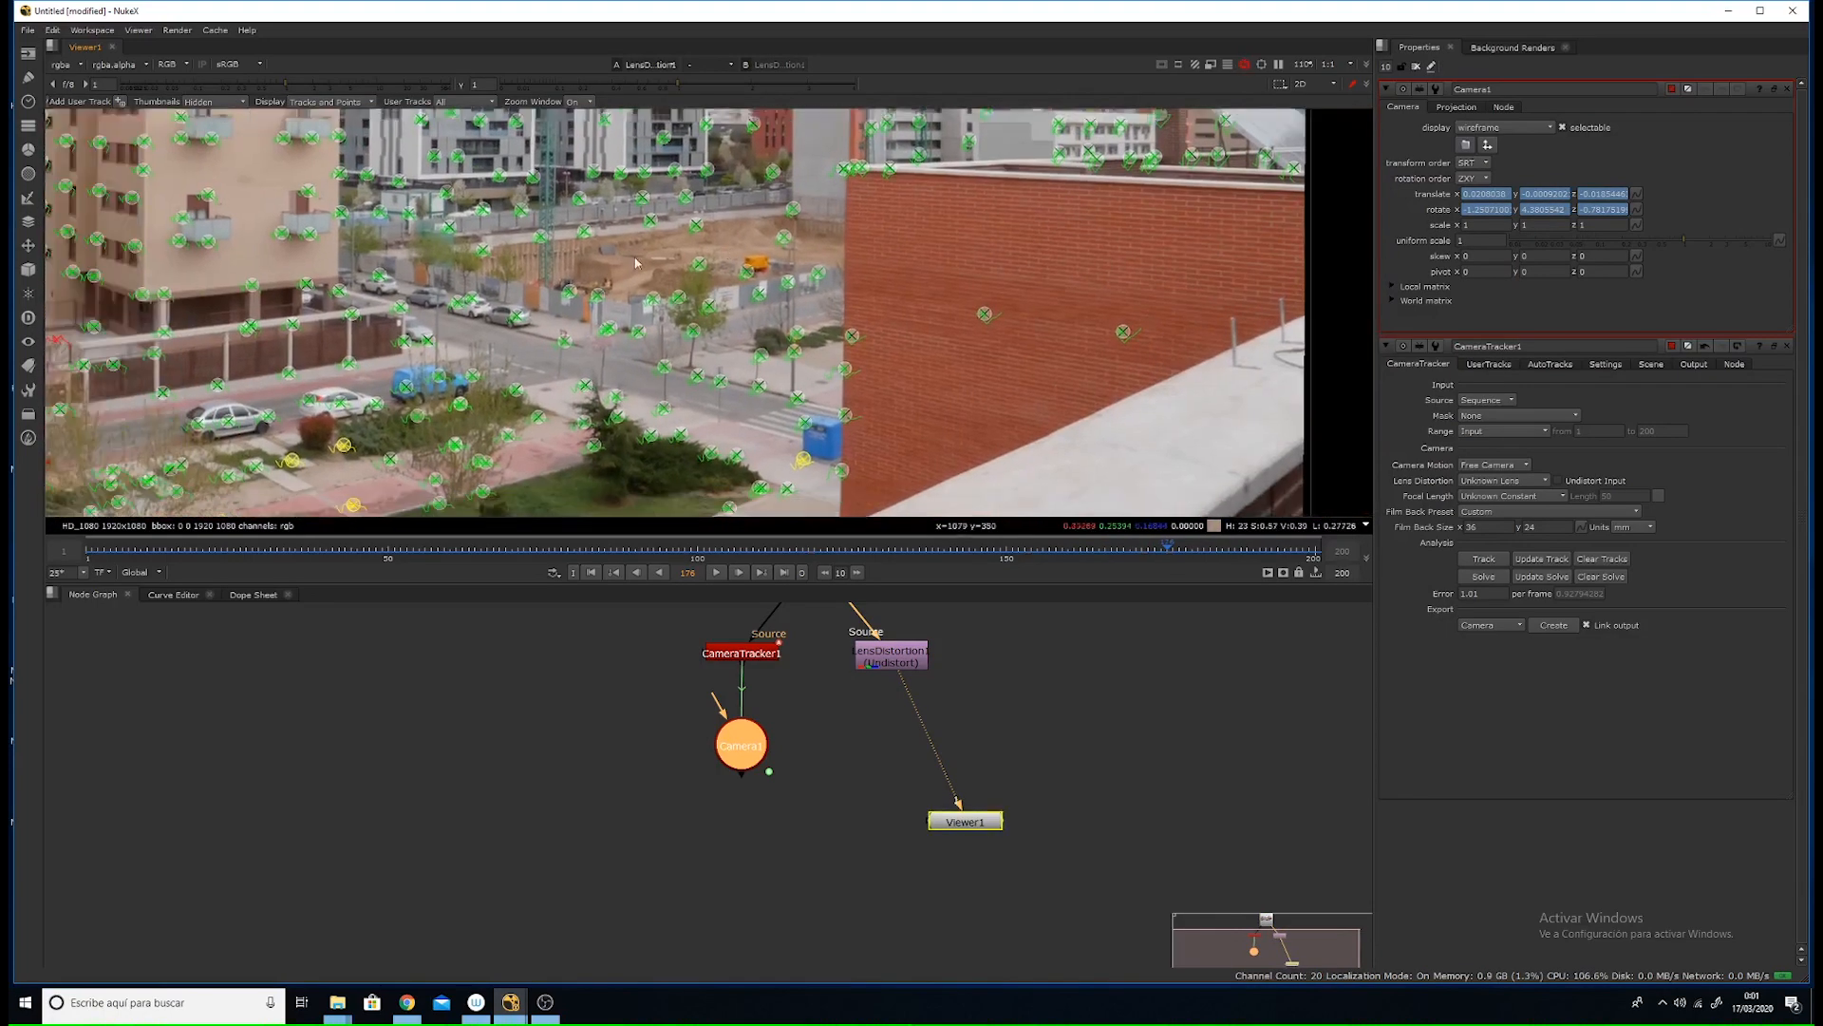
scroll(549, 282, up, 3)
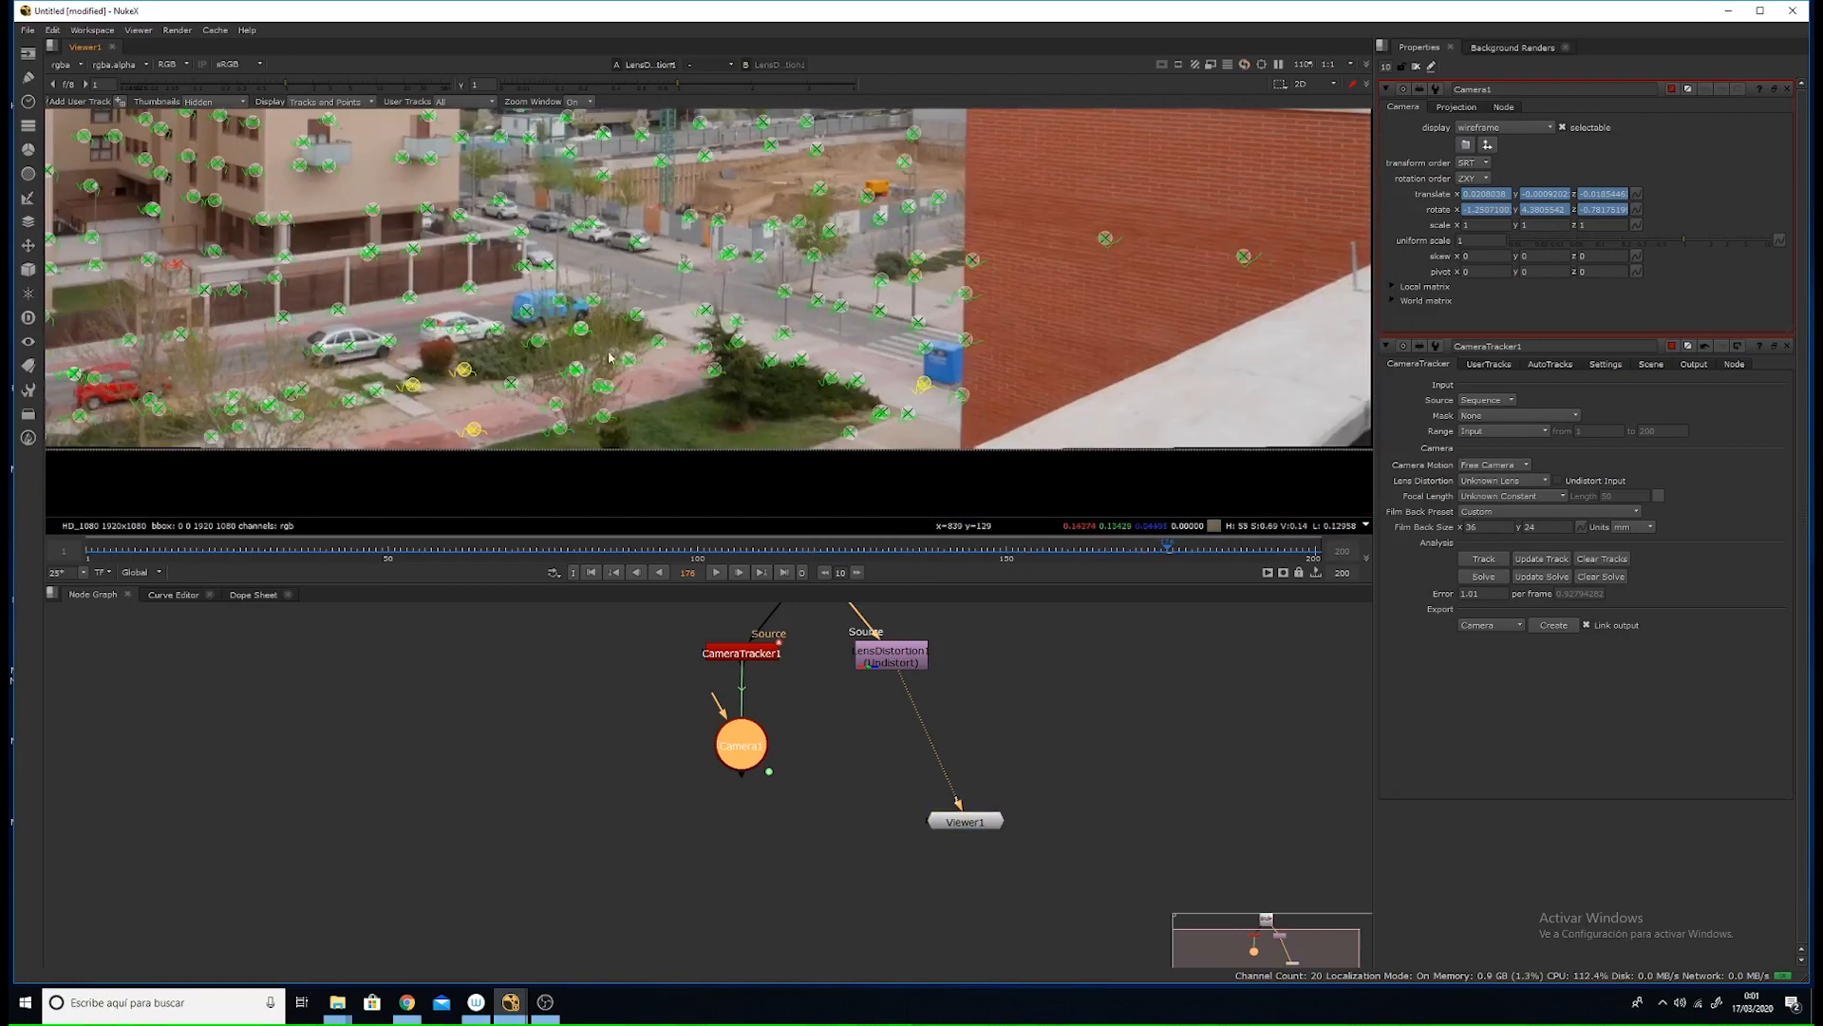
scroll(646, 266, up, 2)
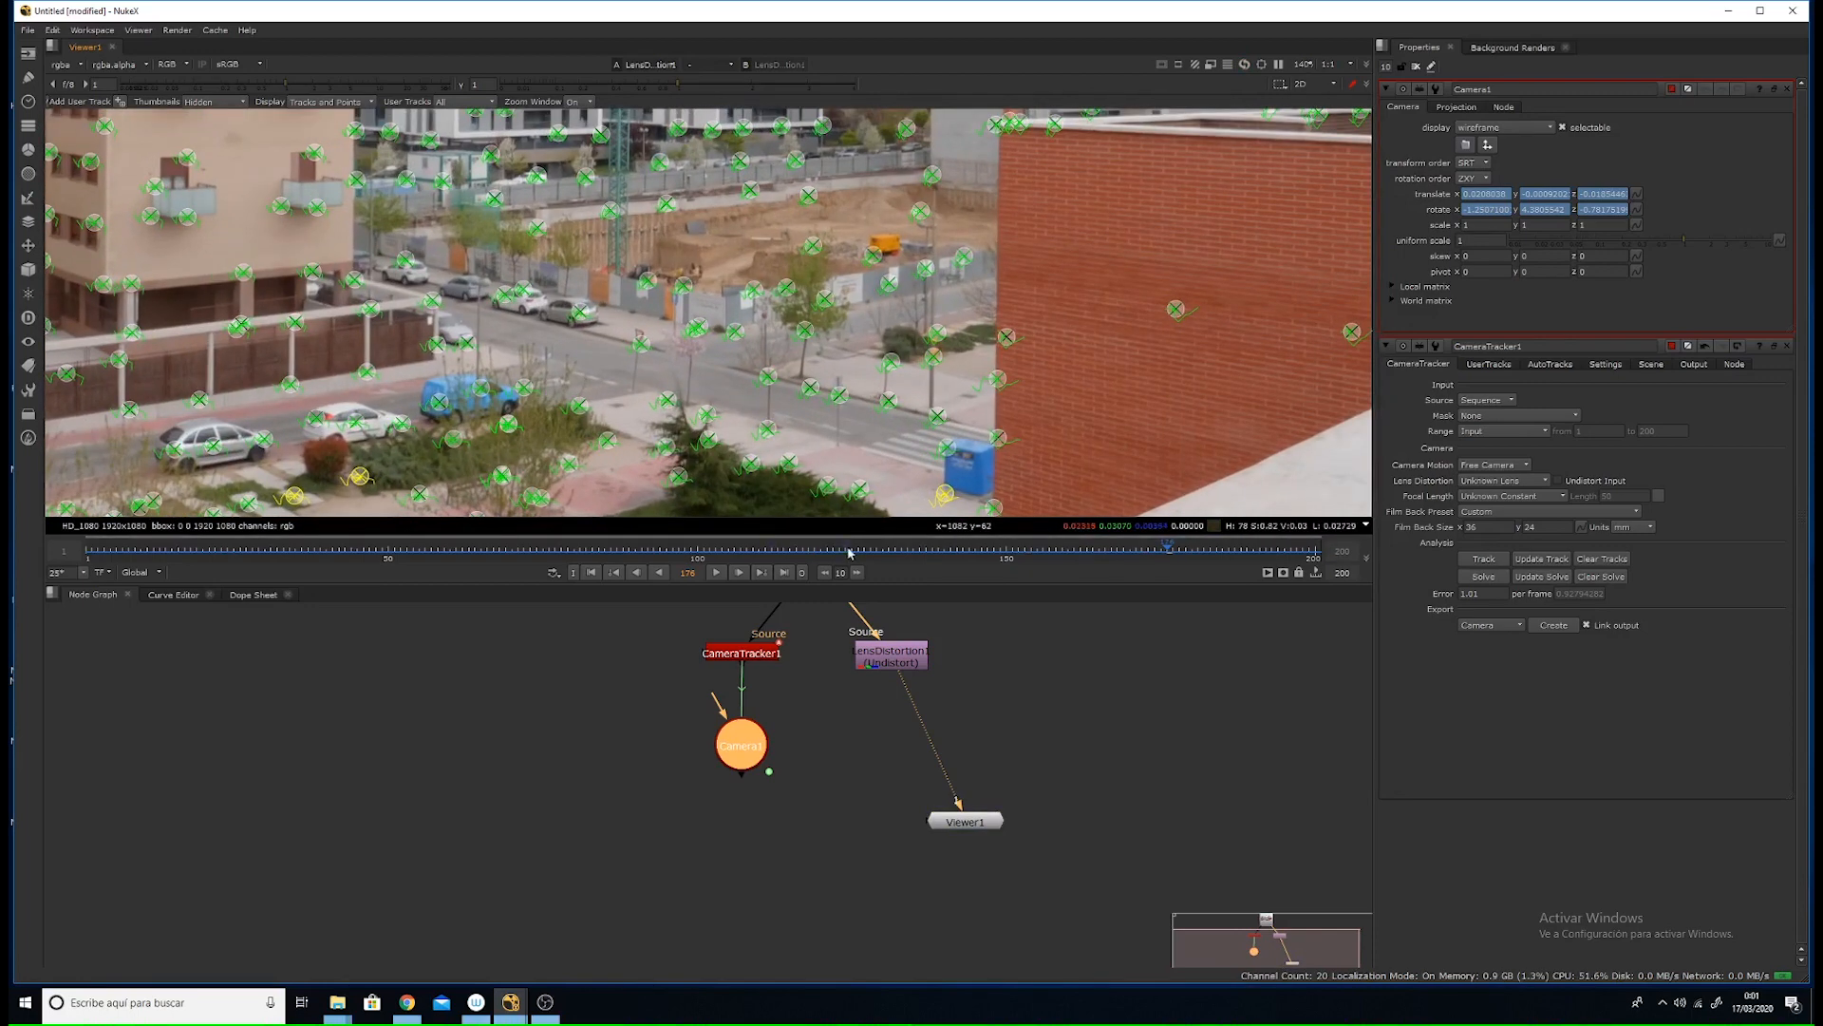
- Set the ground plane to the selected tracks
right_click(360, 481)
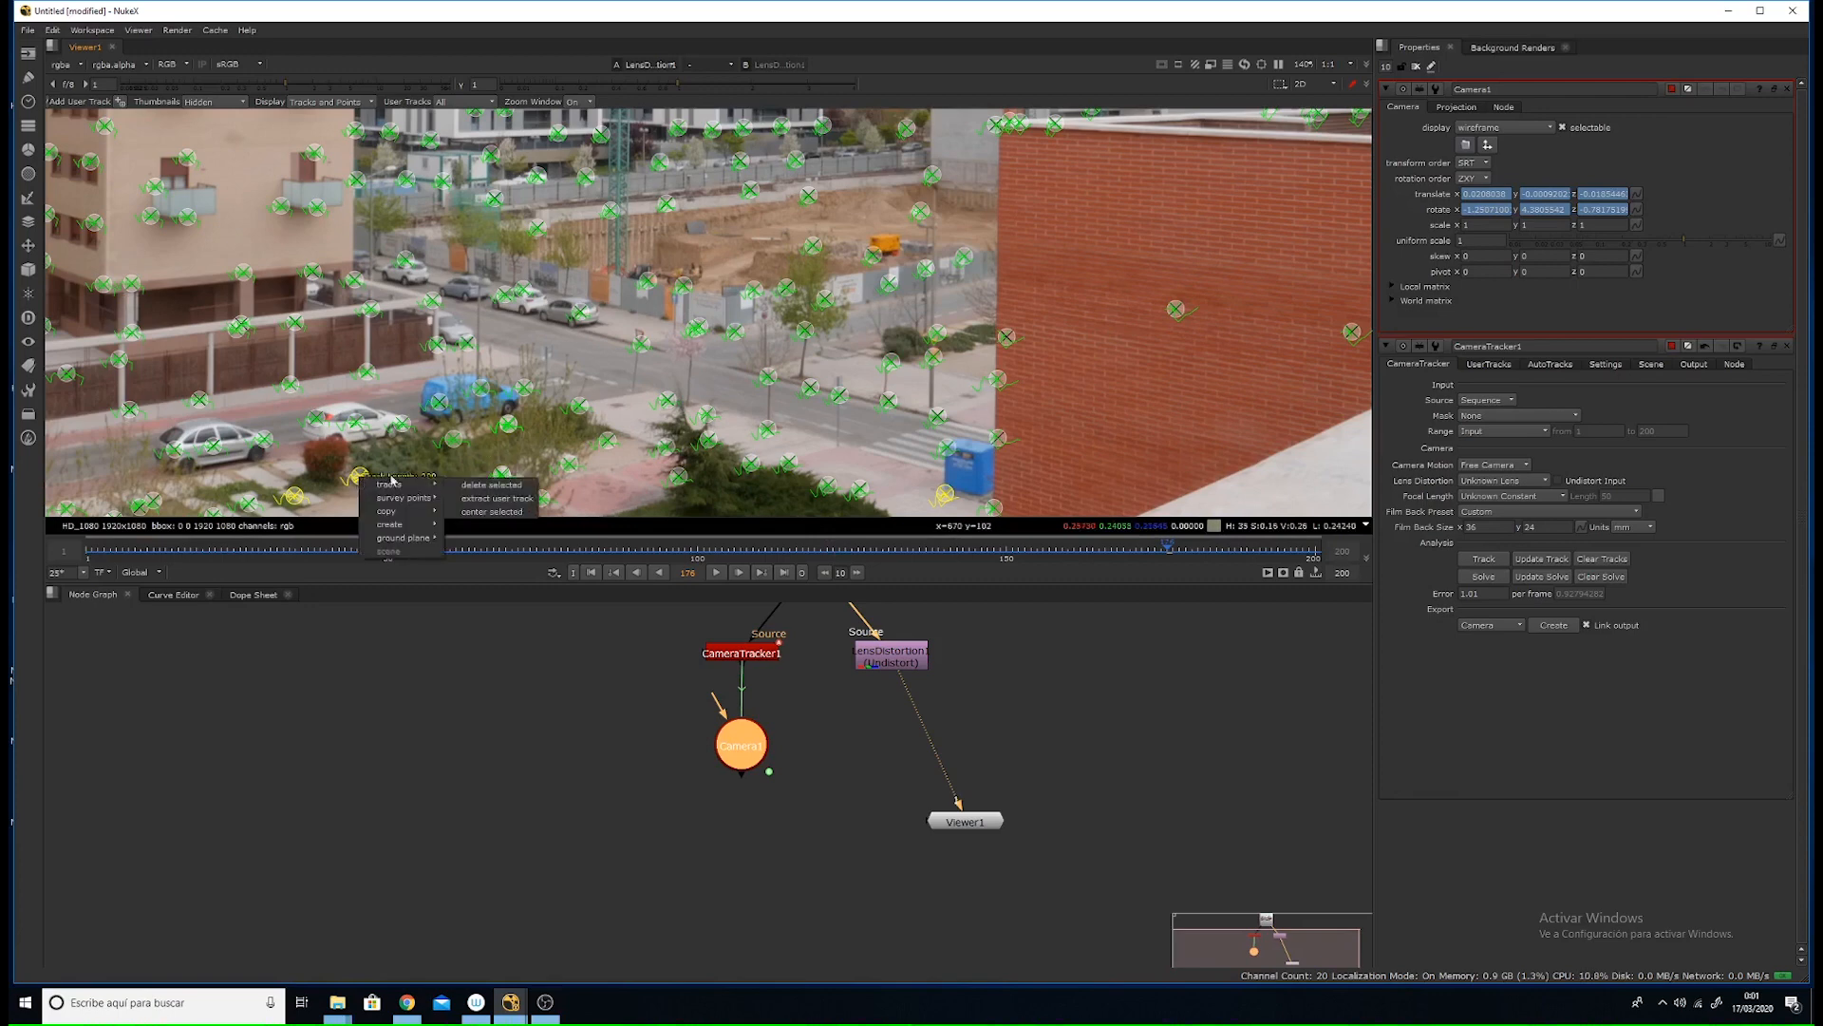
mouse_move(411, 544)
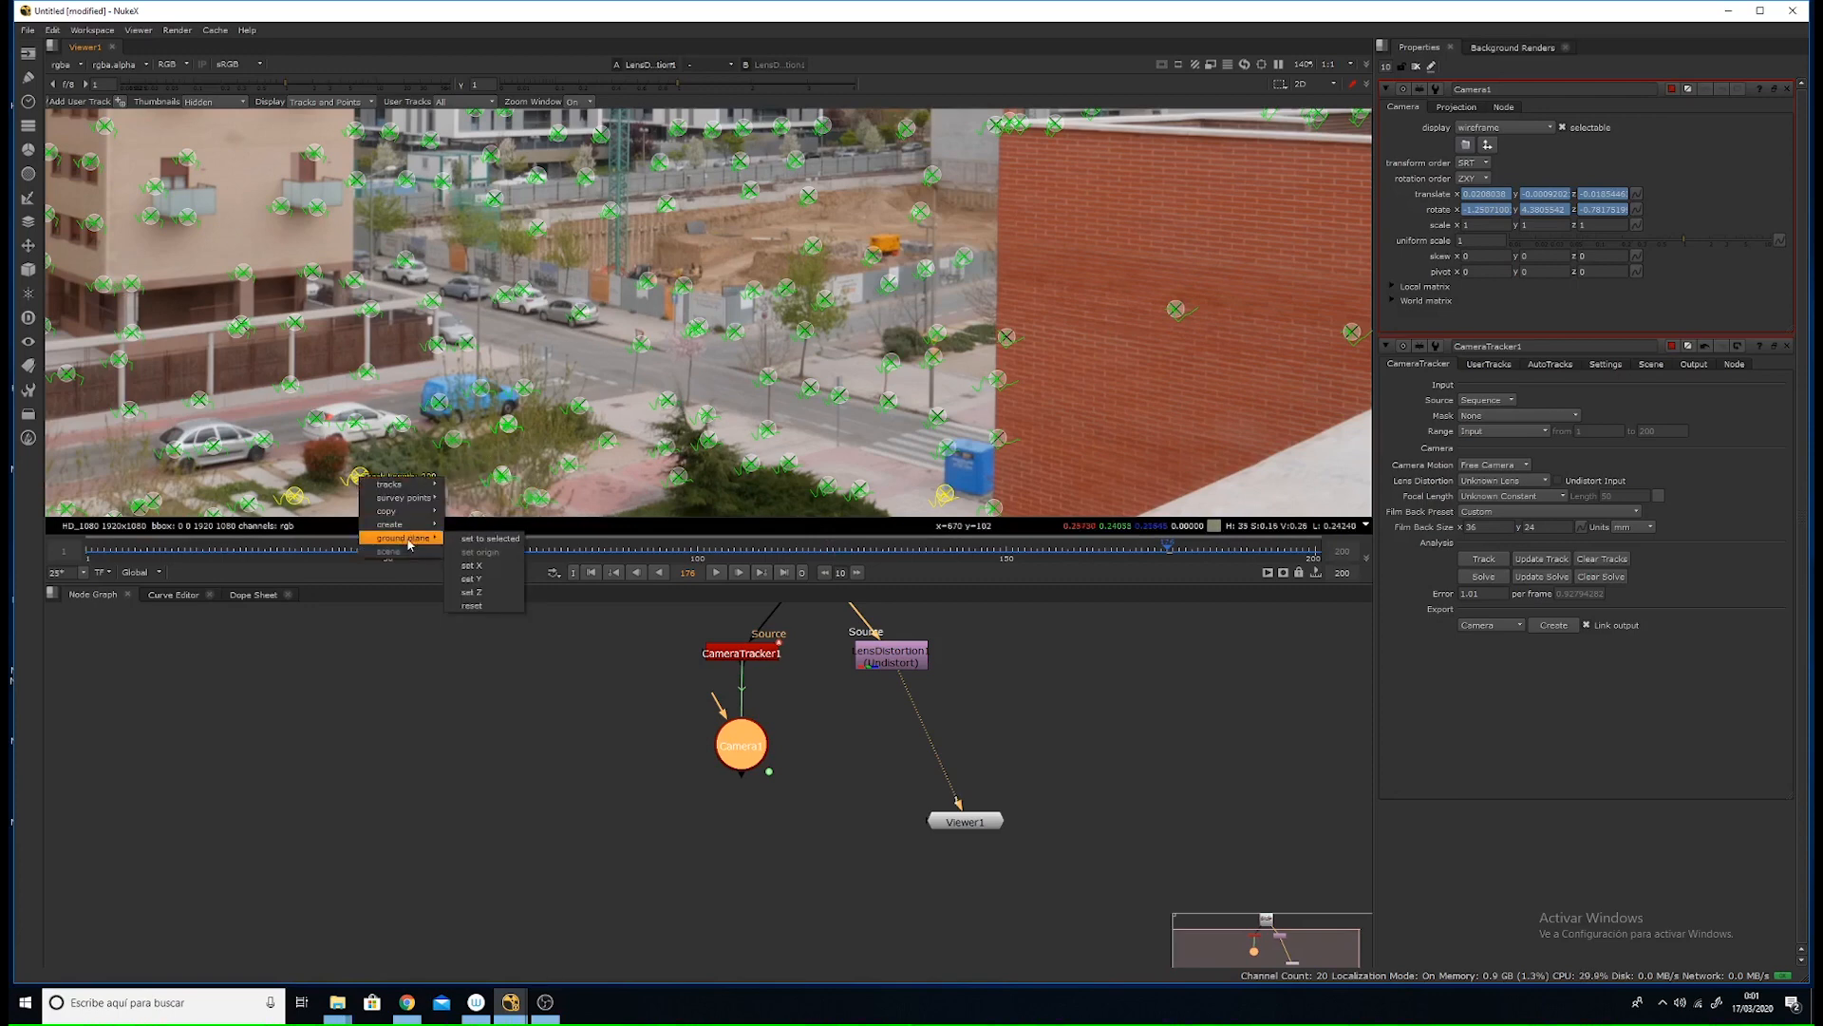
click(490, 538)
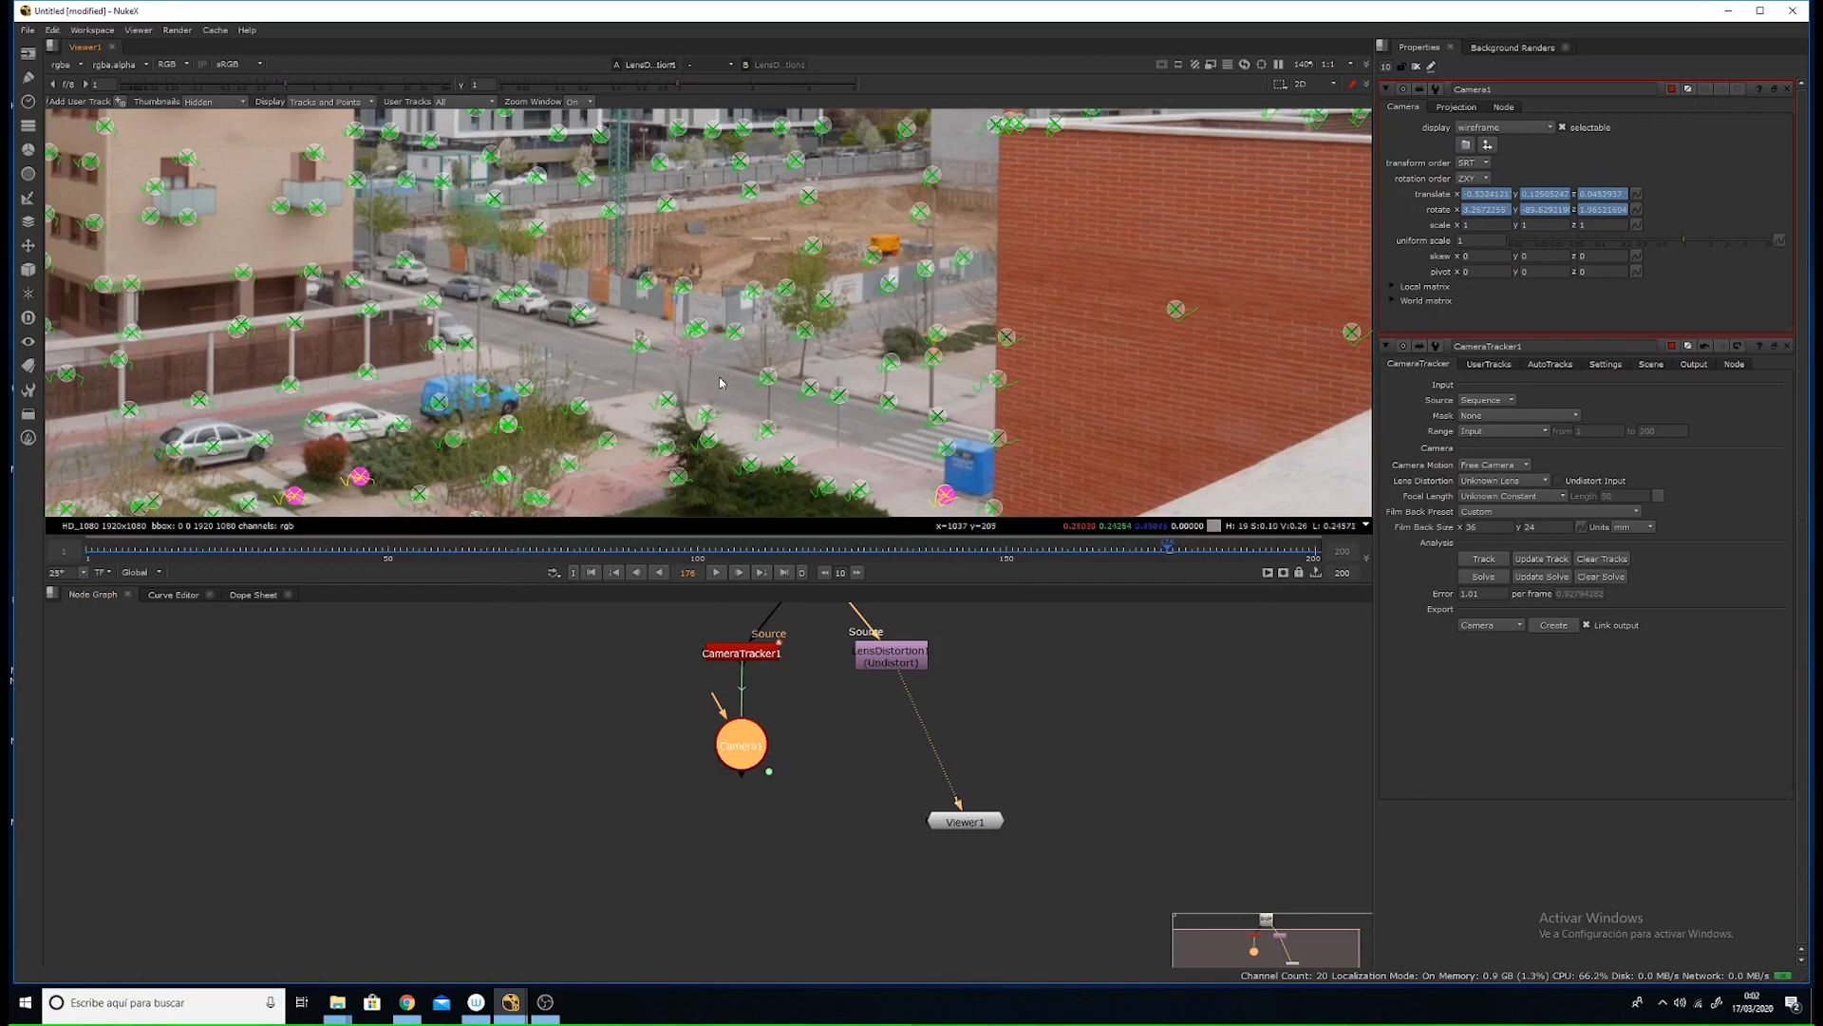
- Inspect the camera and point cloud against the ground grid in the 3D view, comparing with the 2D footage
middle_drag(725, 377, 745, 376)
key(Tab)
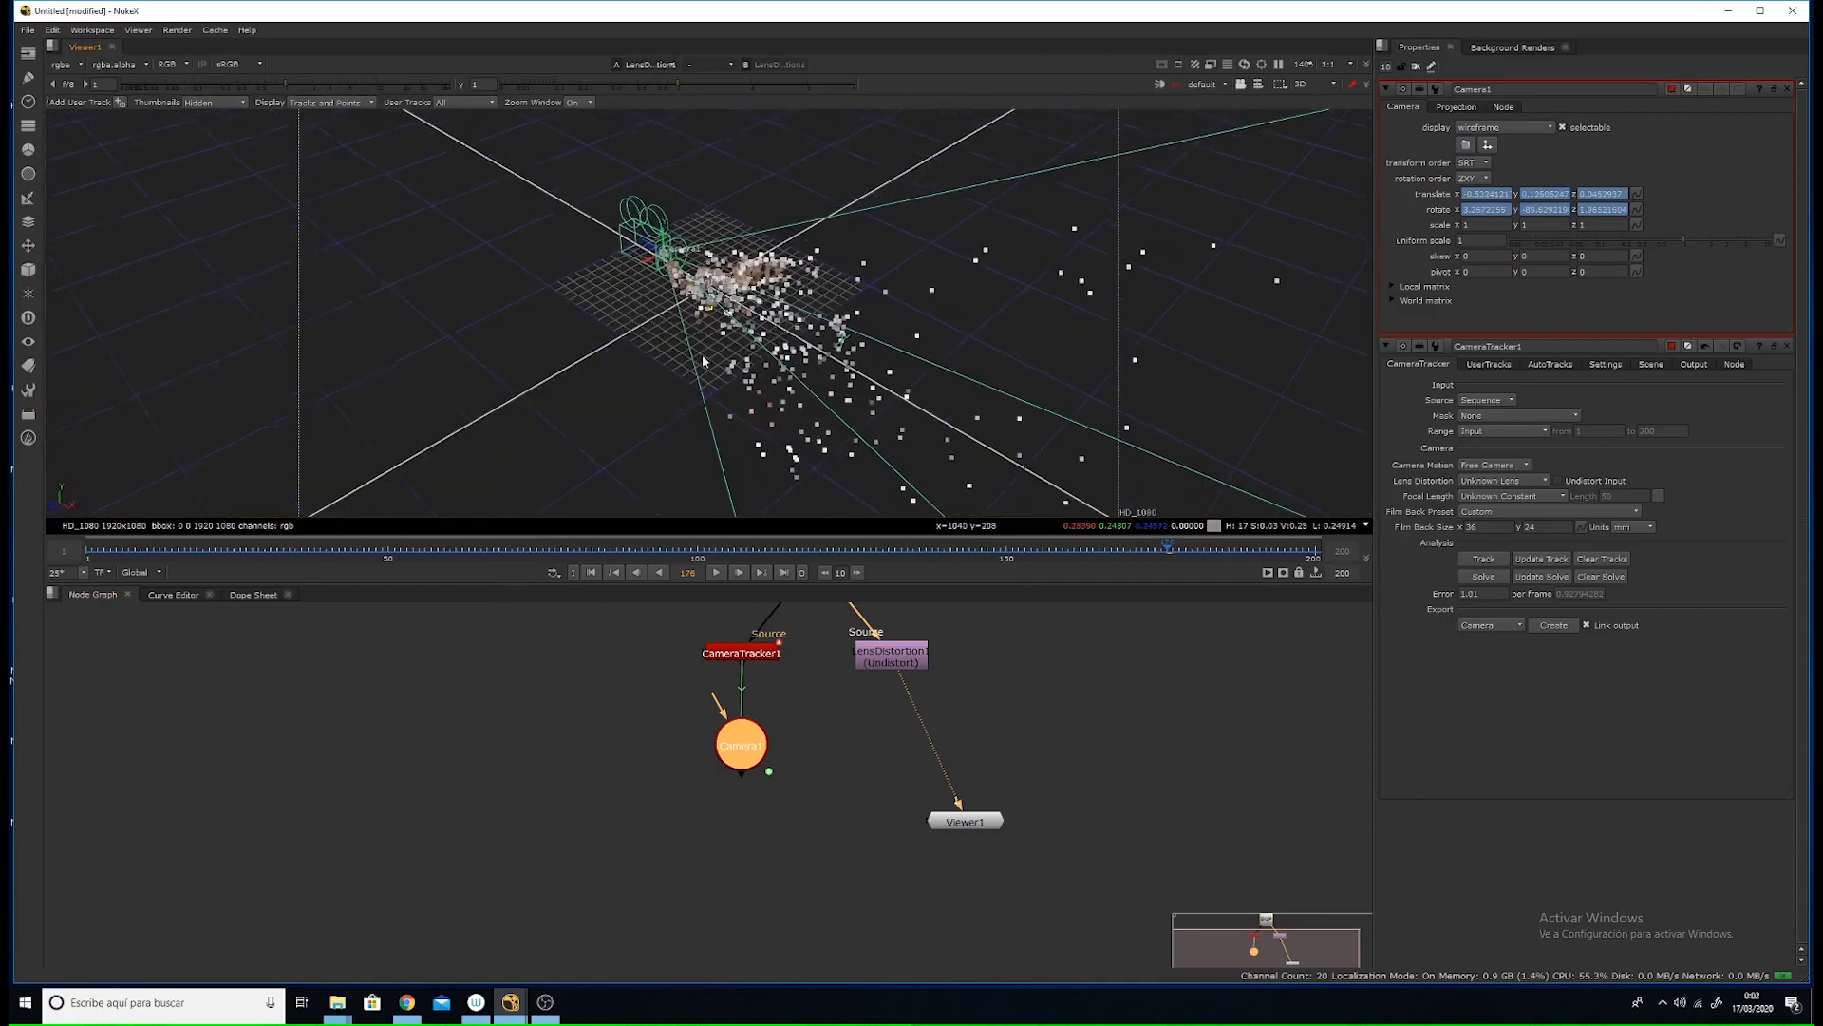
ctrl+drag(703, 359, 884, 296)
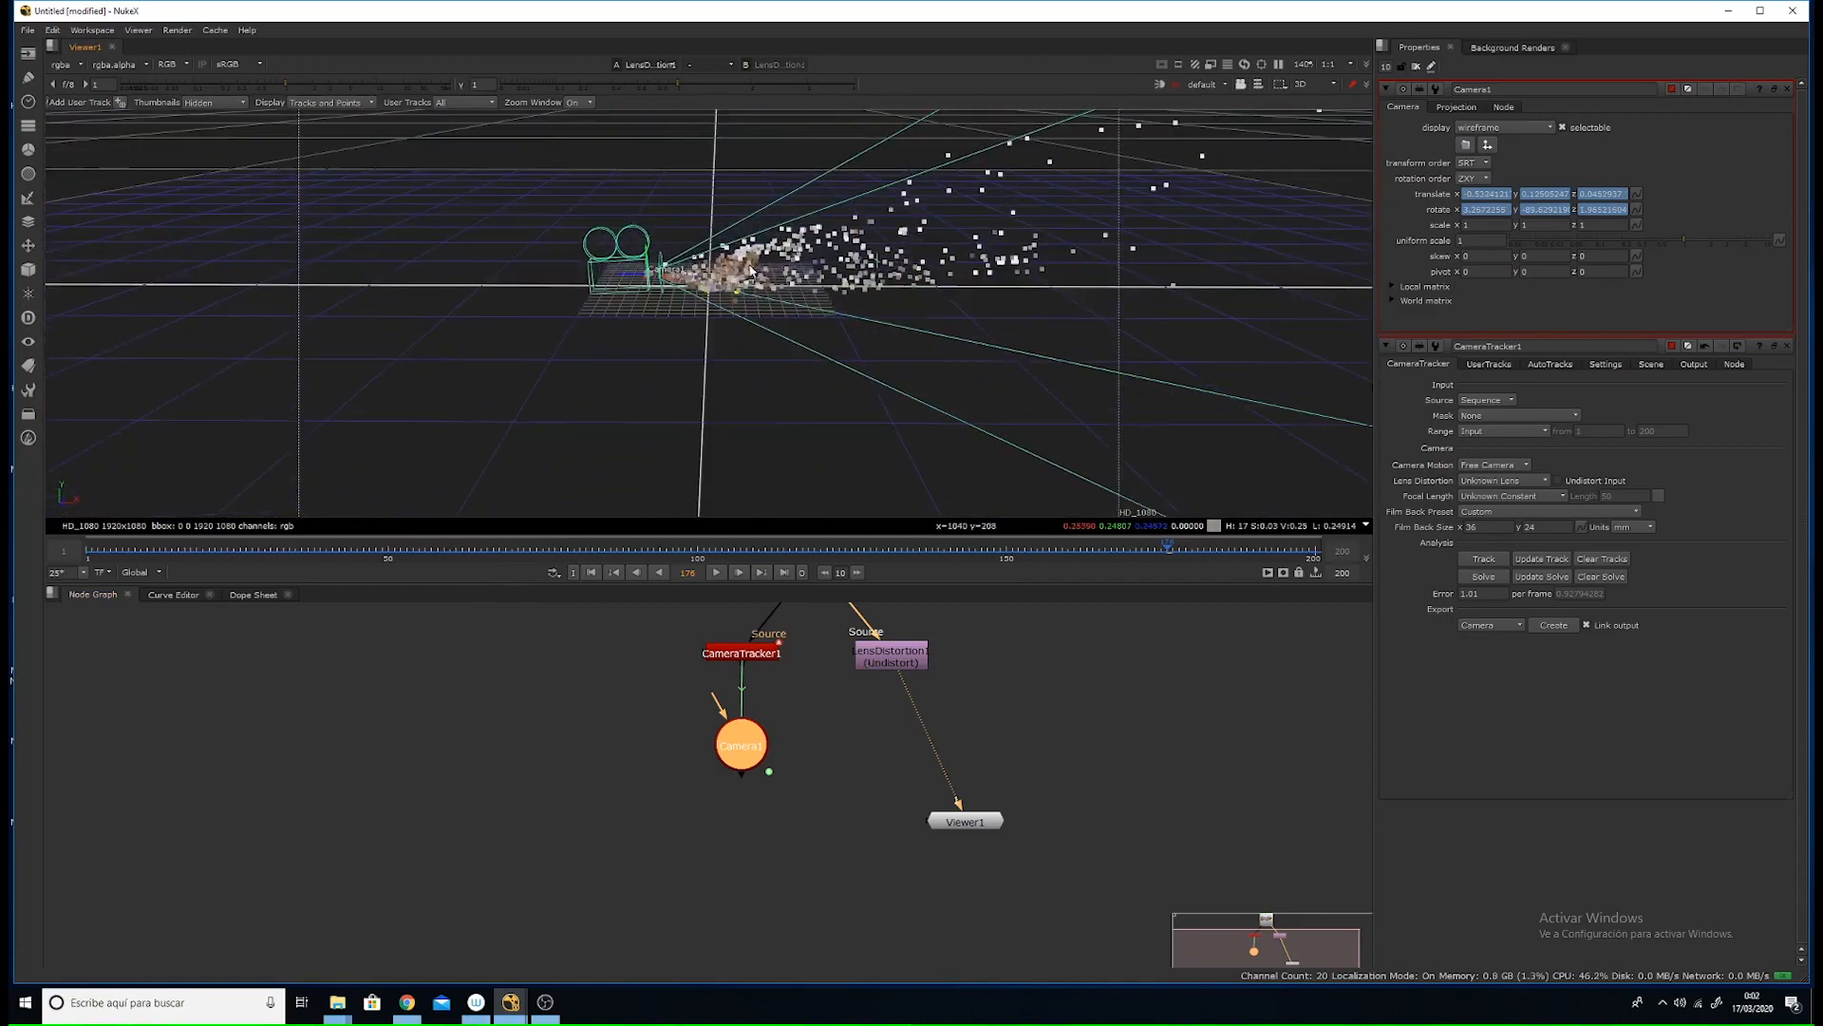
scroll(883, 296, up, 5)
ctrl+drag(779, 346, 778, 239)
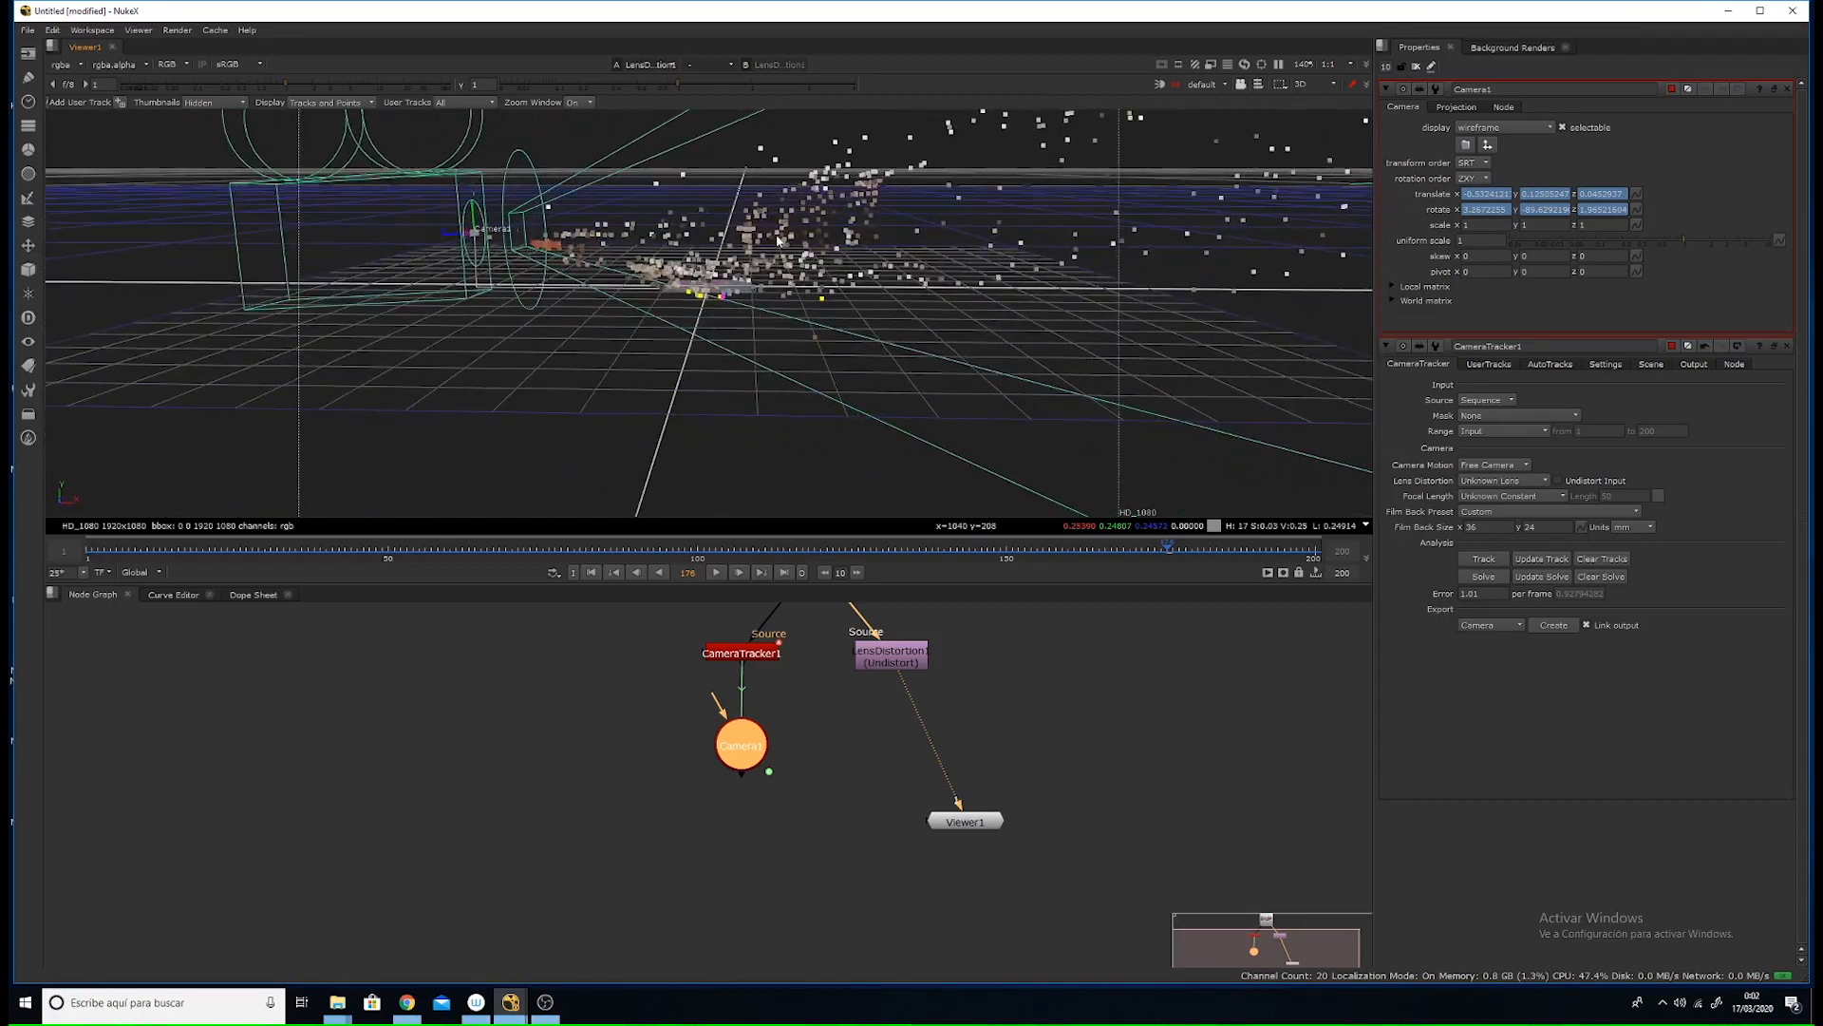
key(Tab)
key(Tab)
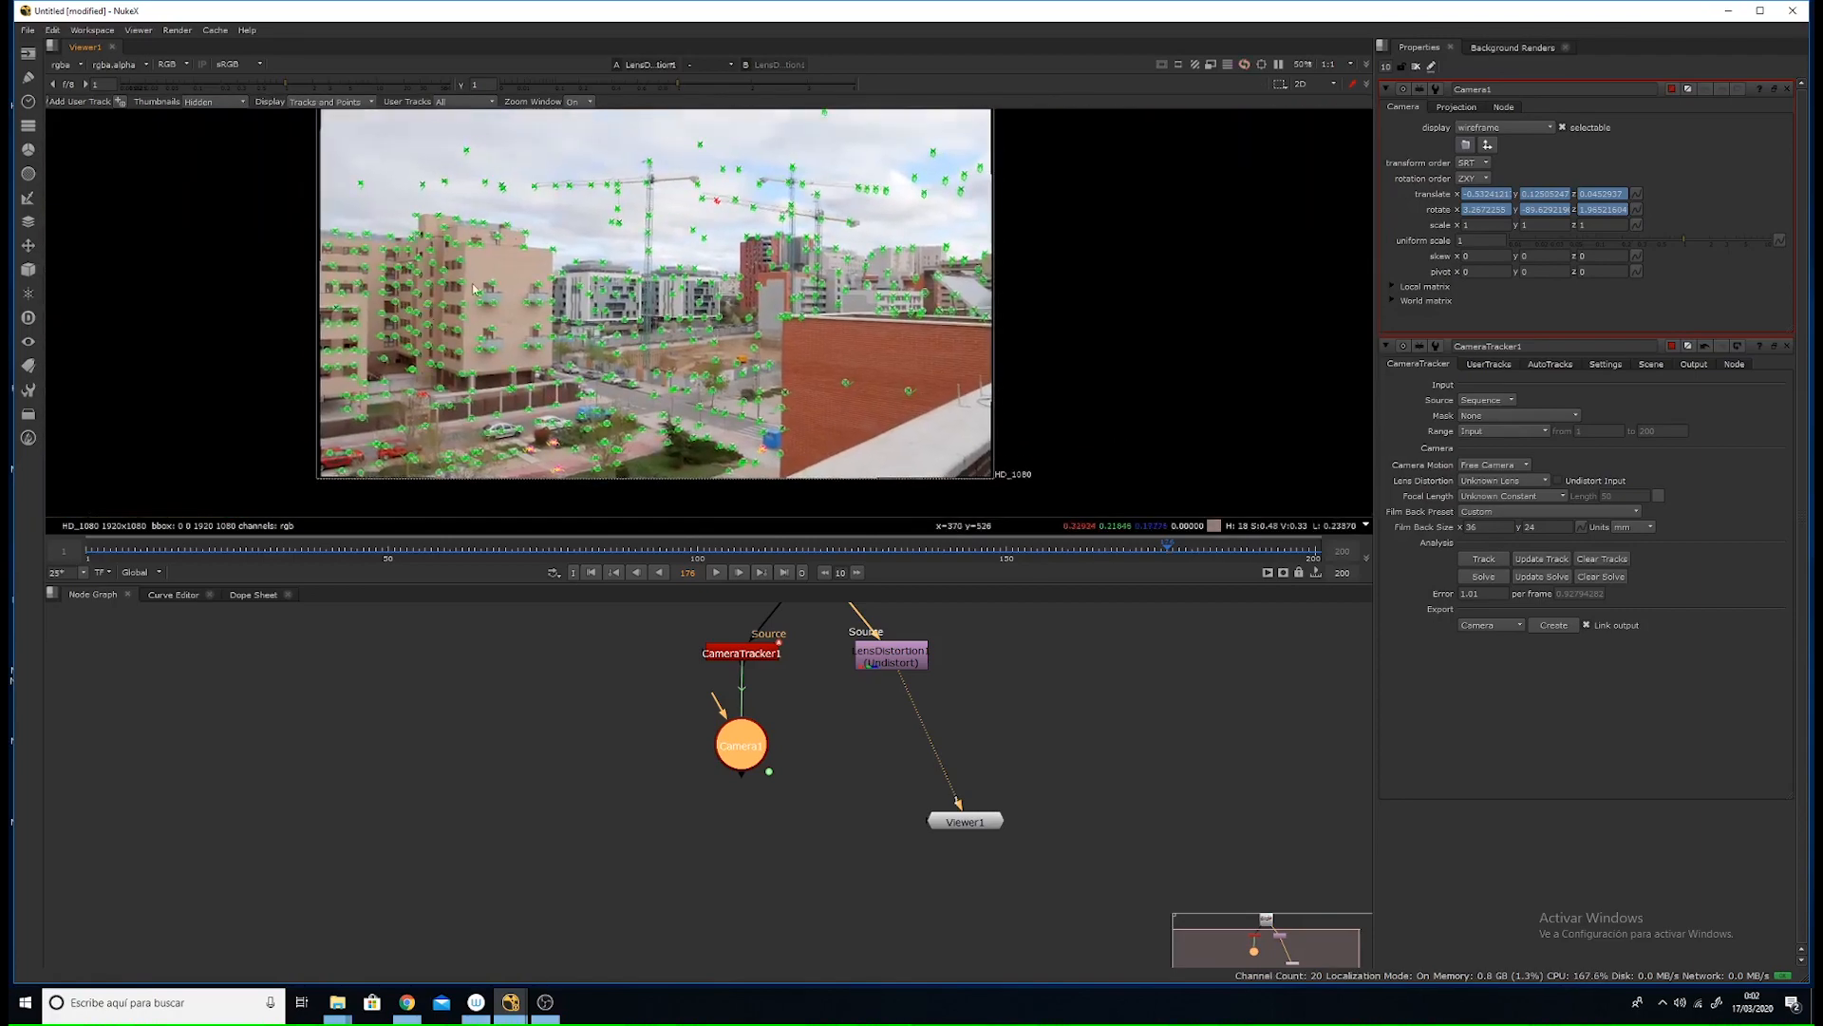
ctrl+drag(755, 273, 824, 302)
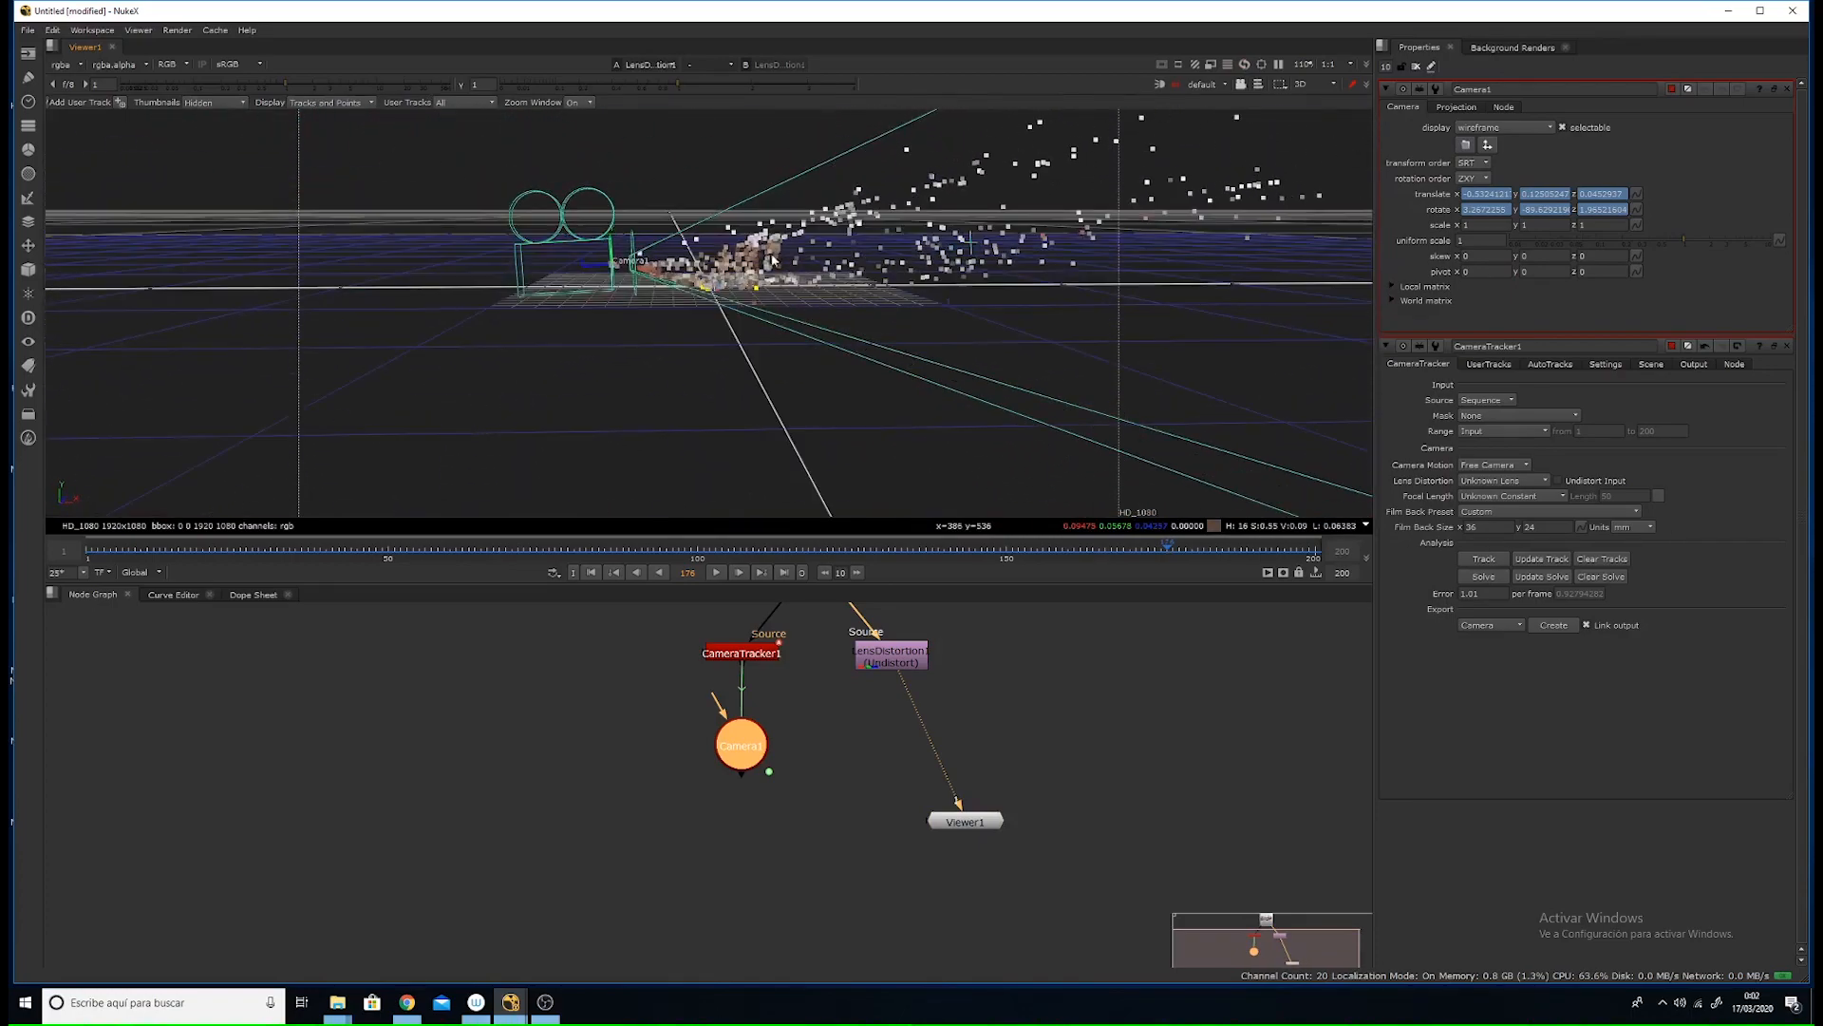
- Return to the 2D view and add a ModelBuilder node below the CameraTracker and camera nodes
key(Tab)
drag(742, 744, 681, 751)
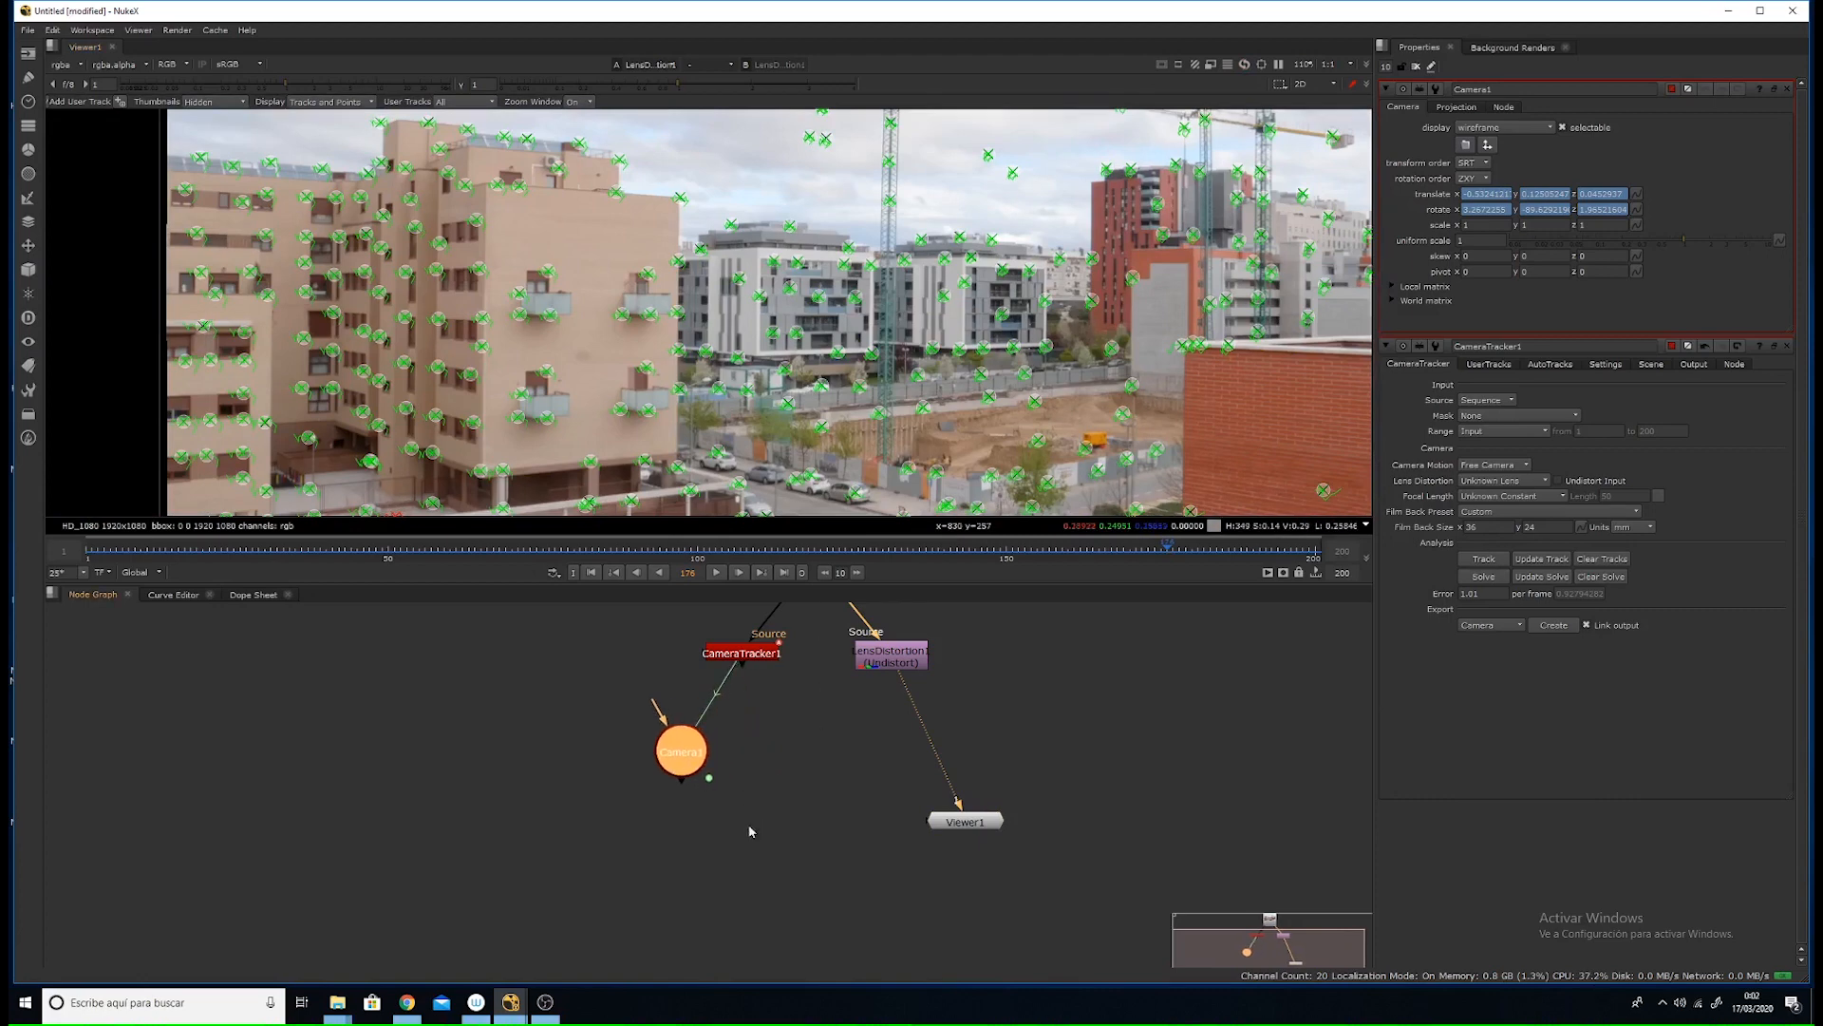
click(751, 832)
key(Tab)
text(mo)
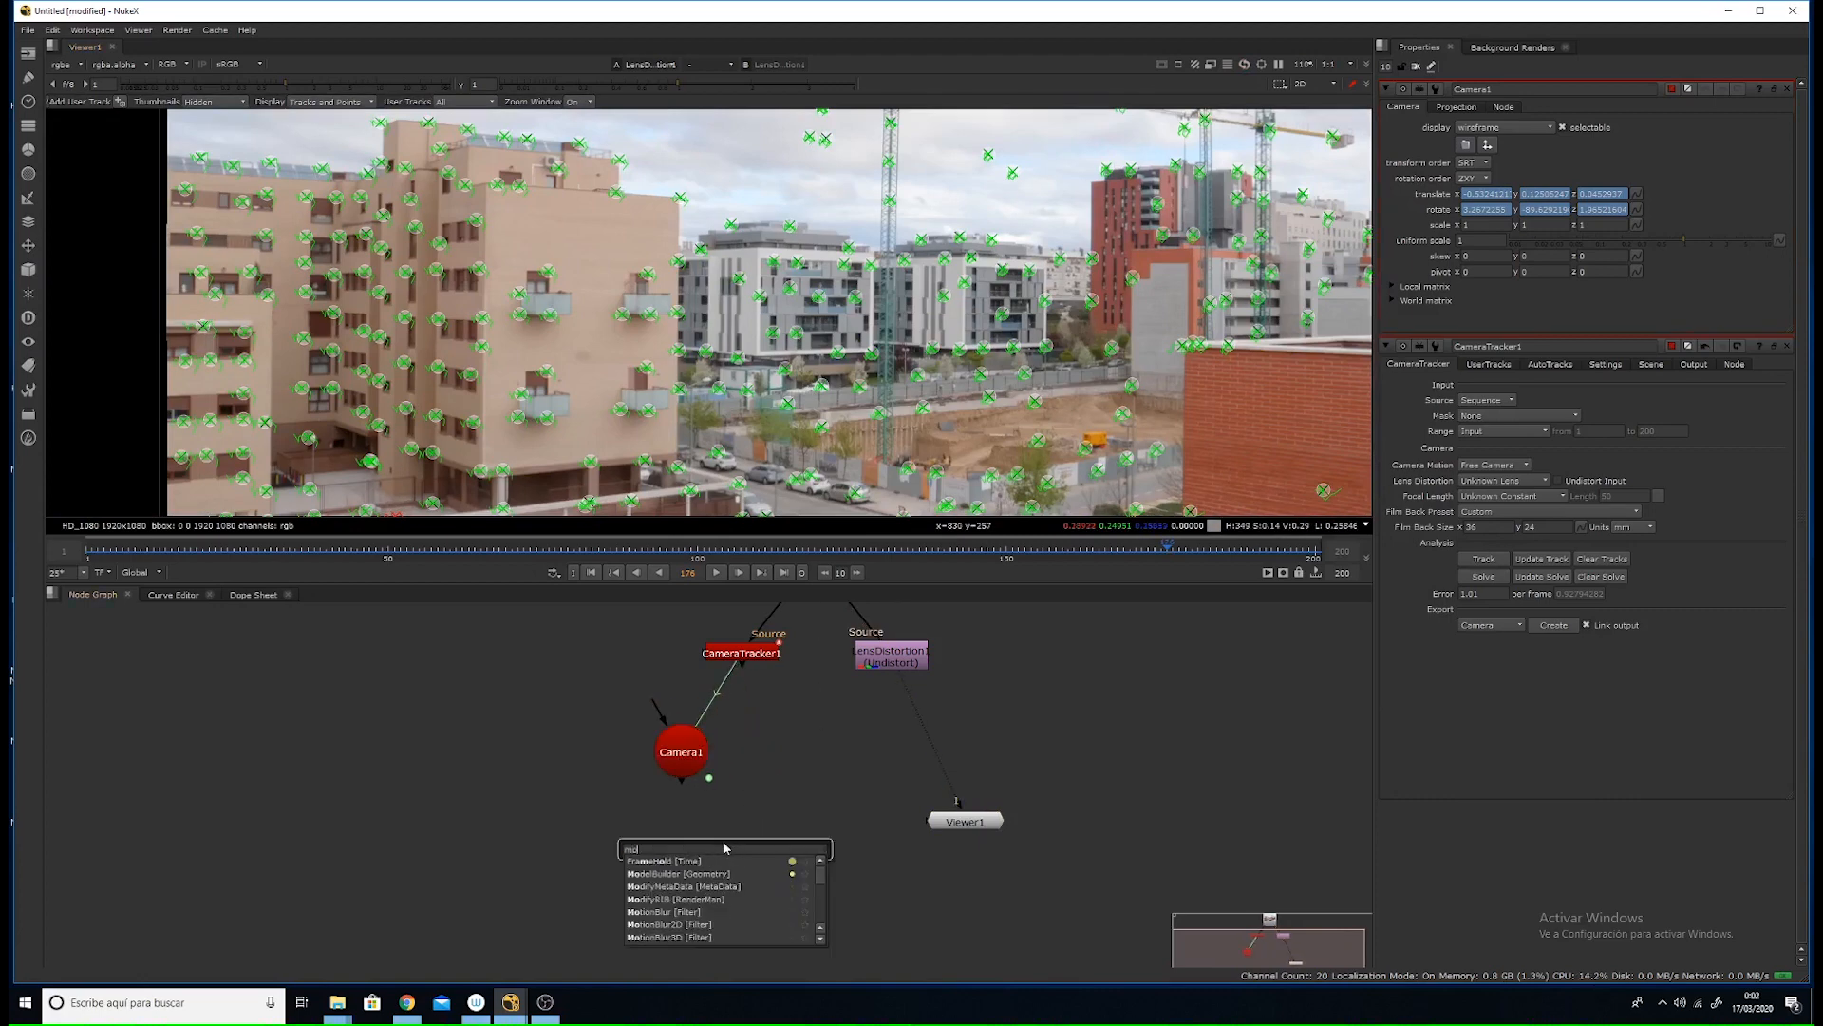
click(671, 873)
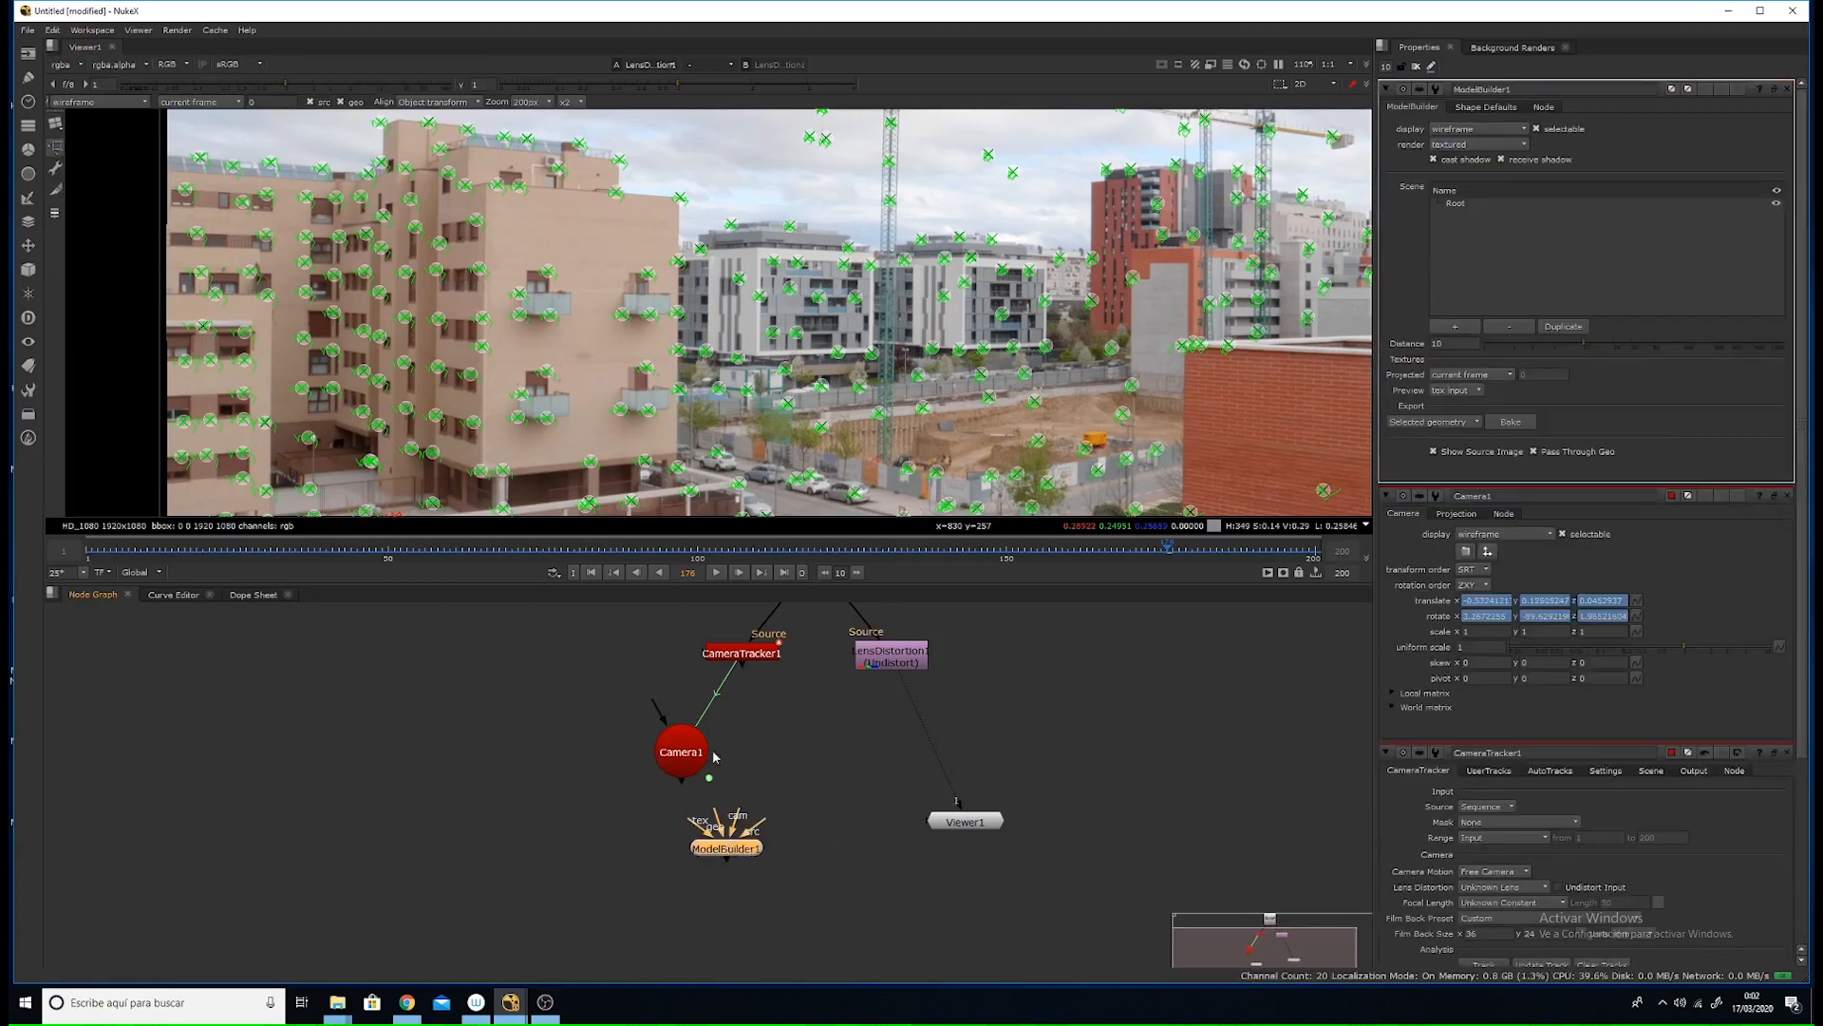
- Connect Camera1 to the ModelBuilder's cam input and the LensDistortion node to its src input
drag(681, 752, 586, 735)
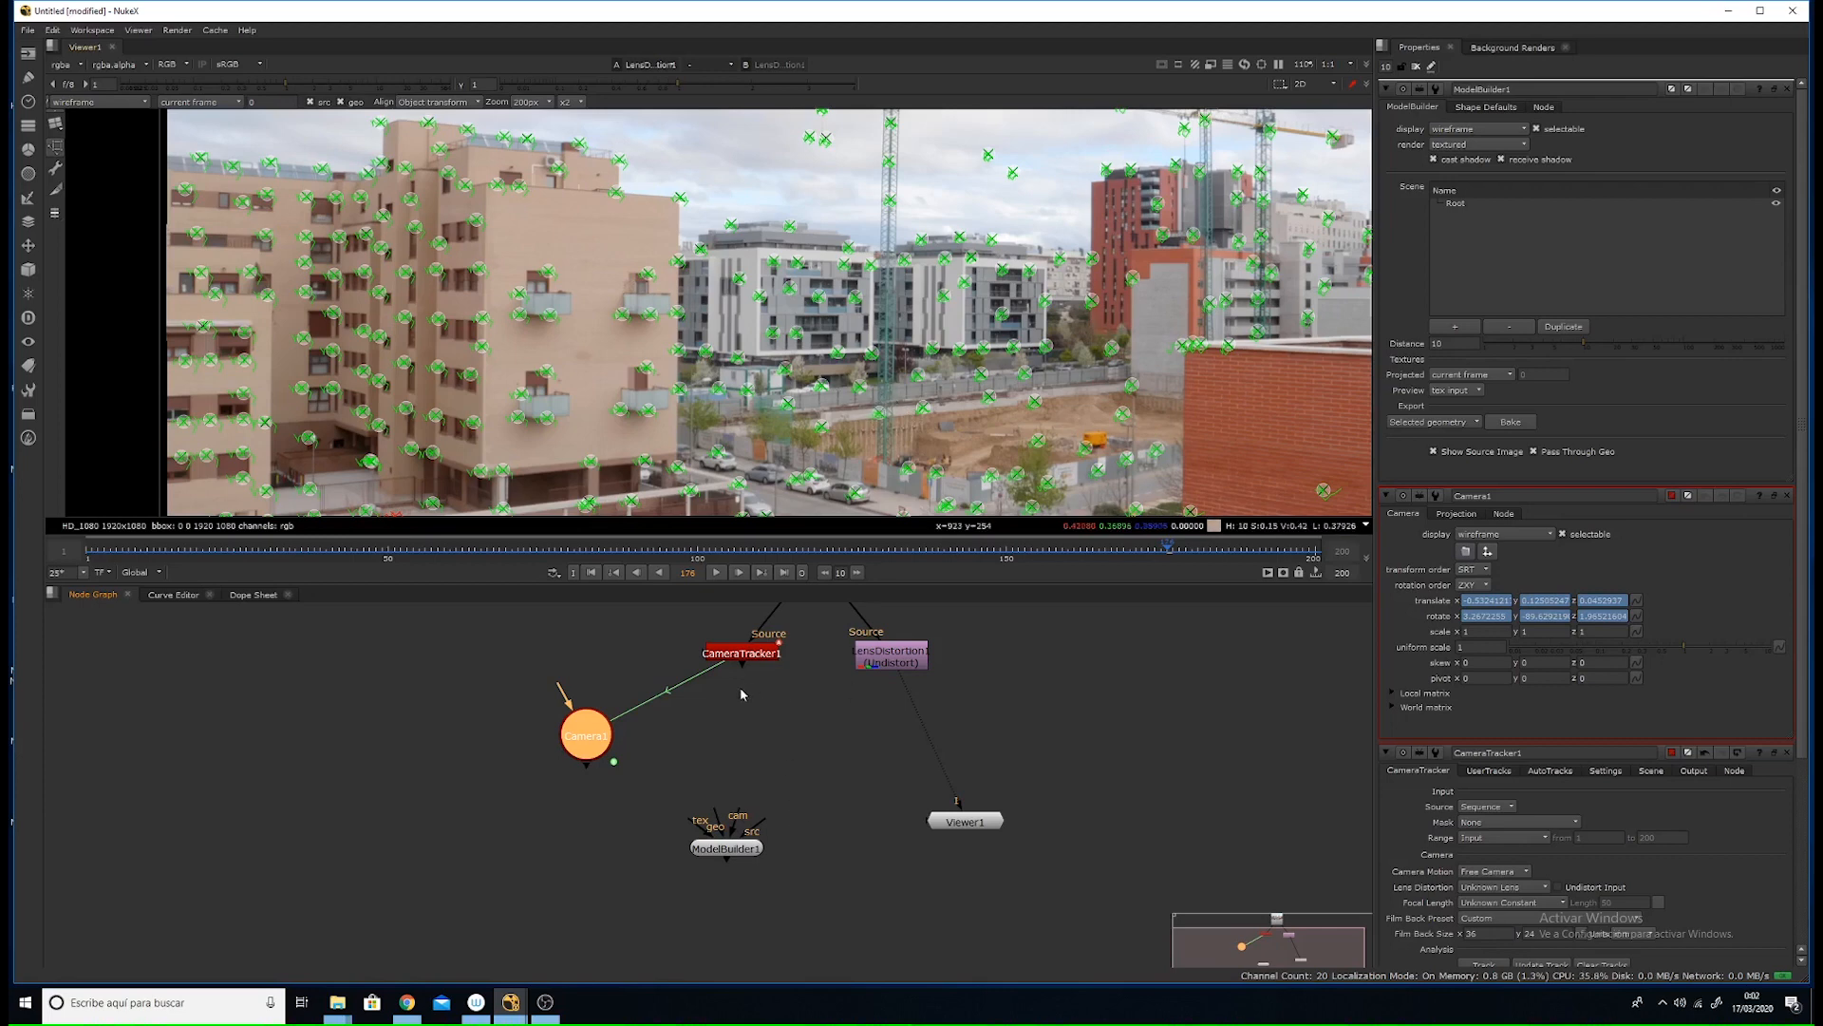
drag(715, 851, 734, 833)
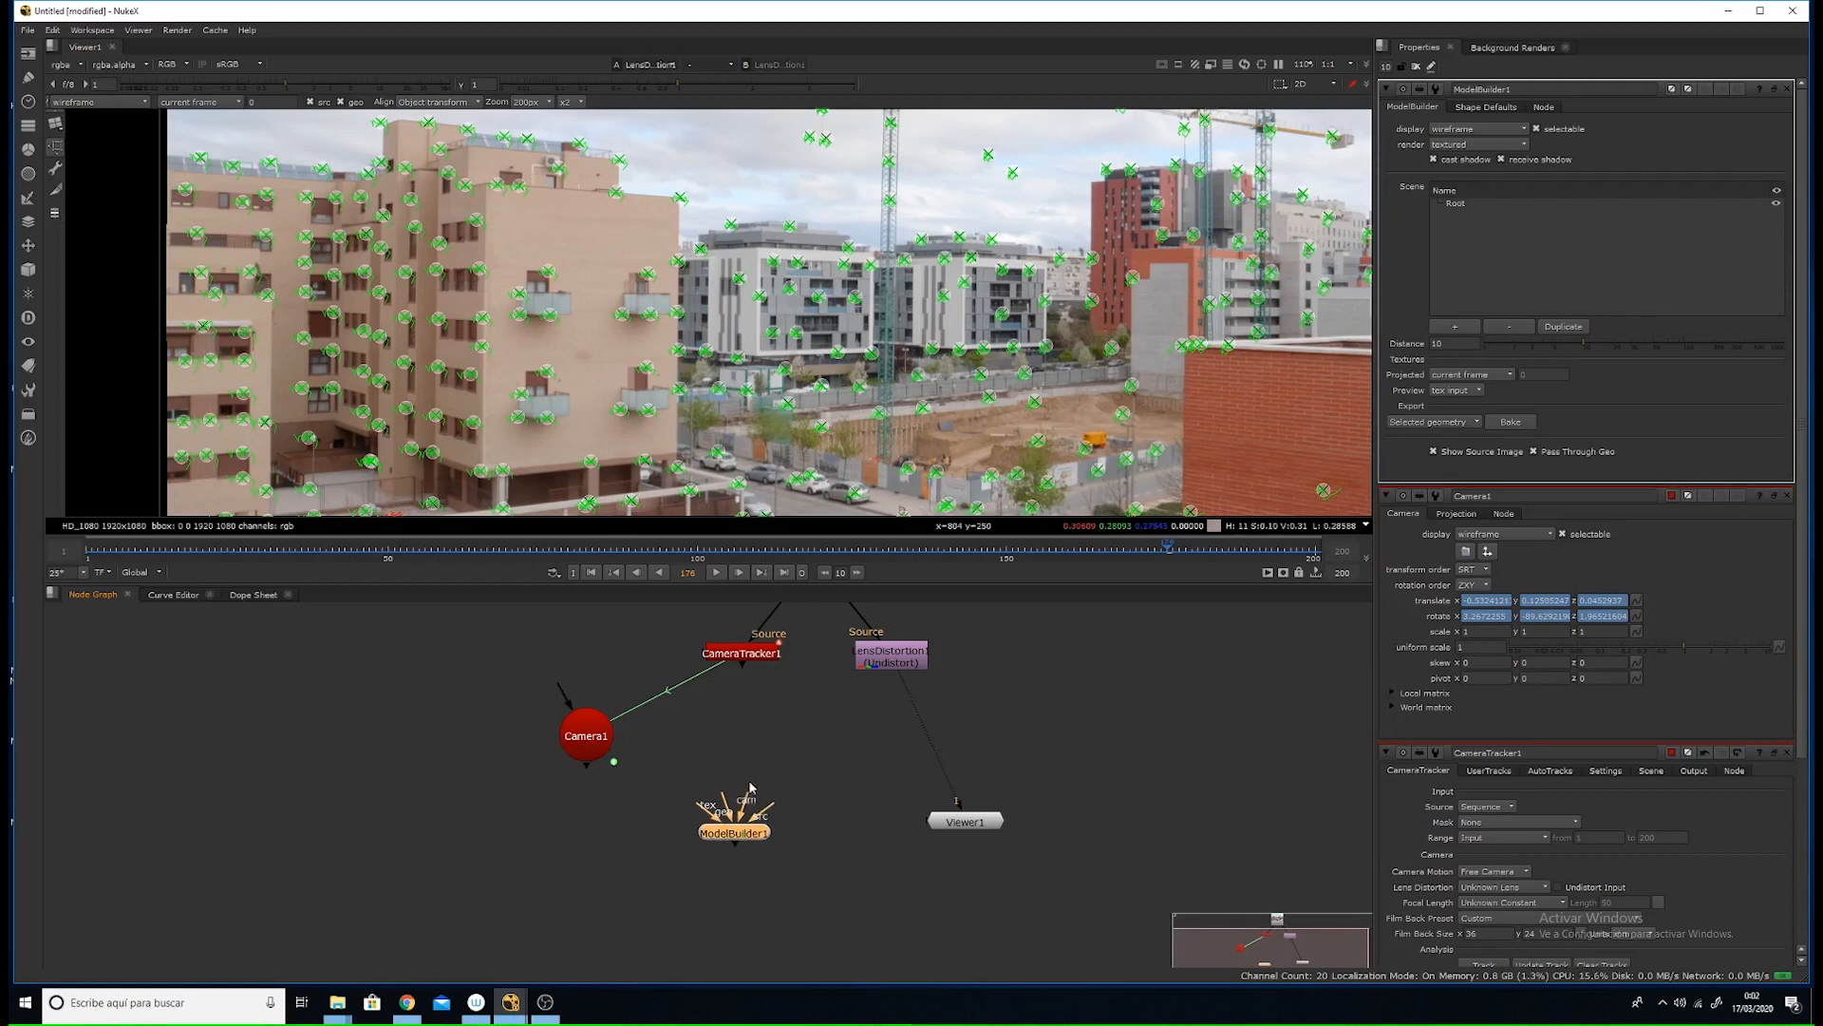
drag(743, 830, 604, 740)
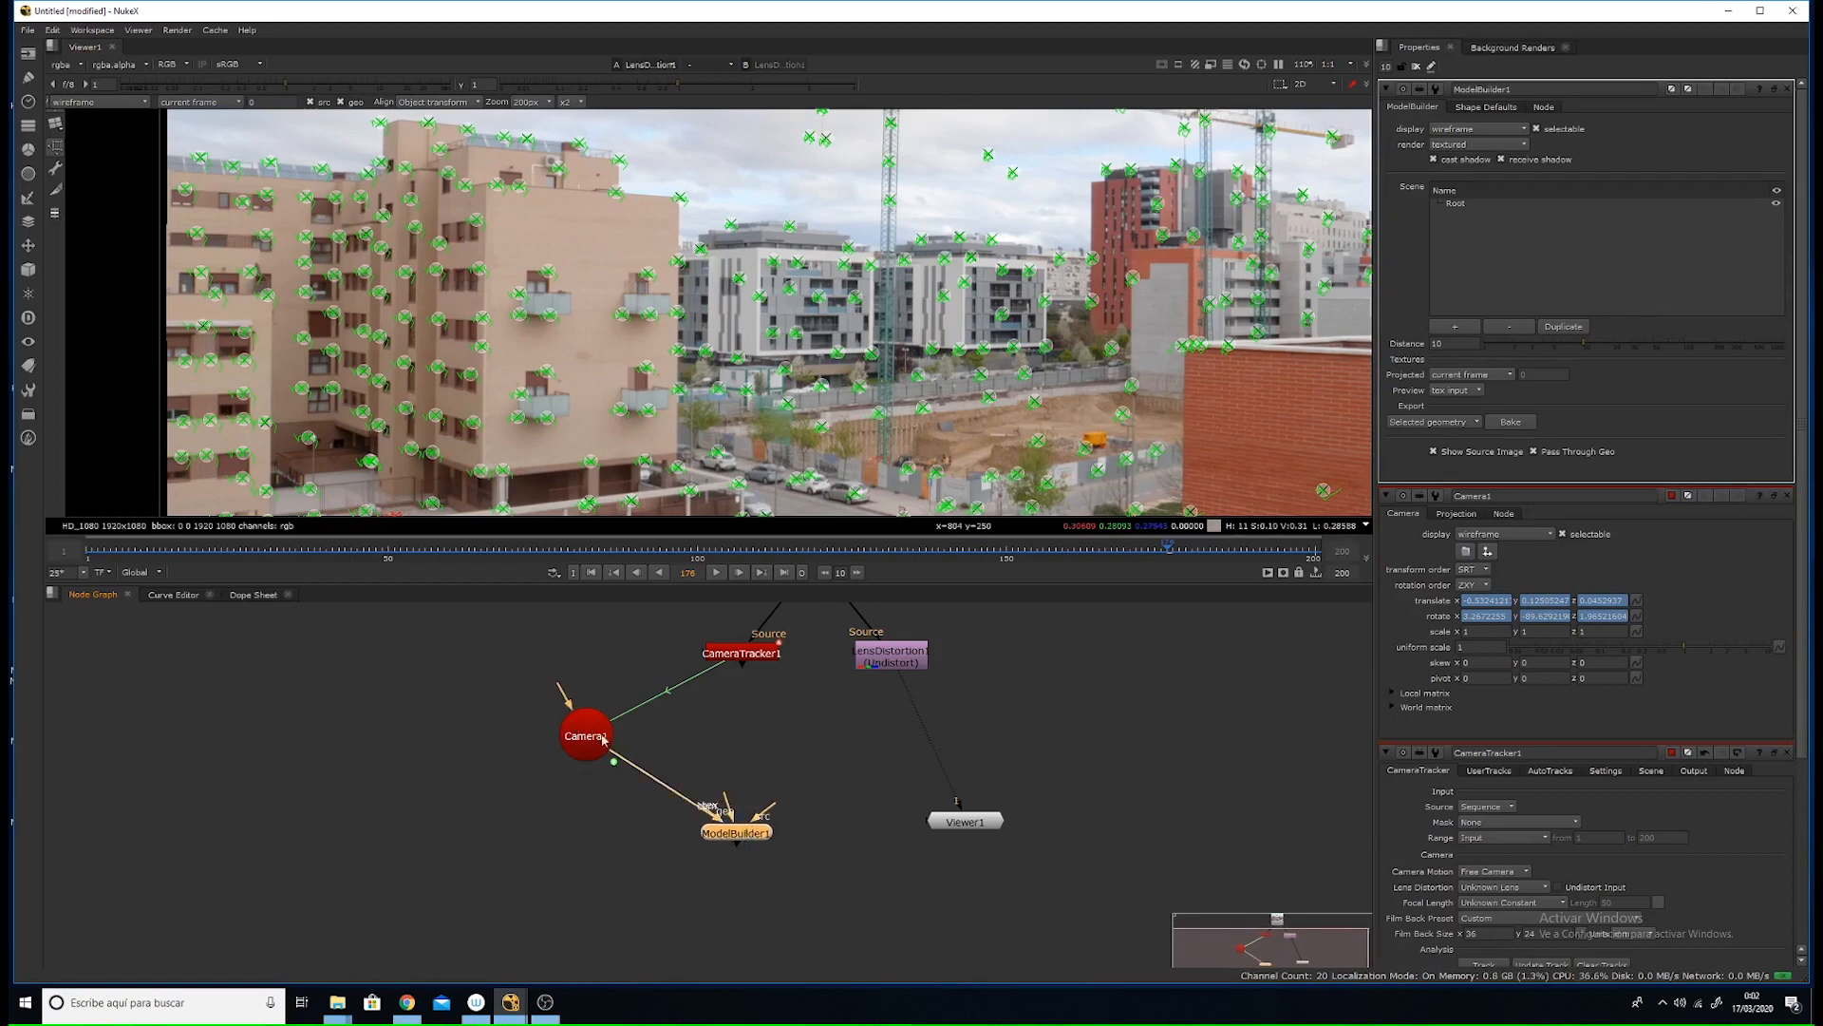
middle_drag(787, 752, 766, 805)
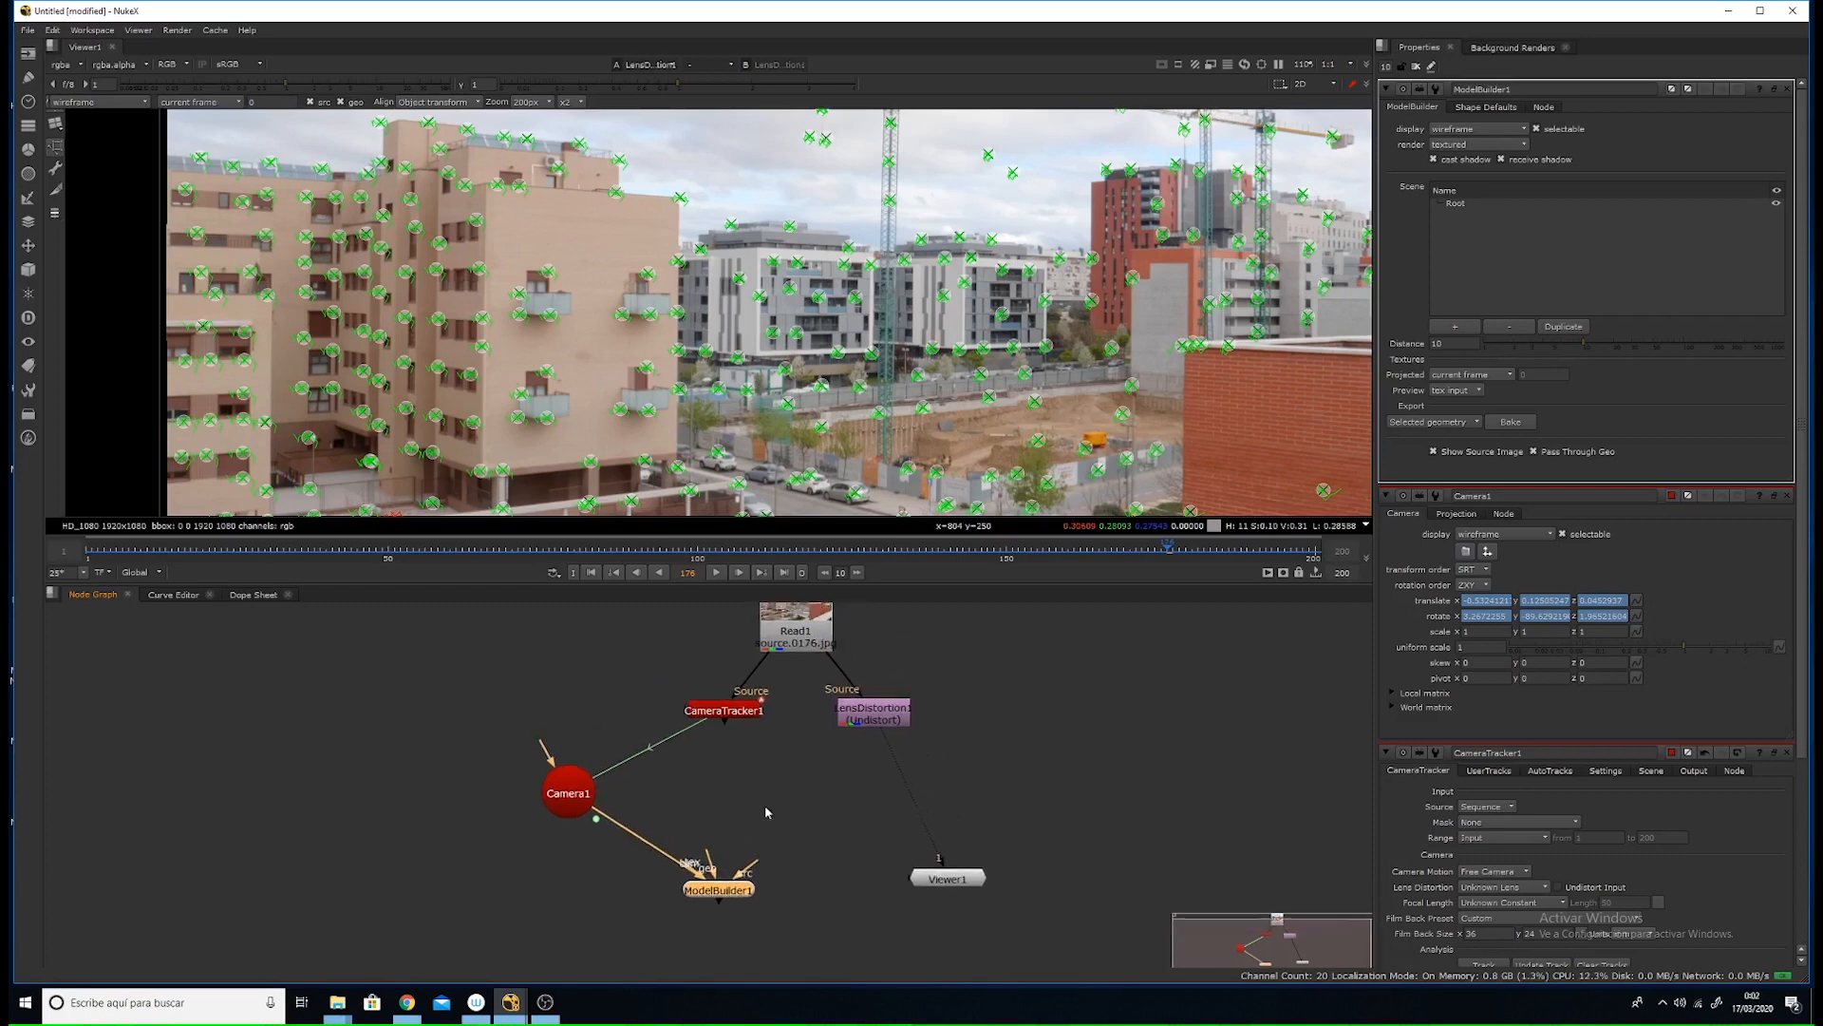
drag(753, 857, 833, 725)
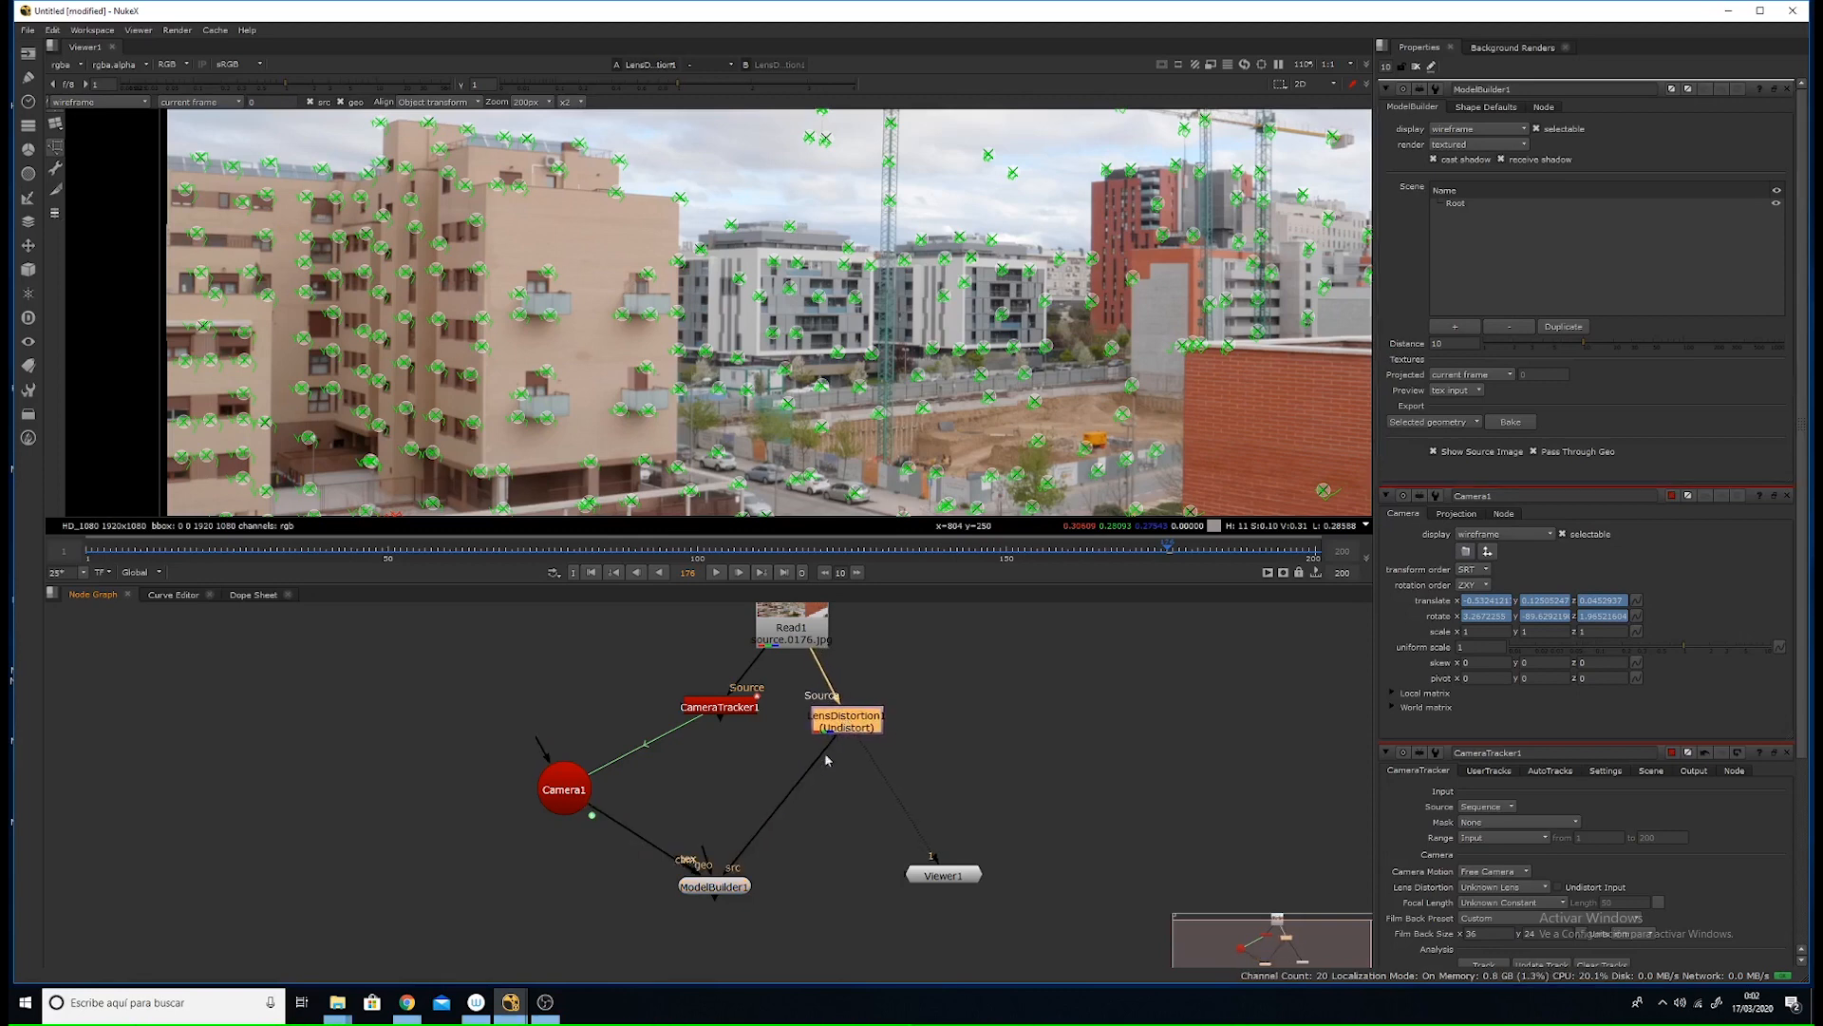
- Show the ModelBuilder's output in the viewer and check the ground grid against the street and parked cars
click(727, 887)
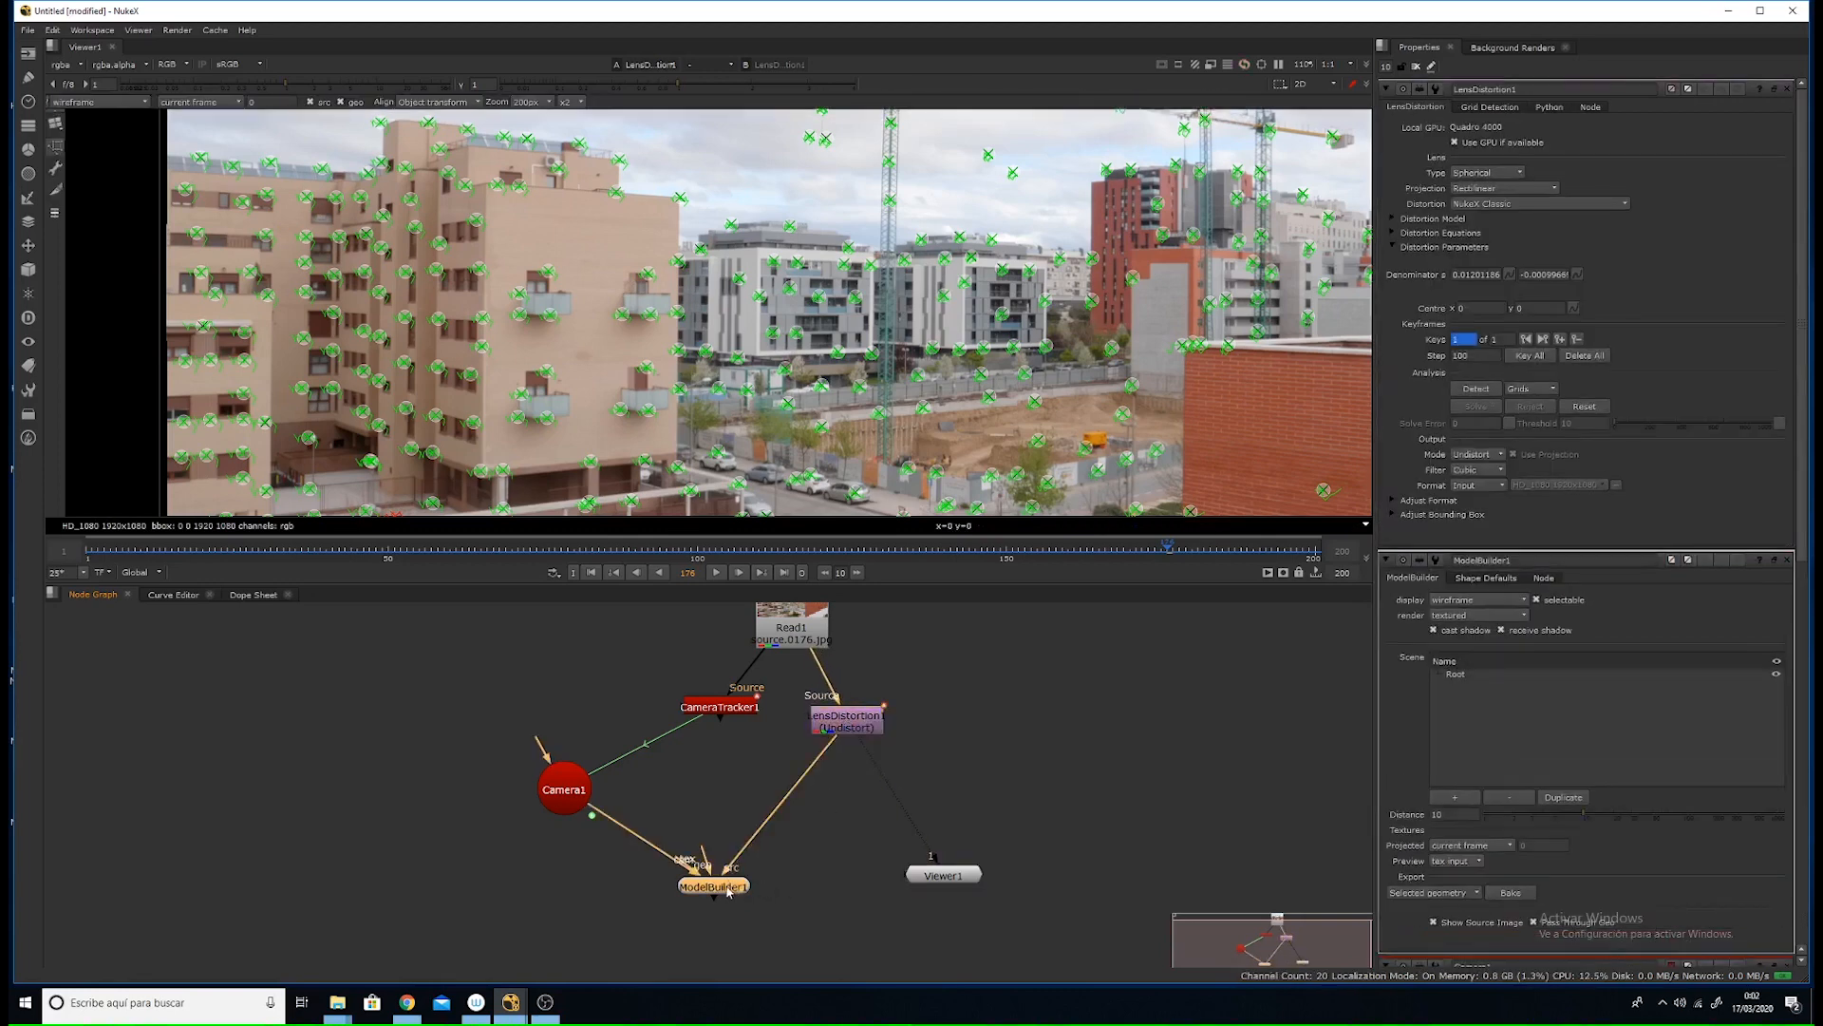
key(1)
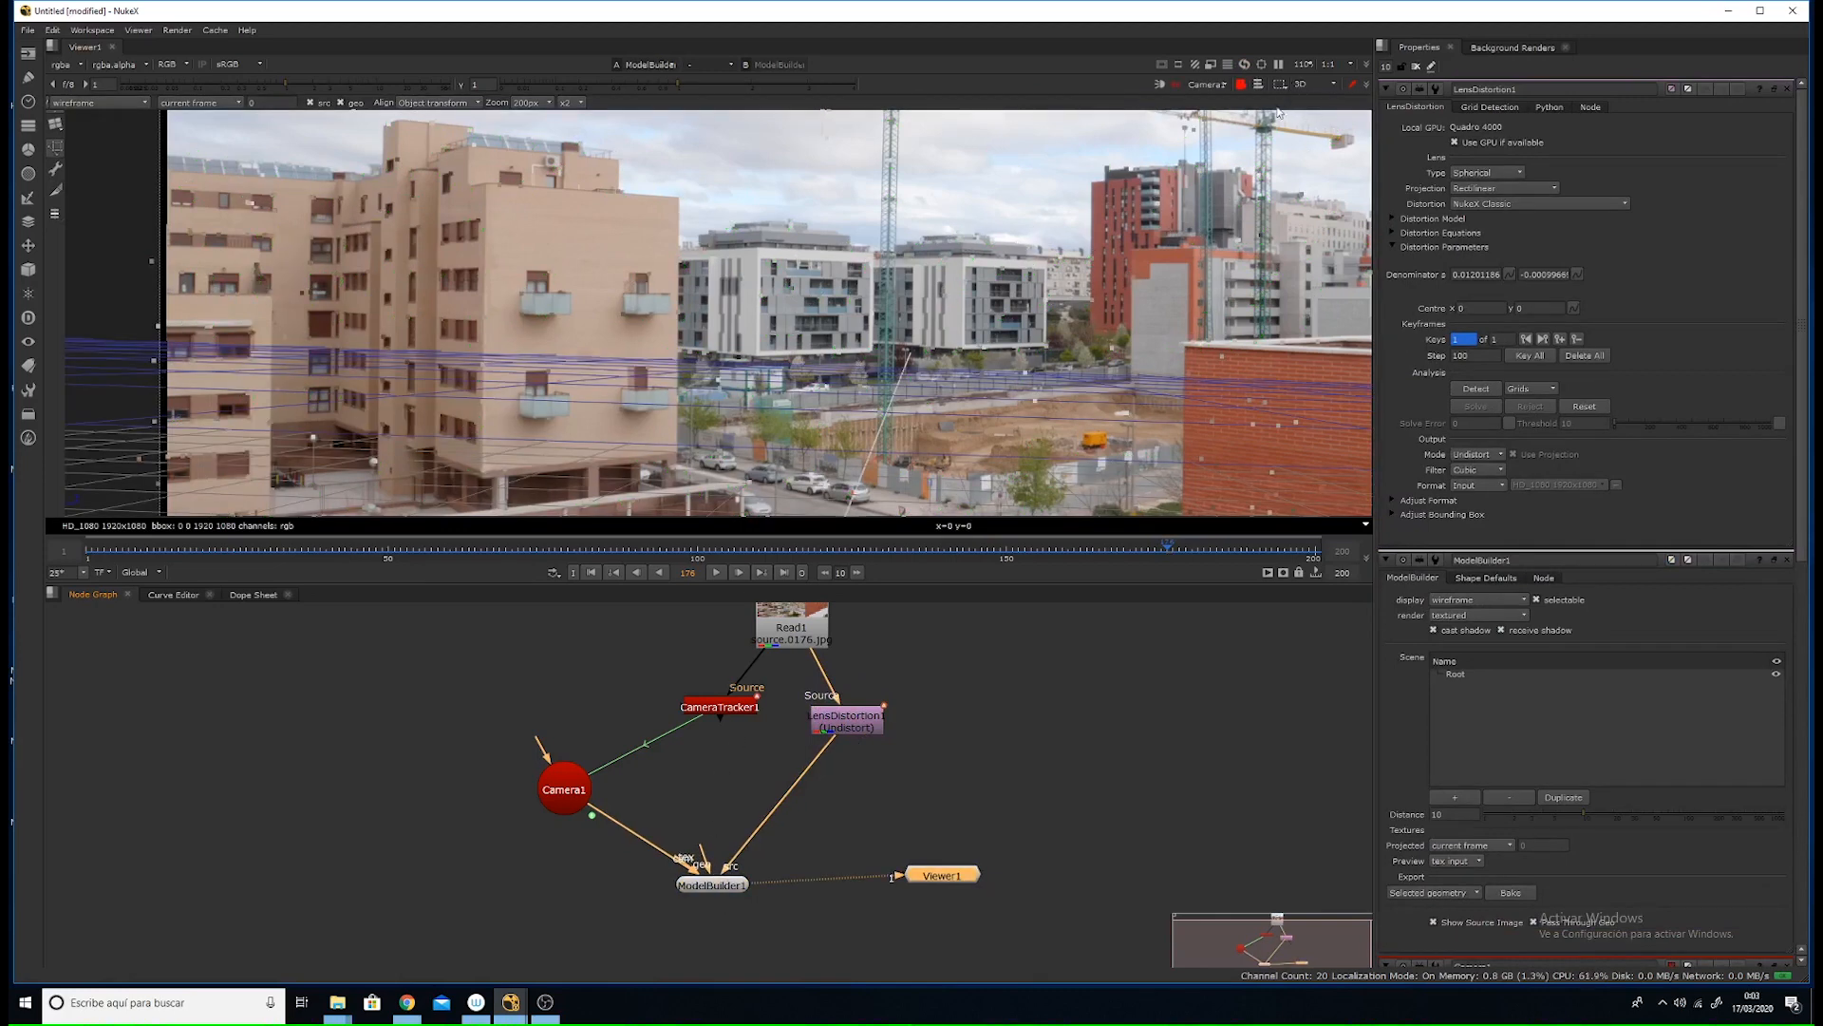
scroll(1011, 309, down, 5)
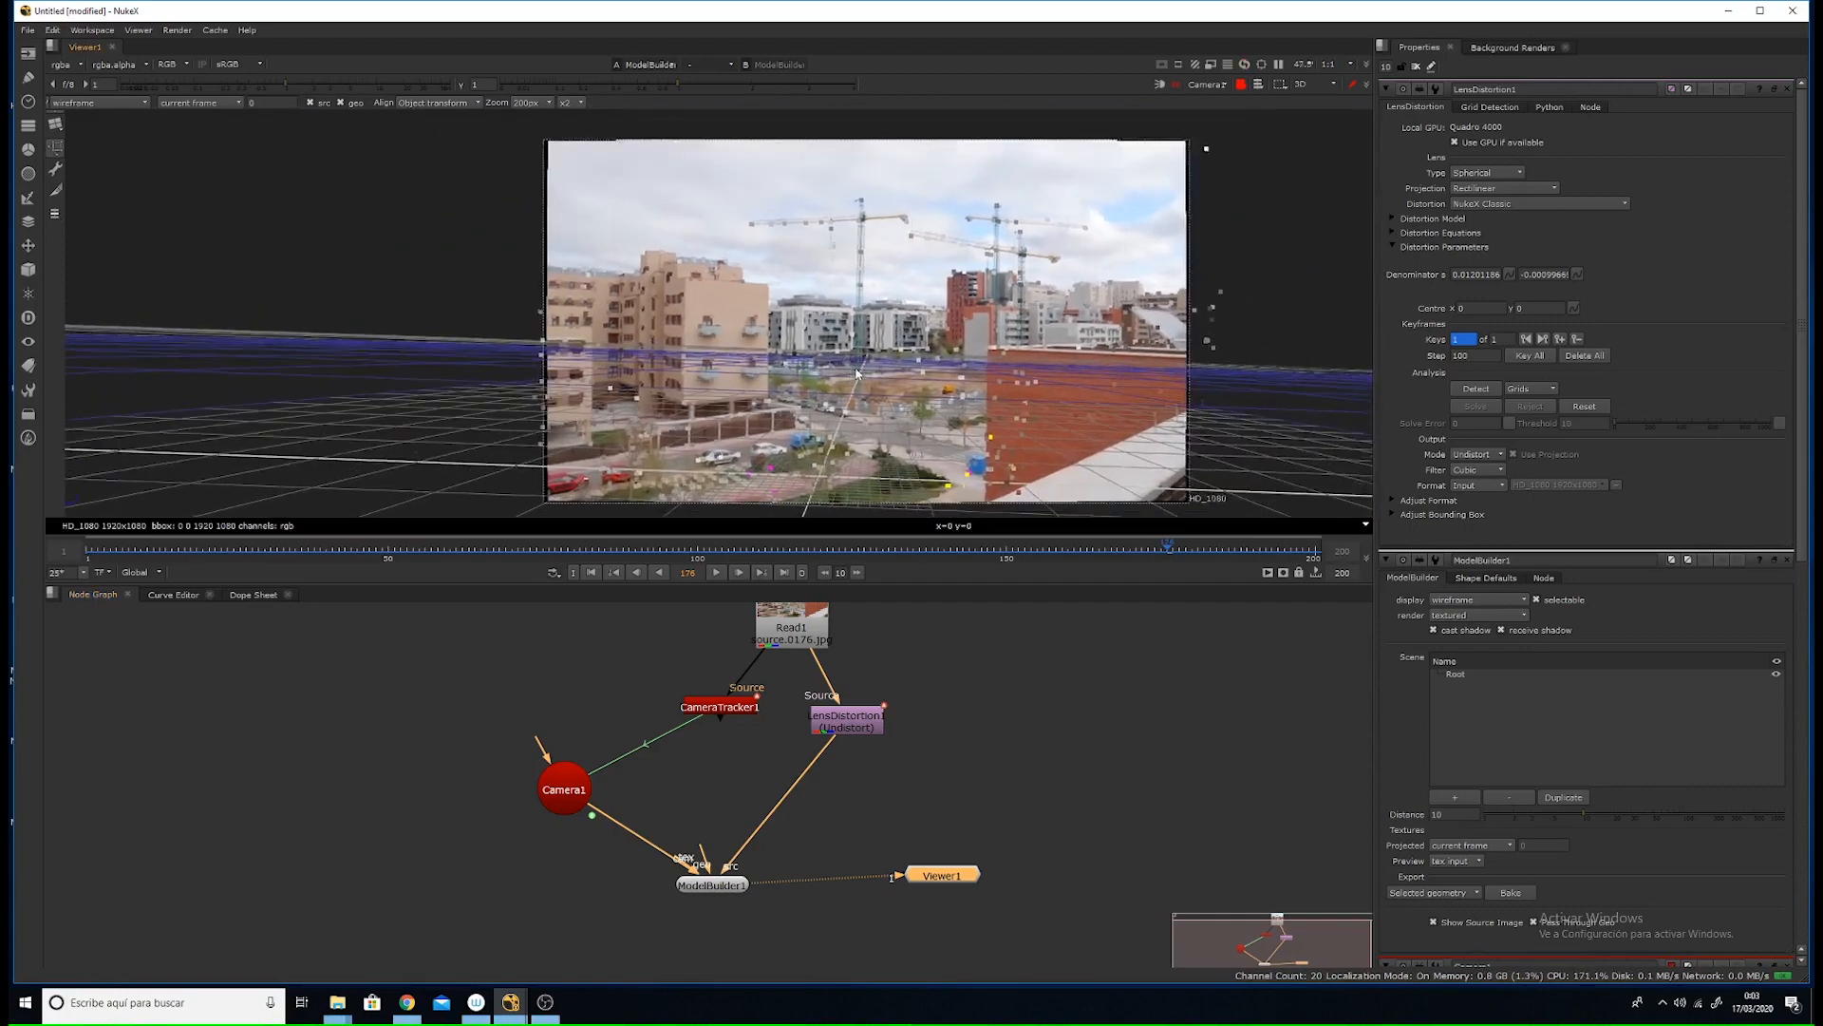
mouse_move(876, 373)
middle_down()
mouse_move(867, 337)
mouse_move(885, 341)
middle_up()
scroll(867, 344, down, 1)
scroll(867, 350, up, 1)
scroll(885, 341, up, 1)
scroll(940, 320, down, 2)
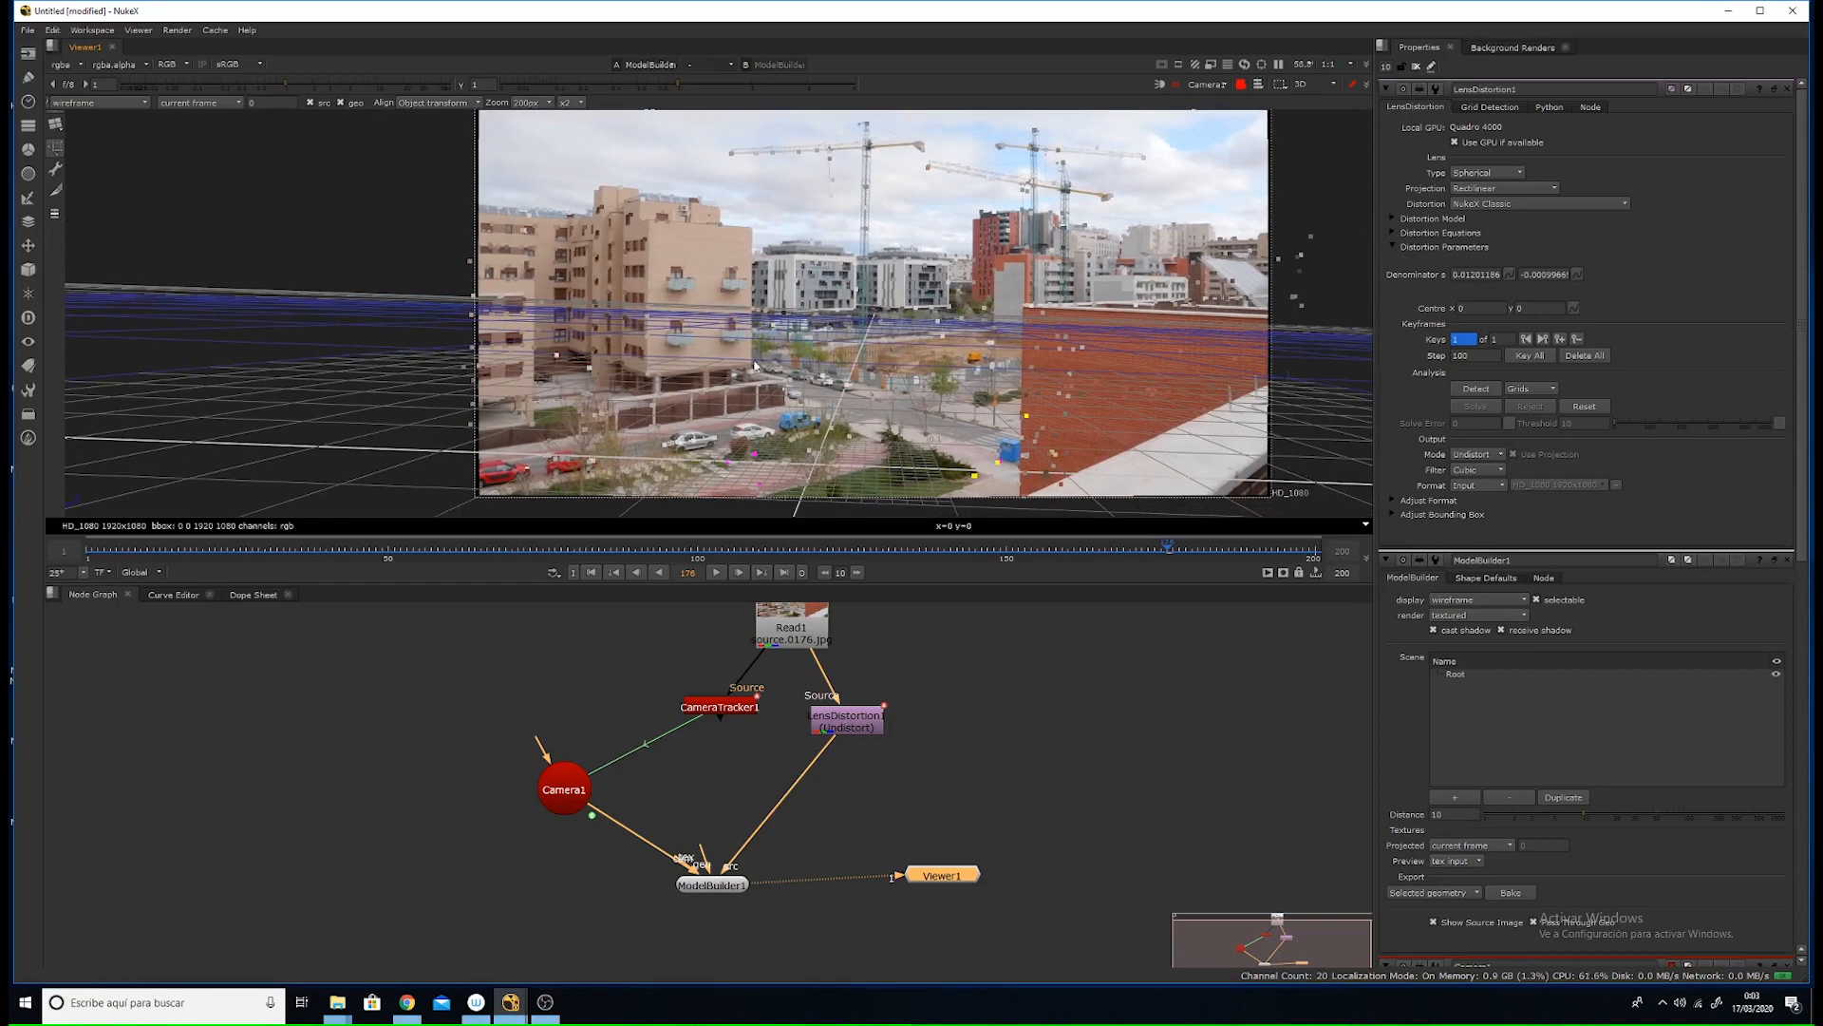
middle_drag(835, 460, 852, 395)
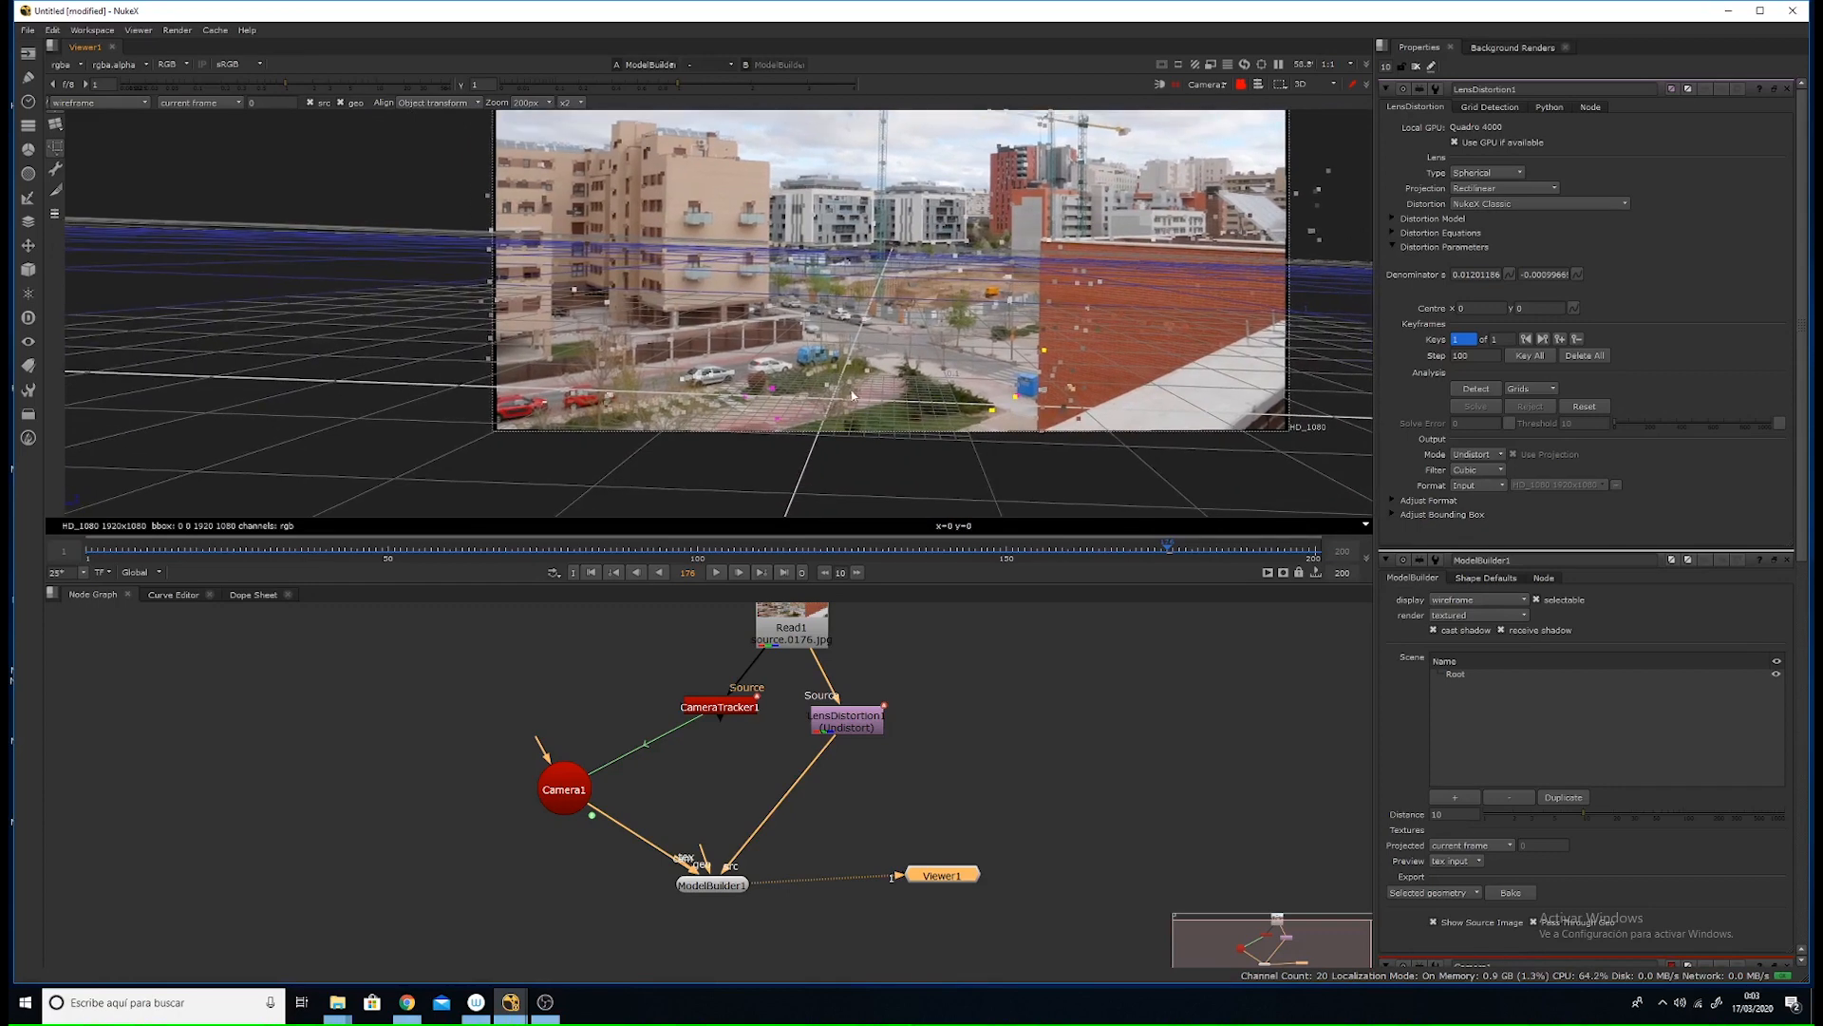
scroll(912, 384, up, 4)
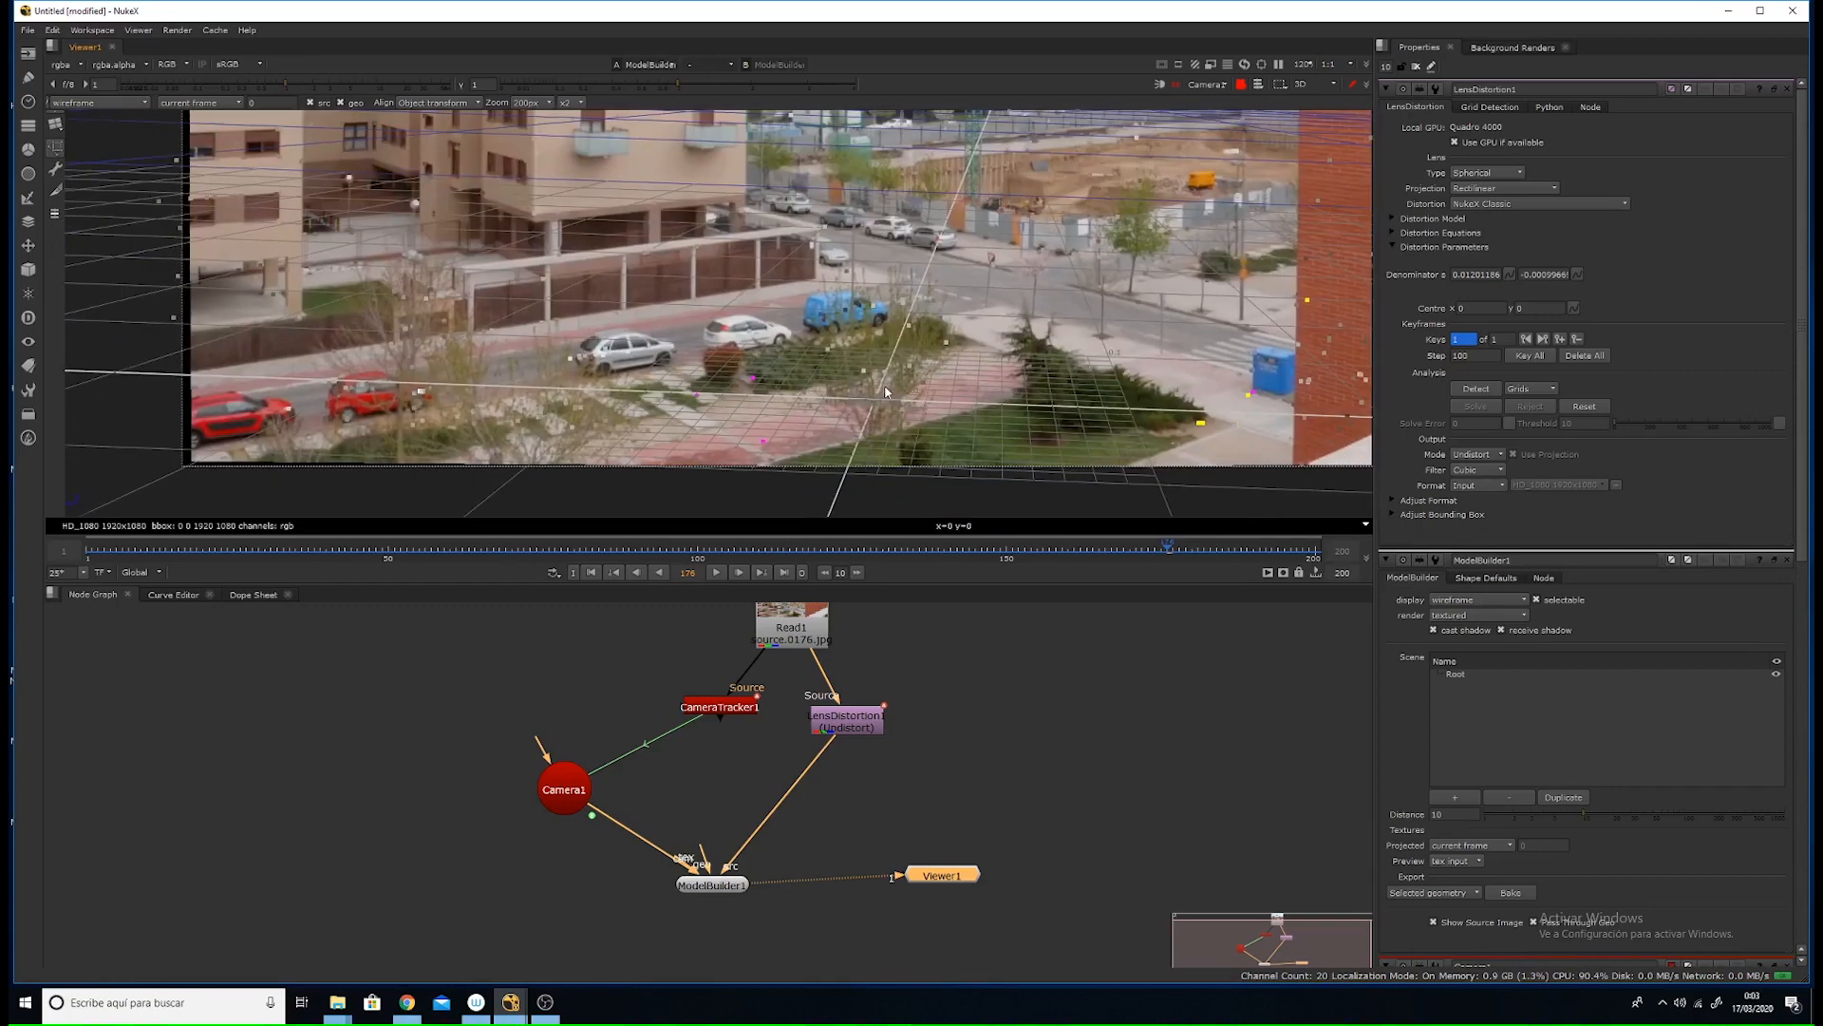
- Set the CameraTracker's scene transform Y rotation to 57 to line up the ground grid with the footage
double_click(722, 707)
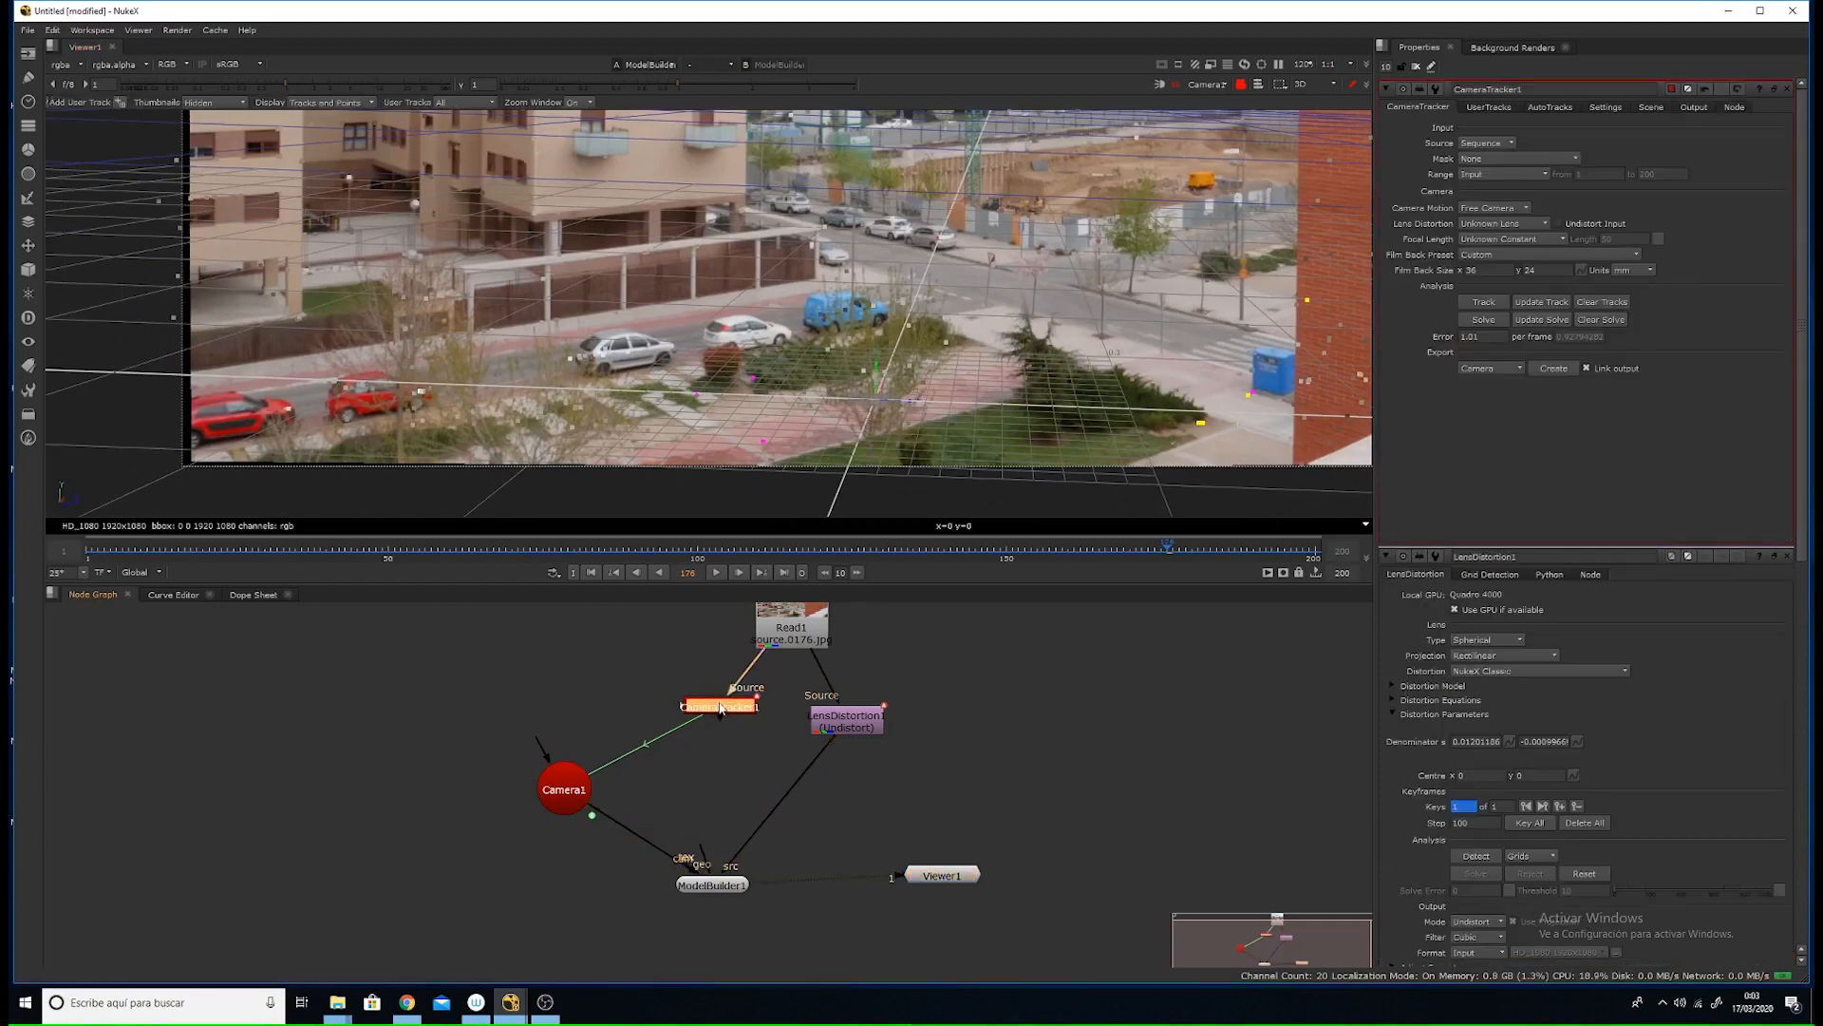
scroll(822, 357, down, 2)
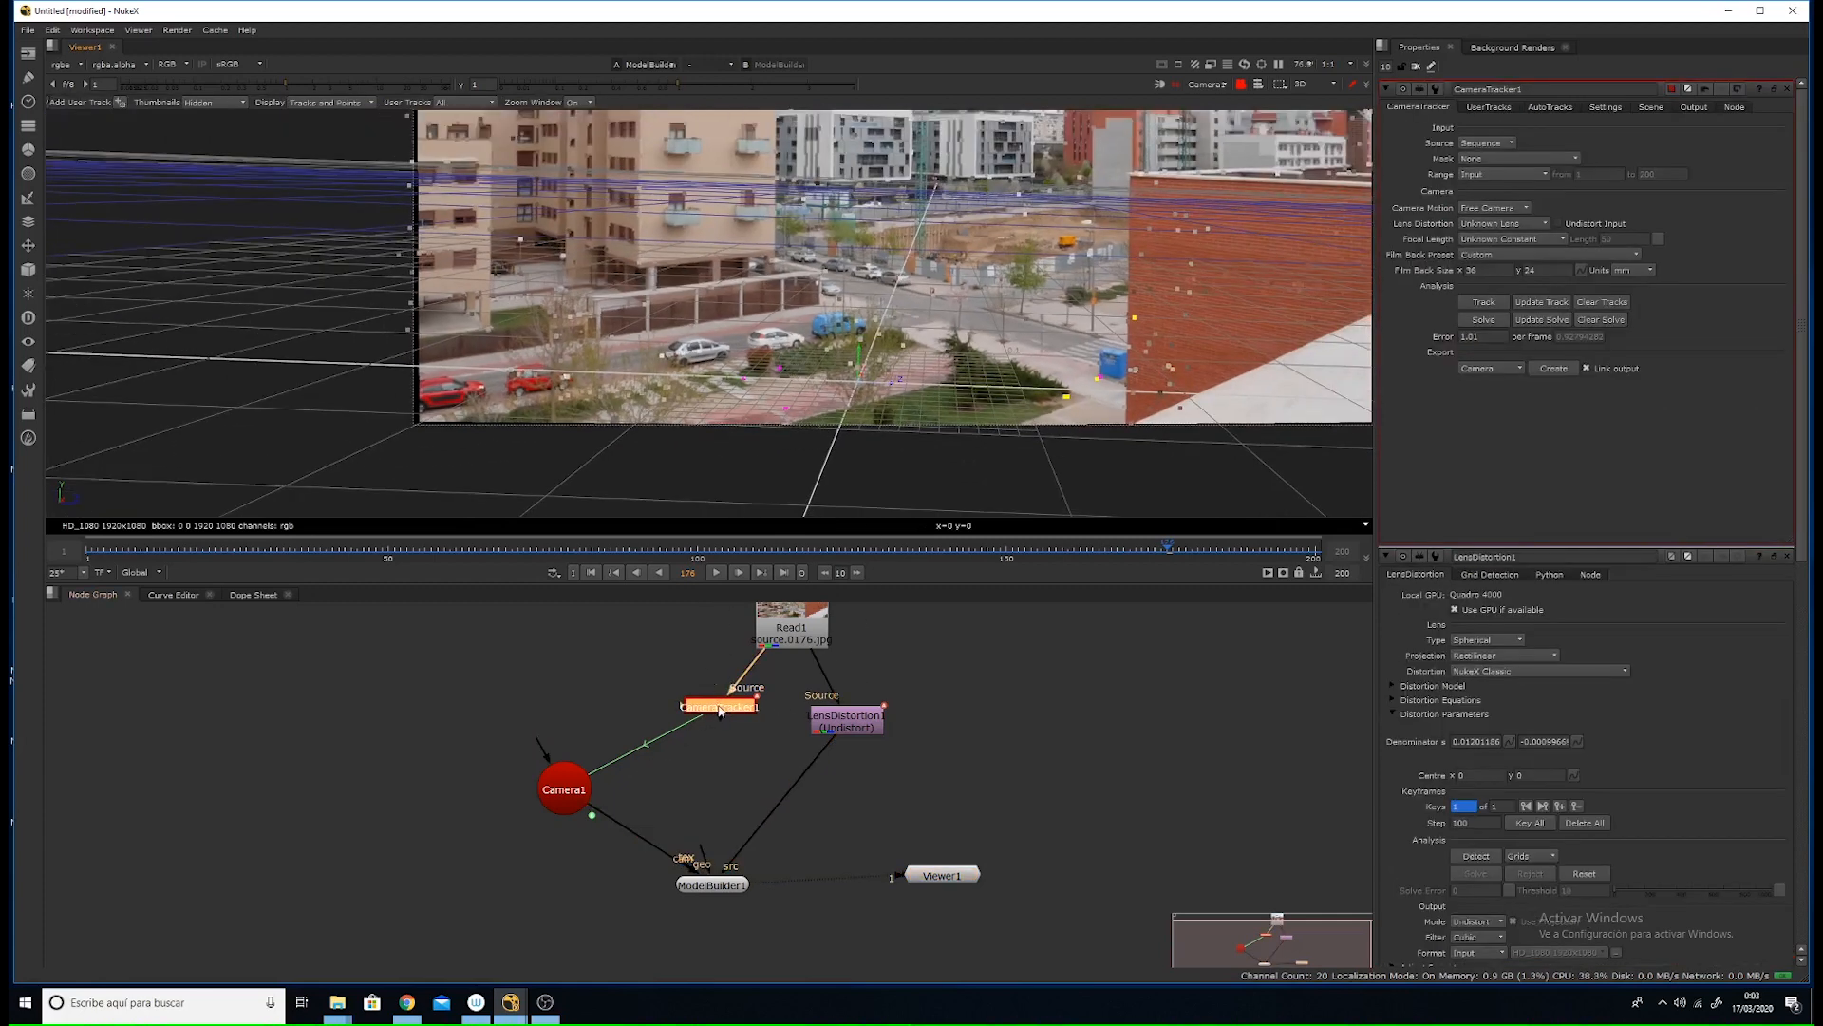
drag(719, 710, 718, 707)
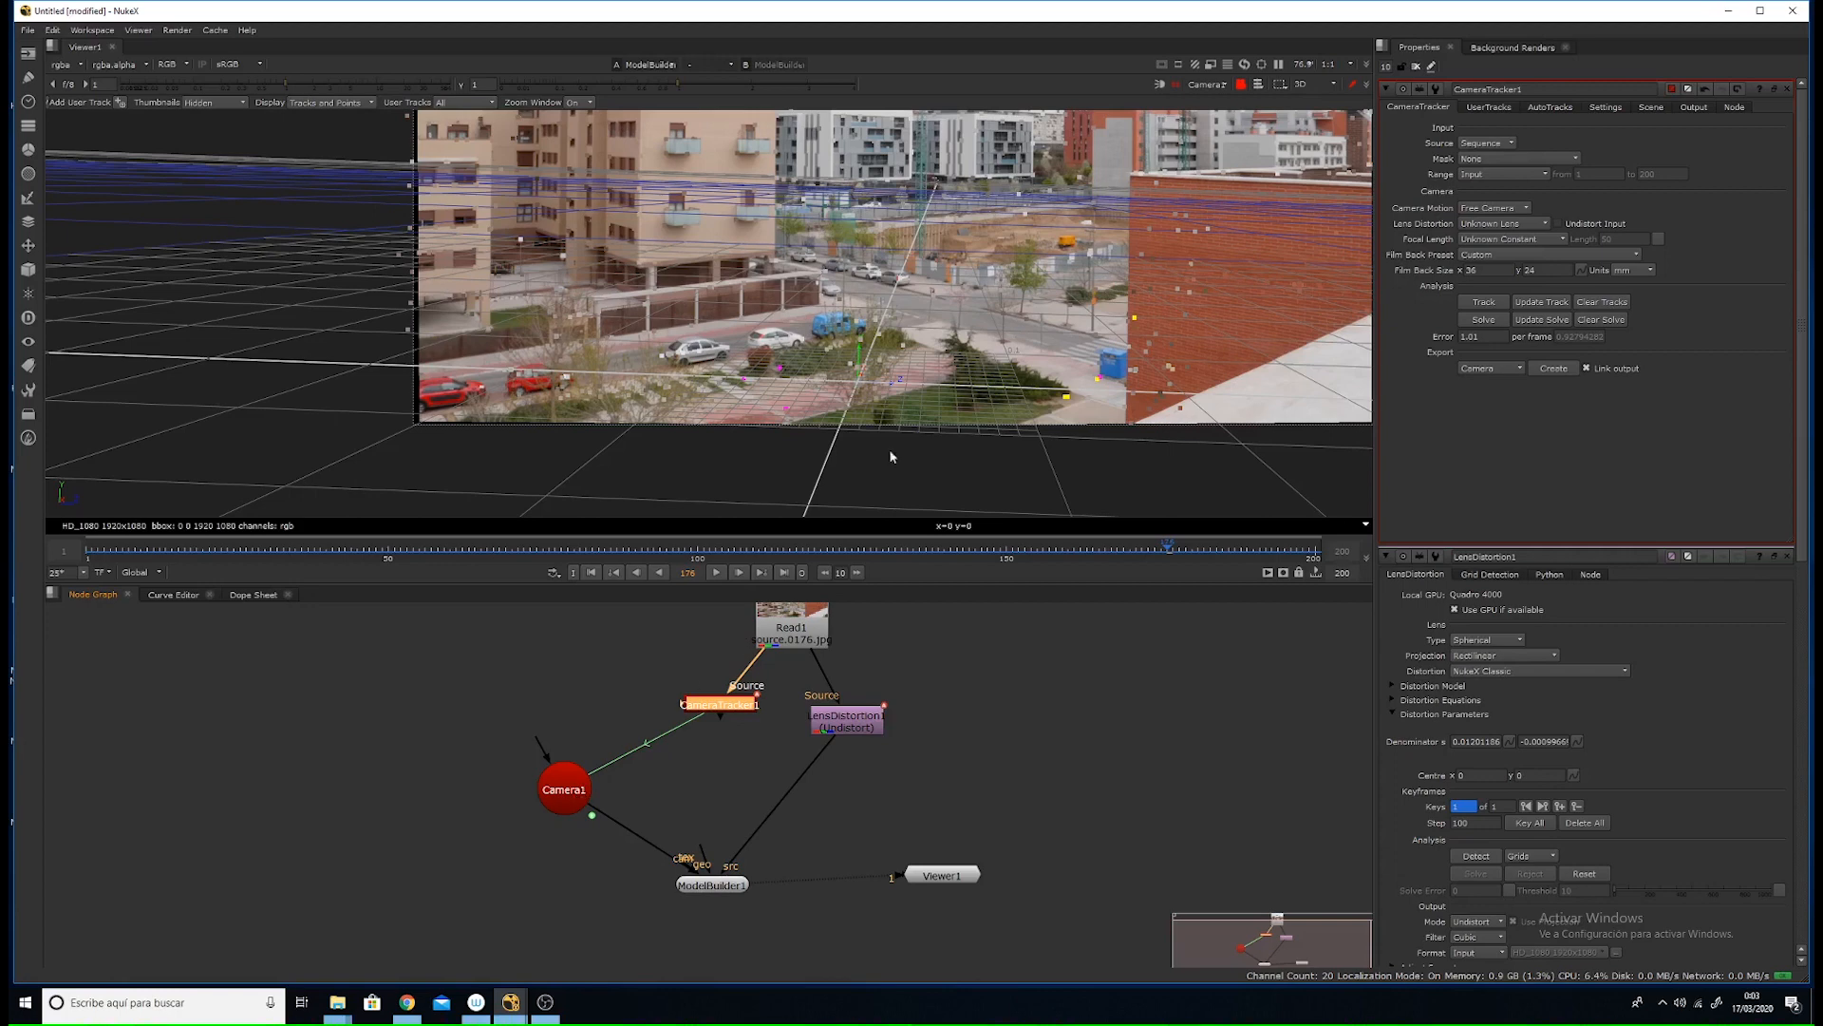
click(1645, 113)
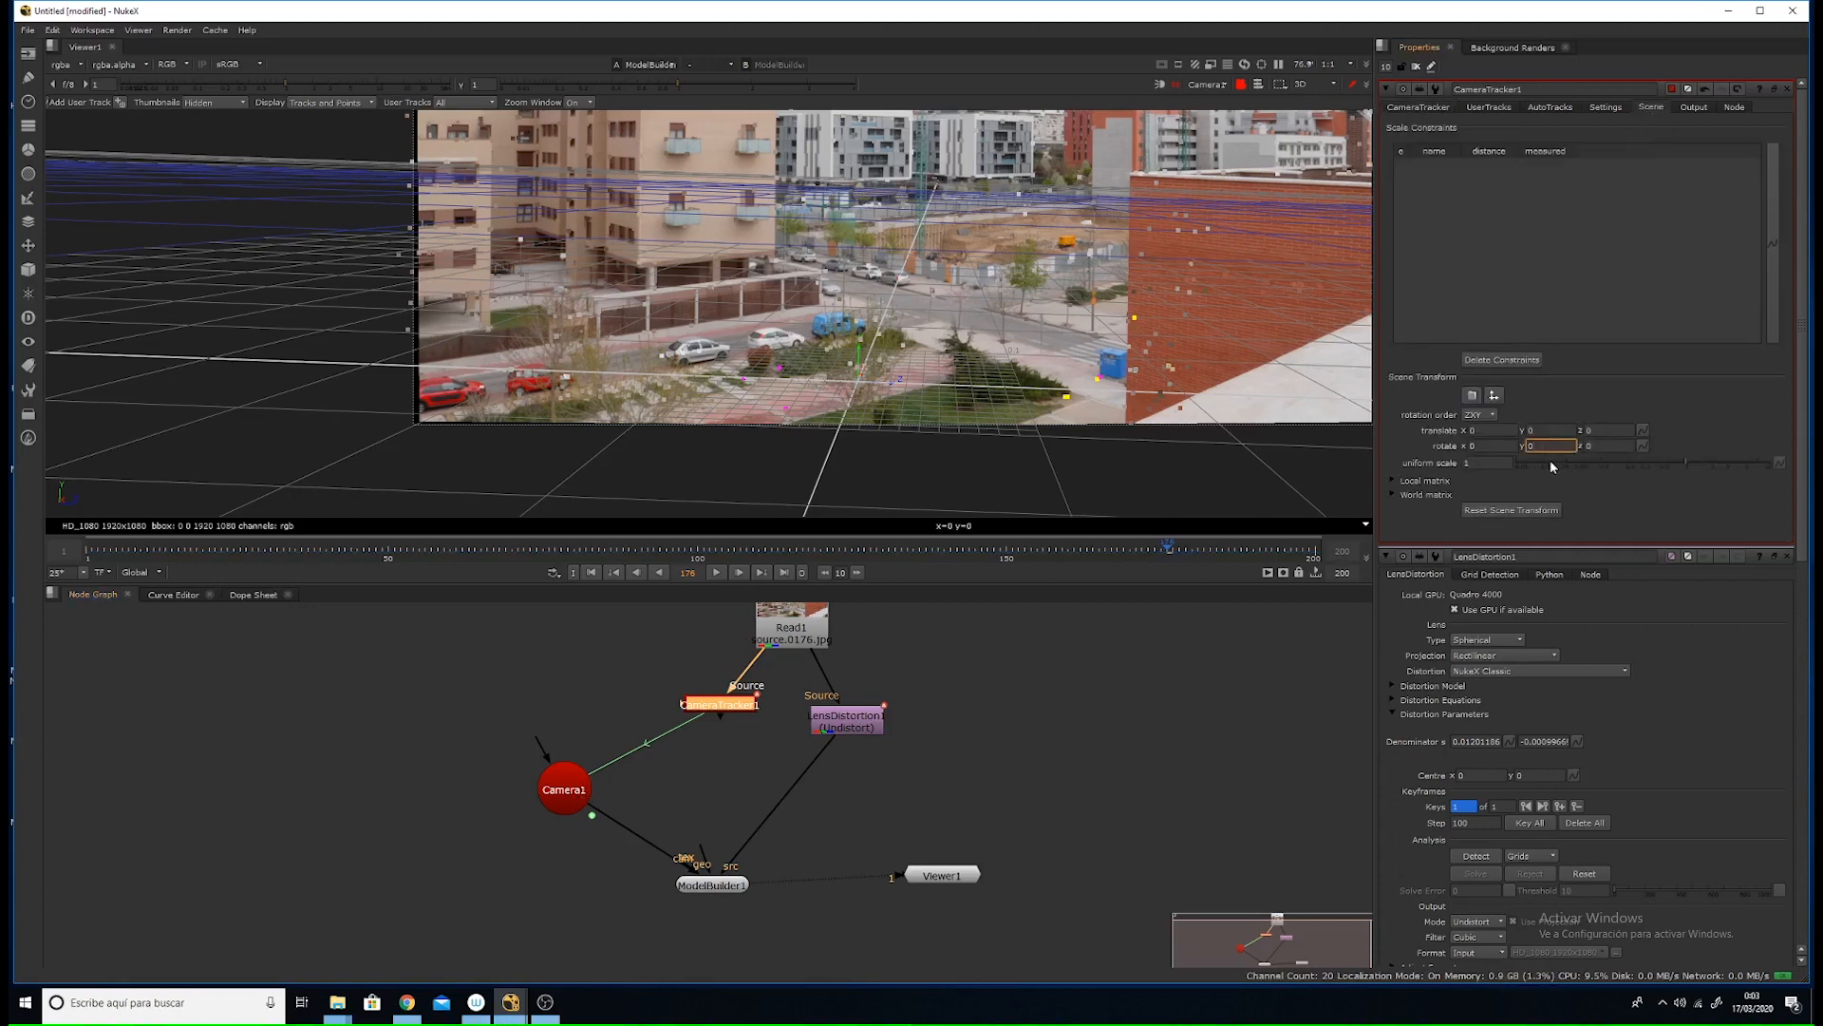
key(Up)
key(Up)
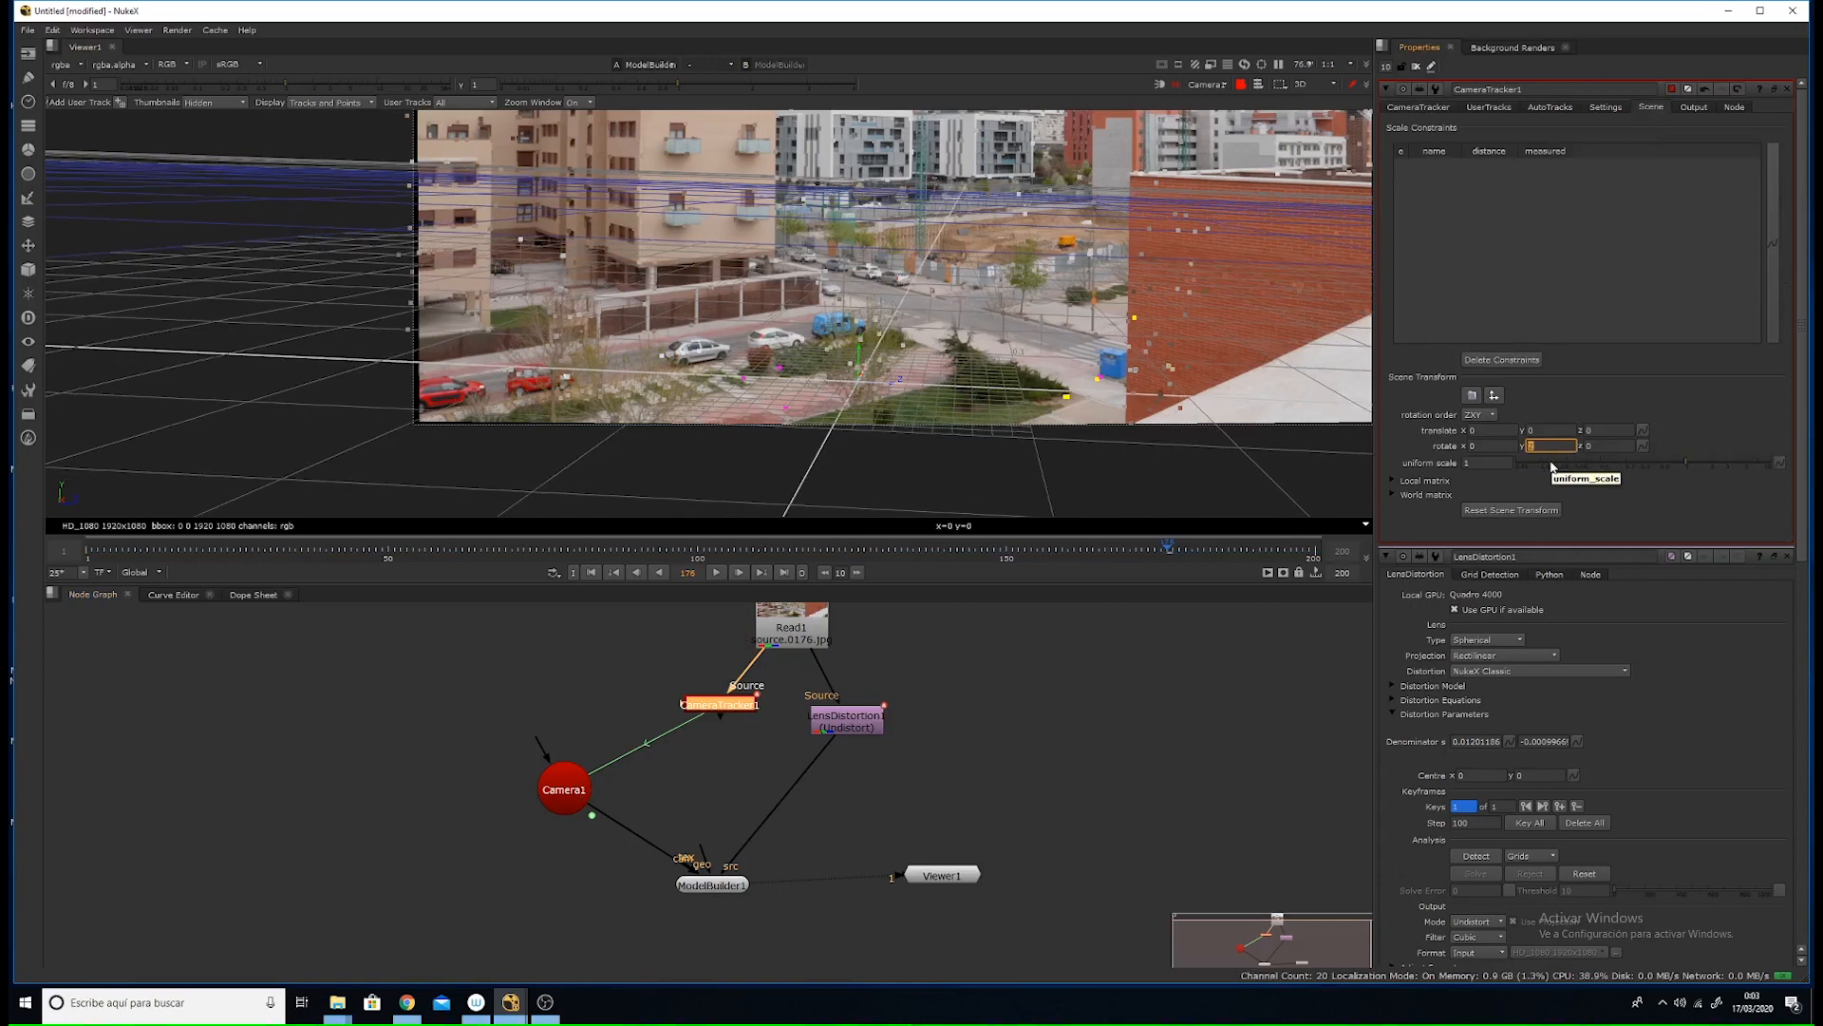
key(Up)
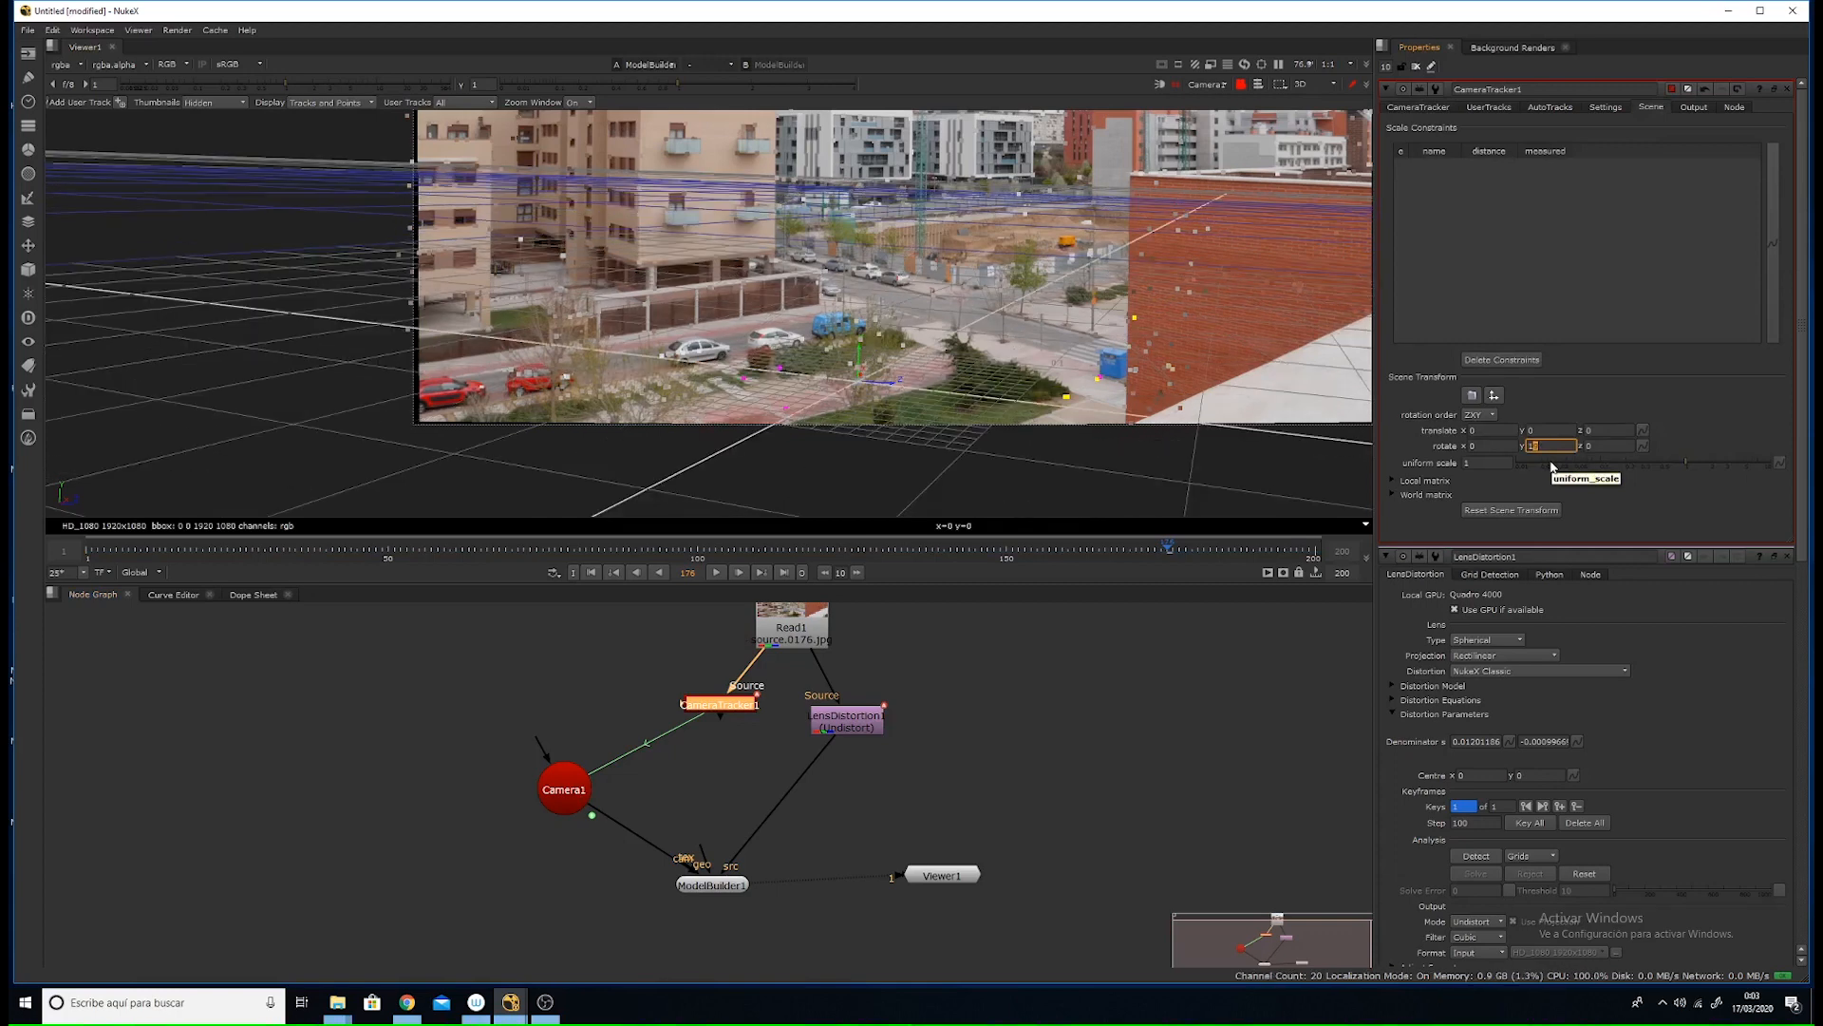
key(Up)
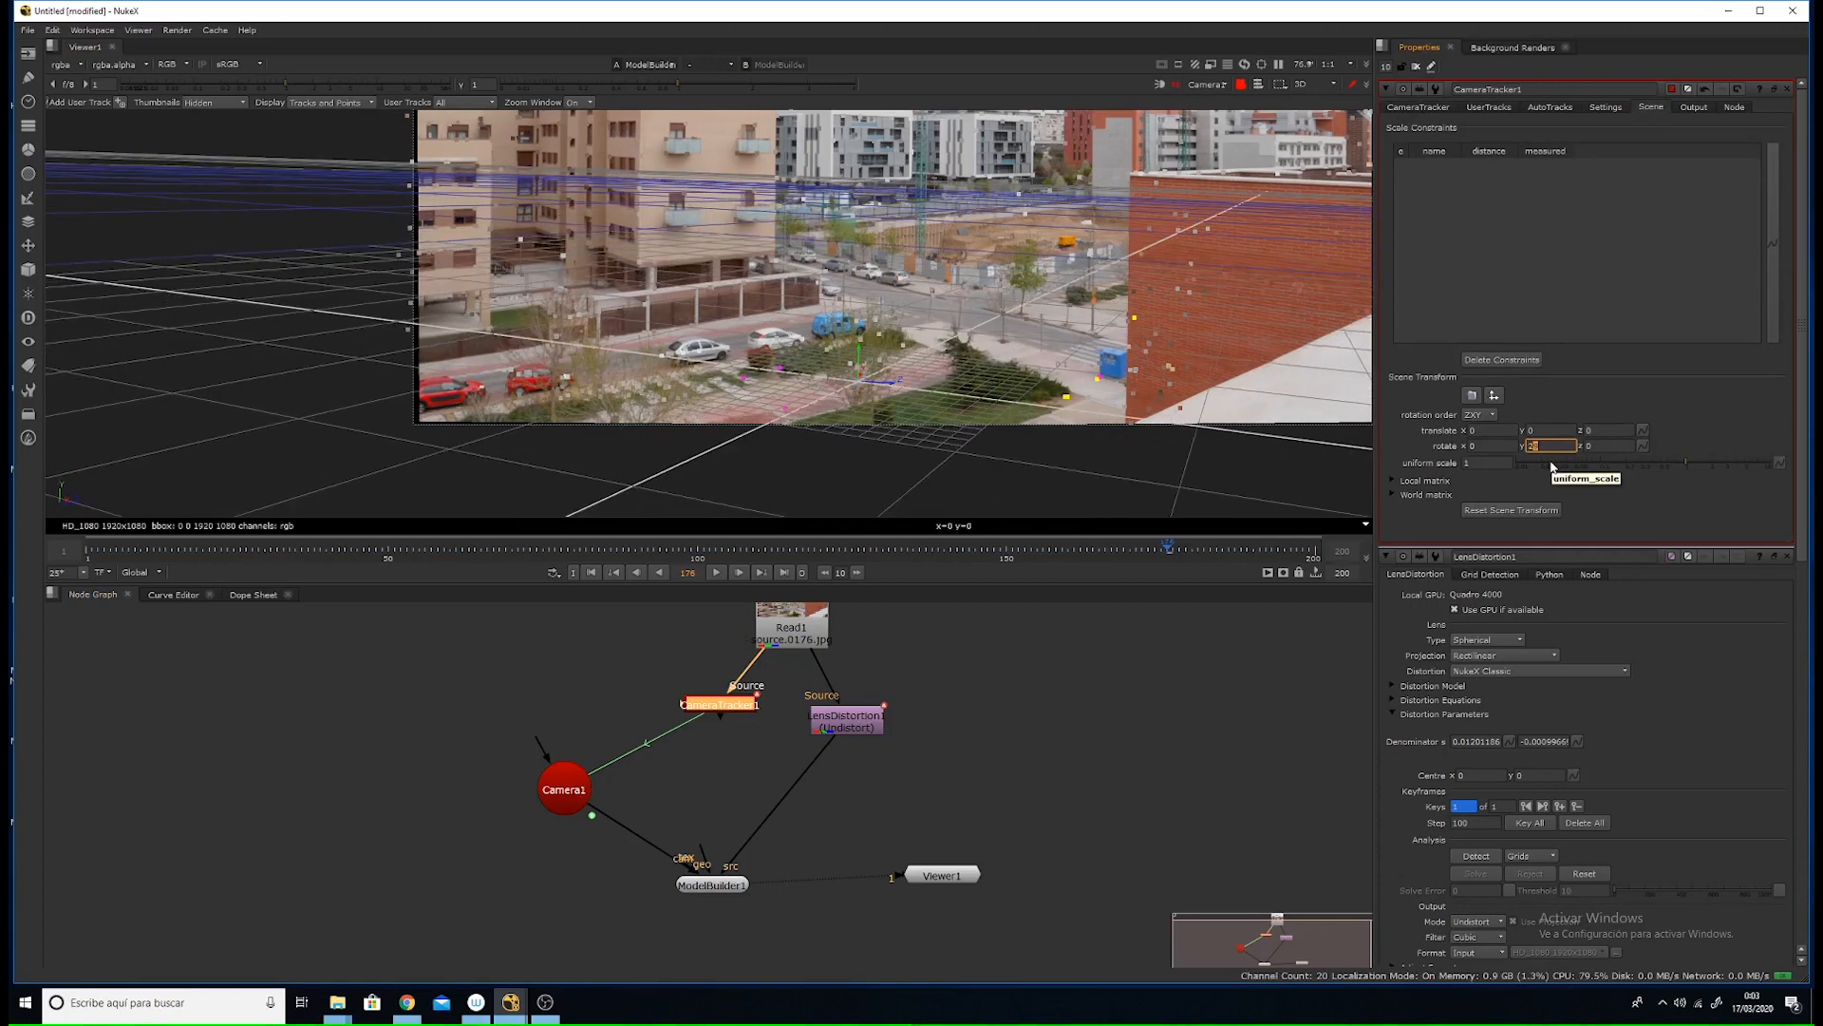
key(Up)
key(Up)
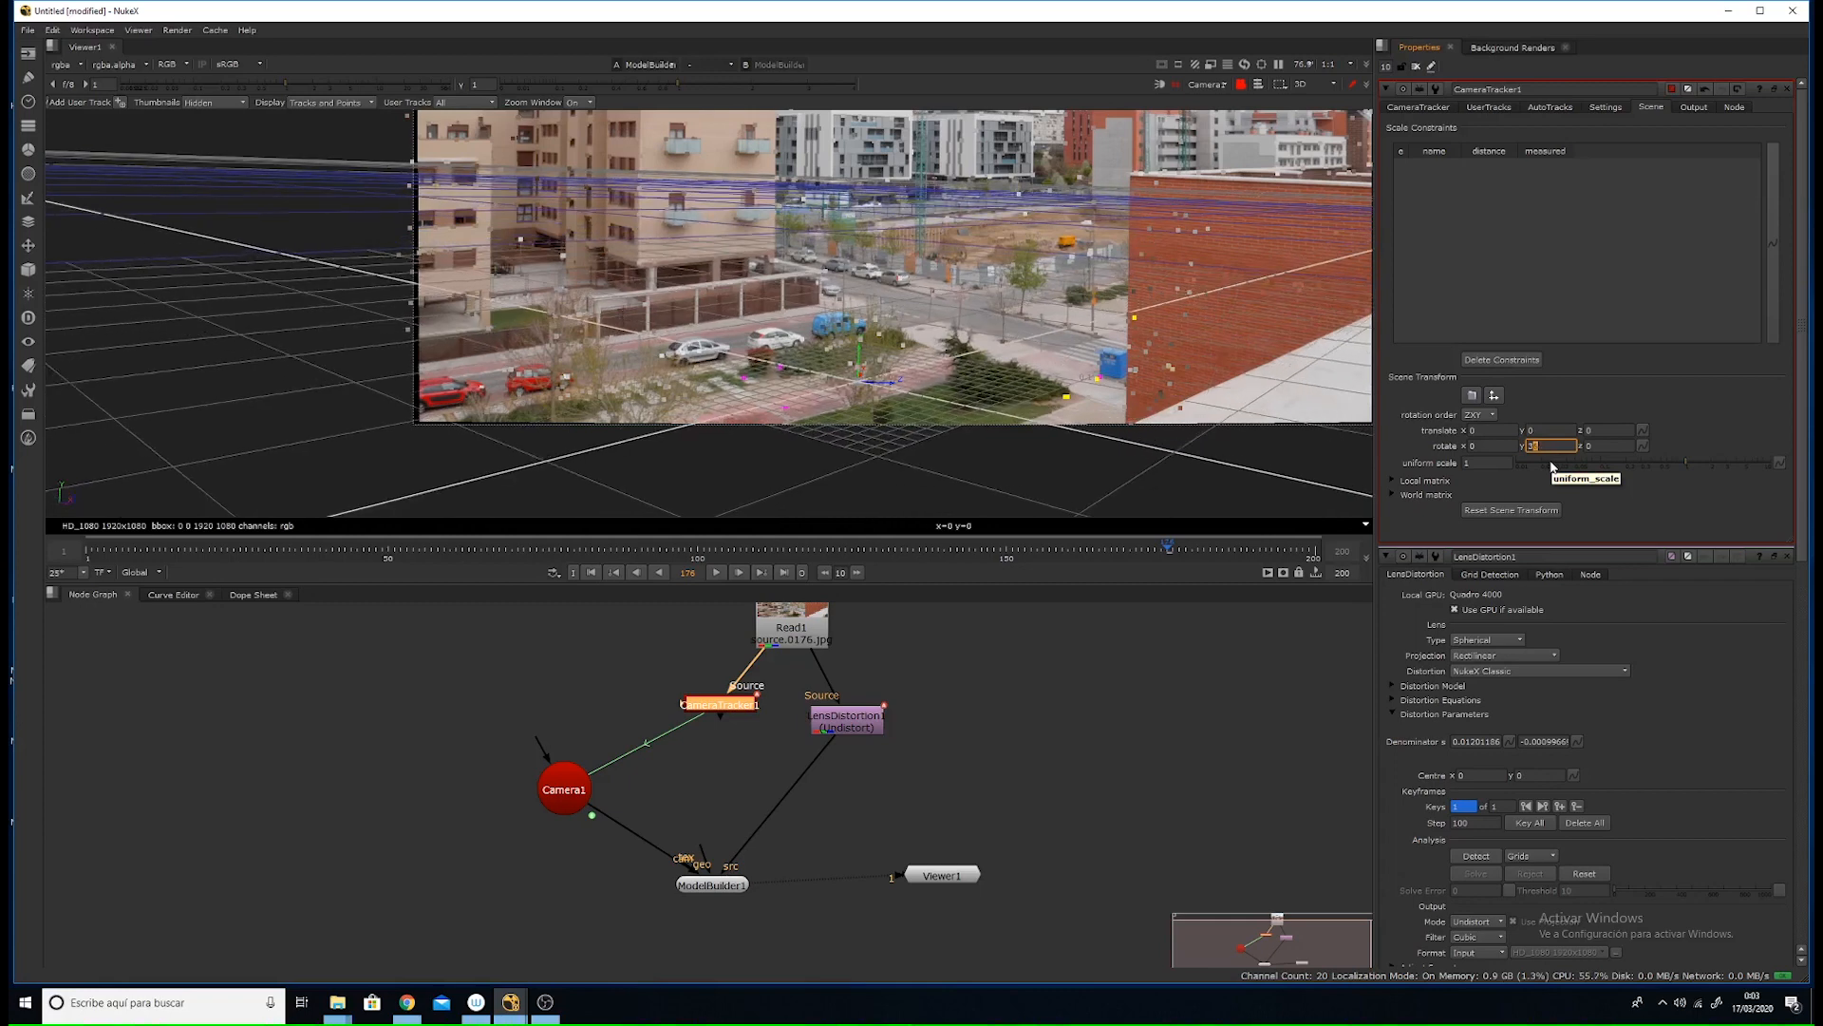
key(Up)
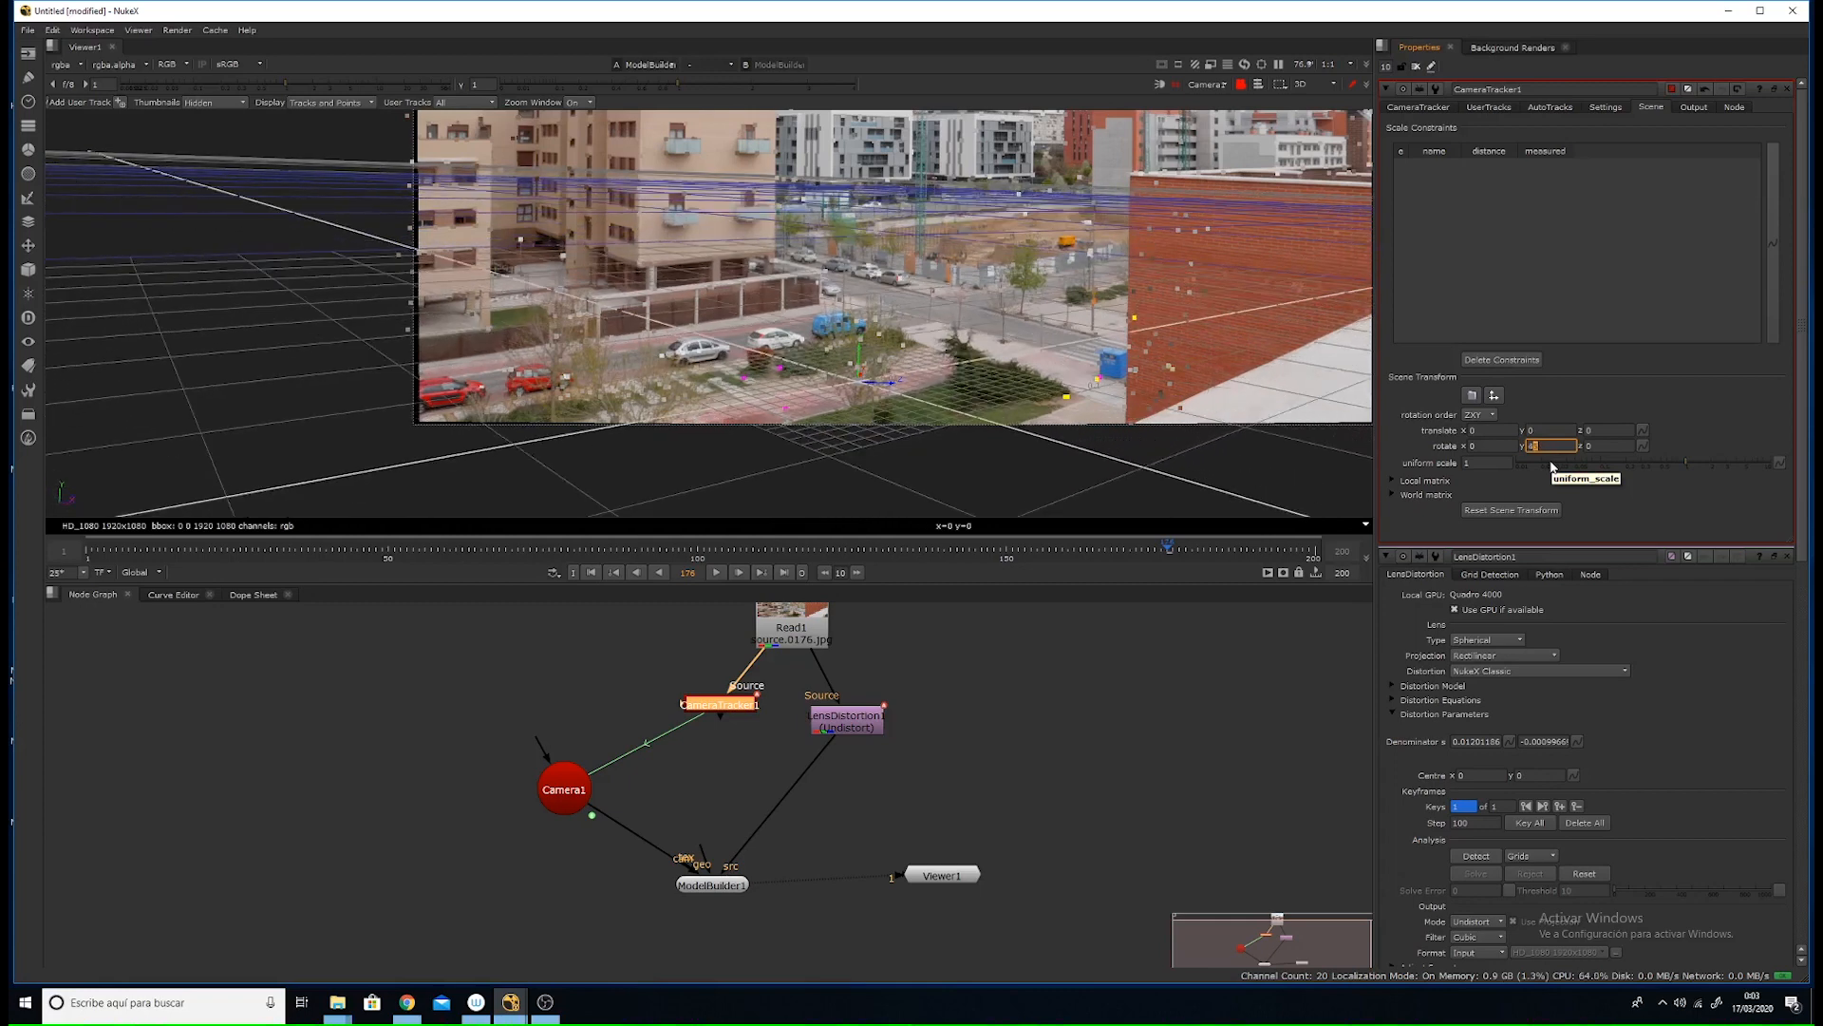
key(Up)
key(Up)
key(Up)
key(Up)
key(Up)
key(Up)
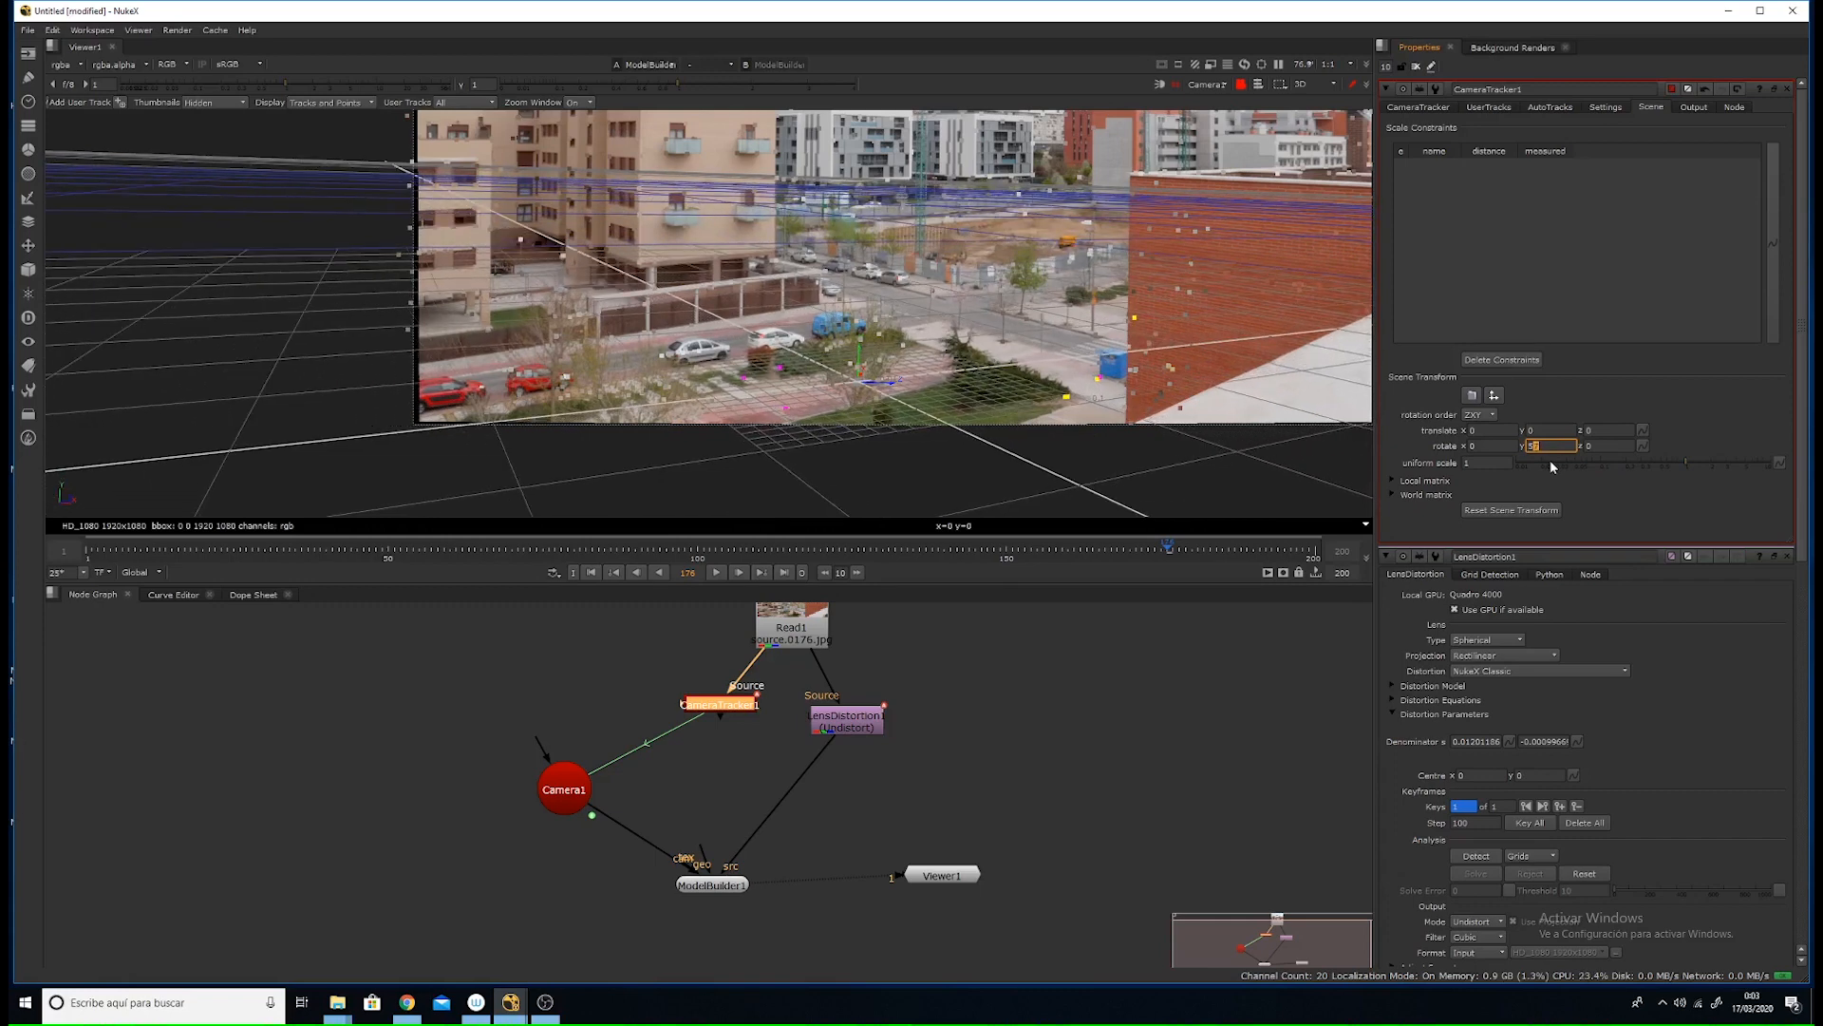
middle_drag(843, 253, 588, 357)
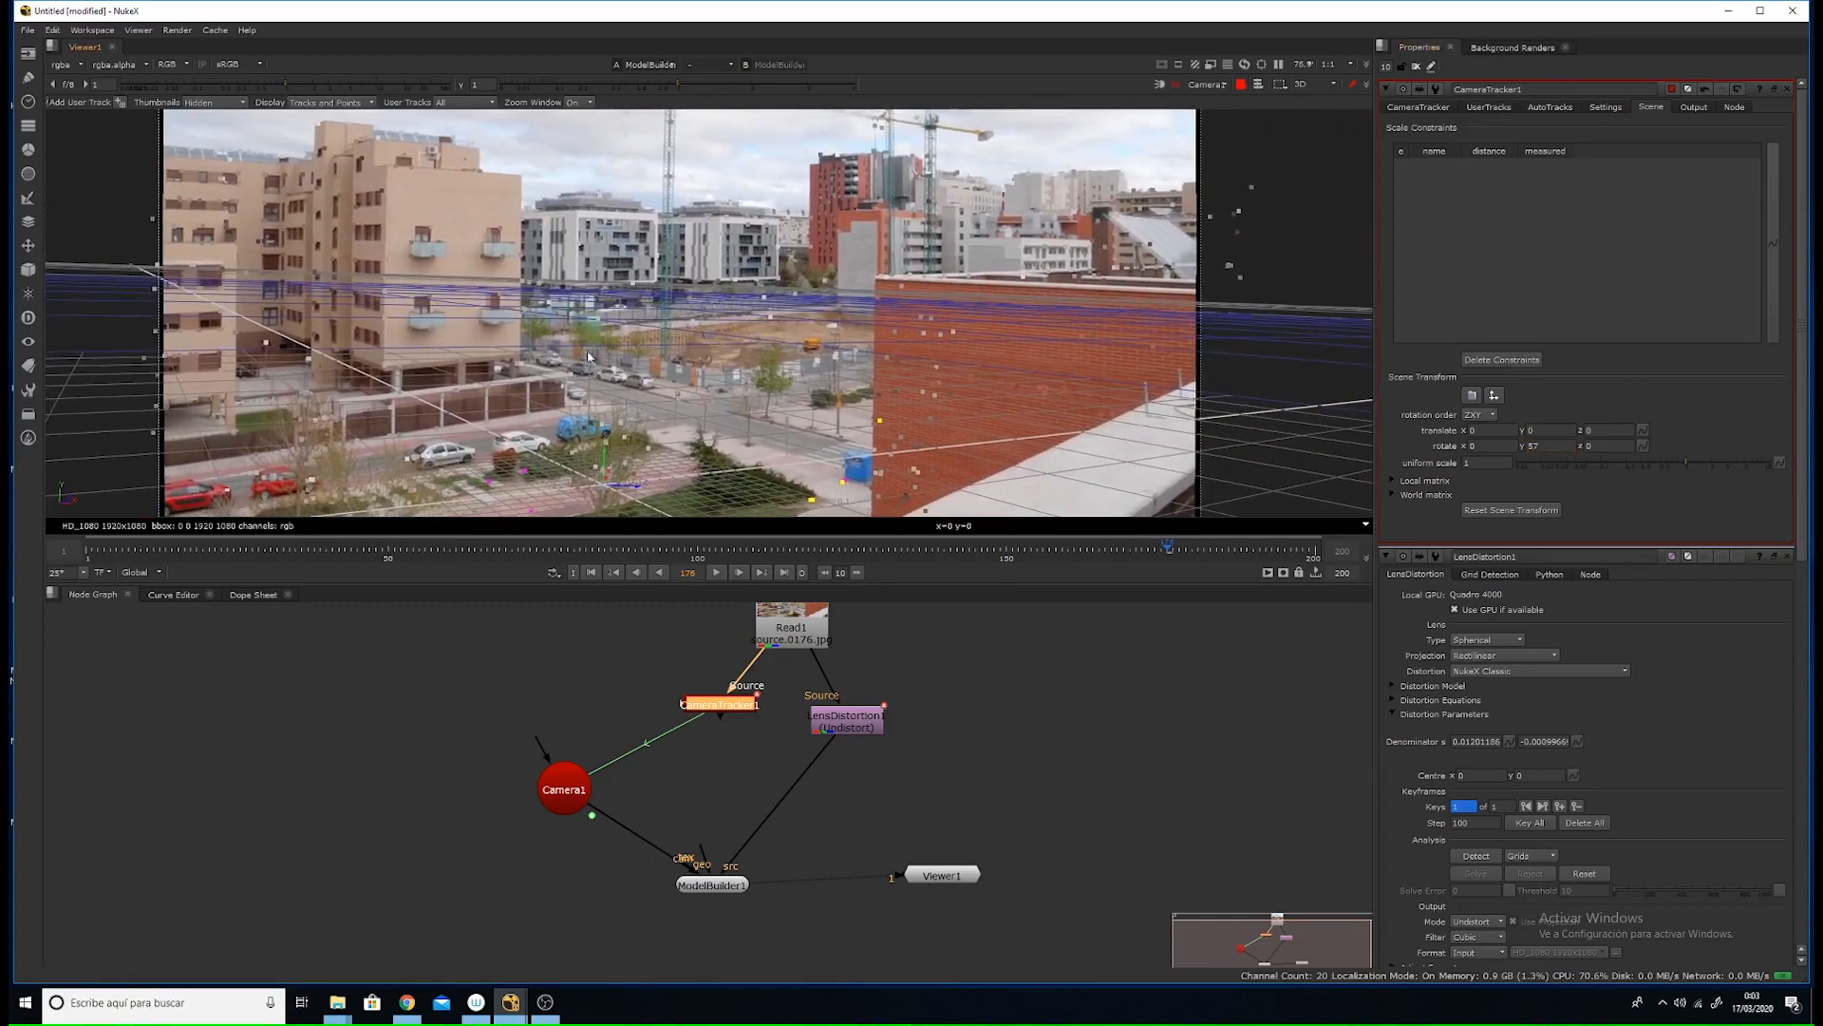
- Fine-tune the tilt of the tracked scene with an X rotation of 1 and a Z rotation of 0
click(1602, 445)
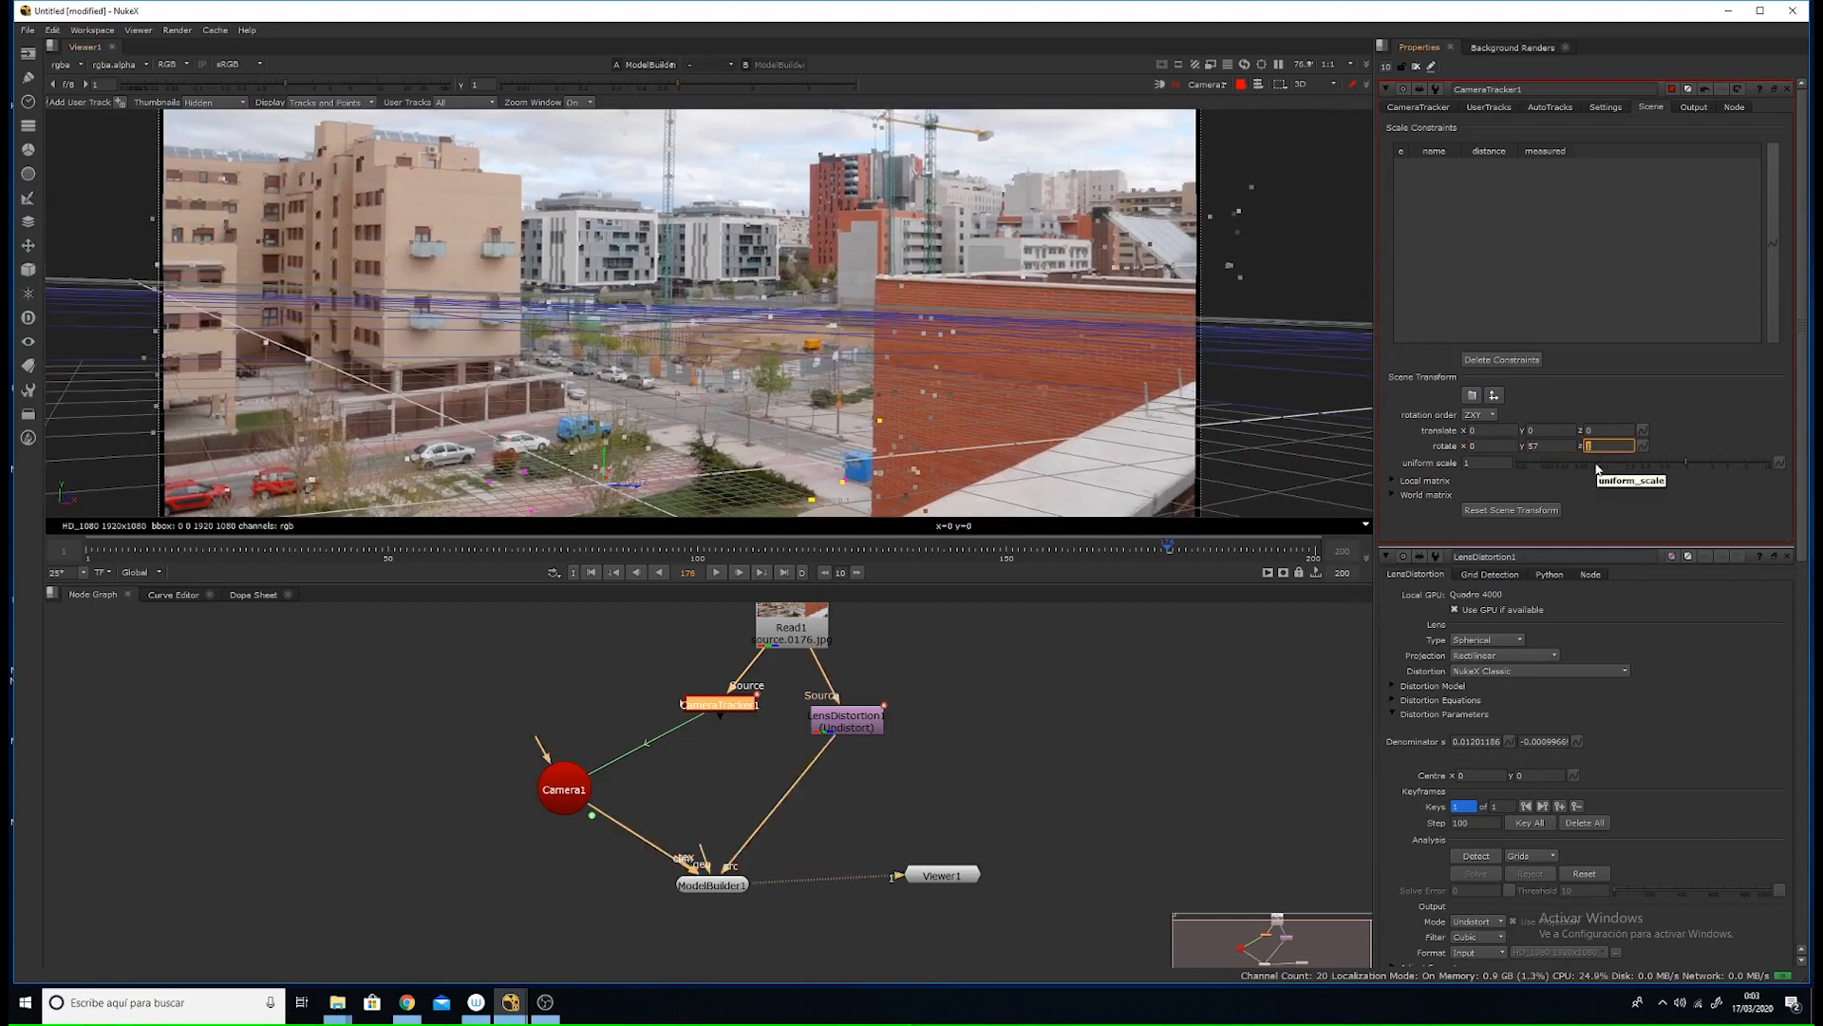
key(Down)
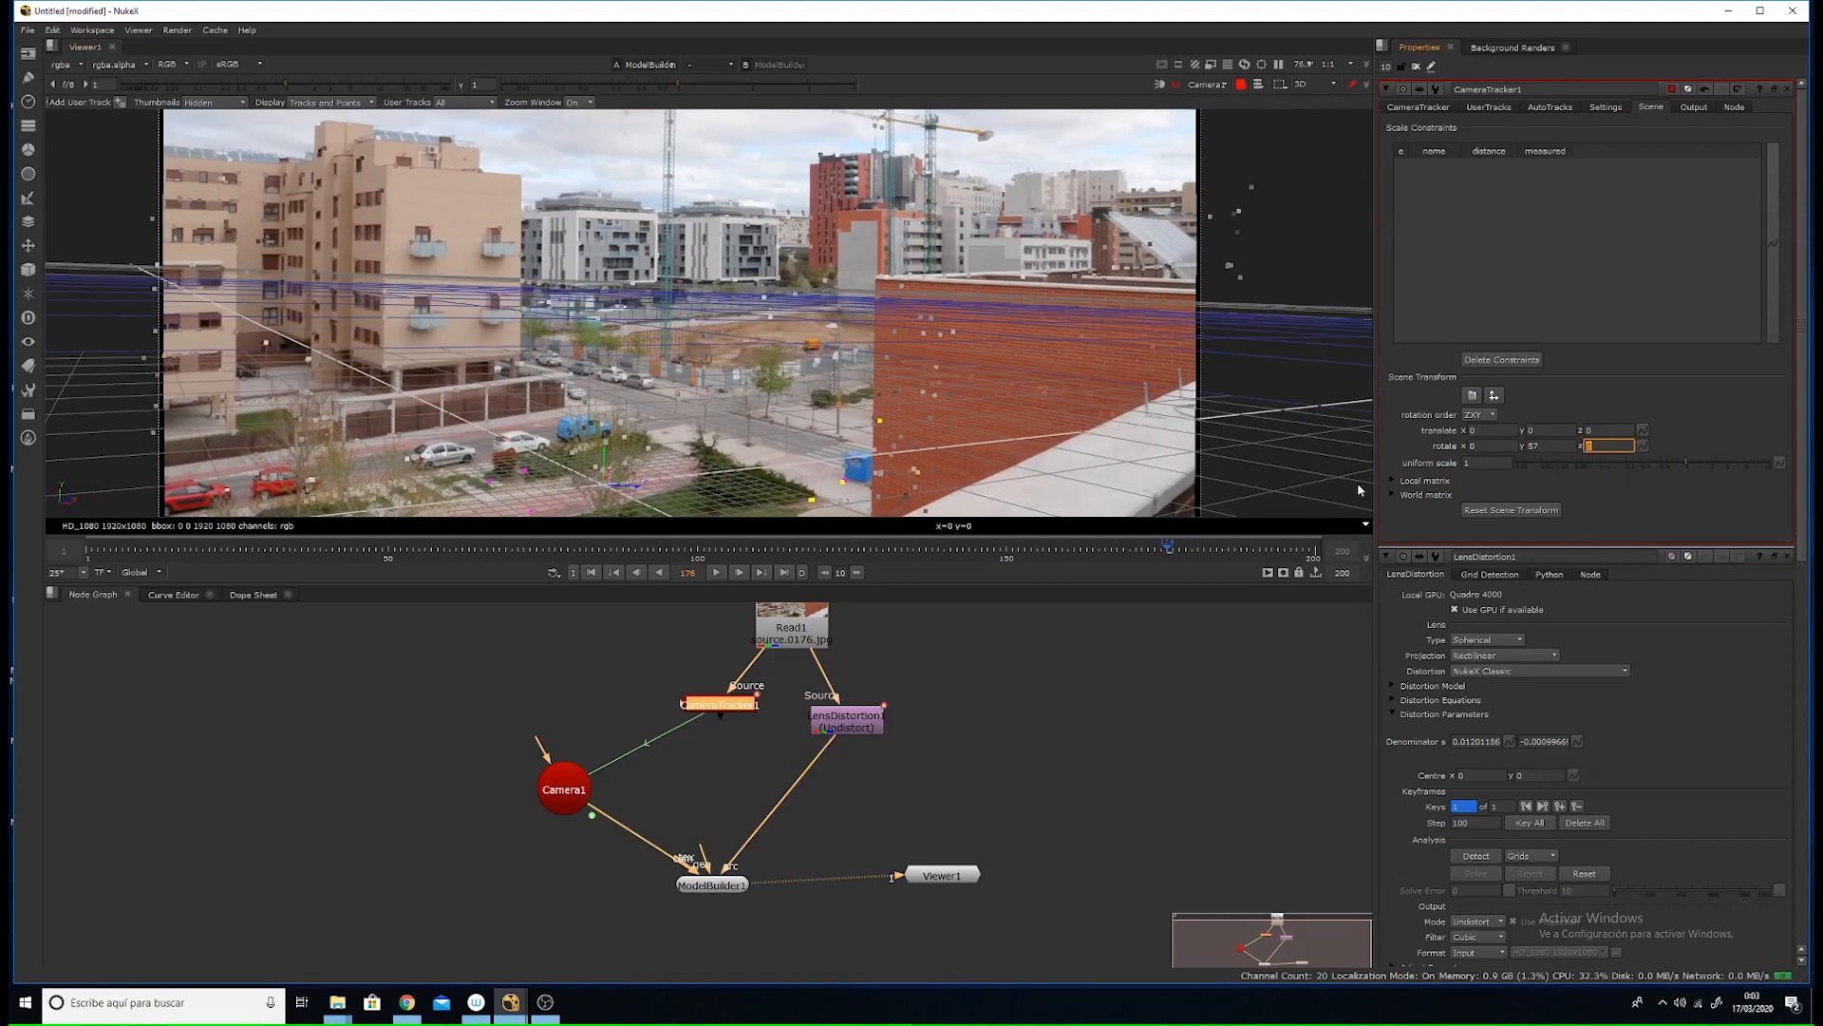
click(1469, 445)
key(Up)
key(Up)
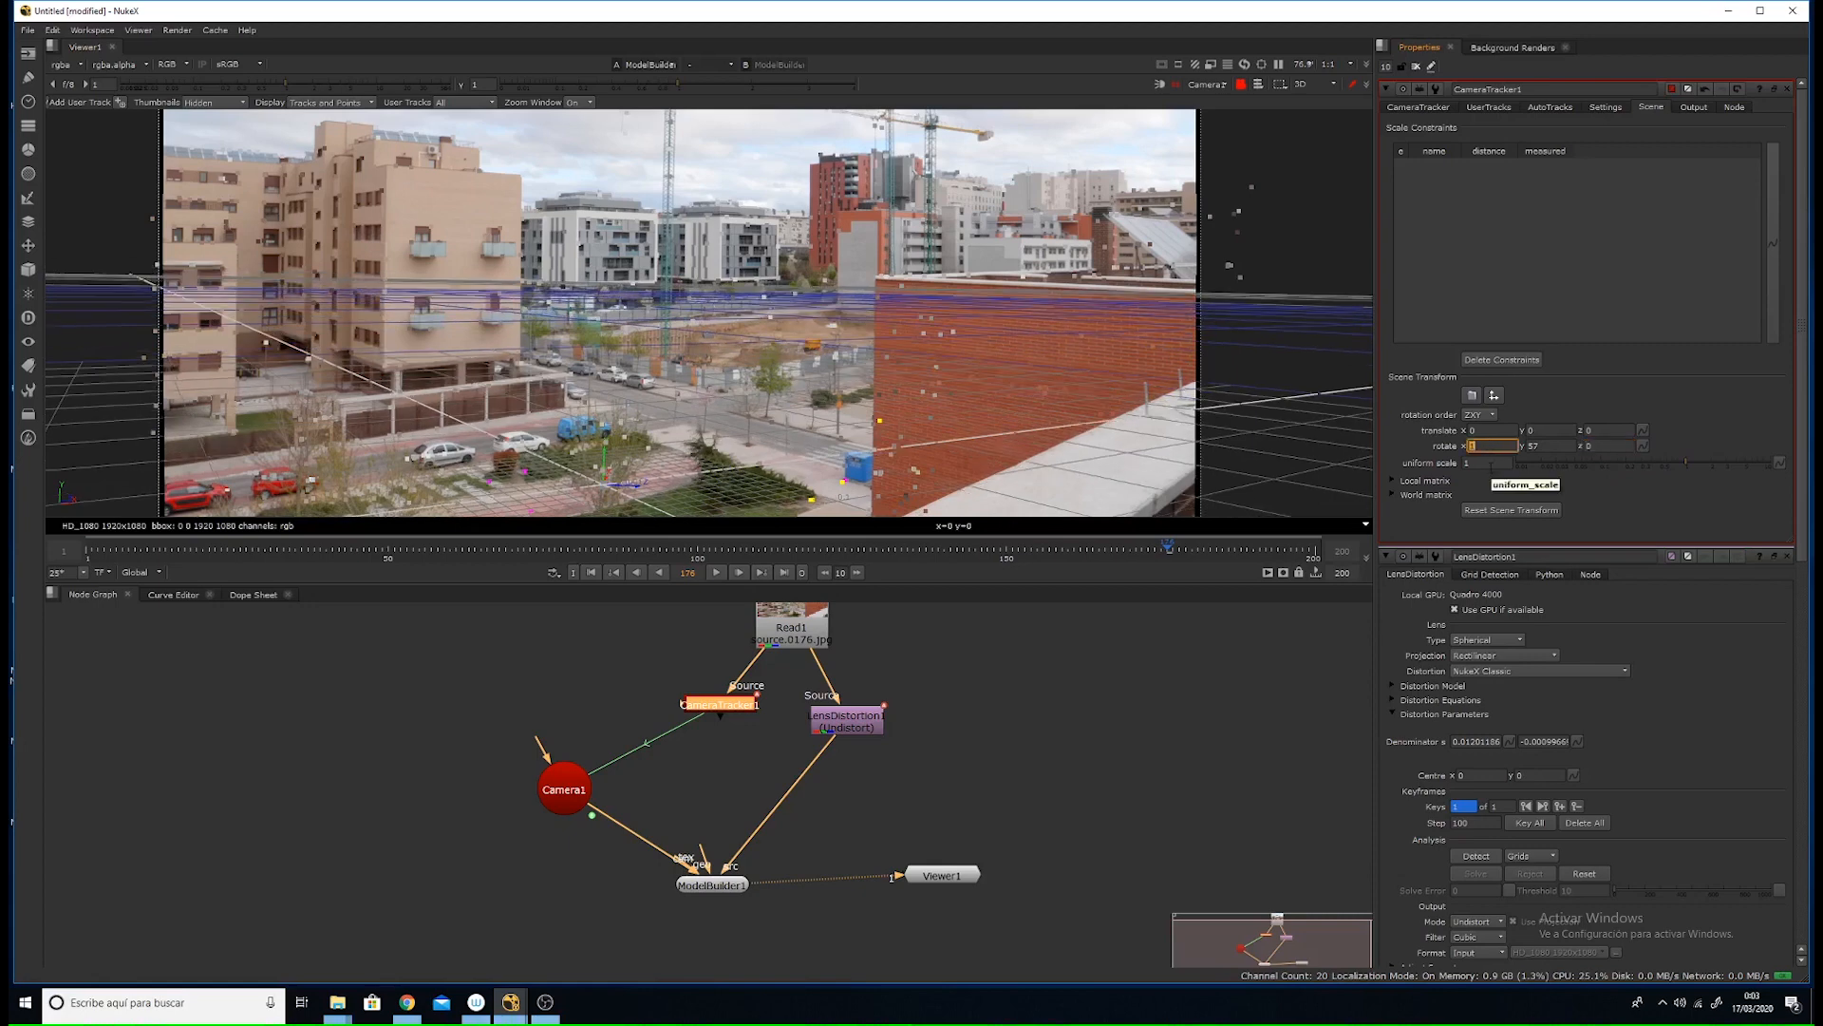
key(Up)
key(Down)
key(Down)
middle_drag(949, 408, 1007, 320)
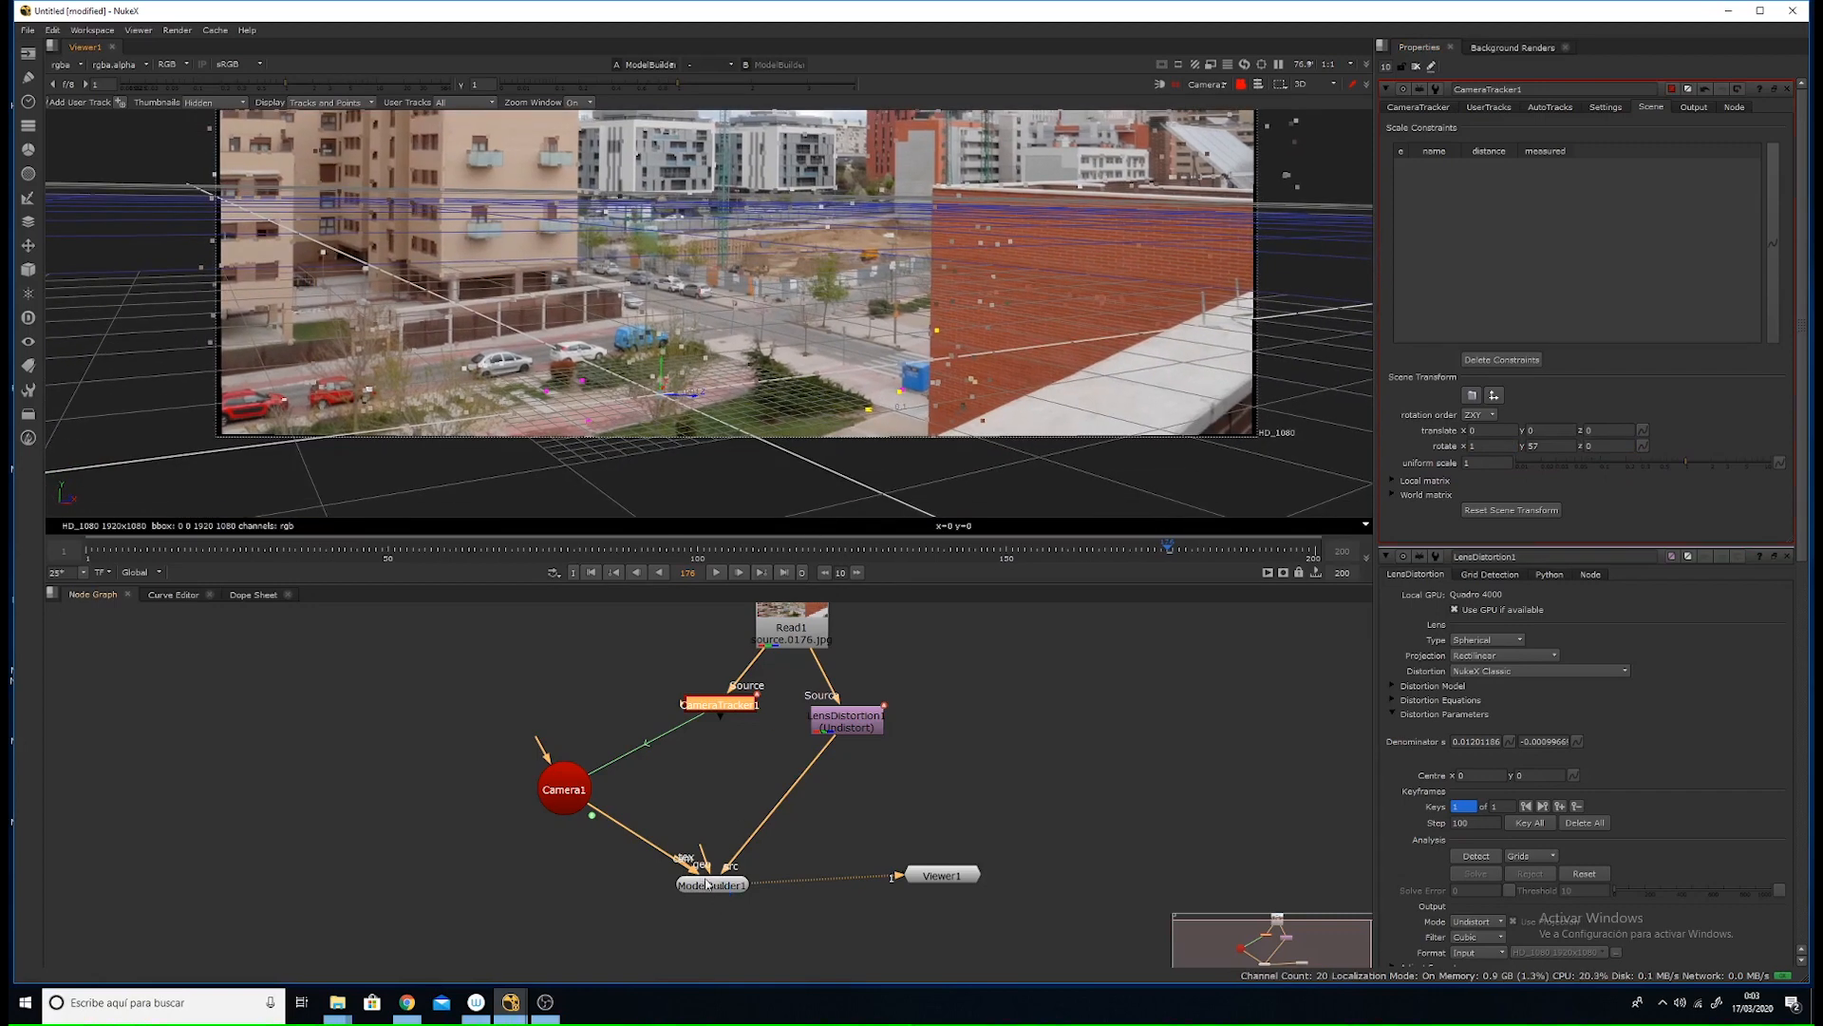
- Add a card to the ModelBuilder scene and place it over the green crane mast at the construction pit
drag(706, 883, 700, 884)
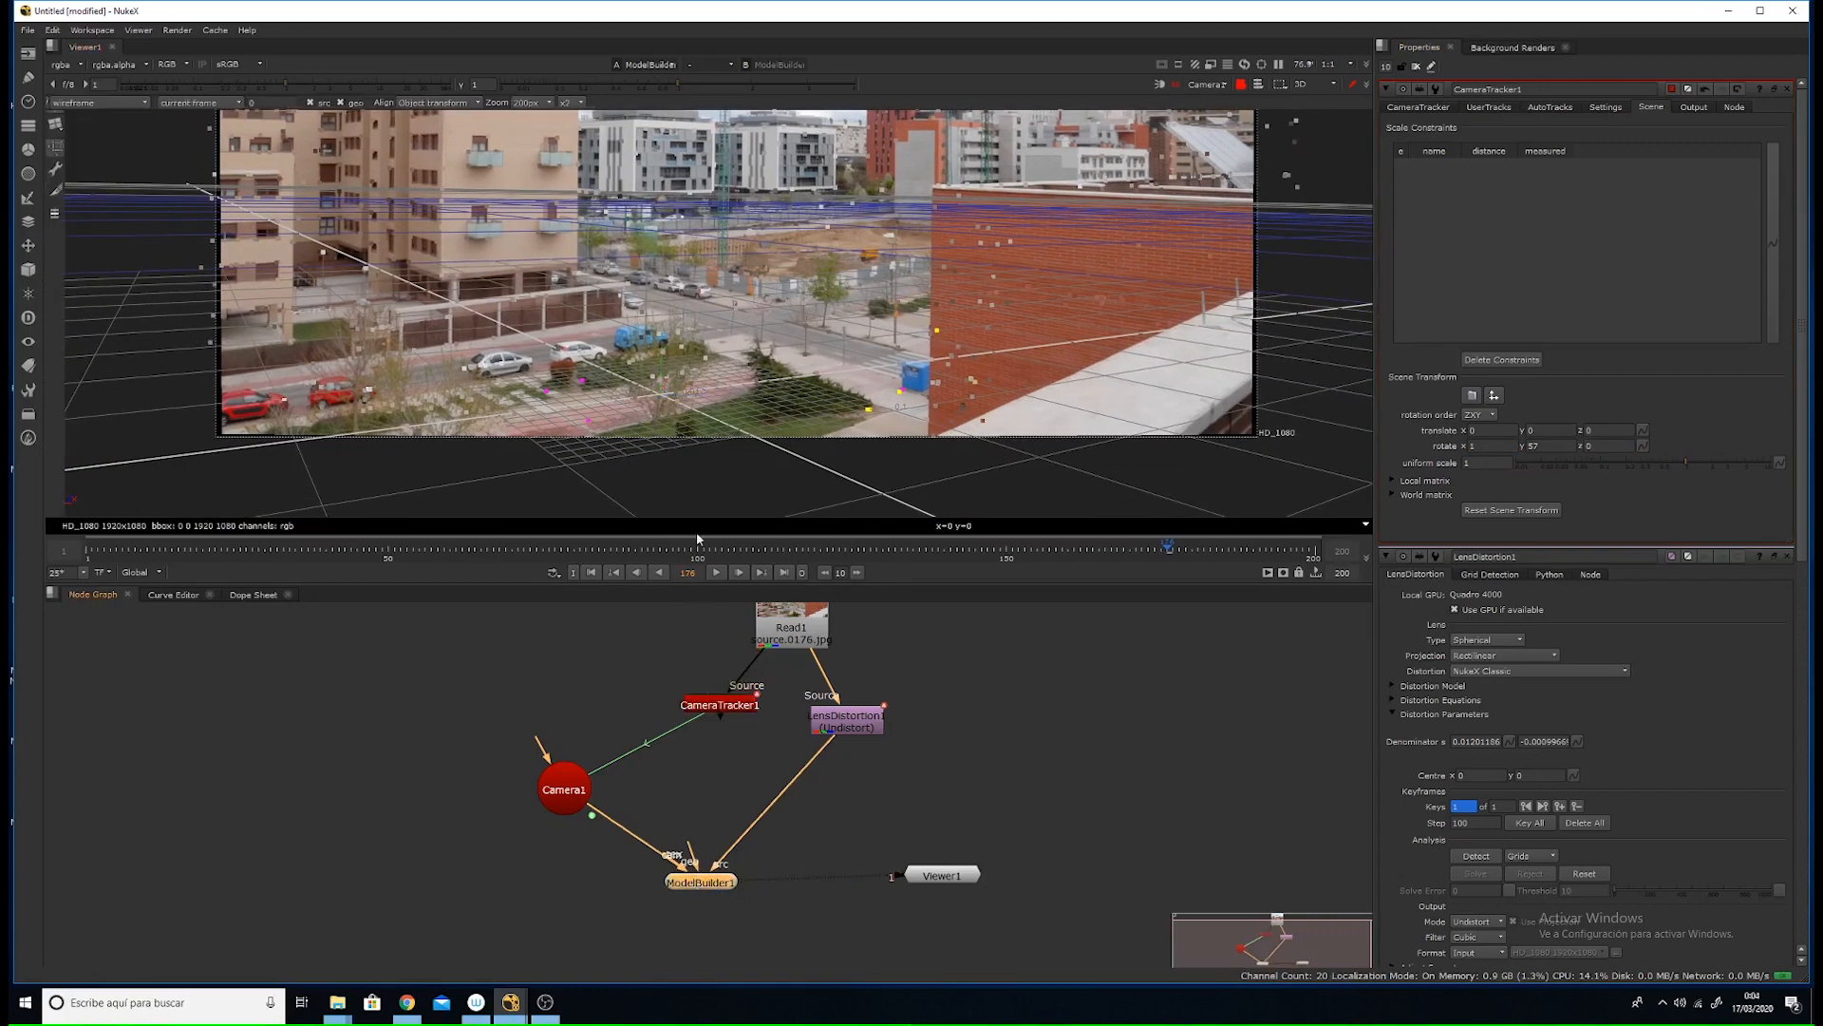
scroll(731, 247, up, 3)
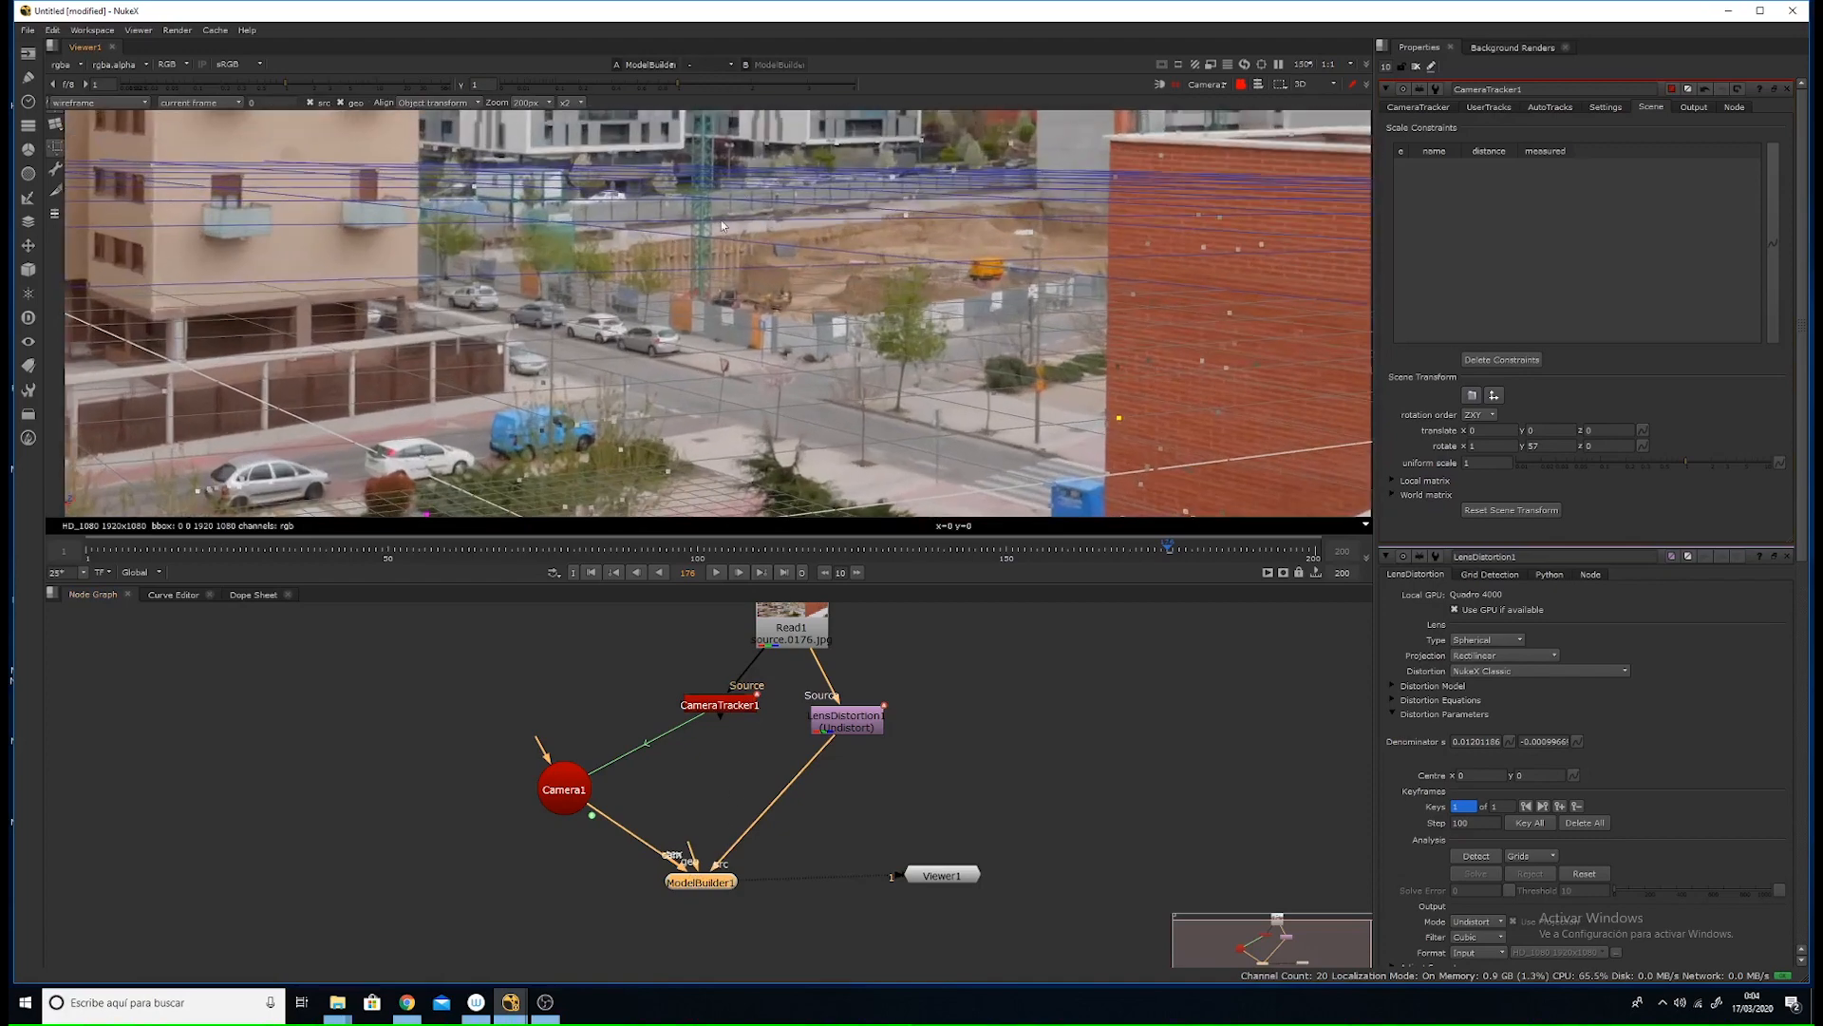
scroll(725, 228, up, 5)
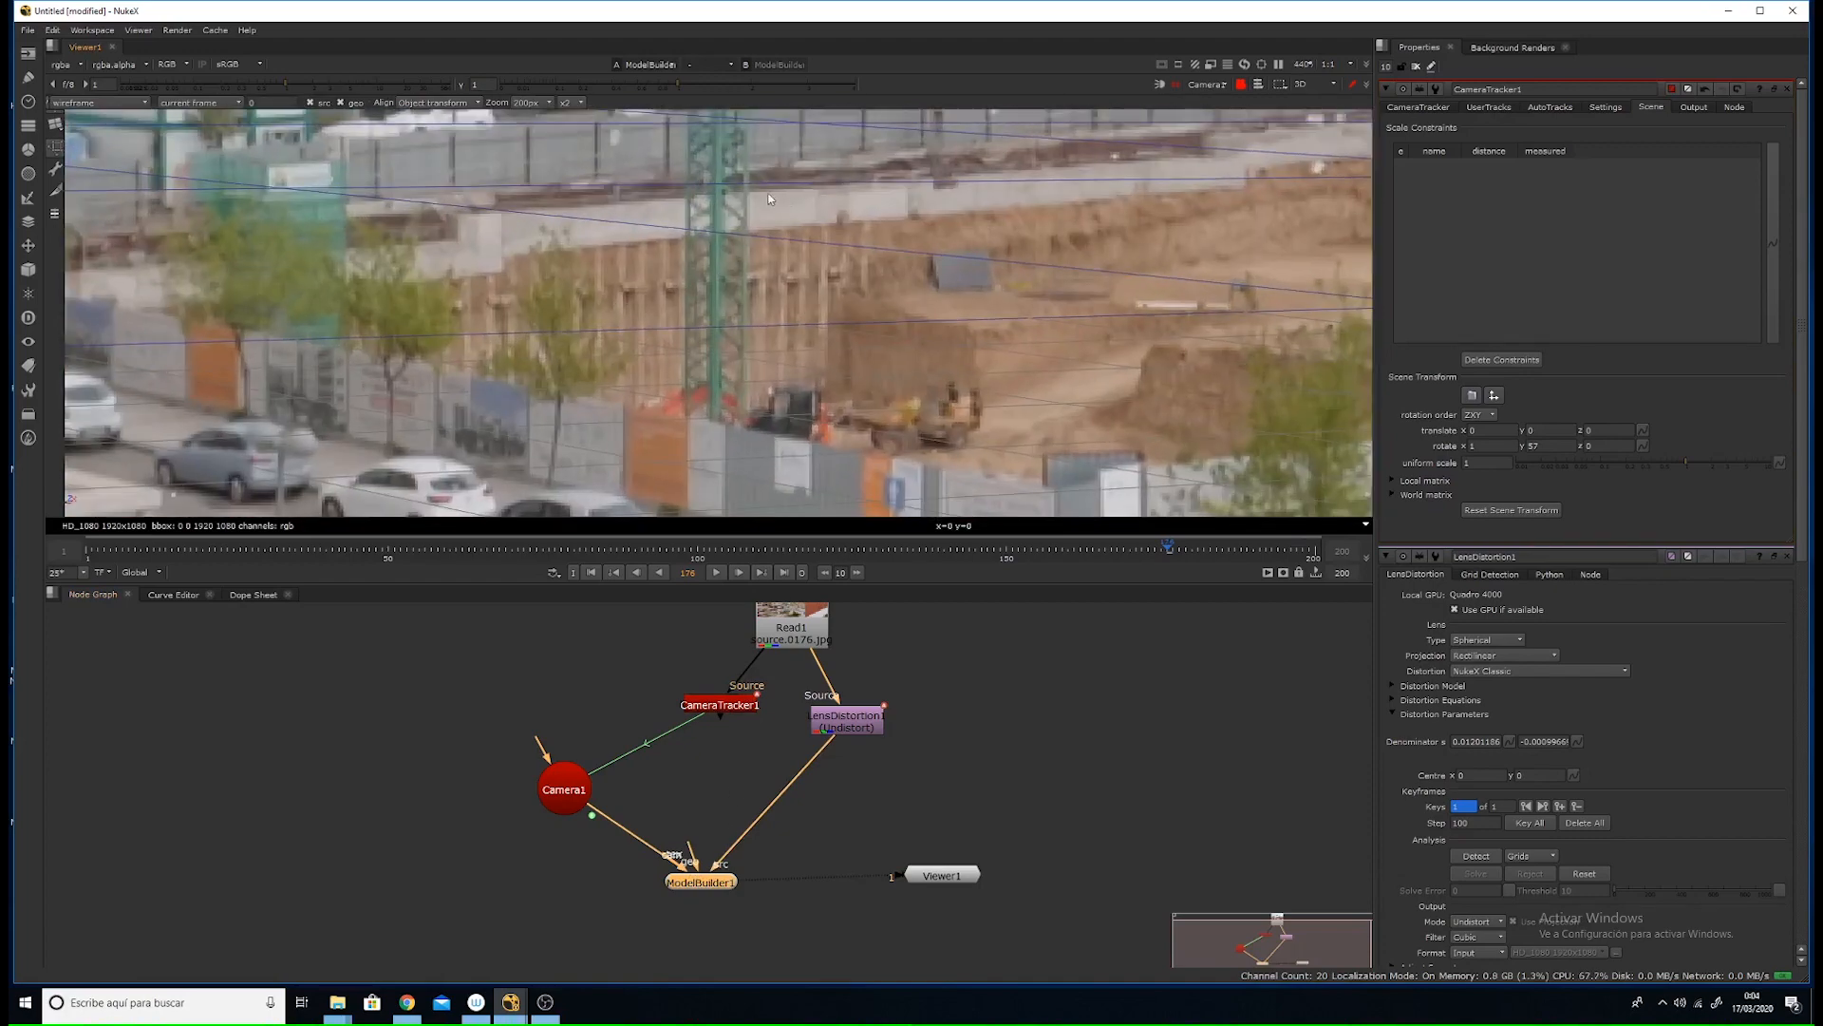
scroll(770, 200, down, 2)
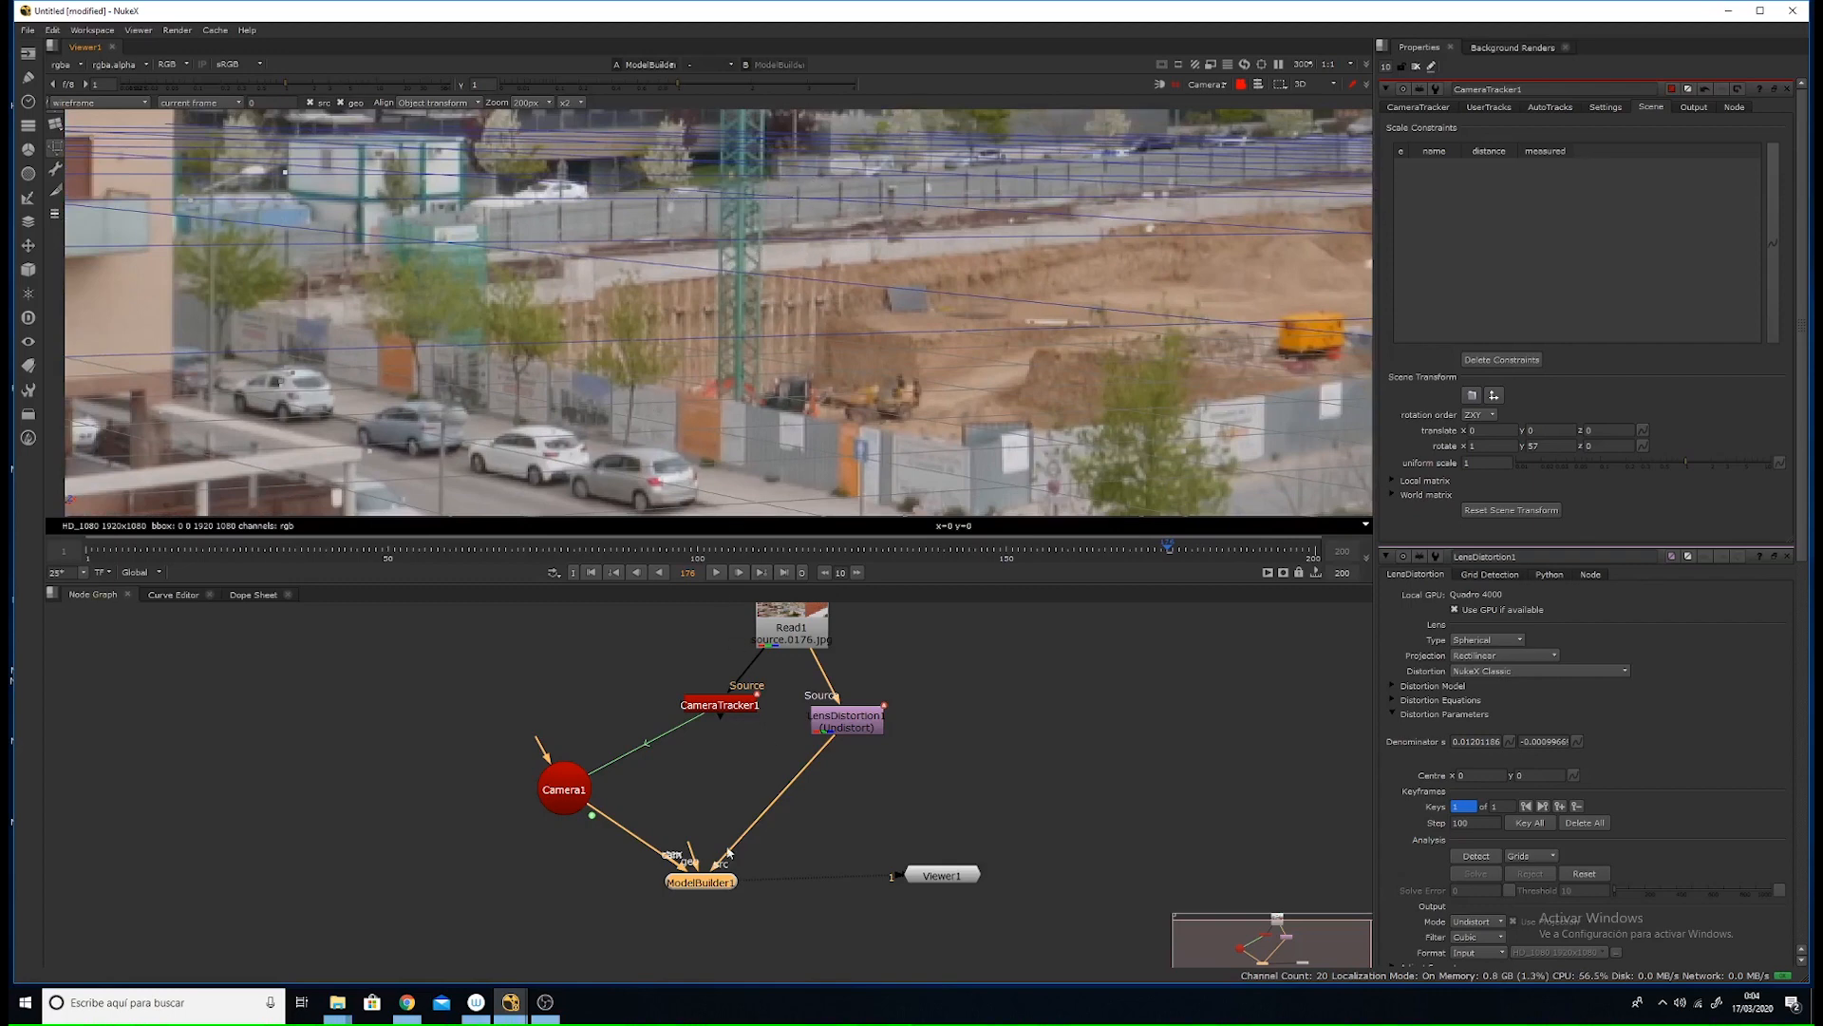
drag(709, 879, 704, 877)
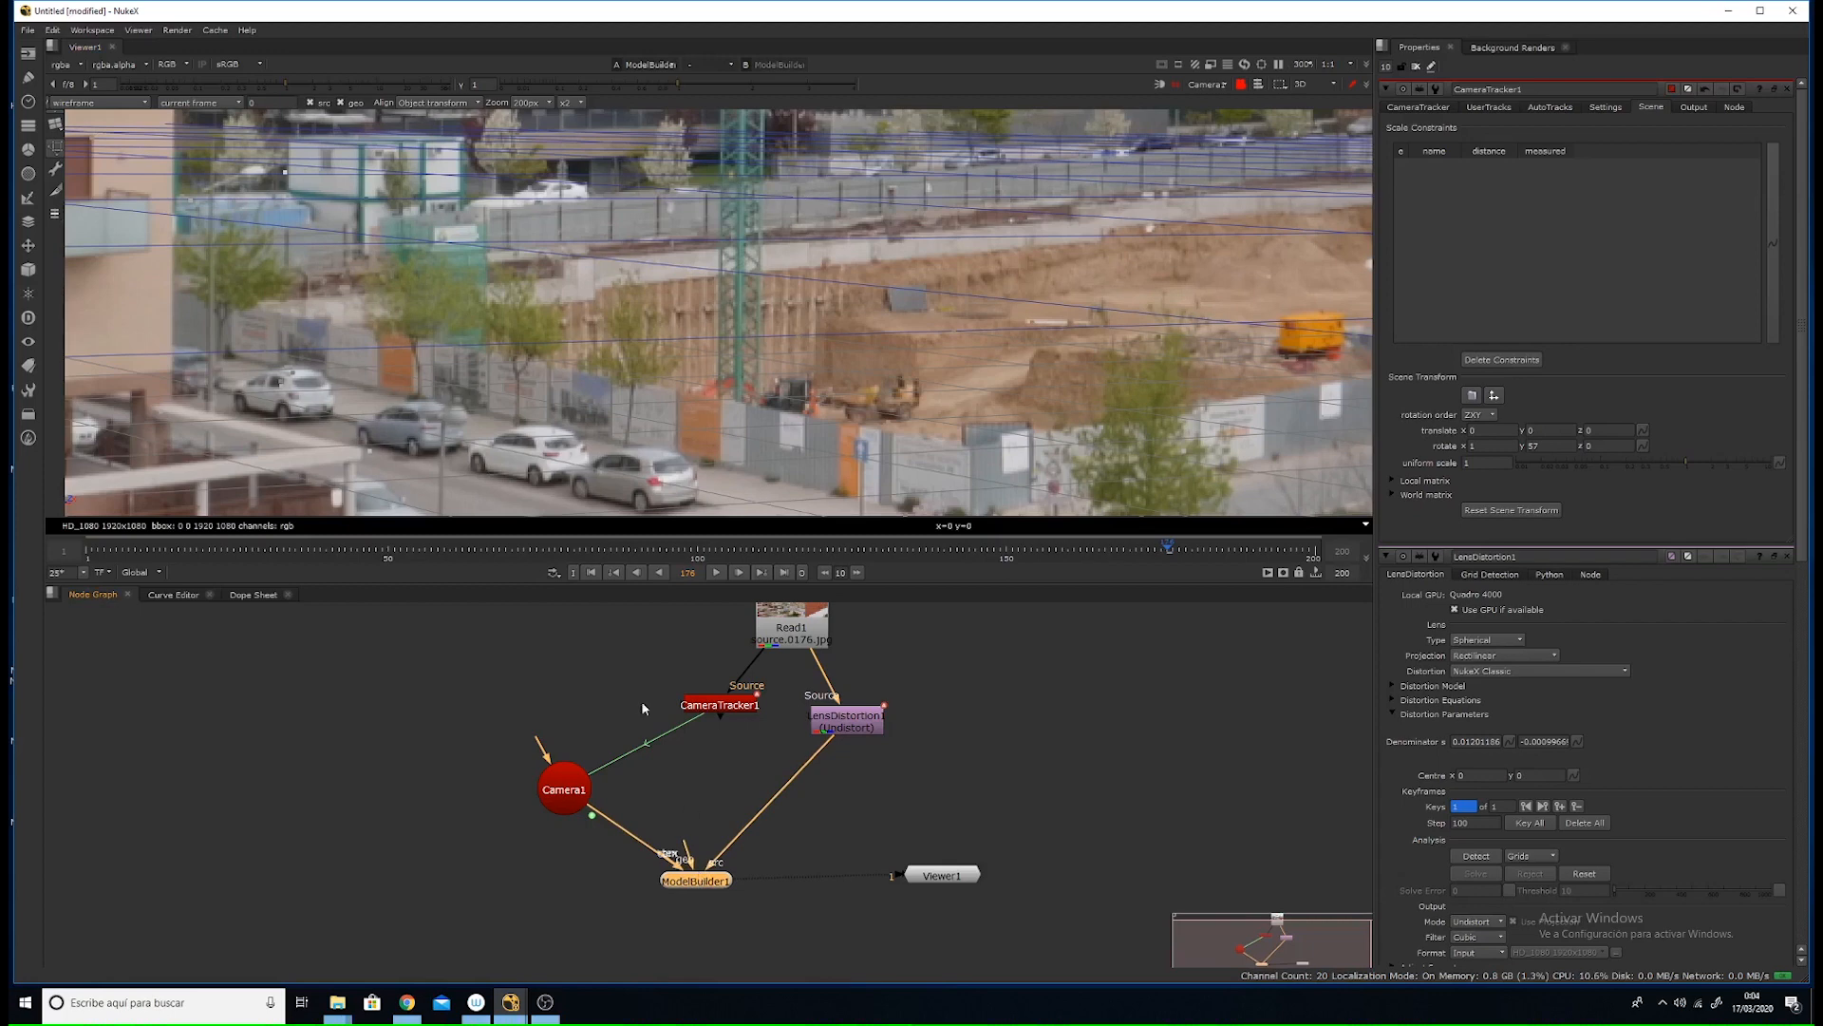
click(56, 124)
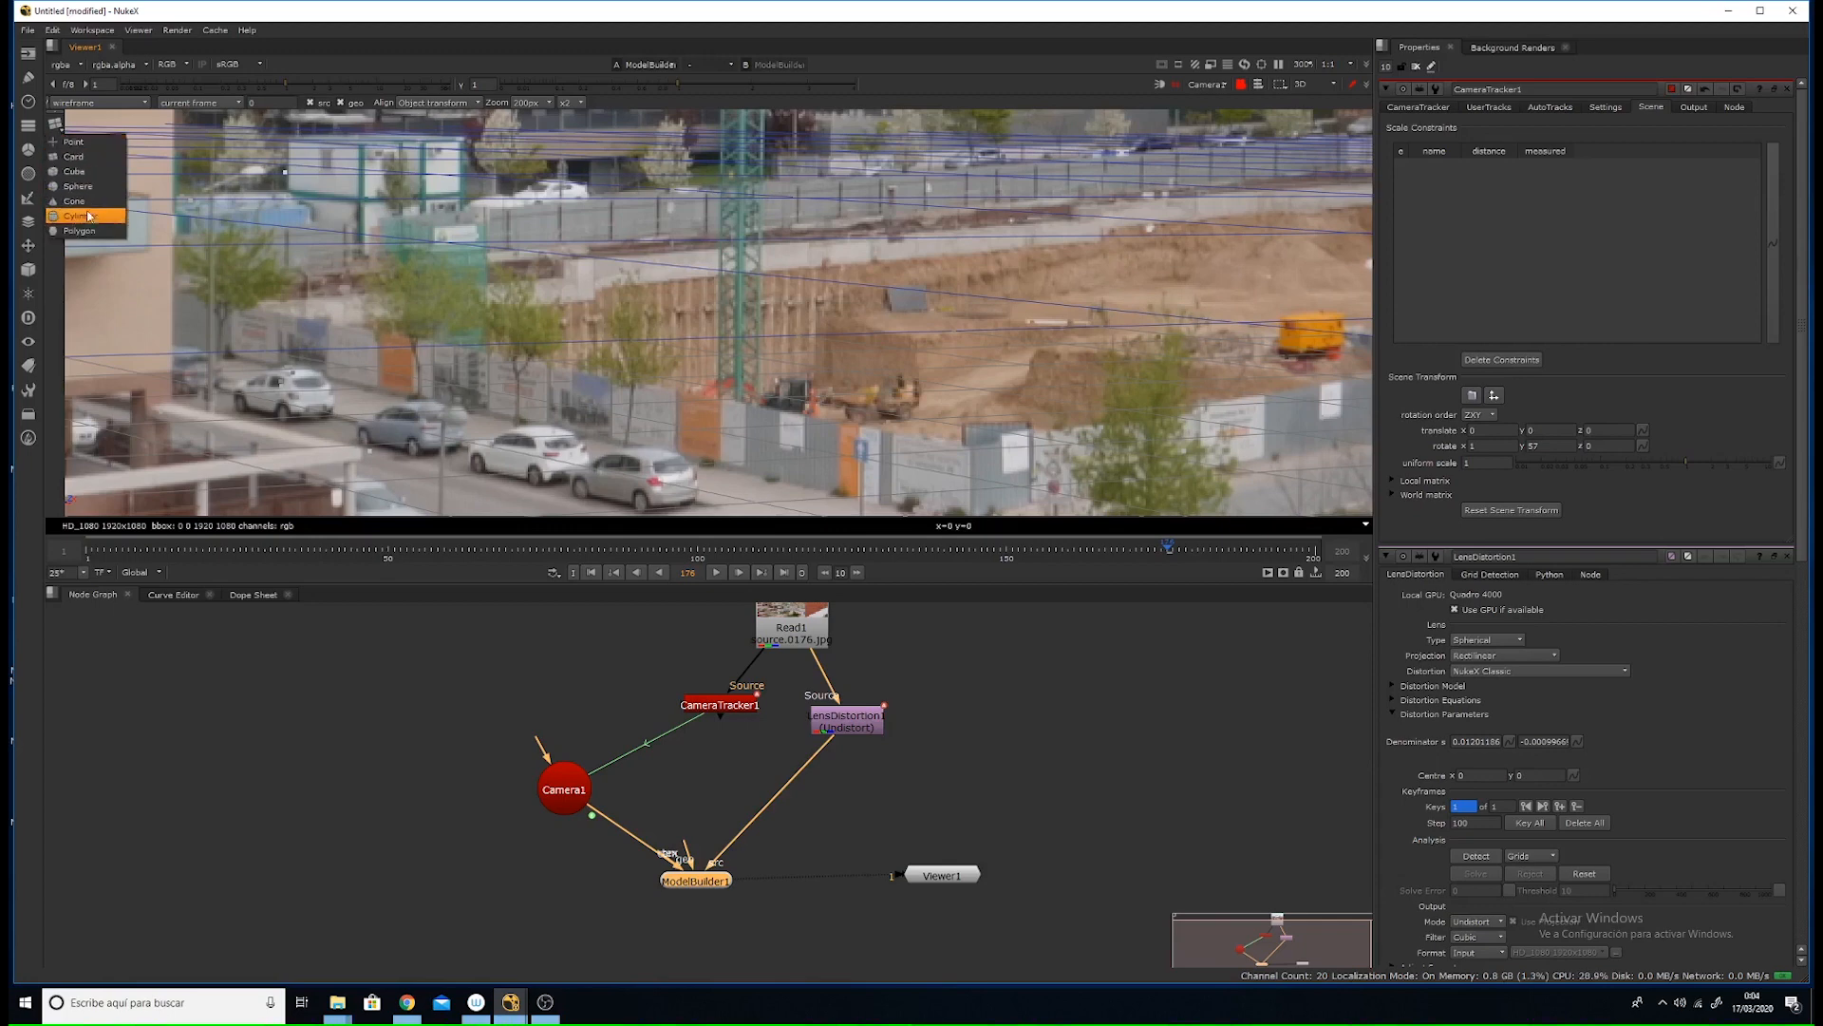
click(83, 160)
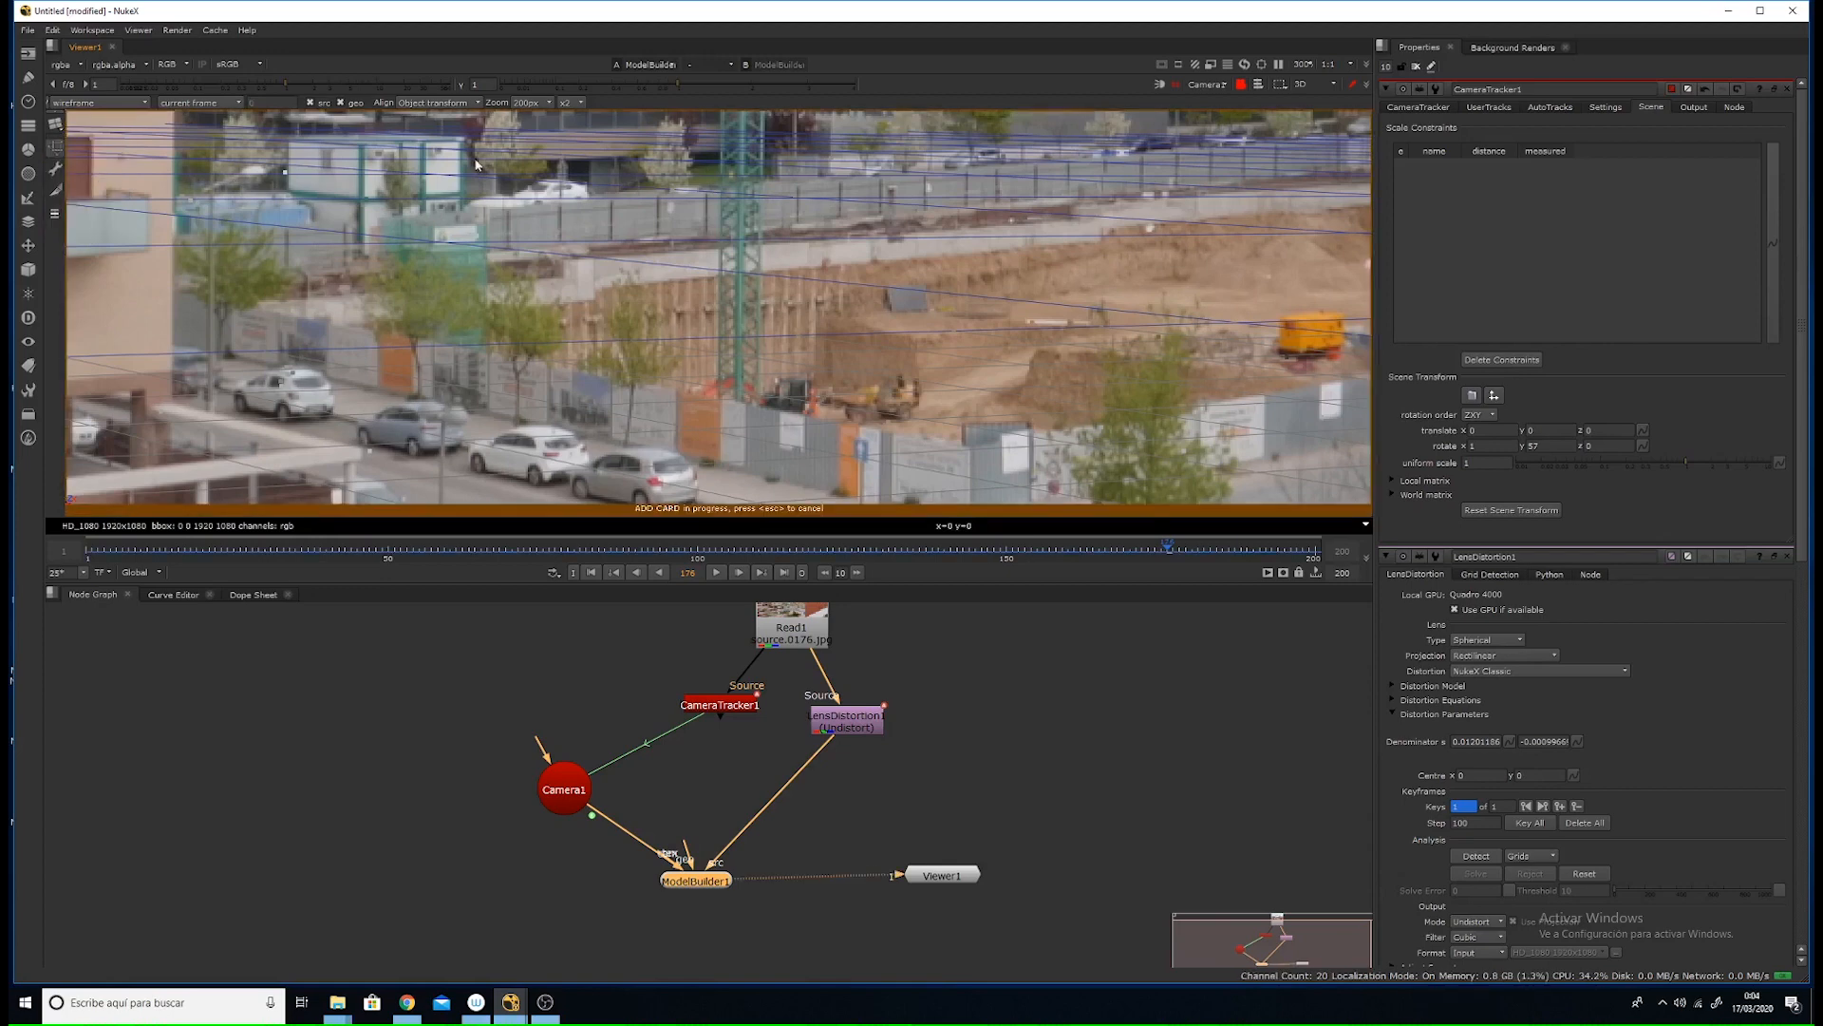
click(767, 330)
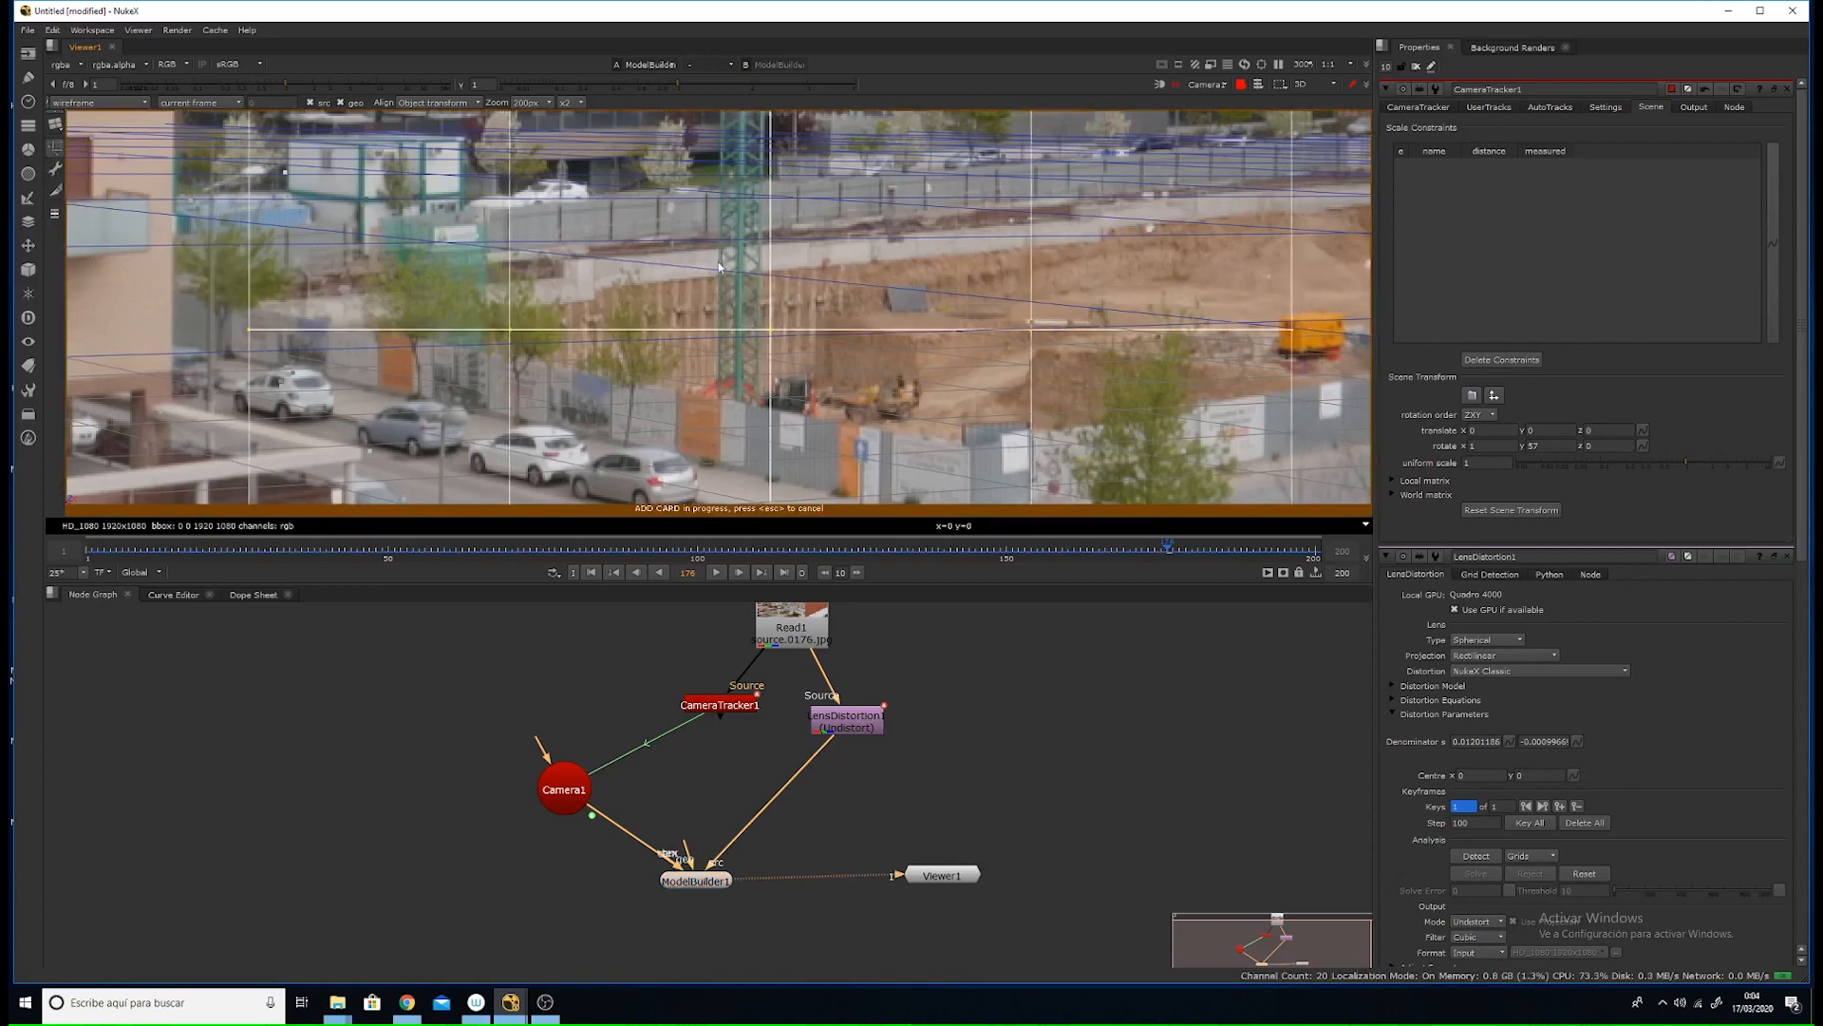
drag(447, 269, 265, 334)
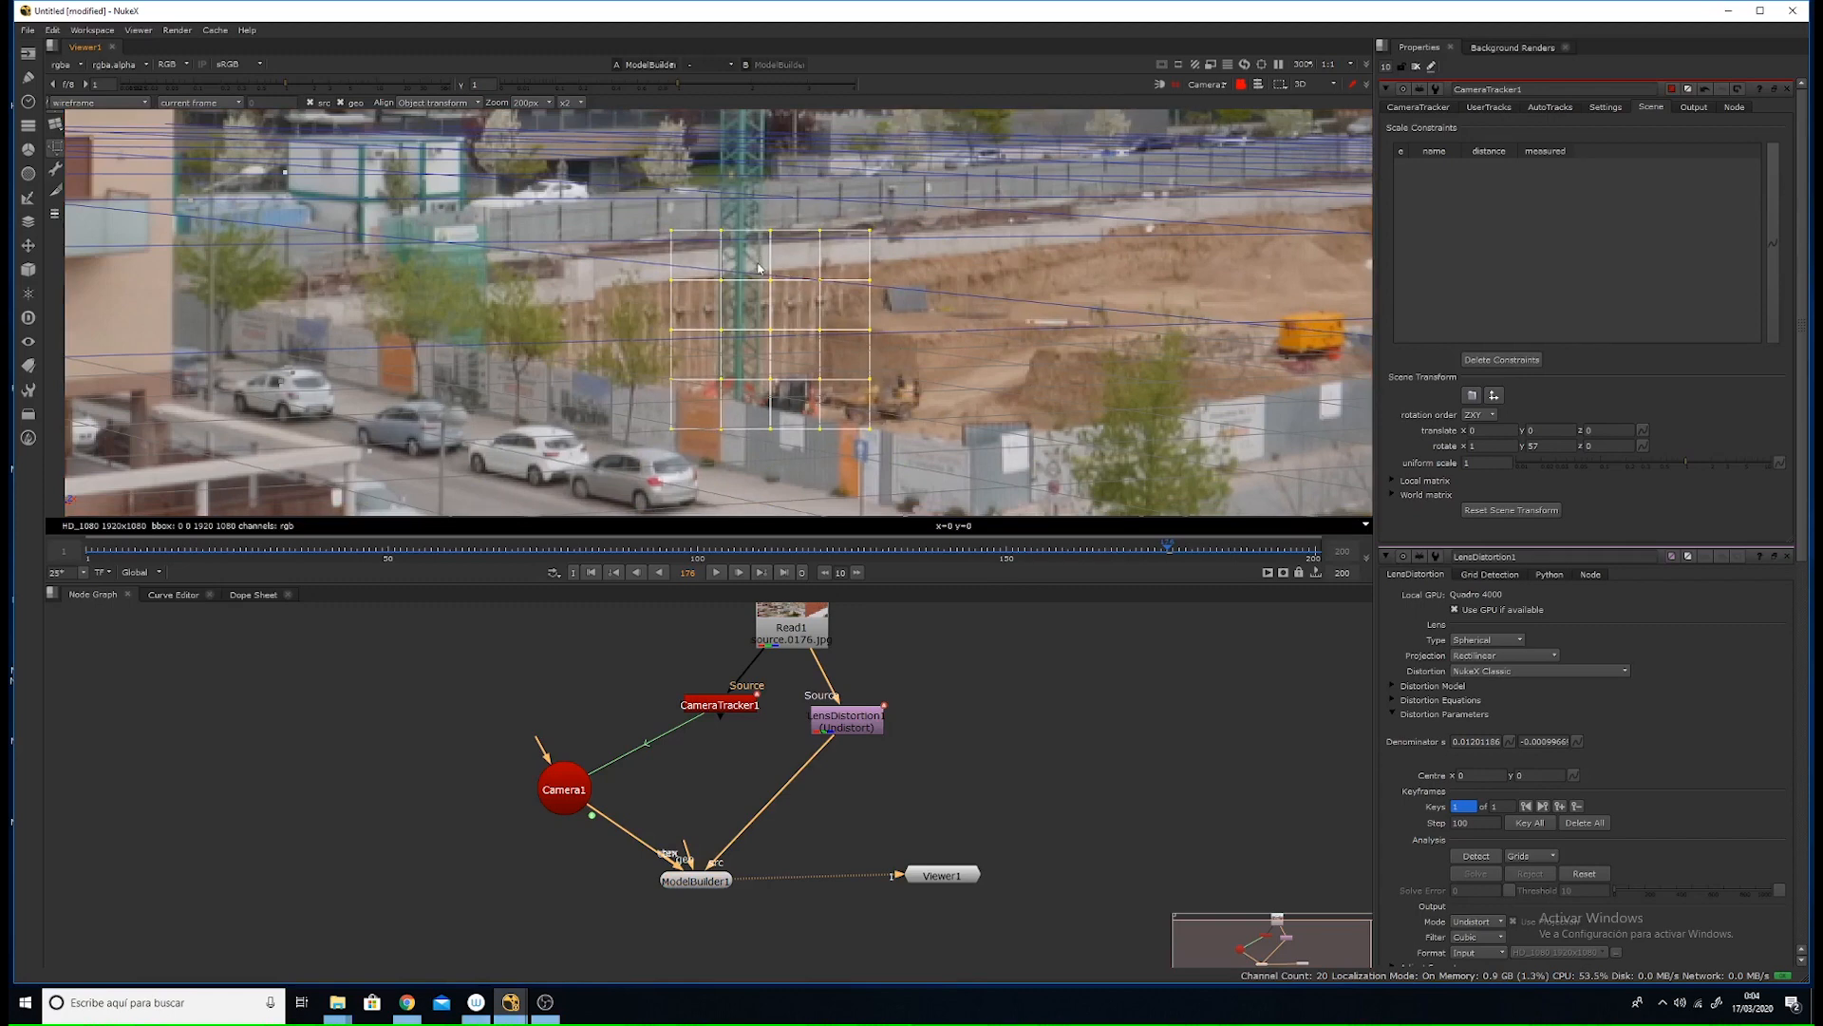
- Align the card's four corners at frame 176 with the grey fence and concrete retaining wall behind the crane mast
scroll(751, 289, up, 3)
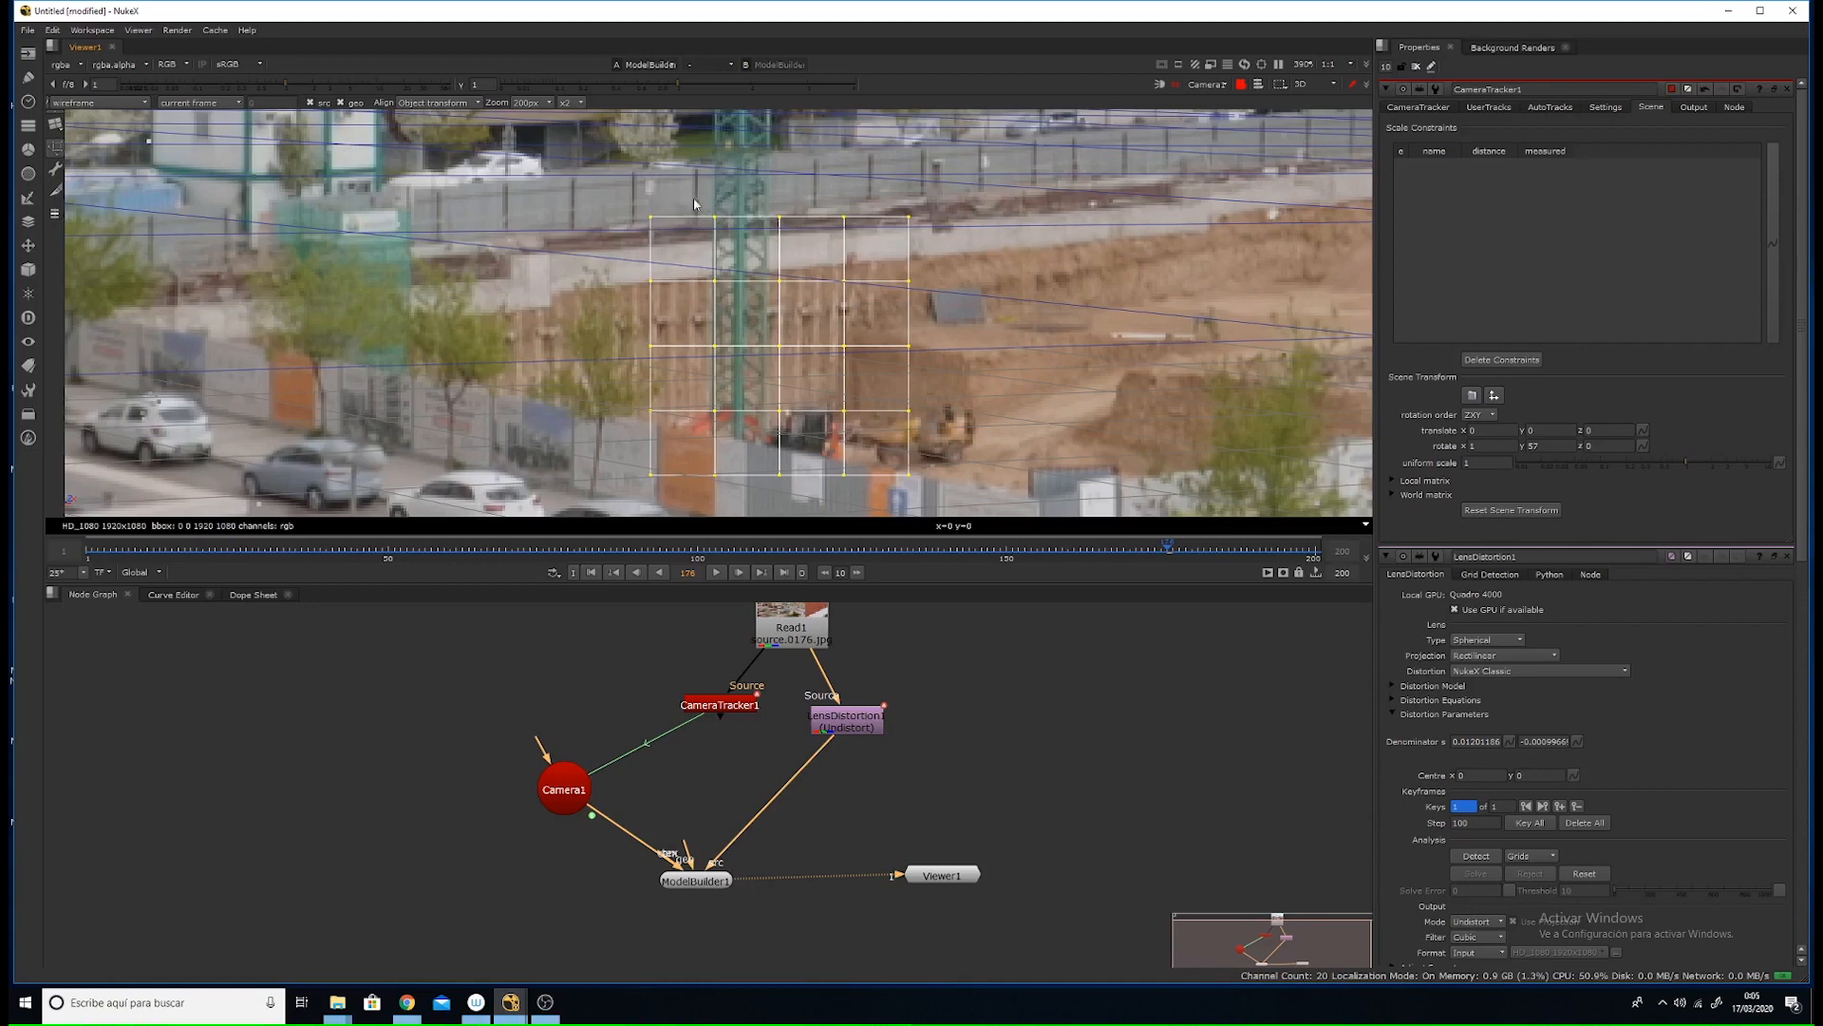
drag(651, 220, 634, 173)
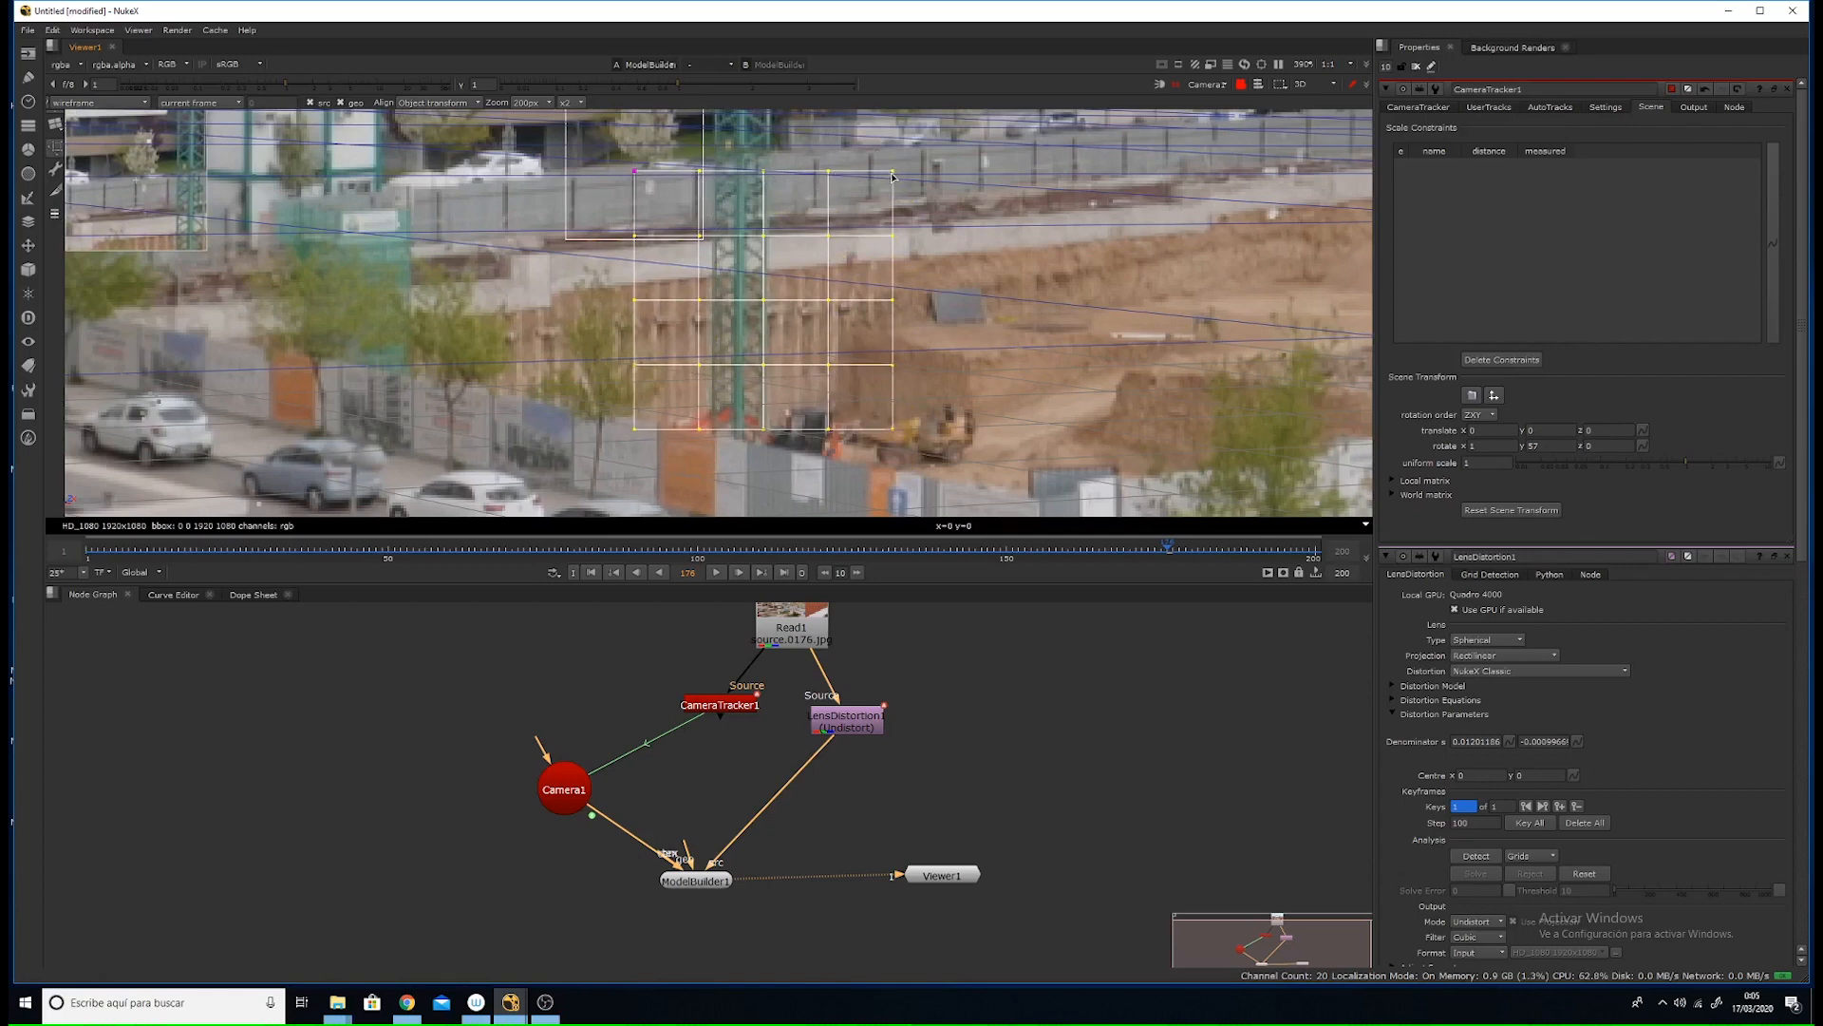
drag(893, 175, 871, 154)
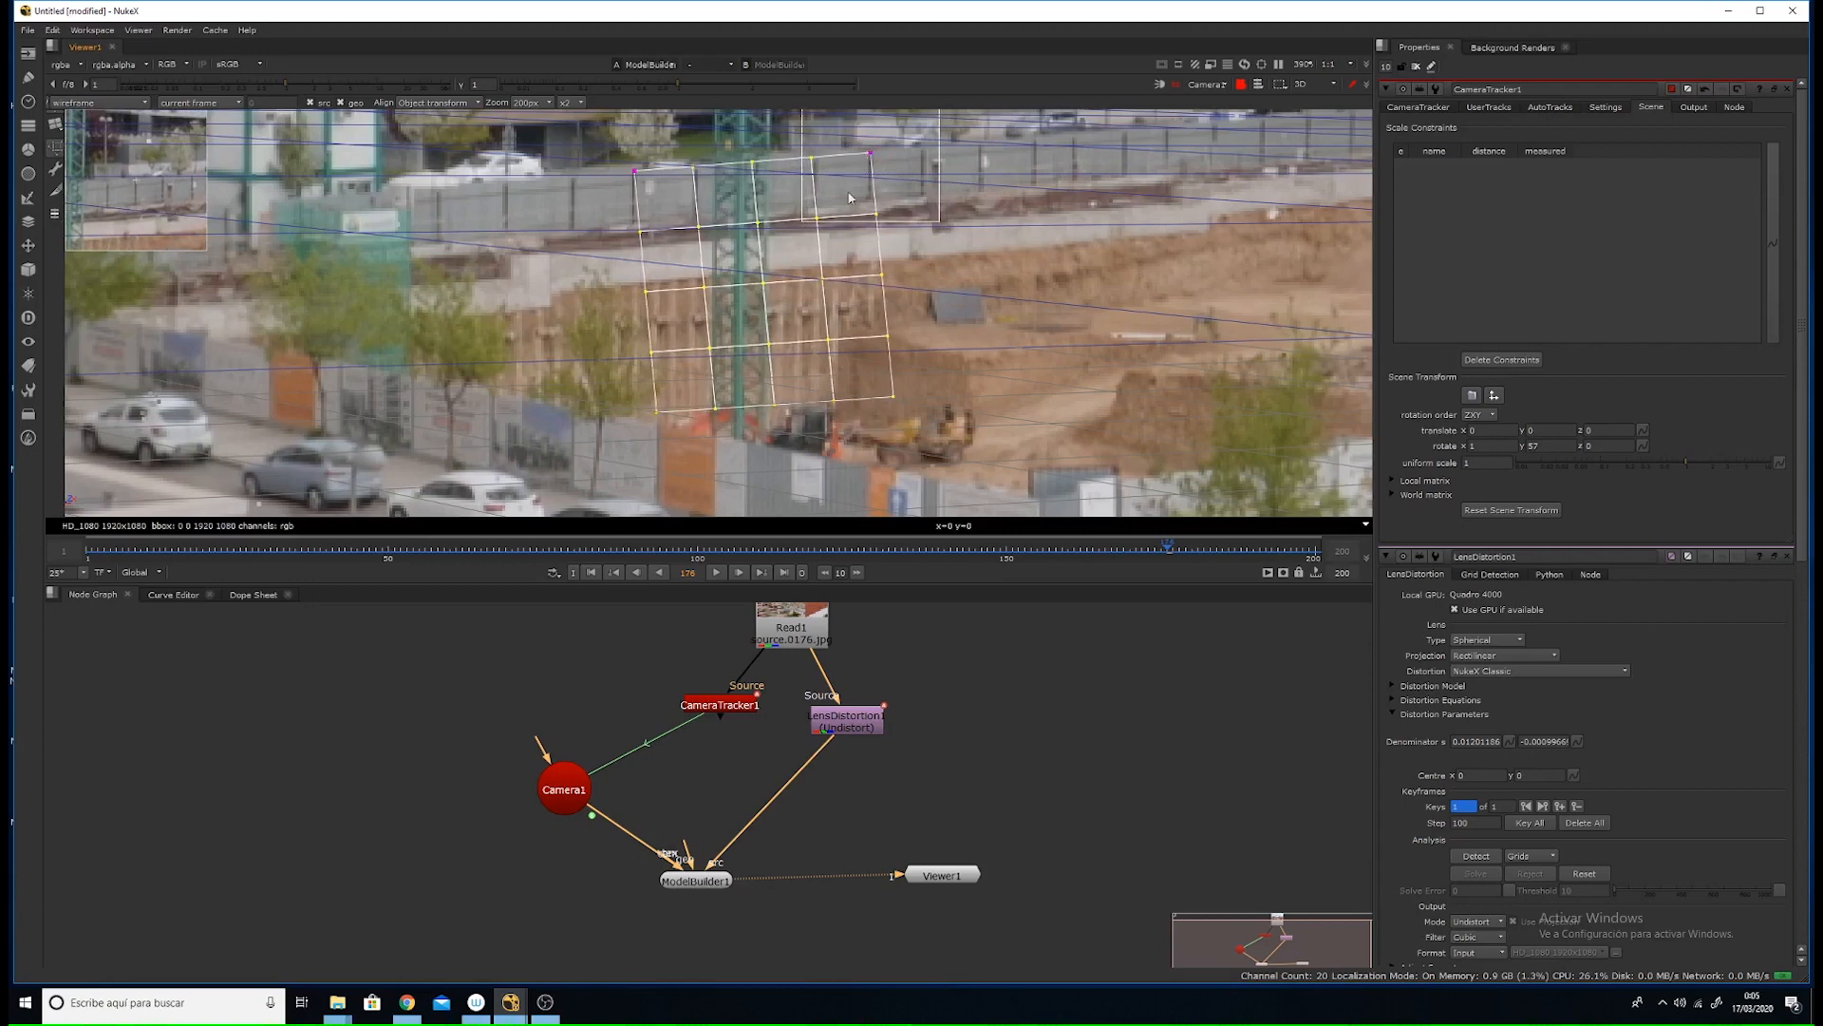
drag(657, 416, 634, 282)
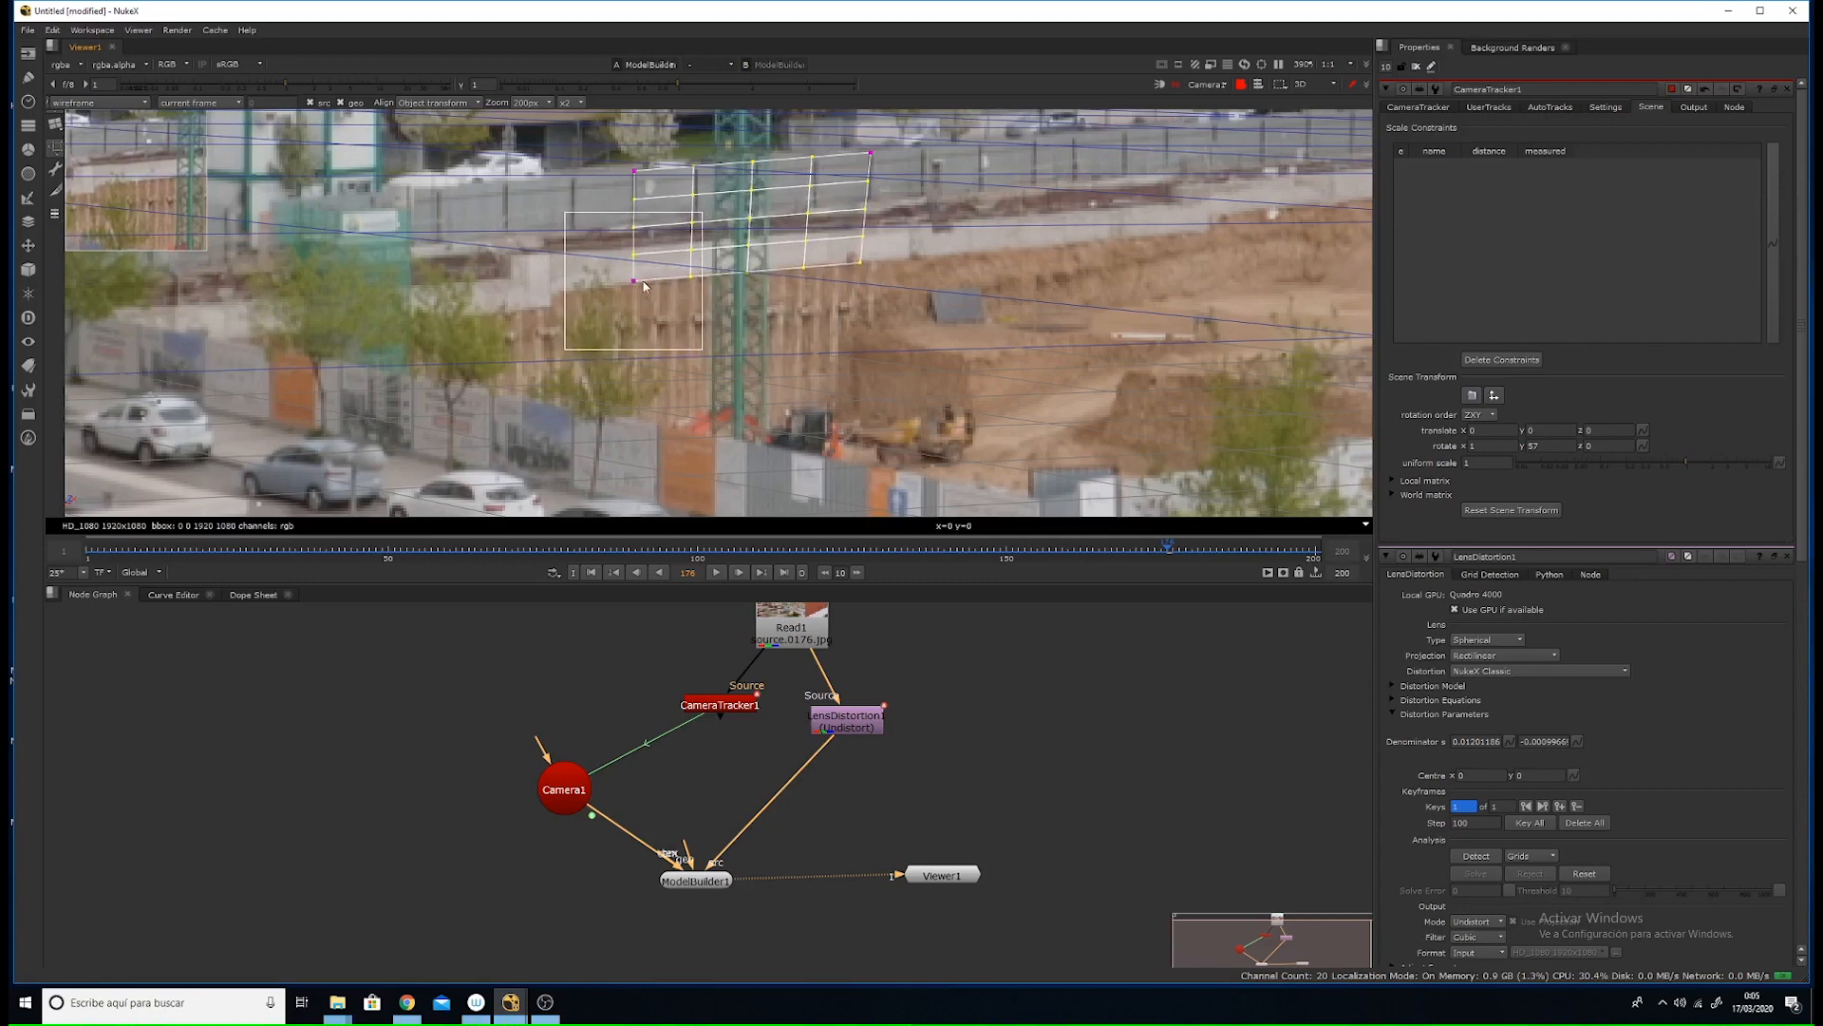
drag(860, 266, 871, 261)
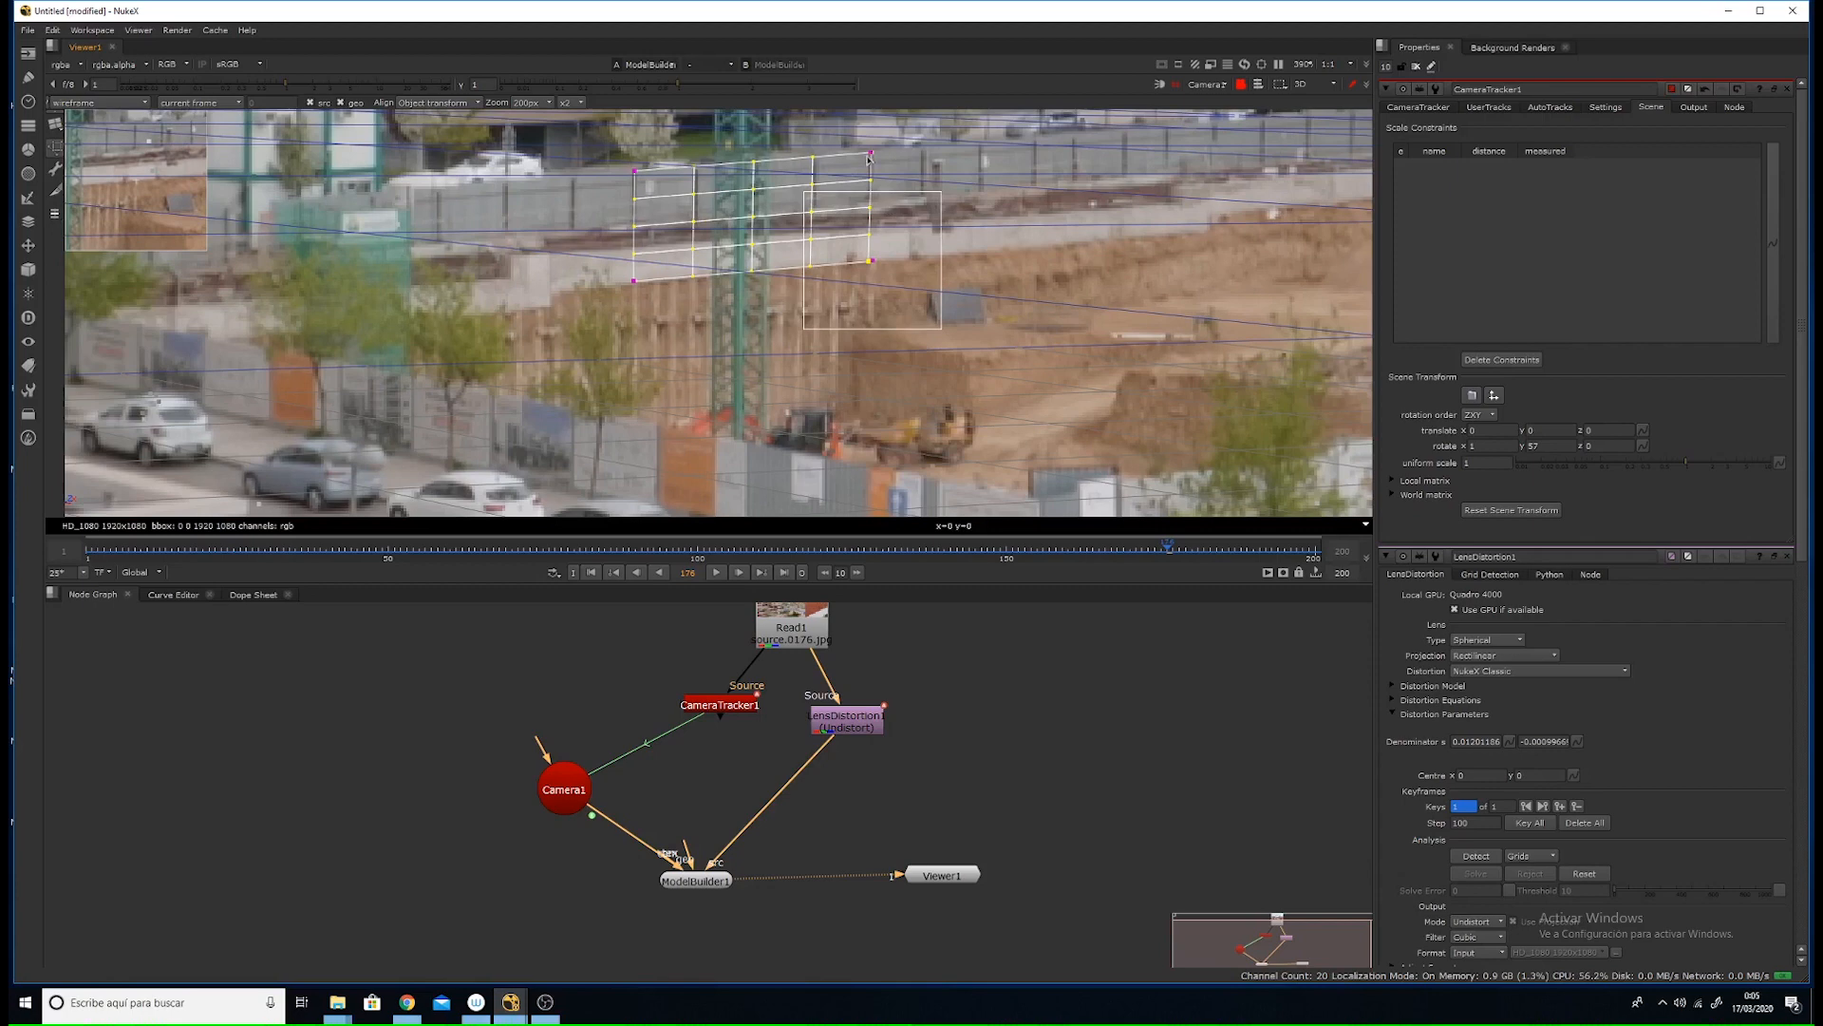
drag(870, 155, 873, 157)
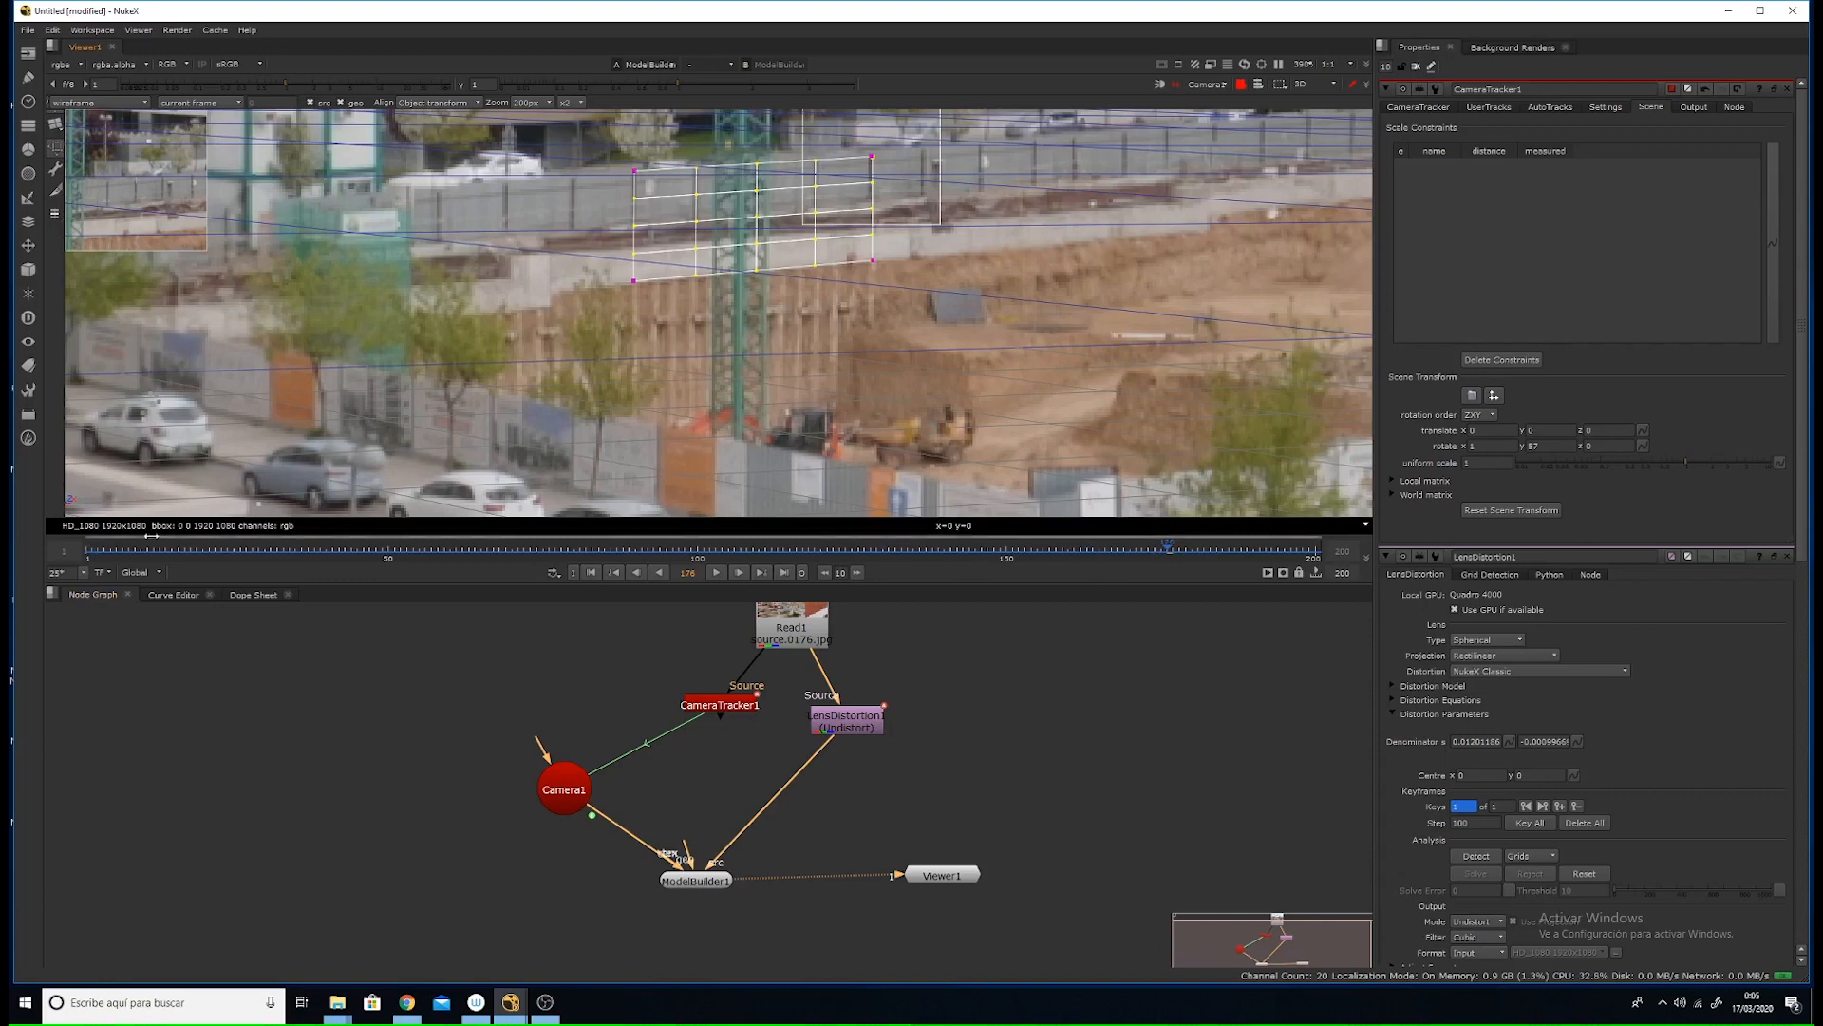
- Realign the card's corners at frame 1 with the same stretch of fence and retaining wall
click(88, 553)
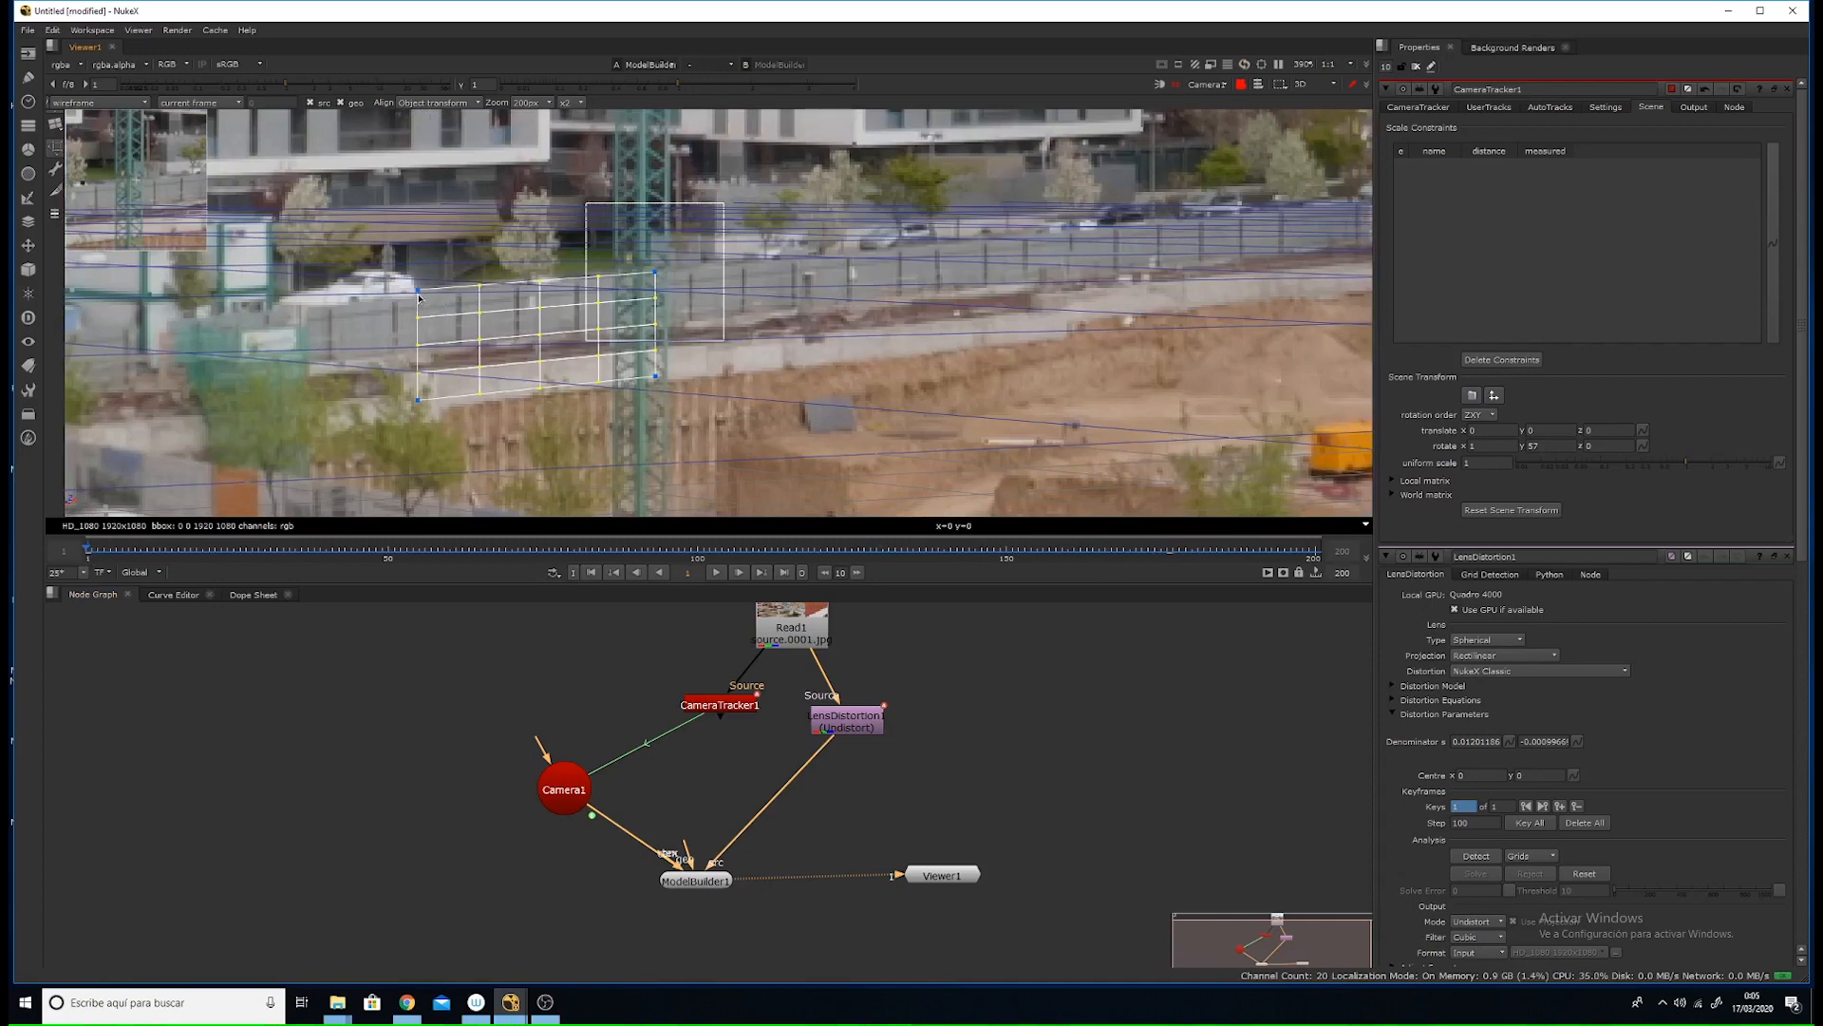
drag(418, 297, 520, 295)
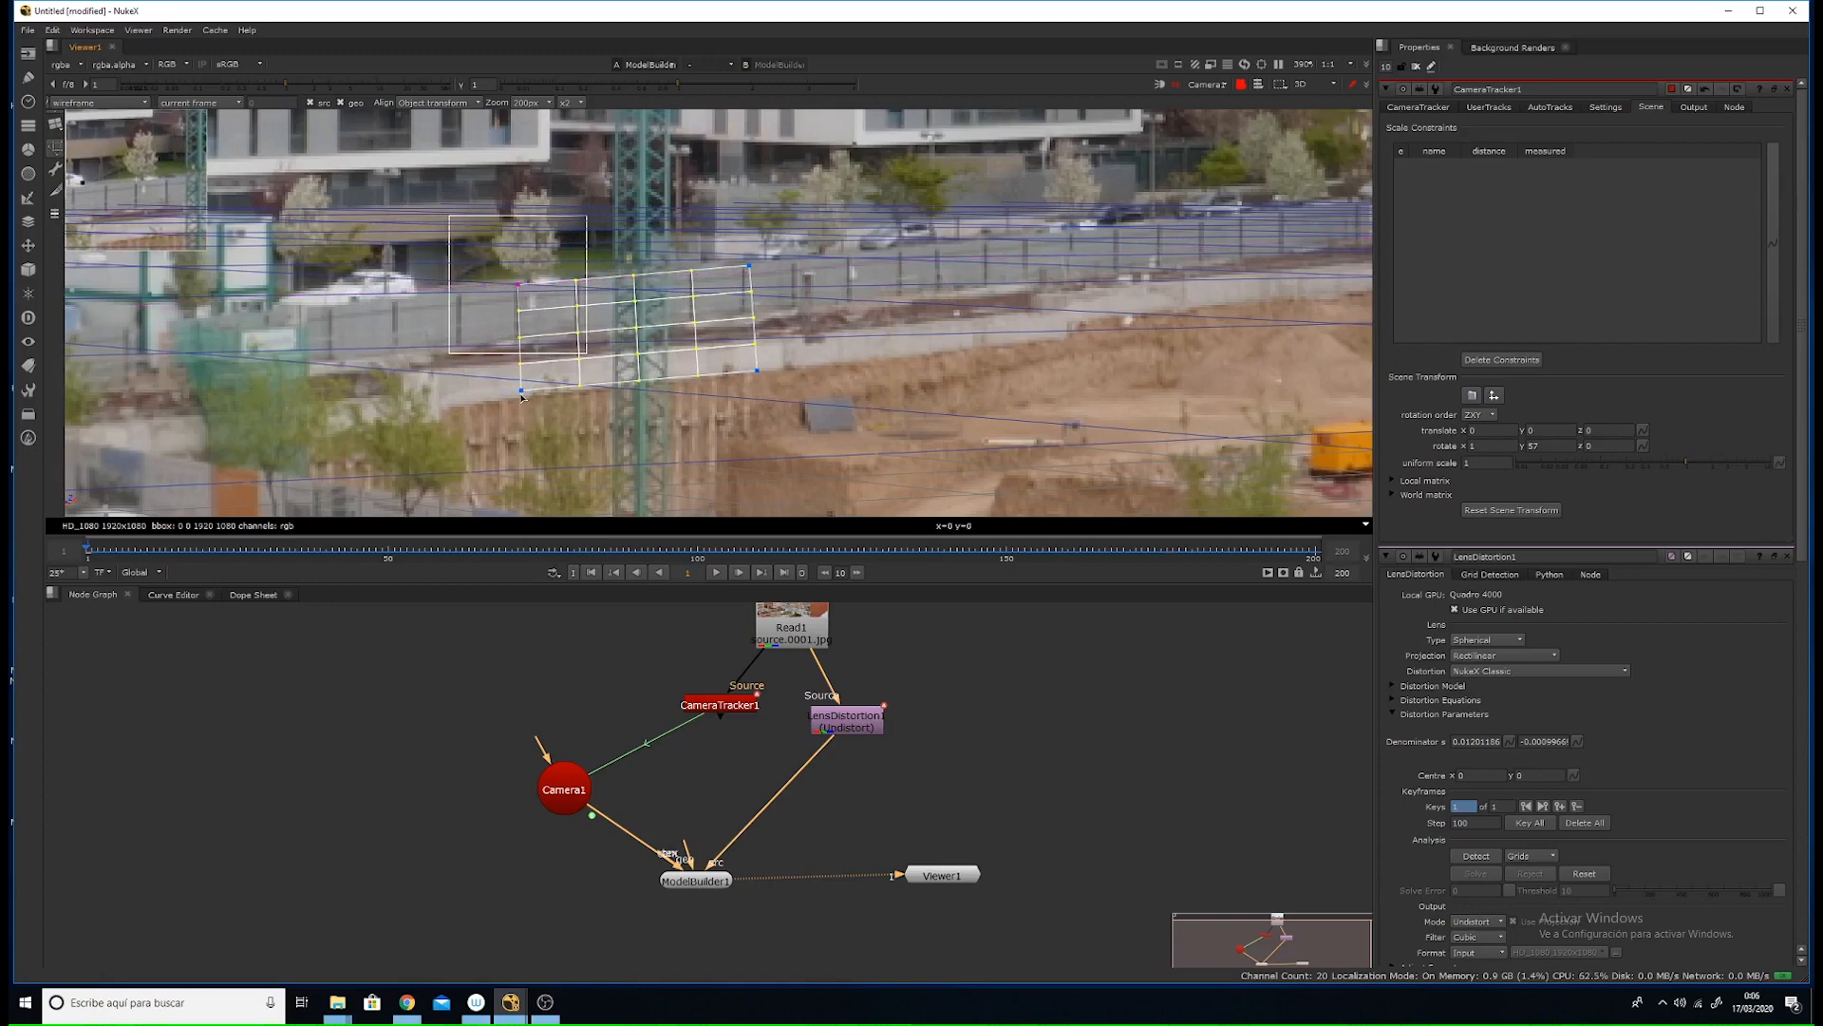
drag(523, 397, 517, 436)
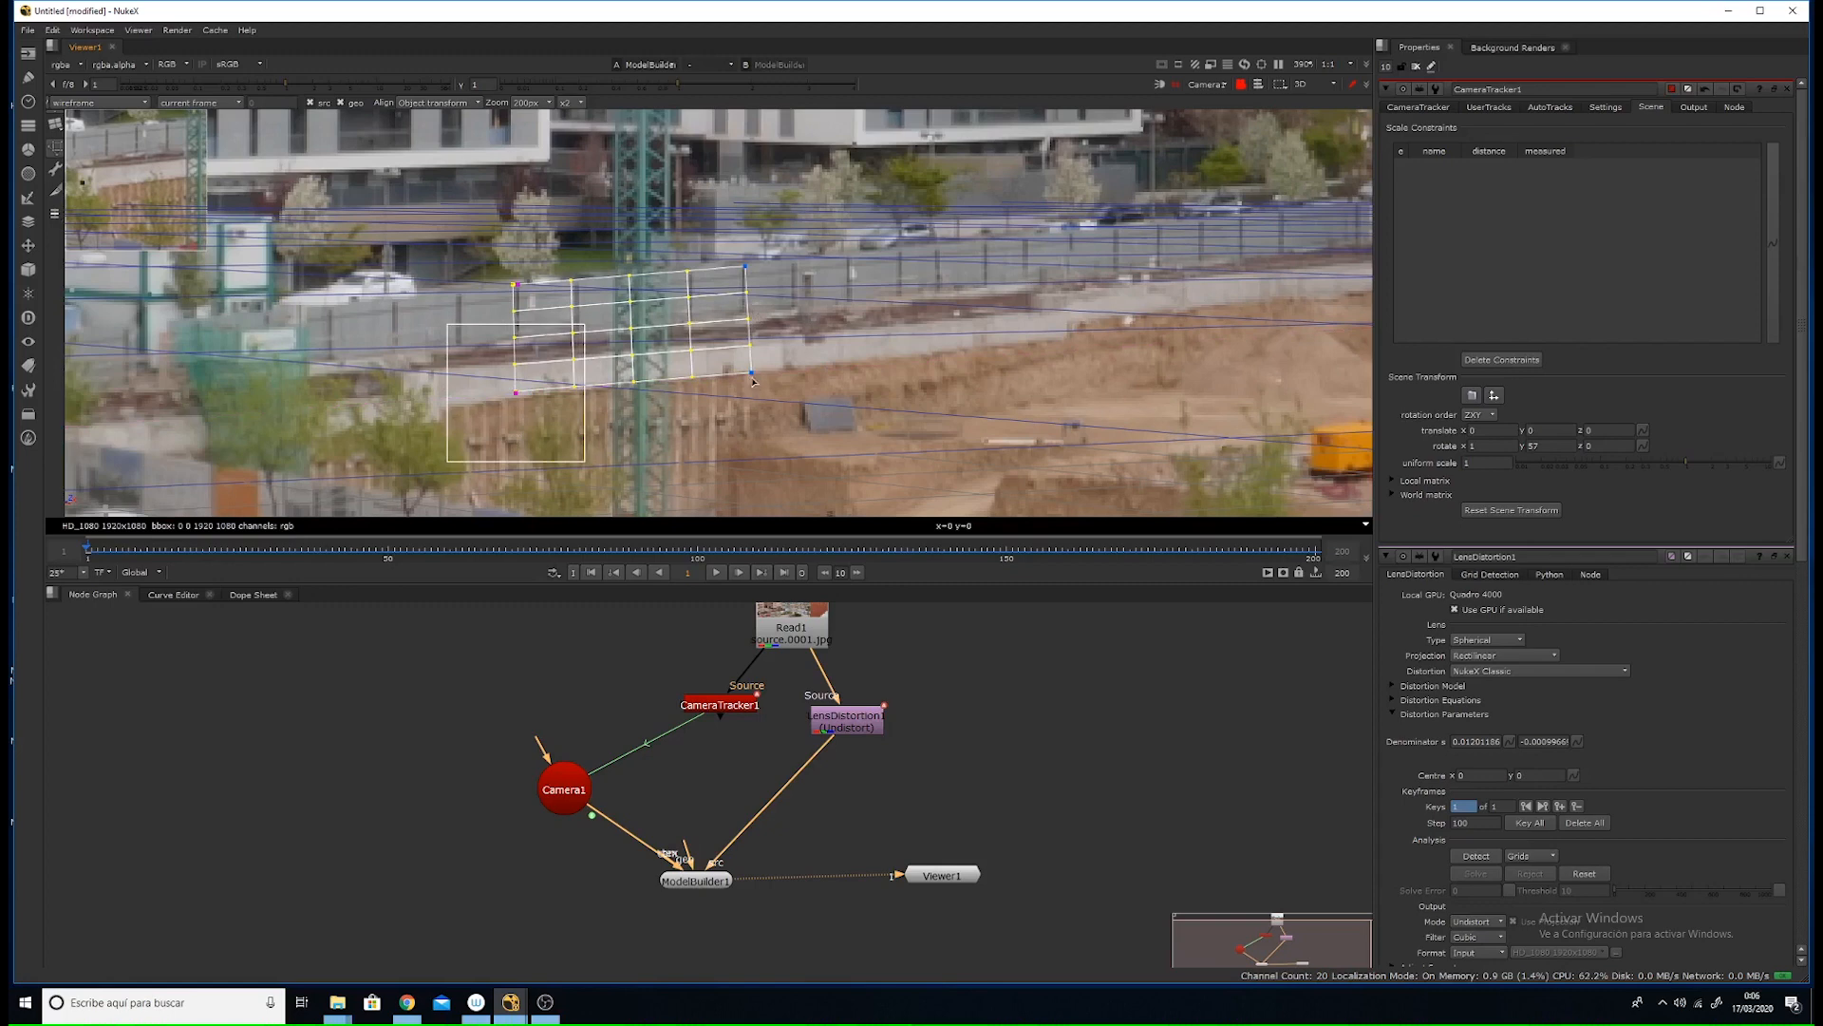
drag(753, 382, 745, 379)
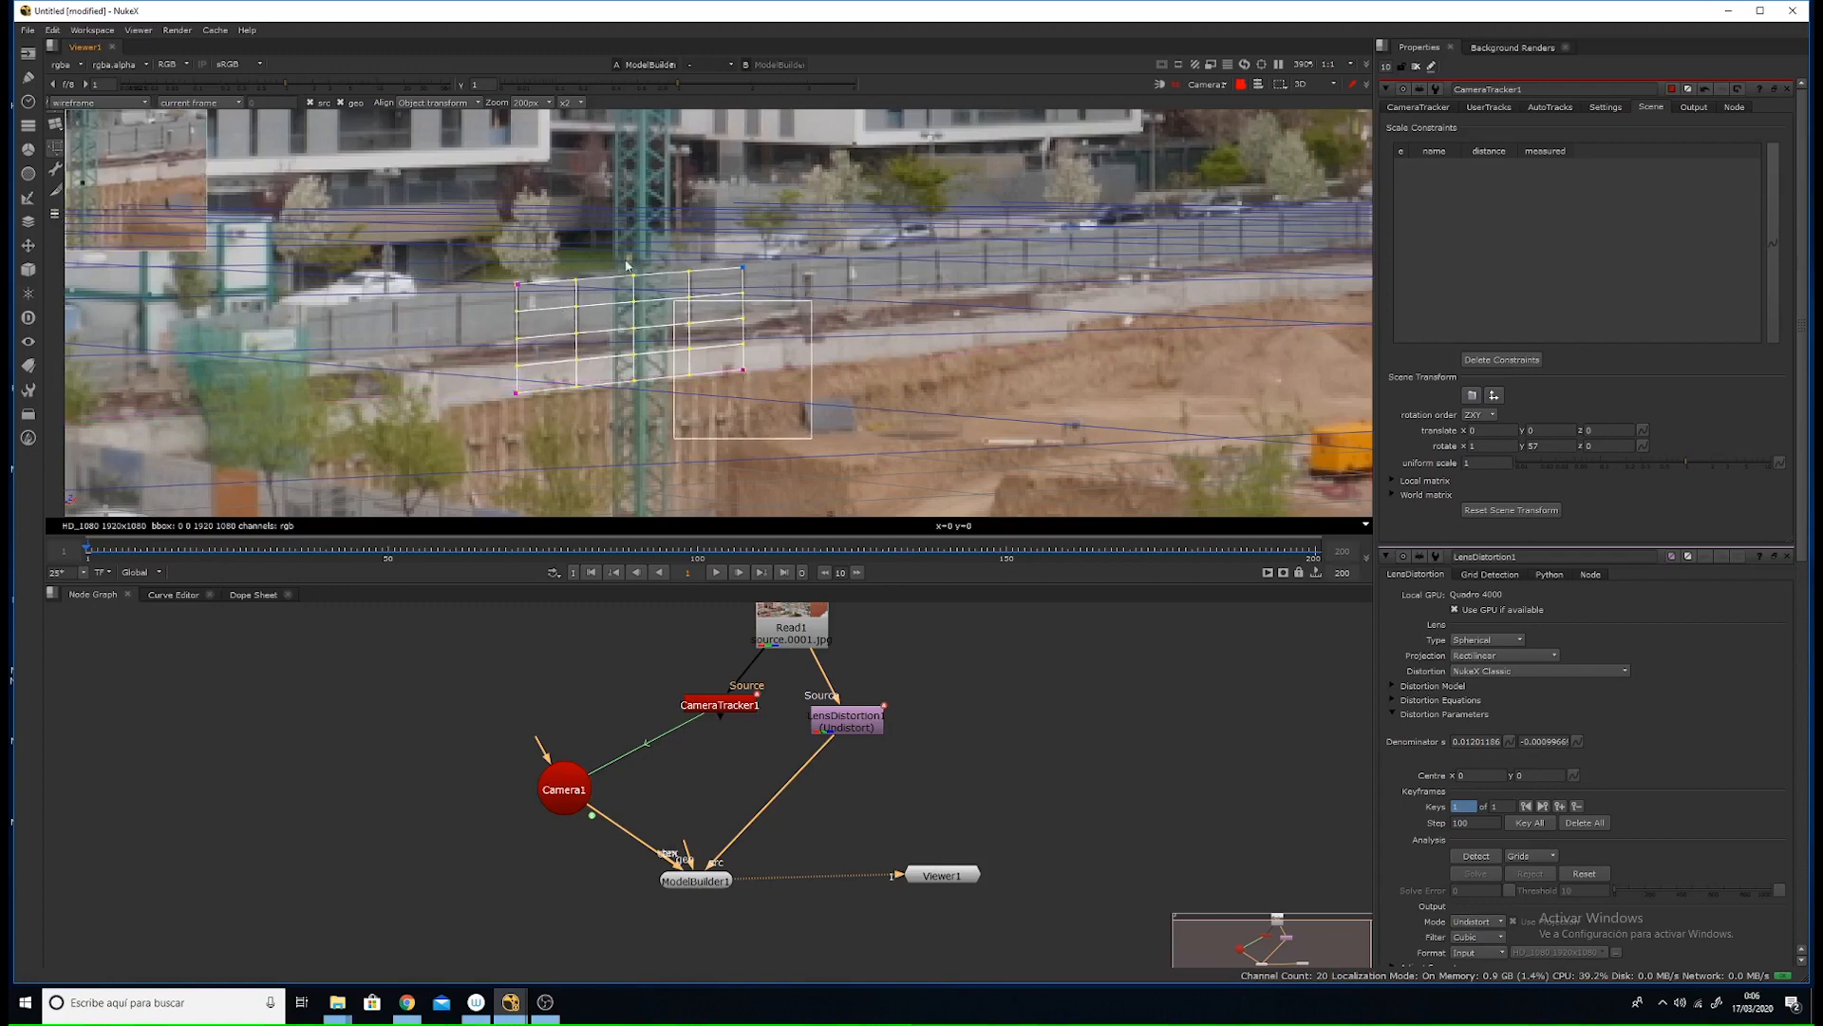
- Scrub through the shot and play it from around frame 90 to check how the card follows the fence
click(401, 549)
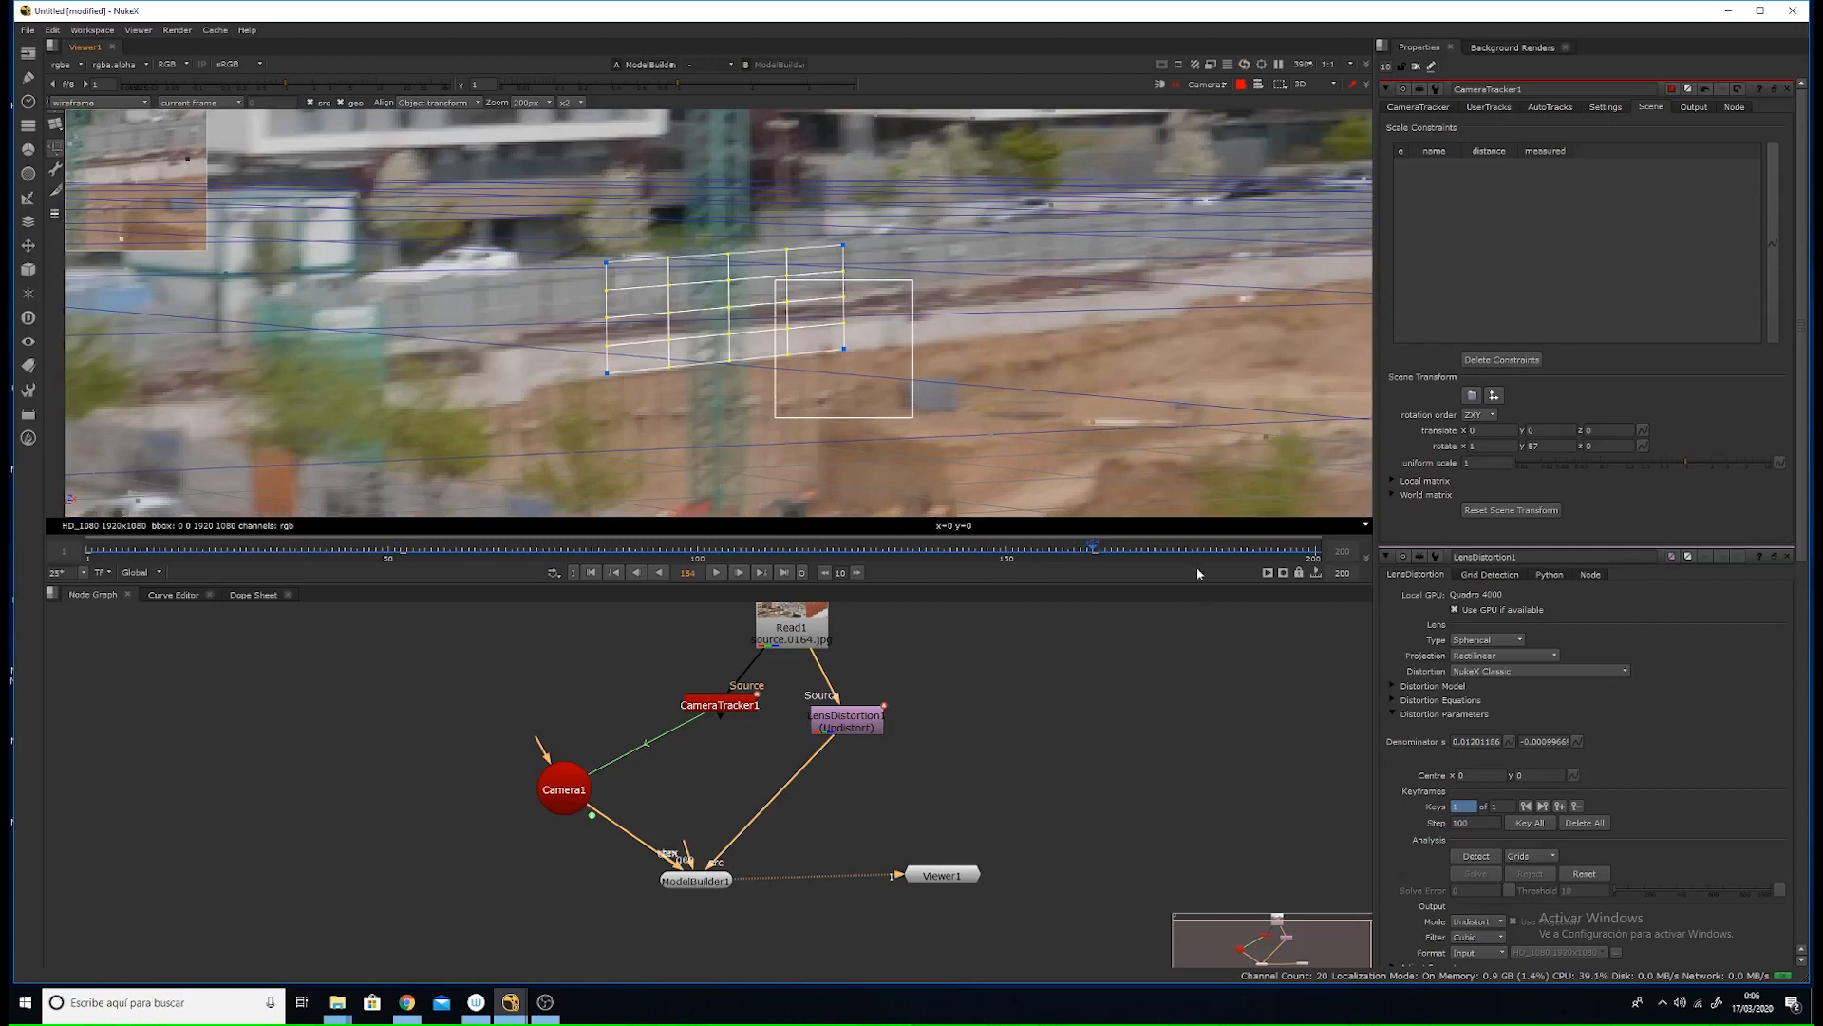
click(1259, 557)
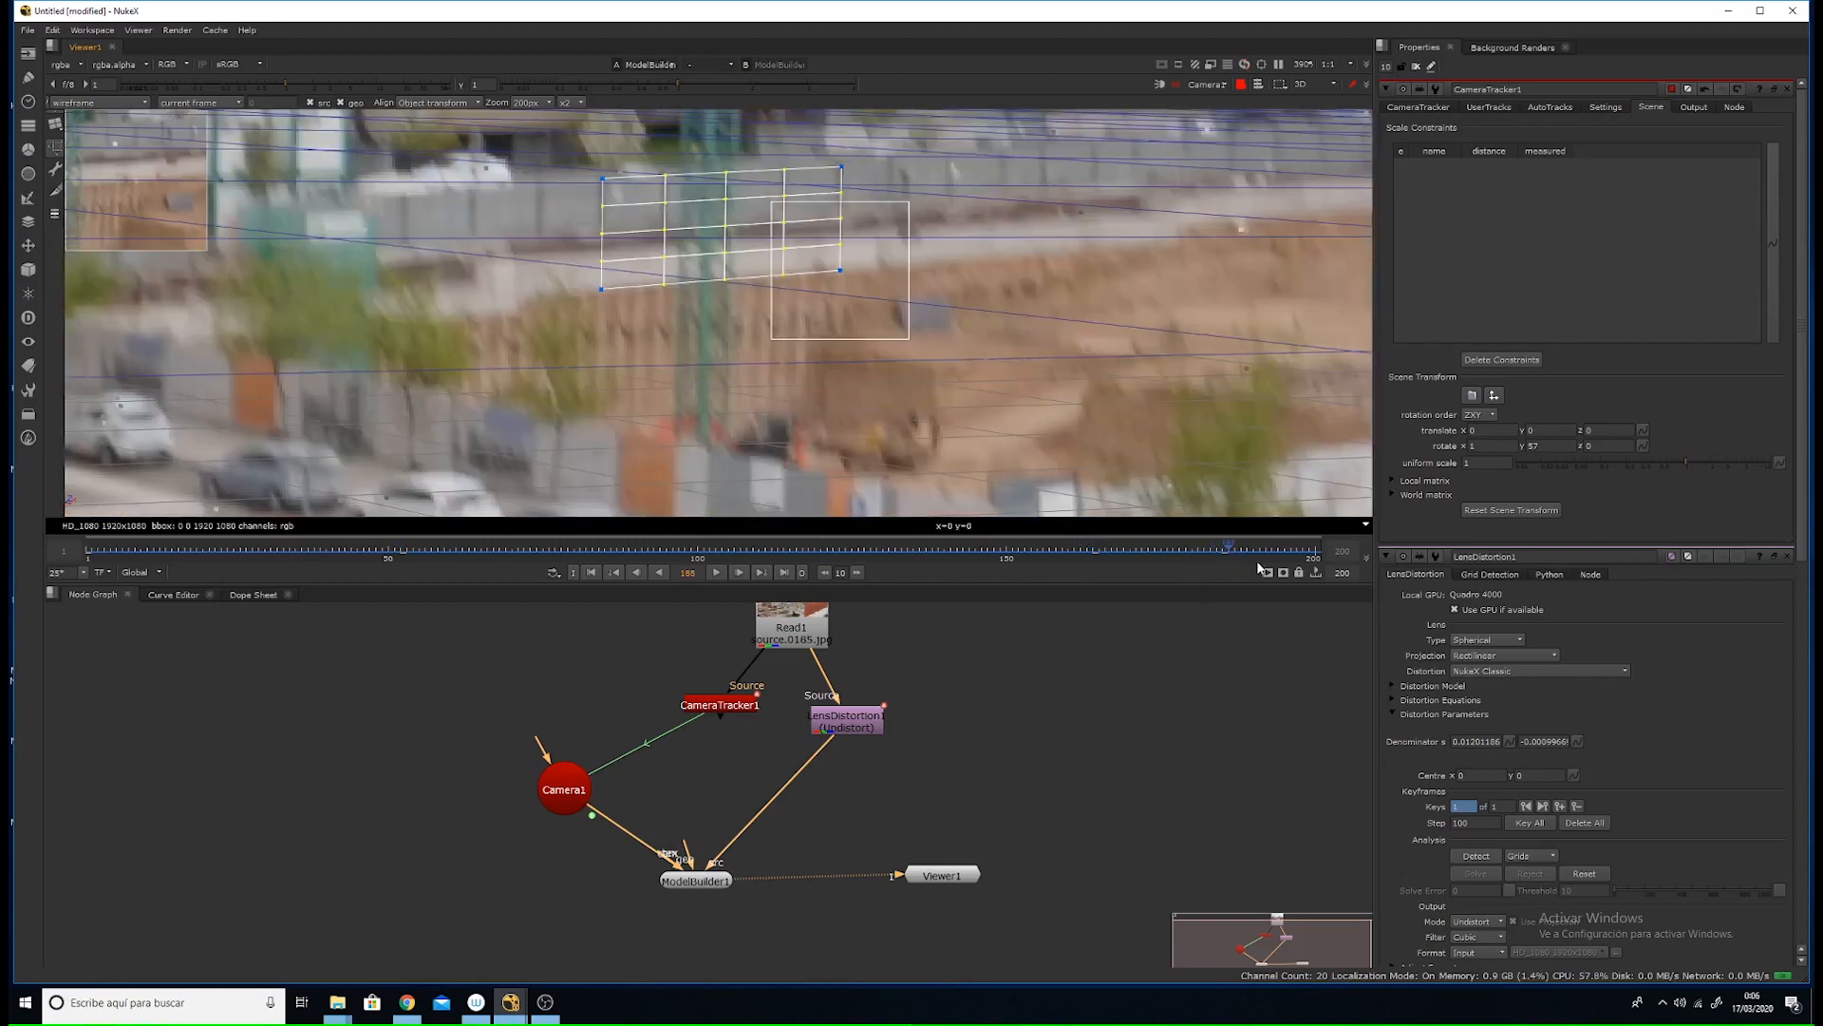
drag(1260, 568, 699, 532)
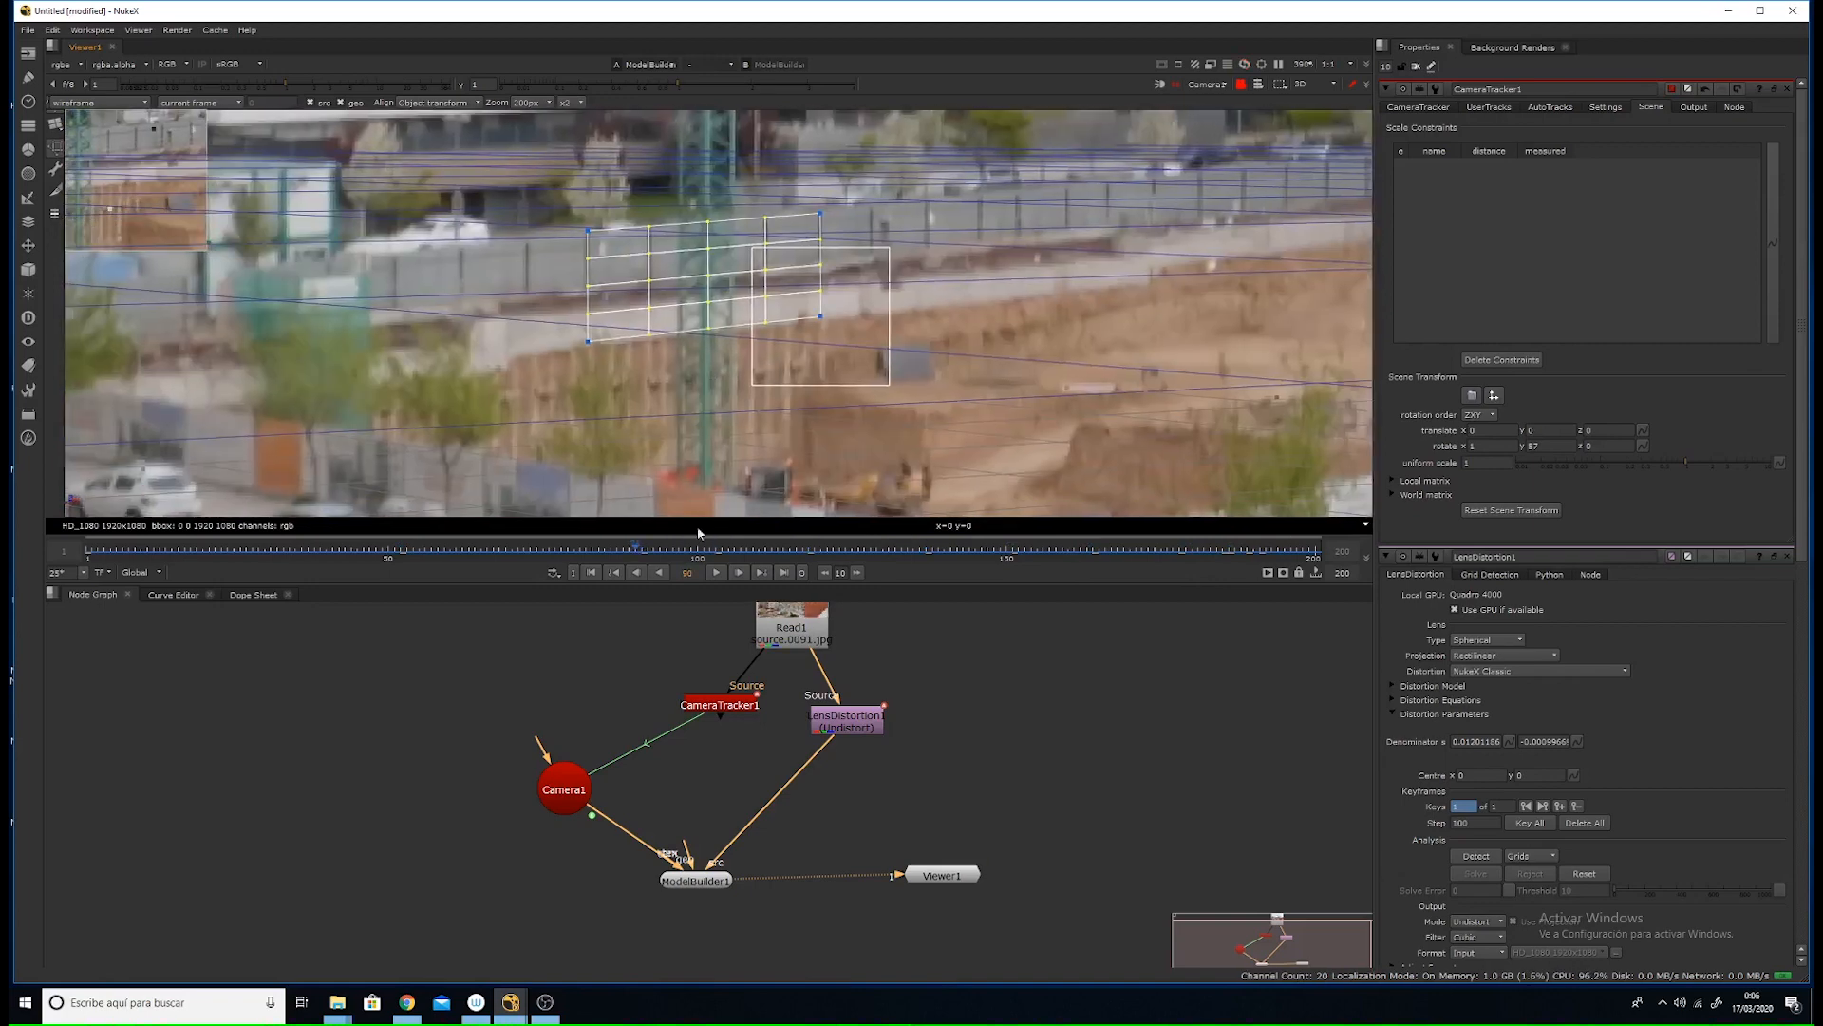
click(717, 572)
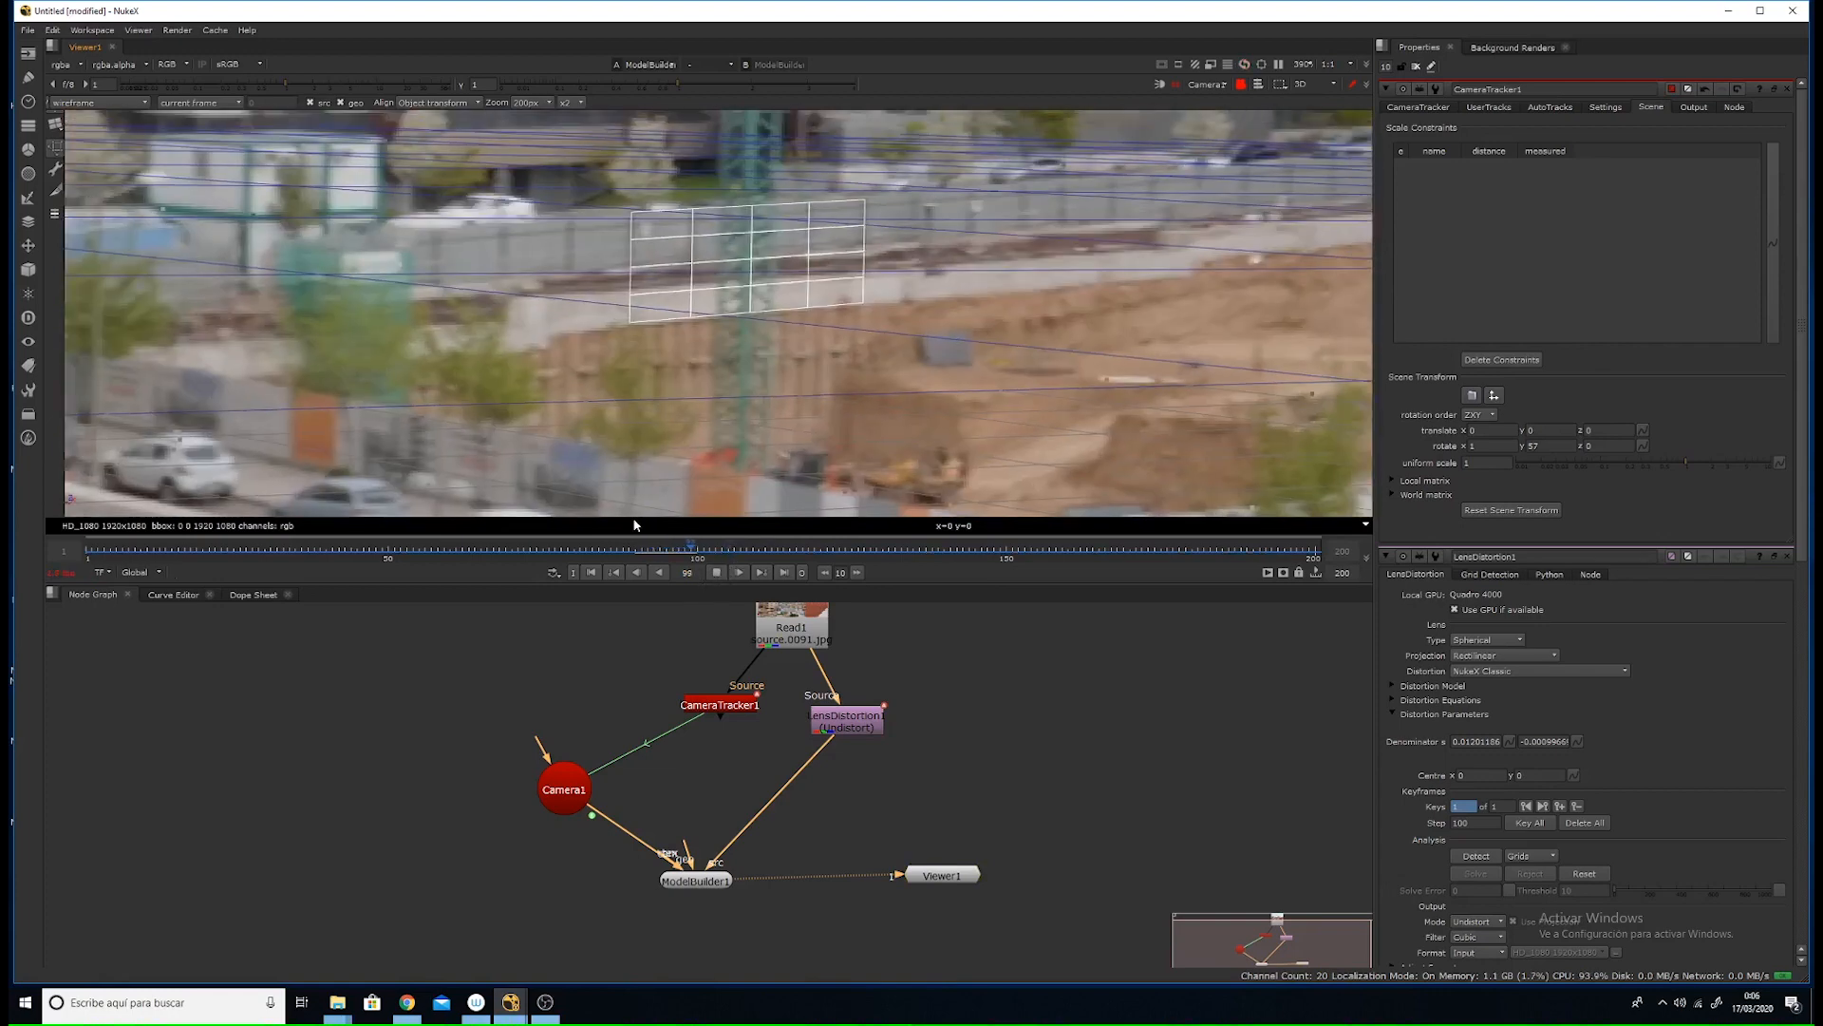
click(640, 549)
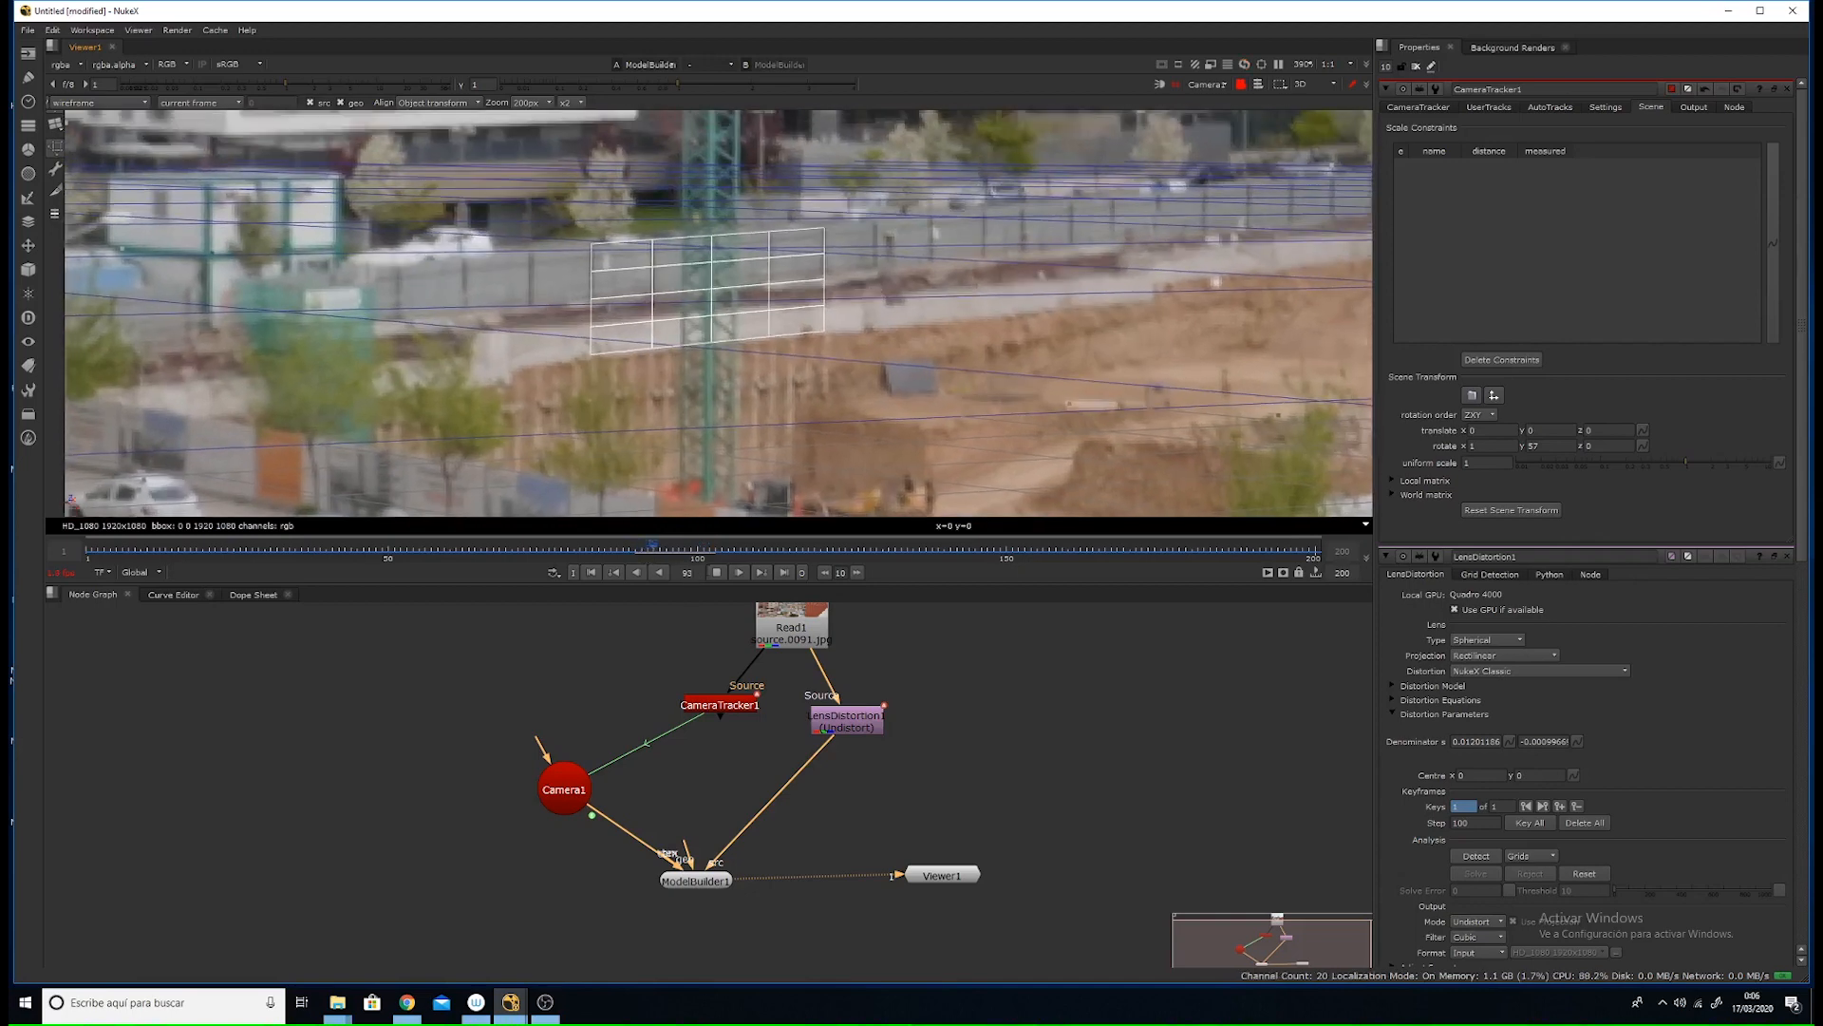
click(717, 571)
click(716, 573)
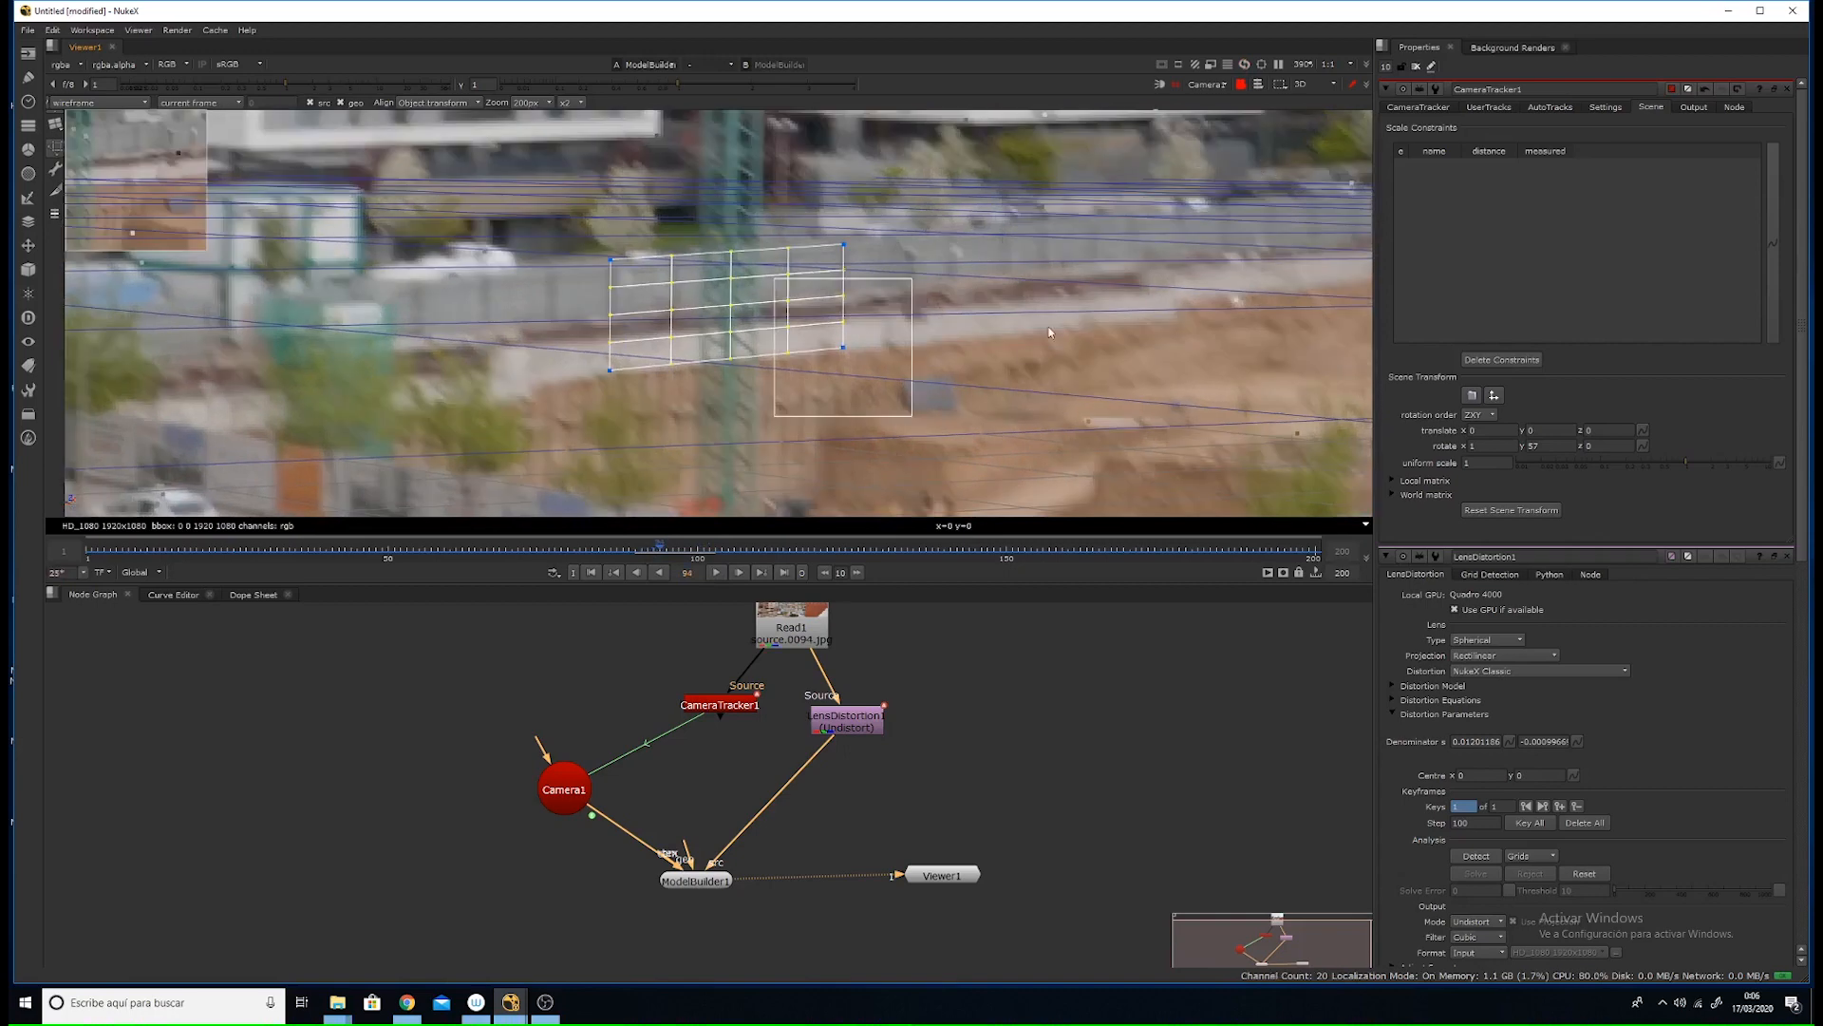
click(636, 547)
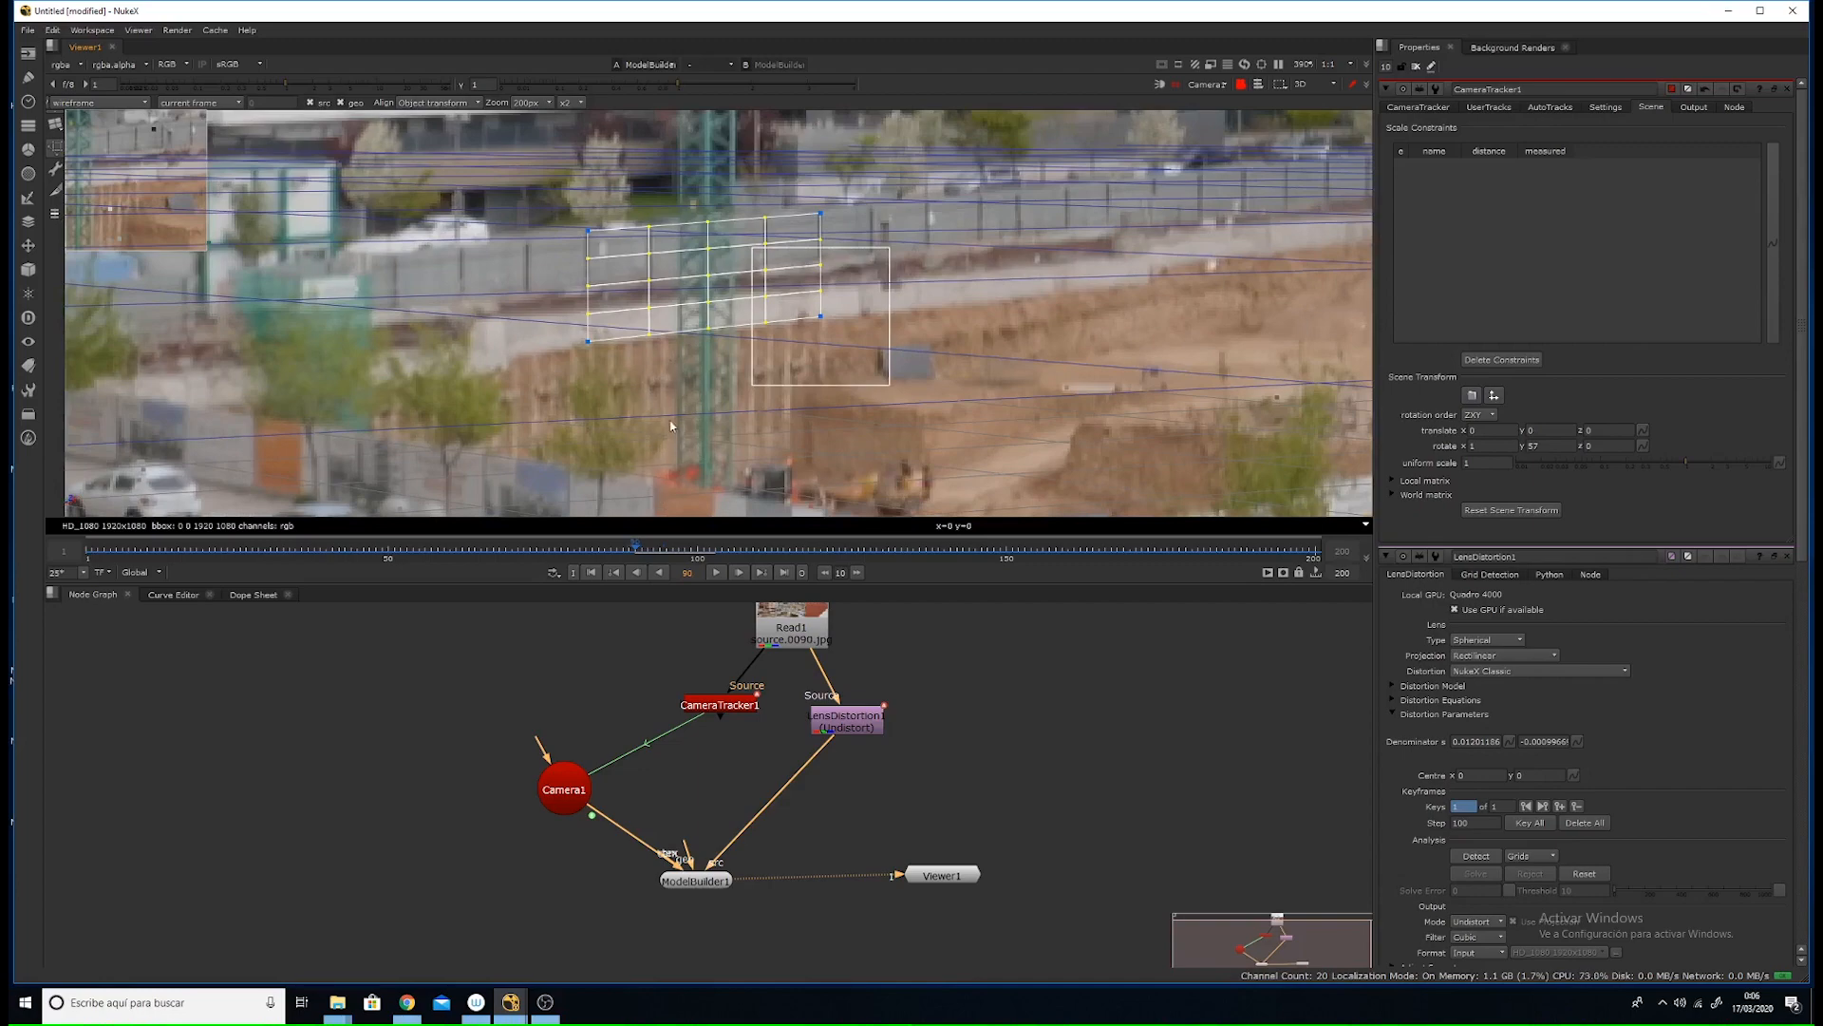
- Examine the card's edges against the fence and retaining wall at frame 90
scroll(701, 293, down, 5)
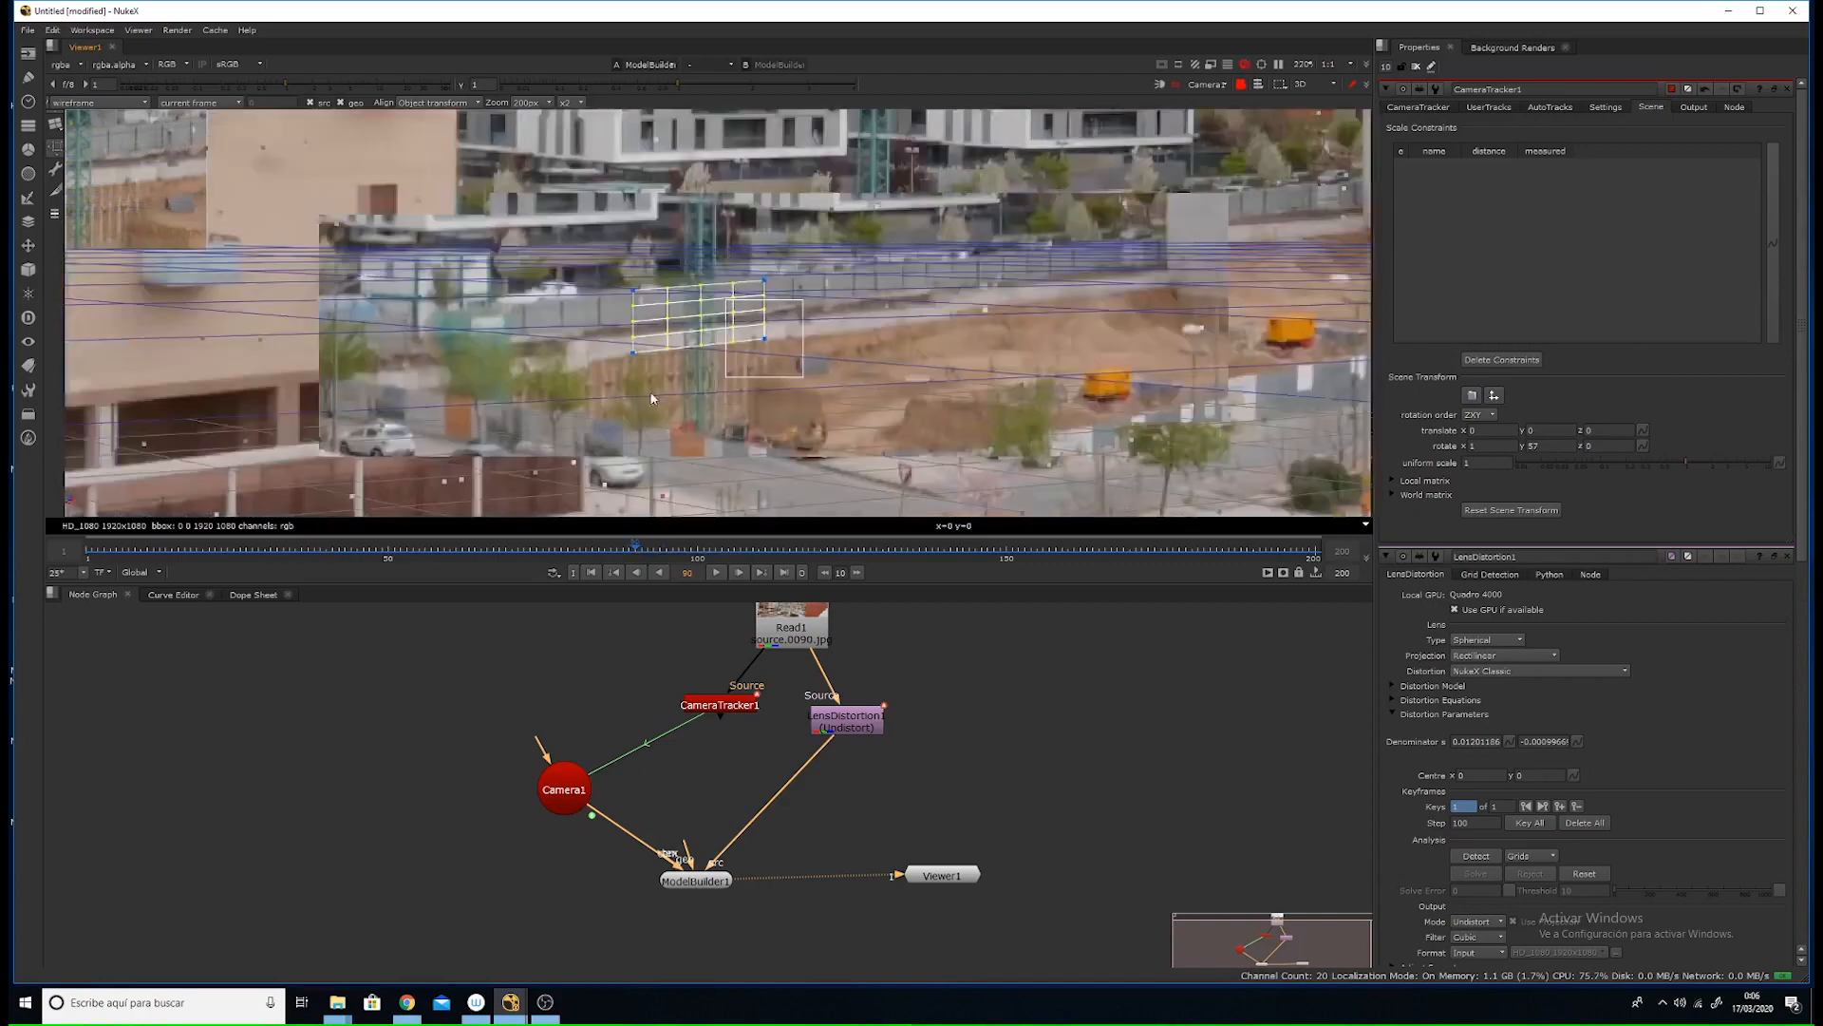
scroll(740, 305, up, 5)
scroll(702, 287, up, 2)
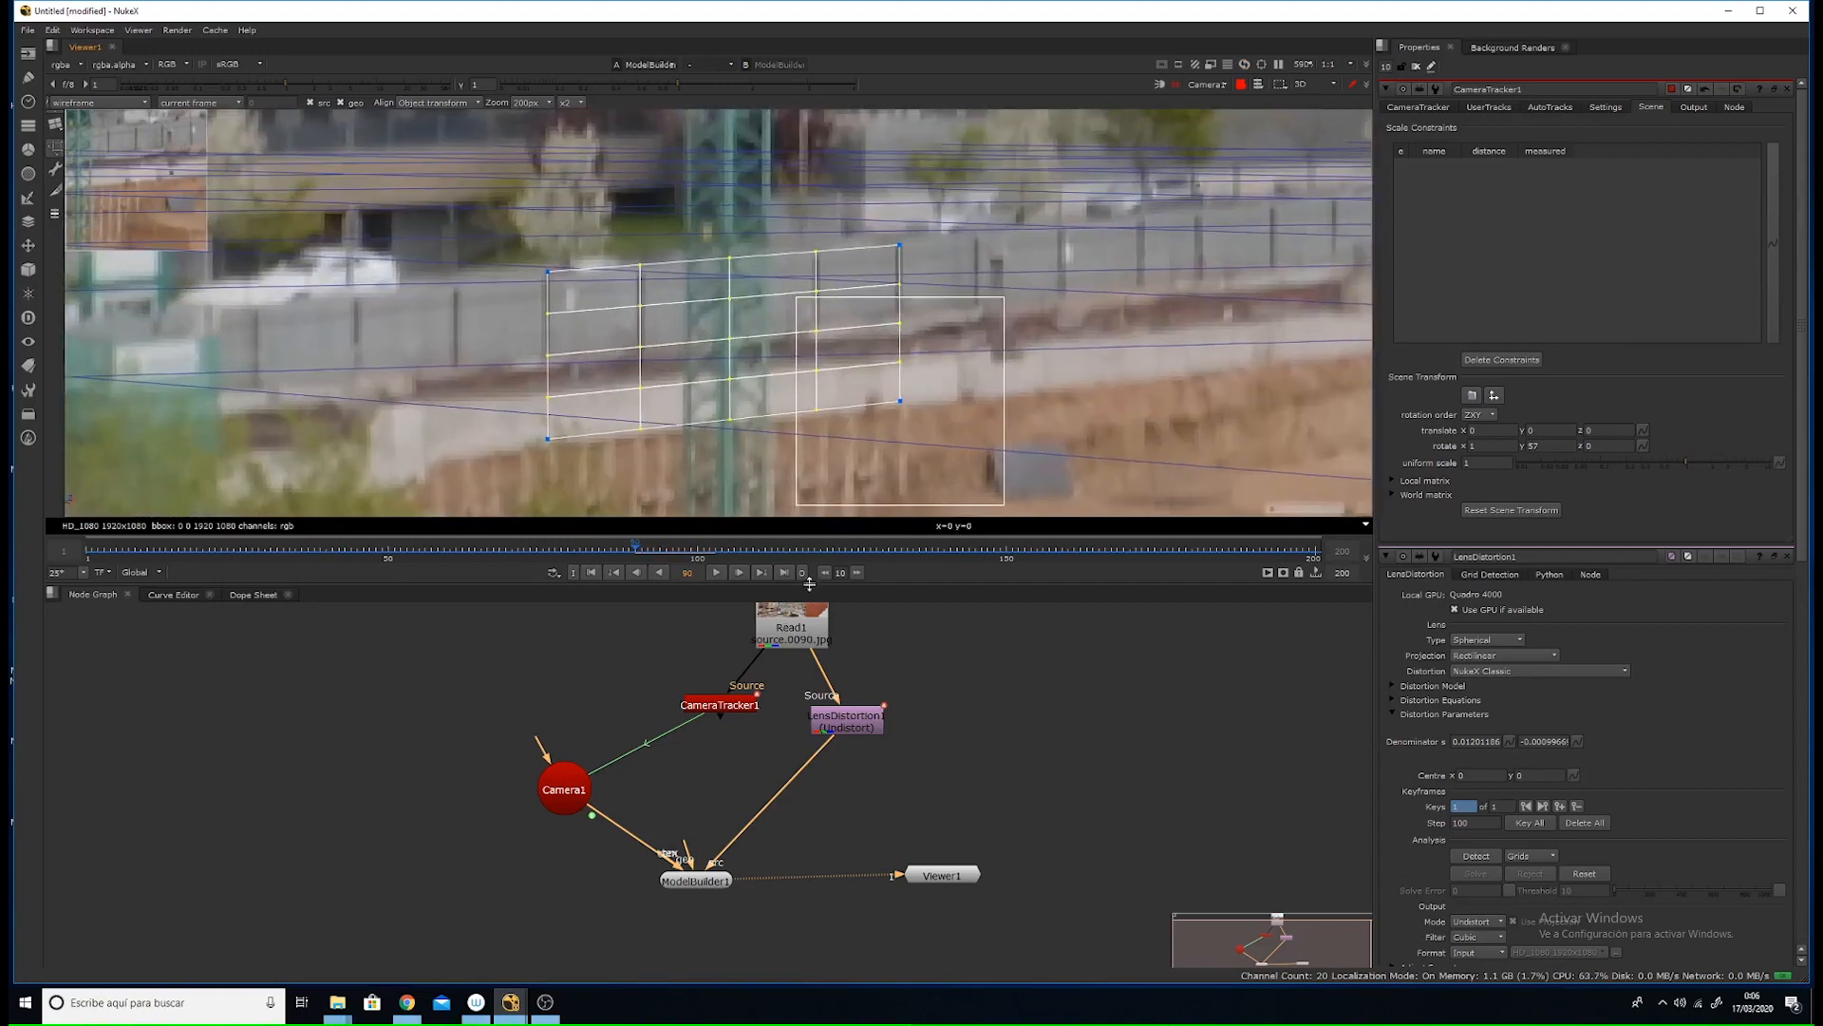
scroll(712, 285, up, 1)
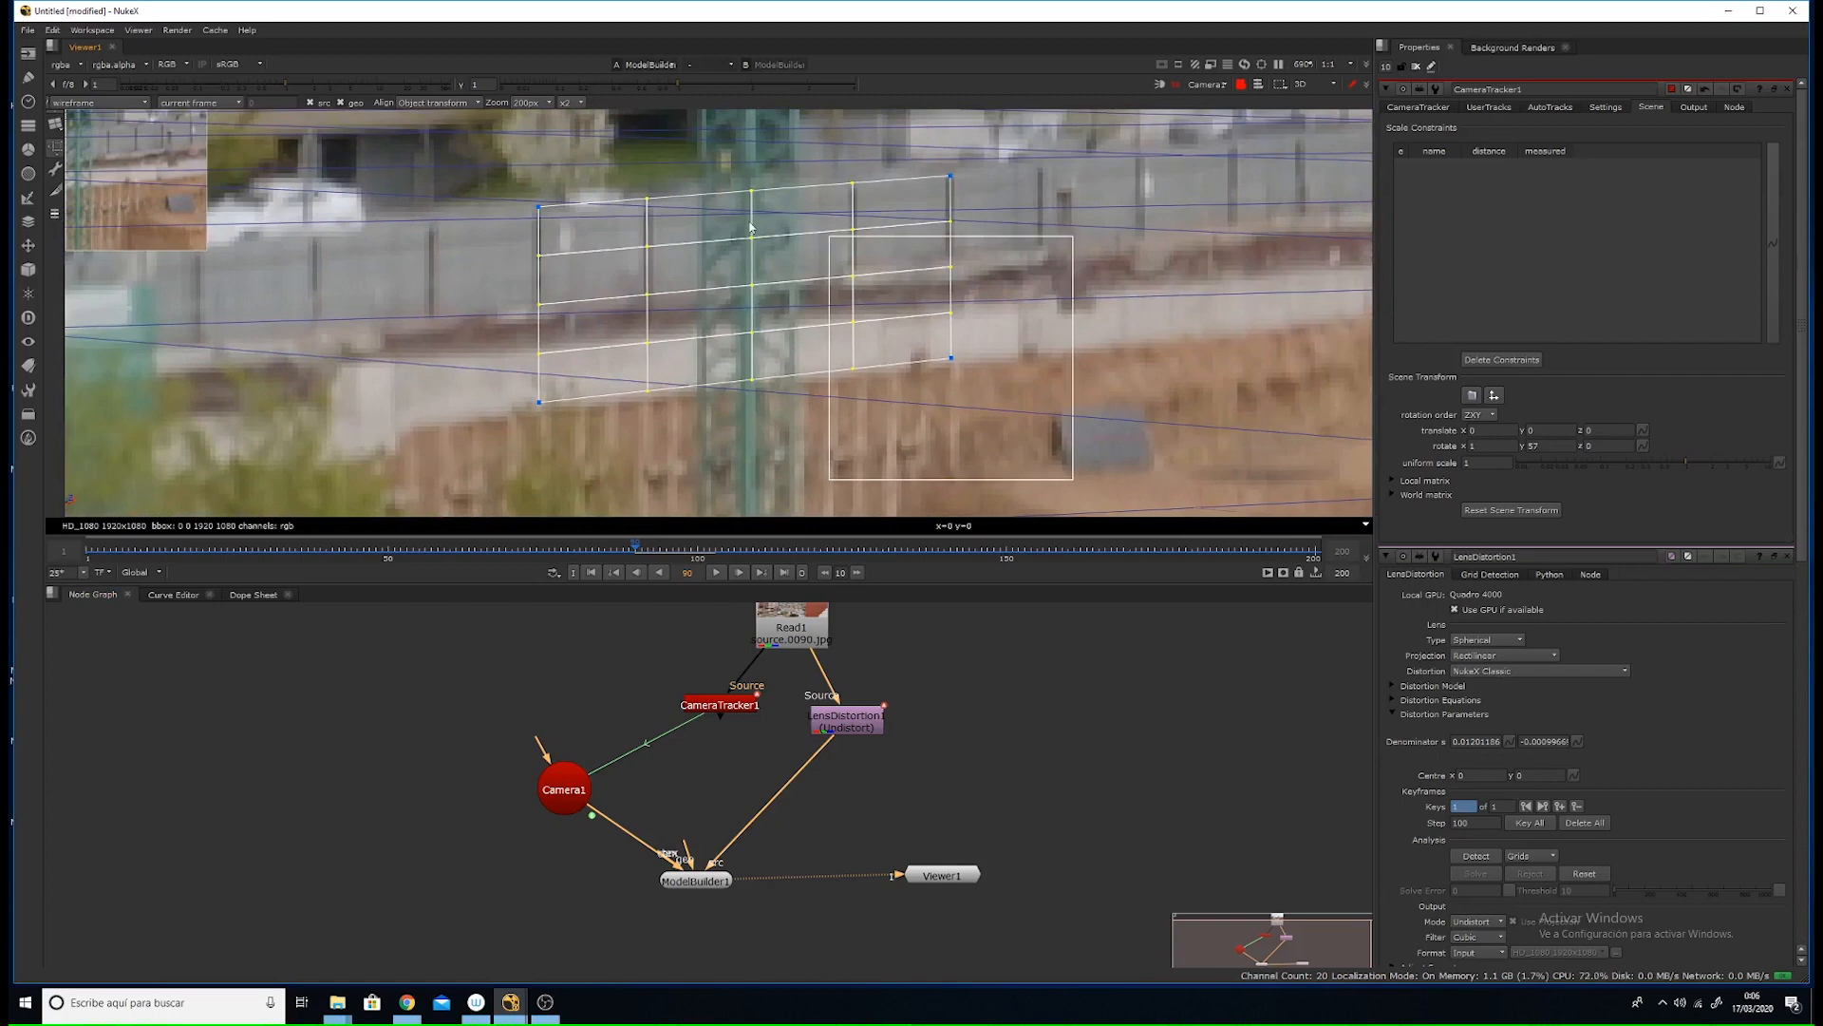
scroll(672, 295, down, 3)
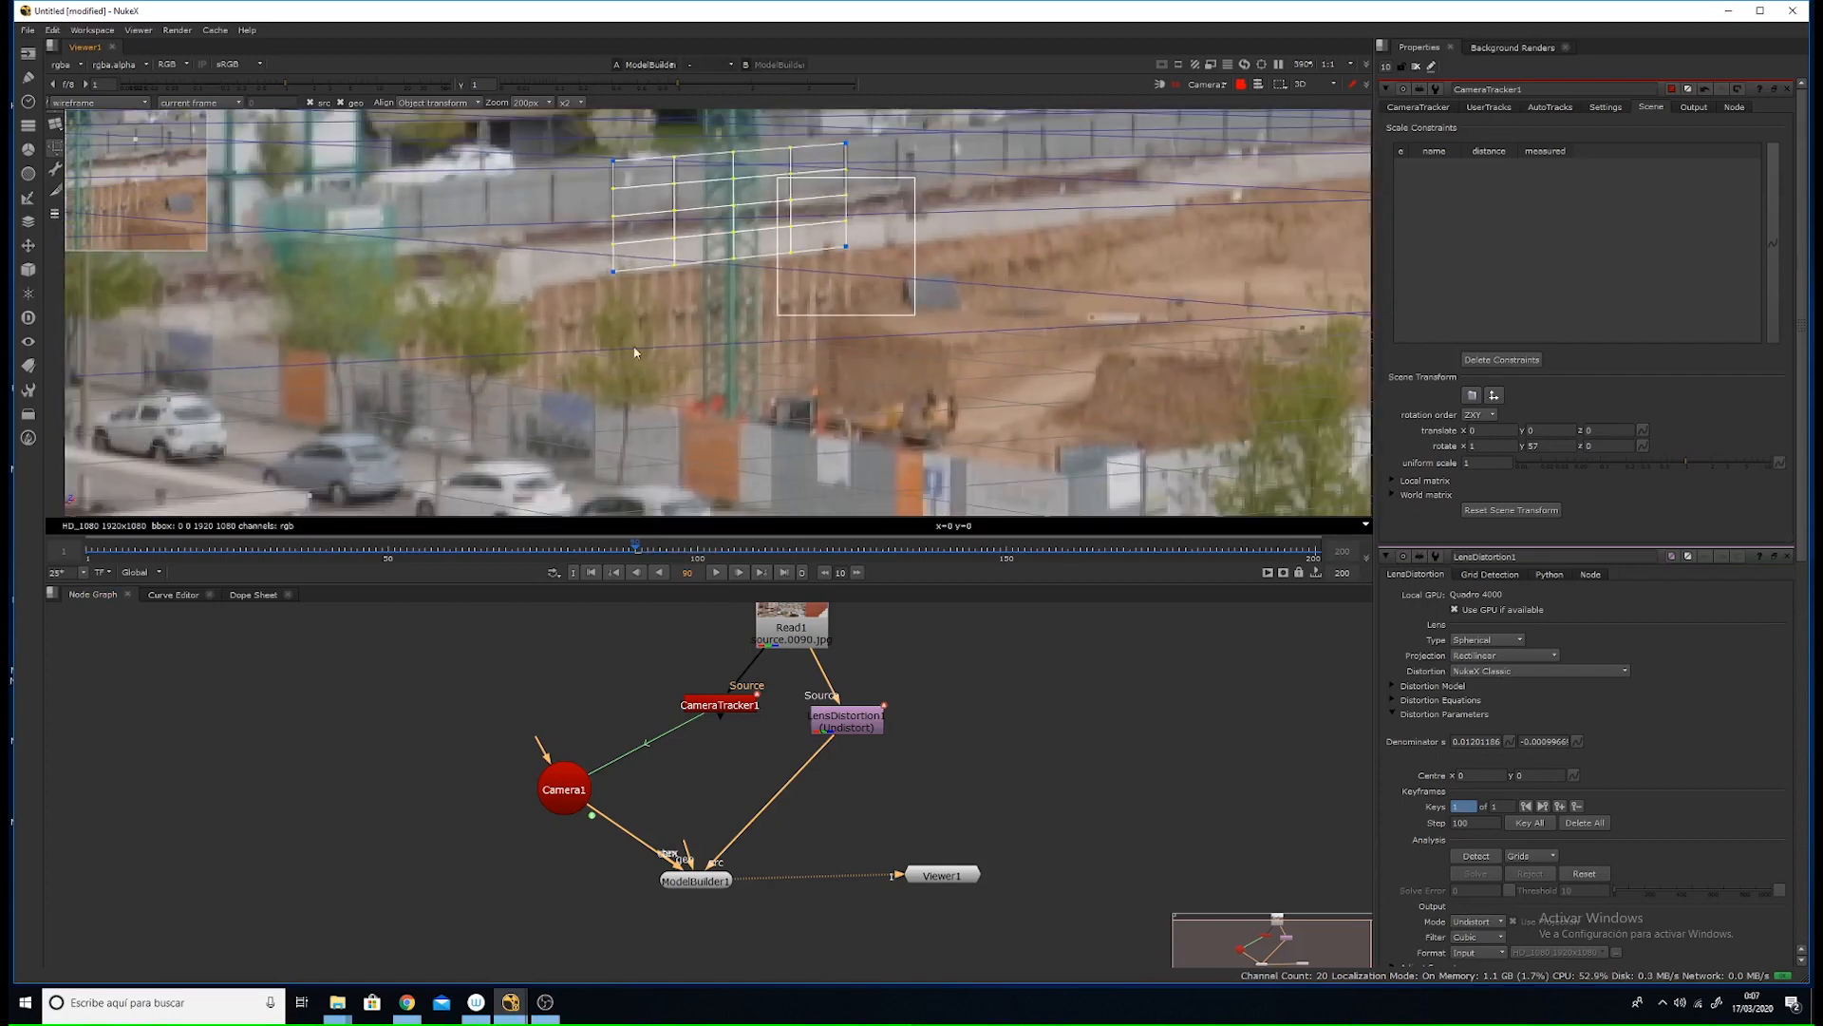
mouse_move(751, 282)
middle_down()
mouse_move(750, 389)
mouse_move(743, 260)
mouse_move(724, 345)
mouse_move(746, 256)
middle_up()
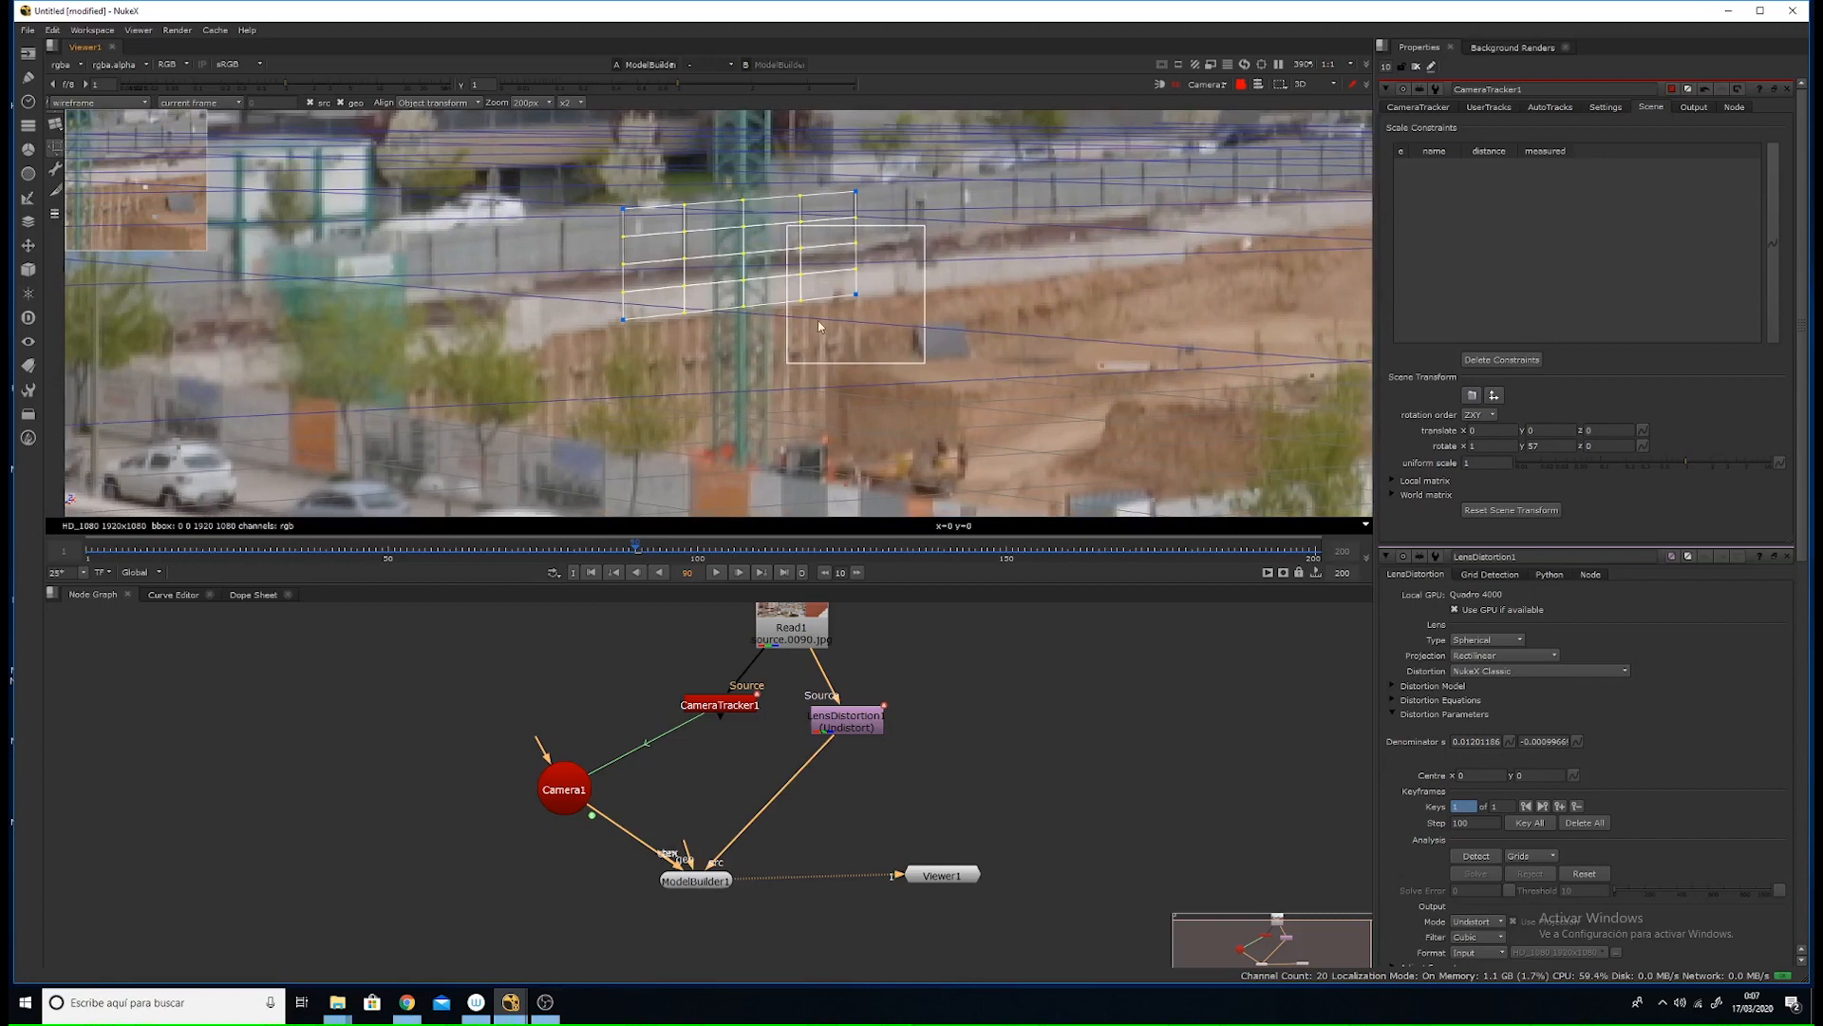
scroll(779, 295, up, 4)
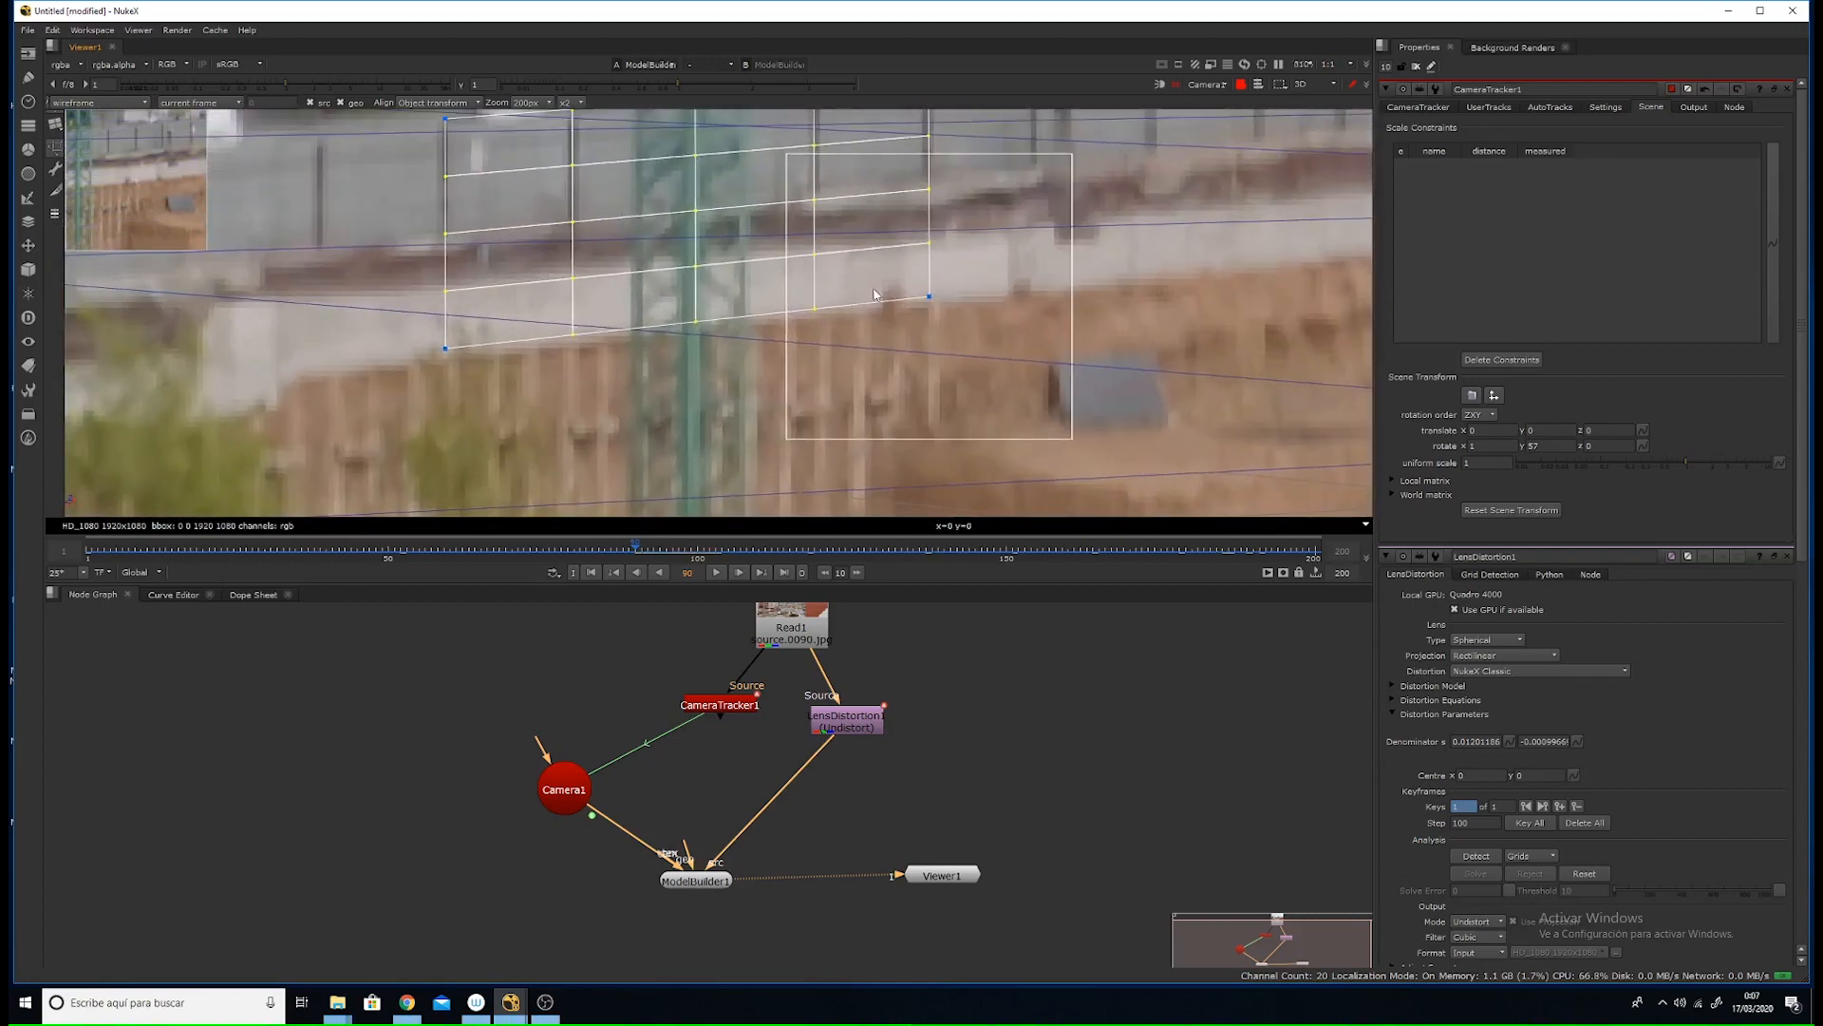
- Switch the ModelBuilder card from align mode to edit mode and set it to edge selection
click(56, 171)
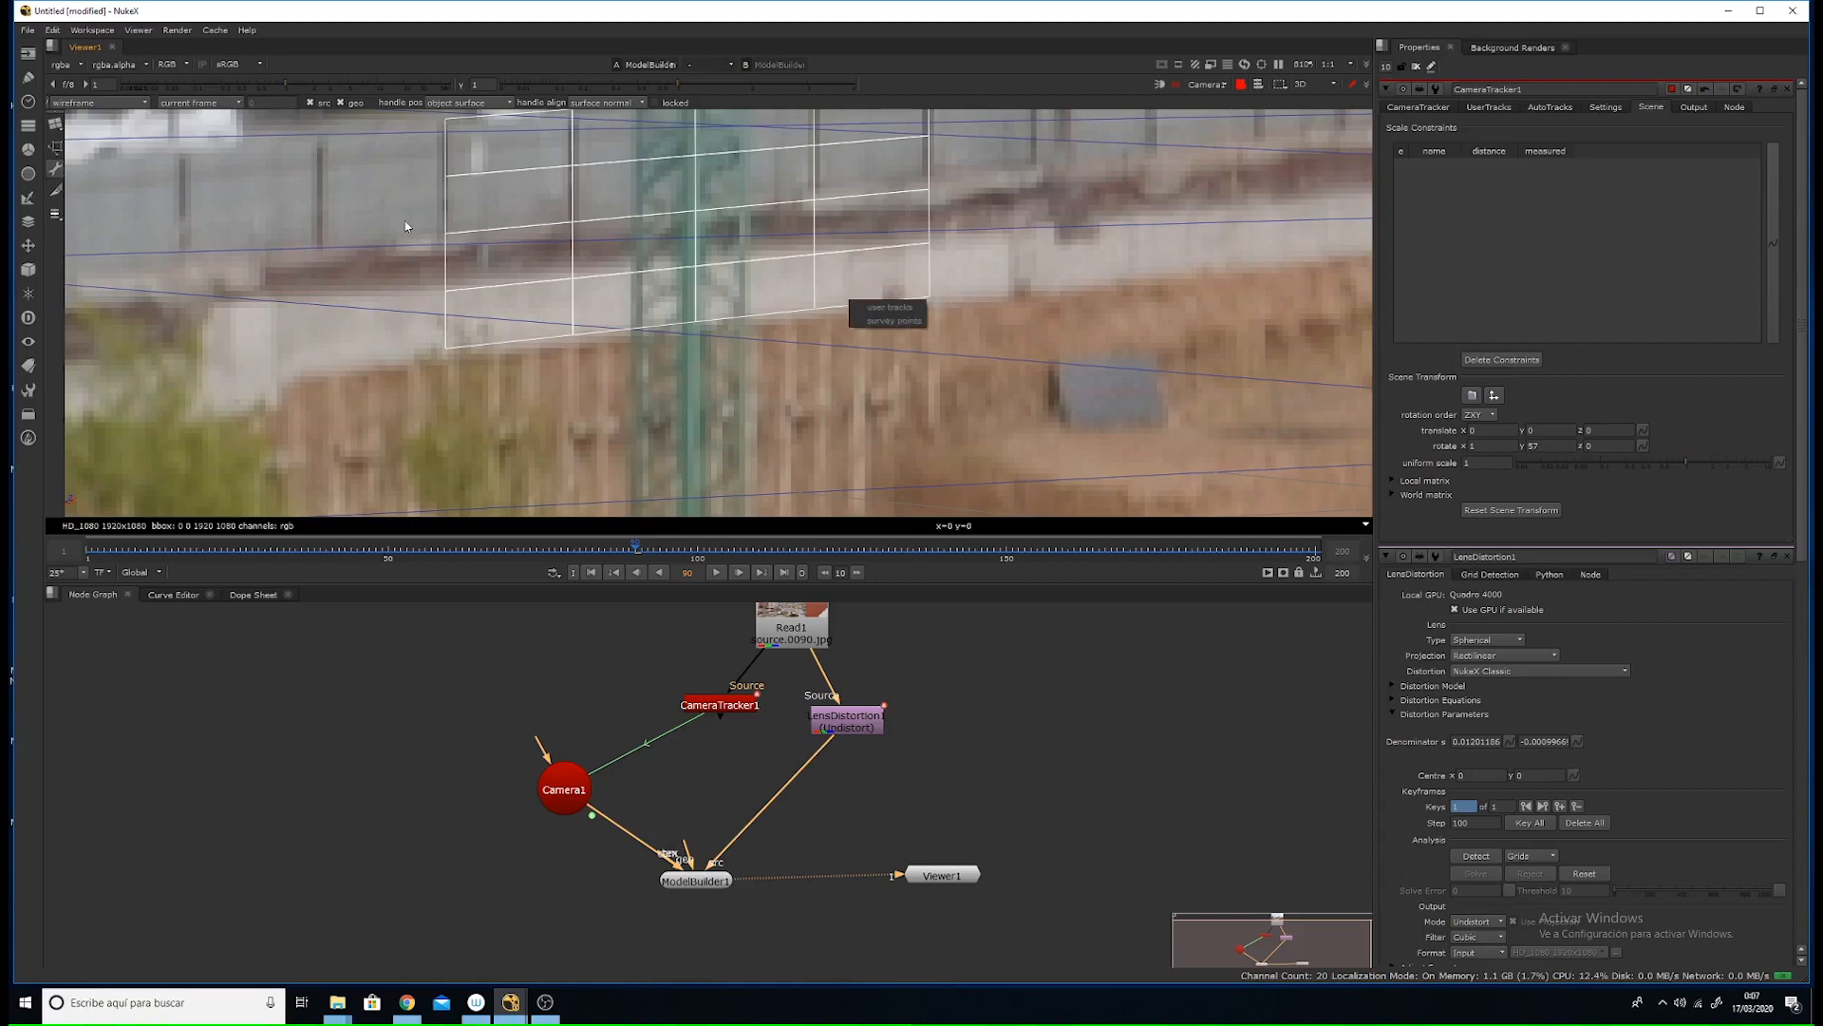
click(56, 148)
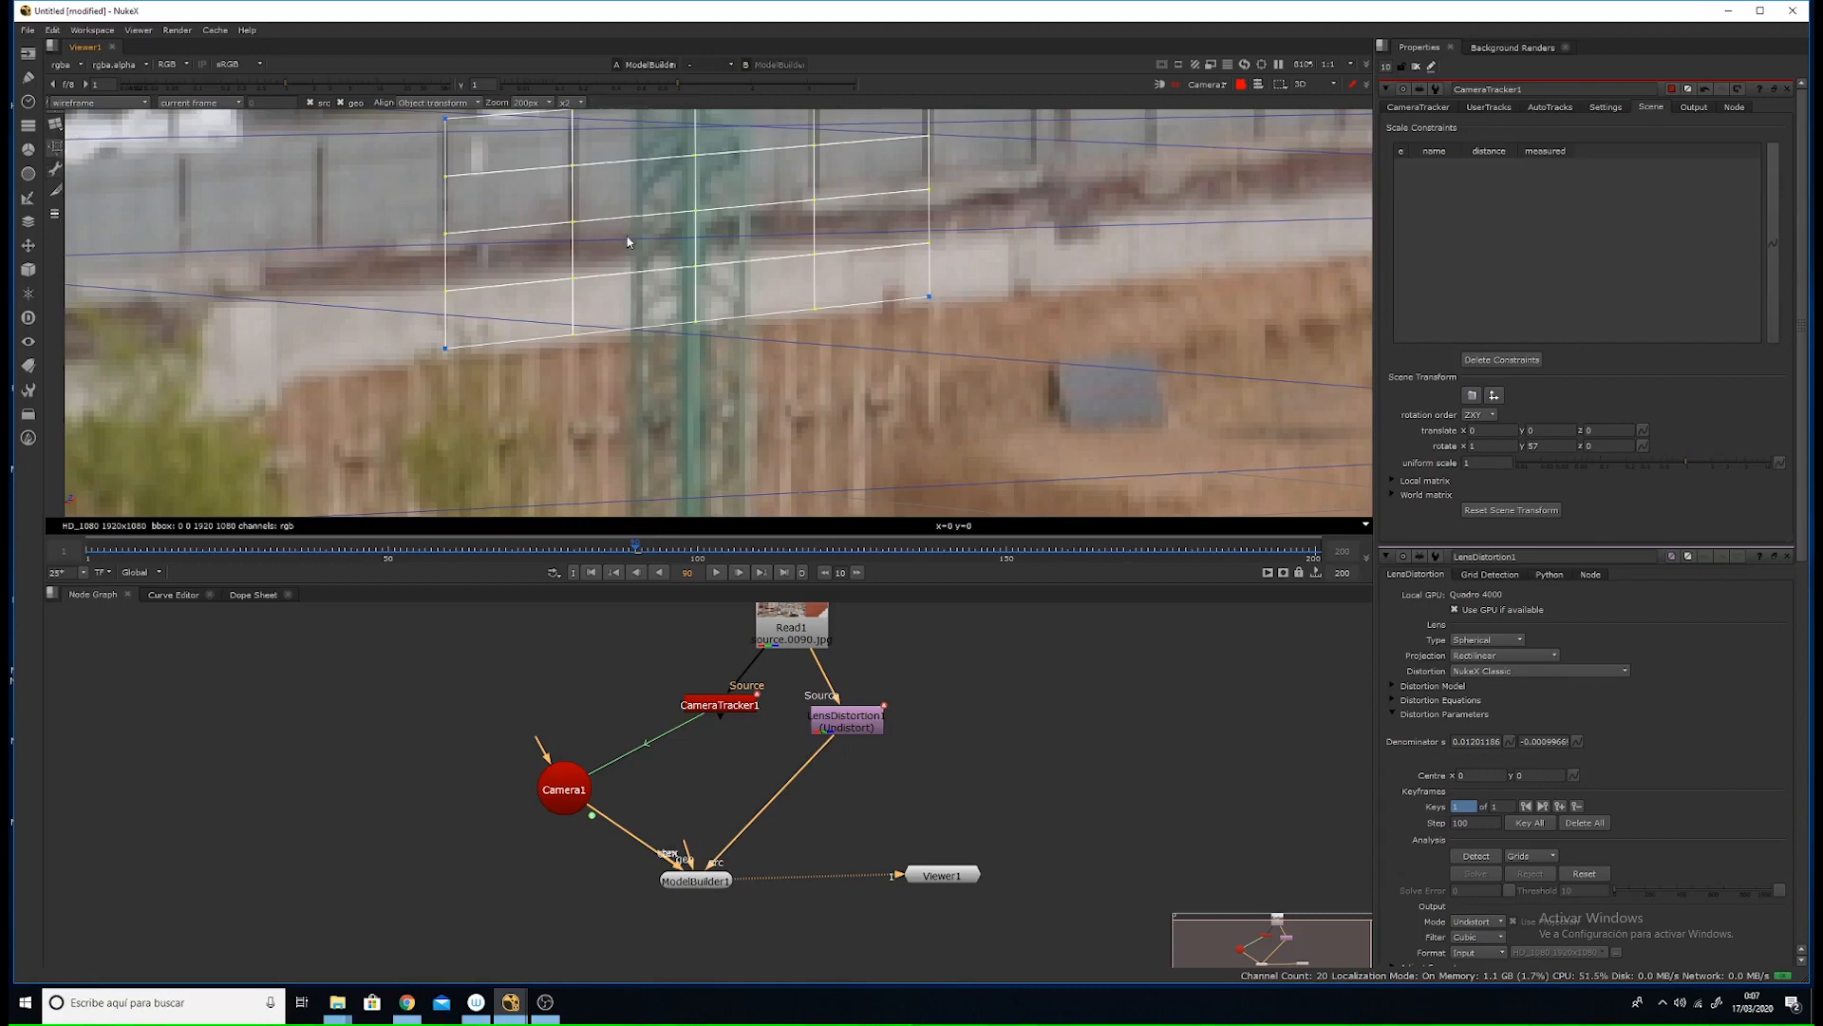
double_click(693, 878)
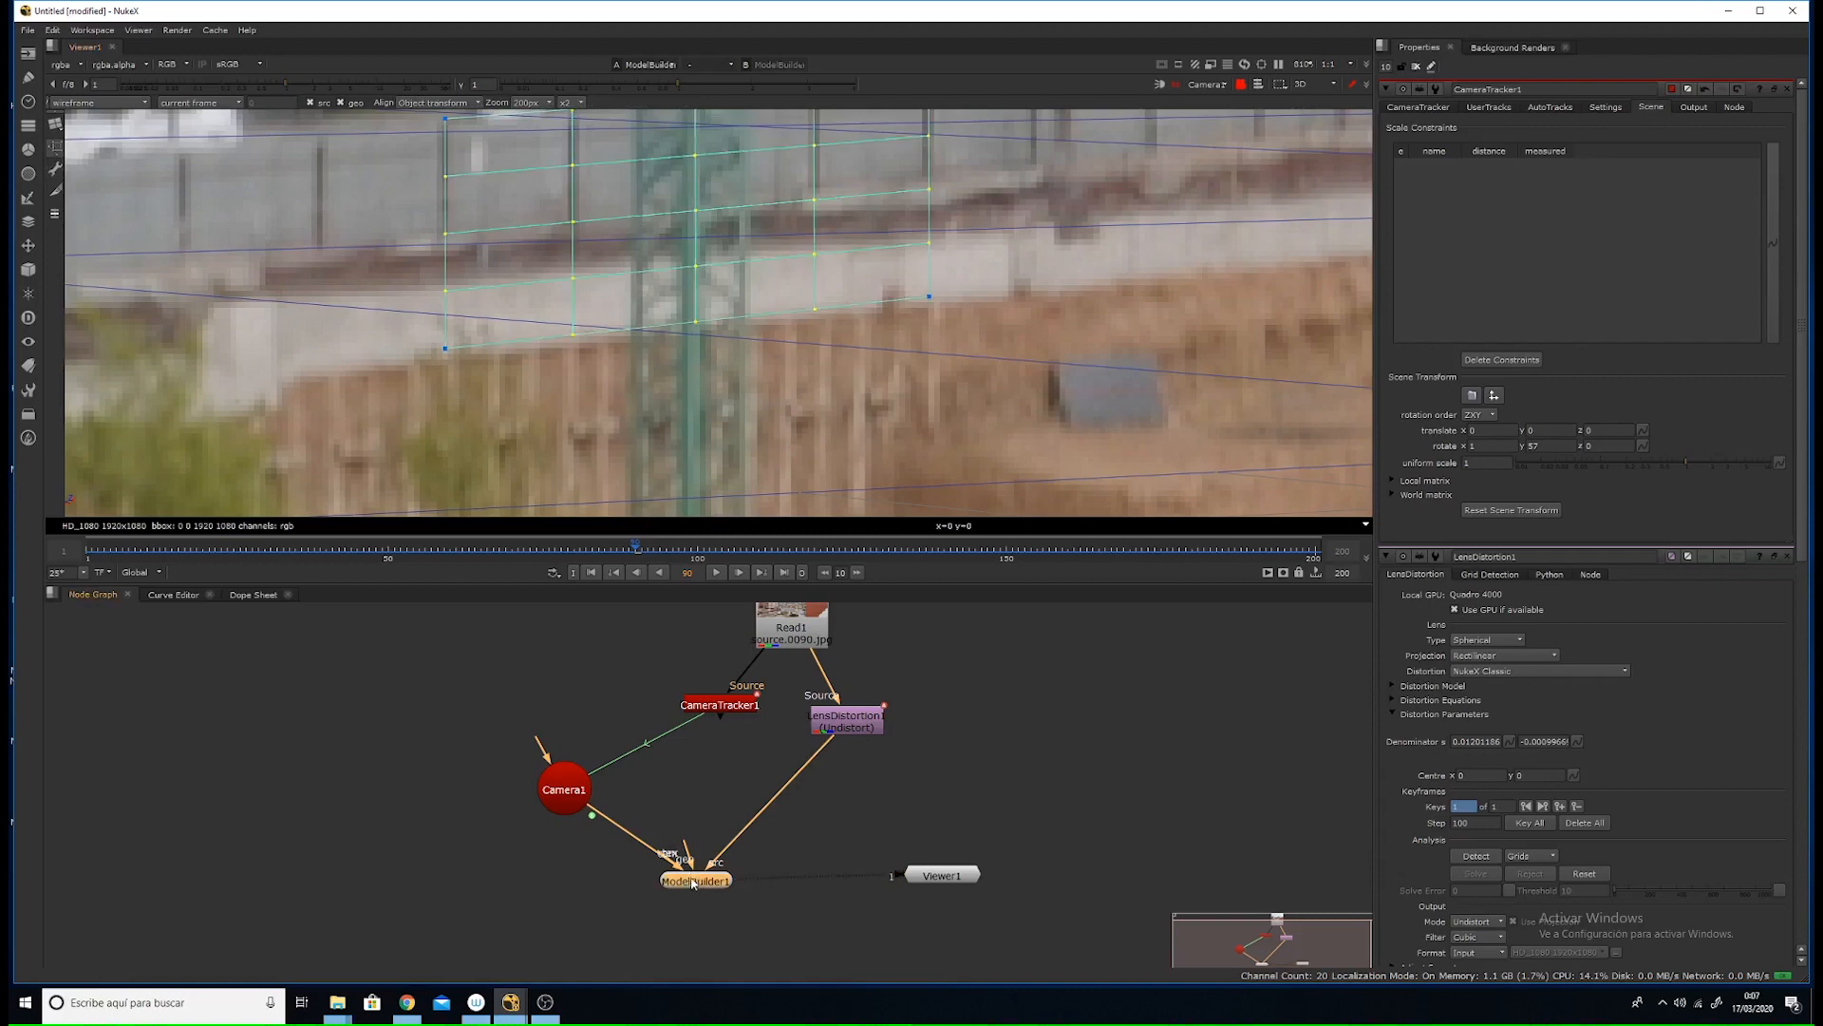
right_click(711, 230)
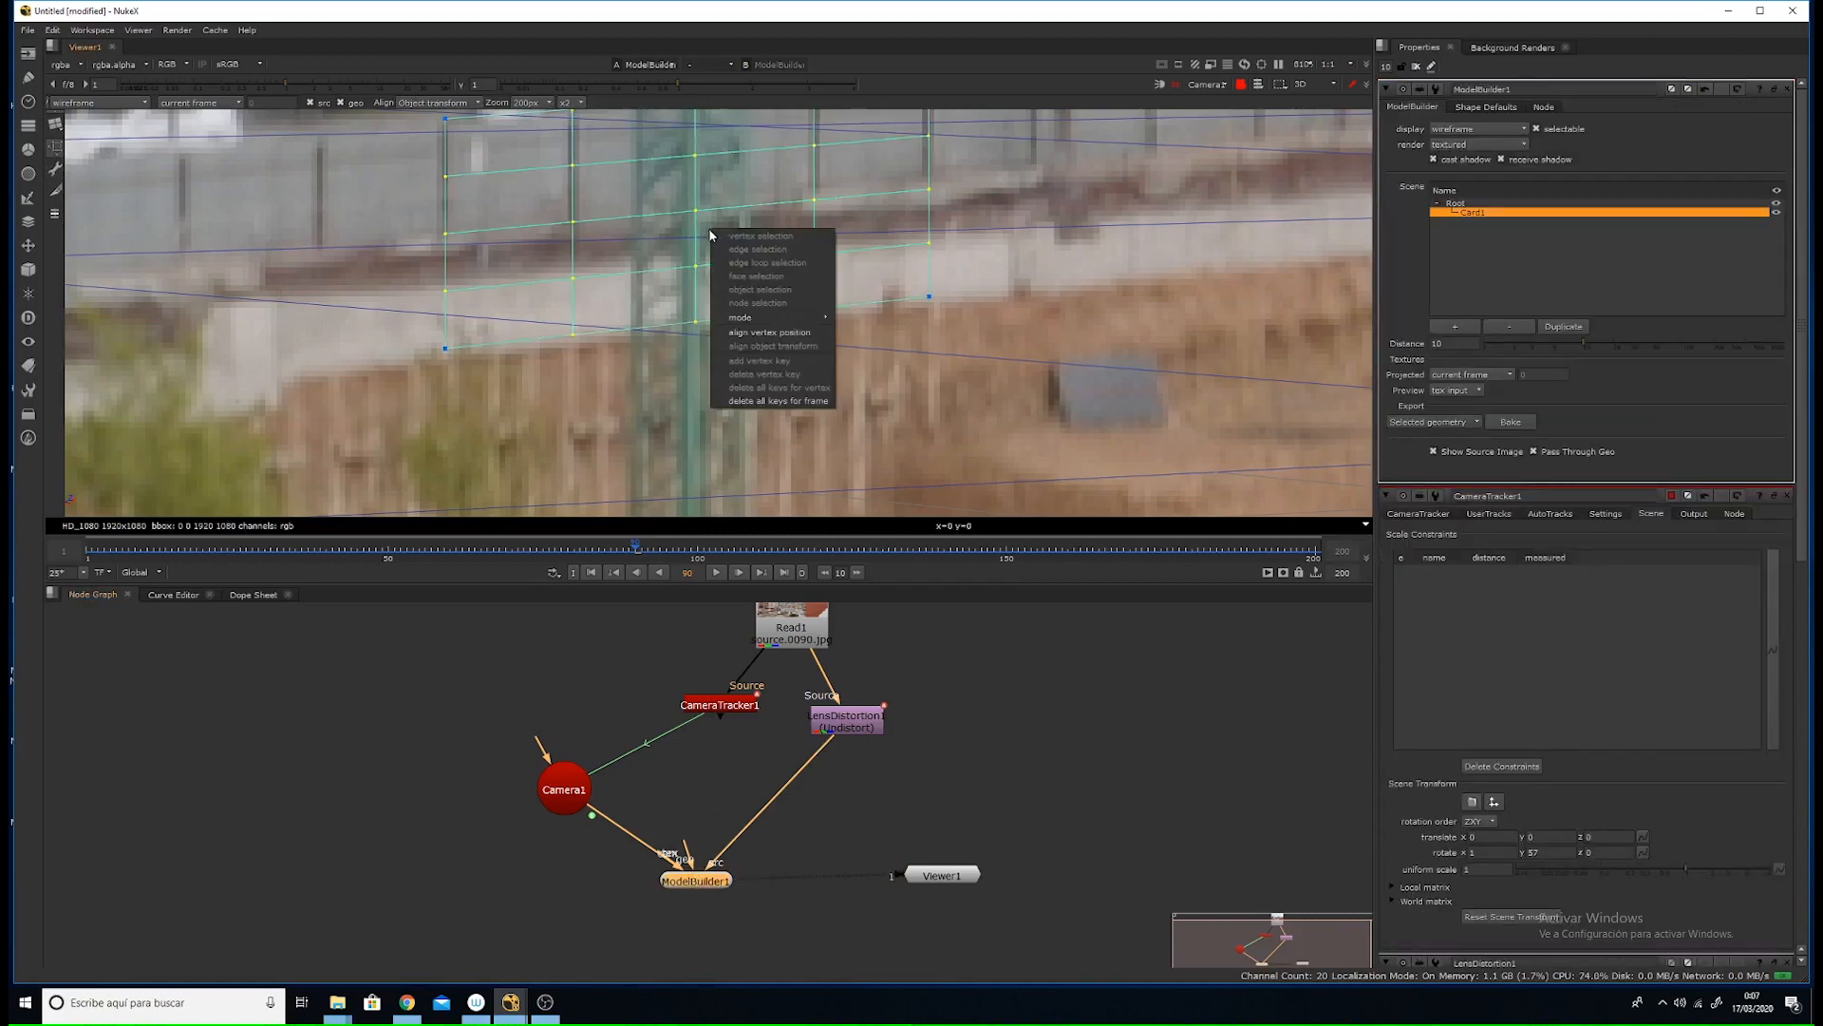
mouse_move(746, 323)
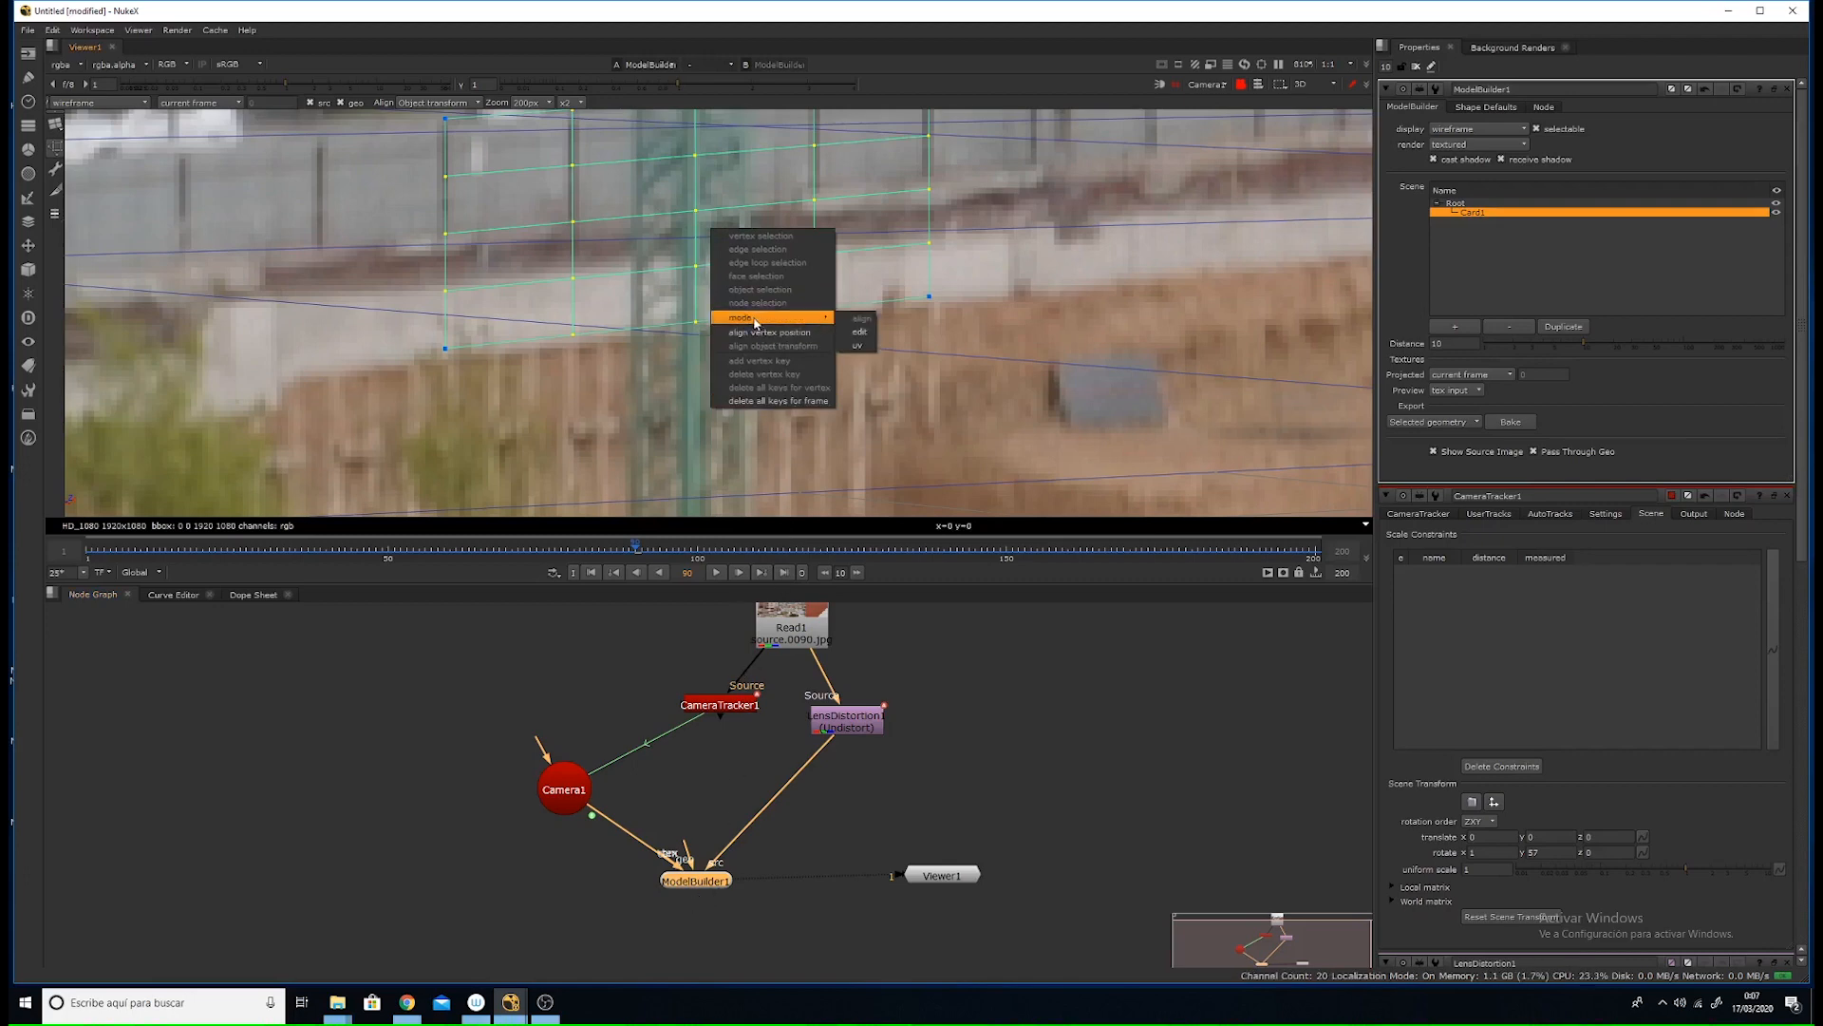
click(861, 333)
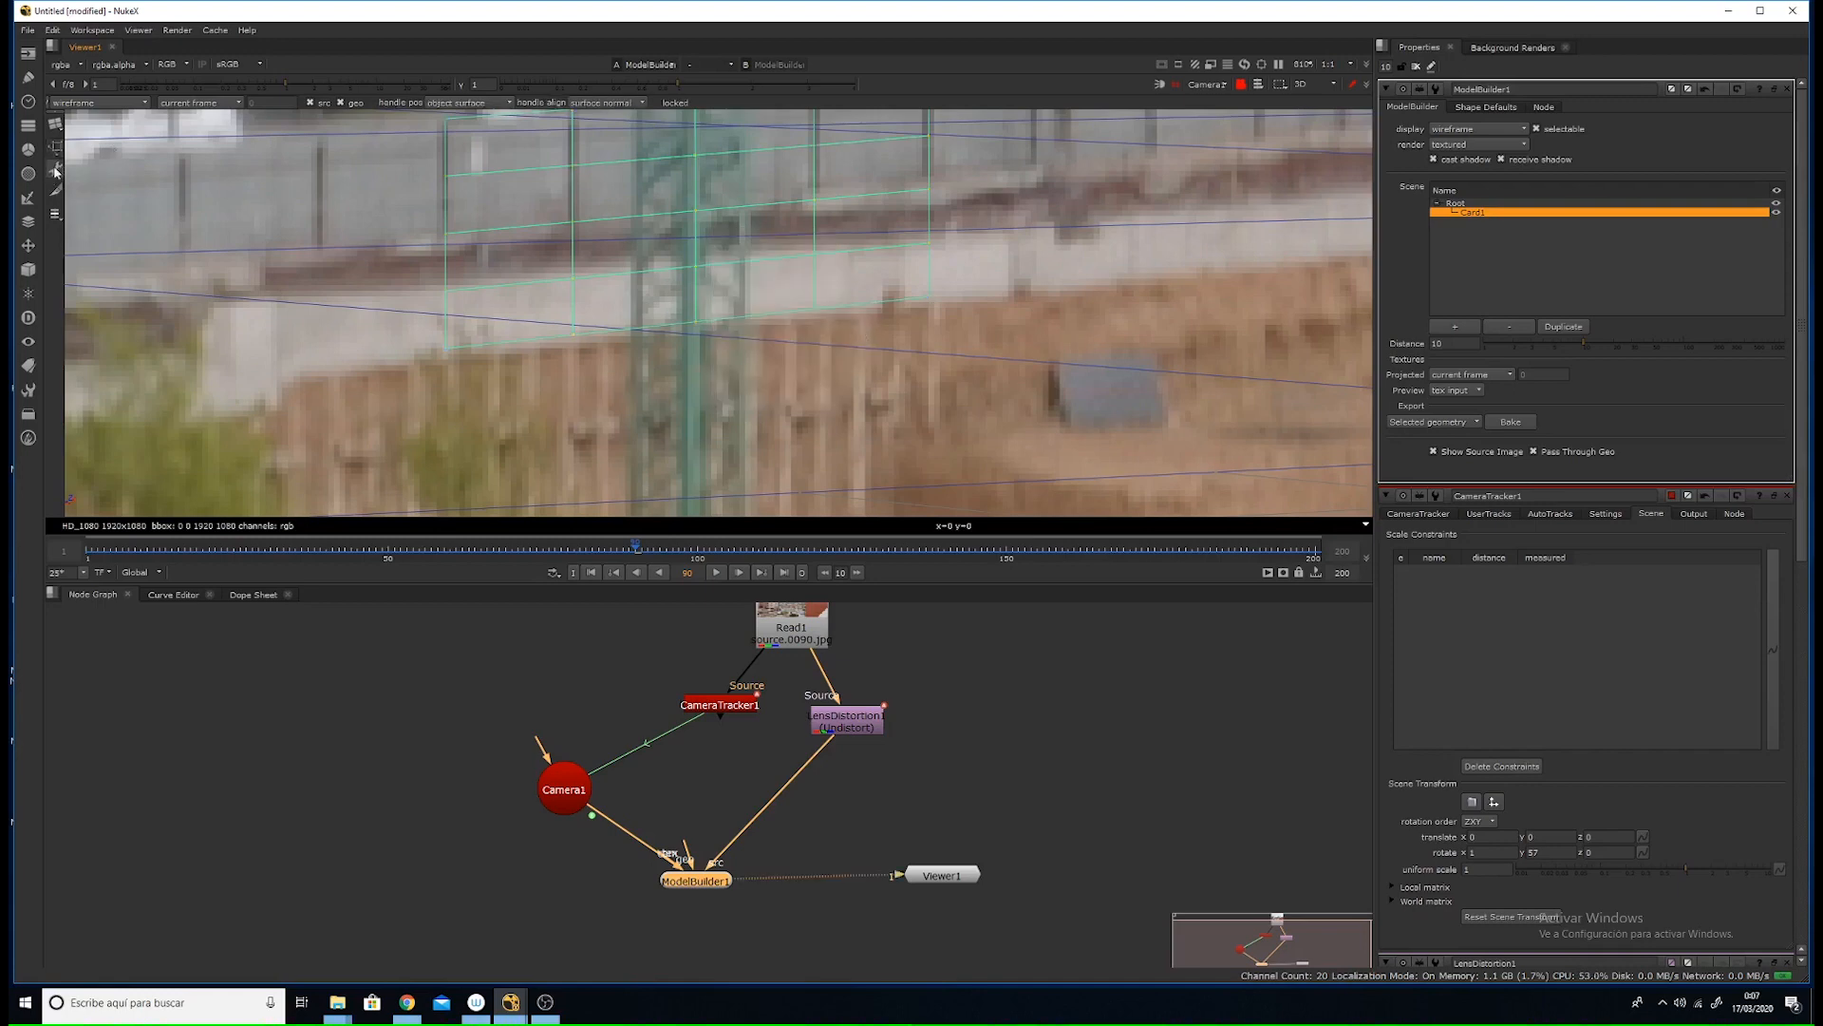
right_click(878, 294)
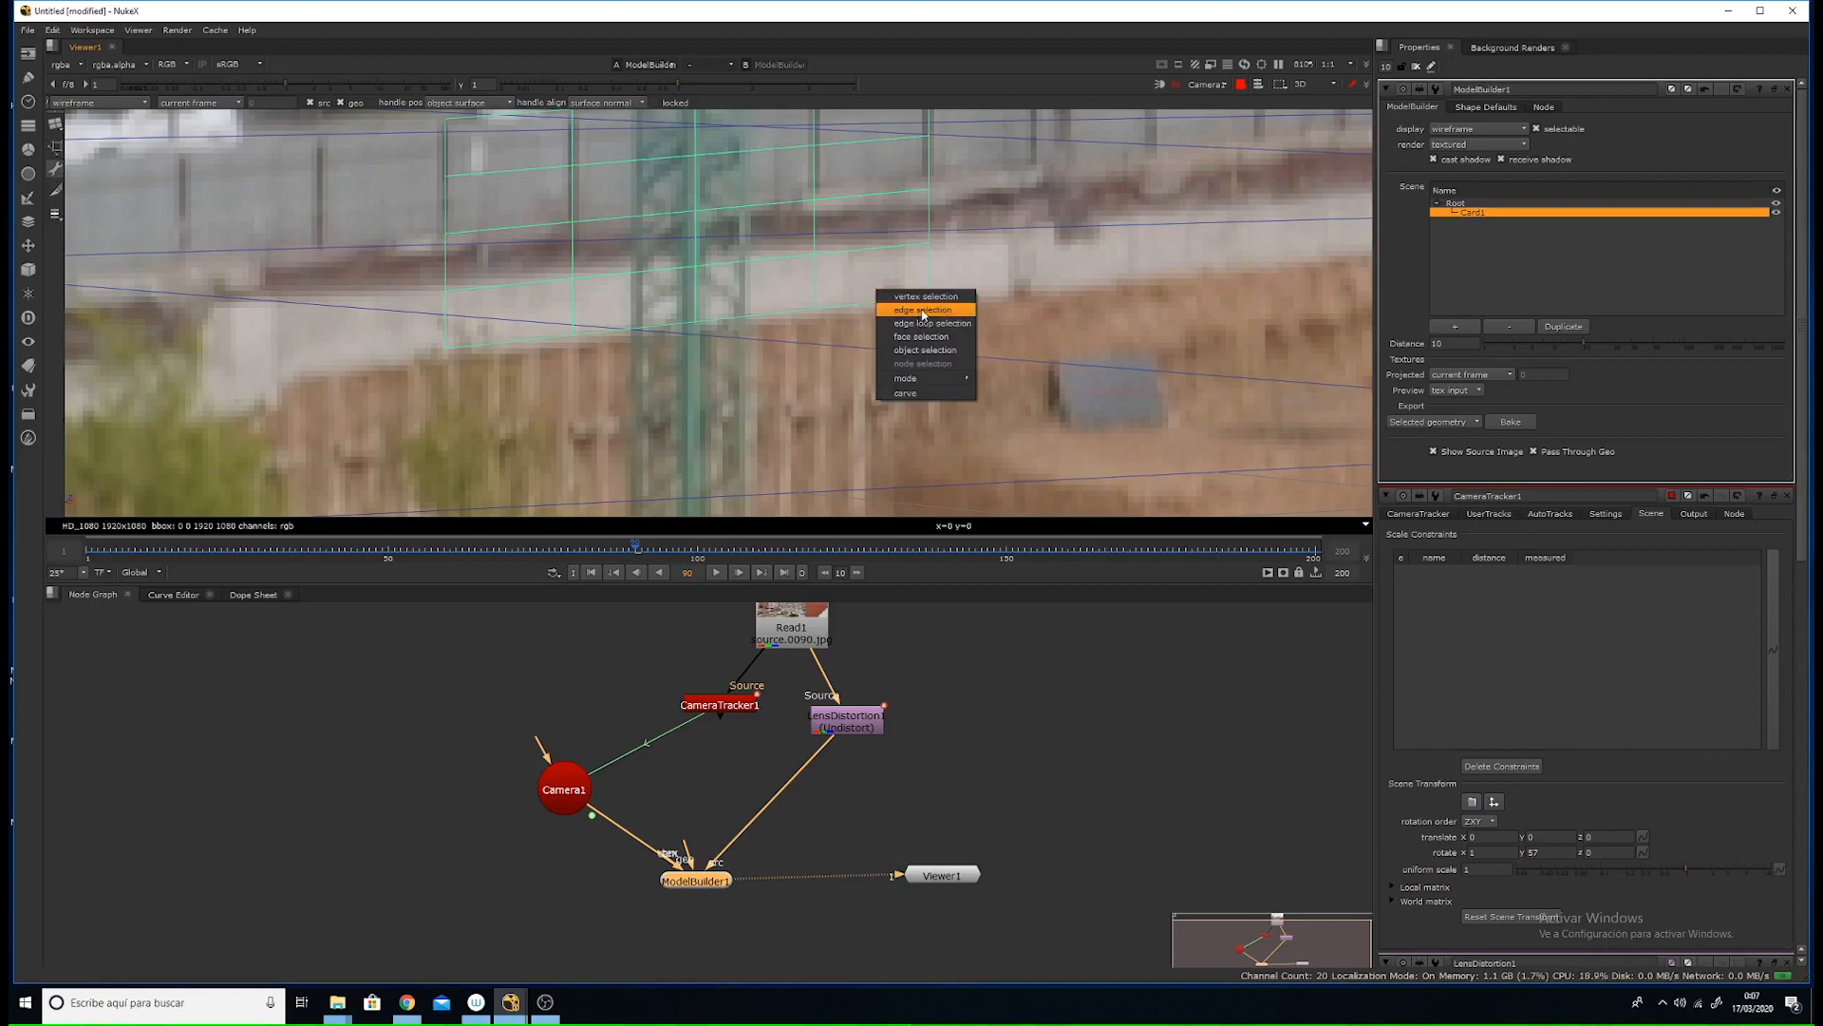
click(919, 314)
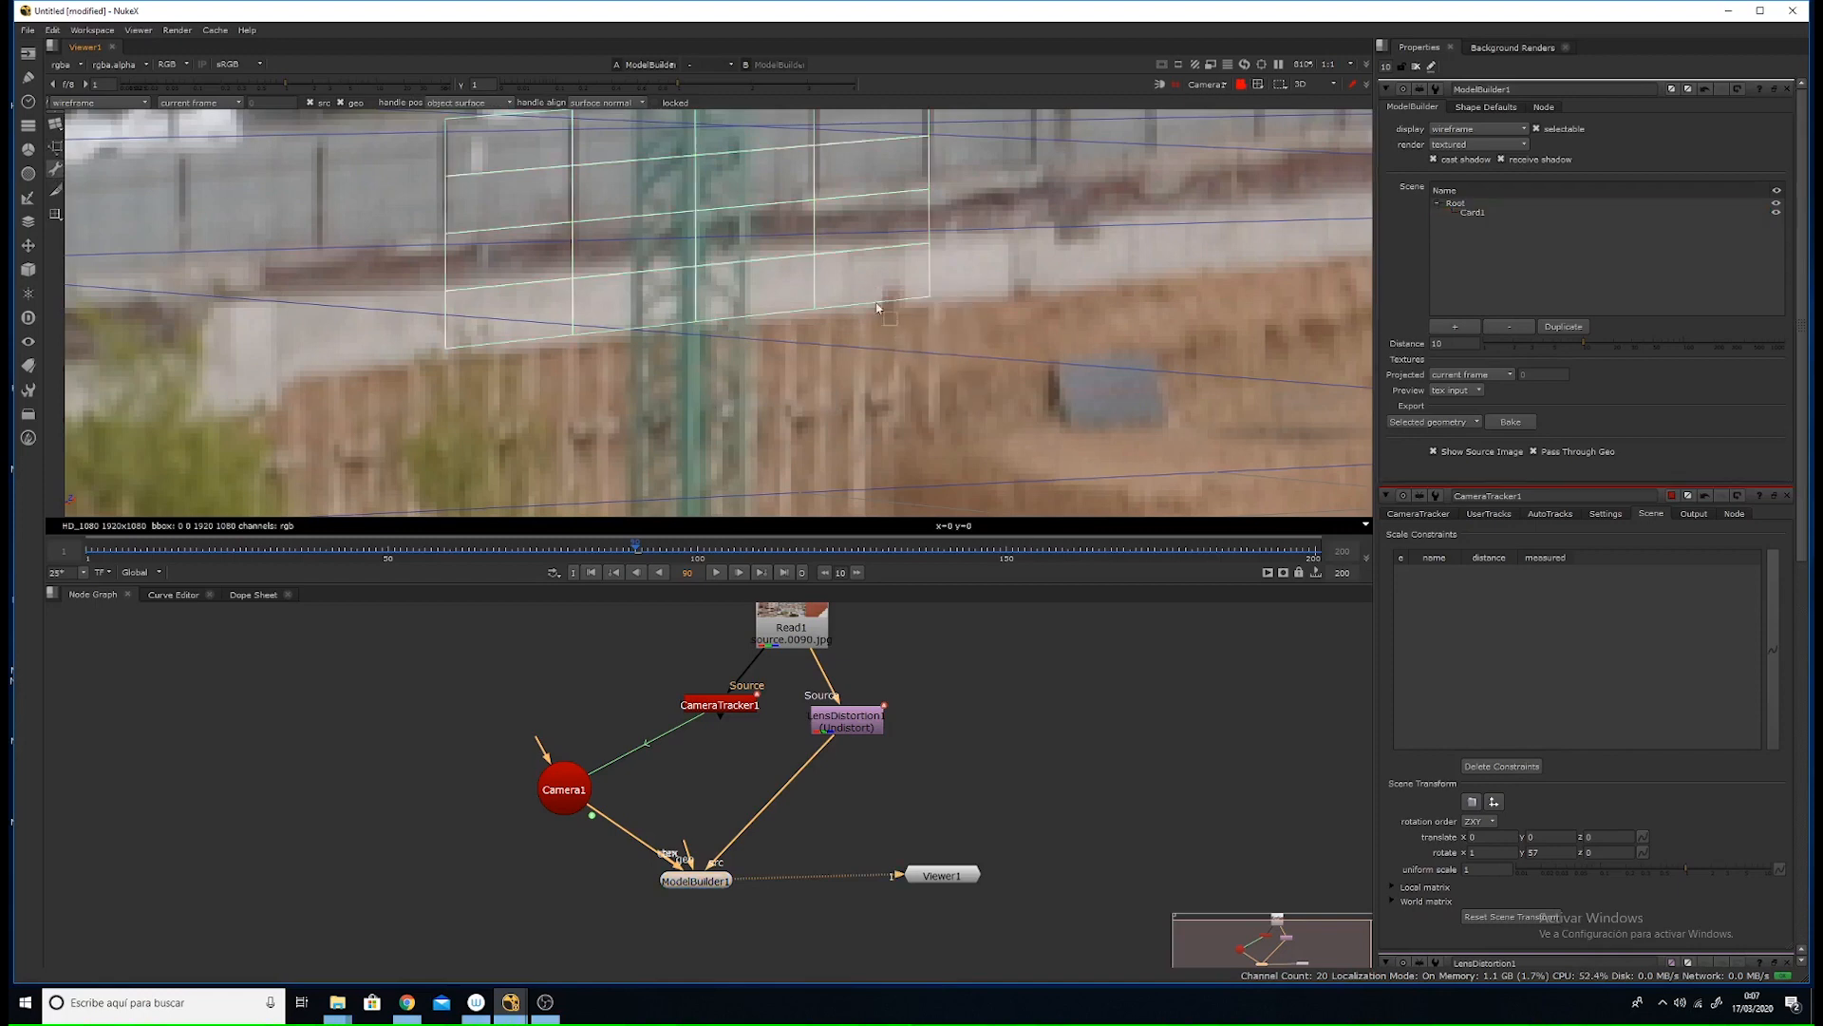
- Select the segments of the card's lower edge and move them down to the street-level fence at the crane's base
click(874, 303)
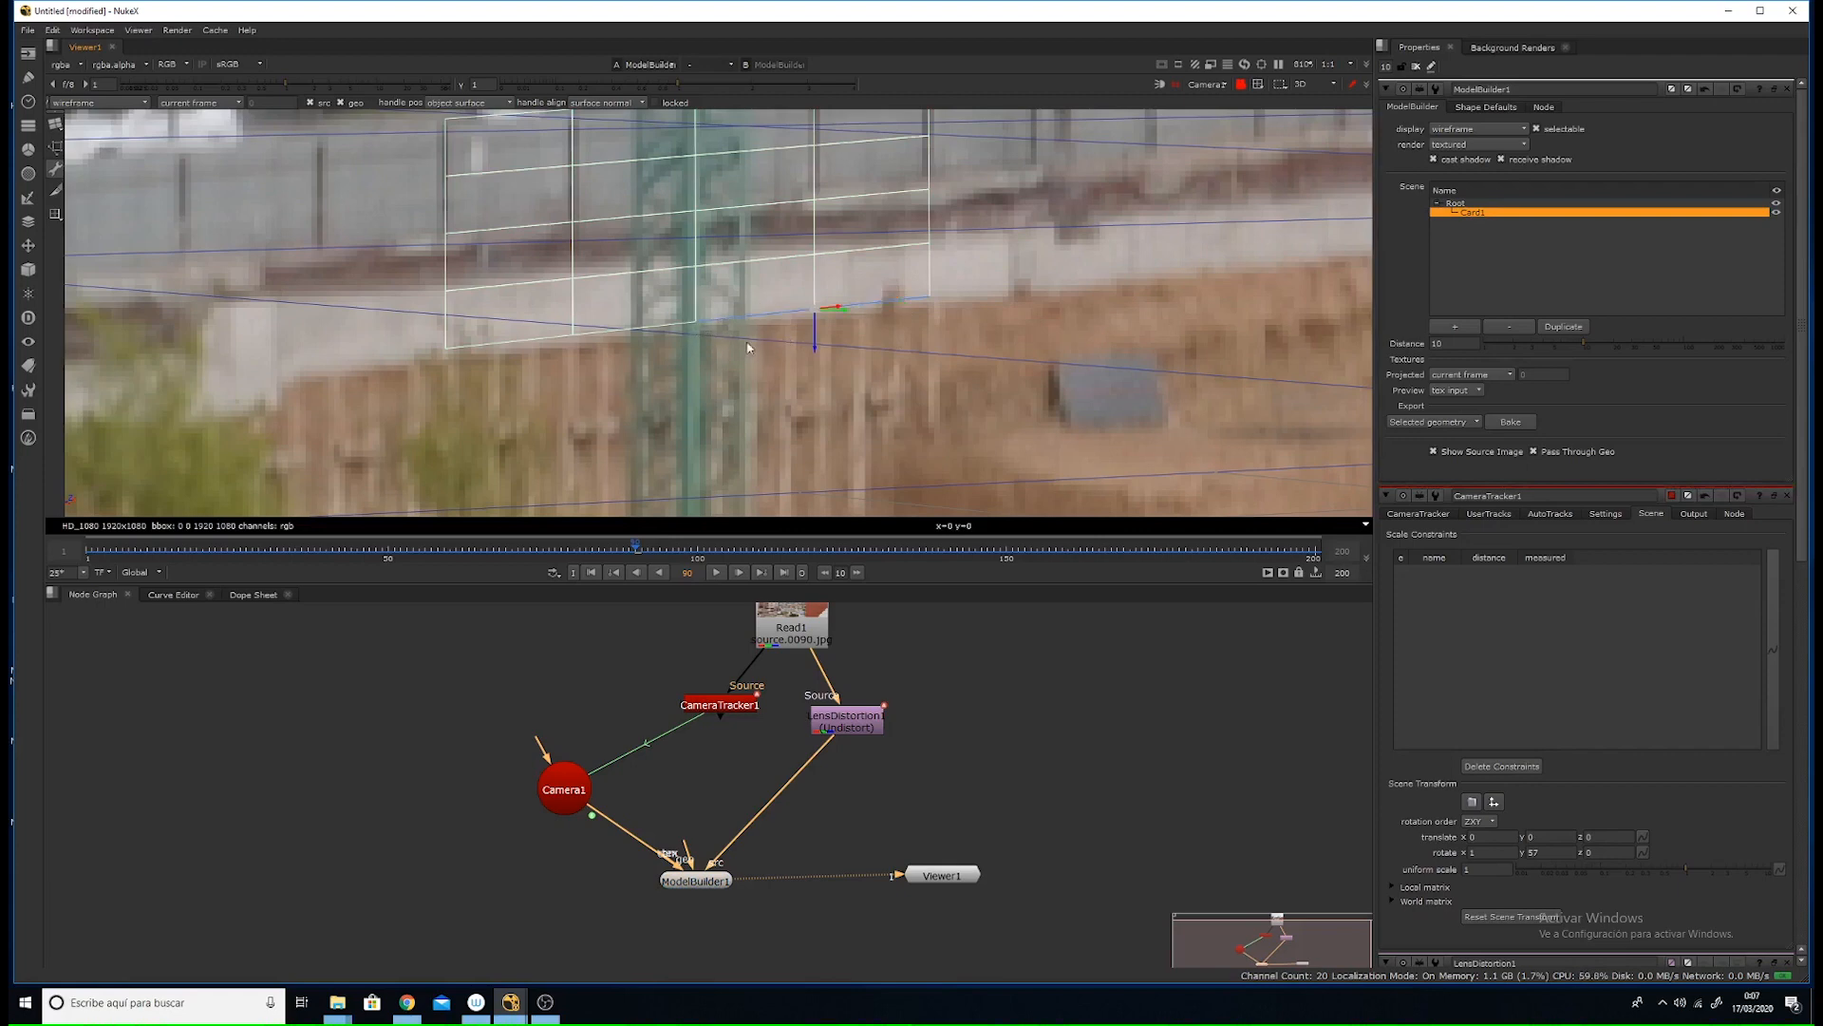
shift+click(638, 328)
shift+click(518, 340)
scroll(766, 394, down, 3)
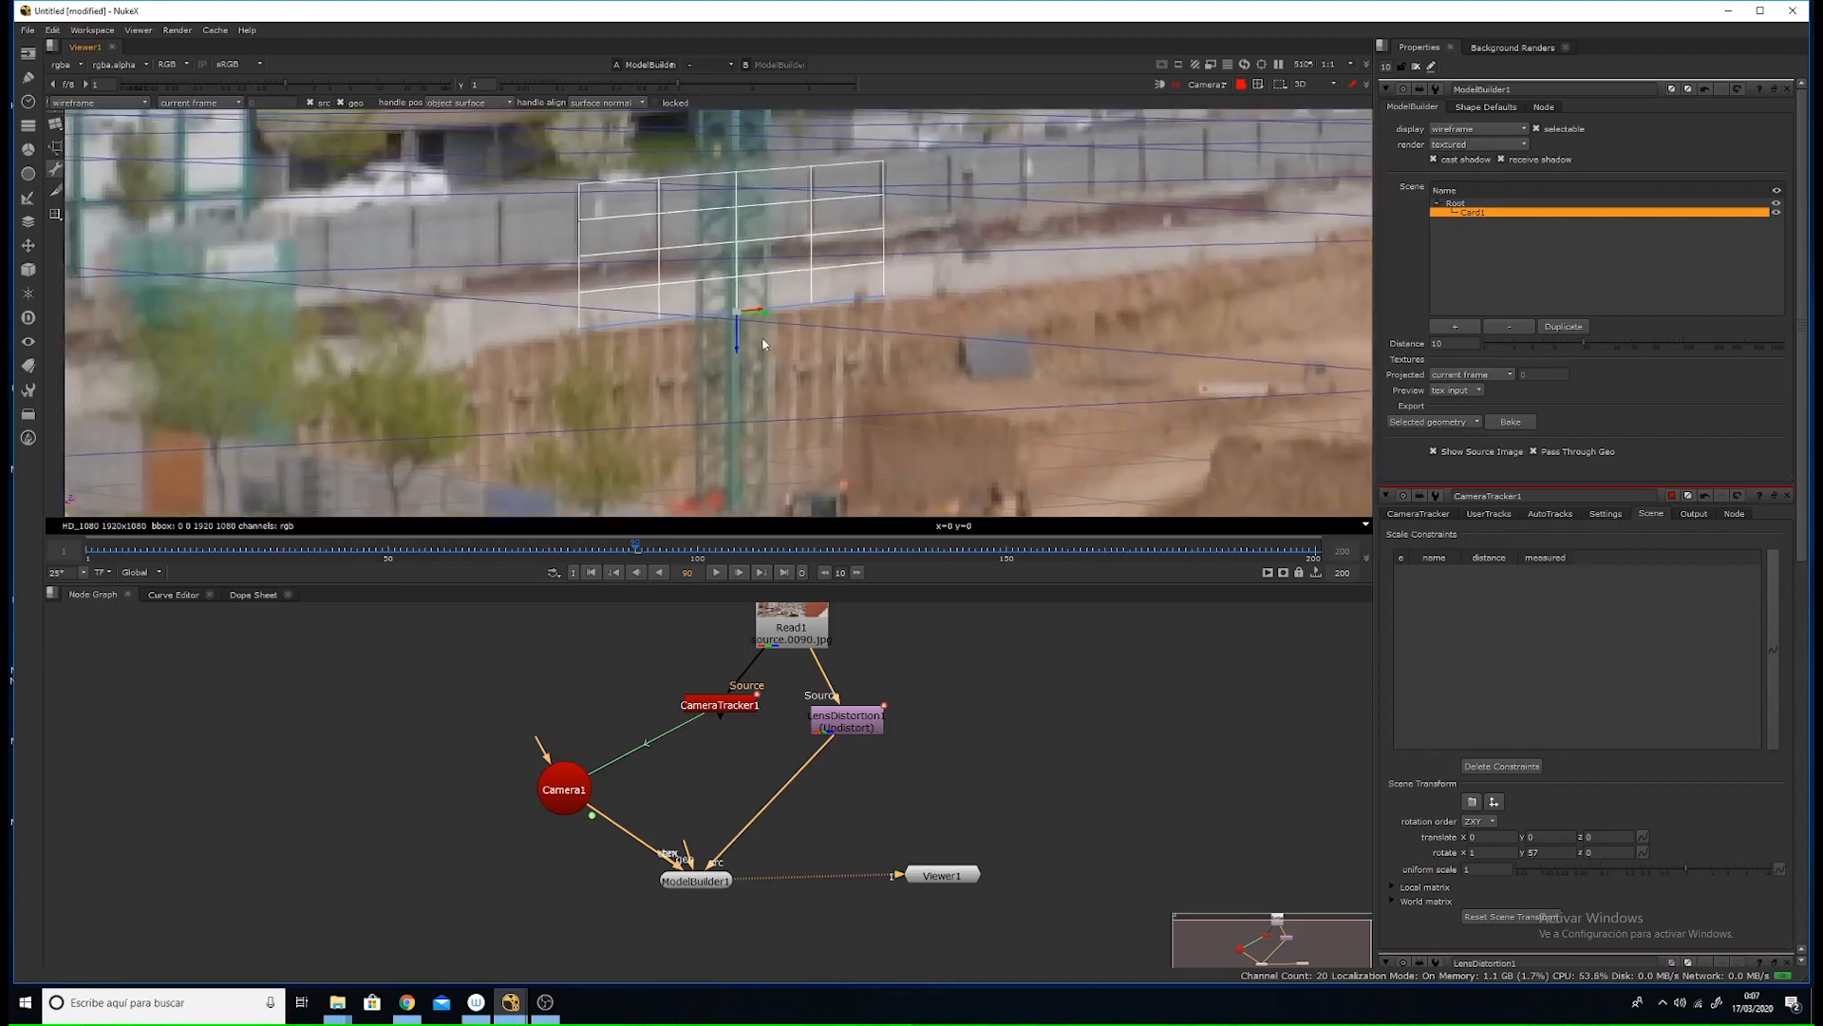
middle_drag(740, 359, 769, 199)
drag(750, 226, 776, 441)
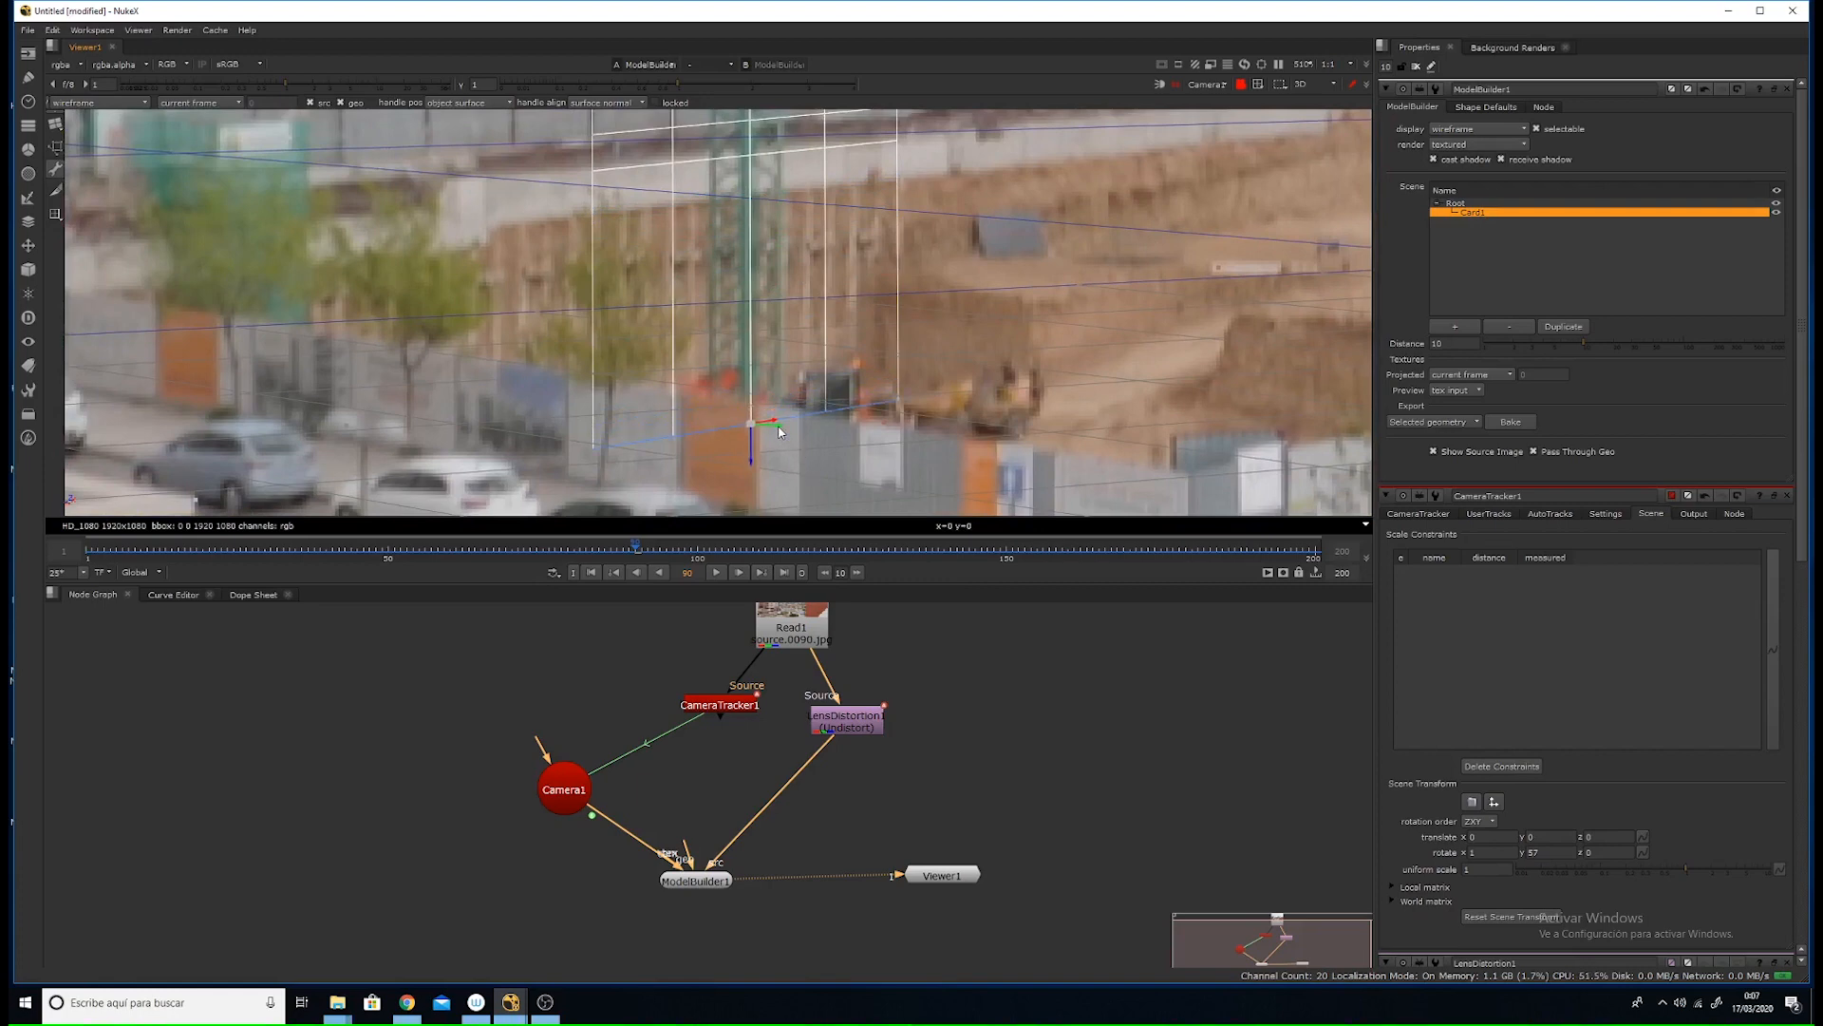
drag(779, 432, 782, 433)
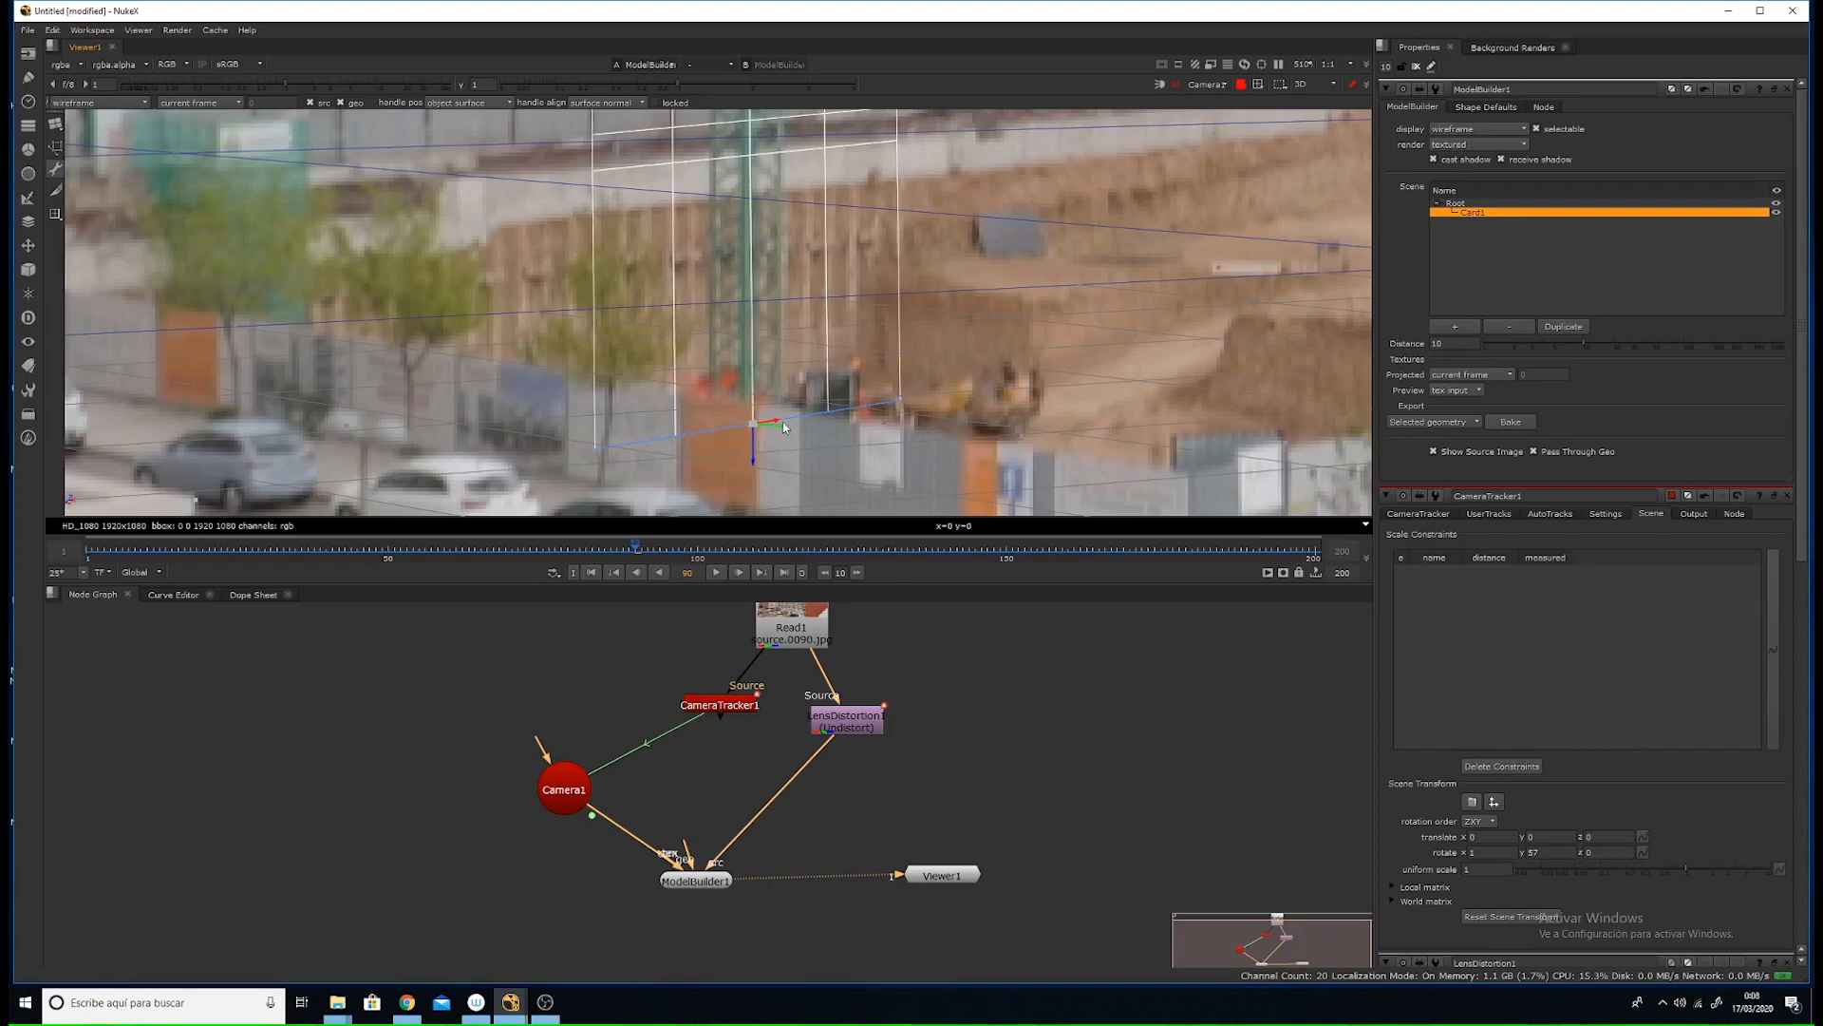
- Select the segments of the card's upper edge and raise them above the grey fence behind the crane mast
middle_drag(823, 186, 812, 254)
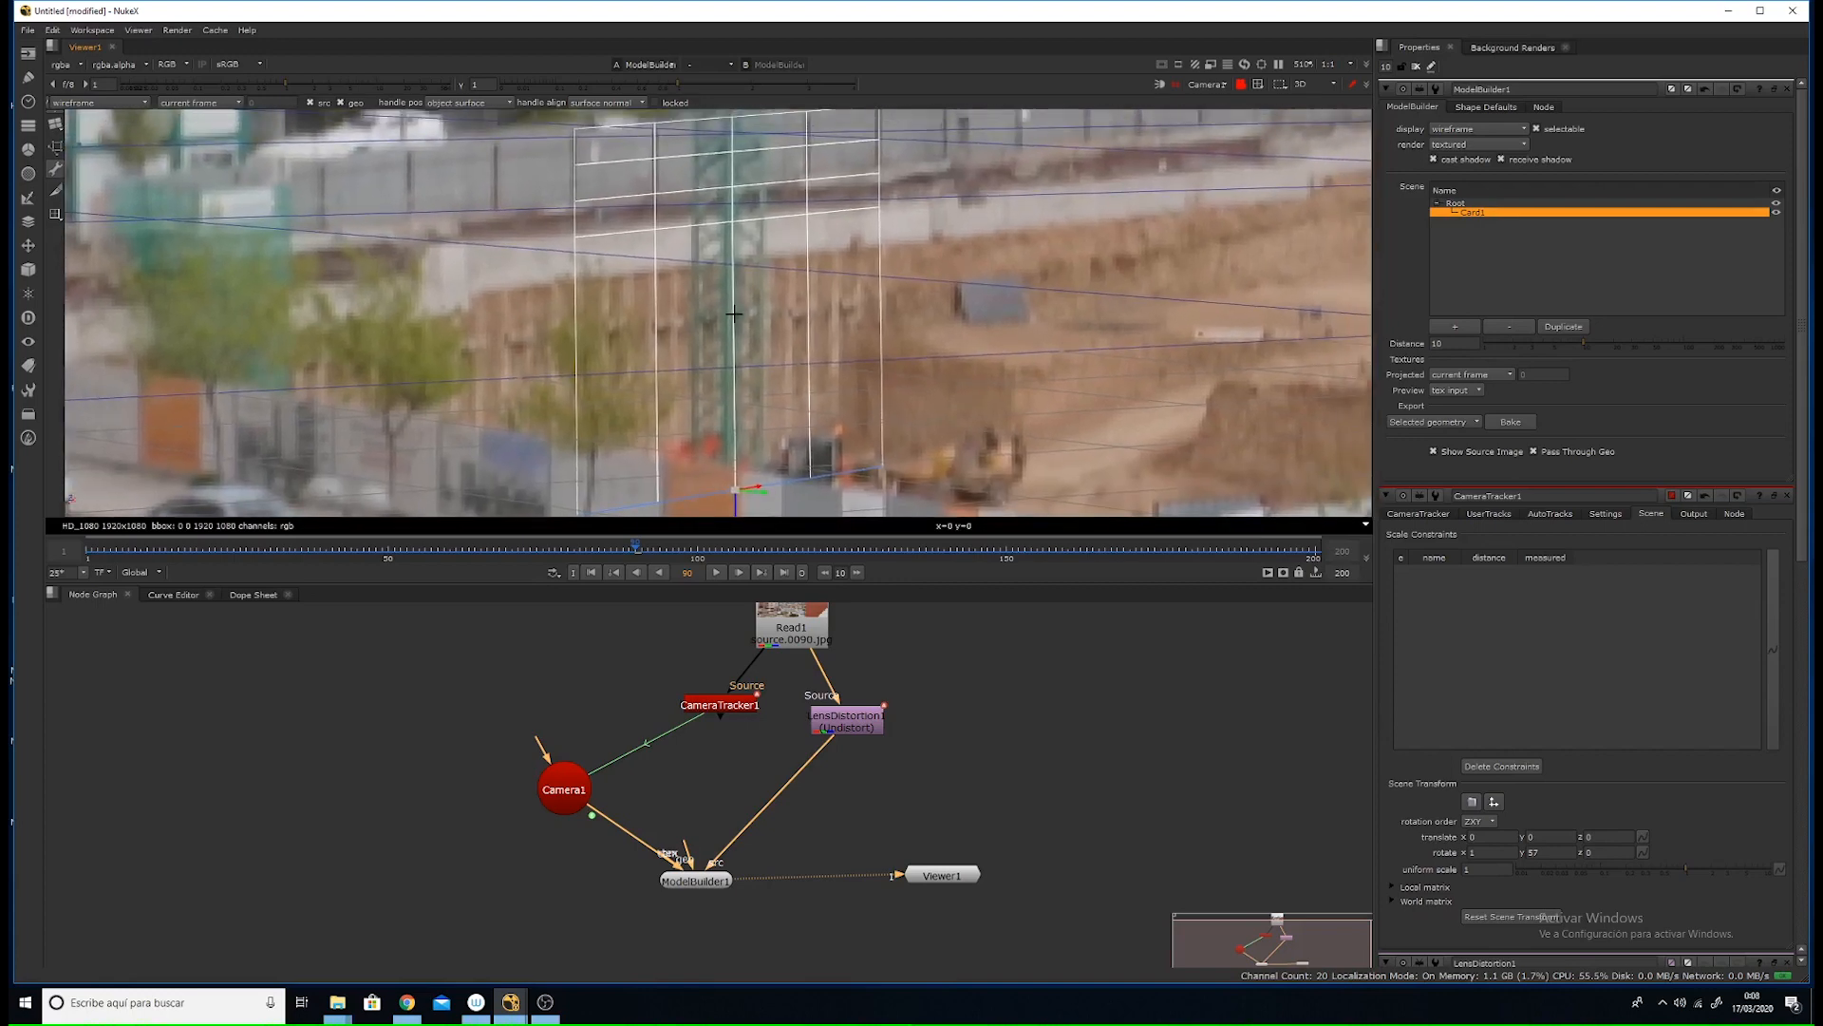
middle_drag(729, 131, 696, 246)
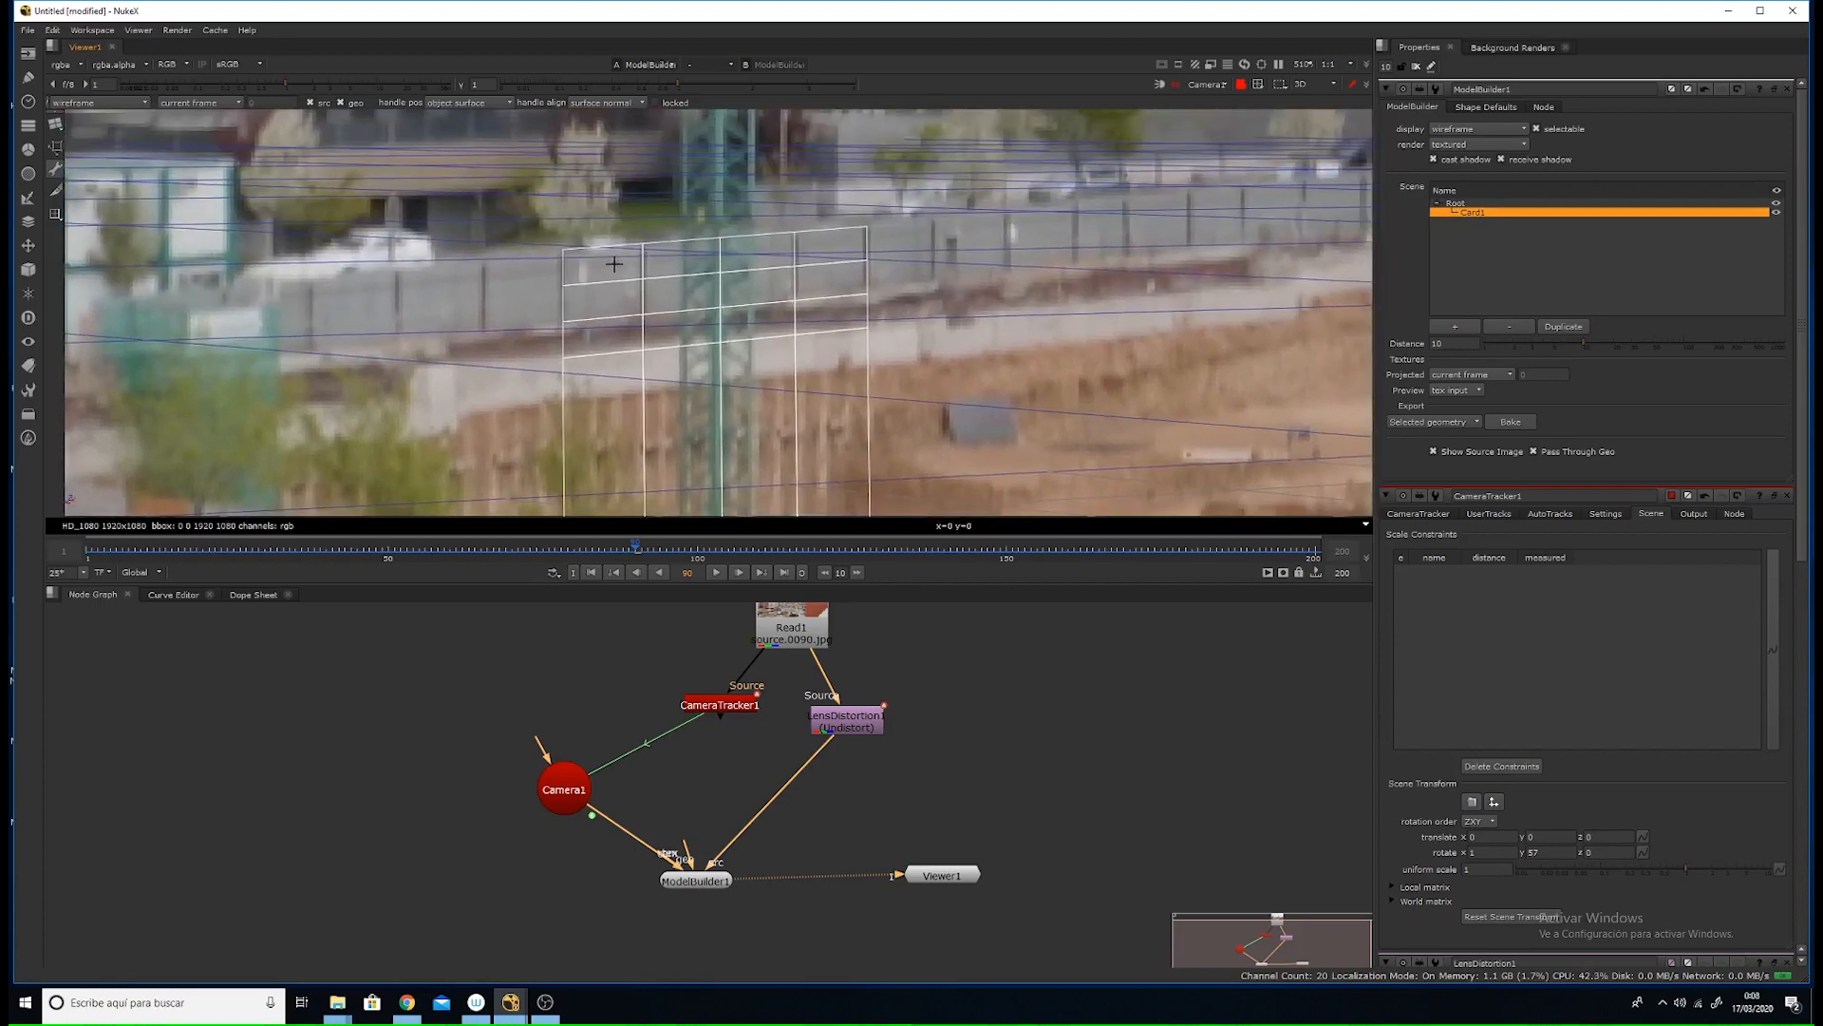
click(606, 248)
shift+click(684, 239)
shift+click(757, 234)
click(721, 243)
drag(721, 270, 720, 245)
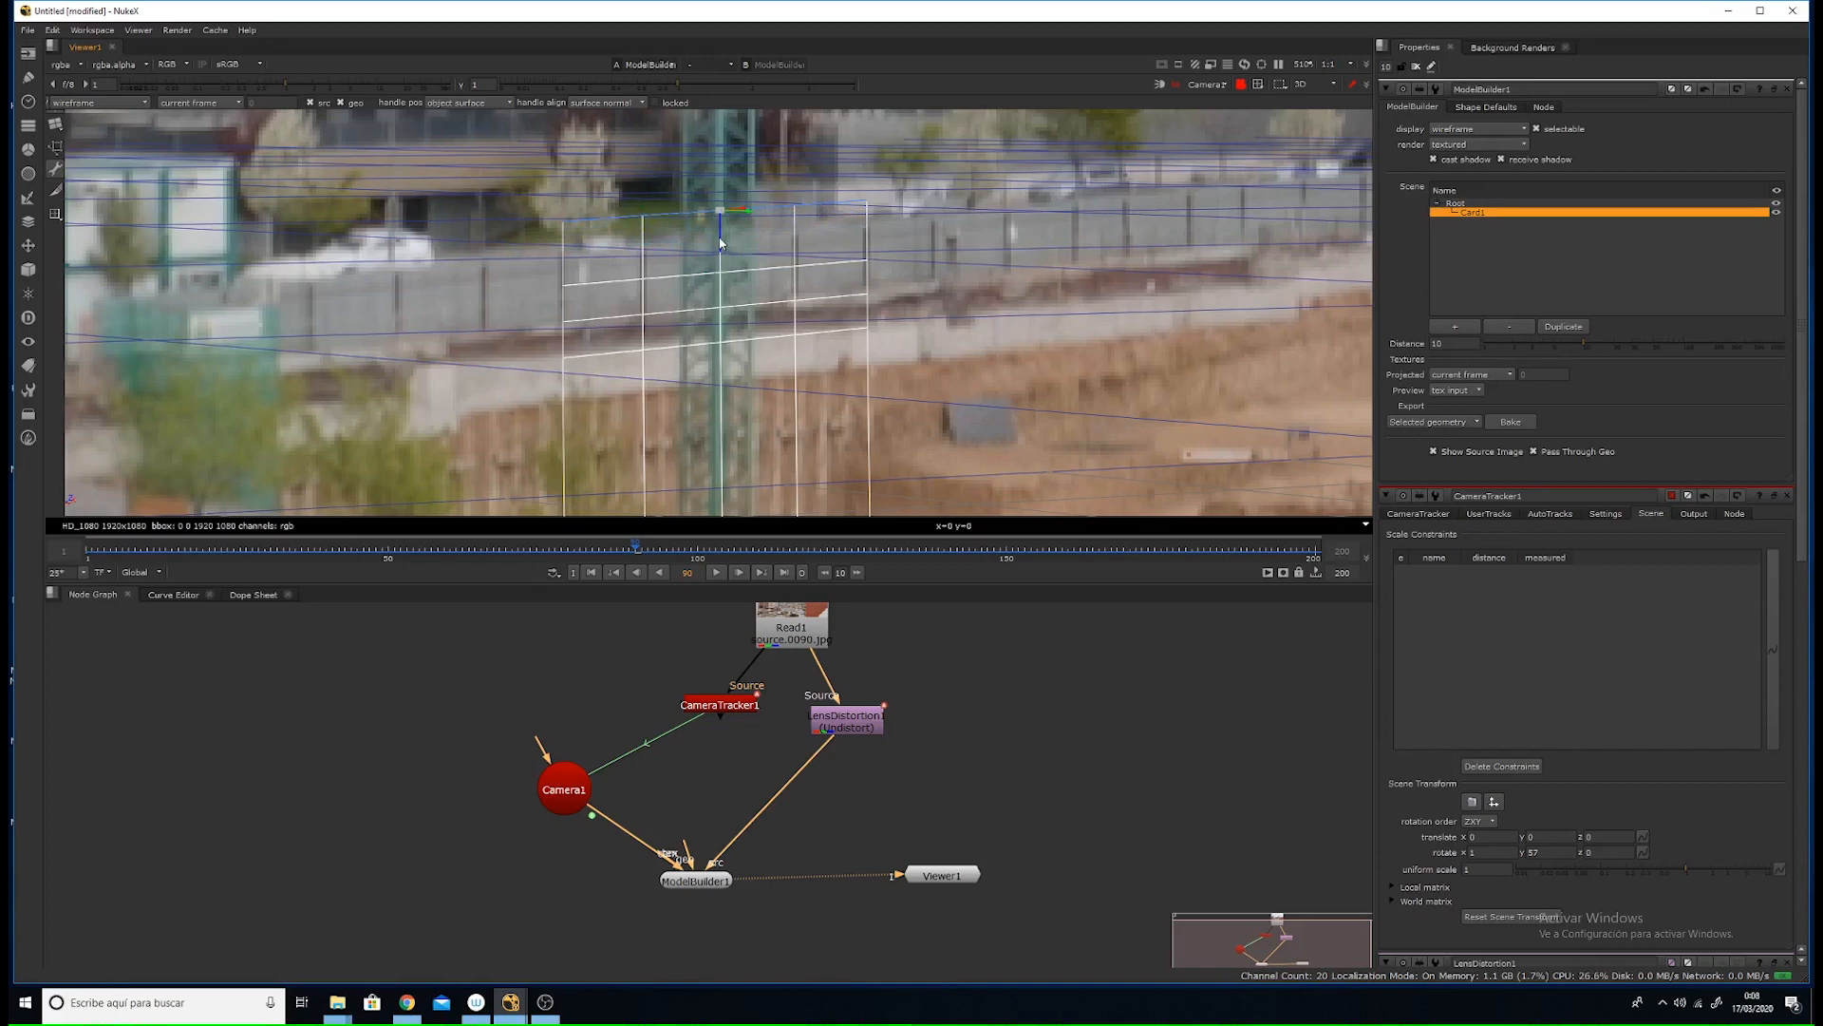
- Check the extended card's placement against the footage at frames 200 and 1
middle_drag(985, 361, 1000, 271)
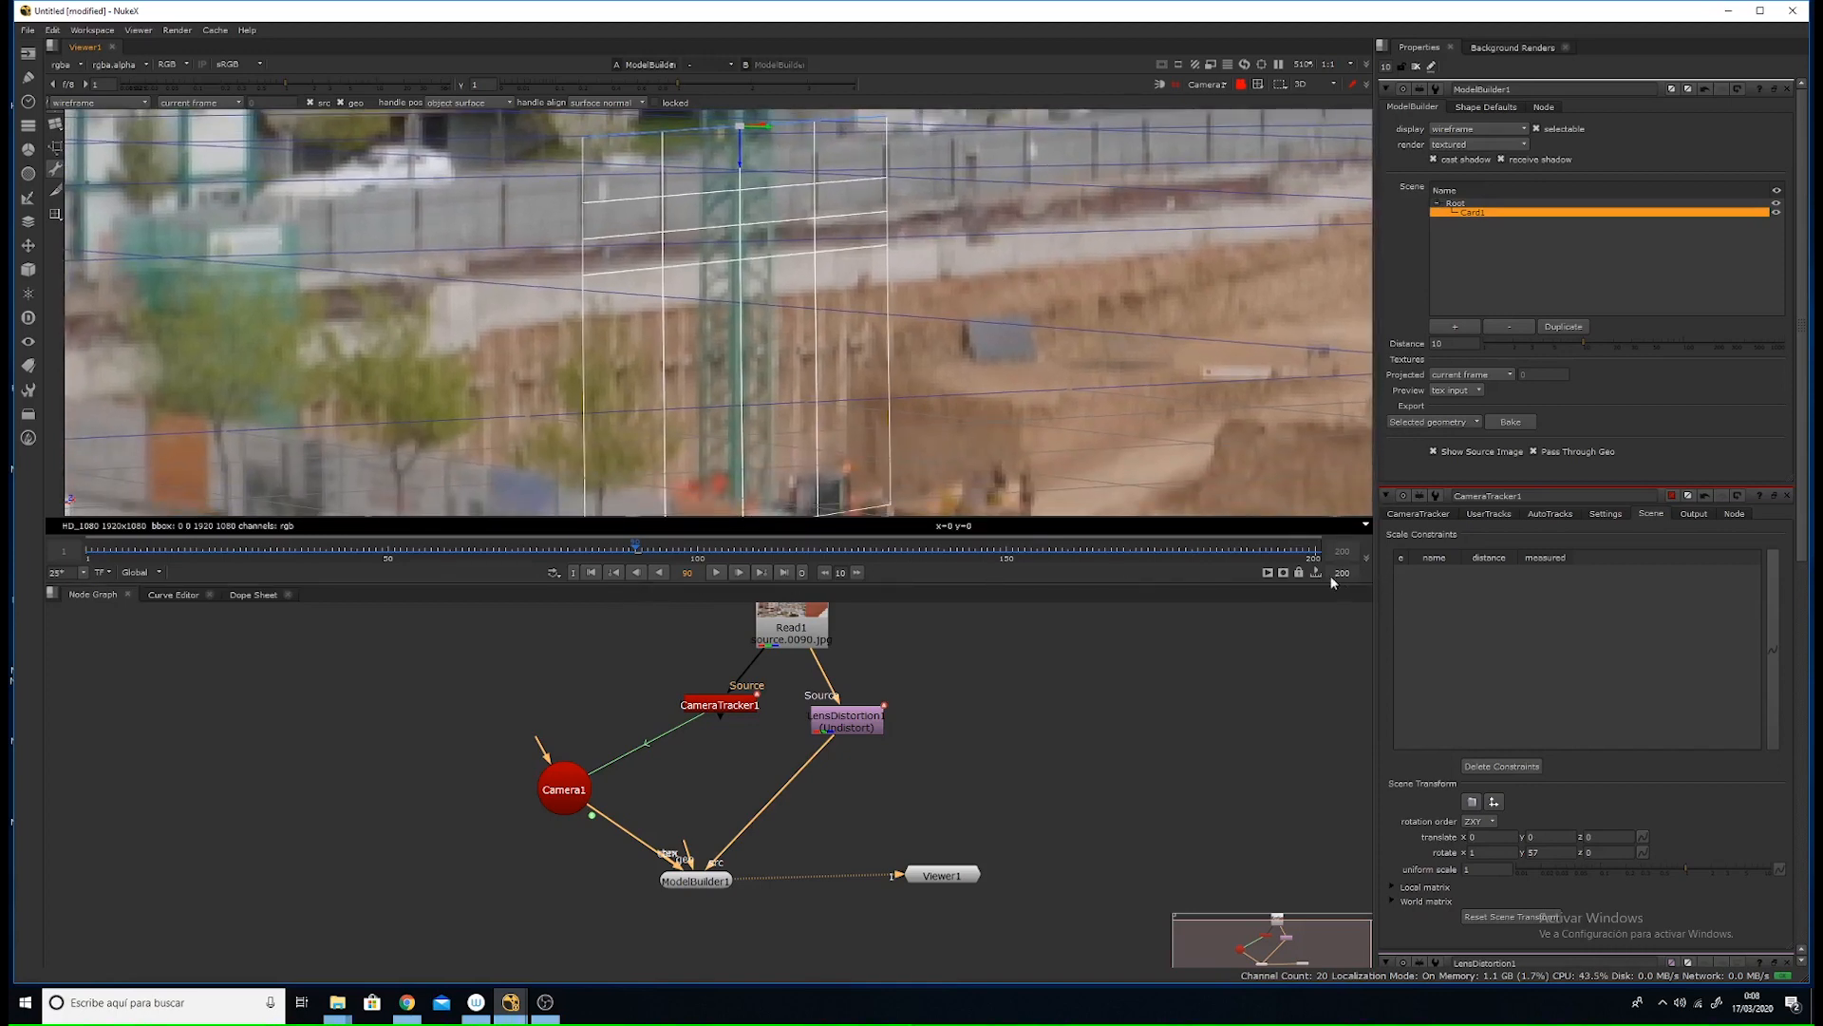
click(1314, 551)
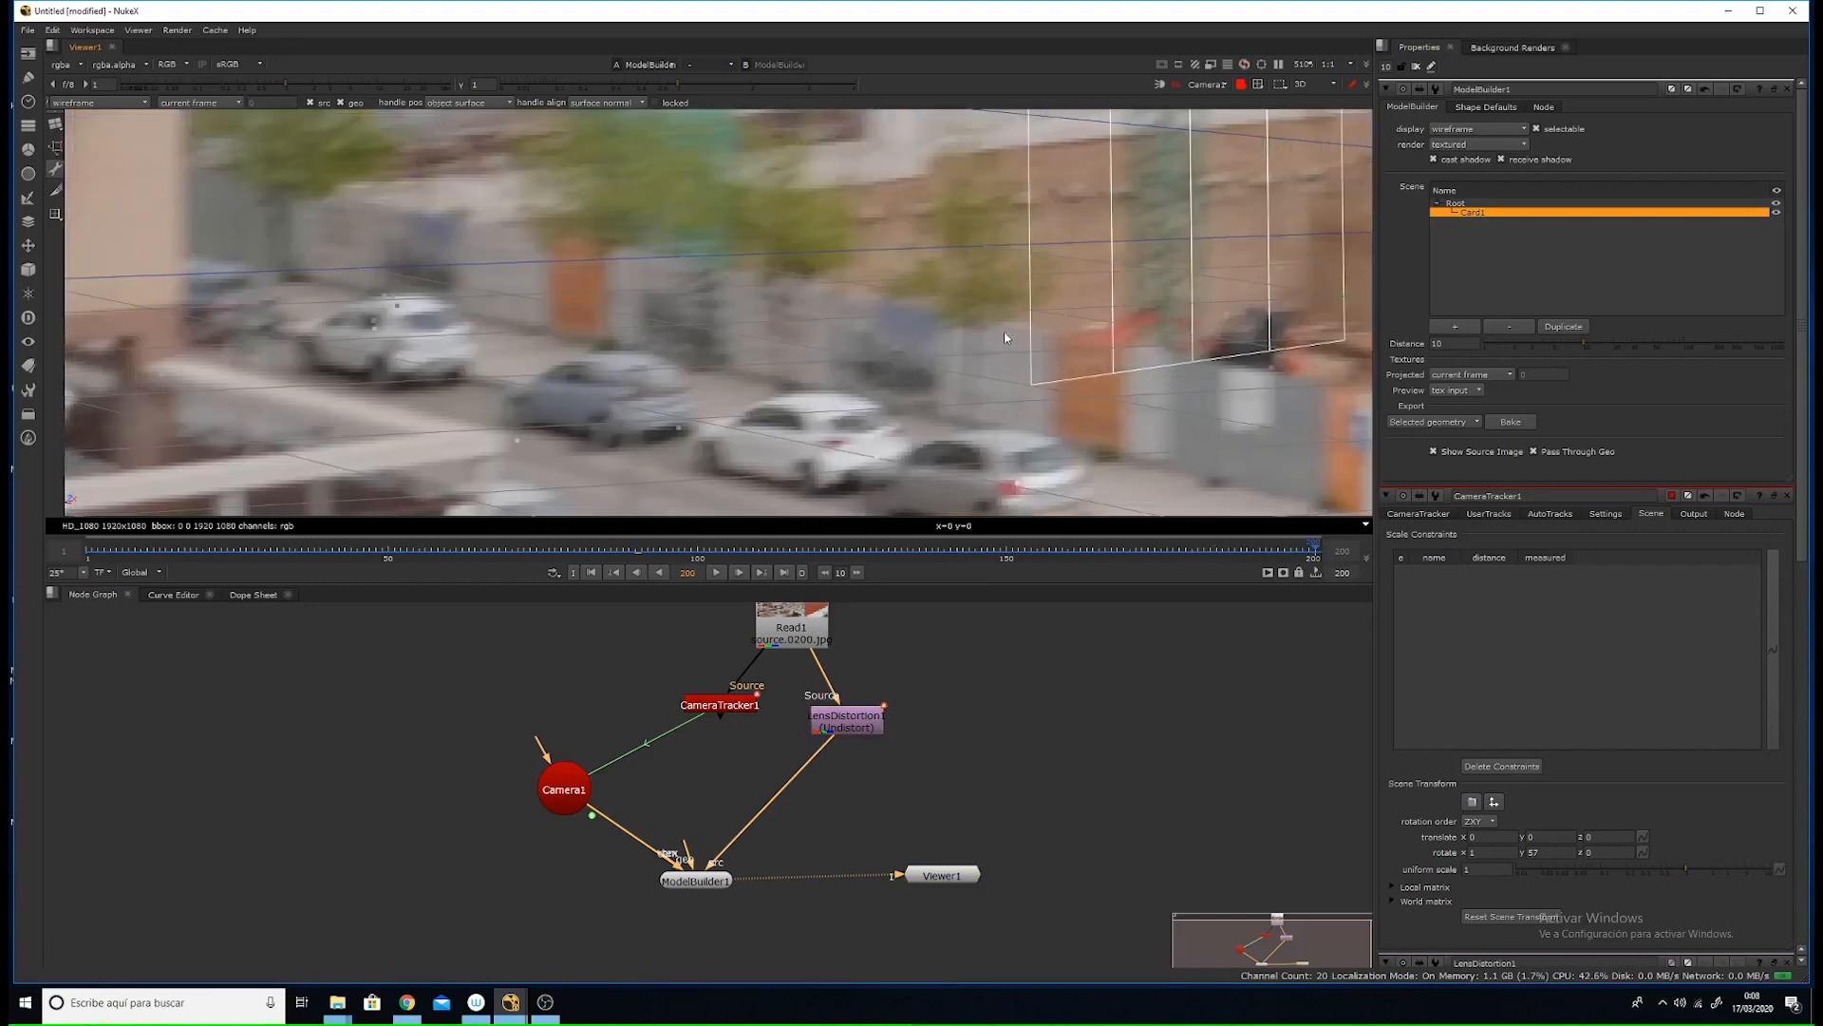
scroll(954, 300, down, 3)
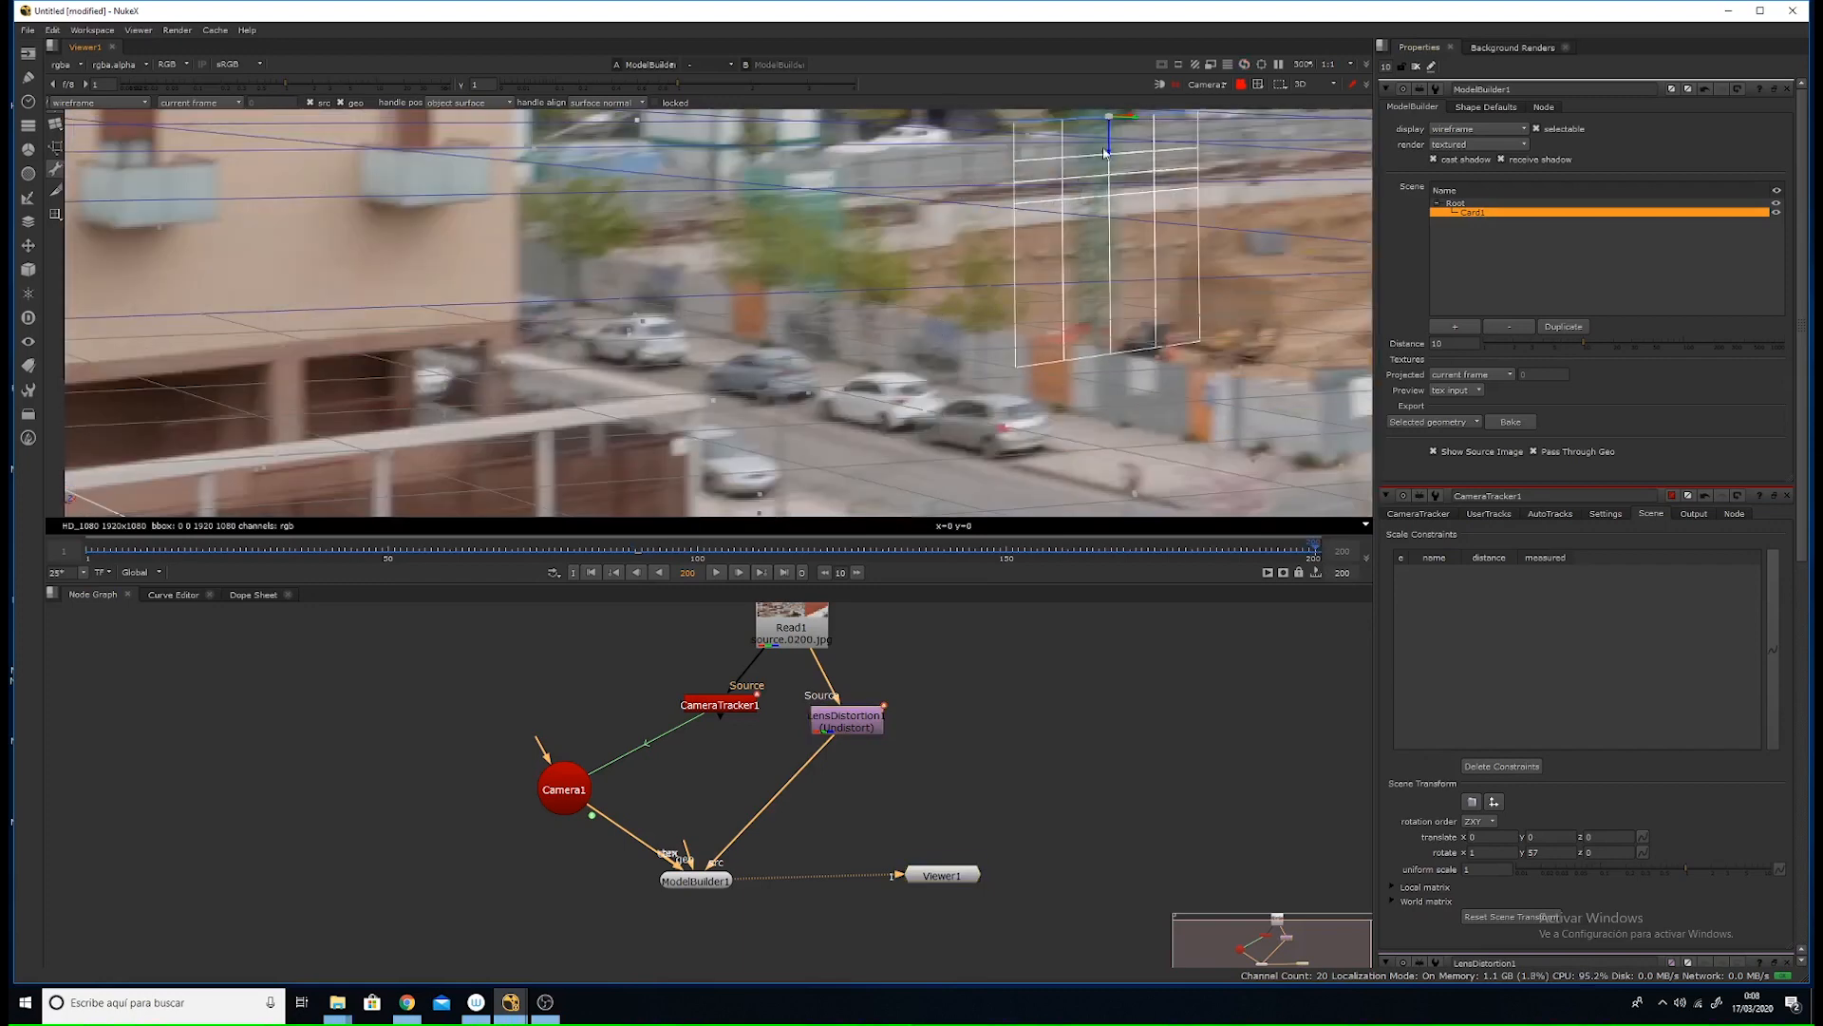
click(87, 551)
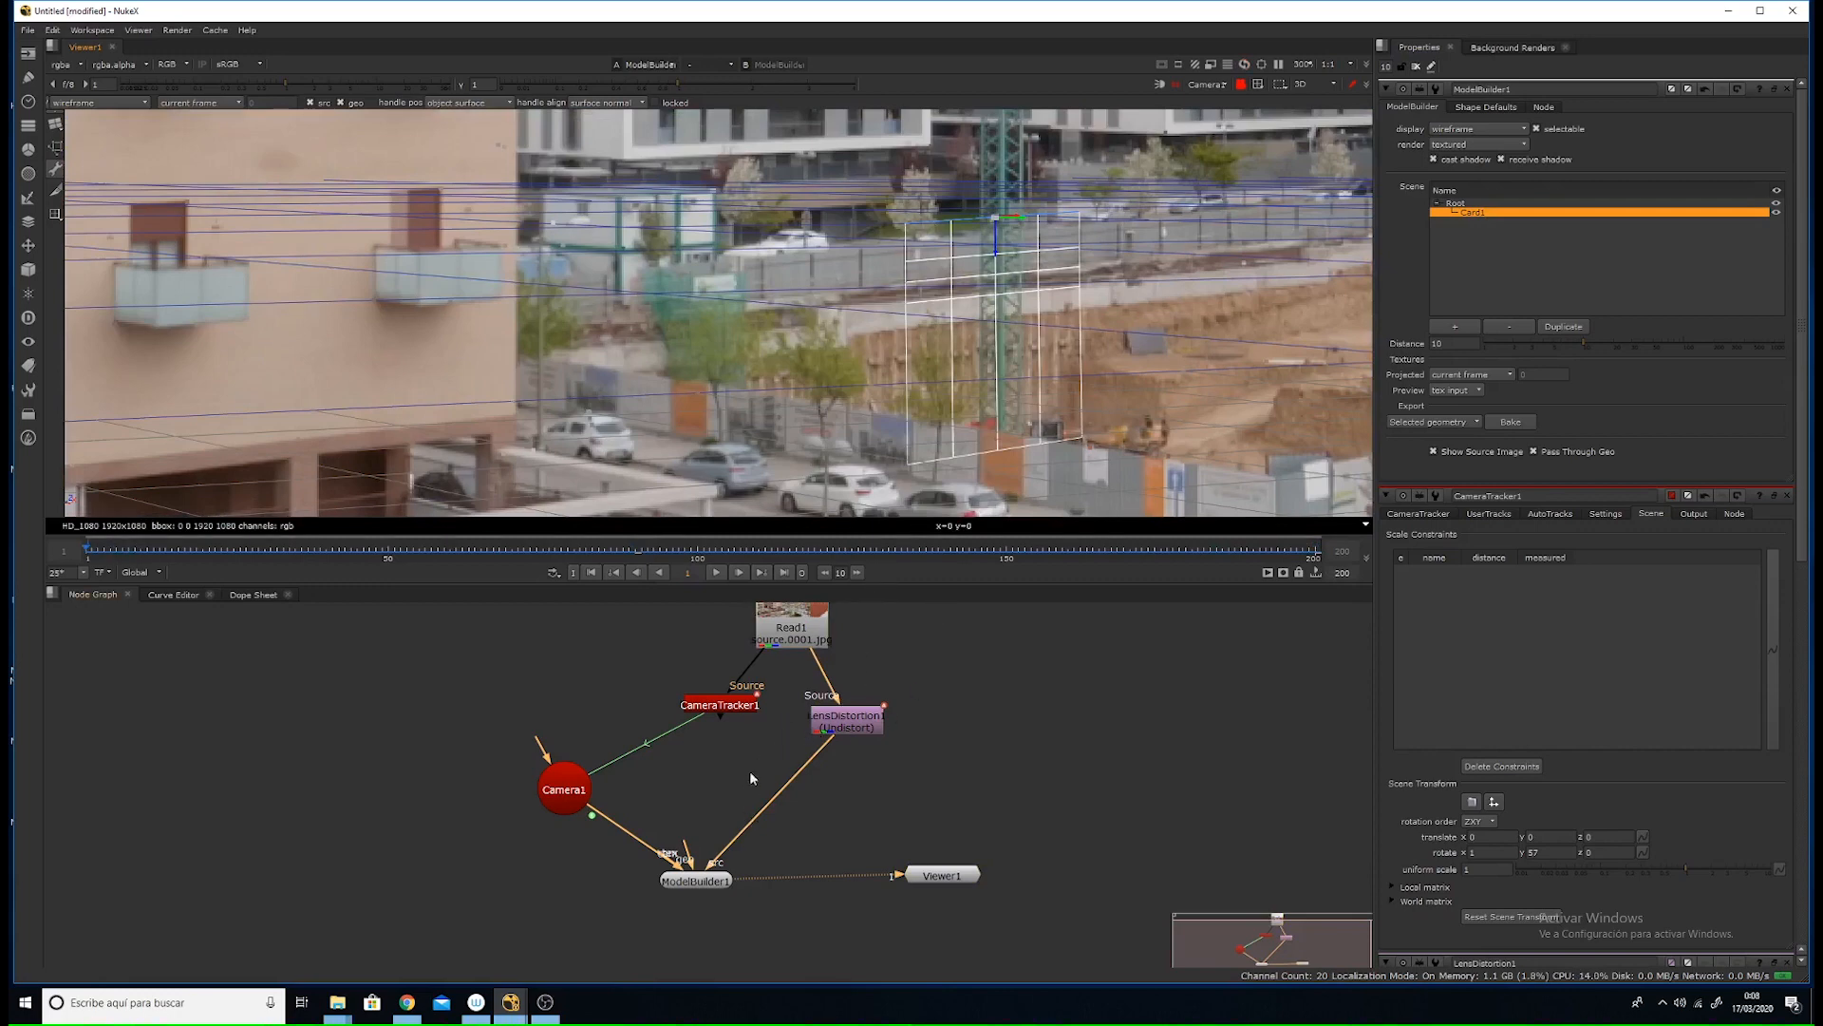
- Bake Card1 from ModelBuilder1 as selected geometry, detach the baked node from the viewer connection and show its properties
drag(698, 883, 696, 878)
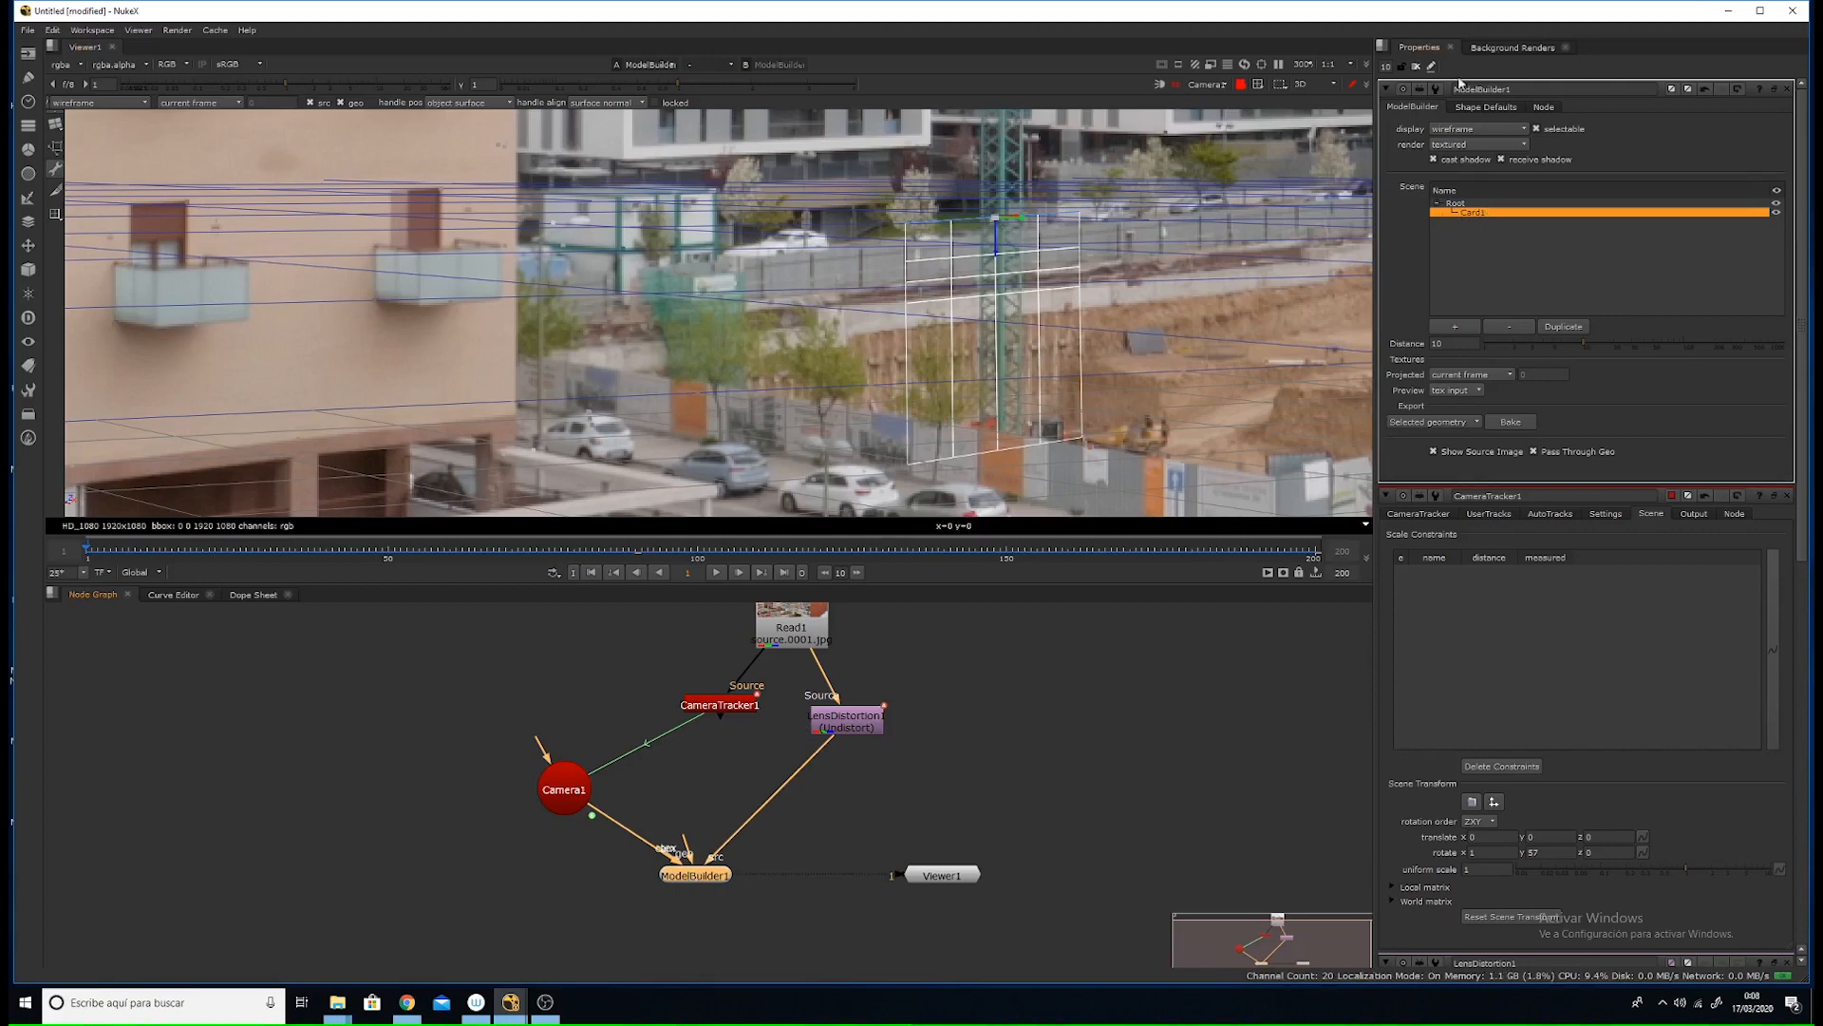
click(1475, 215)
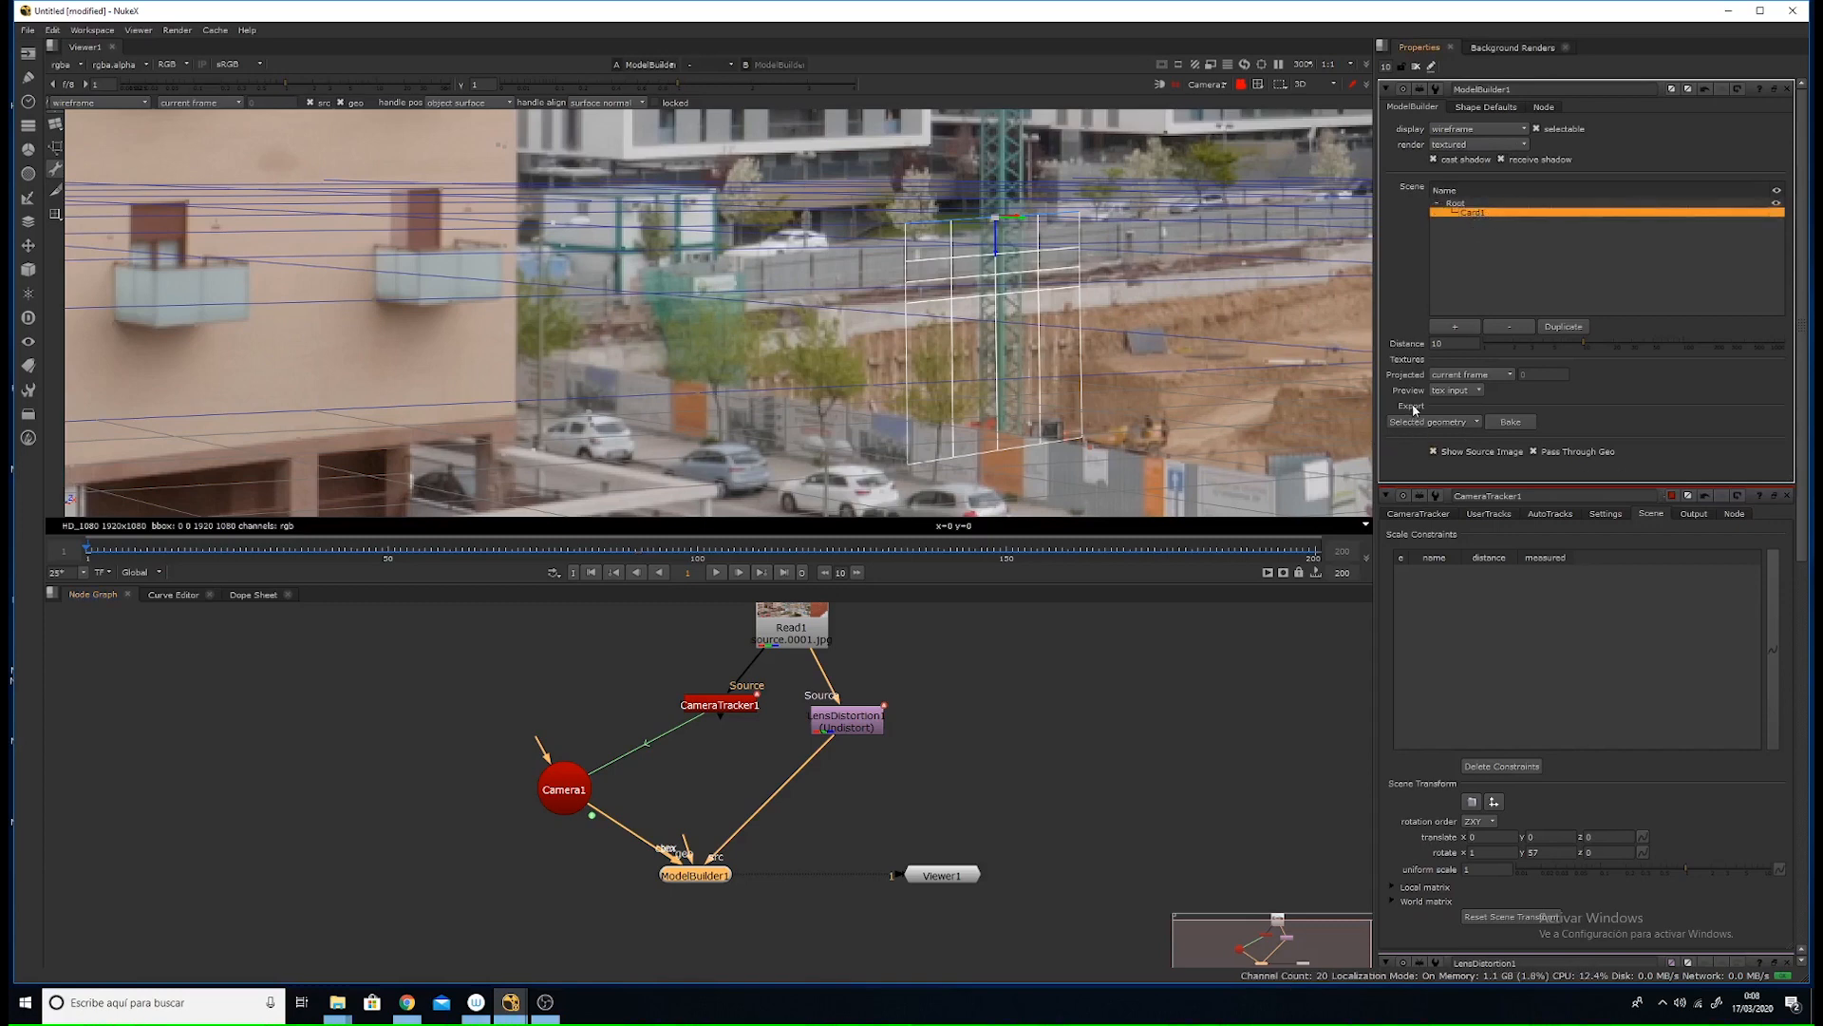
click(1511, 422)
middle_drag(897, 775, 971, 584)
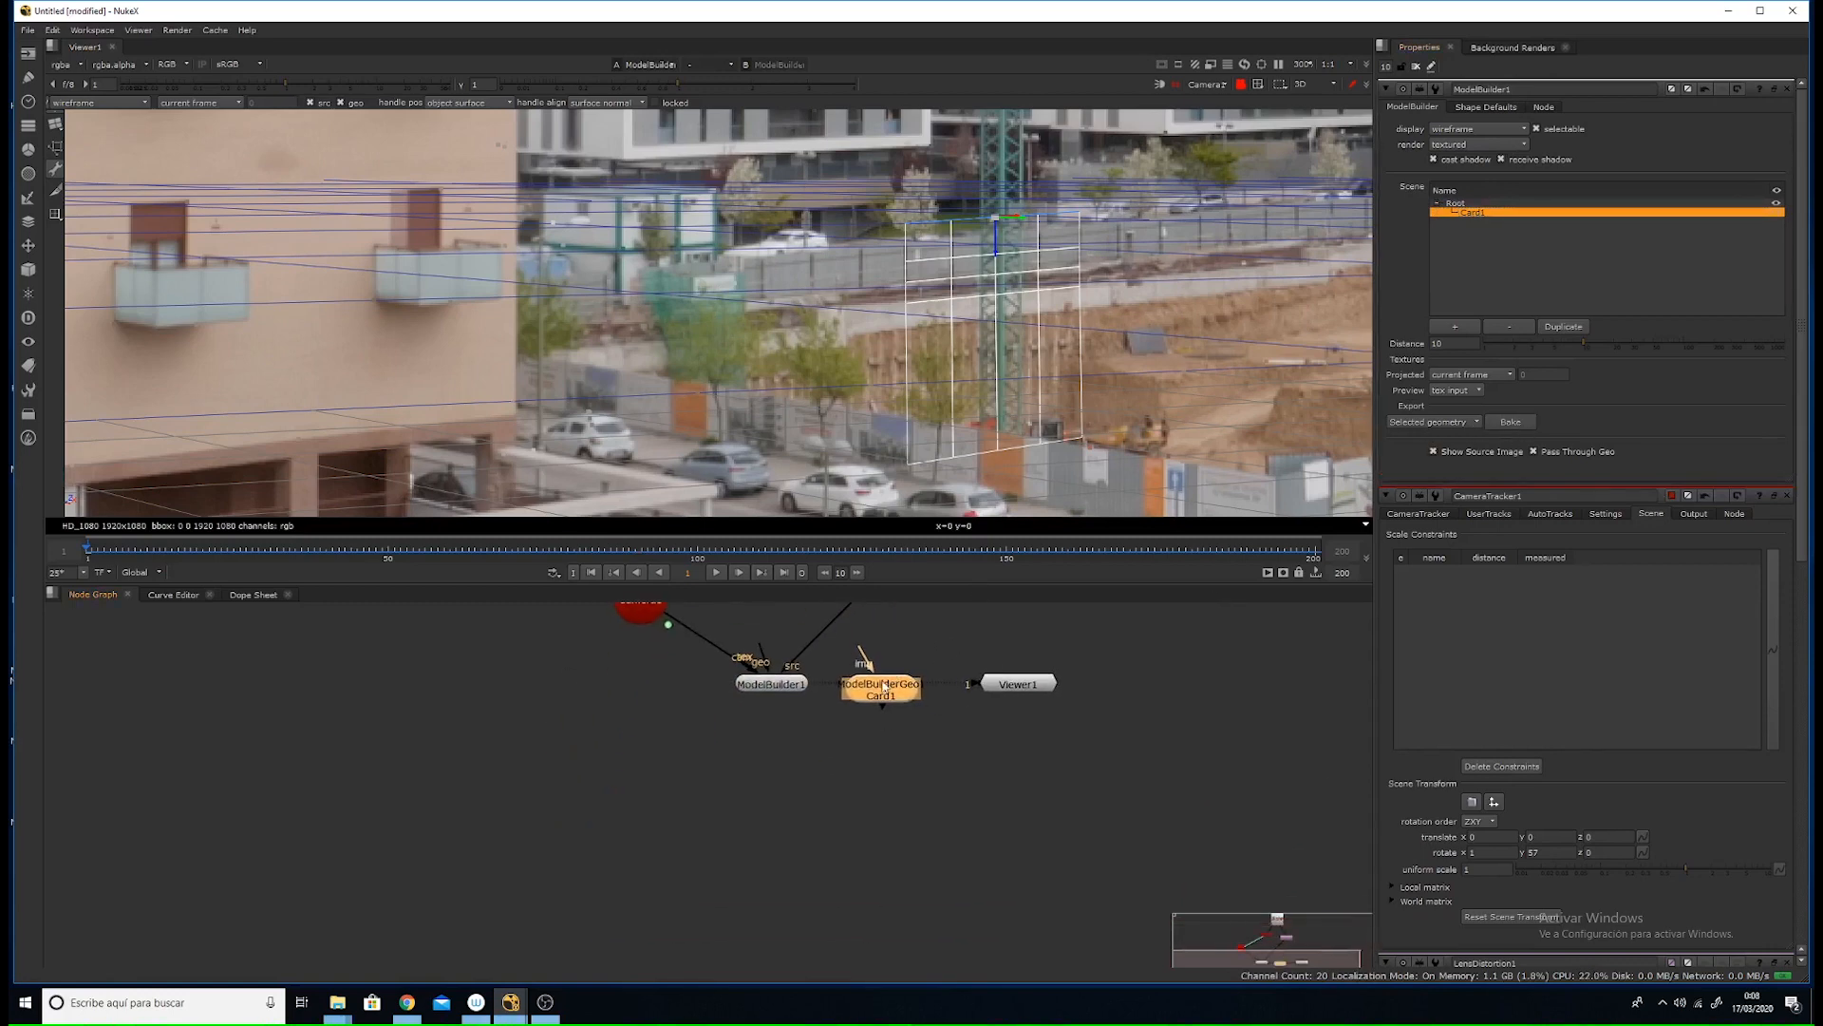
drag(882, 689, 875, 749)
double_click(875, 750)
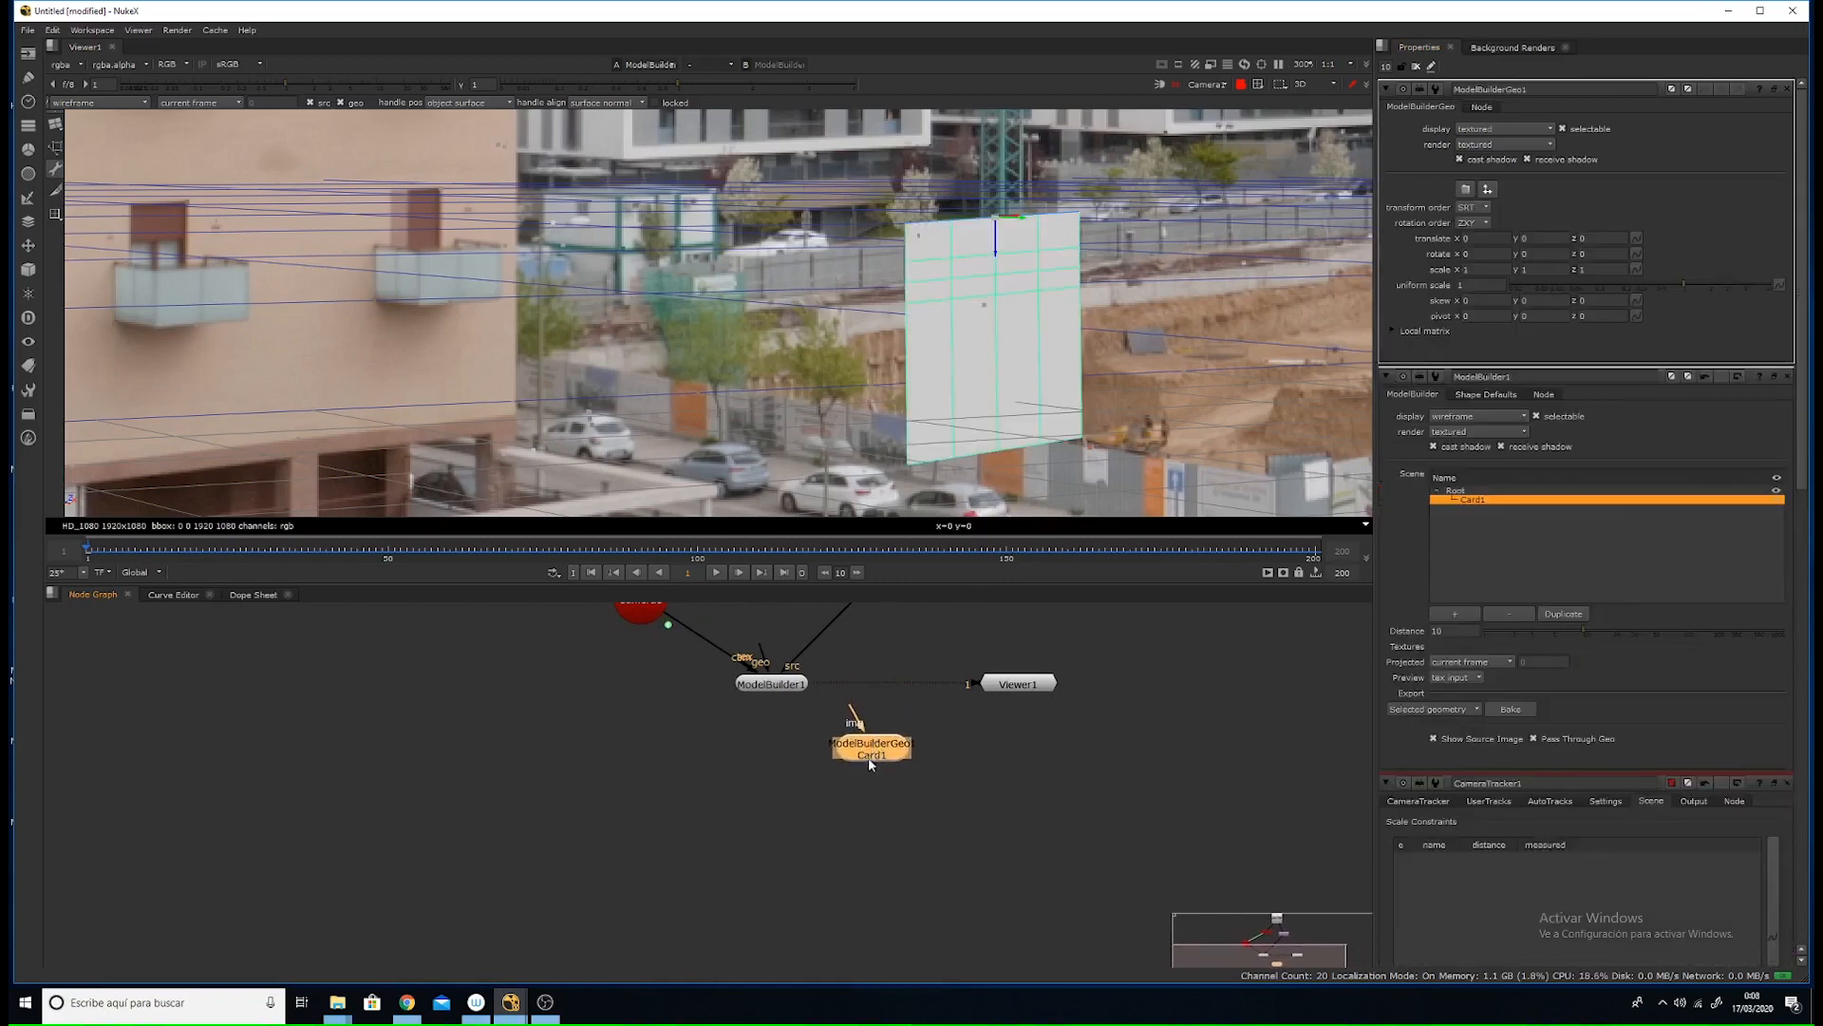
- Move the baked card node into empty graph space well away from the camera tracking nodes
middle_drag(870, 759, 970, 747)
drag(963, 750, 944, 771)
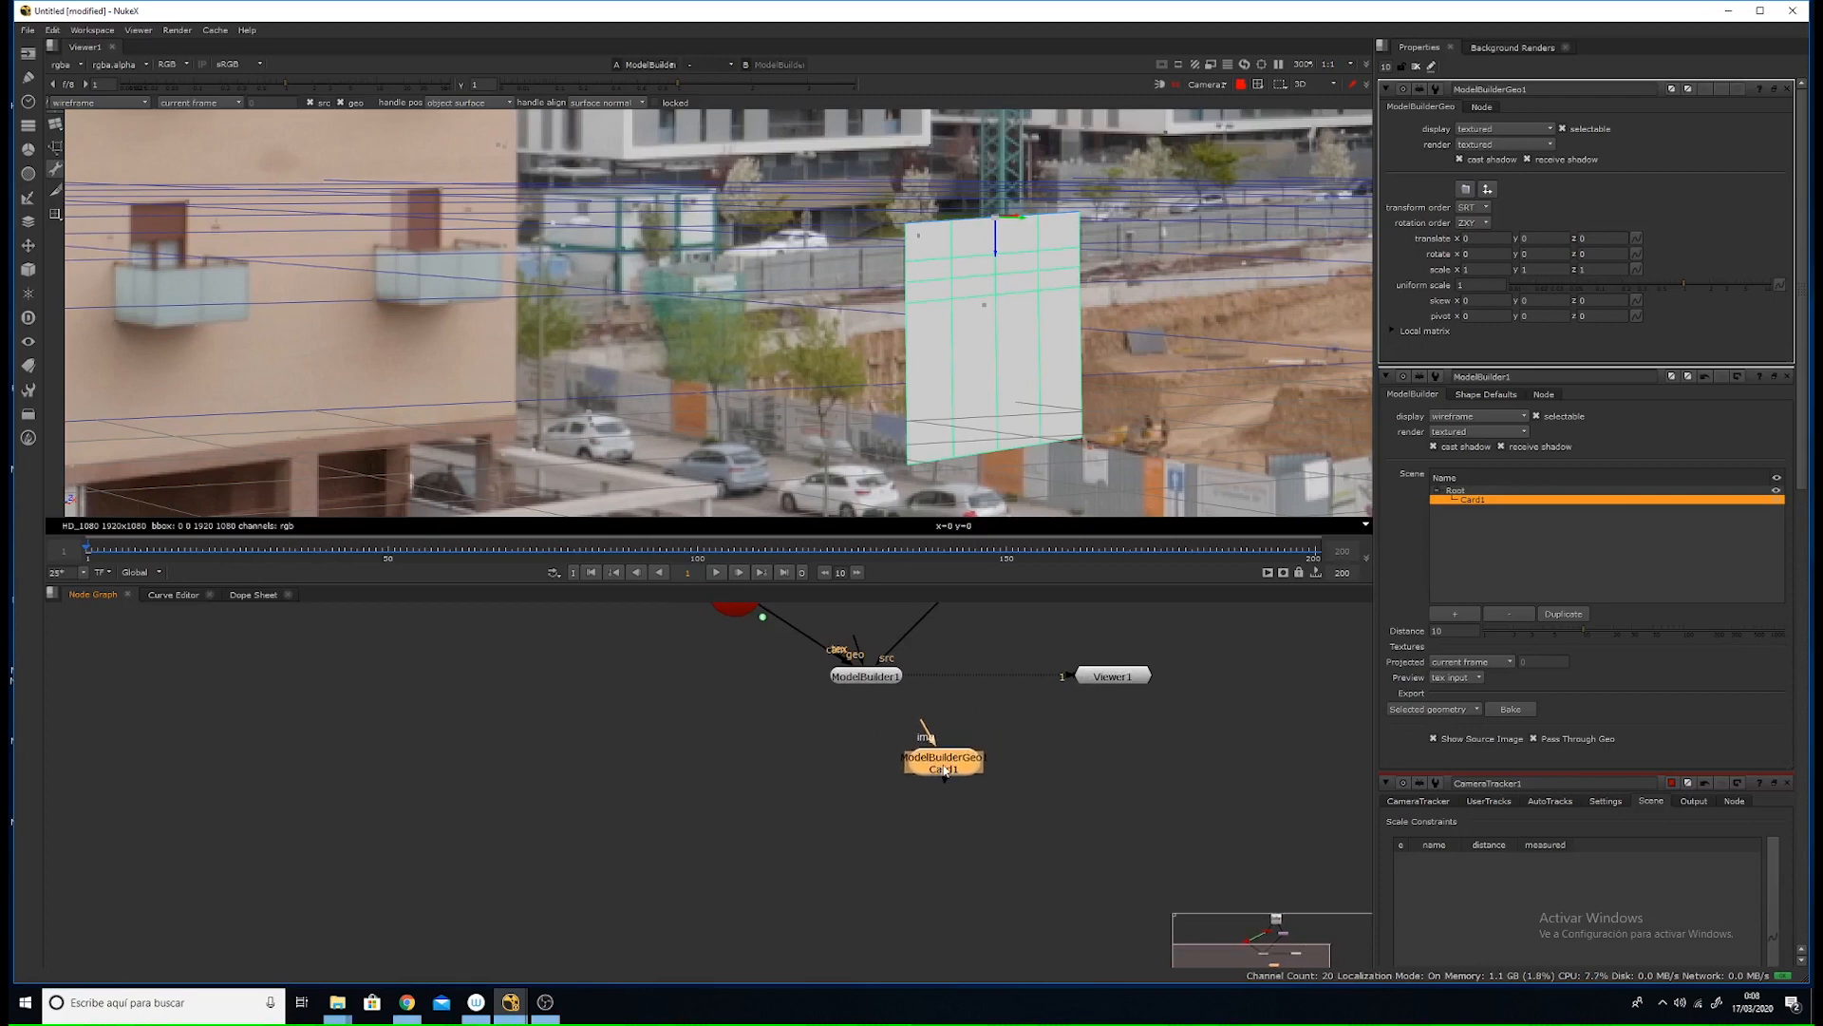
scroll(931, 774, down, 2)
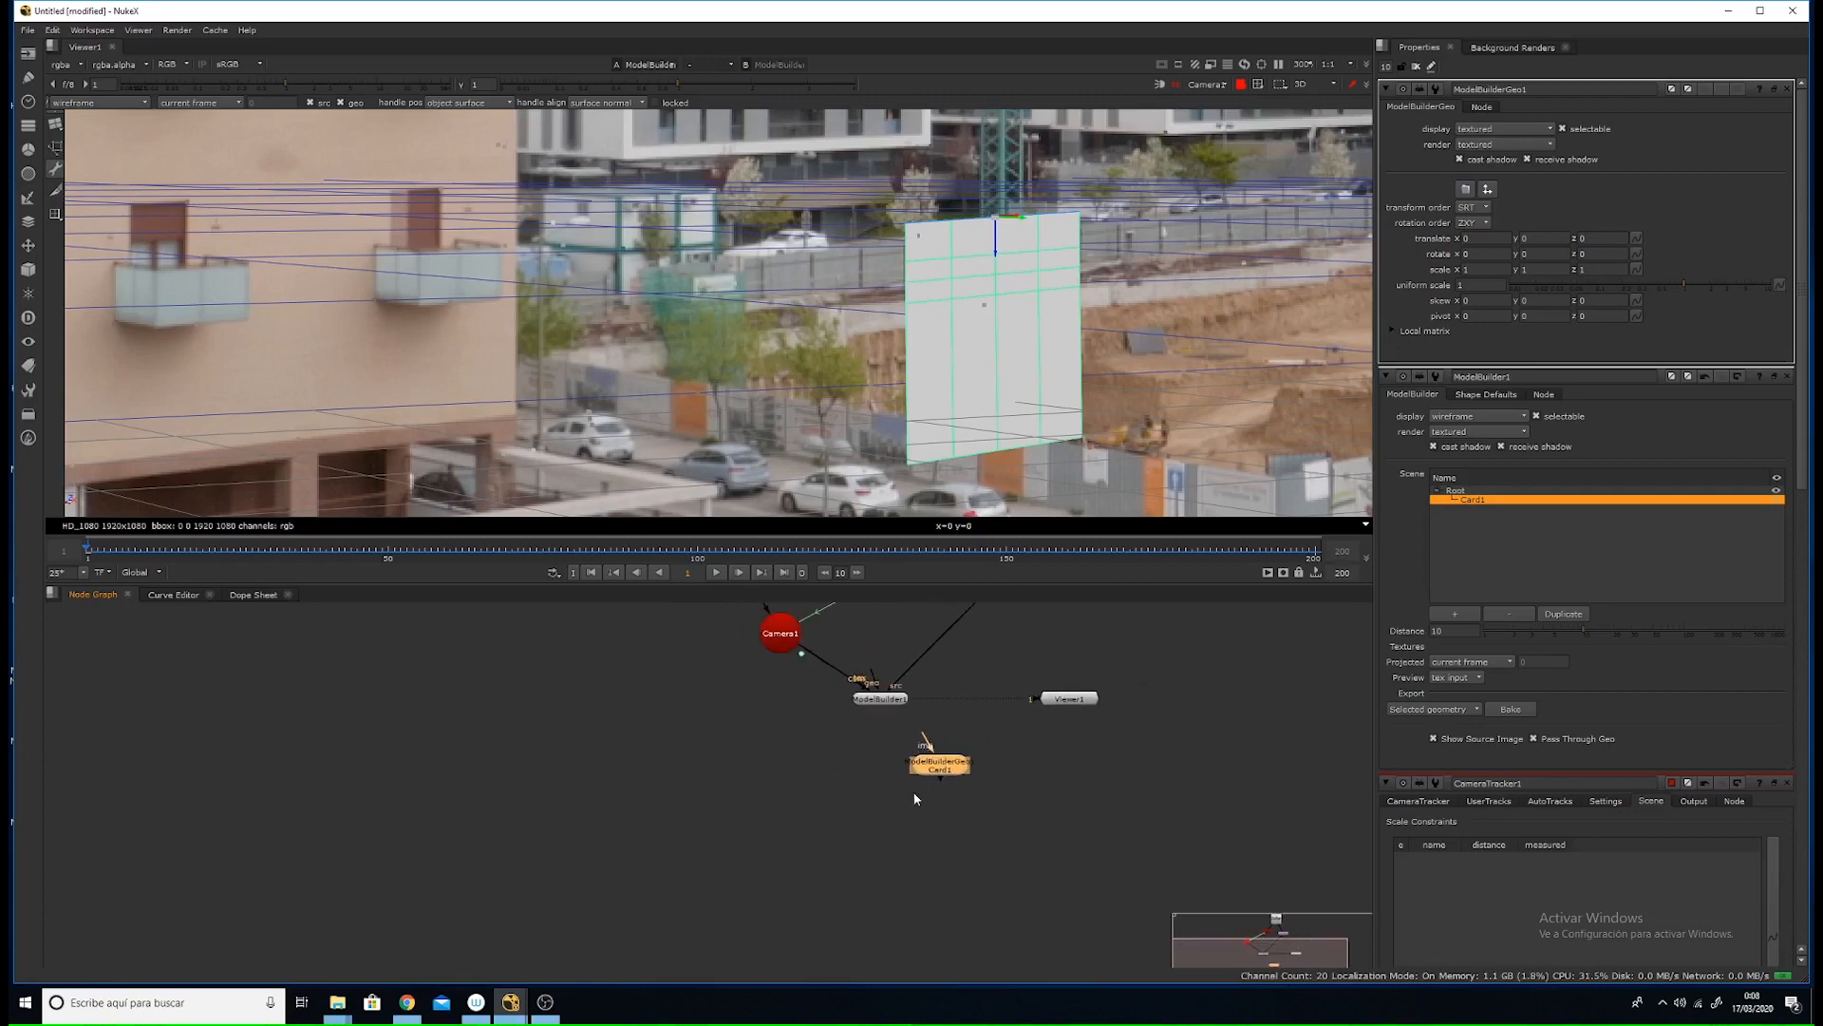
scroll(954, 759, down, 2)
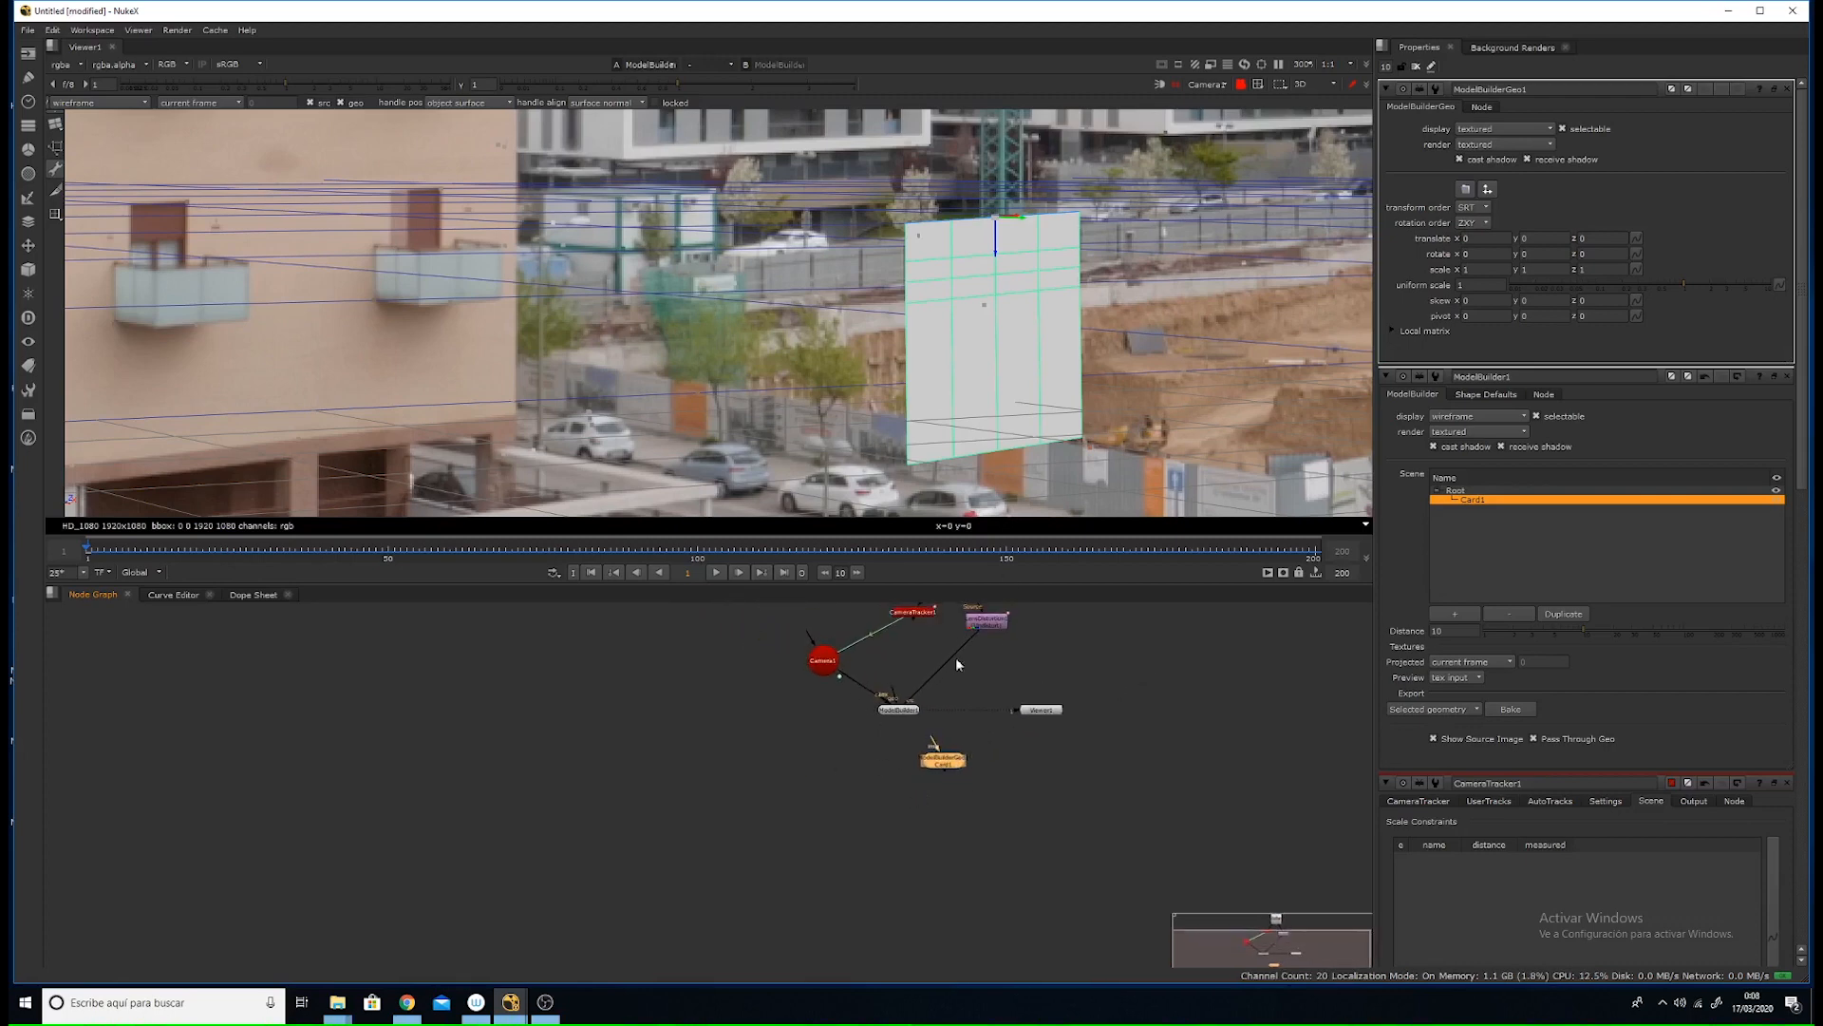
middle_drag(961, 760, 1066, 768)
drag(1109, 822, 415, 824)
middle_drag(670, 759, 793, 776)
middle_drag(1138, 678, 1120, 717)
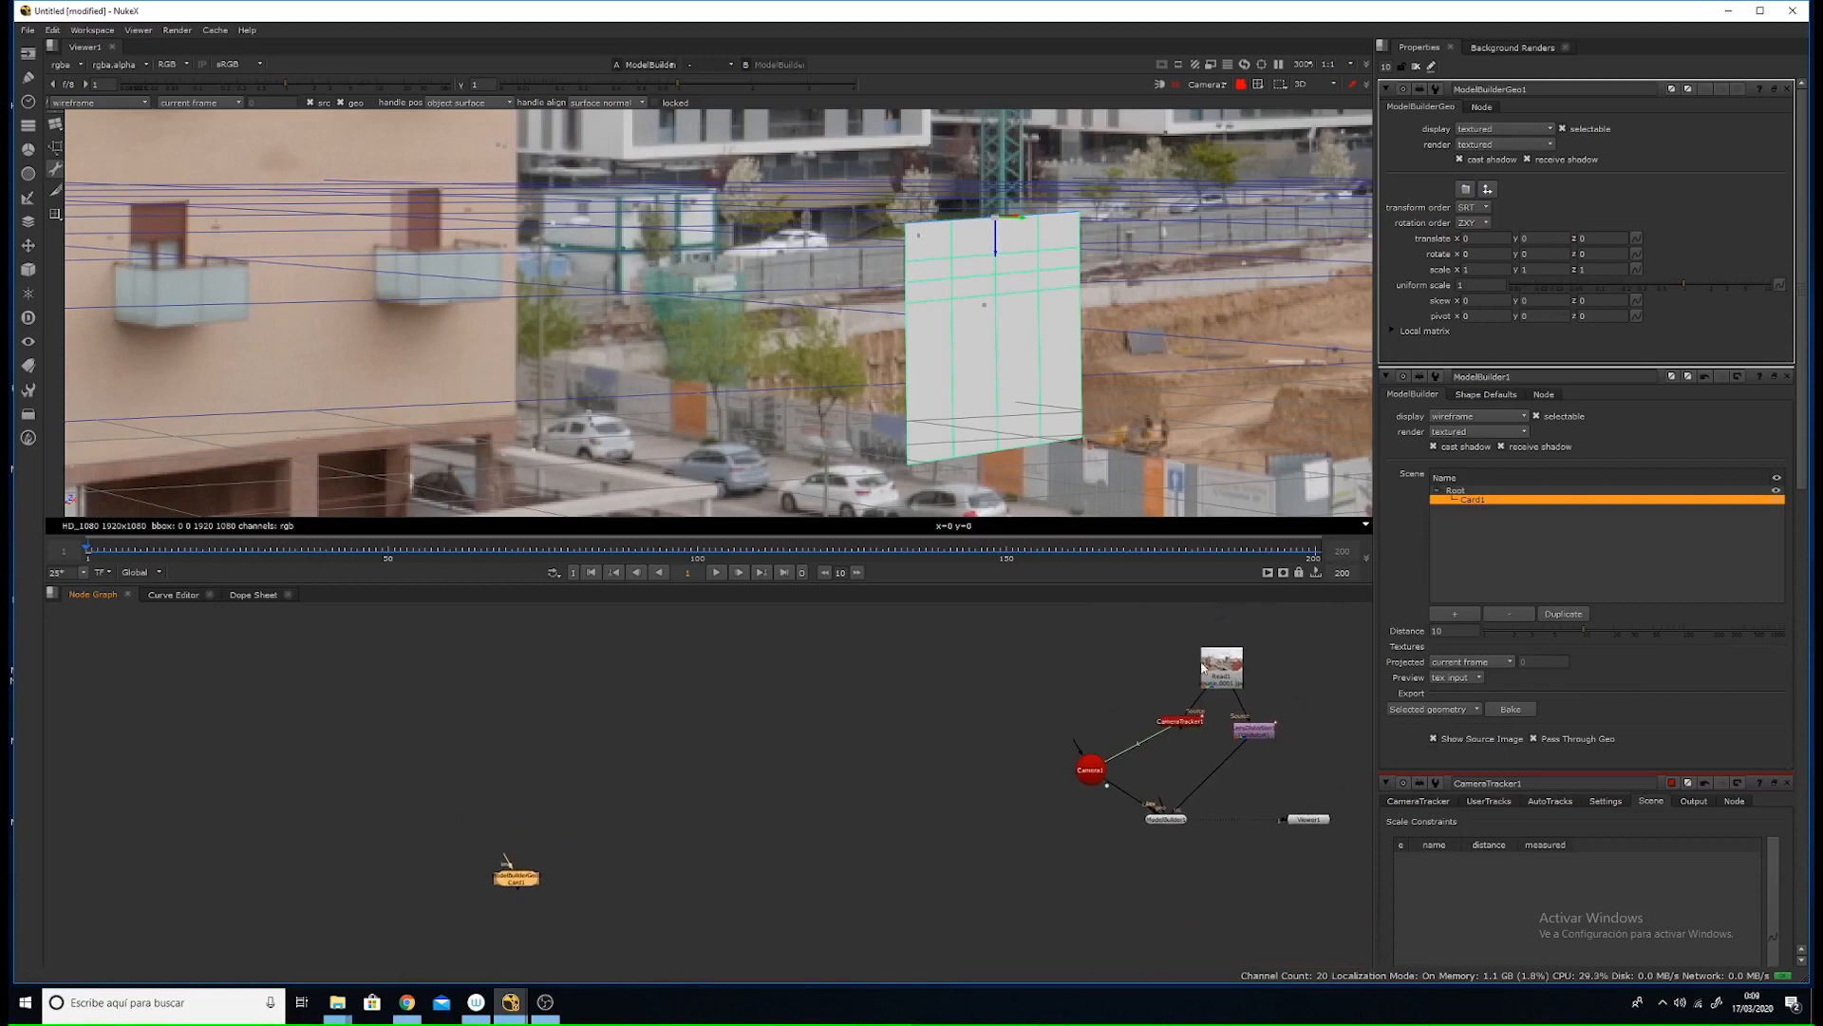
- Duplicate the Read and LensDistortion nodes and arrange the connected copies above the baked card node
click(1225, 669)
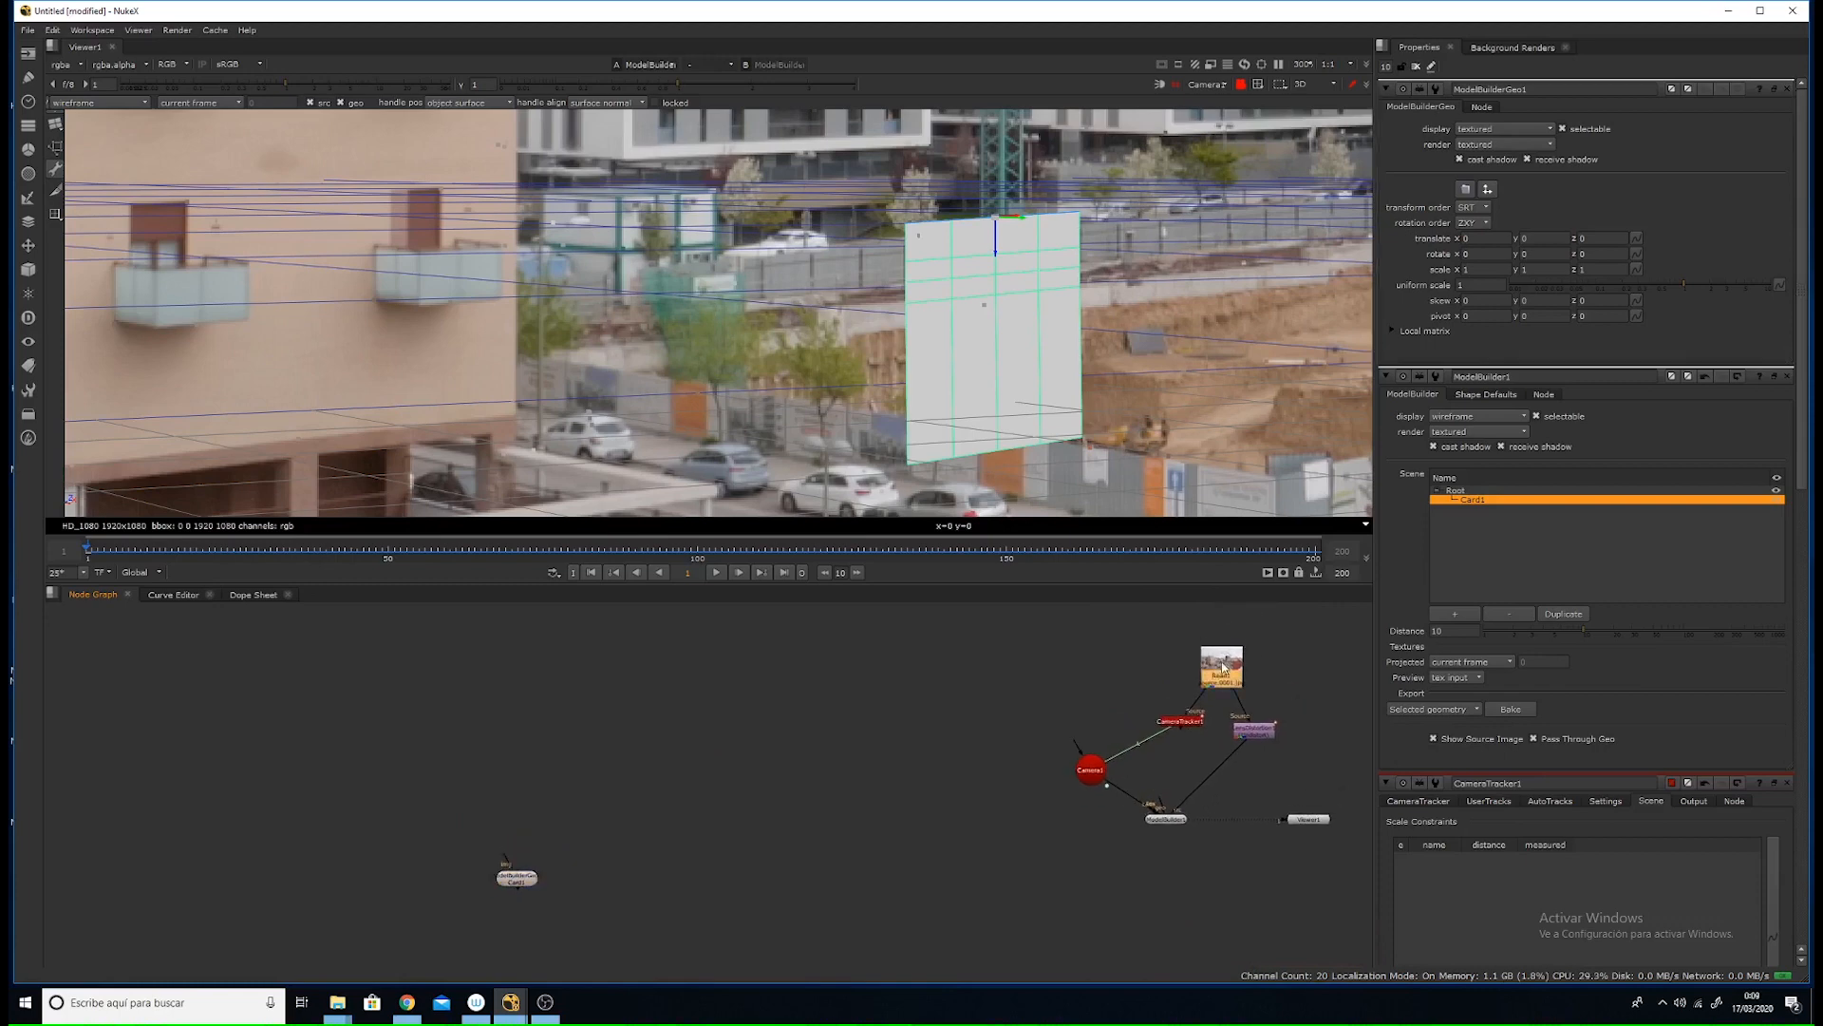
click(1268, 731)
mouse_move(812, 709)
middle_down()
mouse_move(945, 696)
mouse_move(779, 710)
middle_up()
key(ctrl+v)
drag(741, 710, 754, 660)
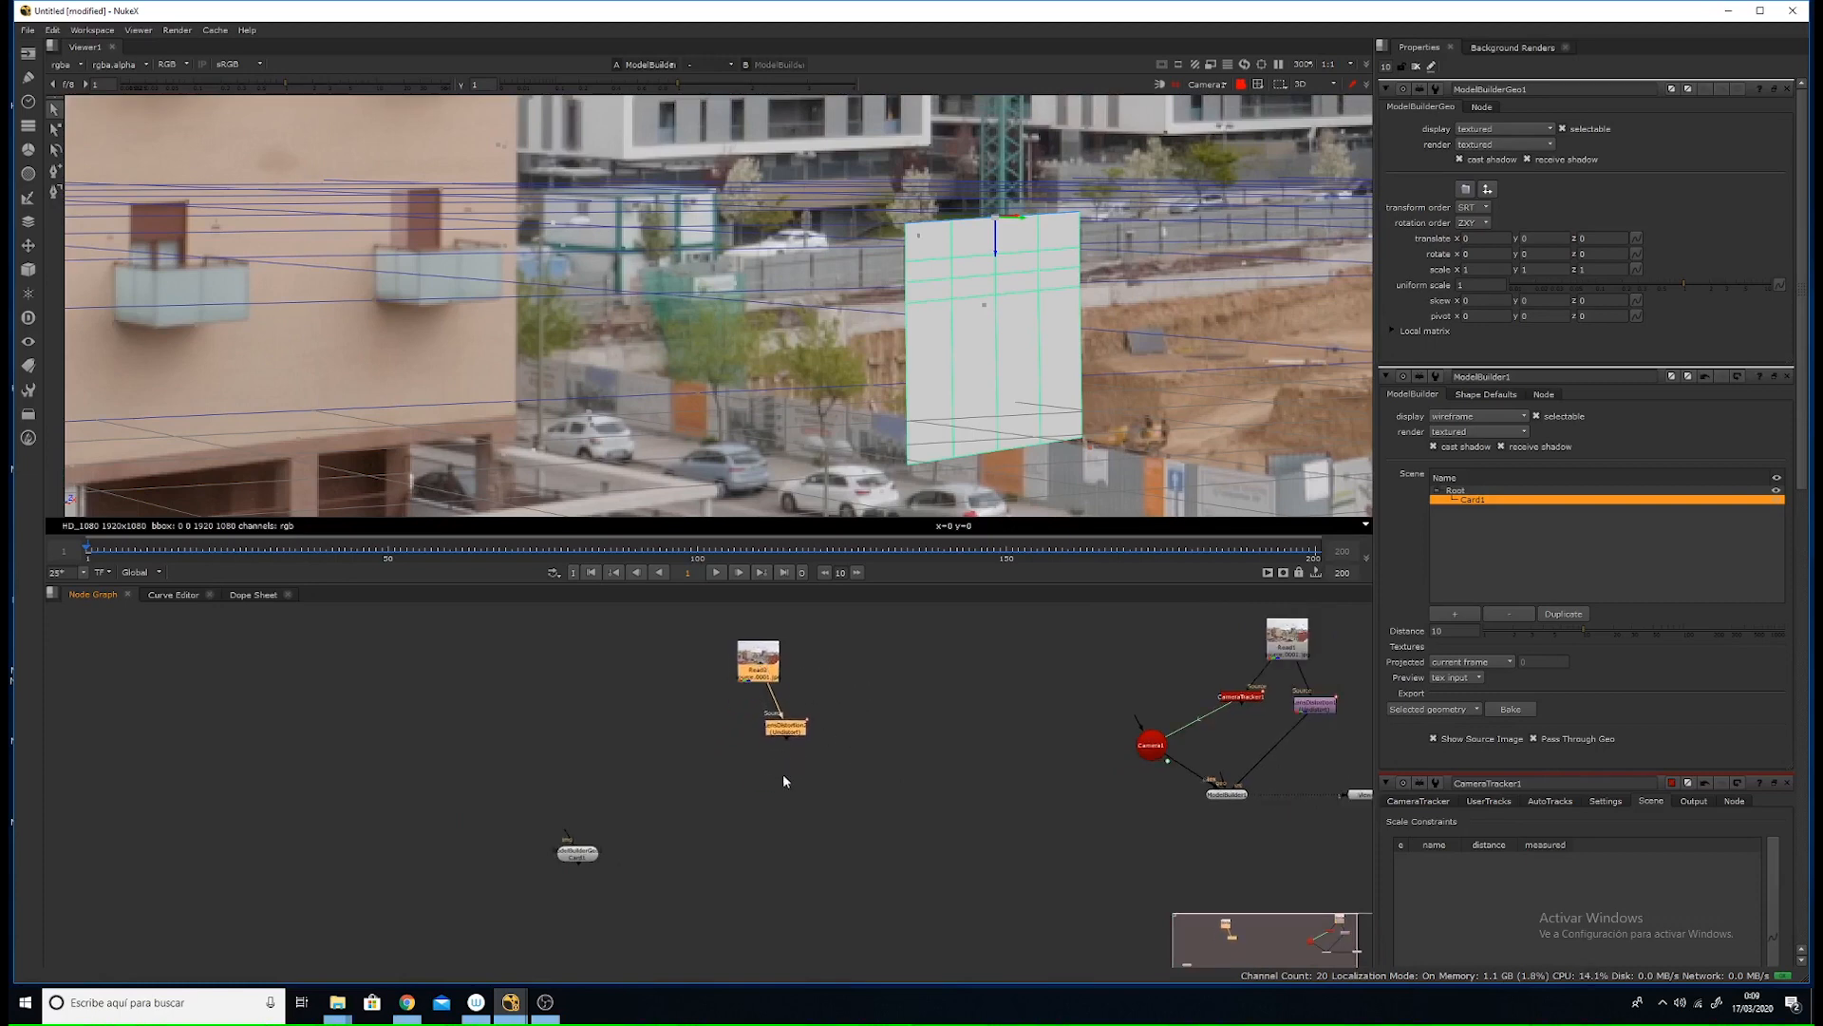
click(783, 780)
drag(786, 730, 759, 719)
- Export a second camera from CameraTracker1 with Link output turned off
middle_drag(761, 701, 853, 722)
middle_drag(1101, 699, 1170, 701)
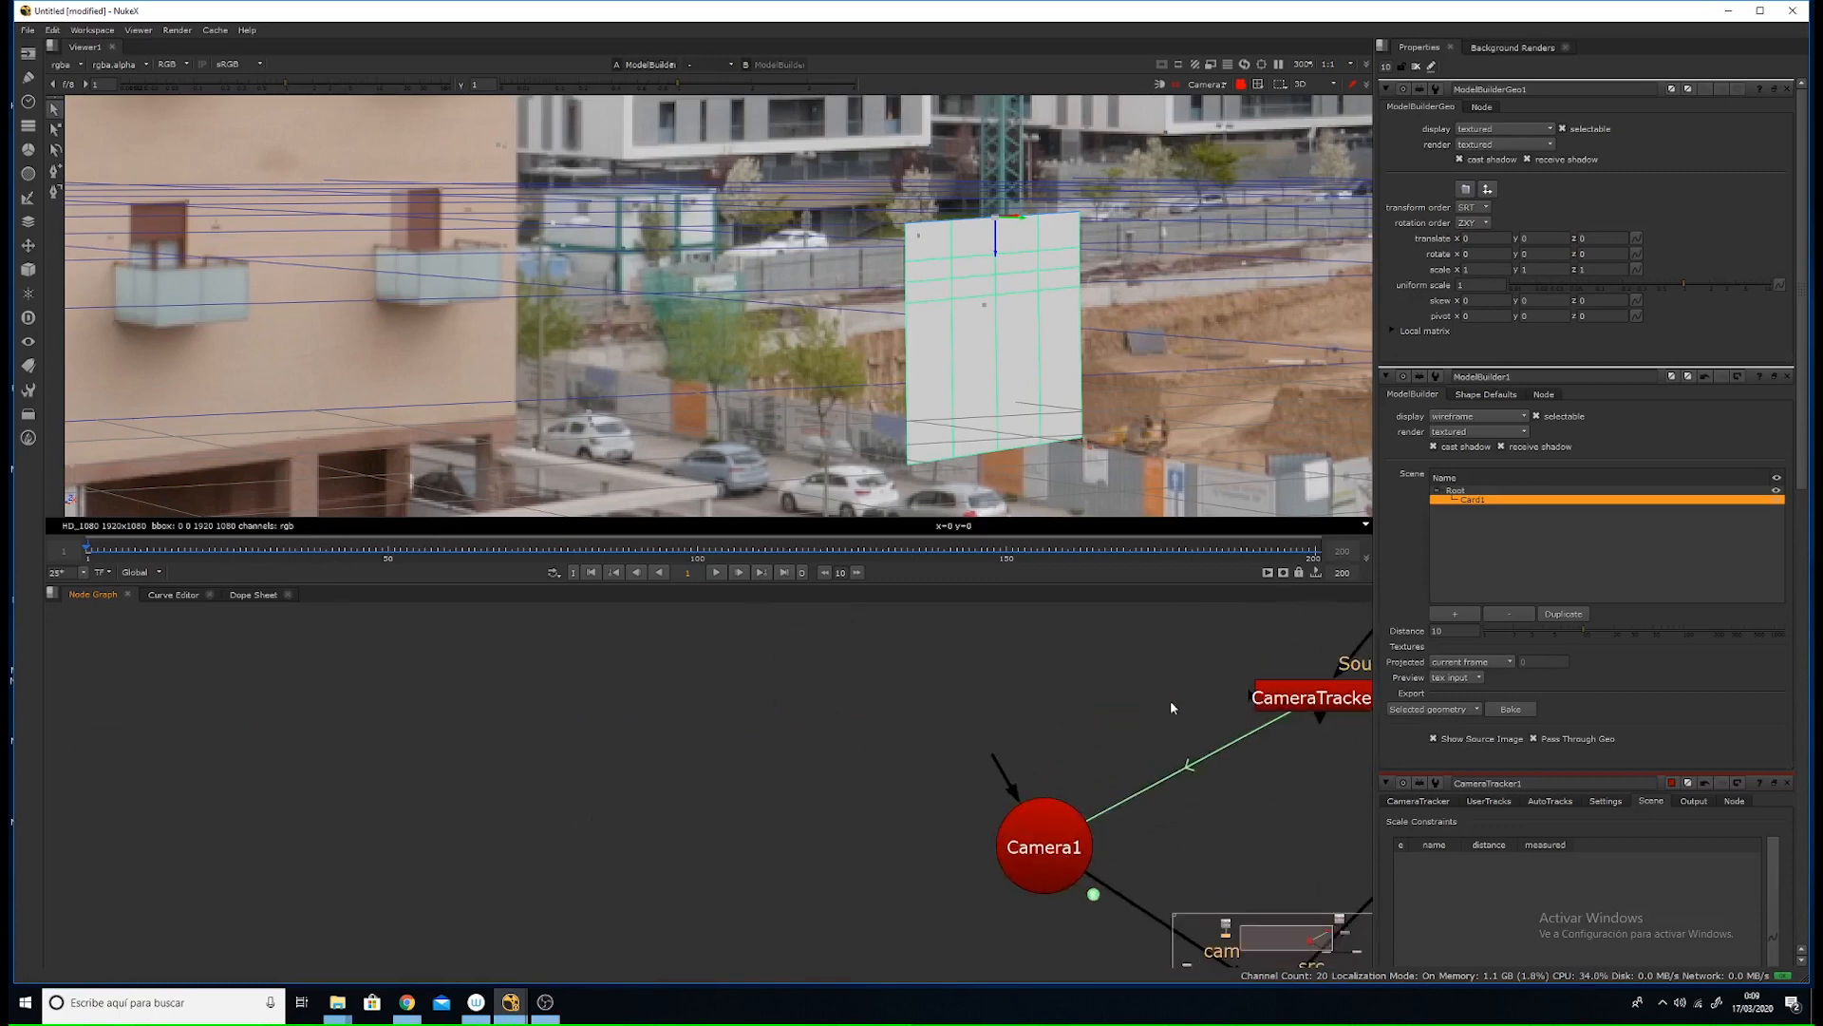
drag(1261, 701, 1267, 701)
double_click(1316, 703)
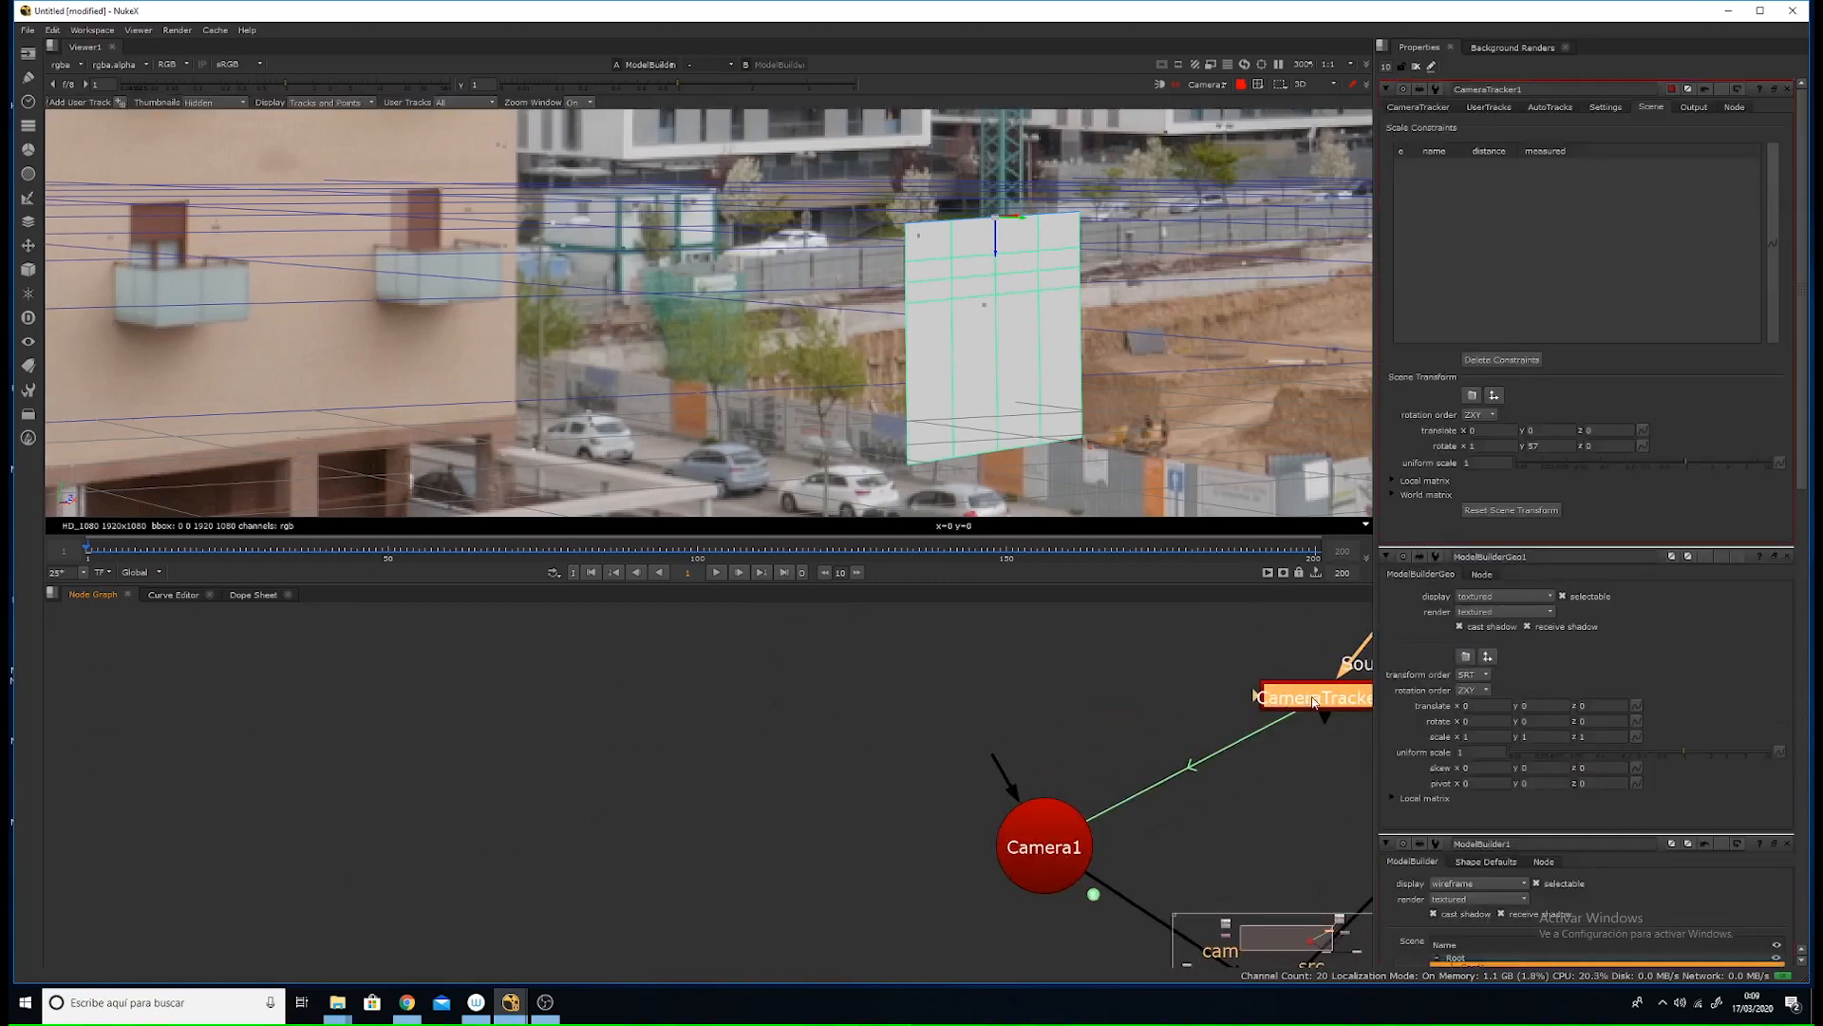
click(1415, 107)
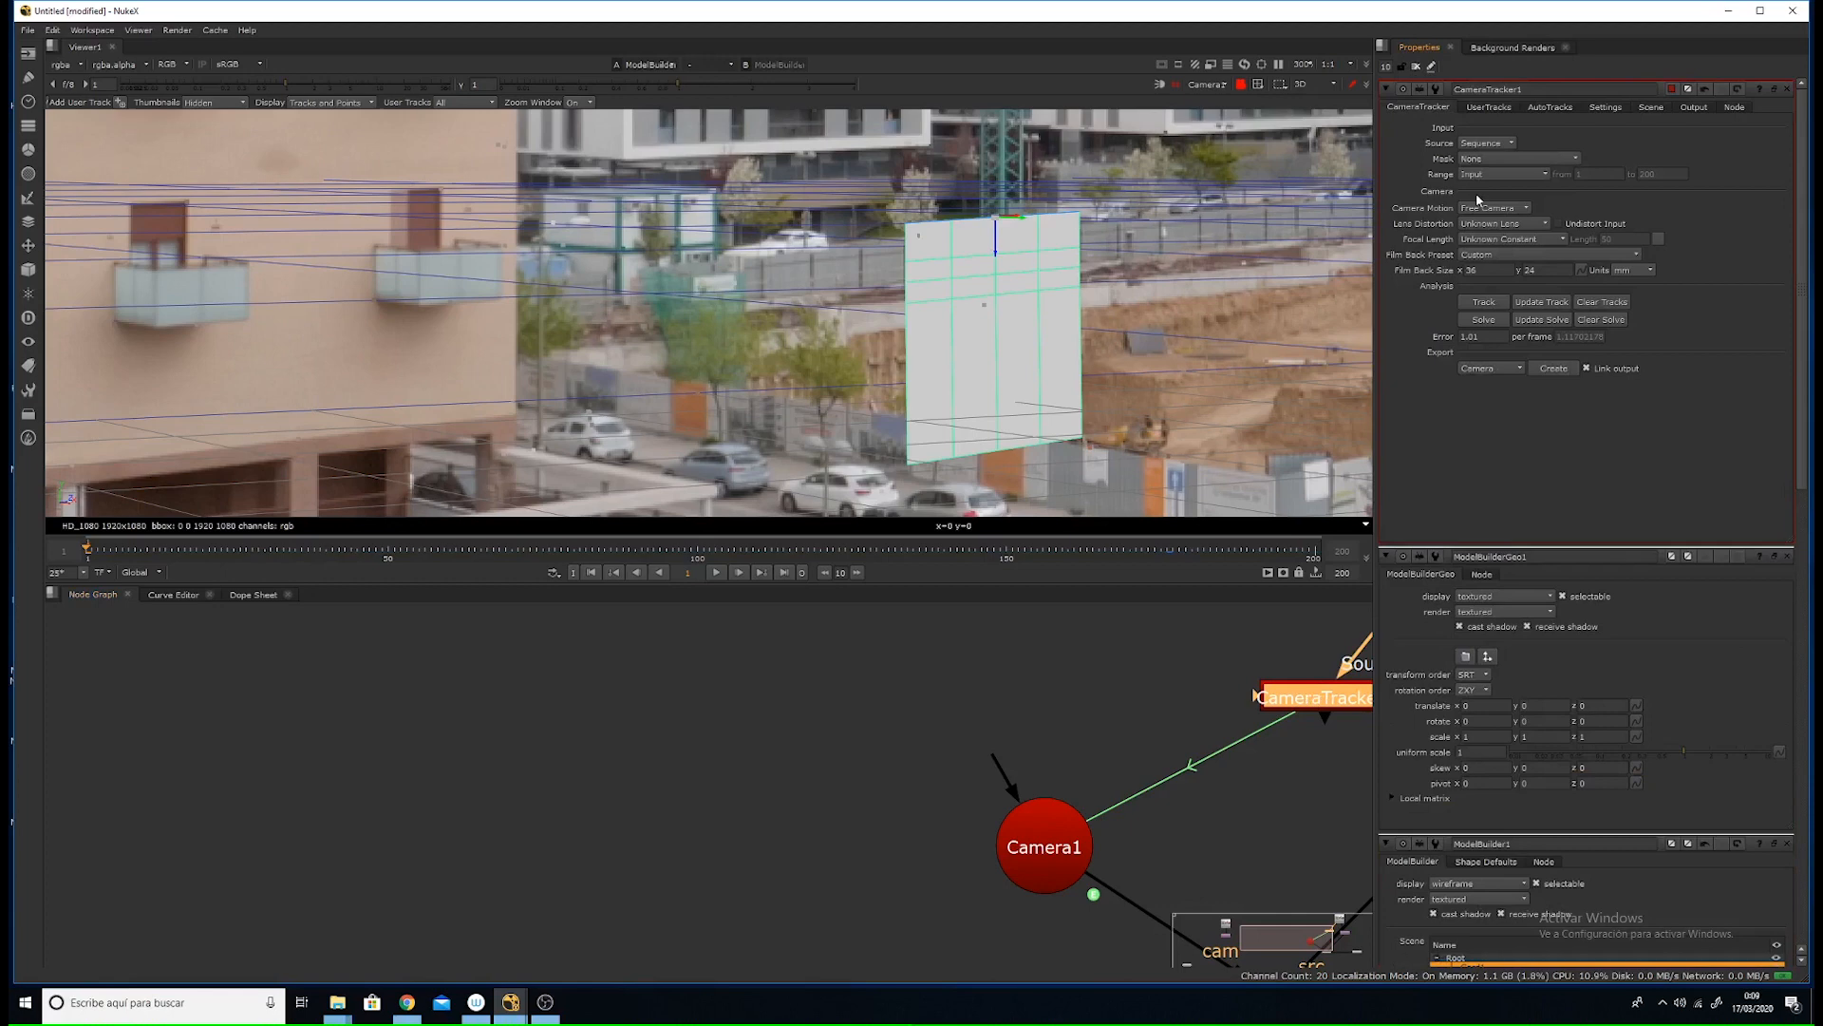
click(1586, 368)
middle_drag(1243, 701, 1146, 667)
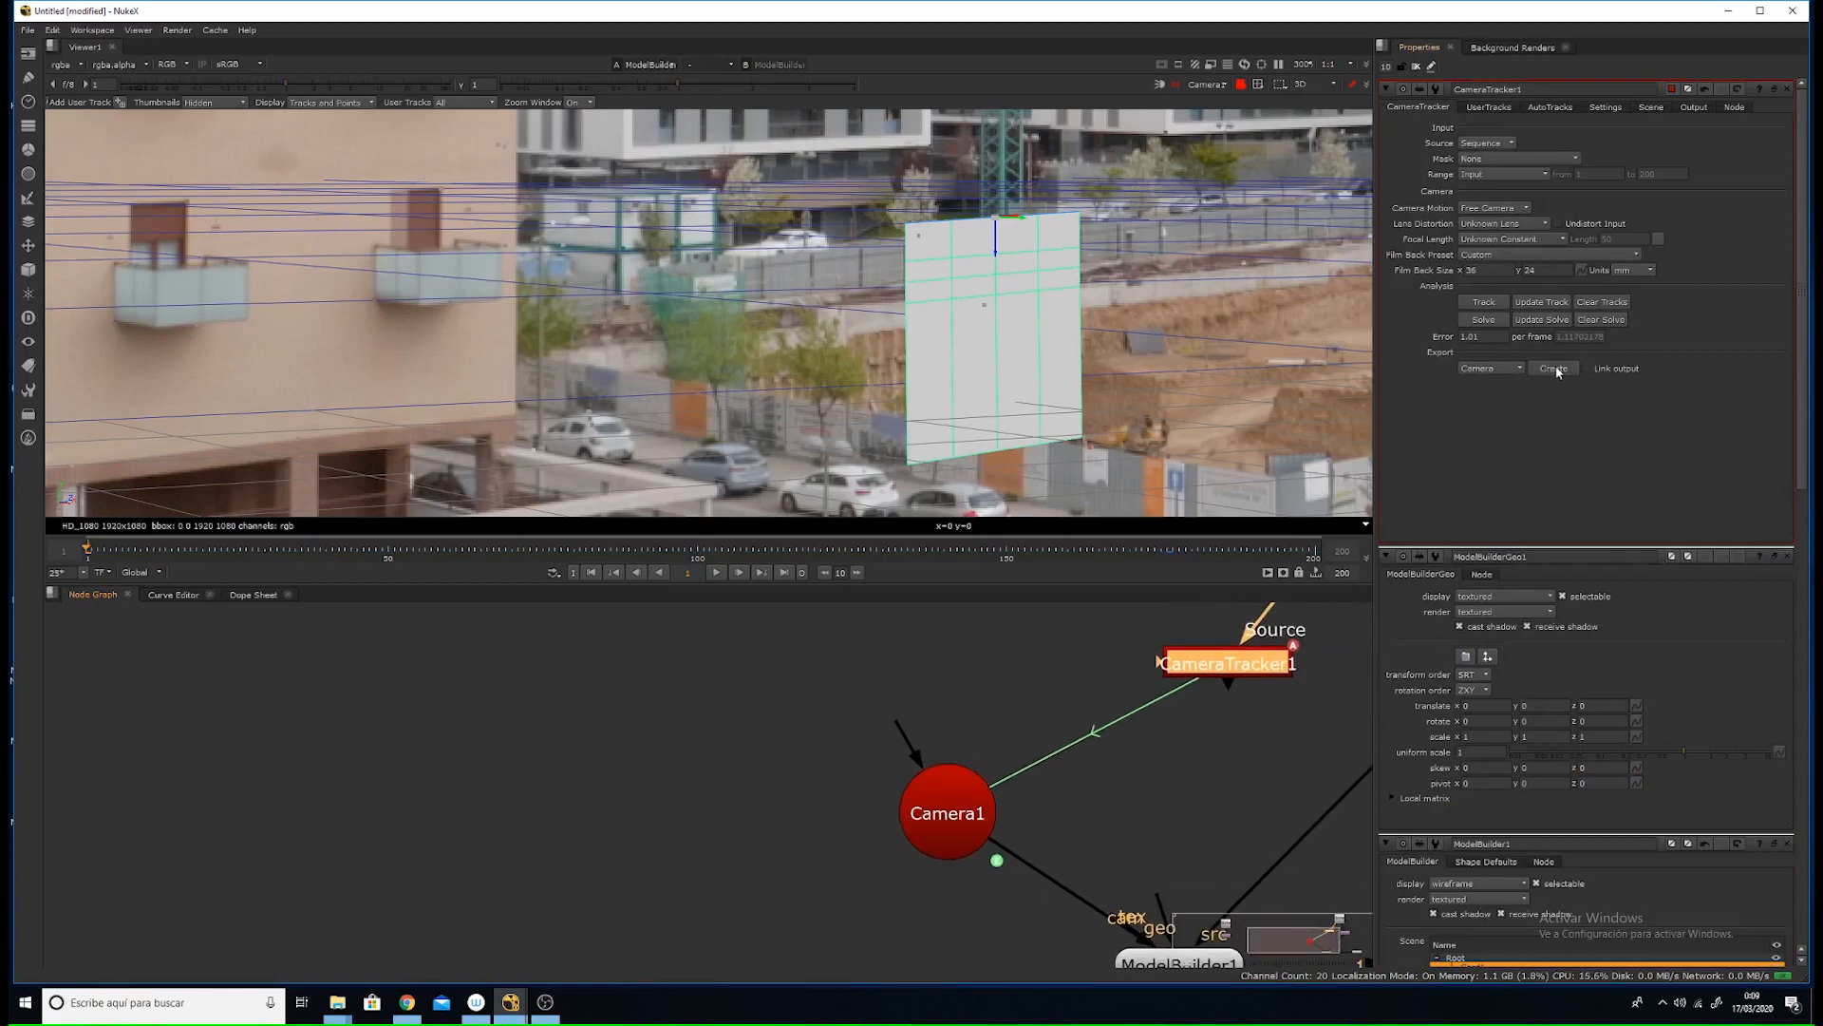
click(1554, 368)
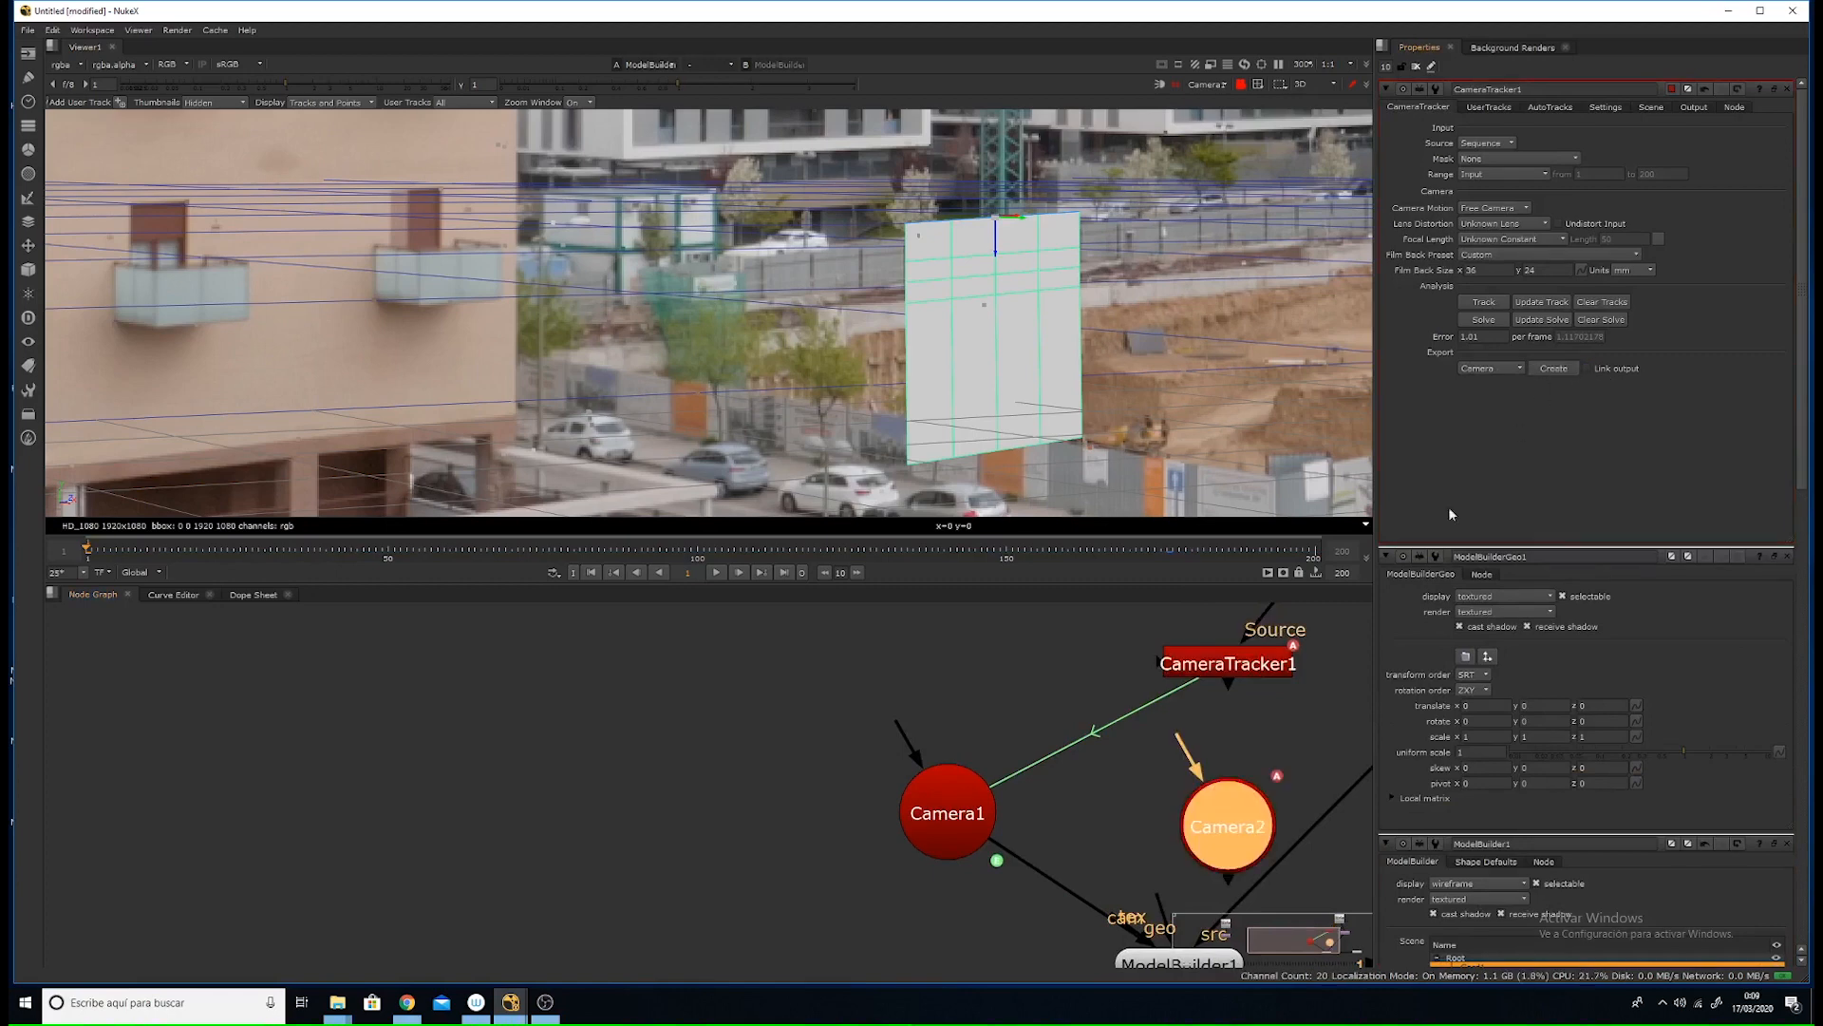
- Place the unlinked Camera2 node beside the baked card node, near the duplicated footage nodes
middle_drag(1288, 751, 1281, 635)
scroll(1219, 716, down, 3)
drag(1222, 708, 424, 729)
middle_drag(590, 669, 717, 635)
drag(552, 694, 371, 721)
middle_drag(513, 790, 547, 808)
click(534, 824)
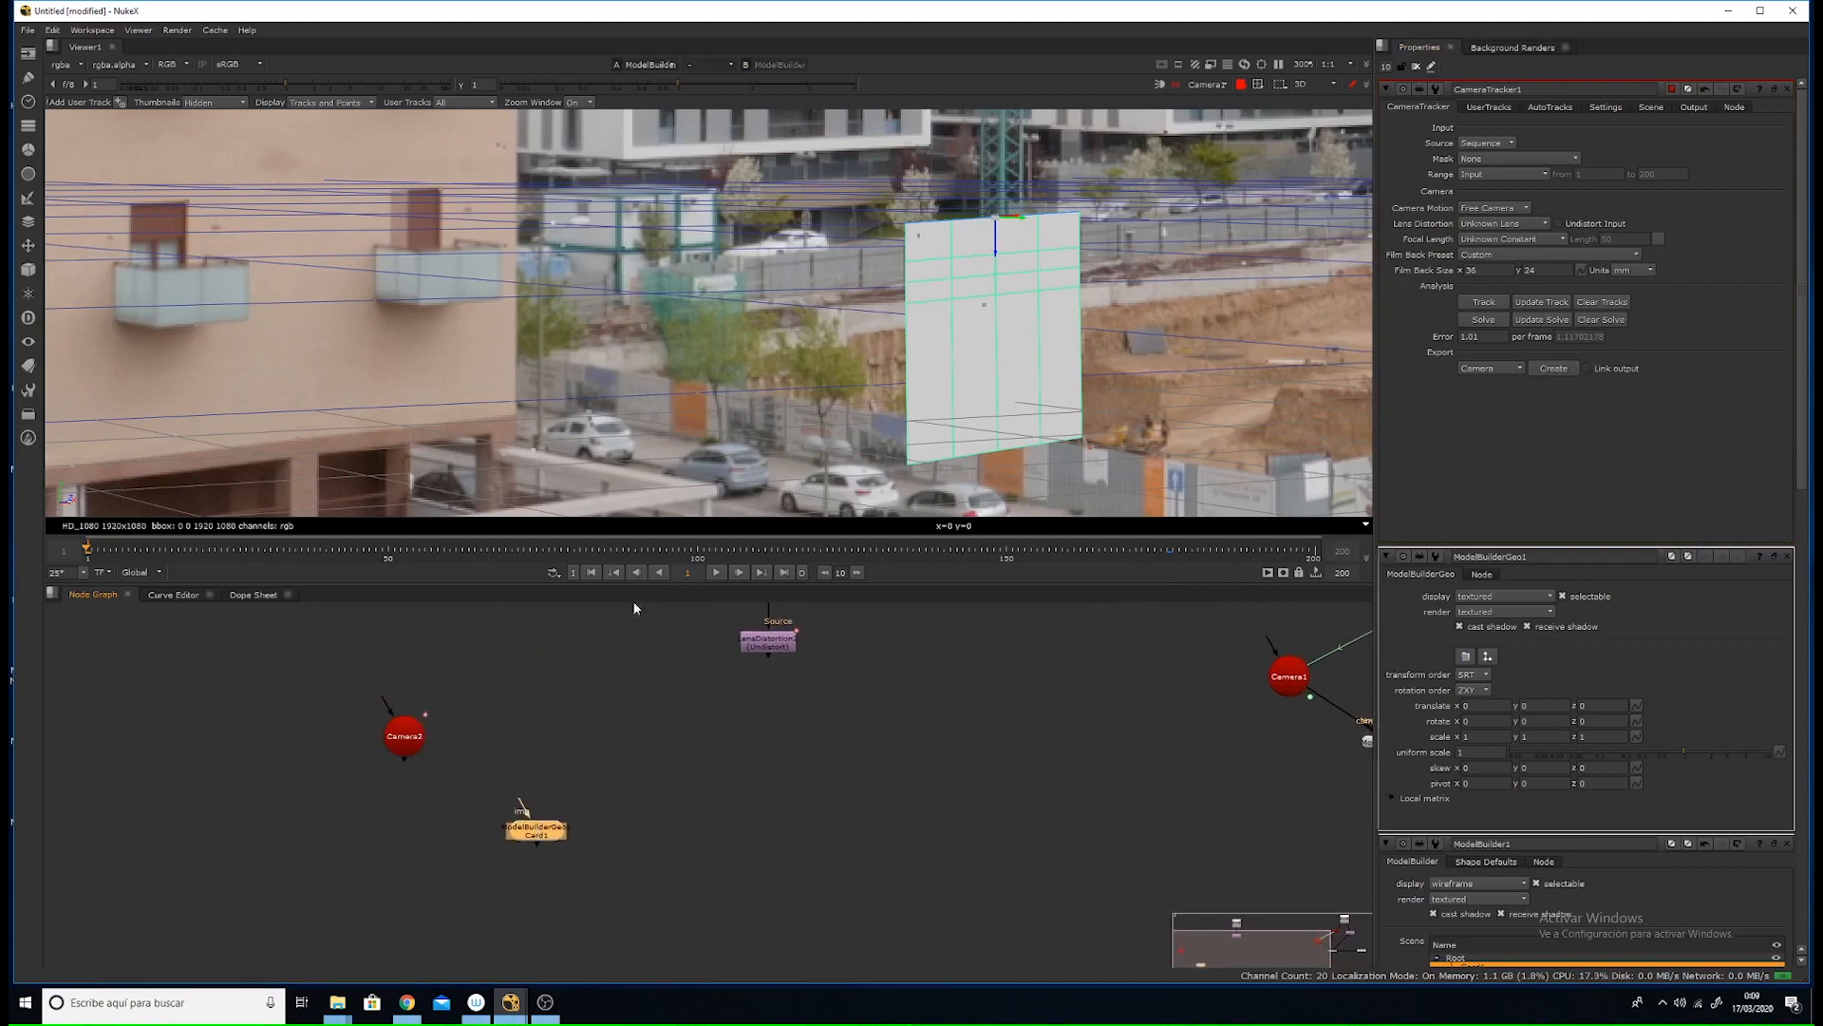
- Show the duplicated LensDistortion node's output in the viewer and close all open node properties
middle_drag(771, 681, 765, 737)
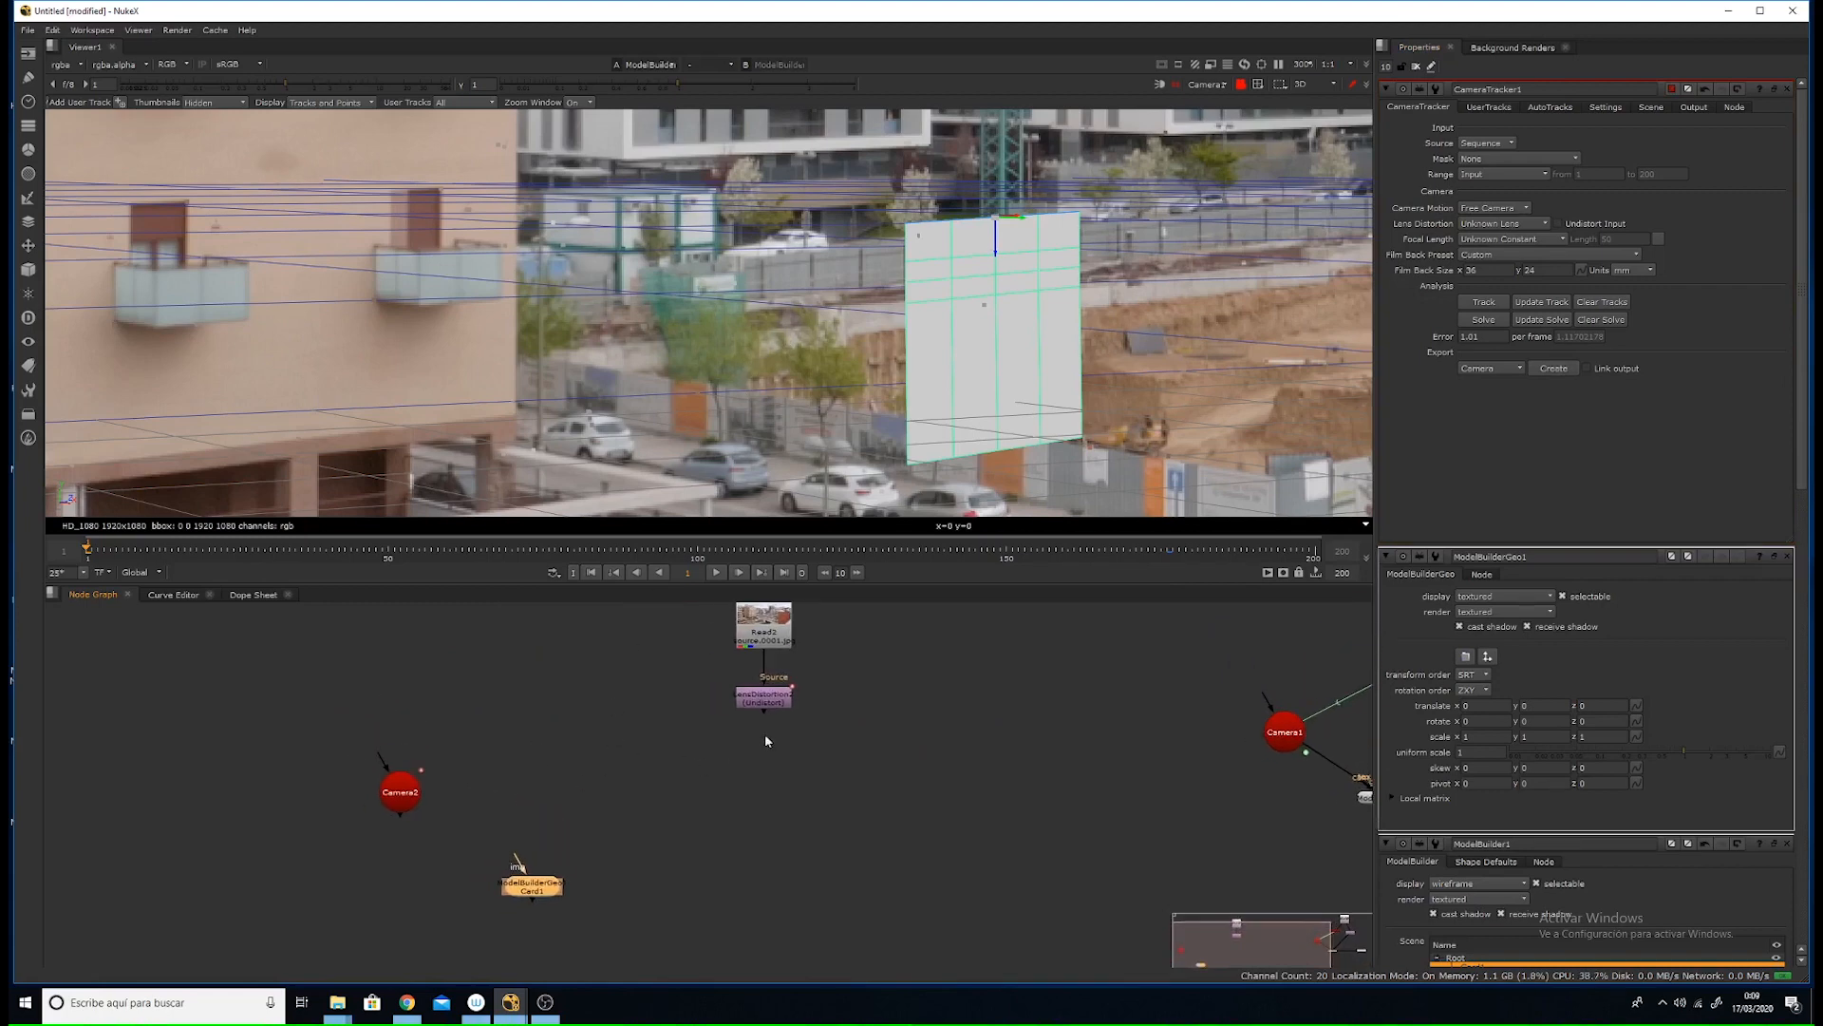
click(763, 700)
key(1)
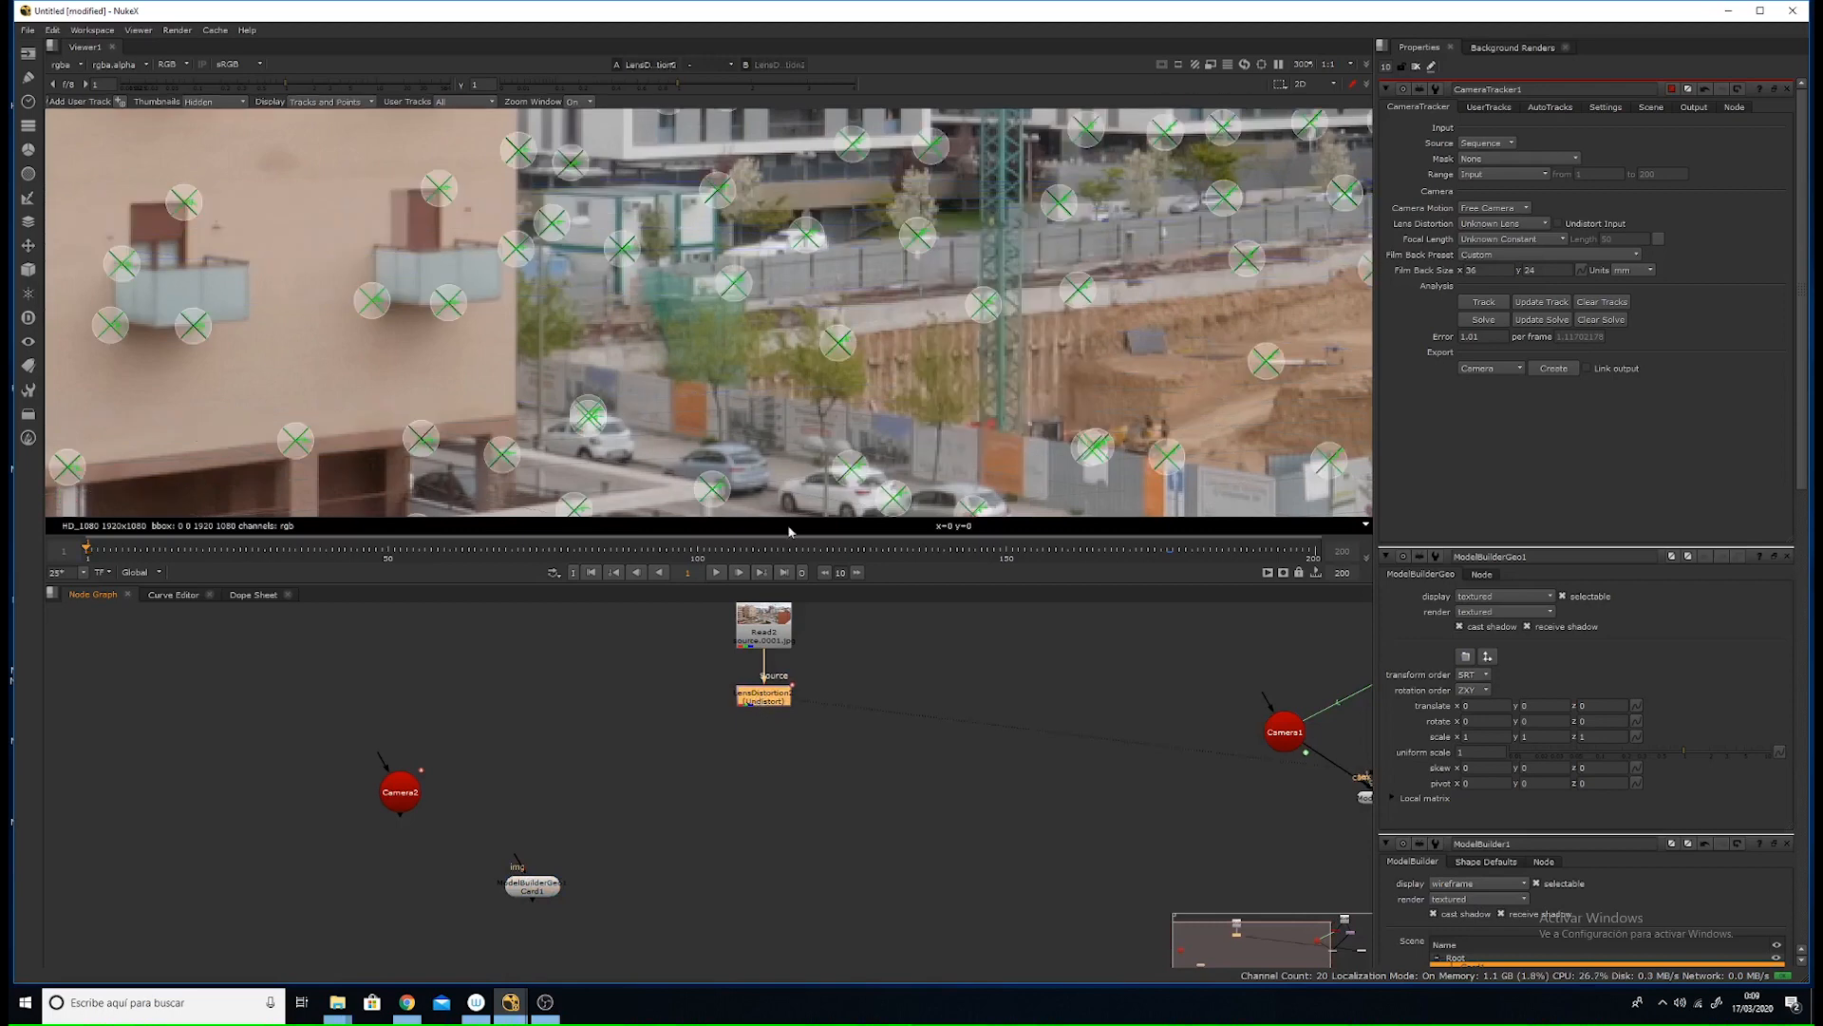
click(1415, 68)
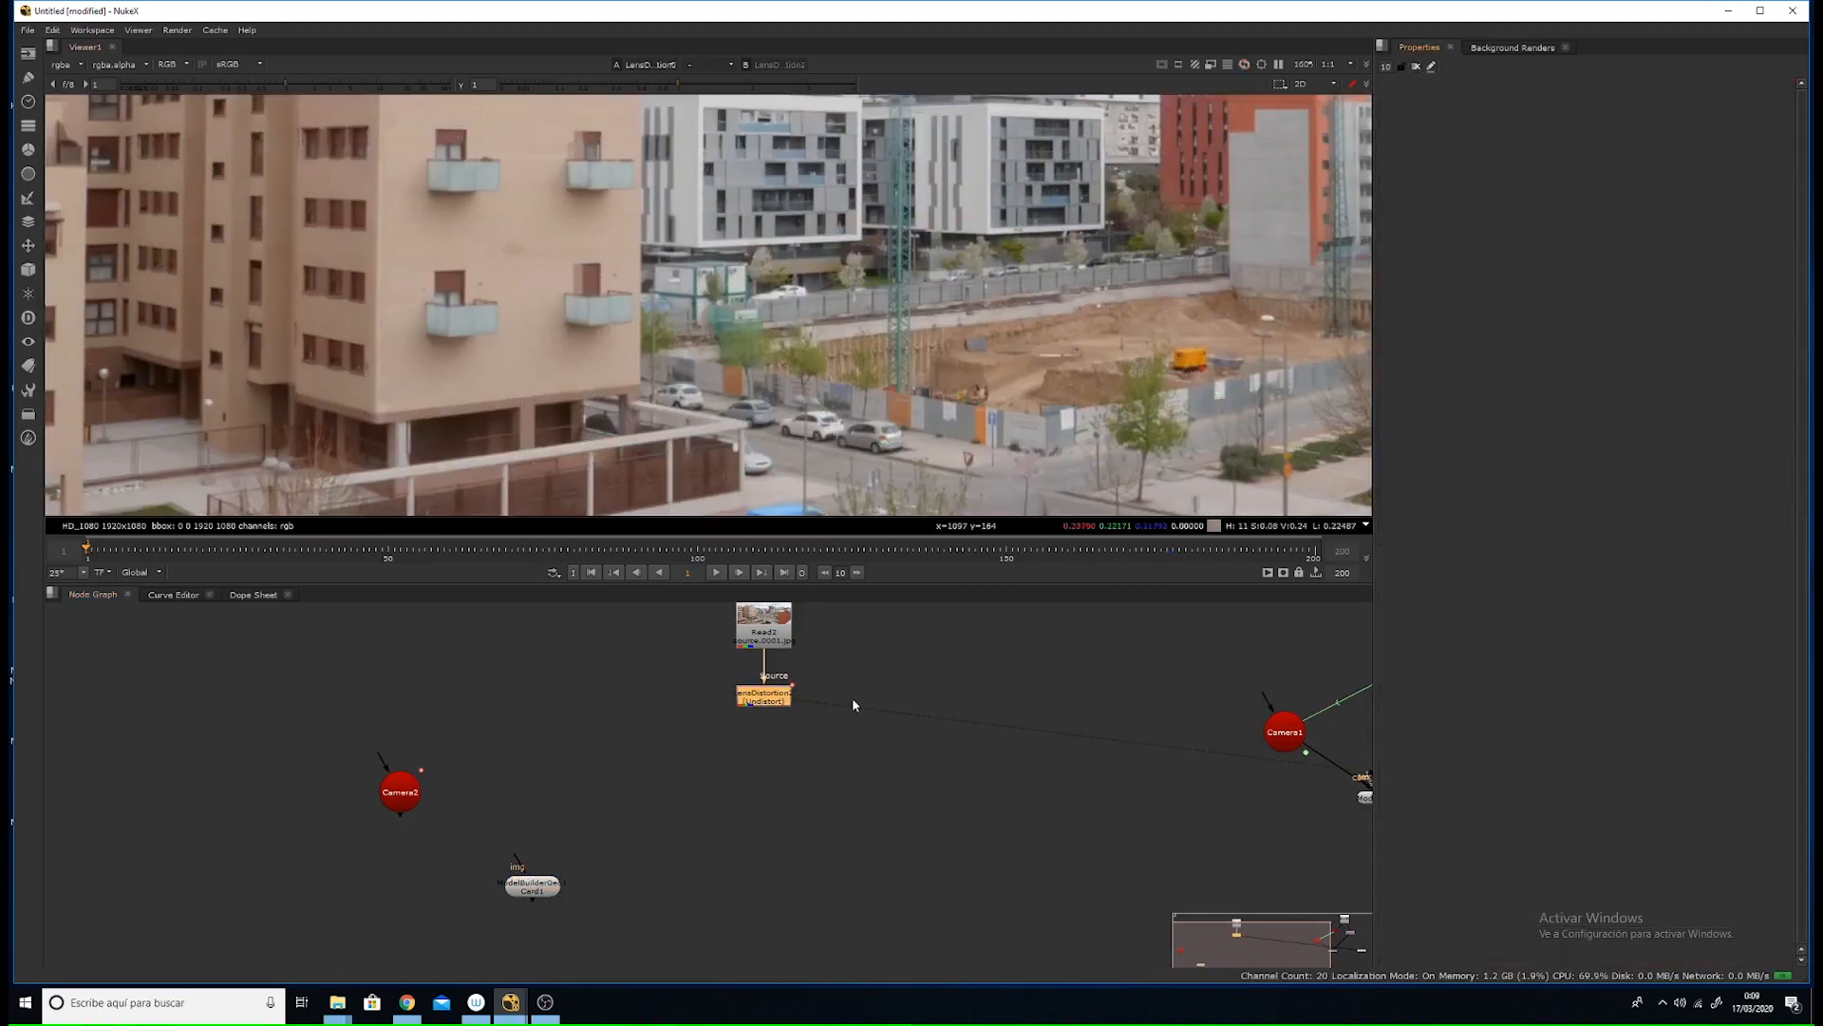
- Add a Project3D node above the baked card, connect its cam input to Camera2 and align it with the camera
scroll(596, 825, up, 1)
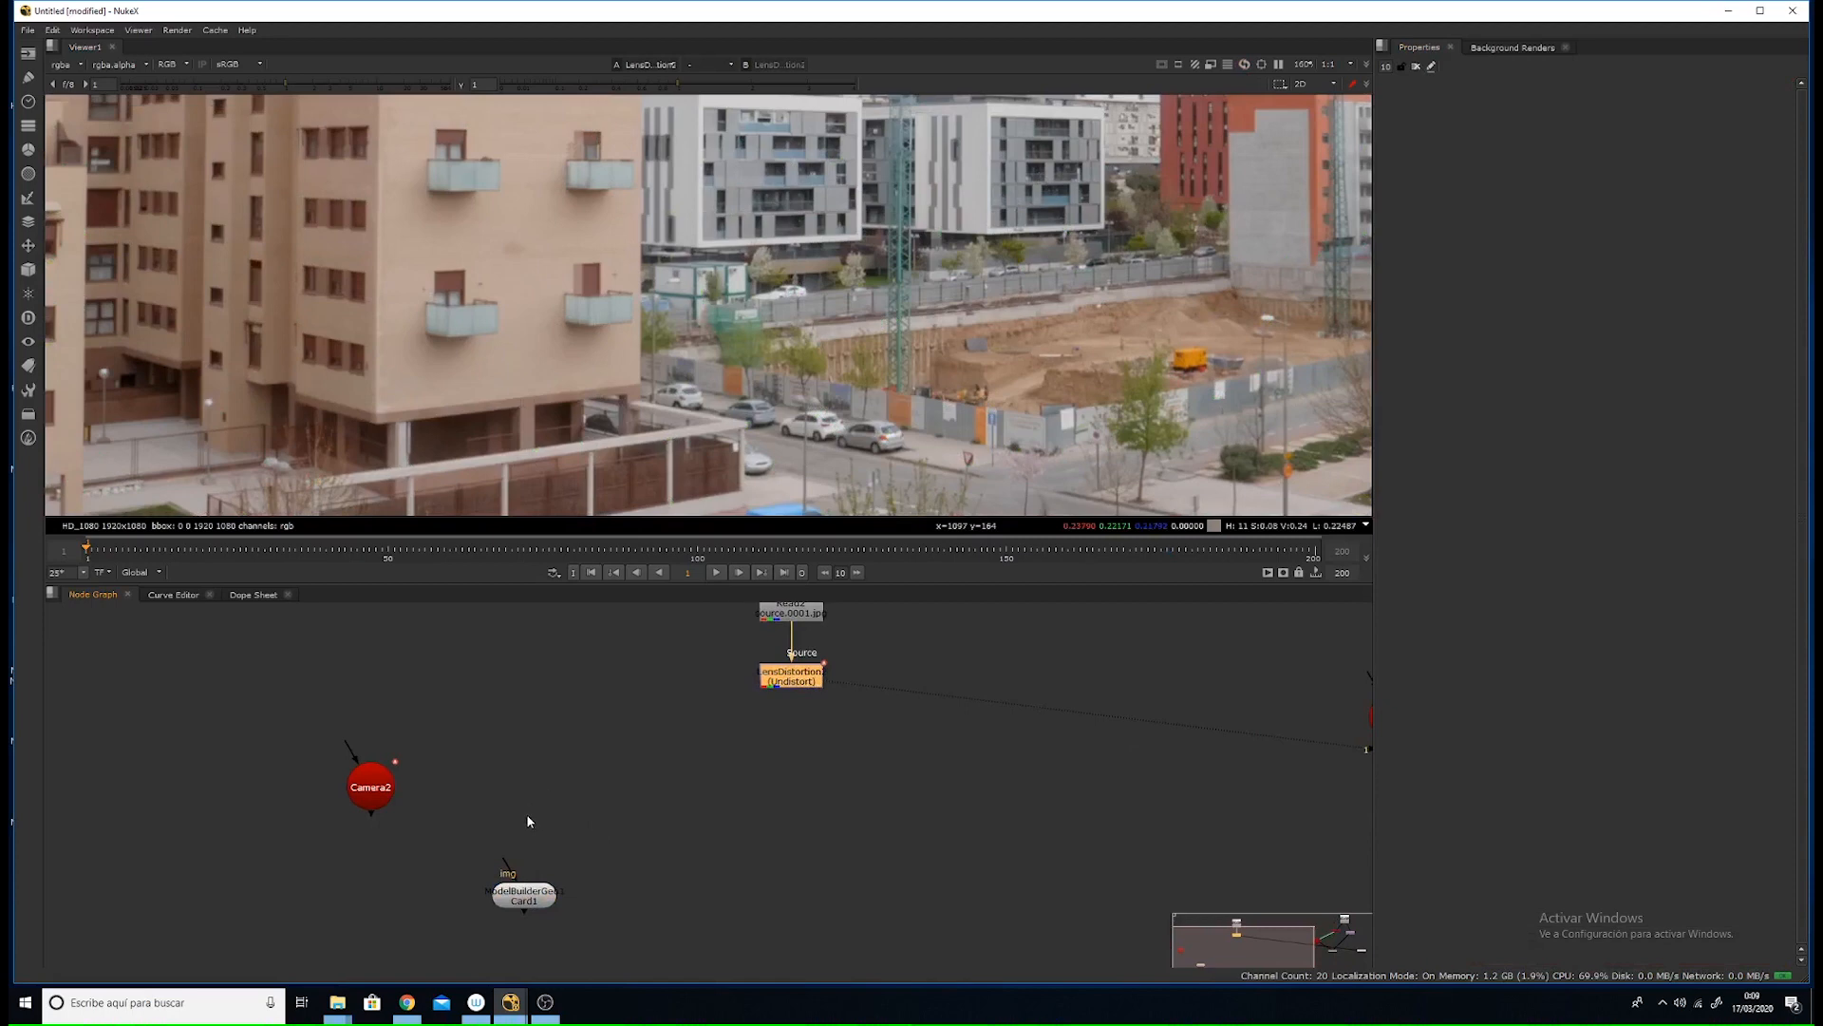
key(Tab)
text(proj)
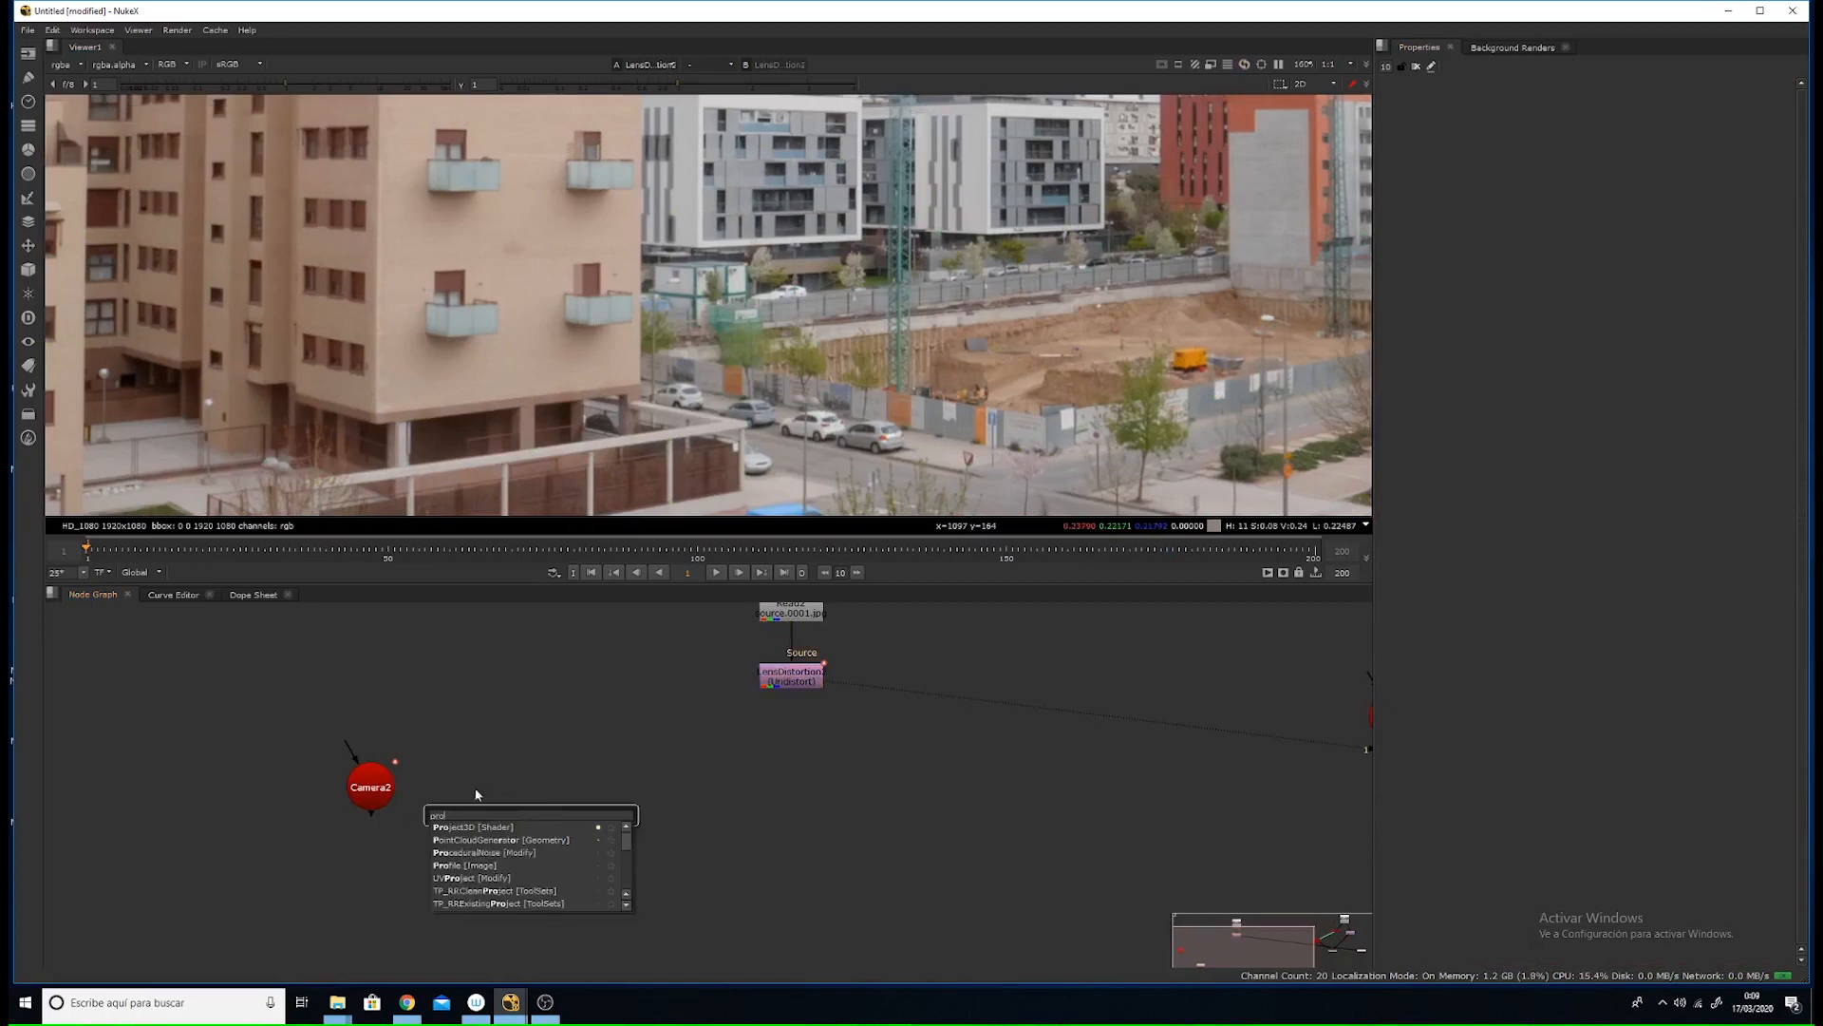
click(465, 827)
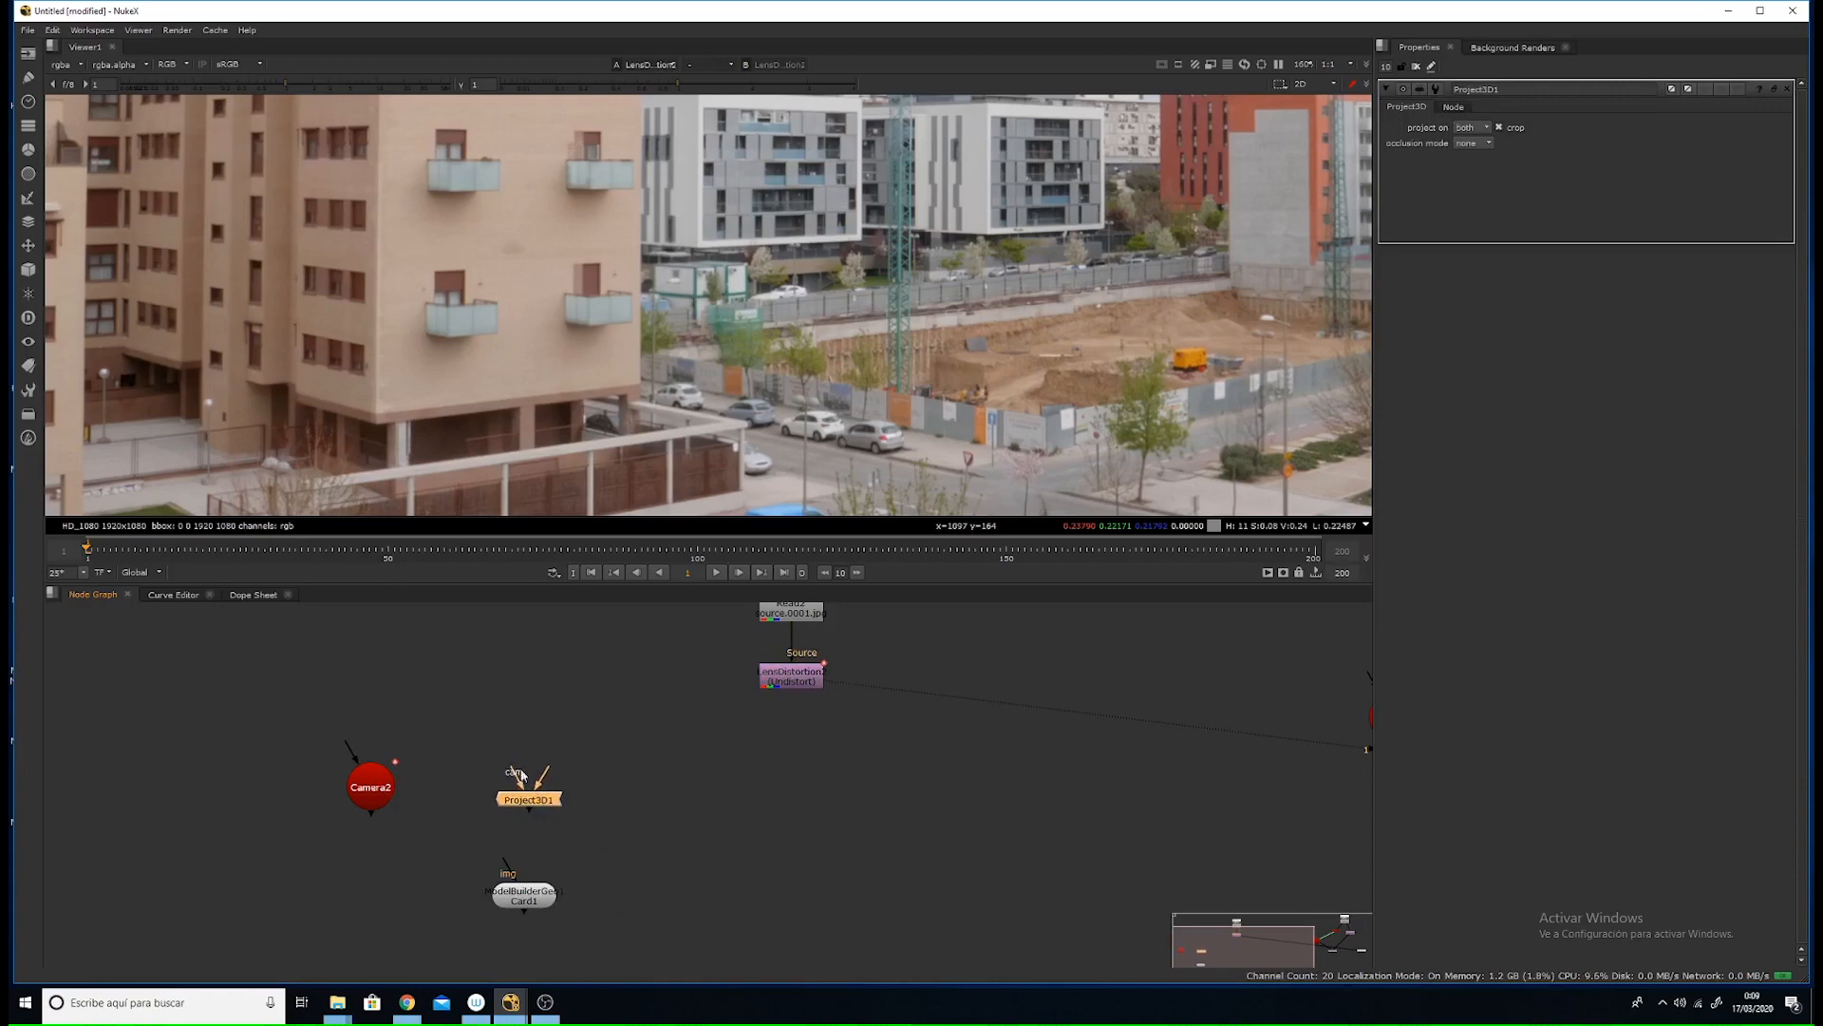
drag(506, 784, 371, 784)
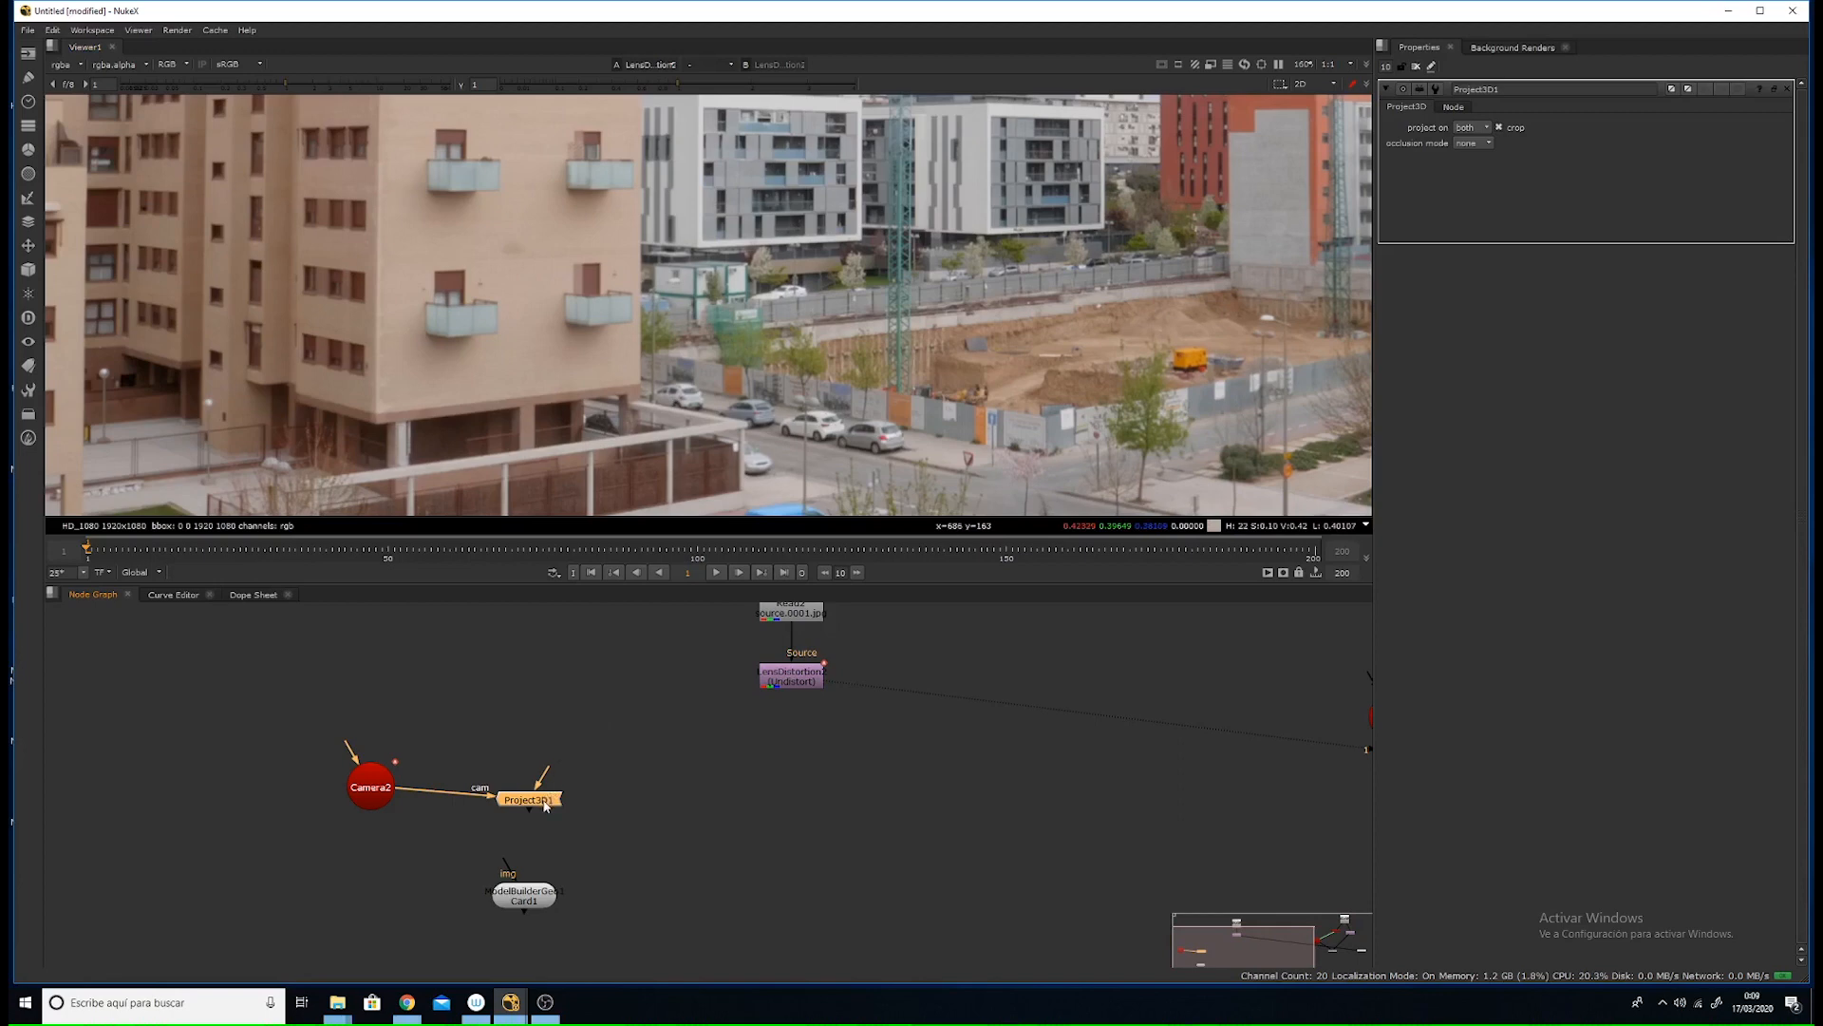
drag(546, 806, 546, 792)
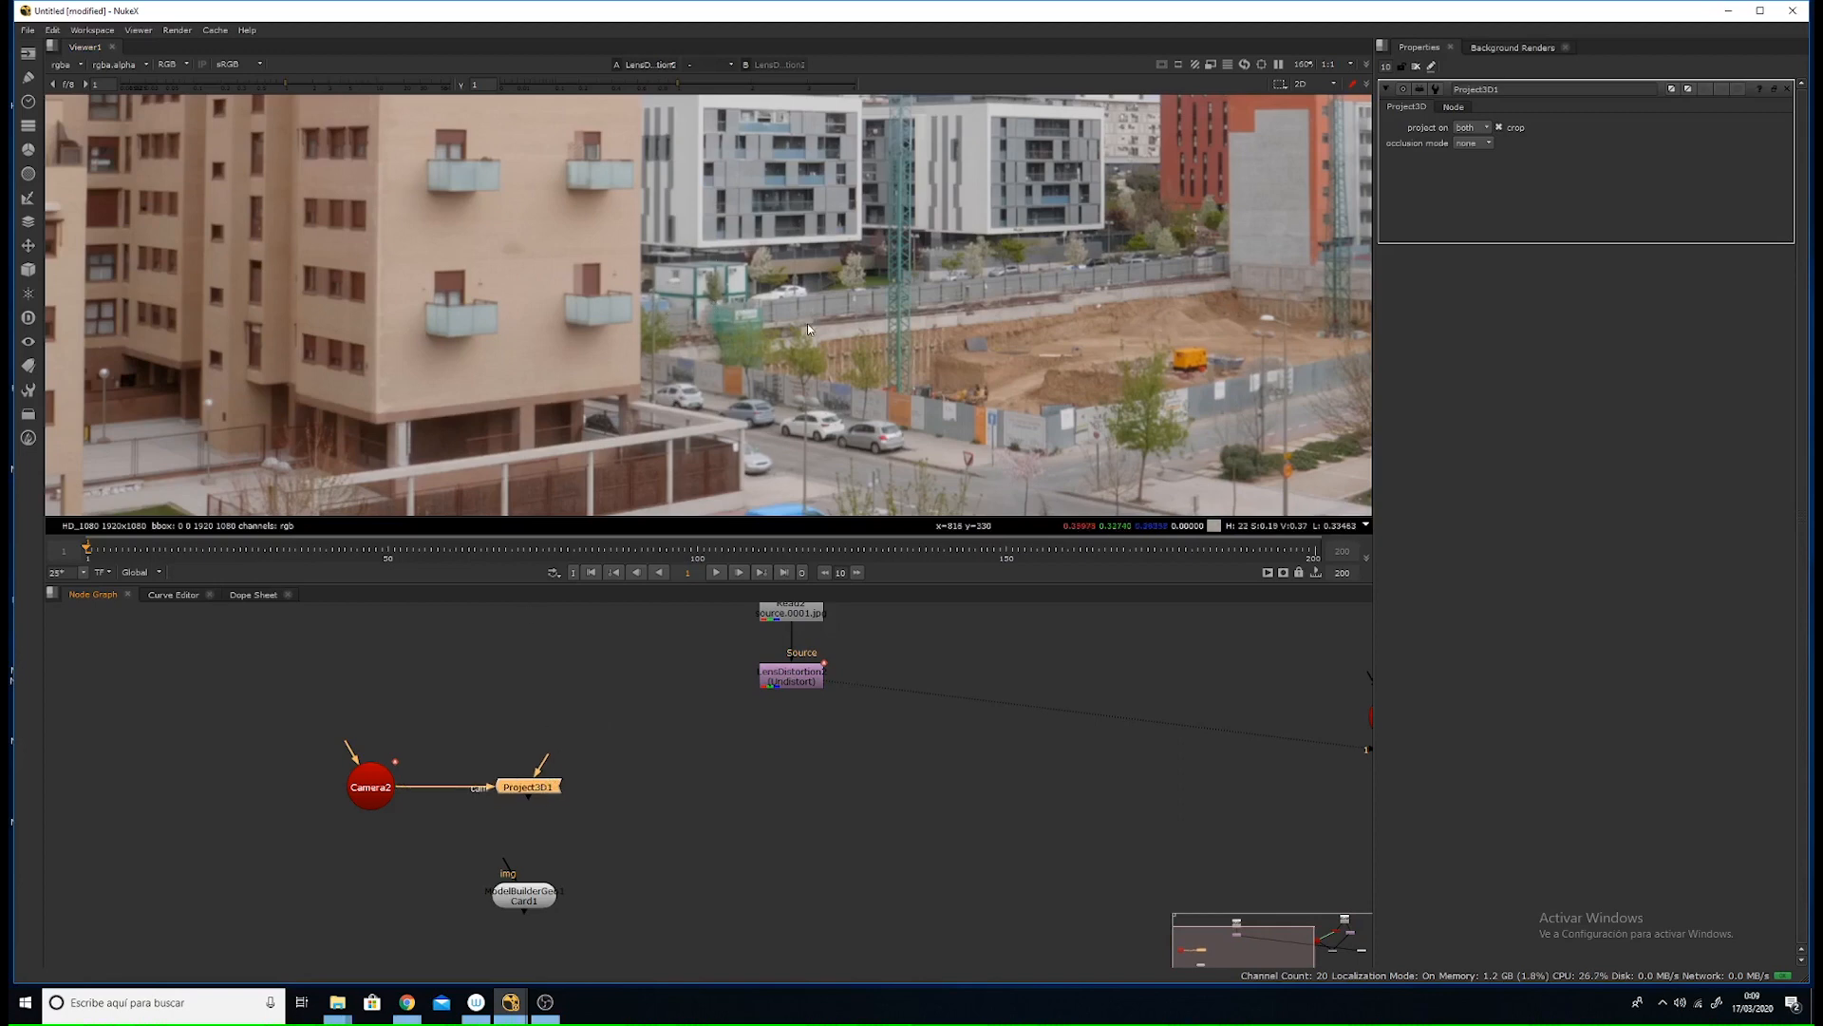
- Connect Project3D's image input to the duplicated LensDistortion node and route the connection through a Dot below that node
drag(551, 790, 805, 693)
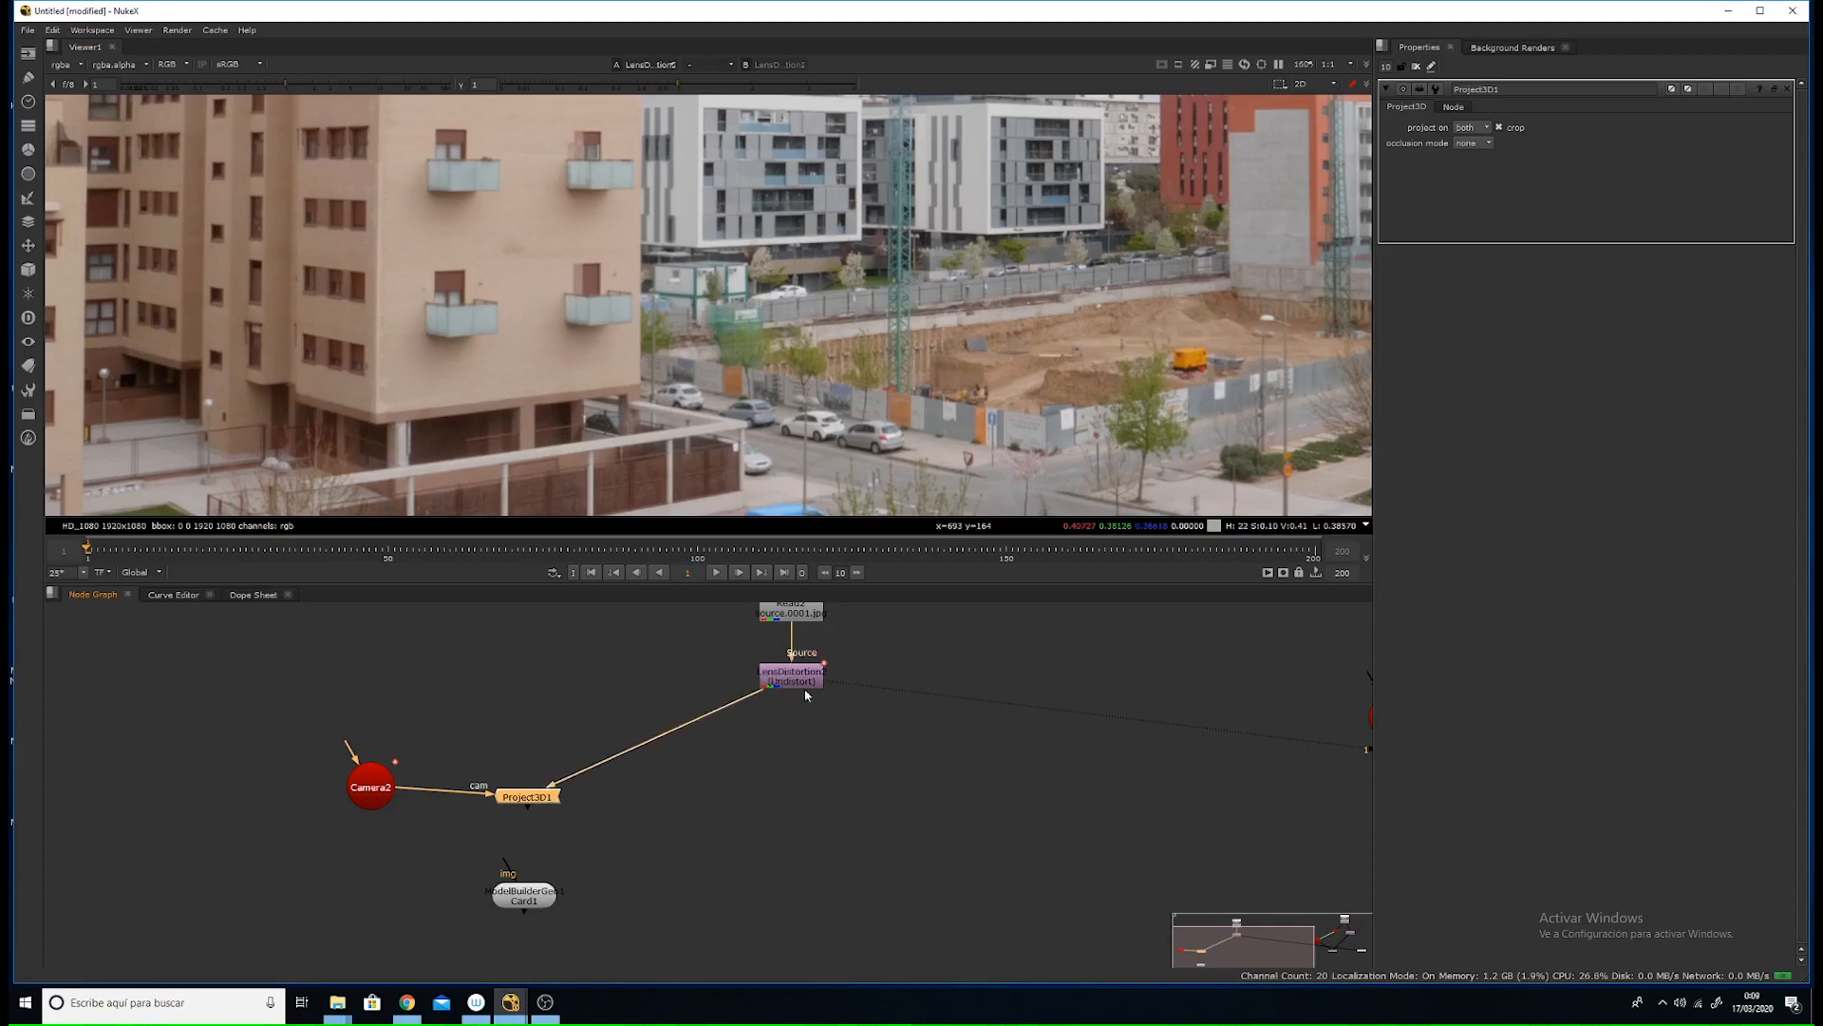
ctrl+drag(656, 739, 785, 738)
middle_drag(803, 682, 790, 735)
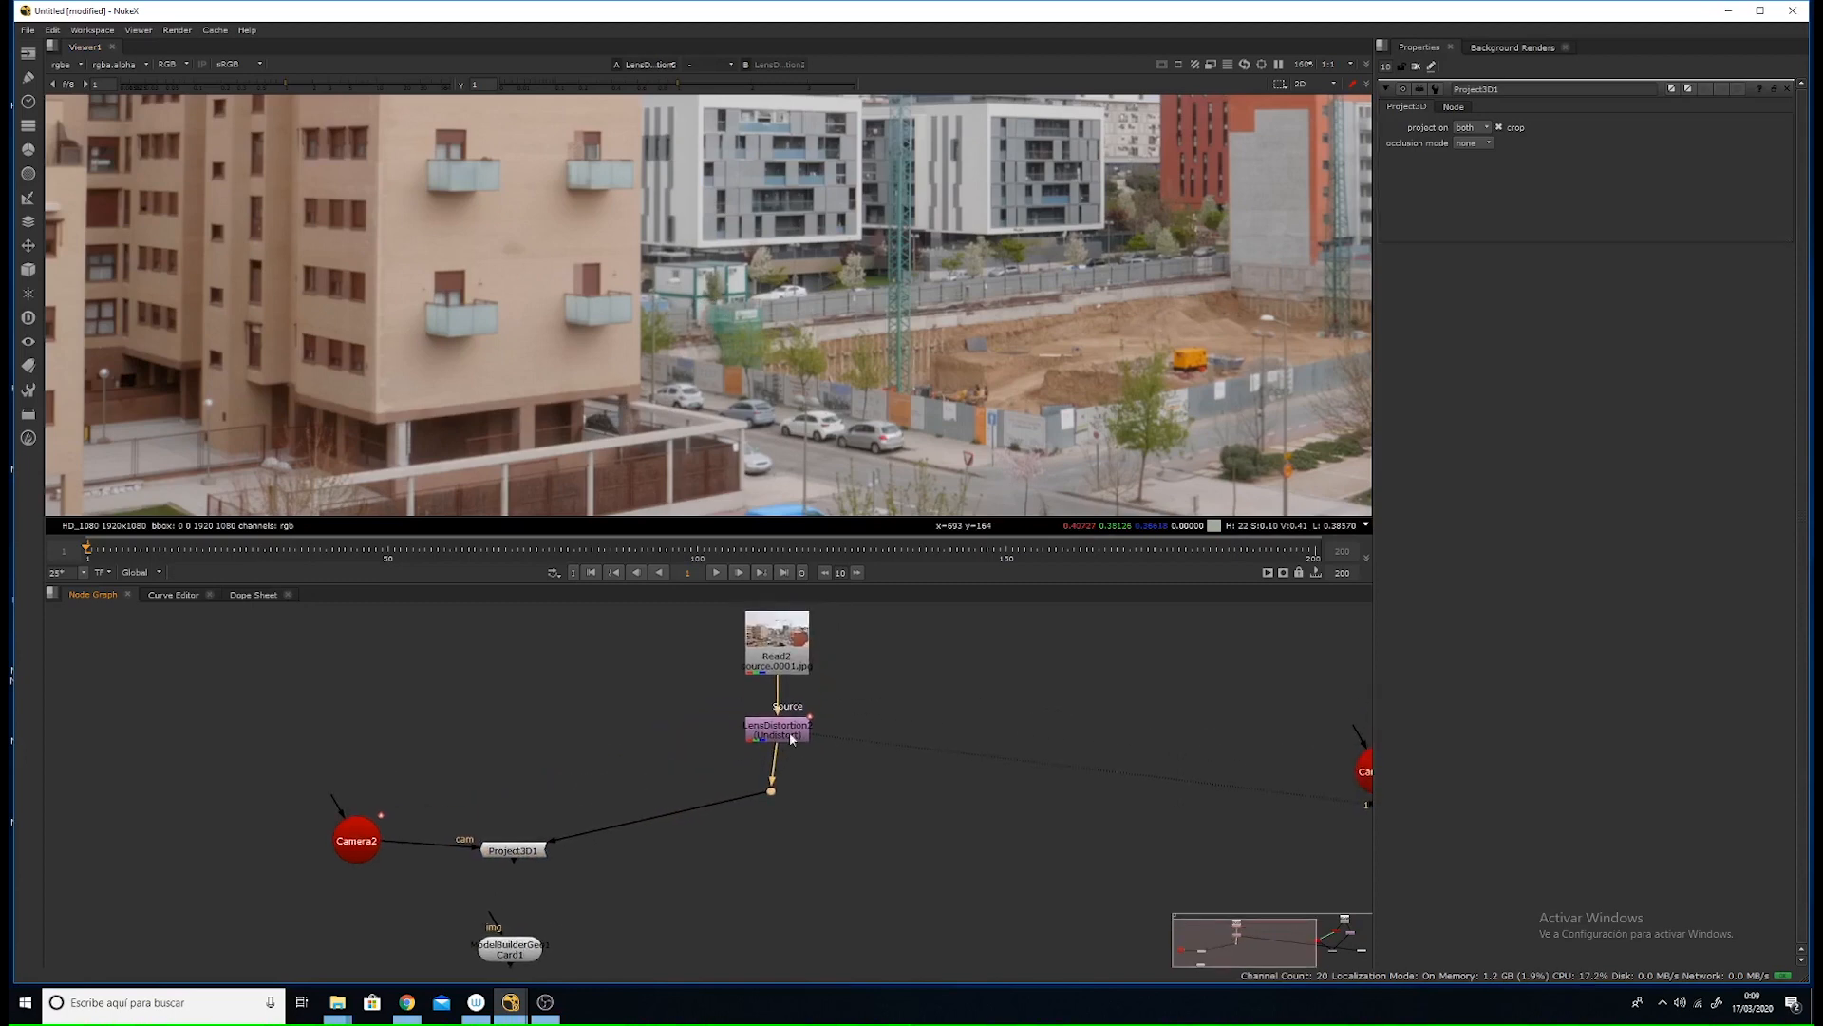
- Route the undistorted plate's connection to Project3D1 at right angles by aligning the existing dot and adding another above Project3D1
drag(771, 791, 778, 787)
ctrl+drag(662, 817, 521, 794)
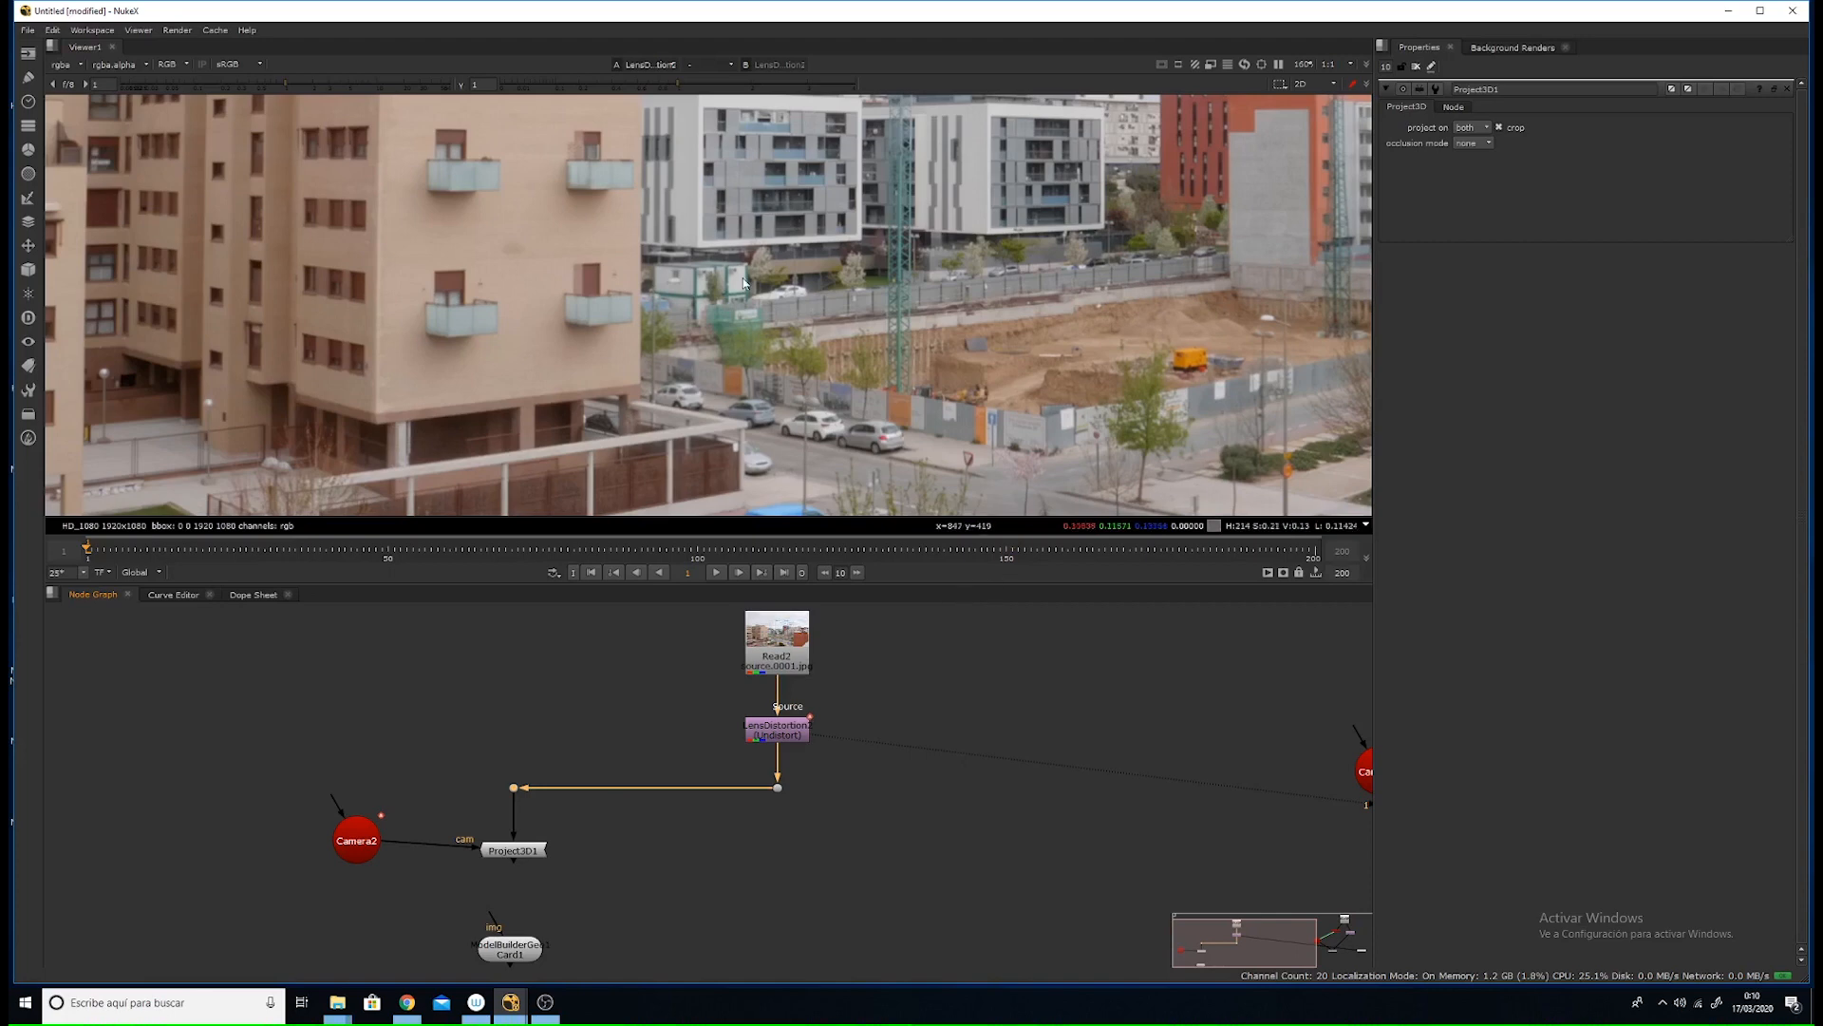
middle_drag(811, 676, 807, 714)
click(777, 765)
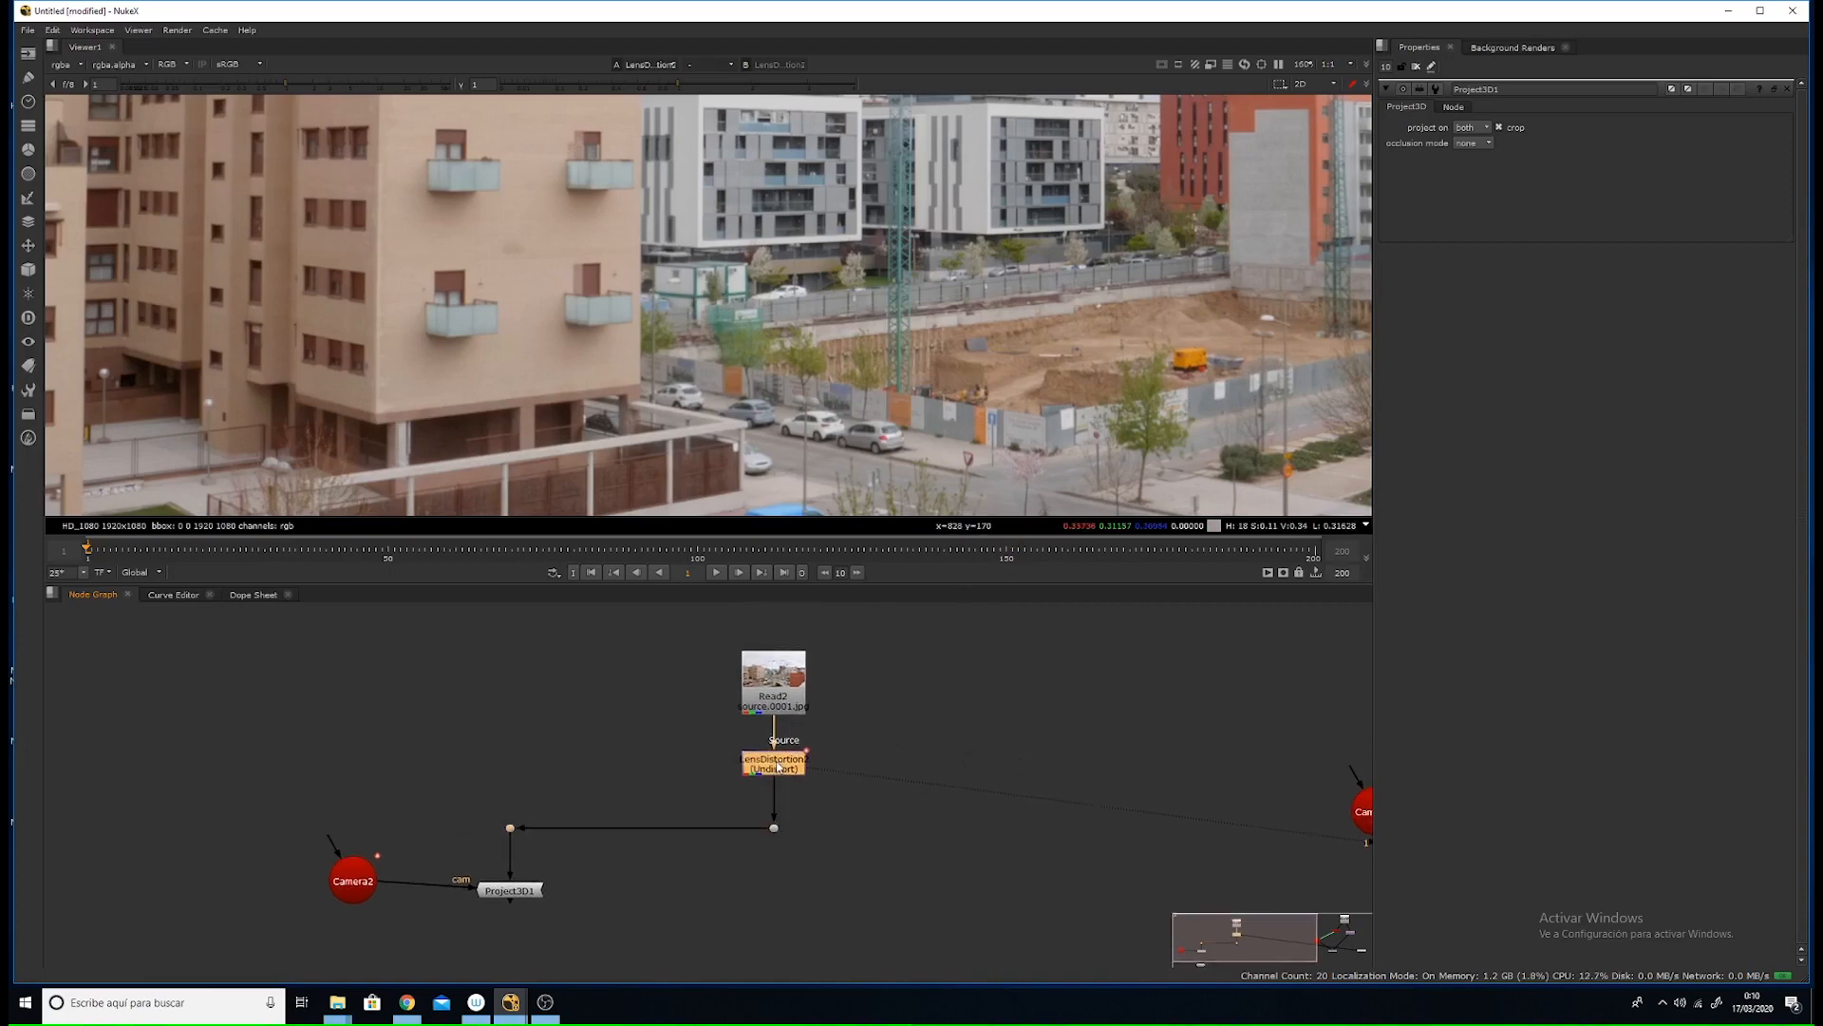
- Connect the img input of the ModelBuilderGeo1 card to Project3D1 and align the card node directly beneath it
middle_drag(663, 800, 788, 759)
middle_drag(597, 889, 647, 799)
drag(643, 850, 643, 858)
double_click(647, 861)
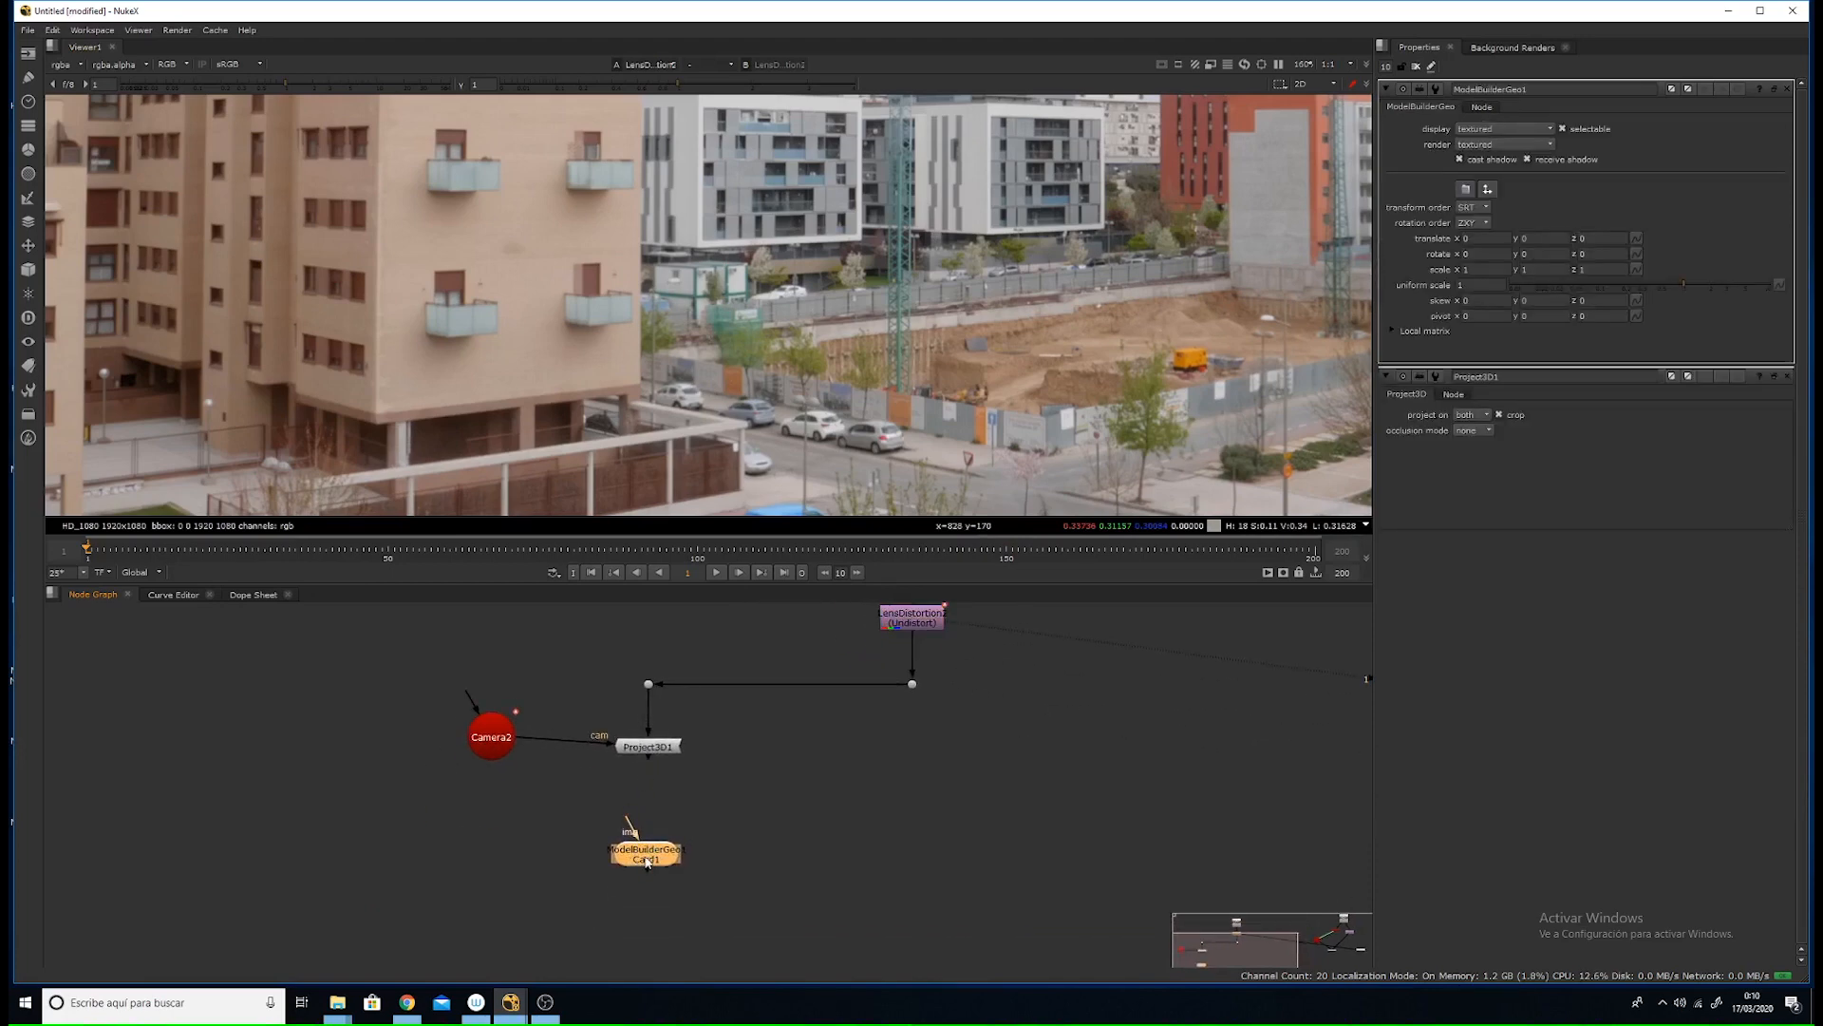
drag(633, 813, 652, 752)
middle_drag(673, 831, 684, 768)
drag(656, 792, 659, 758)
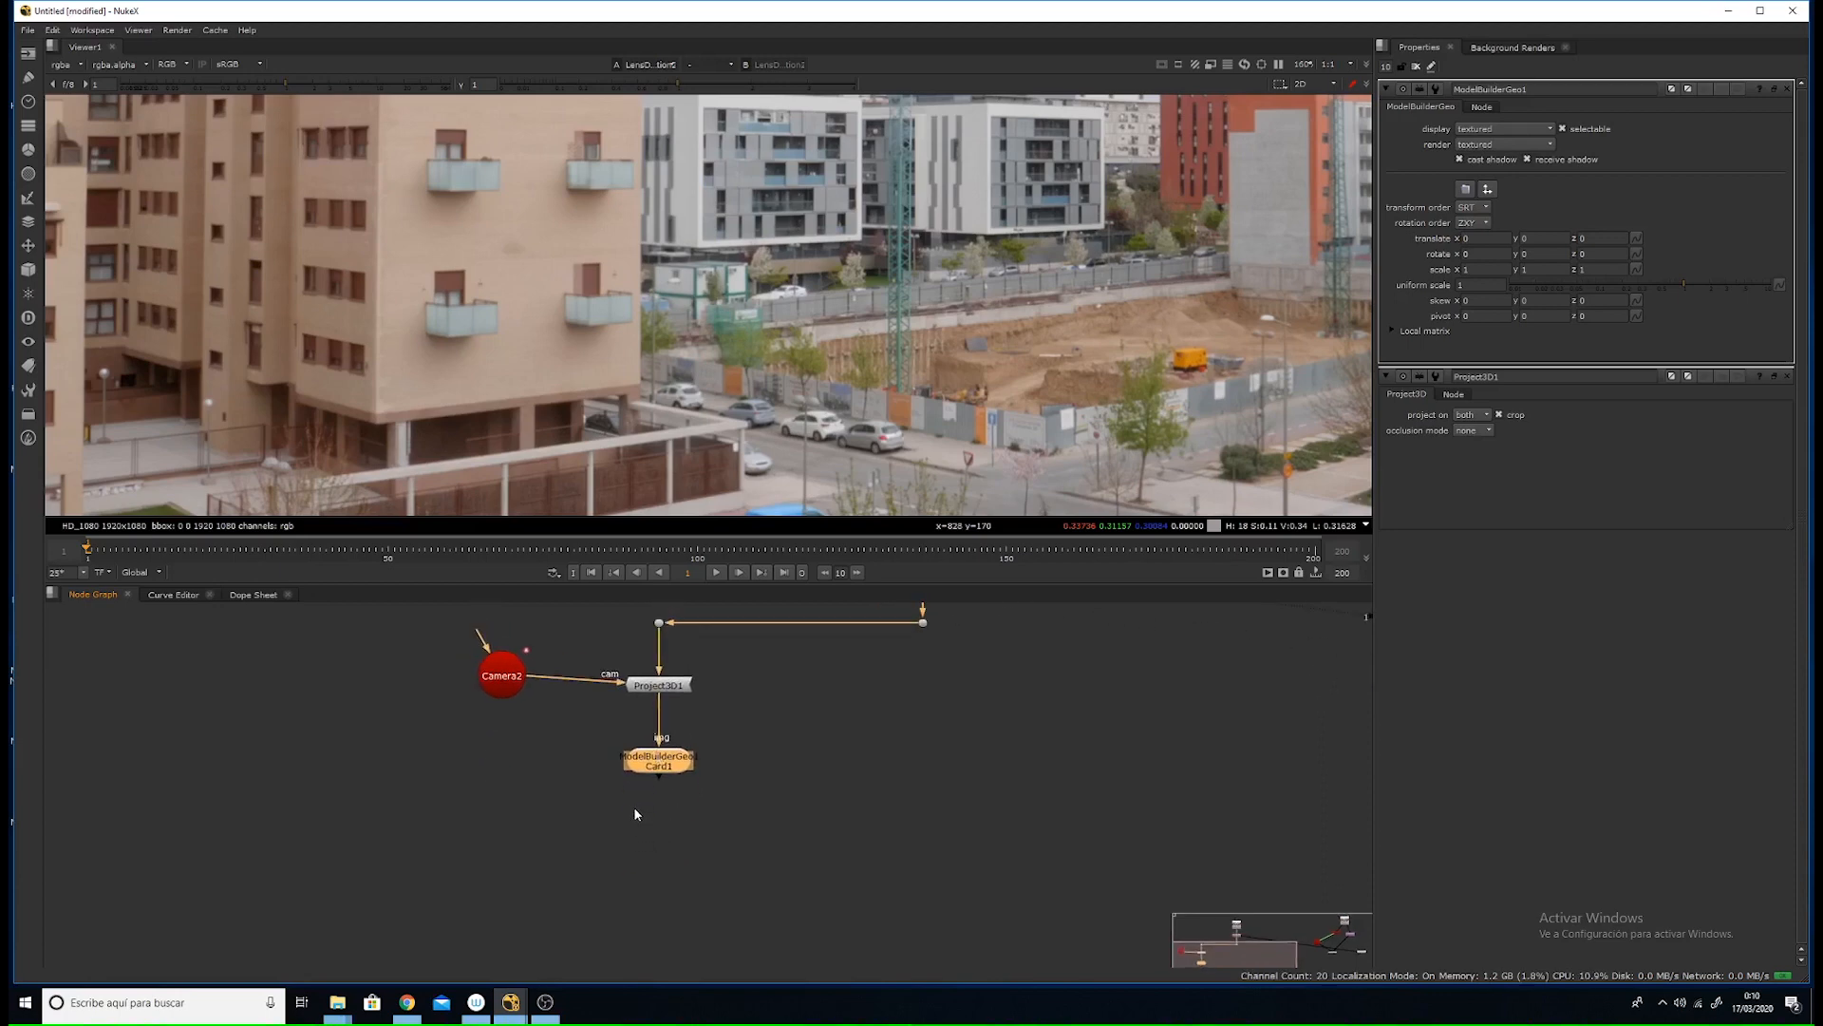
- Add a ScanlineRender node below the card geometry and connect its obj/scn input to ModelBuilderGeo1
click(634, 809)
key(Tab)
text(scal)
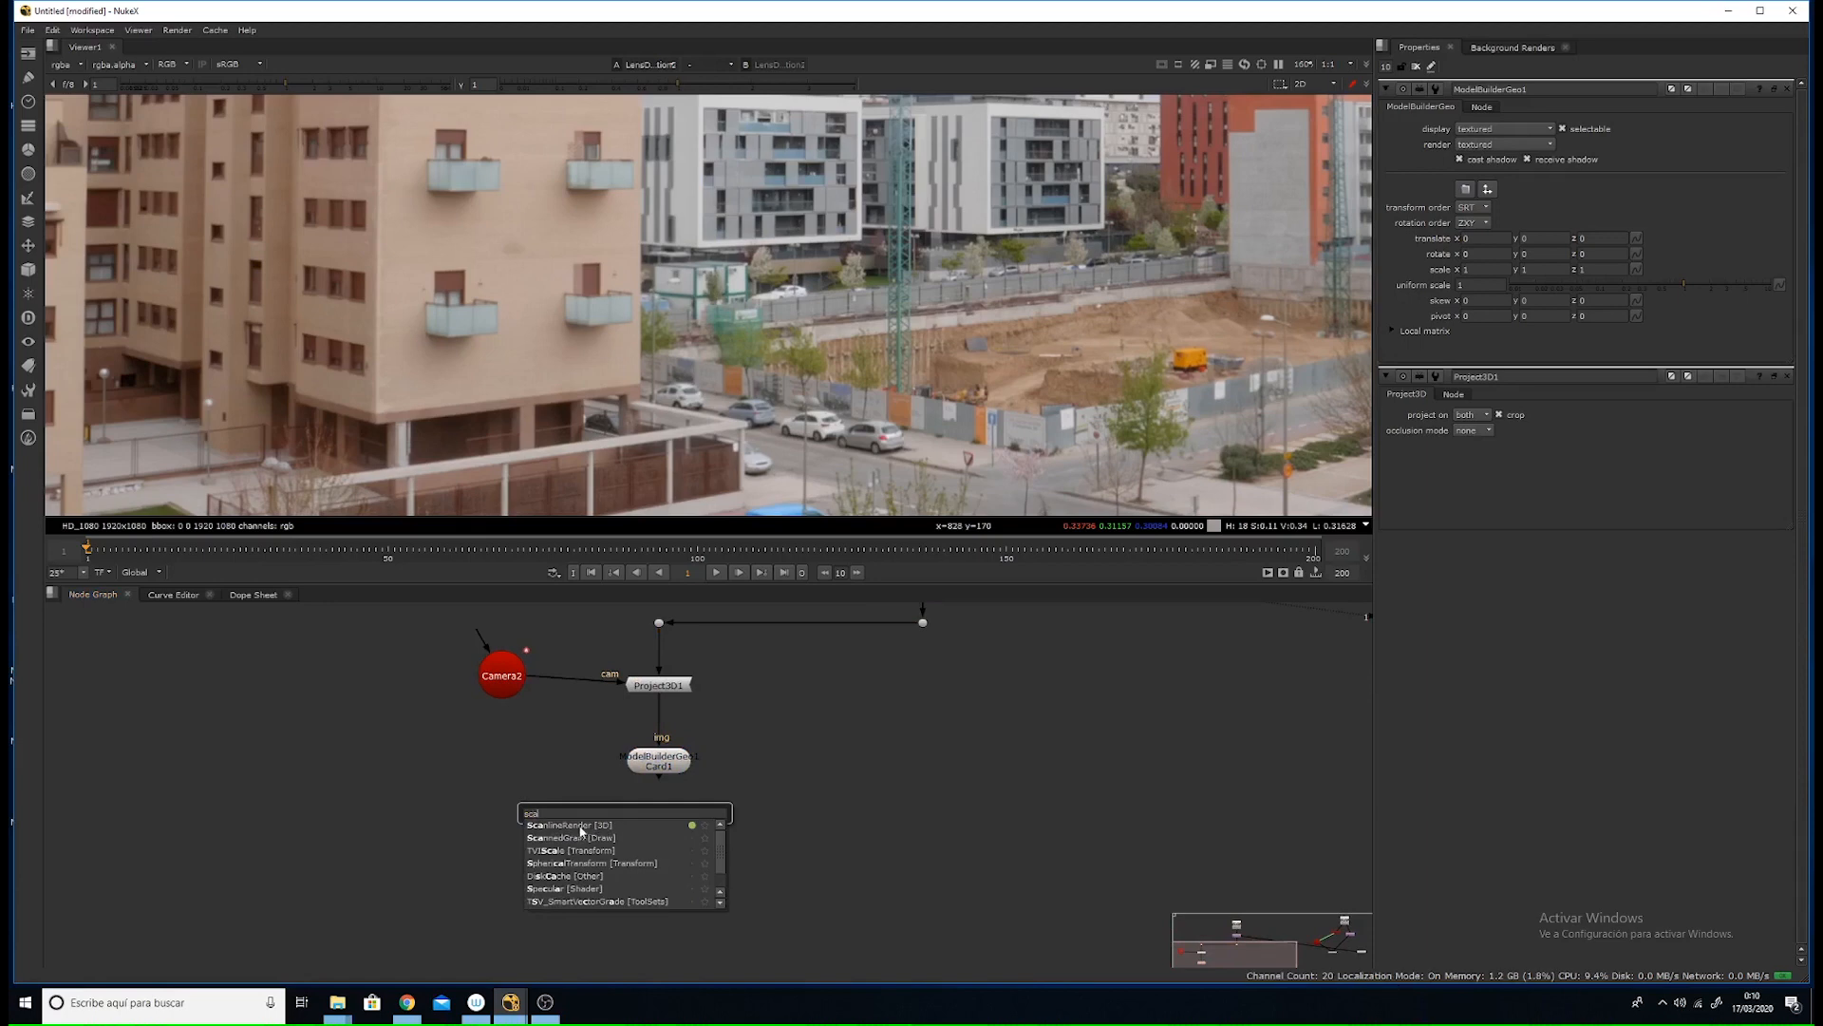
key(Return)
drag(655, 806, 657, 764)
drag(660, 877, 675, 886)
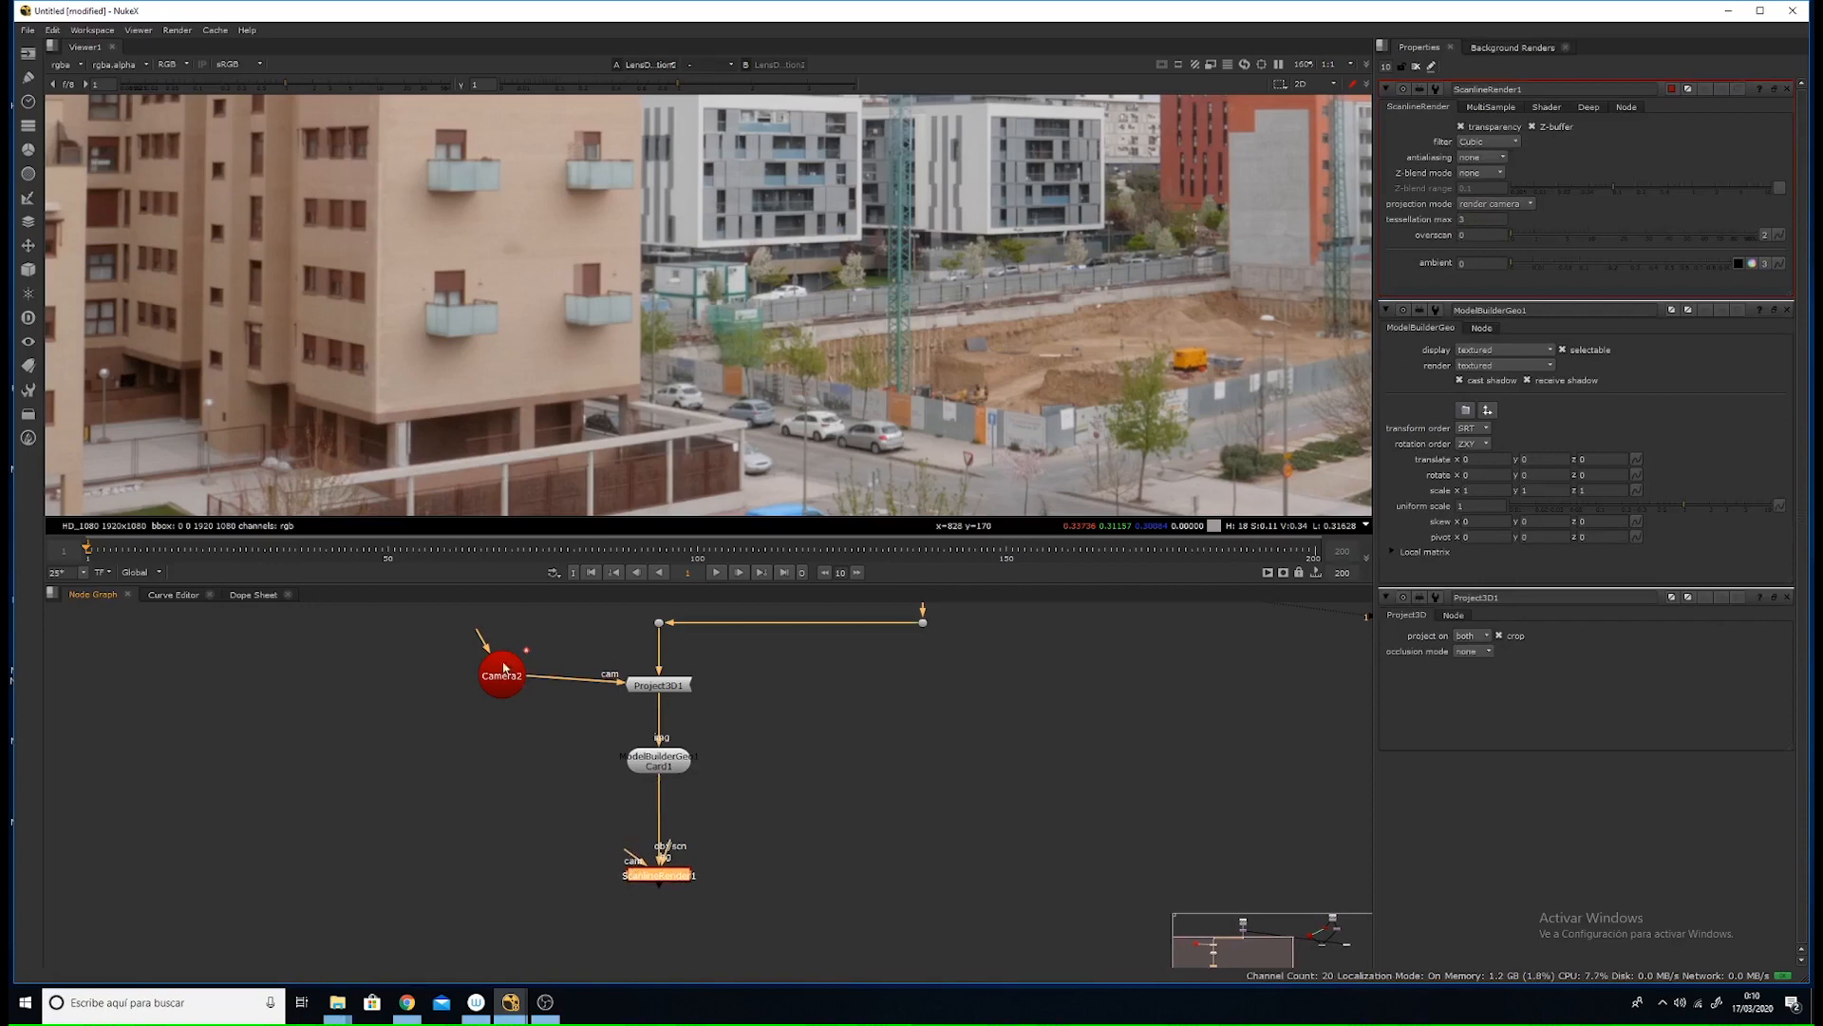
- Connect ScanlineRender1's cam input to Camera2, route the connection through a corner dot, and align Camera2 with Project3D1
drag(627, 851, 503, 676)
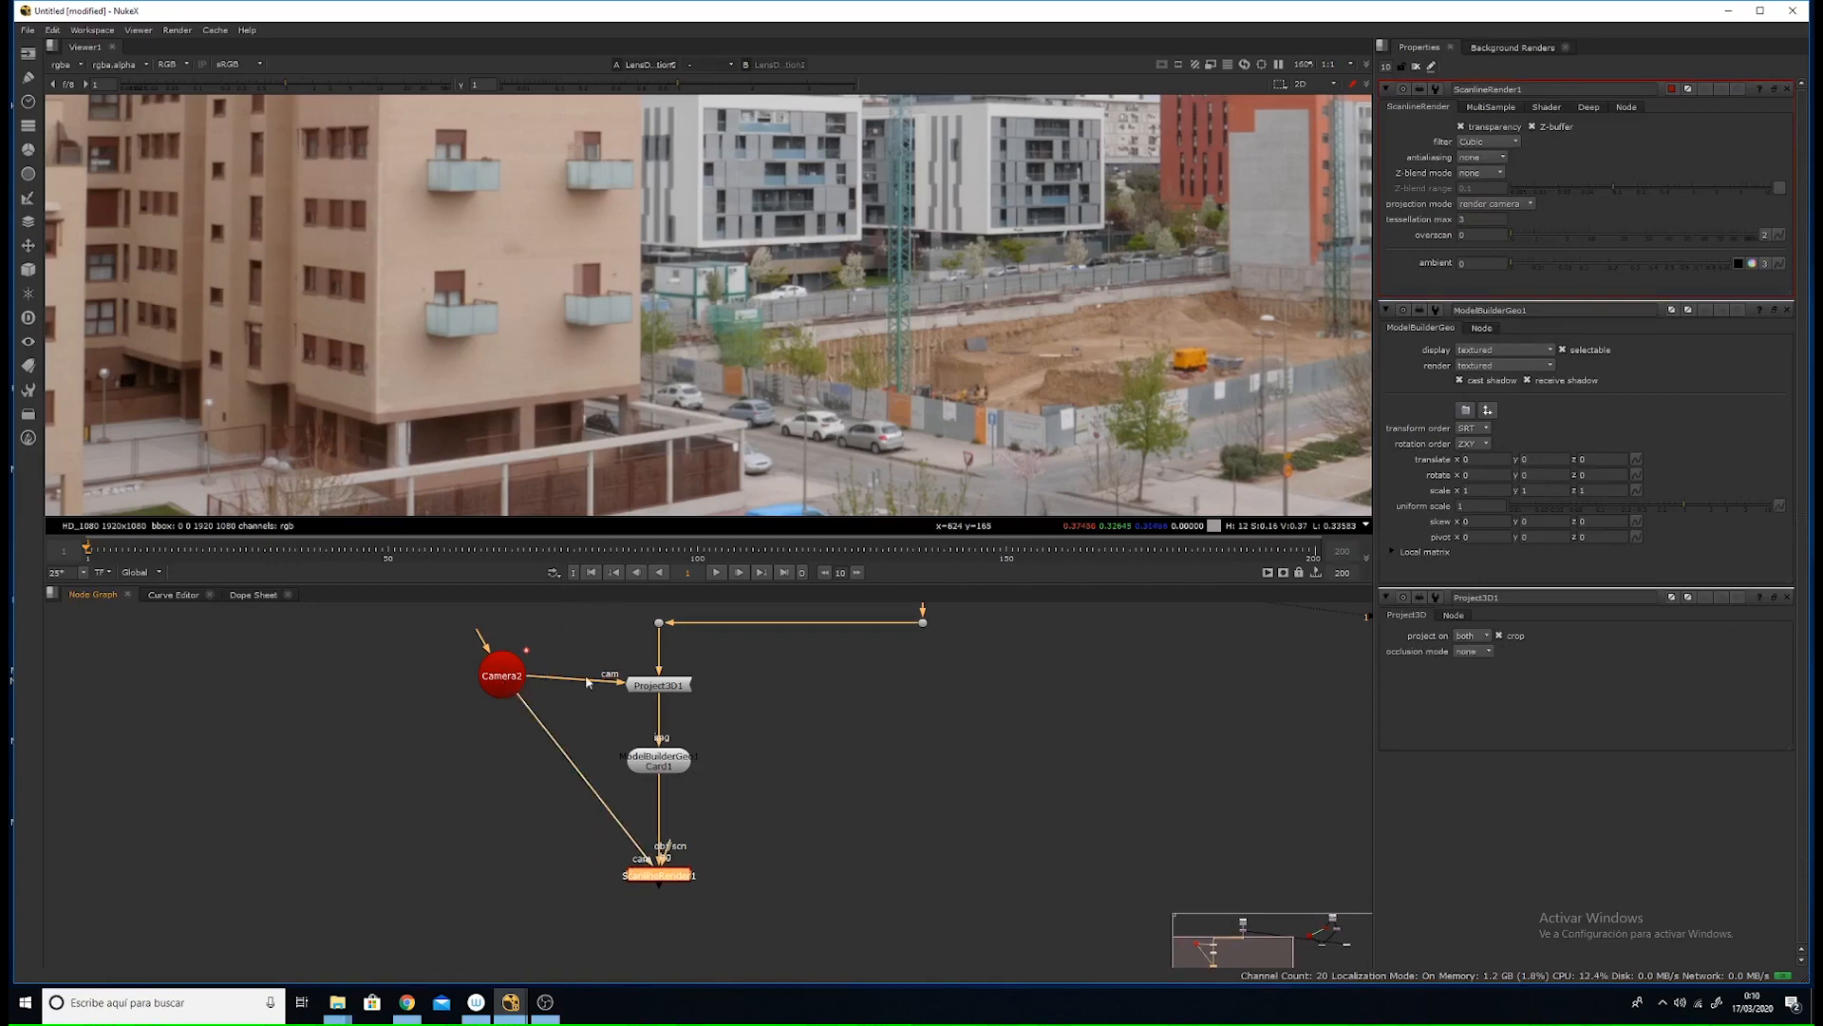
ctrl+drag(585, 781, 486, 874)
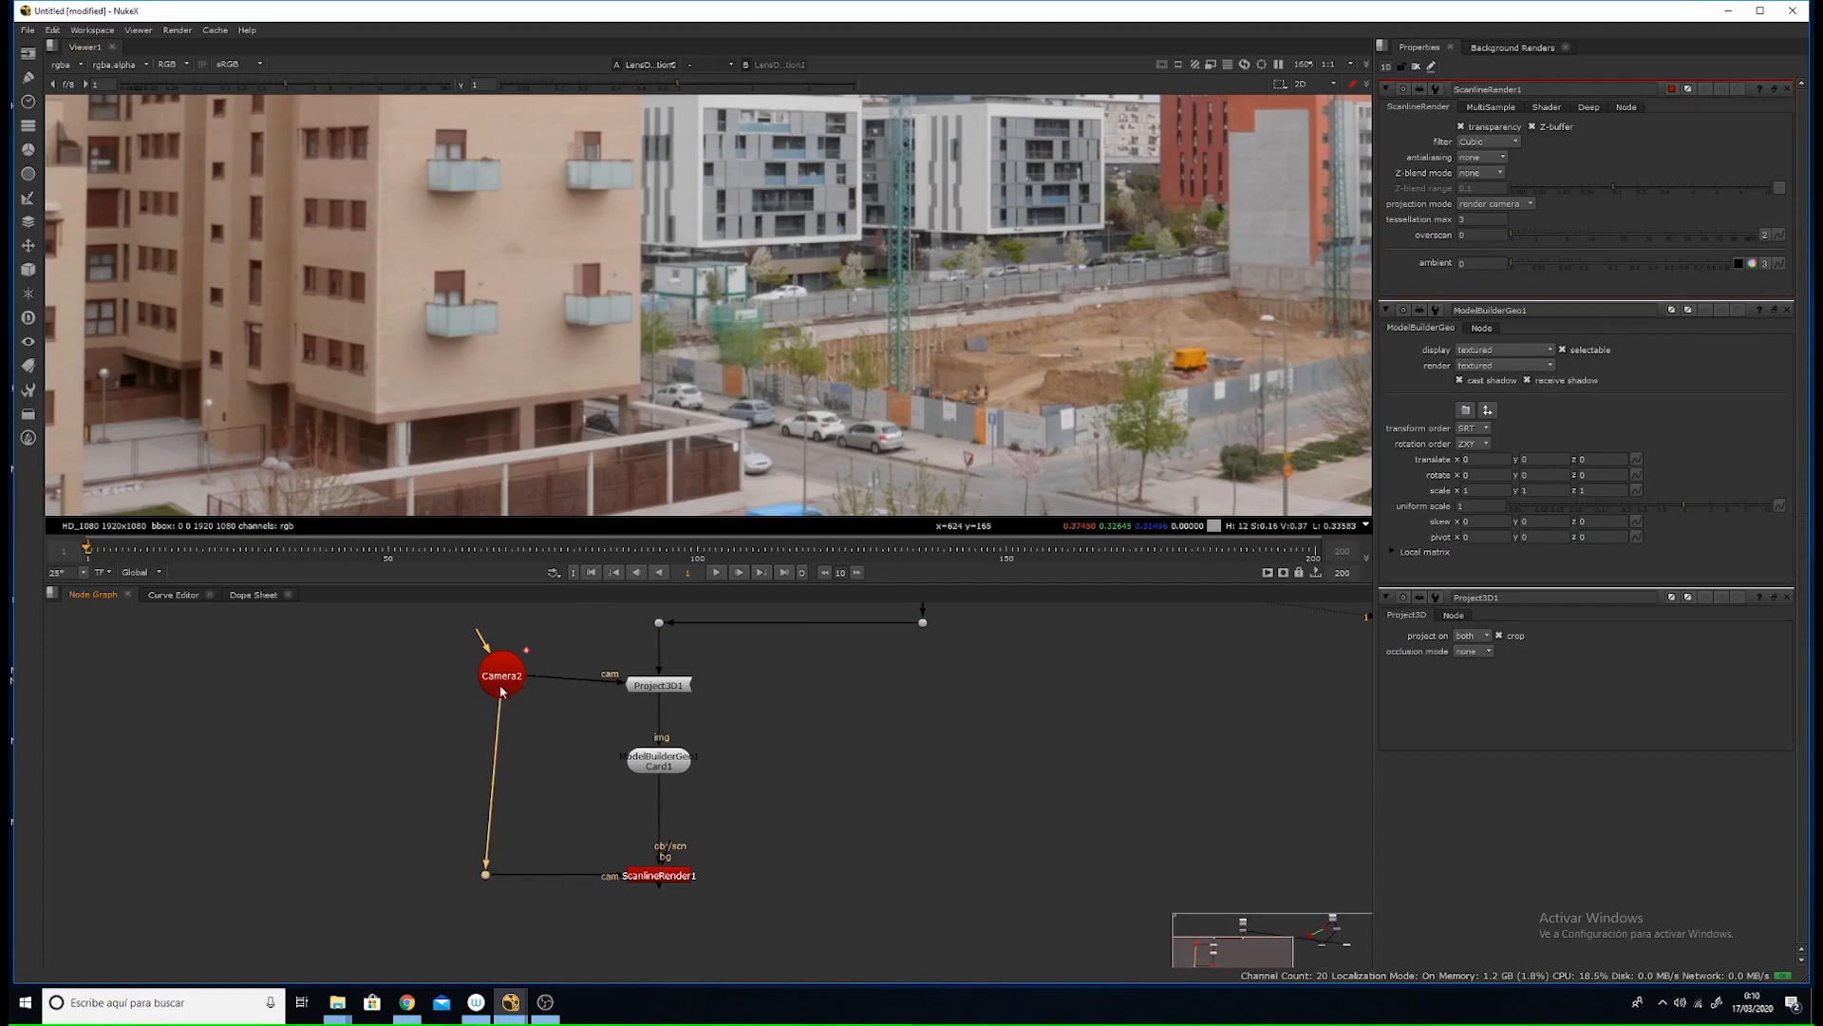
drag(501, 691, 486, 684)
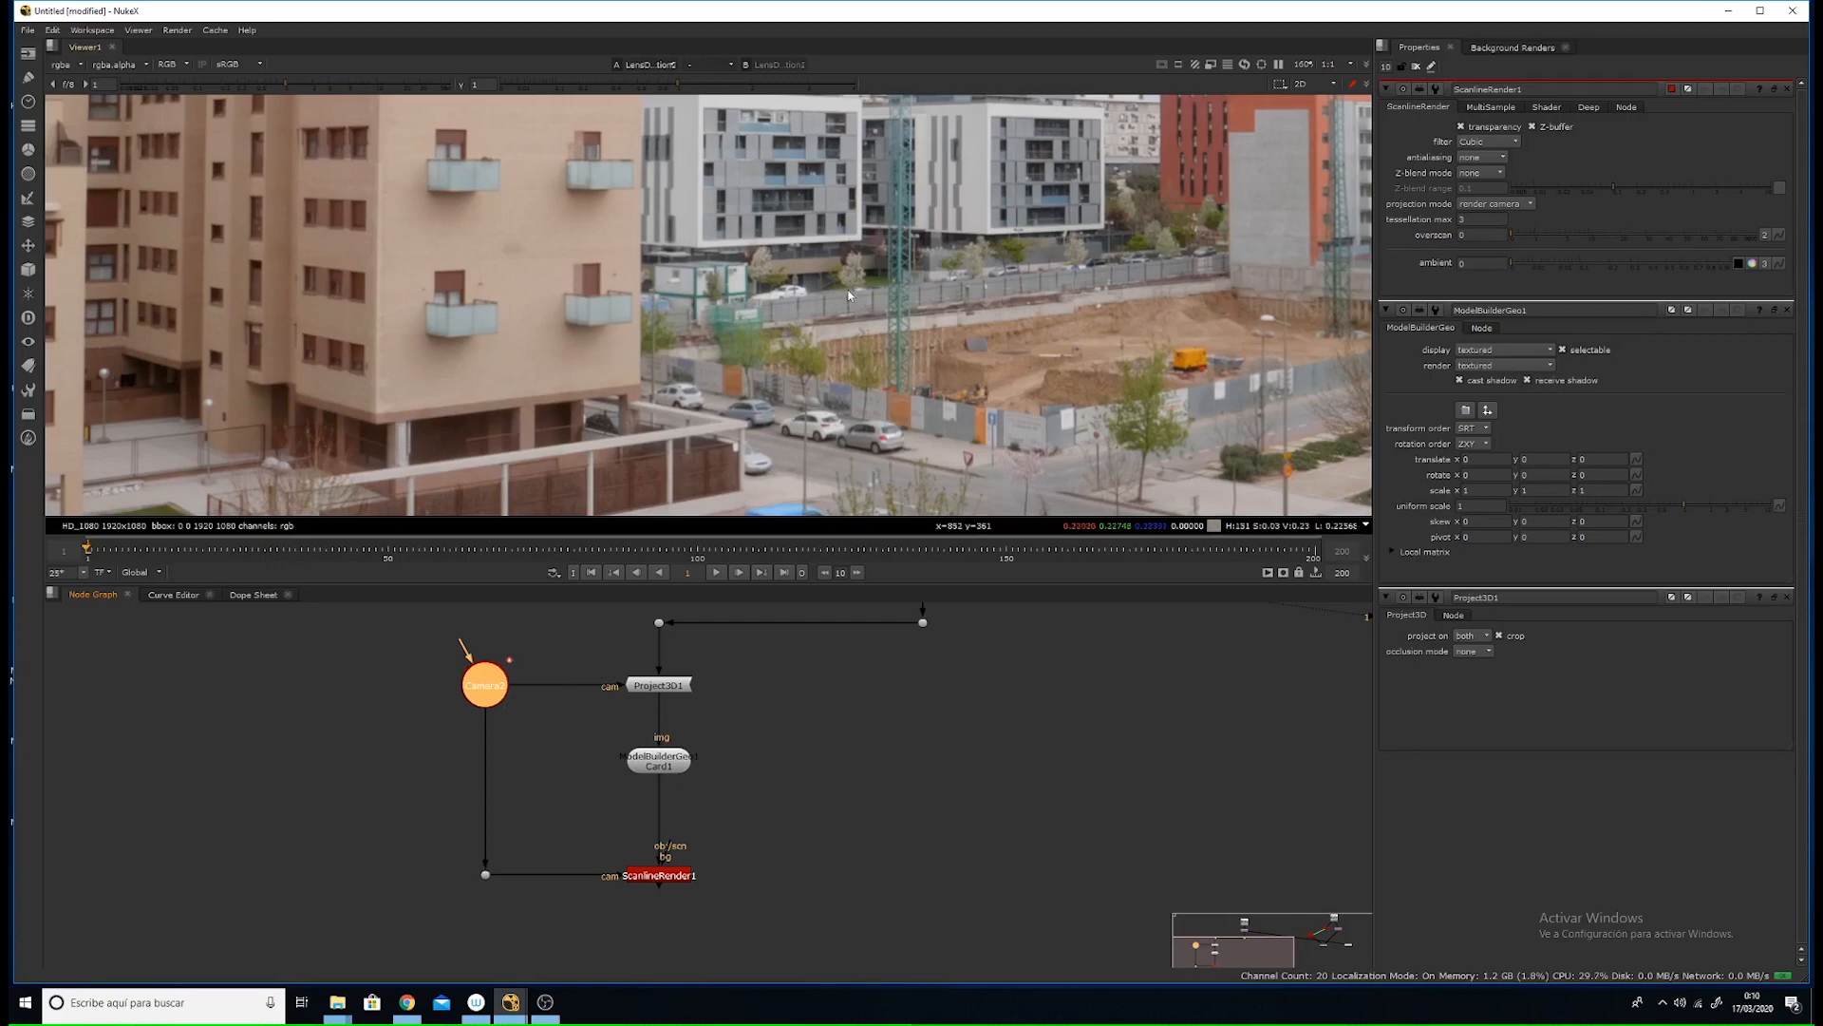
- Examine the construction site and crane area in the undistorted footage
scroll(876, 282, down, 3)
middle_drag(886, 290, 809, 338)
scroll(866, 367, up, 4)
scroll(864, 366, up, 2)
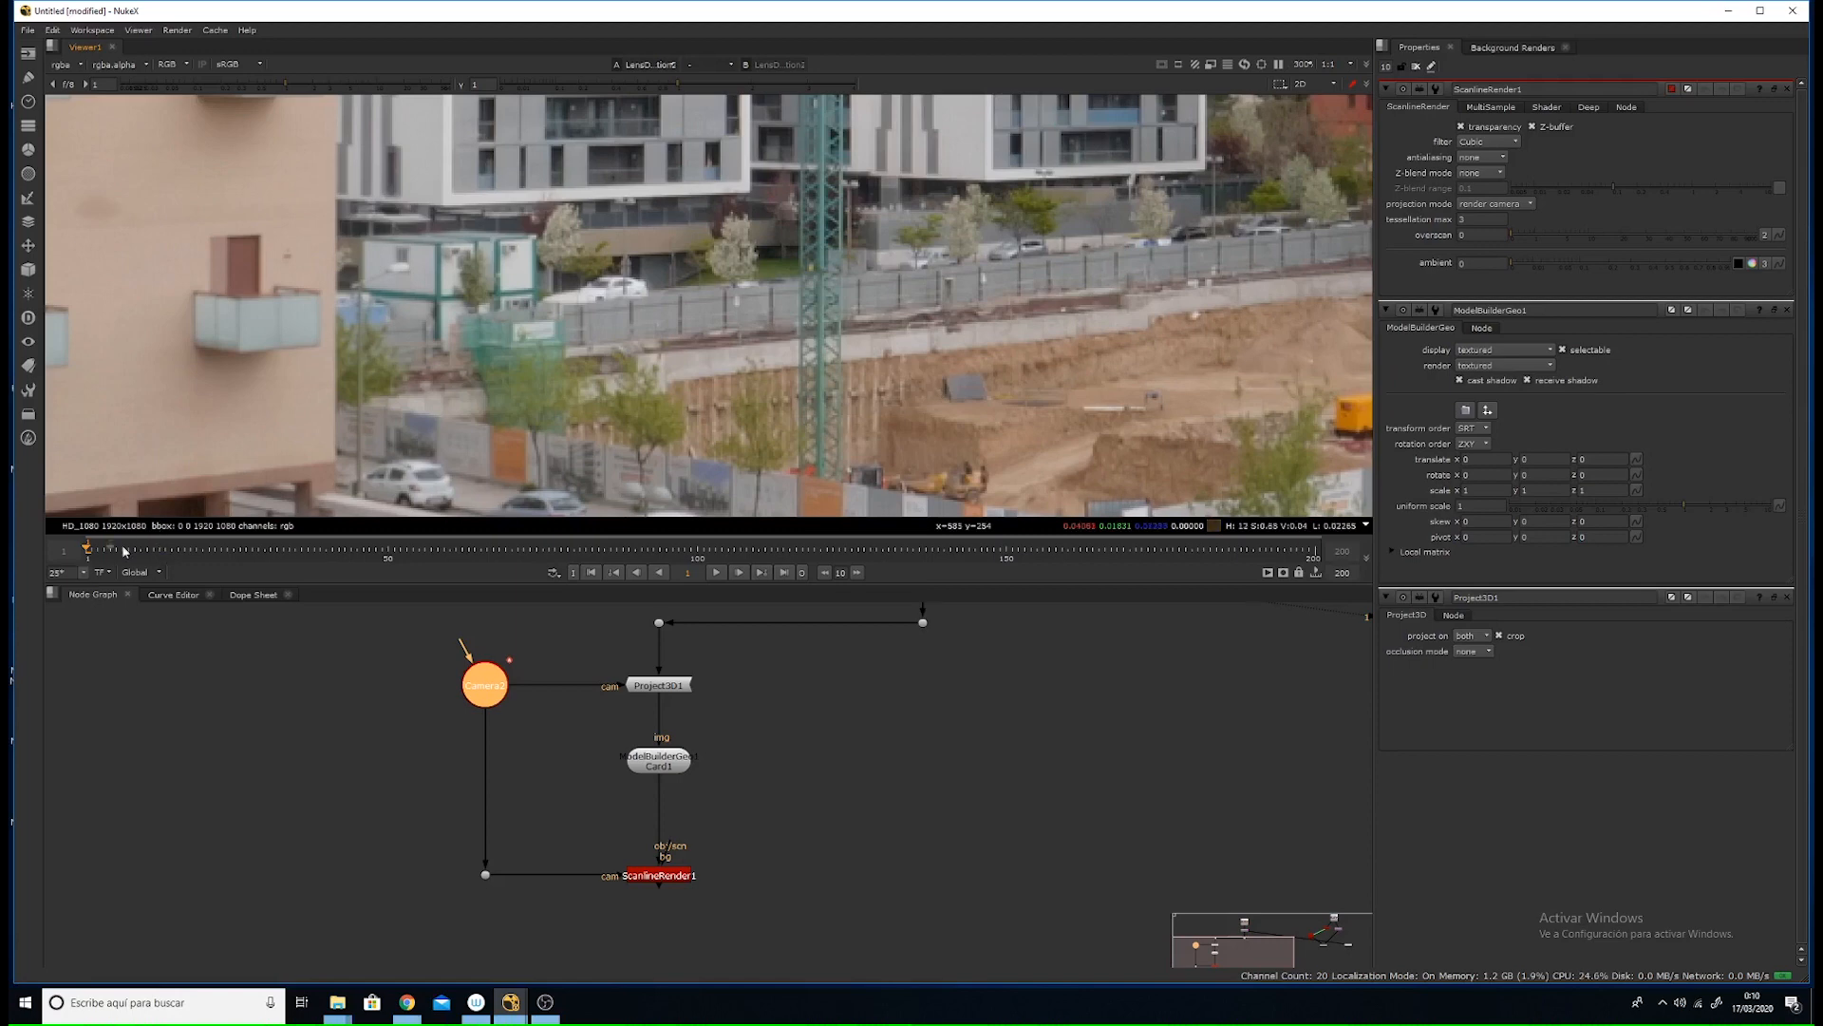
scroll(768, 321, down, 4)
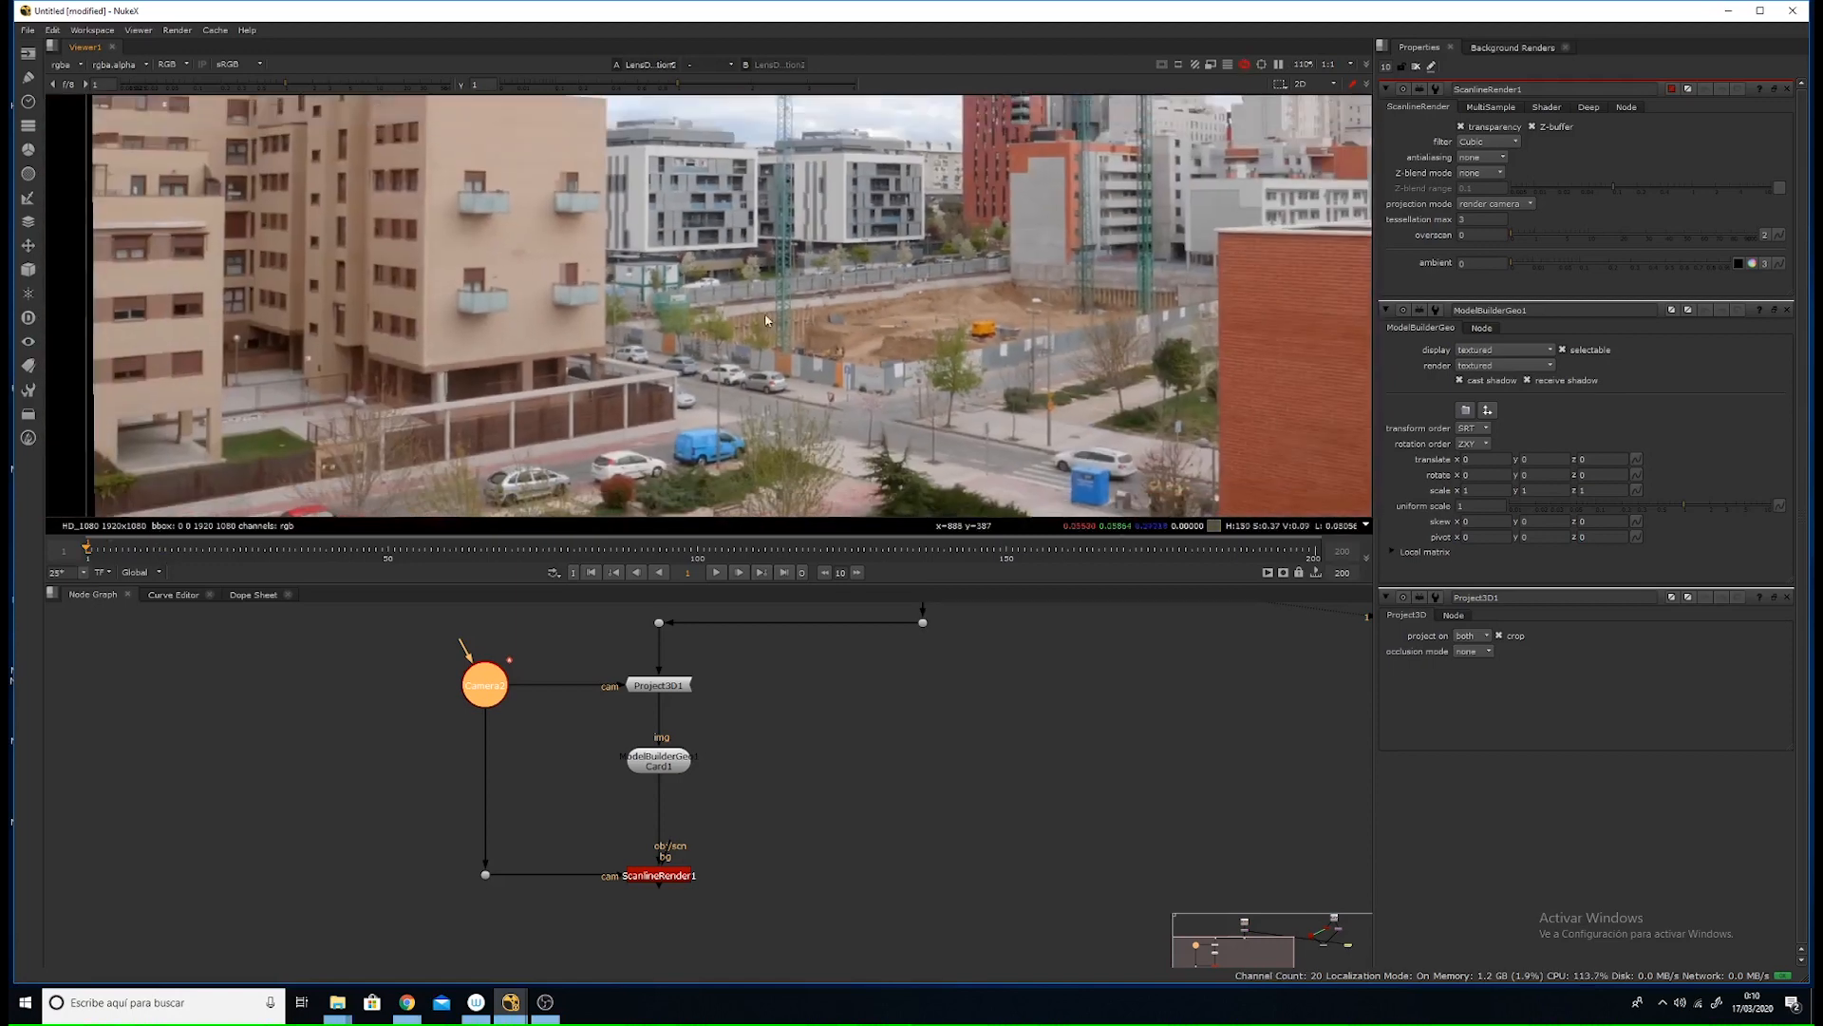
middle_drag(766, 321, 751, 324)
scroll(760, 321, up, 3)
- Insert a FrameHold node into the camera connection between the corner dot and ScanlineRender1
middle_drag(573, 776, 615, 699)
scroll(594, 773, up, 2)
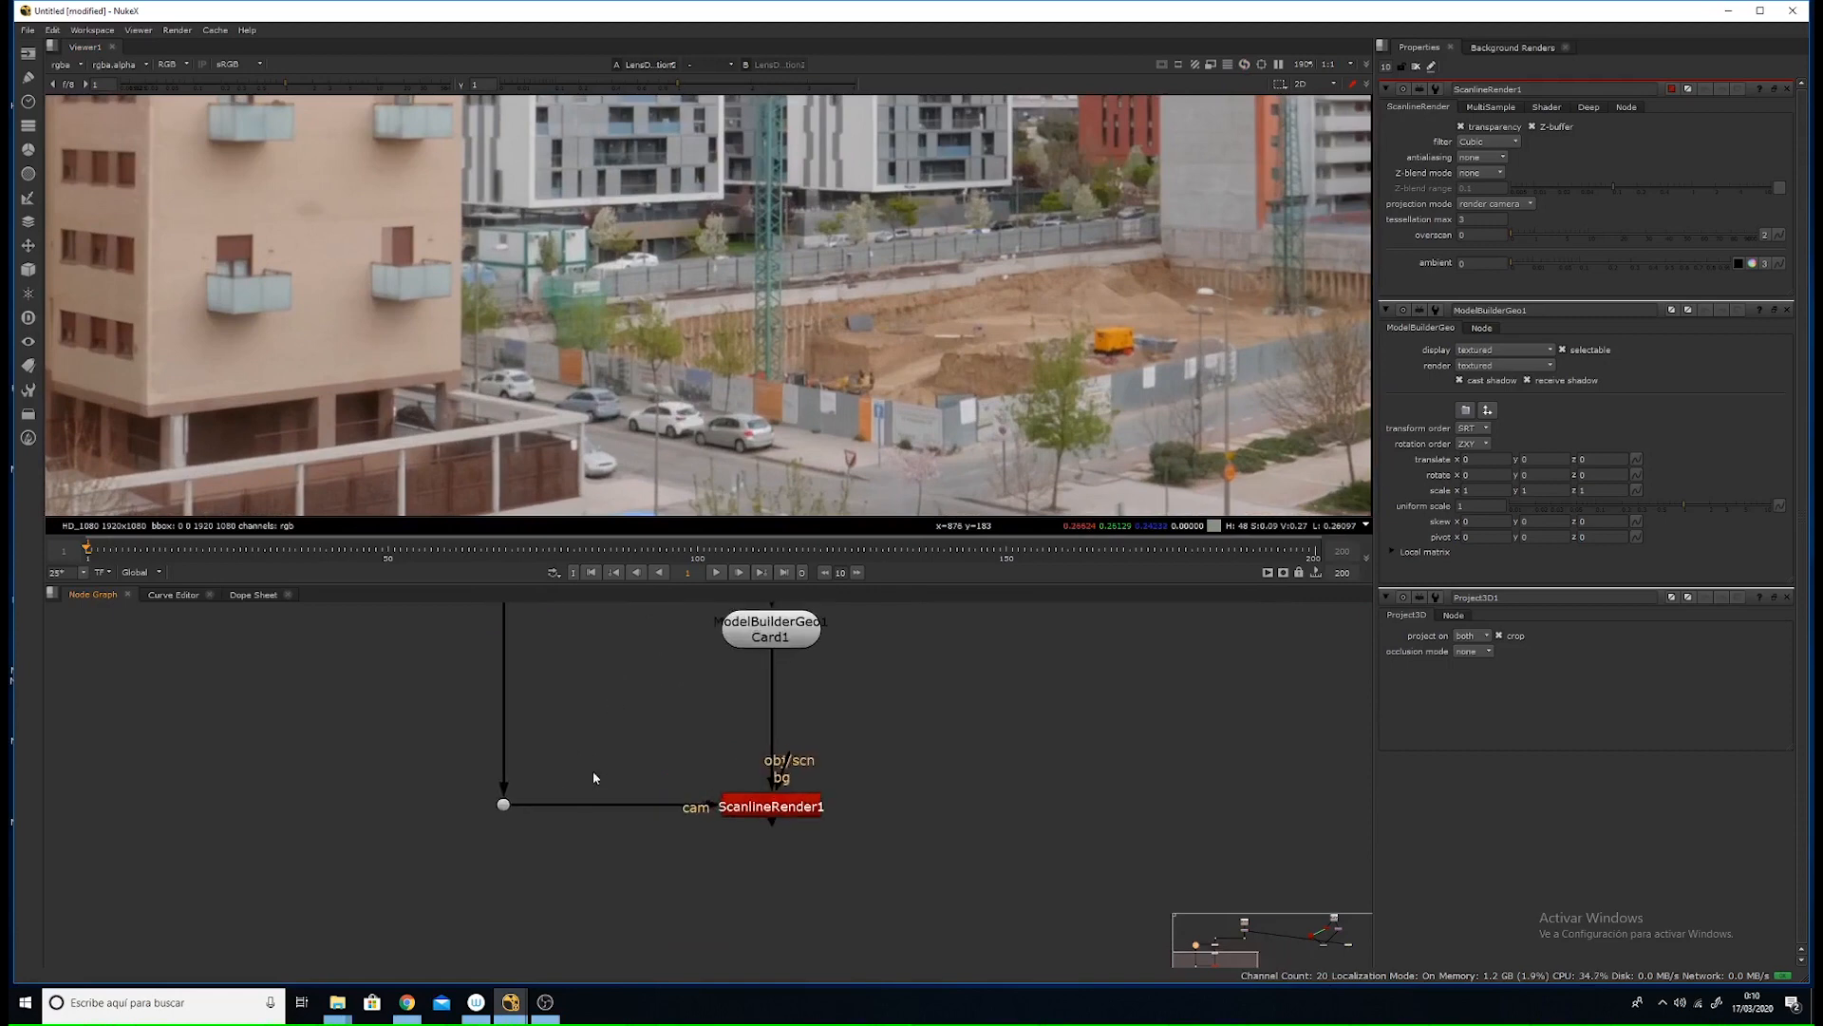
key(Tab)
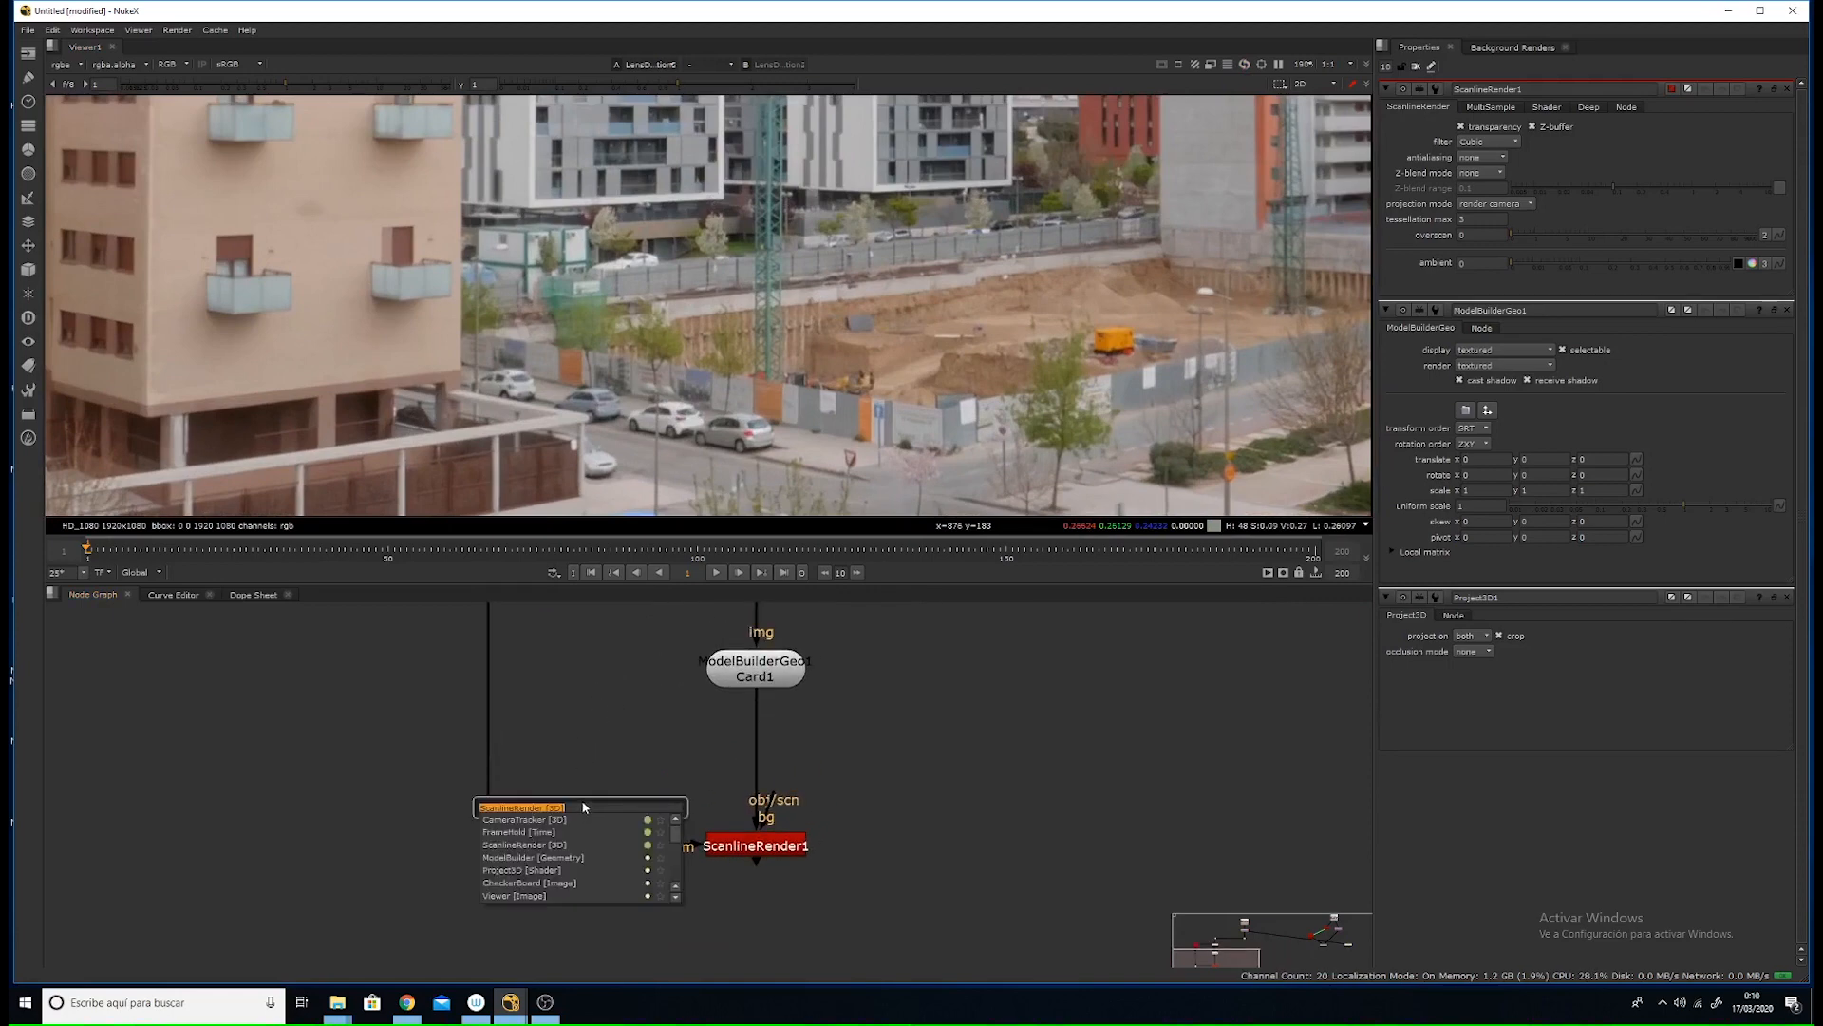
text(fra)
click(534, 821)
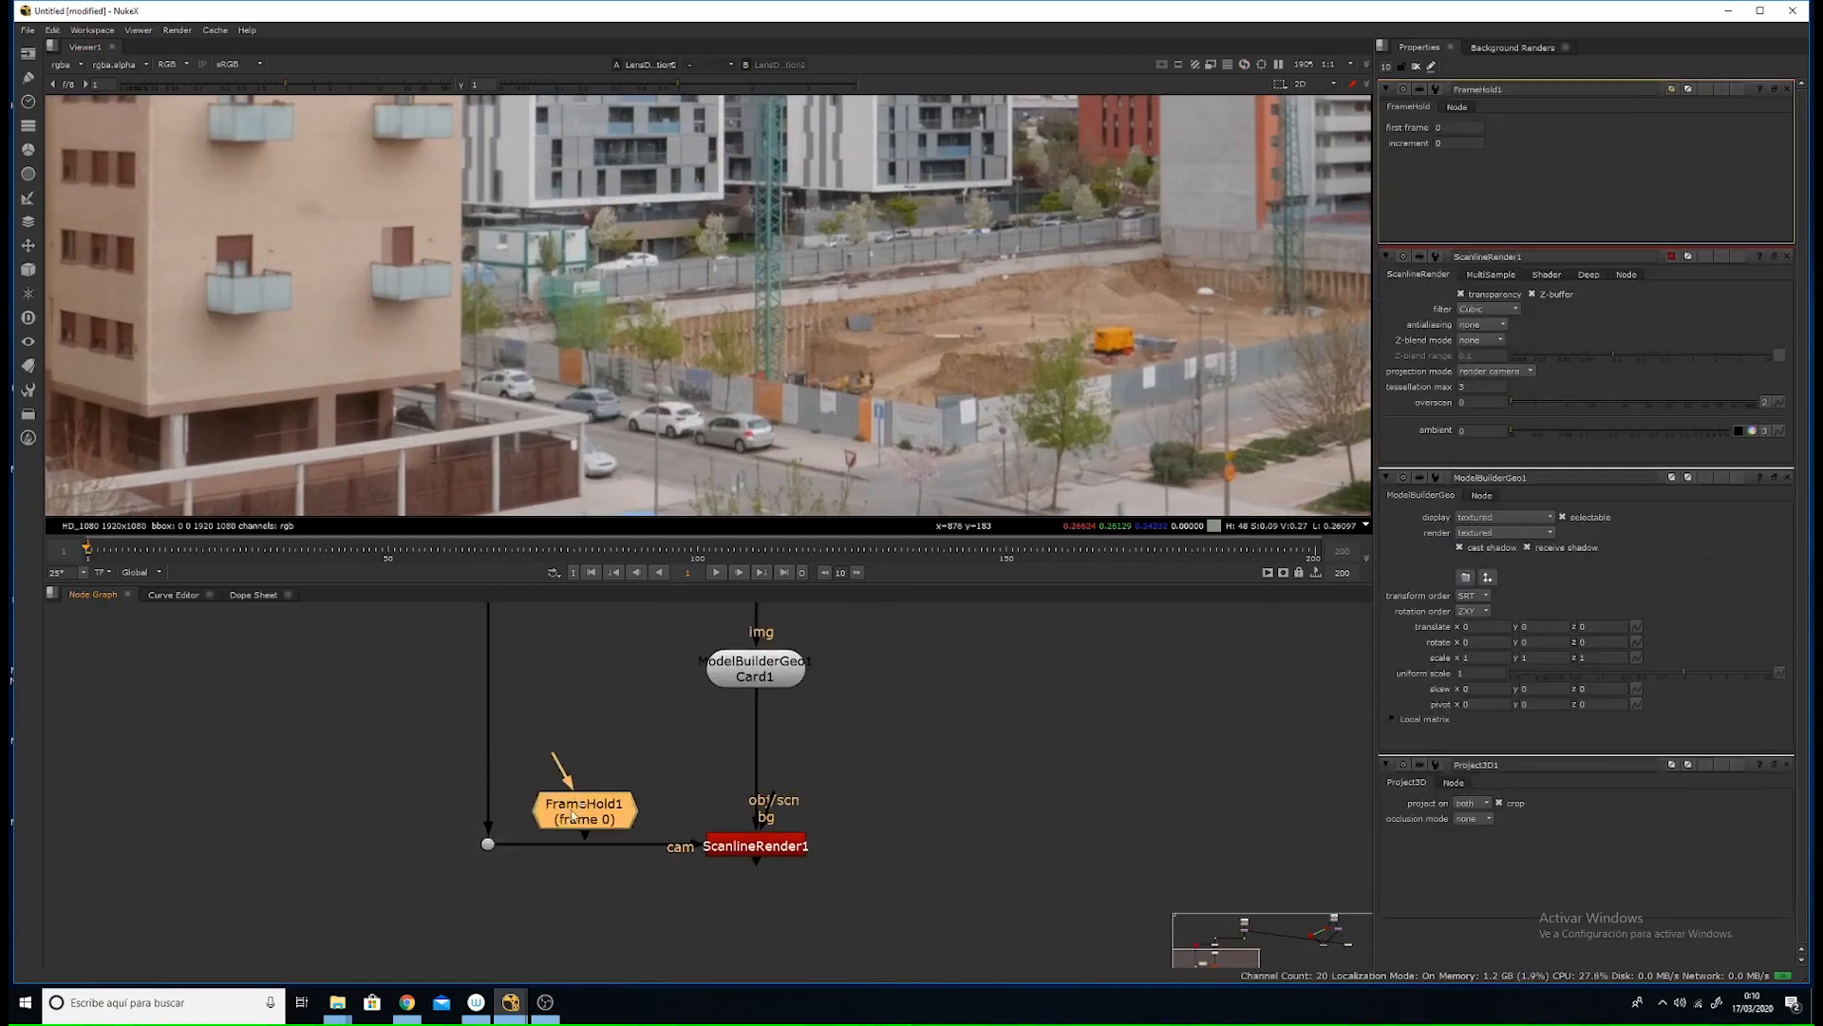
click(571, 843)
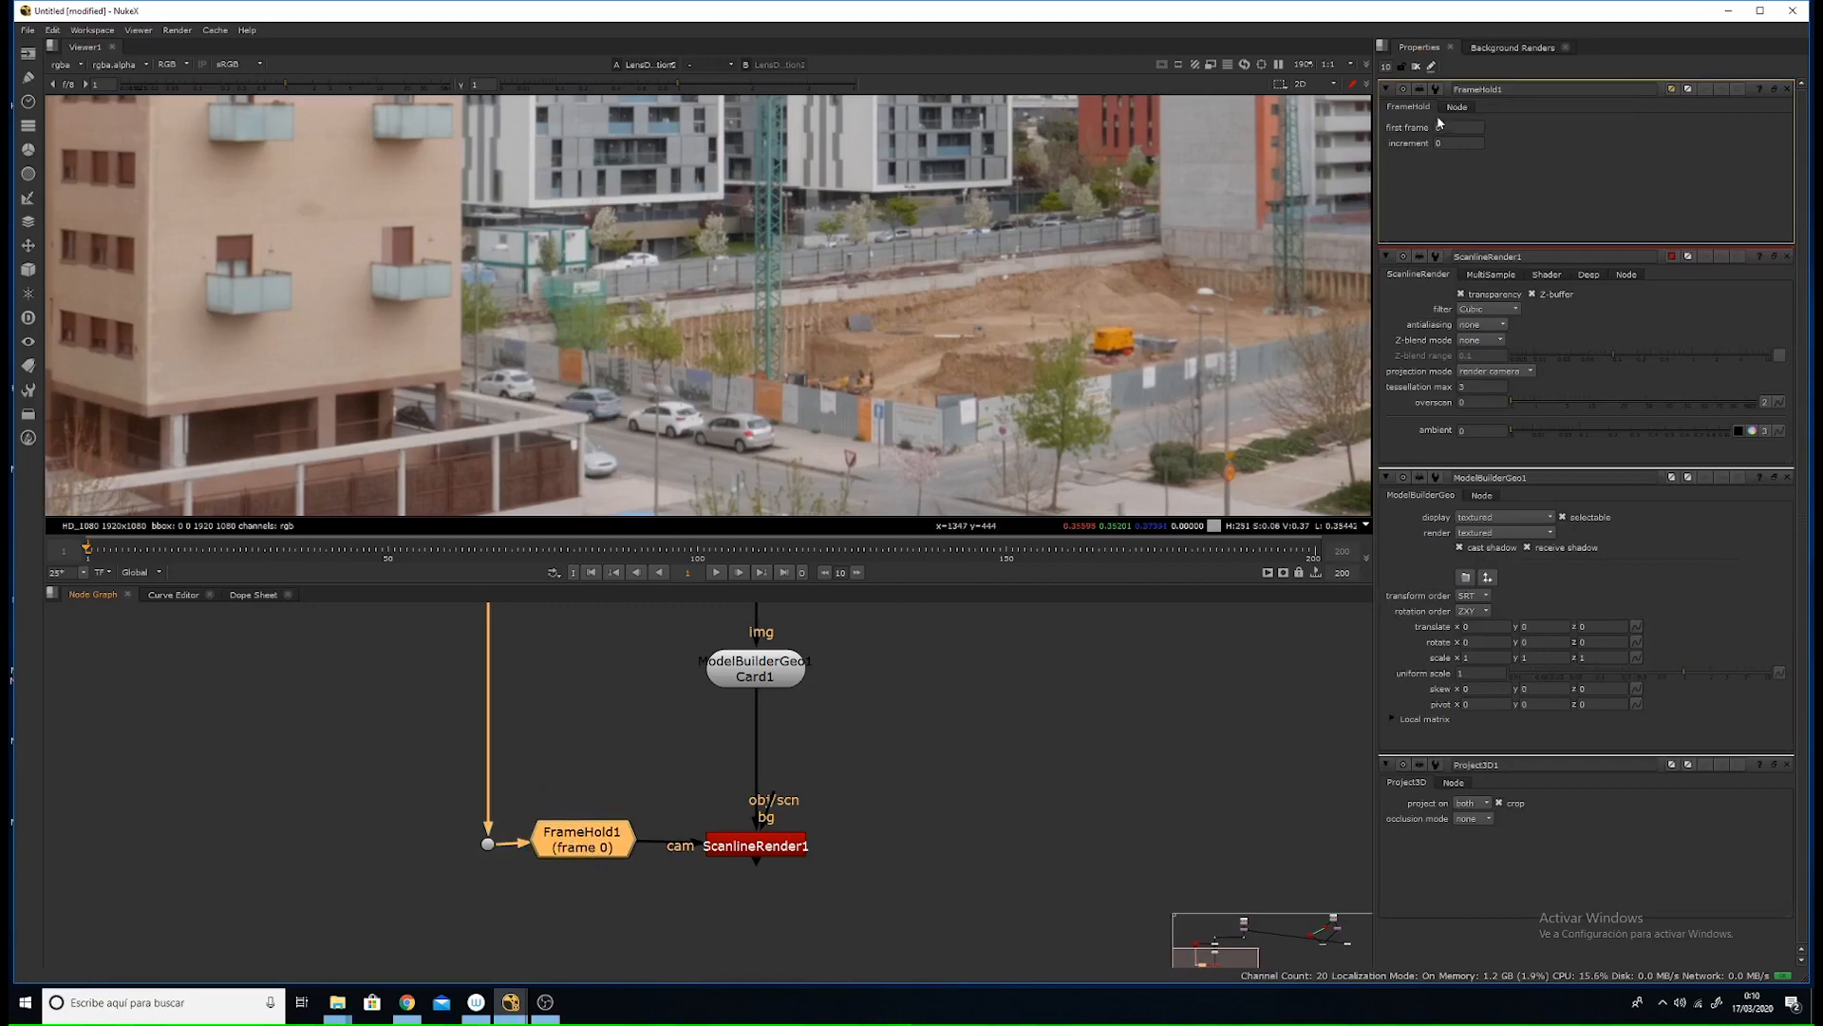
- Set the FrameHold's first frame to 1 and align the node with the camera connection line
click(1440, 127)
text(1)
middle_drag(585, 862, 611, 870)
drag(612, 846, 615, 852)
- Review the node chain from the Read2 source plate and lens undistortion to Camera2, the projection and the frame hold
scroll(690, 791, down, 4)
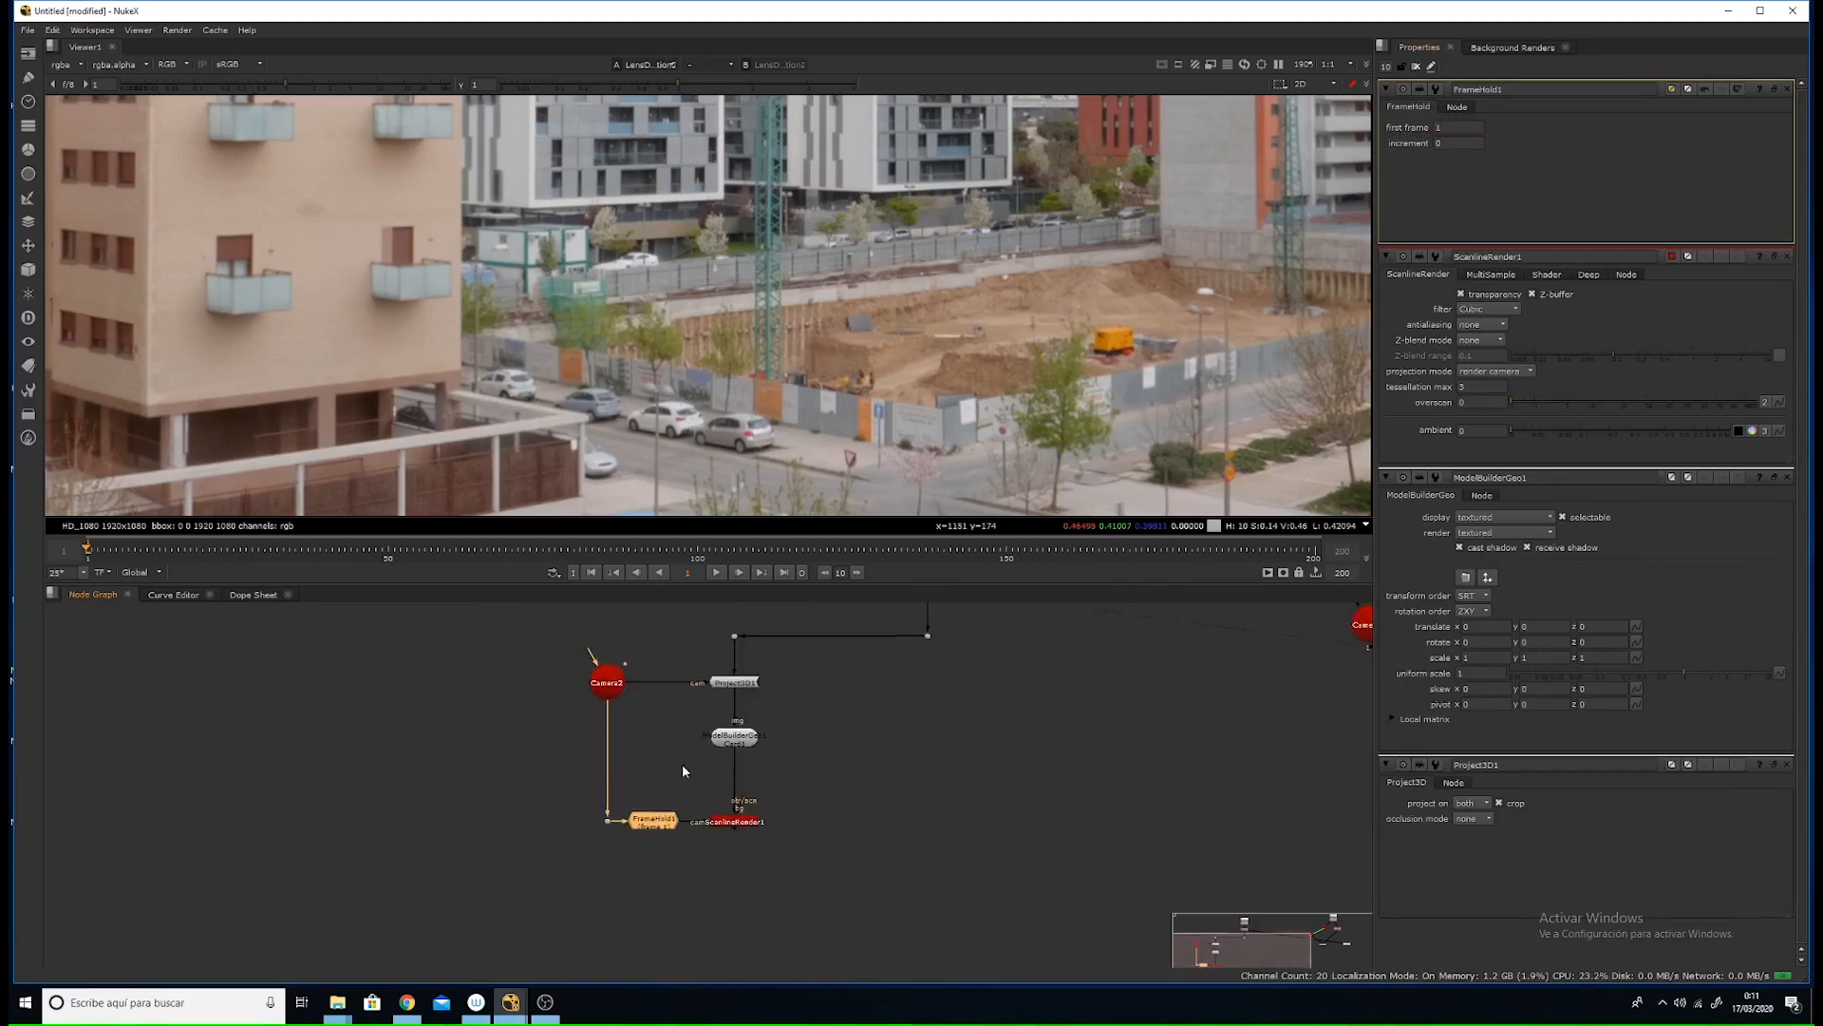
middle_drag(682, 766, 551, 885)
middle_drag(772, 675, 655, 751)
scroll(655, 741, up, 4)
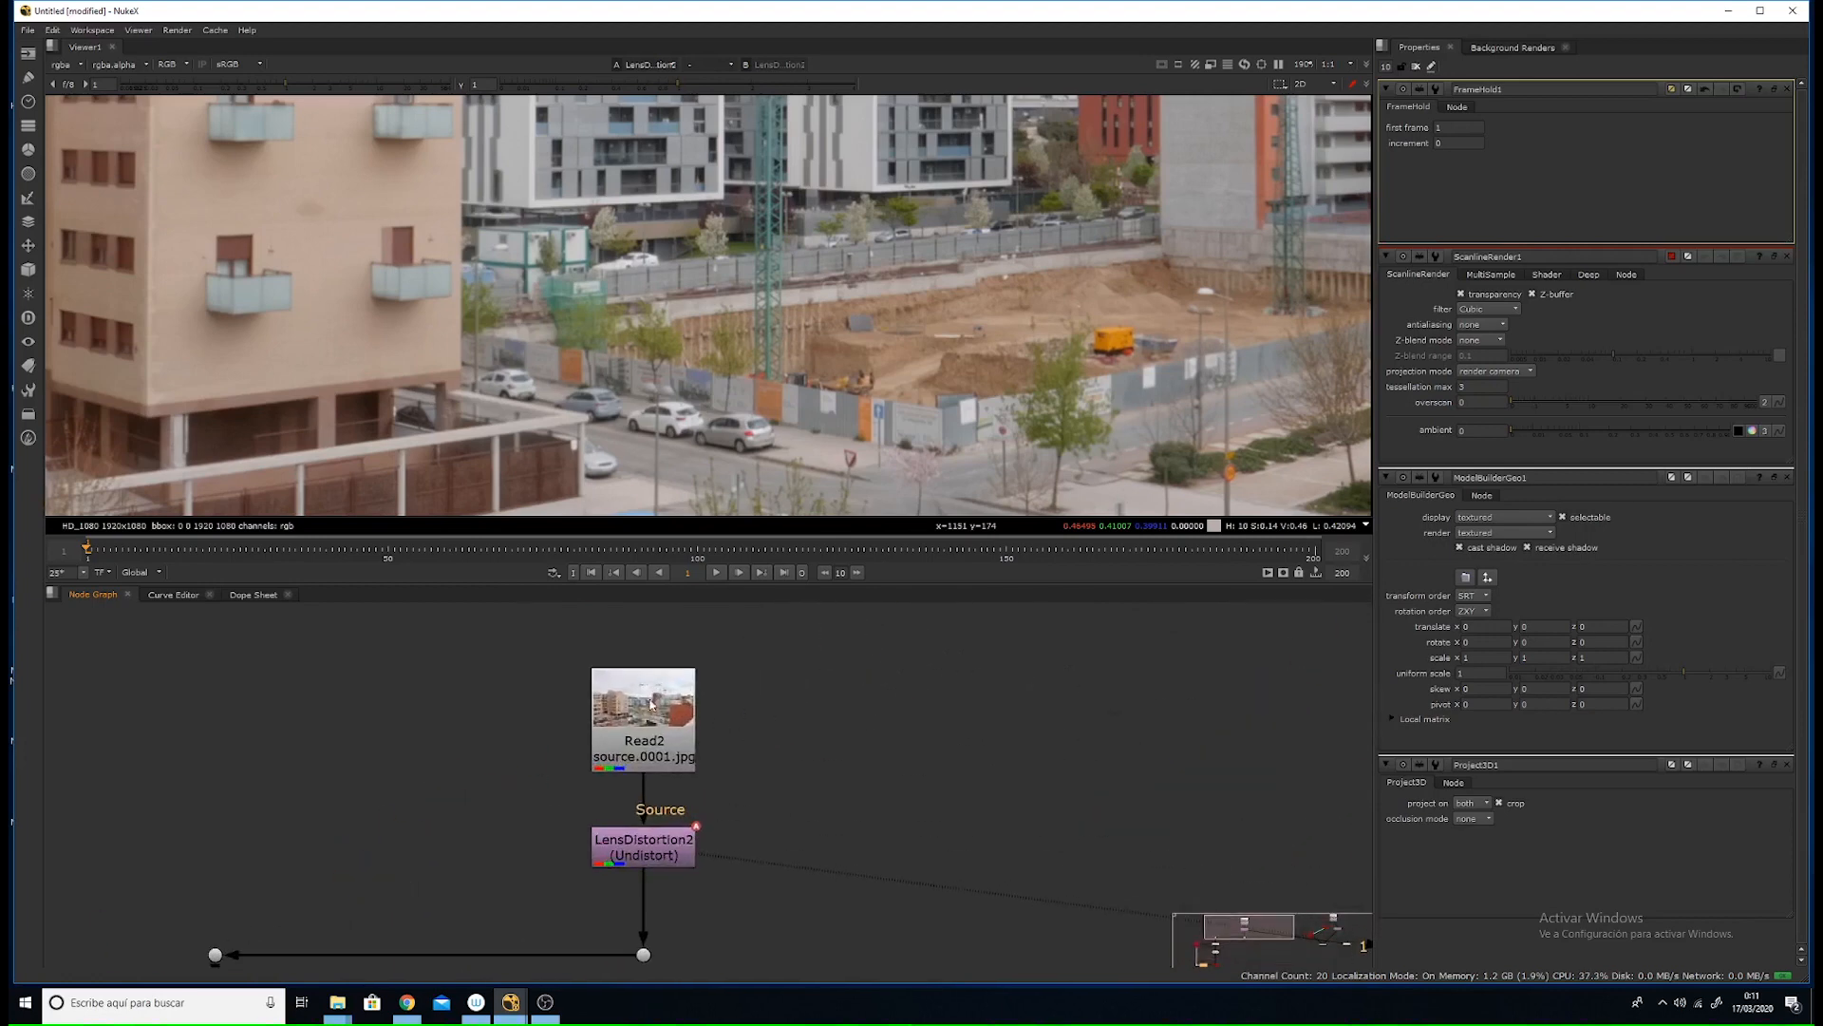
scroll(652, 727, up, 2)
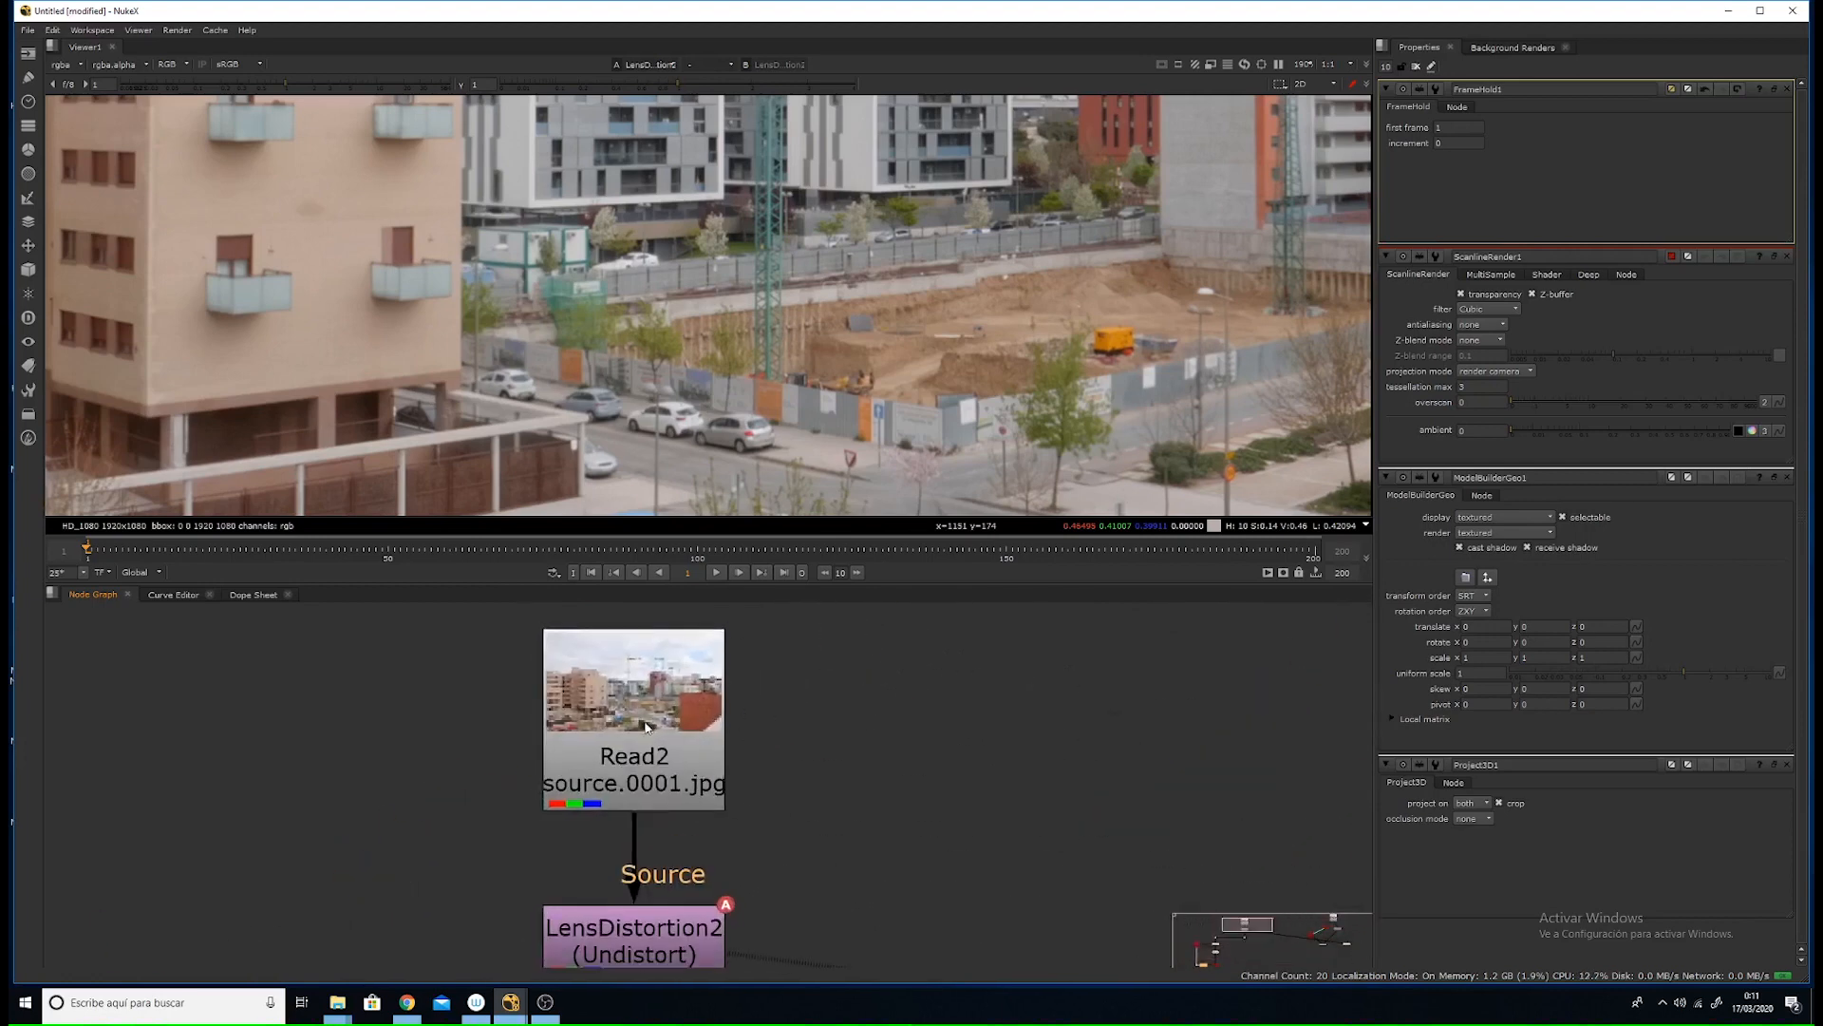
scroll(681, 748, down, 3)
scroll(644, 776, down, 5)
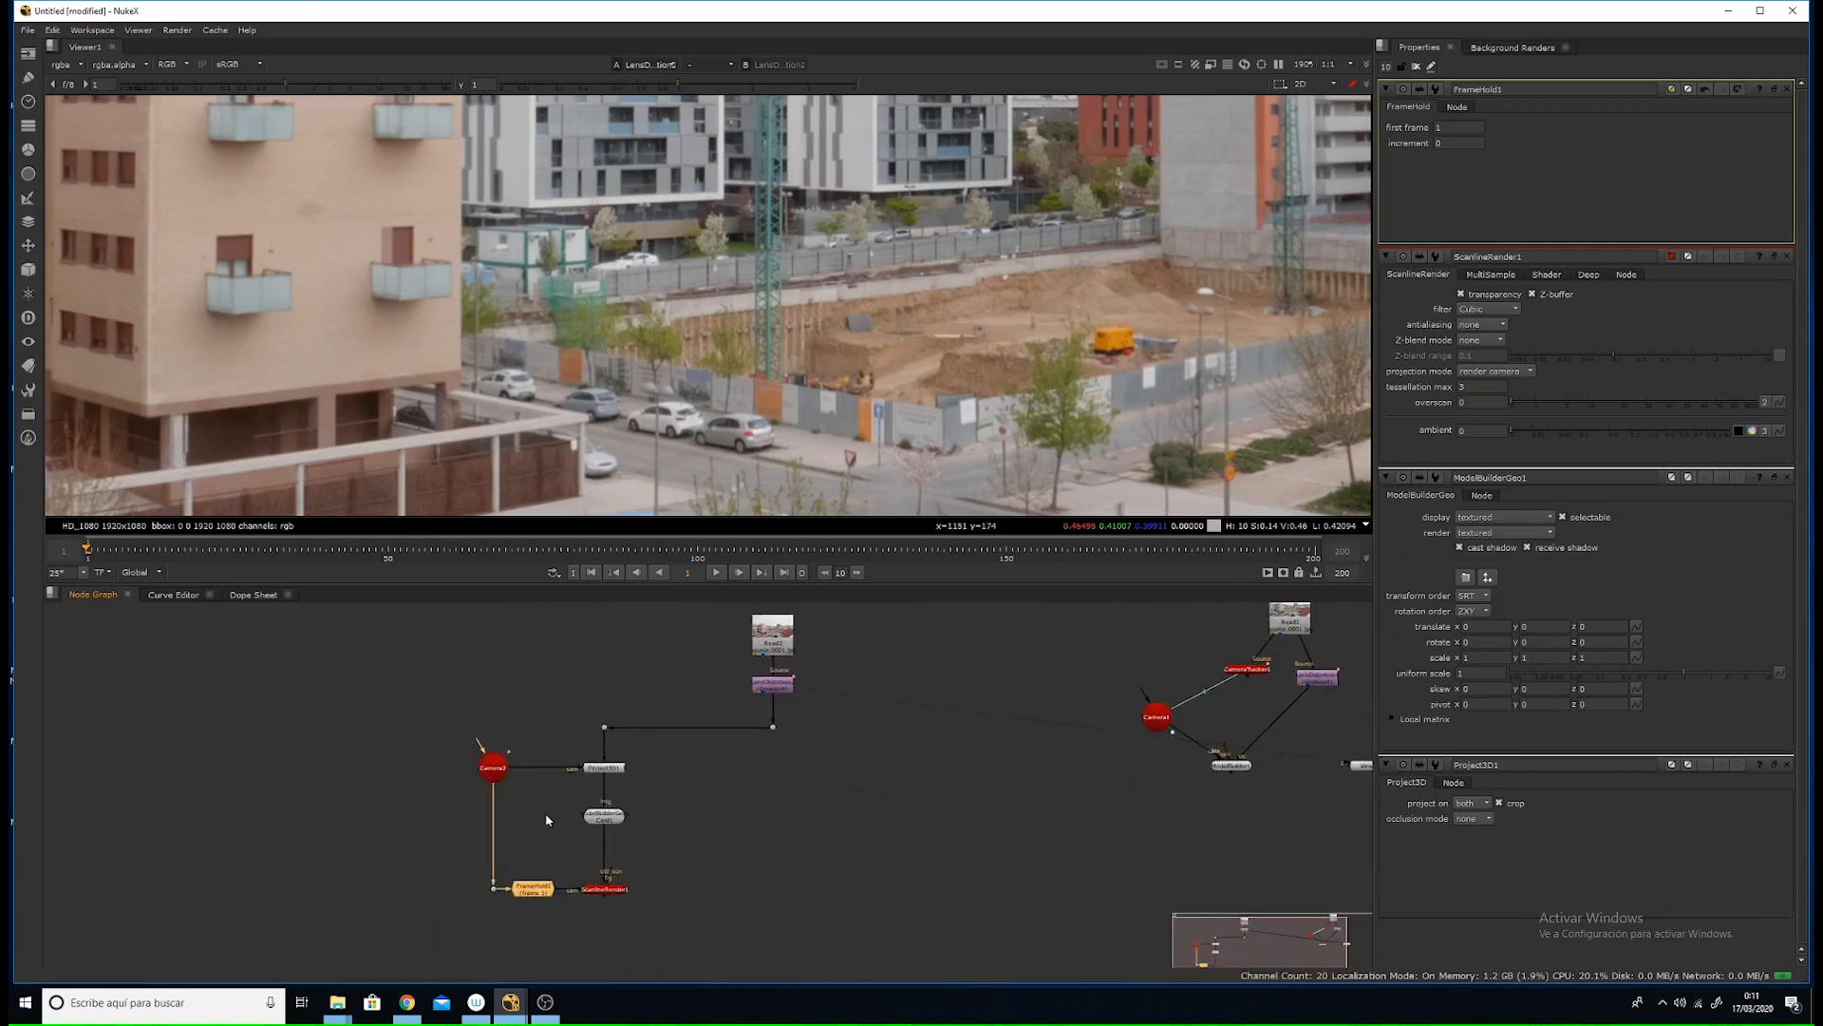
scroll(545, 835, up, 6)
middle_drag(579, 860, 633, 791)
scroll(583, 703, down, 4)
middle_drag(583, 703, 593, 871)
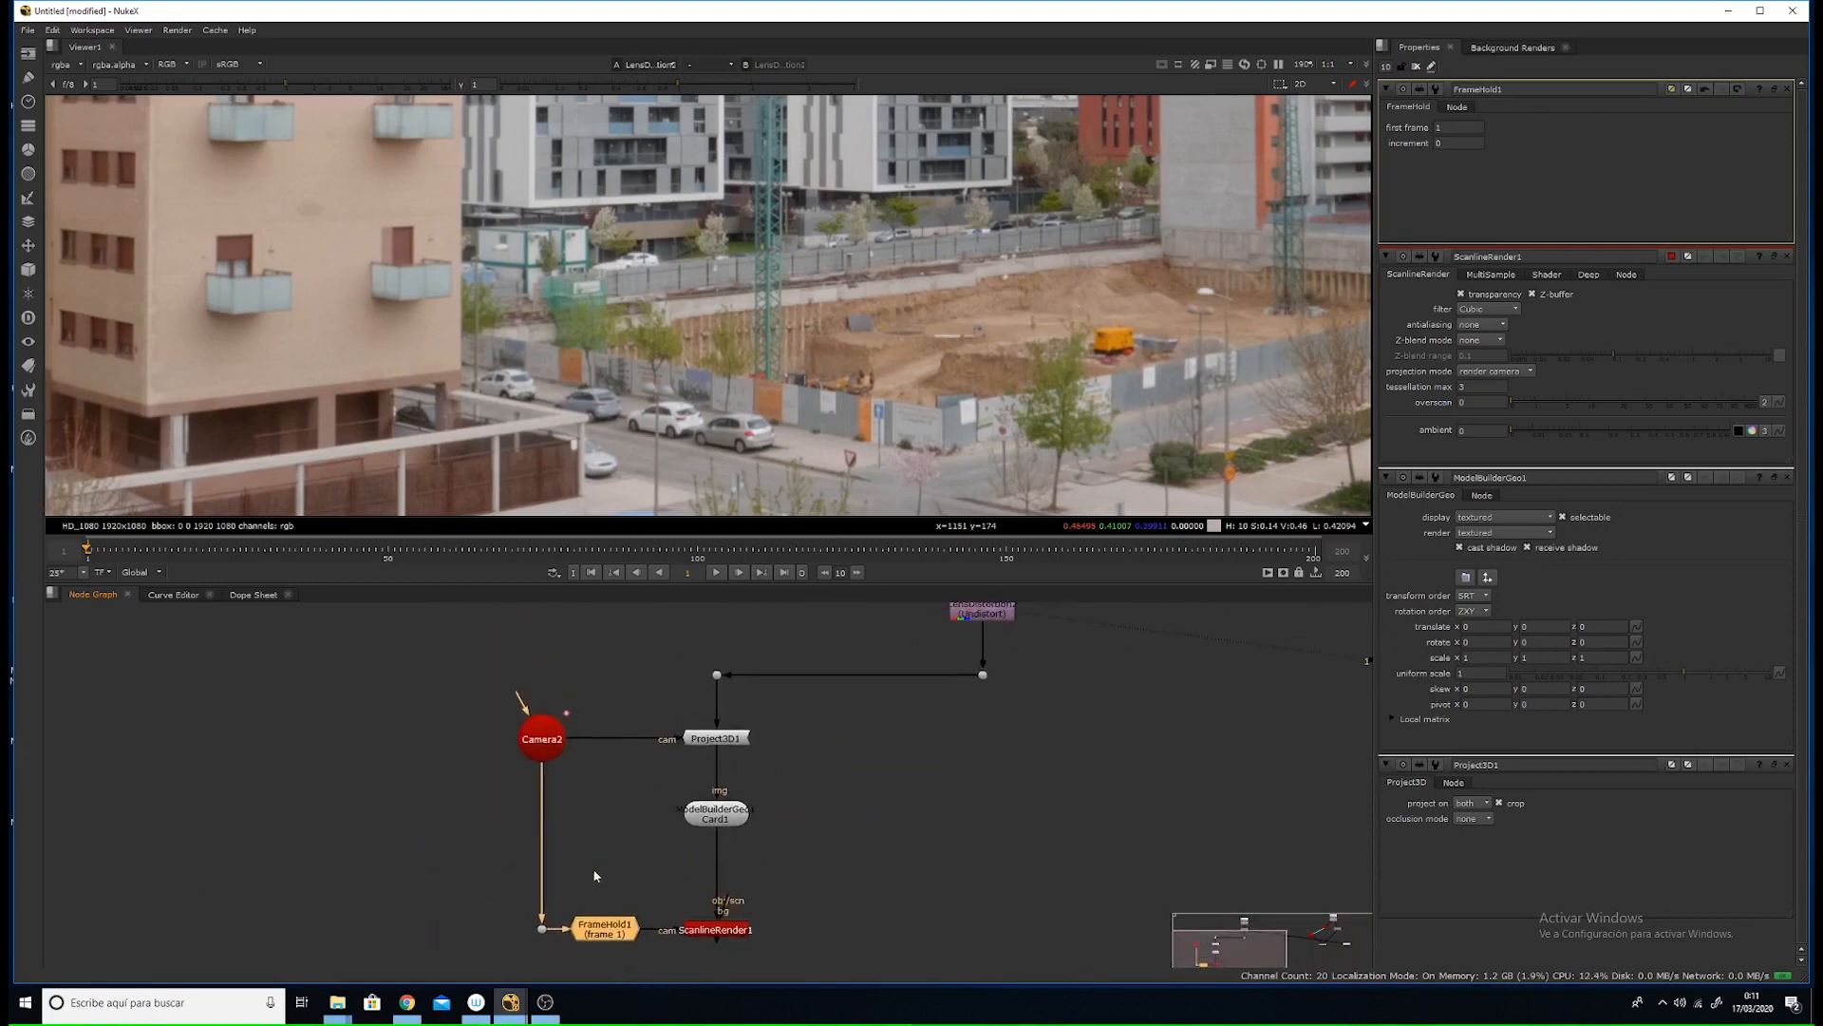
scroll(581, 737, up, 3)
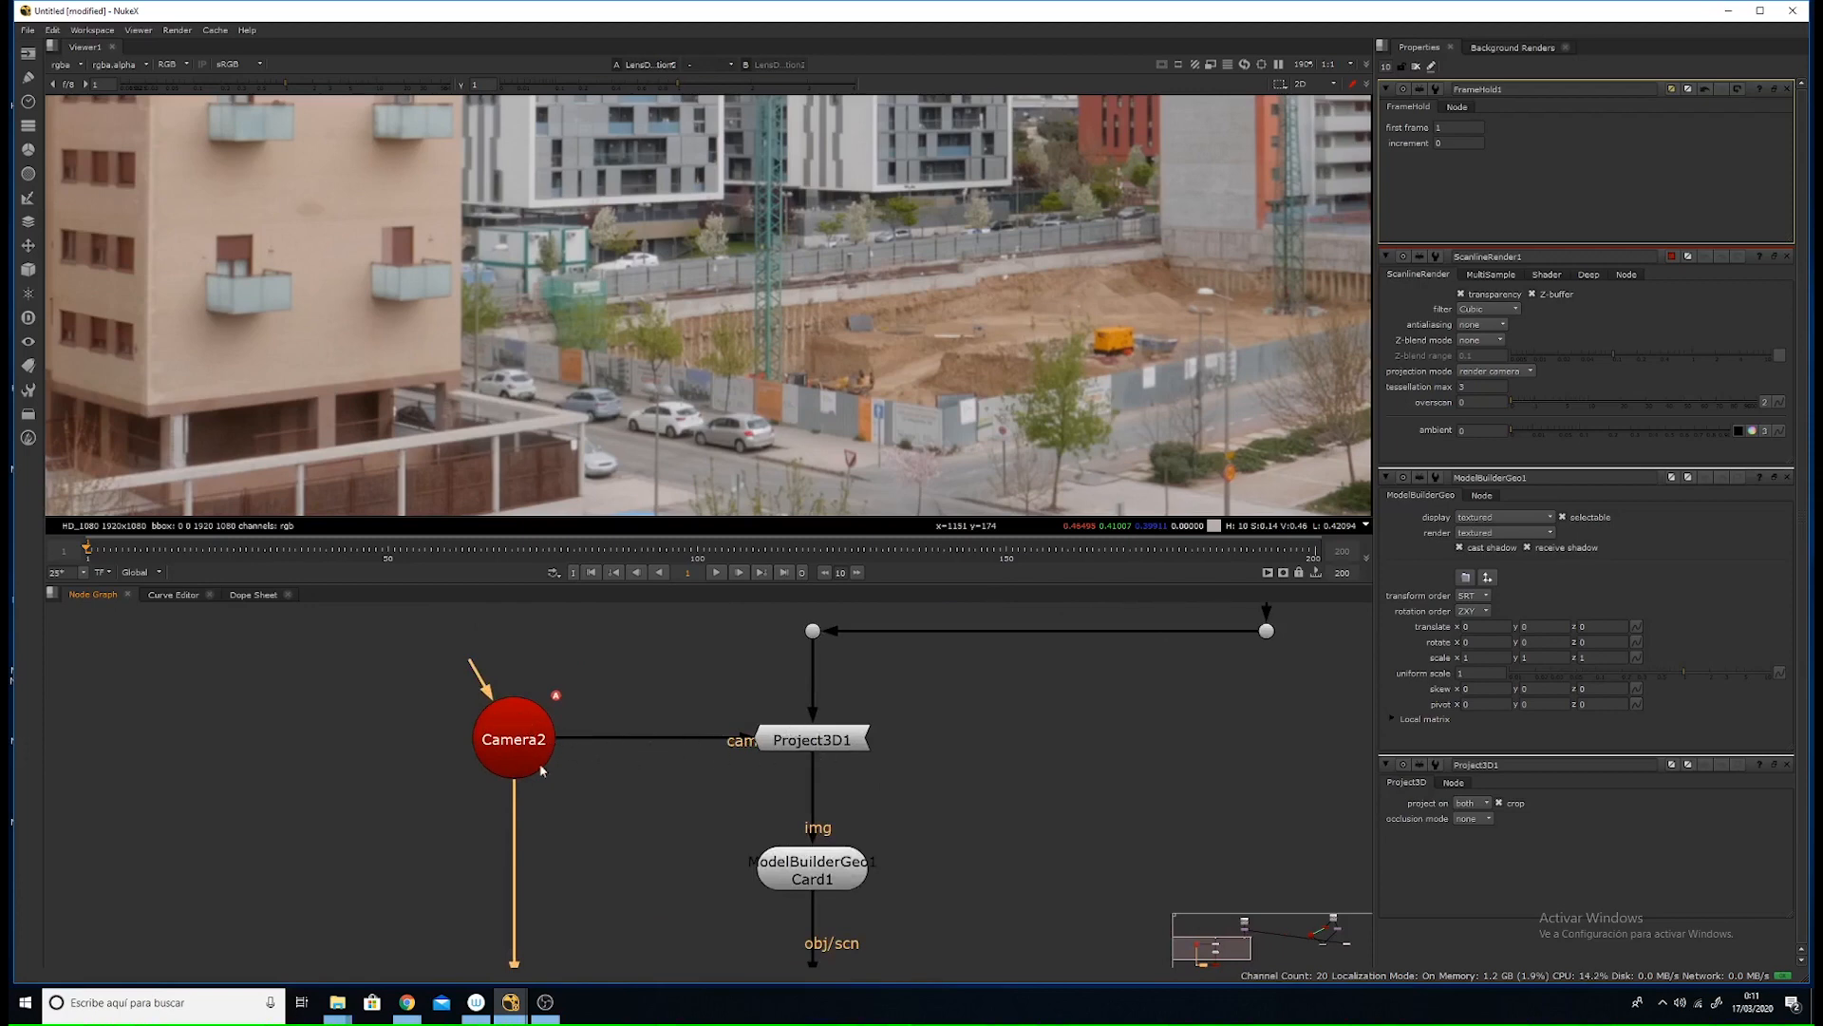
- Examine Camera2's animated movement in the 3D view by scrubbing the timeline to frame 155, and return to the 2D view
key(Tab)
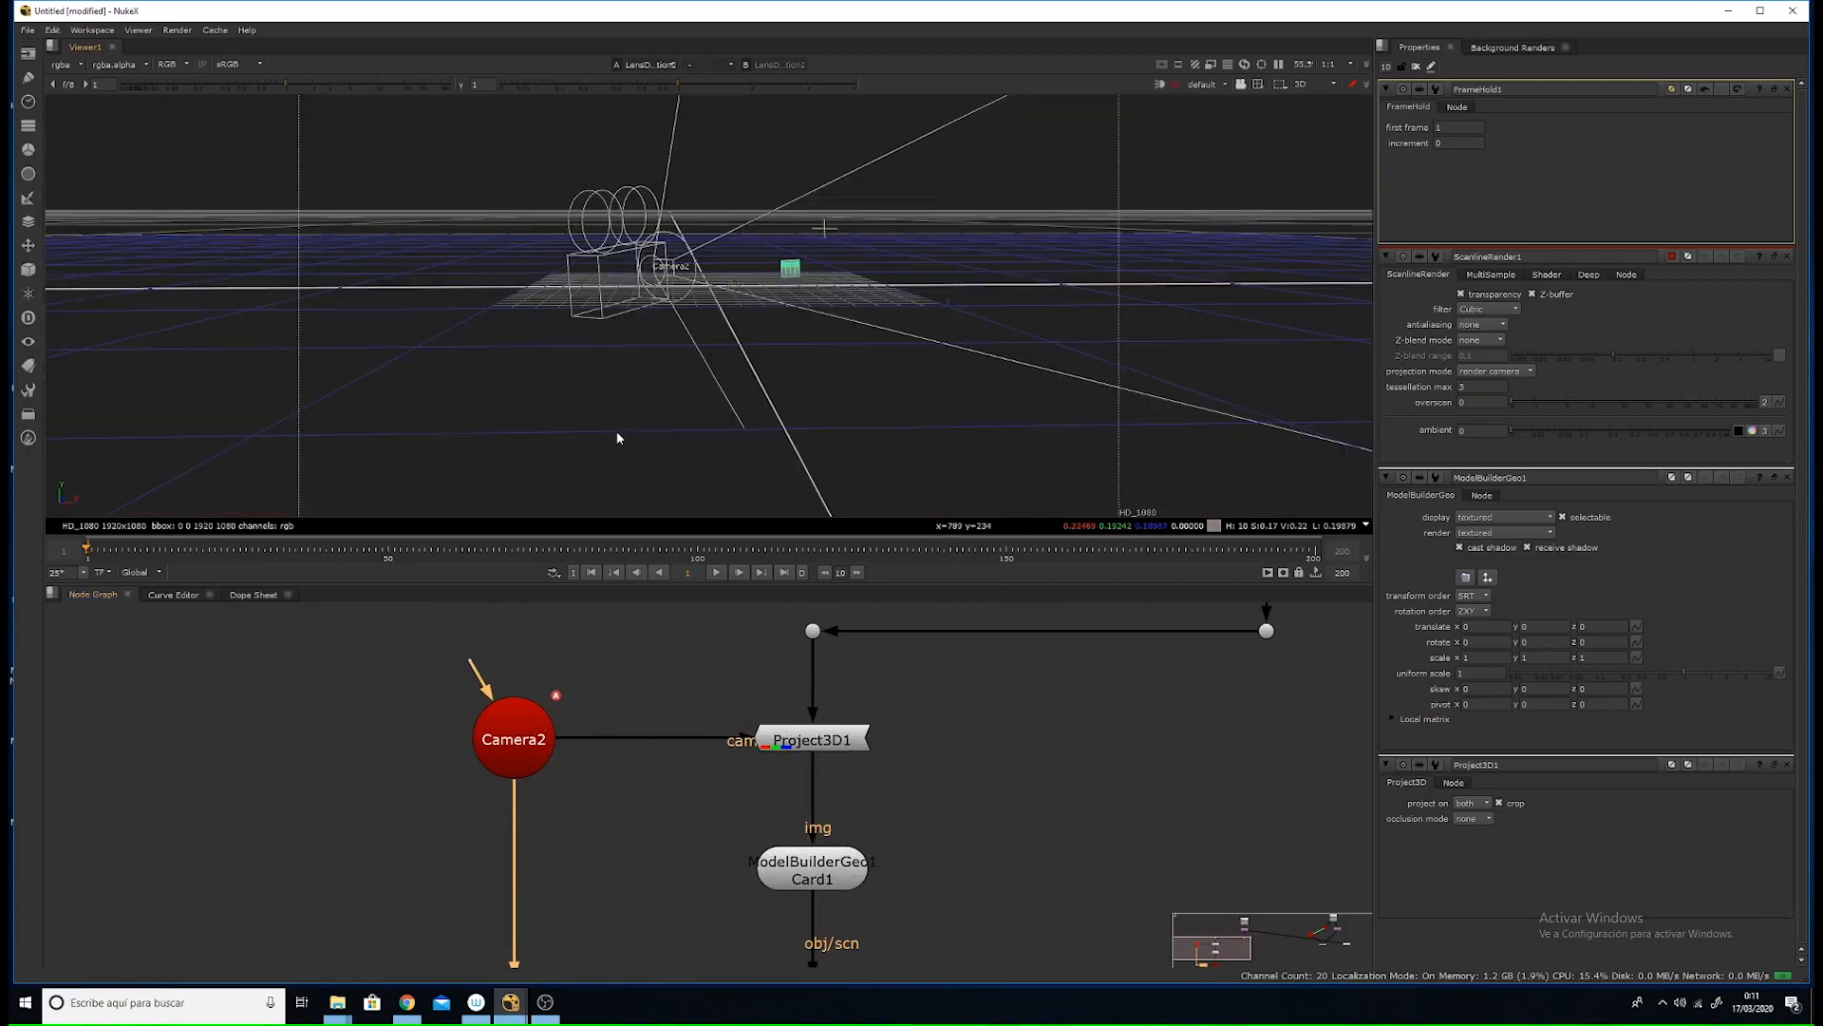
double_click(522, 750)
scroll(709, 232, up, 5)
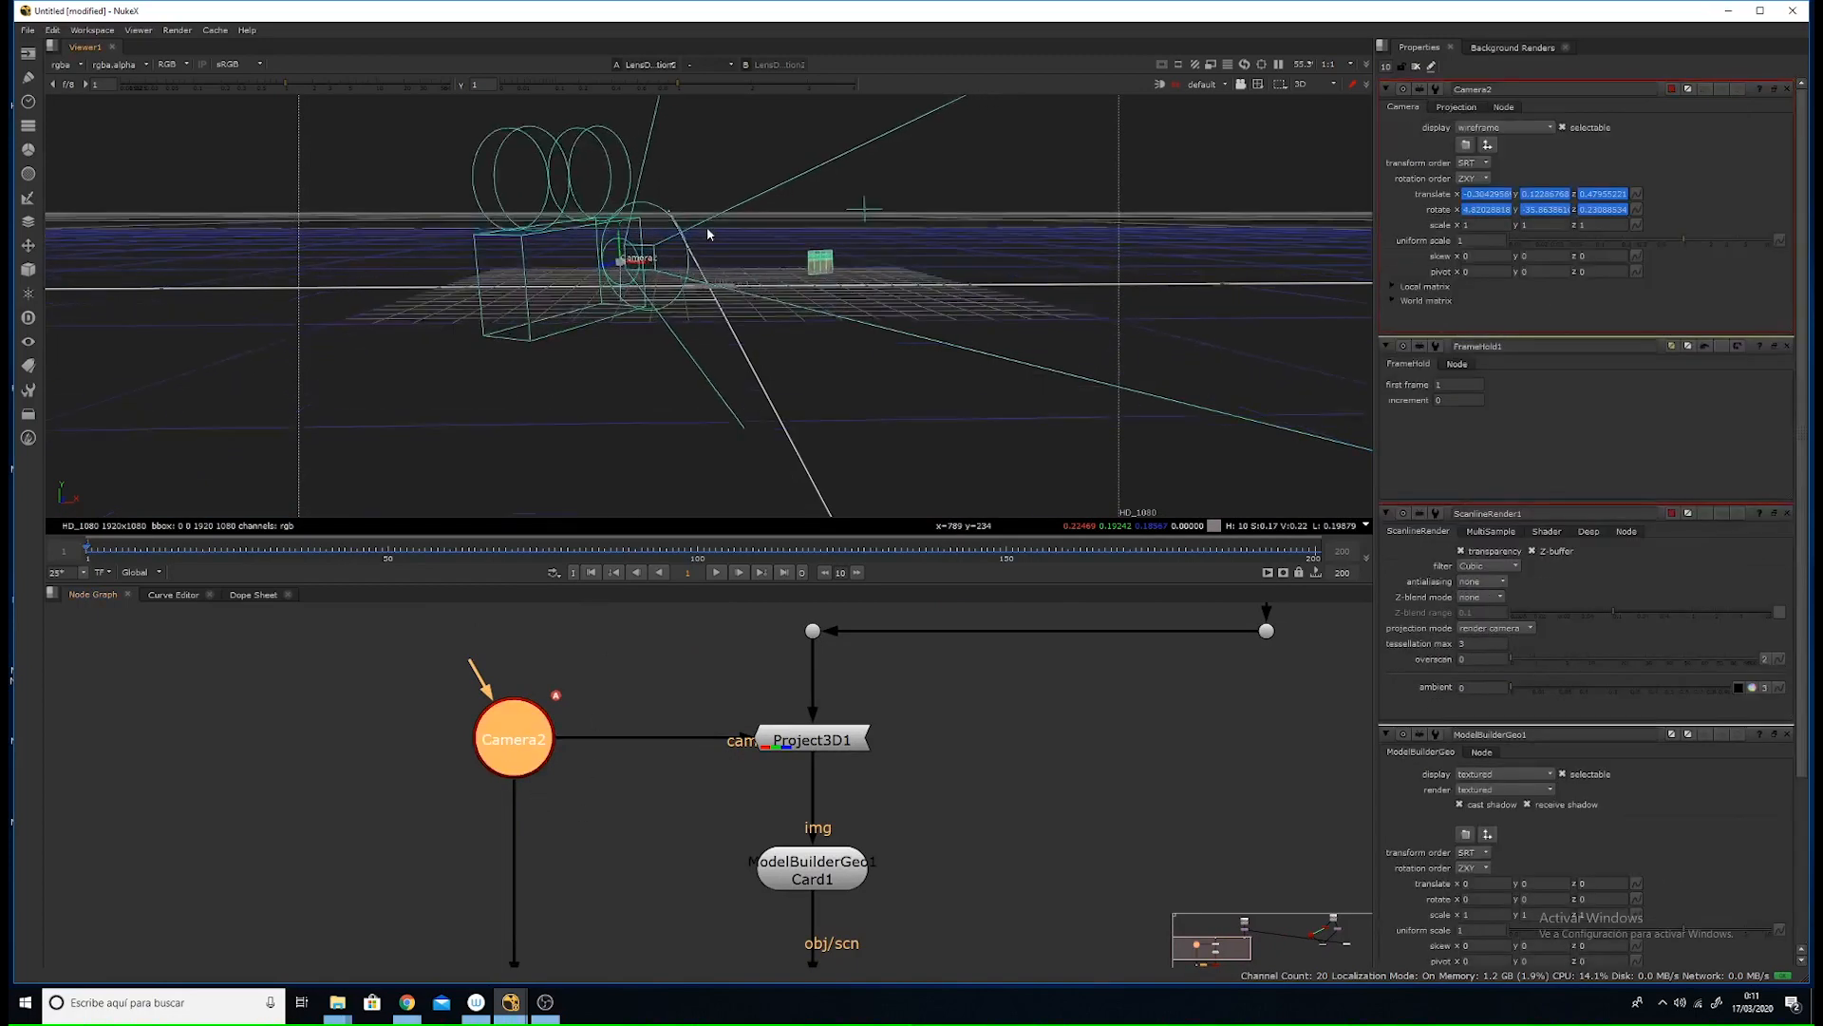
middle_drag(576, 283, 648, 343)
scroll(692, 326, up, 3)
scroll(692, 326, down, 1)
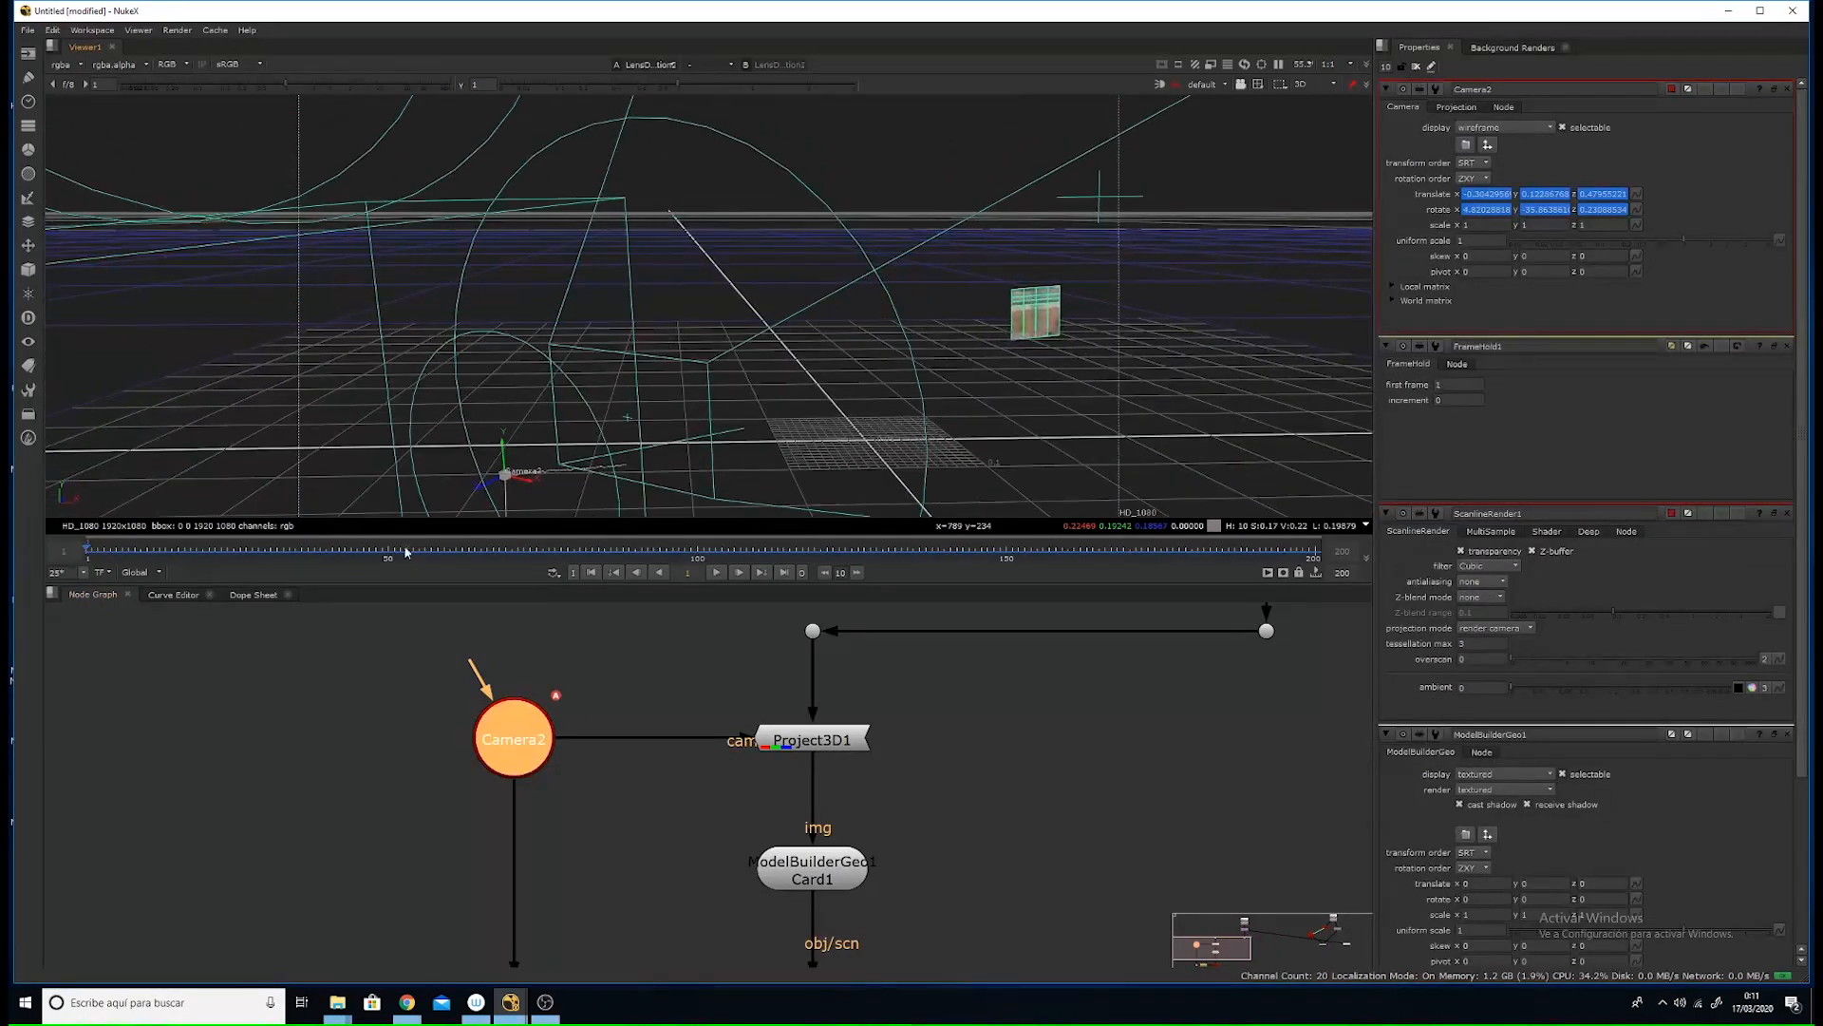
drag(217, 551, 829, 553)
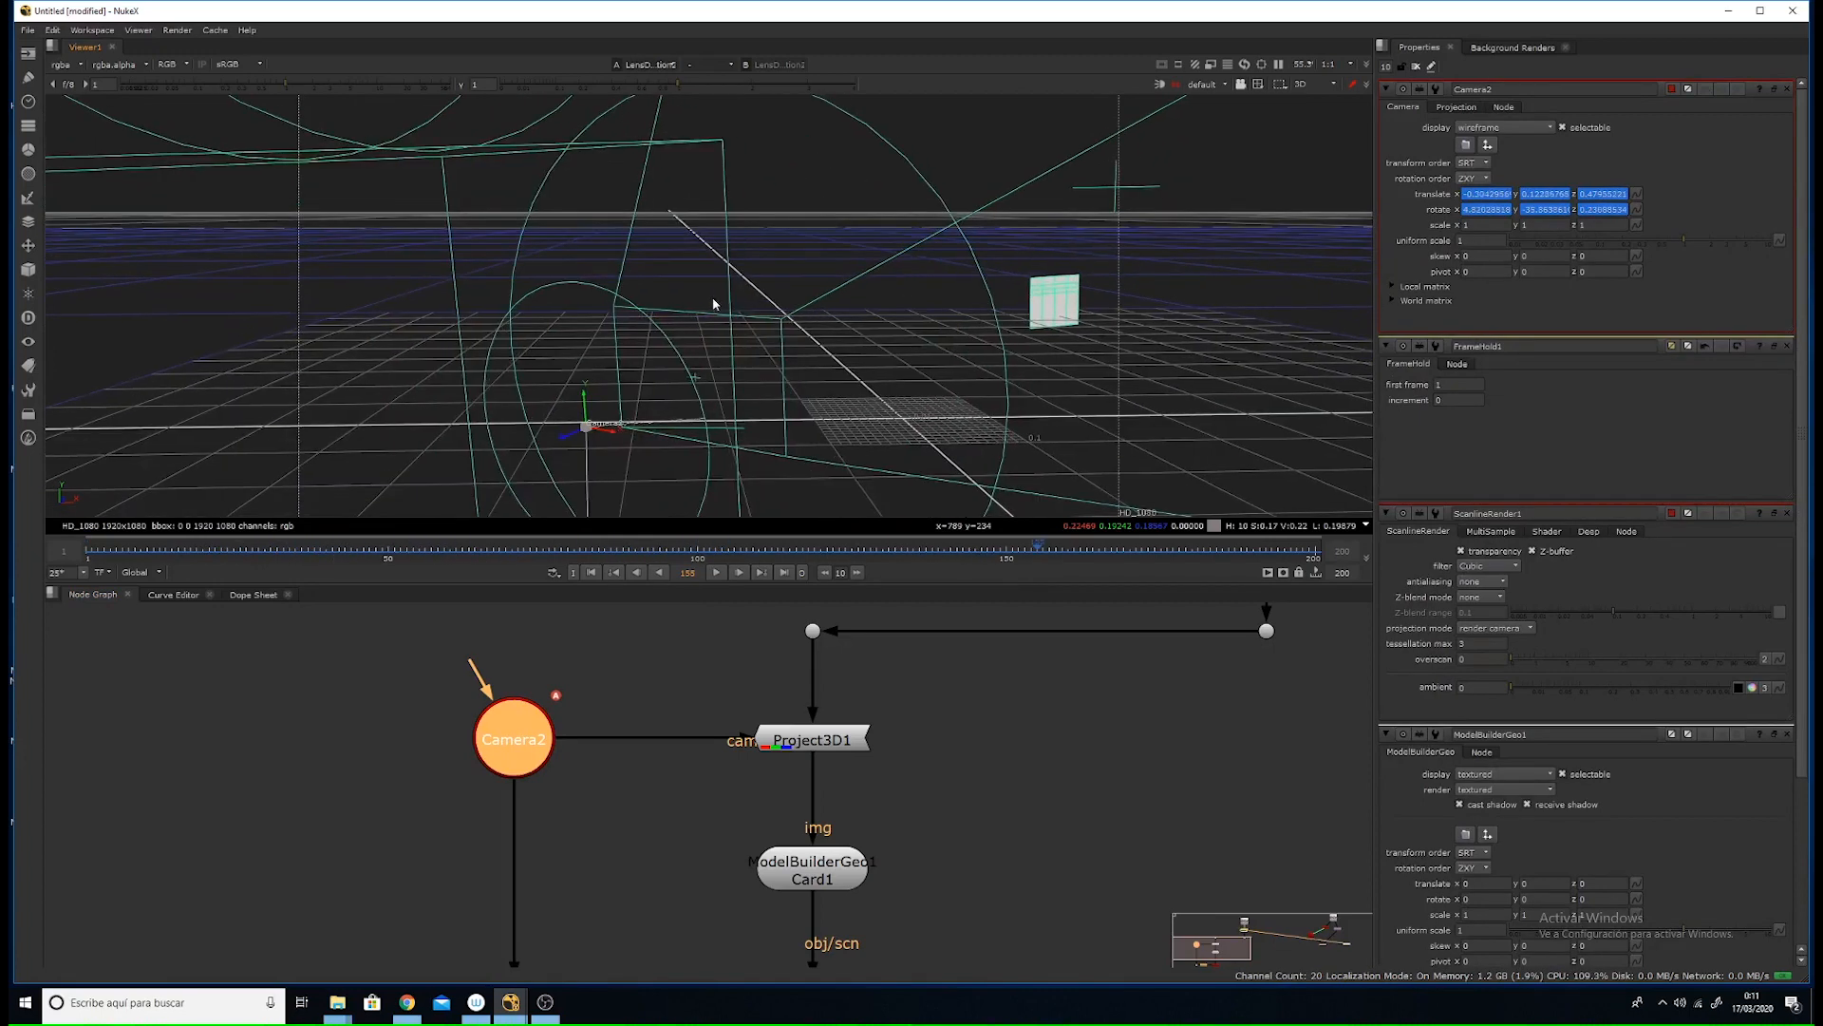
key(Tab)
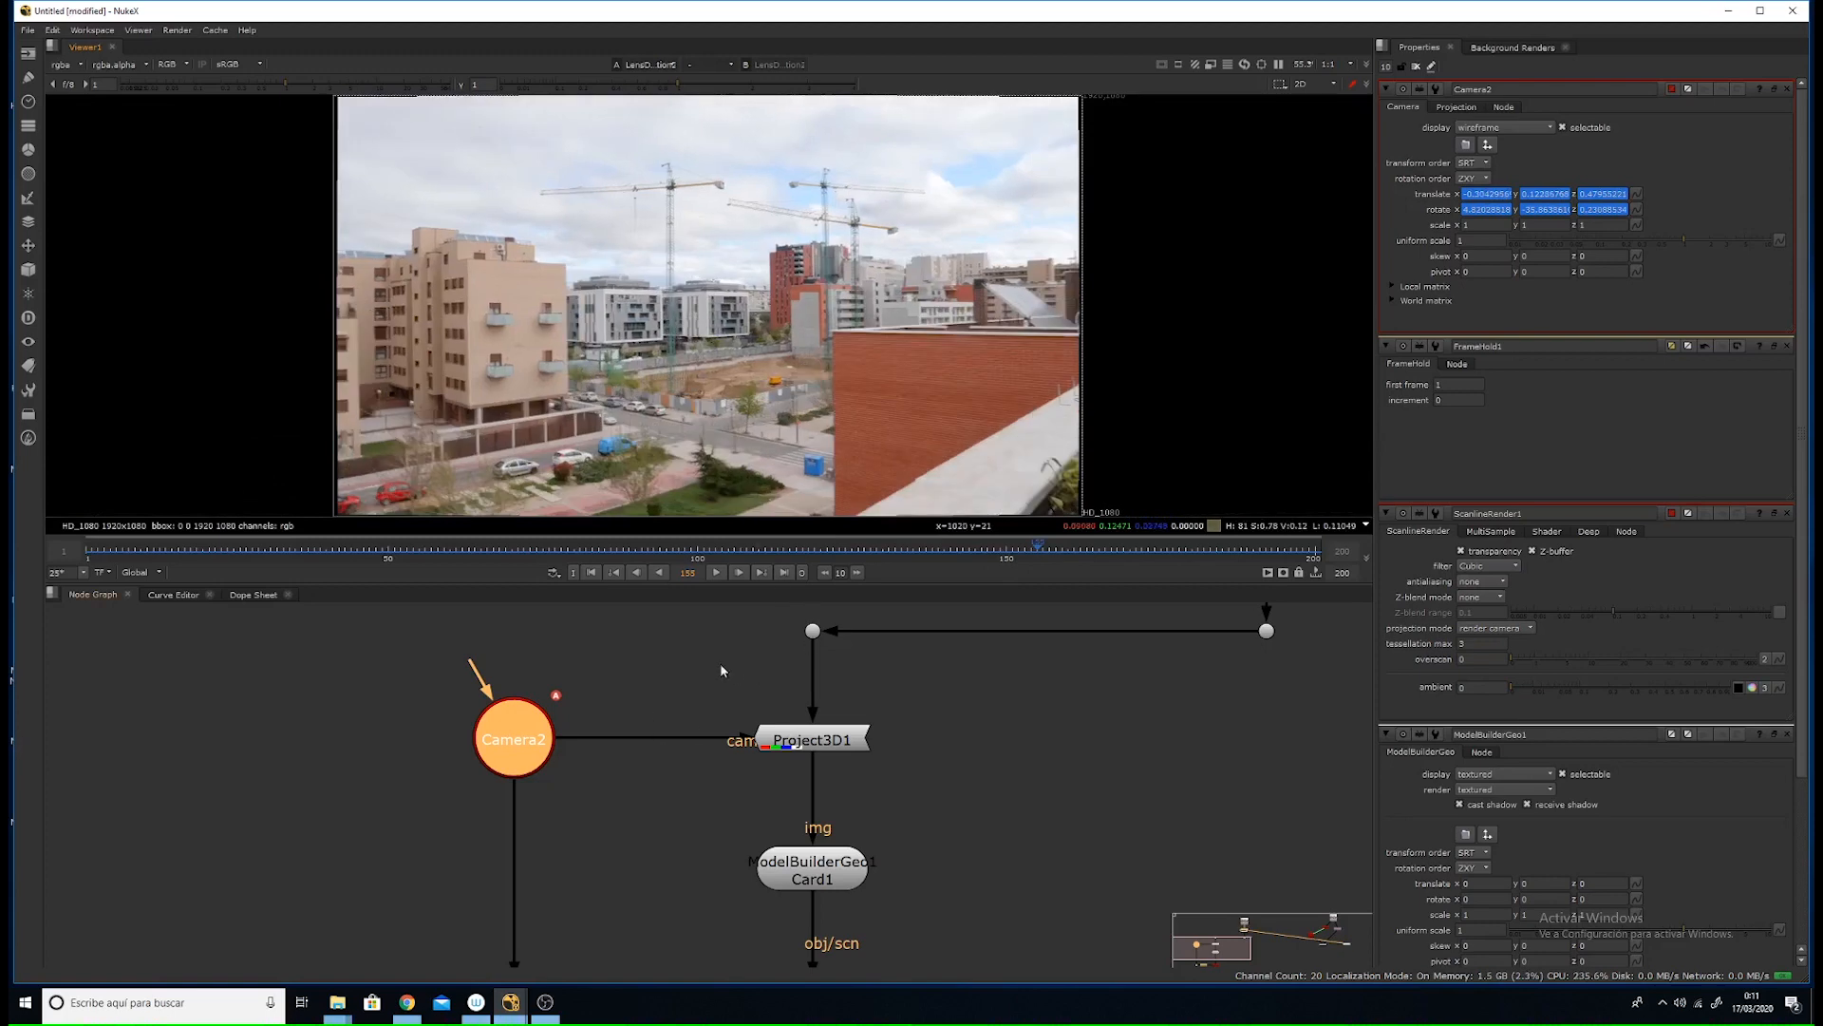
- Show ScanlineRender1's output in the viewer and inspect the projected card up close
scroll(669, 763, down, 5)
middle_drag(628, 823, 592, 741)
scroll(567, 690, up, 3)
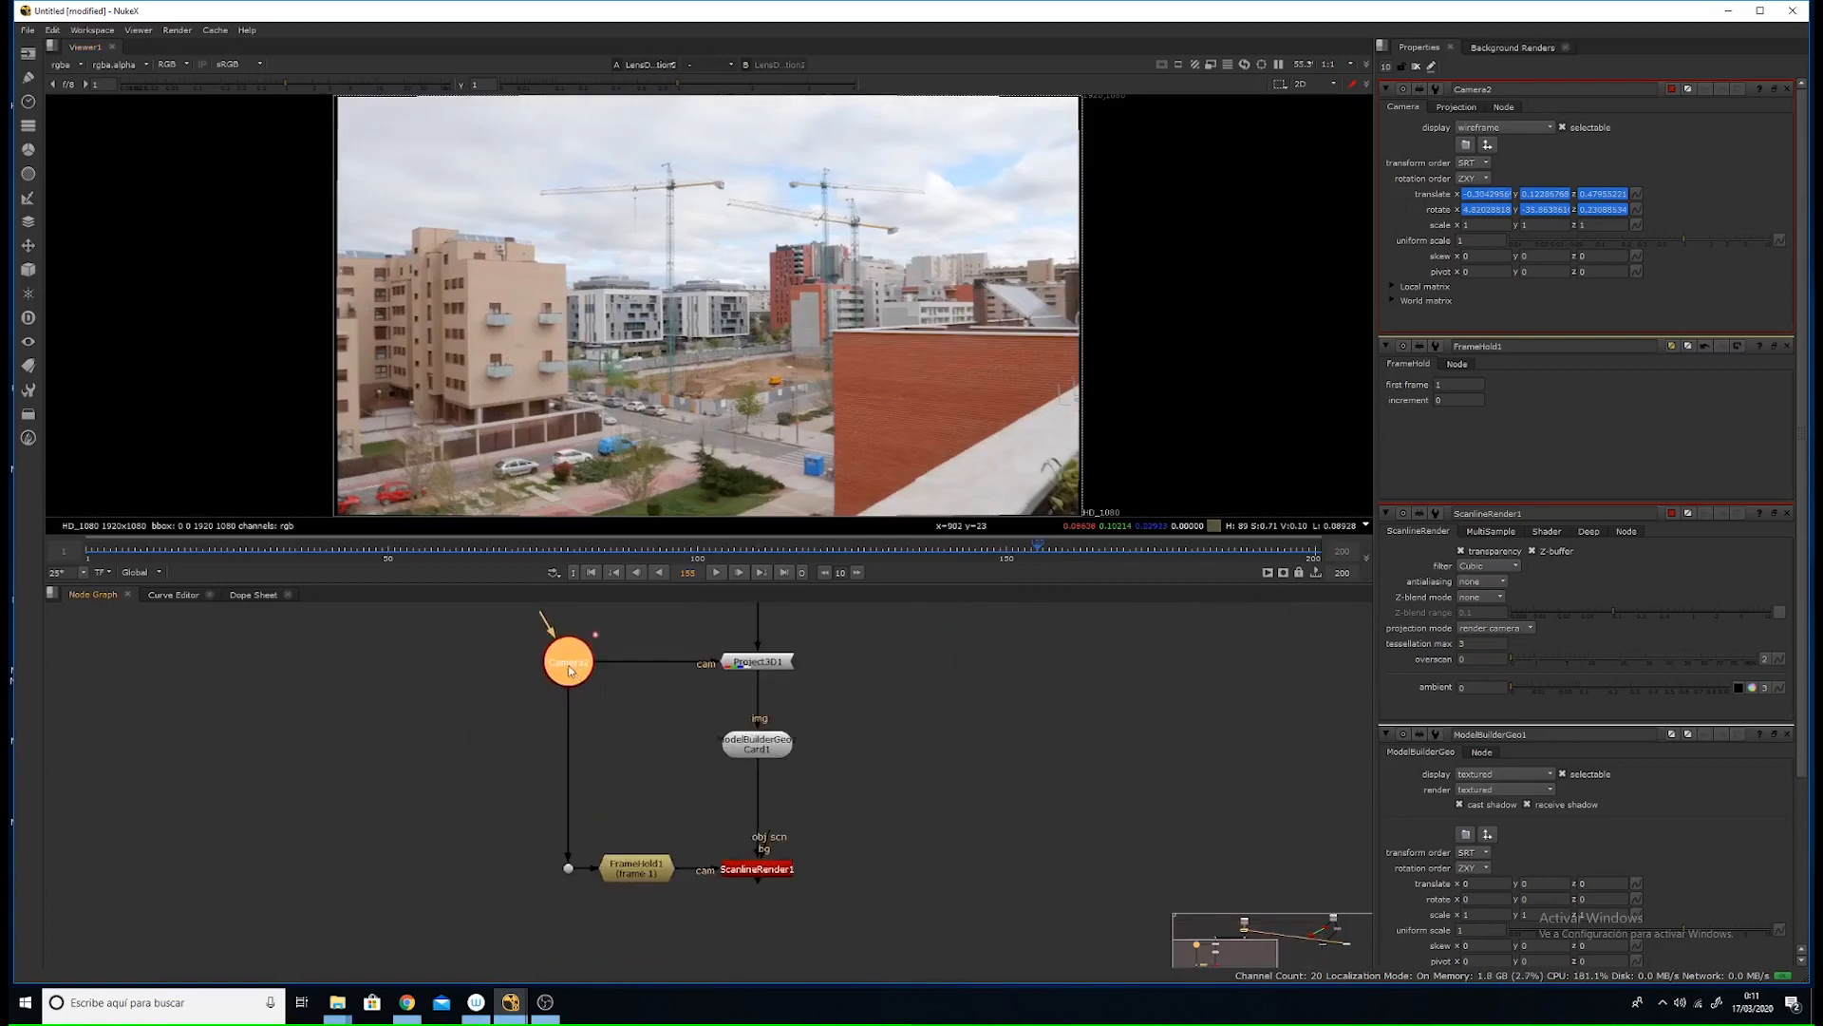
scroll(742, 885, up, 2)
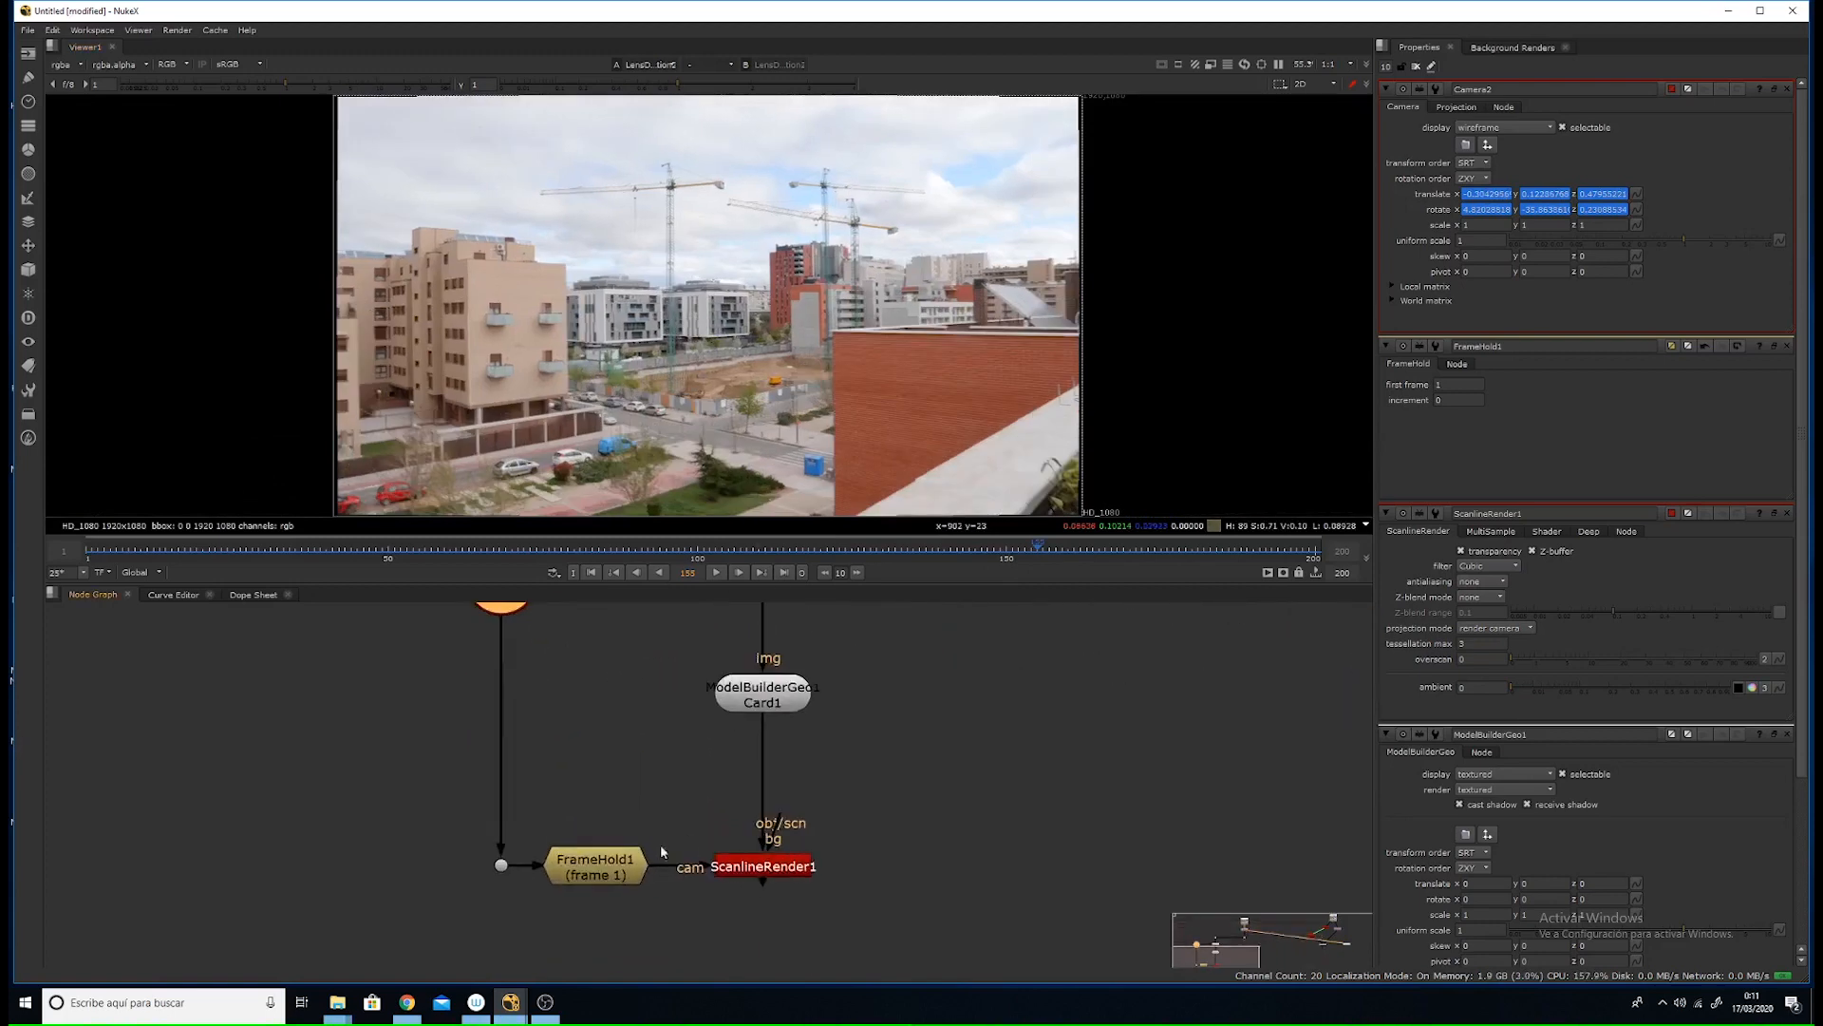
click(611, 873)
scroll(703, 814, down, 4)
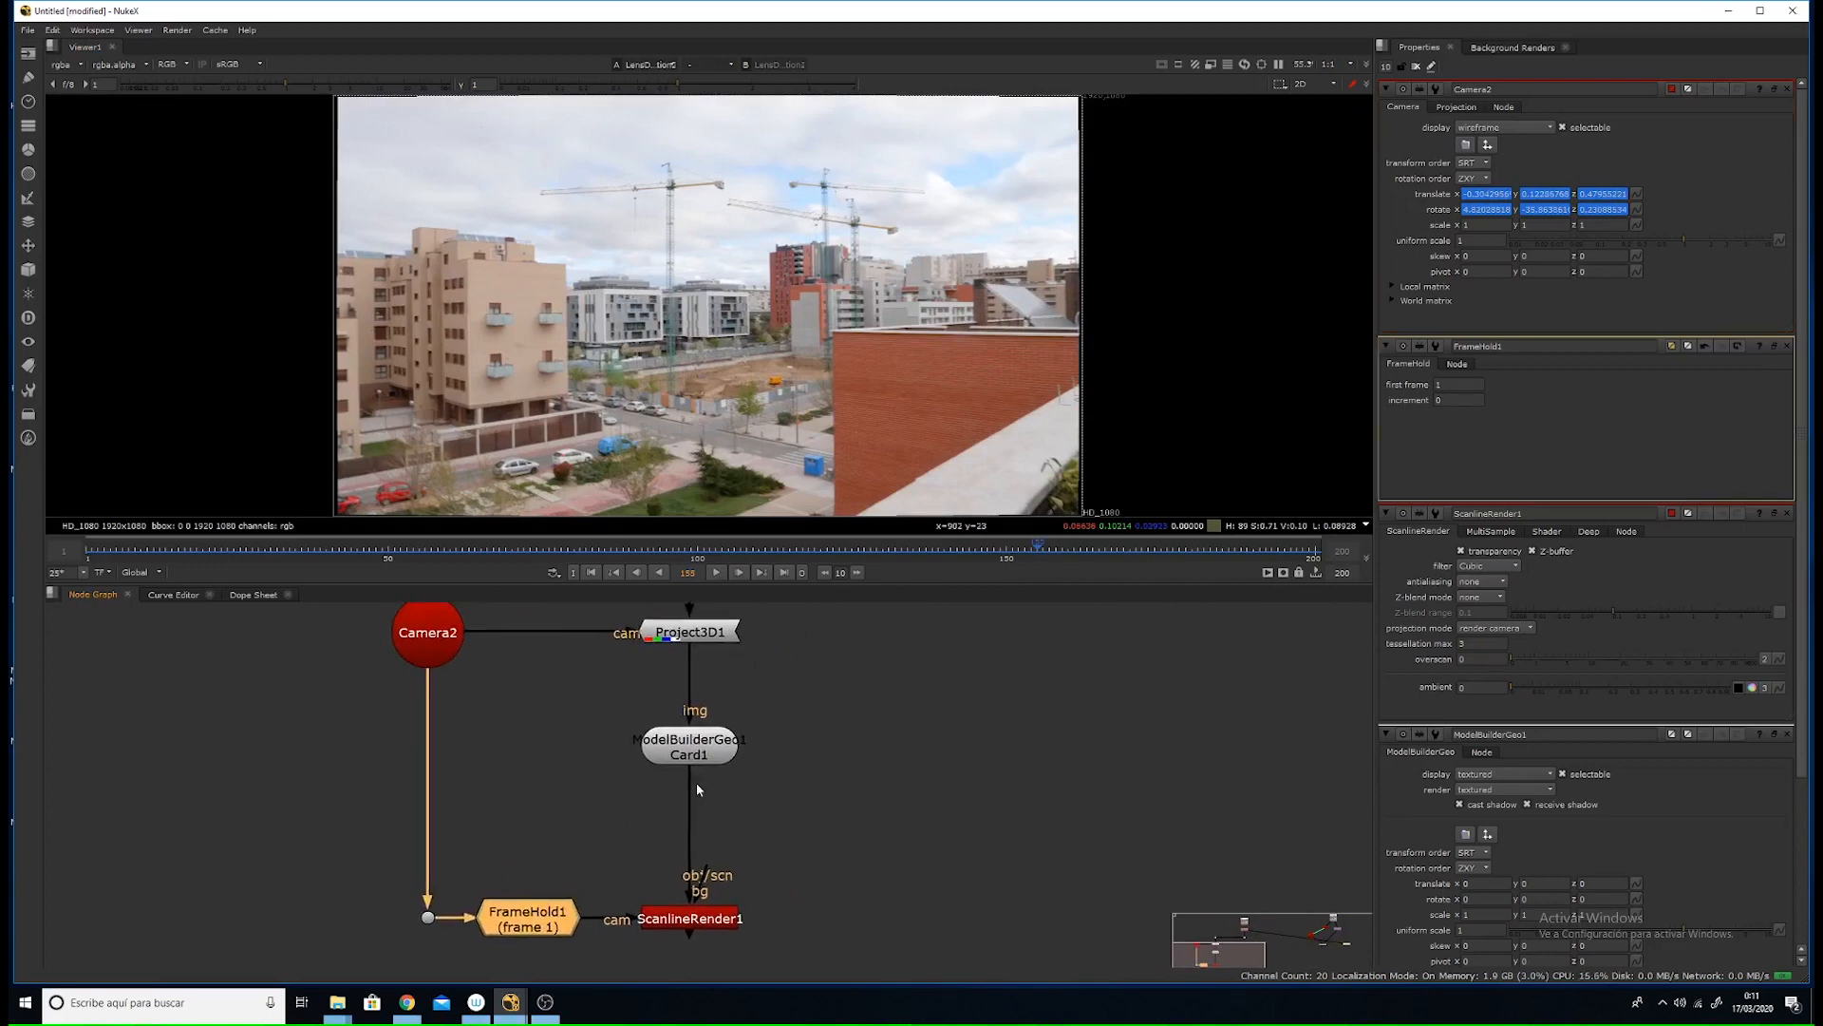
click(694, 860)
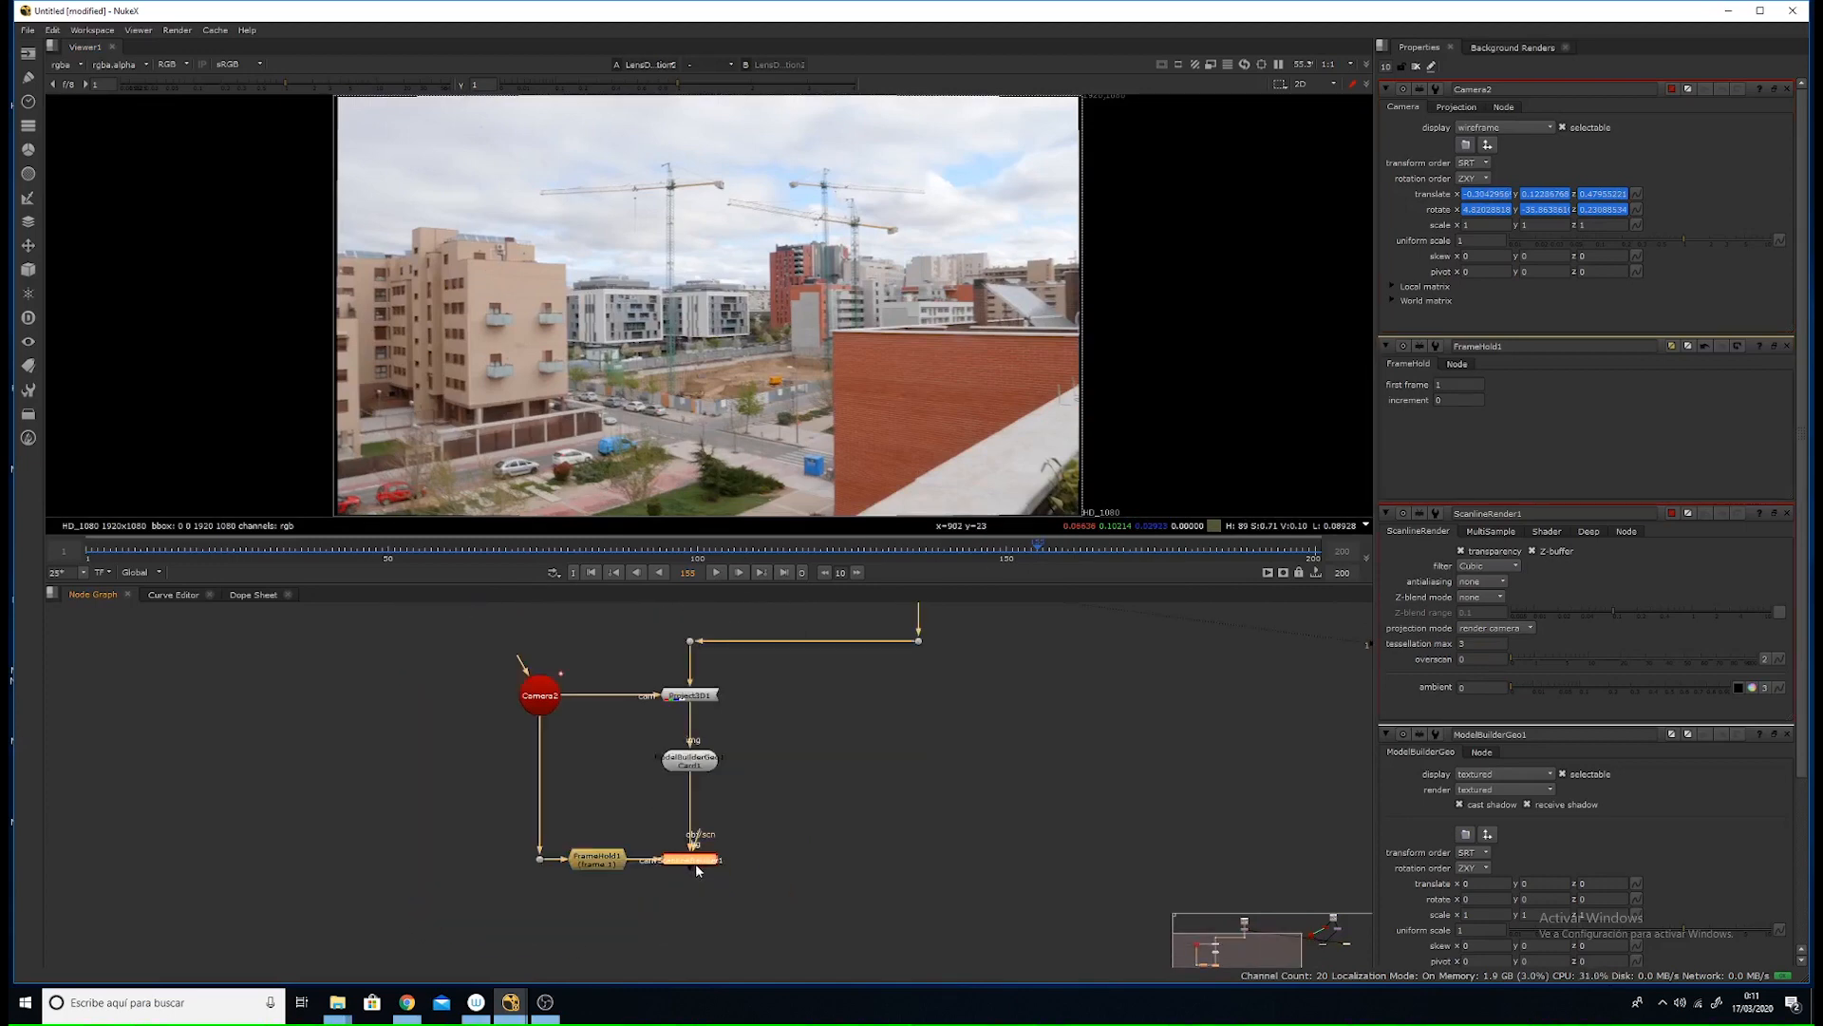
key(1)
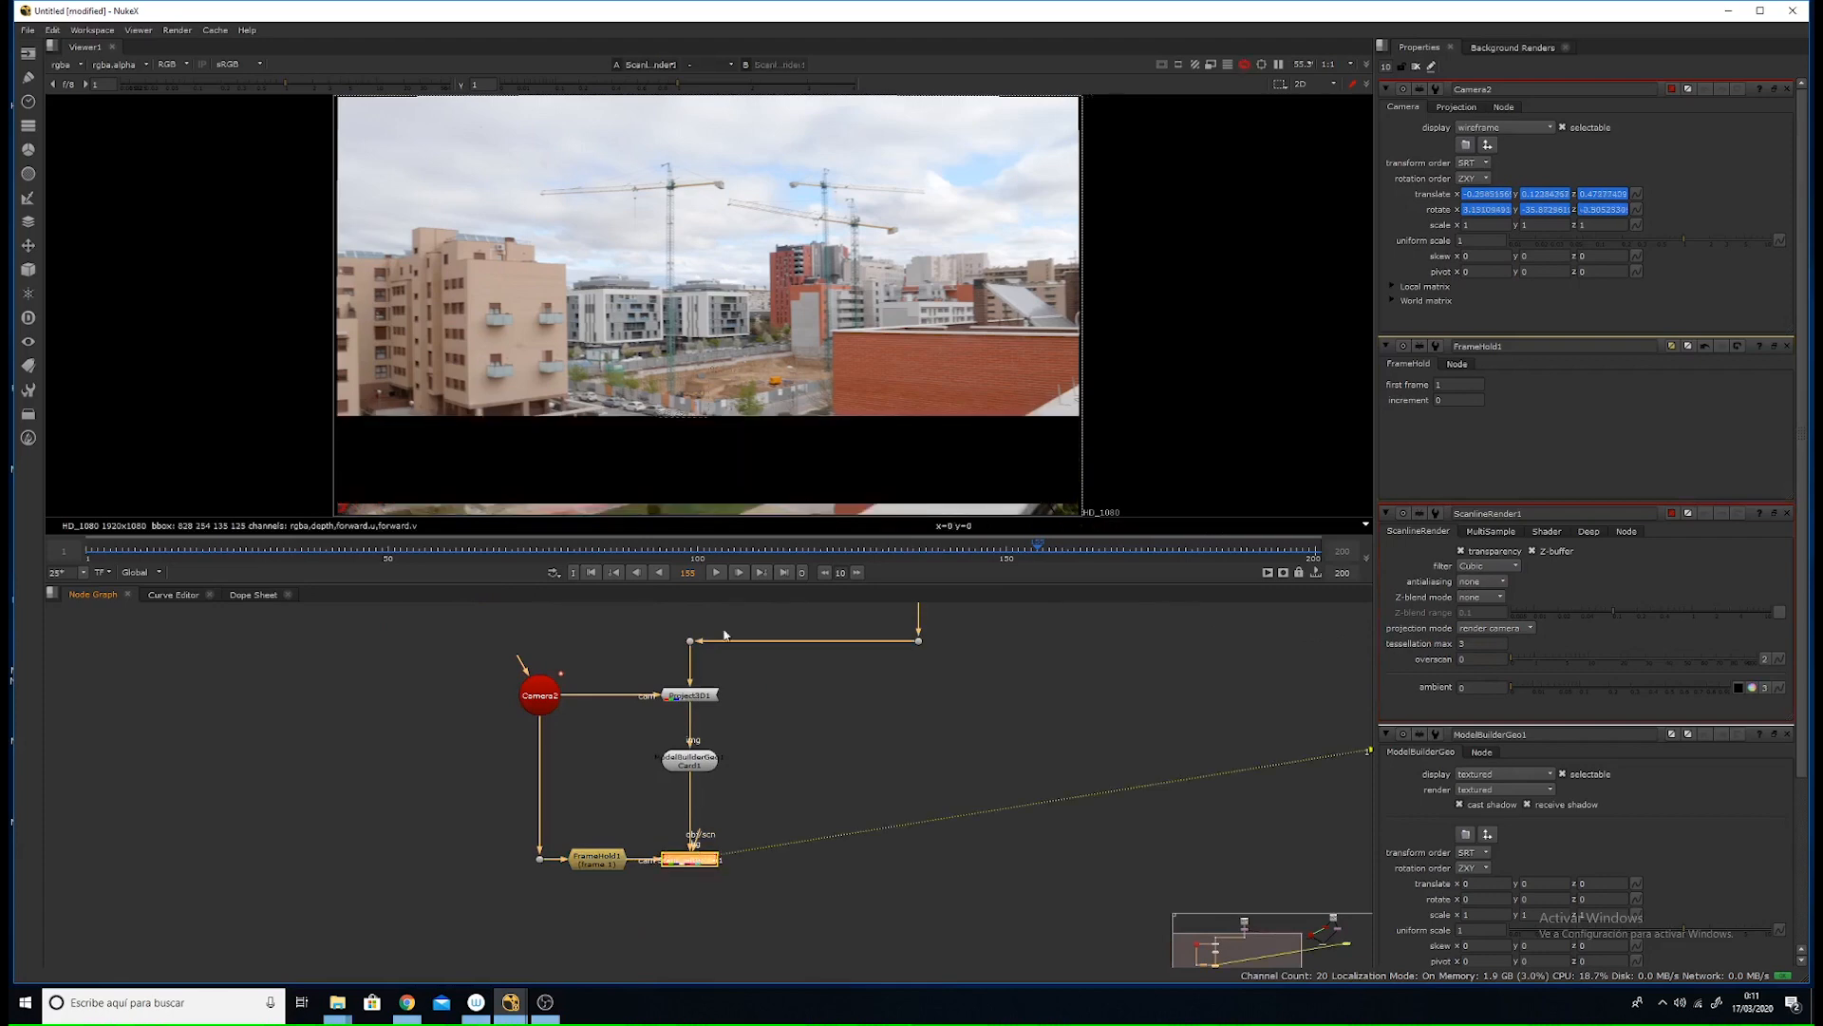
scroll(703, 389, up, 4)
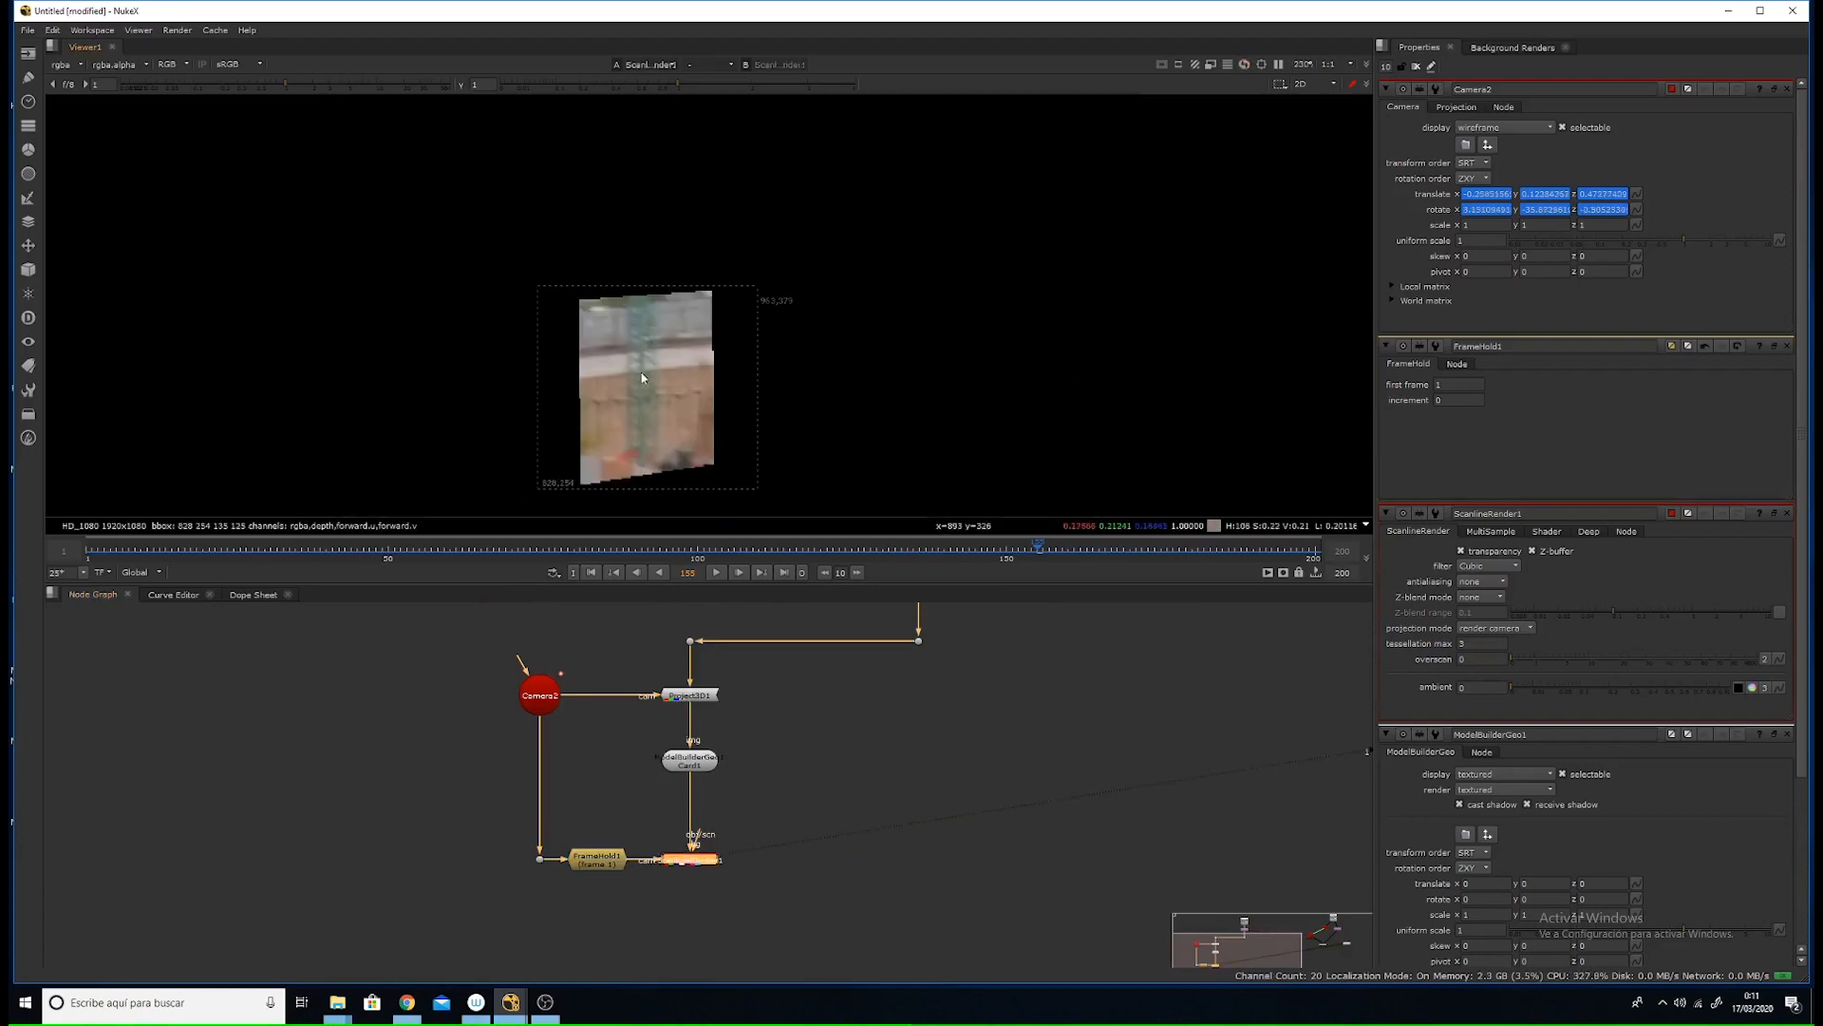
- Set the render mode of the ModelBuilderGeo1 card to textured+wireframe
scroll(691, 760, up, 3)
double_click(693, 791)
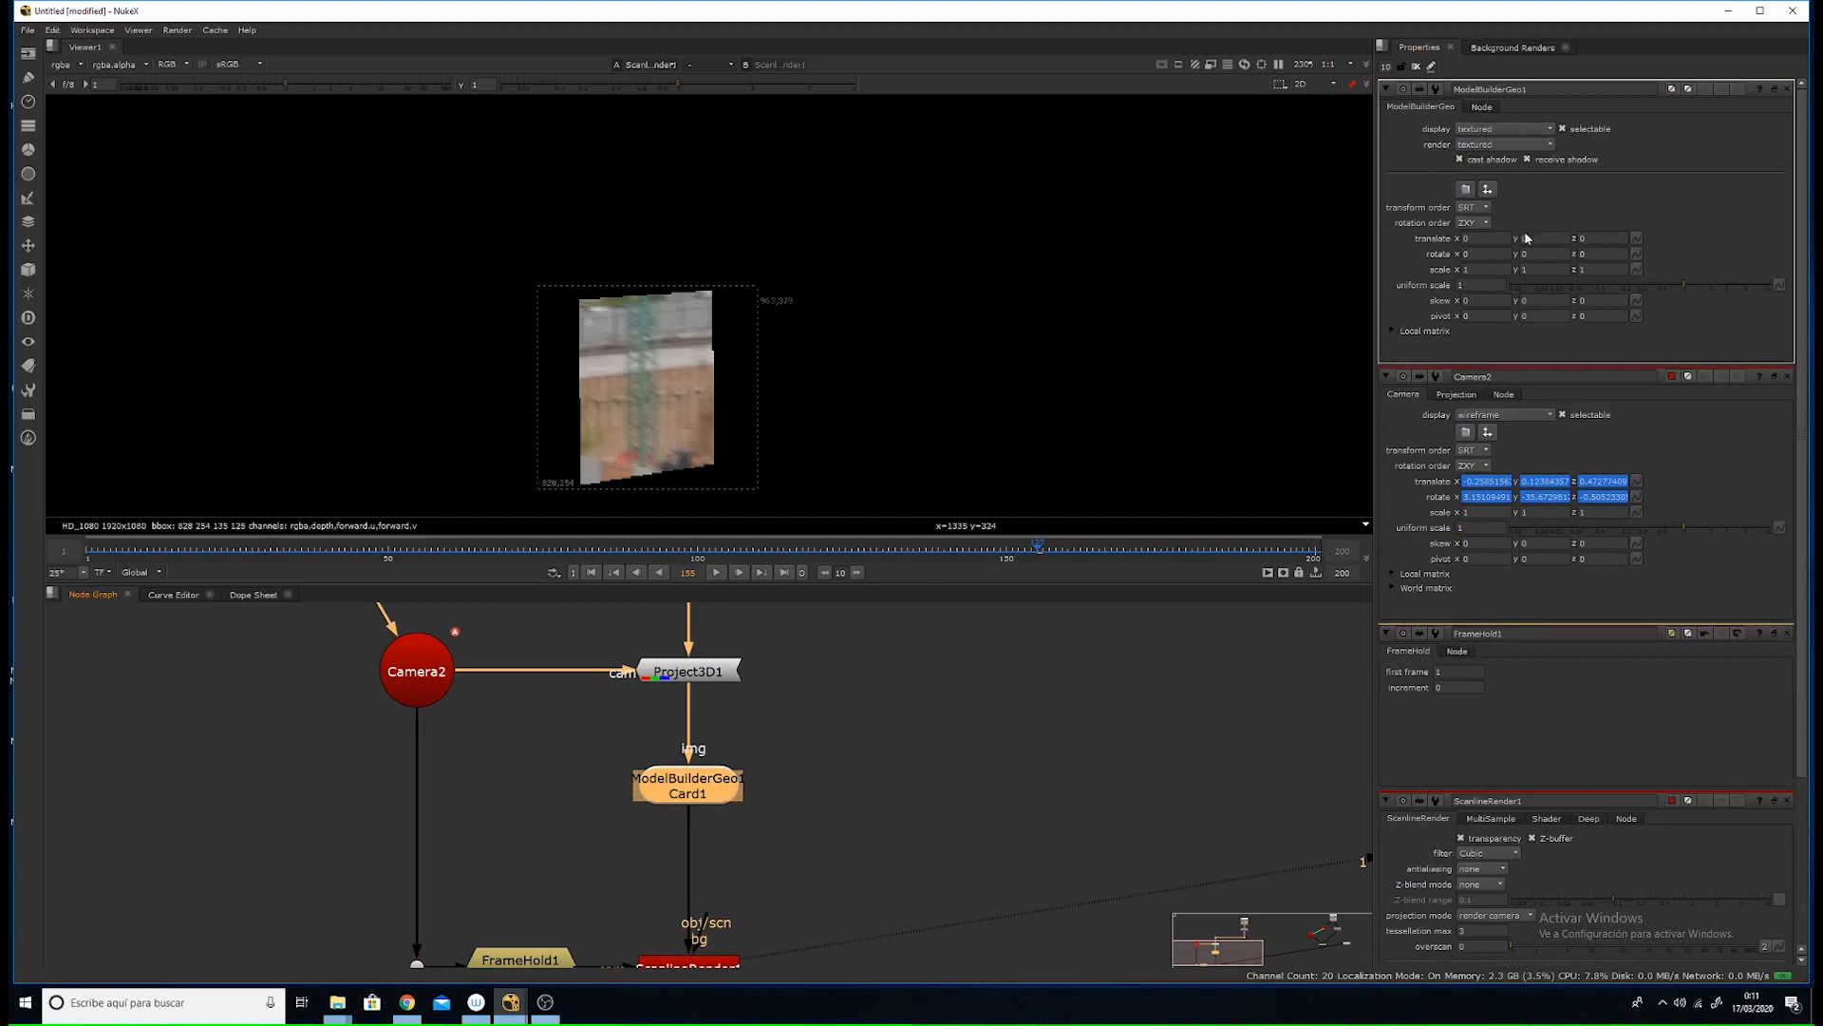
click(1489, 145)
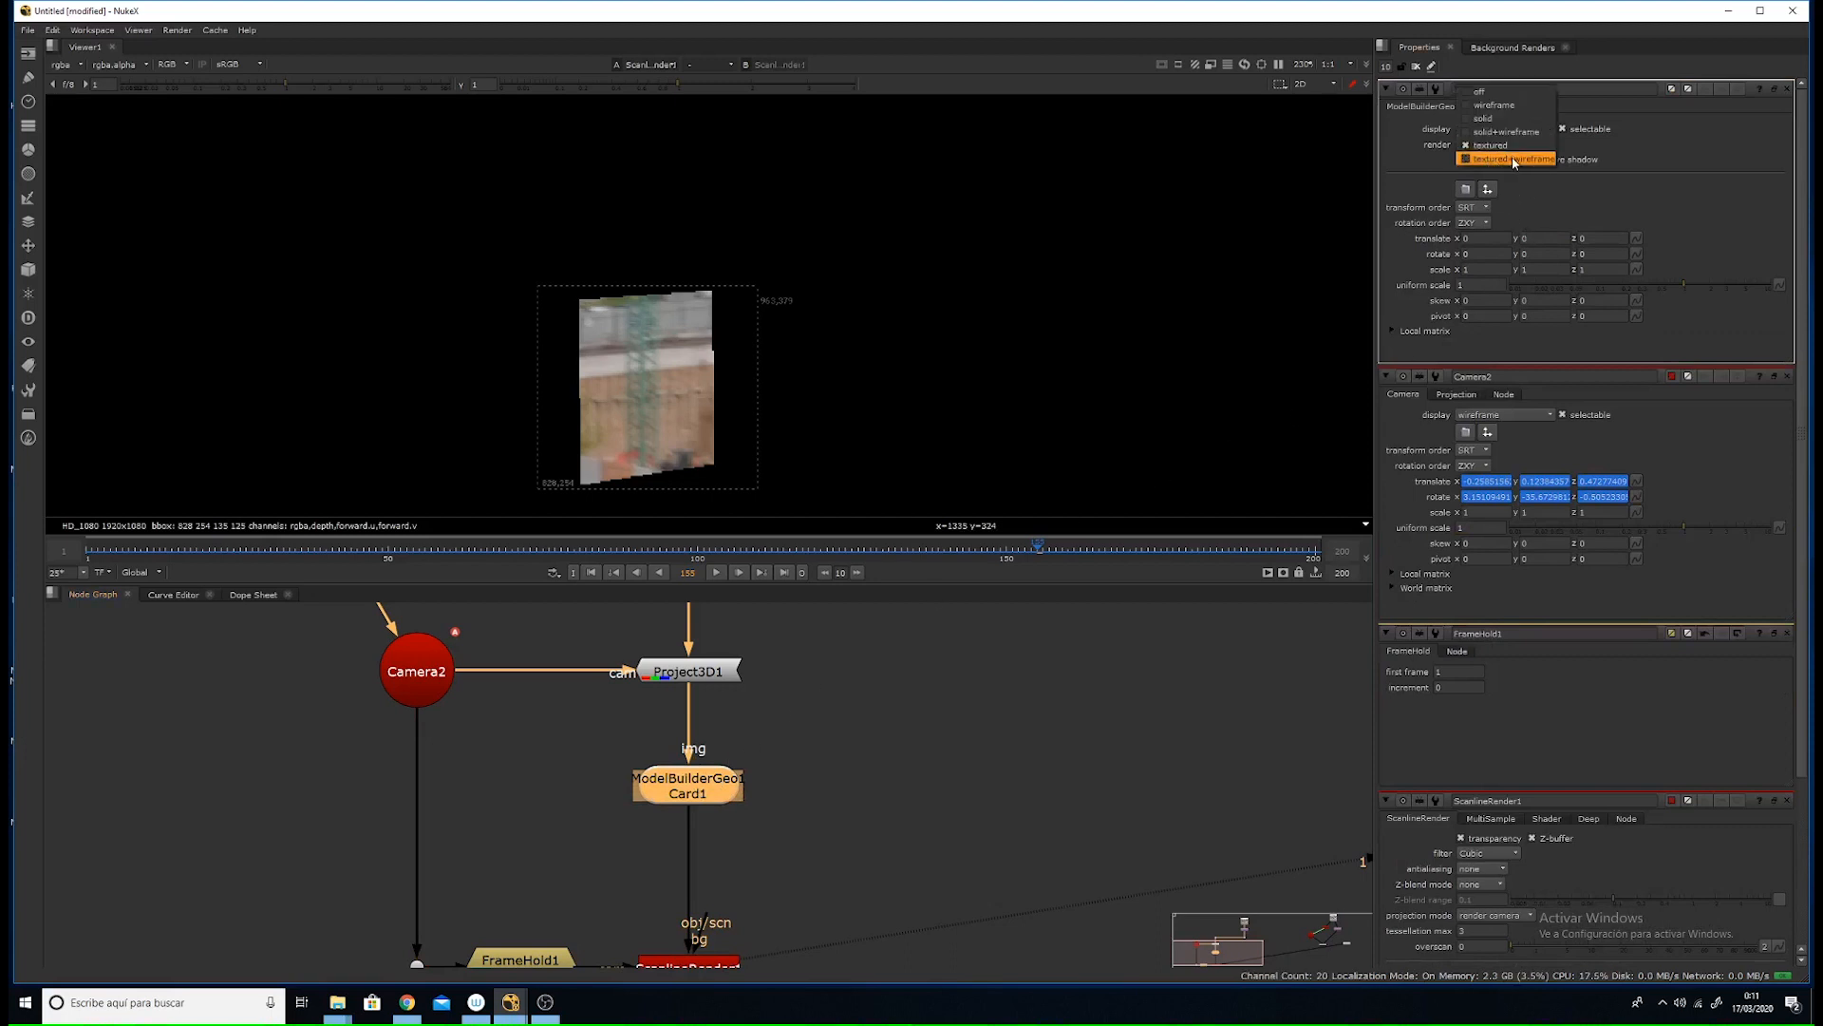
click(1521, 160)
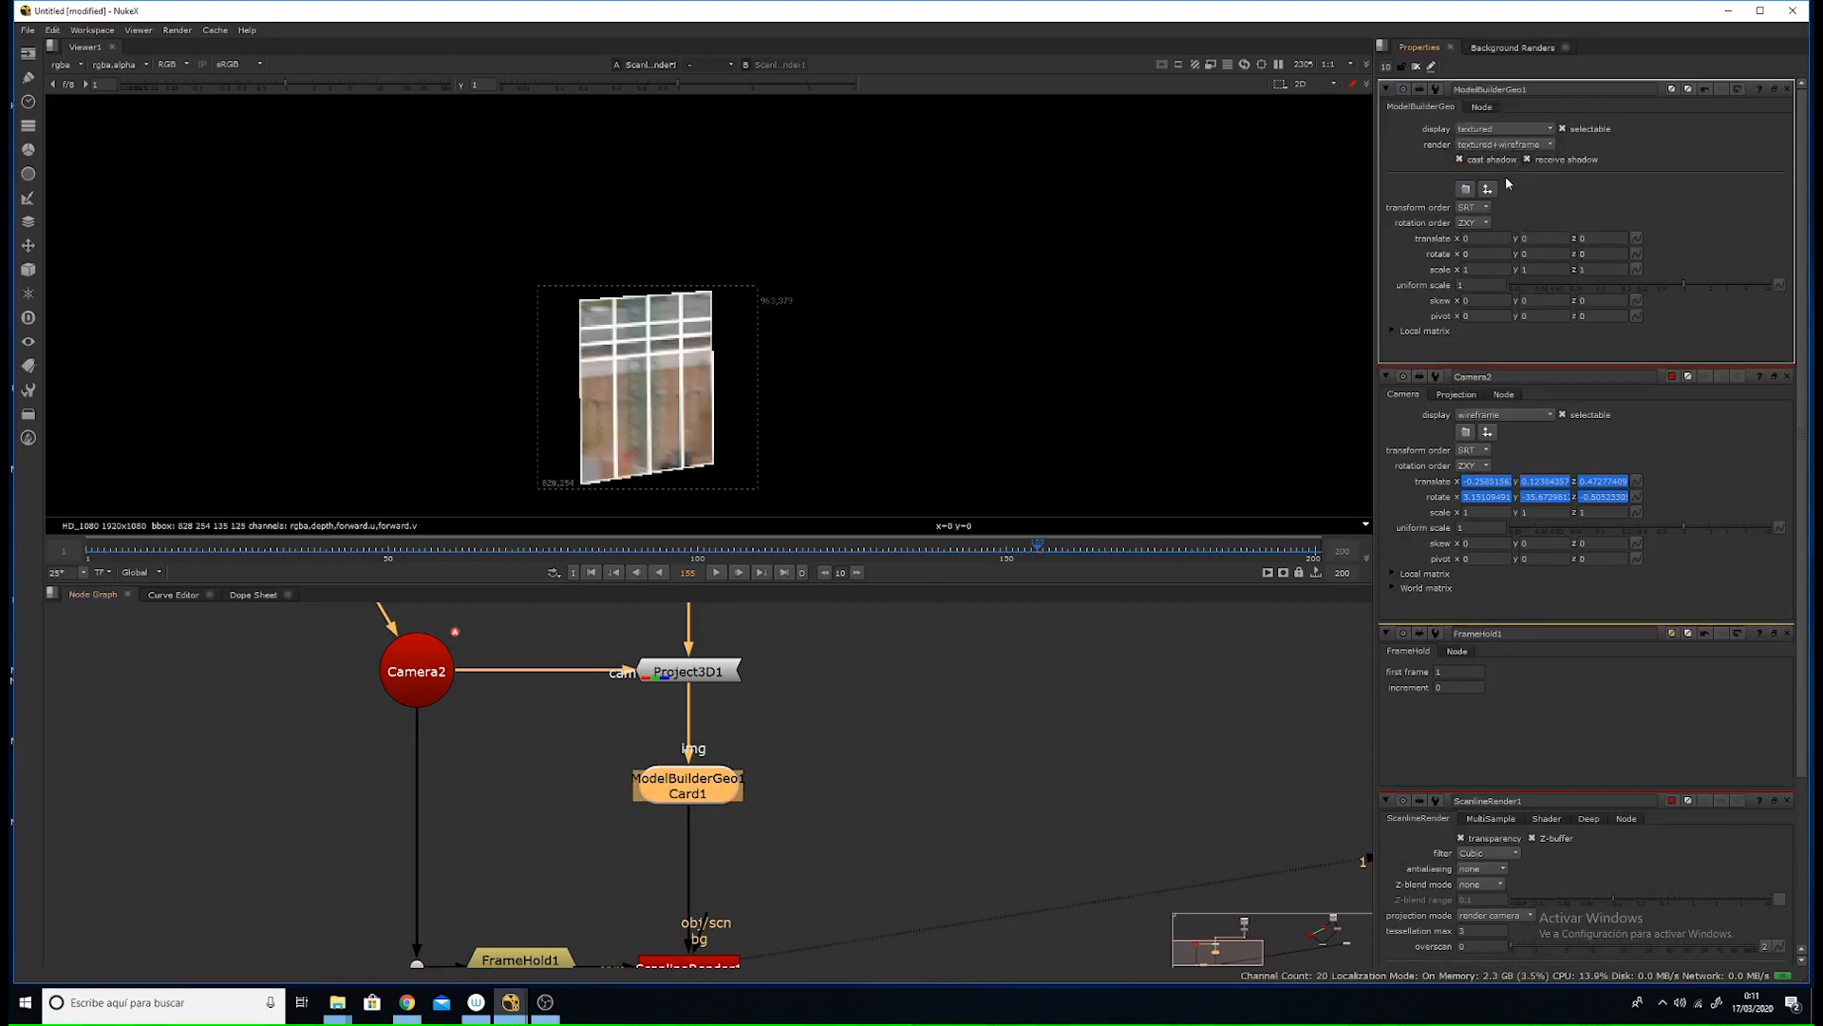
- Inspect the wireframe on the projected card, and set the render mode of ModelBuilderGeo1 to textured
scroll(642, 390, up, 2)
scroll(642, 390, down, 3)
scroll(693, 356, down, 1)
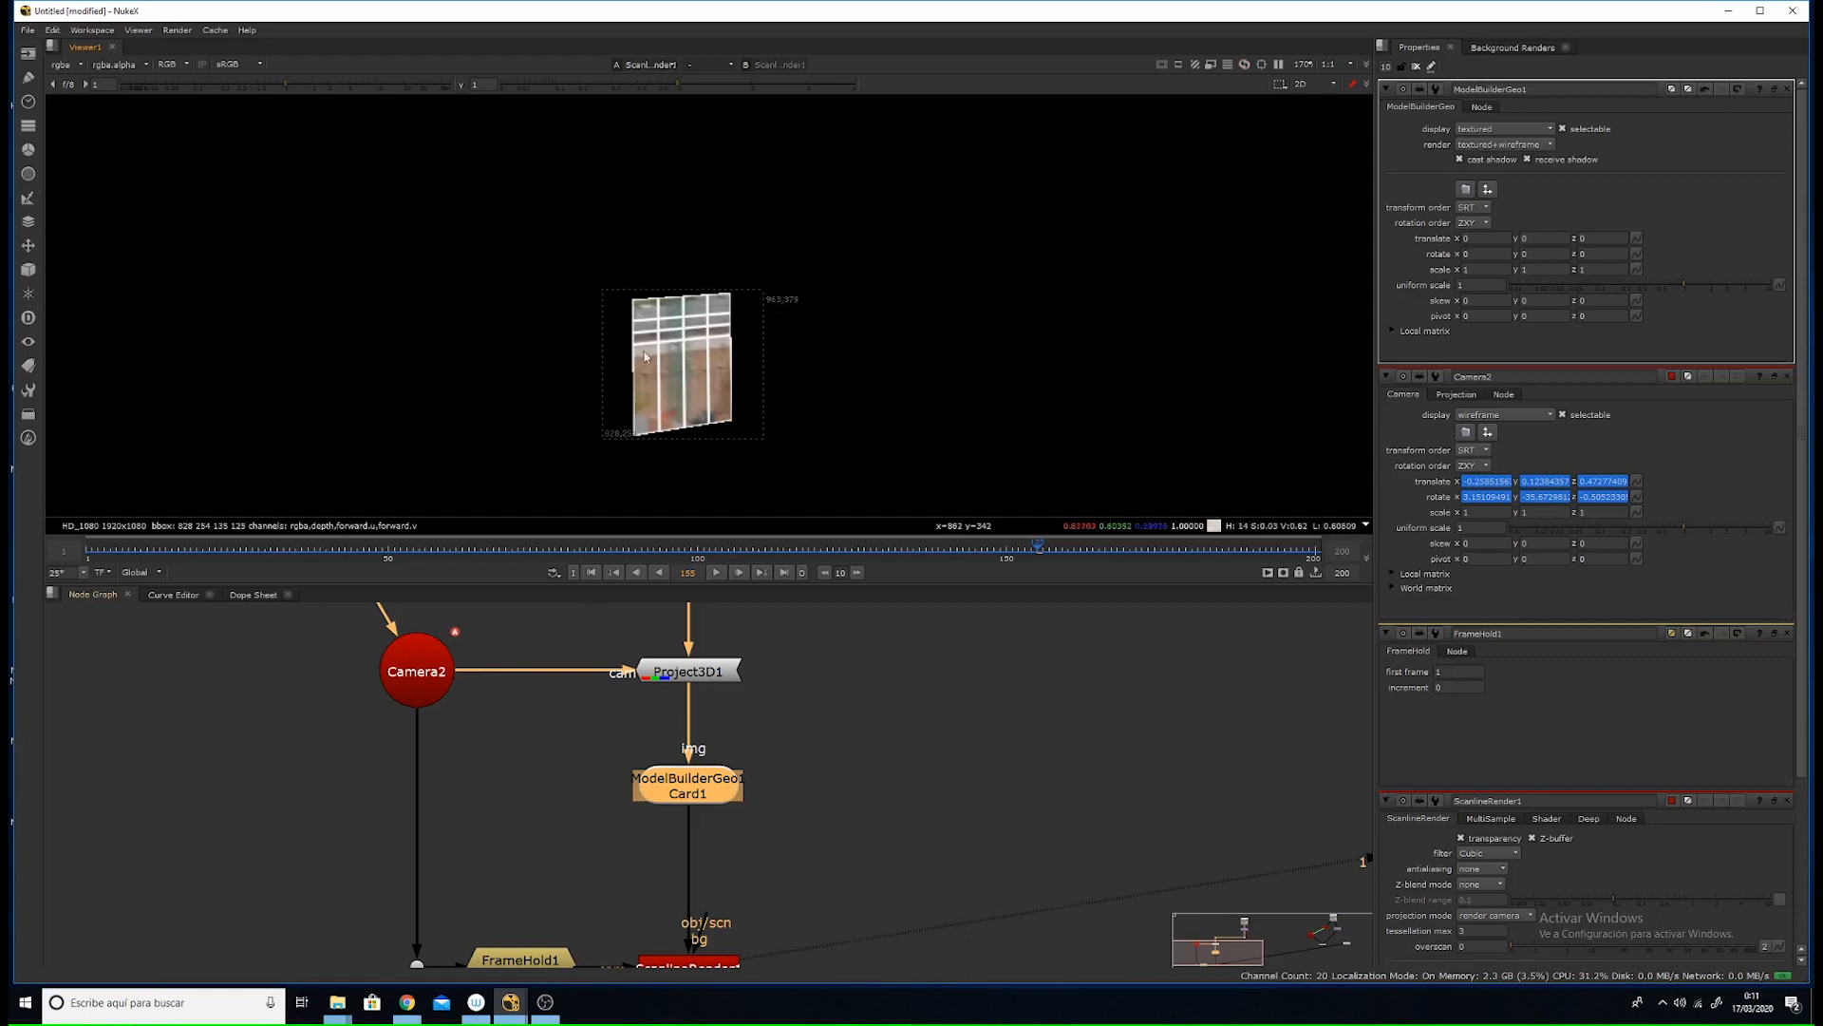
scroll(681, 399, up, 5)
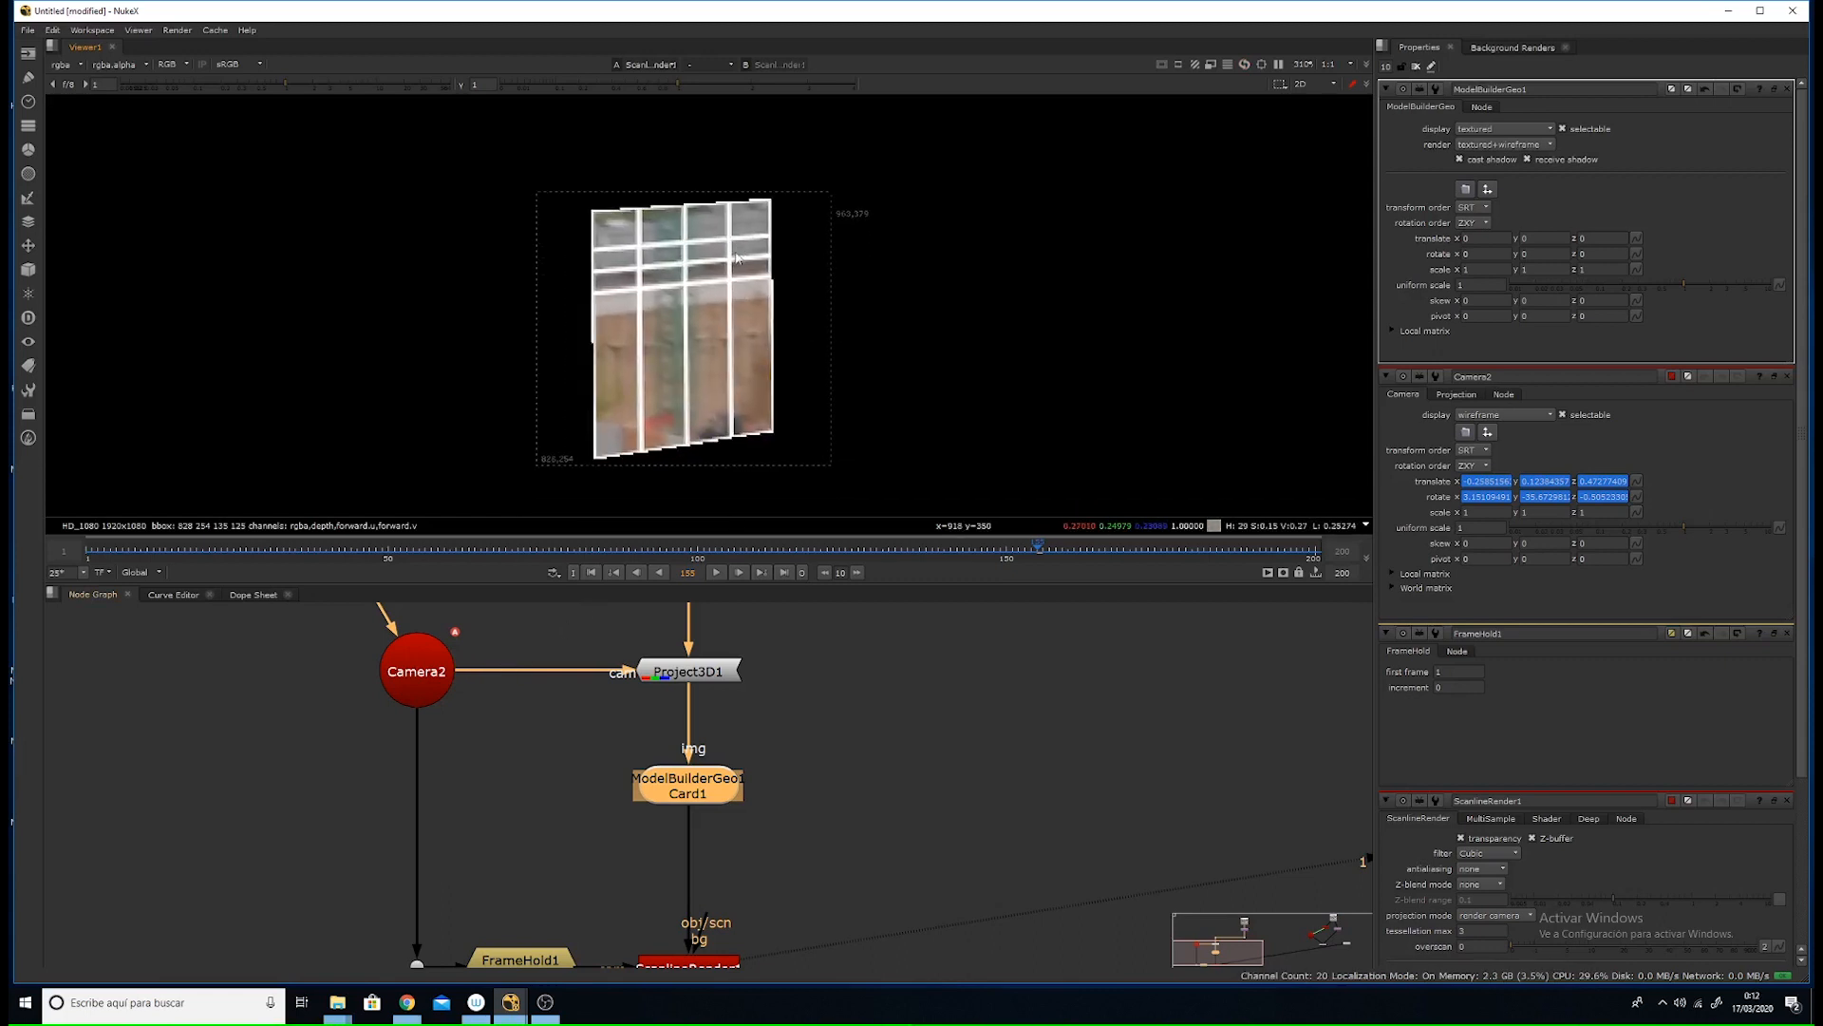
scroll(737, 257, down, 4)
scroll(722, 685, down, 2)
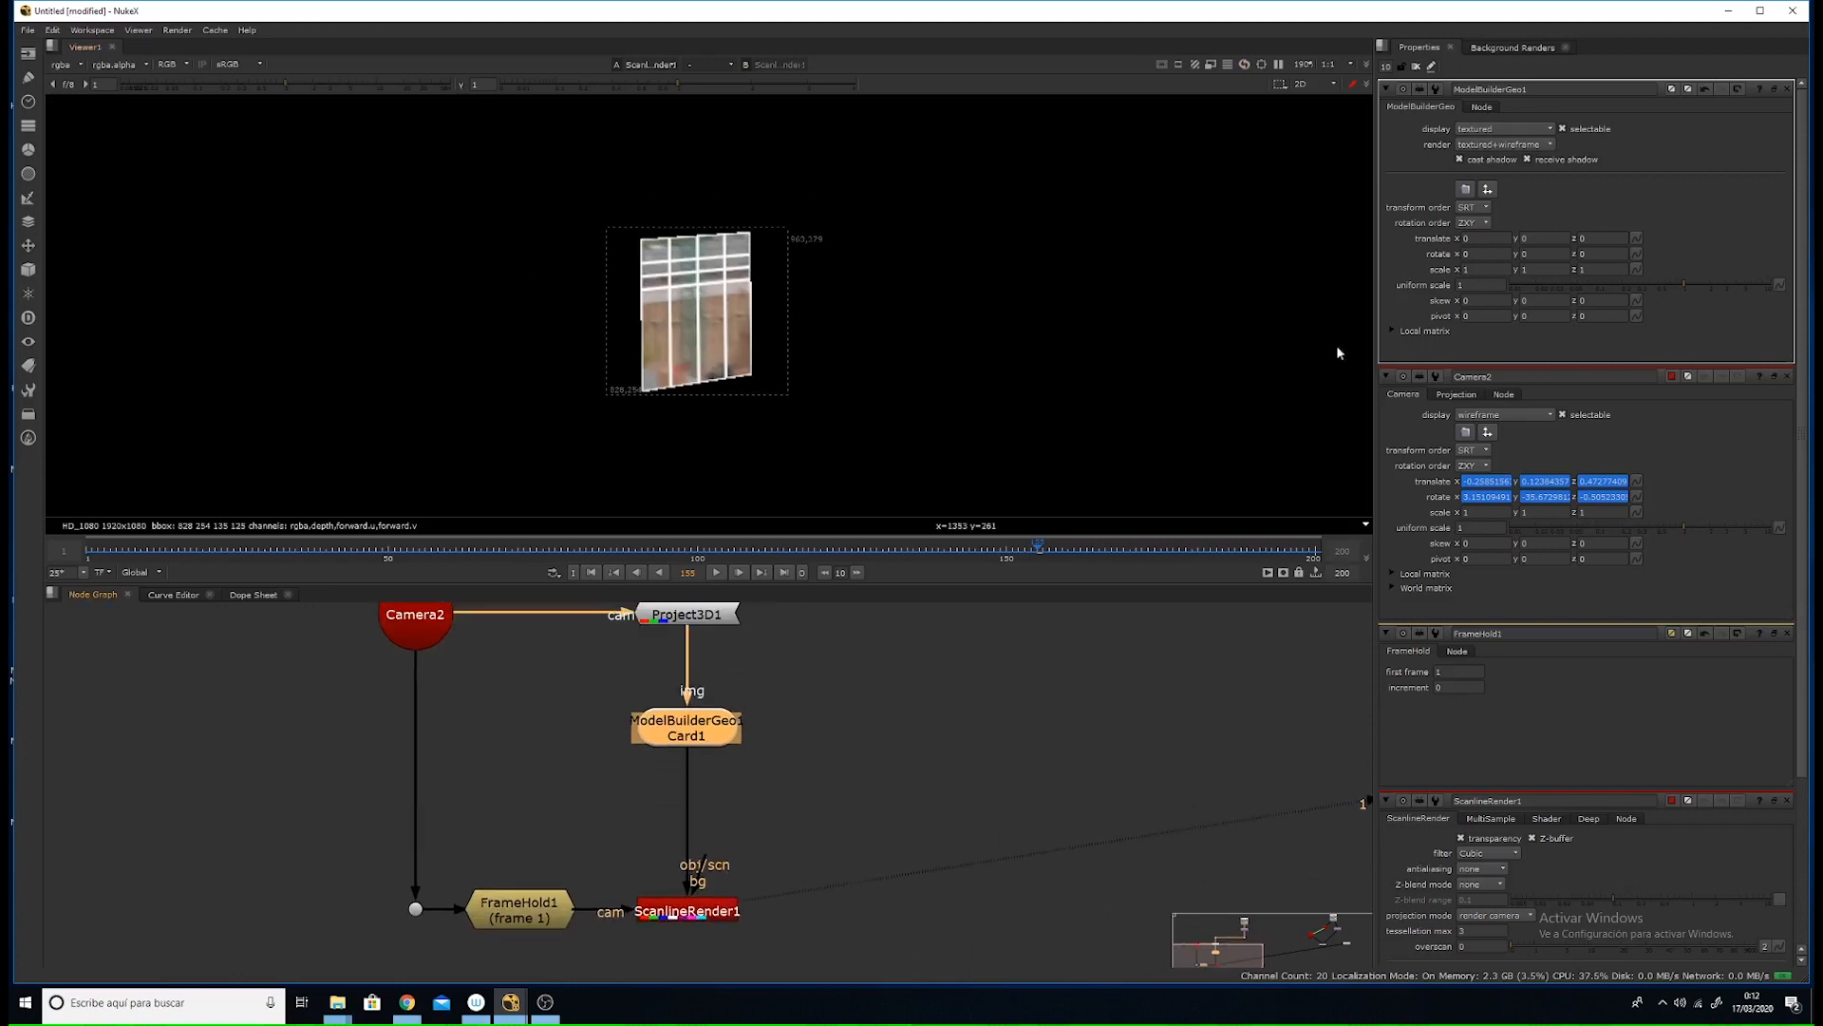
click(1501, 145)
click(1496, 130)
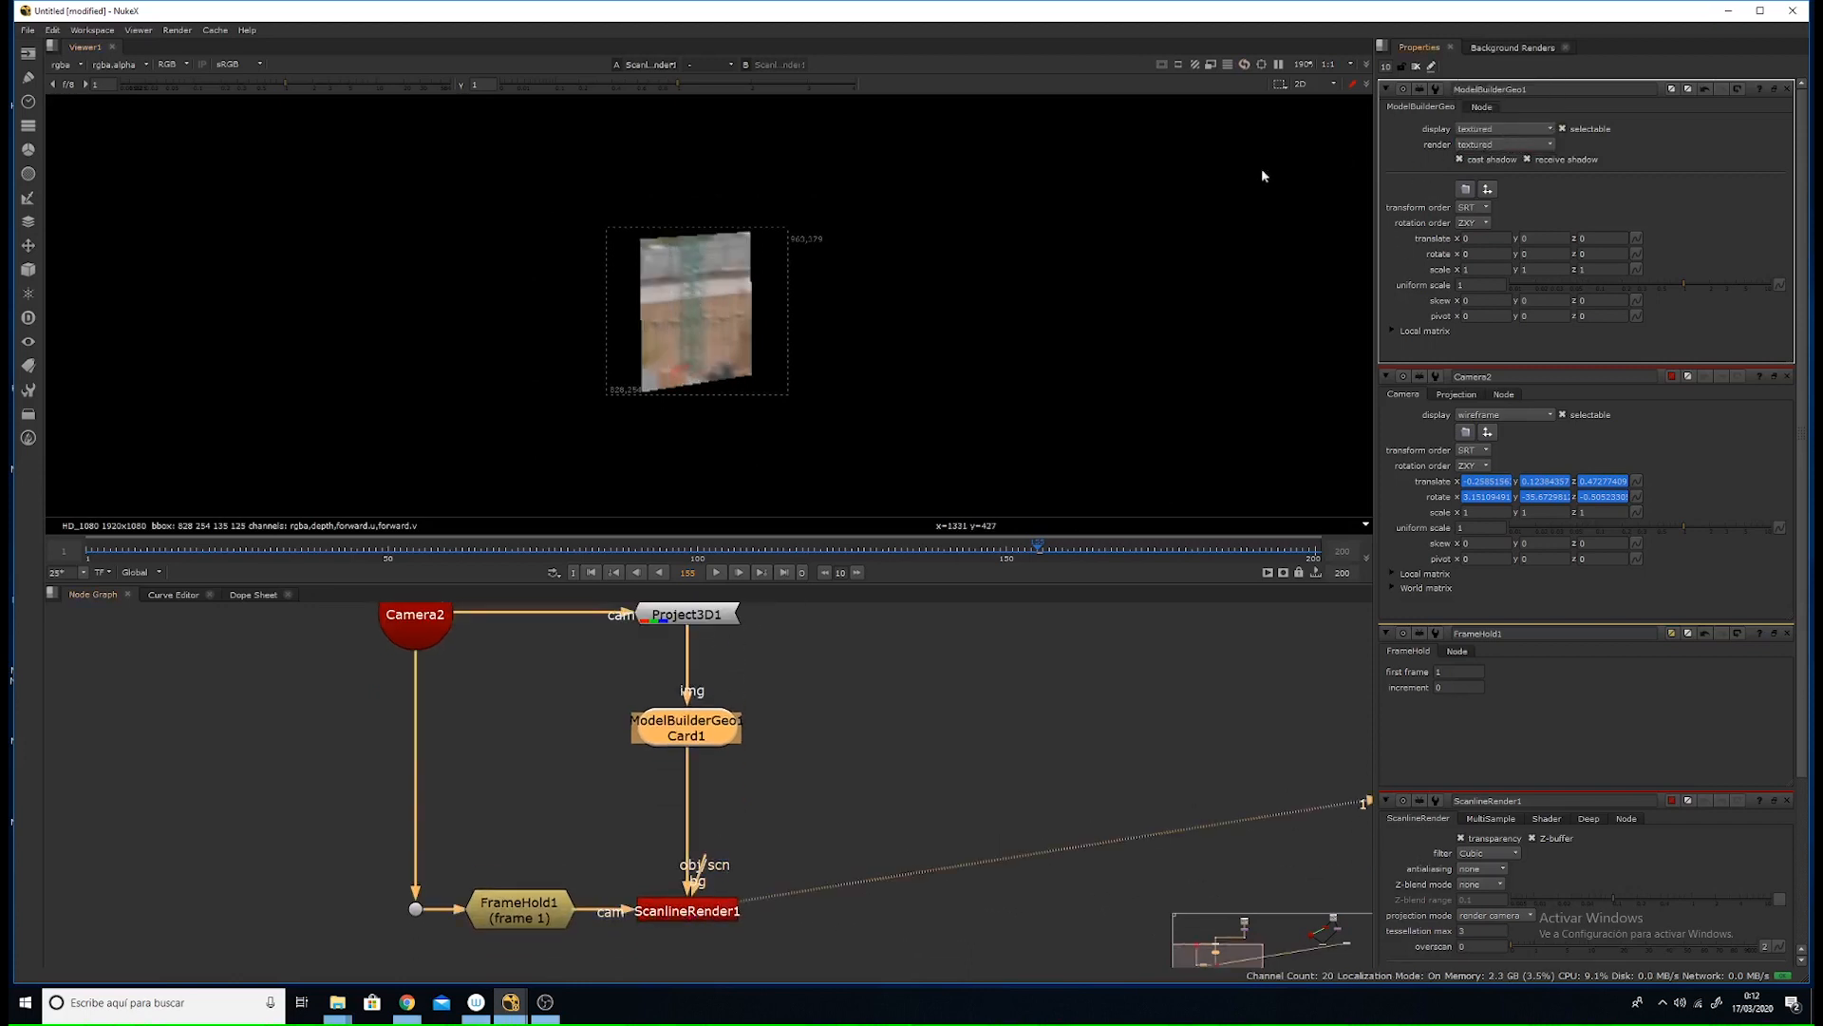
- Play back ScanlineRender1's output from frame 155 and again from around frame 80 to examine the card's stabilization
scroll(745, 266, up, 4)
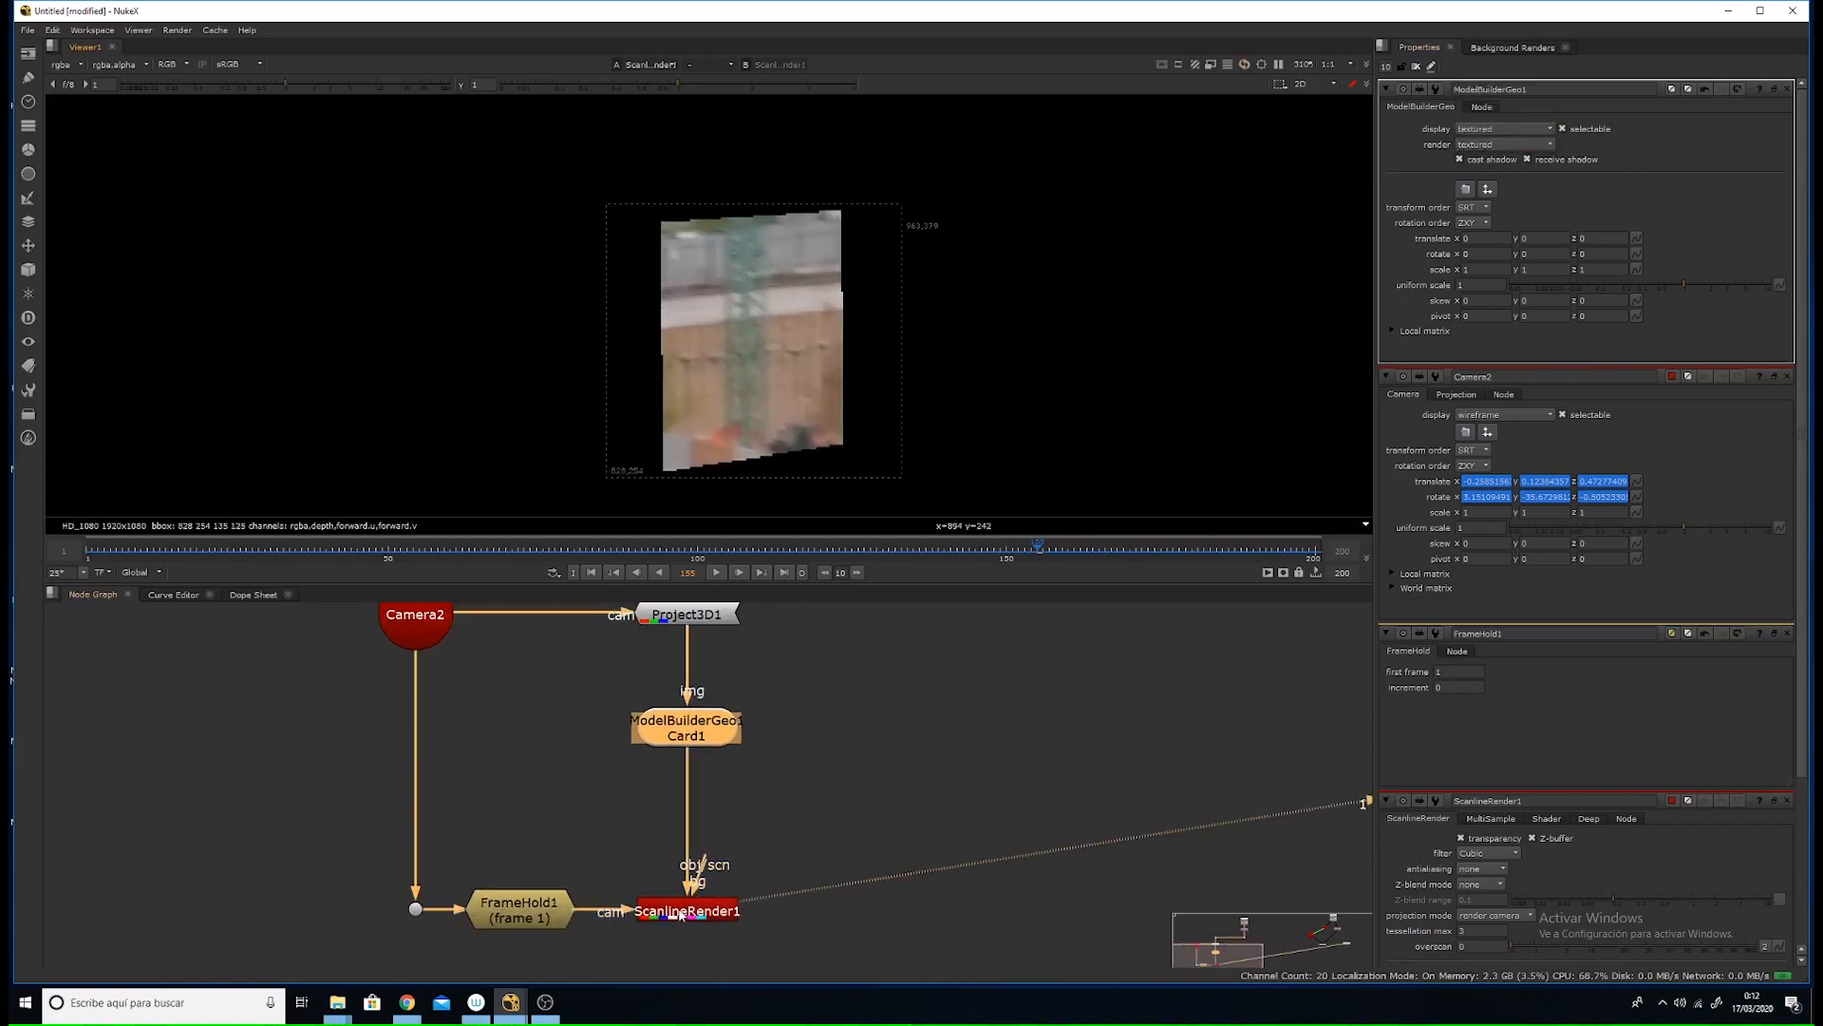
click(751, 818)
middle_drag(744, 416, 716, 408)
scroll(716, 407, up, 1)
scroll(738, 428, down, 1)
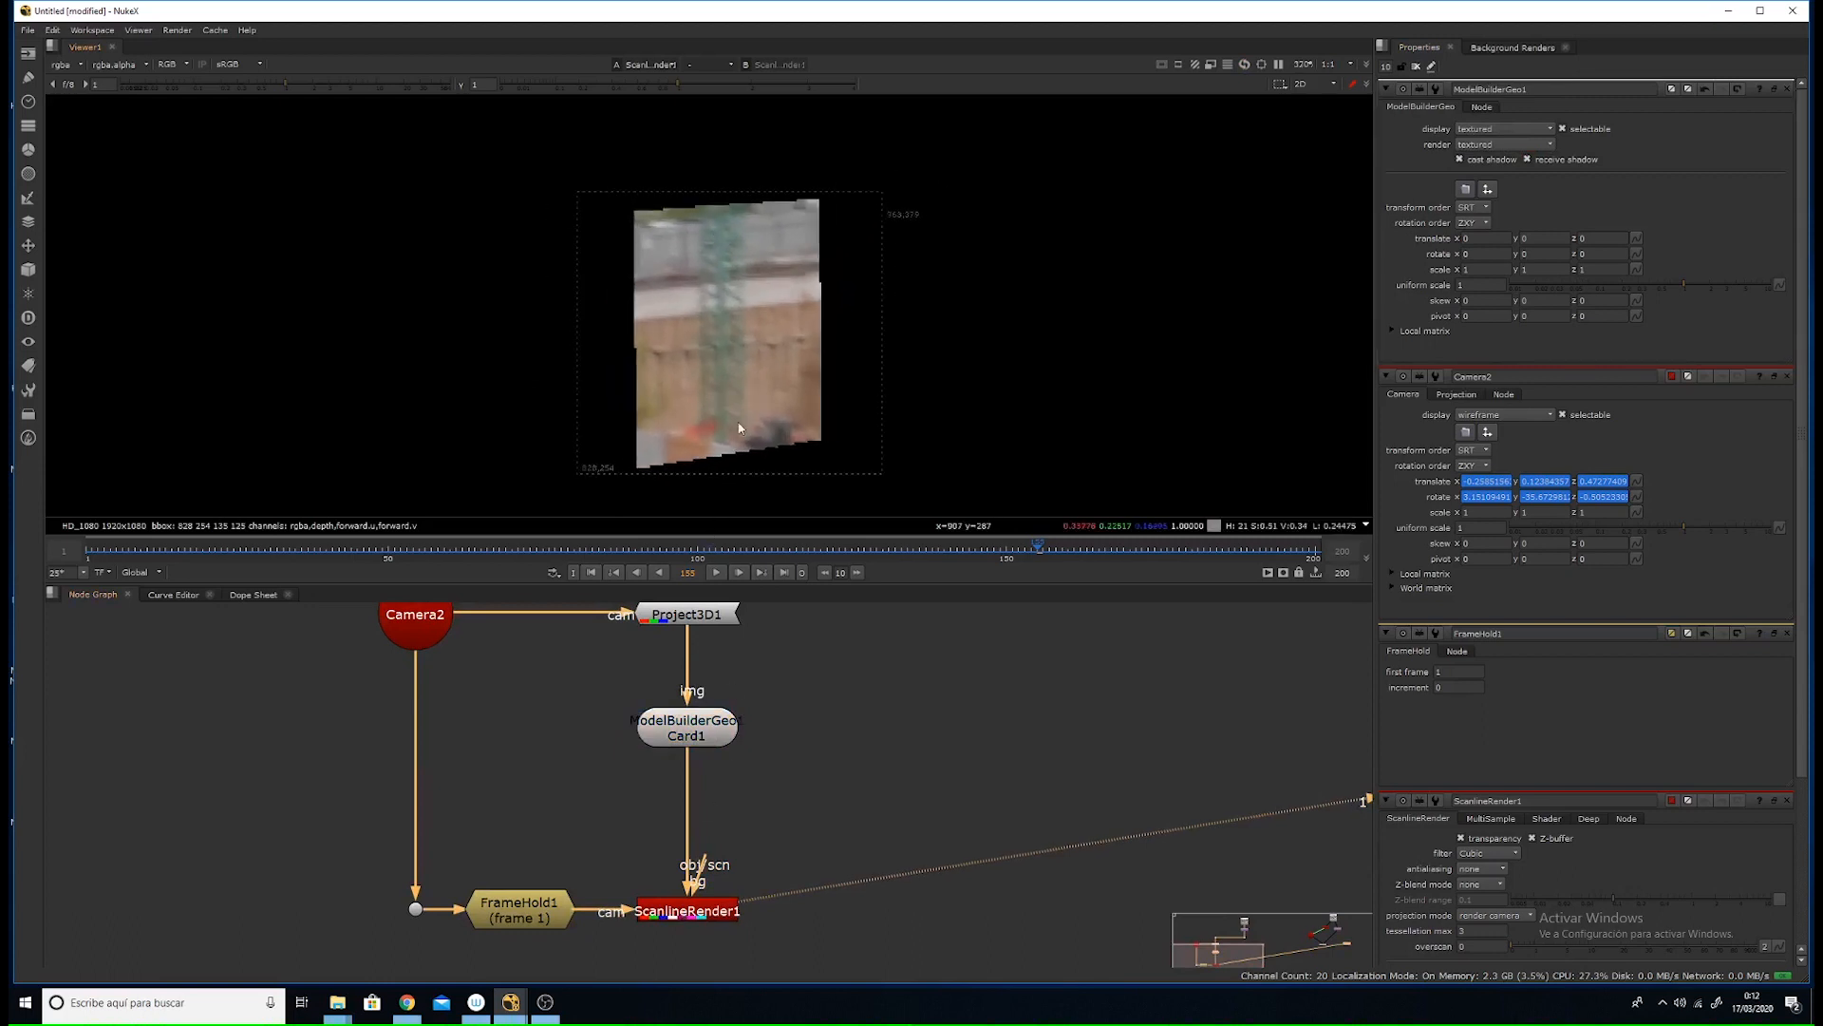
scroll(739, 428, down, 3)
click(718, 573)
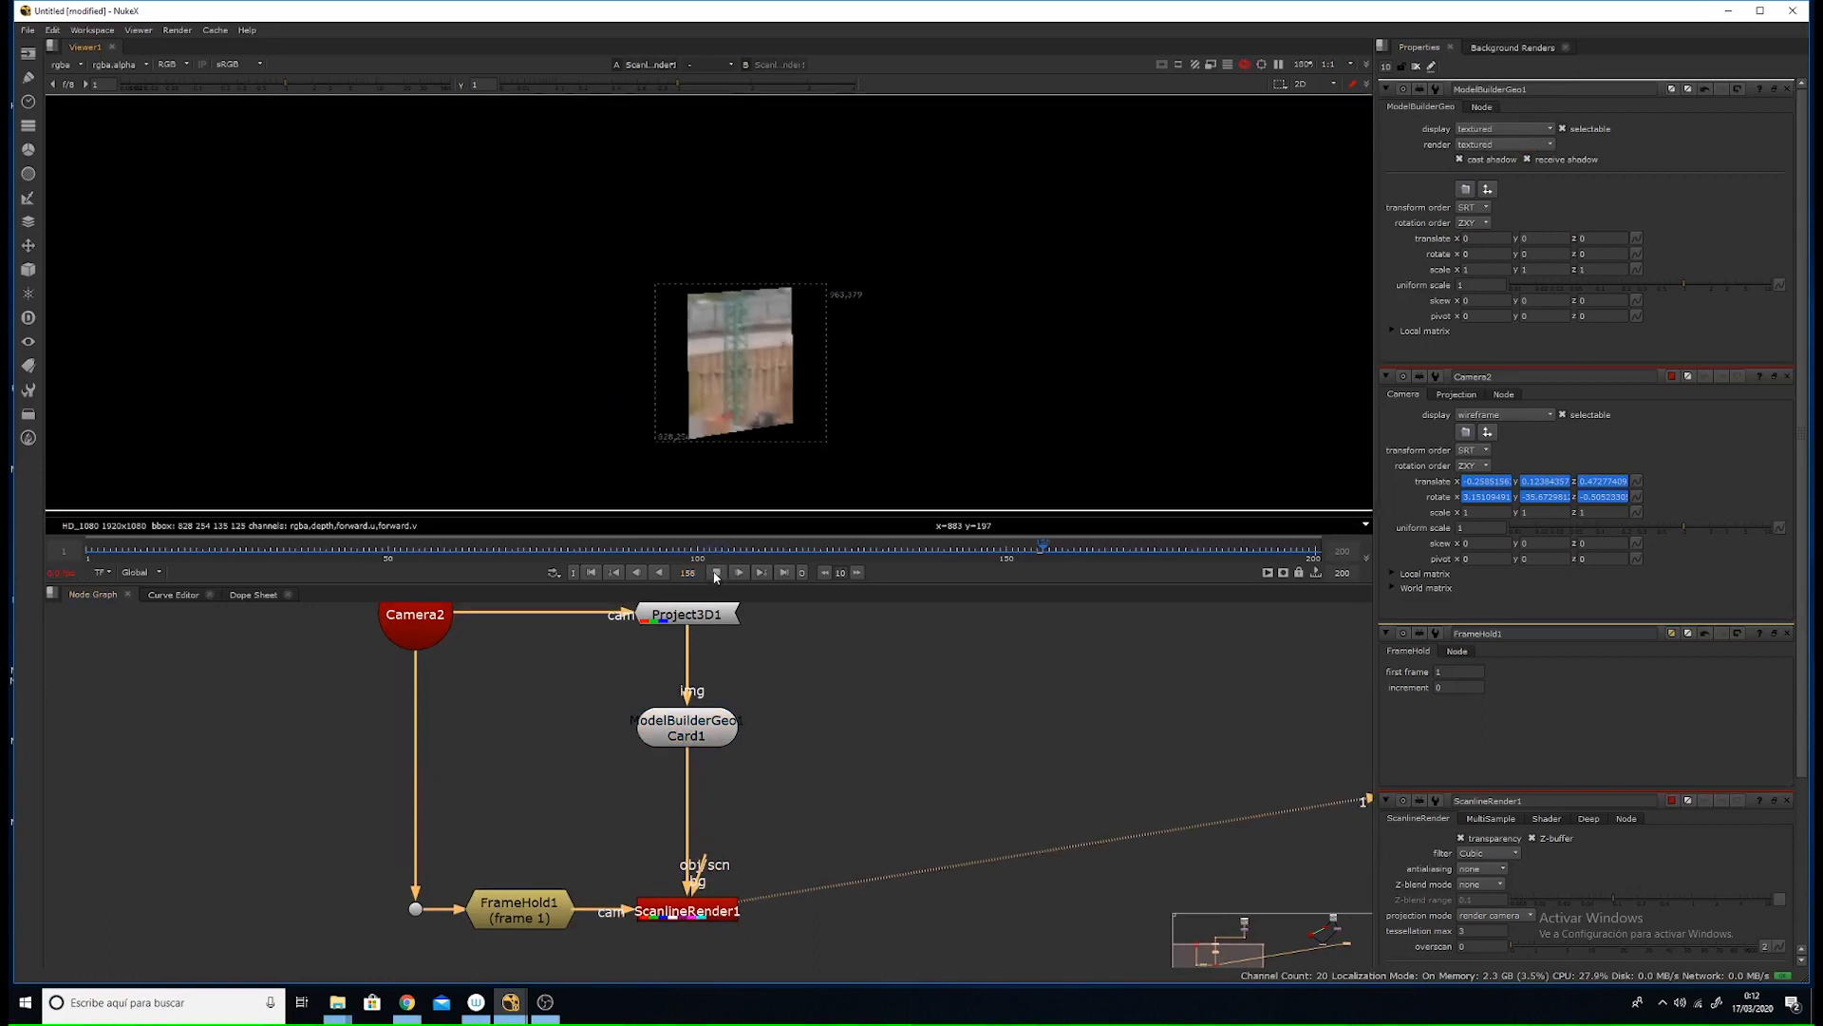
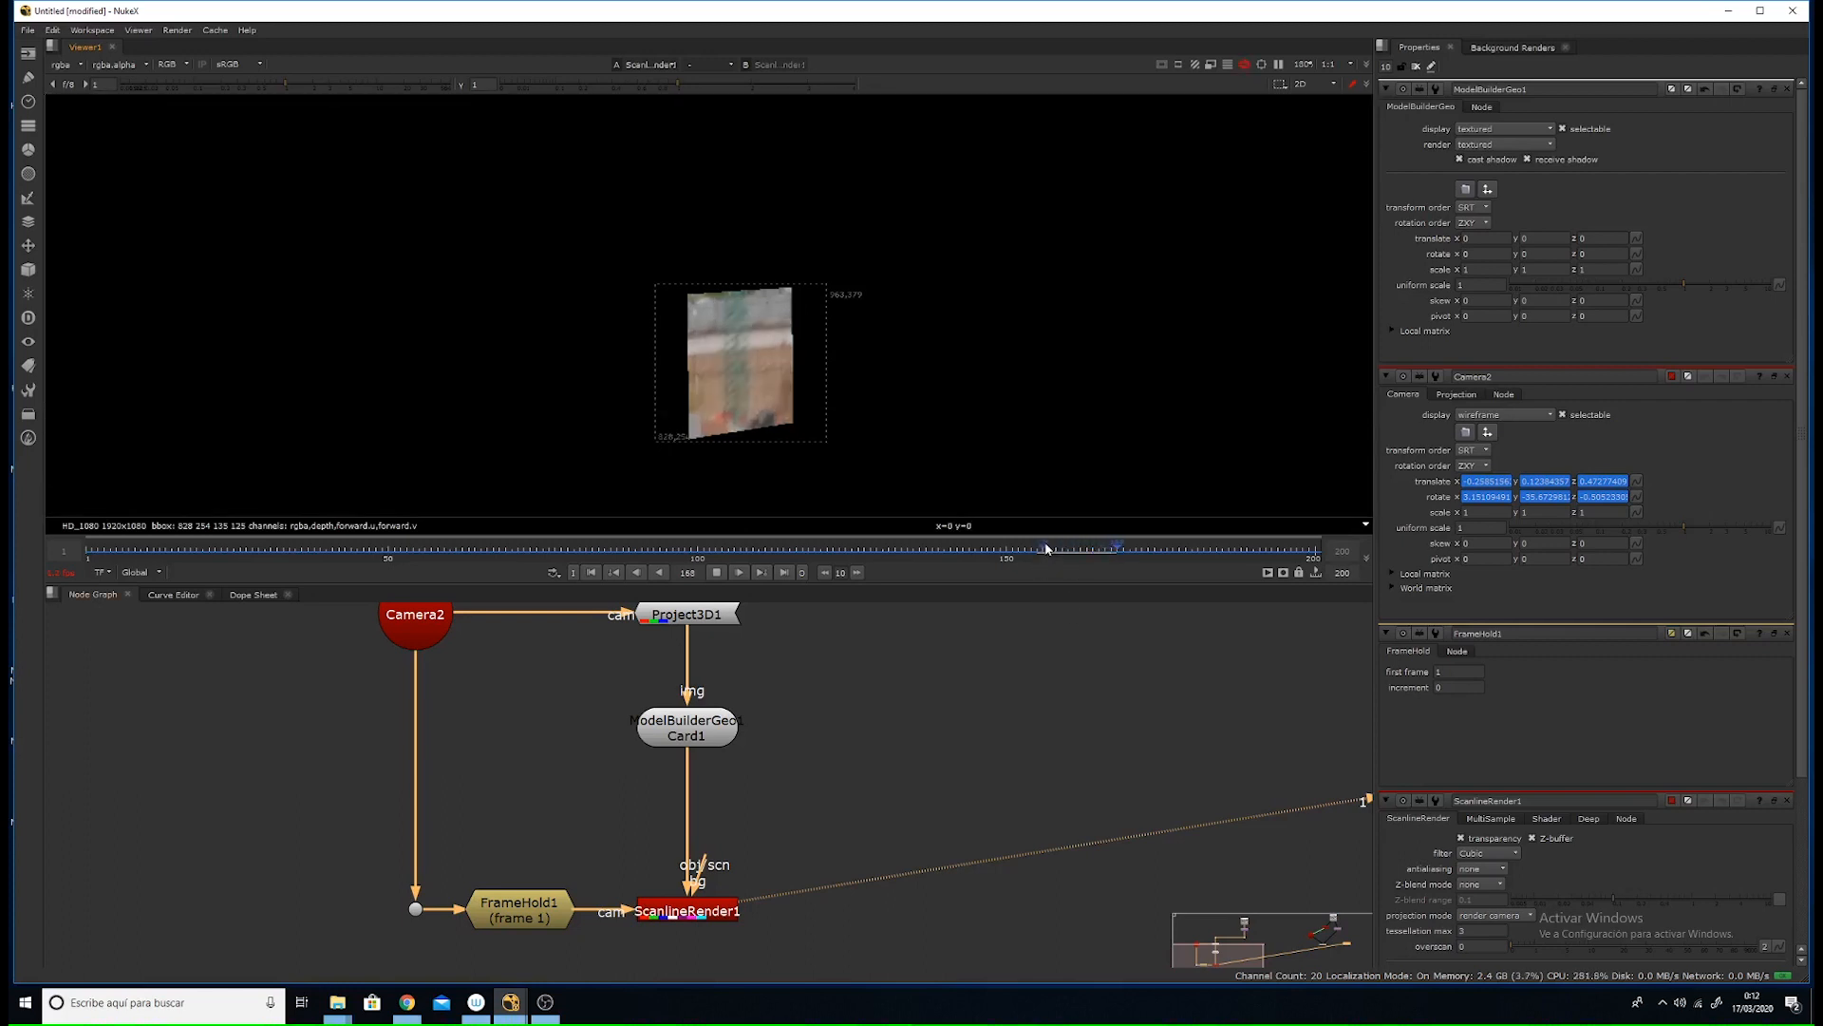
click(566, 547)
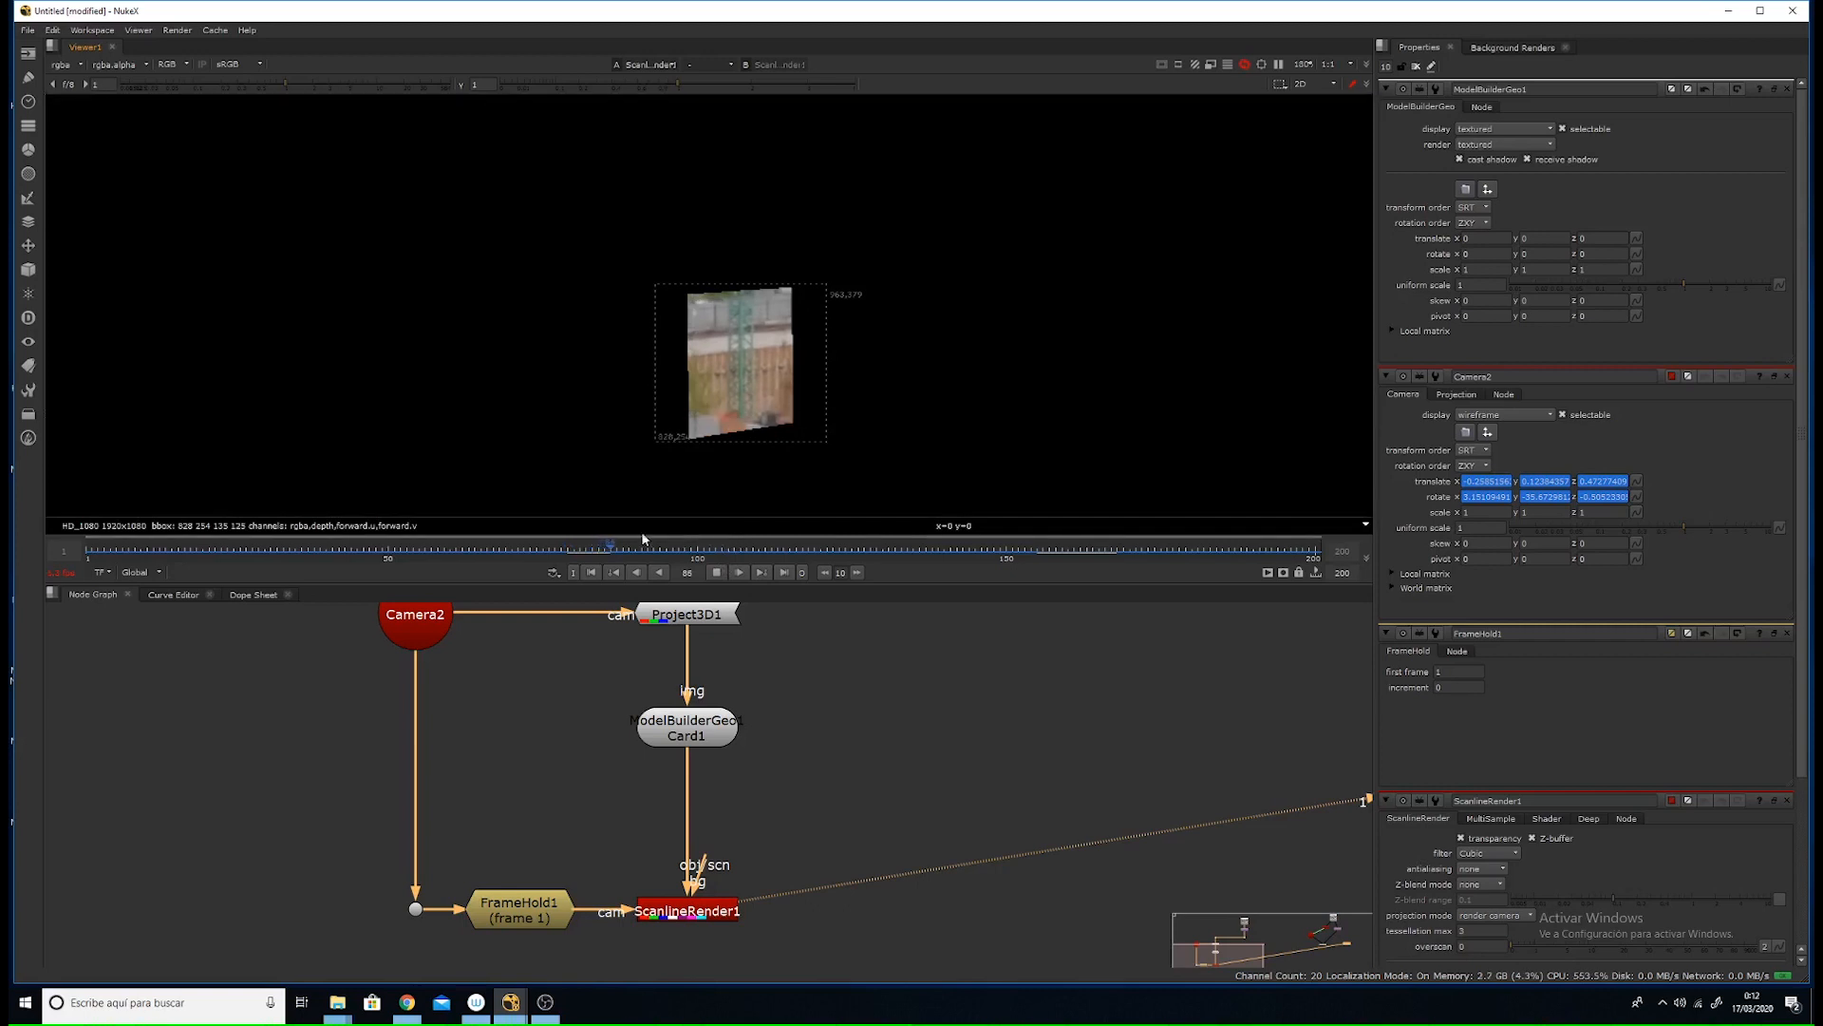
click(573, 546)
click(581, 547)
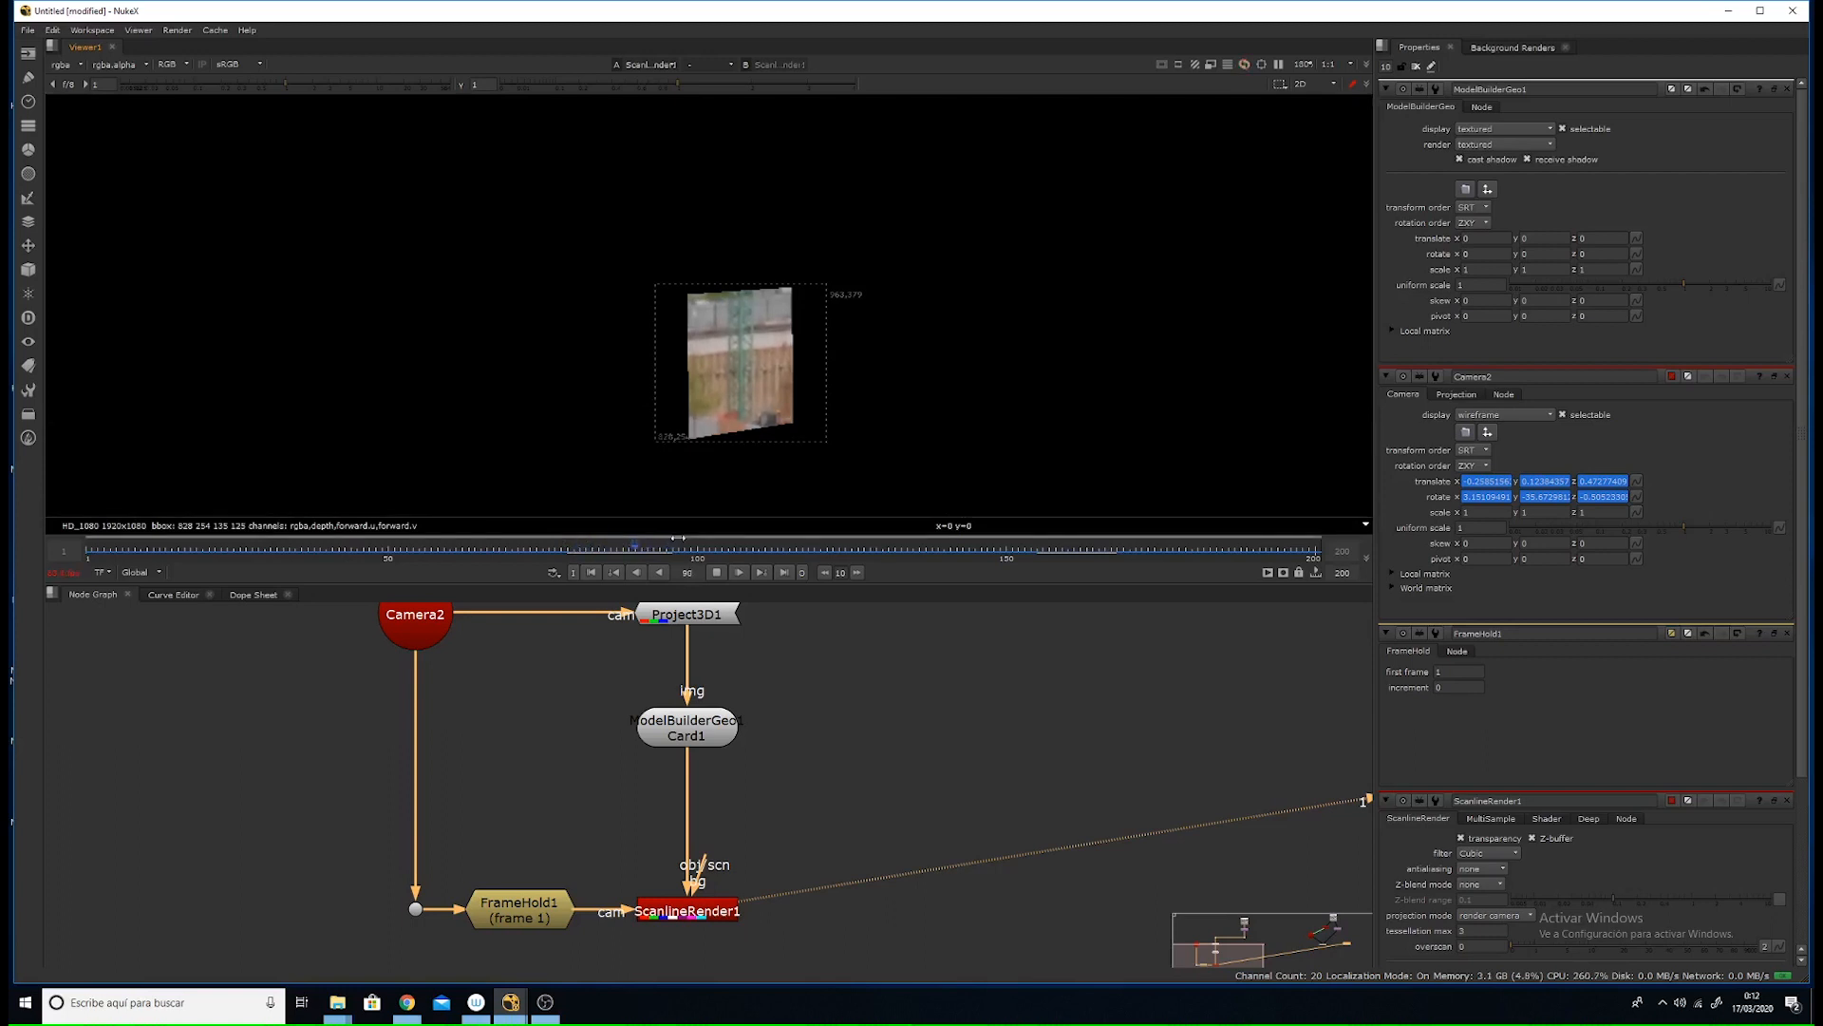
click(718, 573)
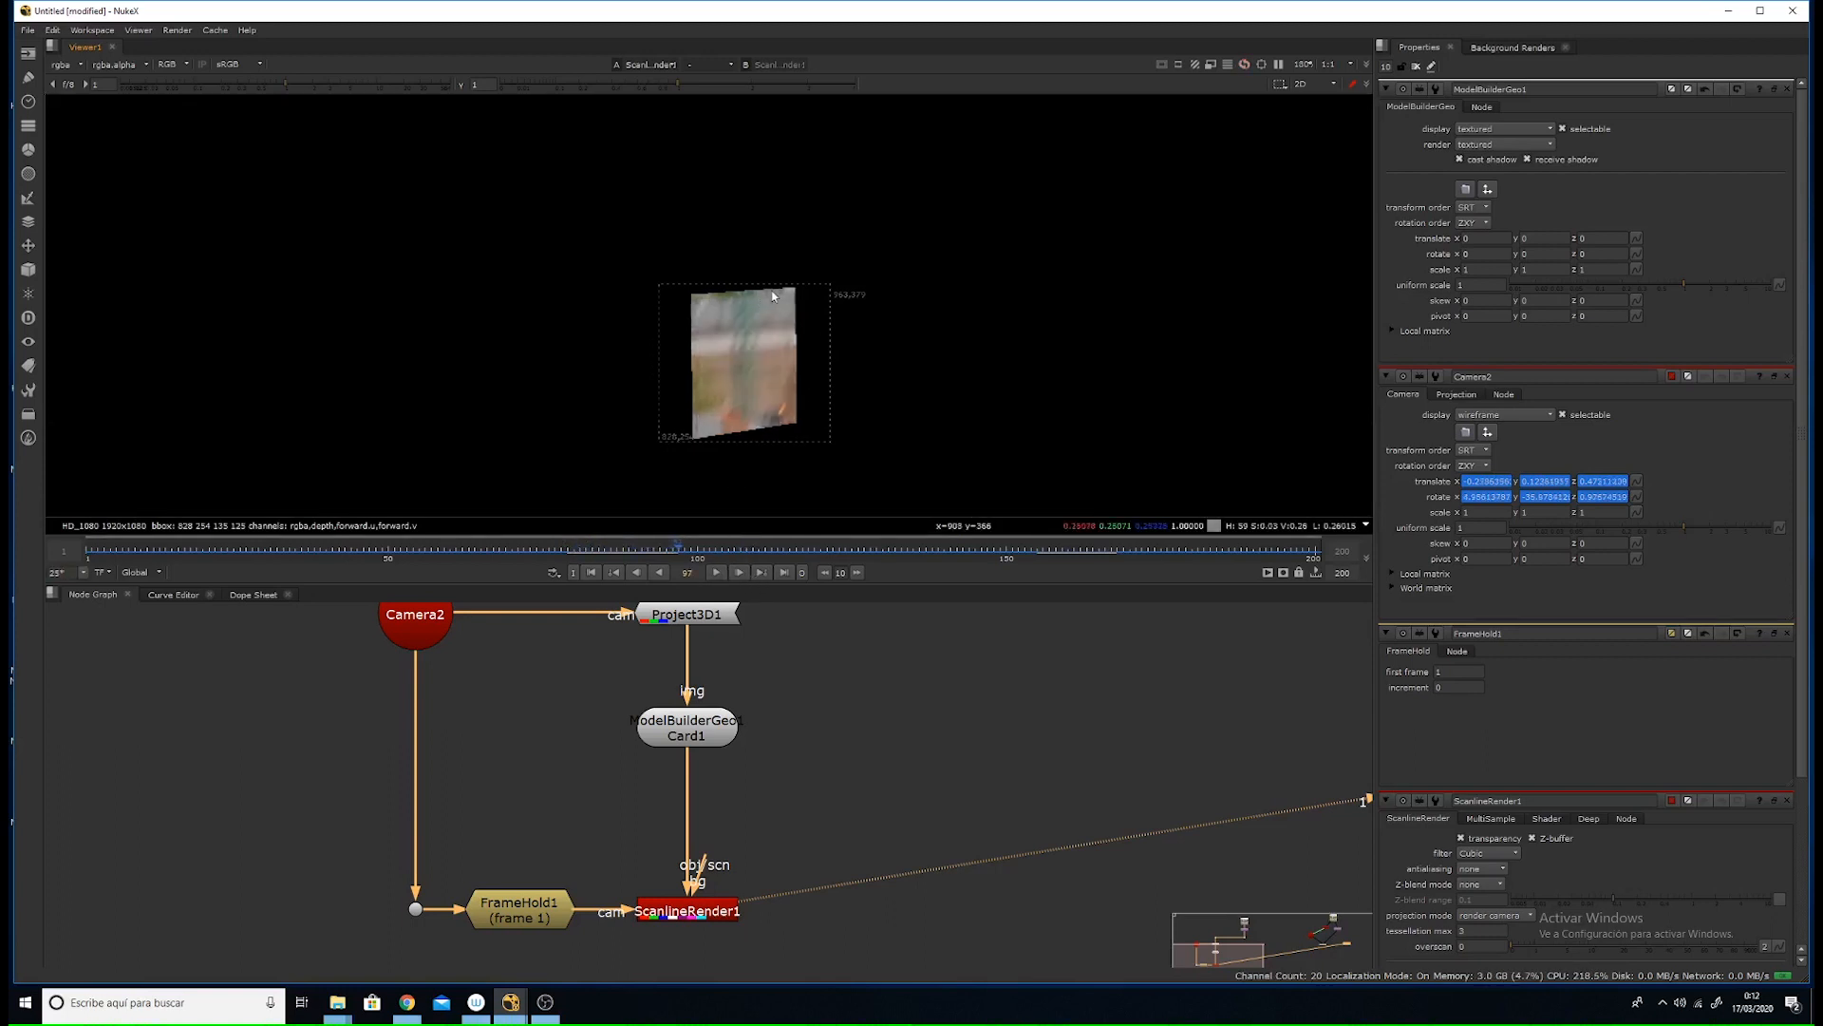
click(574, 548)
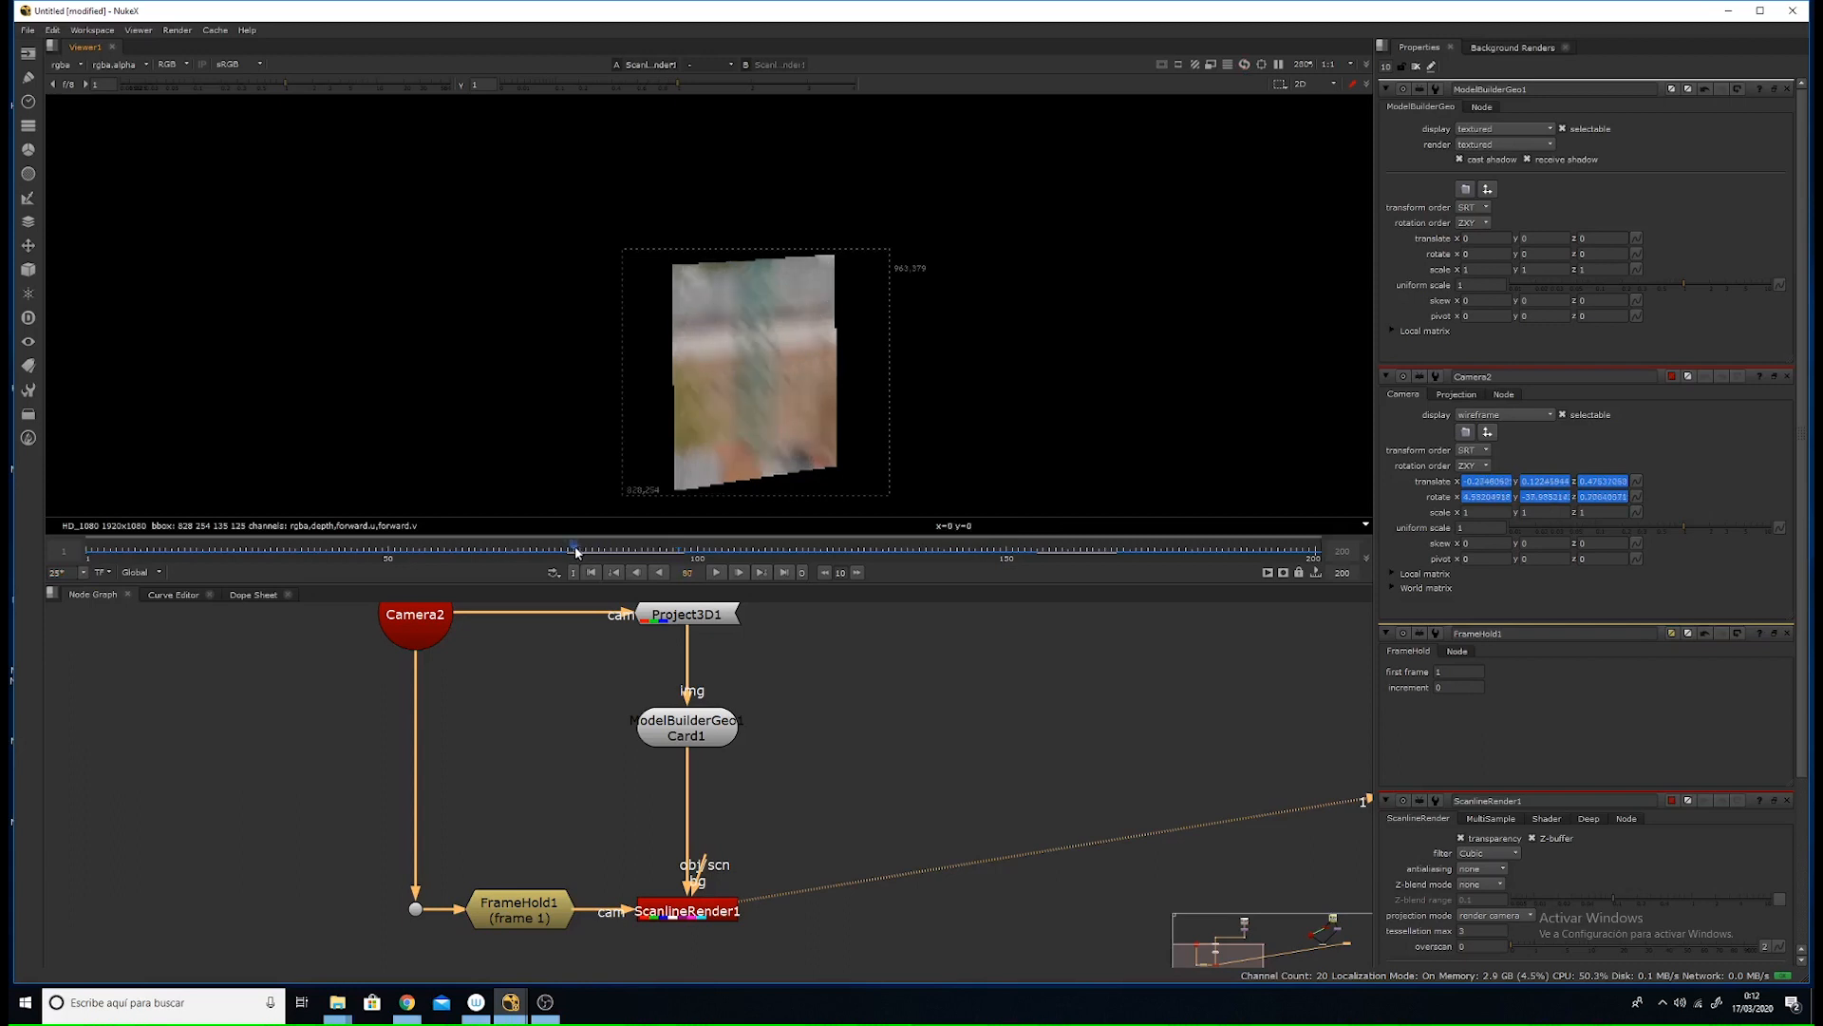
- Return to frame 1 to inspect the projected card, and examine how FrameHold1 feeds ScanlineRender1's camera input
scroll(733, 722, down, 3)
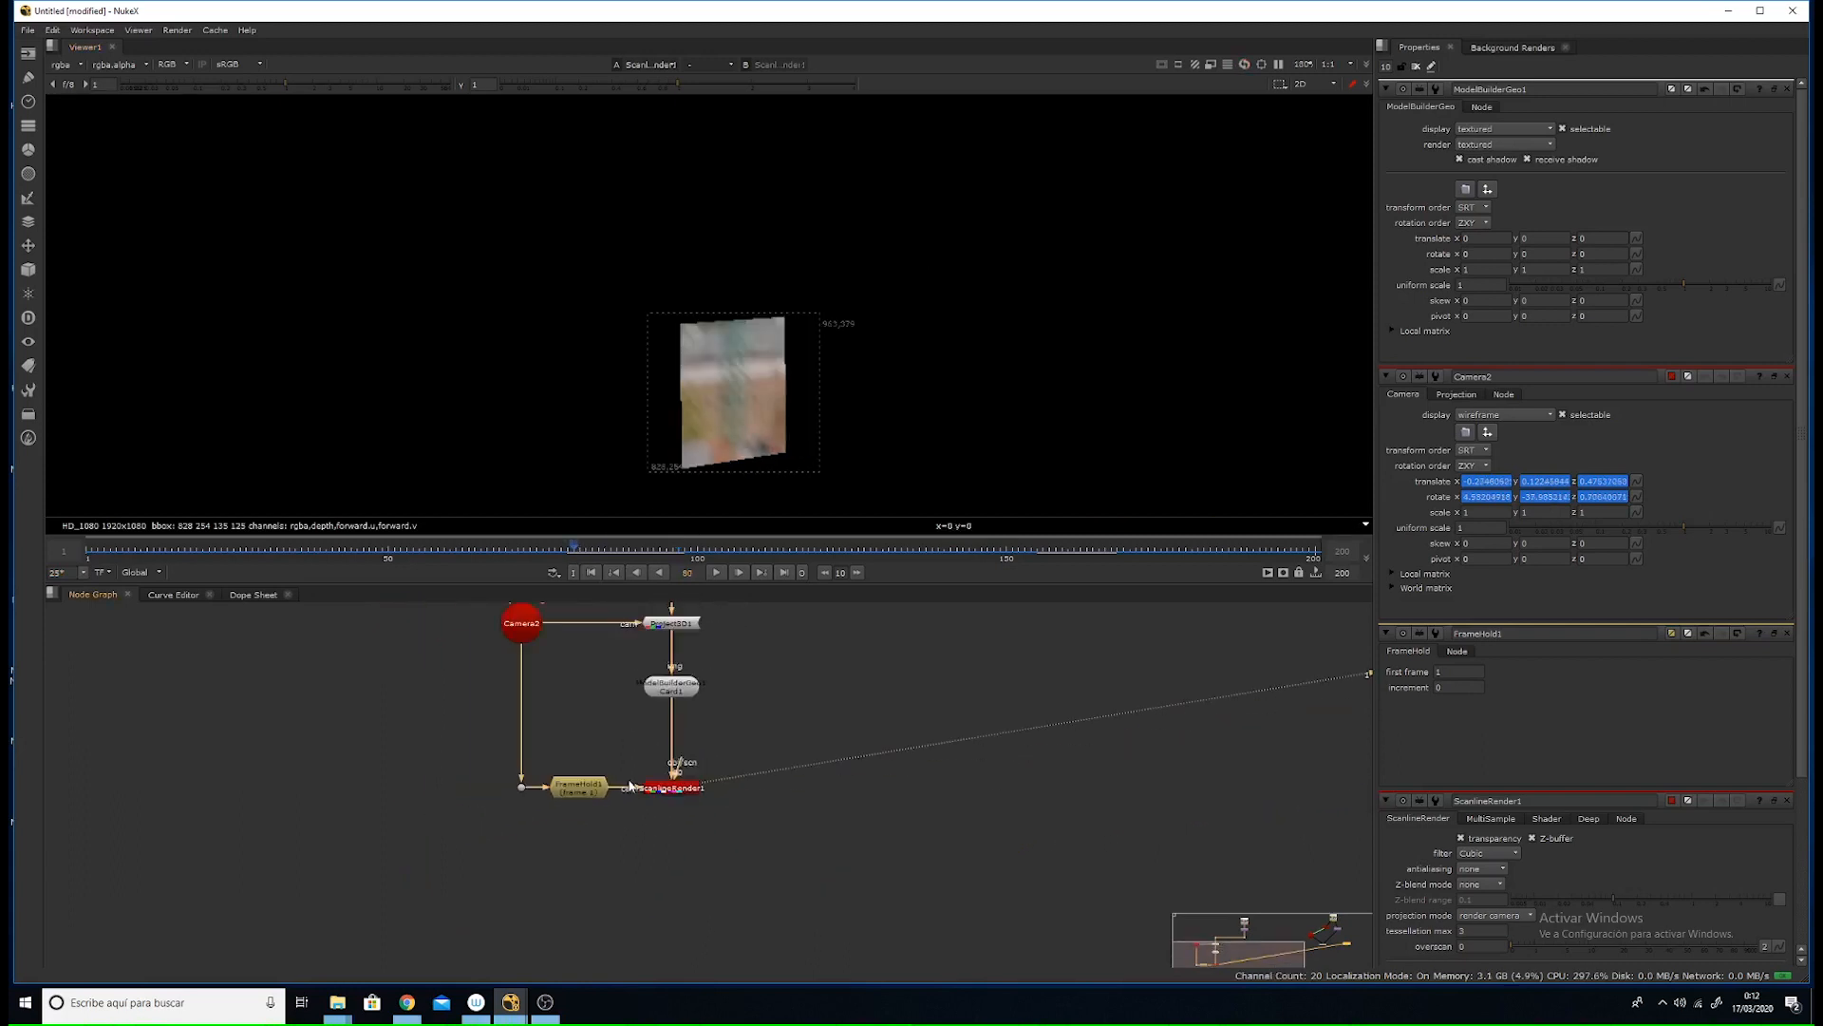
click(88, 551)
scroll(734, 377, up, 4)
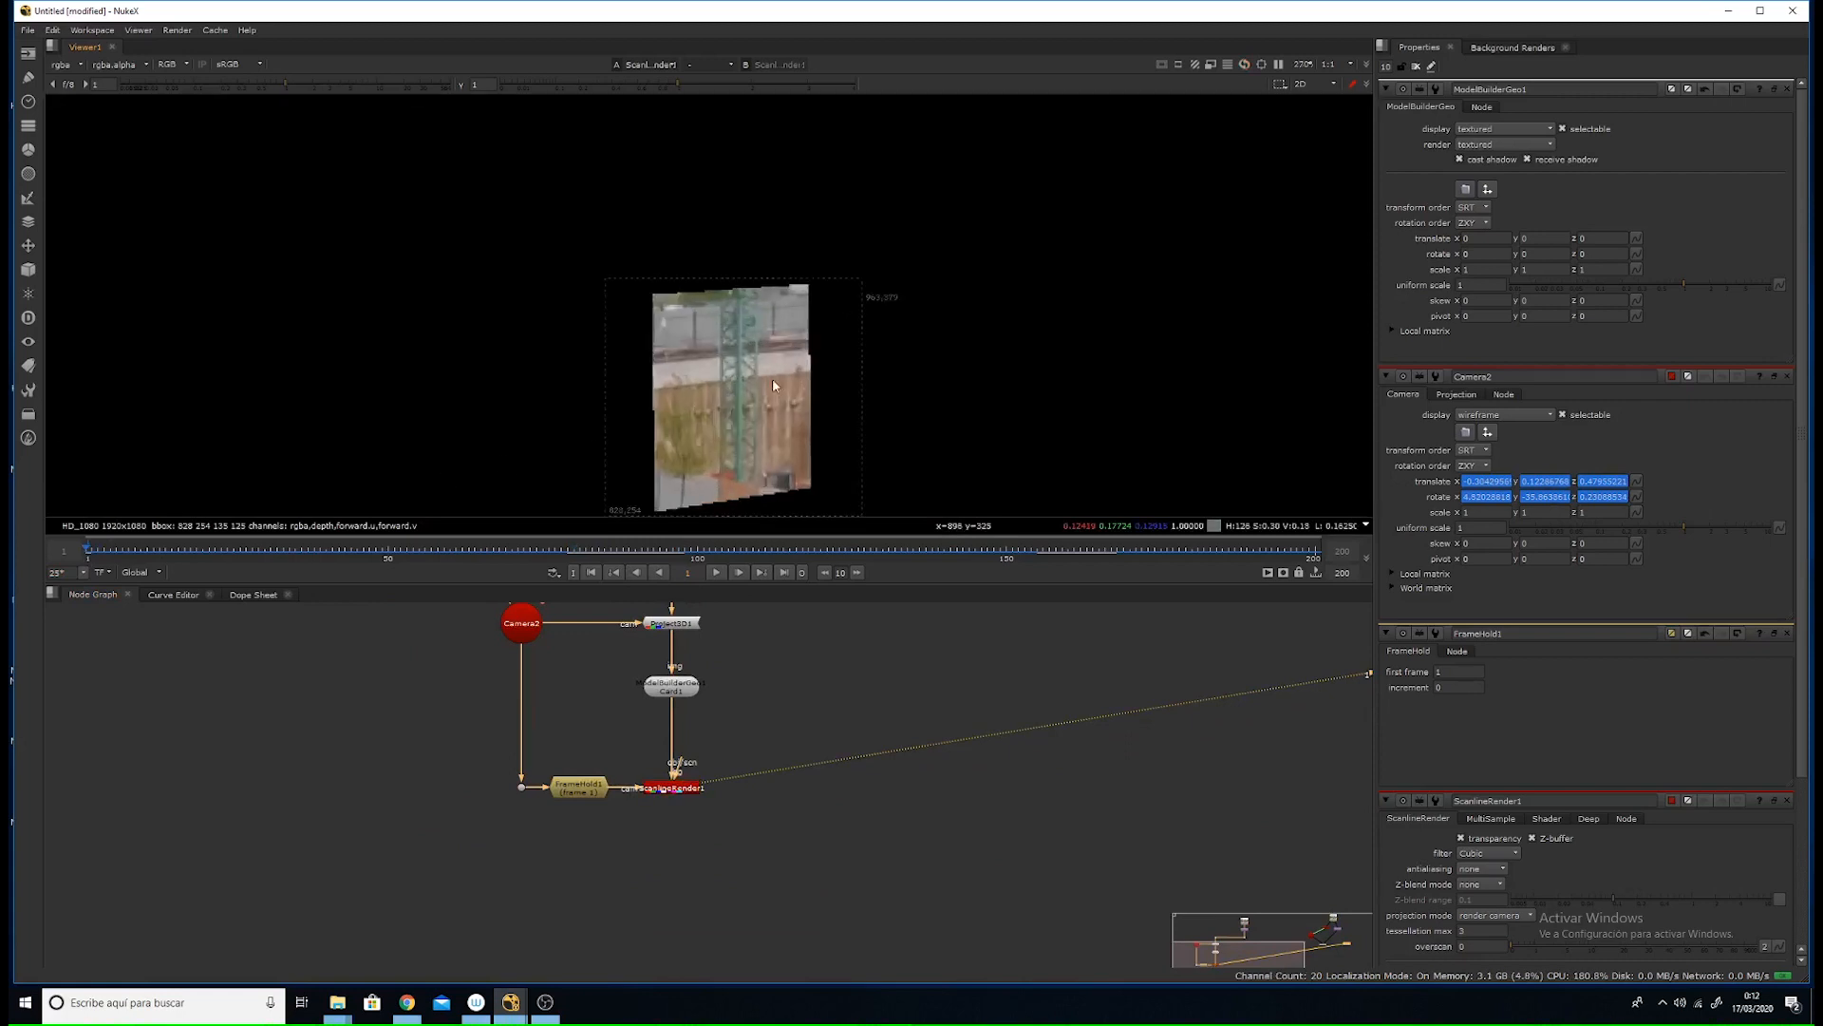
scroll(734, 377, down, 2)
scroll(552, 800, up, 4)
click(578, 779)
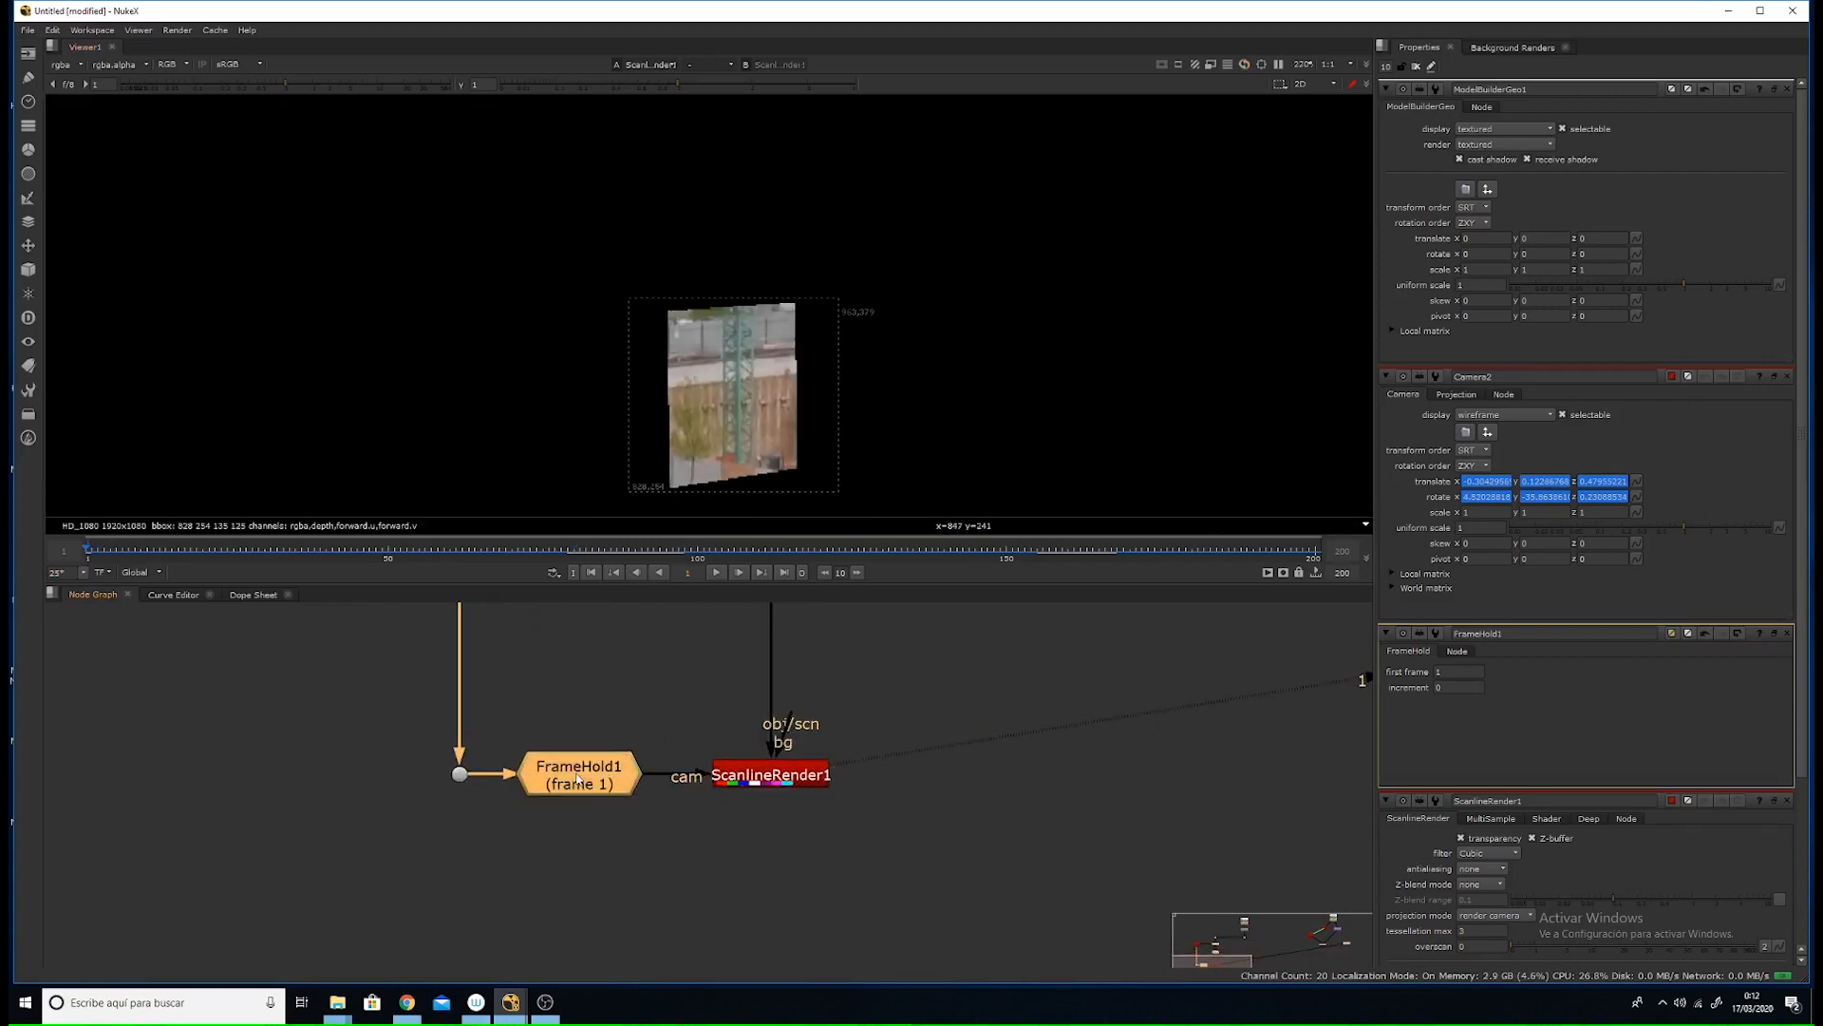
scroll(732, 750, down, 4)
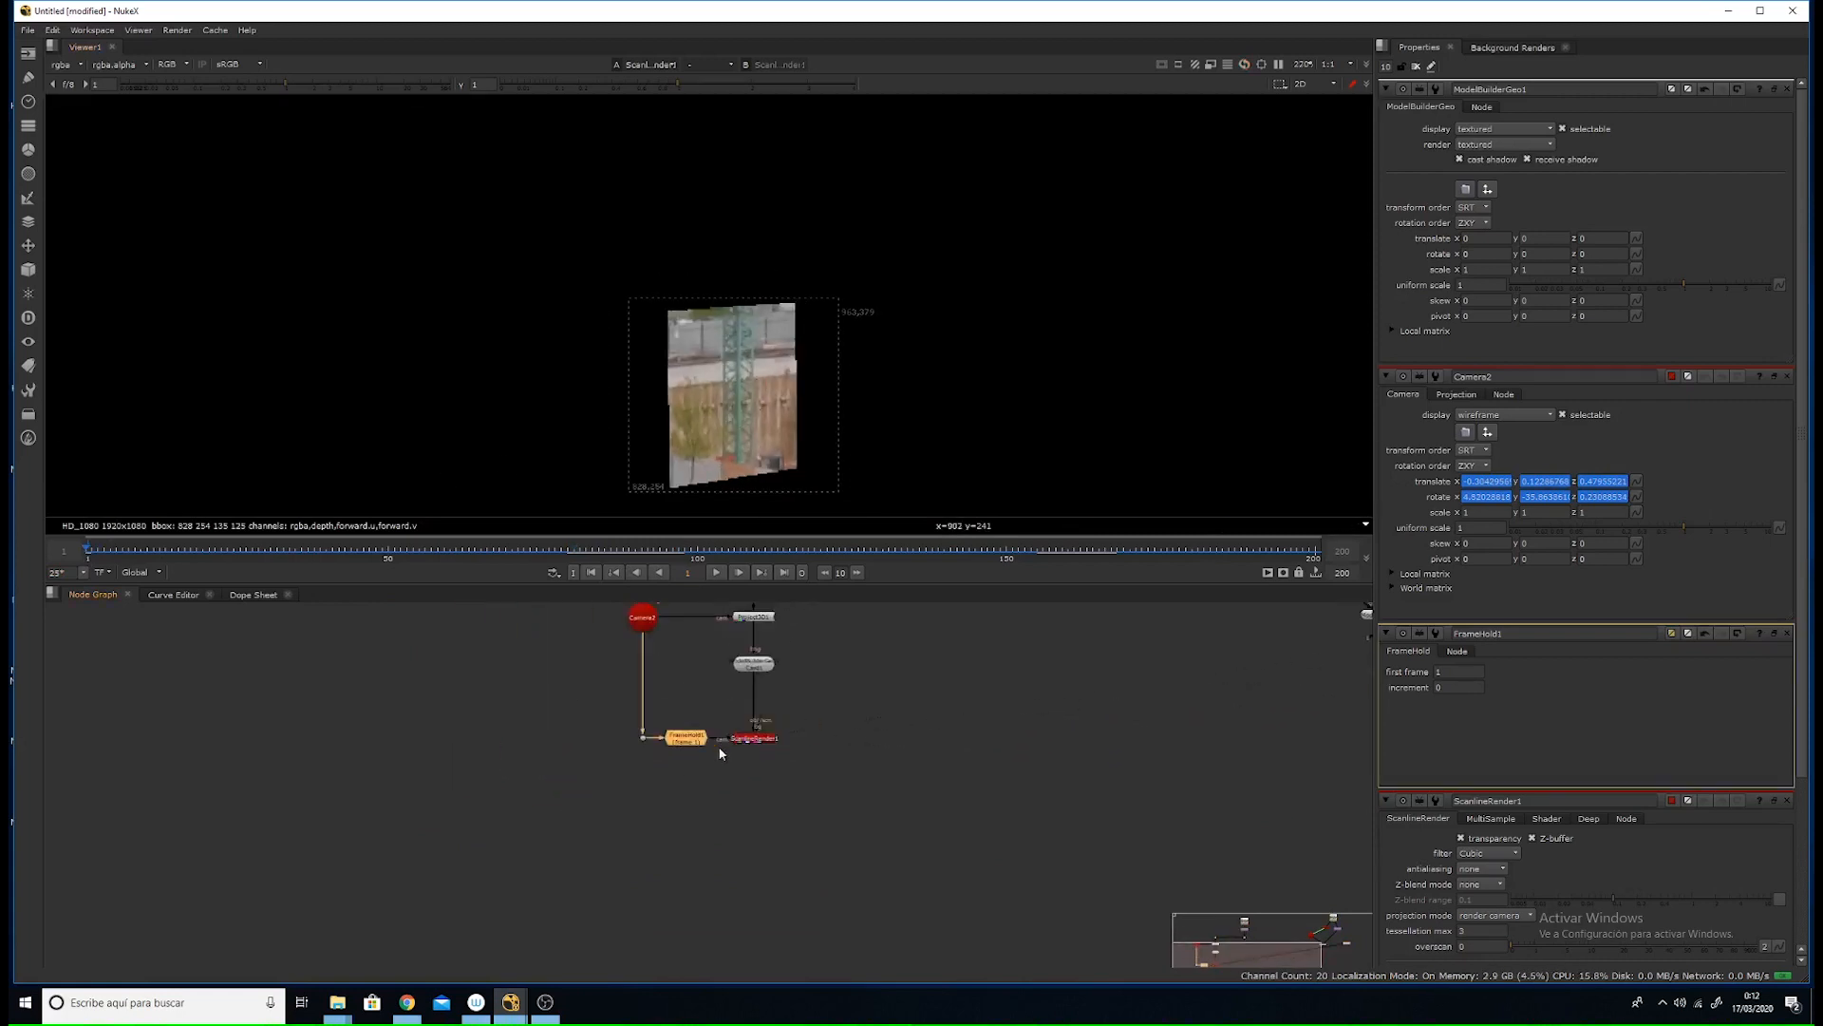
middle_drag(732, 752, 737, 716)
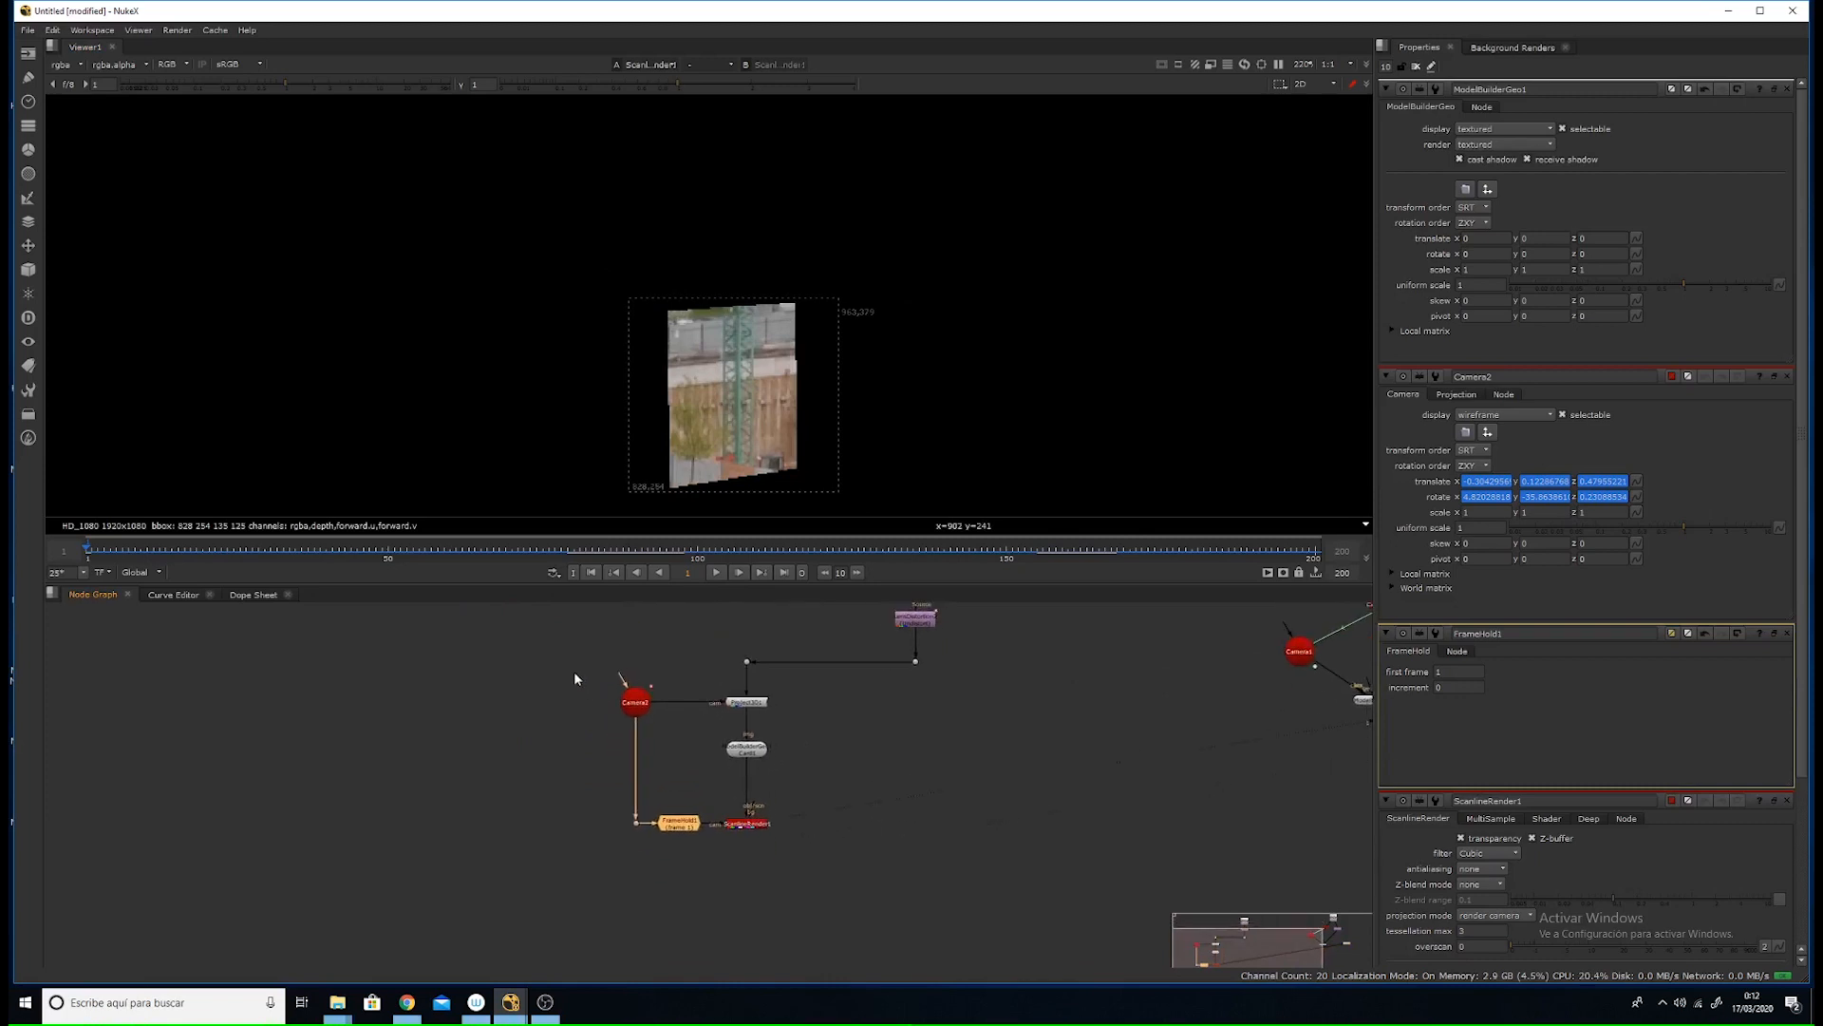
drag(573, 670, 803, 850)
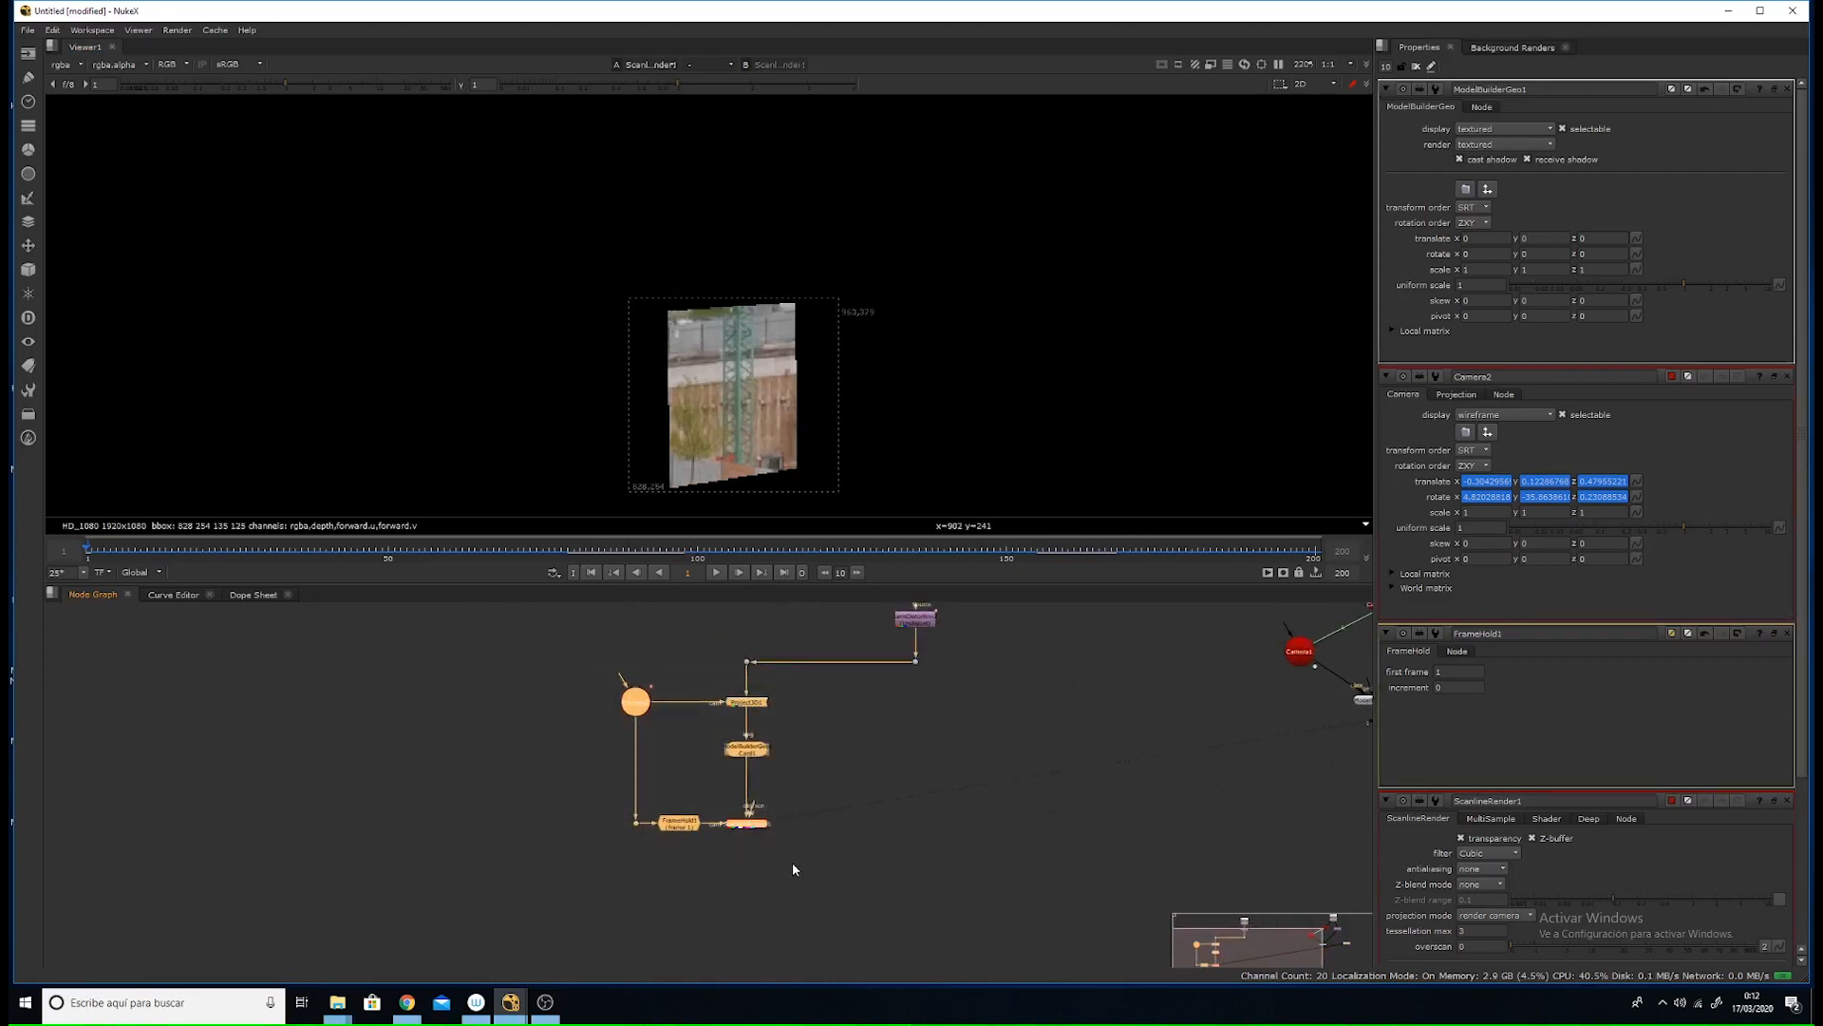
click(793, 864)
key(Tab)
click(608, 687)
click(587, 677)
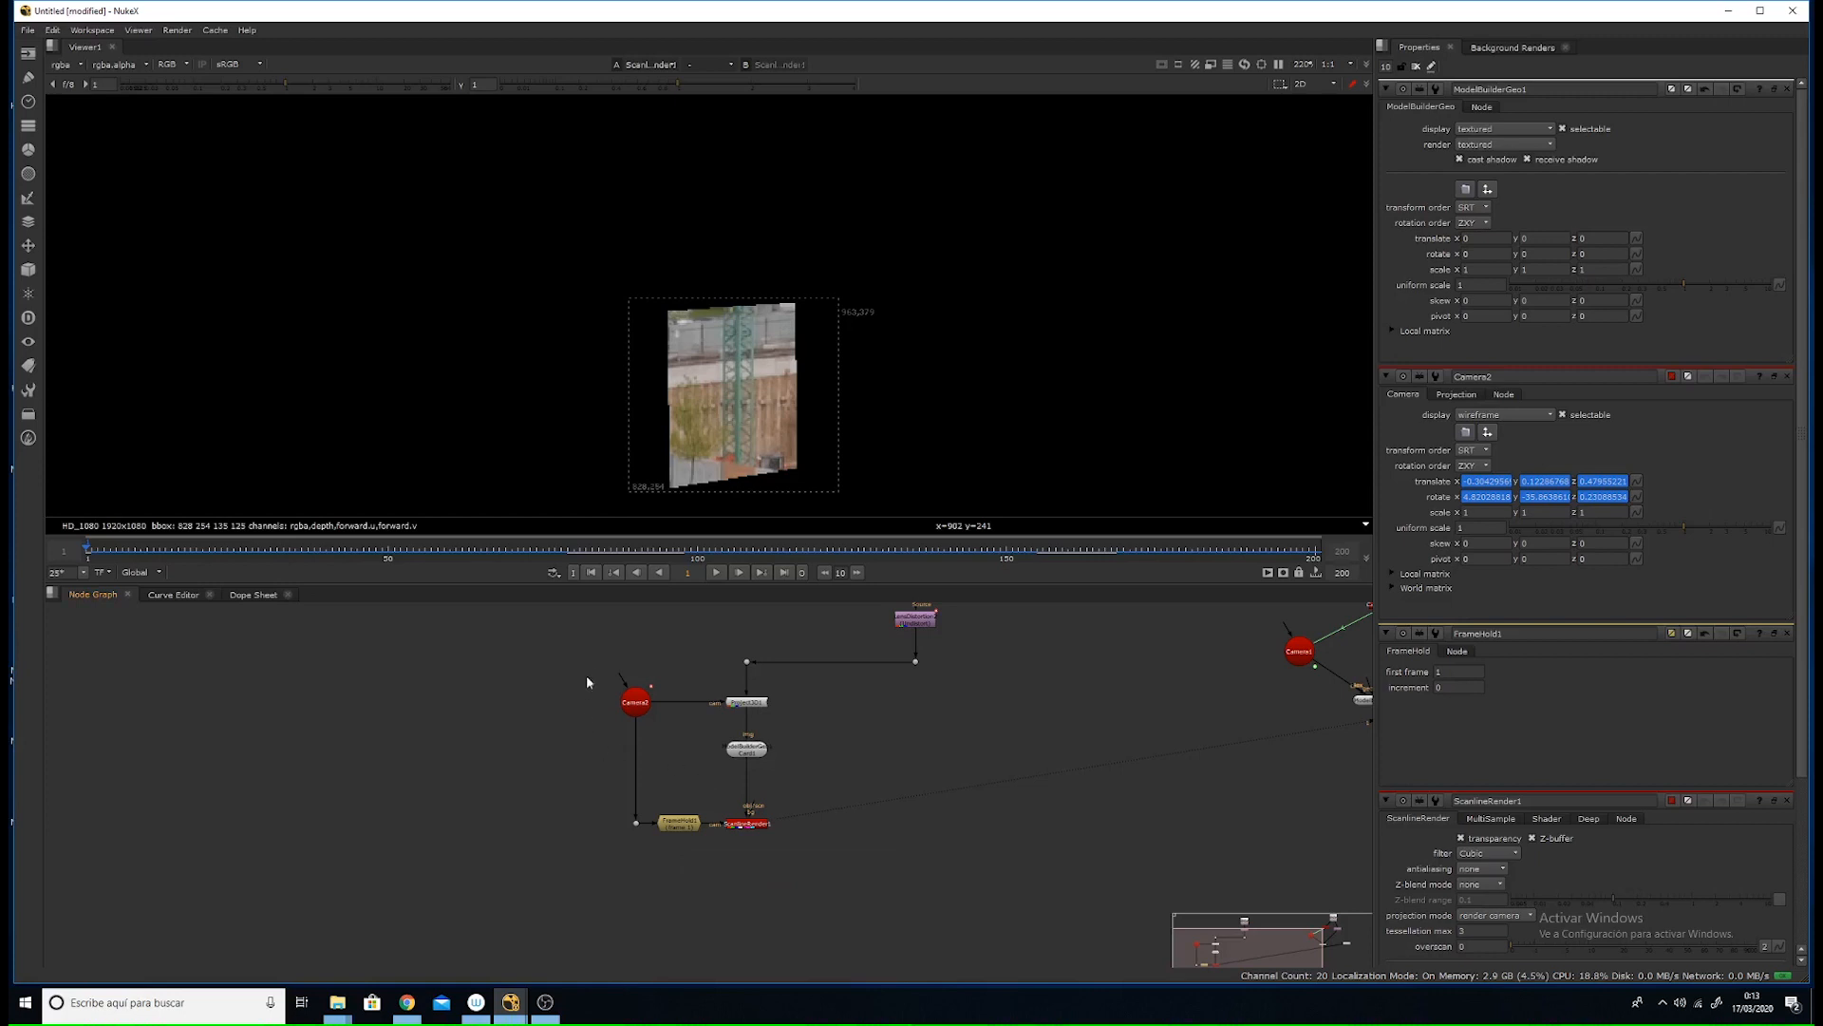
- Add a Backdrop around the Camera2, Project3D1, ModelBuilderGeo1 card, FrameHold1 and ScanlineRender1 nodes
drag(583, 657, 806, 867)
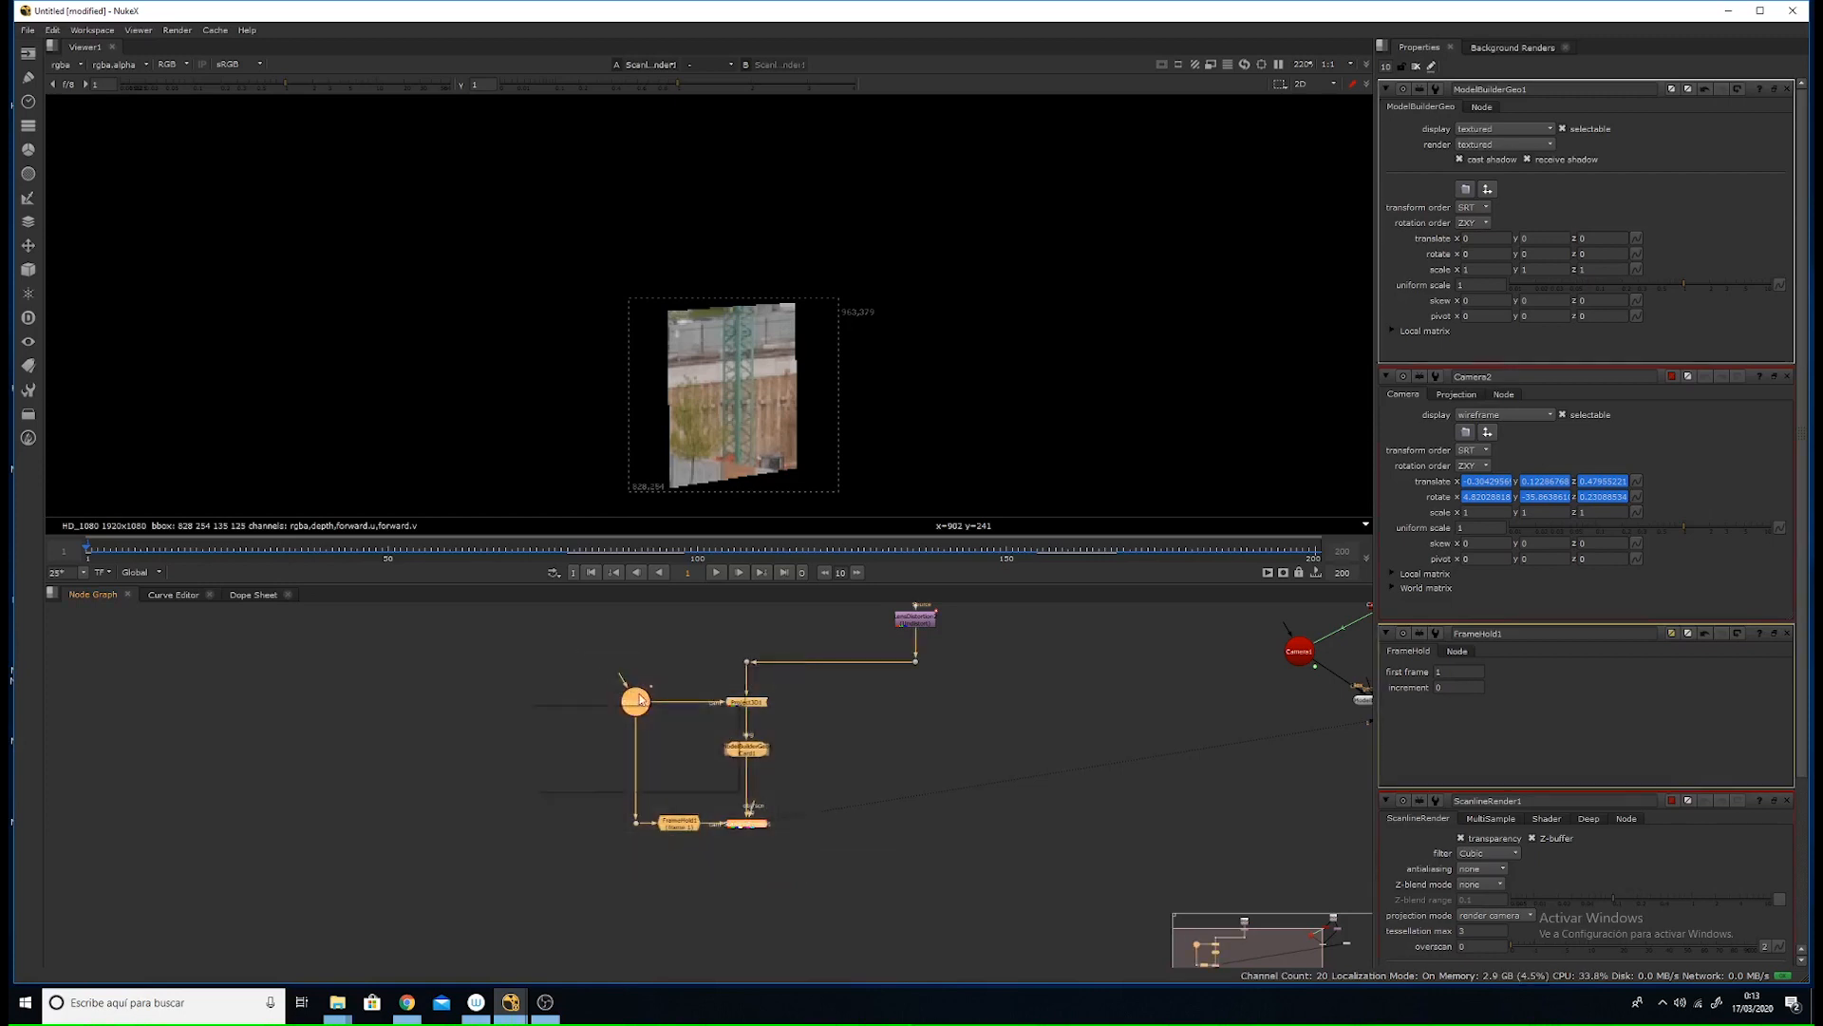
key(Tab)
text(bac)
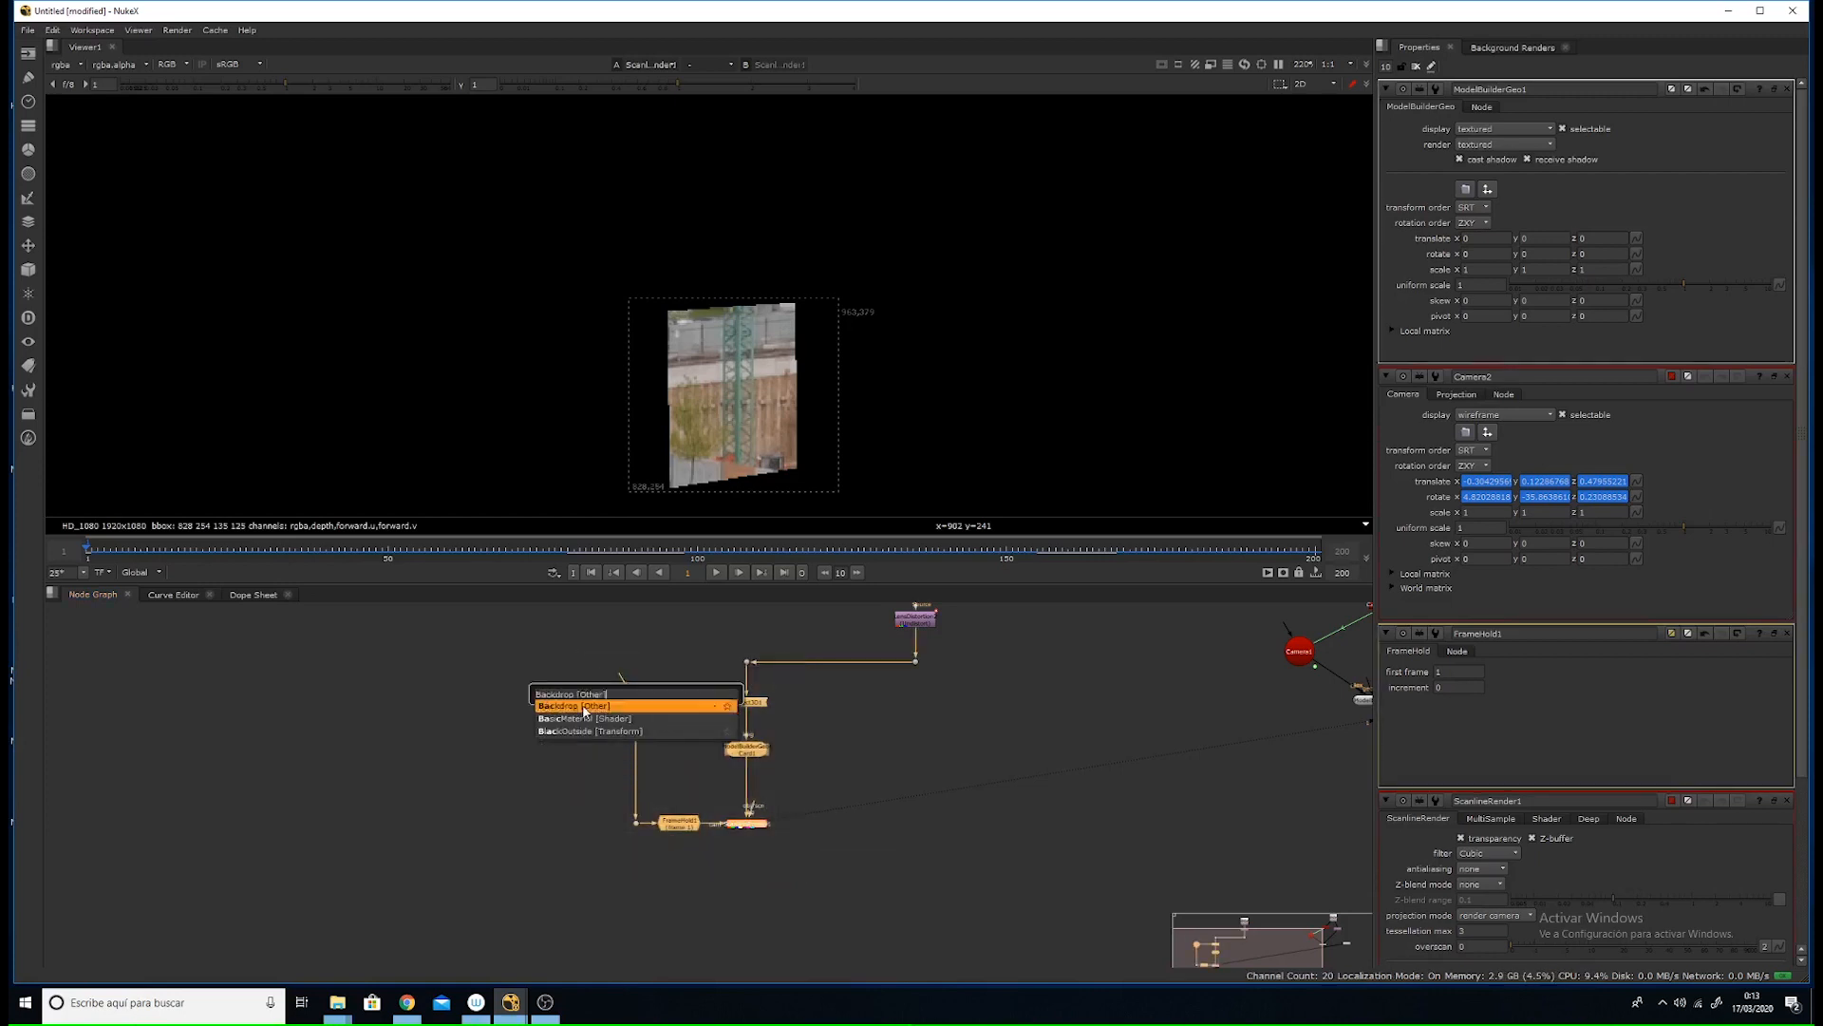
click(585, 708)
- Move the connecting dots, source plate and lens distortion nodes up to straighten the connection above the backdrop
drag(746, 663, 746, 627)
middle_drag(879, 626, 848, 755)
drag(835, 643, 936, 846)
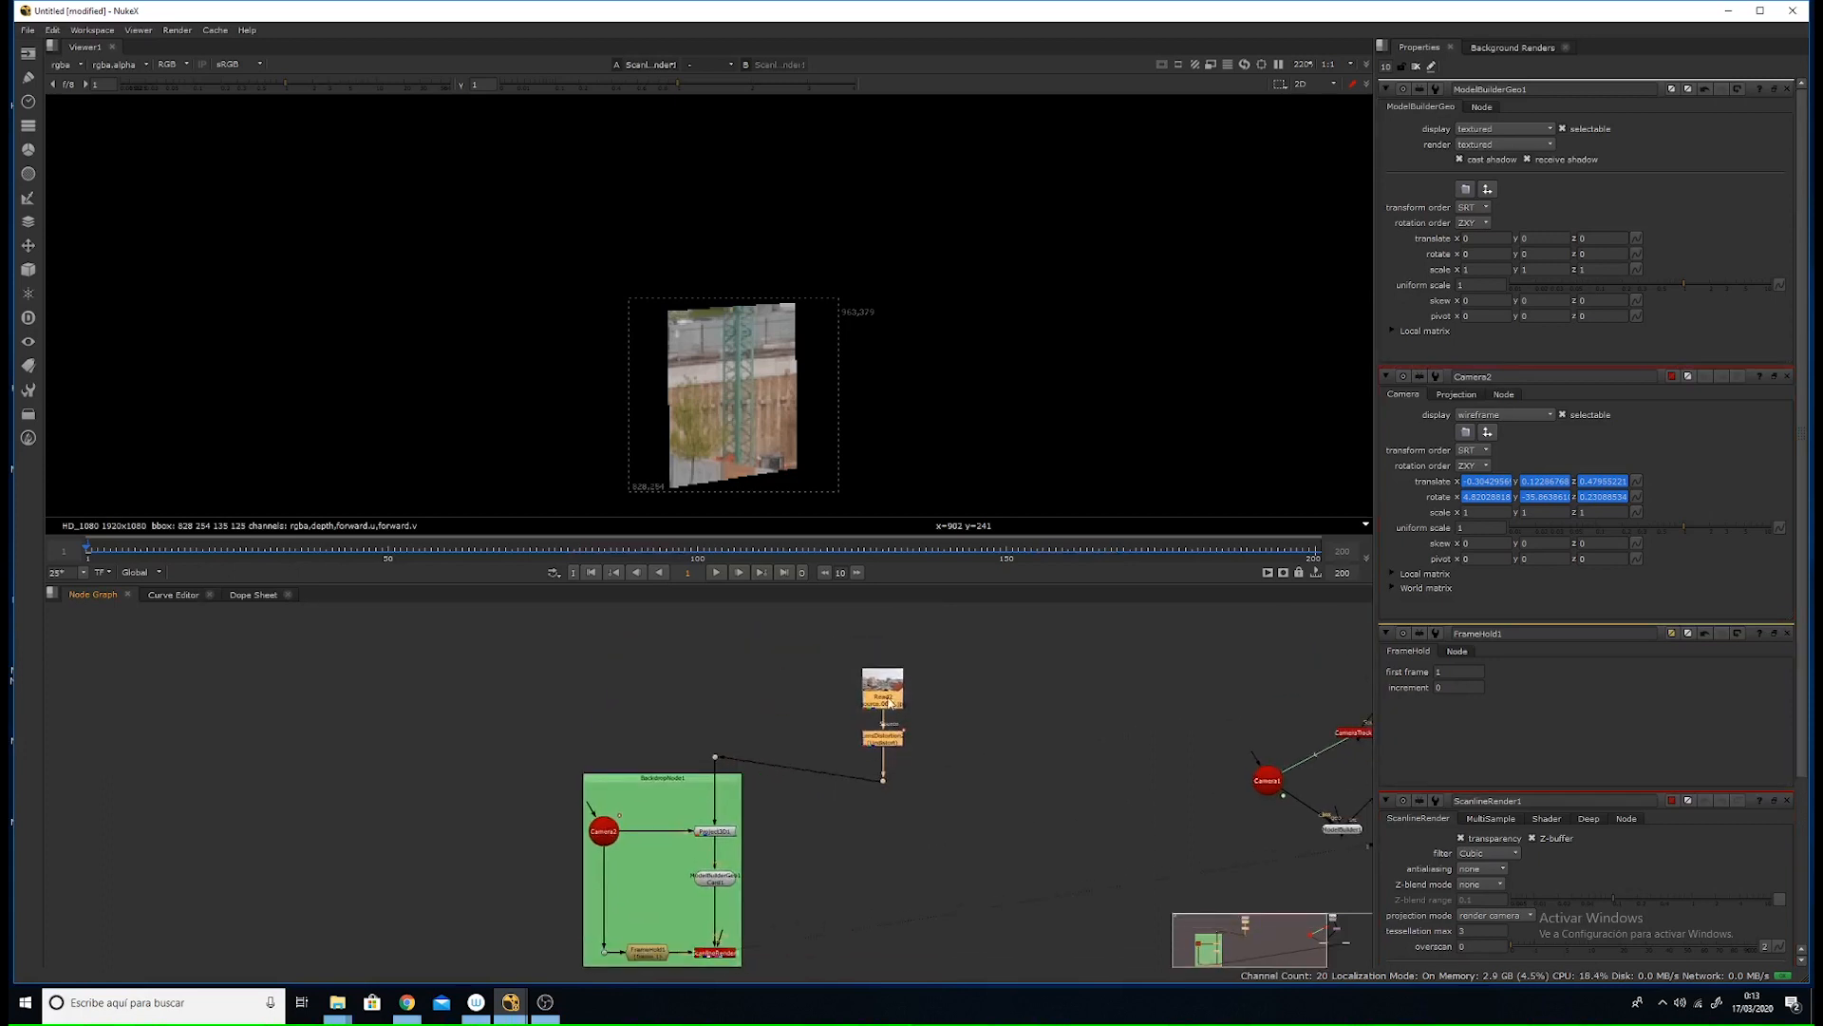
drag(864, 738, 861, 703)
- Label the backdrop "estabilizado"
double_click(686, 781)
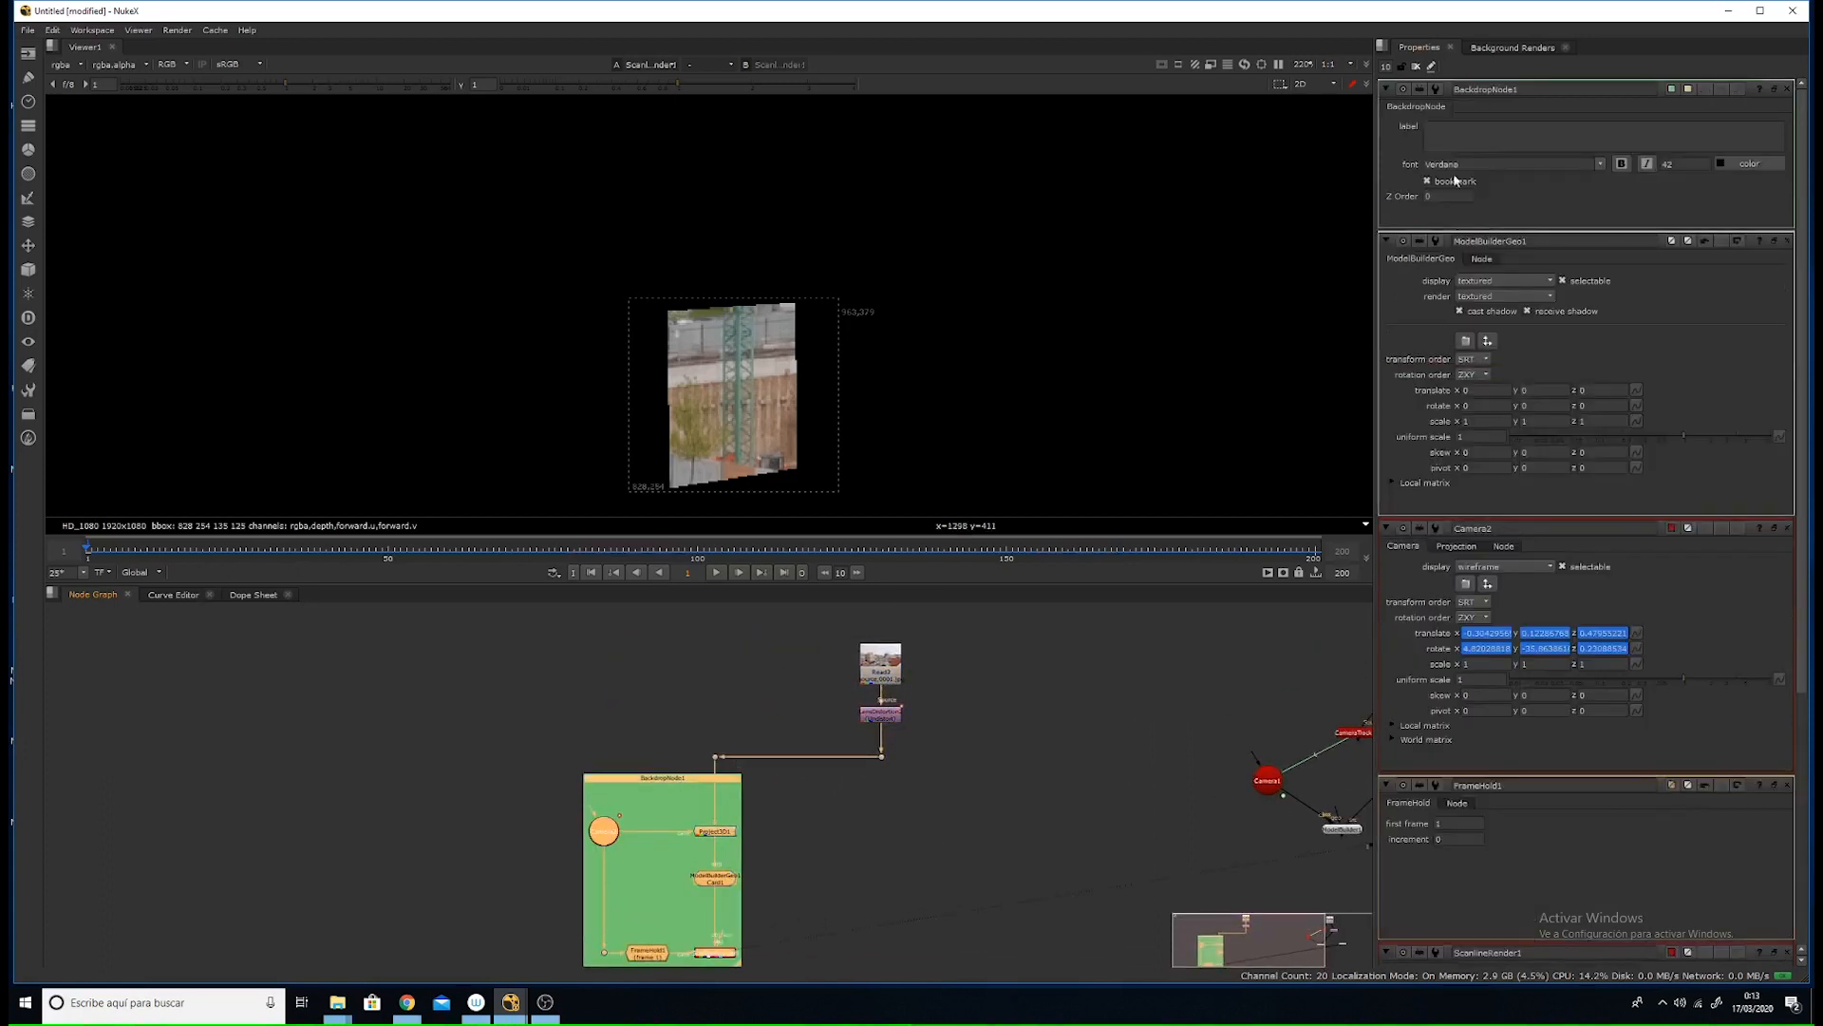
click(1454, 134)
text(estab)
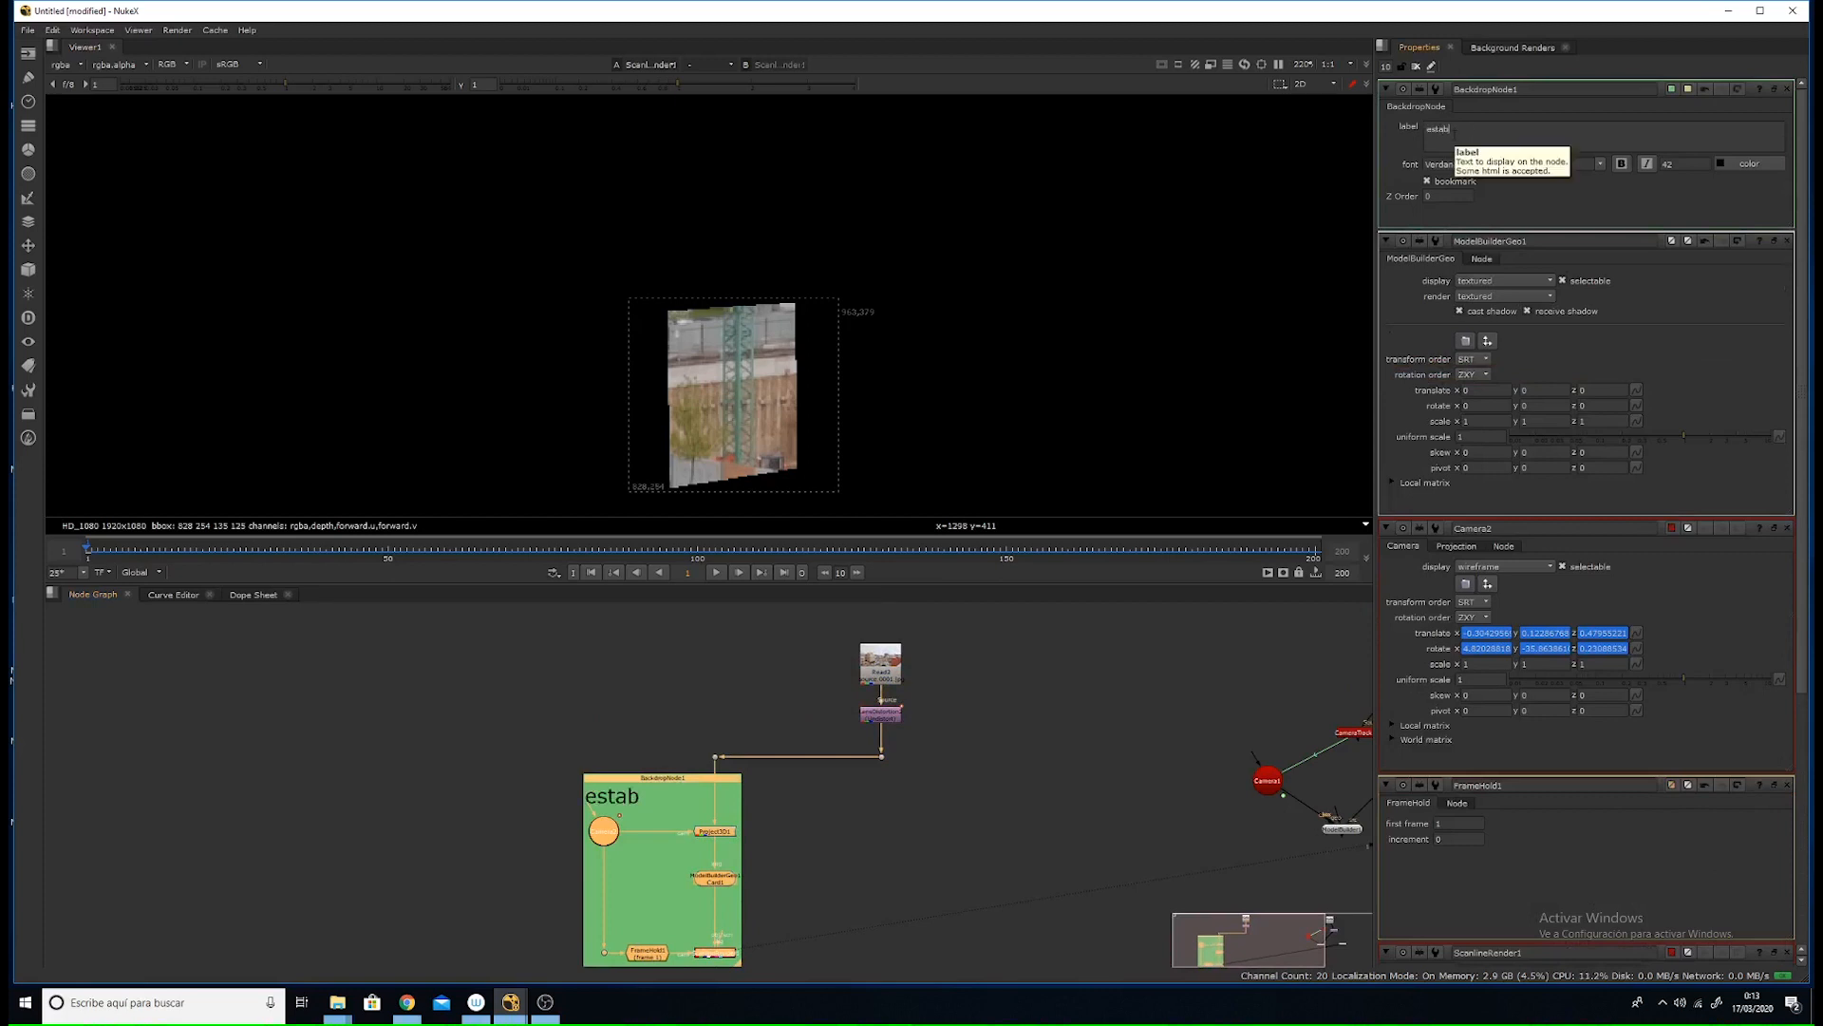
click(604, 761)
middle_drag(647, 742, 623, 664)
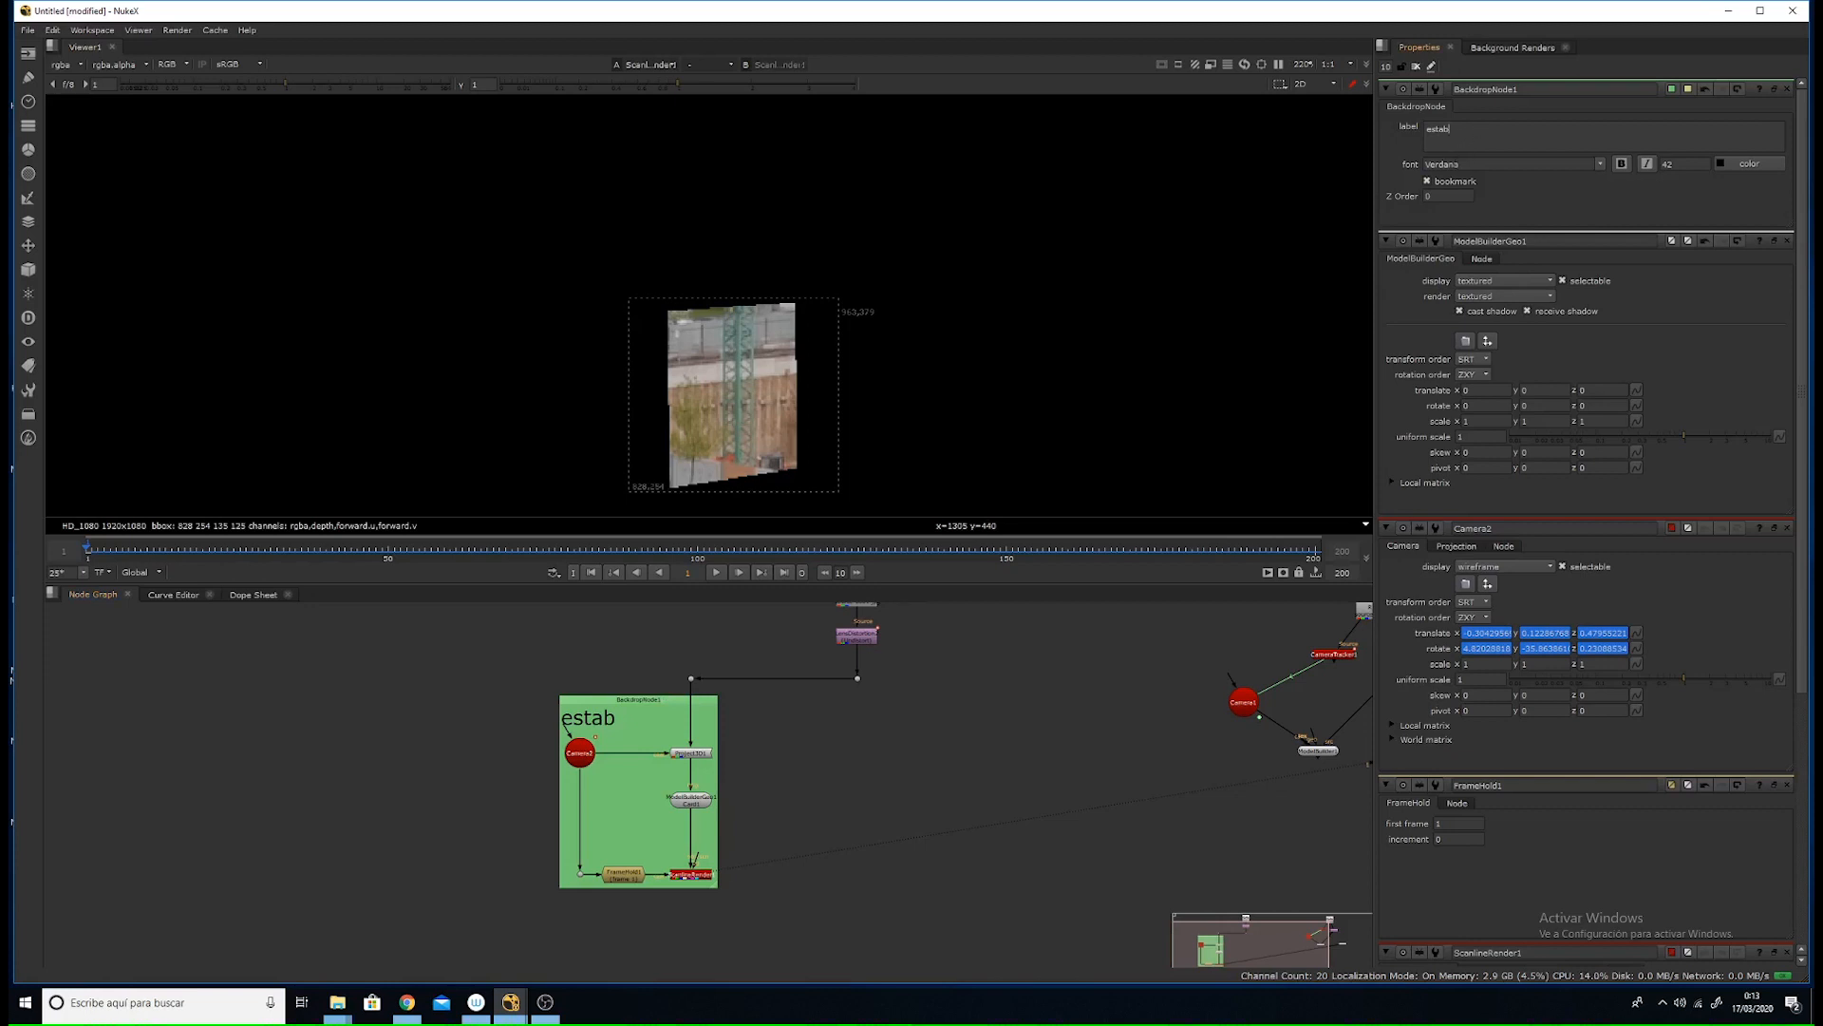
text(stabilizad)
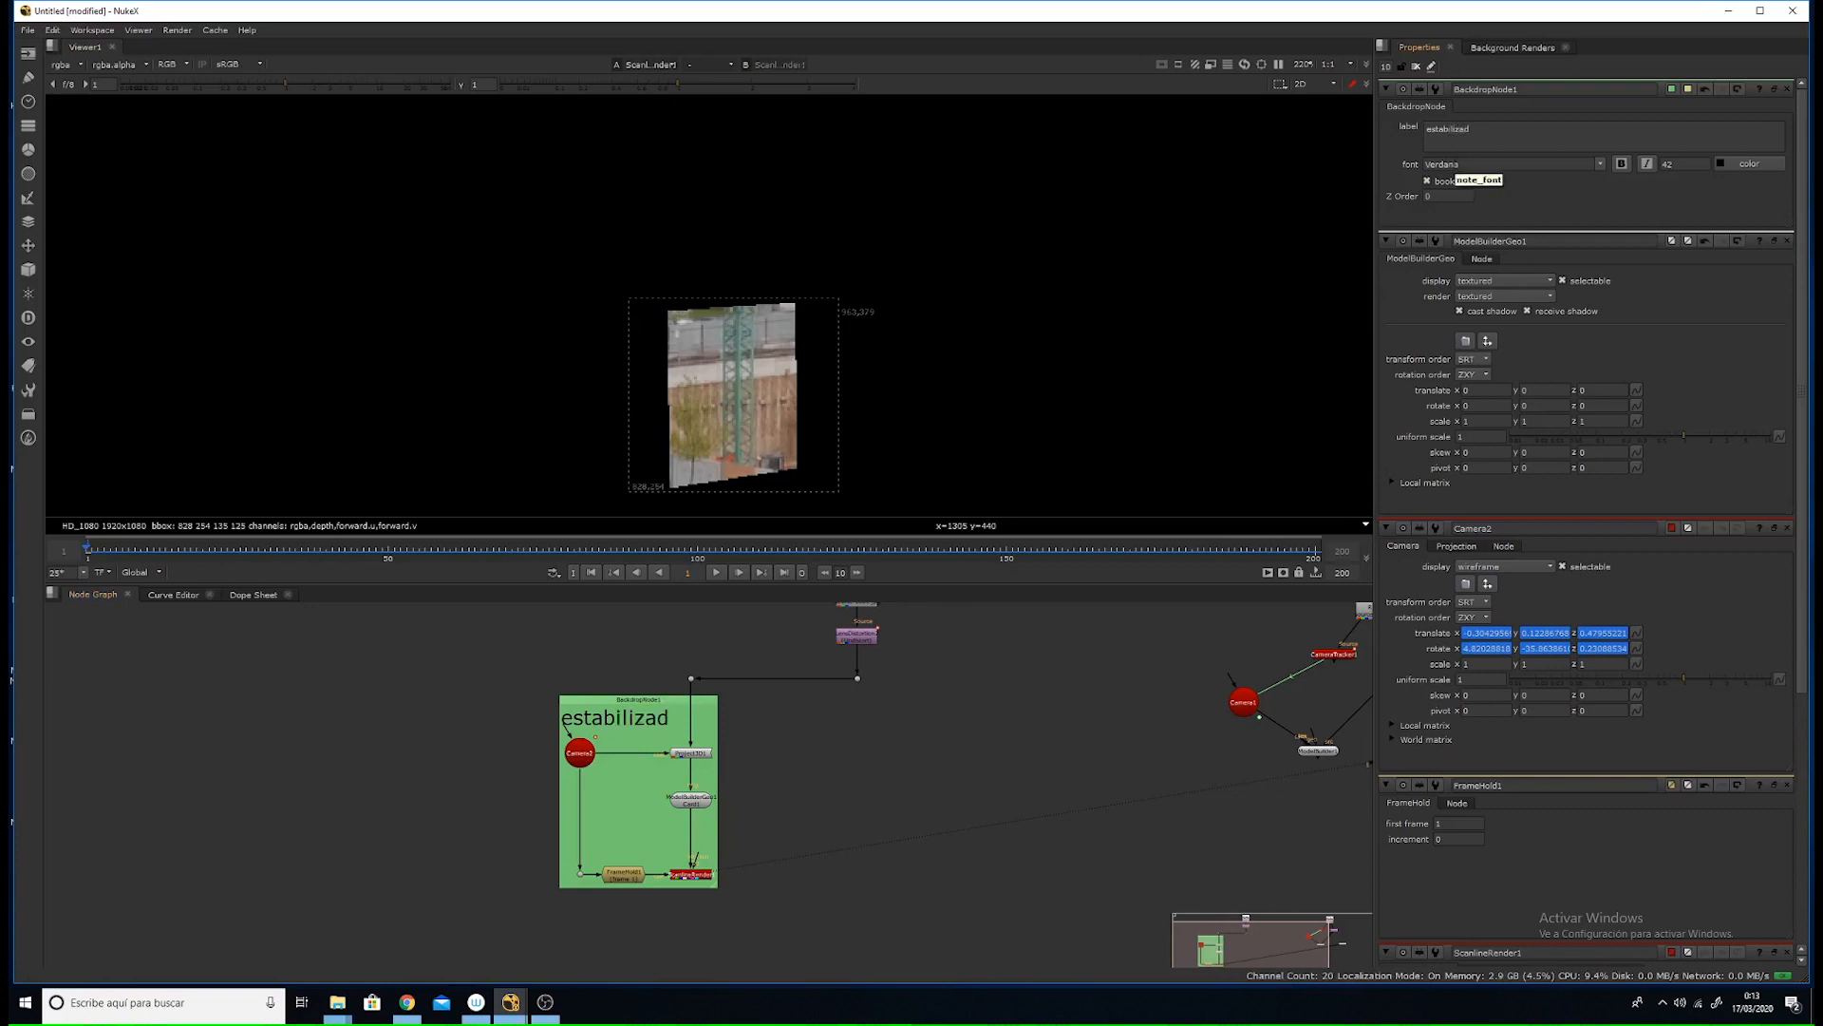
text(o)
- Add a FrameHold node and connect it below ScanlineRender1's output
scroll(646, 720, up, 3)
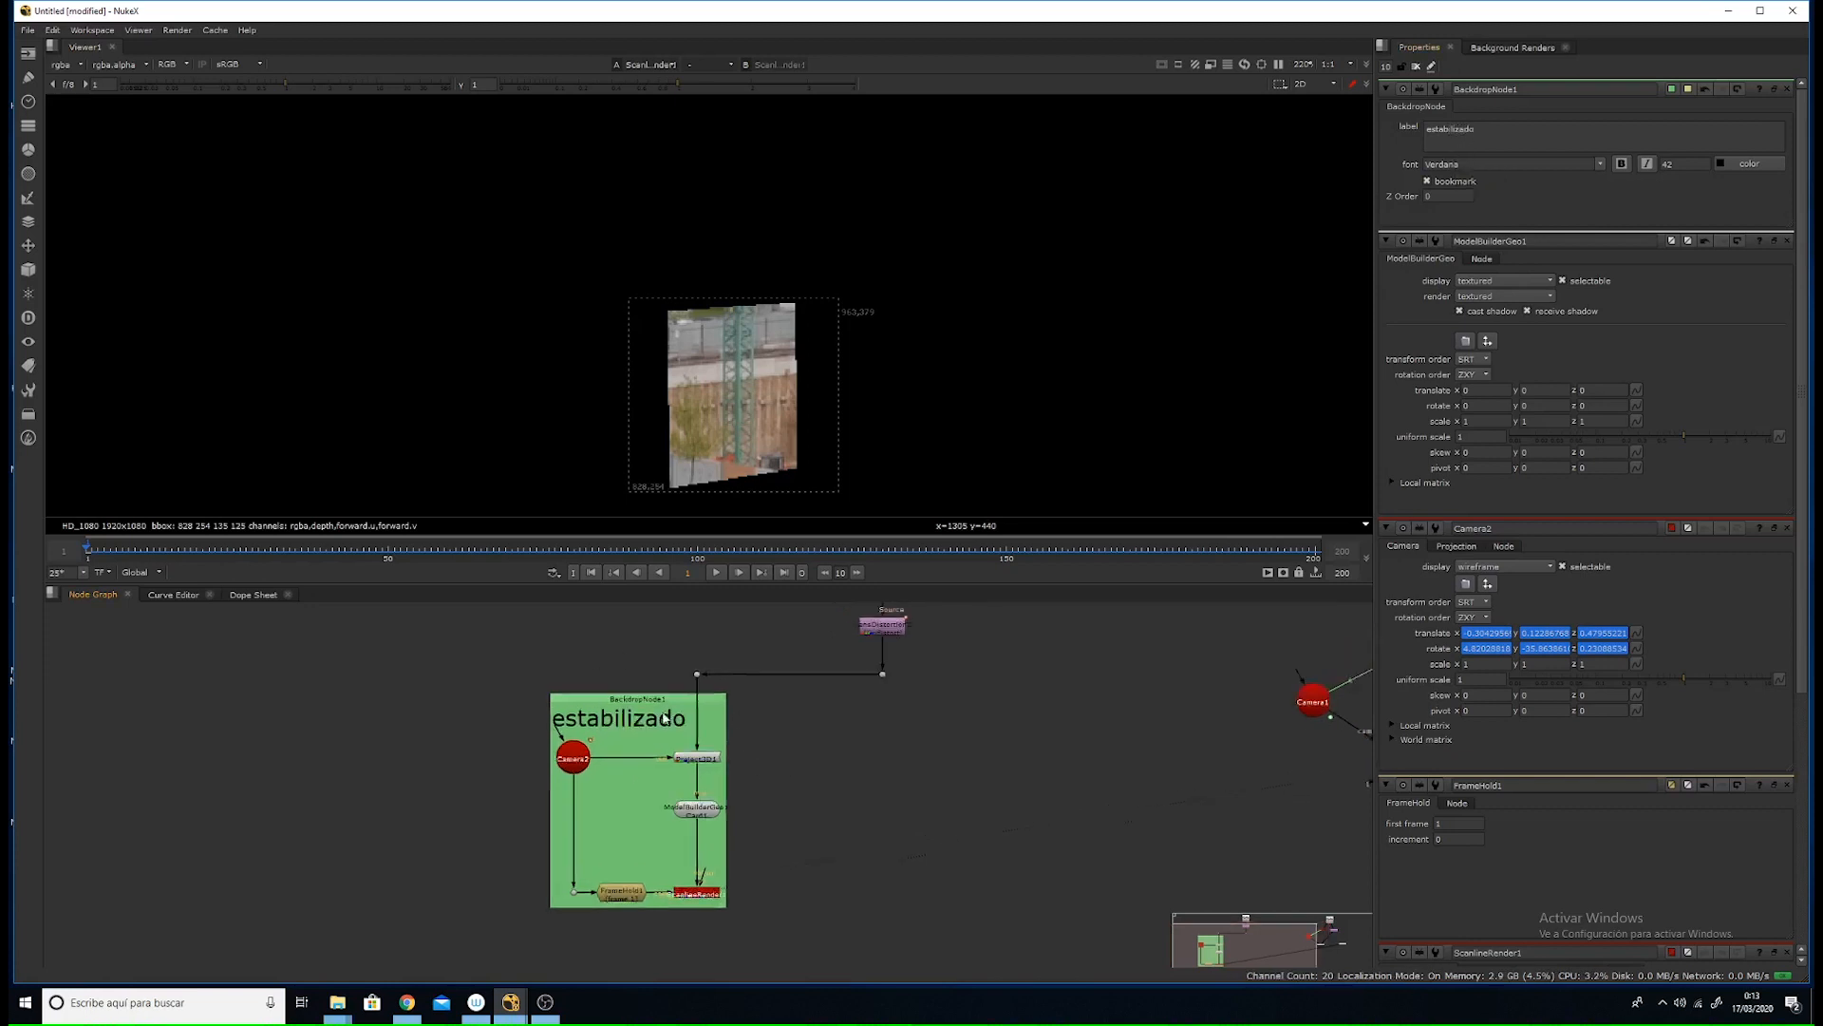
scroll(679, 678, down, 2)
scroll(704, 758, up, 3)
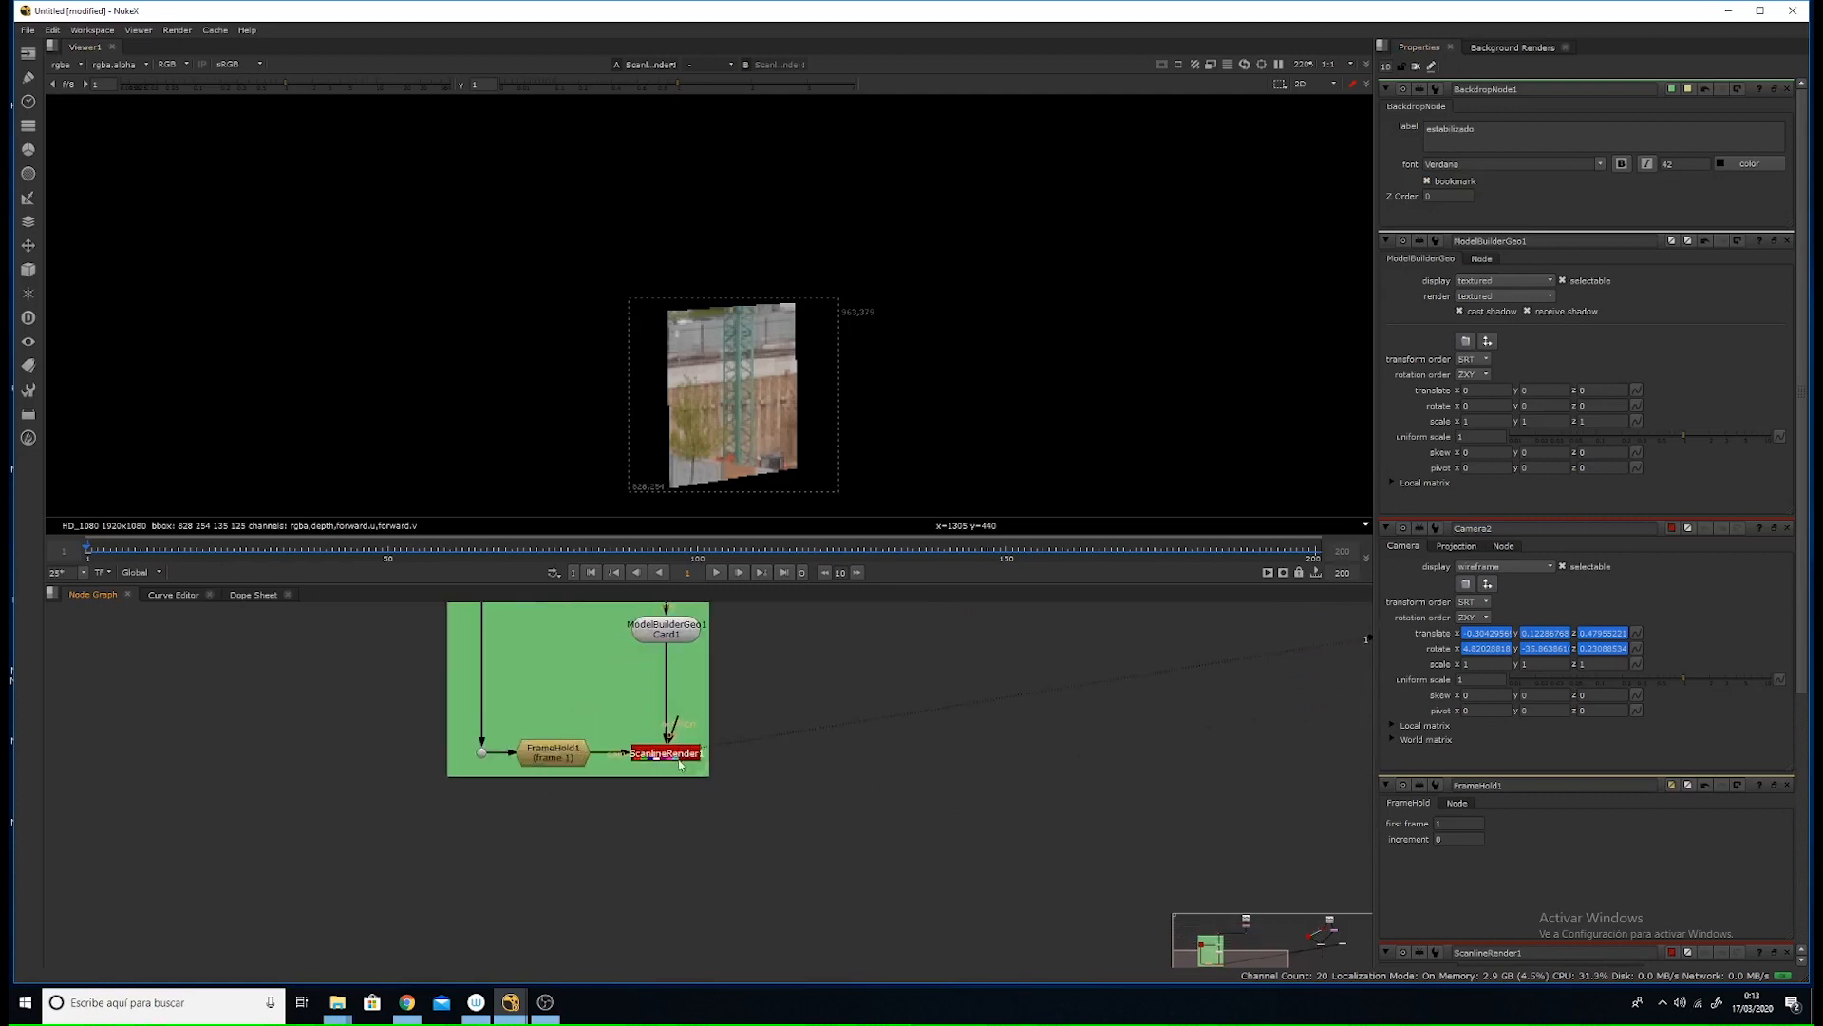
scroll(777, 361, up, 4)
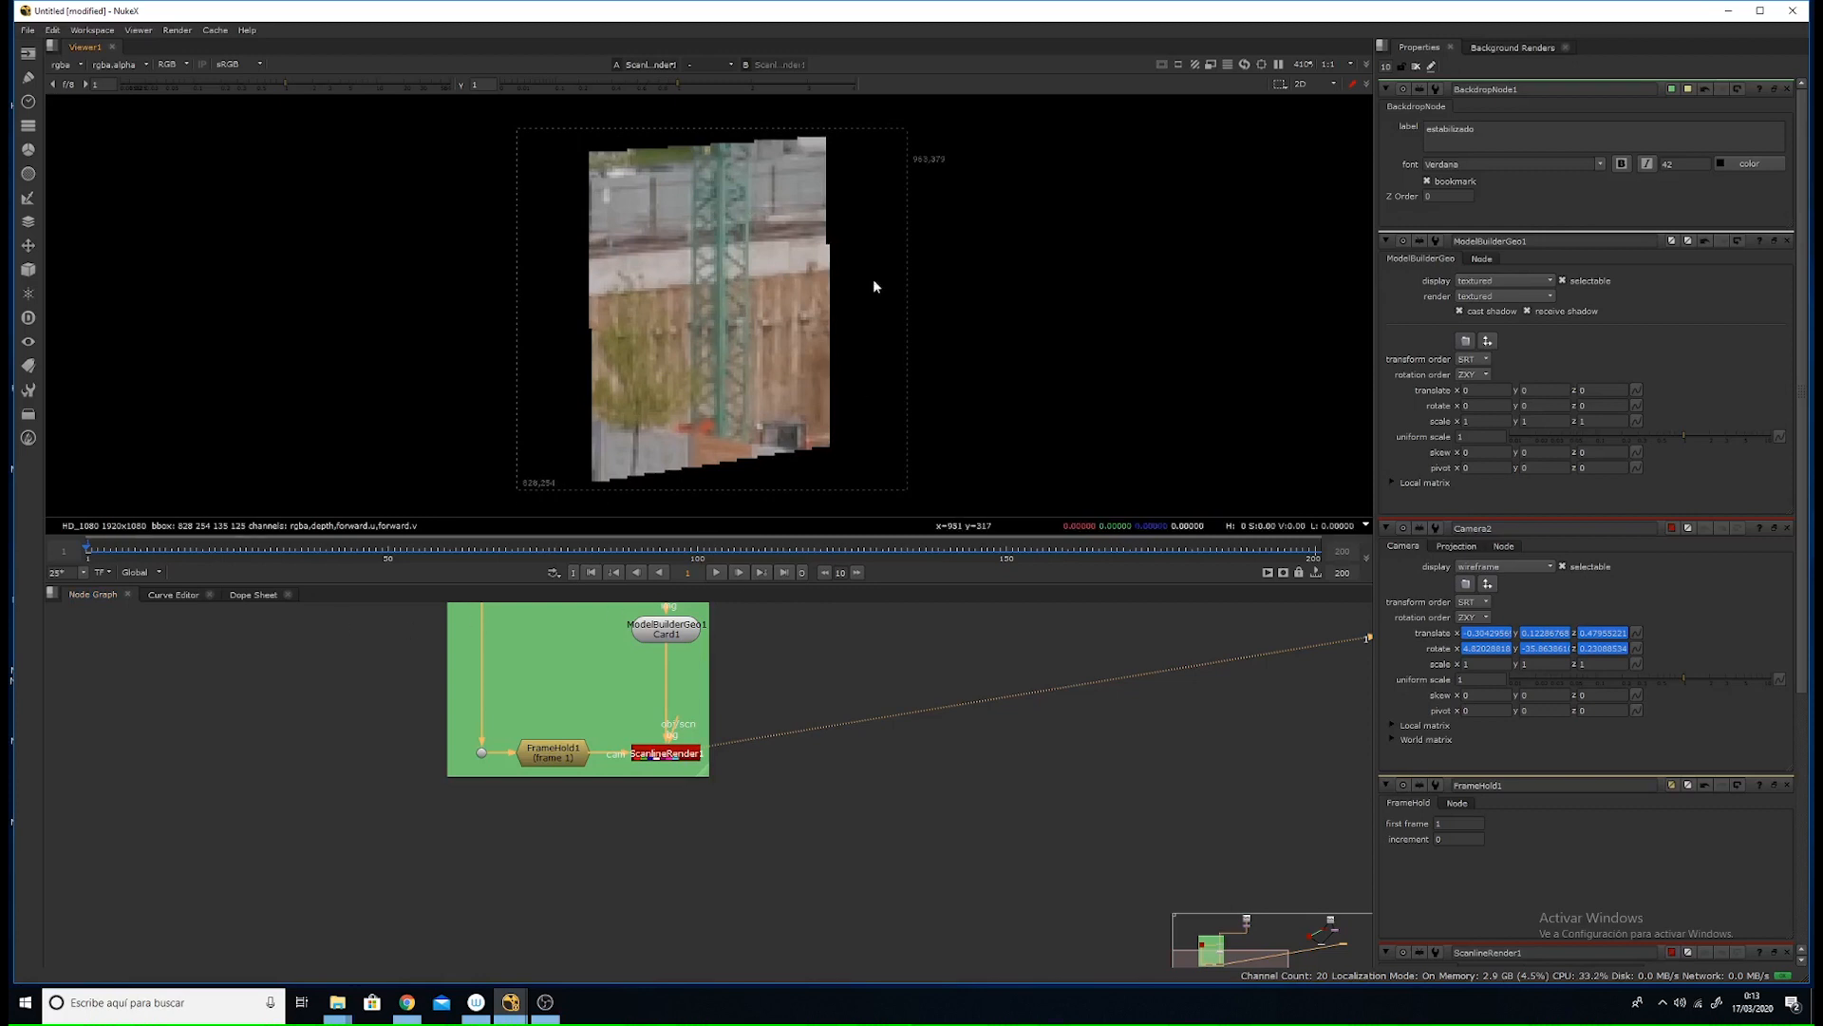
scroll(659, 797, up, 2)
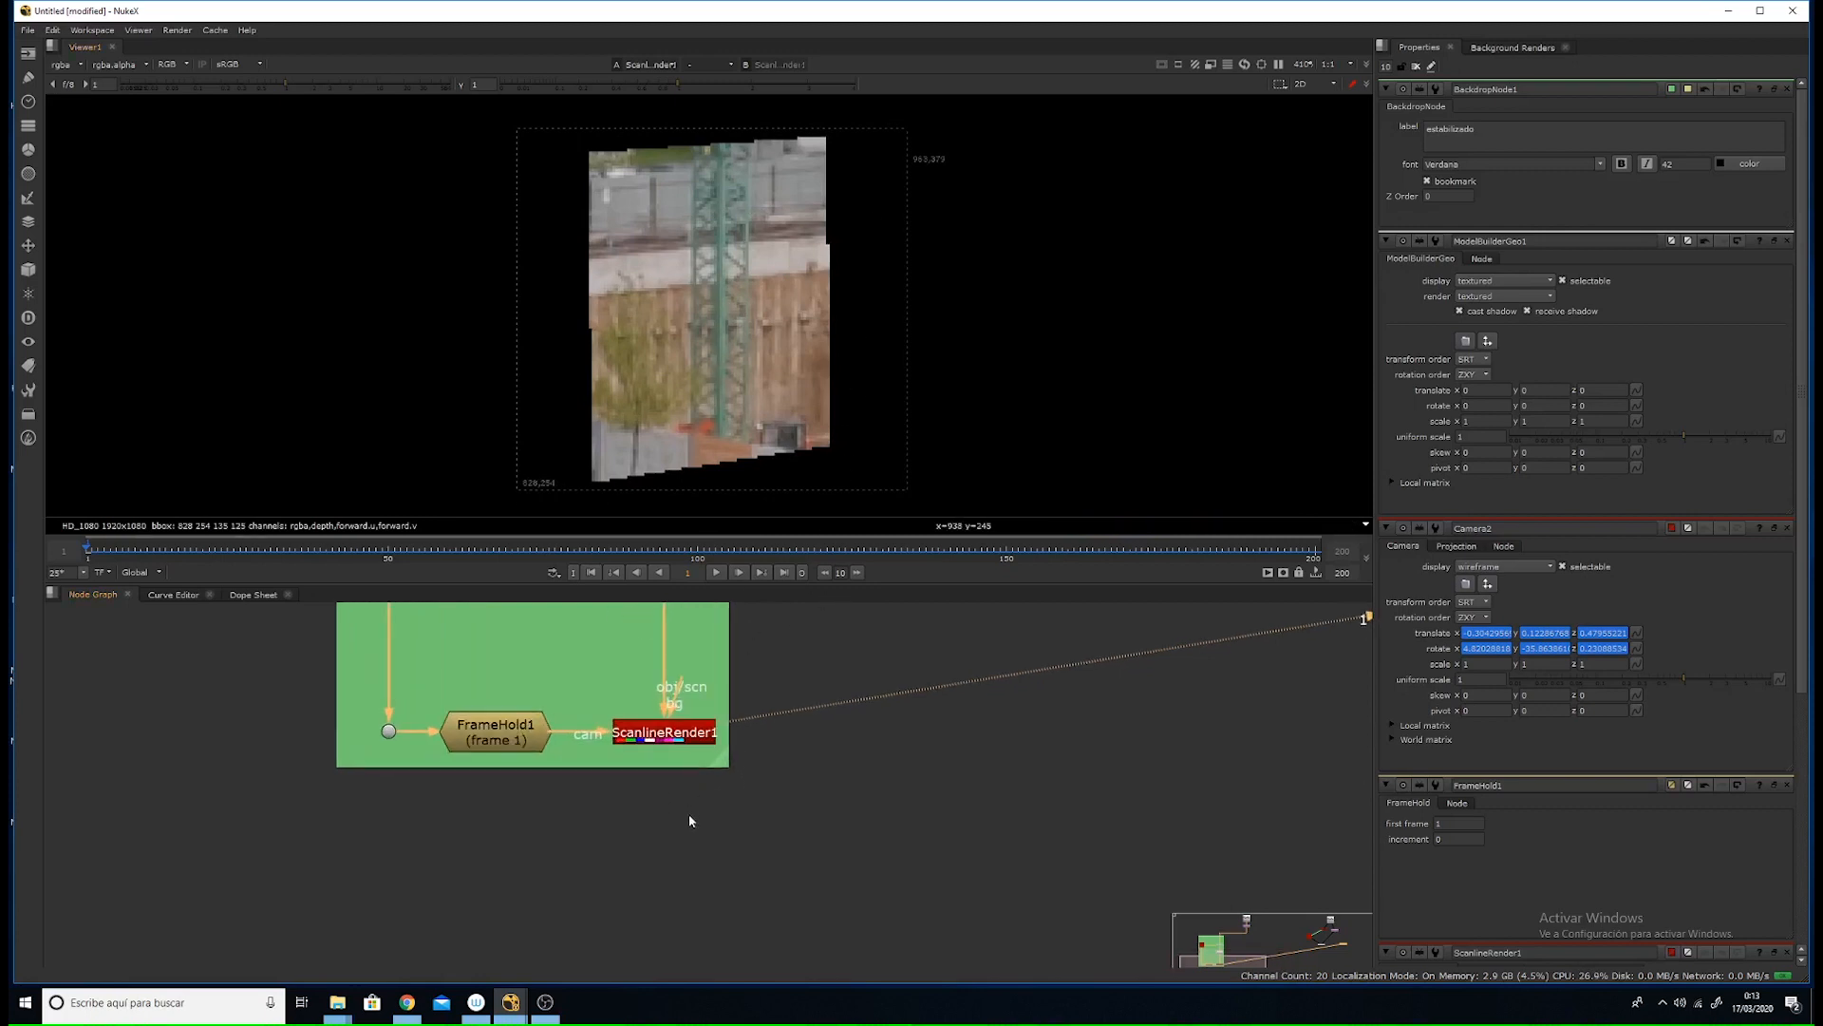
key(Tab)
text(rot)
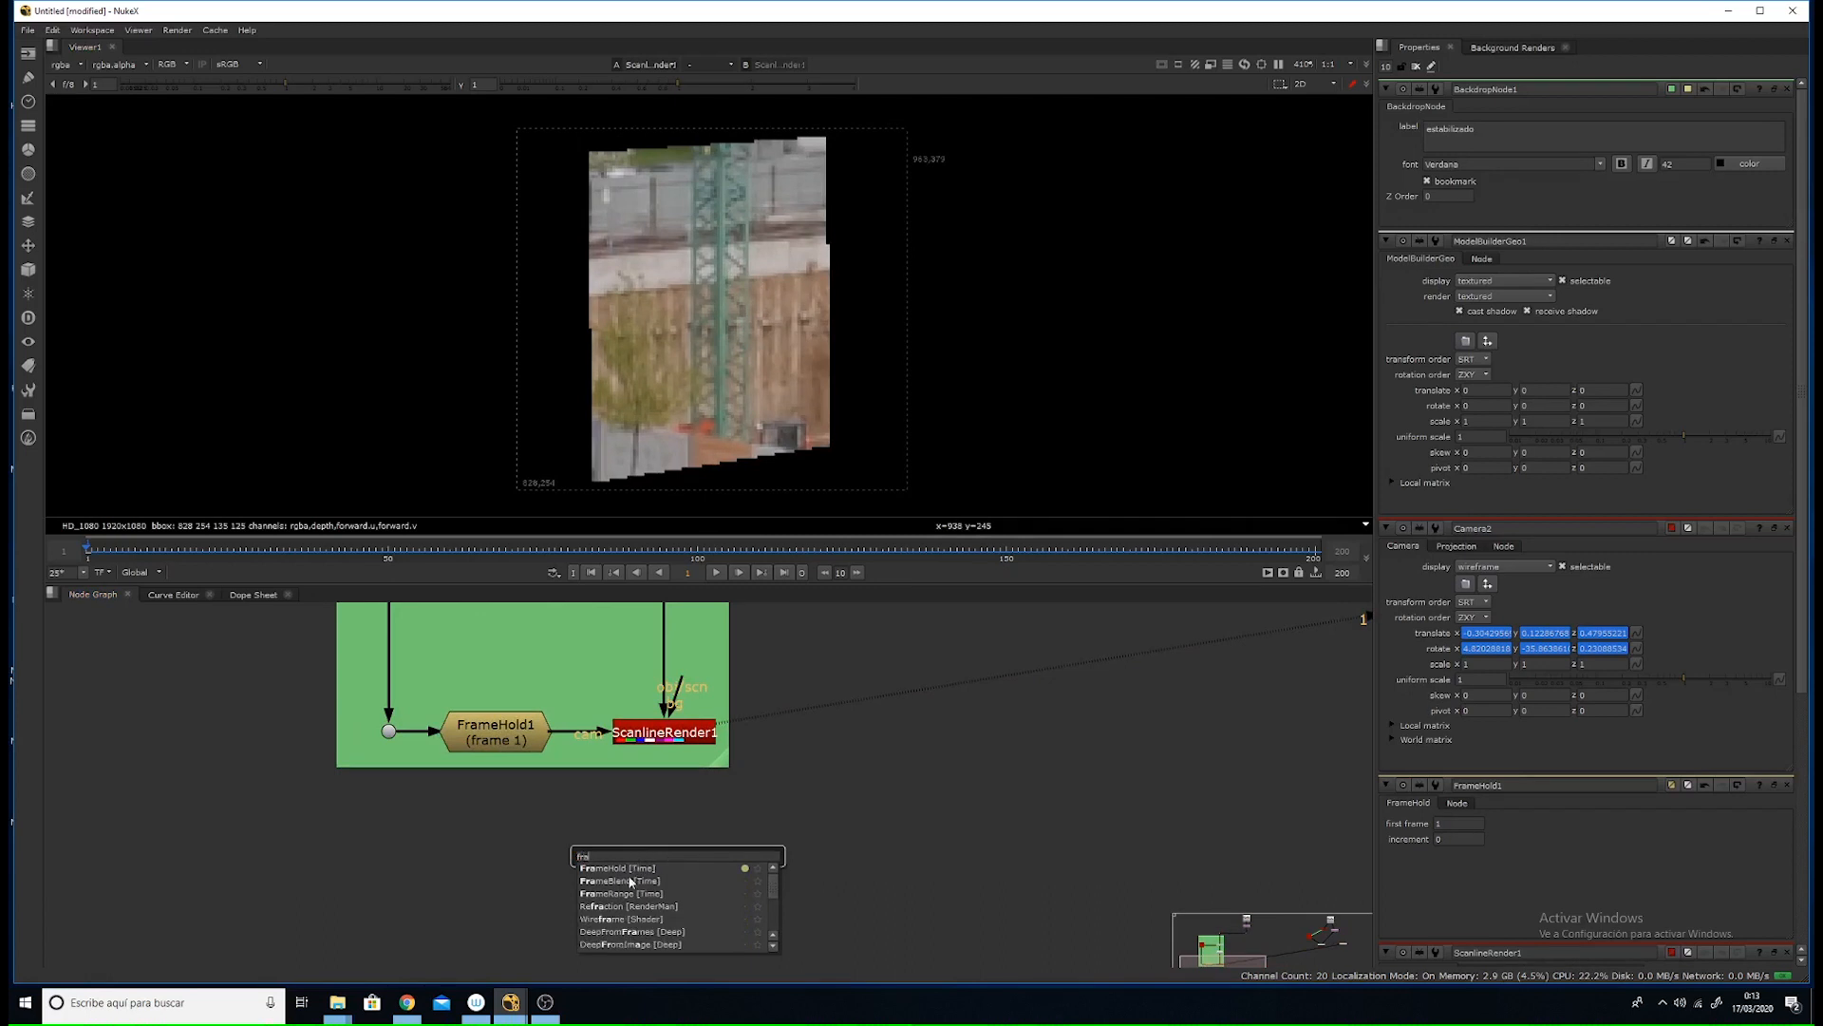
click(629, 877)
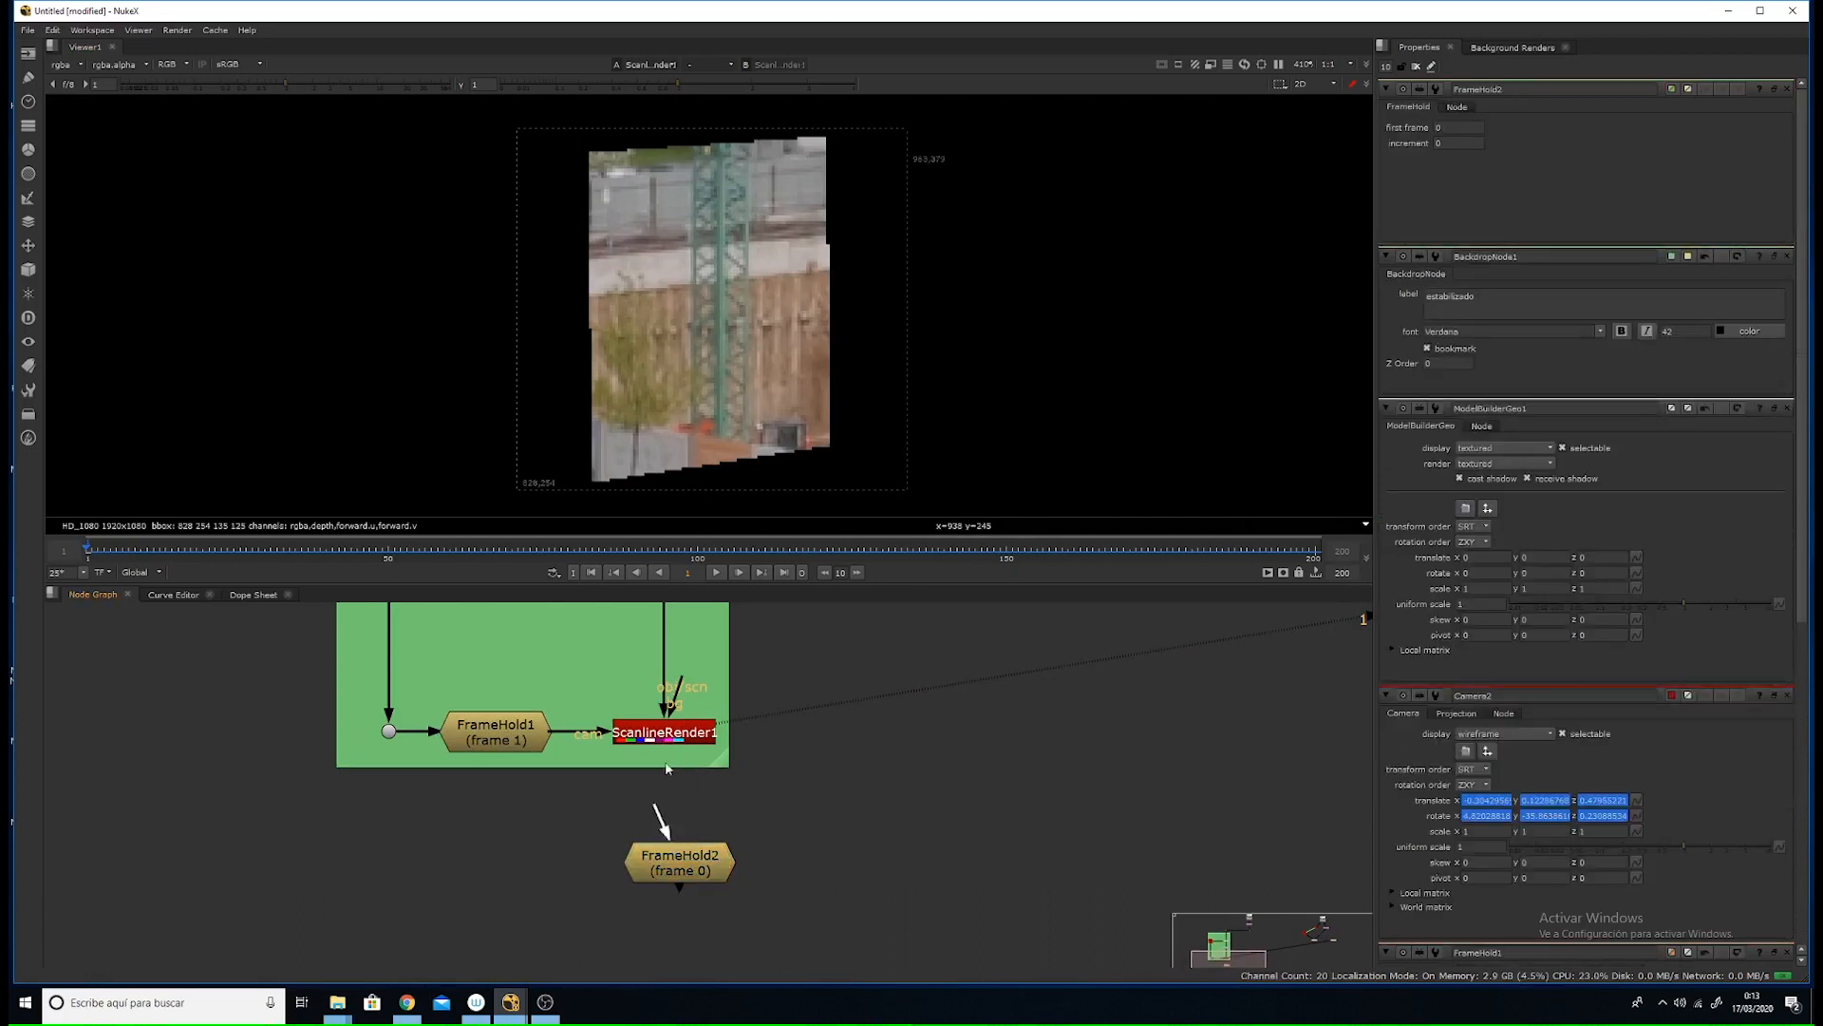
drag(680, 861, 664, 918)
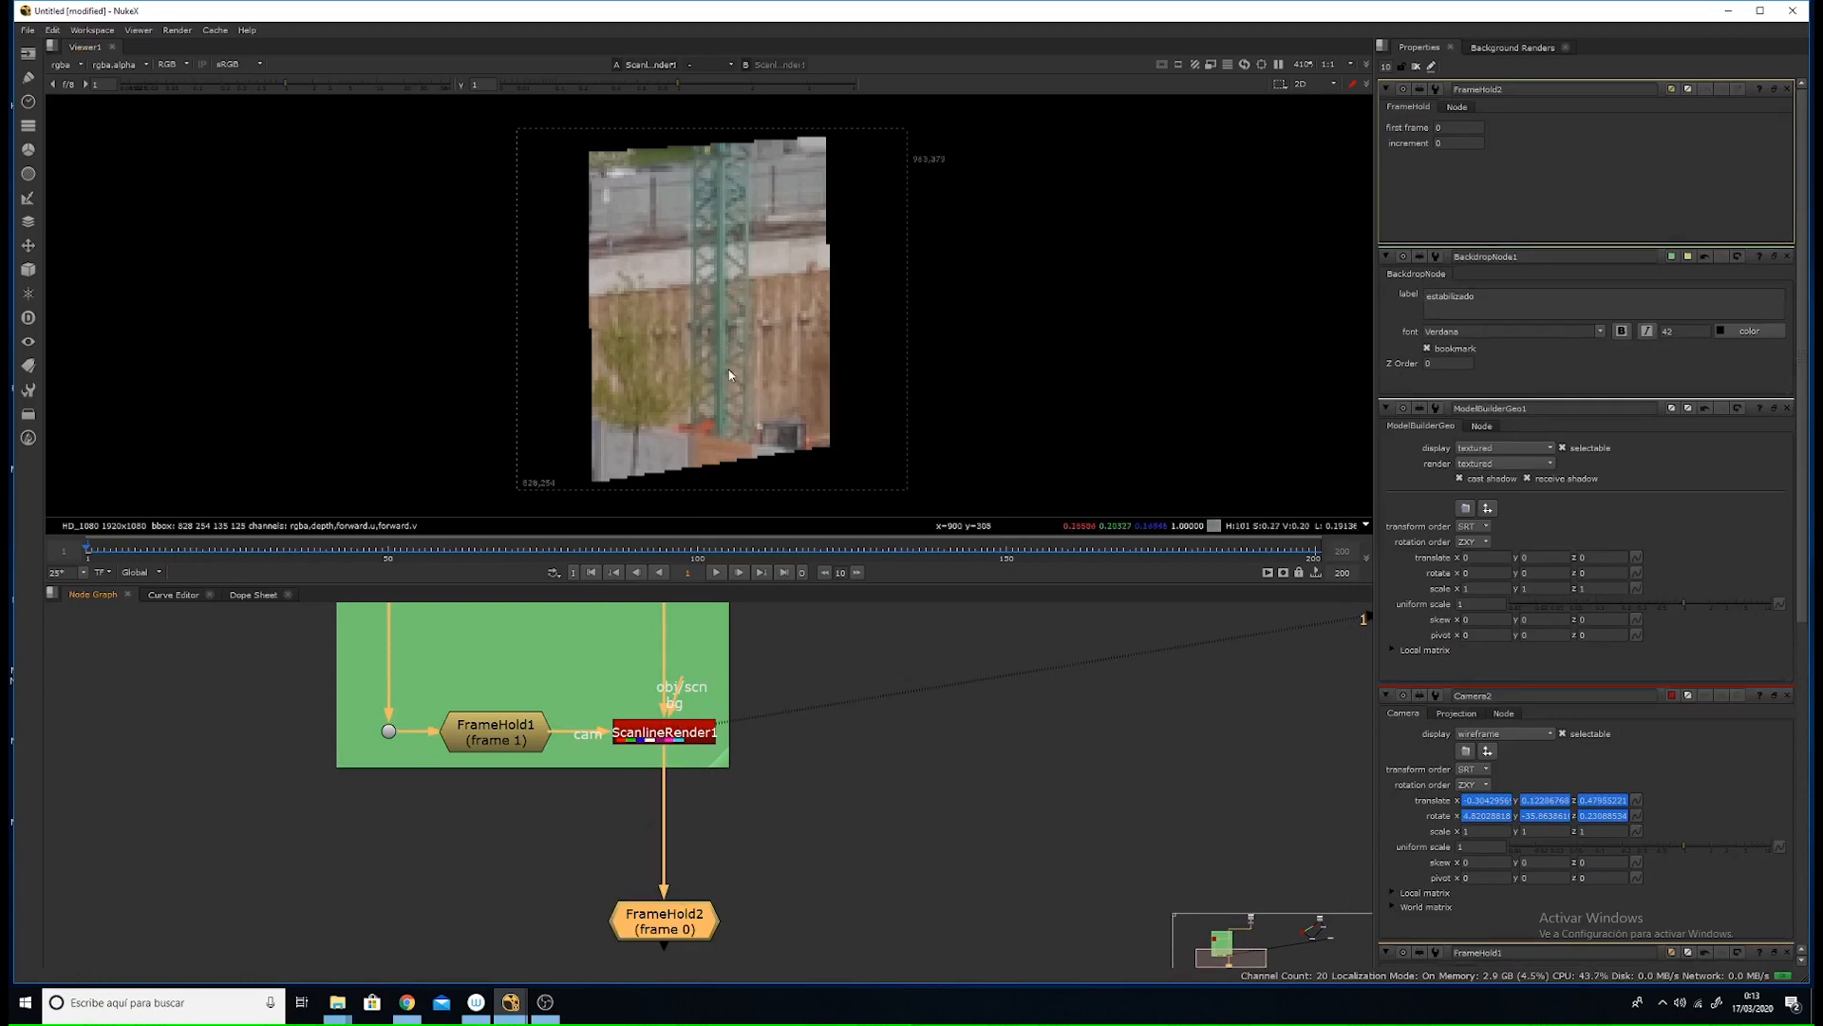
- Scrub ScanlineRender1's output to frame 87 to examine the projected card across the shot
click(677, 737)
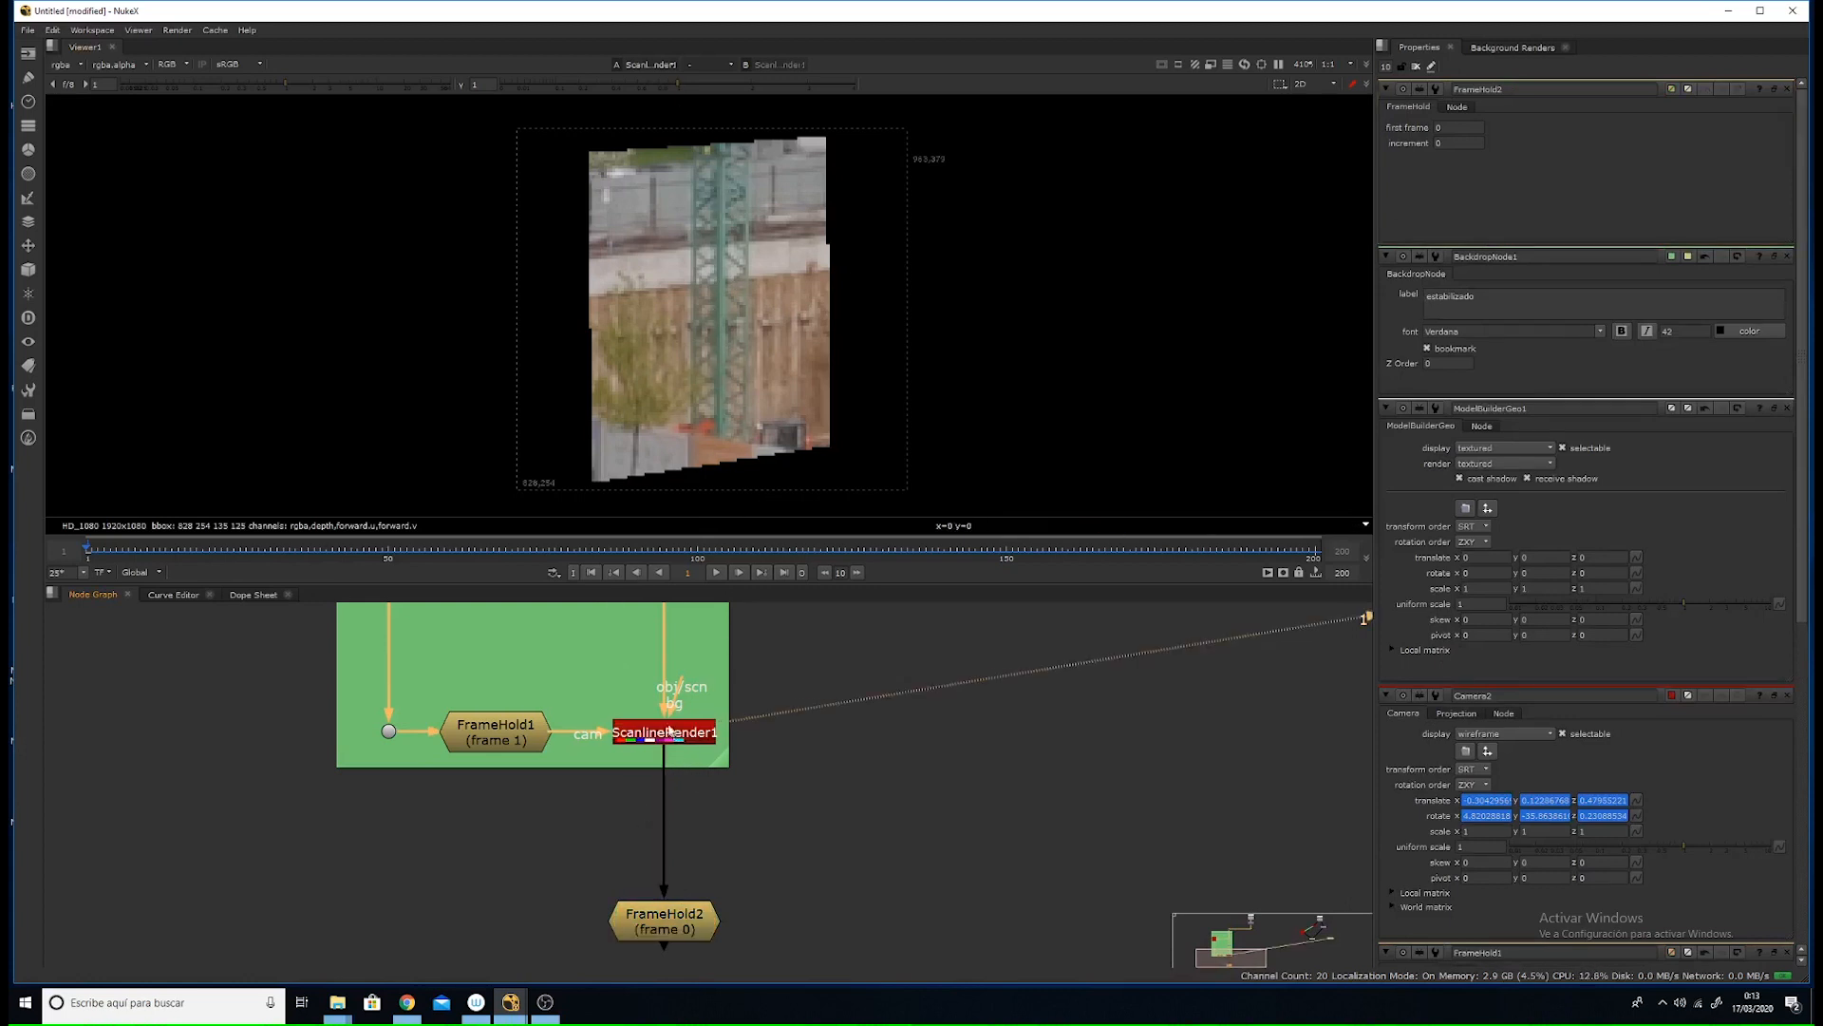
drag(113, 554, 271, 559)
drag(548, 549, 617, 550)
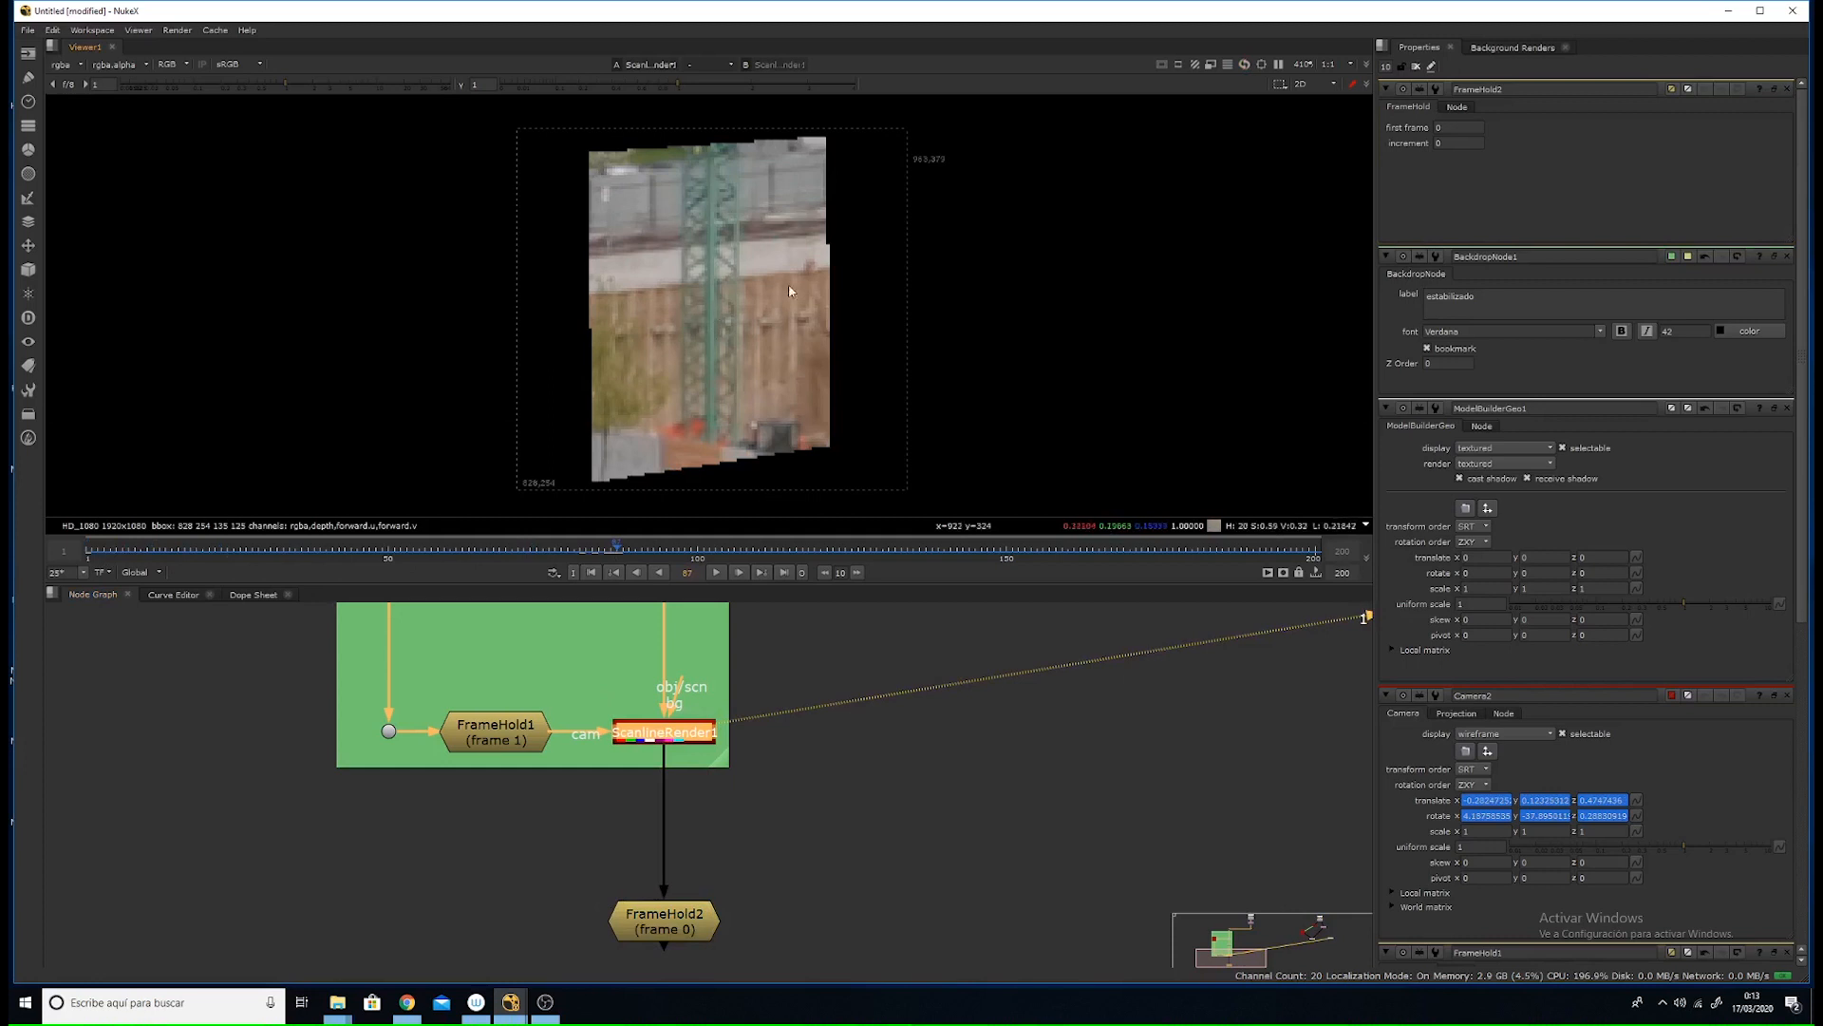
- Scrub ScanlineRender1's output across the shot and return to frame 1 to examine the tower on the projected card
click(1313, 552)
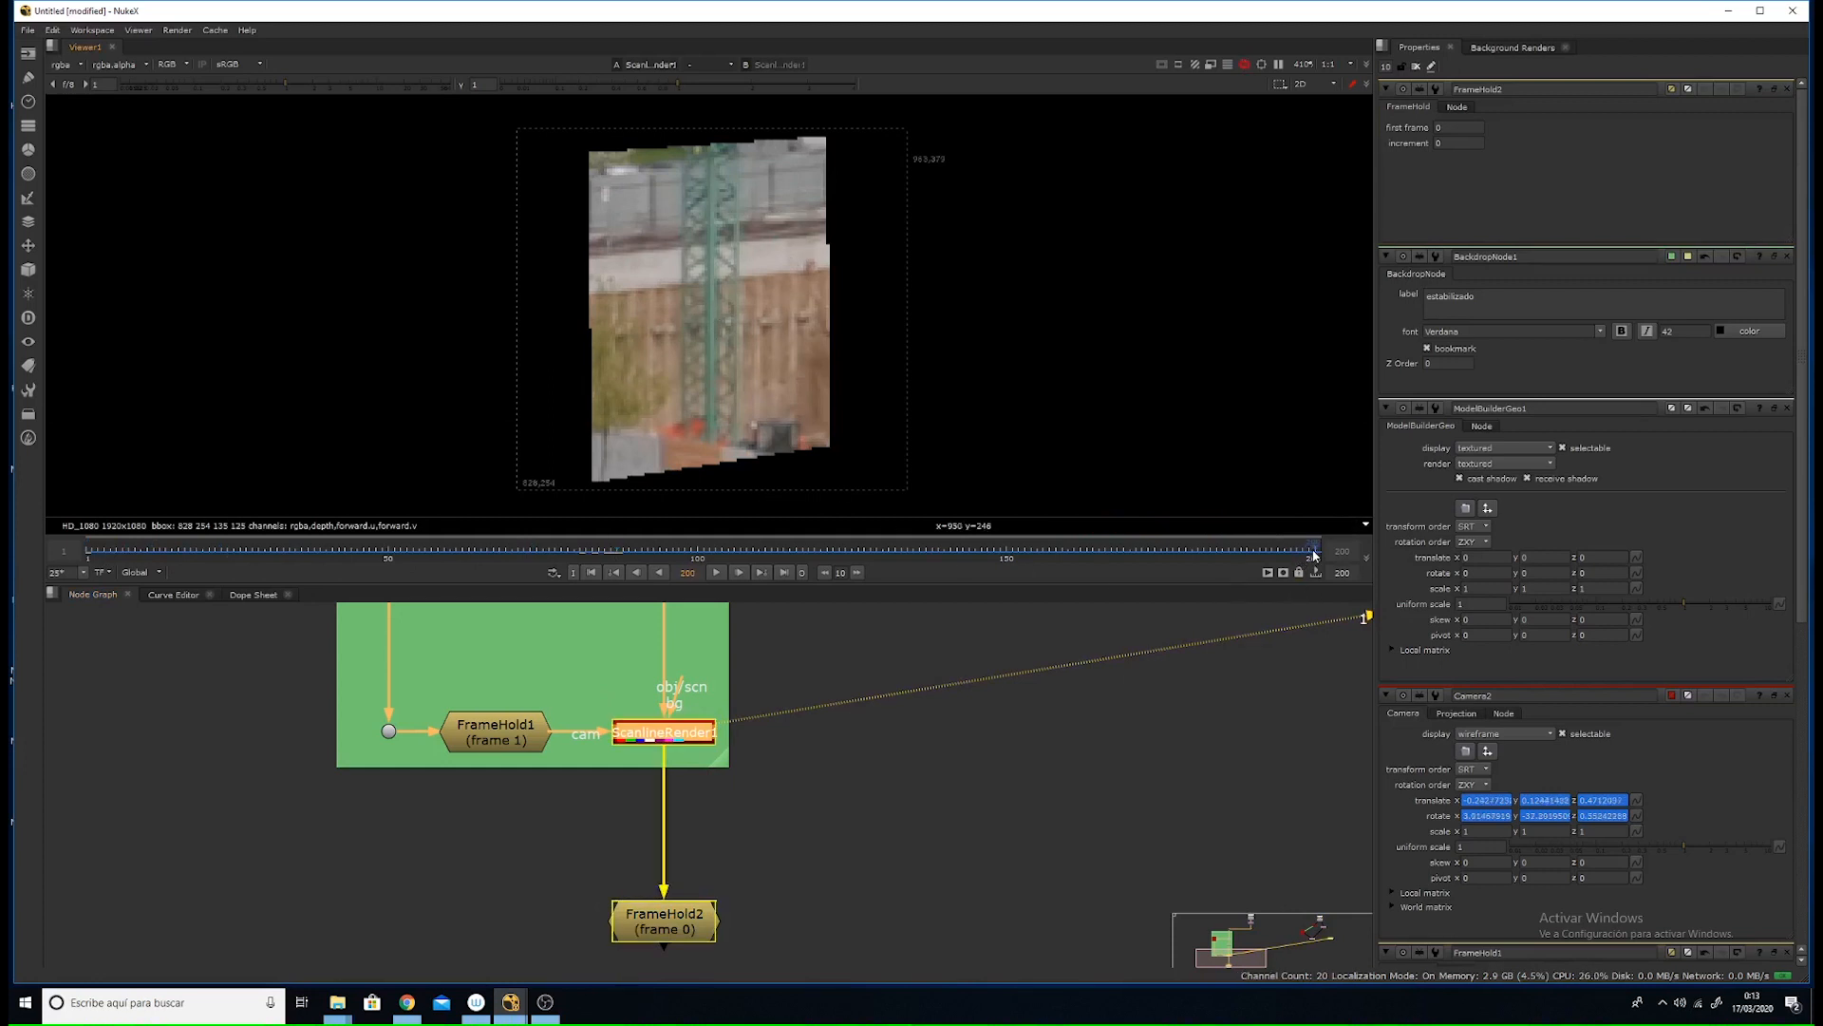
drag(1314, 555, 1289, 559)
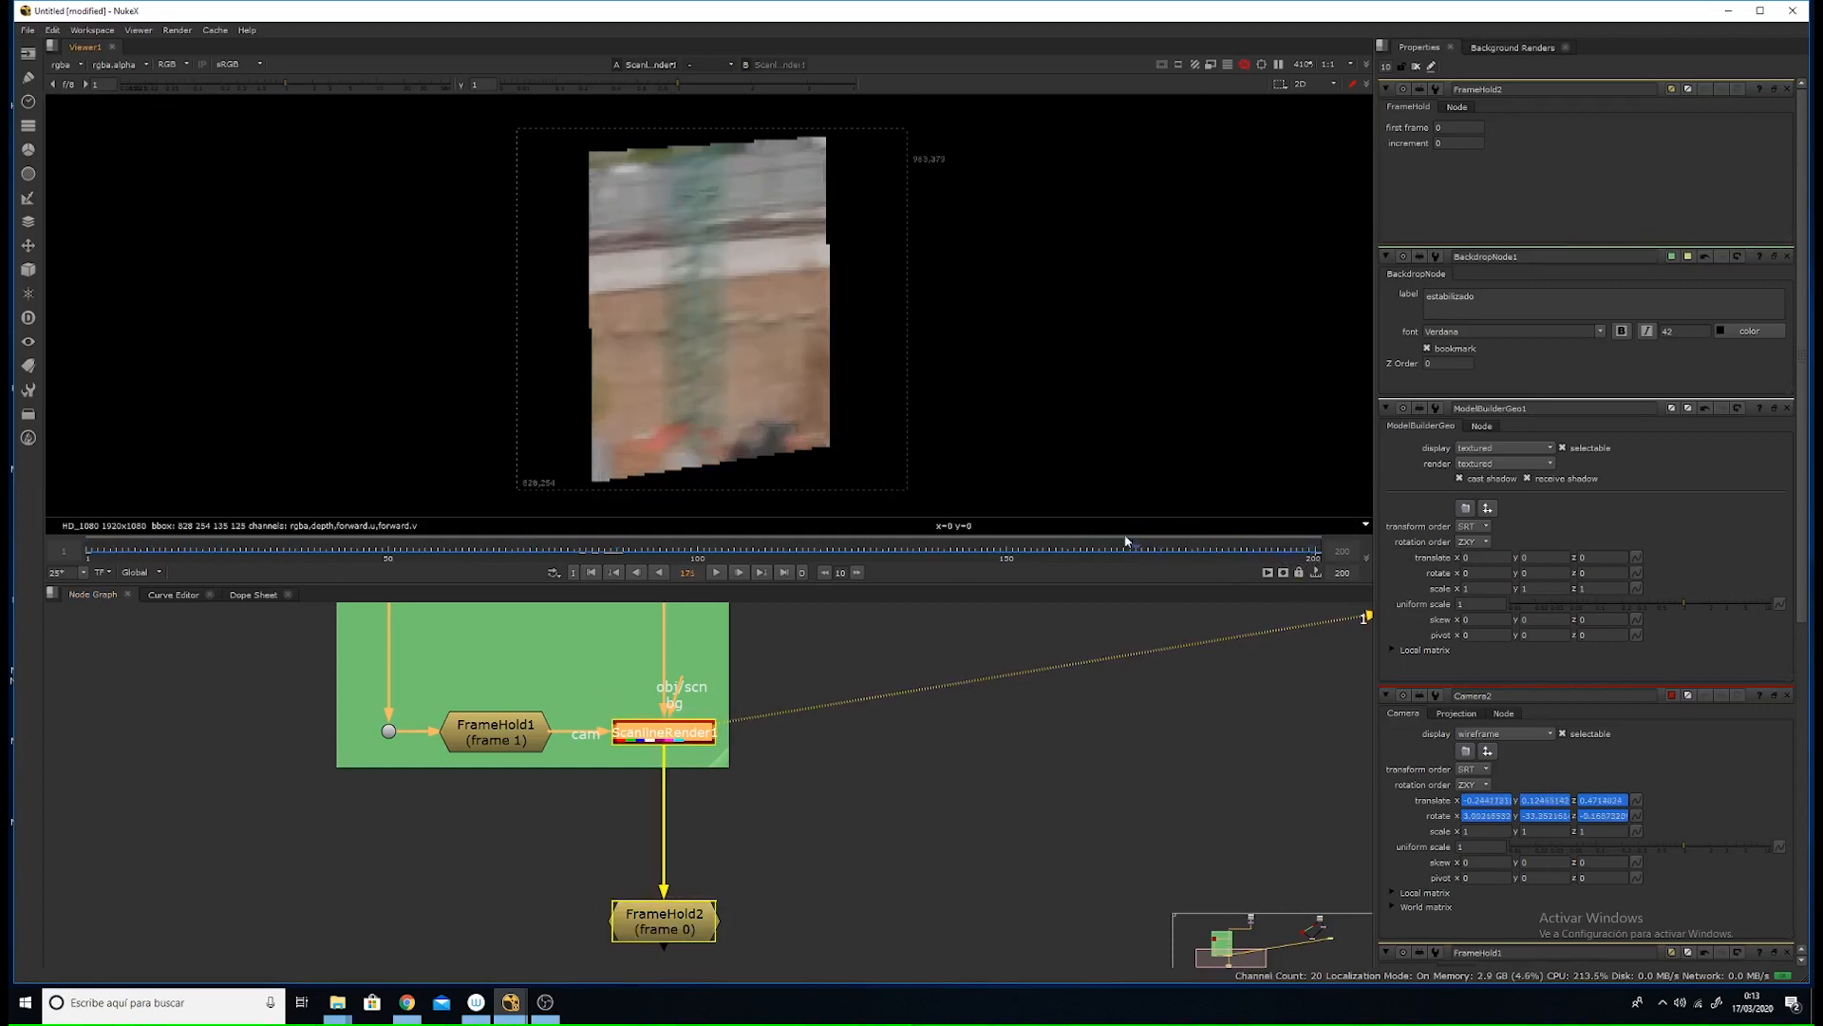
drag(1125, 541, 1014, 543)
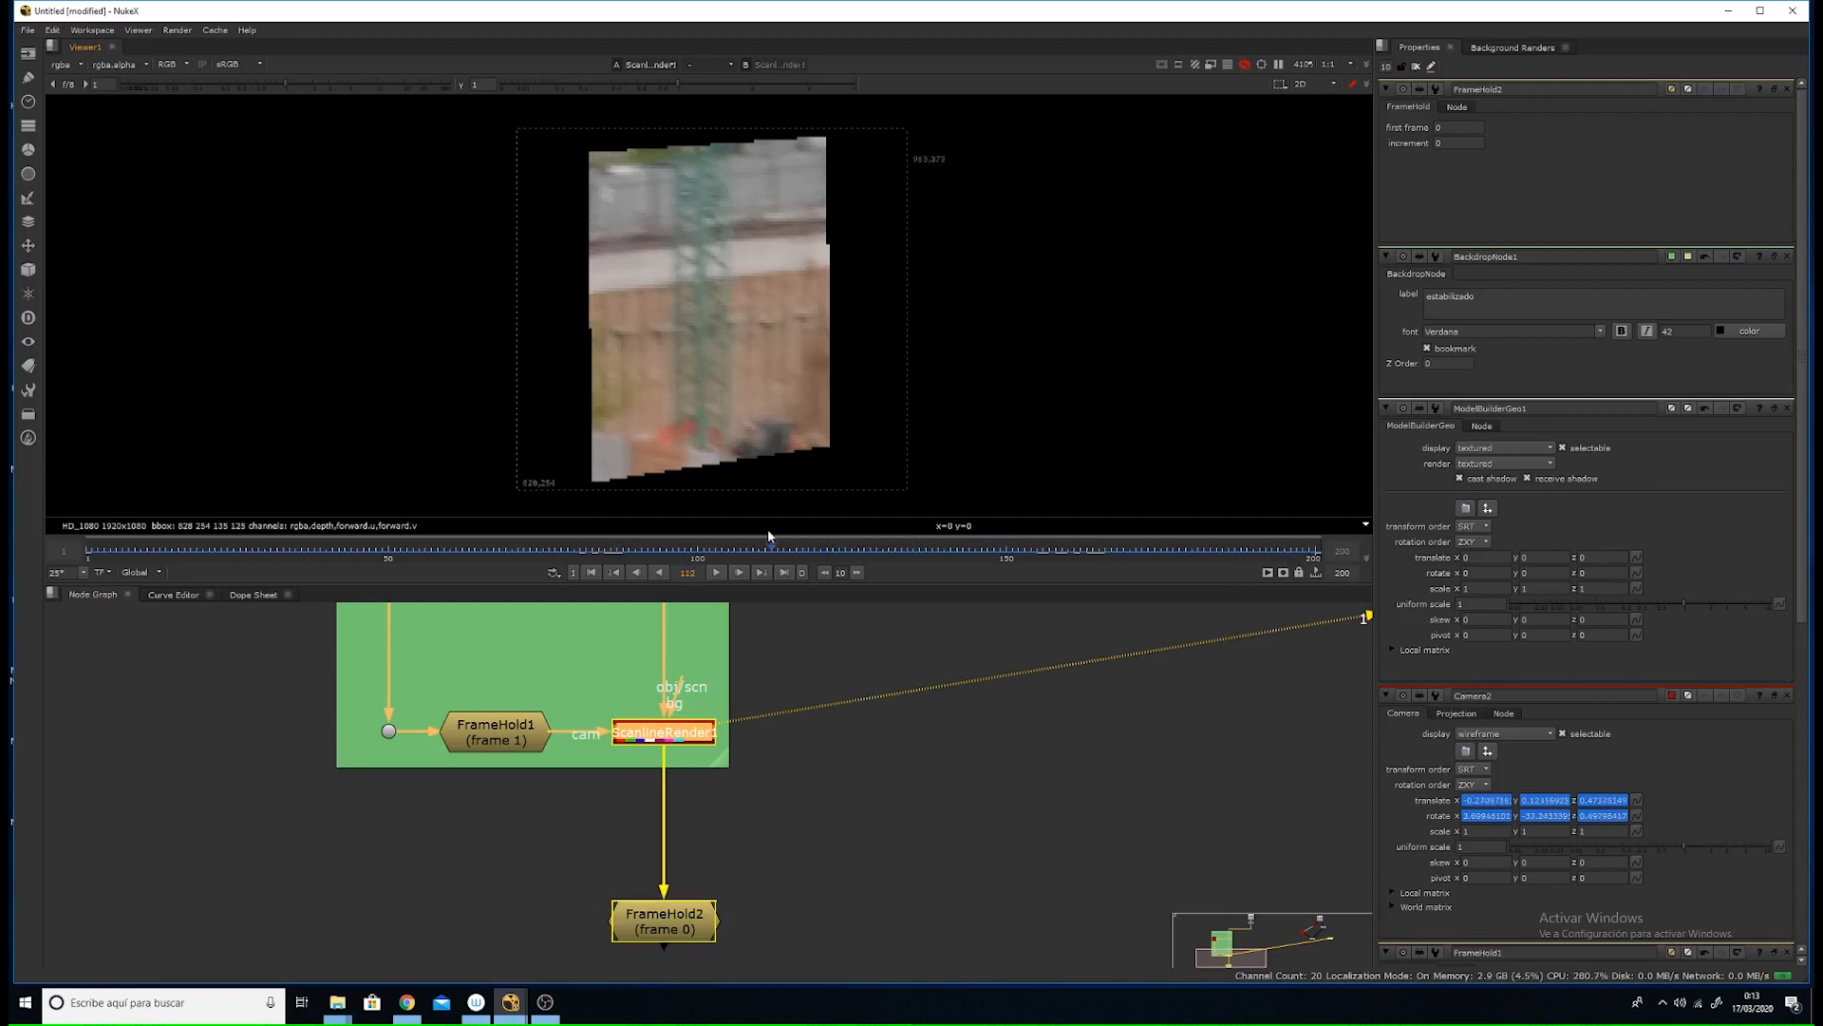
drag(769, 537, 542, 548)
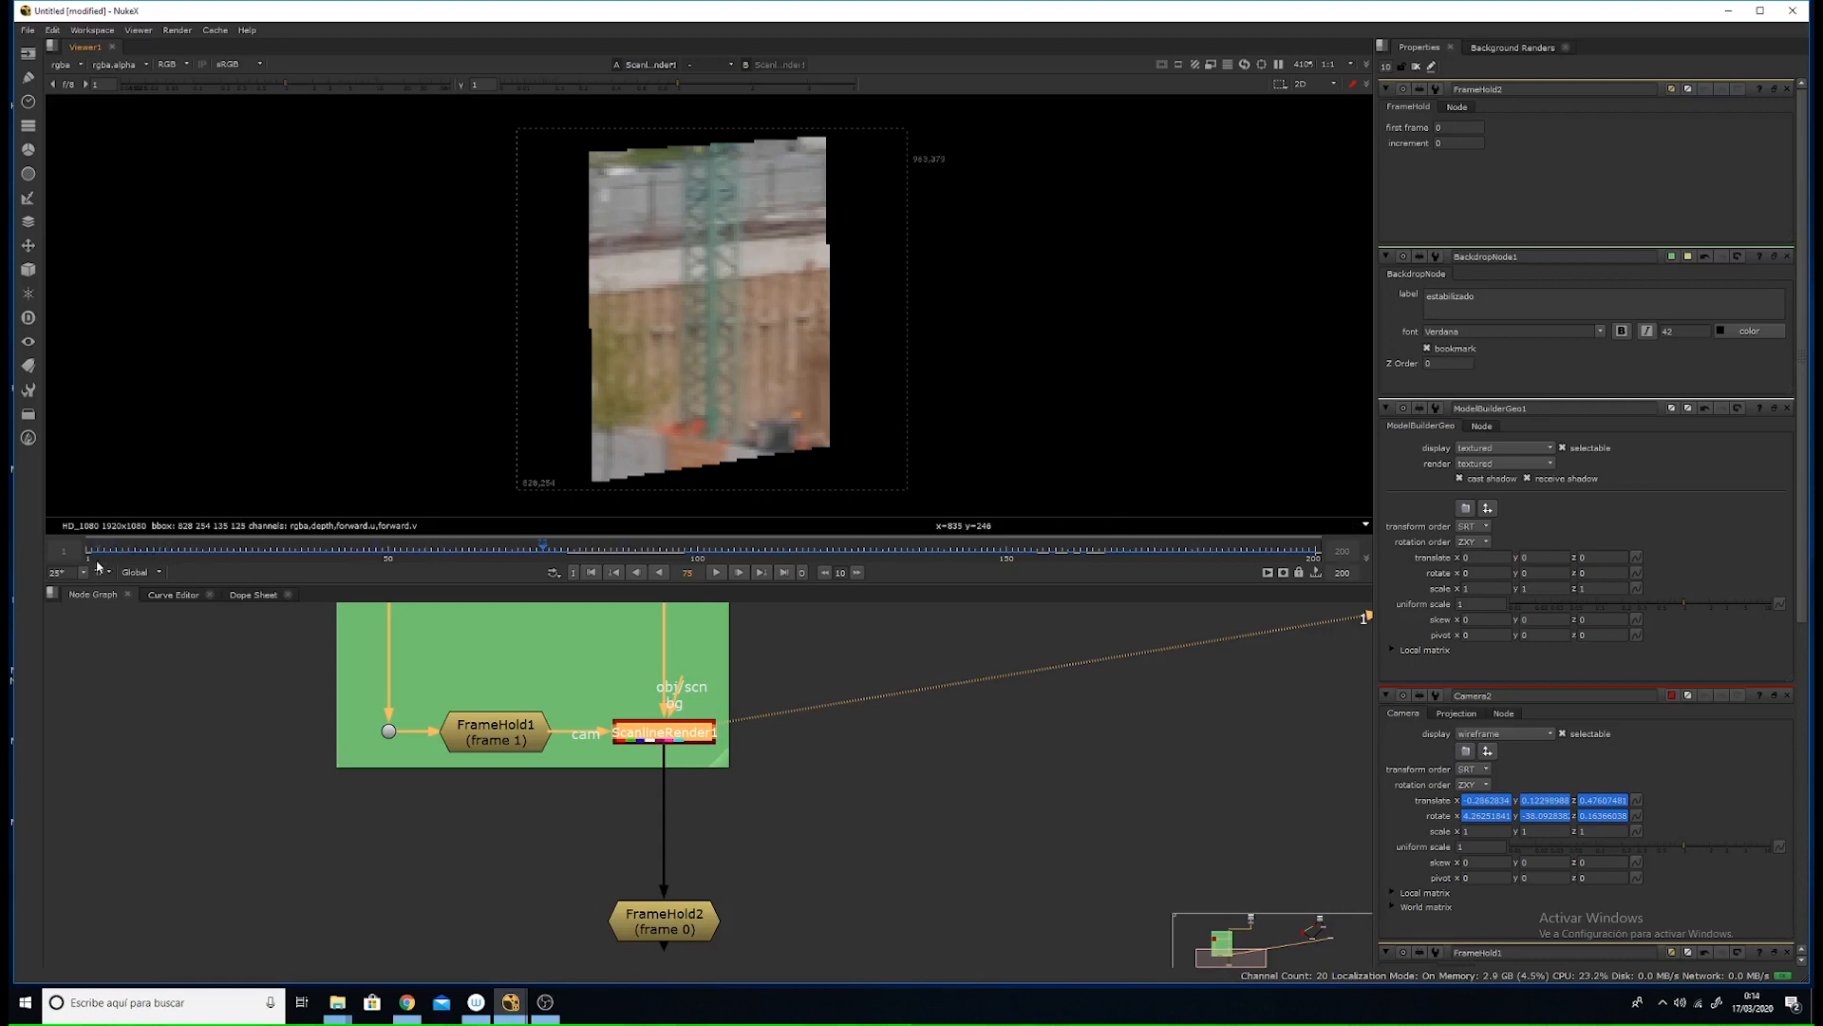
drag(90, 555, 230, 564)
drag(586, 599, 860, 595)
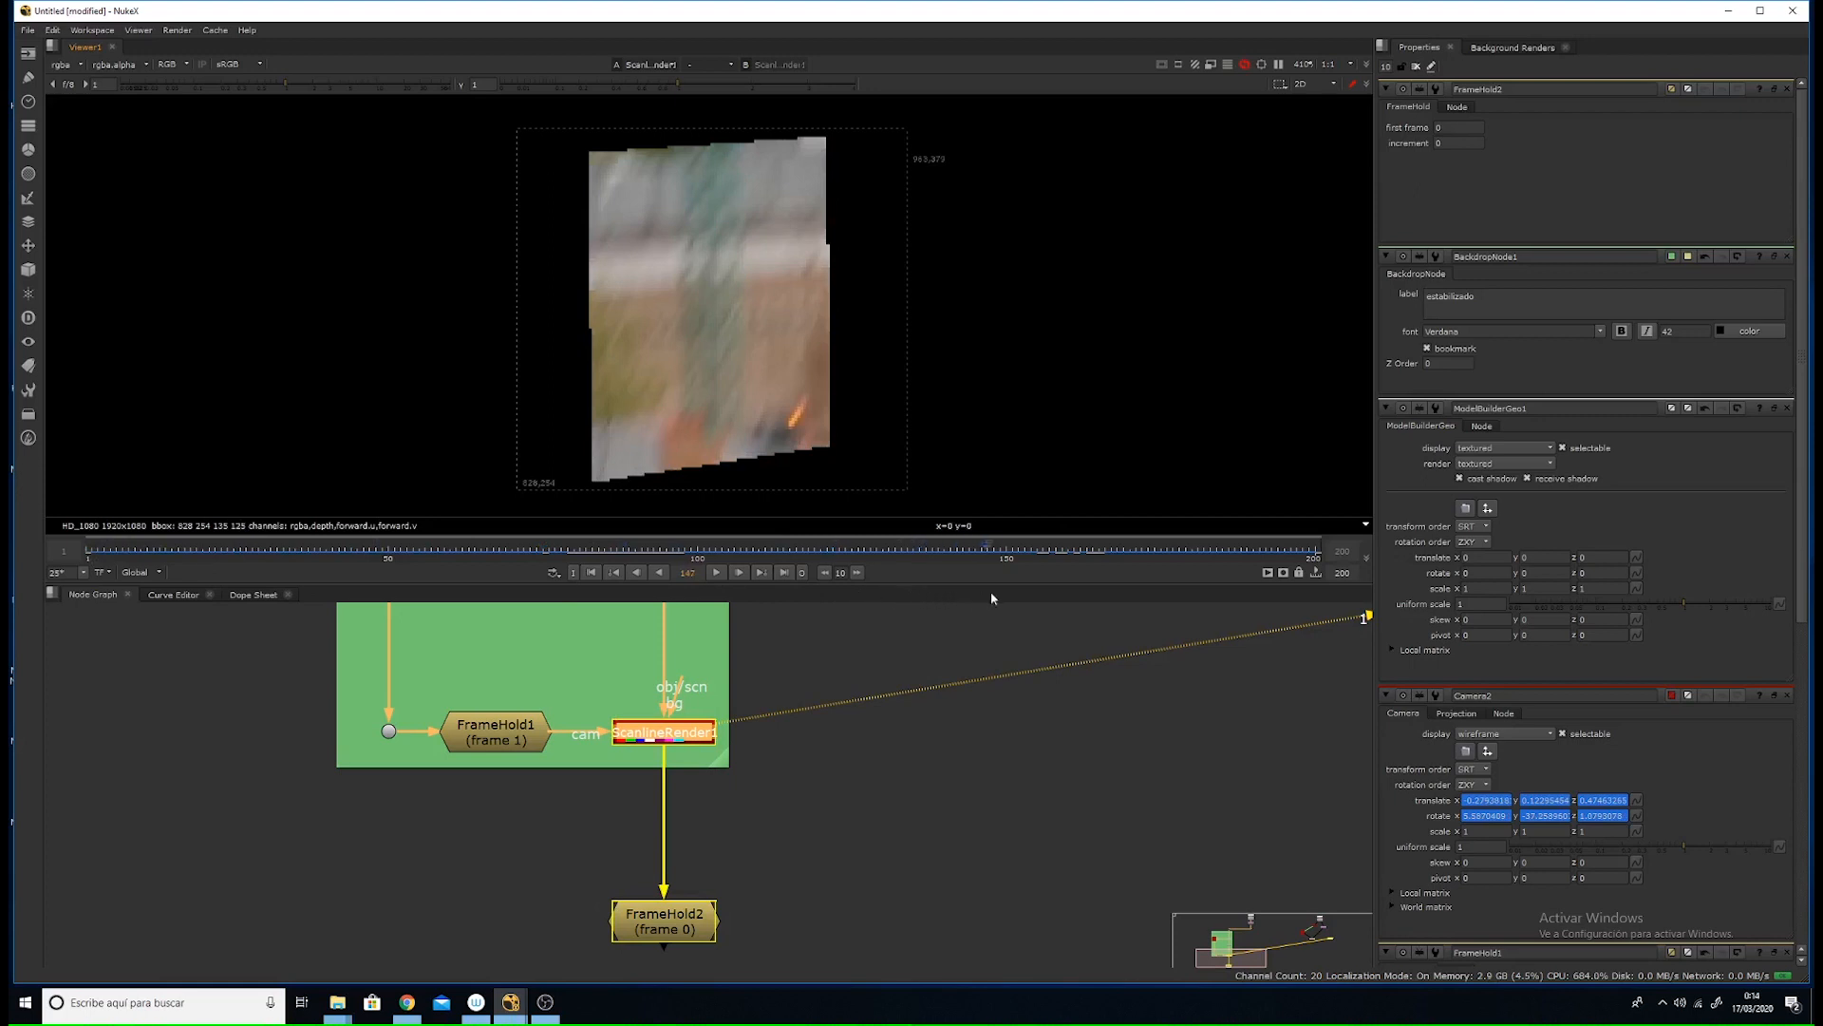
drag(1024, 590, 619, 538)
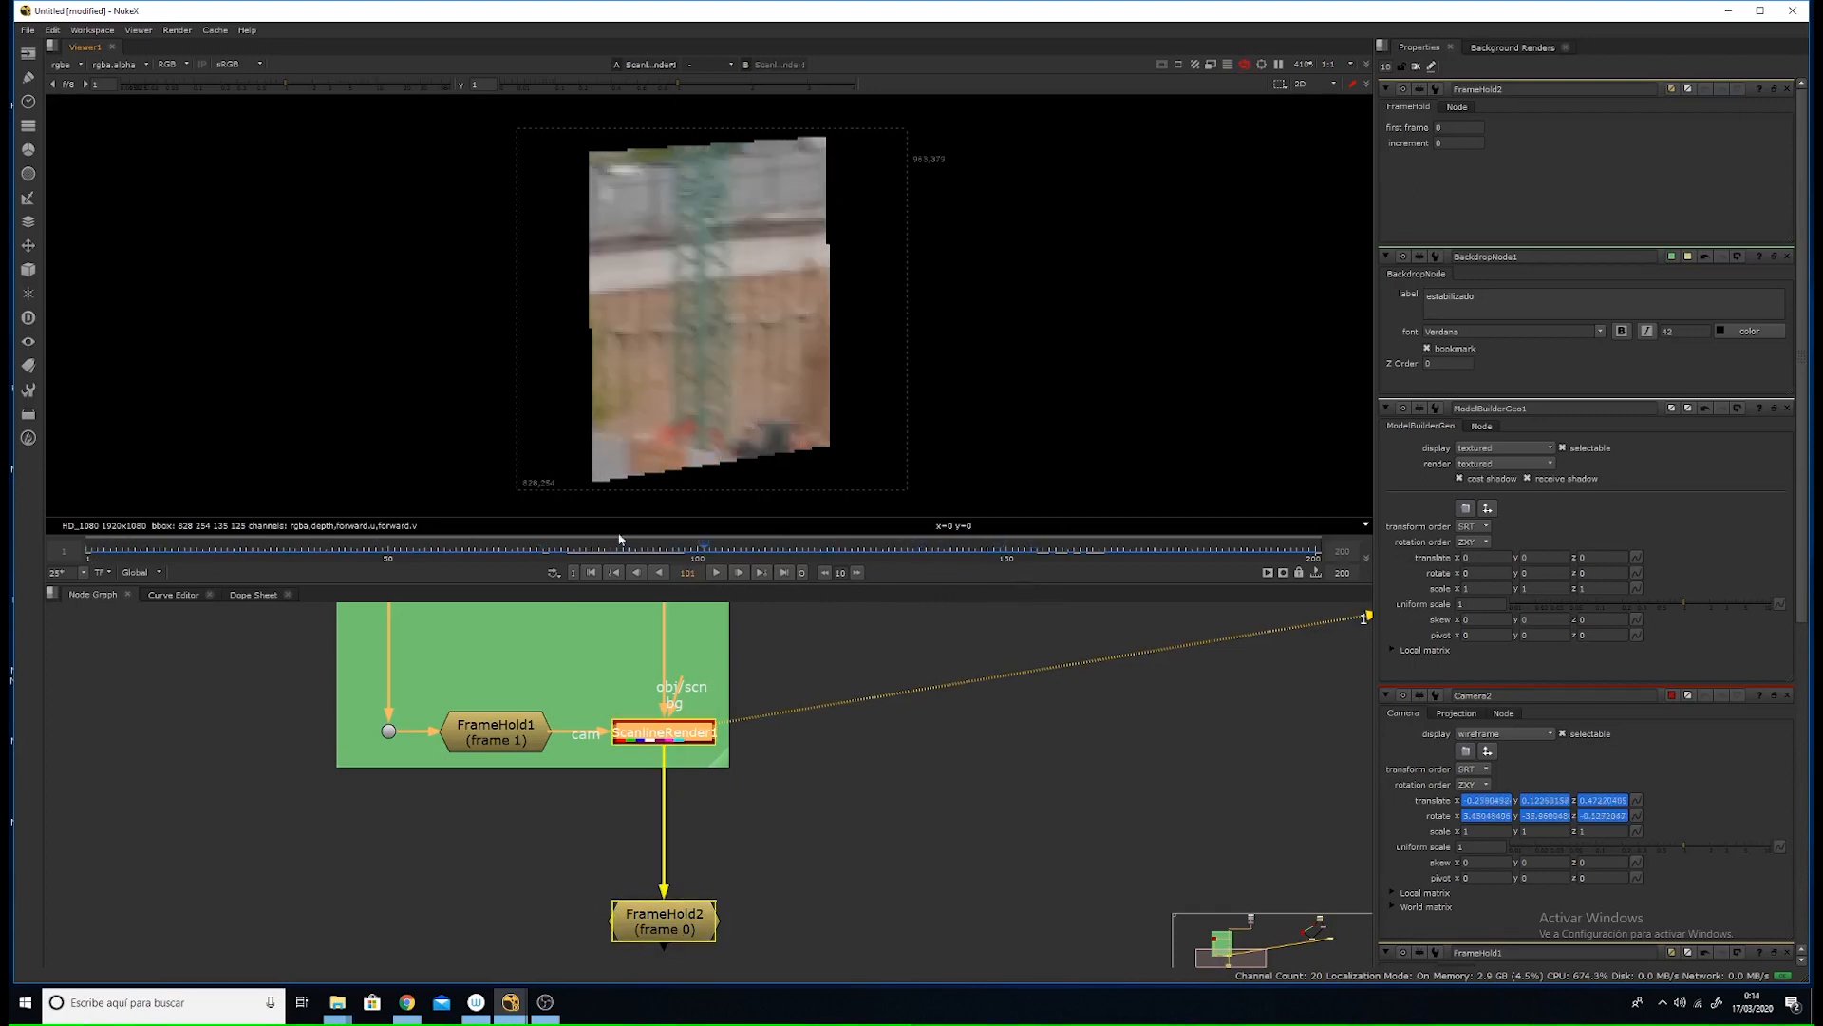
click(89, 557)
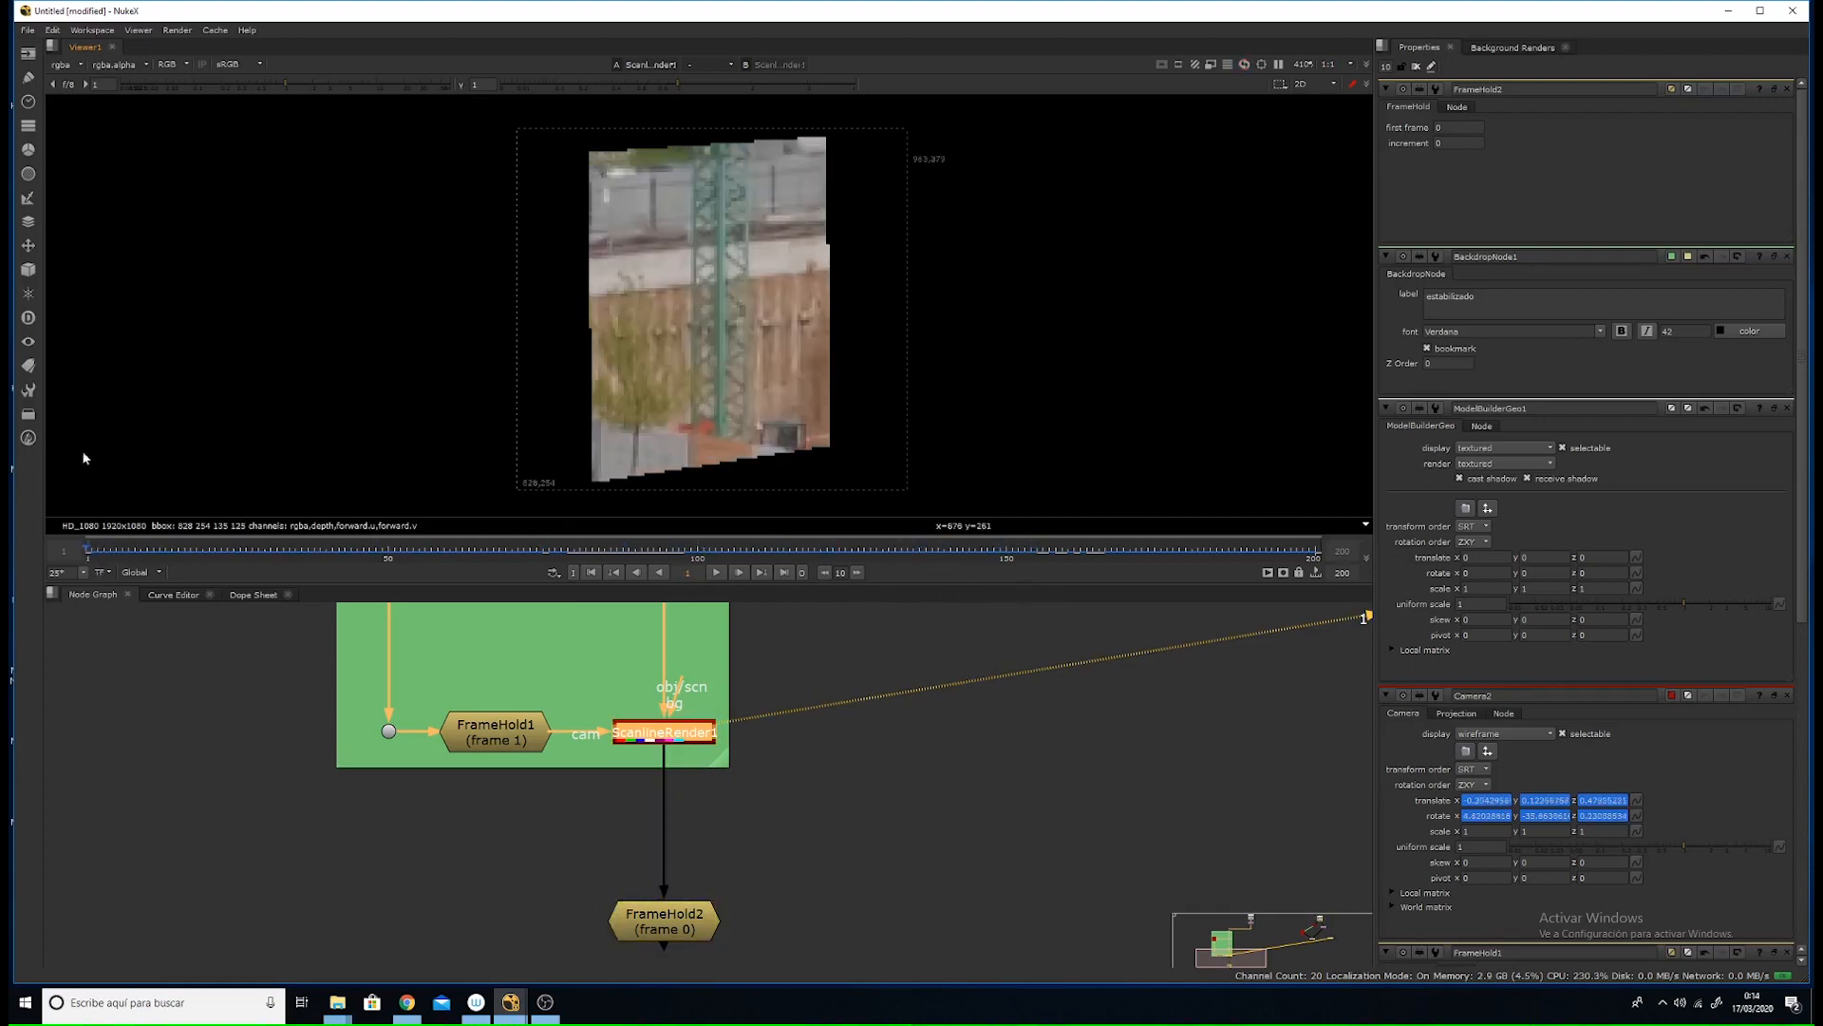
scroll(712, 256, up, 4)
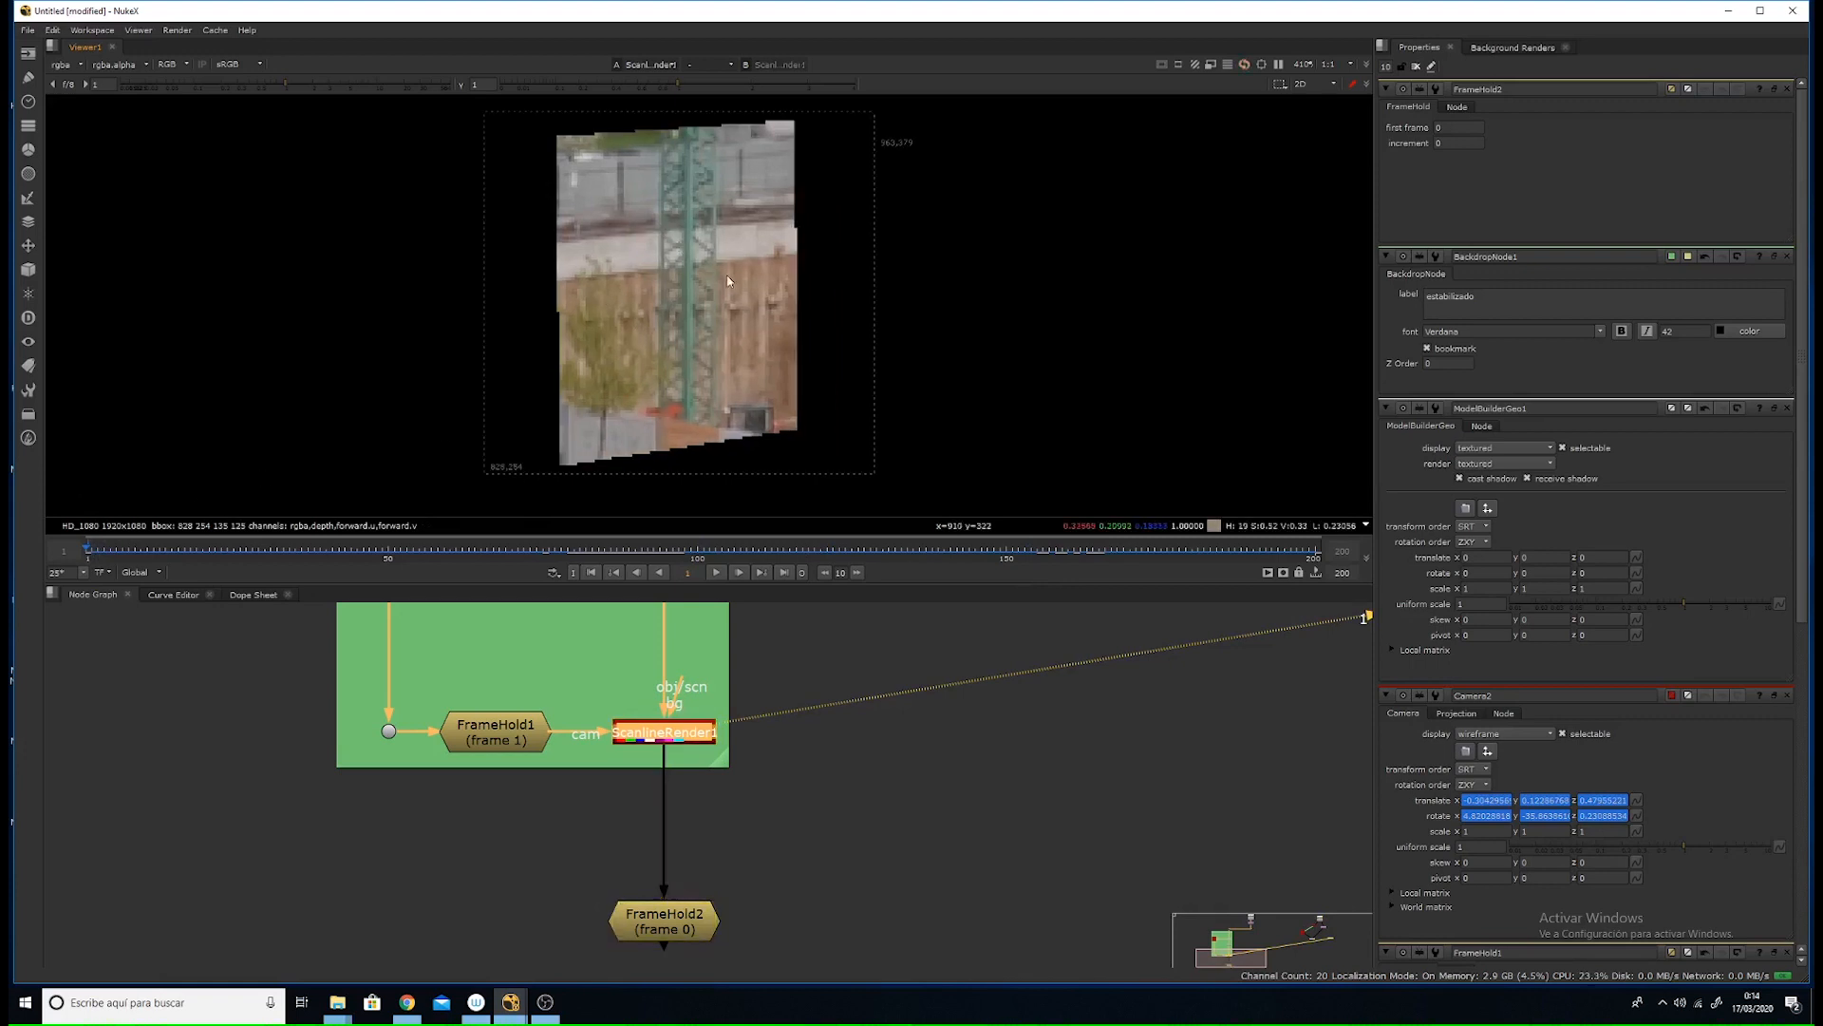
scroll(734, 222, up, 1)
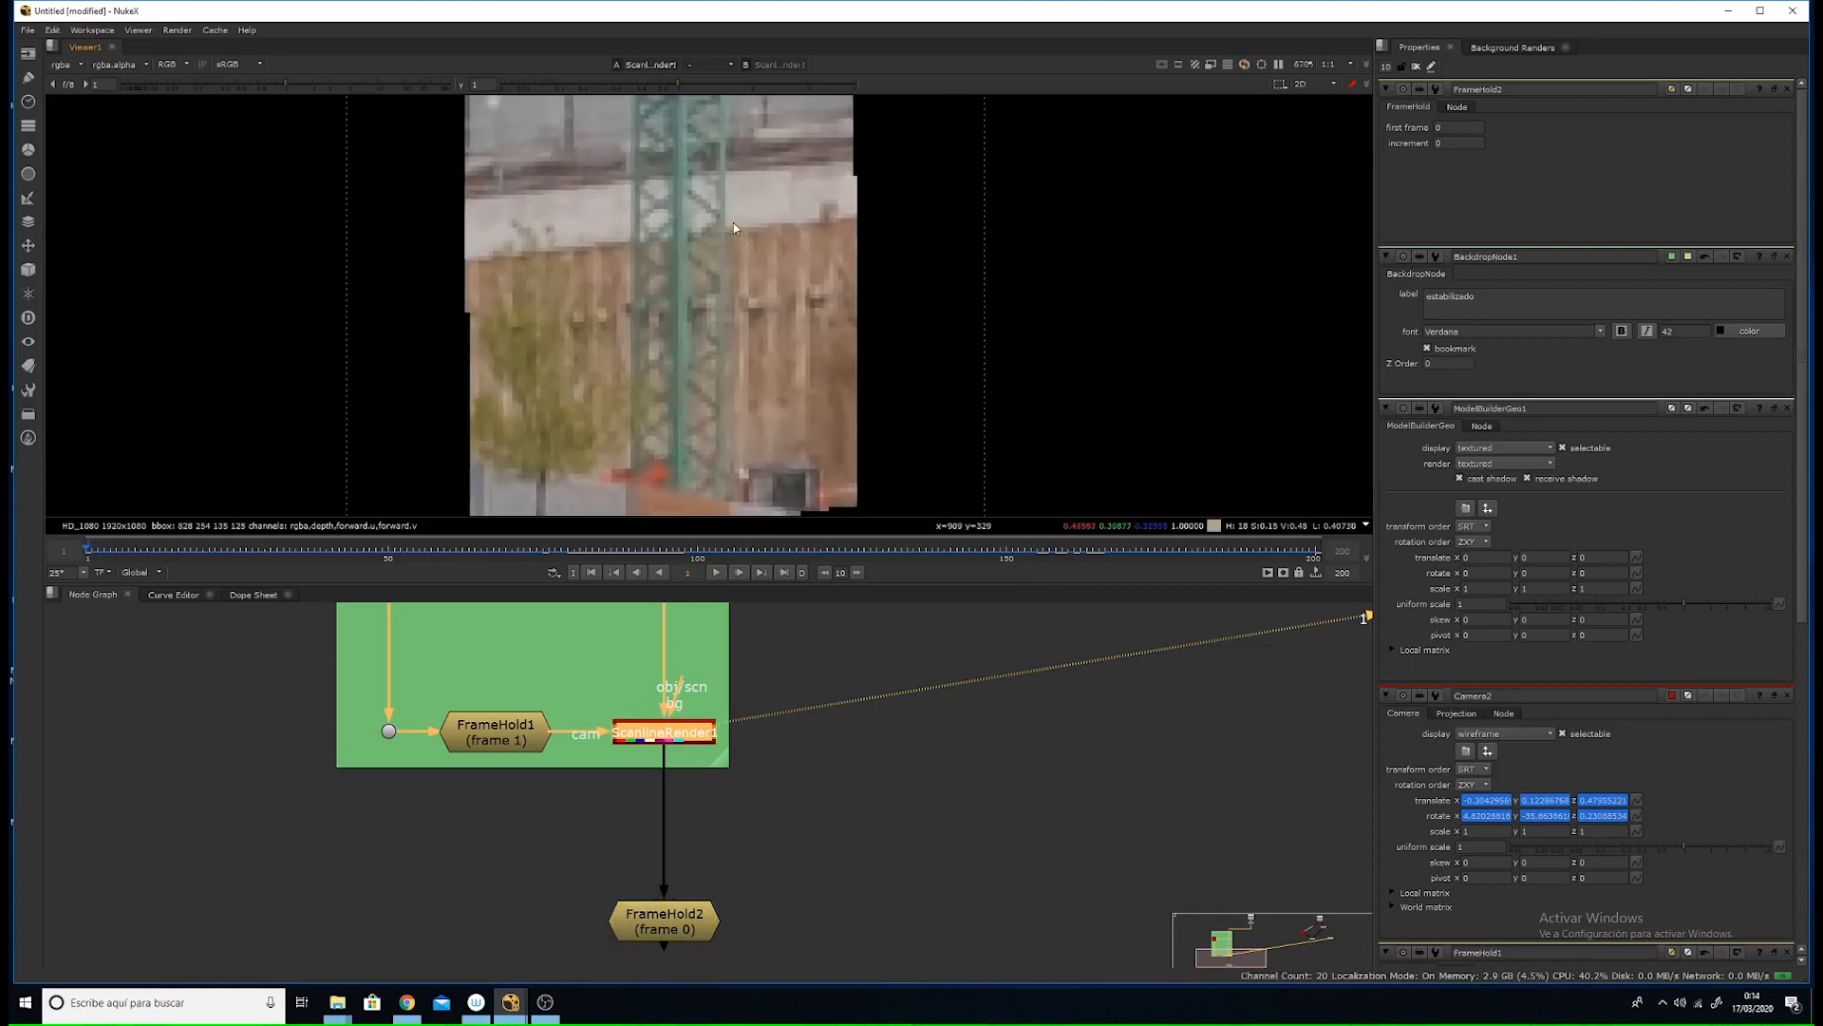
- Insert a RotoPaint node between ScanlineRender1 and FrameHold2, tightening the spacing between the nodes
drag(693, 921, 693, 896)
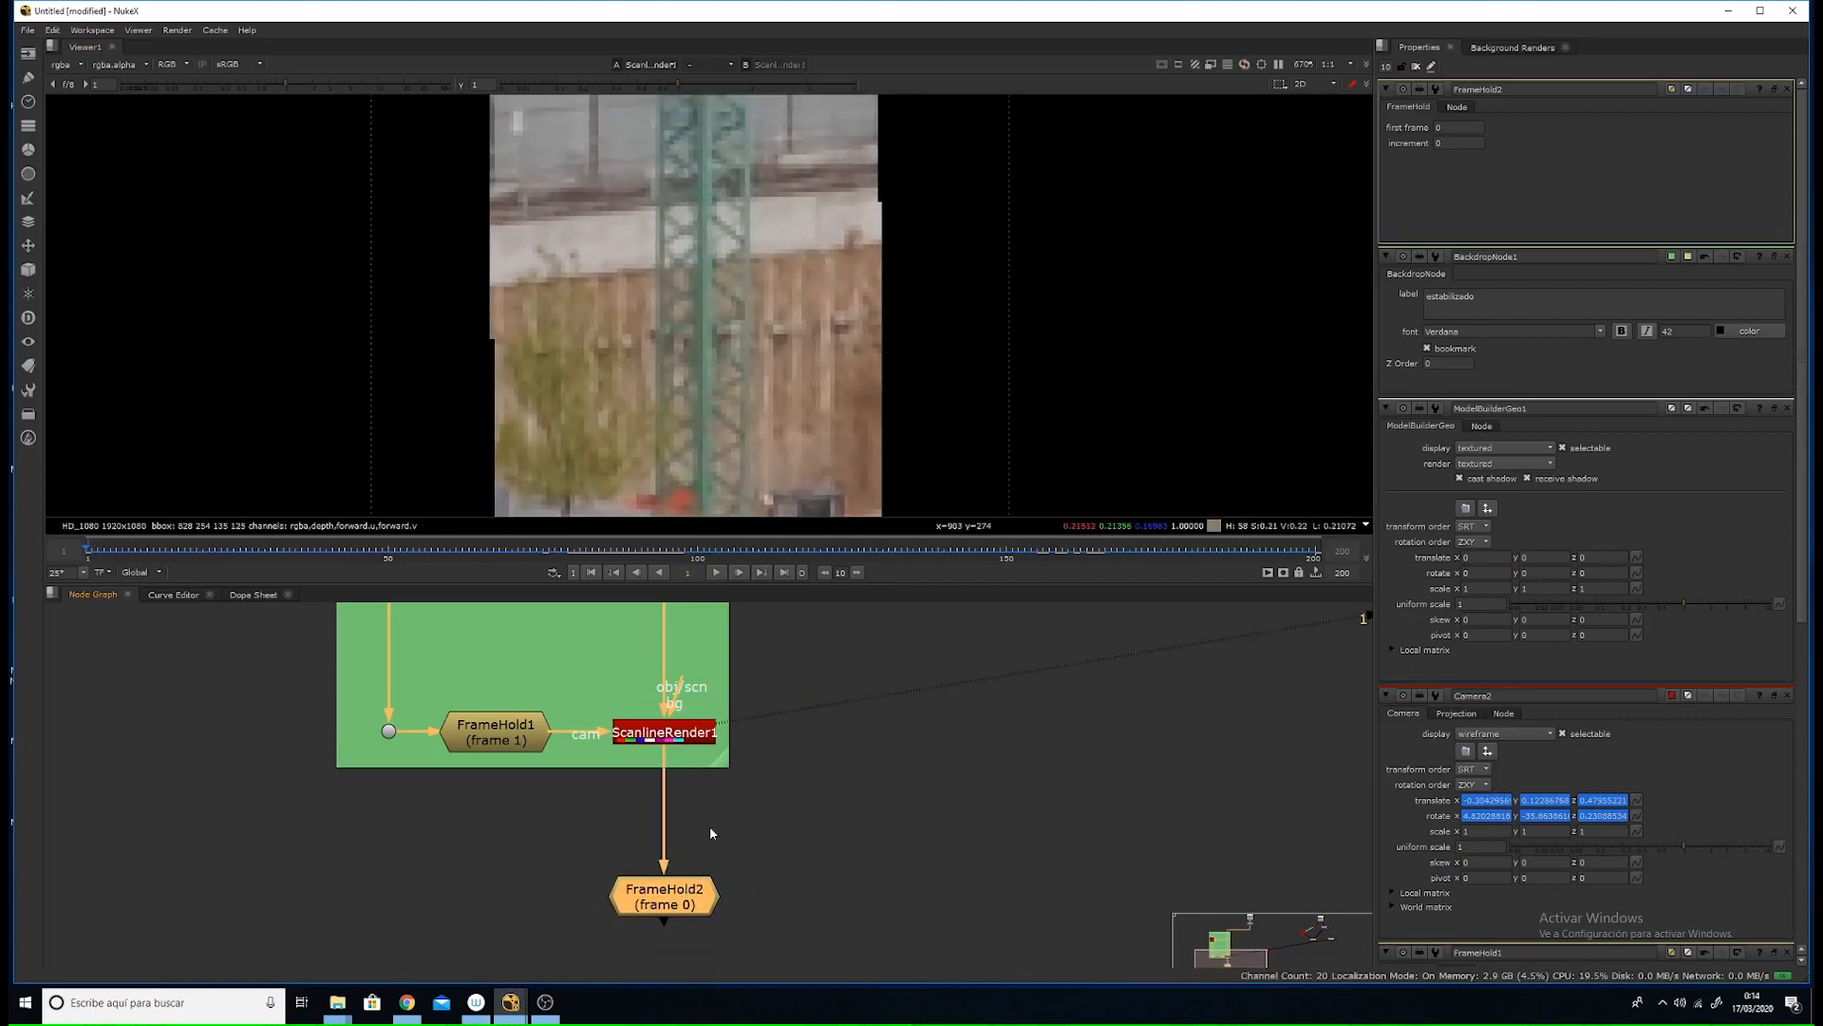
click(690, 741)
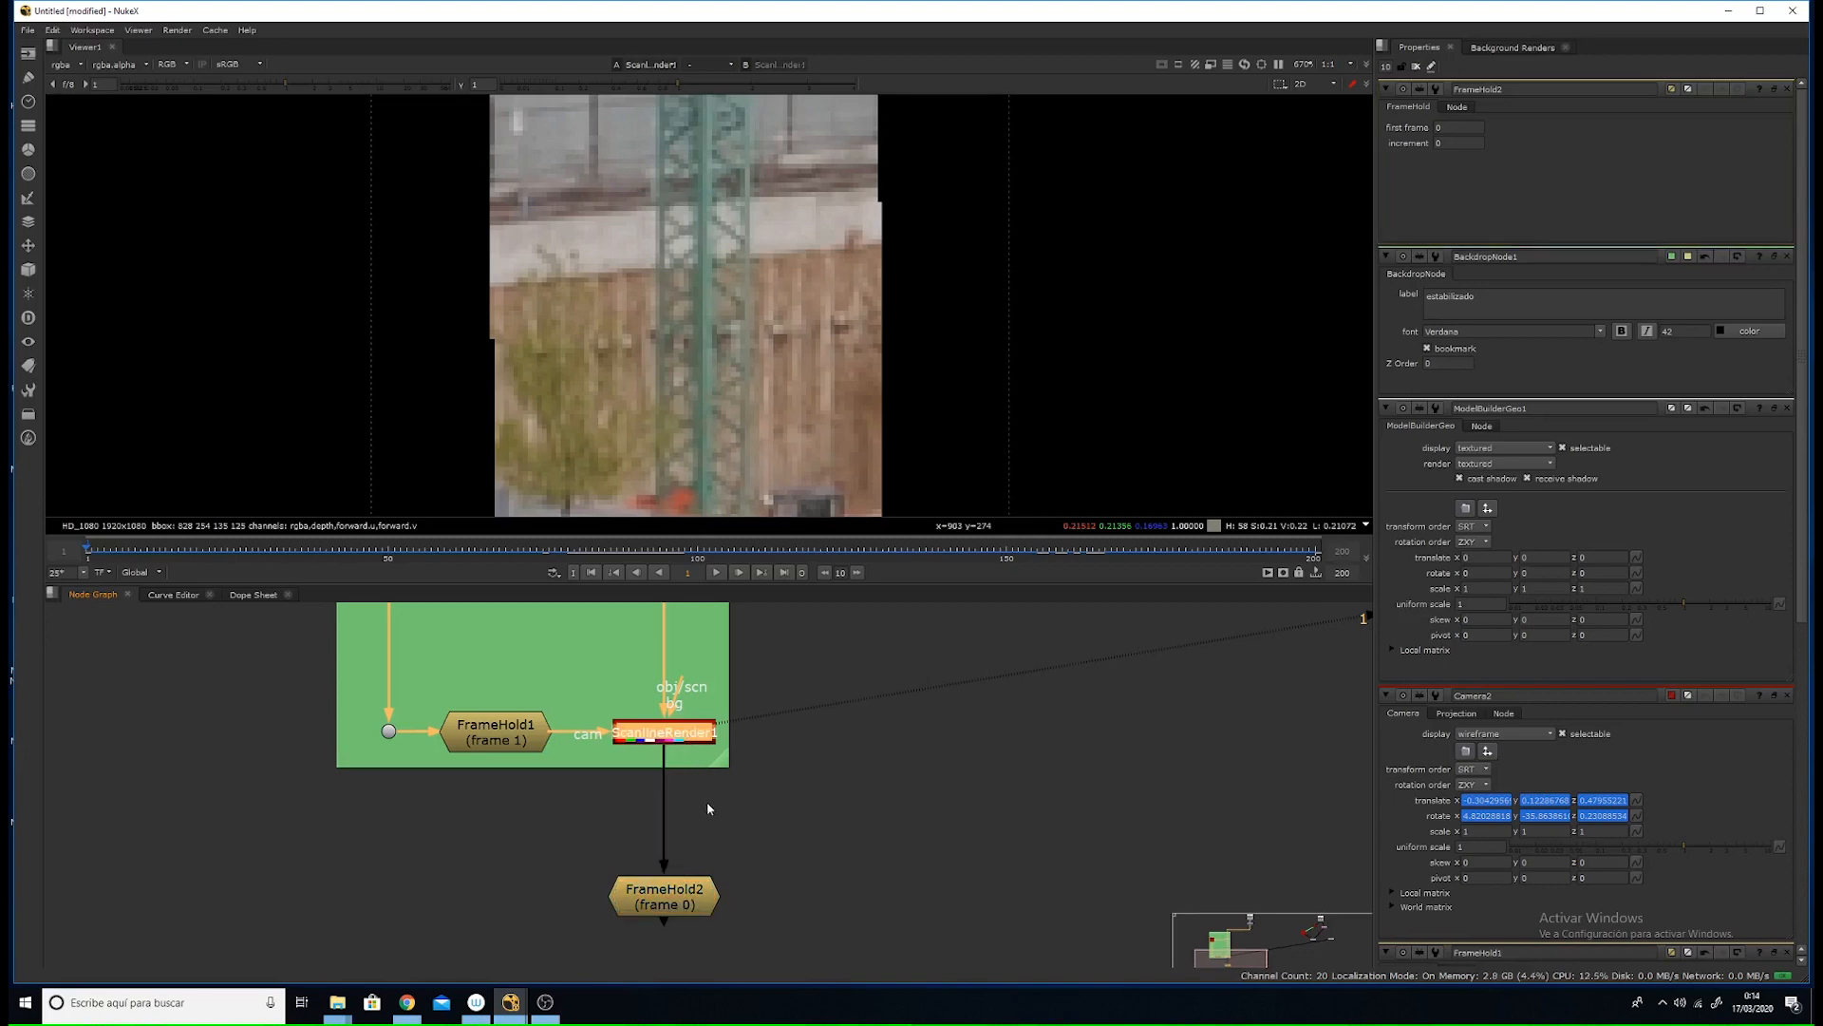
key(p)
drag(695, 764, 691, 817)
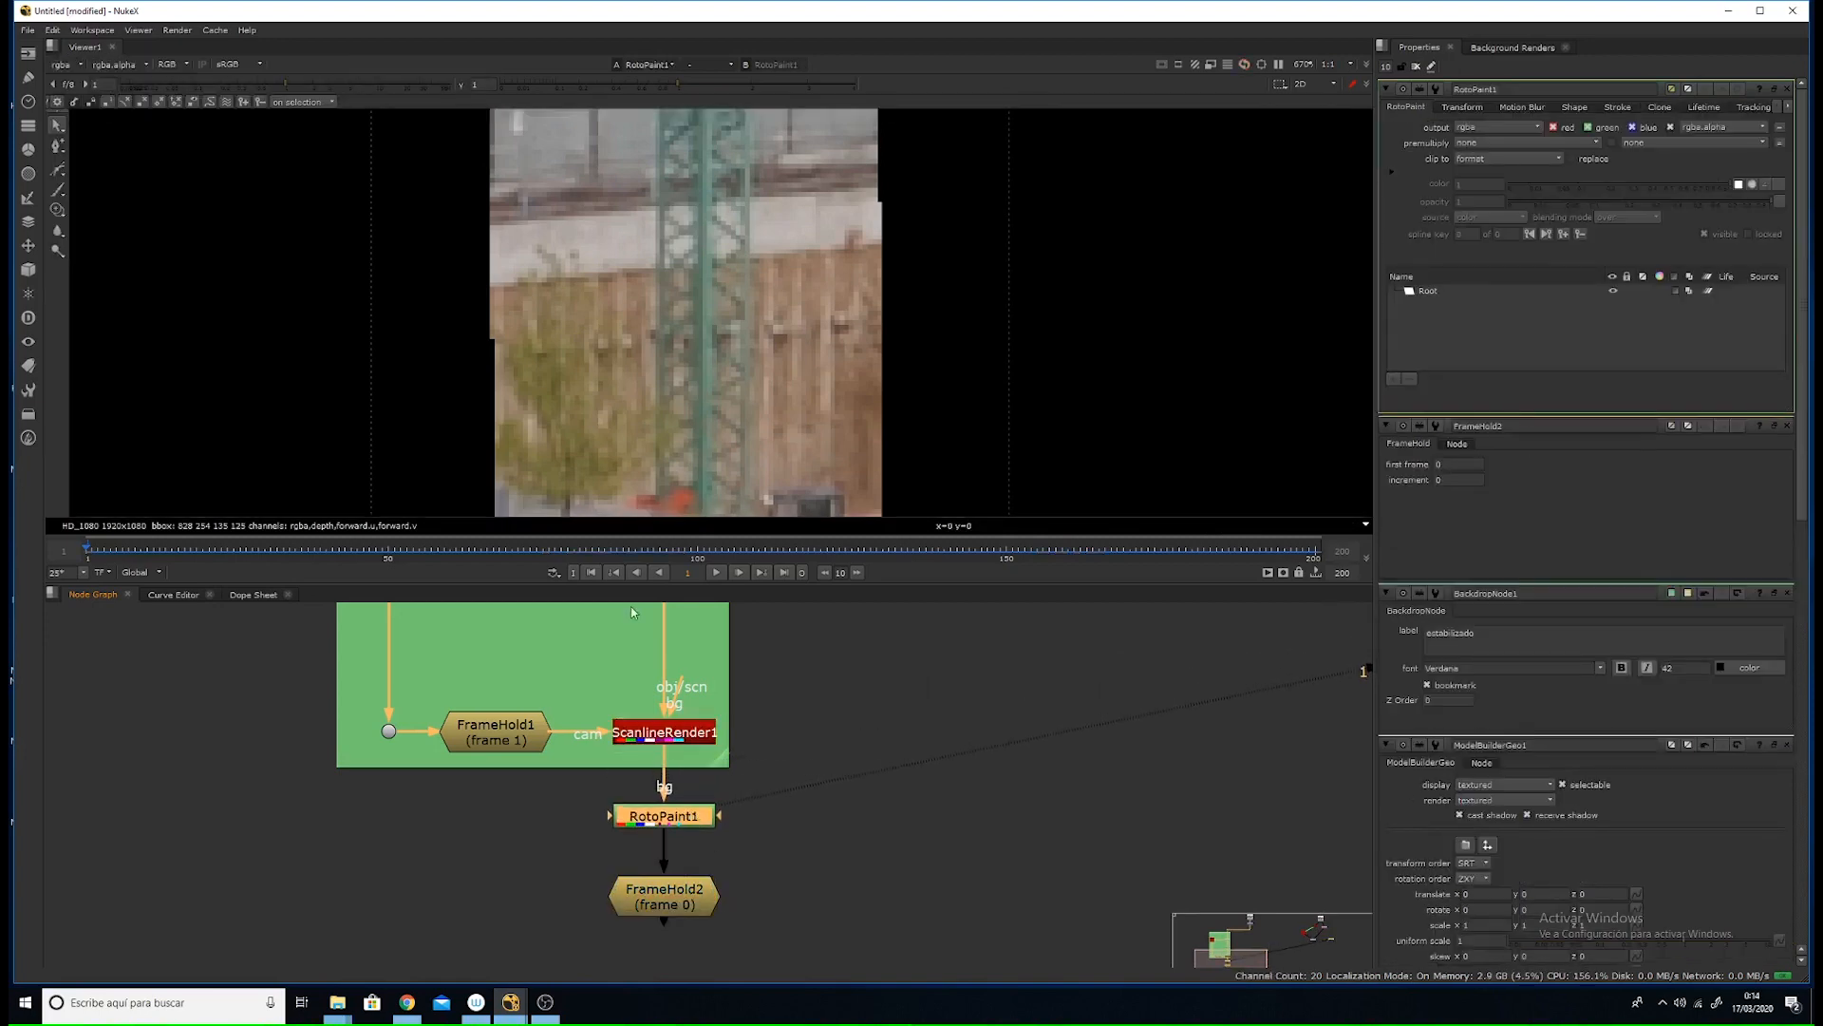
- Activate RotoPaint1's Clone tool and set the brush opacity to 0.5
click(58, 210)
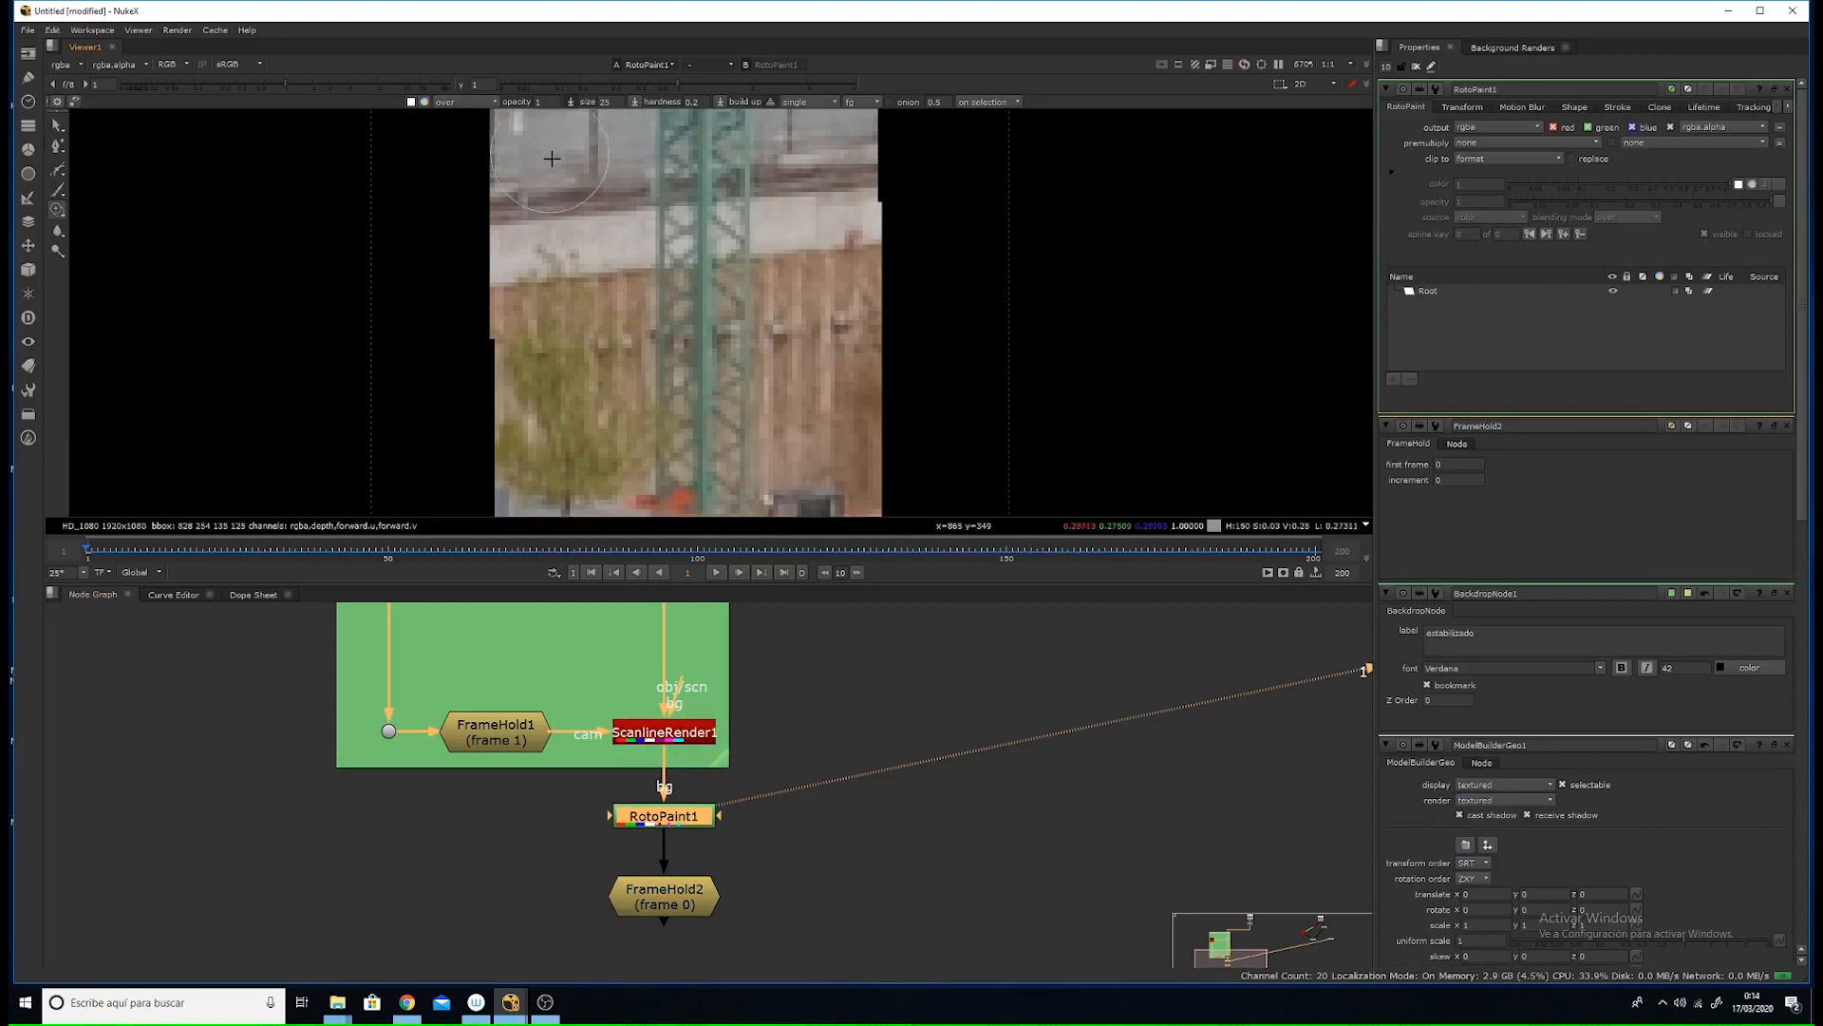
scroll(584, 114, up, 2)
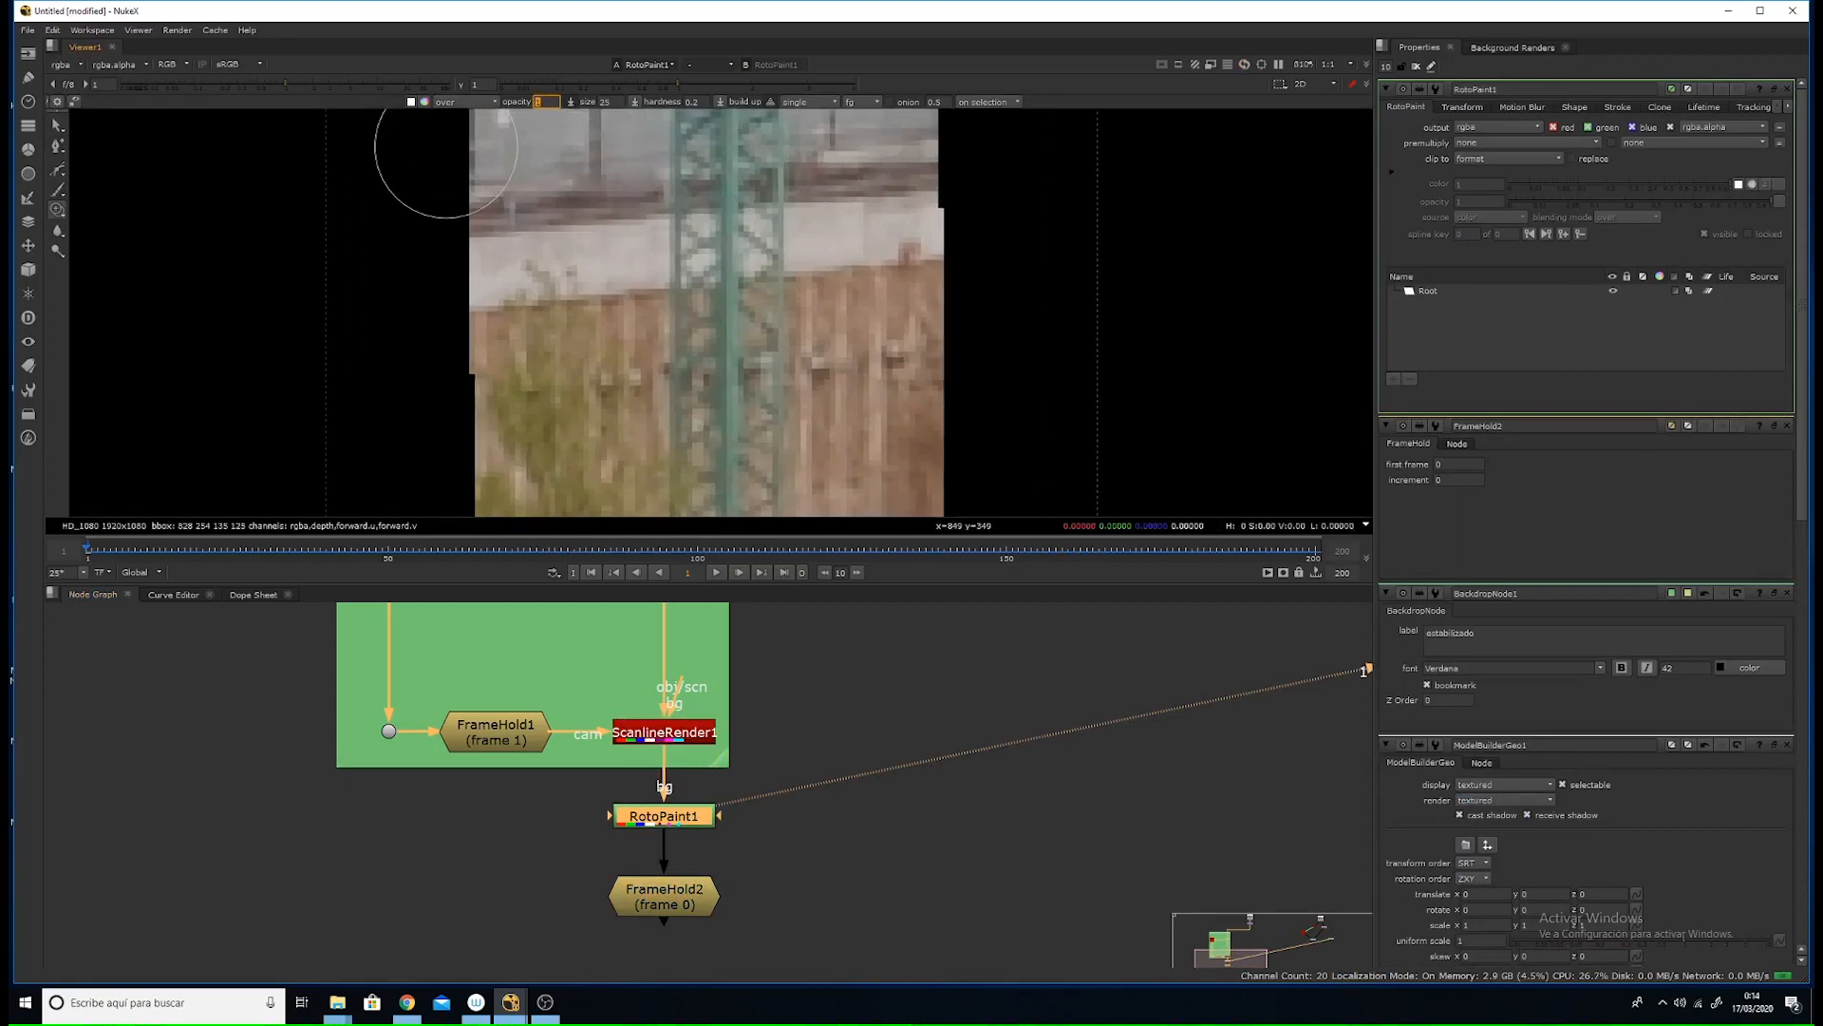
text(.5)
key(Return)
- Clone clean background over the tower's right-hand lattice around the pale wall and the fence's upper edge
scroll(827, 259, up, 2)
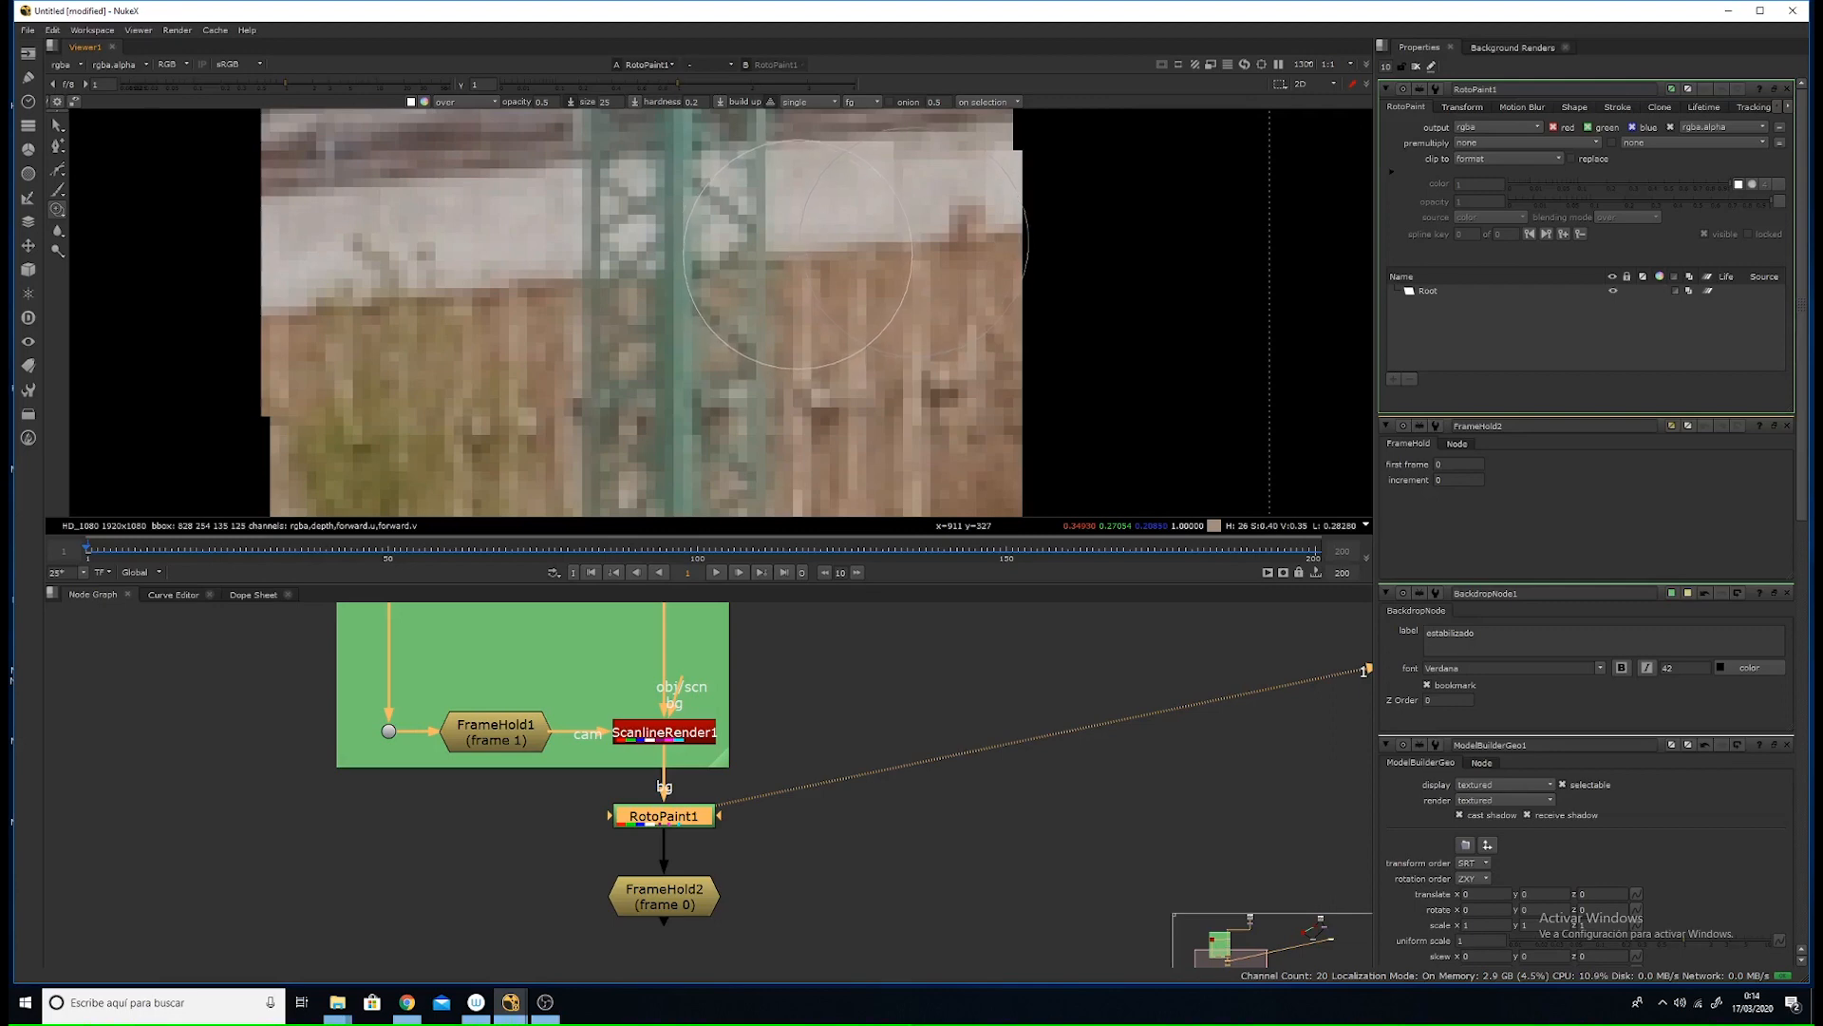
mouse_move(797, 254)
mouse_down()
mouse_move(760, 242)
mouse_move(779, 233)
mouse_move(771, 269)
mouse_move(741, 256)
mouse_move(760, 260)
mouse_up()
drag(767, 259, 737, 265)
click(739, 259)
click(744, 246)
middle_drag(743, 246, 719, 340)
click(716, 285)
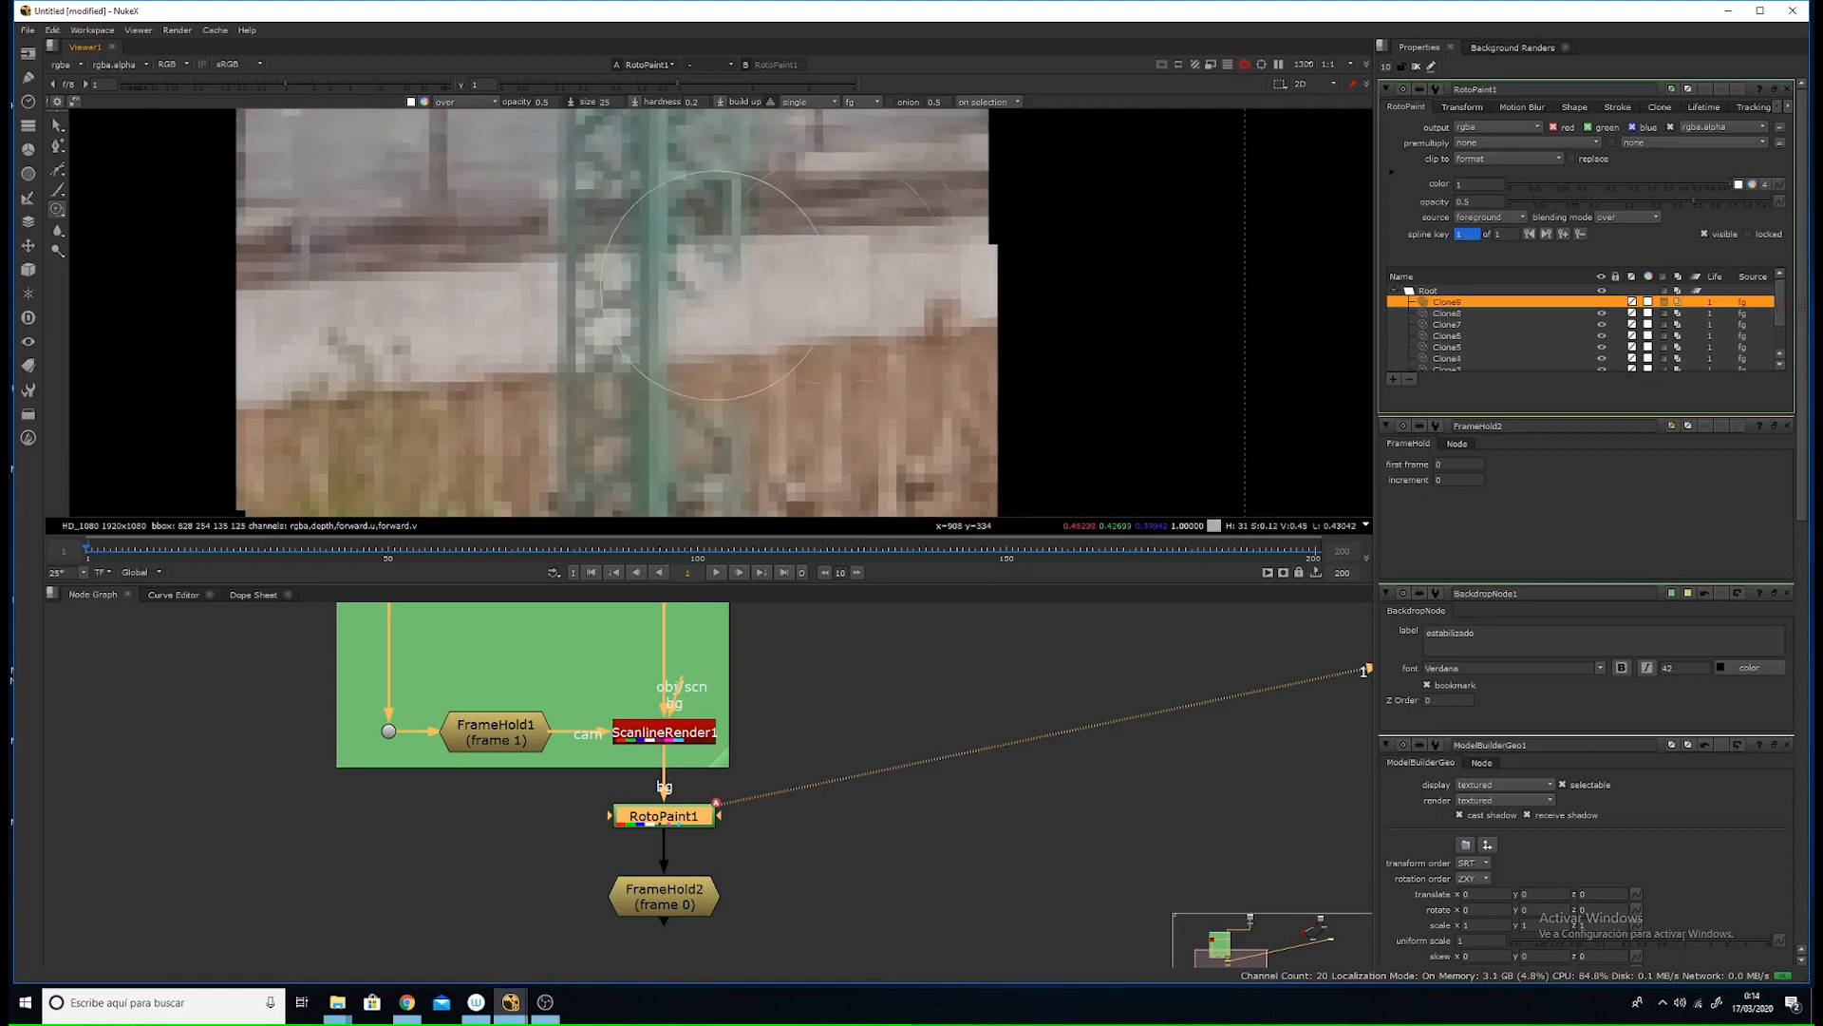
drag(752, 263, 731, 267)
- Clone fence texture down over the tower's right-hand lattice along the brown fence
middle_drag(710, 355, 714, 312)
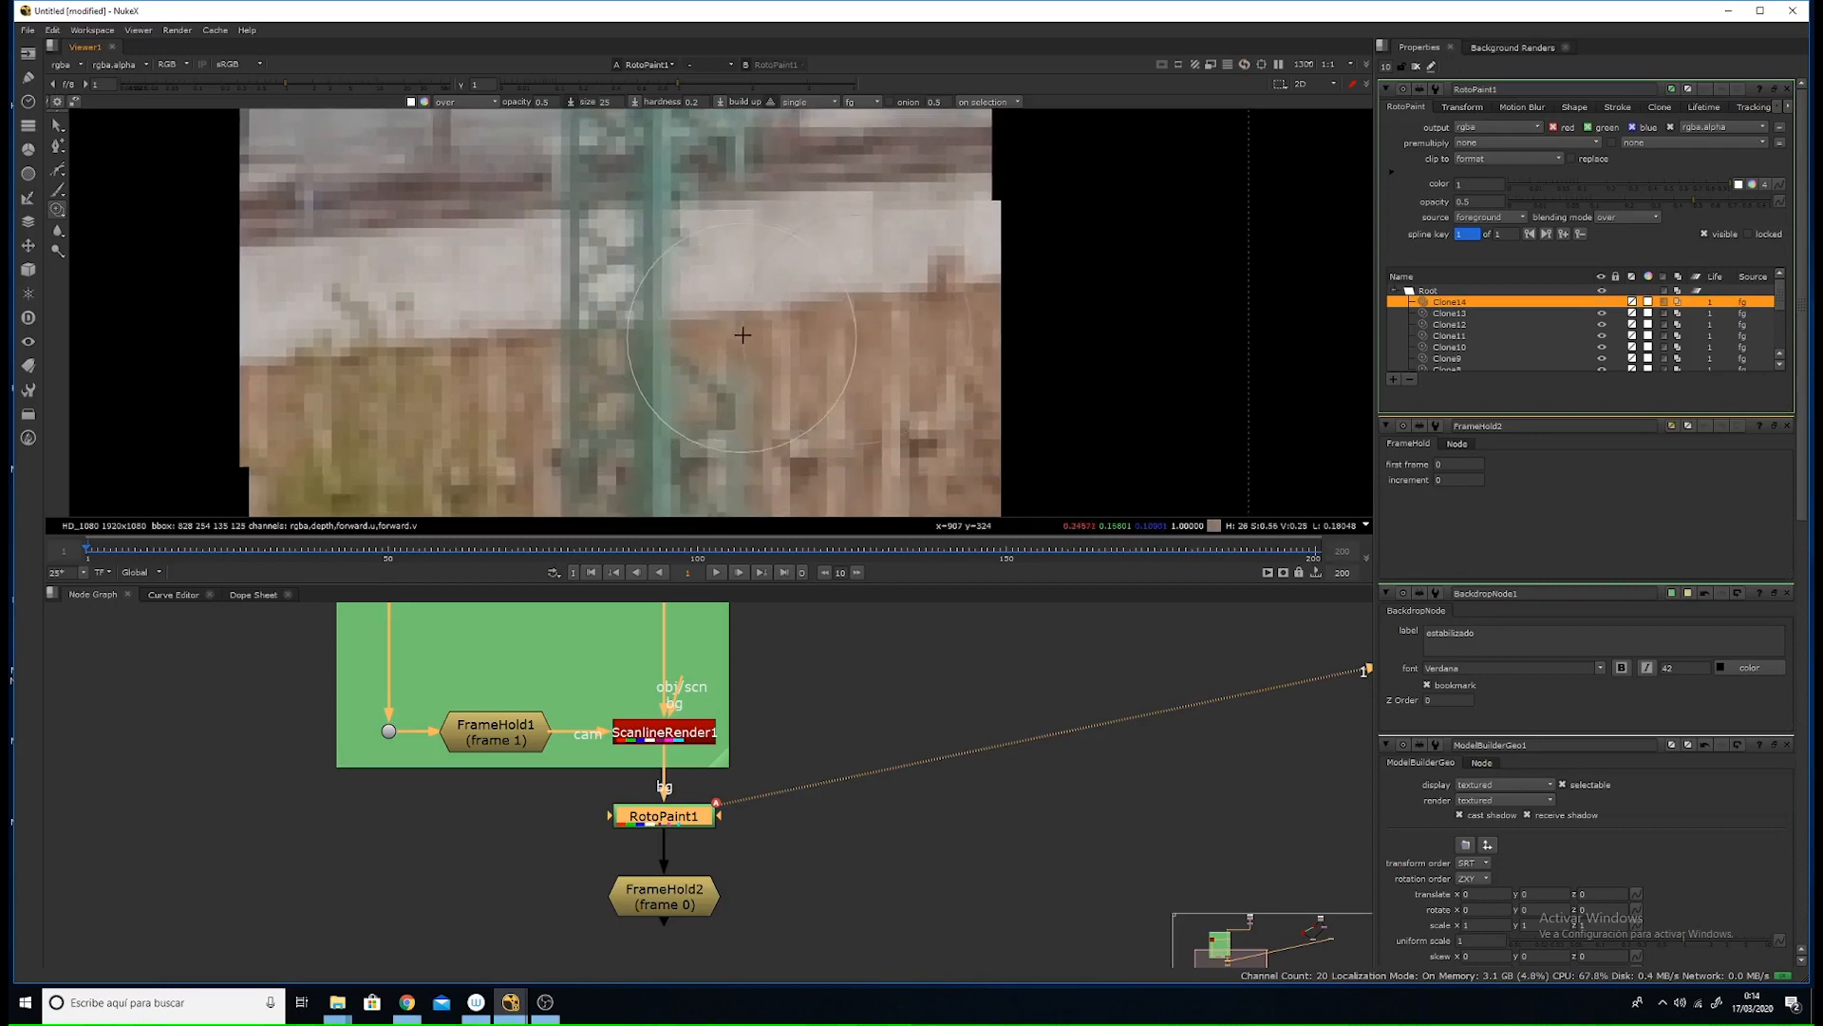
drag(727, 337, 719, 400)
middle_drag(723, 429, 729, 339)
drag(731, 336, 728, 395)
drag(725, 377, 728, 395)
middle_drag(727, 395, 756, 284)
drag(754, 307, 760, 383)
middle_drag(762, 374, 781, 257)
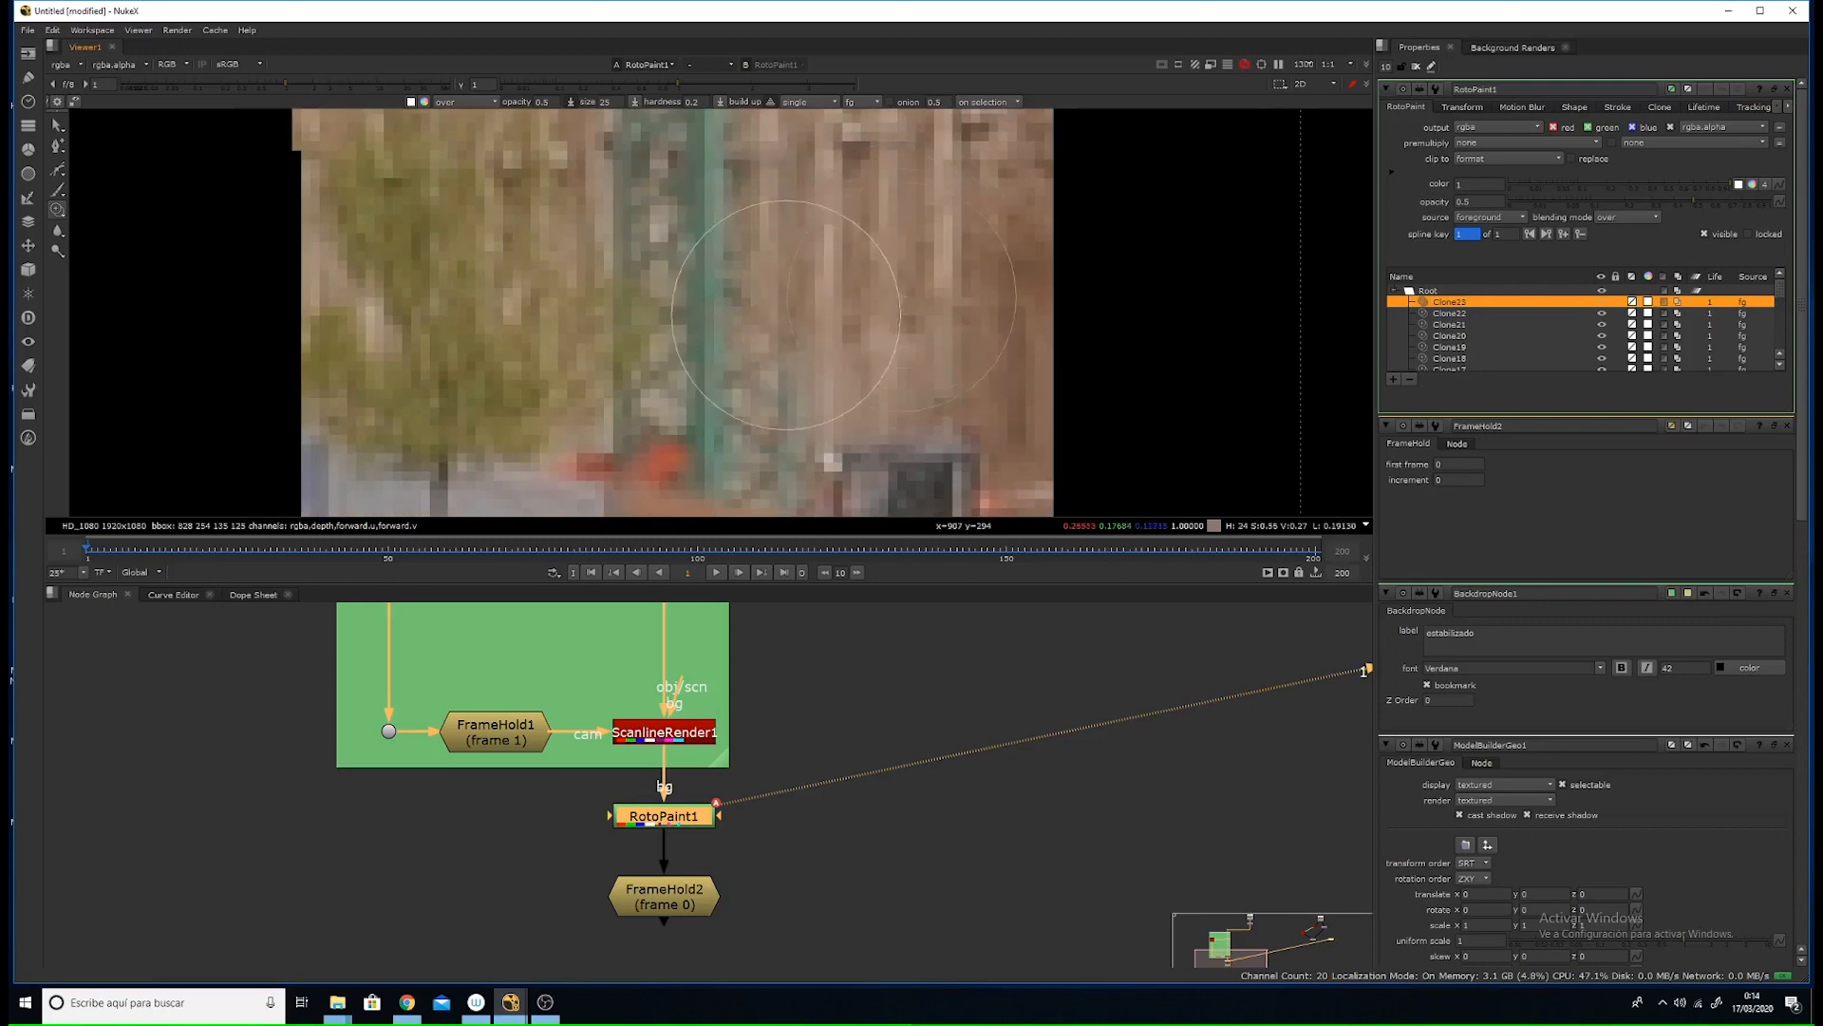
mouse_move(785, 314)
mouse_down()
mouse_move(782, 403)
mouse_move(781, 344)
mouse_up()
- Clone fence texture over the foot of the tower's right-hand lattice with a brush size of about 19.29
middle_drag(794, 354, 777, 290)
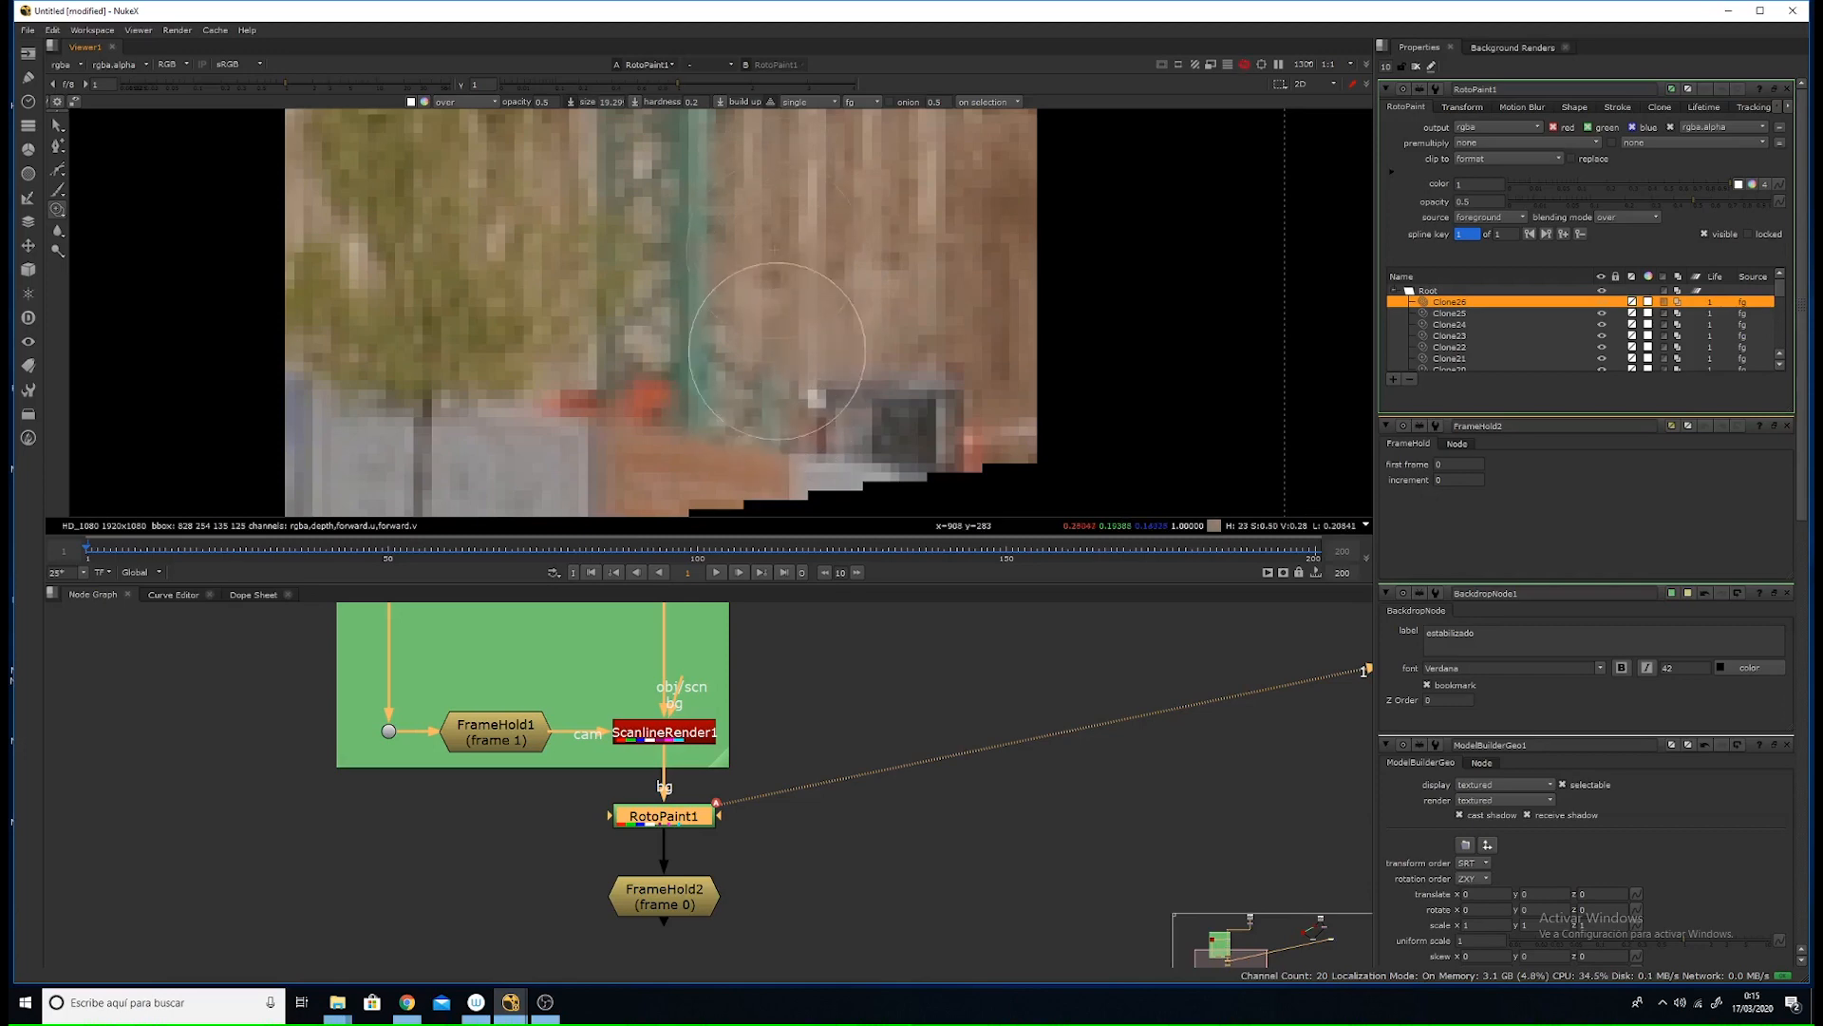
click(765, 399)
click(769, 411)
middle_drag(777, 391, 807, 460)
click(826, 447)
click(871, 393)
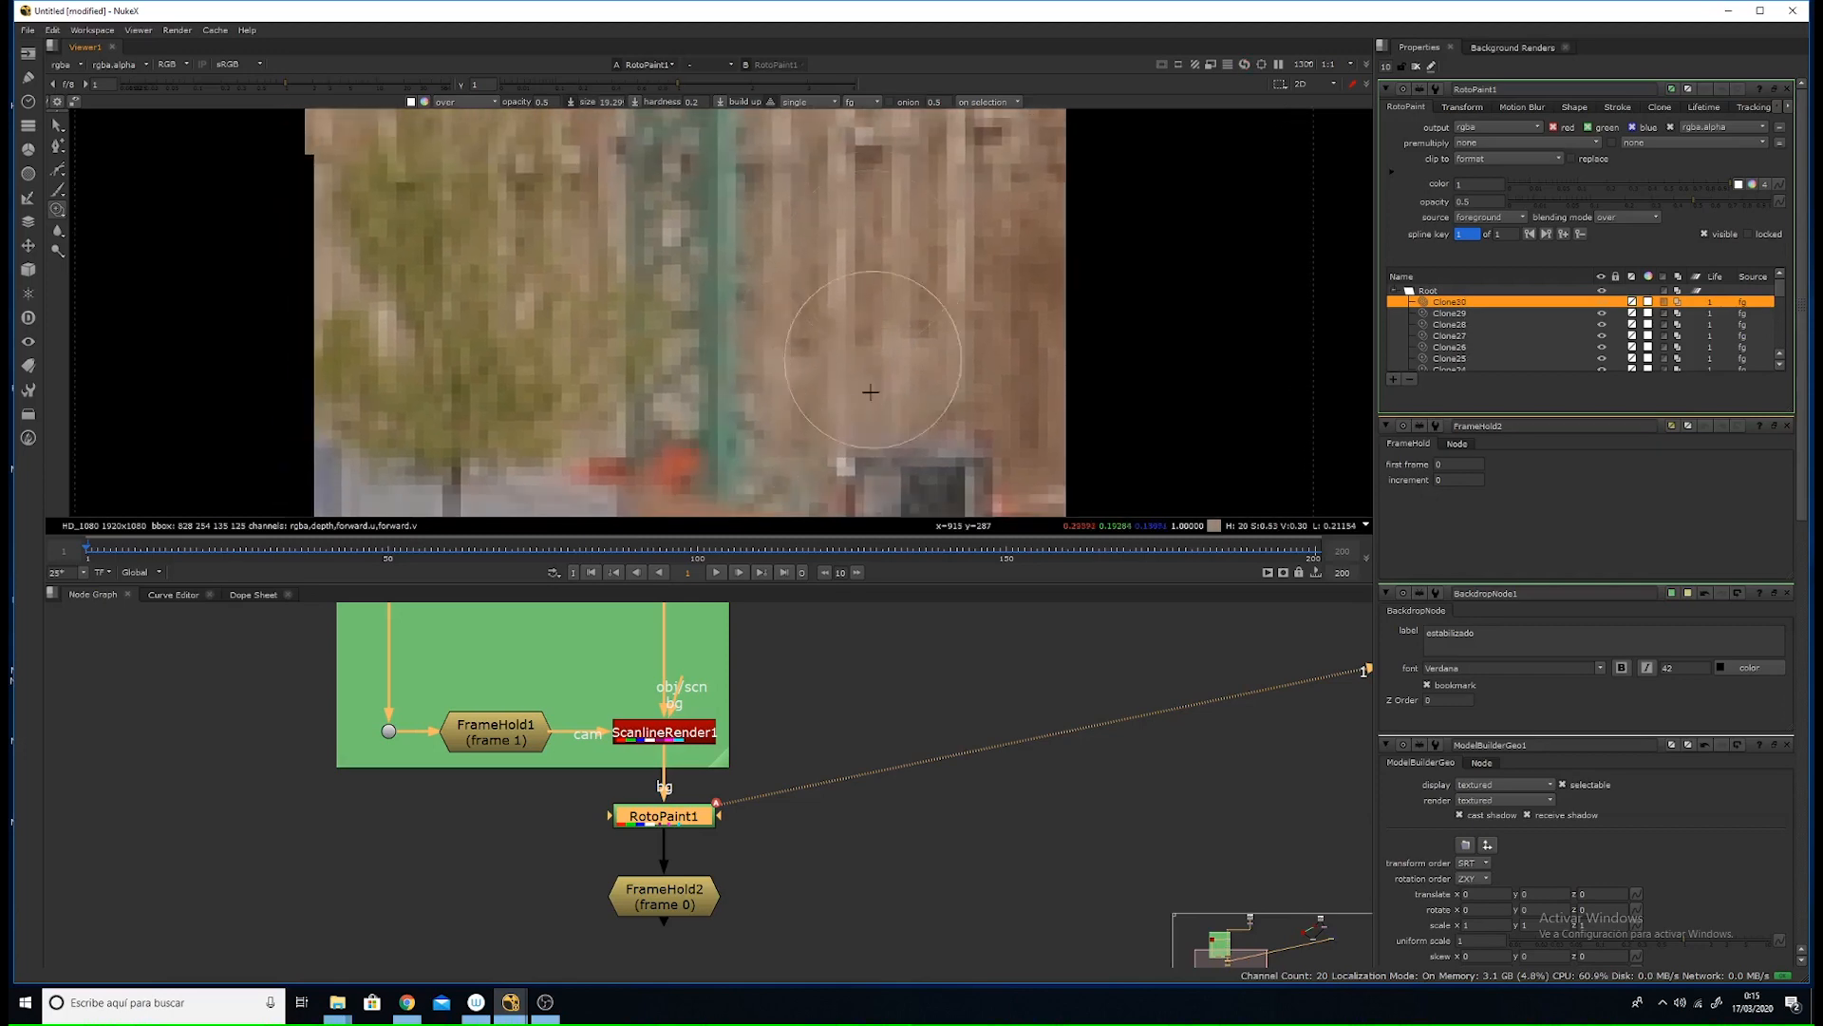
- Sample clean fence beside the tower and clone it over the central pole in the middle of the fence
middle_drag(871, 392, 829, 531)
ctrl+drag(830, 374, 729, 310)
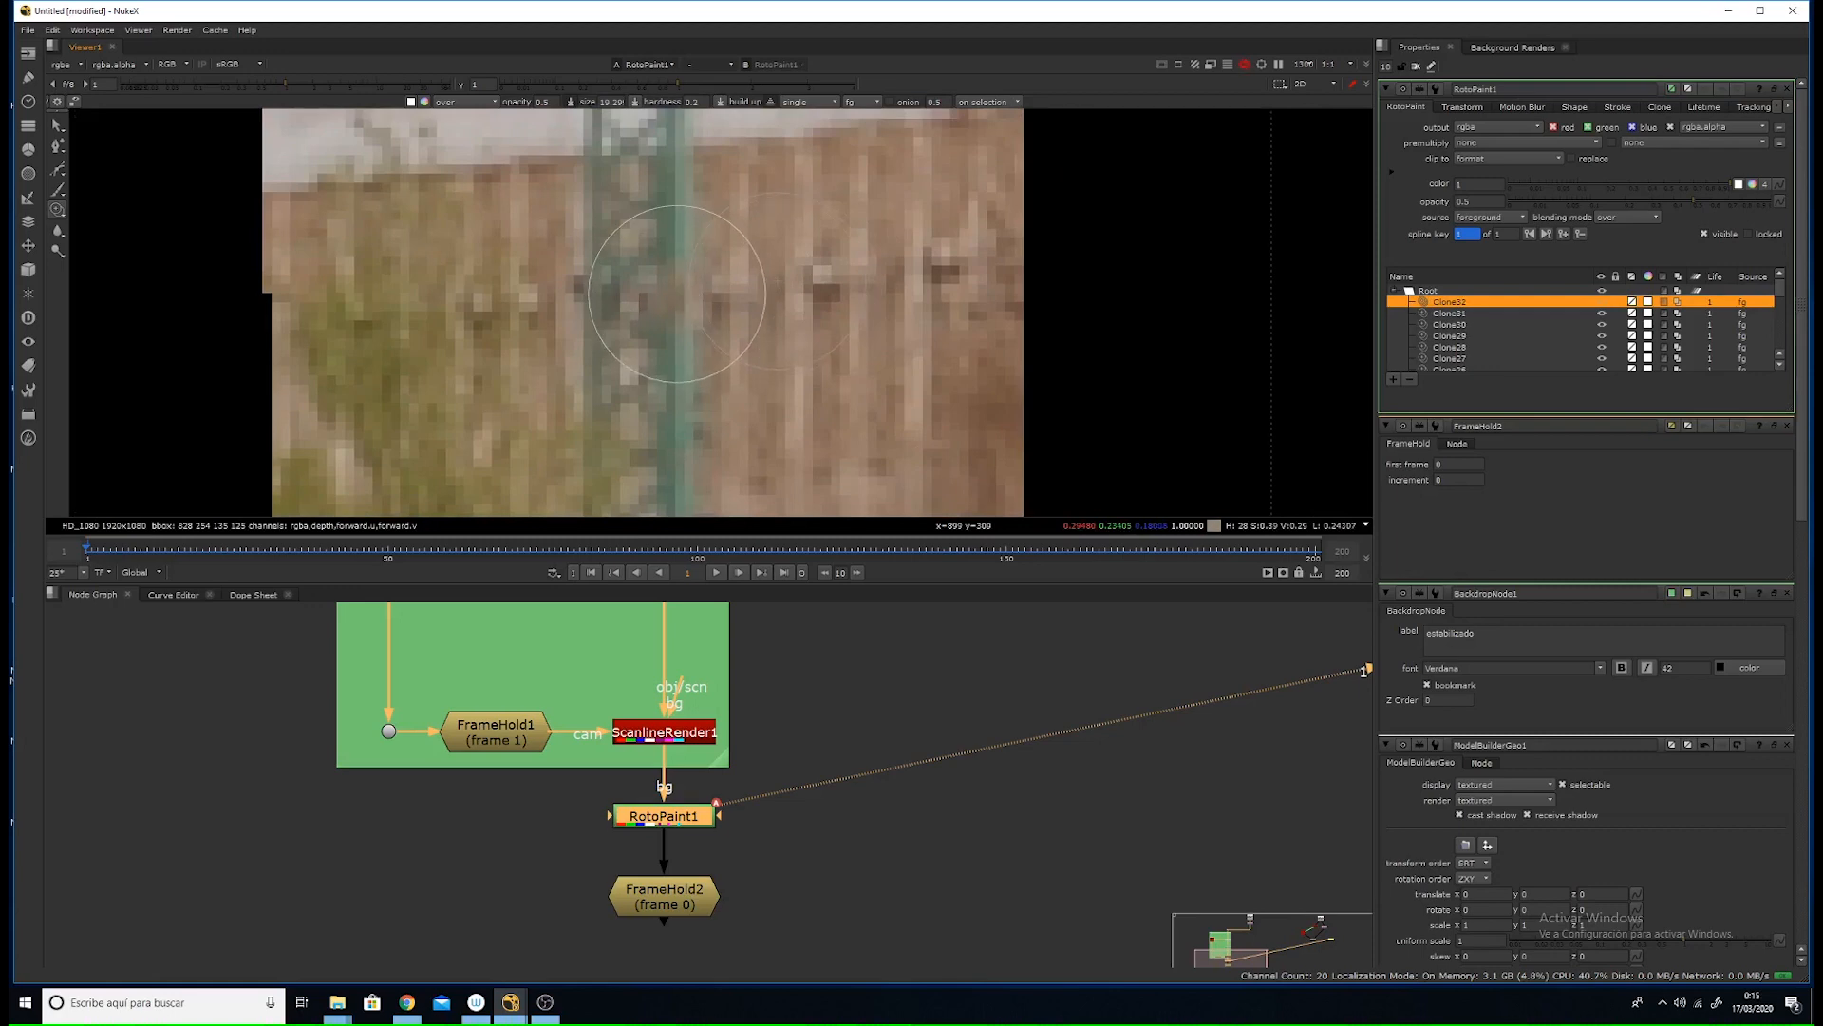
middle_drag(693, 339, 706, 294)
click(699, 285)
click(695, 308)
click(692, 329)
click(696, 361)
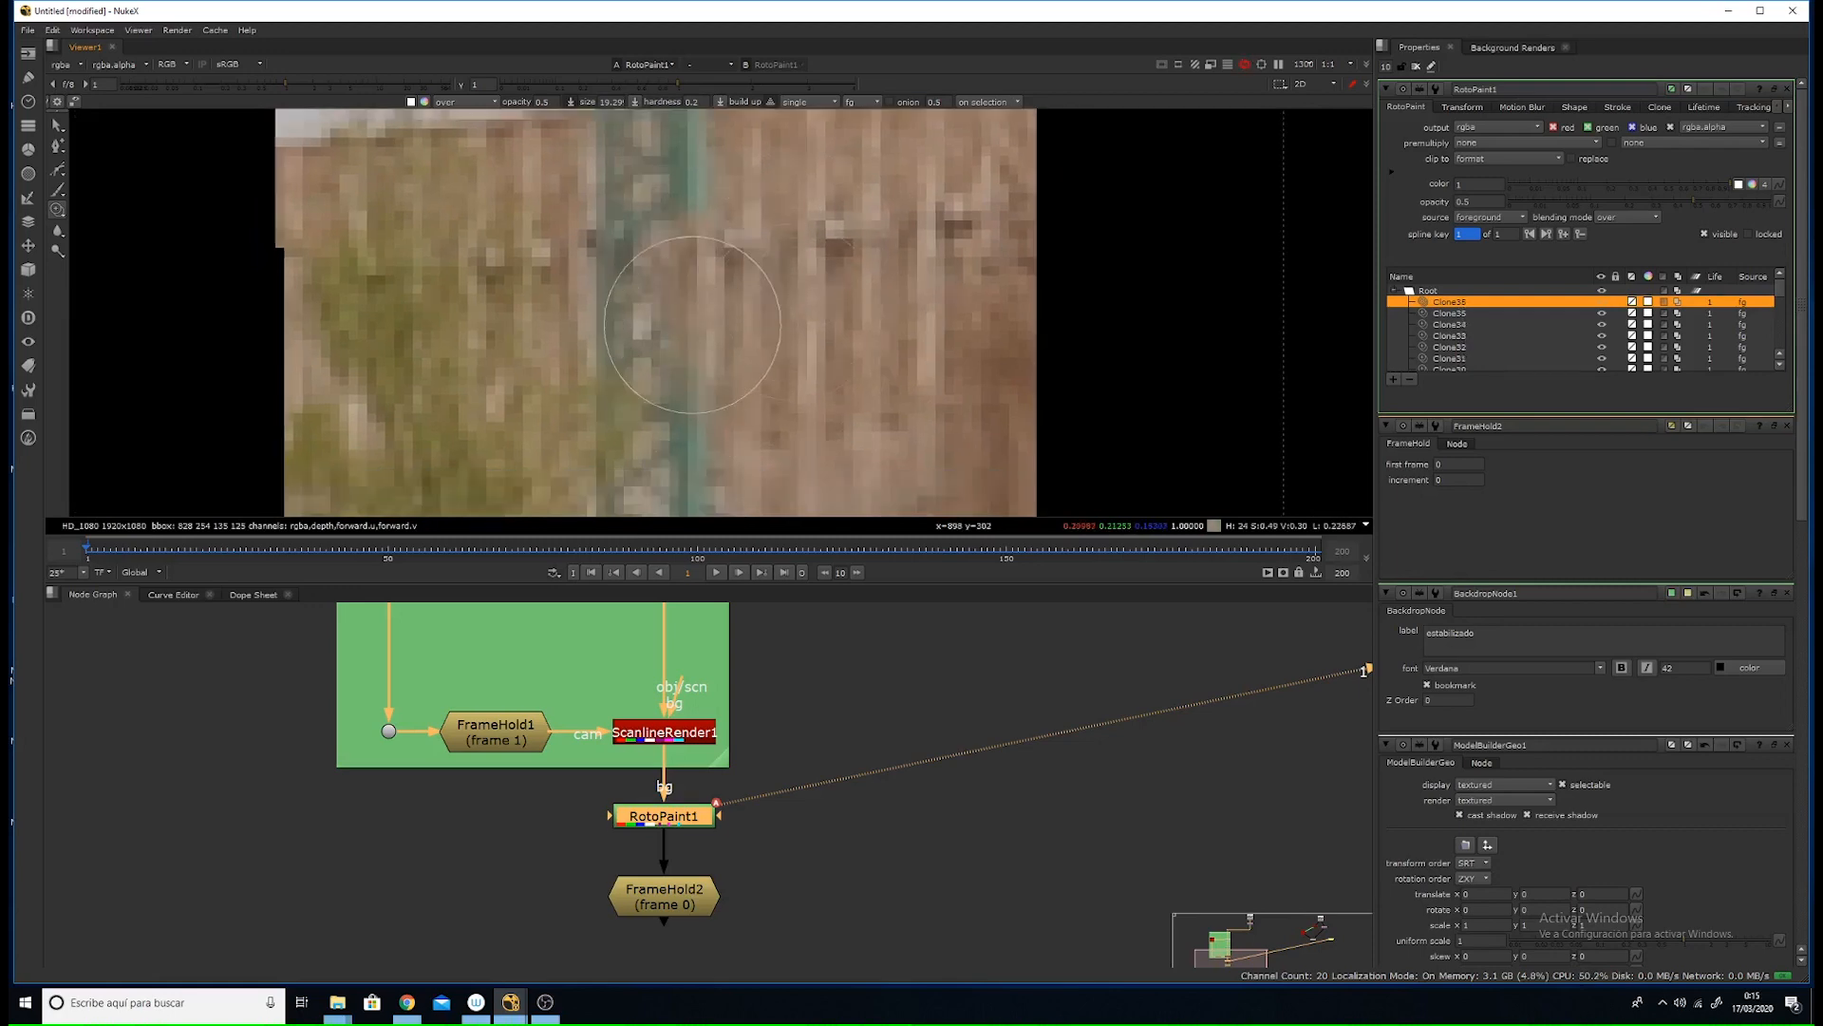
click(694, 393)
middle_drag(694, 356, 686, 350)
click(672, 352)
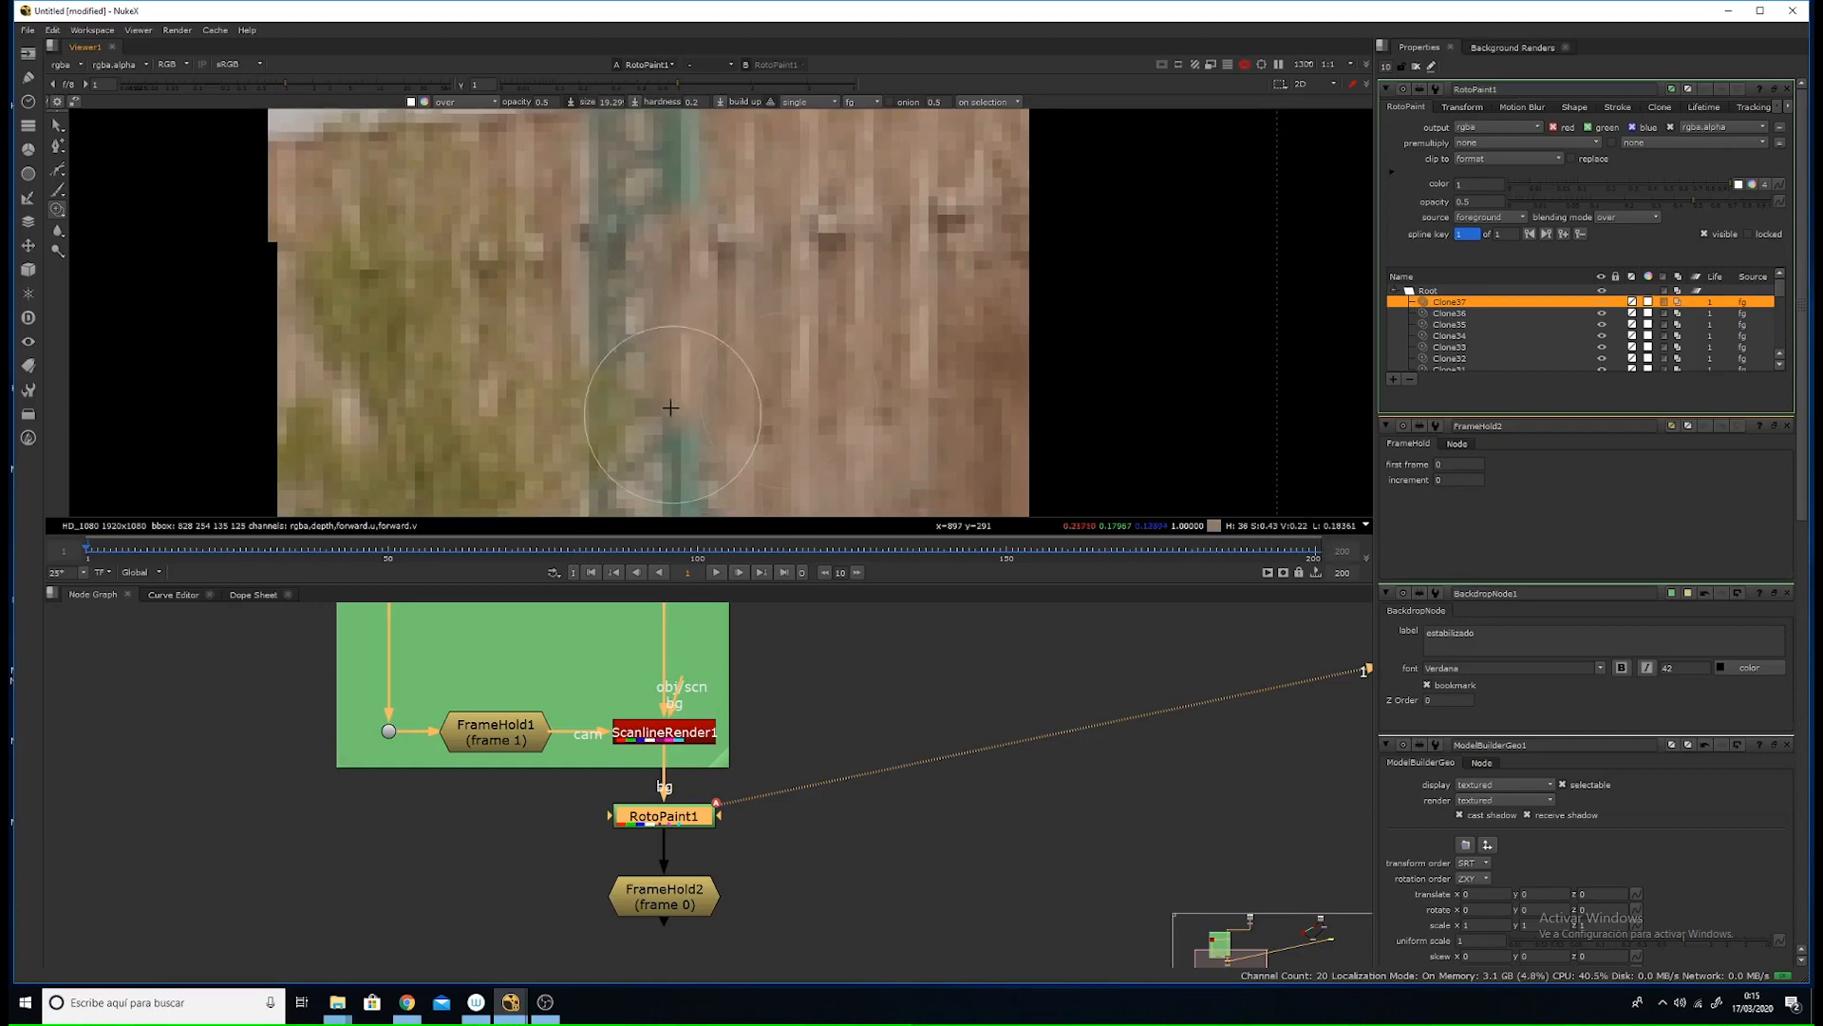
click(670, 410)
click(676, 291)
click(676, 354)
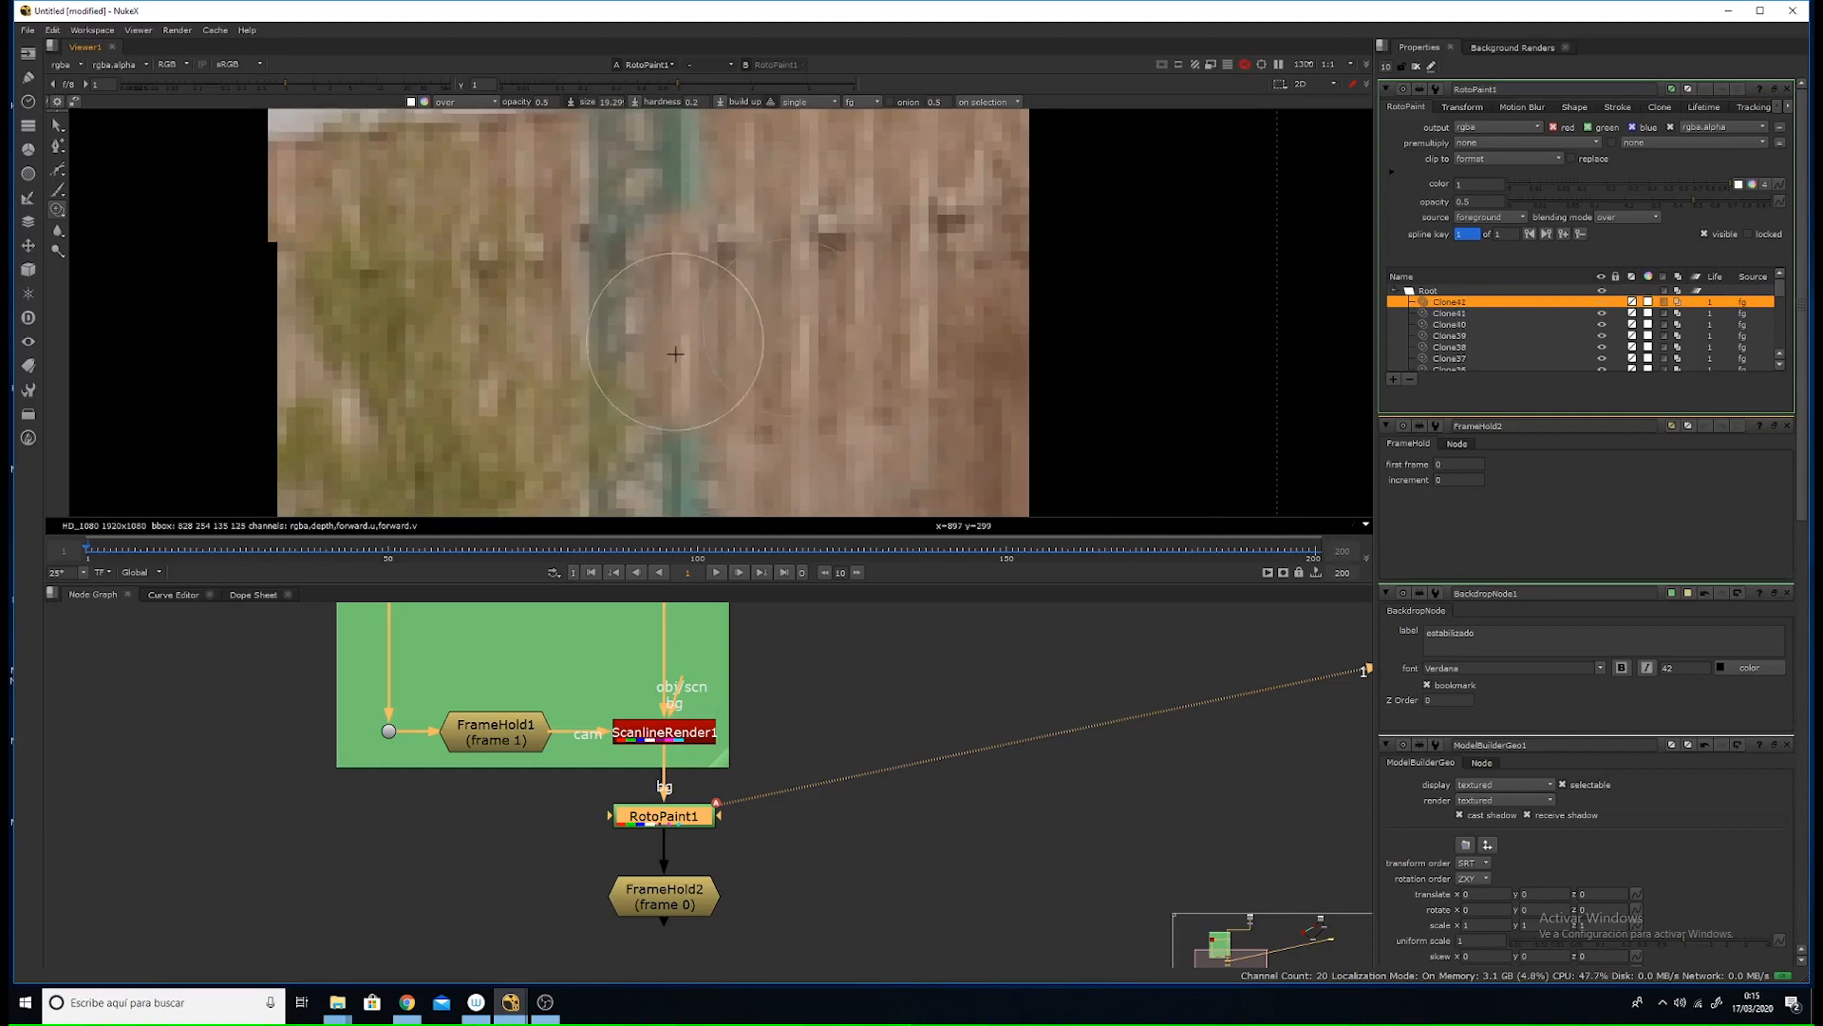
- Clone fence texture over the lower part of the tower's central pole down to its base
middle_drag(675, 355, 677, 250)
click(679, 319)
click(682, 367)
click(683, 422)
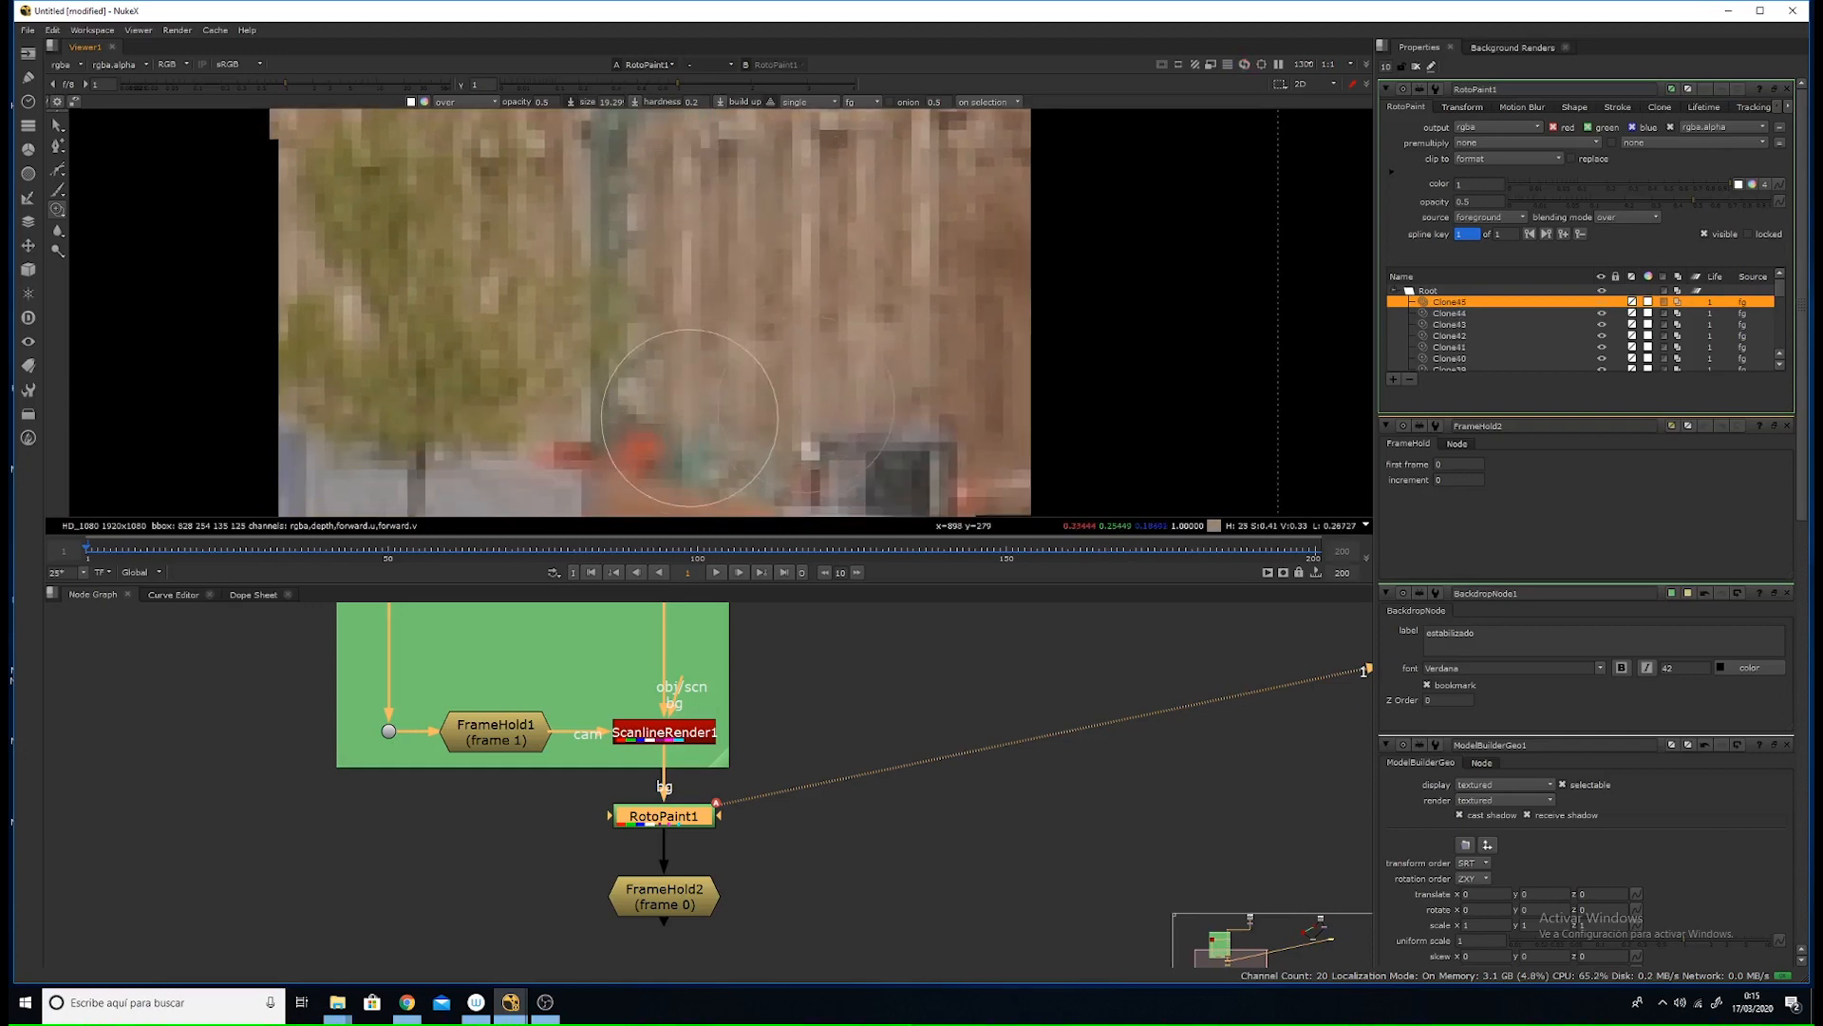
click(676, 440)
click(684, 467)
click(699, 456)
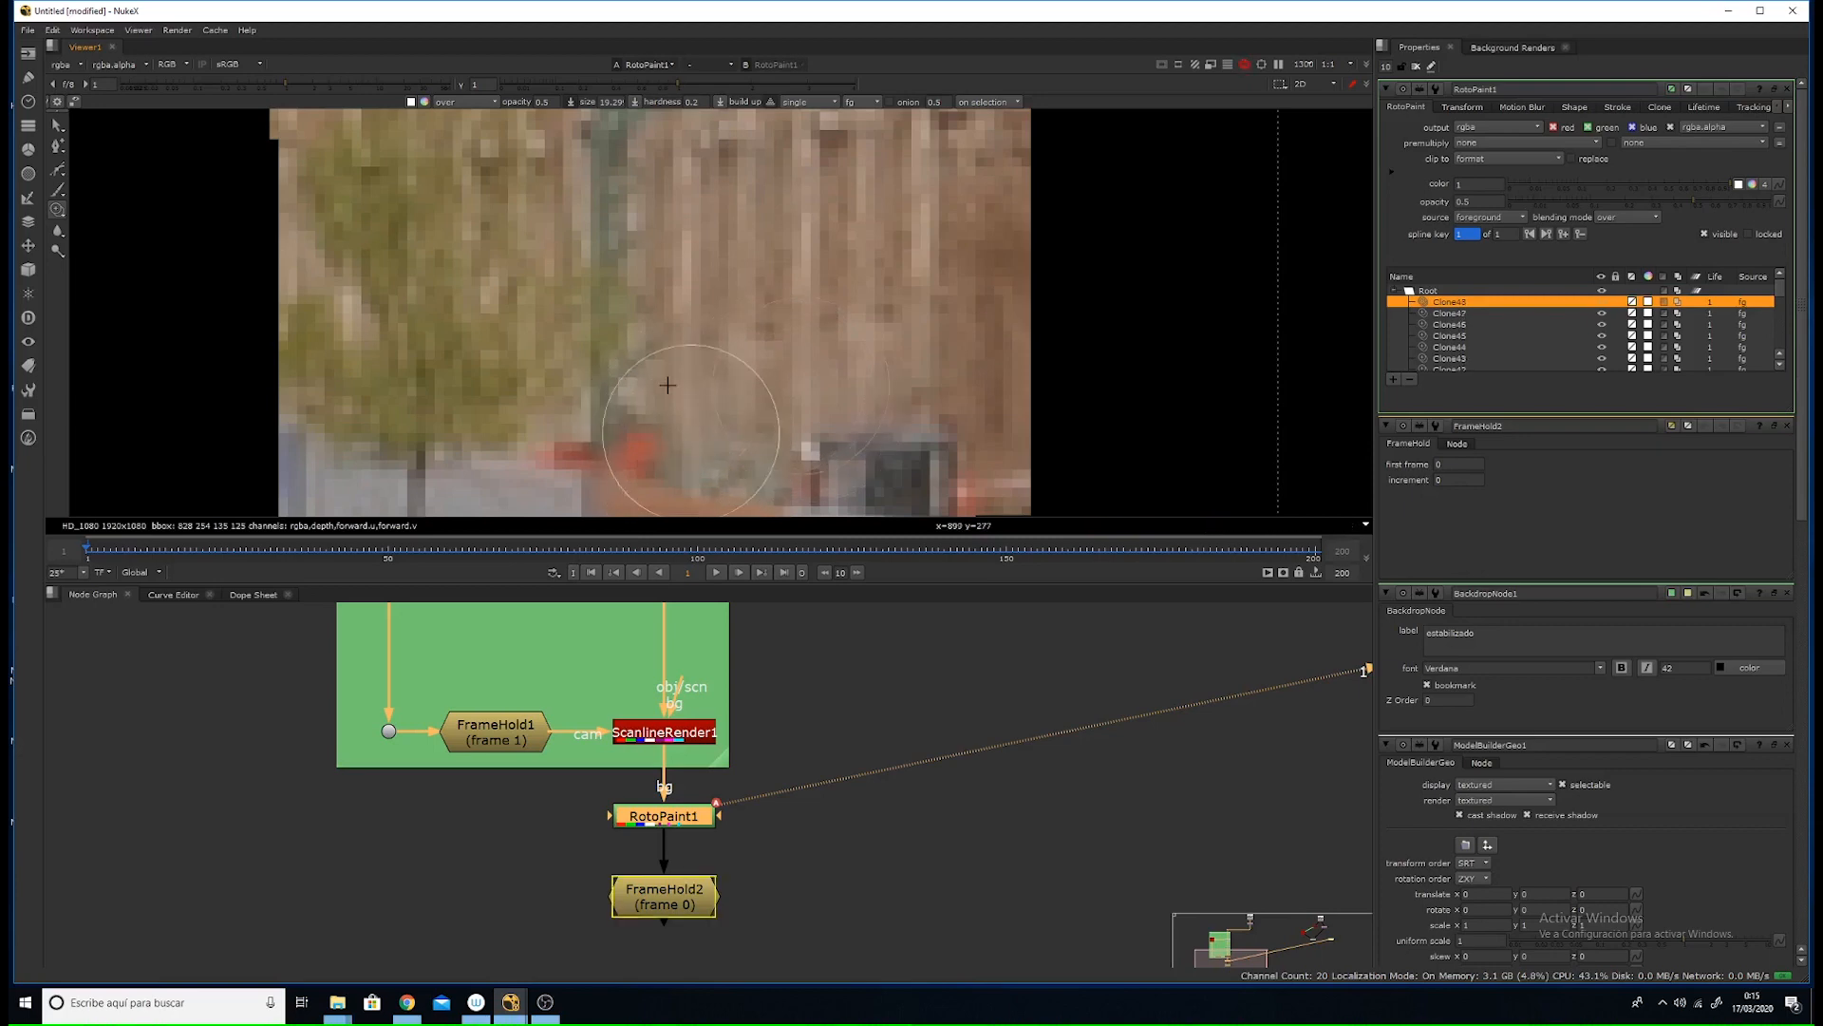
- Clone background over the central pole on the upper fence, up to the edge of the pale wall
middle_drag(683, 192, 668, 355)
click(669, 354)
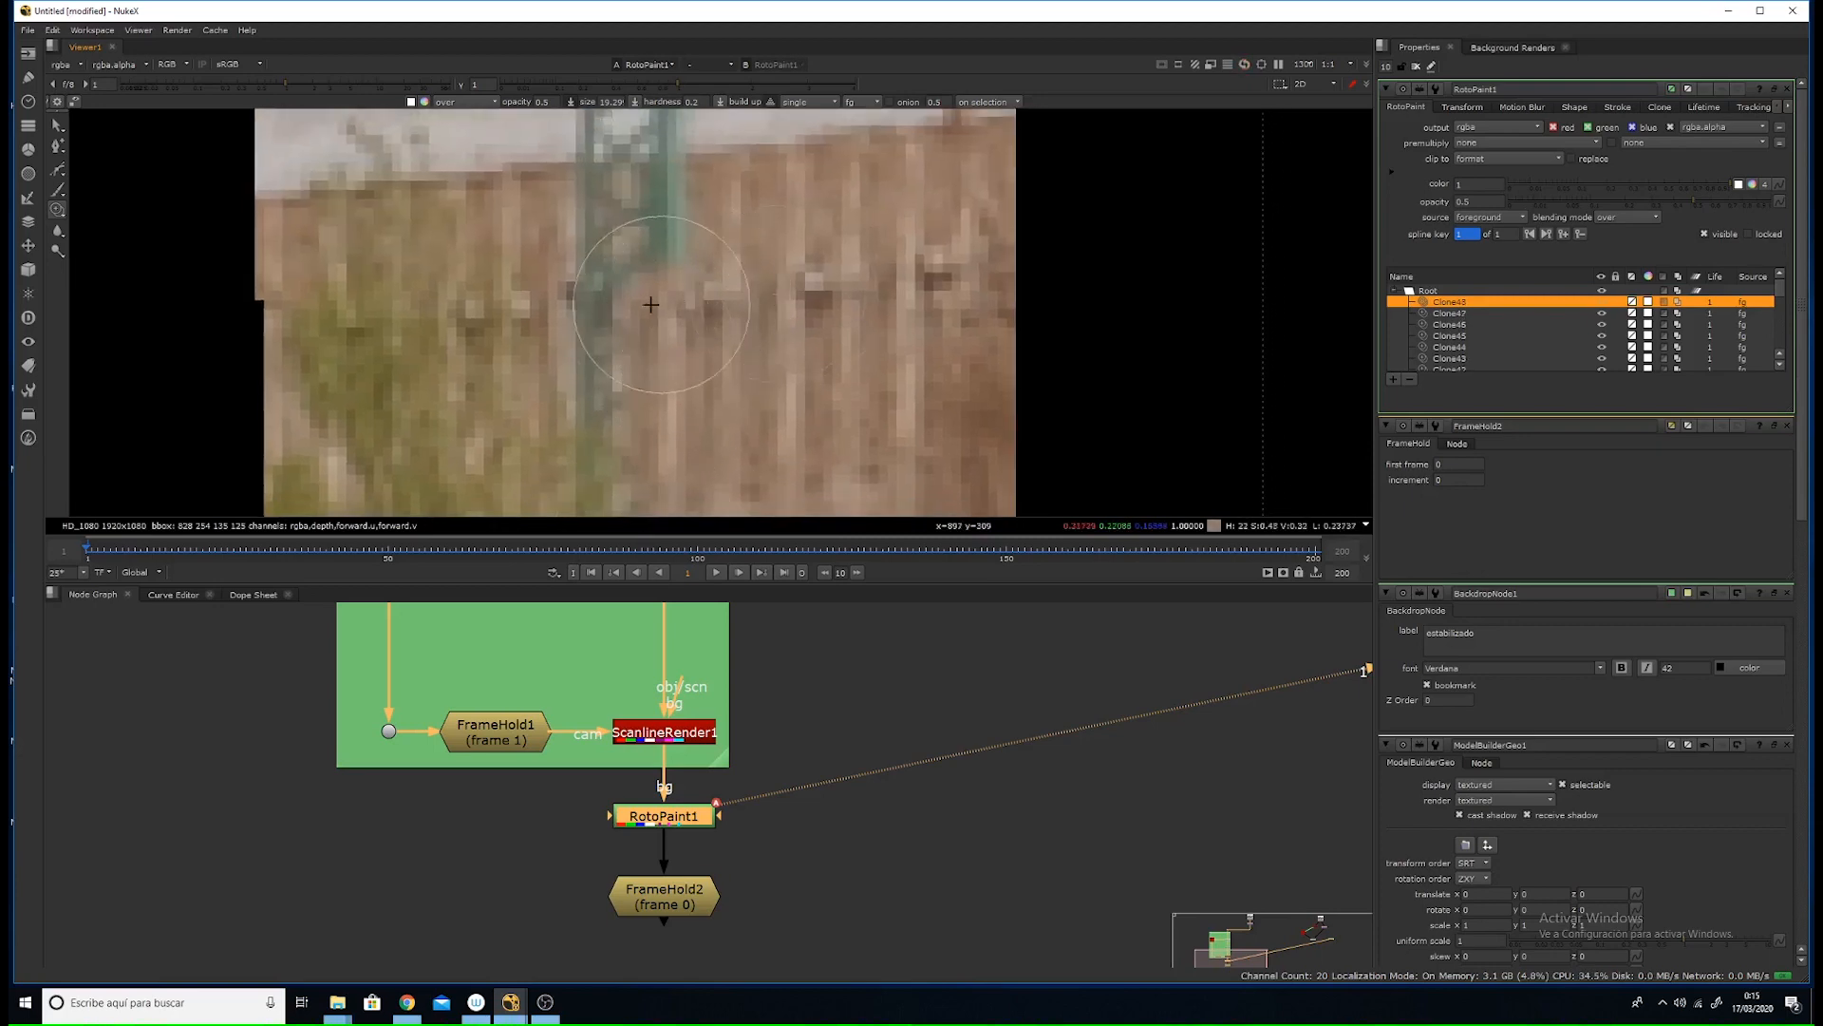
mouse_move(614, 299)
mouse_down()
mouse_move(598, 293)
mouse_move(675, 253)
mouse_move(663, 207)
mouse_up()
middle_drag(663, 207, 622, 302)
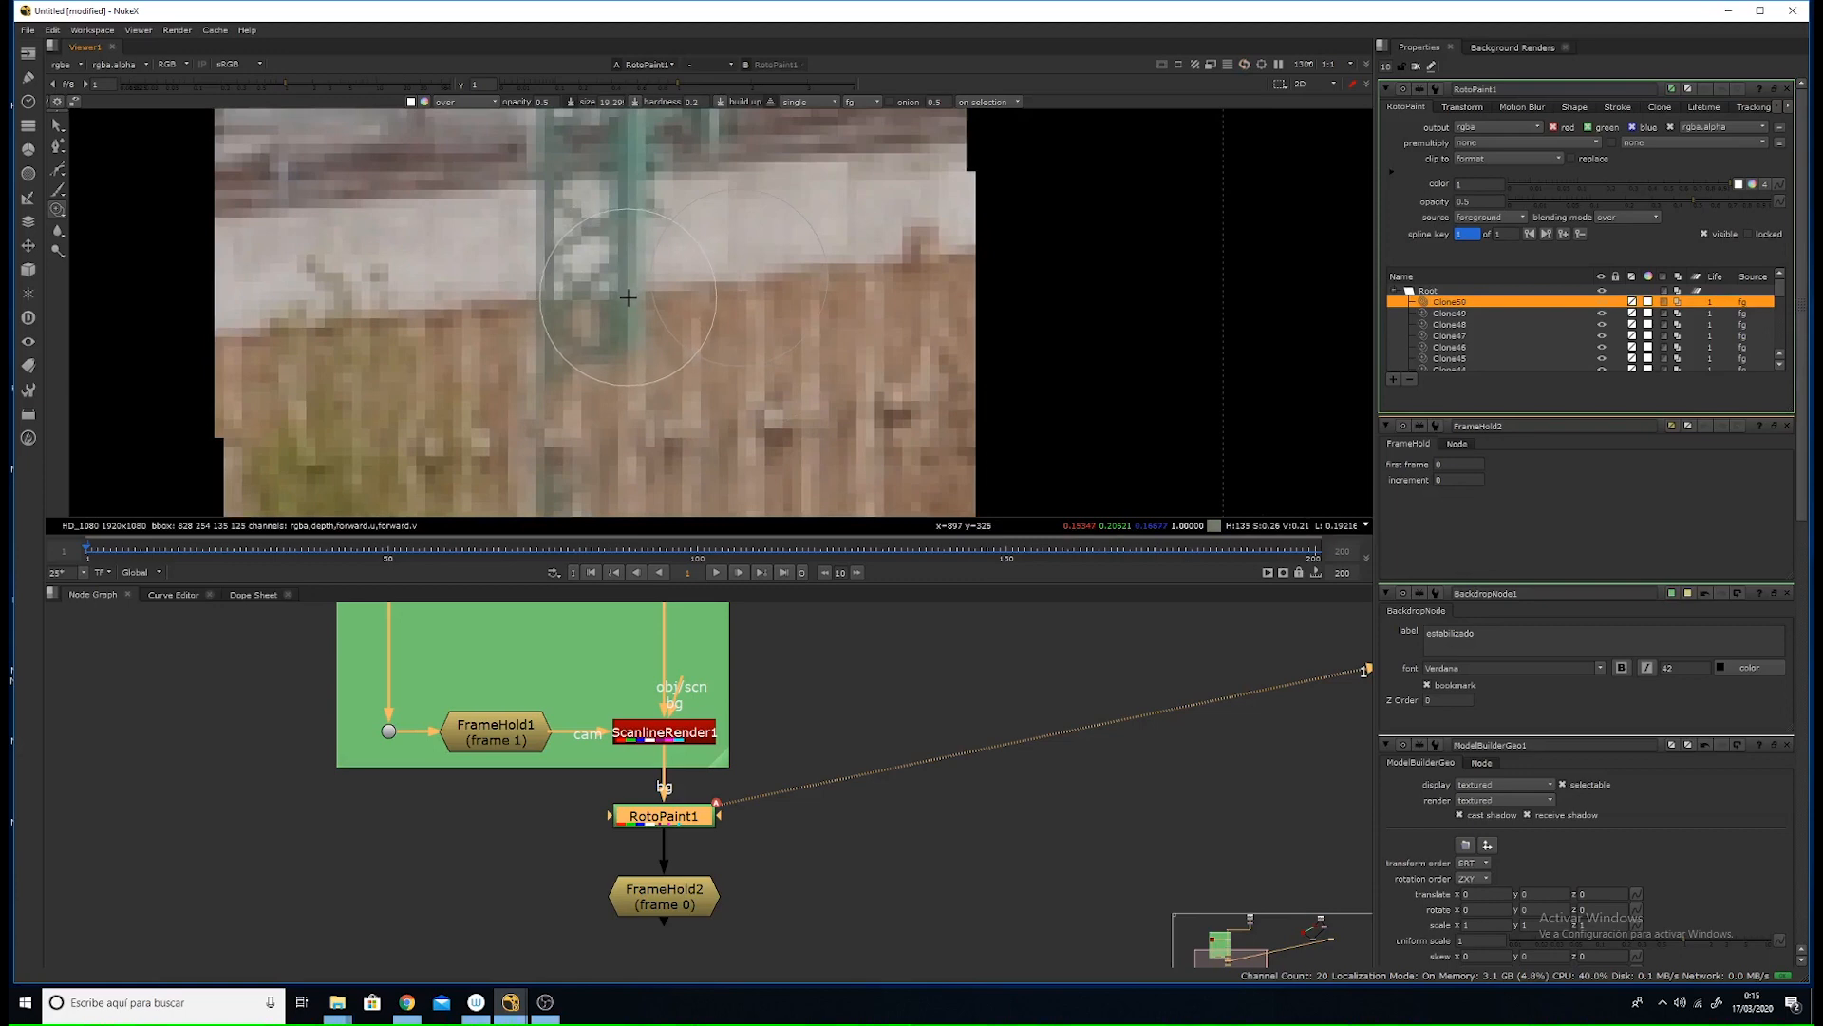
click(639, 289)
click(630, 293)
click(631, 291)
click(622, 323)
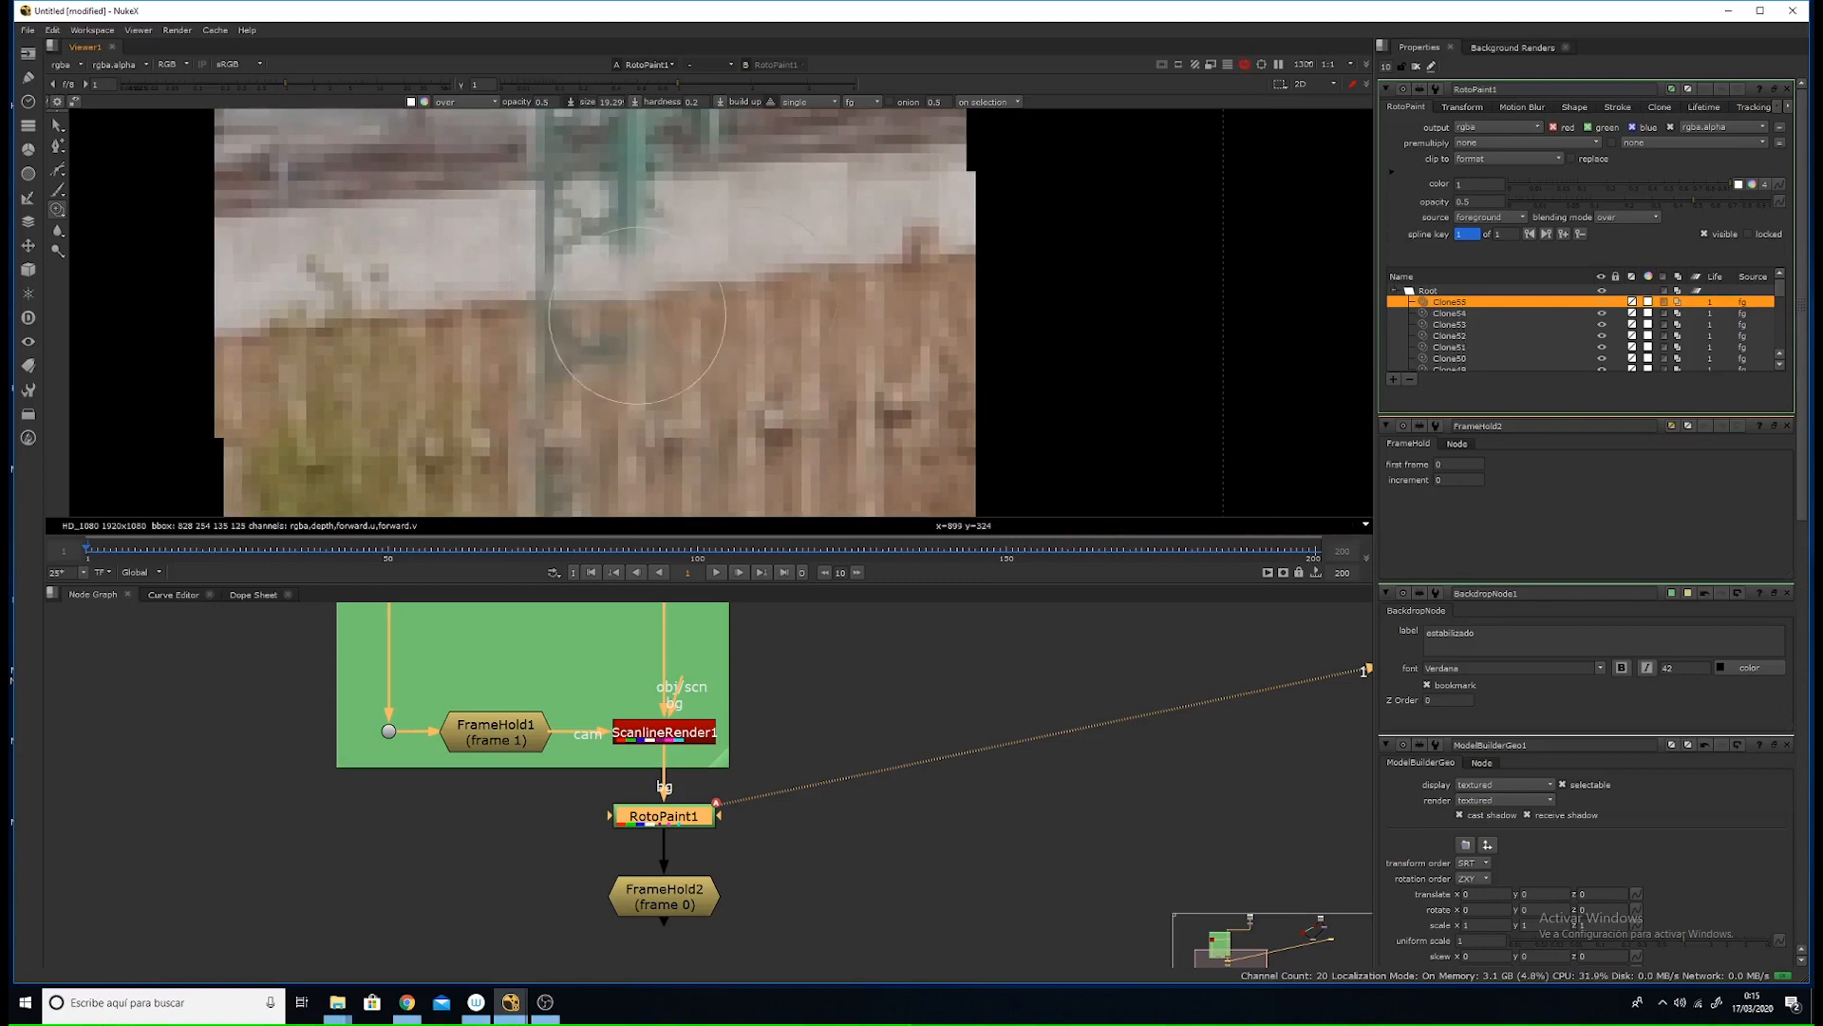
- Clone fence texture over the tower's left-hand lattice just below the pale wall, rebuilding the fence's top edge
click(616, 342)
click(611, 353)
click(565, 339)
click(540, 344)
click(563, 332)
click(561, 337)
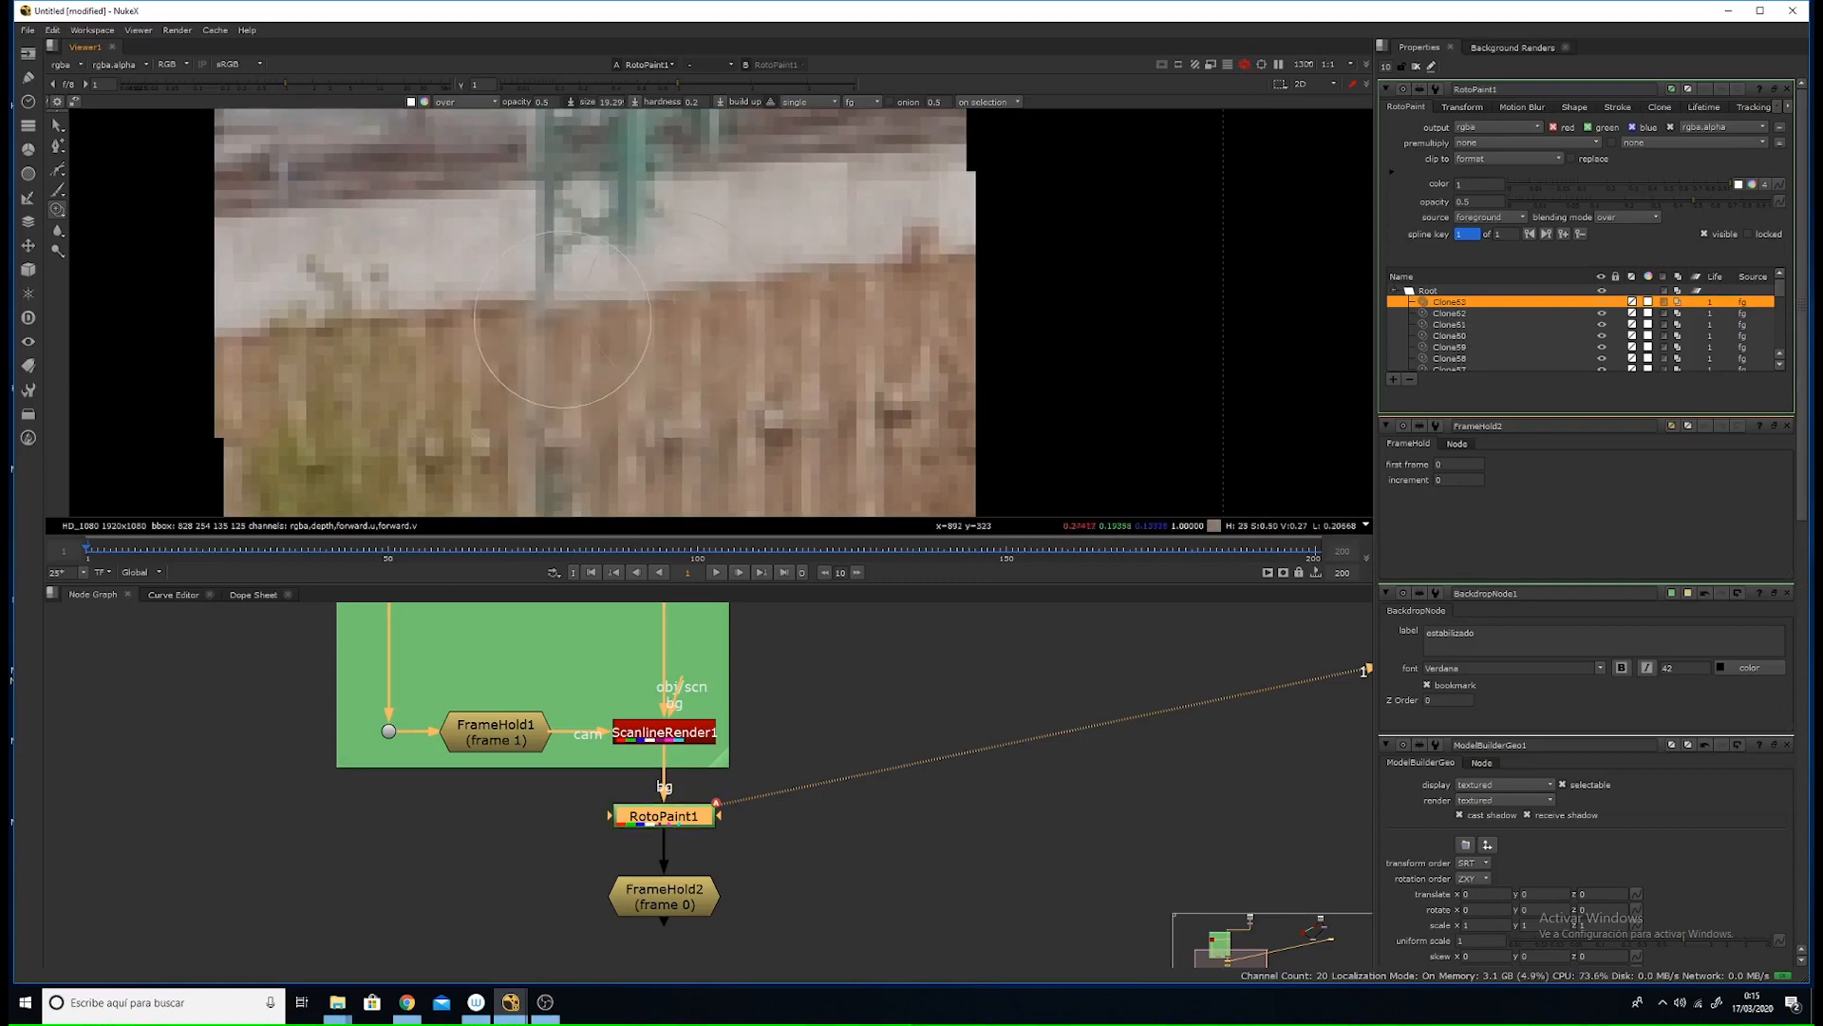
click(561, 296)
click(589, 290)
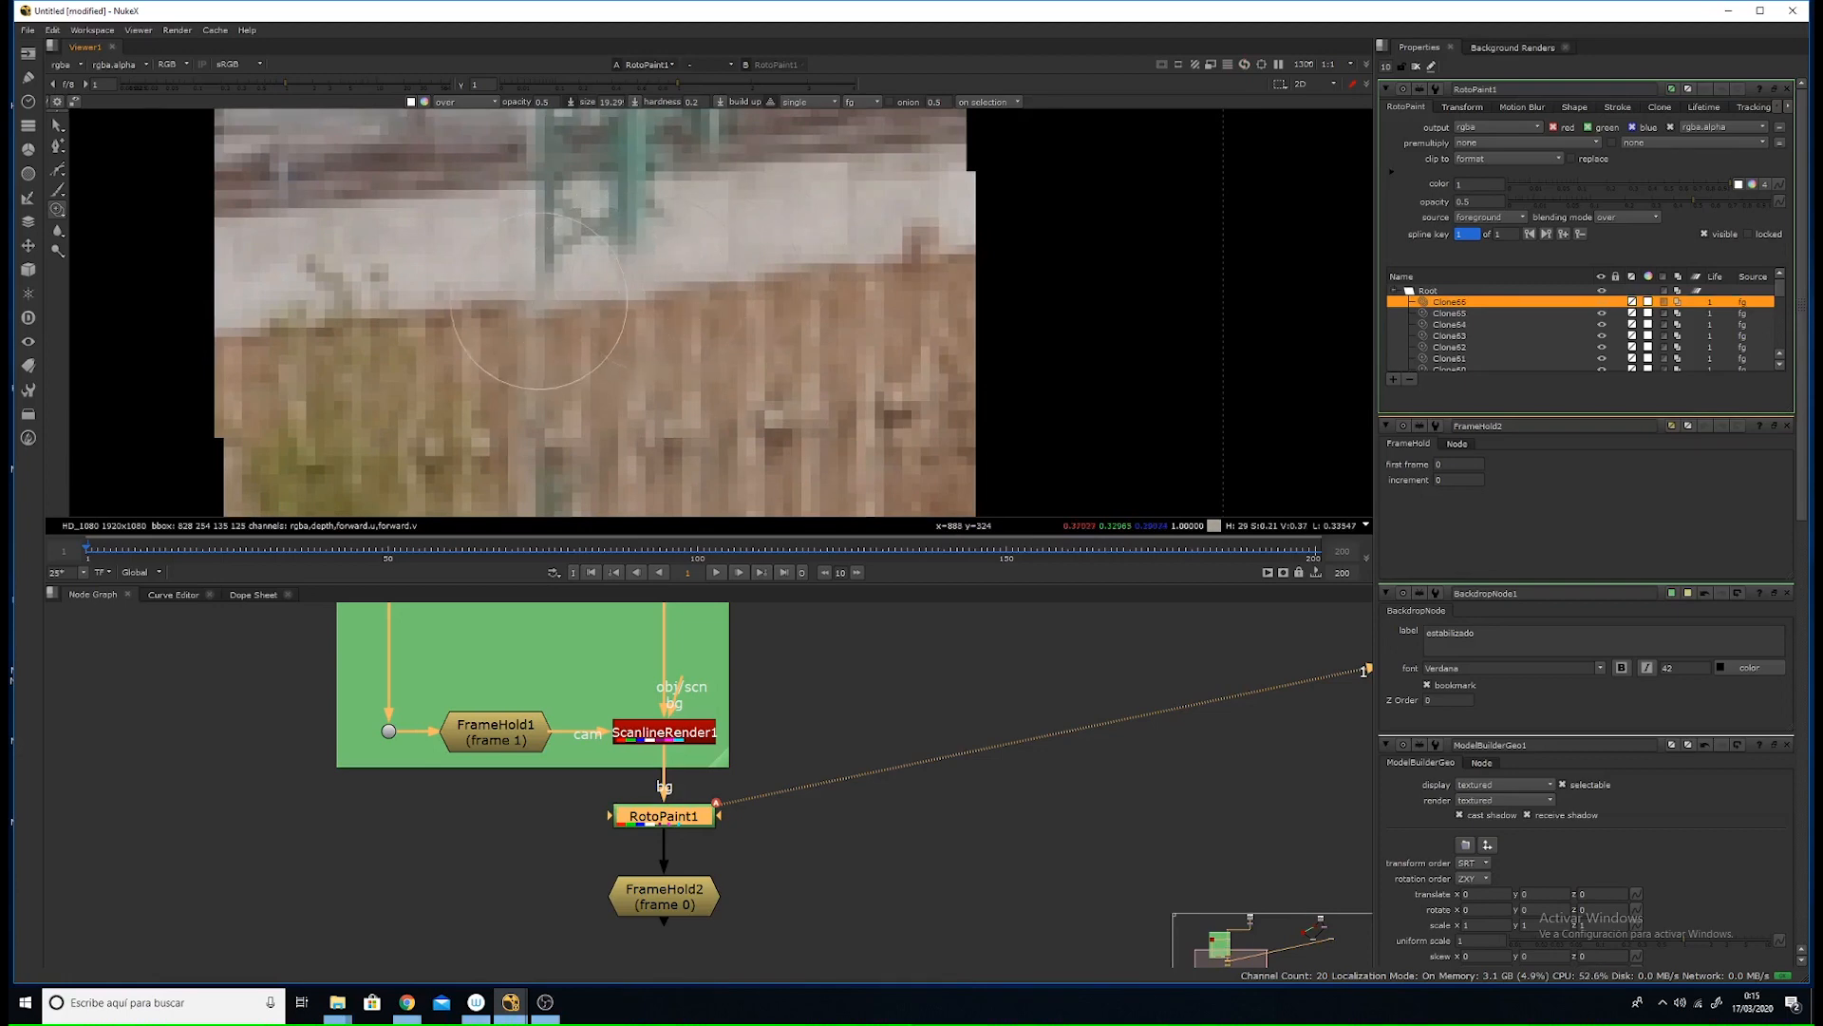
click(575, 302)
- Refine the boundary between the pale wall and the fence under the tower's left-hand leg with more clone dabs
middle_drag(601, 261, 594, 278)
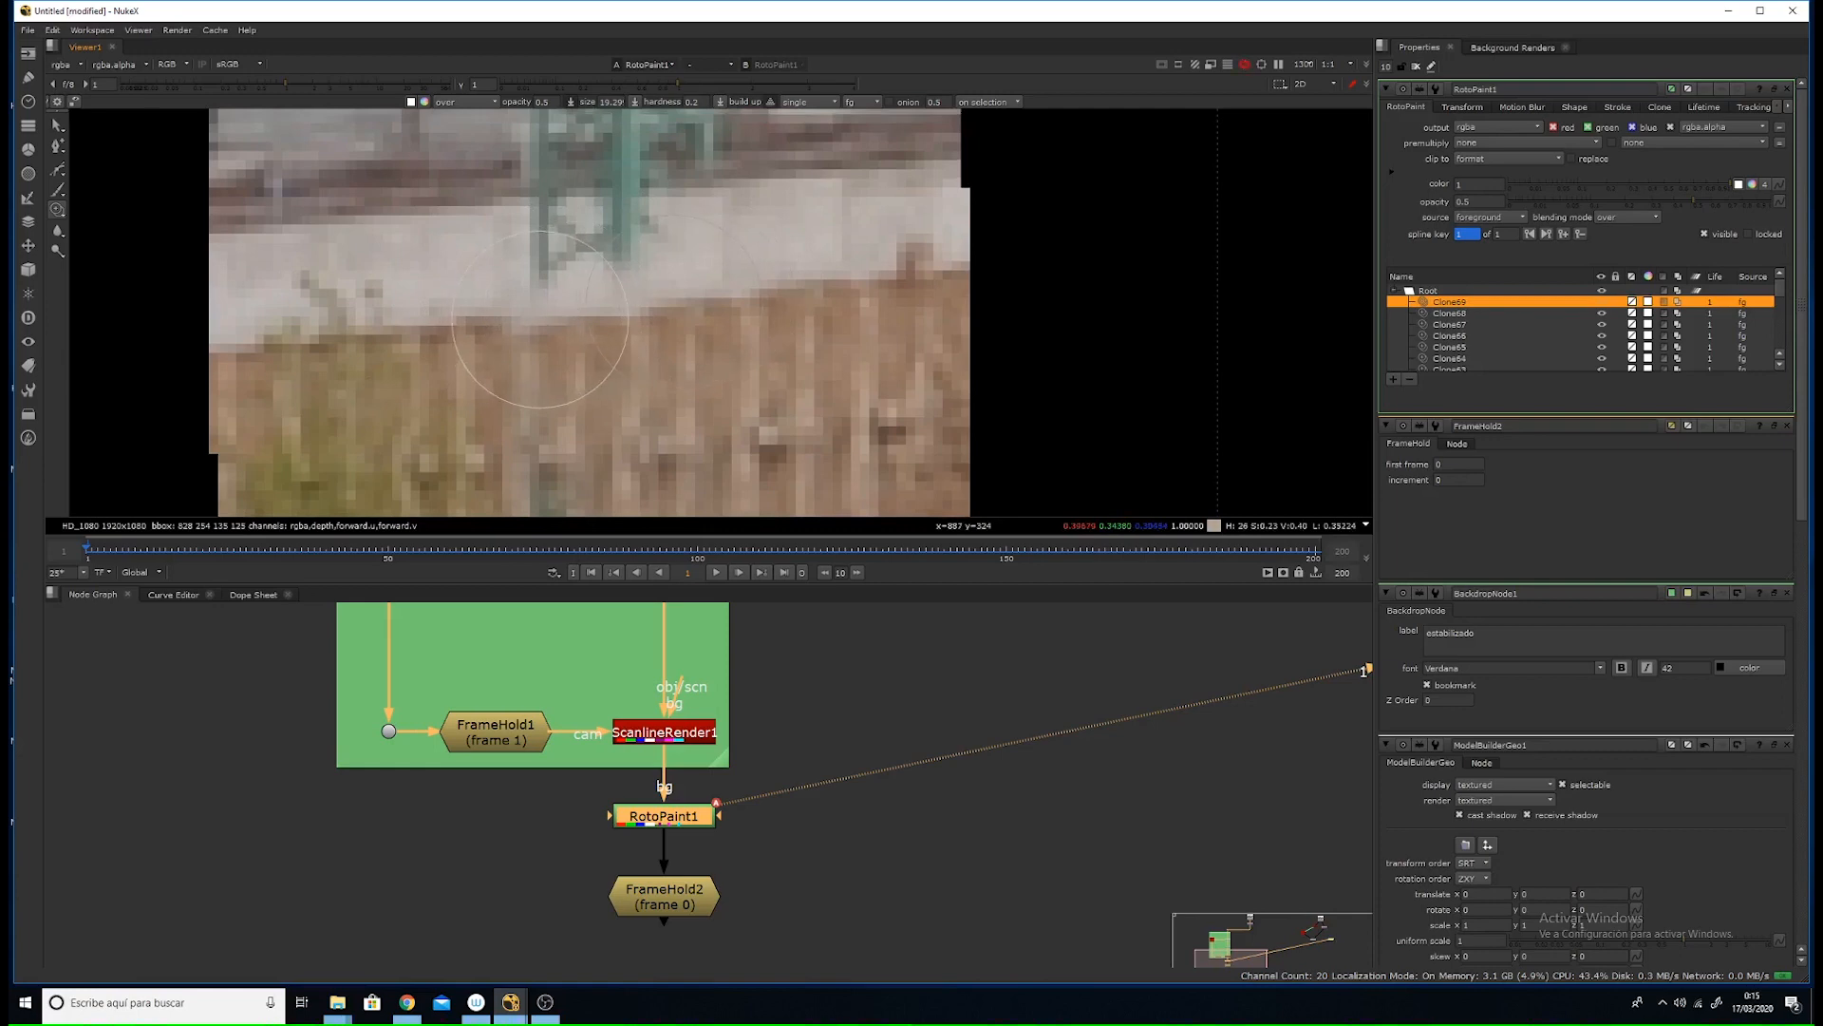
middle_drag(542, 302, 545, 322)
click(538, 342)
click(542, 336)
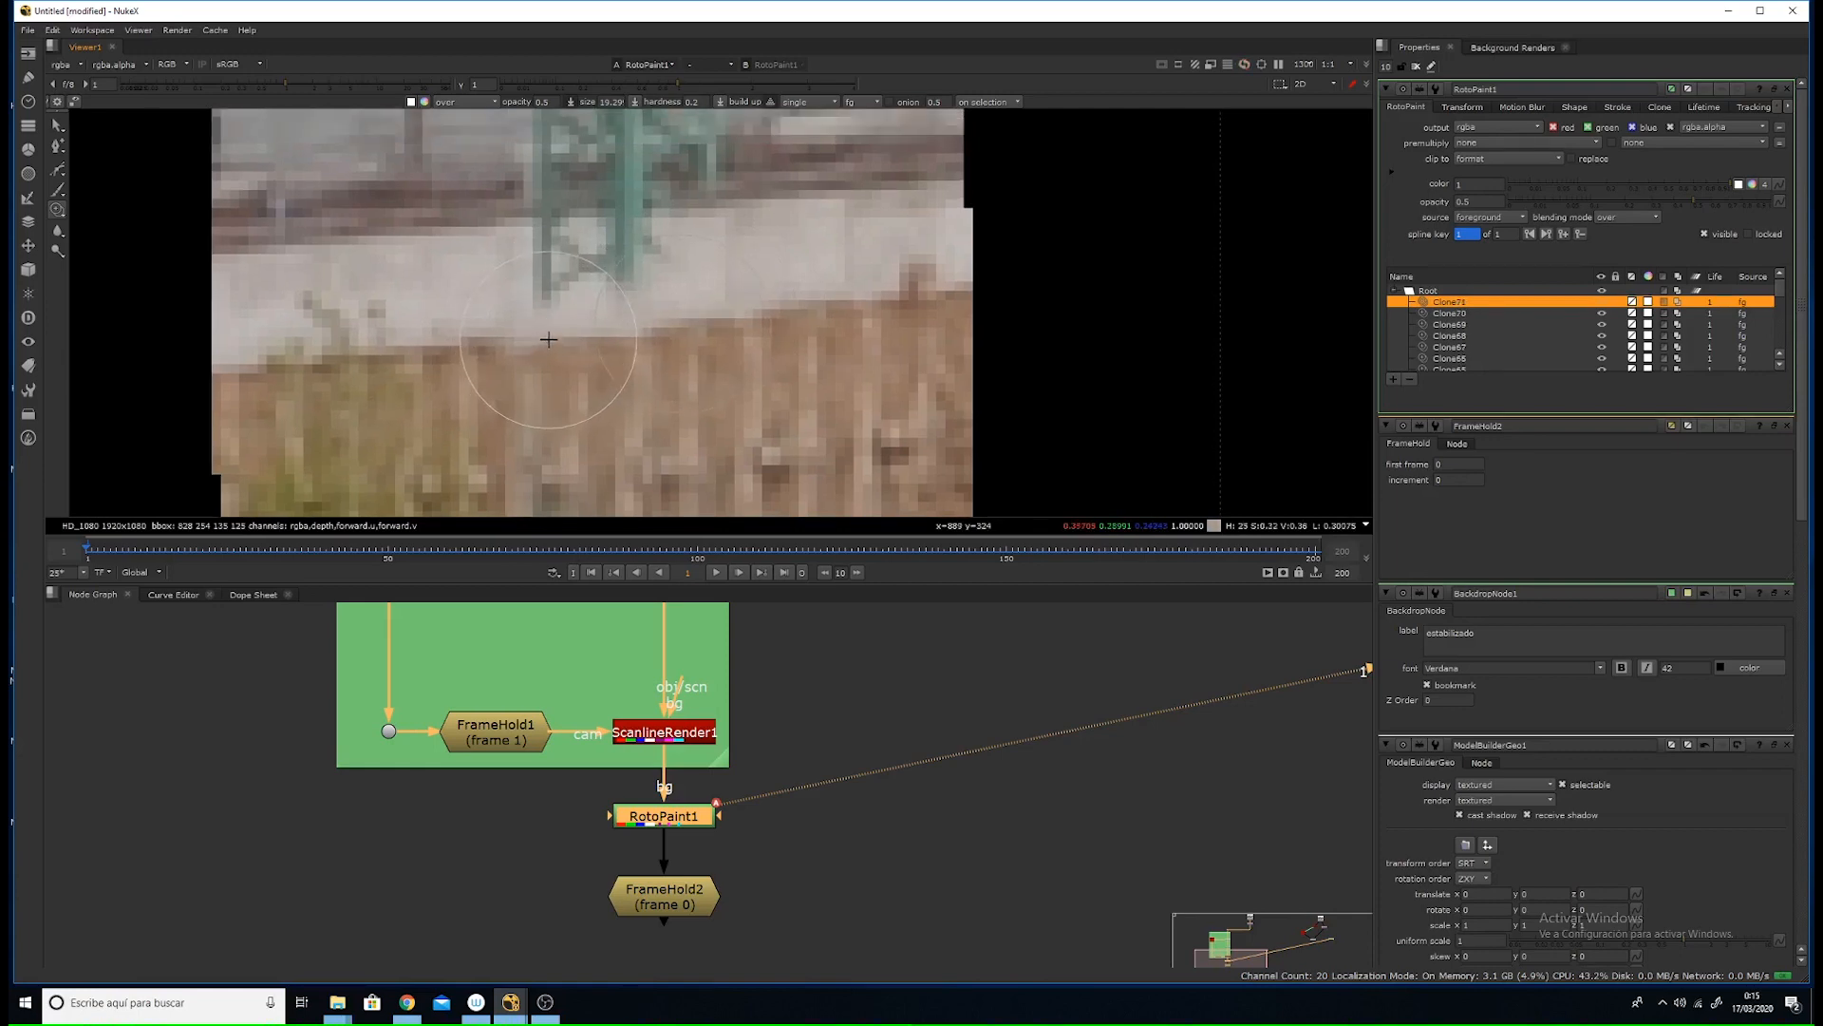
click(527, 339)
click(533, 344)
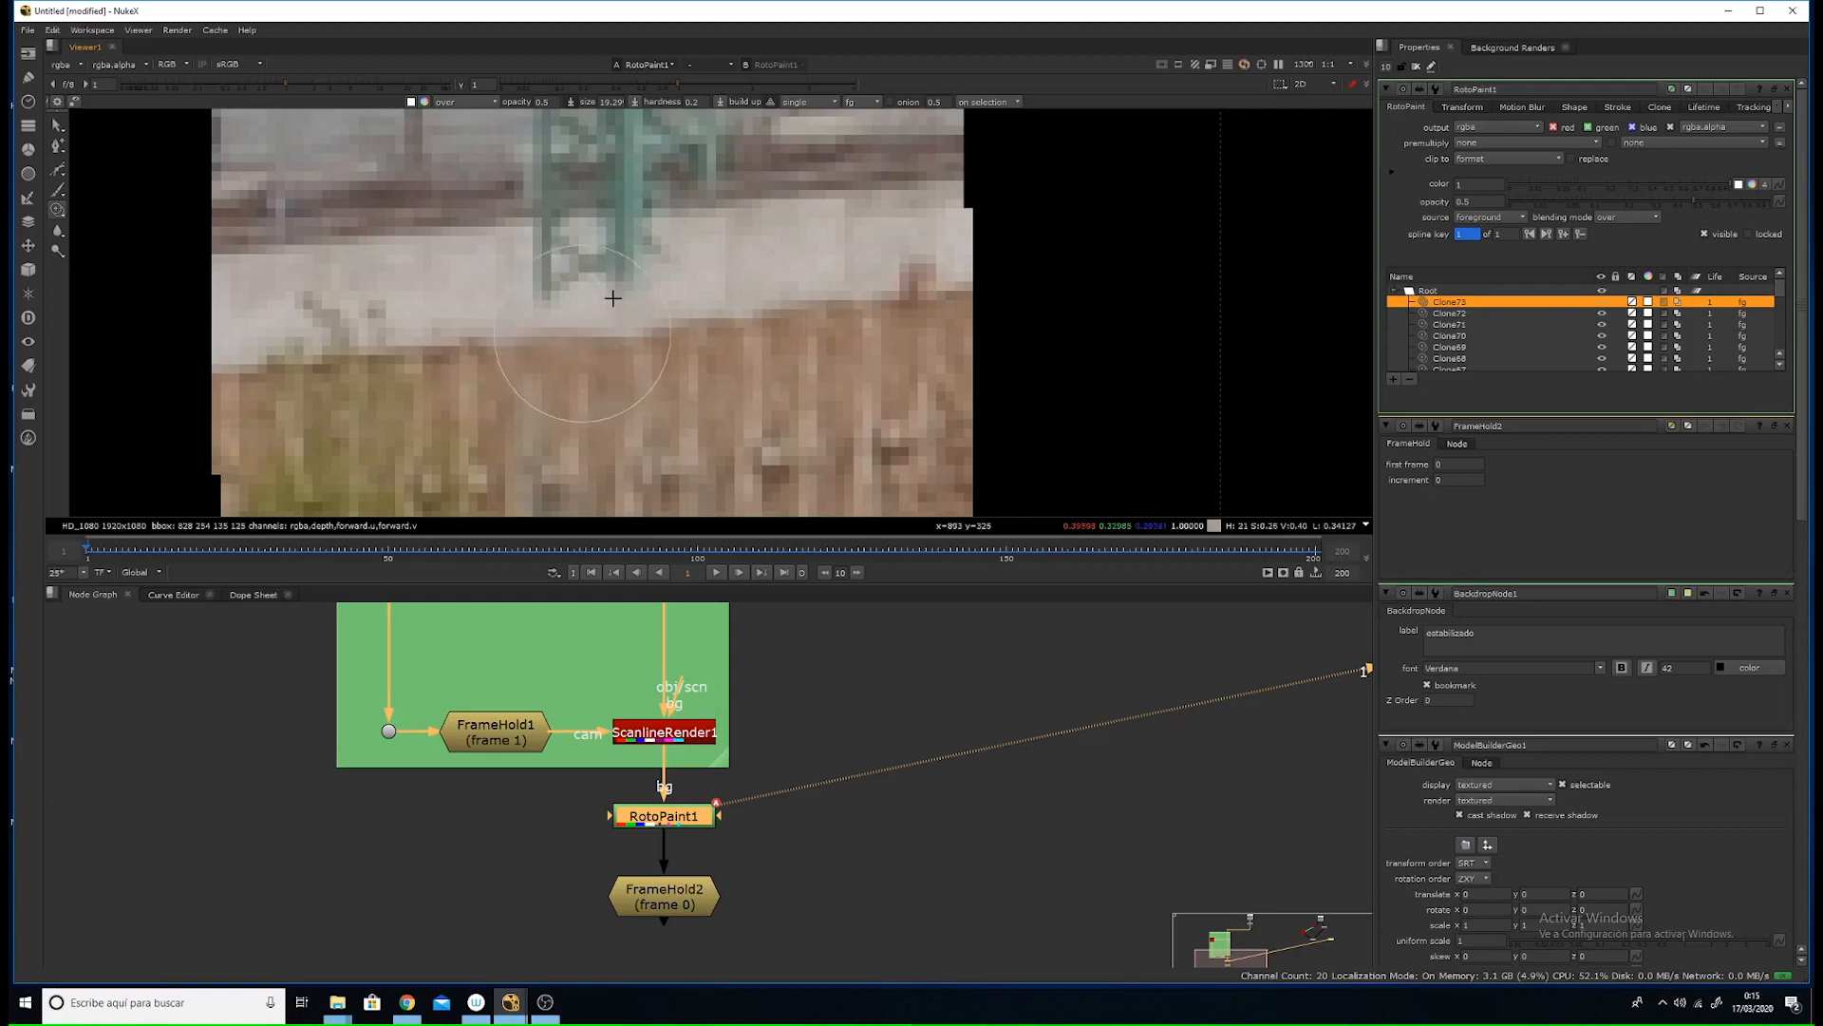
- Clone clean wall over the ends of the central pole and lattice on the pale wall
click(624, 284)
click(607, 283)
click(599, 278)
click(619, 269)
middle_drag(619, 249, 590, 311)
click(627, 289)
click(634, 262)
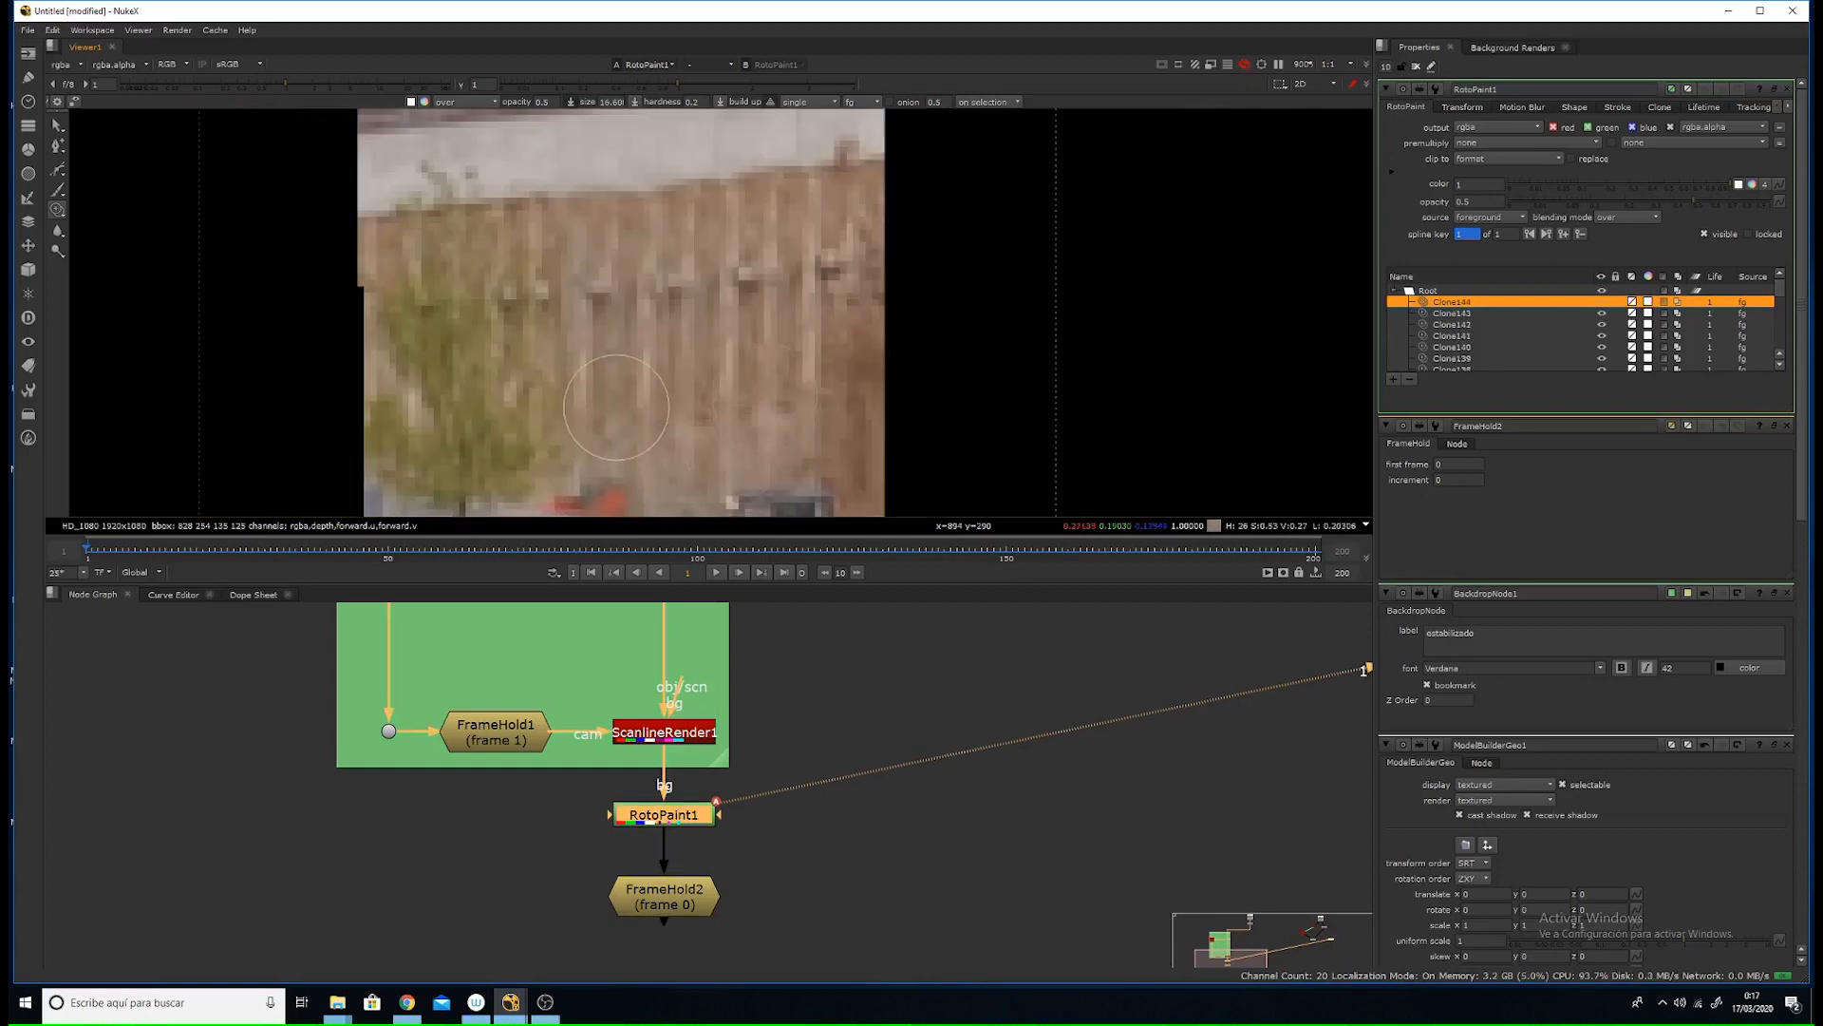
- Clone fence texture over the lower fence just beside the tree's right-hand foliage
click(611, 443)
click(608, 462)
click(602, 467)
click(595, 476)
click(595, 467)
scroll(582, 429, down, 2)
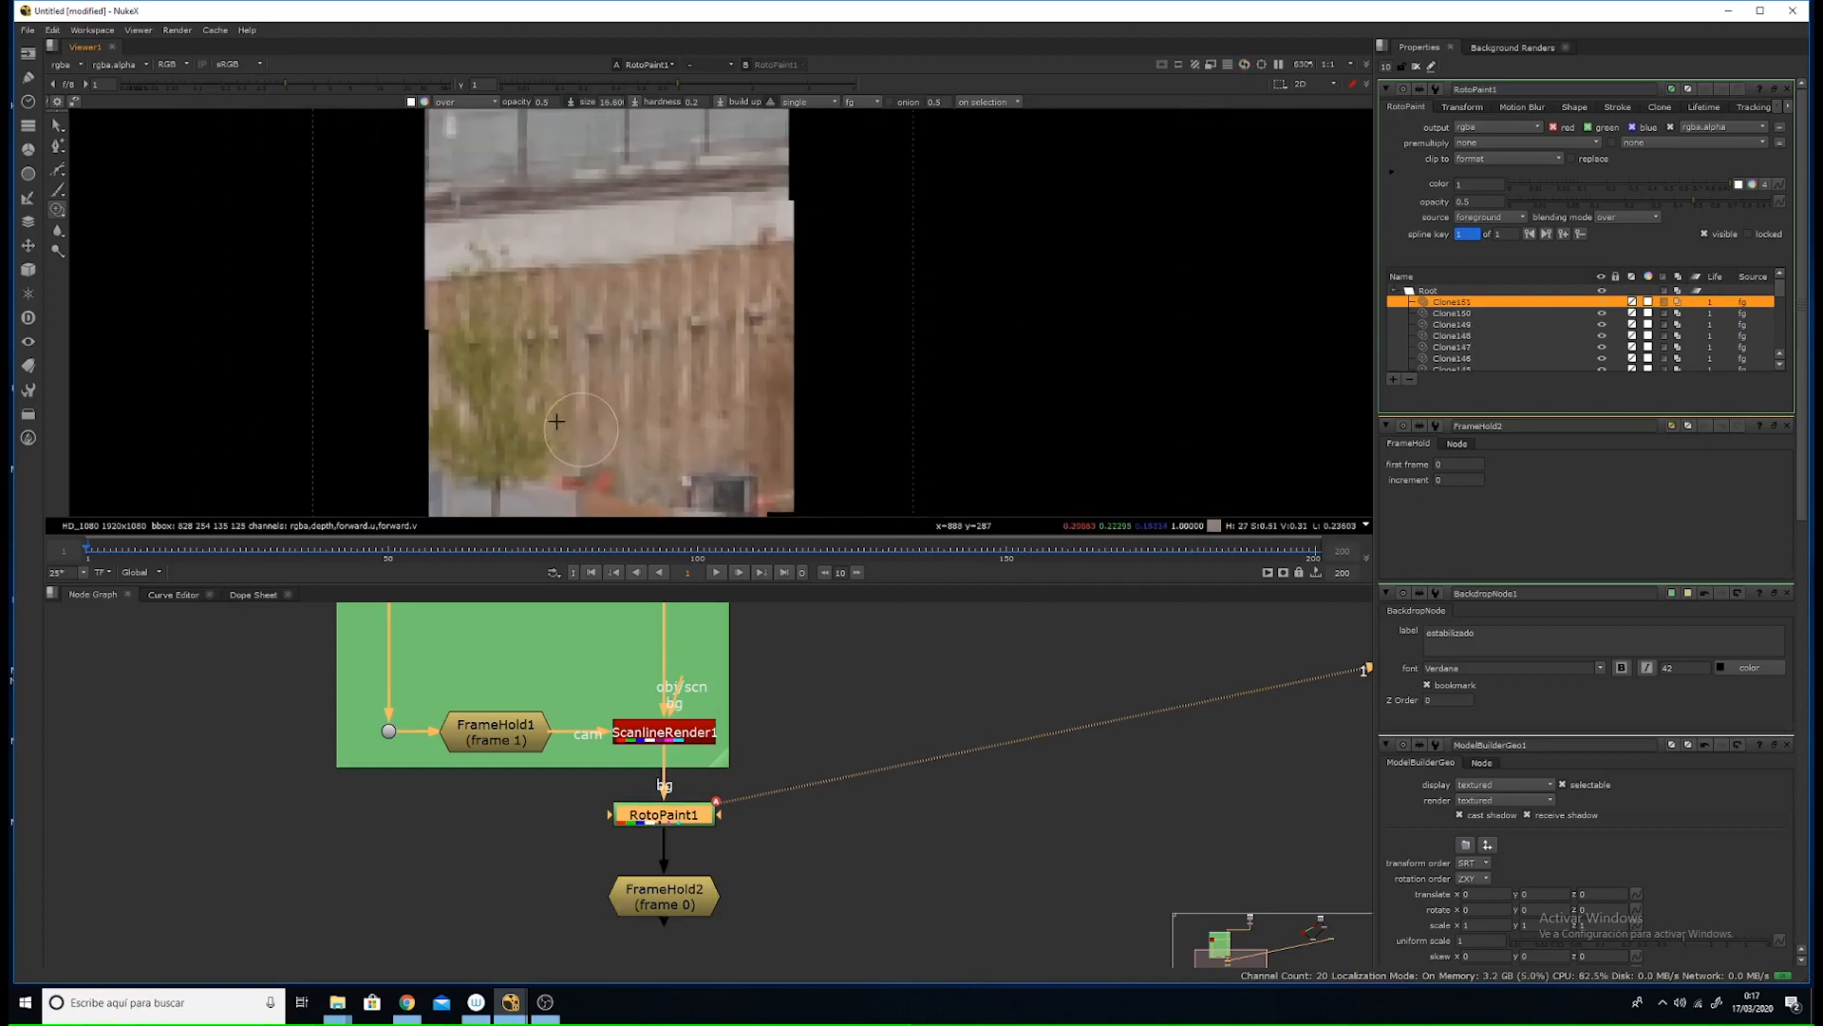
click(560, 409)
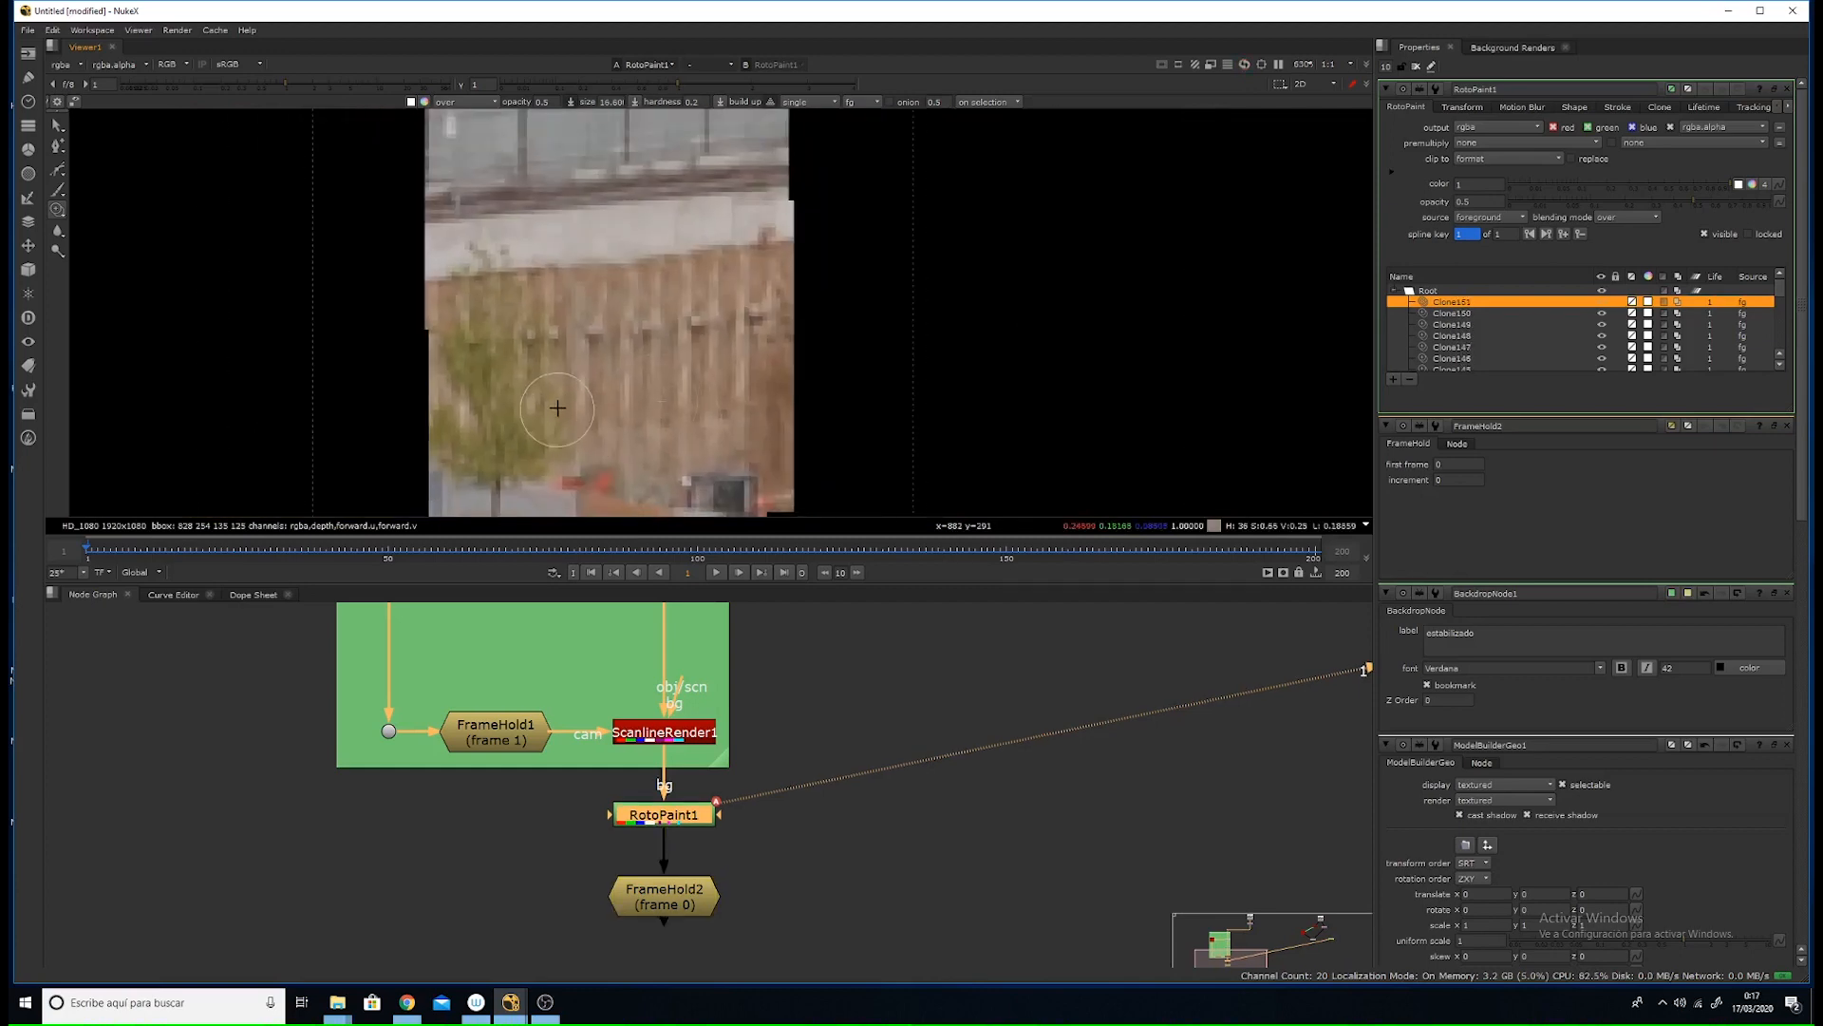
- Enlarge the clone brush to a size of about 23.79 and clone fence planks over the tree's upper right branches, up to the fence's top edge
shift+drag(543, 335, 546, 333)
click(548, 331)
click(541, 329)
click(521, 351)
click(517, 340)
click(503, 321)
click(498, 325)
click(499, 318)
click(498, 313)
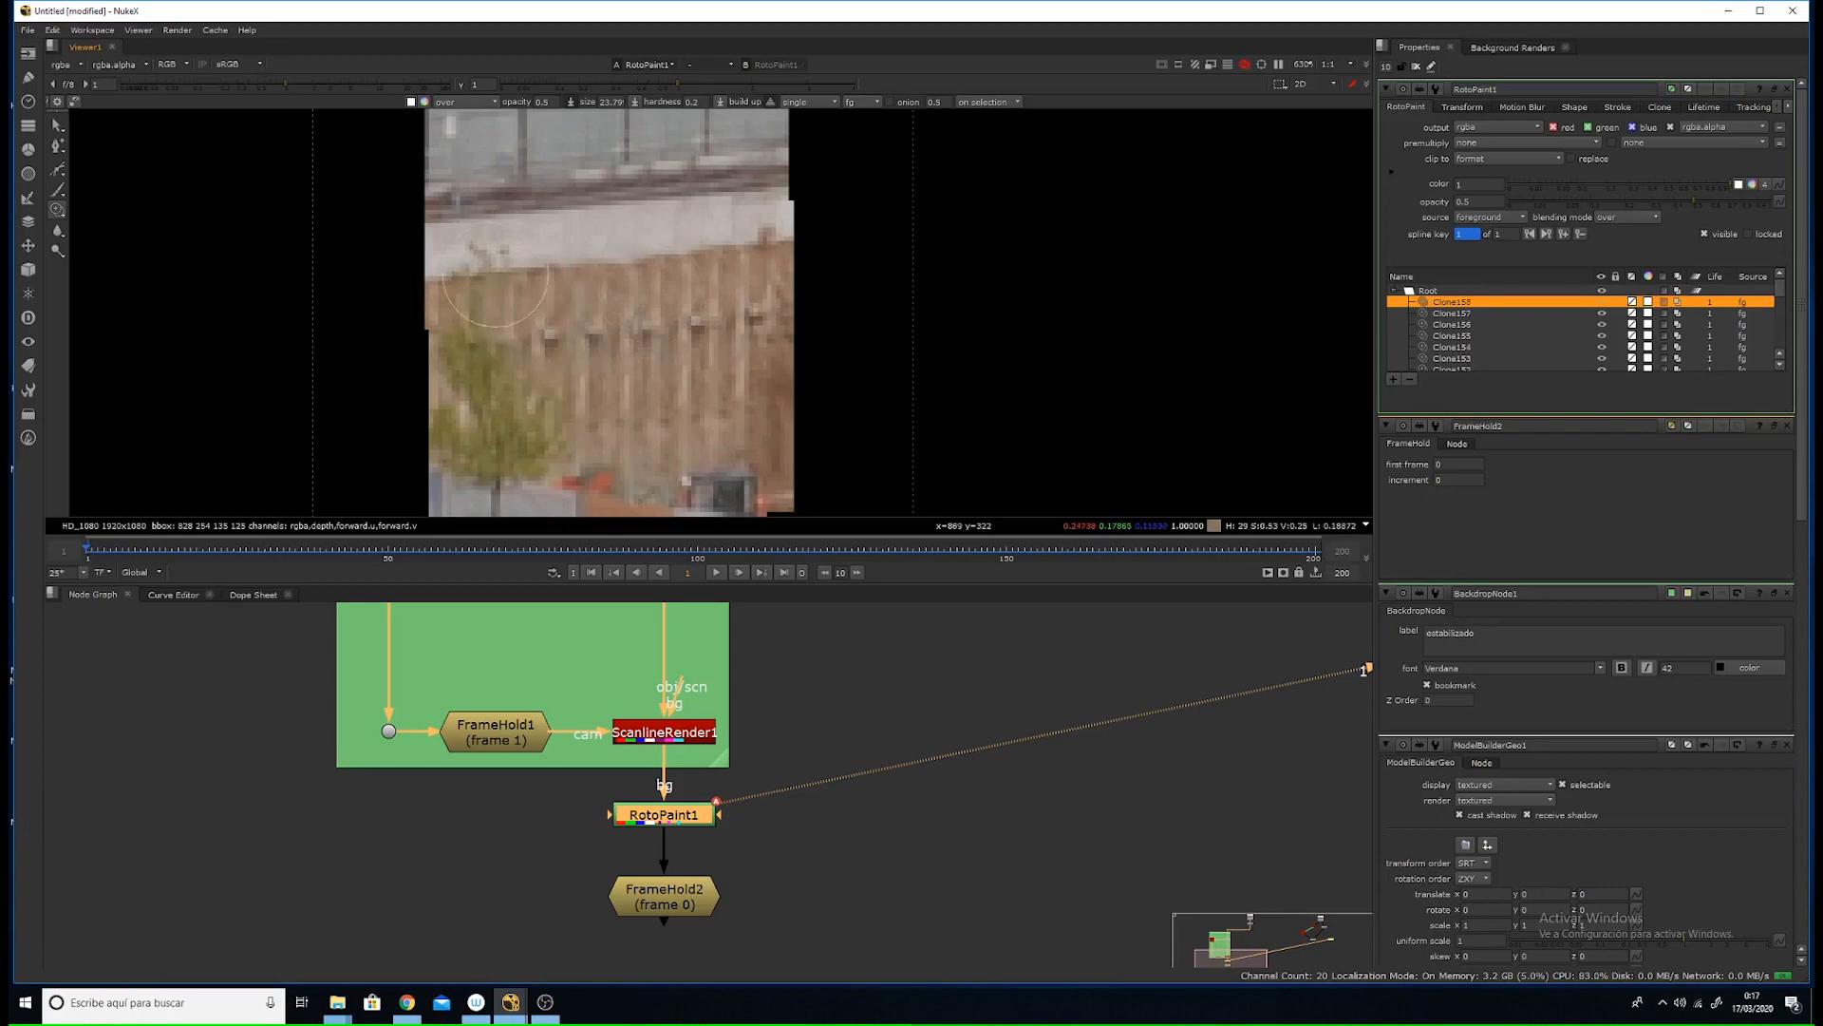
click(490, 285)
- Sample a fresh clone source and cover the treetop's remaining foliage just below the pale wall with fence texture
ctrl+click(524, 254)
click(519, 306)
click(511, 340)
click(499, 331)
click(496, 369)
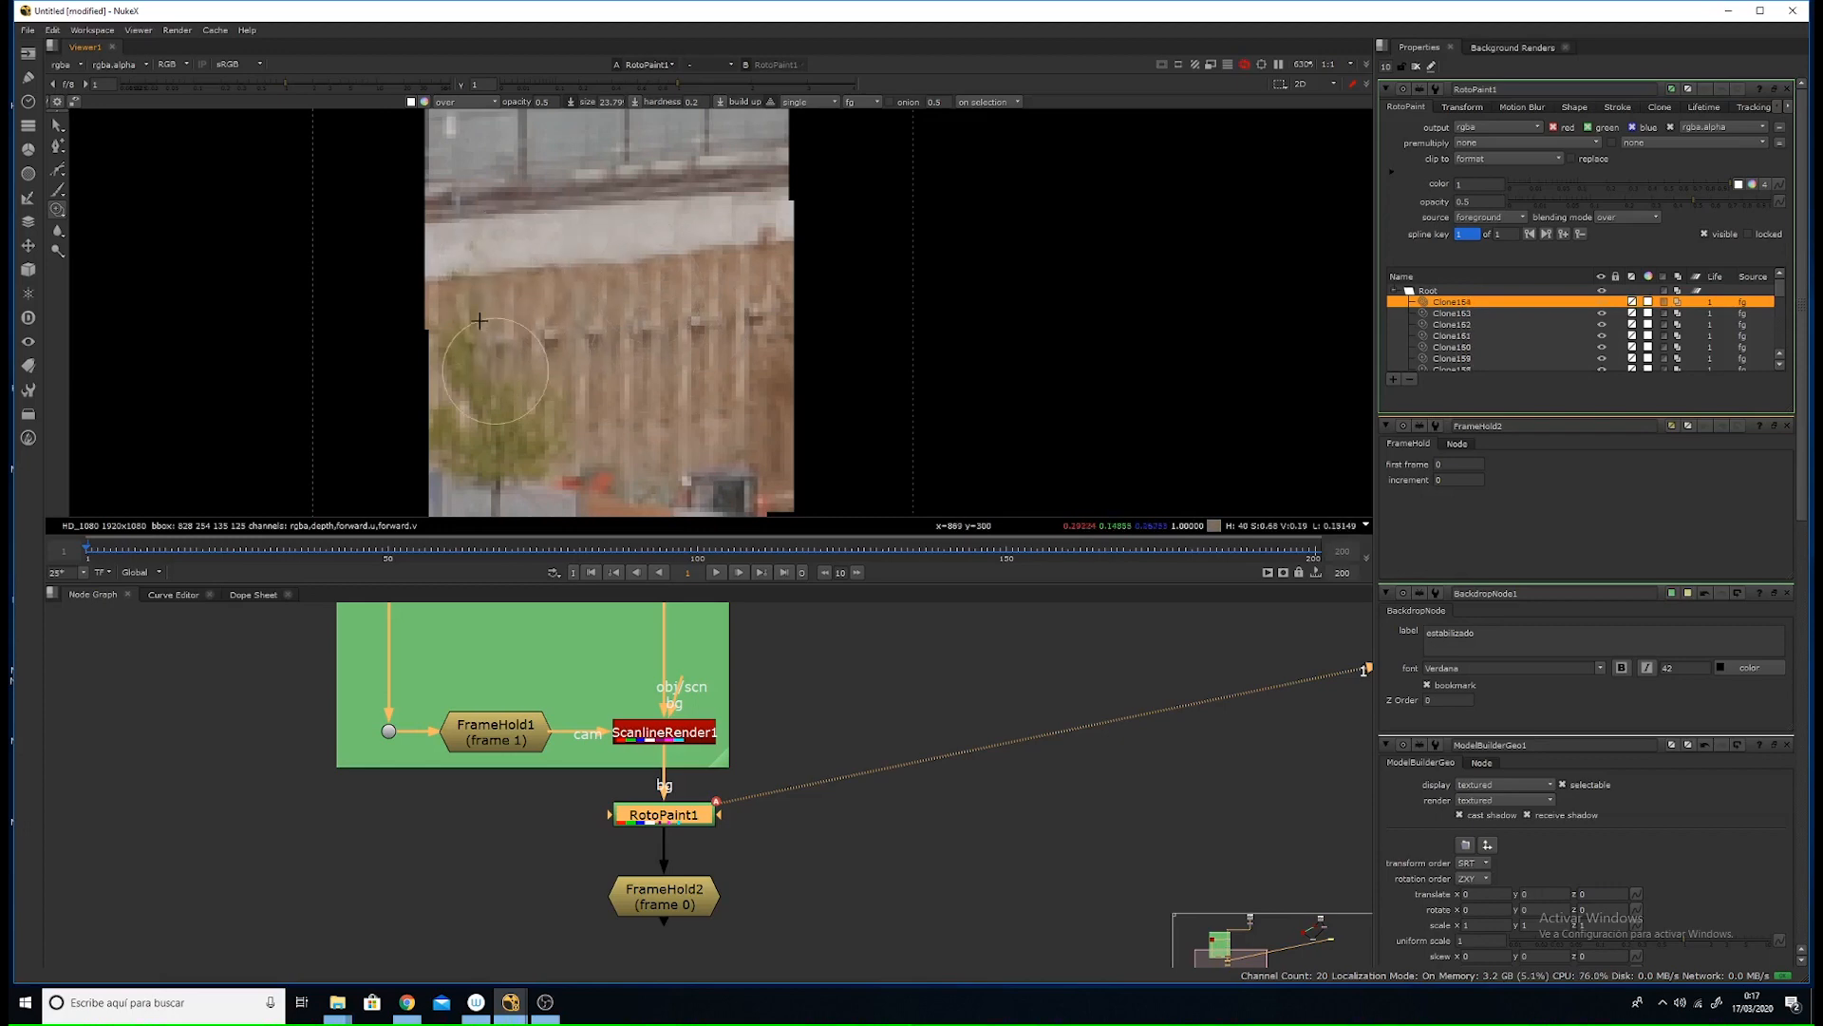
click(478, 332)
click(468, 302)
click(462, 311)
click(465, 293)
click(465, 281)
click(479, 294)
click(485, 313)
- Clone fence planks down over the right-hand side of the tree's lower foliage, to just above the ground
click(497, 350)
click(518, 389)
click(542, 408)
click(560, 414)
click(573, 414)
click(564, 380)
click(570, 422)
click(568, 433)
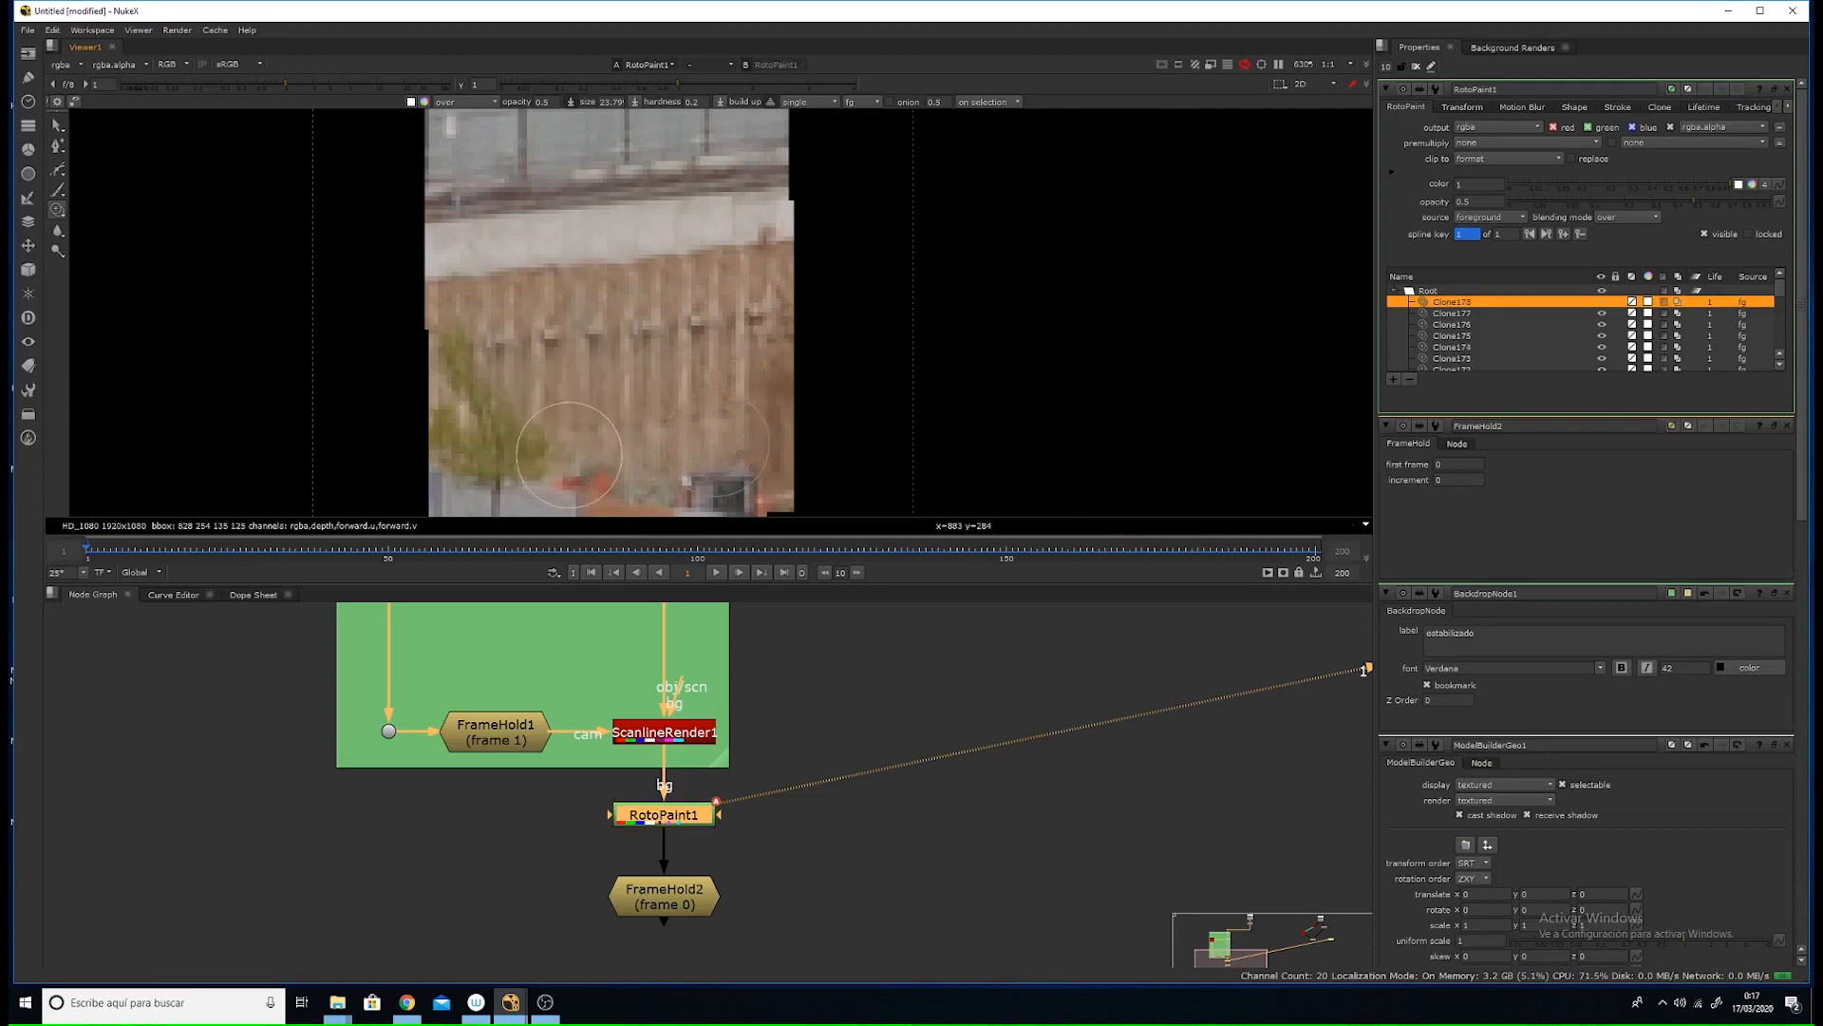
click(548, 438)
click(540, 419)
click(519, 443)
click(527, 454)
click(532, 461)
click(526, 461)
click(518, 457)
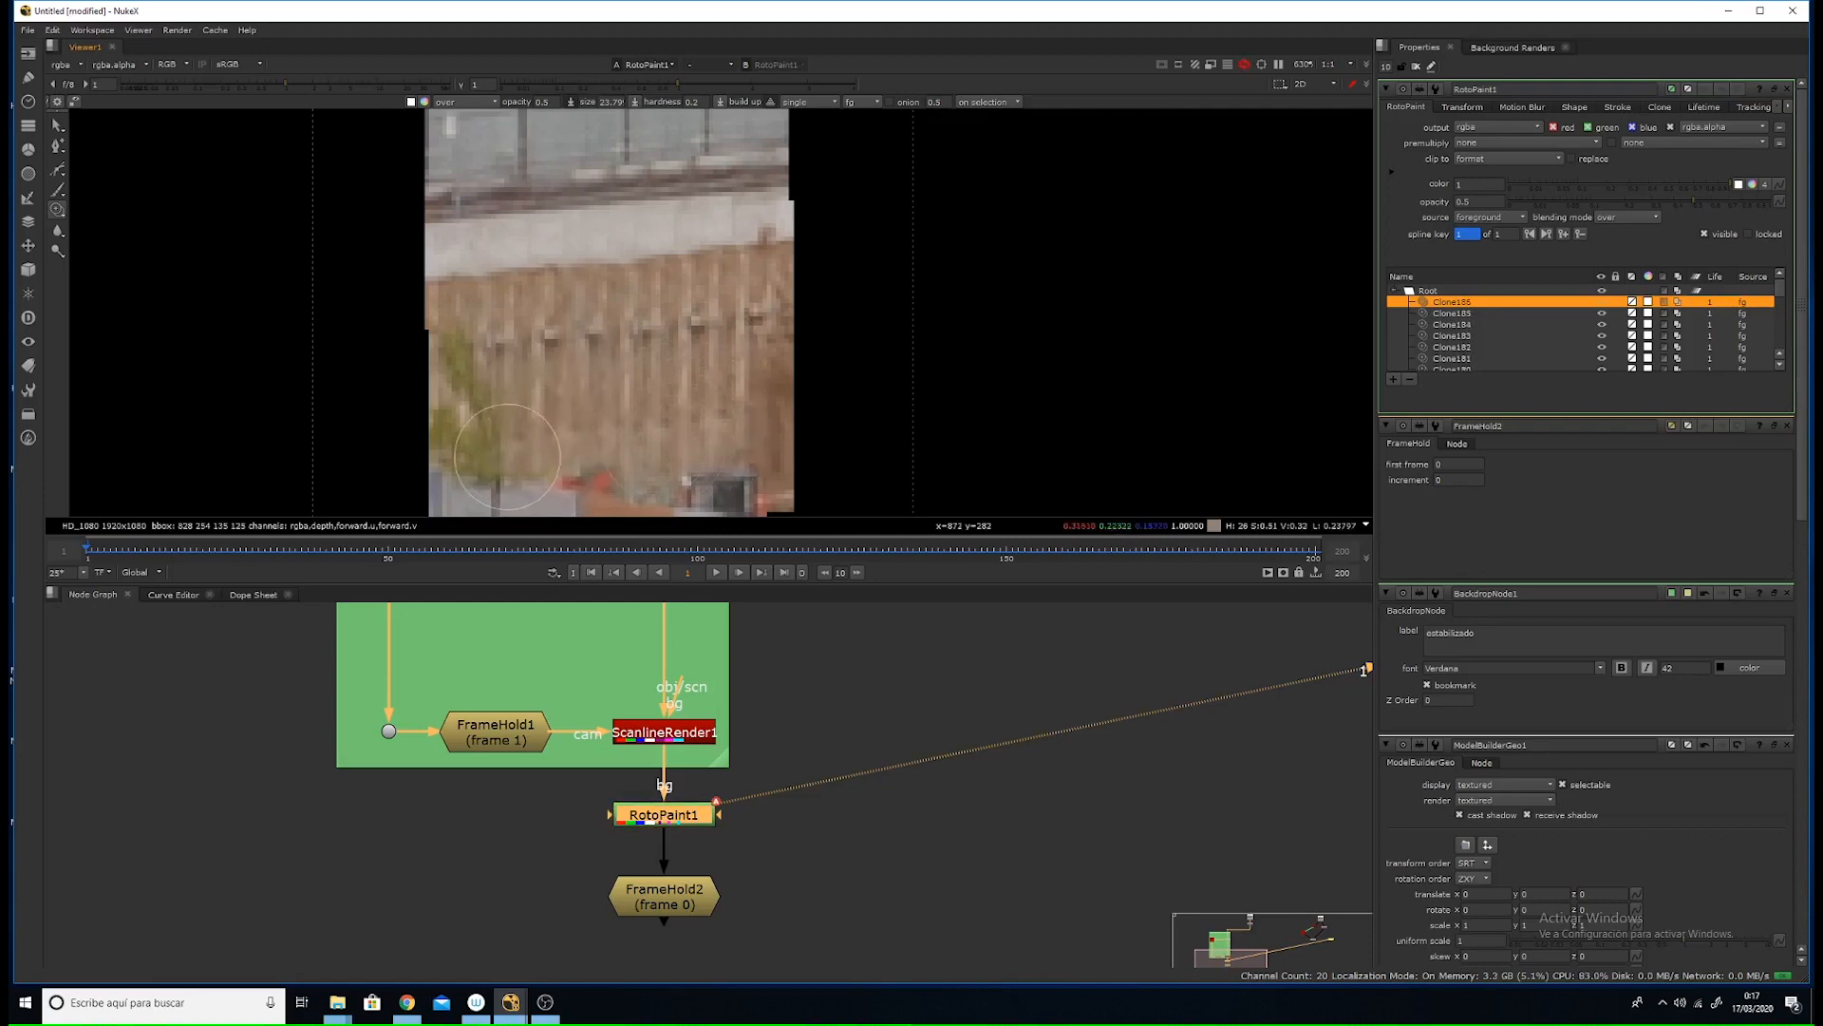
- Clone fence texture over the last of the tree's foliage along the card's left-hand edge
click(499, 442)
click(489, 418)
click(470, 372)
click(460, 344)
click(464, 418)
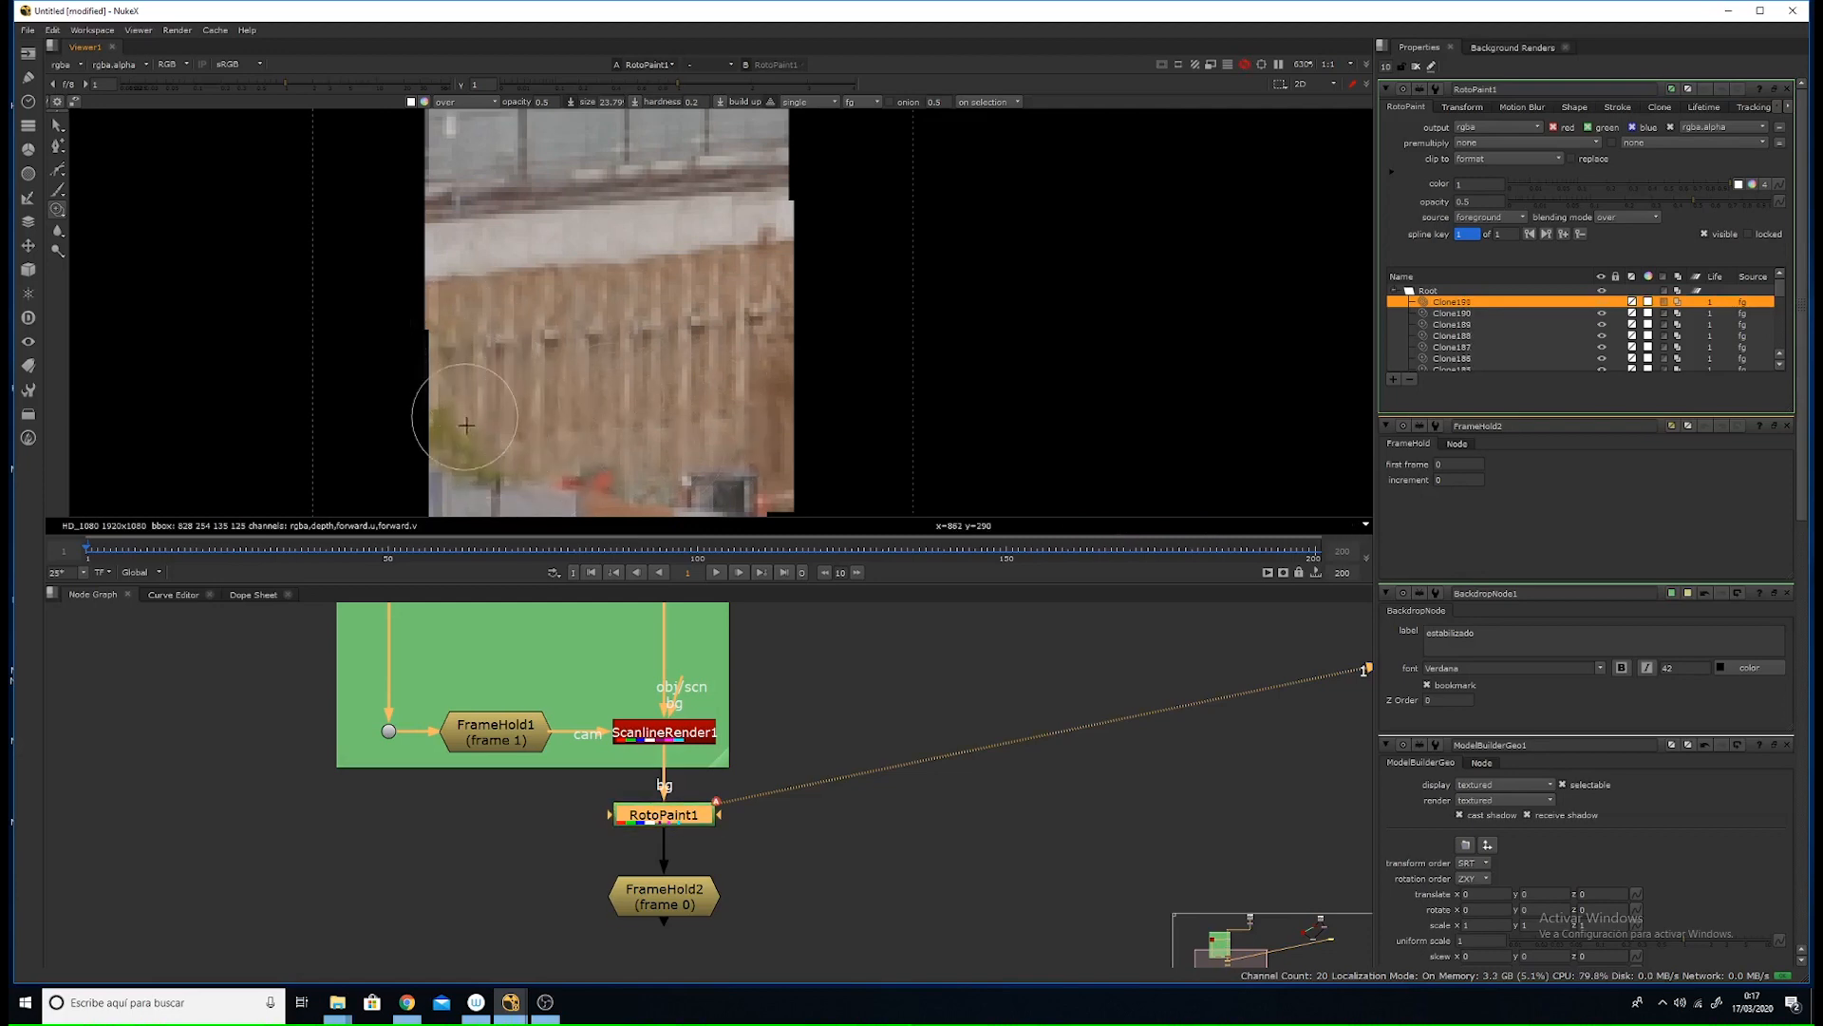
click(476, 444)
click(471, 446)
click(466, 427)
click(460, 421)
click(462, 435)
click(456, 408)
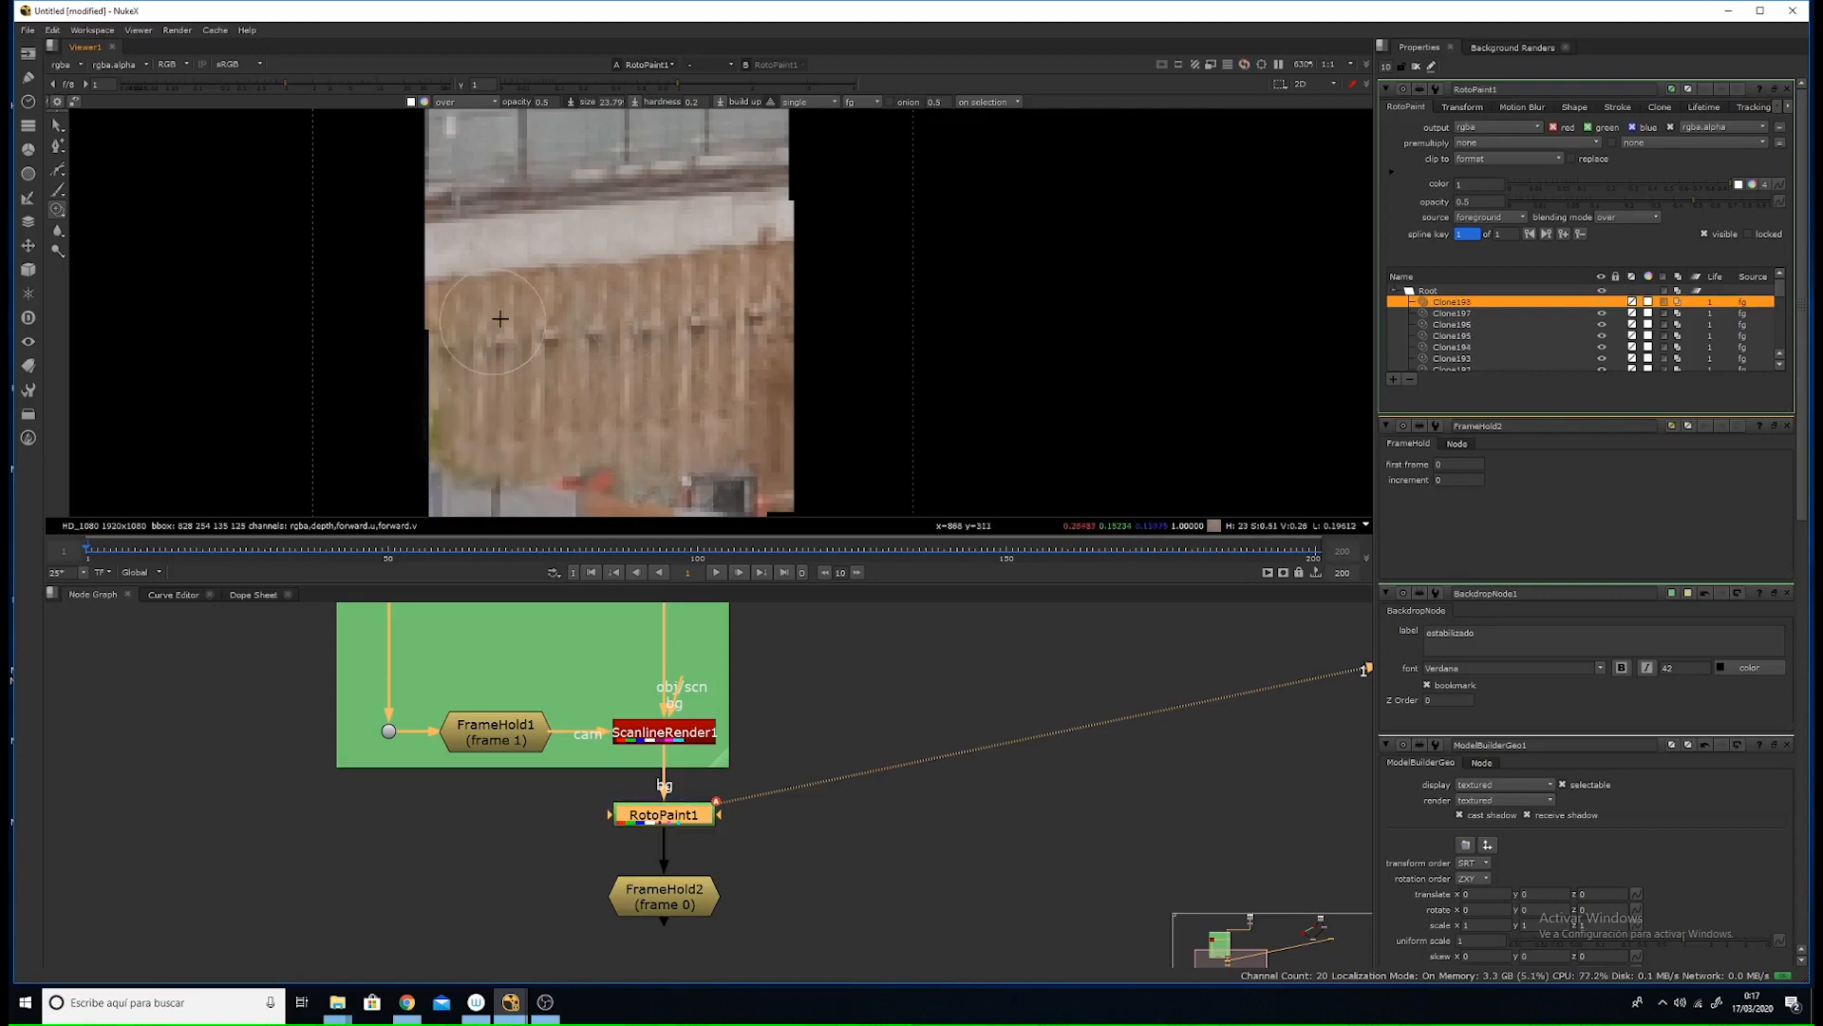
click(458, 373)
- Compare the card with and without the paint work by disabling and re-enabling RotoPaint1
scroll(582, 304, down, 3)
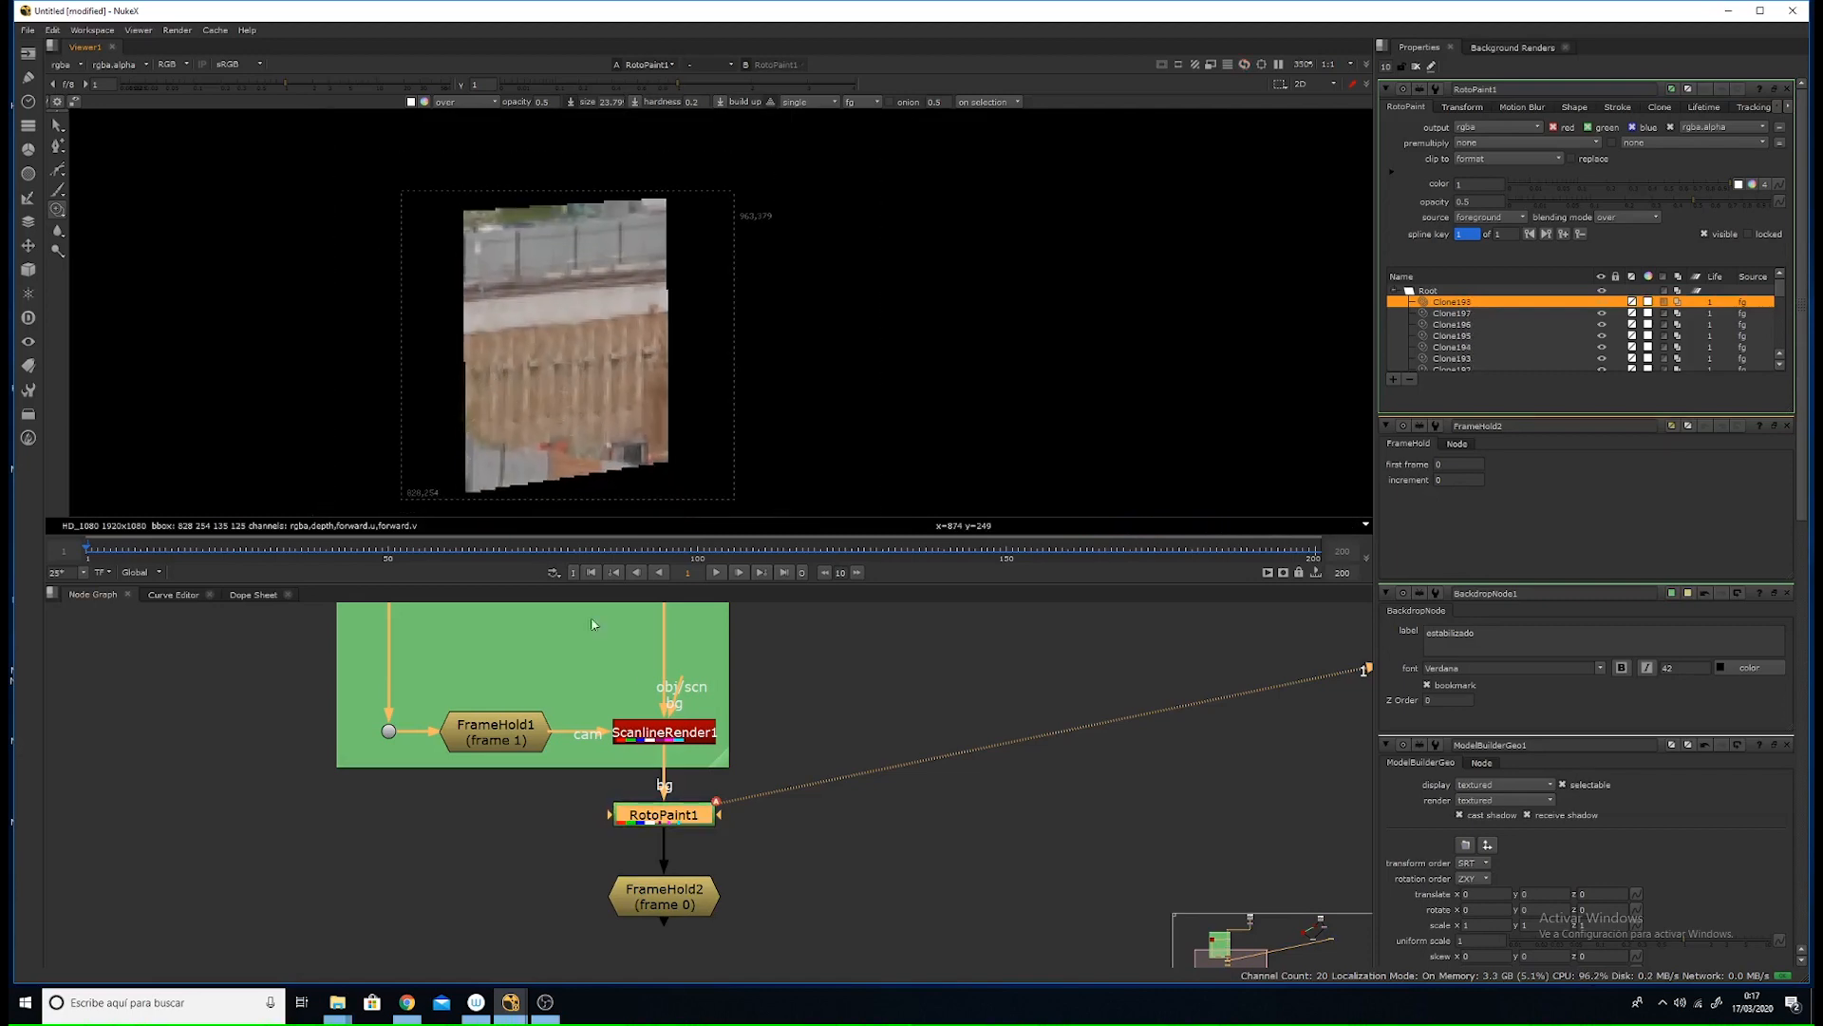
key(d)
key(d)
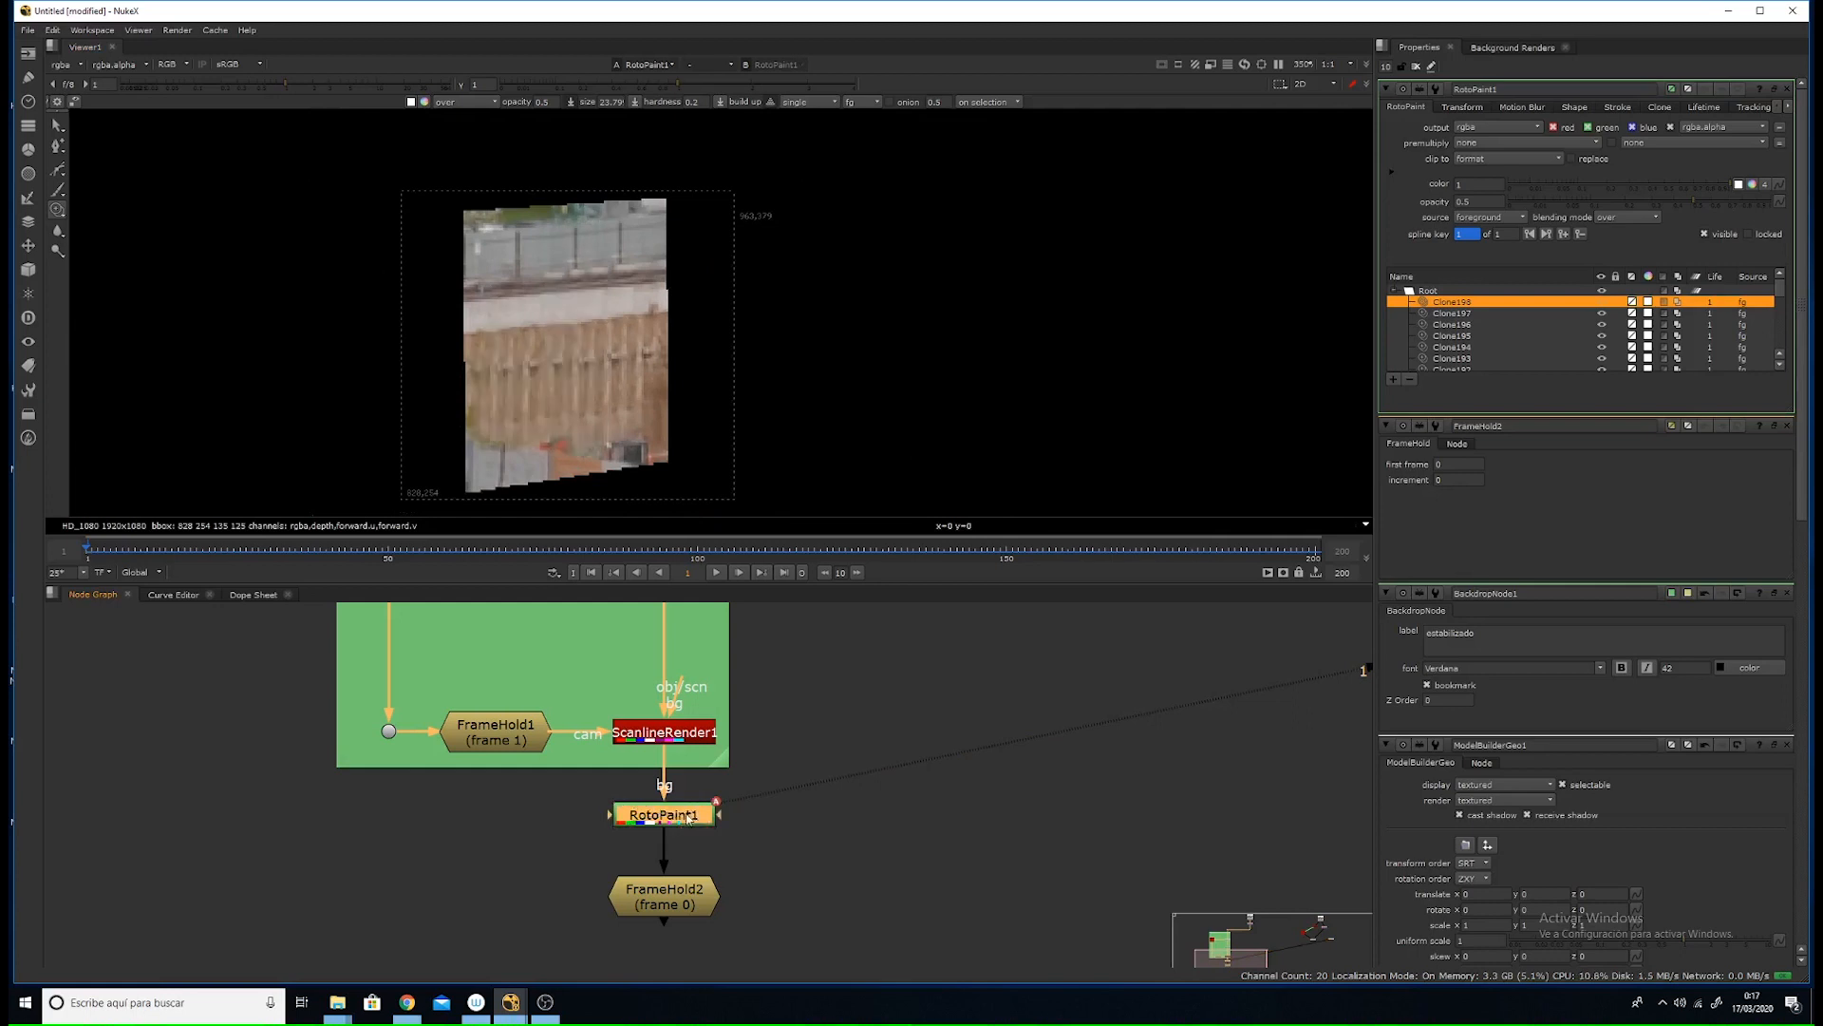
drag(676, 825, 673, 818)
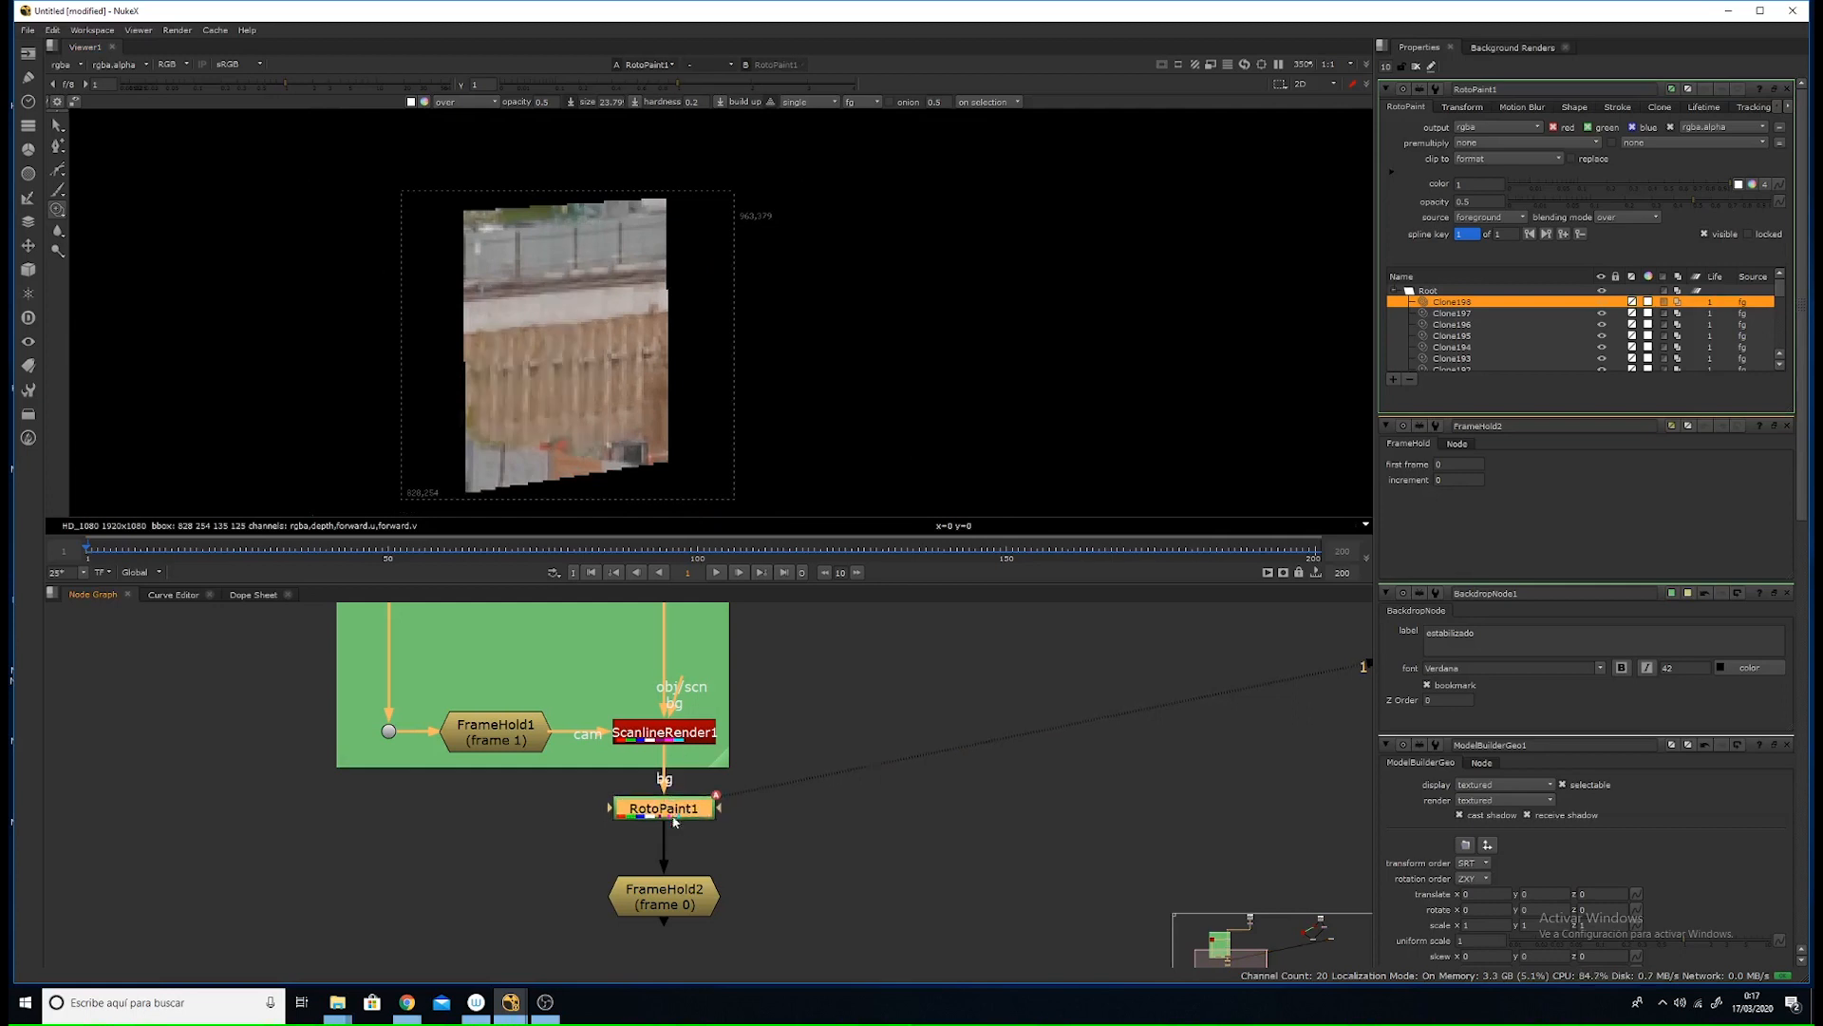
key(d)
key(d)
key(d)
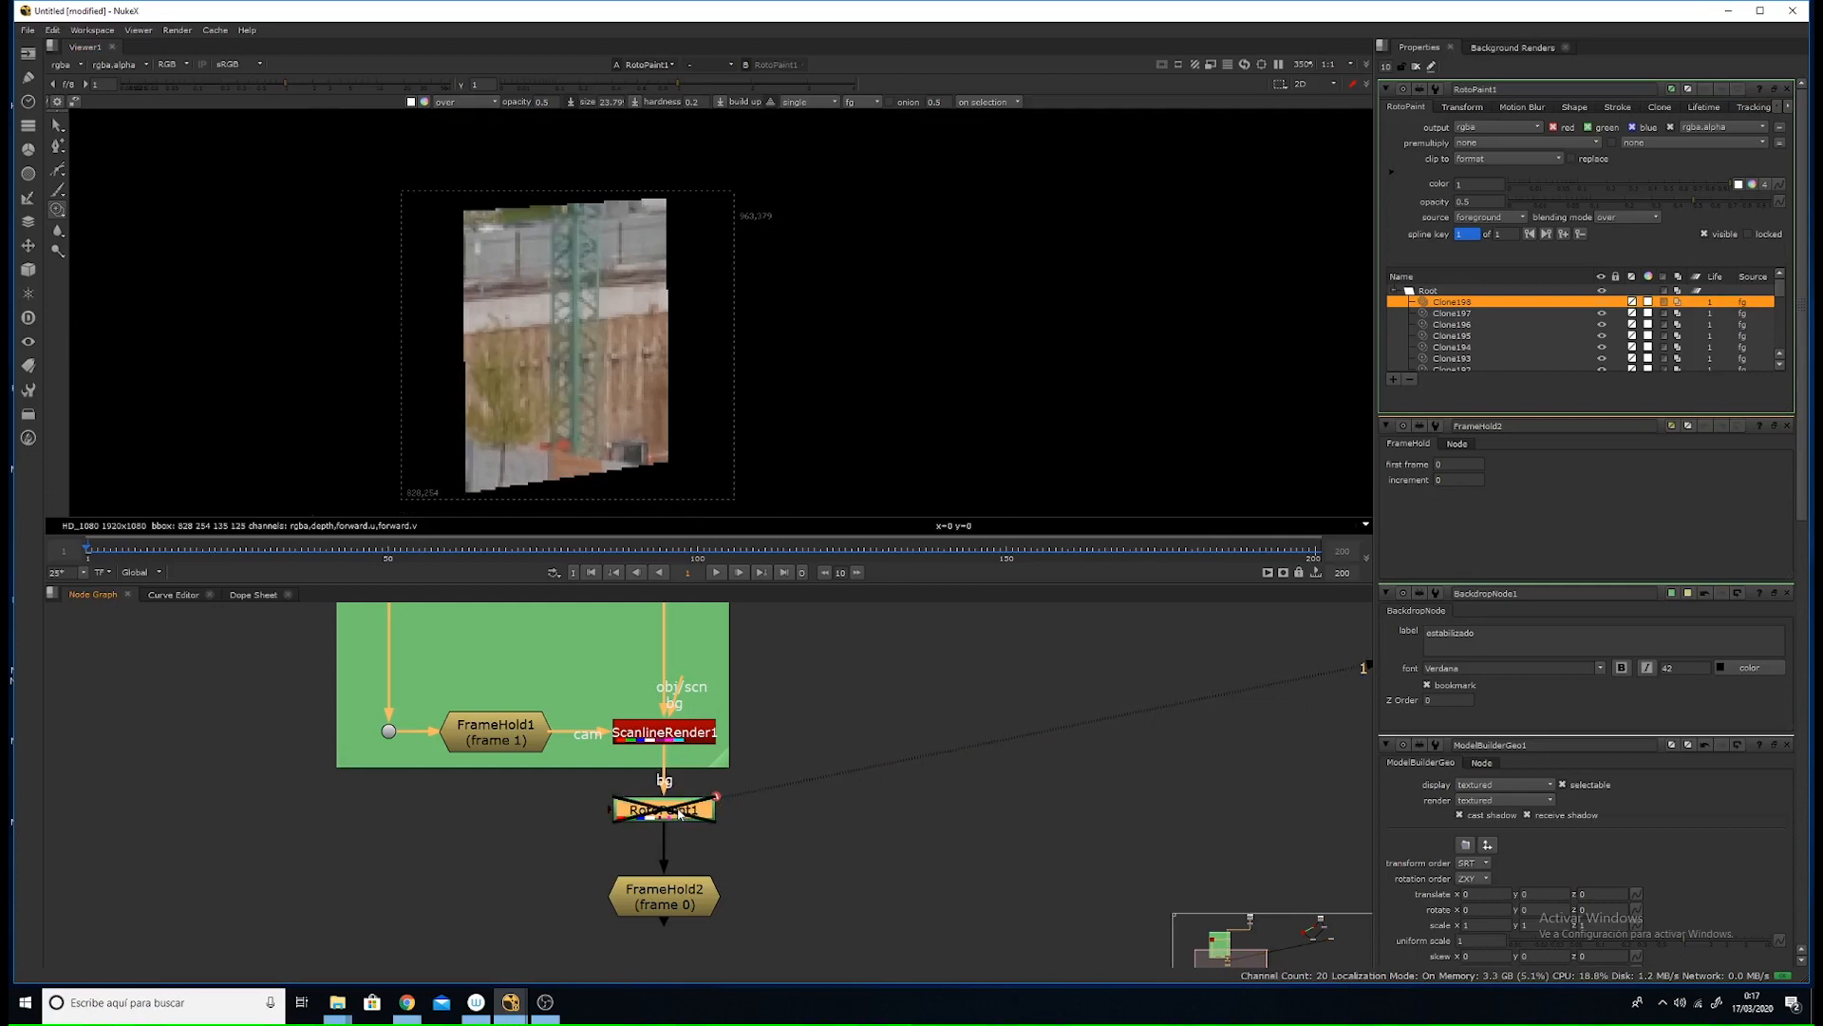
middle_drag(668, 801, 657, 714)
key(d)
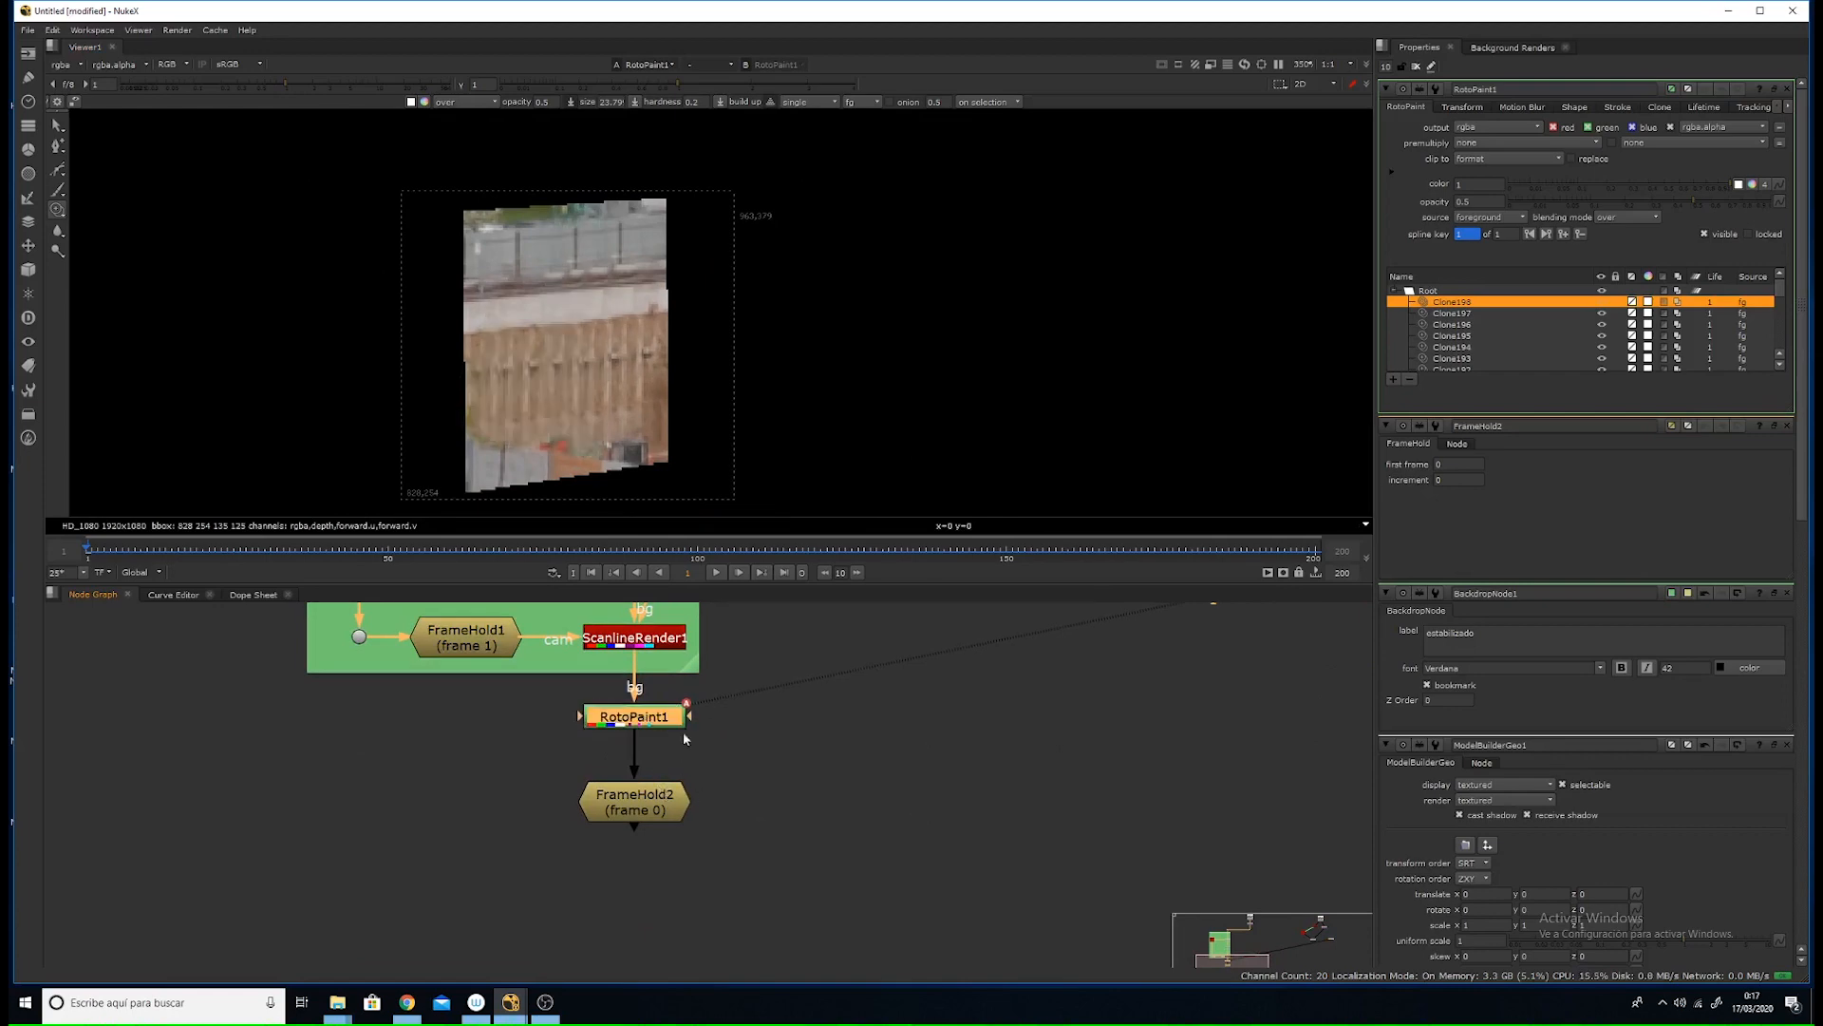
- Add an unconnected Roto node beside FrameHold2 and disable RotoPaint1 to bring back the original tower
click(762, 790)
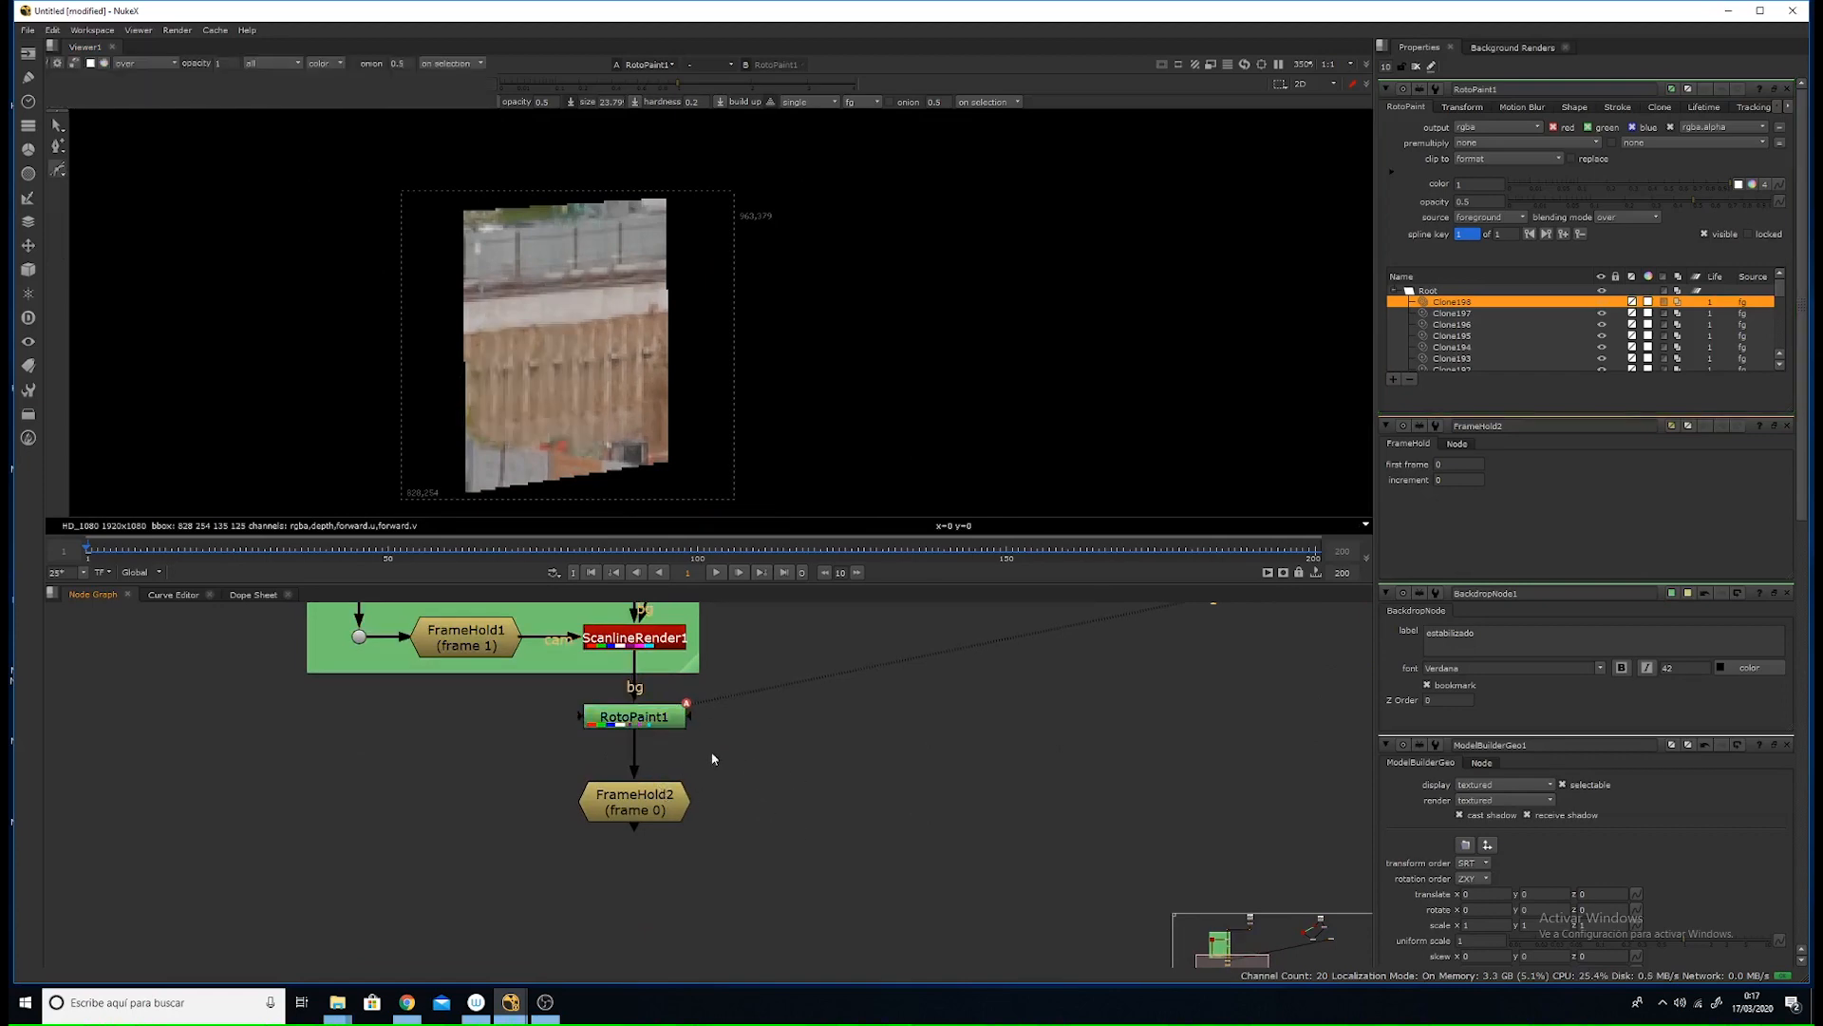
key(o)
scroll(527, 275, up, 3)
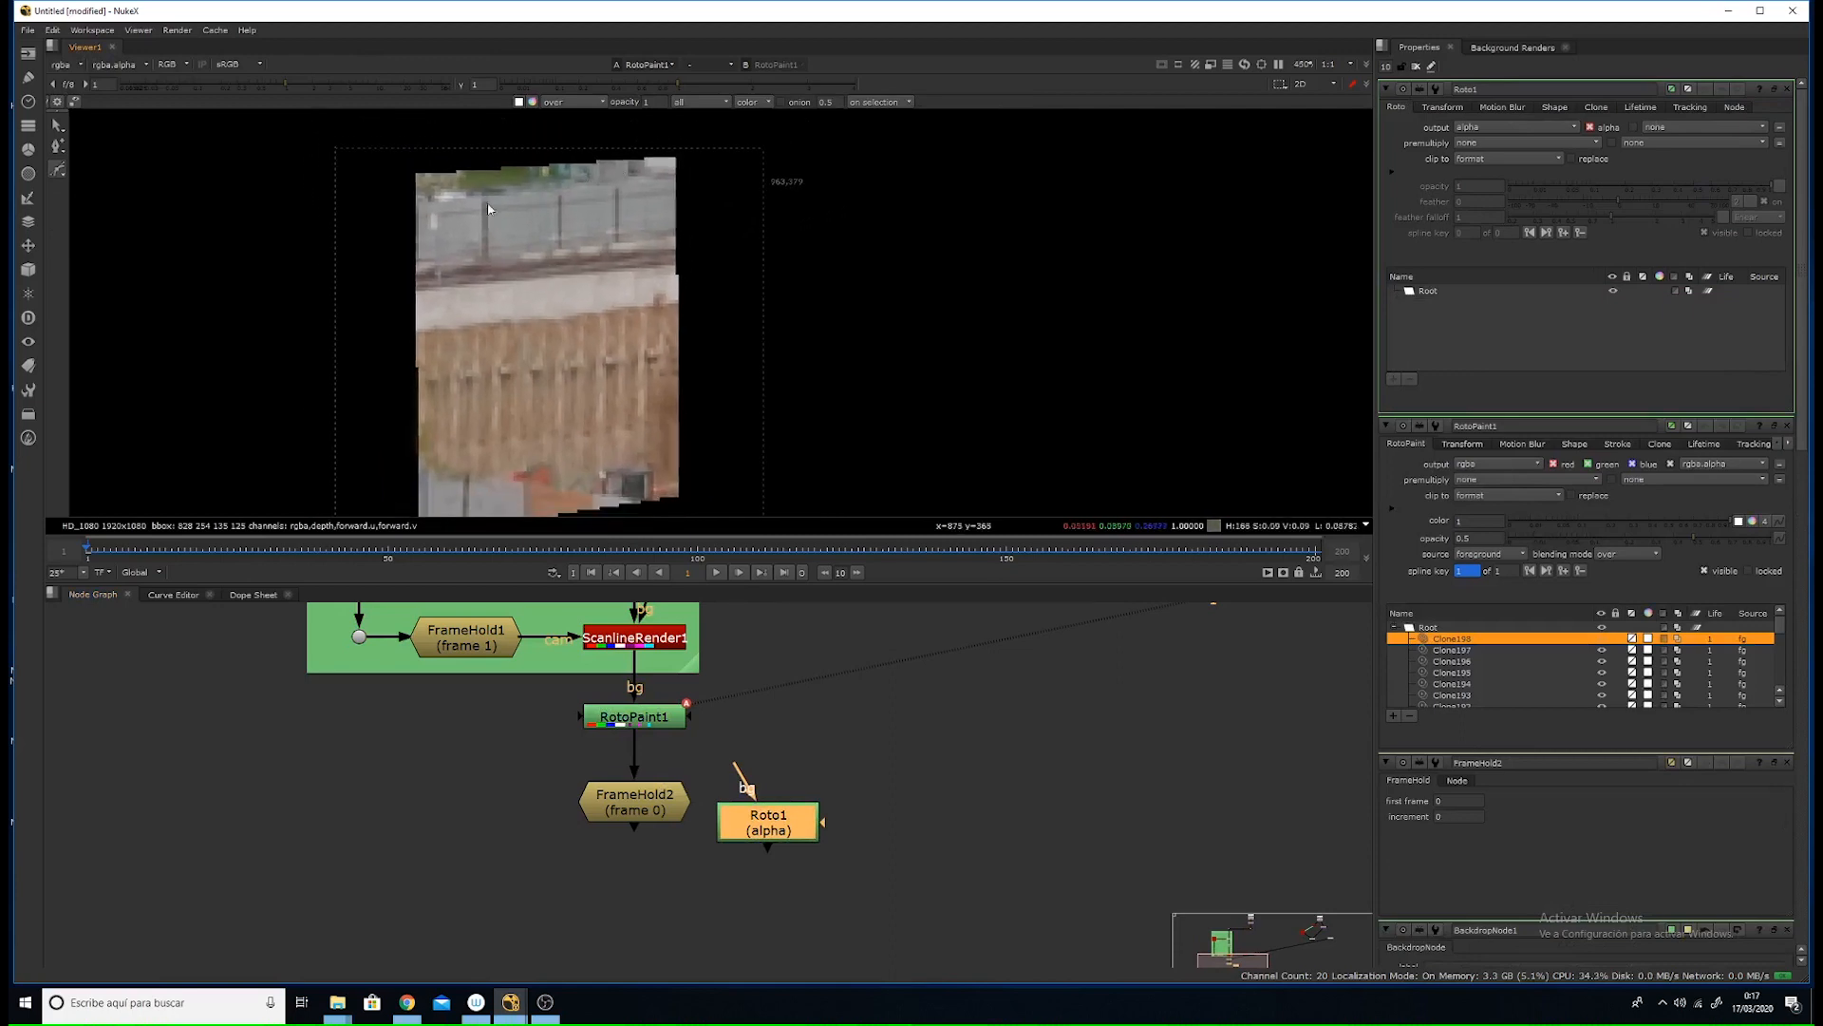
scroll(464, 143, up, 2)
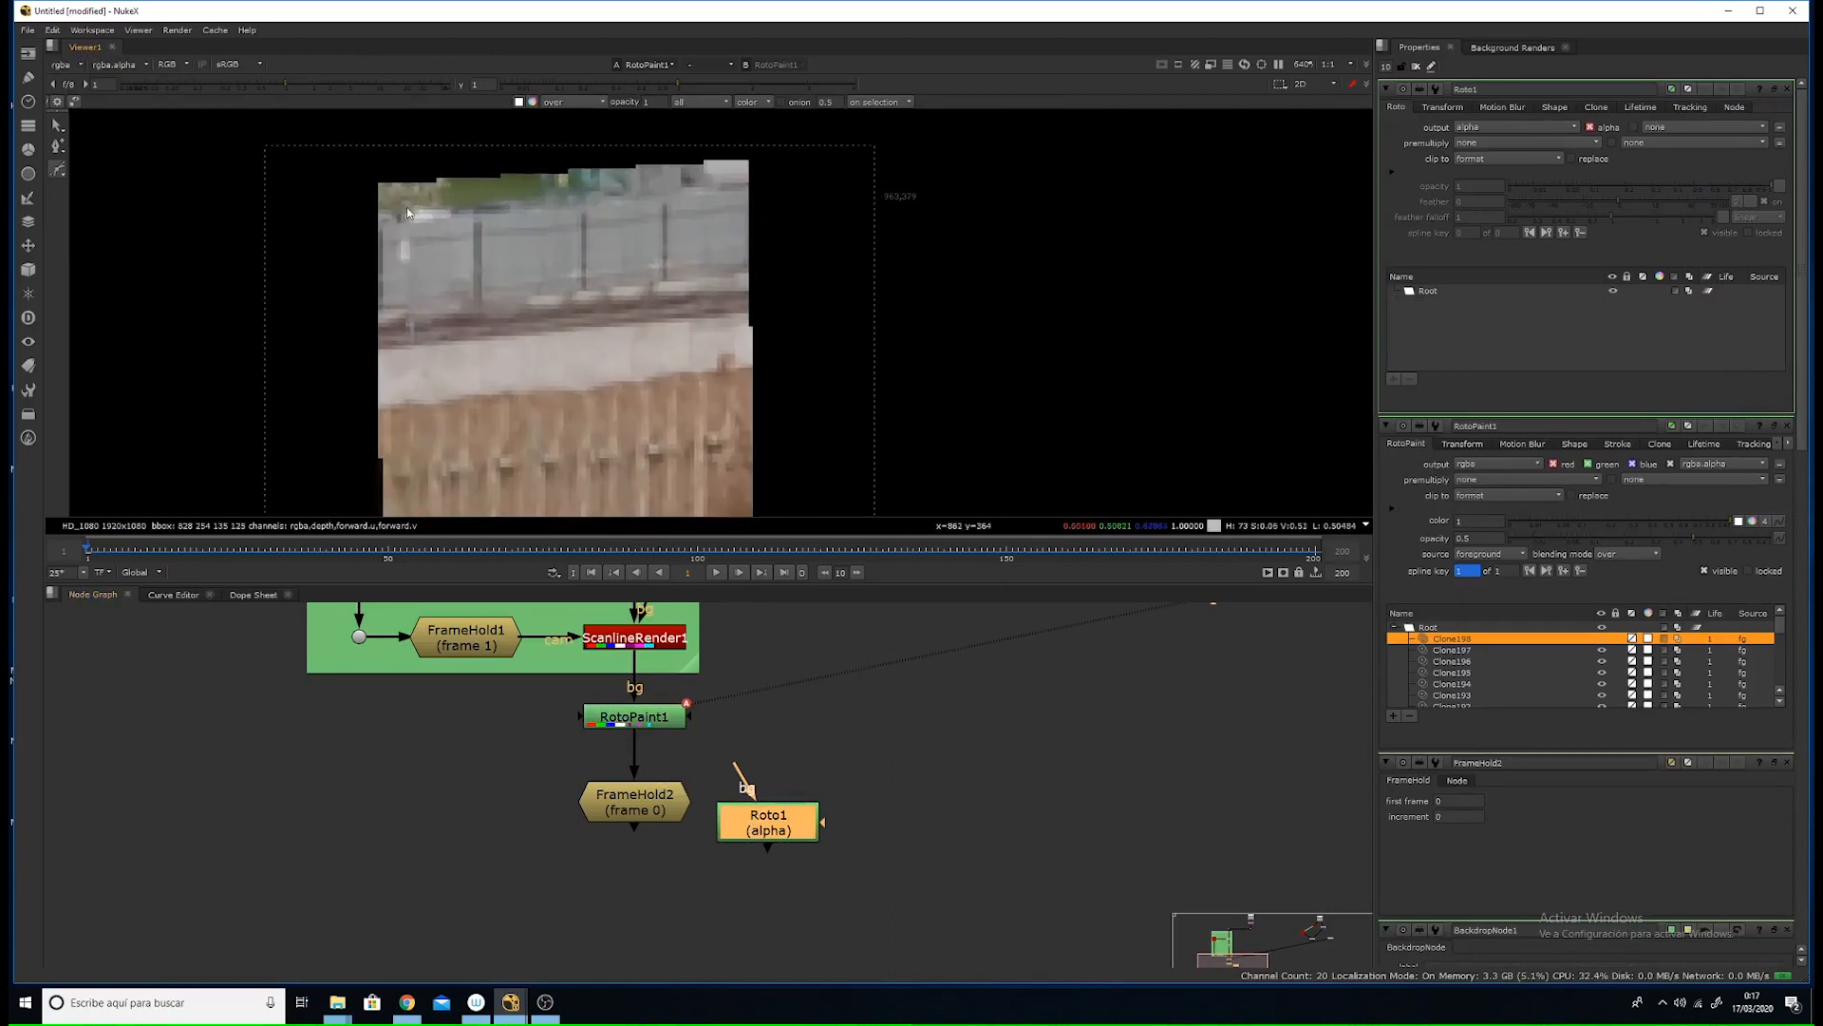
scroll(574, 200, down, 3)
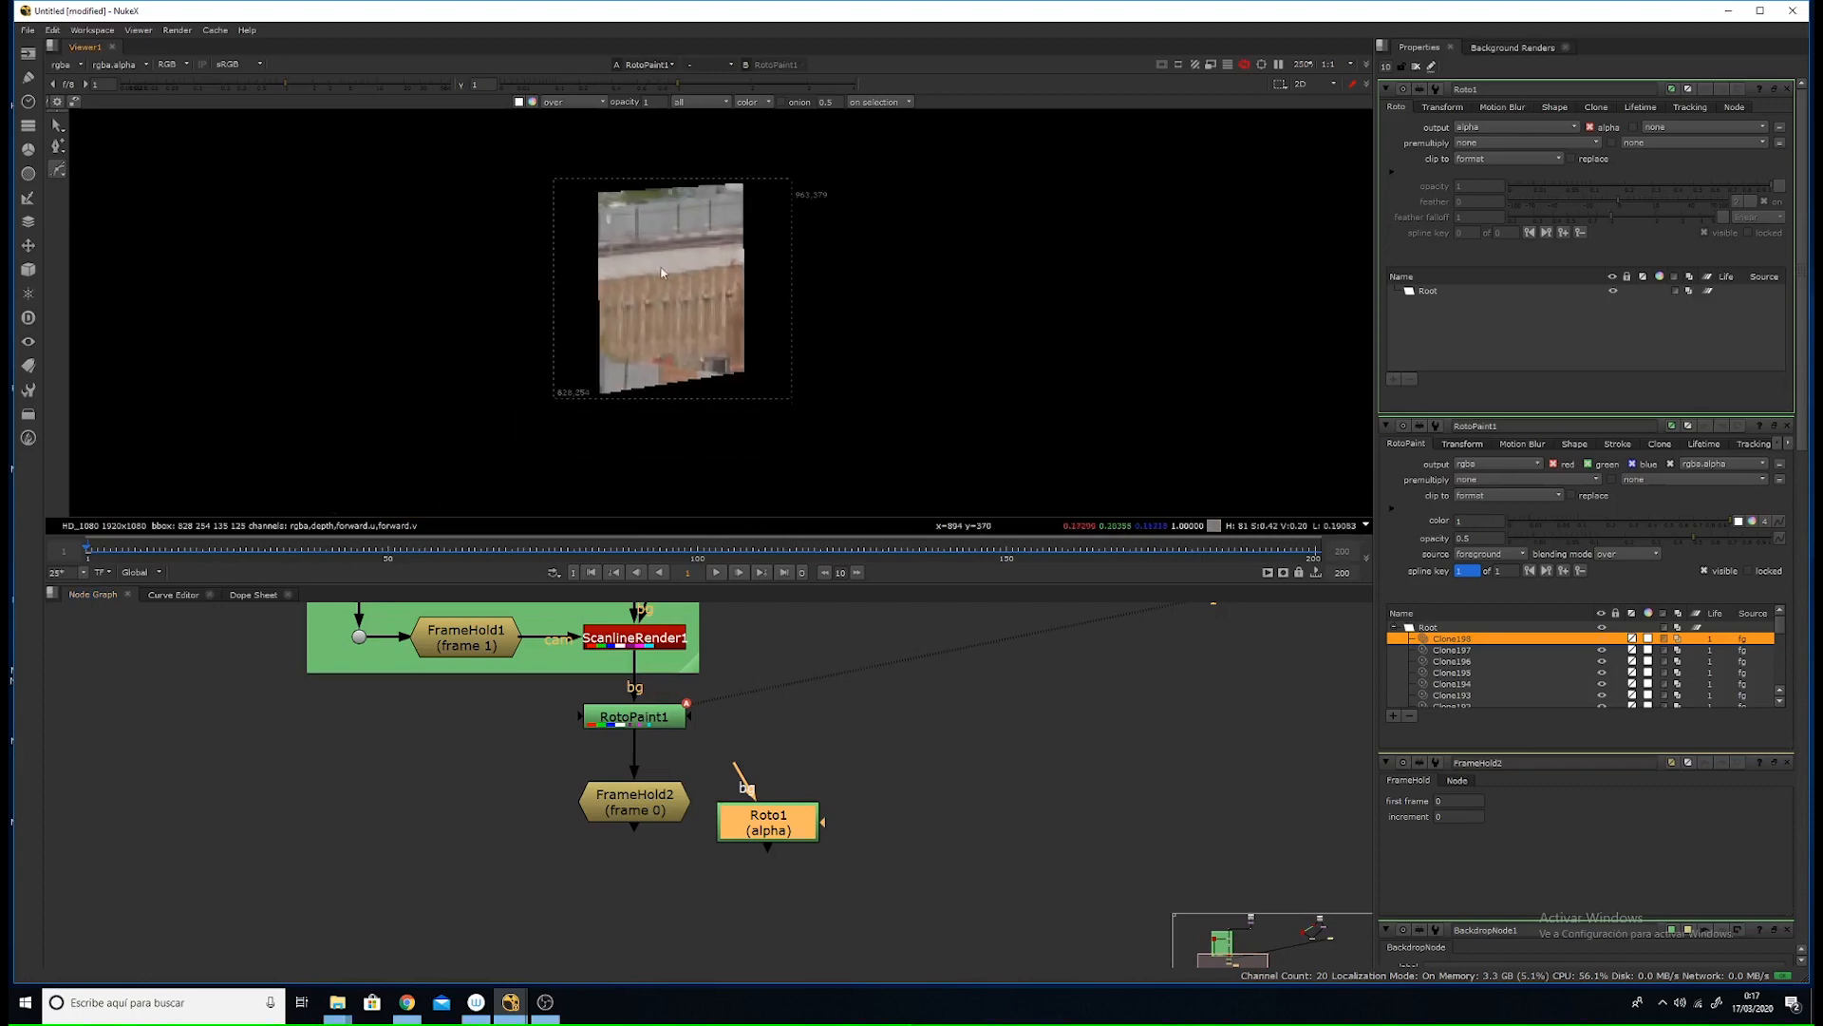
middle_drag(746, 635, 747, 590)
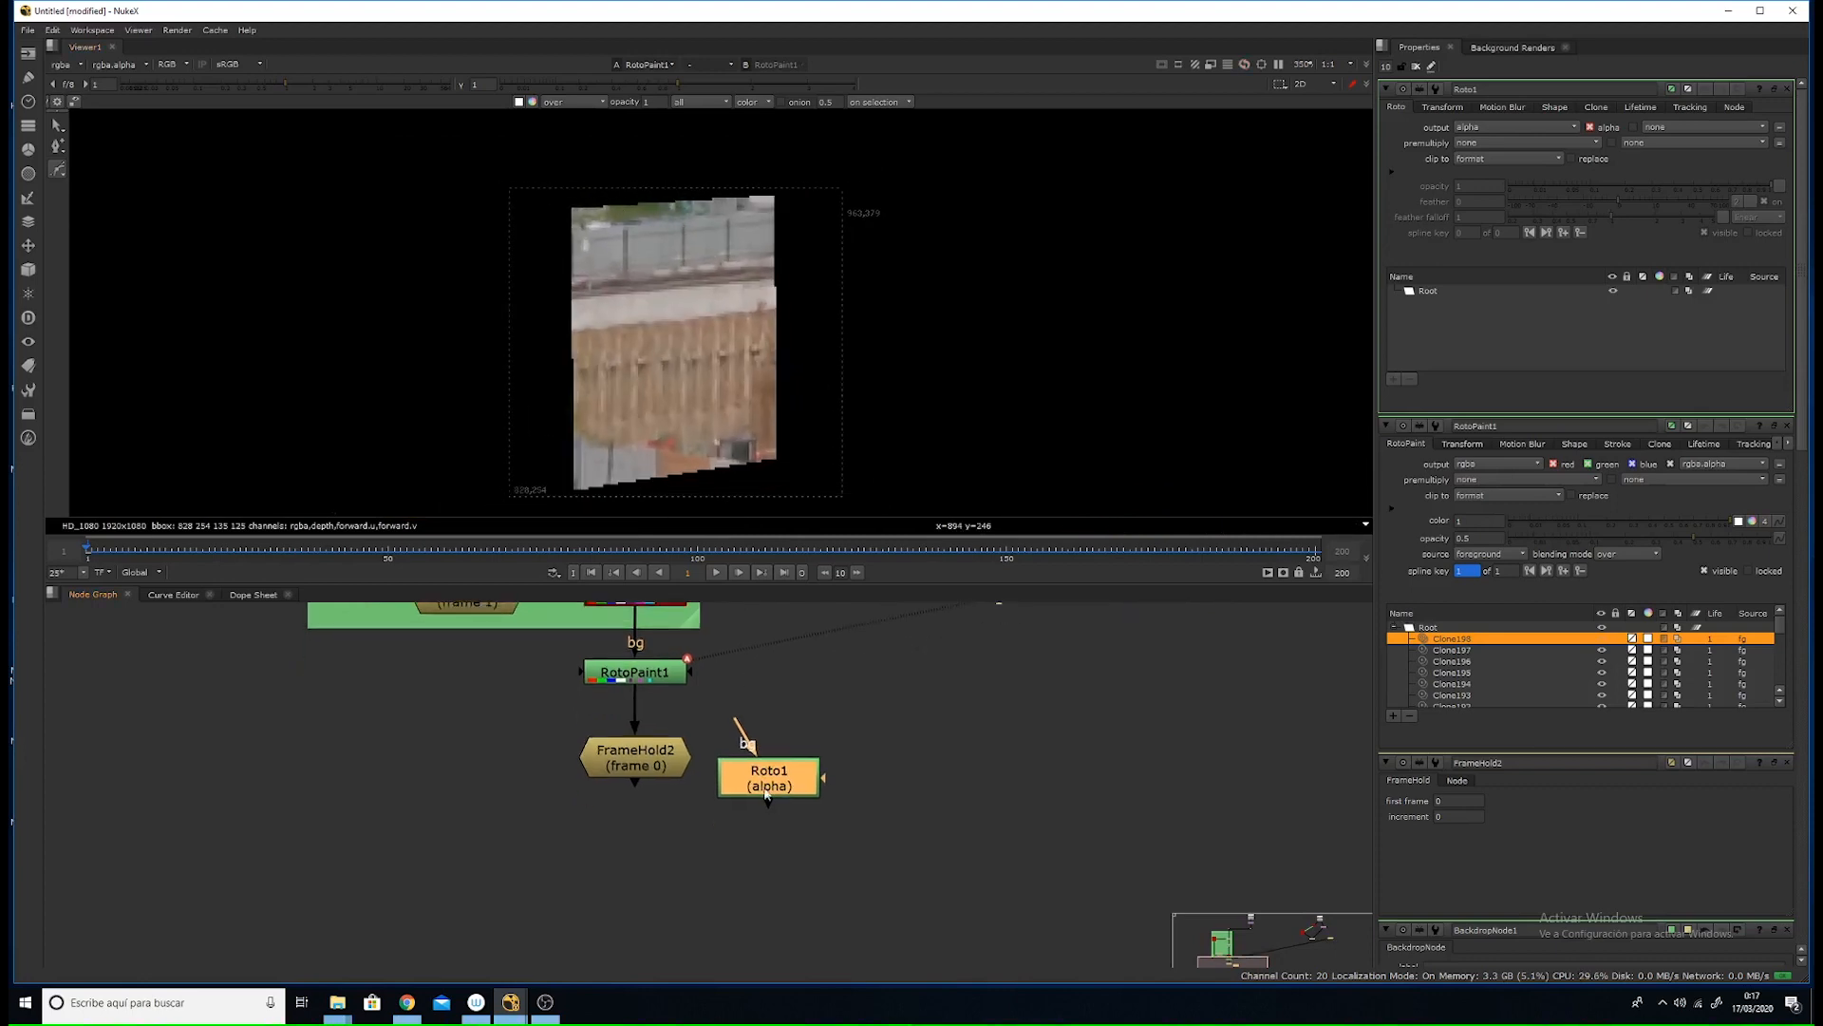
click(763, 786)
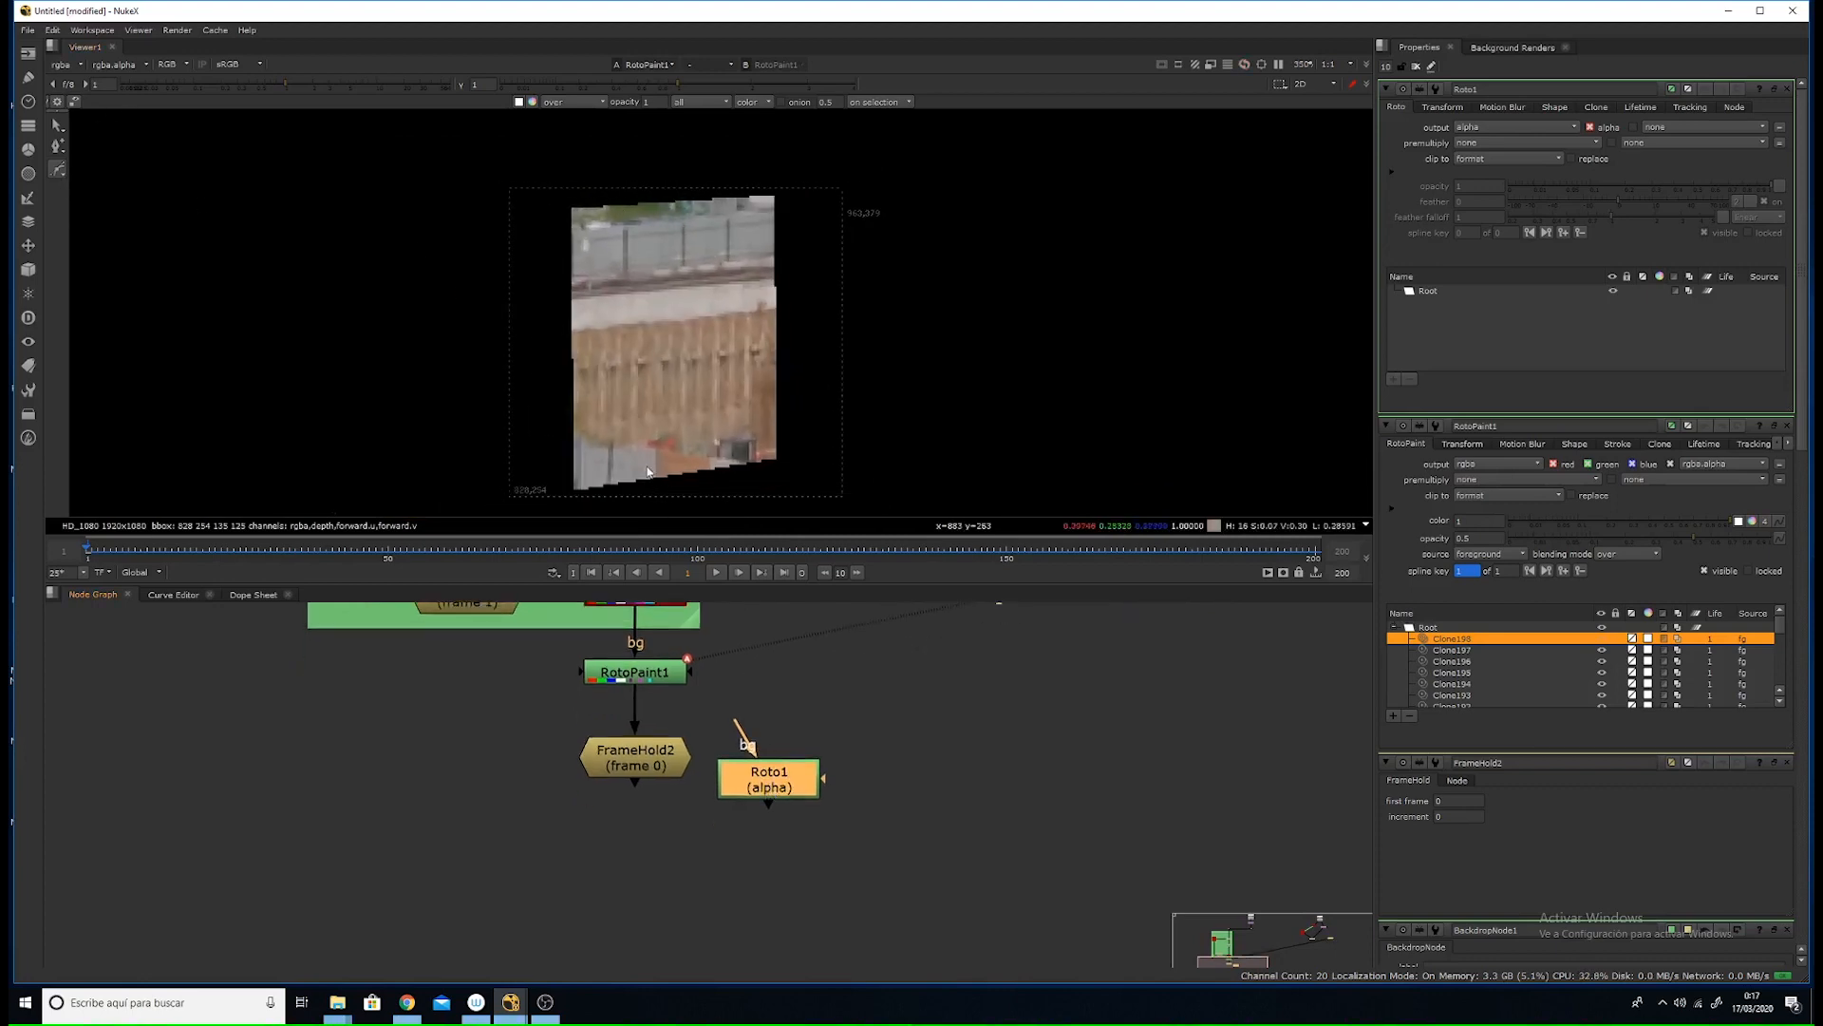
click(655, 674)
key(d)
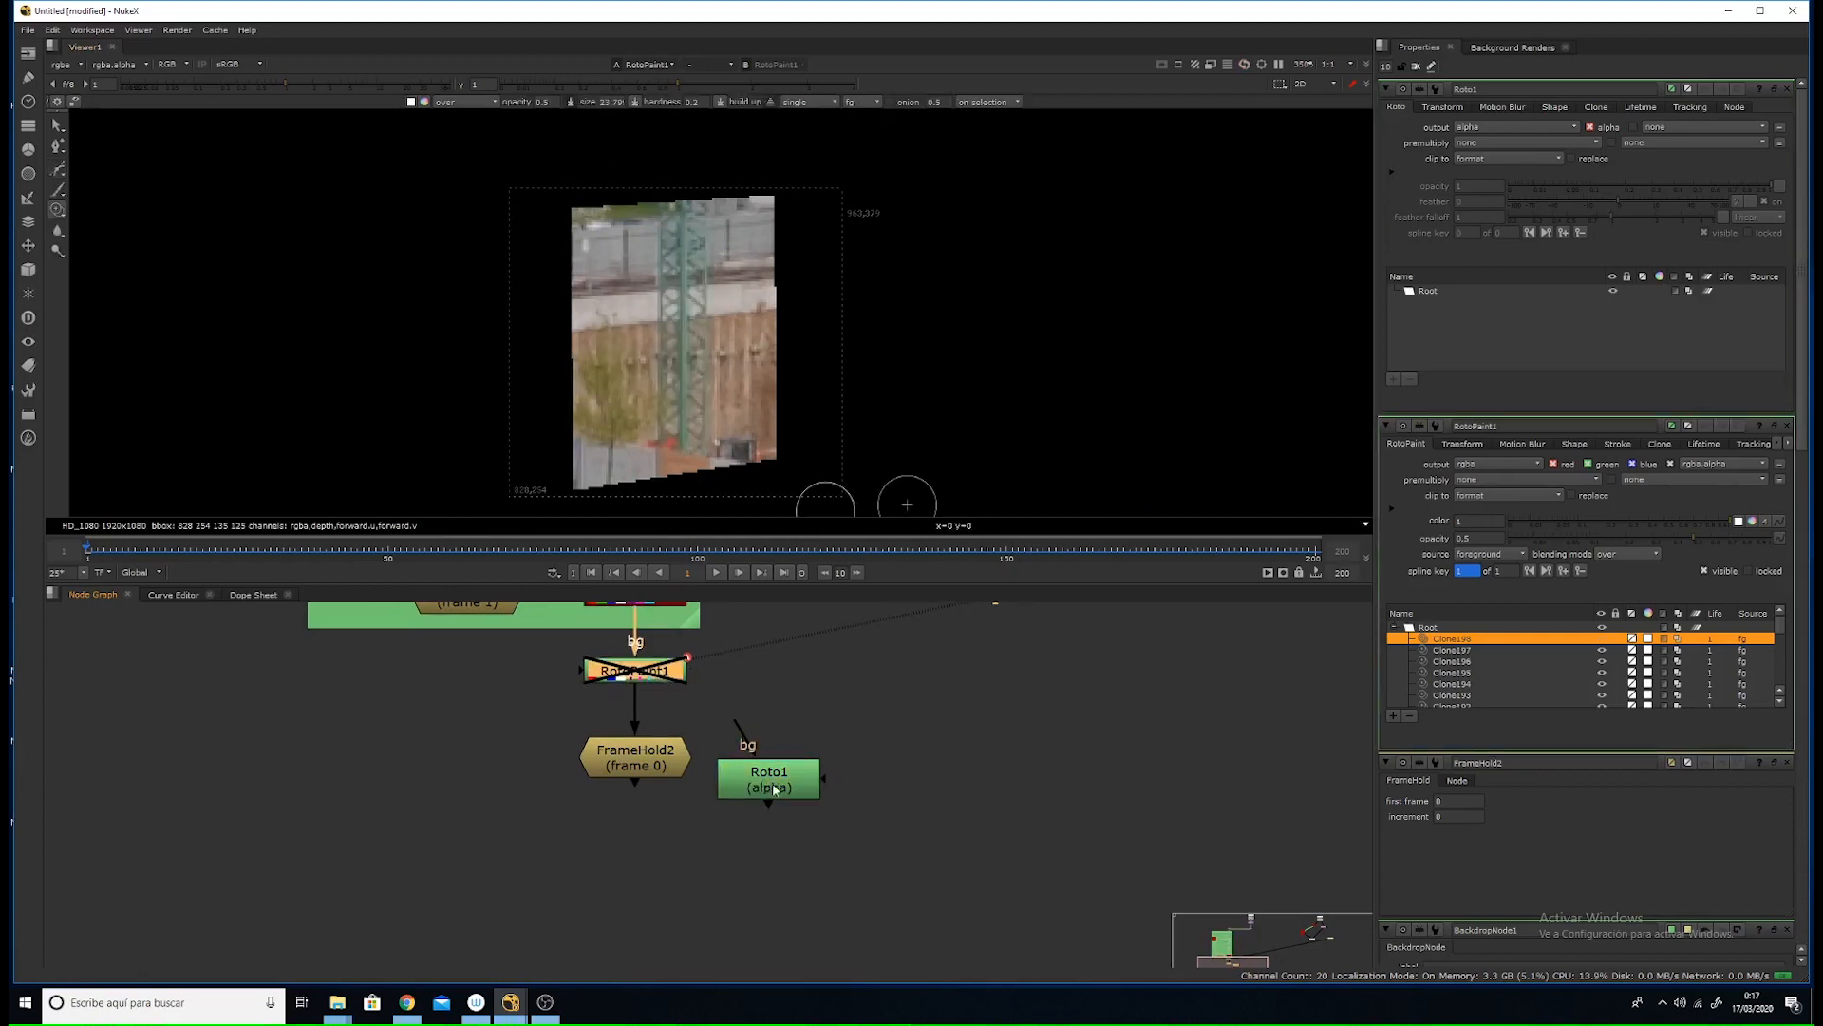
drag(772, 787, 800, 805)
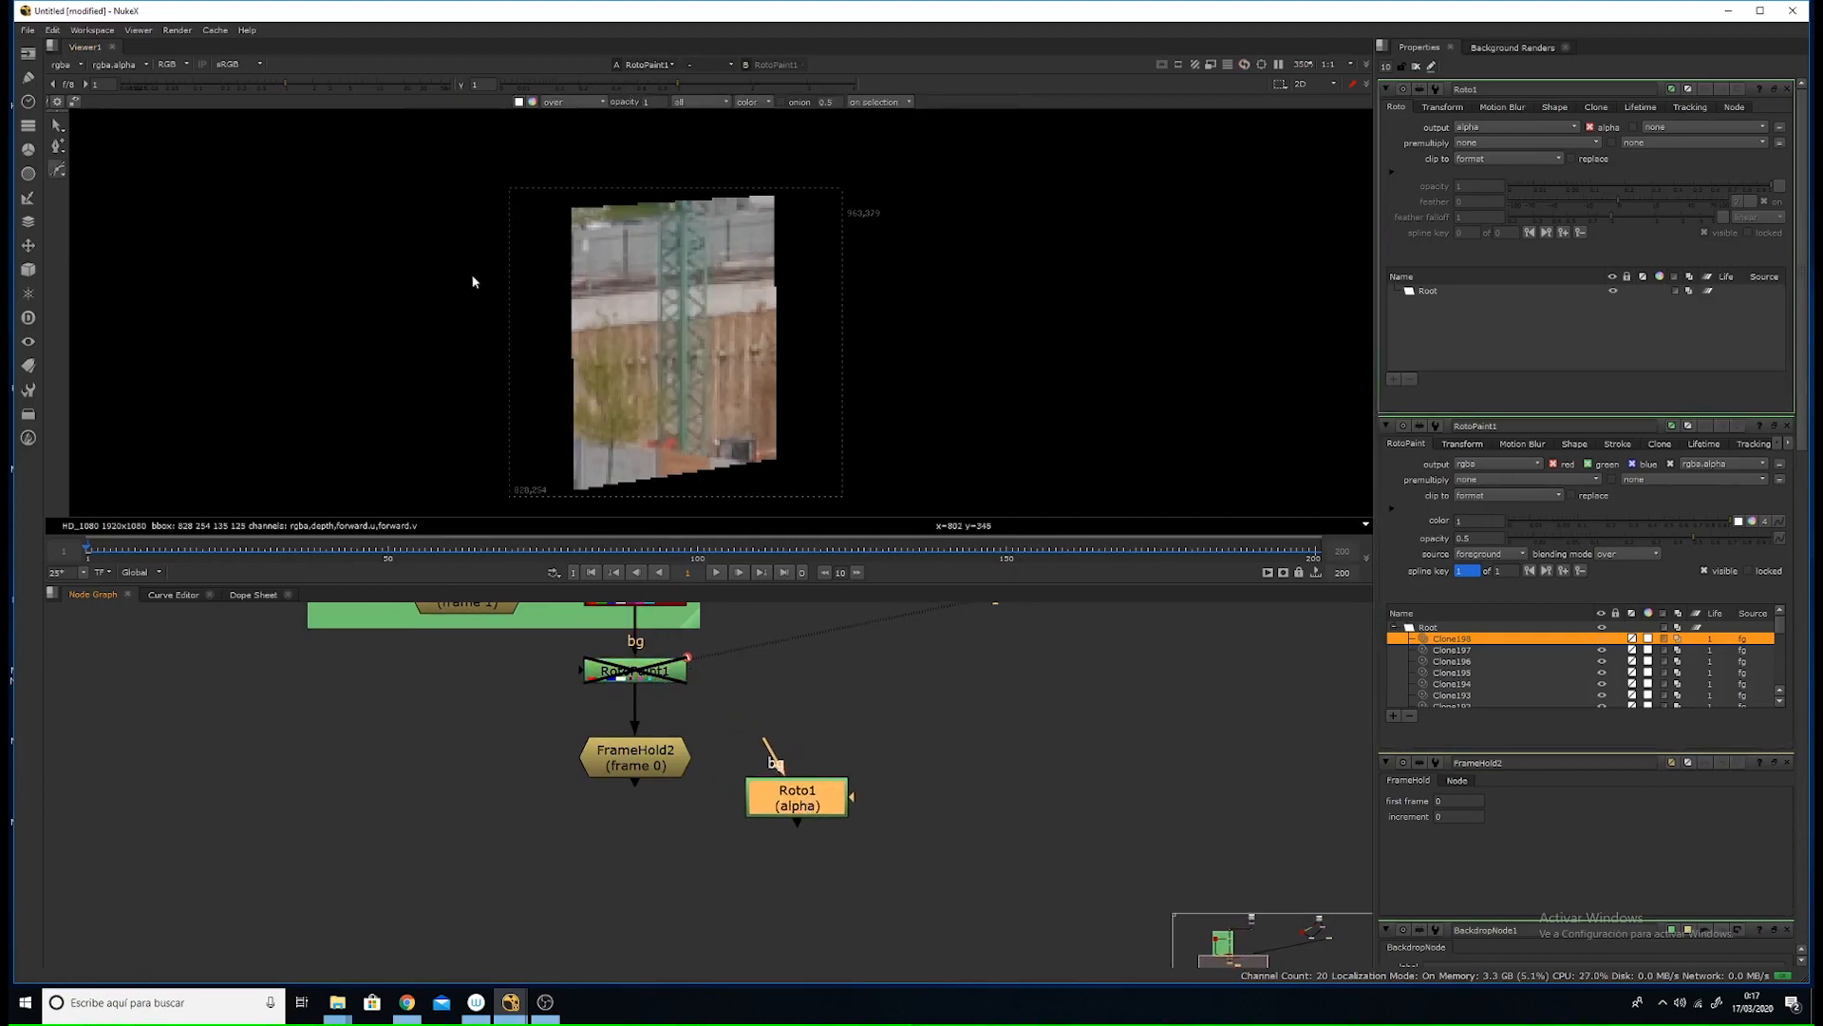
- Draw a closed four-point Bezier shape around the tower on the card, from near its top edge to the ground
click(722, 213)
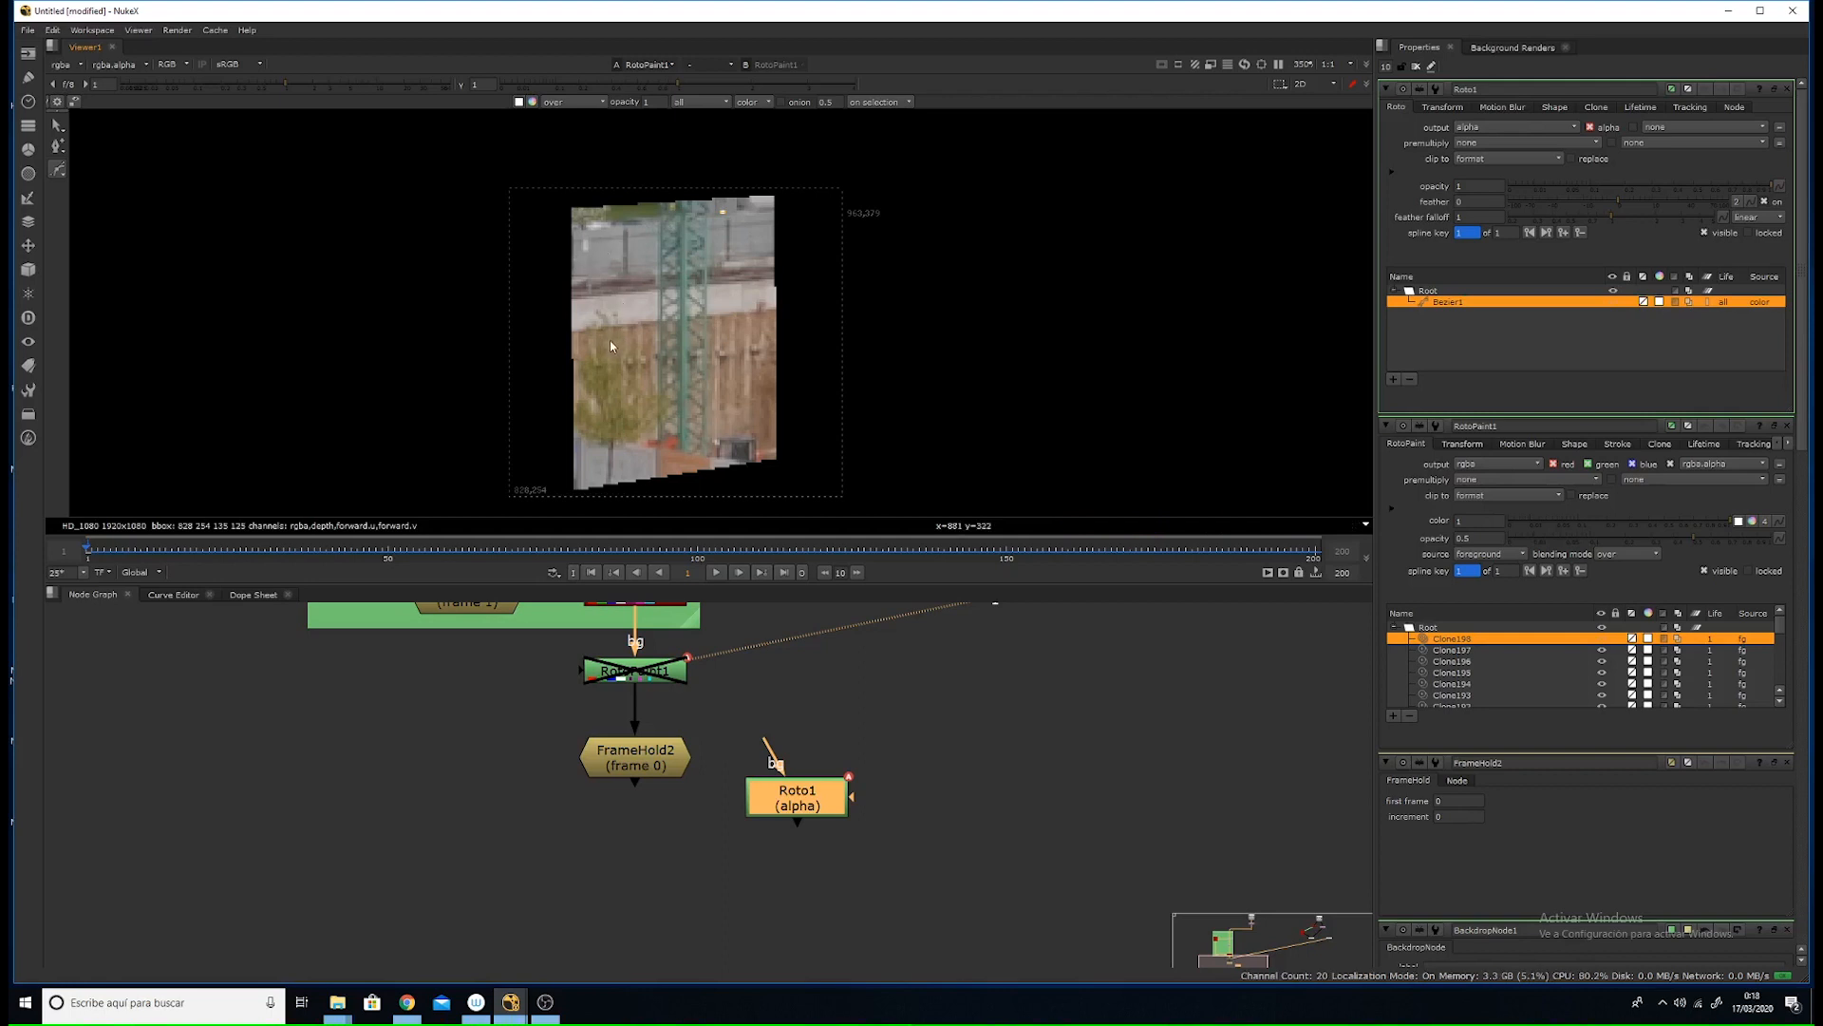
click(596, 455)
click(694, 465)
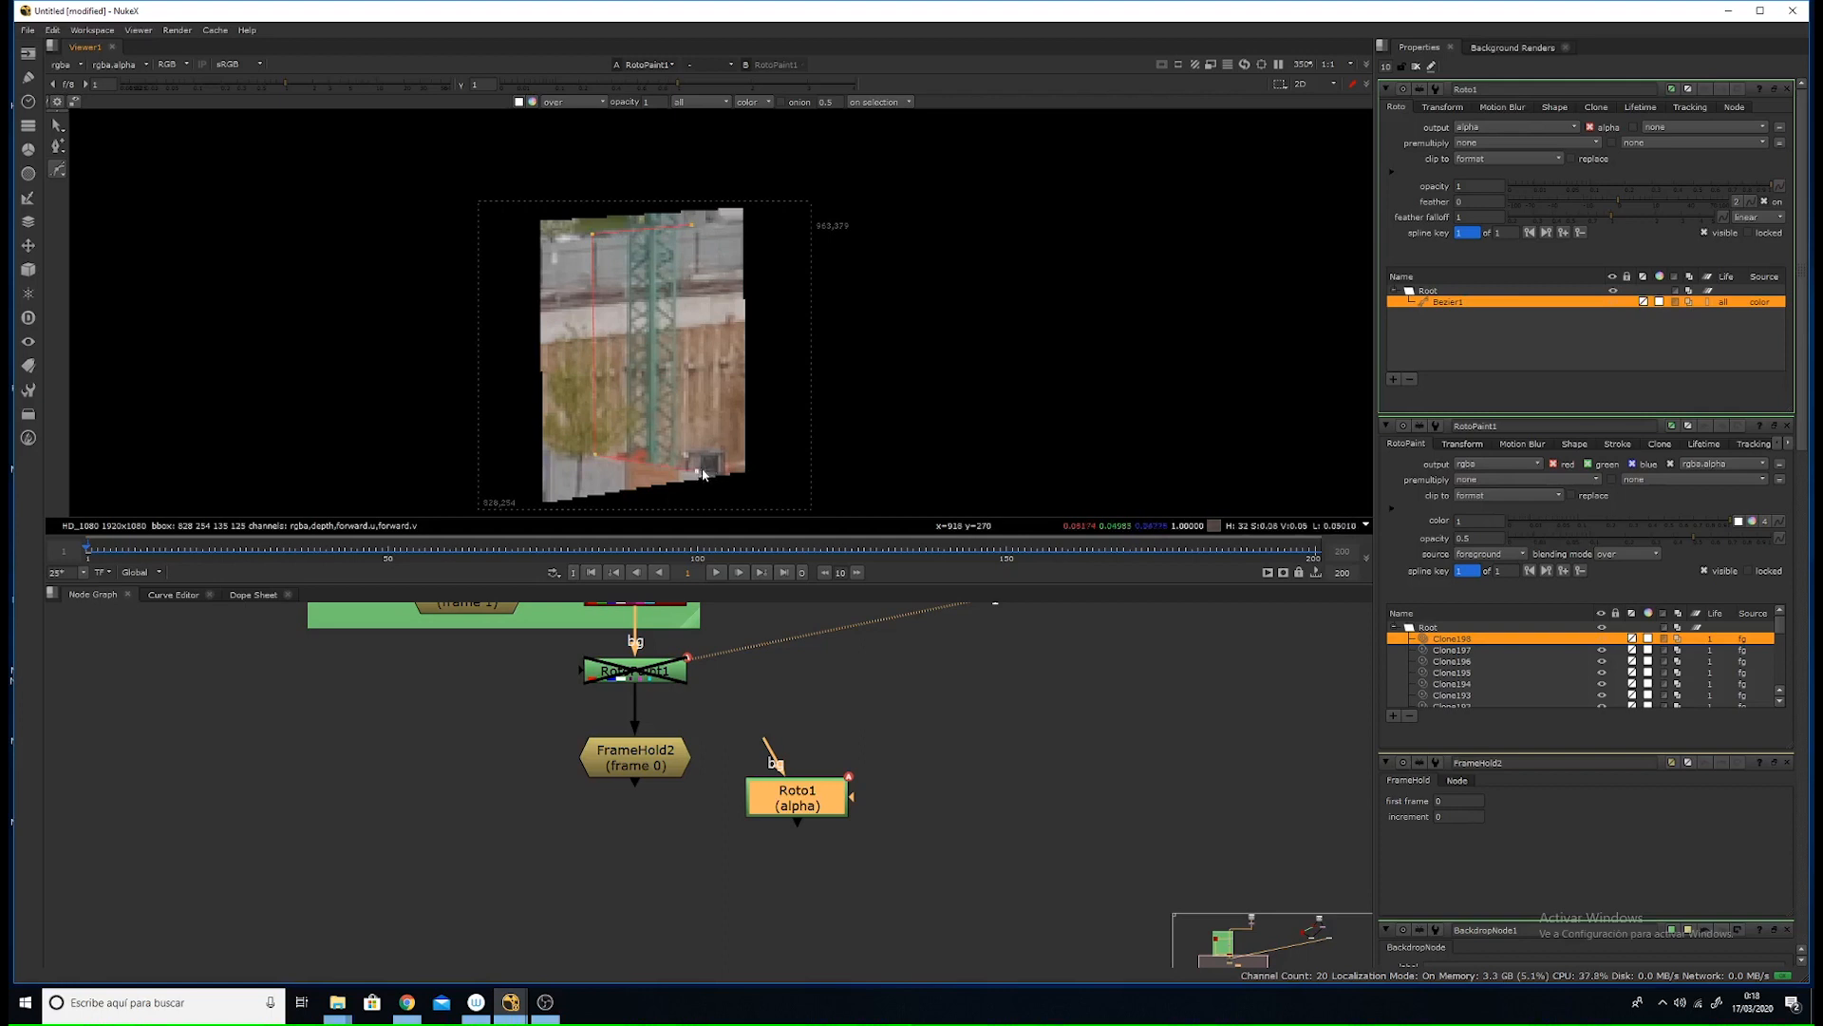
click(693, 222)
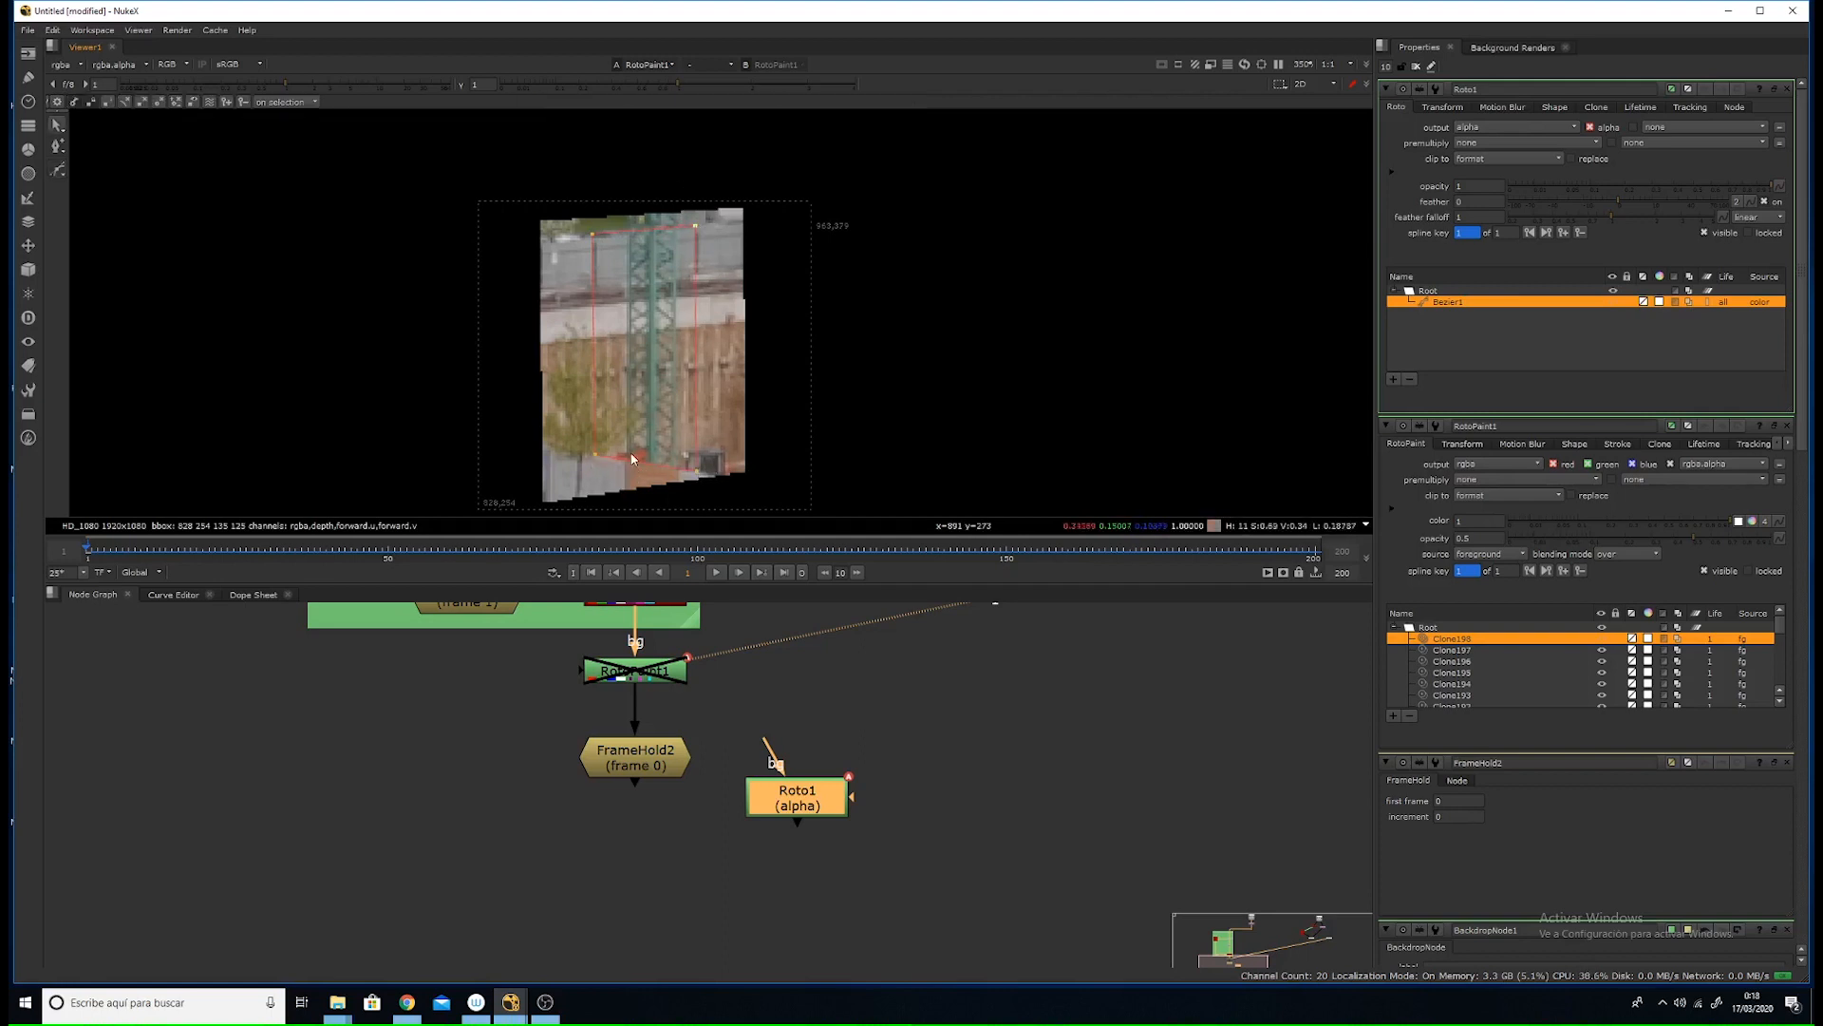
scroll(634, 459, up, 3)
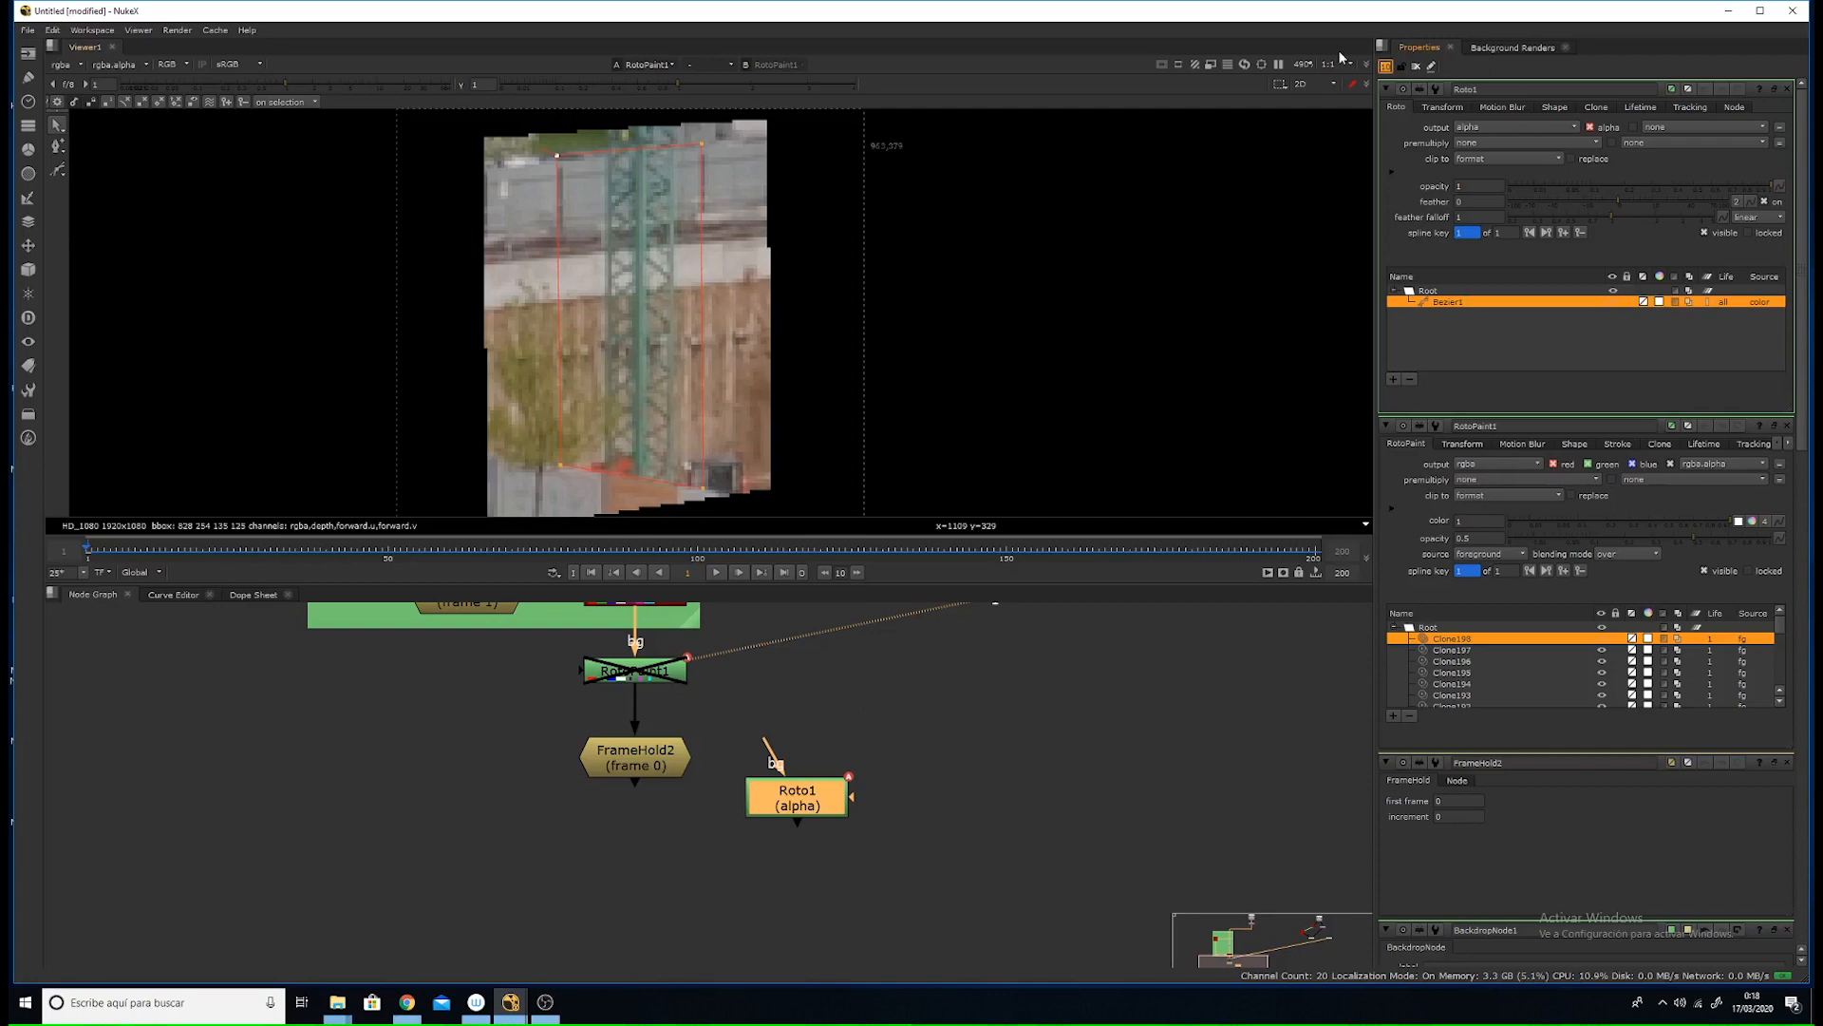
- Limit the open node properties to 1 and key the Bezier at frame 200 by adjusting its lower left corner
text(1)
key(Return)
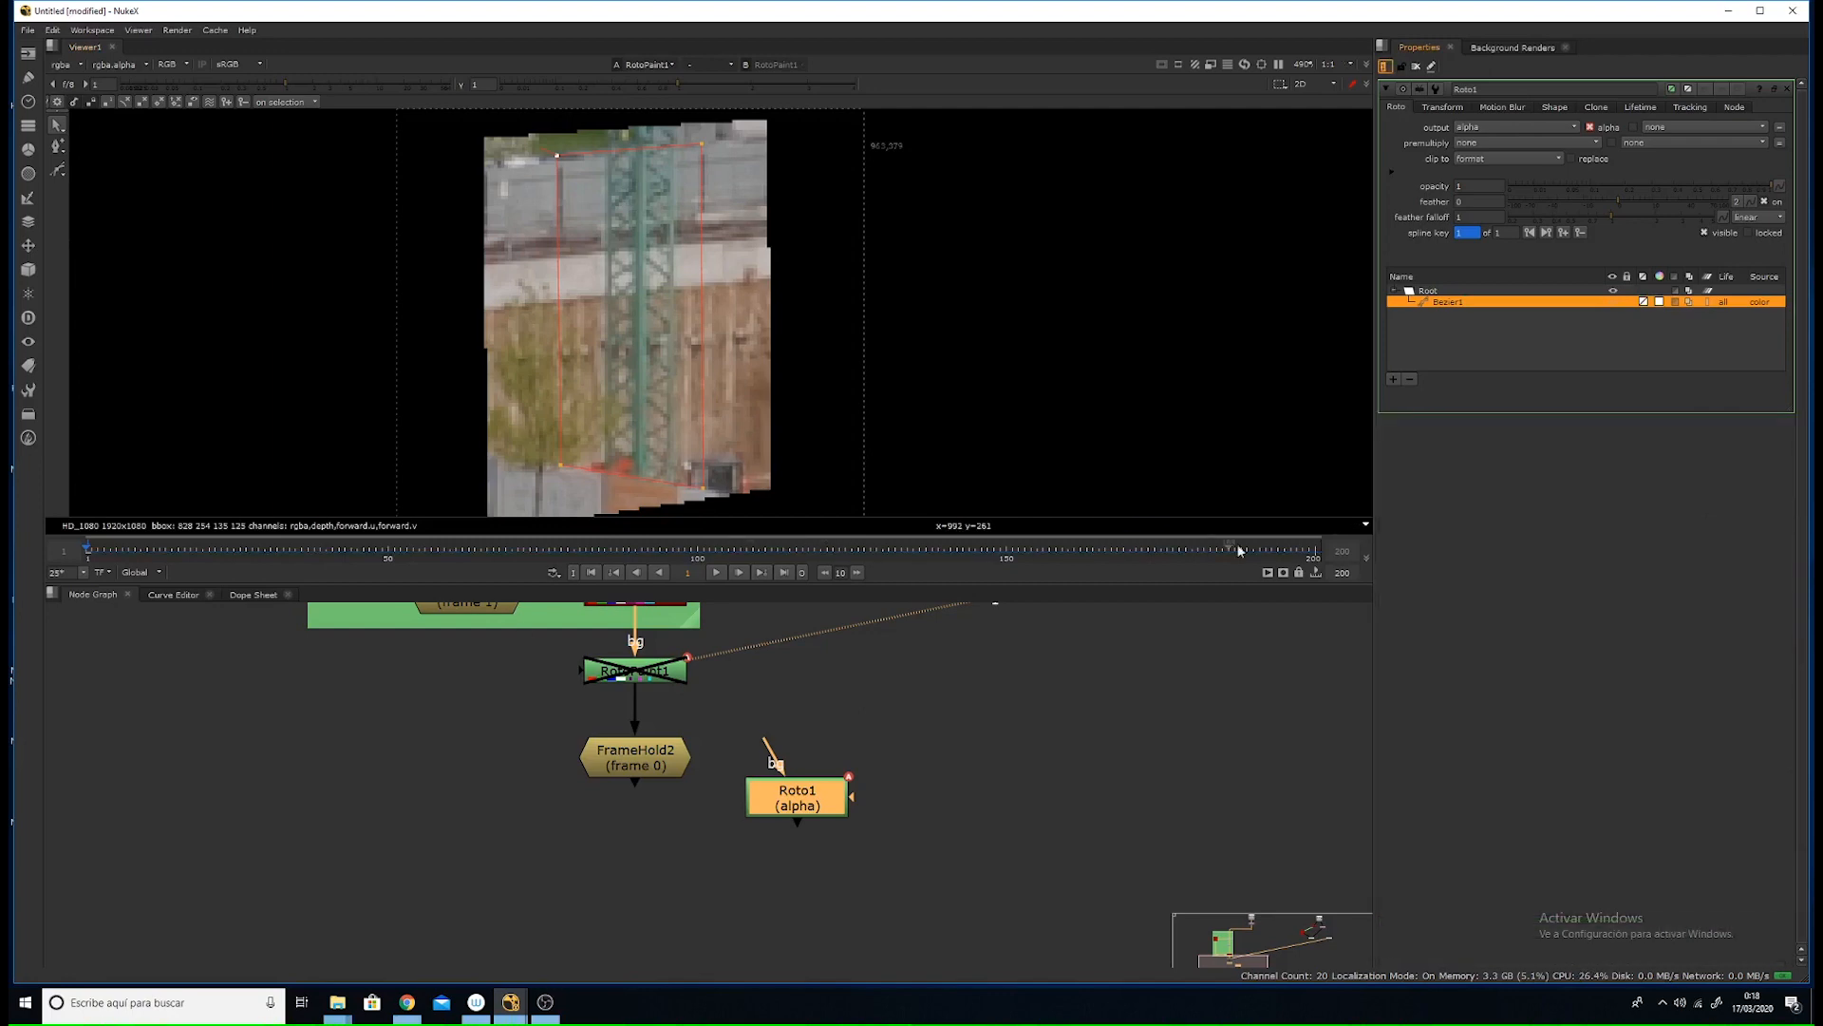
click(1318, 555)
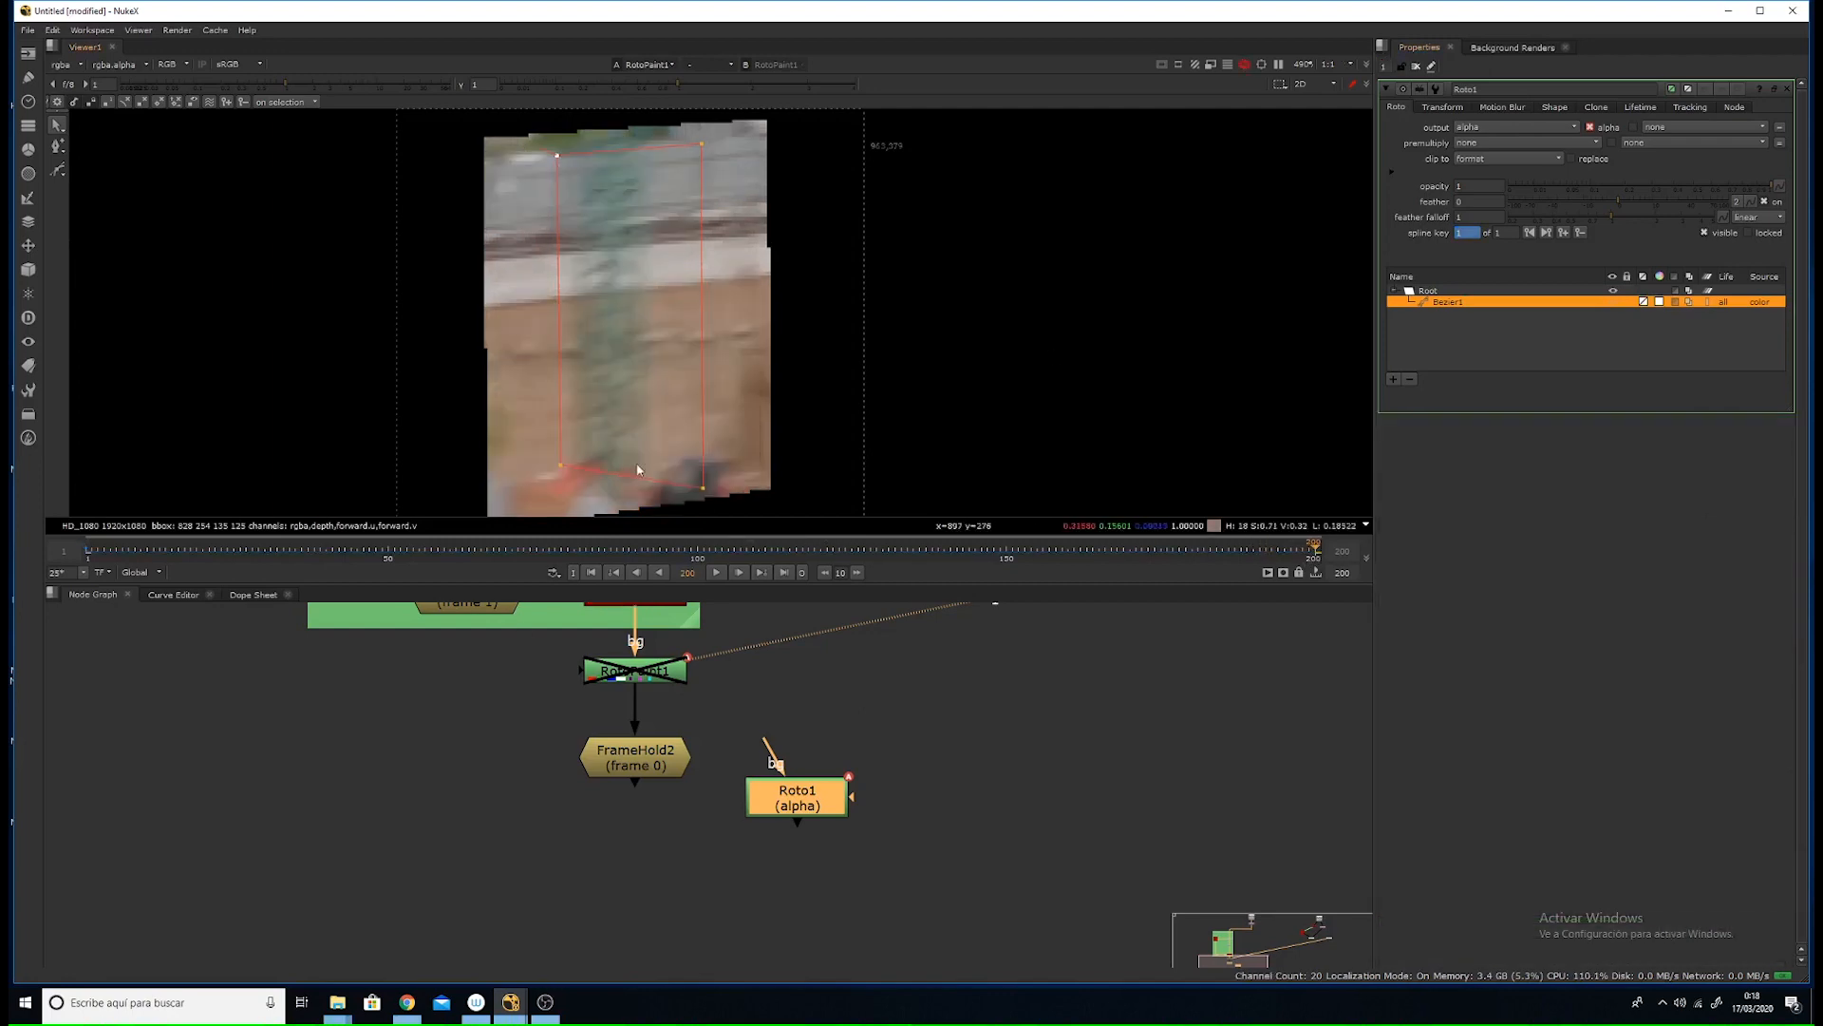
middle_drag(627, 456, 618, 395)
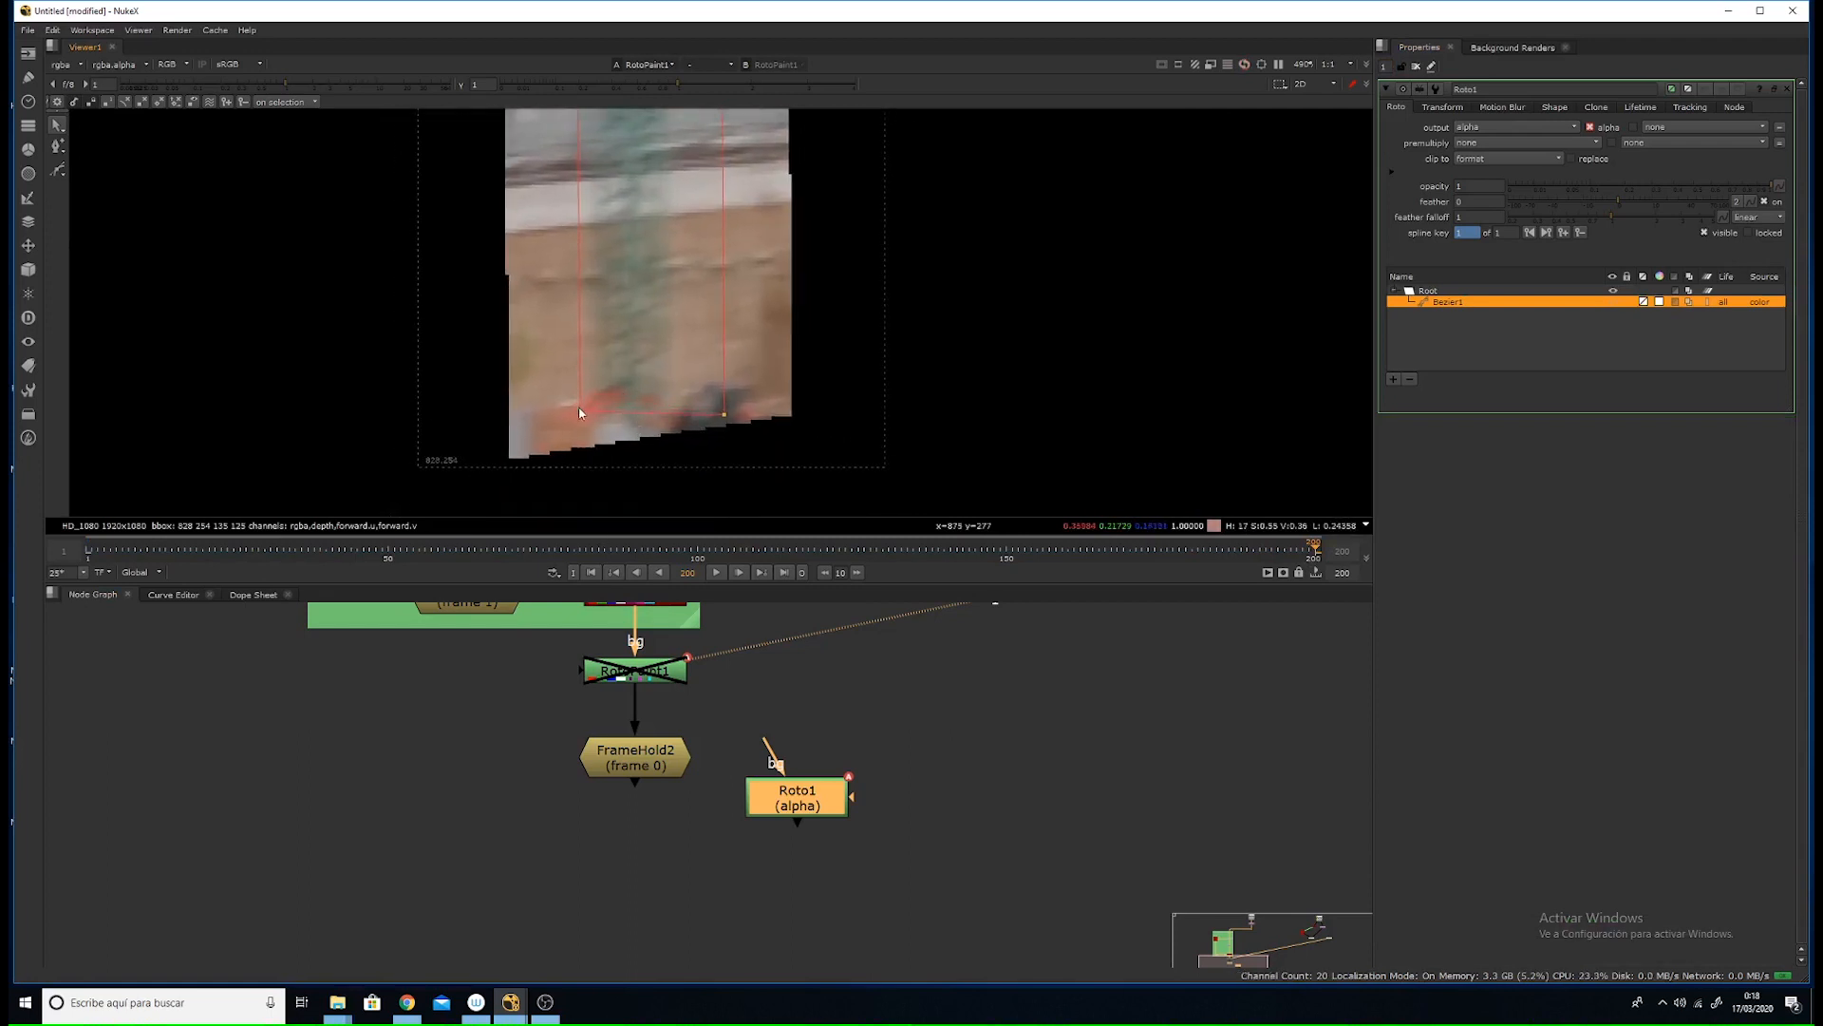
drag(582, 390, 576, 414)
middle_drag(670, 236, 626, 414)
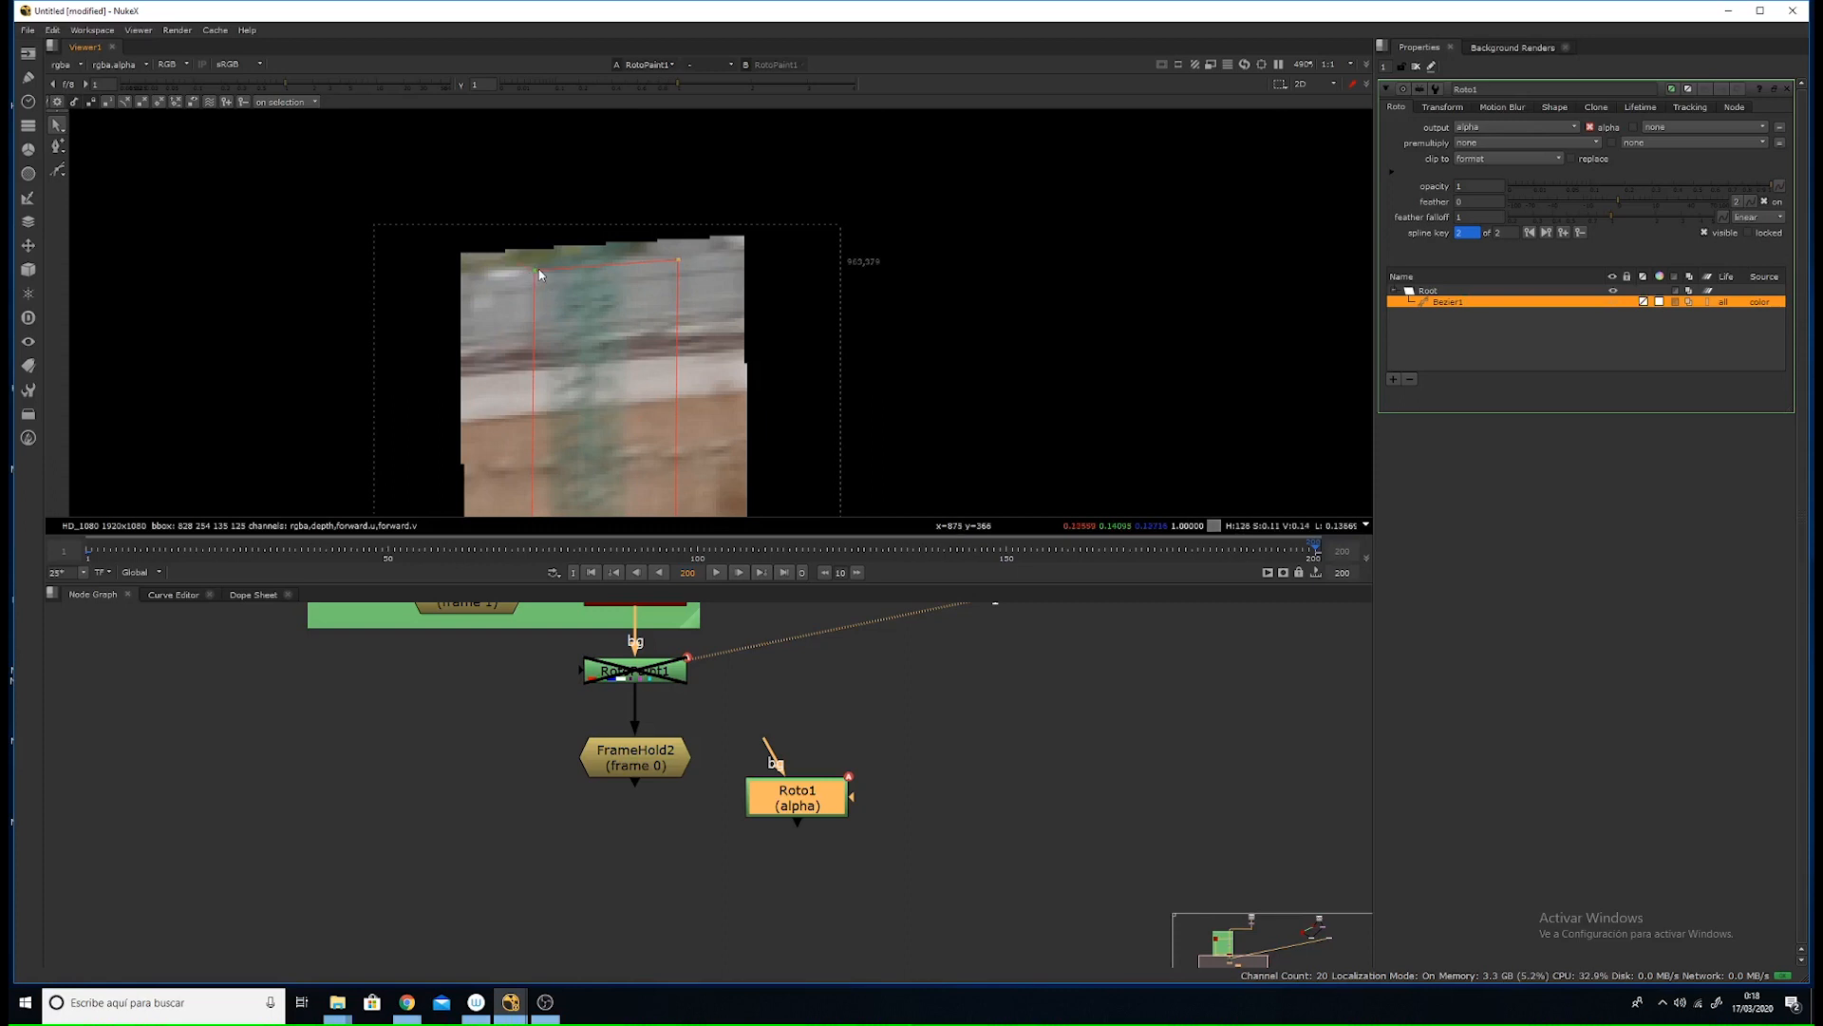
- Key the Bezier at frames 99 and 45 by adjusting its corner points around the tower
click(691, 549)
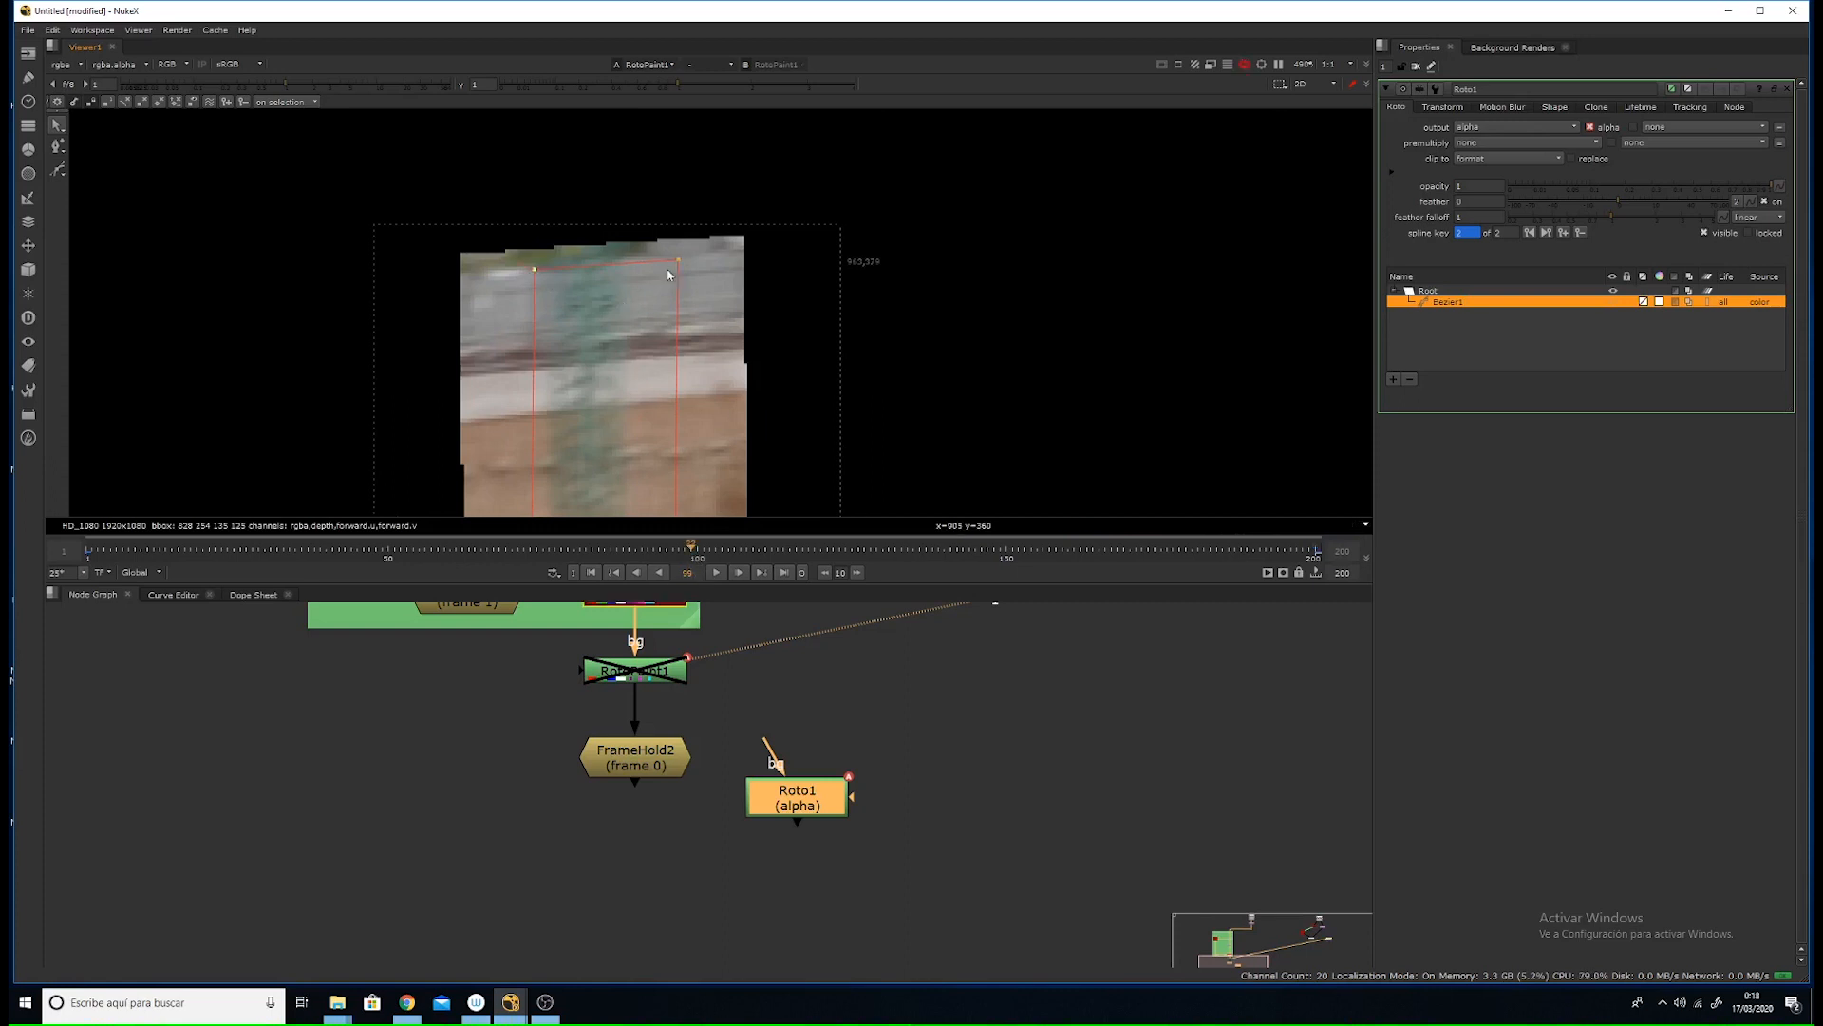
middle_drag(635, 303, 719, 270)
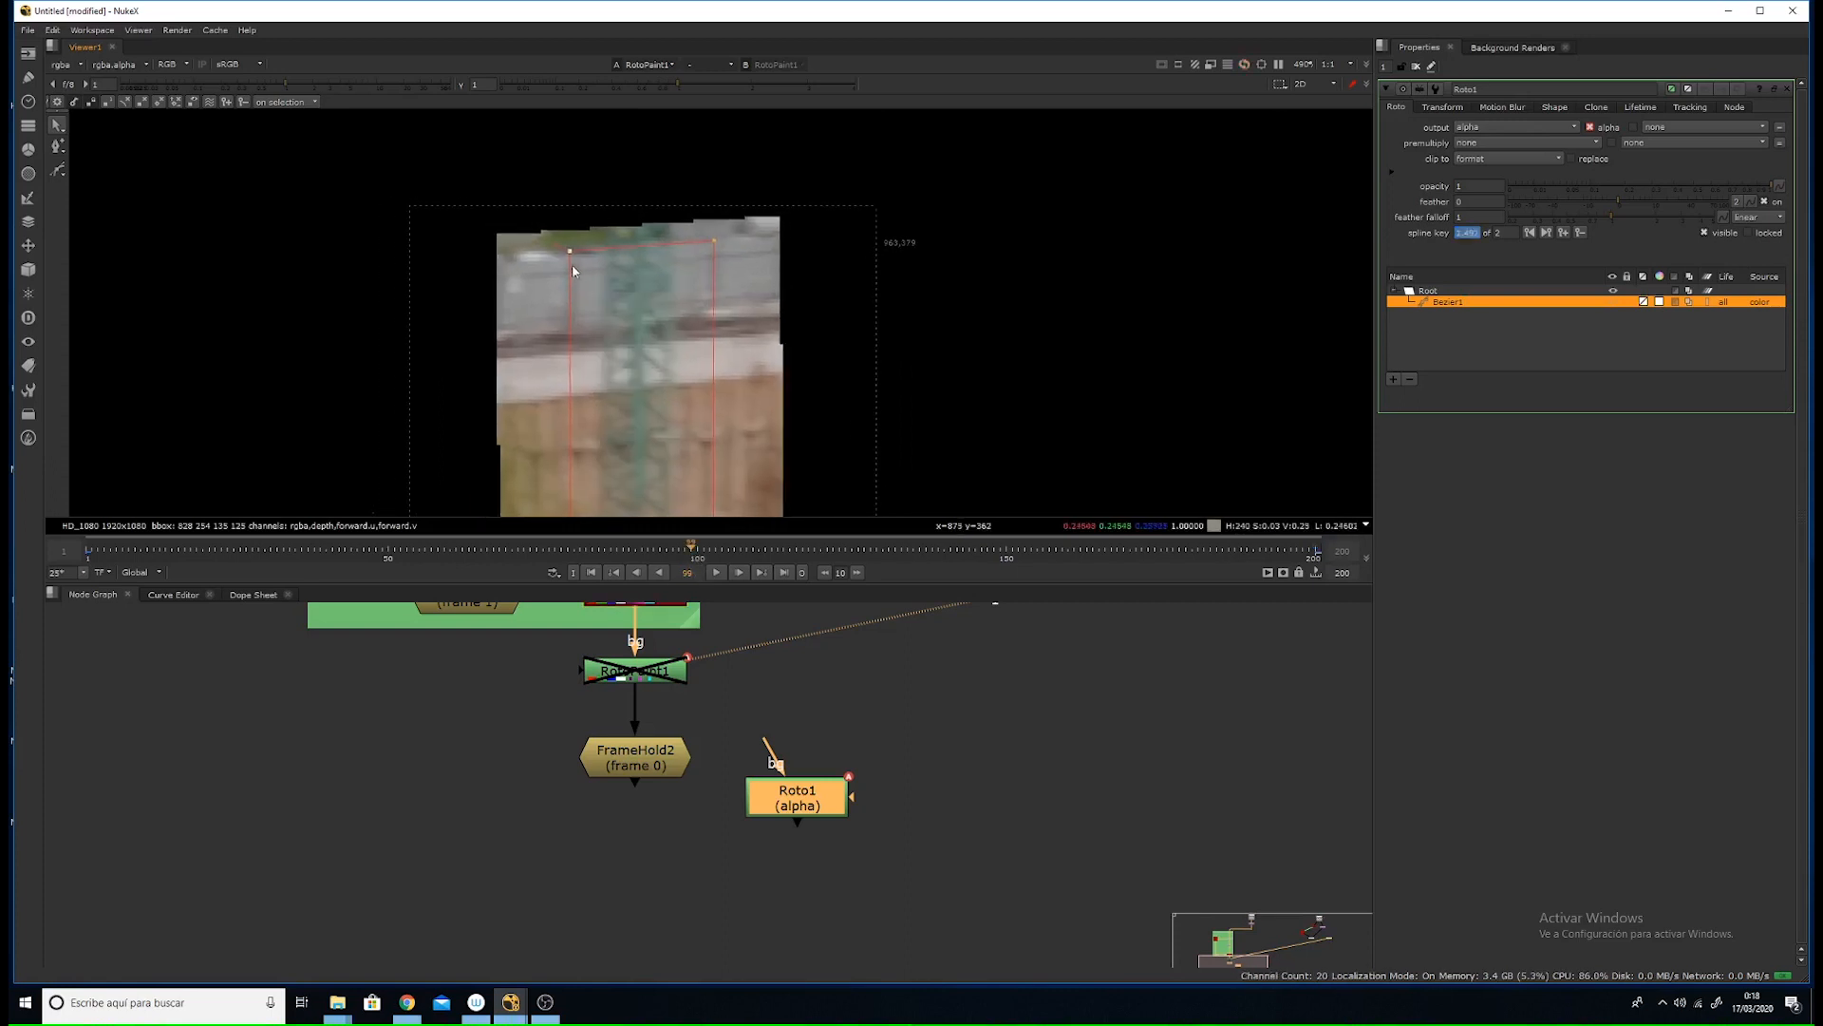
drag(575, 254, 570, 250)
middle_drag(632, 461, 637, 285)
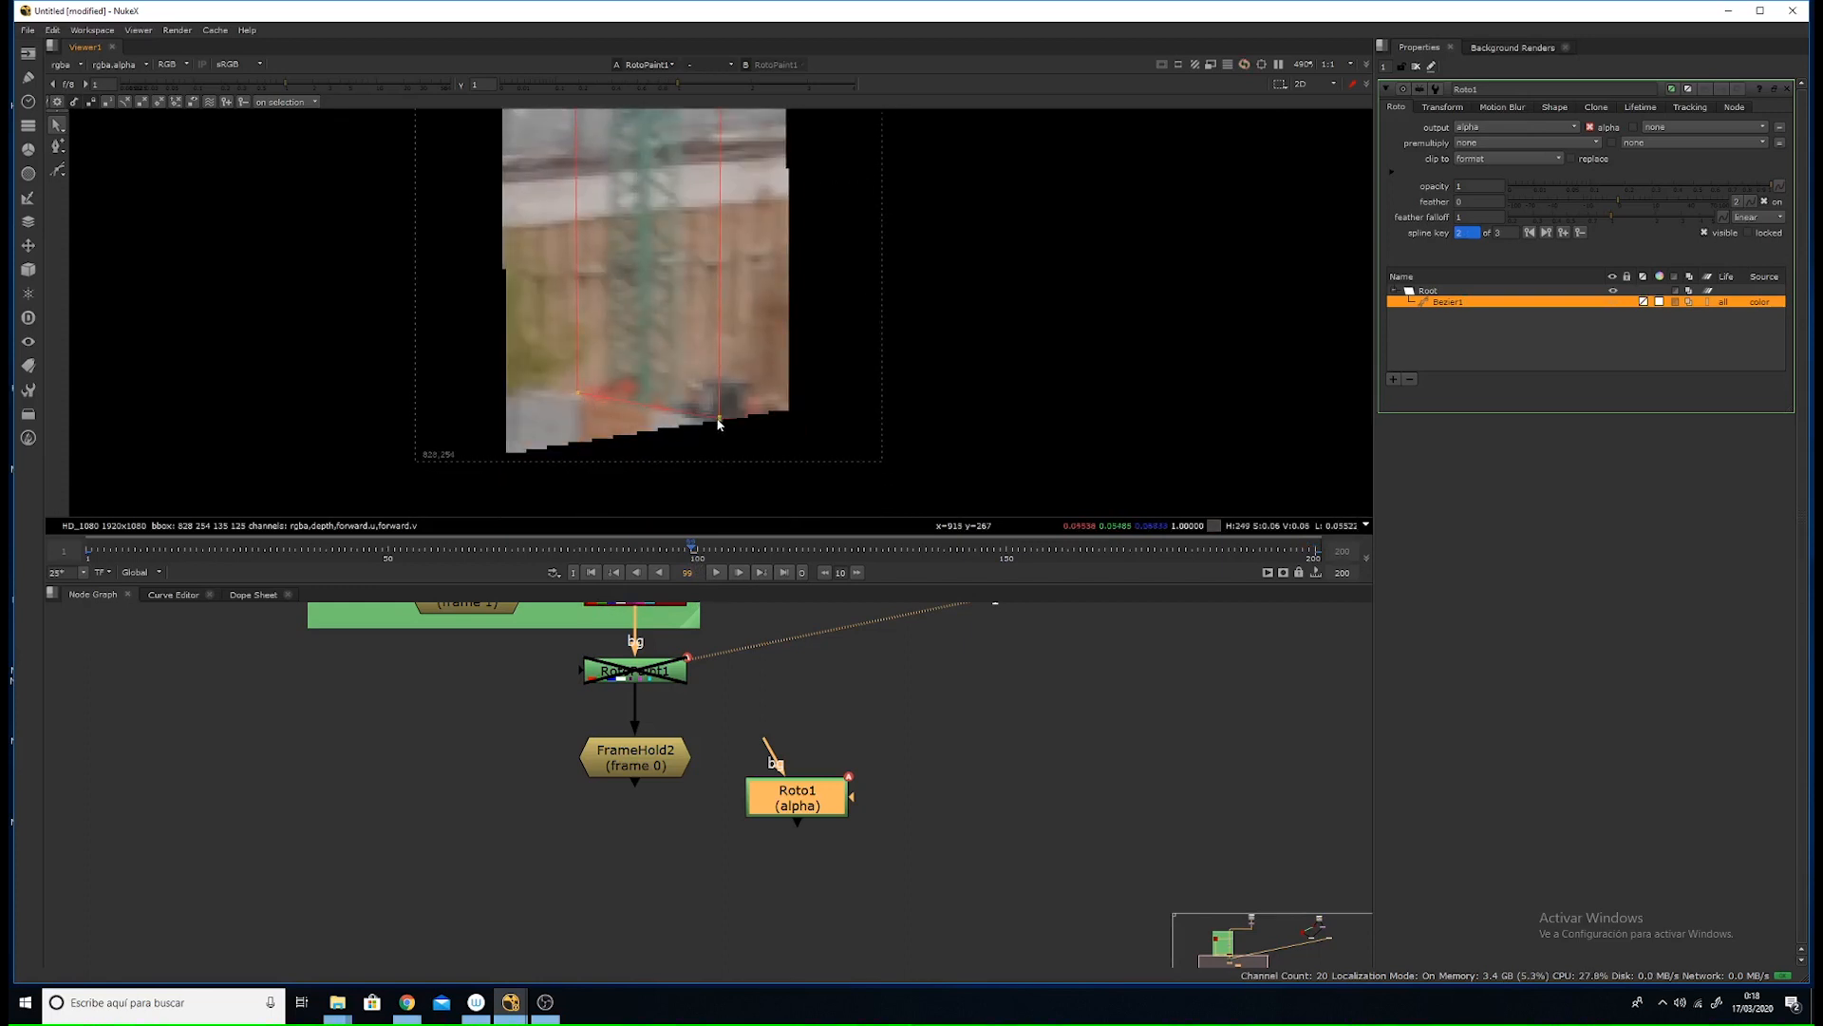
scroll(630, 315, down, 2)
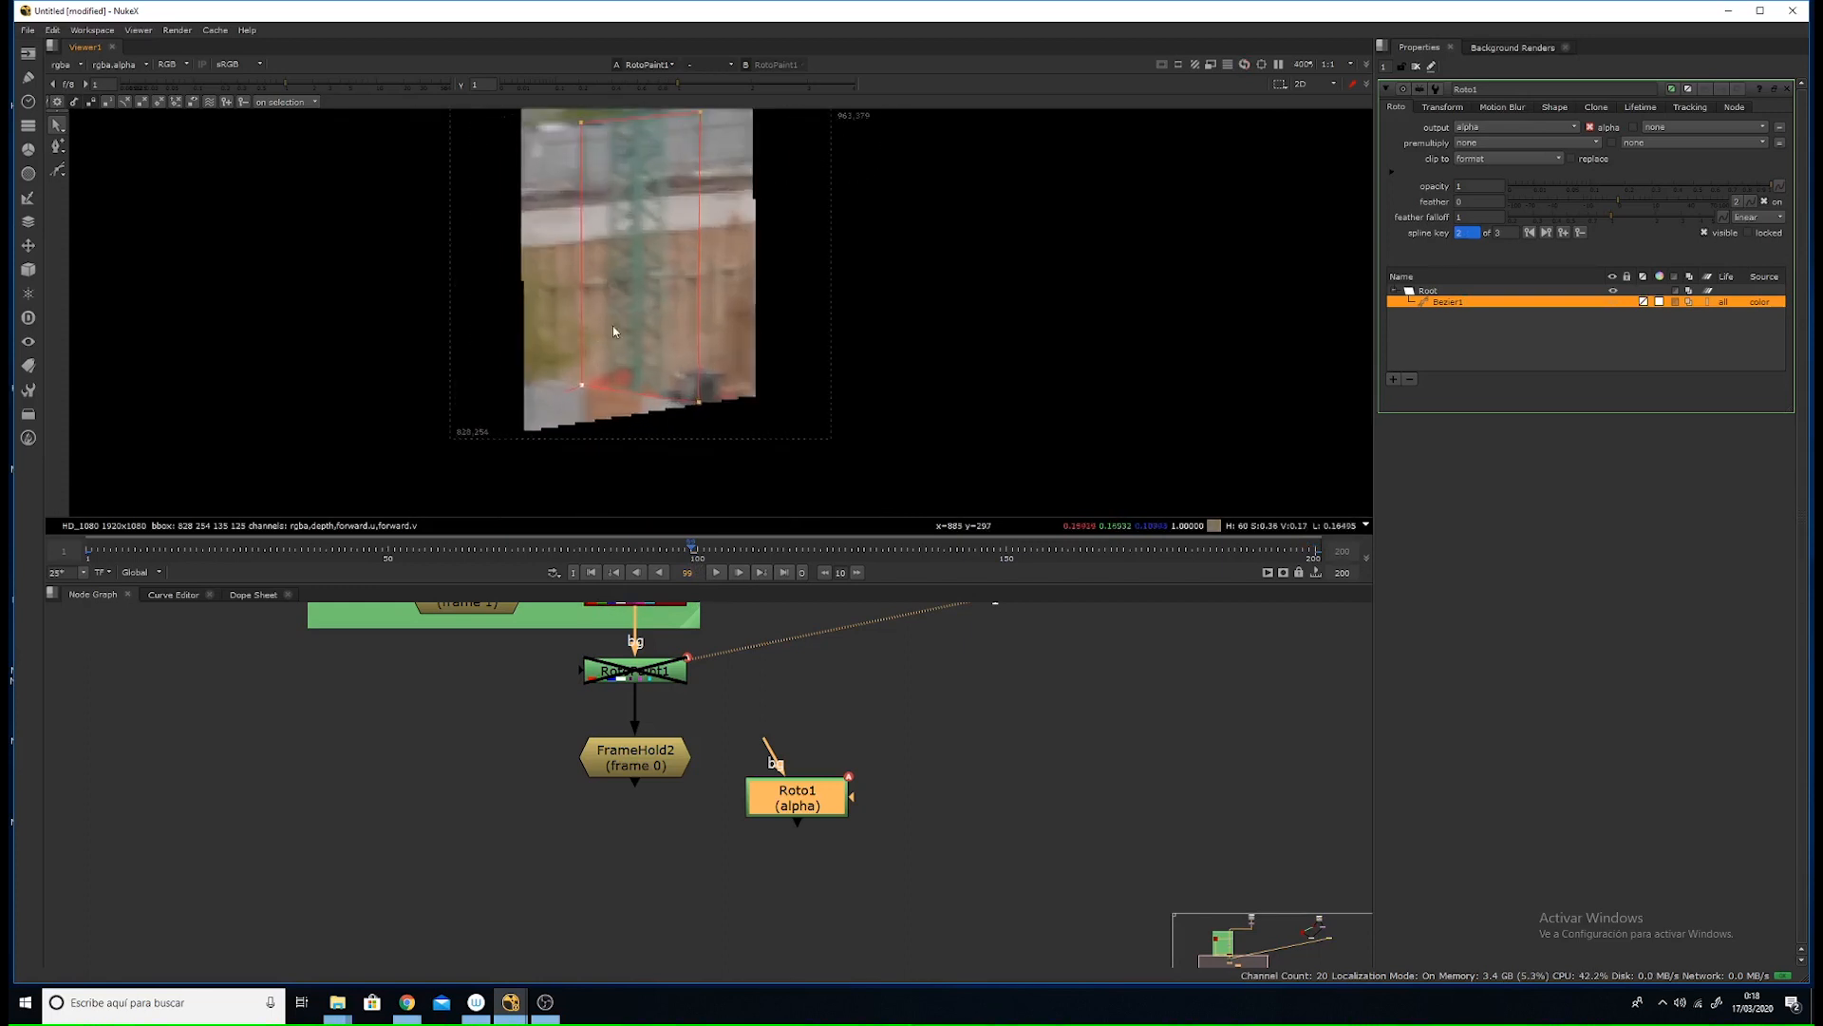
click(356, 549)
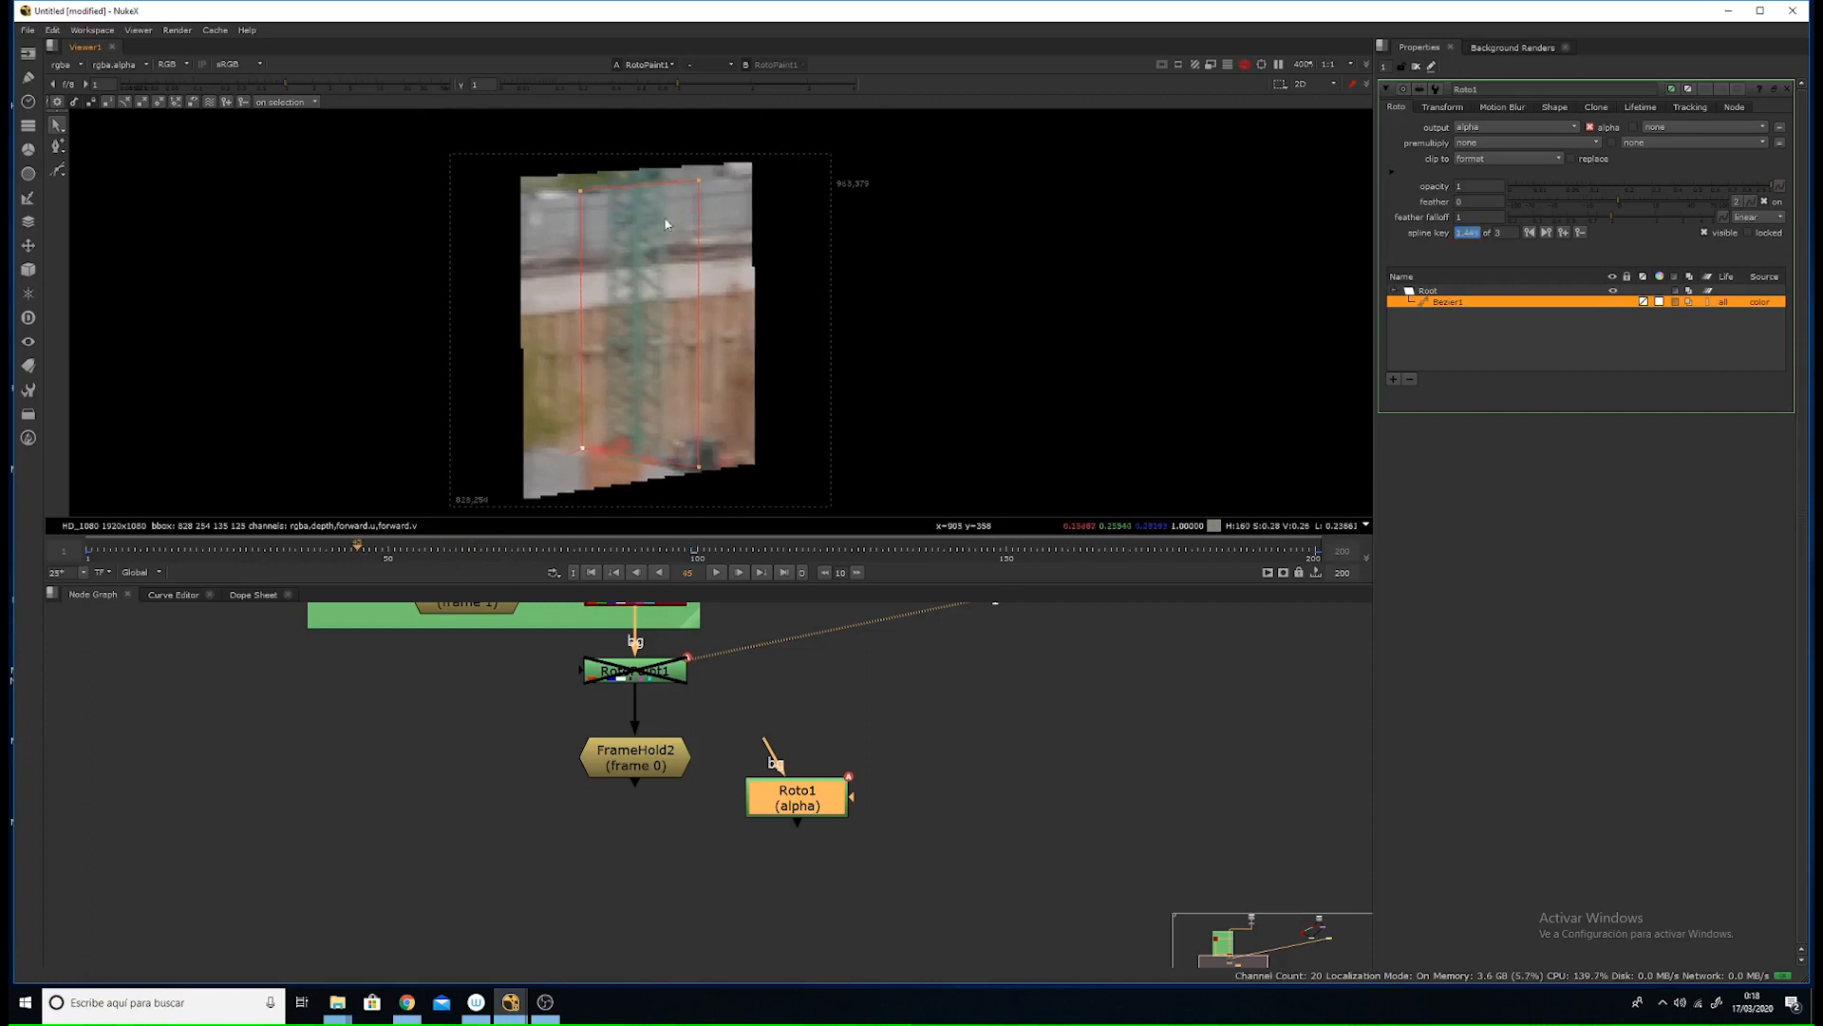
click(583, 450)
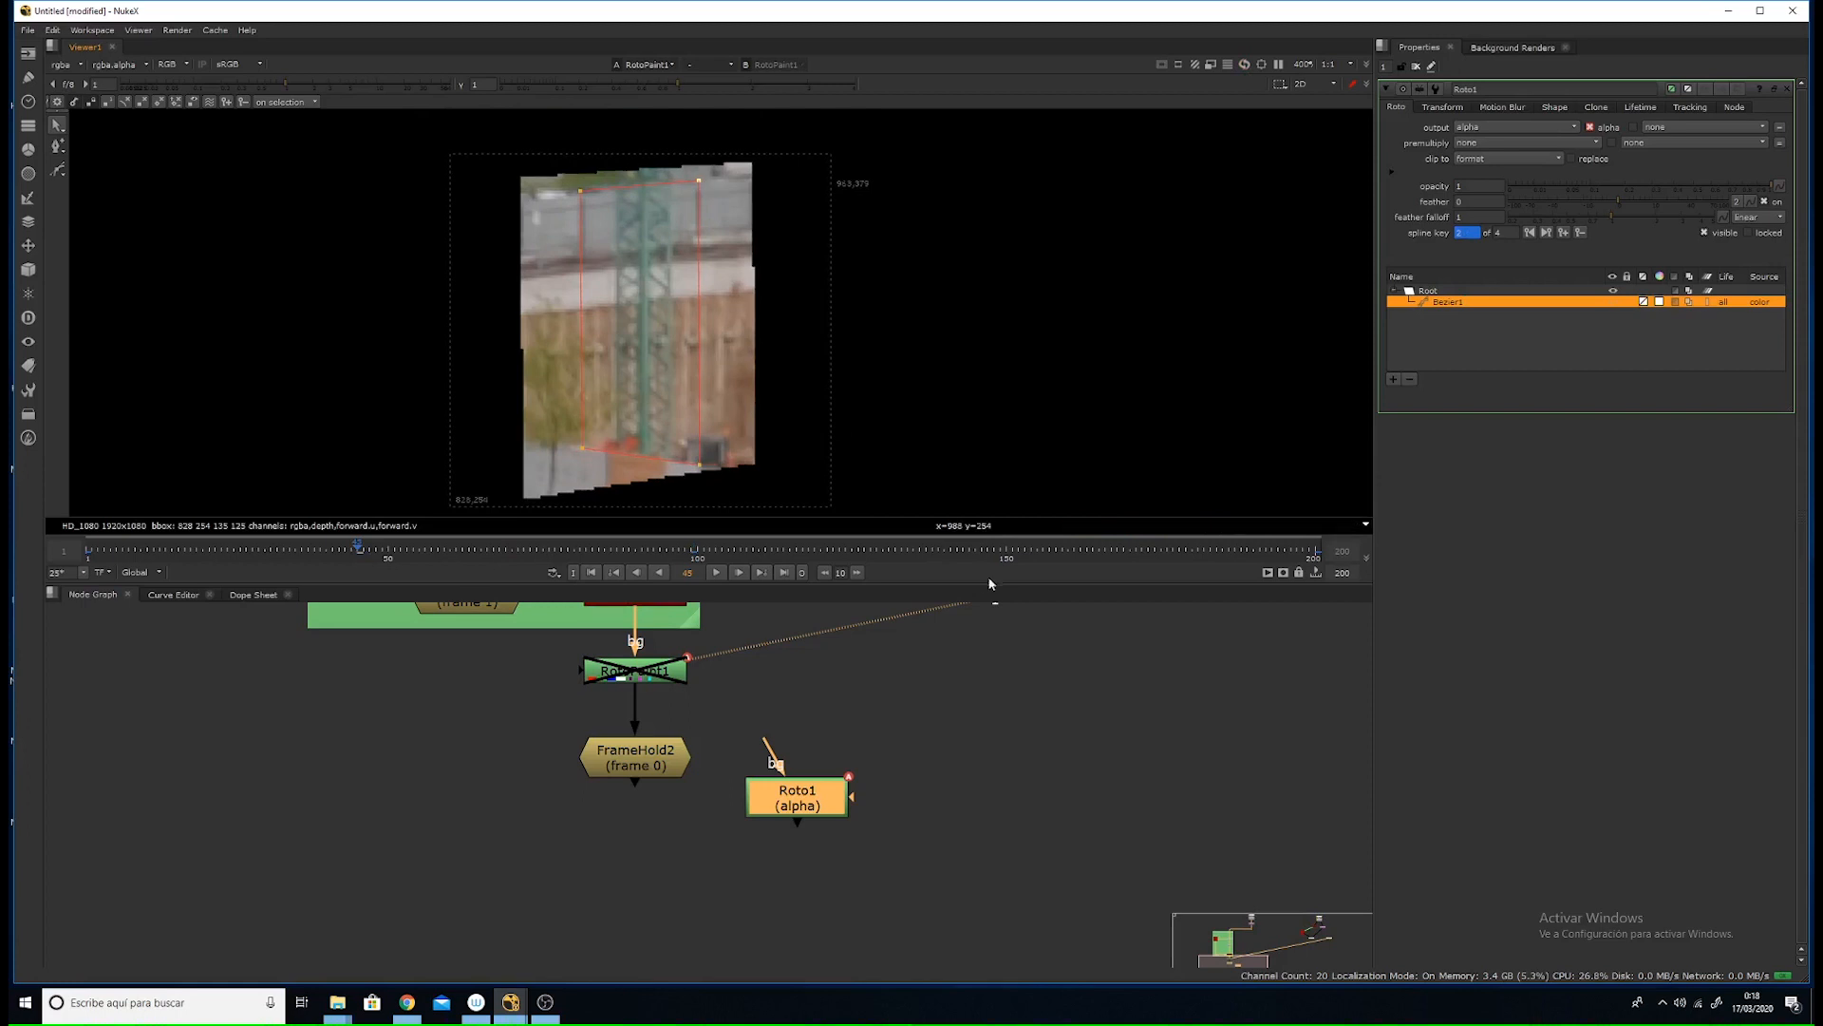
- Key the Bezier at frame 156 by adjusting its upper corner points around the tower
click(1045, 549)
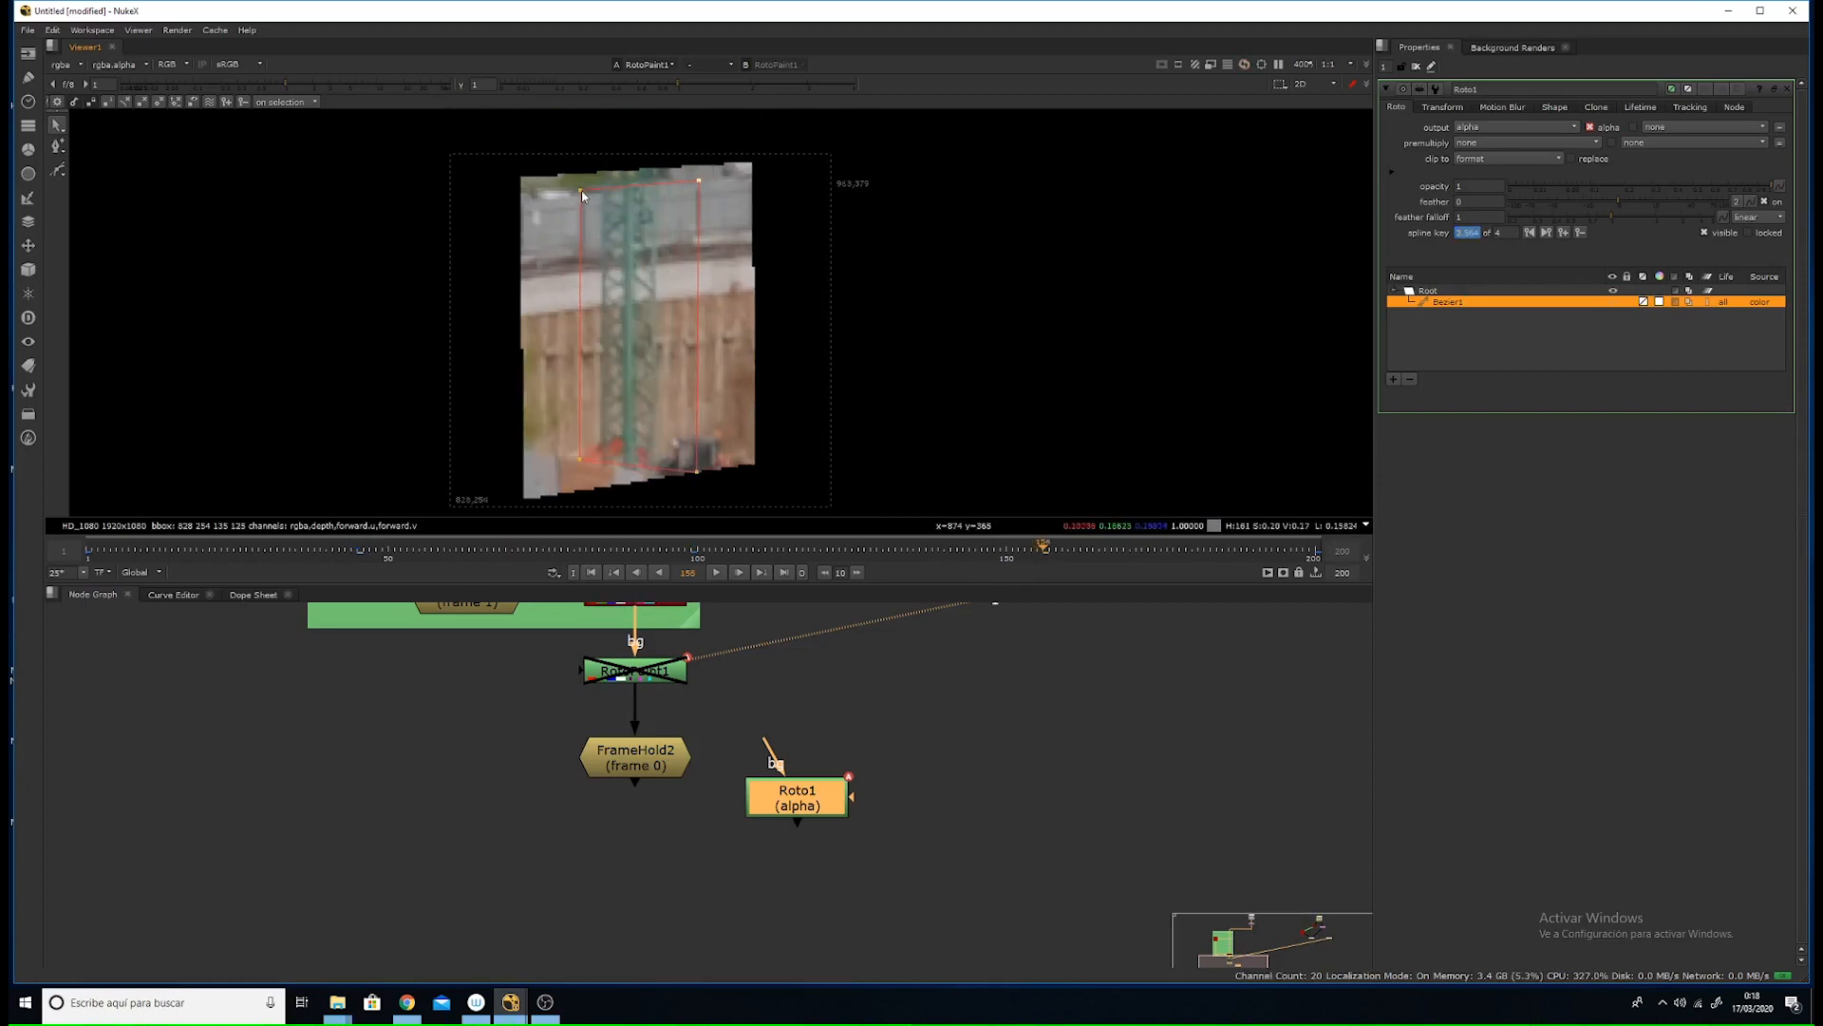
drag(581, 190, 580, 192)
click(698, 181)
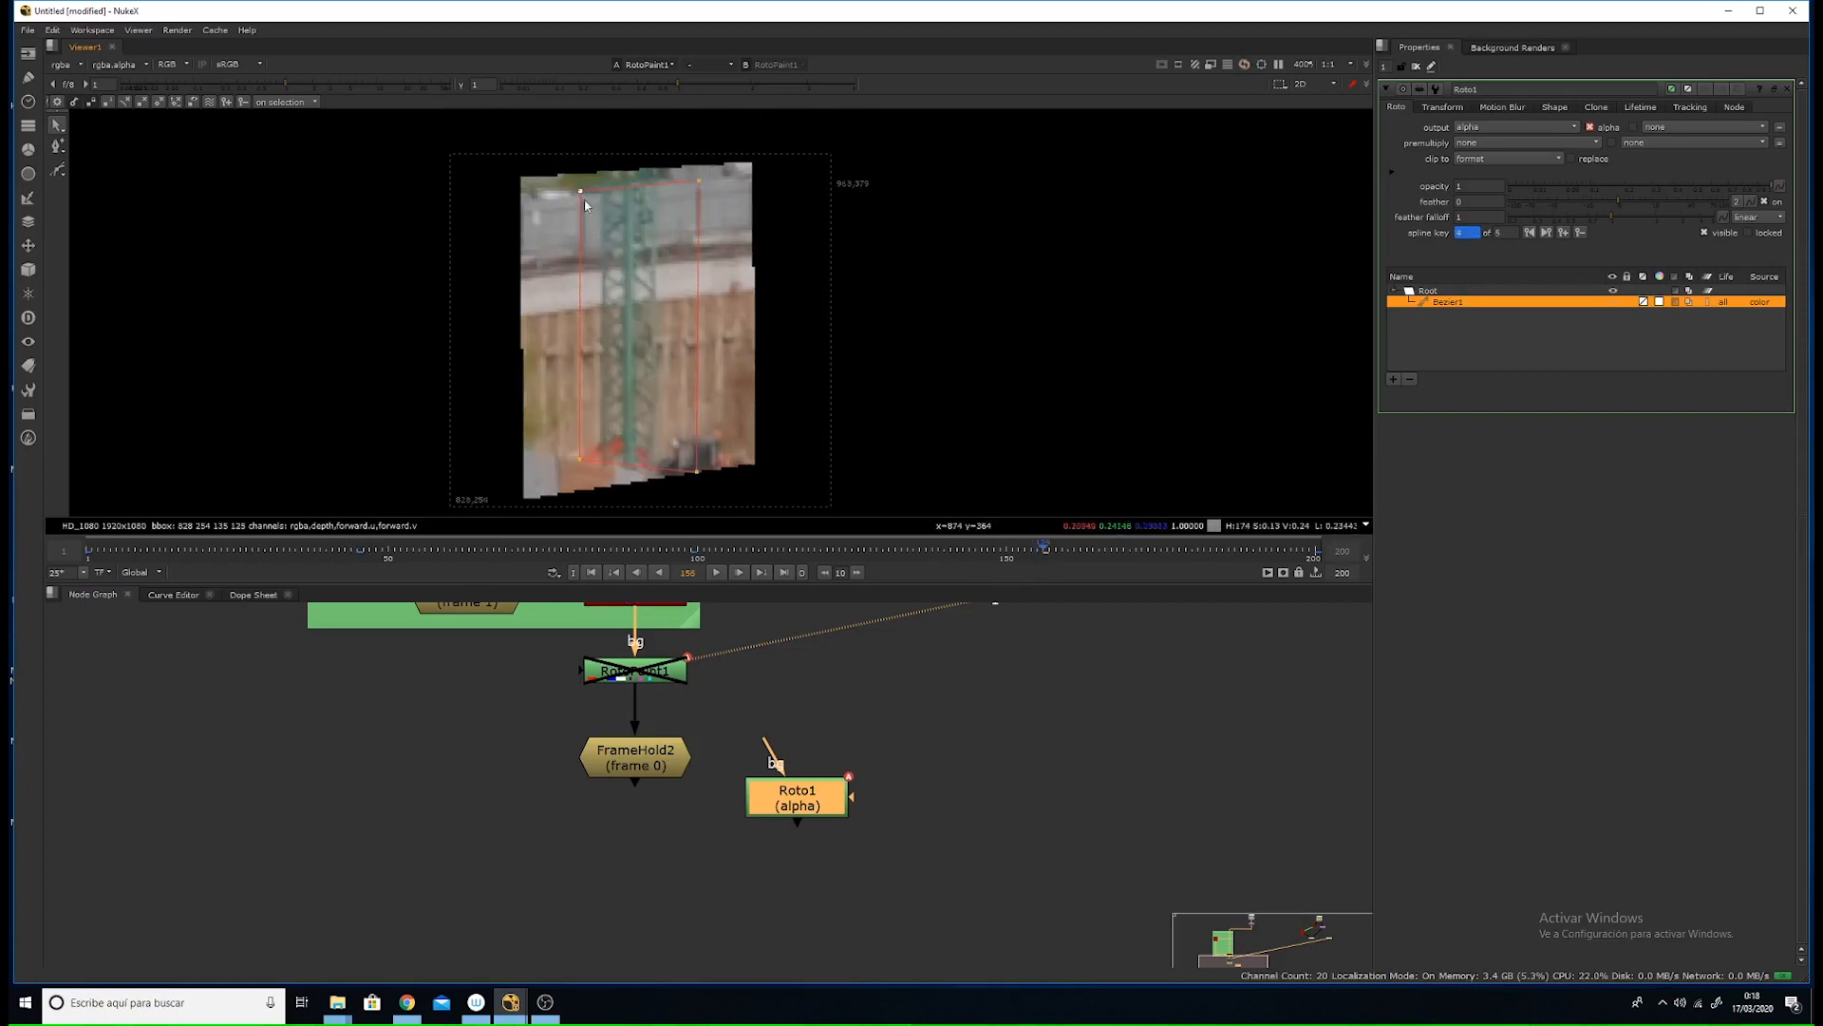
- Re-enable RotoPaint1 and shift the Roto1 node slightly beside FrameHold2
drag(773, 783, 784, 781)
double_click(670, 674)
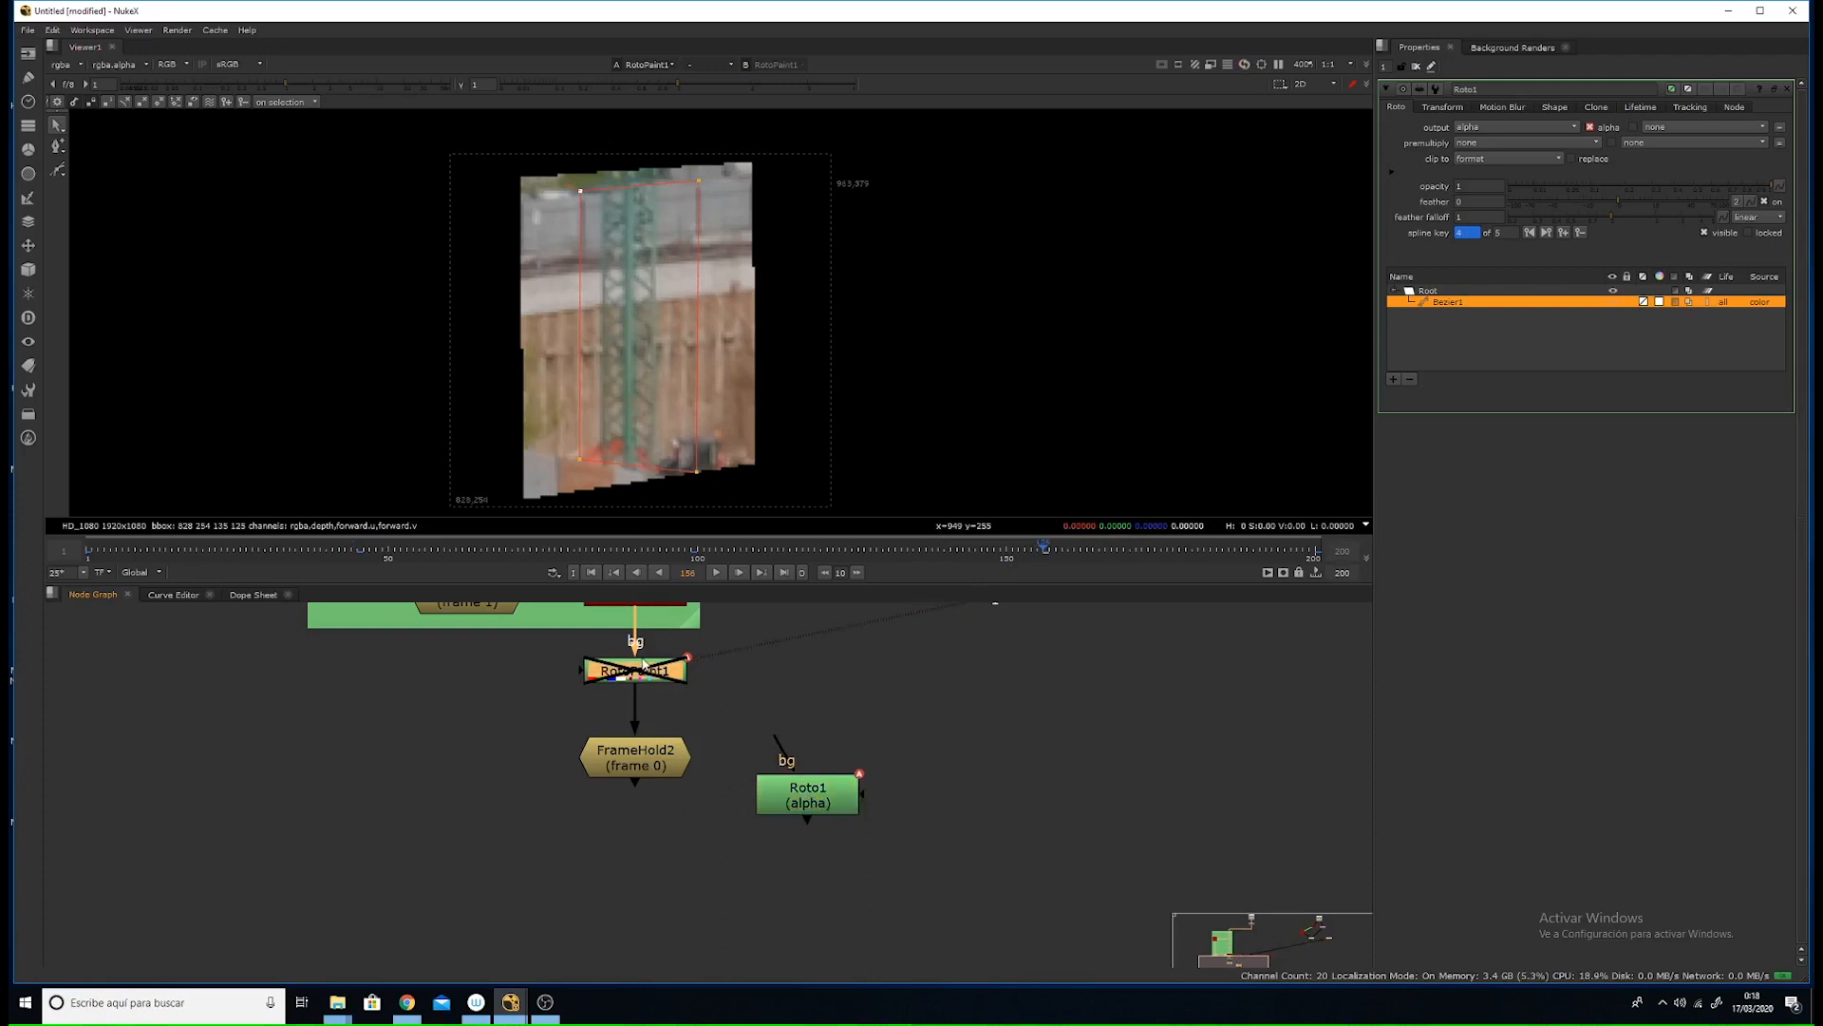
key(d)
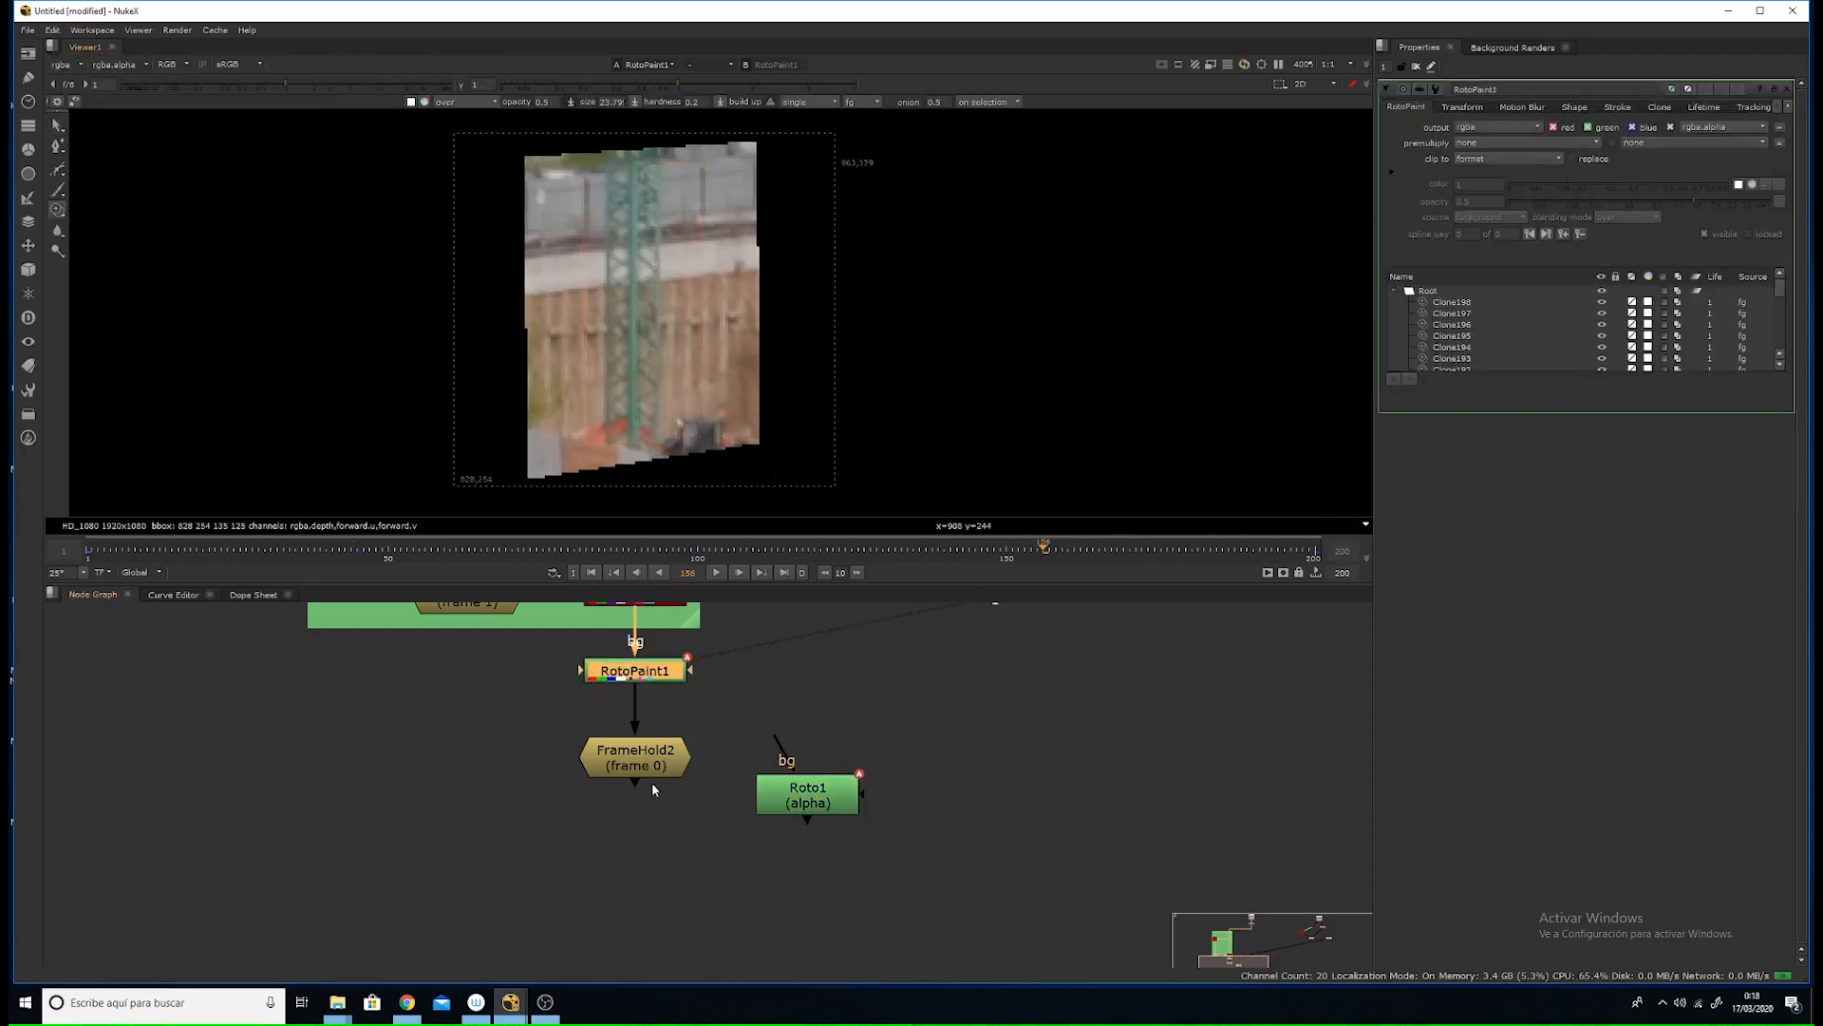
- Set FrameHold2's first frame to 1 to match FrameHold1 and view its output
double_click(651, 768)
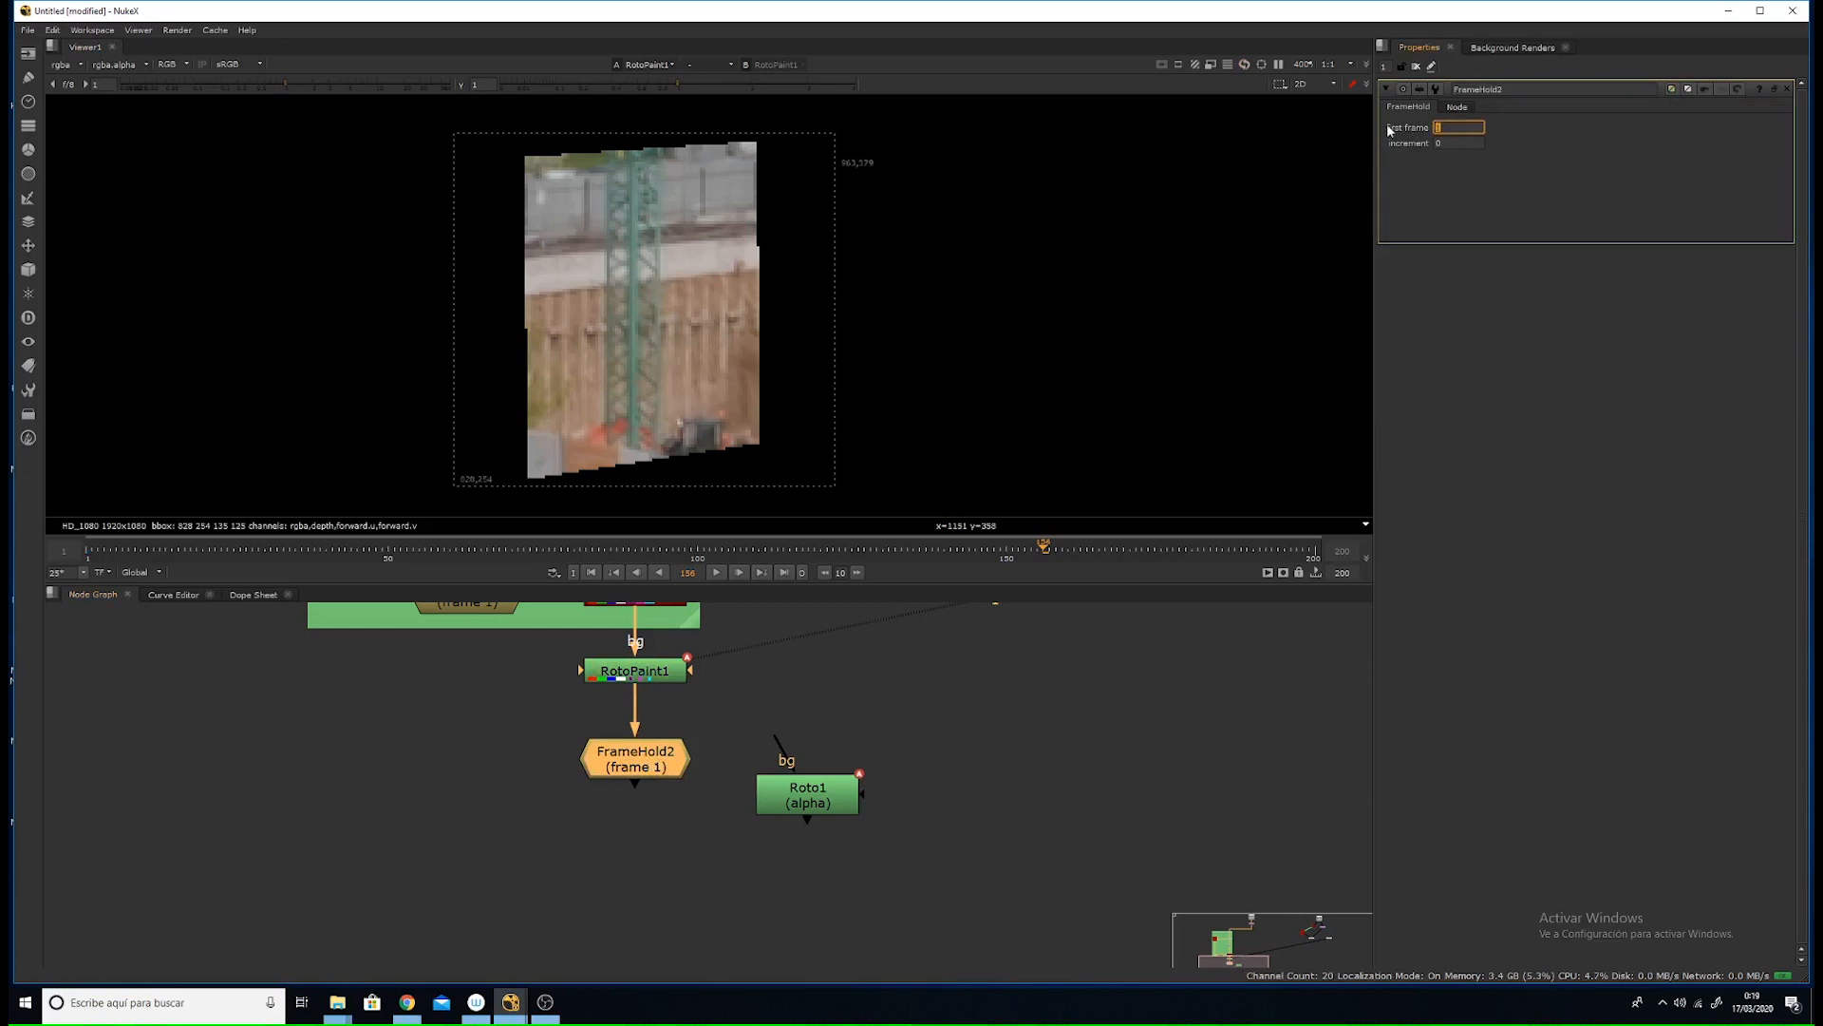
middle_drag(639, 684, 661, 761)
drag(657, 836, 657, 836)
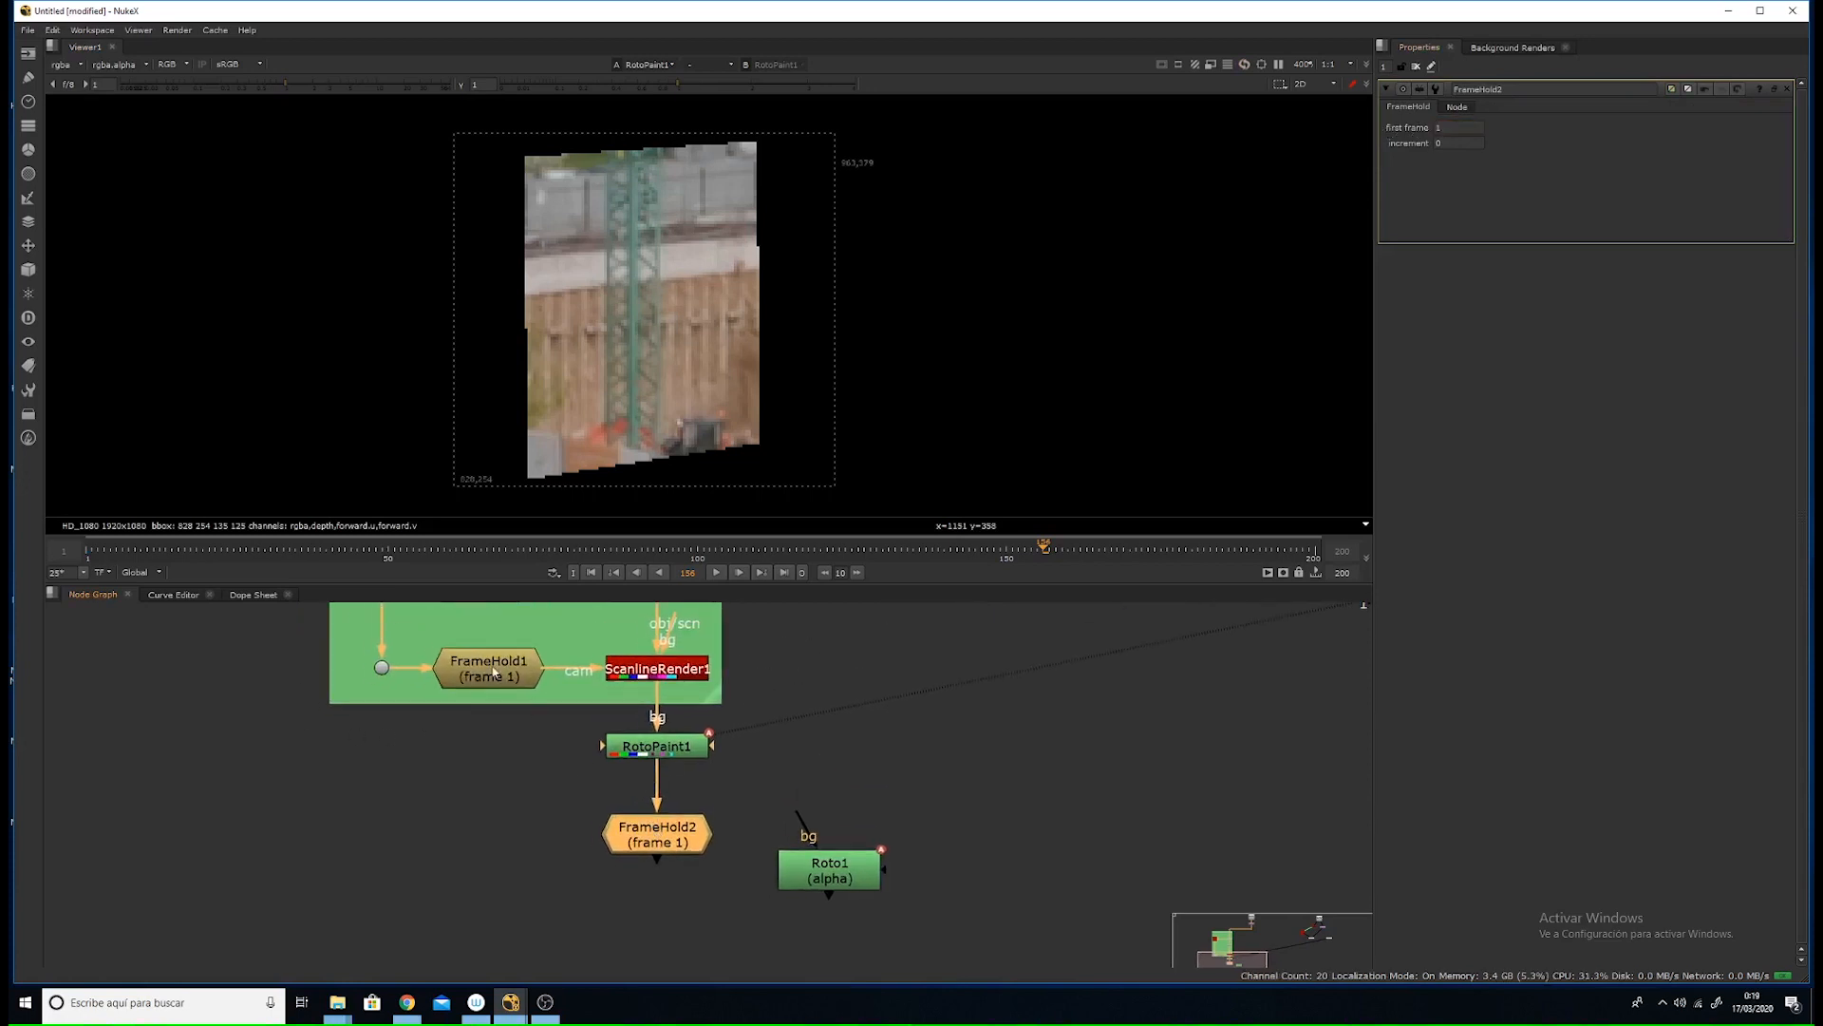
click(492, 670)
click(657, 834)
key(1)
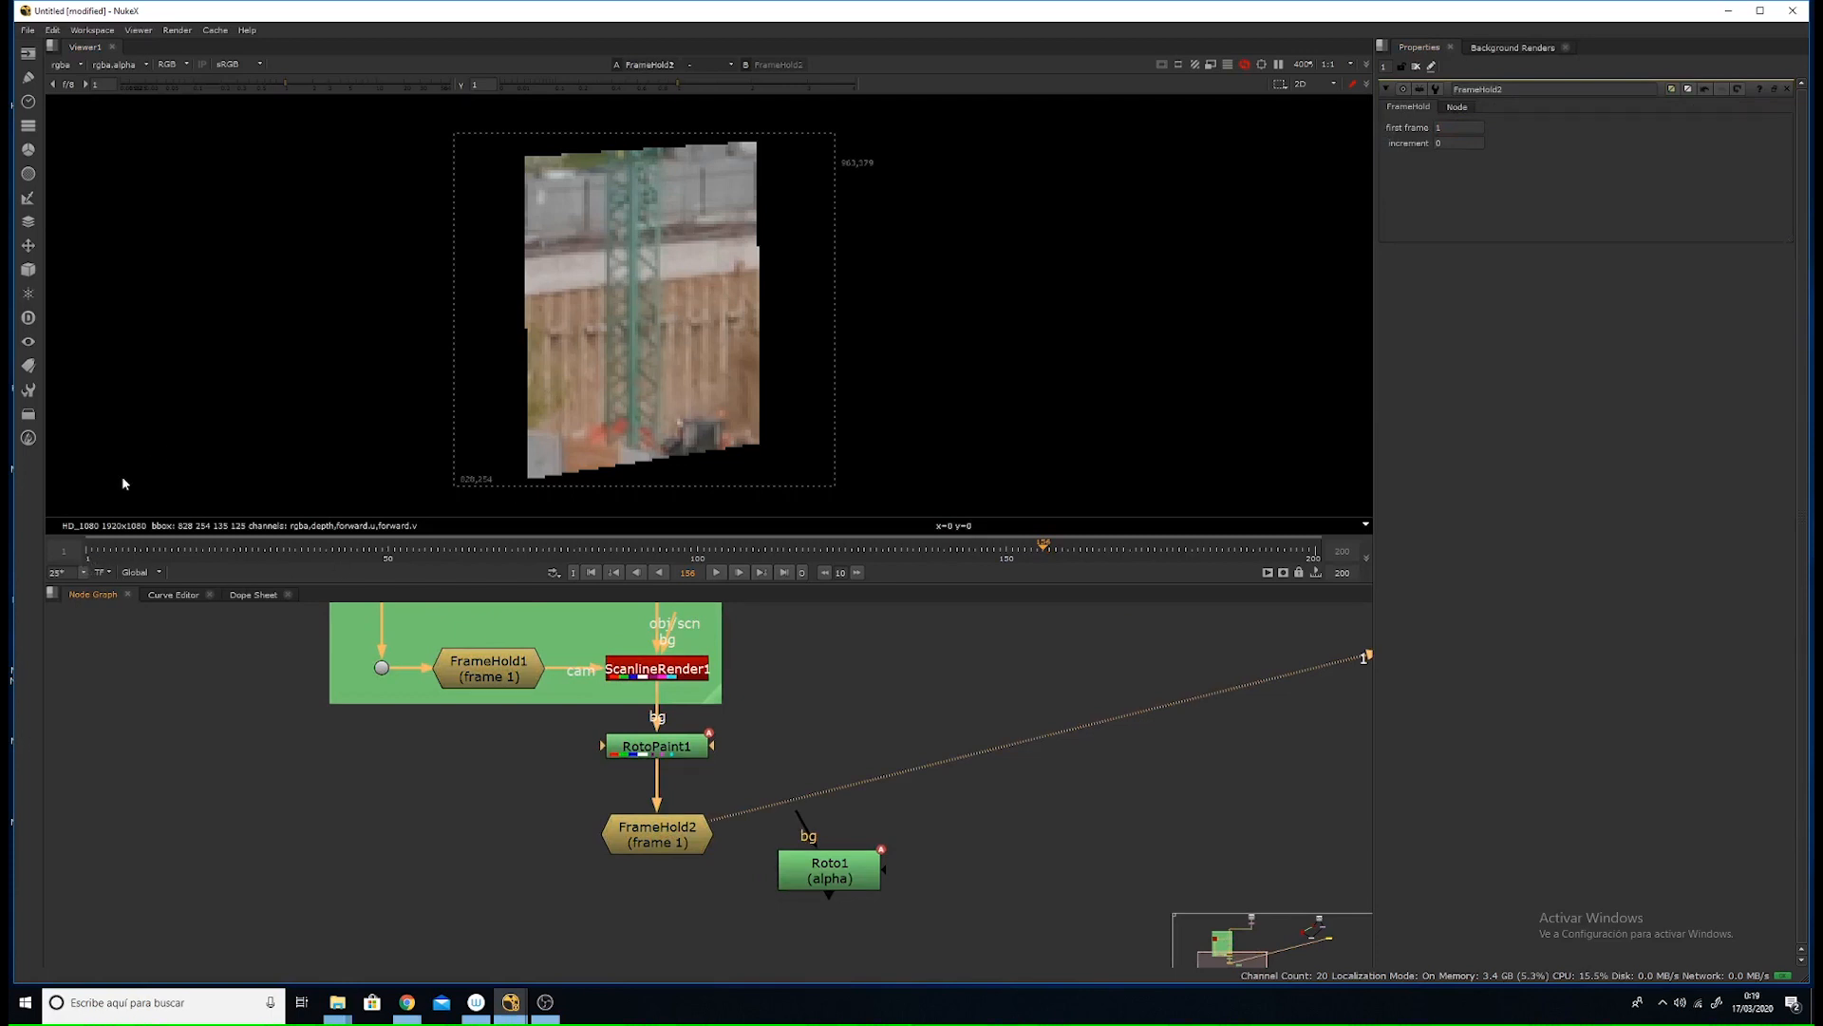
drag(657, 834, 653, 821)
- Add a Copy node below FrameHold2, connecting B to FrameHold2 and A to Roto1
drag(812, 883, 820, 878)
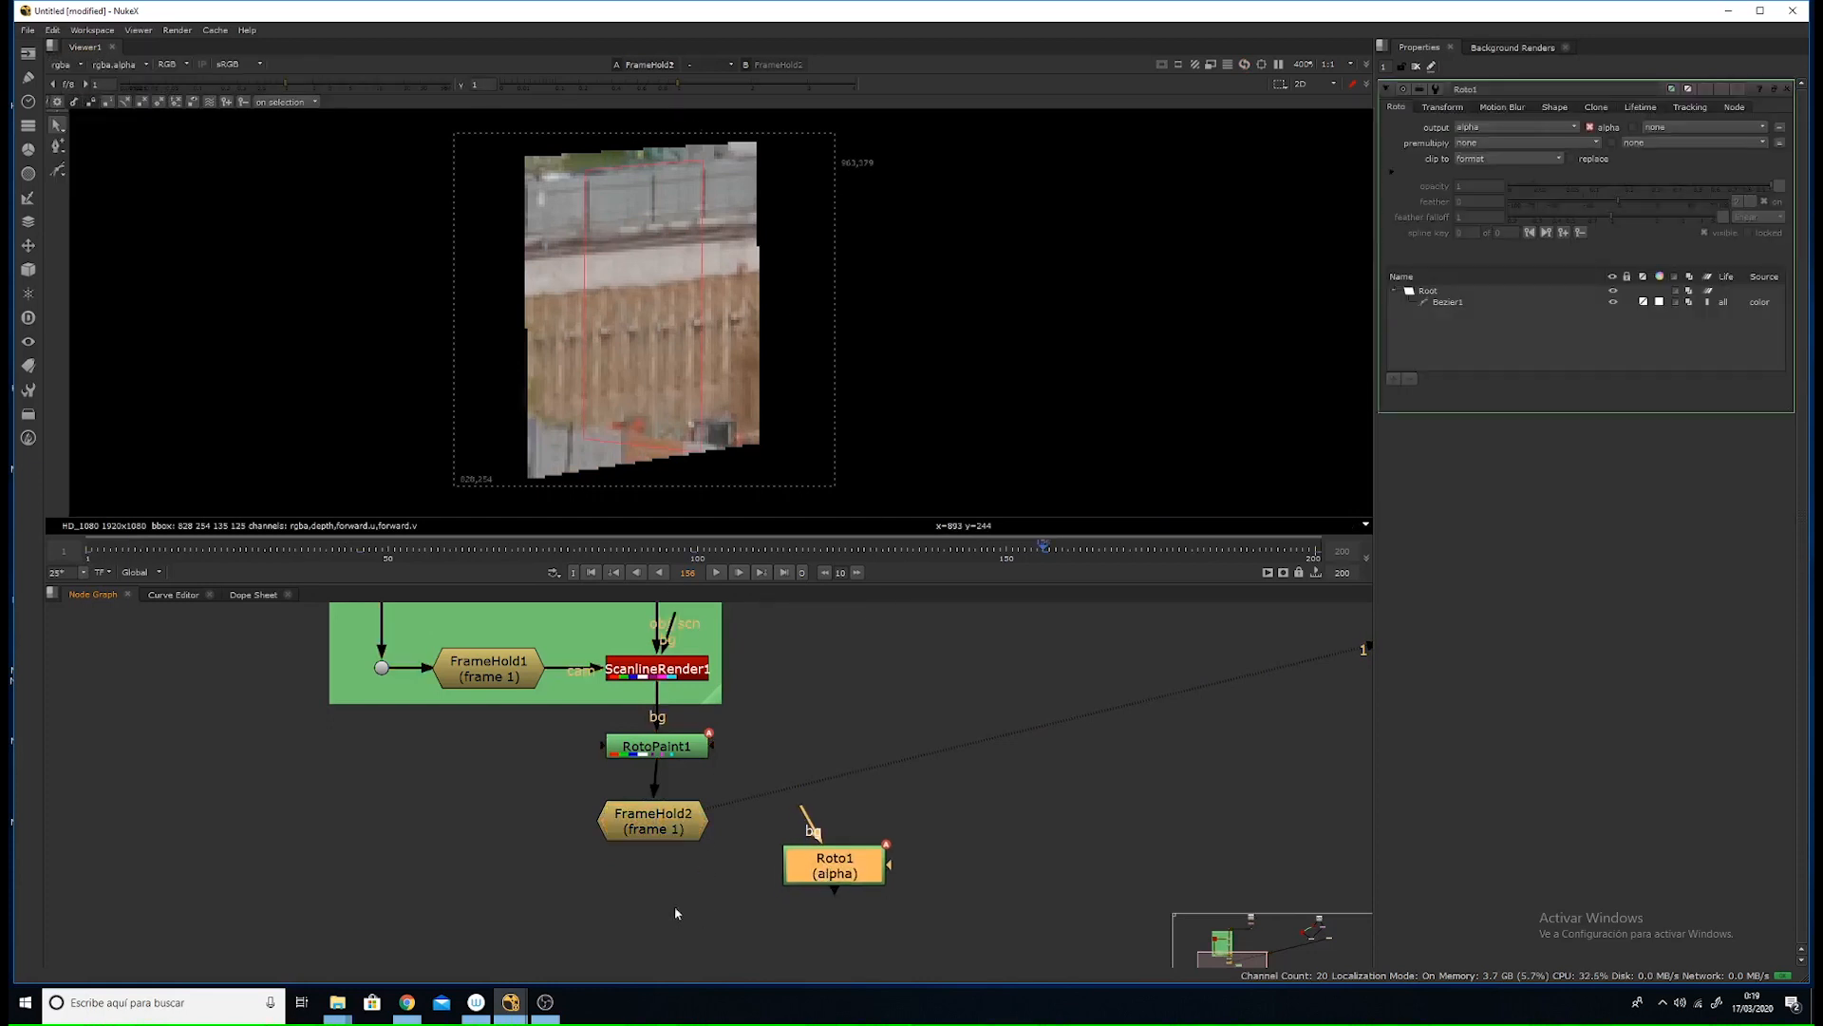
middle_drag(656, 912, 661, 780)
click(661, 780)
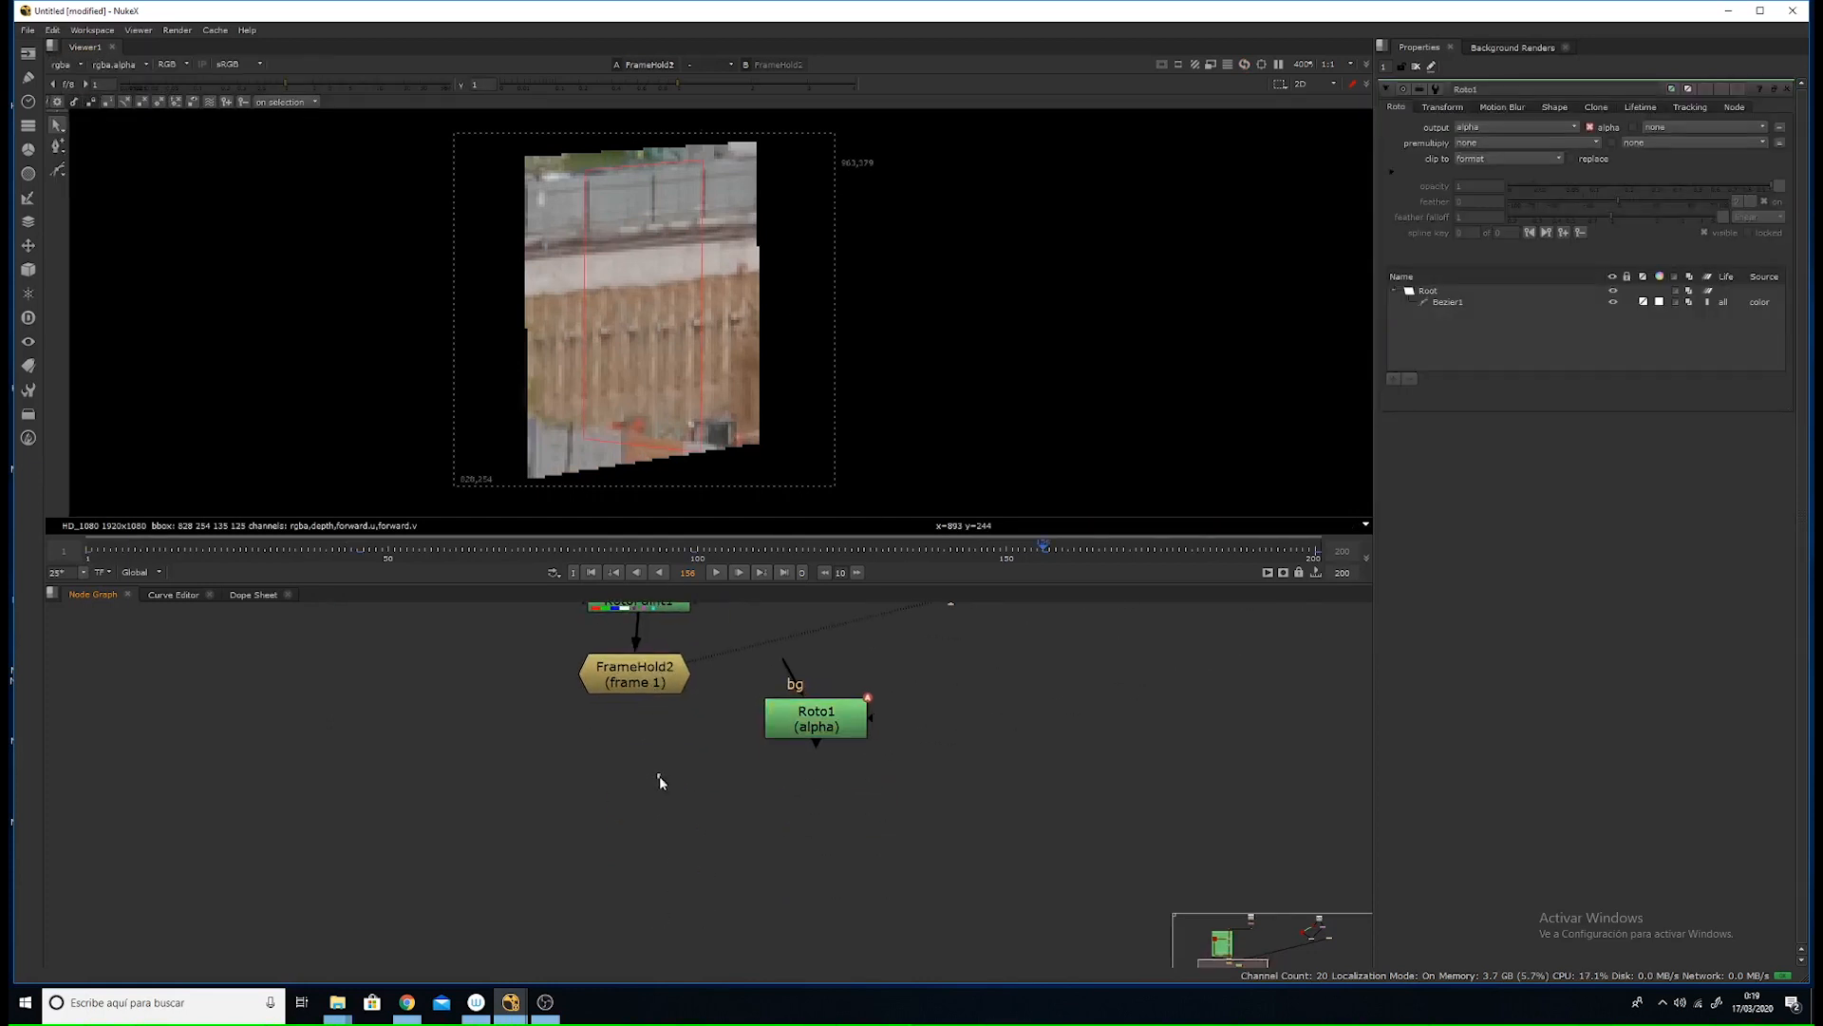
key(k)
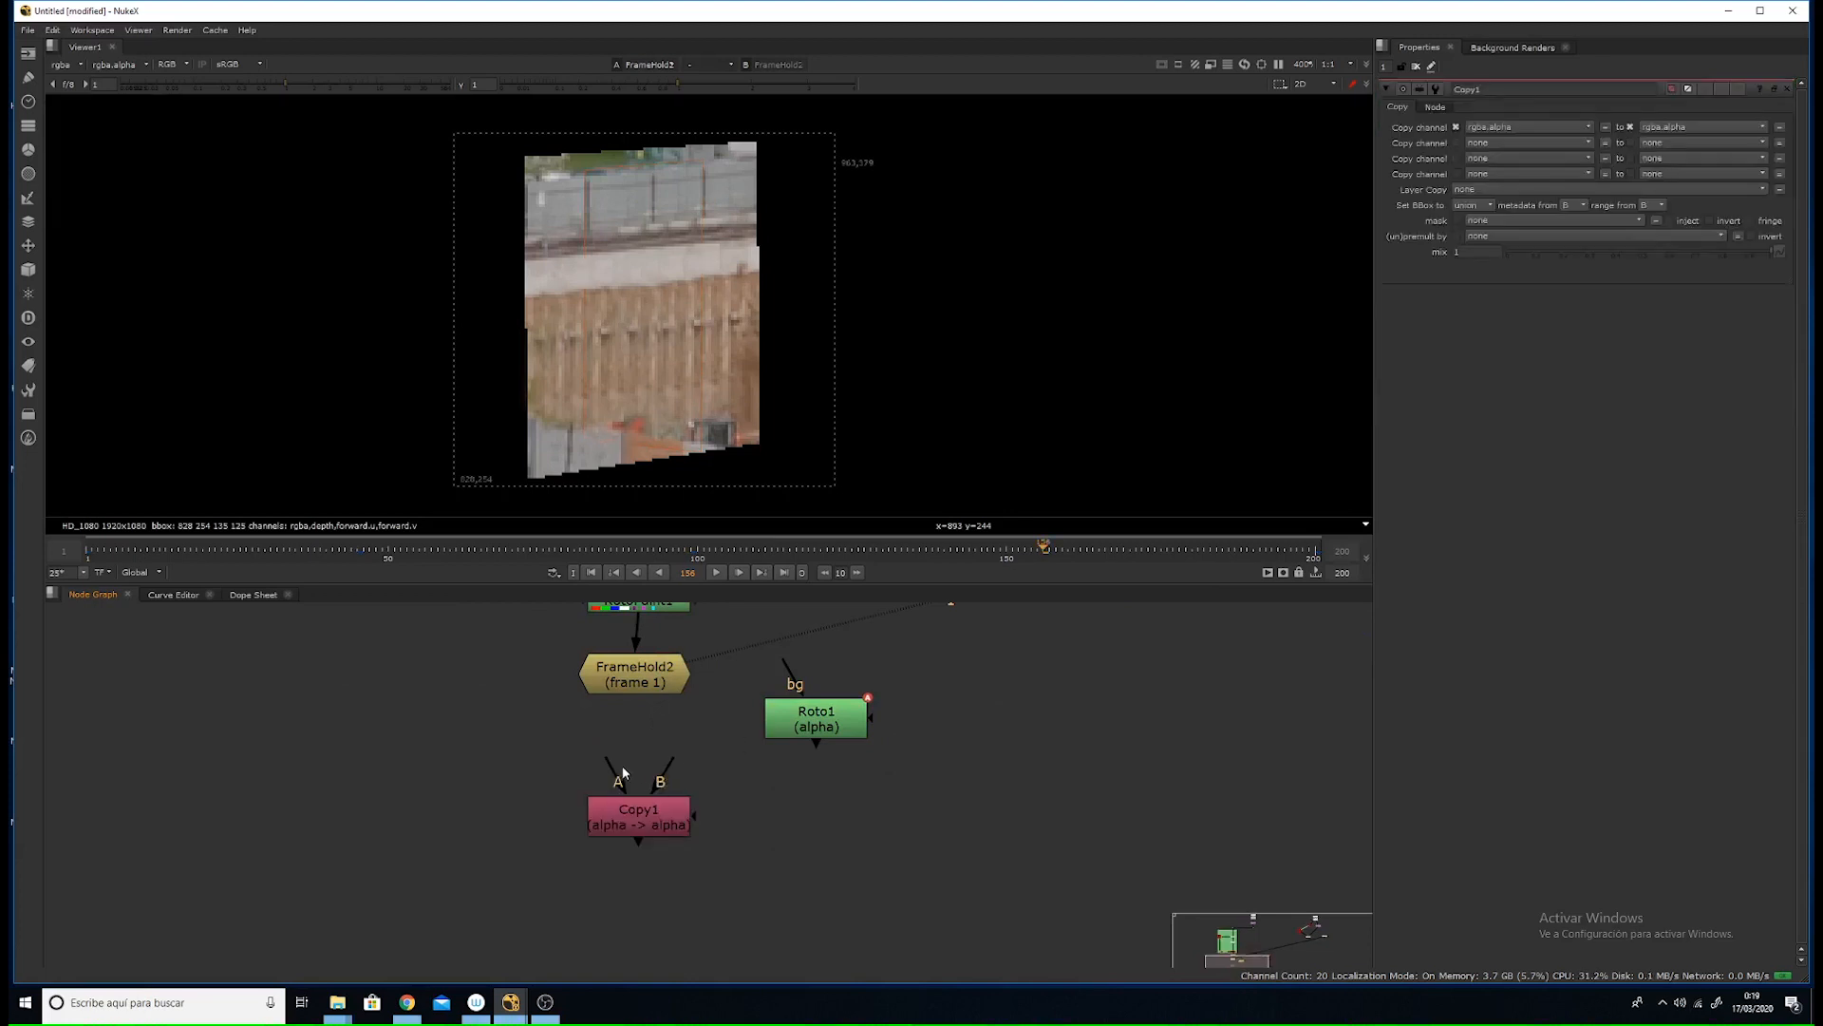
drag(624, 773, 635, 676)
drag(652, 825, 650, 814)
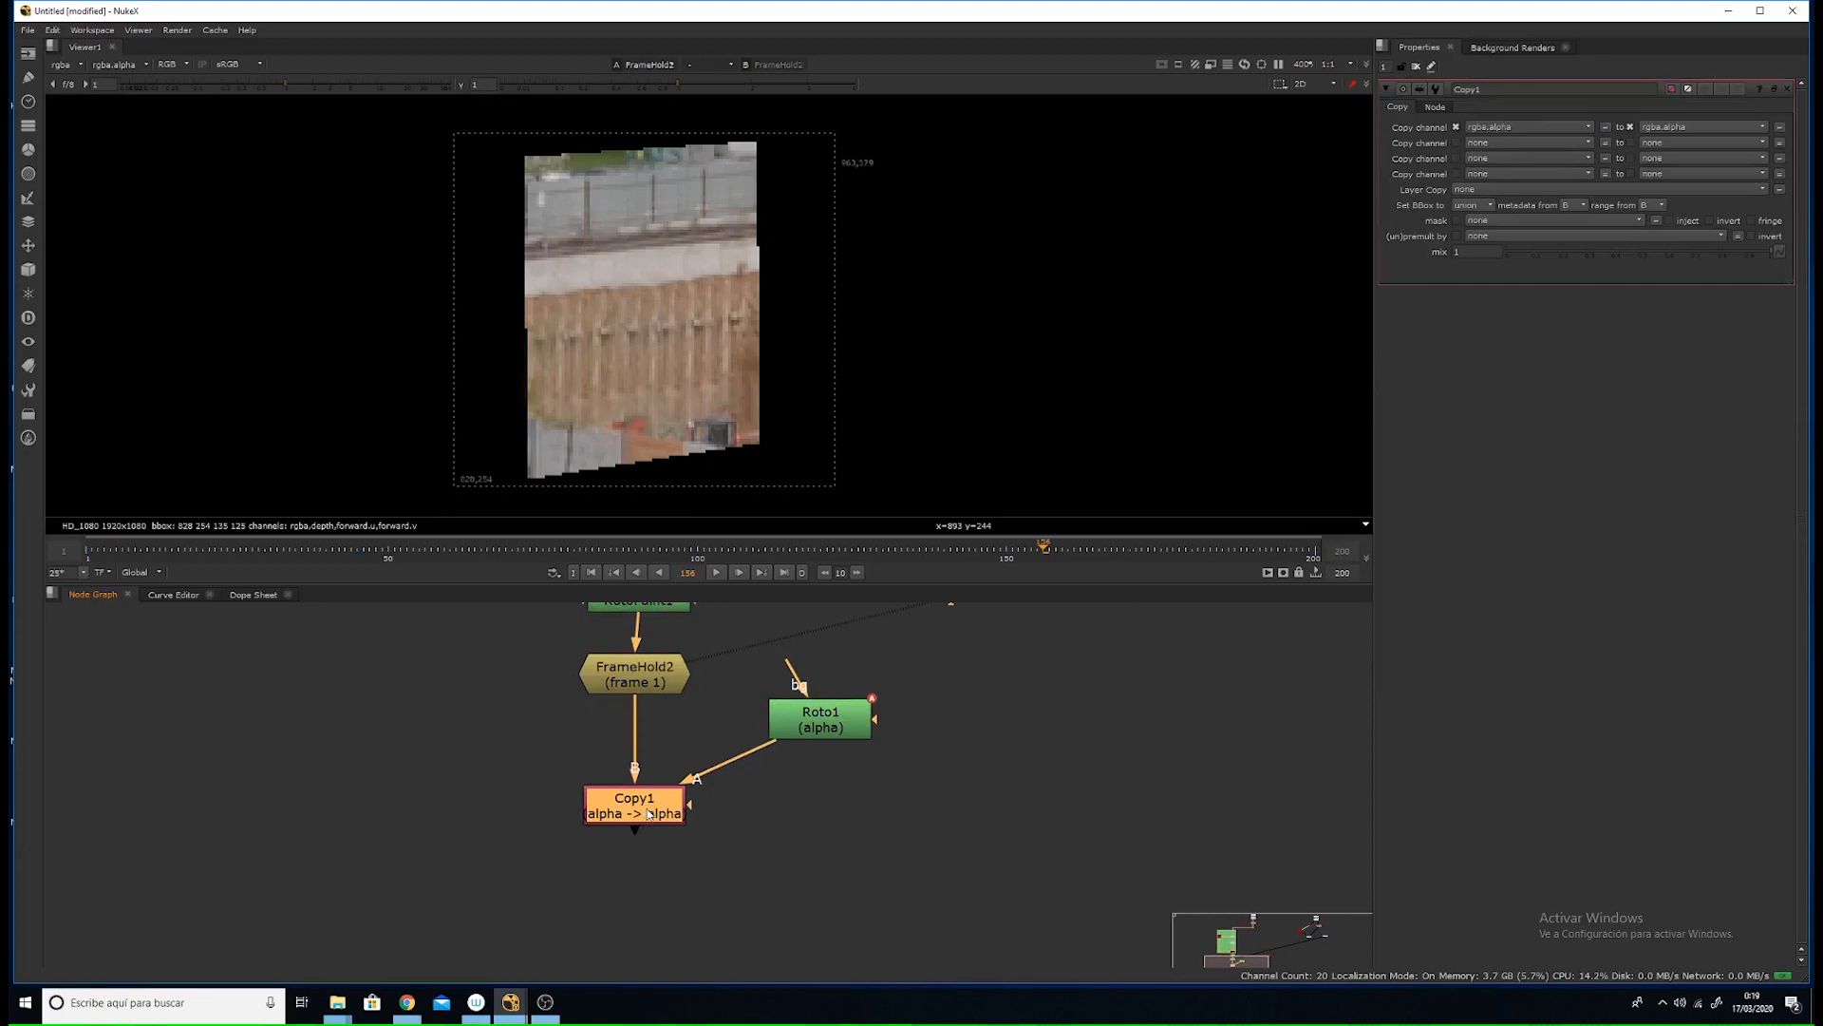
- Add a Premult node after Copy1 and view the cut-out patch and its alpha
key(Tab)
text(pre)
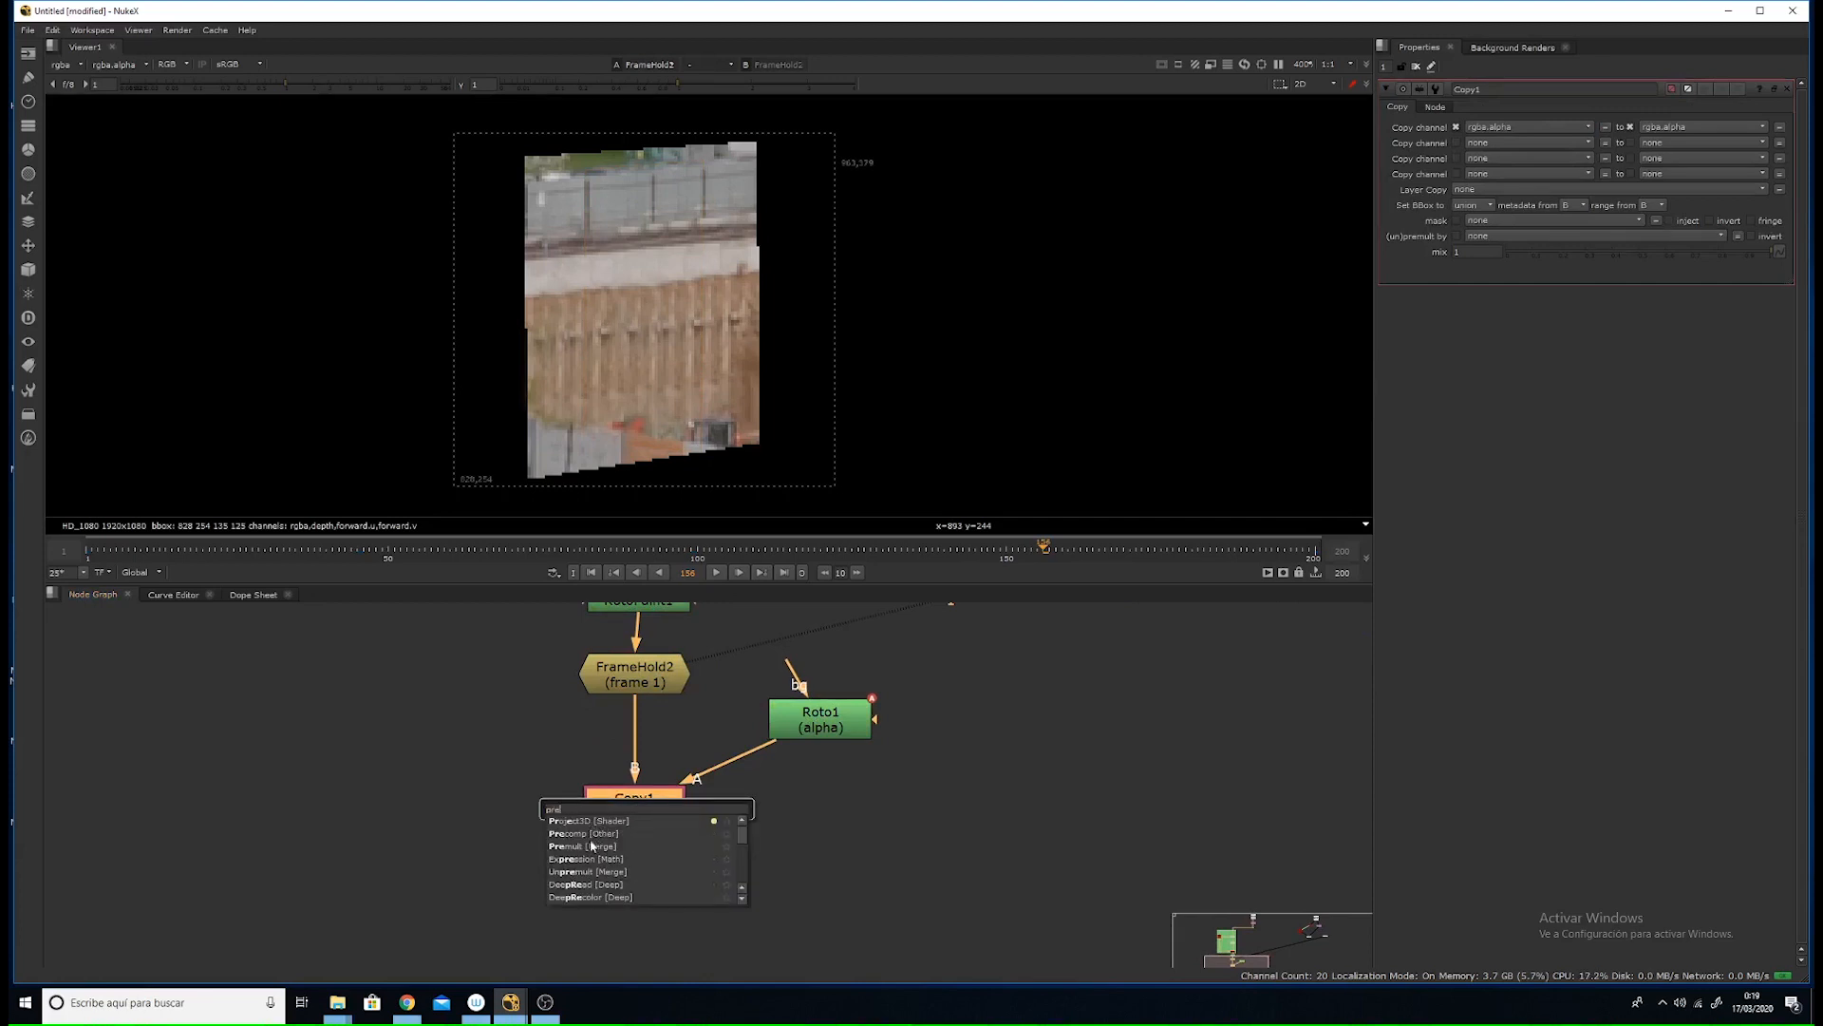
click(591, 845)
key(1)
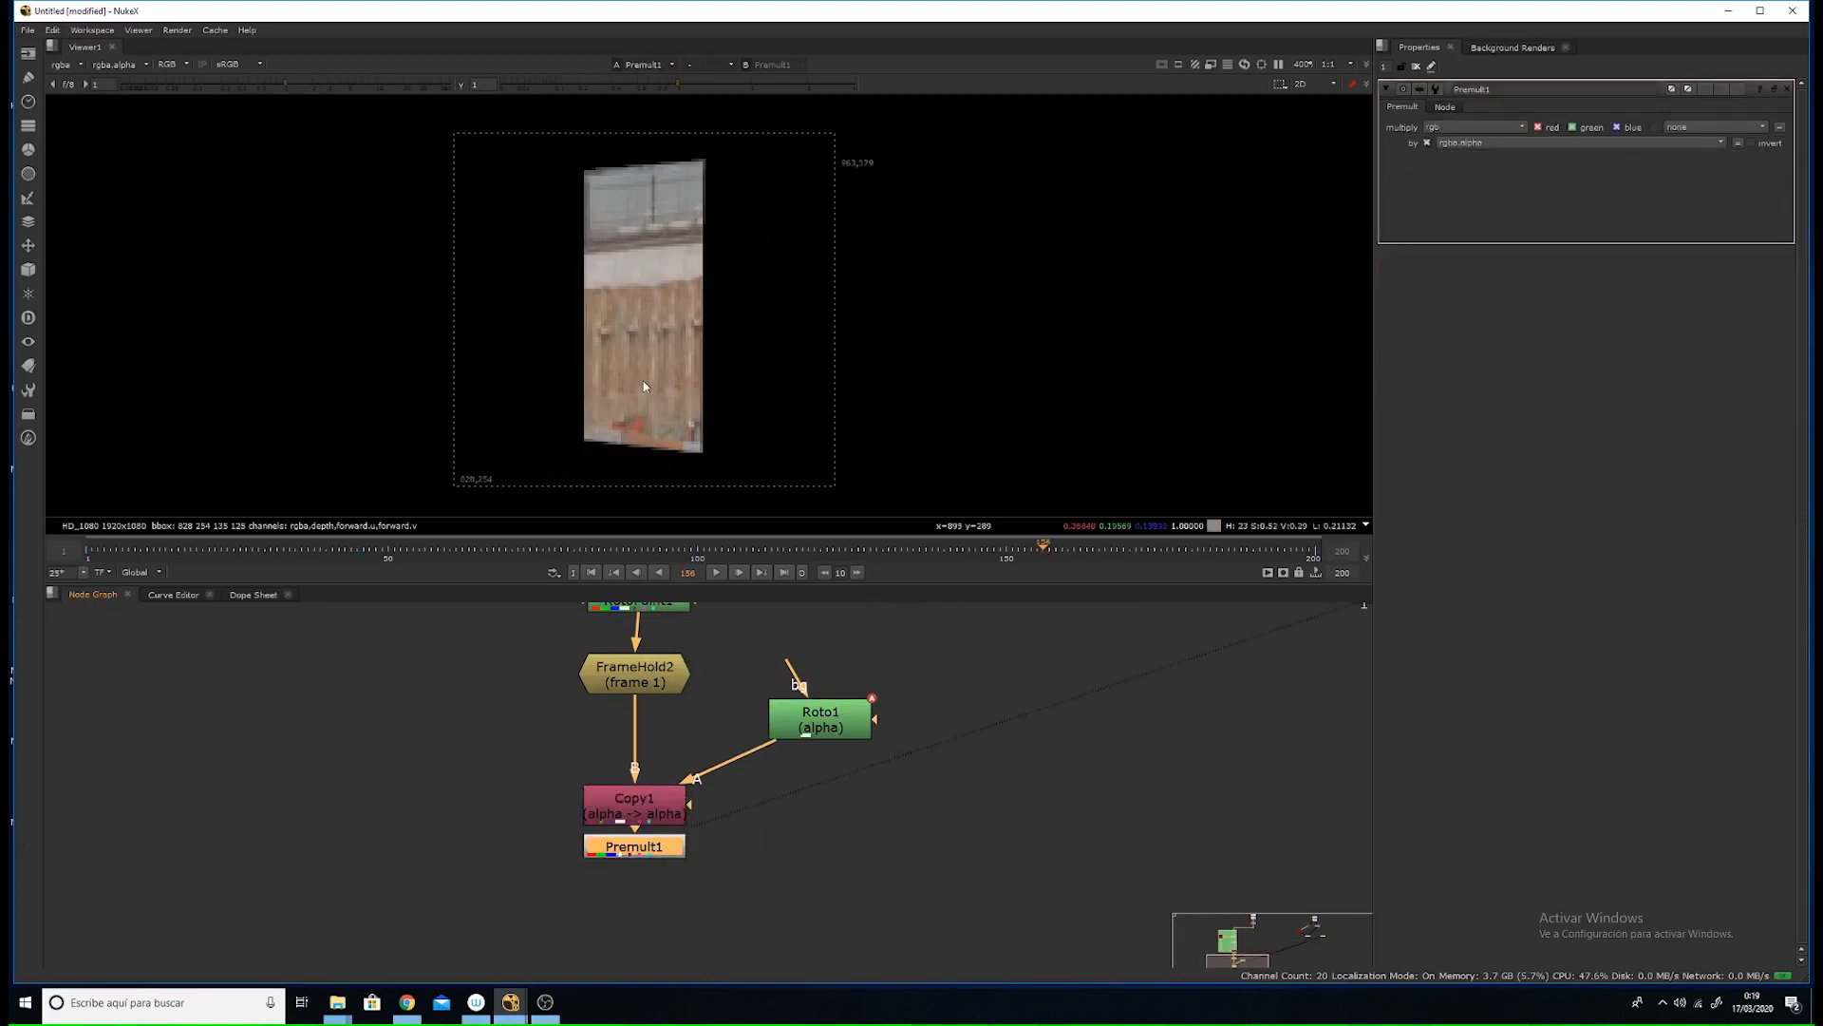
scroll(644, 387, down, 3)
scroll(684, 374, up, 1)
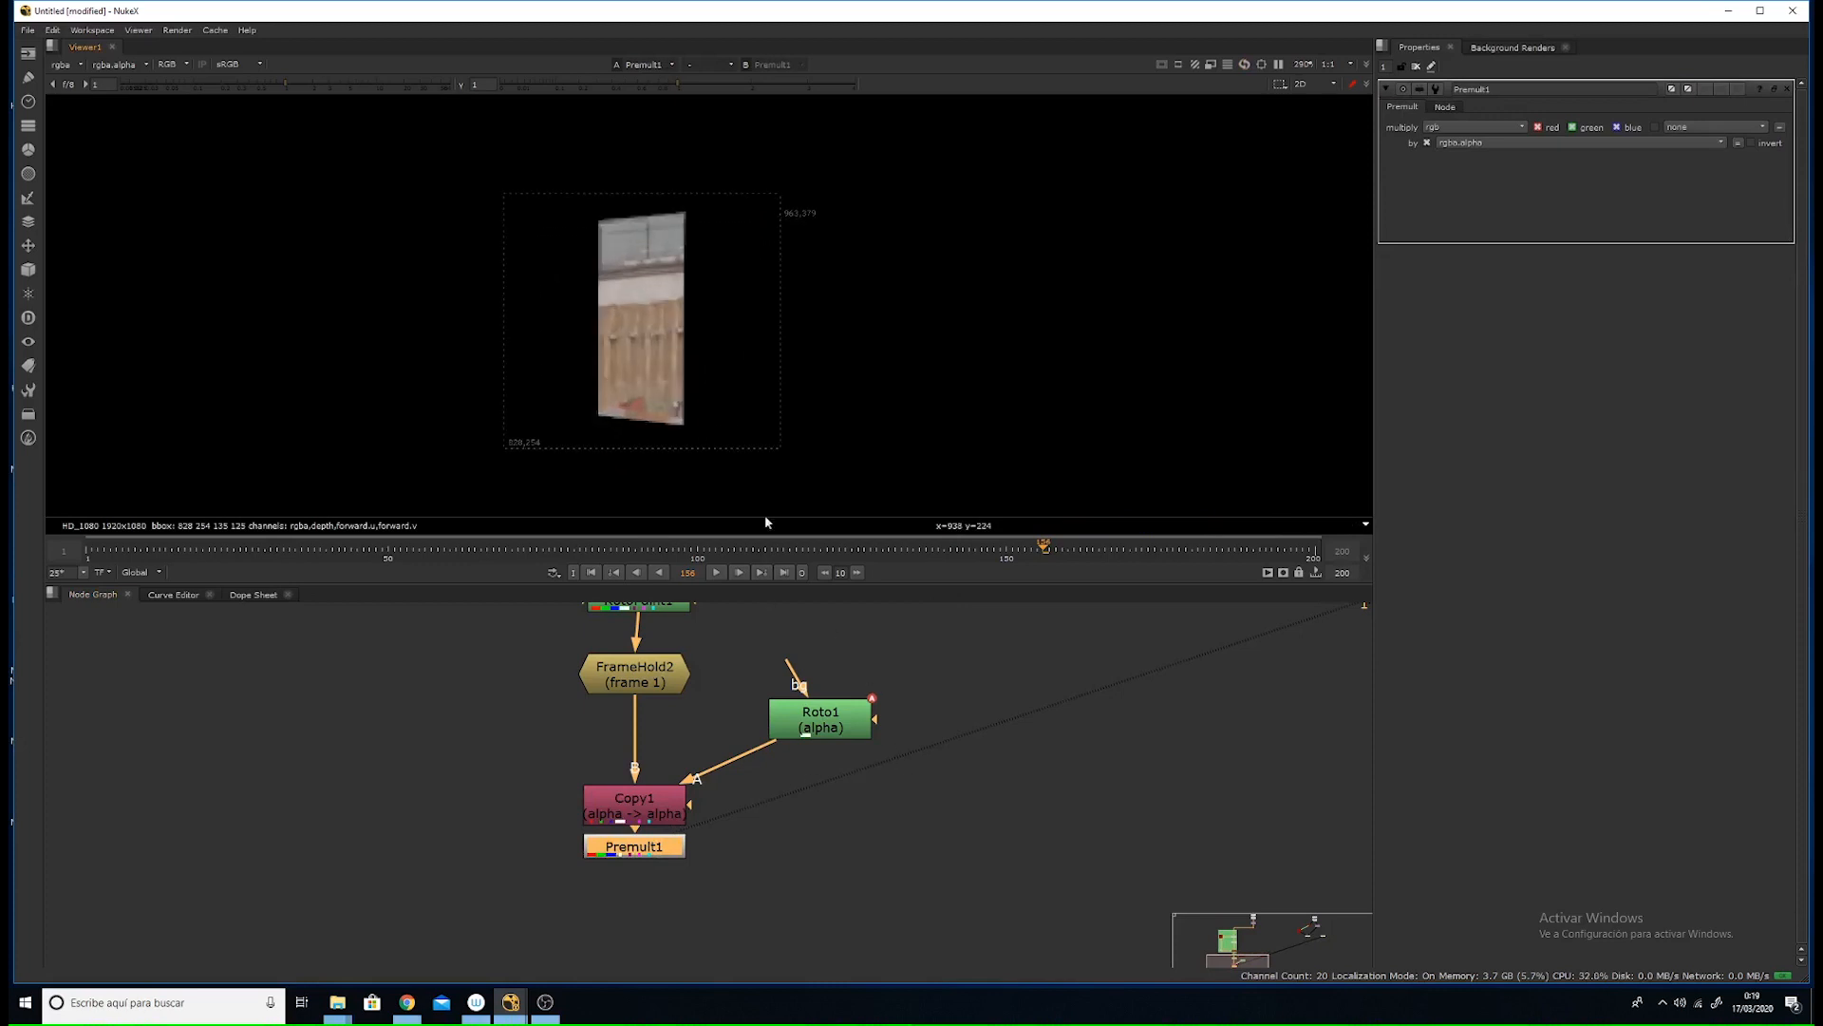
middle_drag(712, 398, 728, 387)
key(a)
key(a)
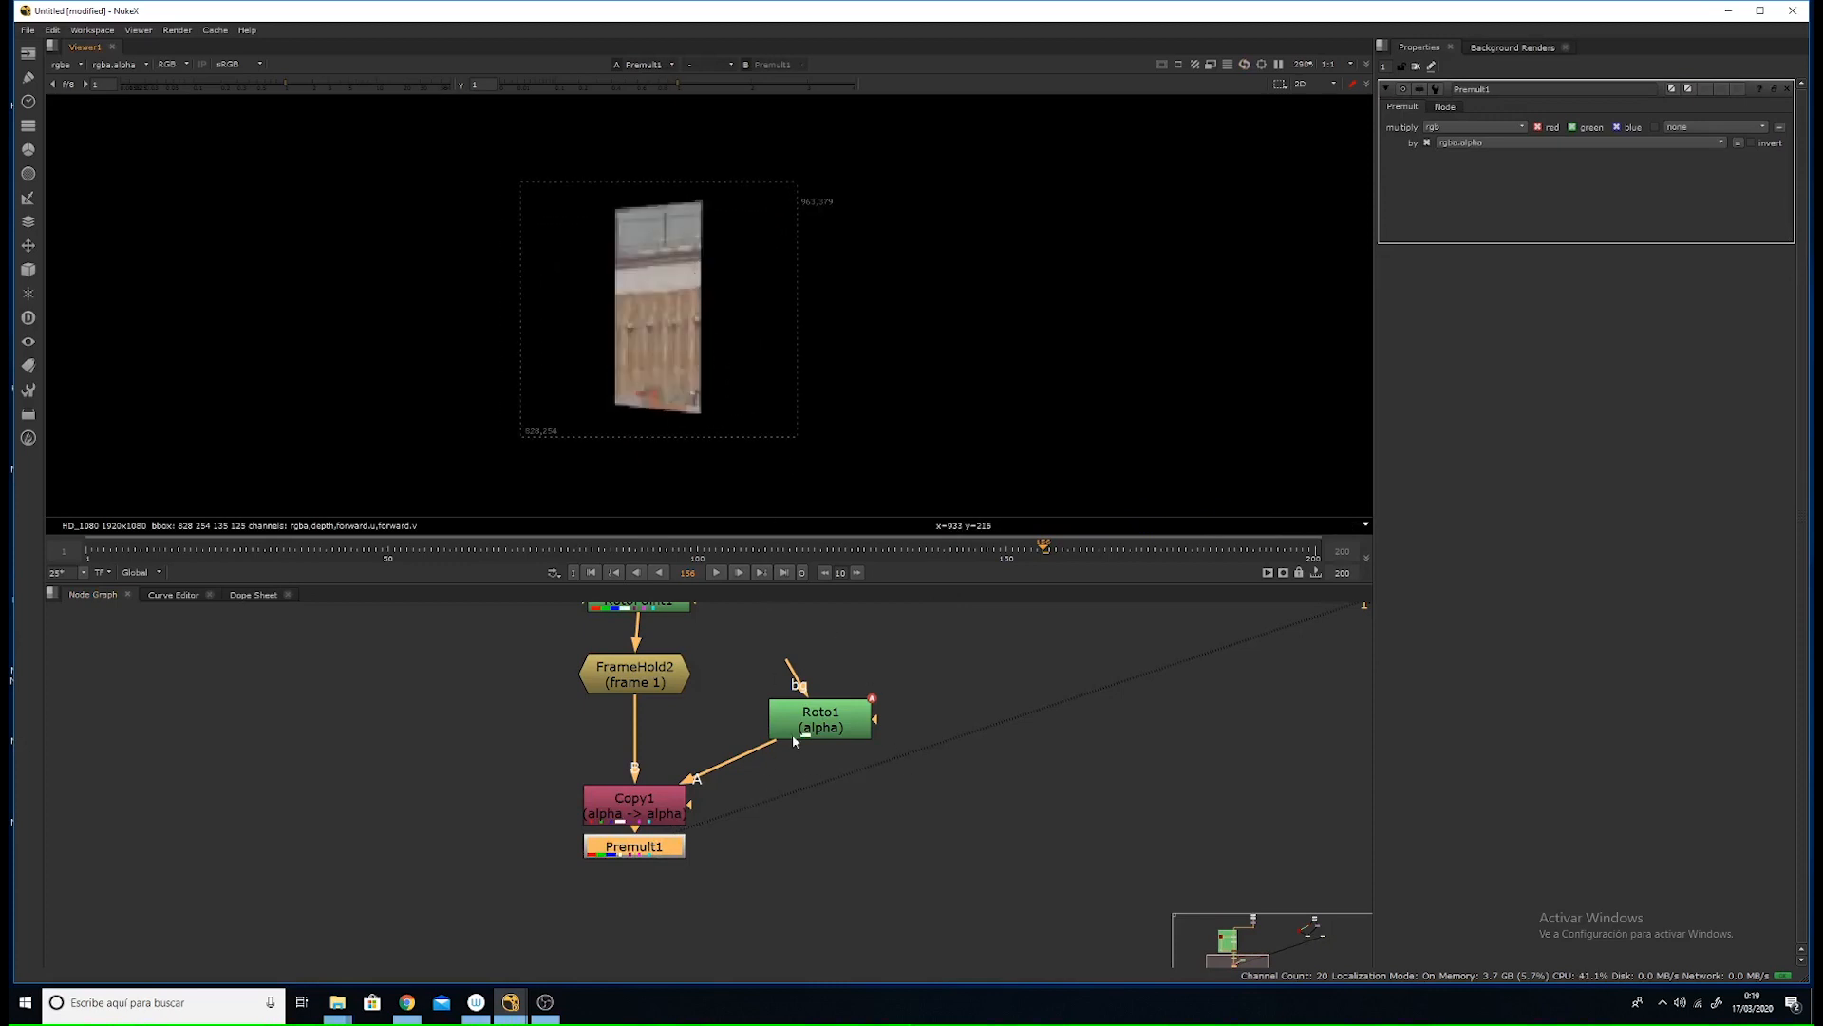
- Delete the Copy1 and Premult1 nodes
click(662, 800)
key(Delete)
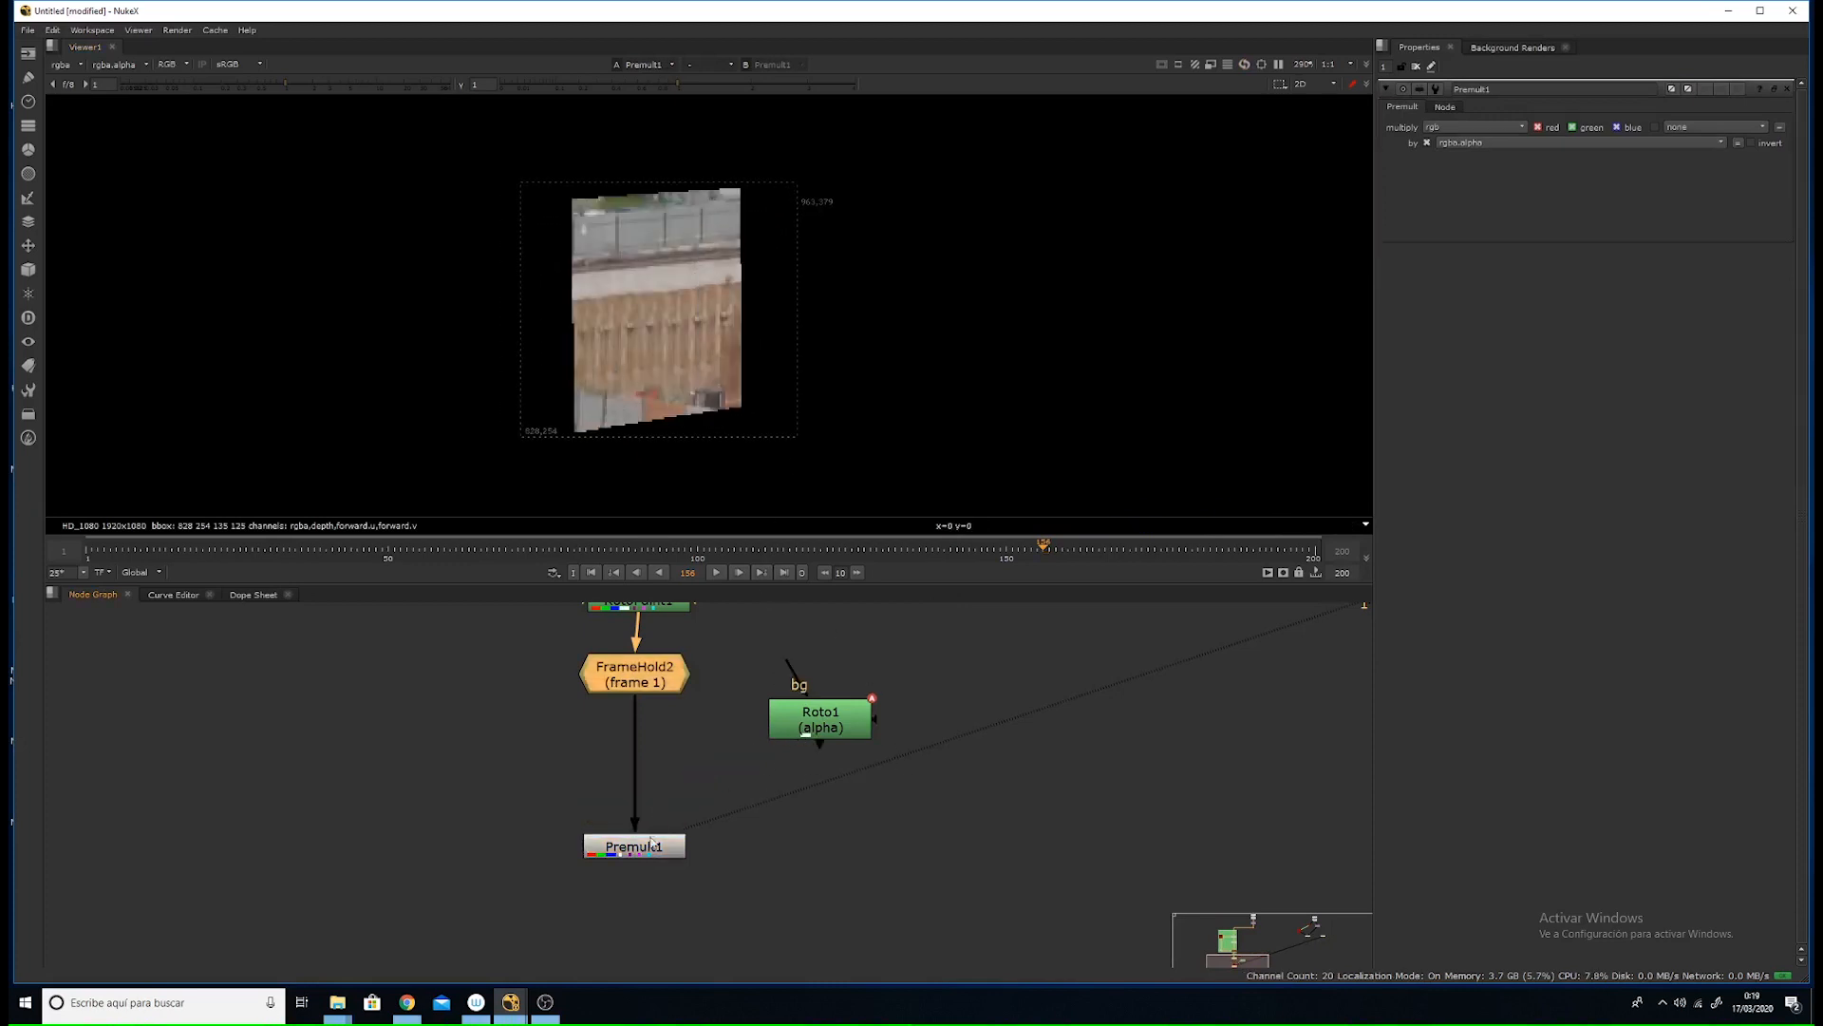
click(635, 847)
key(Delete)
- Add a Merge node below FrameHold2, connecting A to Roto1 and B to FrameHold2
click(619, 808)
key(m)
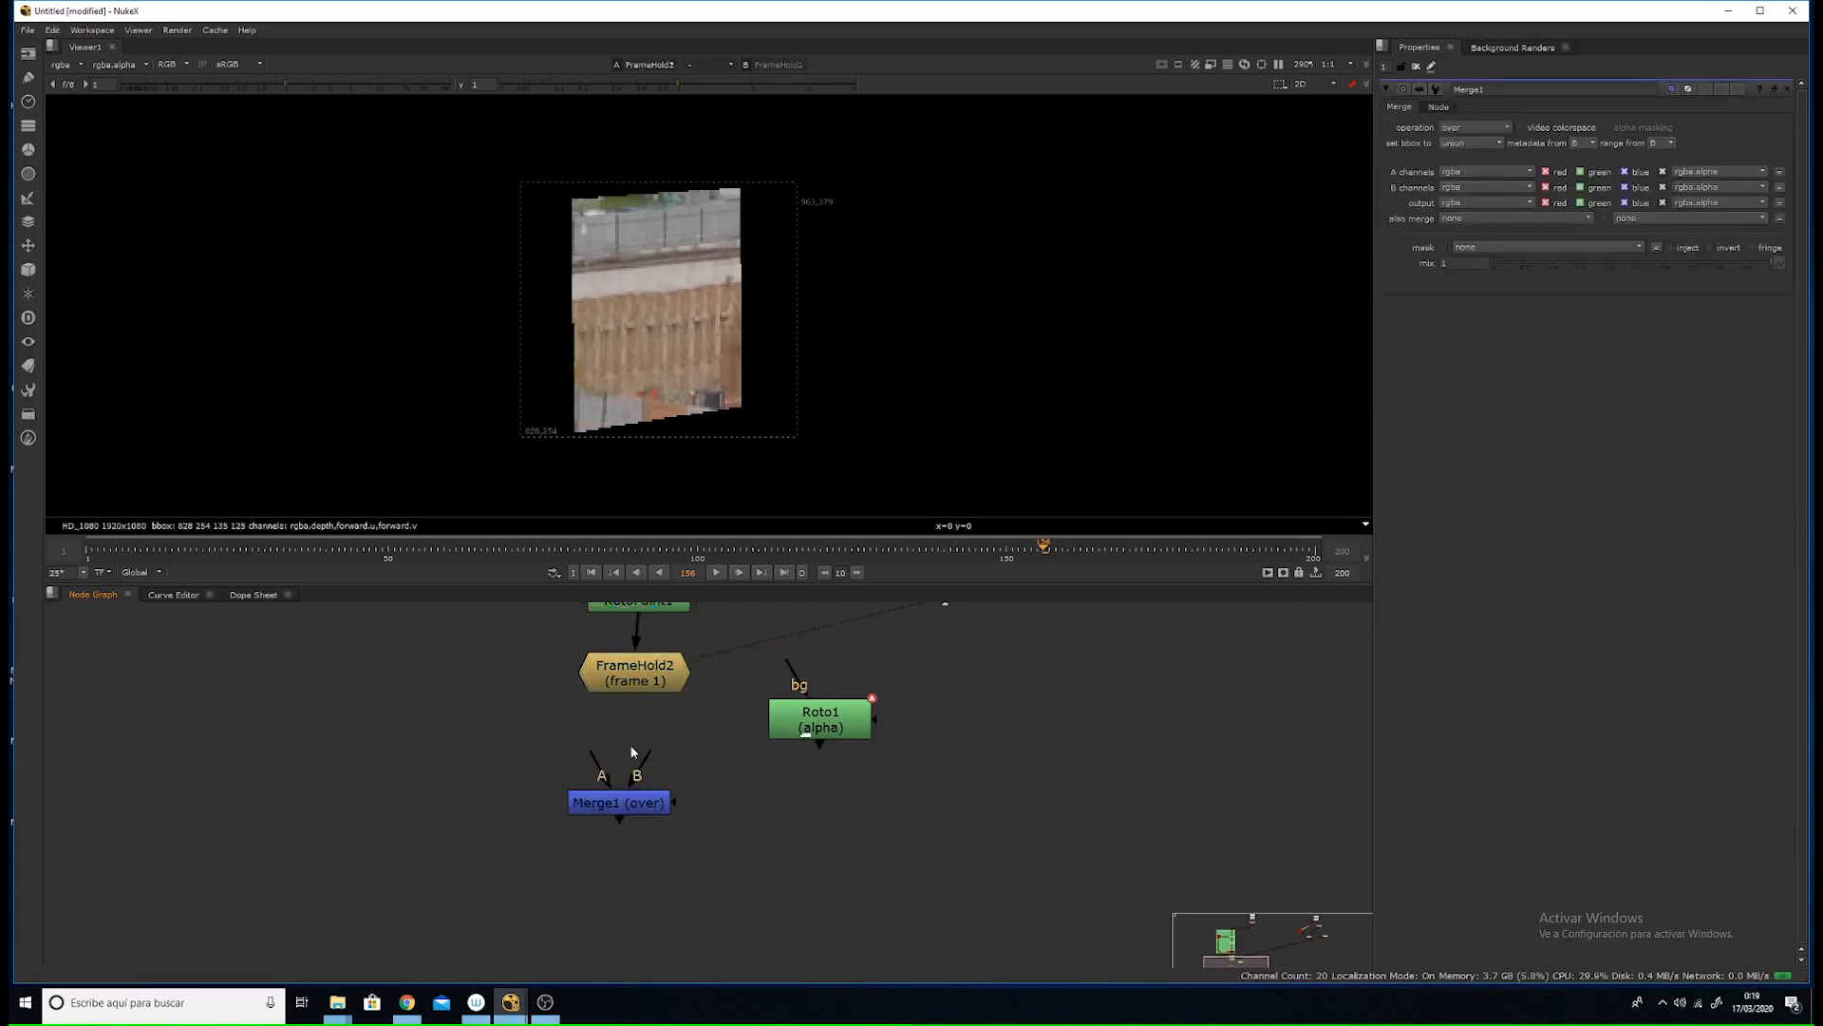
drag(605, 759, 800, 725)
drag(652, 756, 635, 693)
drag(619, 802, 634, 790)
- Set Merge1's operation to mask and view the cut-out patch and its alpha
click(1474, 128)
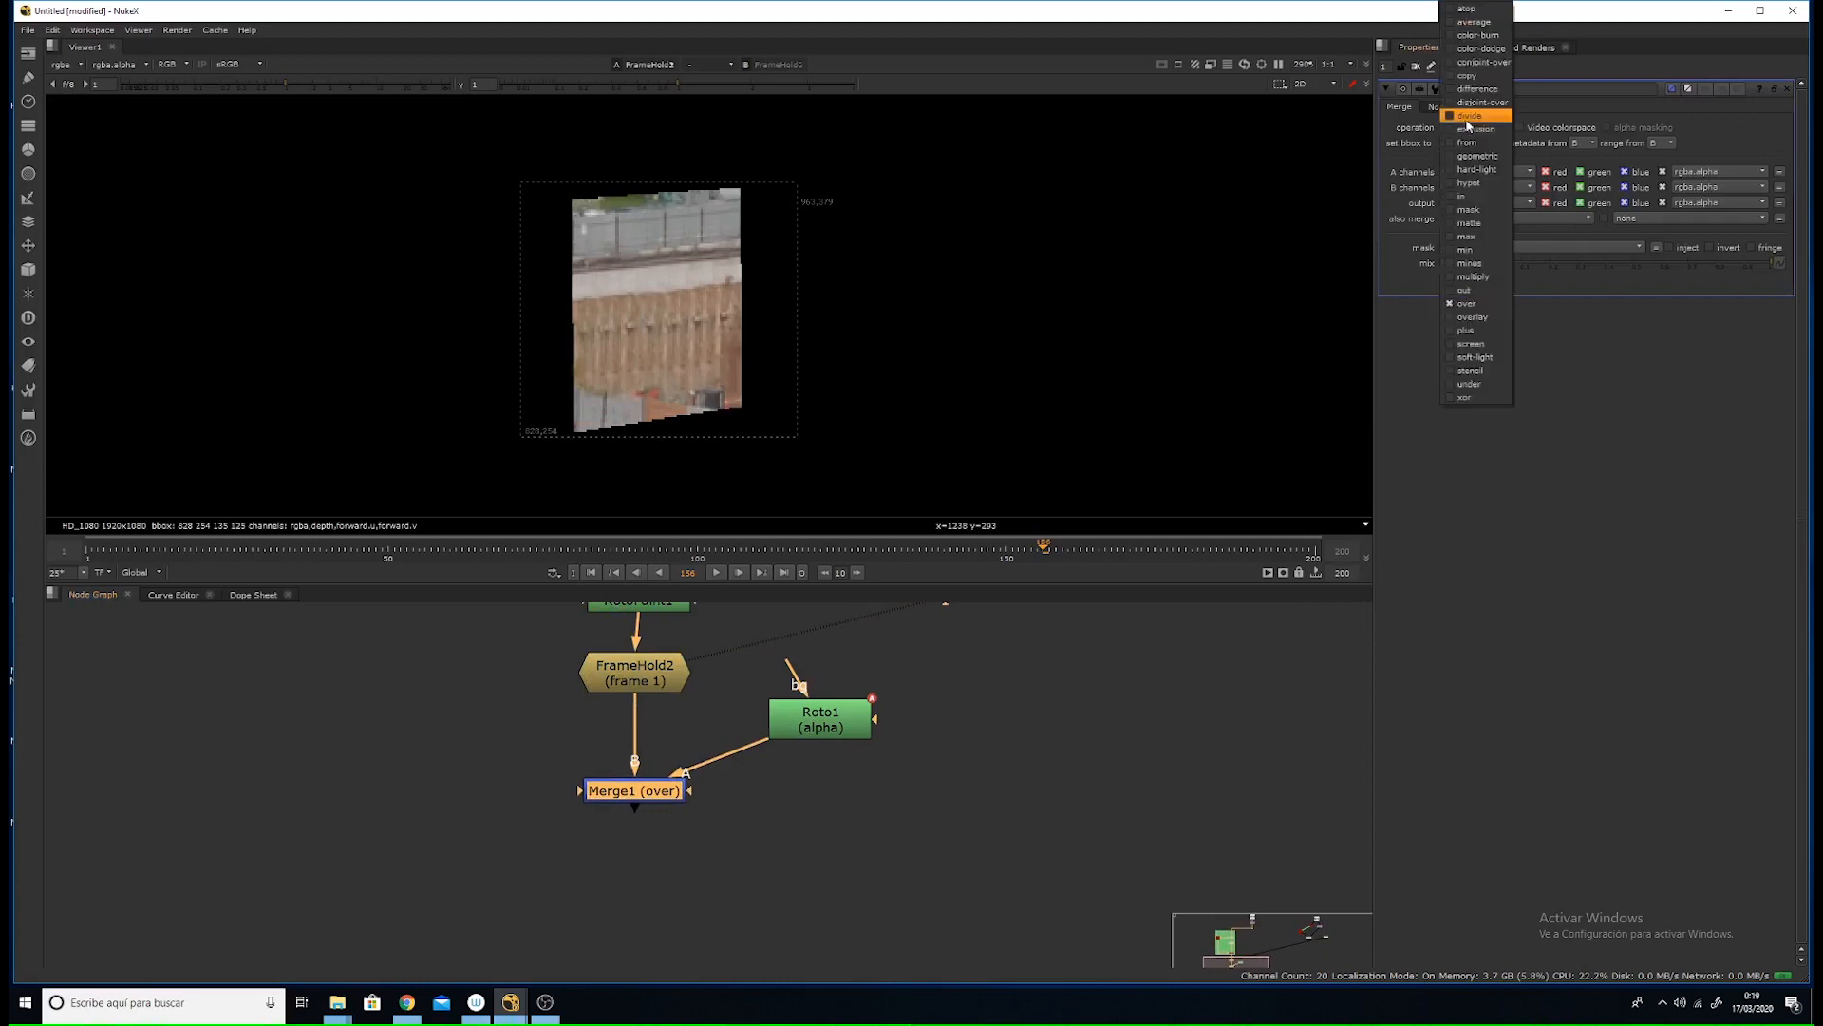
click(1470, 209)
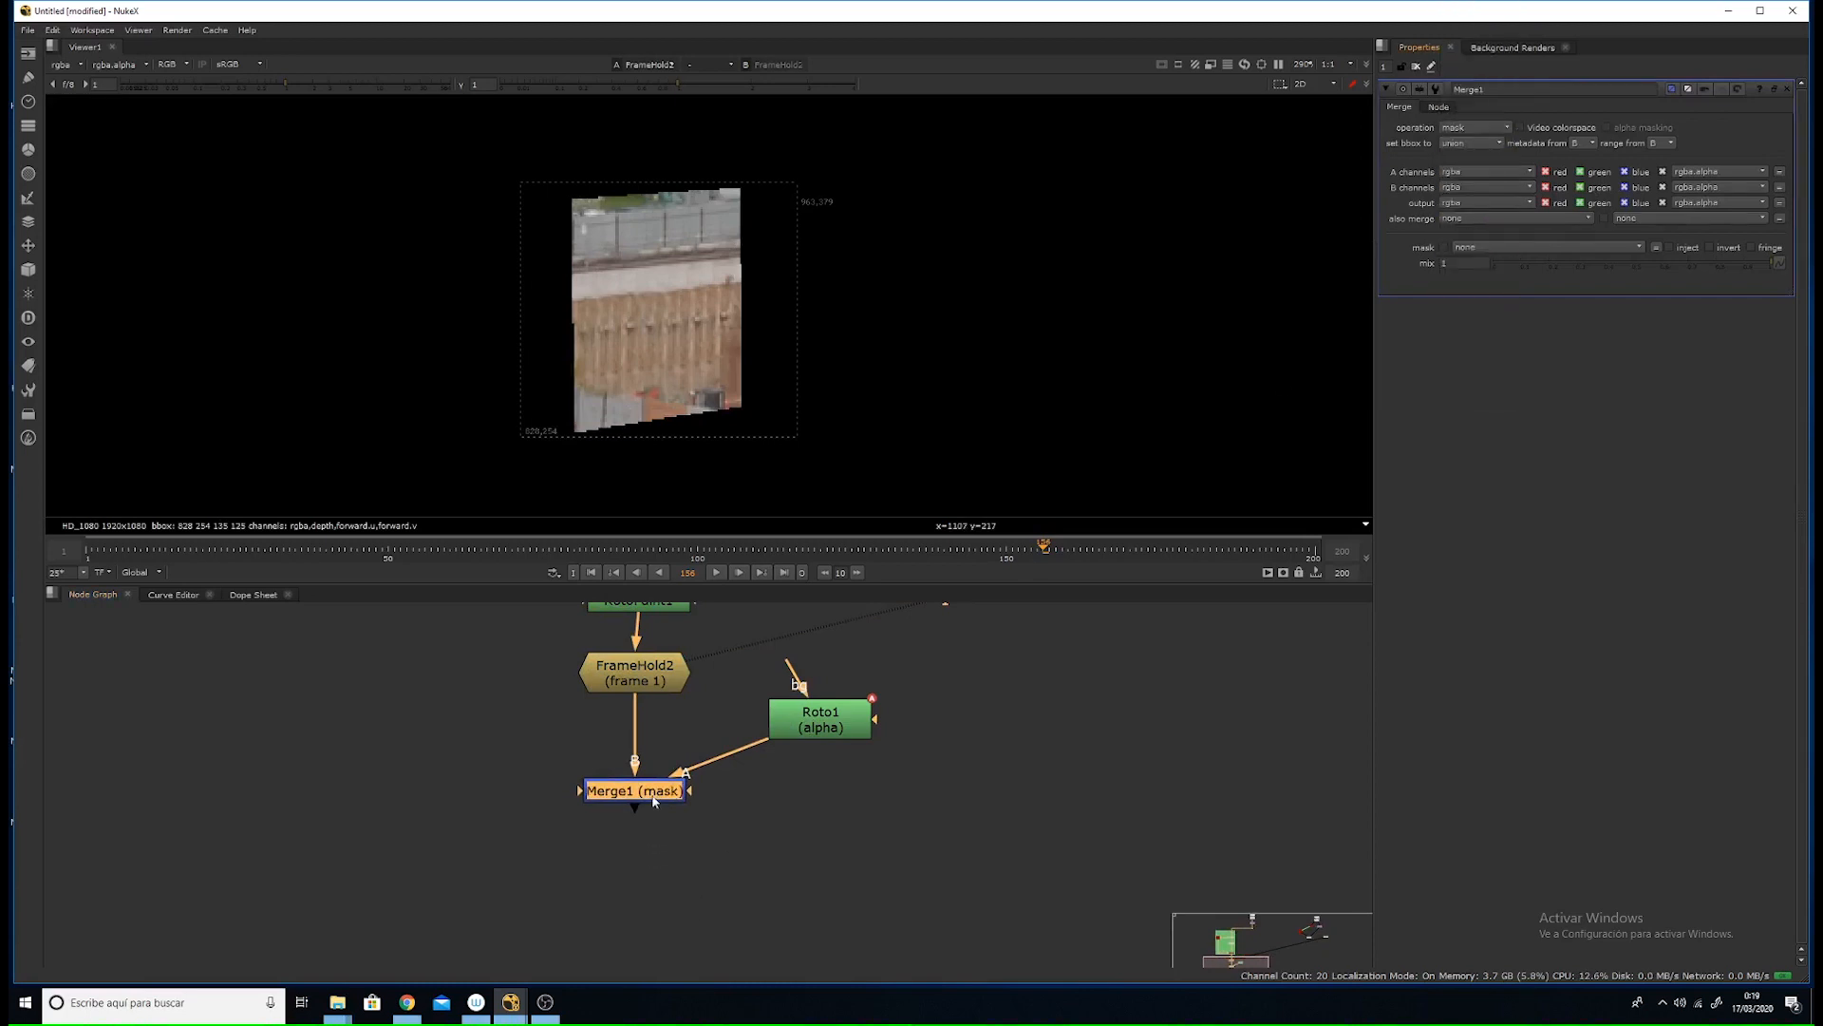
key(1)
key(a)
middle_drag(683, 416, 723, 390)
key(a)
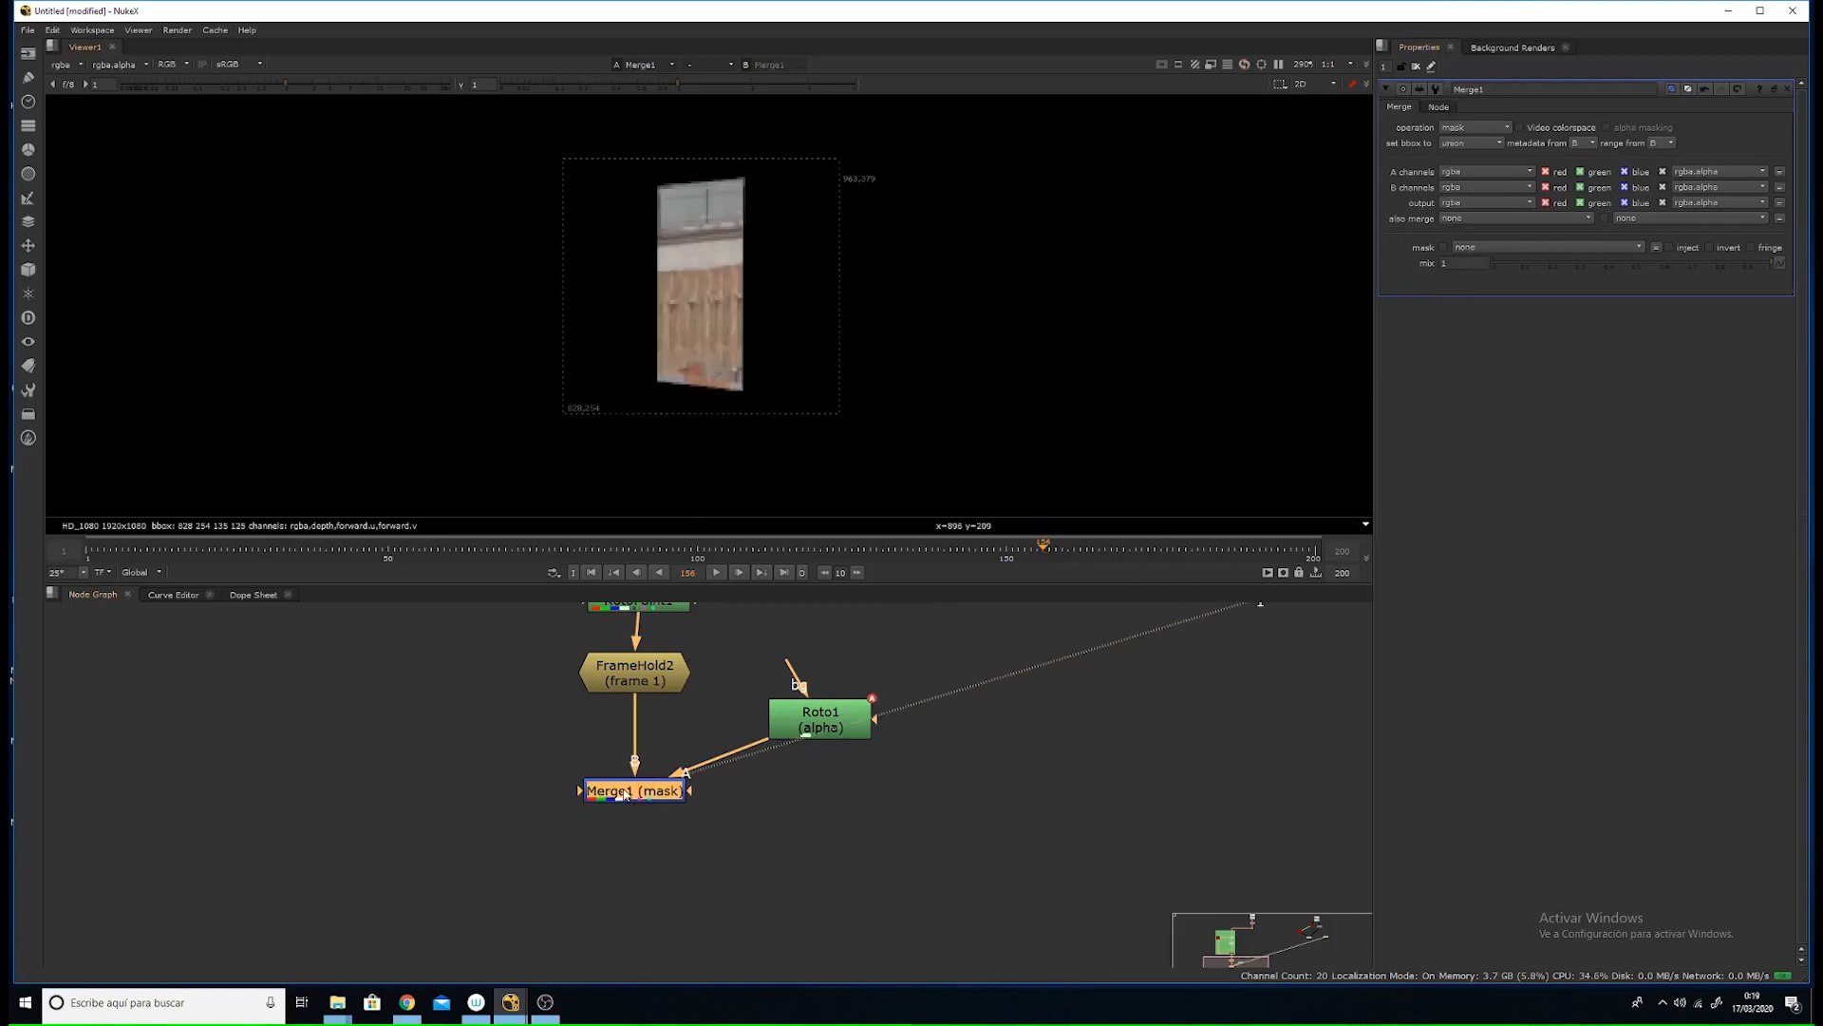
scroll(712, 385, down, 3)
- Insert a Blur node between Roto1 and Merge1 and set its size to about 4.2 to soften the patch edges
click(814, 719)
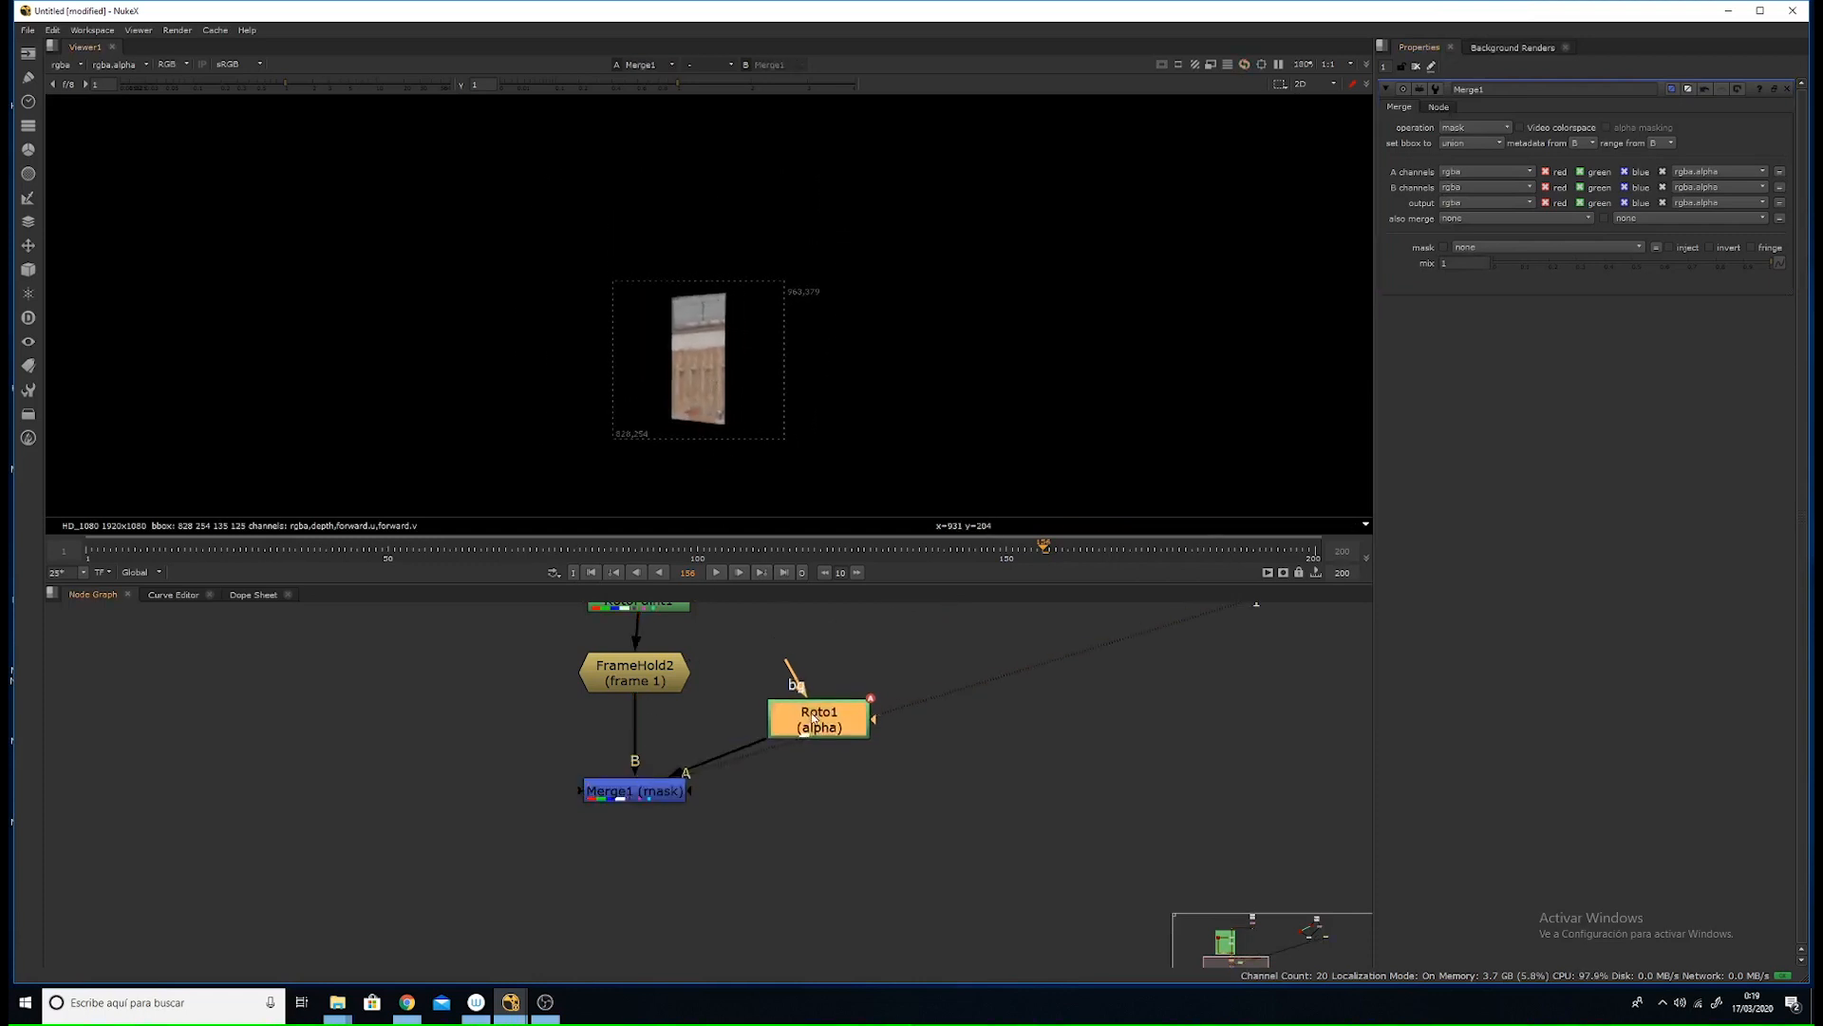
drag(814, 719, 830, 686)
key(b)
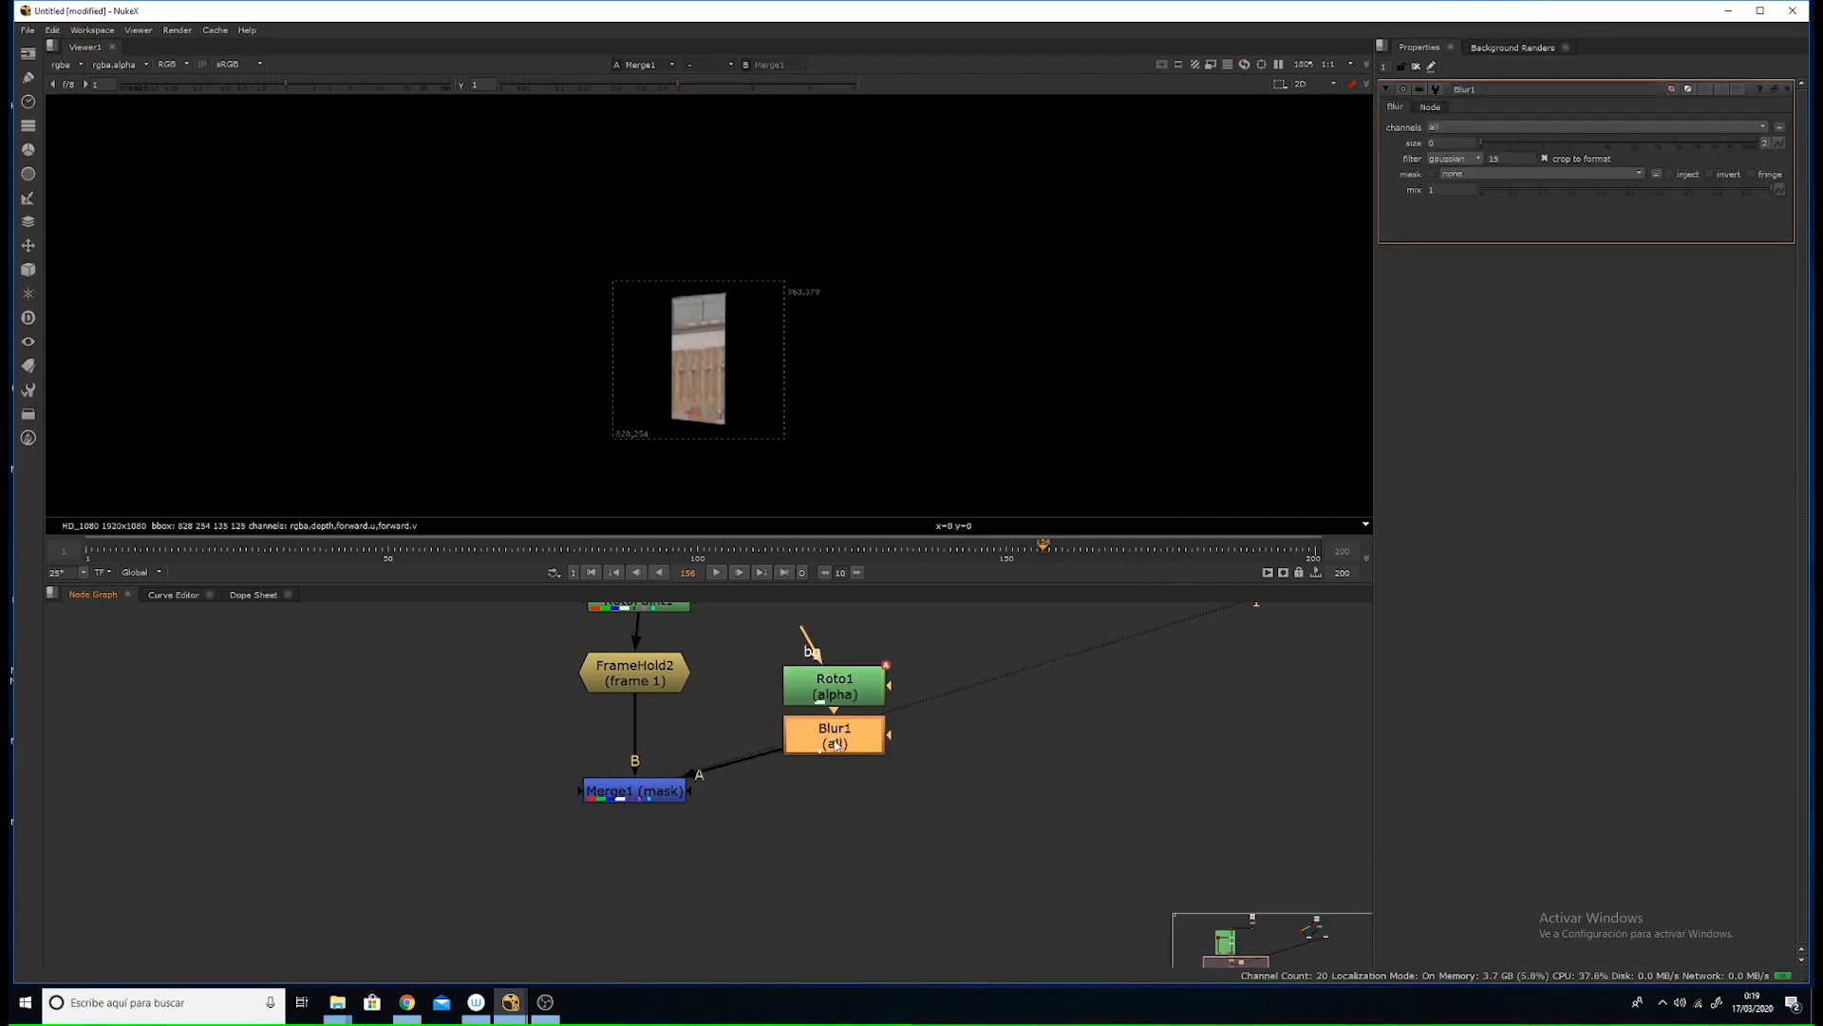
scroll(669, 333, up, 3)
scroll(714, 295, up, 1)
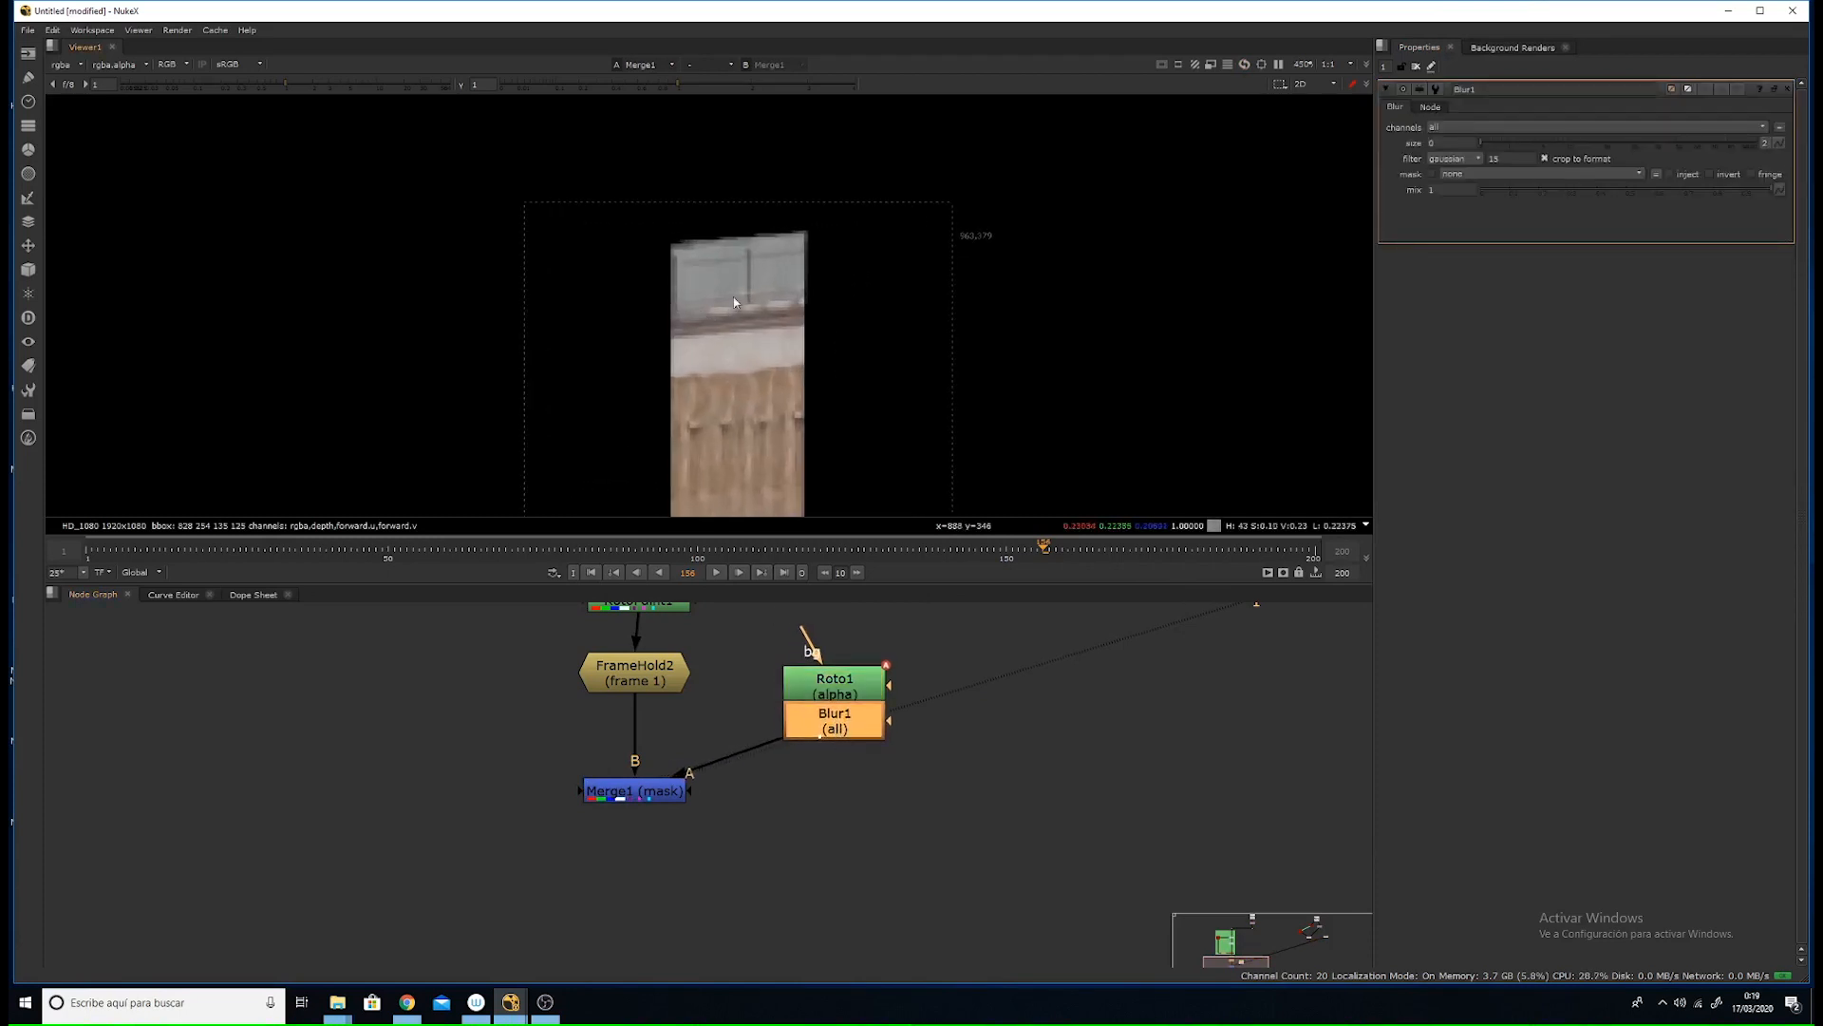
drag(1493, 142, 1537, 144)
scroll(902, 278, down, 3)
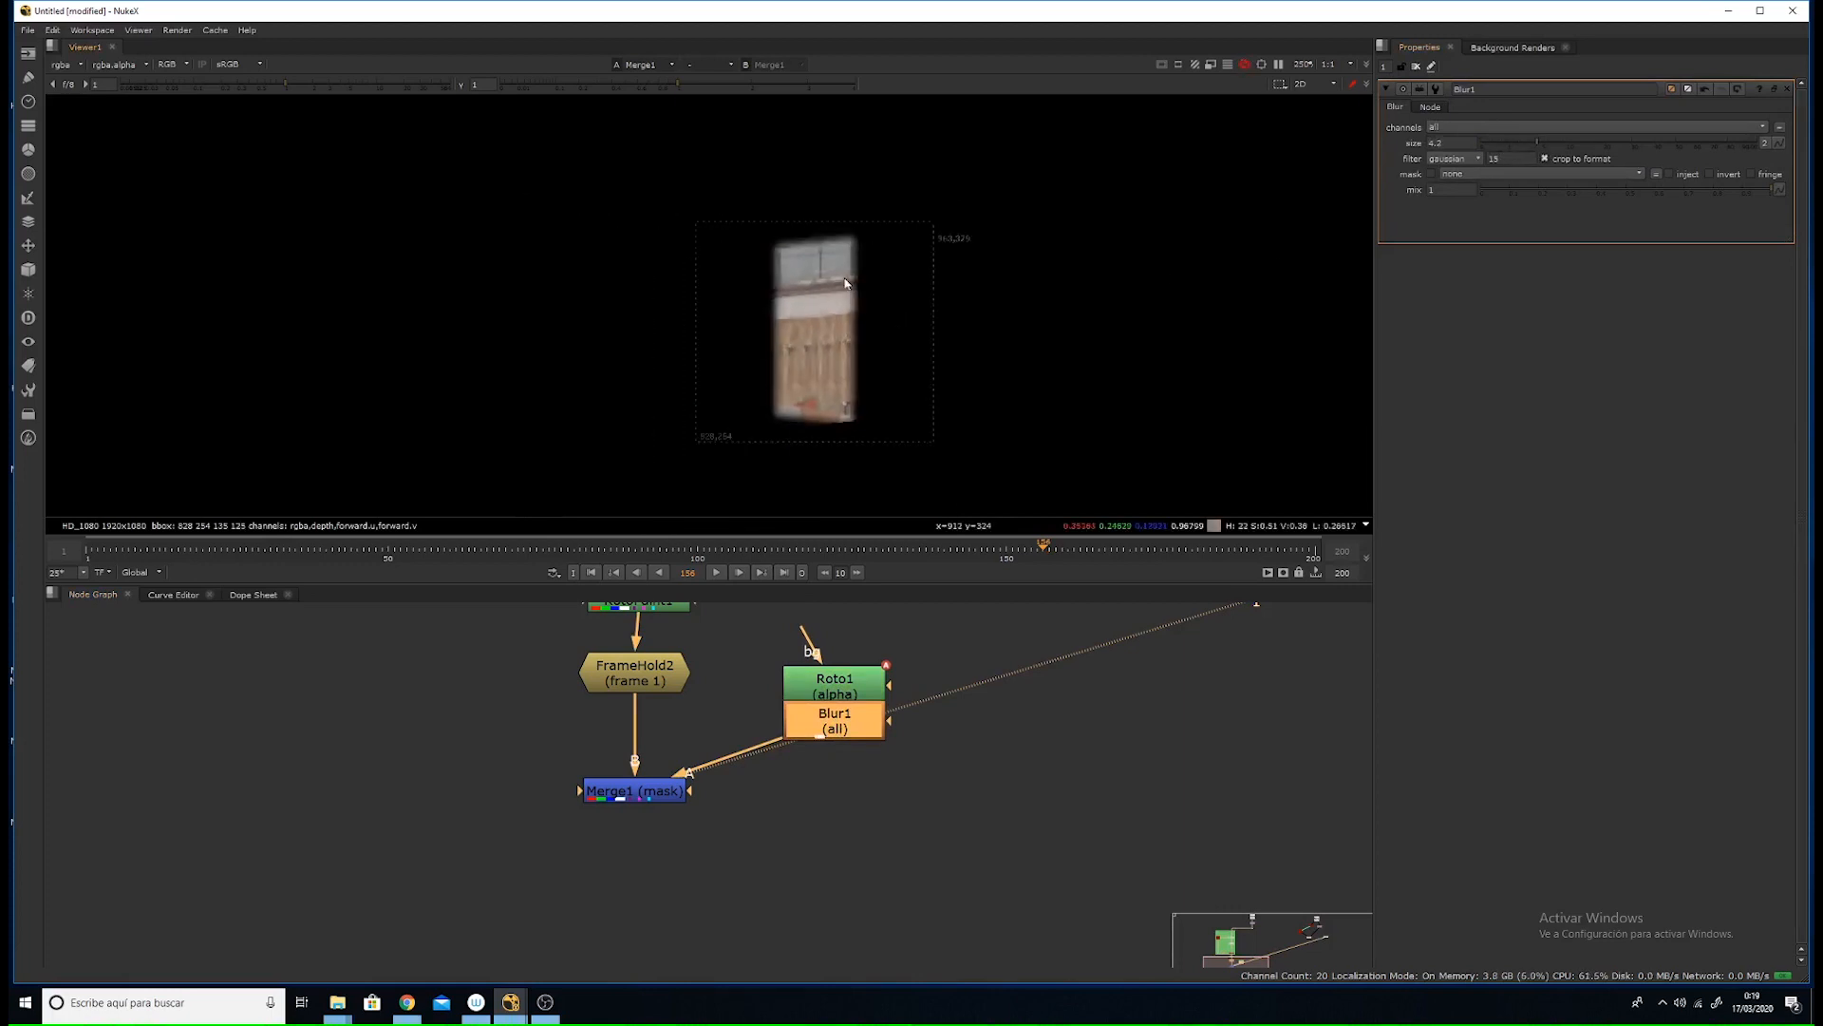
middle_drag(845, 283, 853, 178)
drag(844, 721, 844, 771)
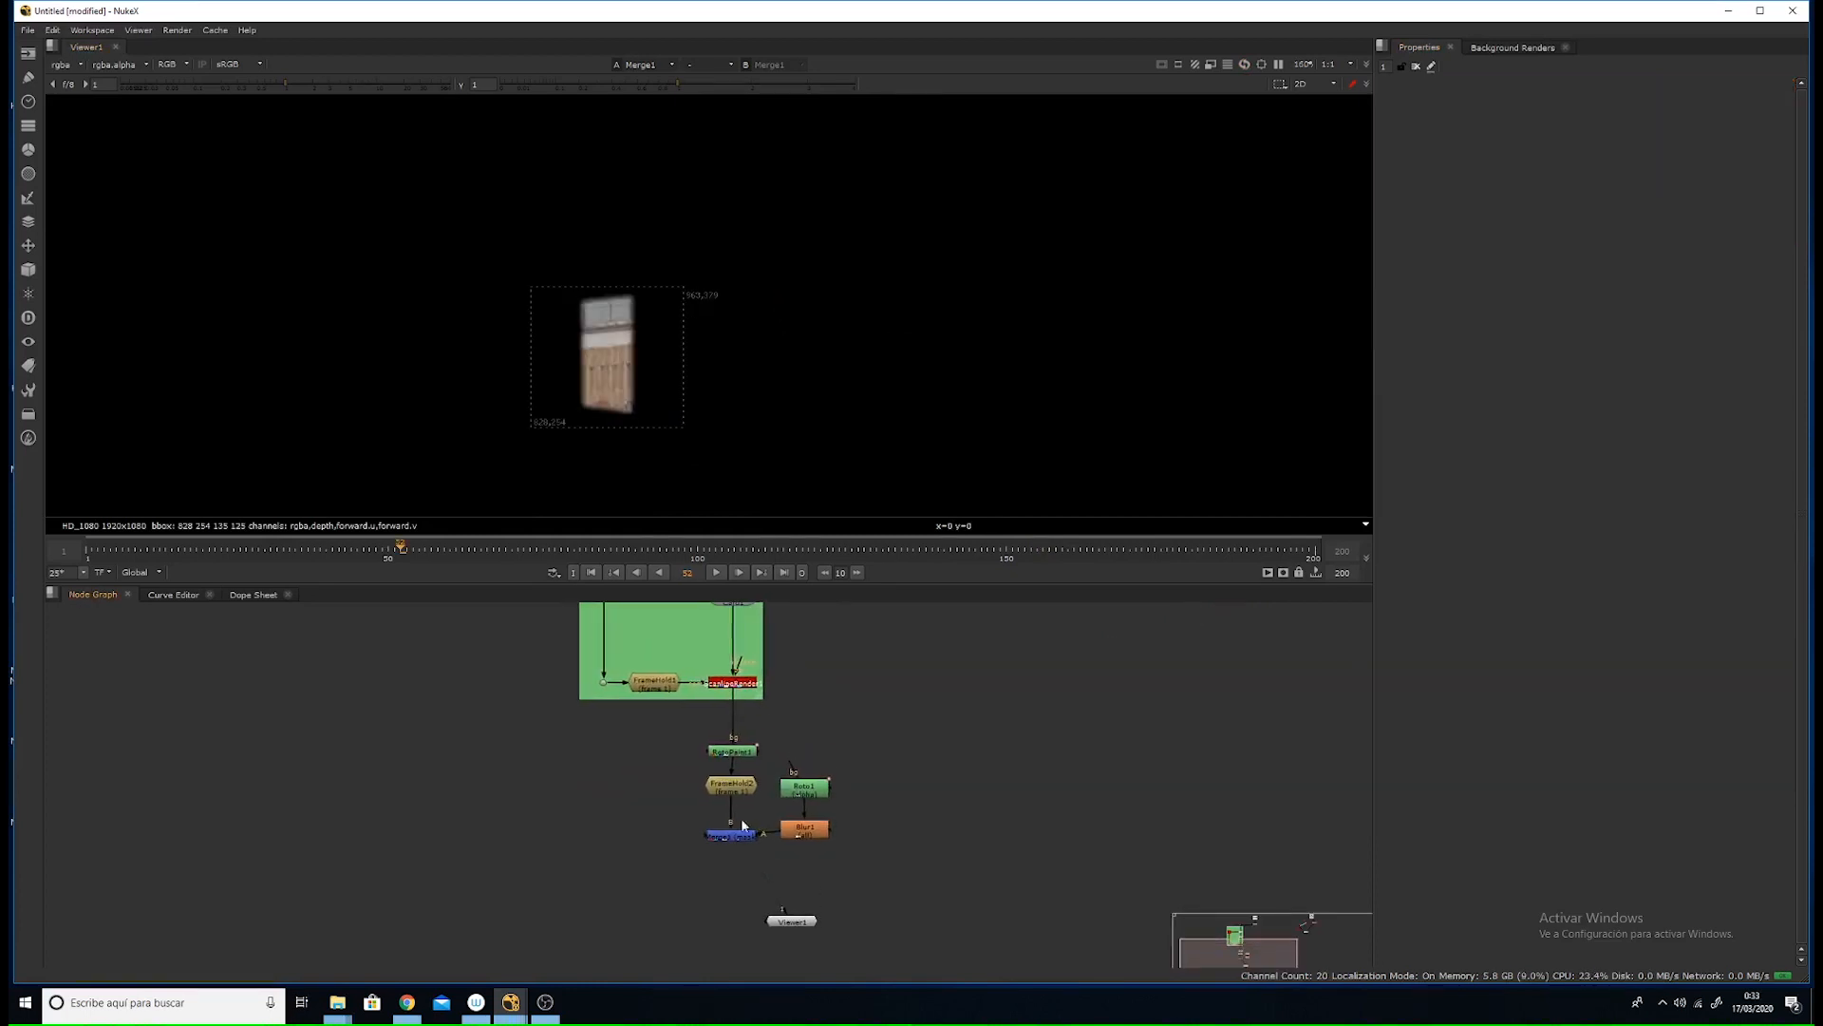
- Review the node graph from the masked patch branch up to the "estabilizado" backdrop
scroll(744, 826, up, 2)
scroll(646, 369, up, 1)
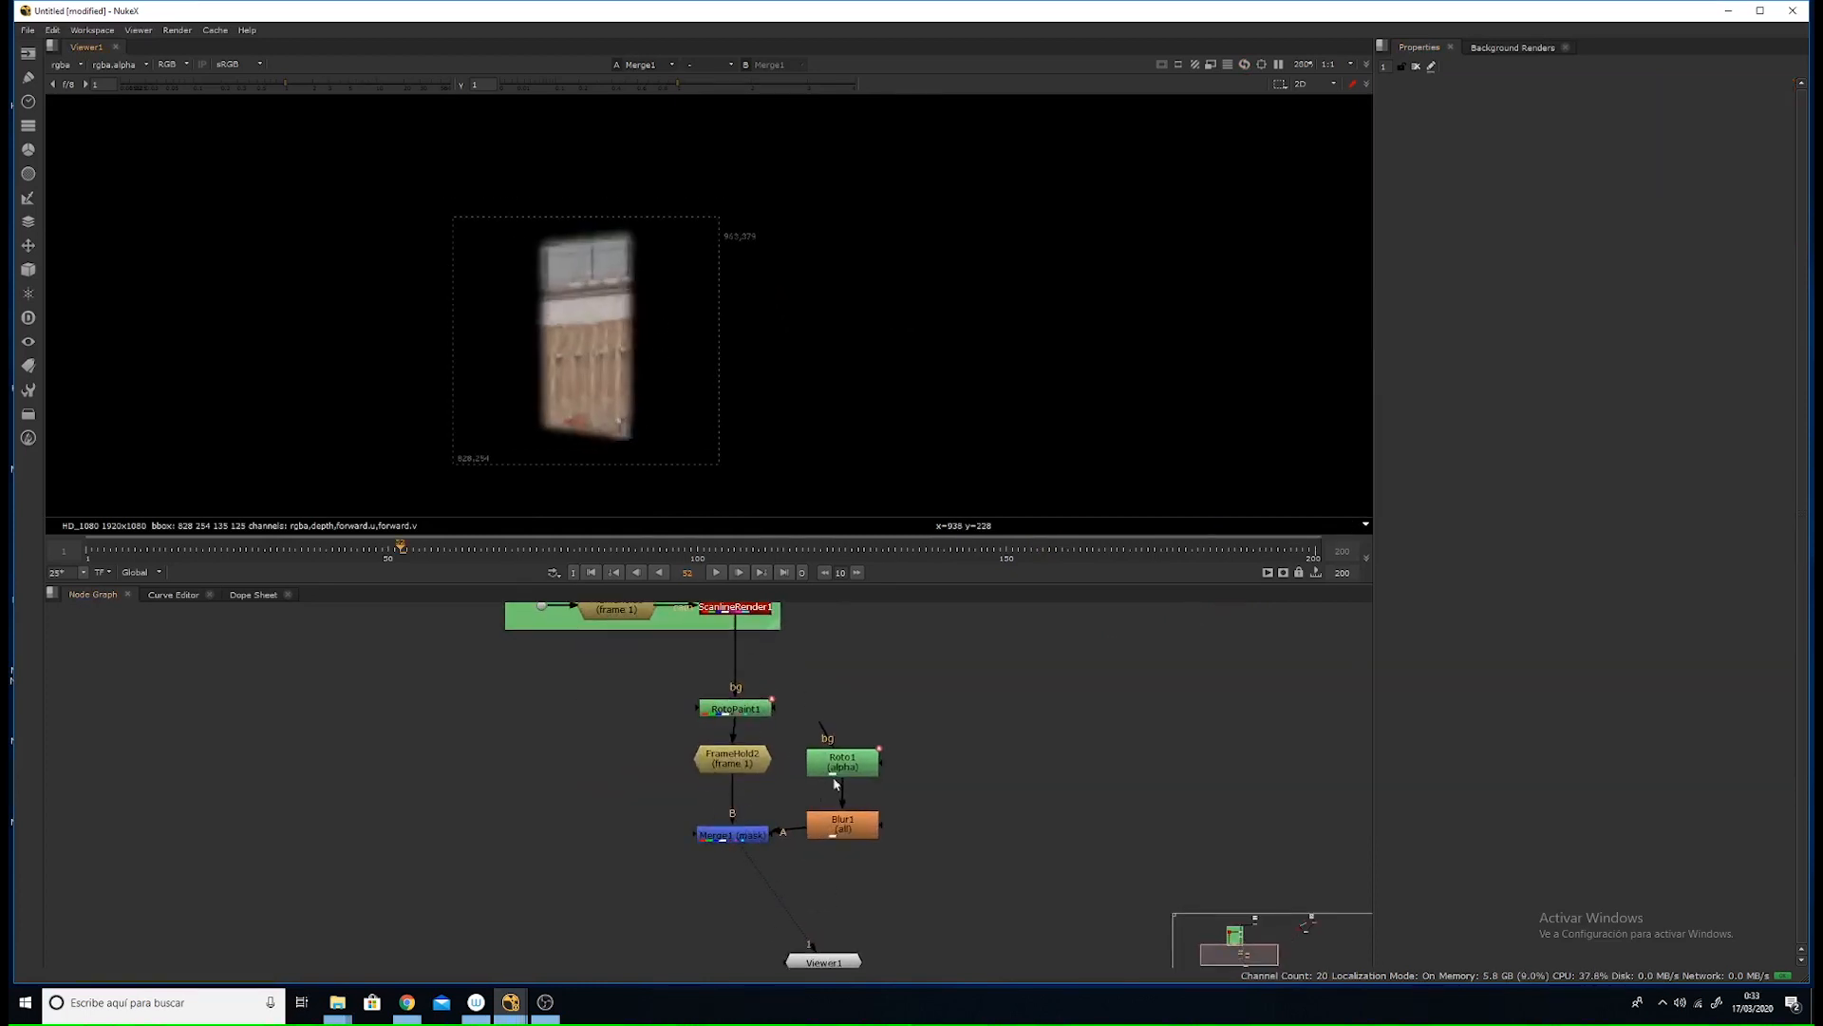
scroll(834, 783, down, 4)
middle_drag(746, 627, 767, 706)
scroll(745, 706, up, 2)
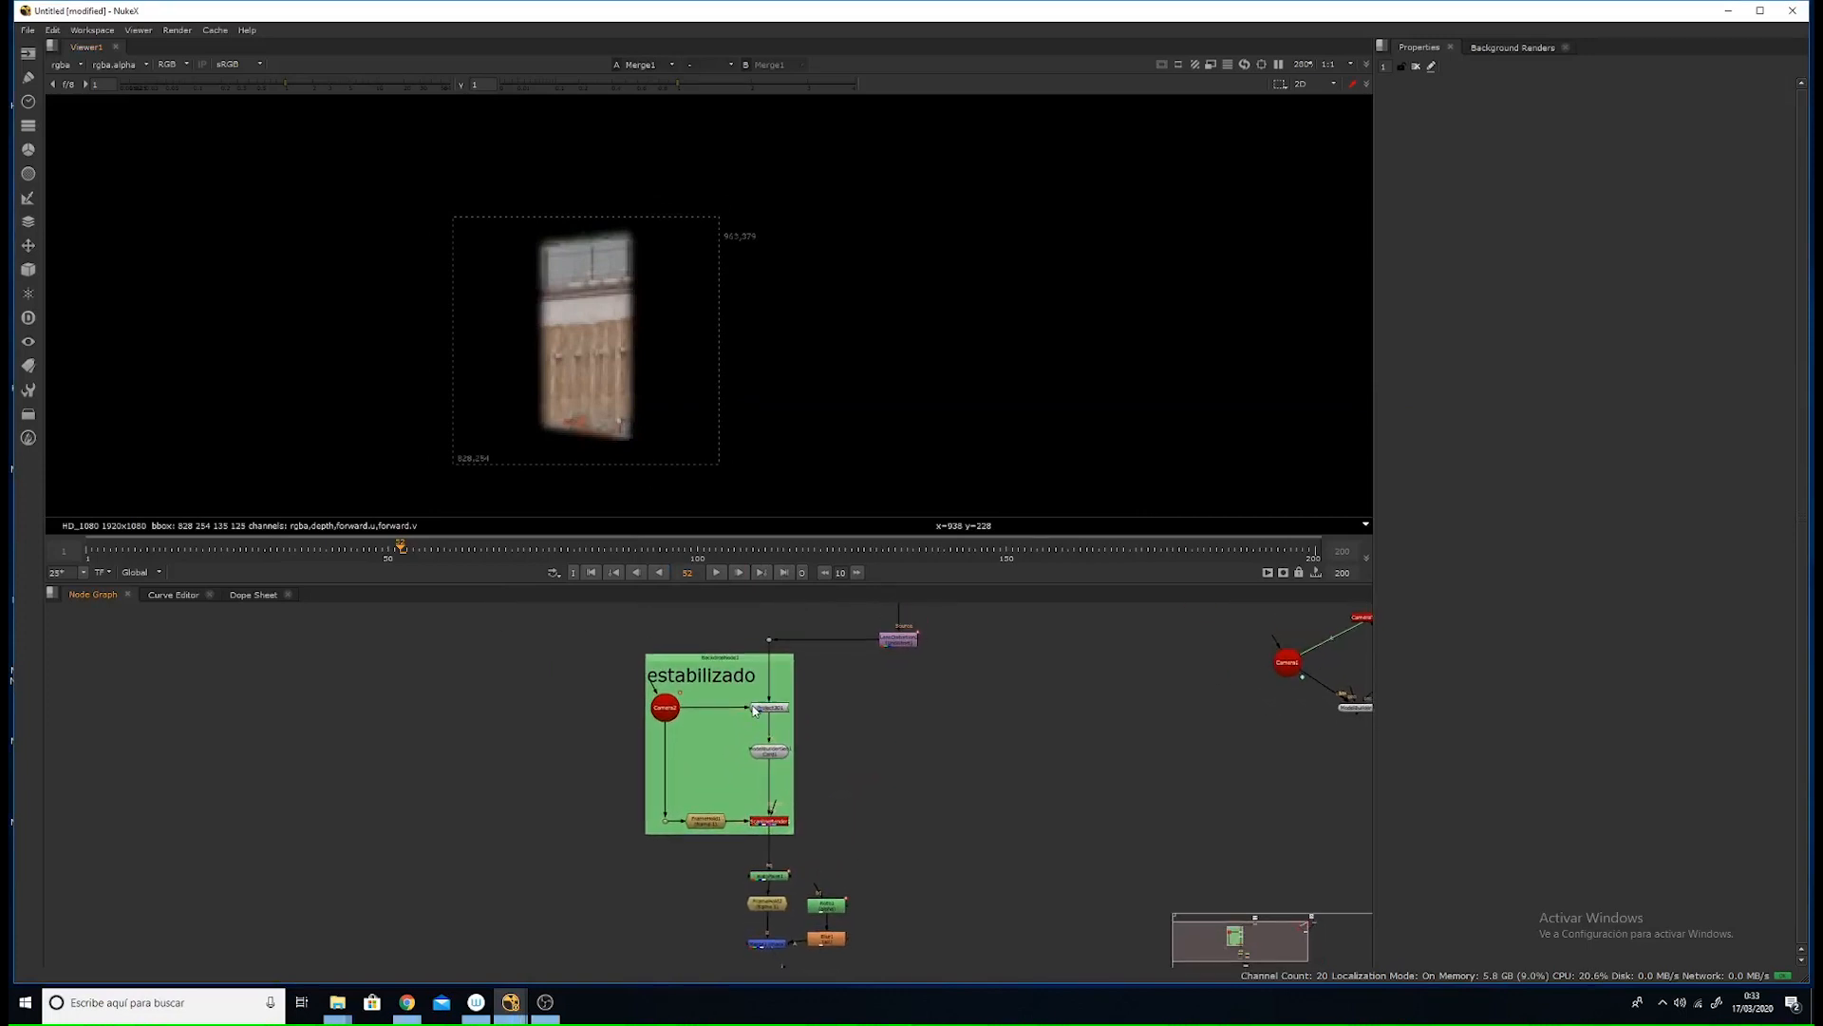
scroll(758, 731, down, 2)
scroll(723, 706, up, 2)
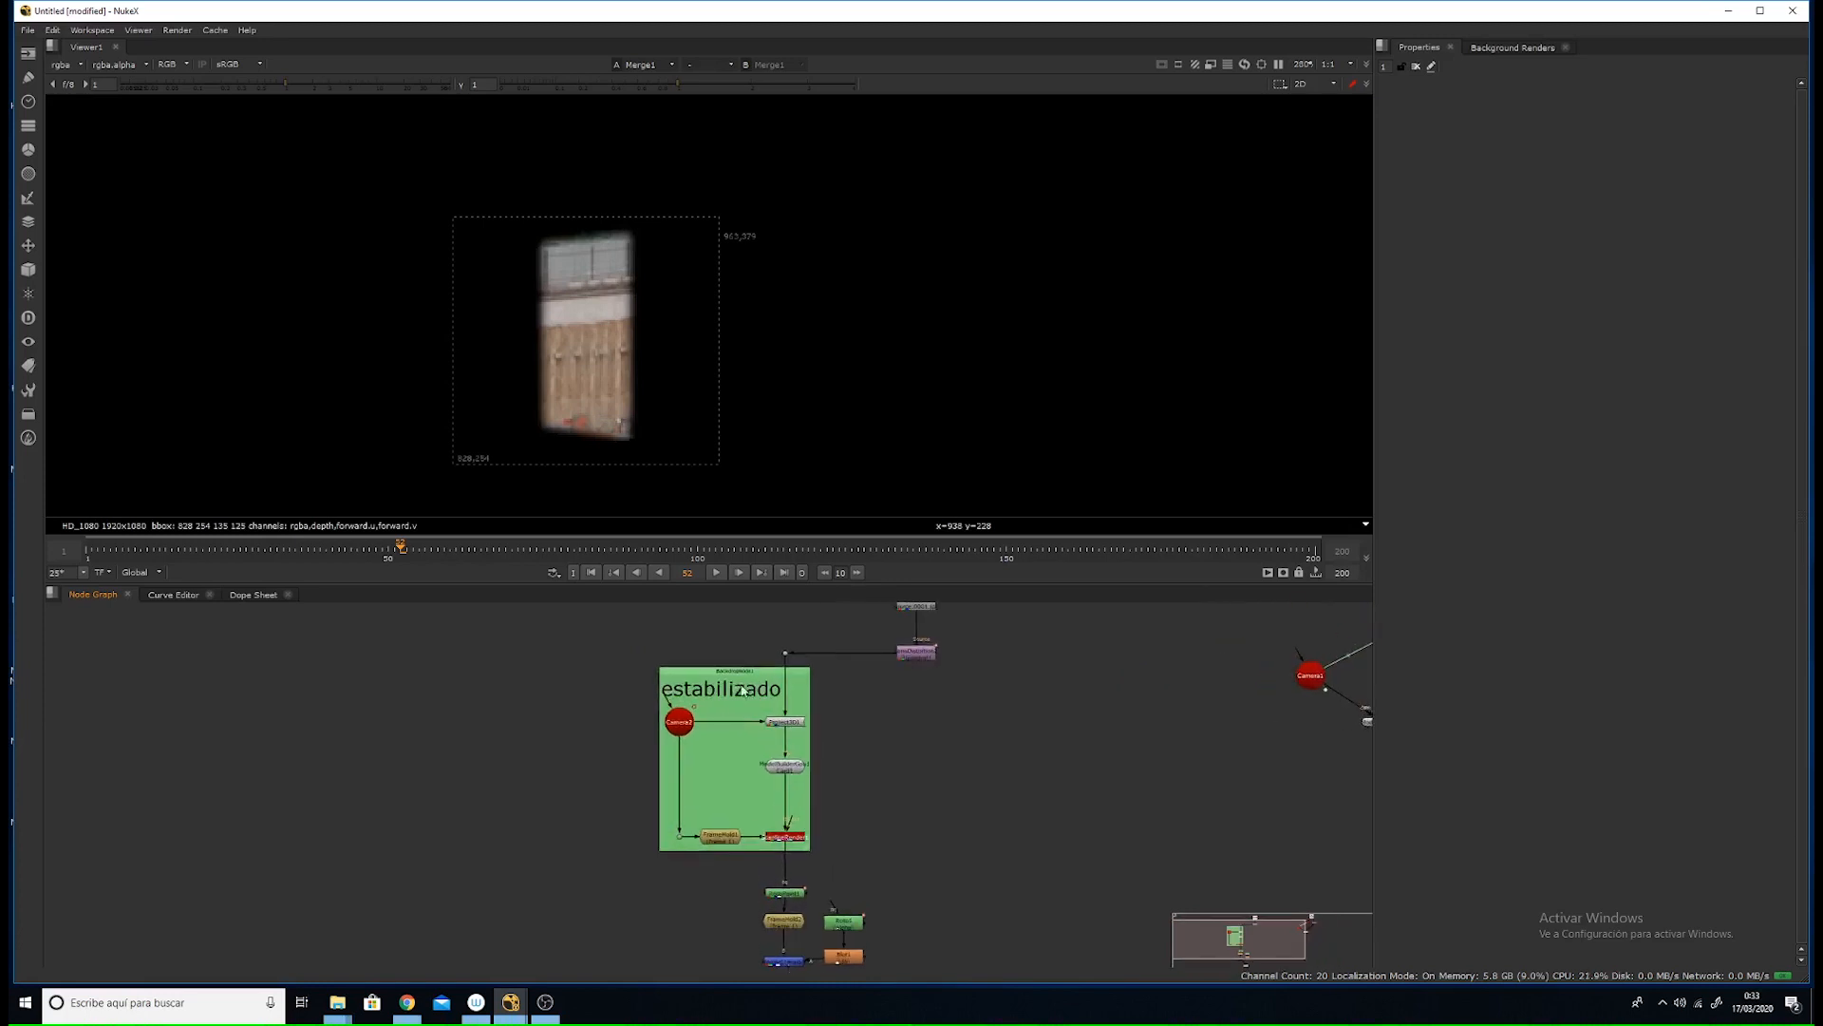
scroll(747, 689, up, 2)
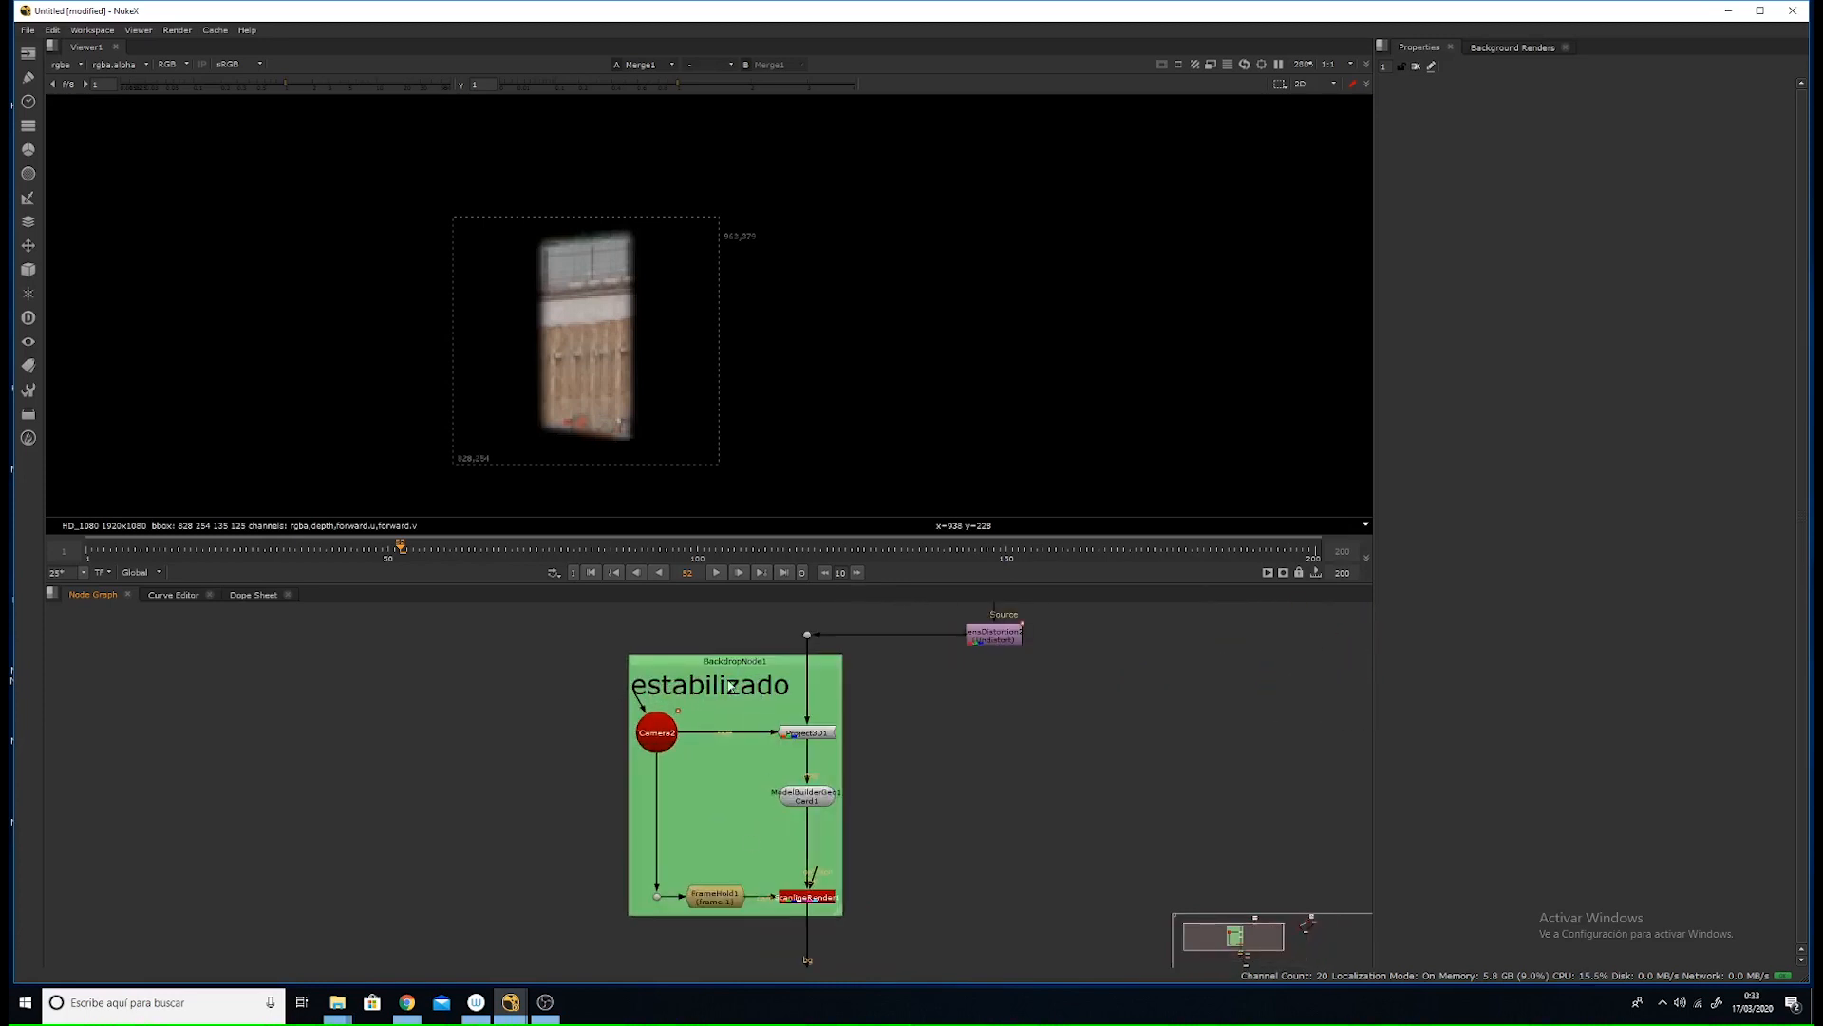
- Duplicate the "estabilizado" backdrop with its projection nodes, place the copy below Merge1 and feed Merge1 into its Project3D
click(741, 664)
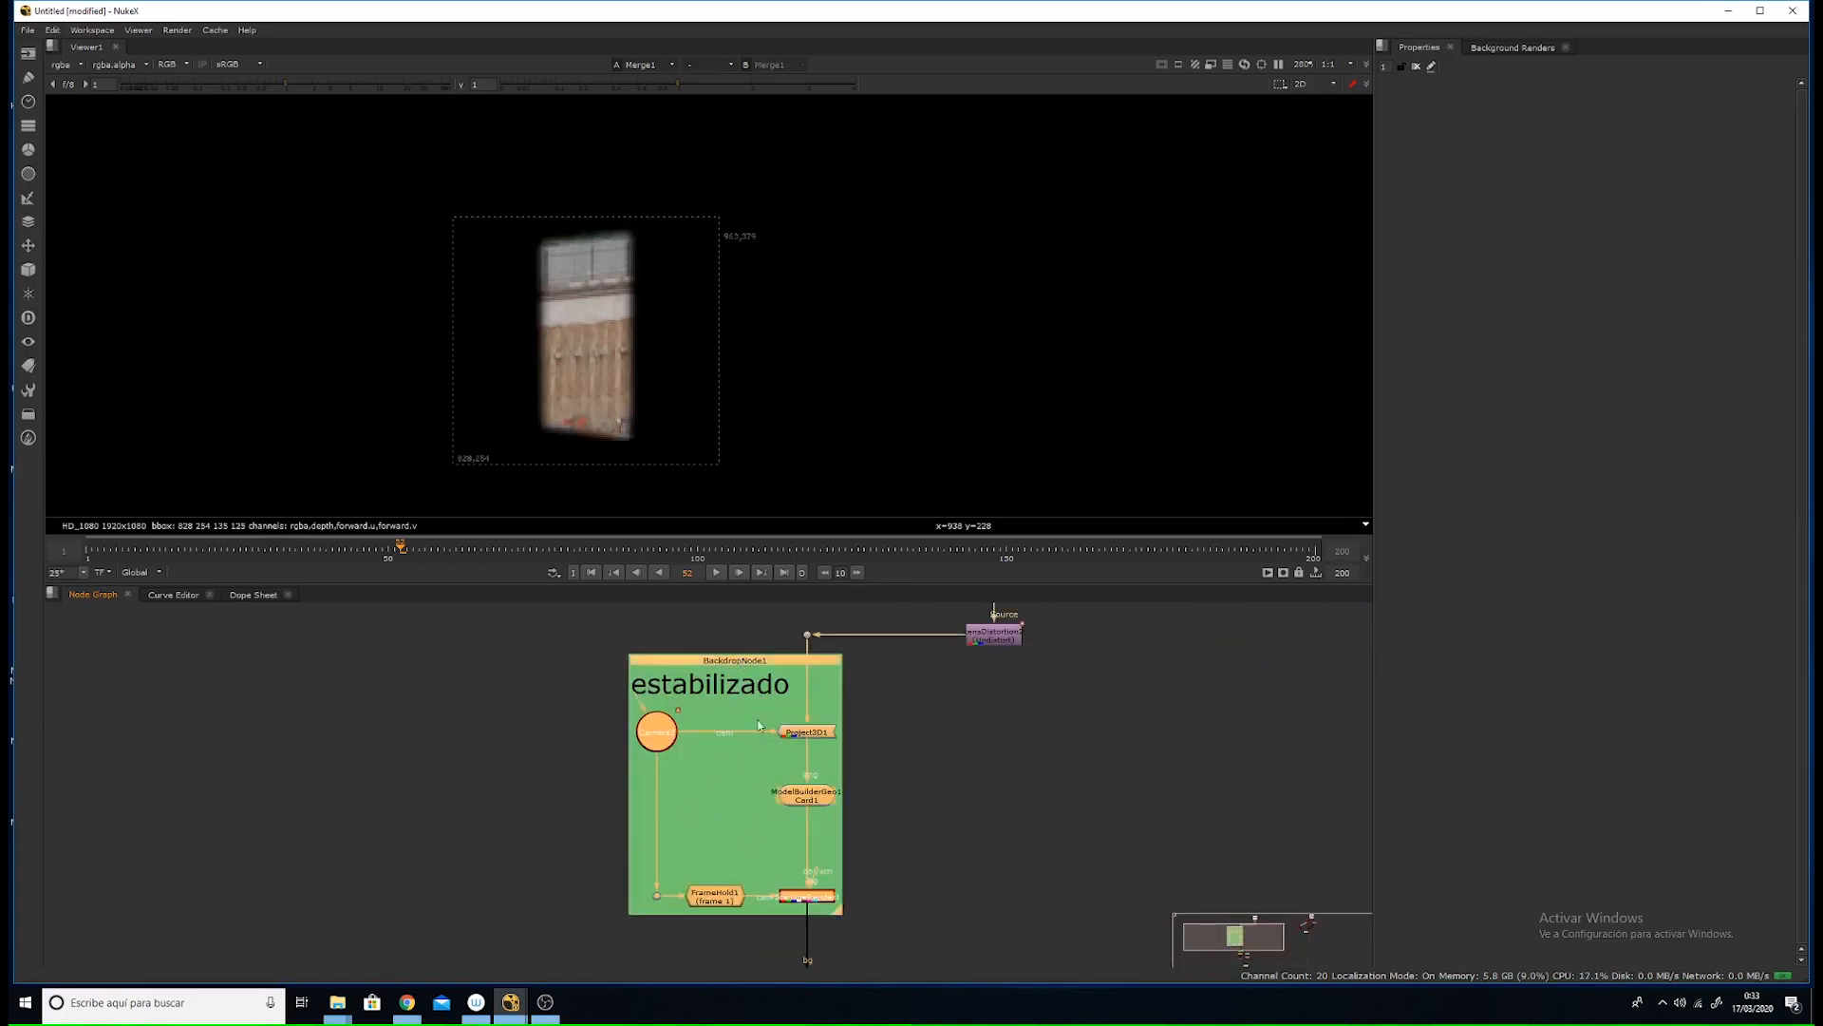
scroll(716, 859, down, 3)
middle_drag(716, 860, 720, 640)
scroll(748, 861, up, 1)
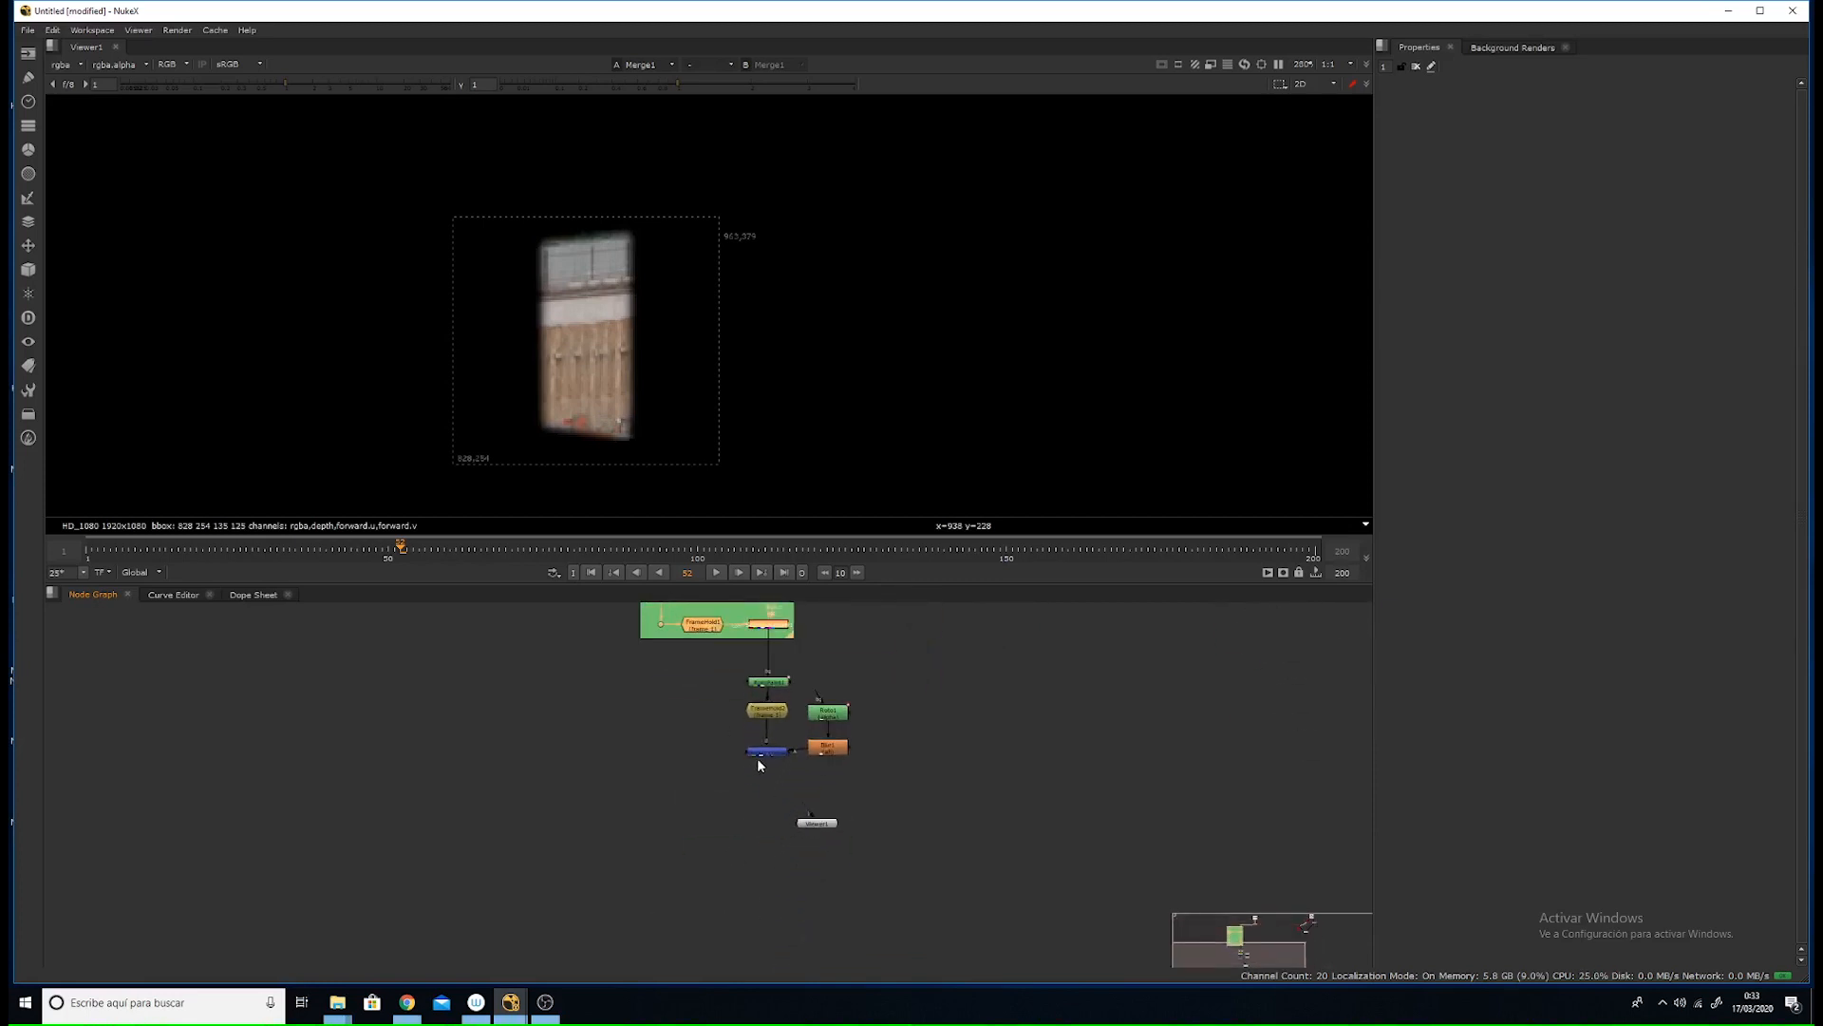
key(ctrl+v)
middle_drag(760, 852, 785, 789)
drag(801, 758, 792, 690)
- Relabel the copied backdrop "desestabilizado", enlarge it to fit the label, and move the Viewer node clear of it
double_click(789, 755)
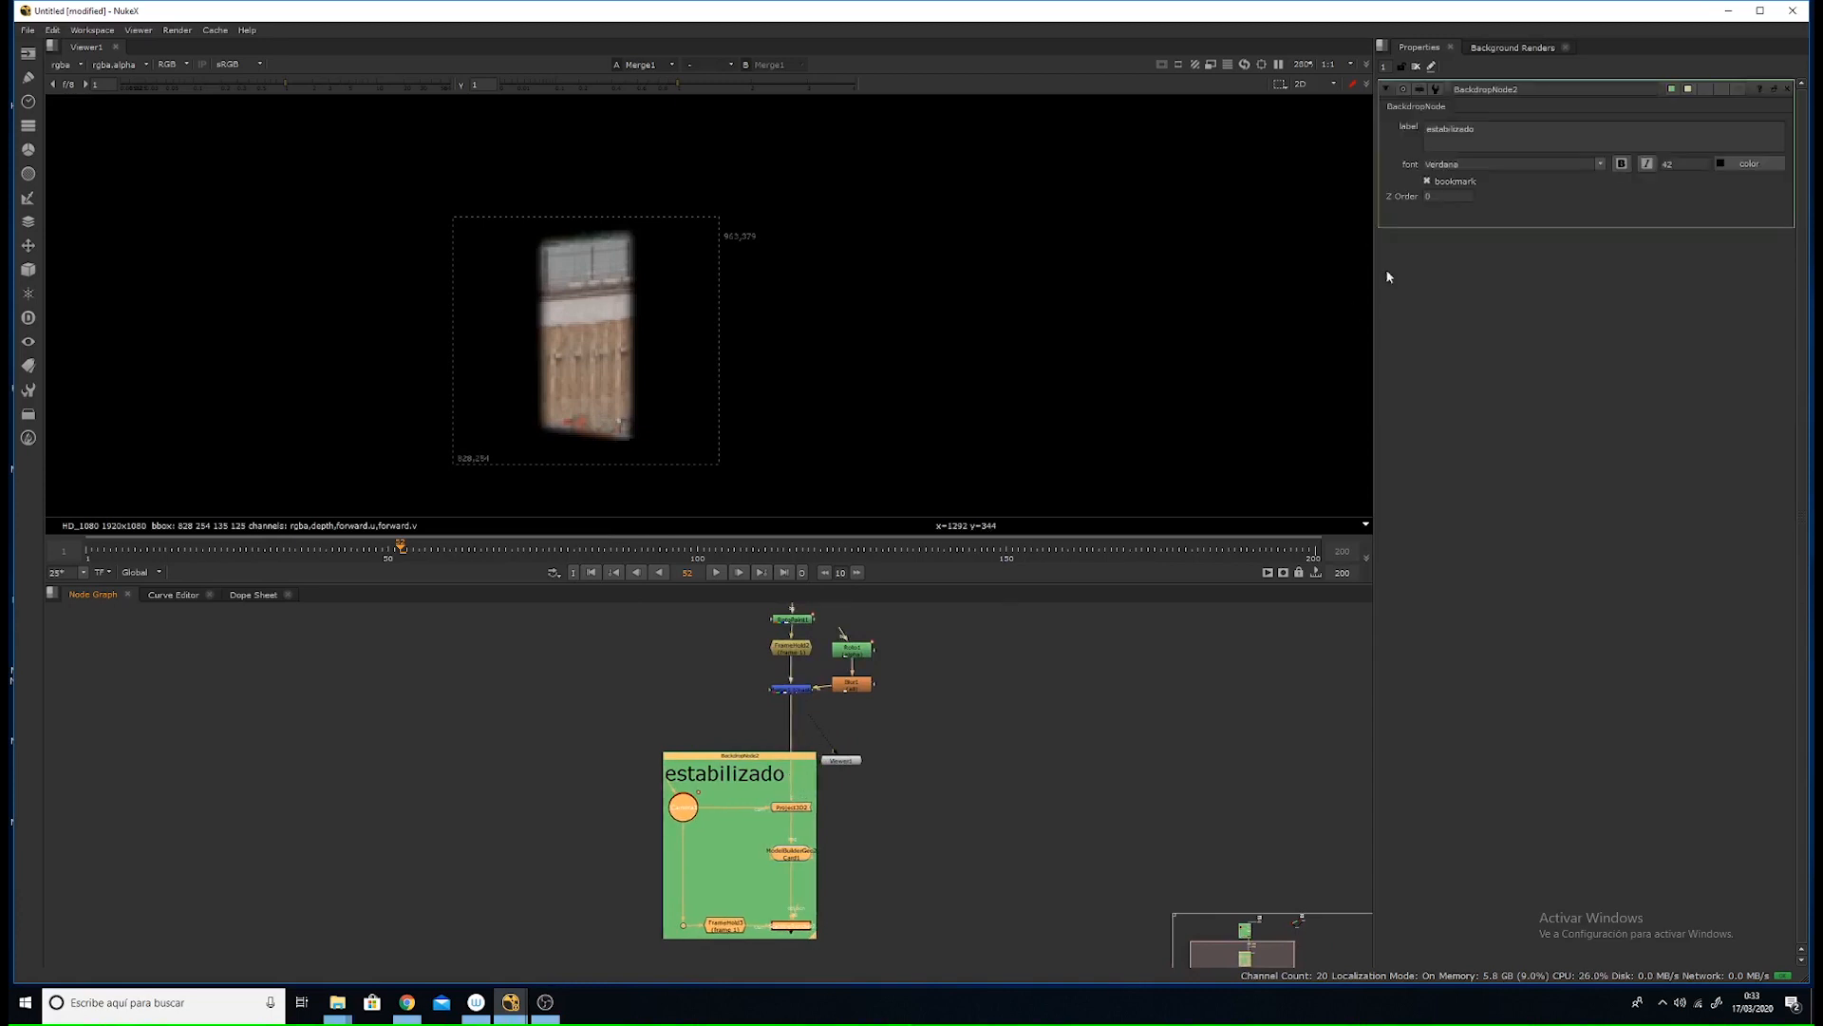
text(des)
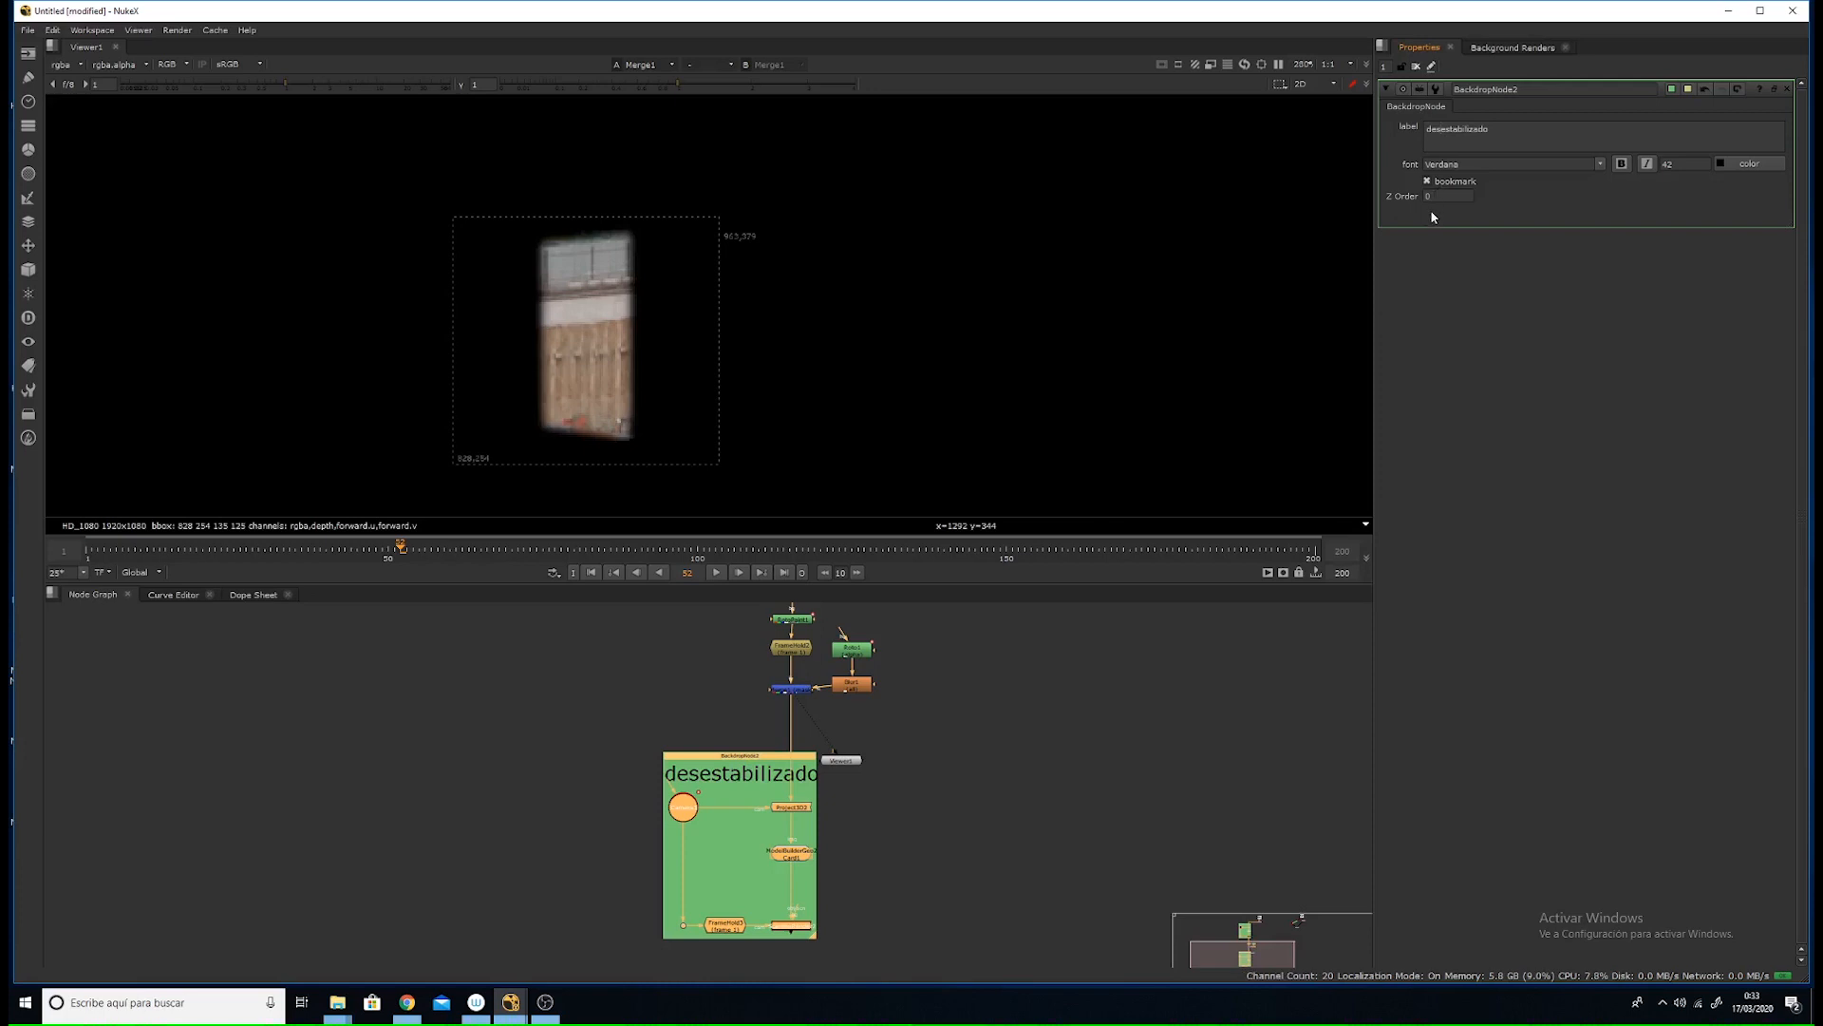
click(900, 848)
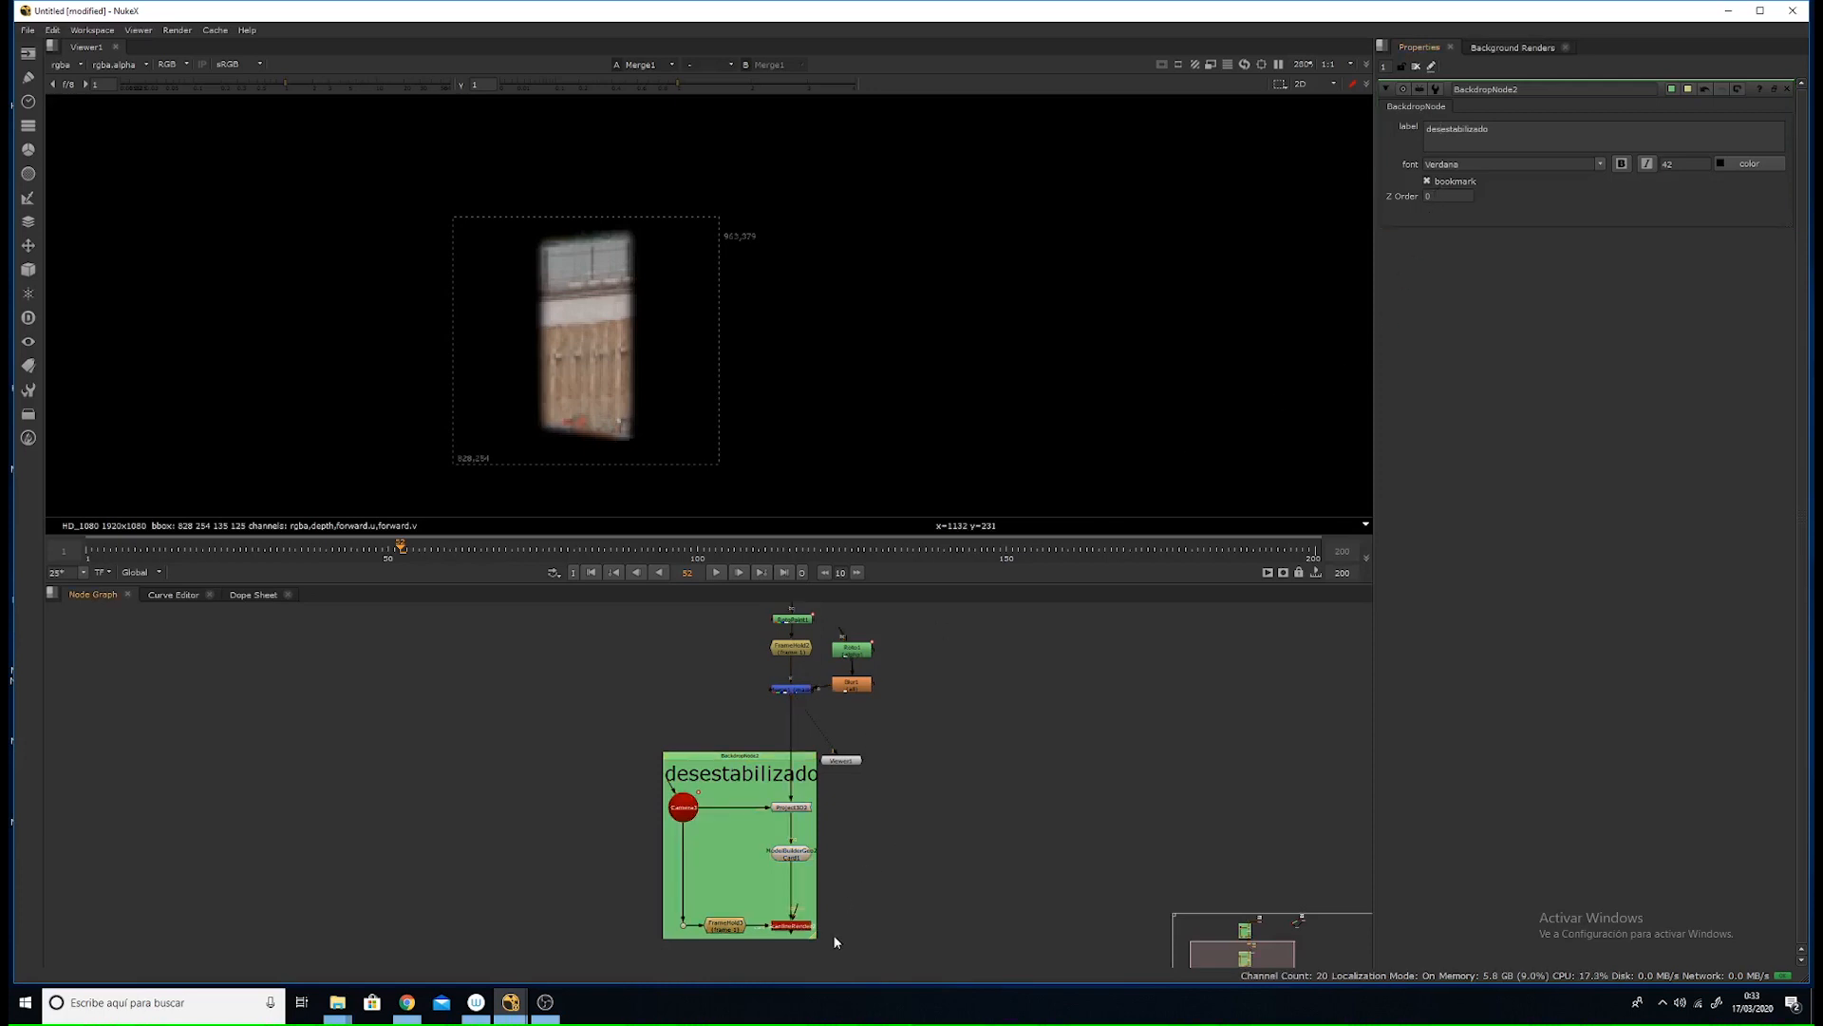
drag(817, 941, 869, 953)
drag(841, 760, 912, 737)
click(852, 754)
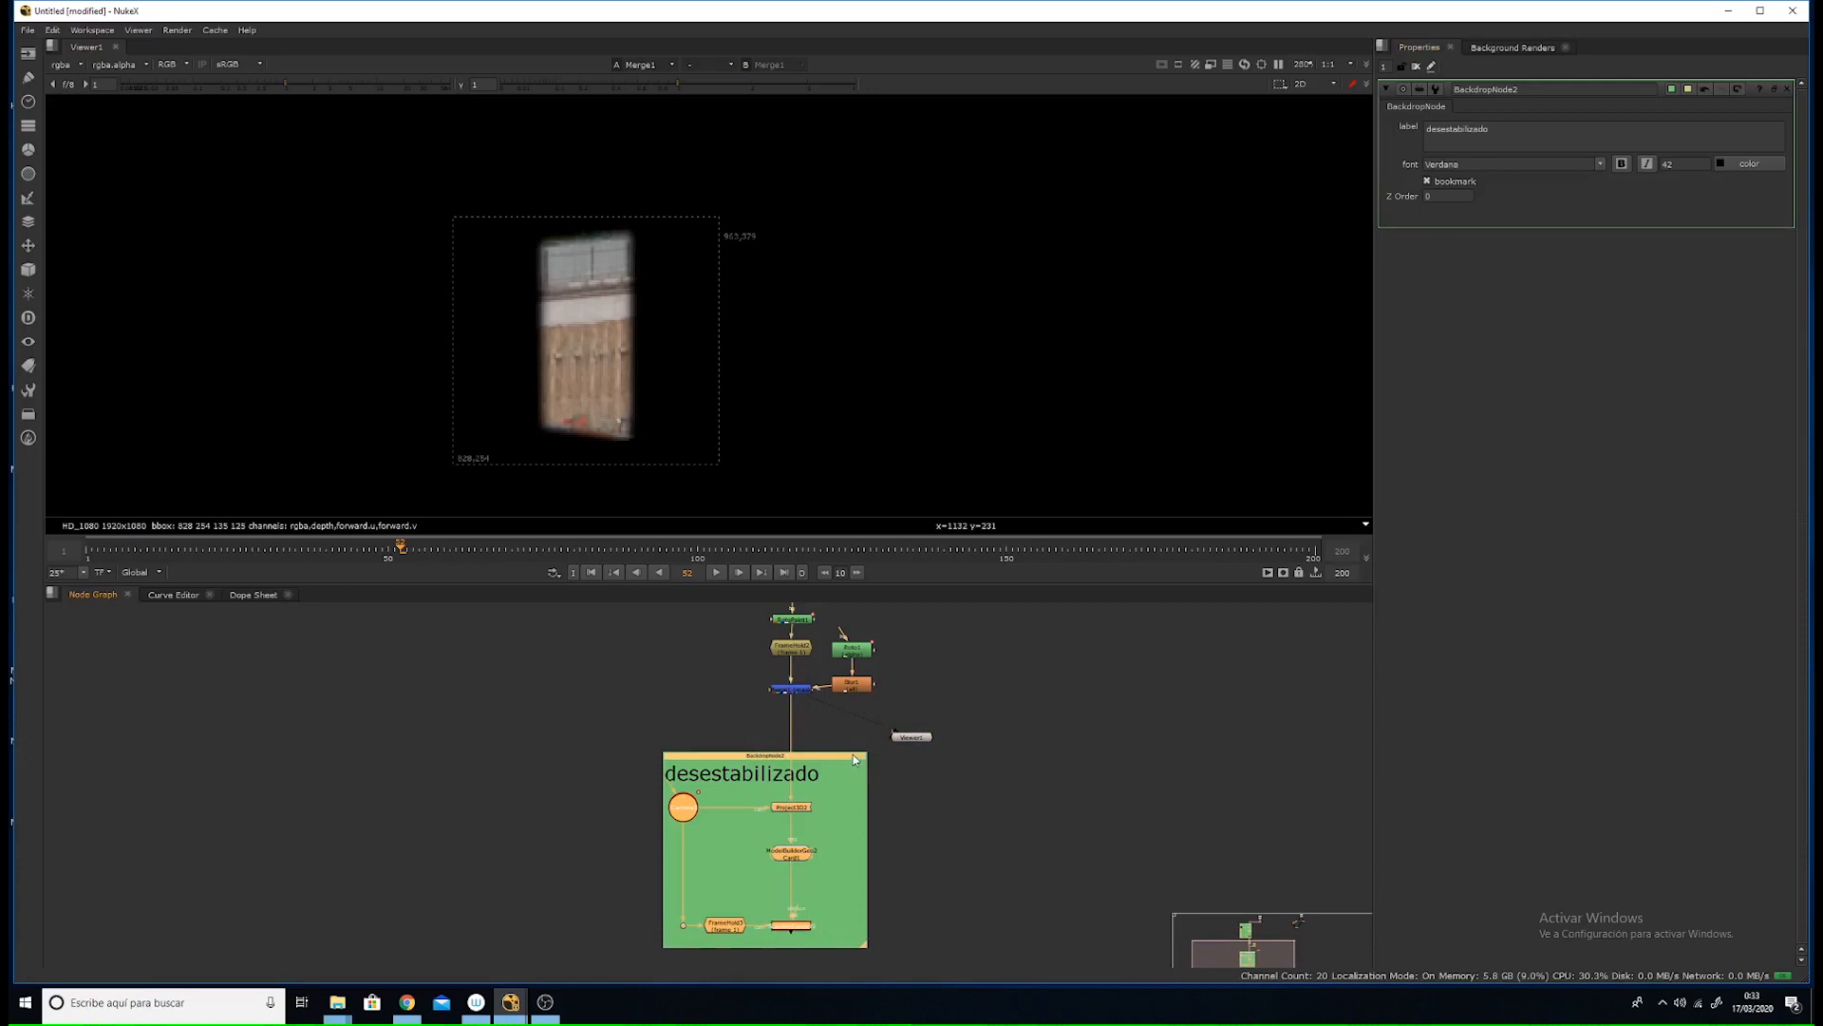
- Change the colour of the "desestabilizado" backdrop to blue
click(1674, 90)
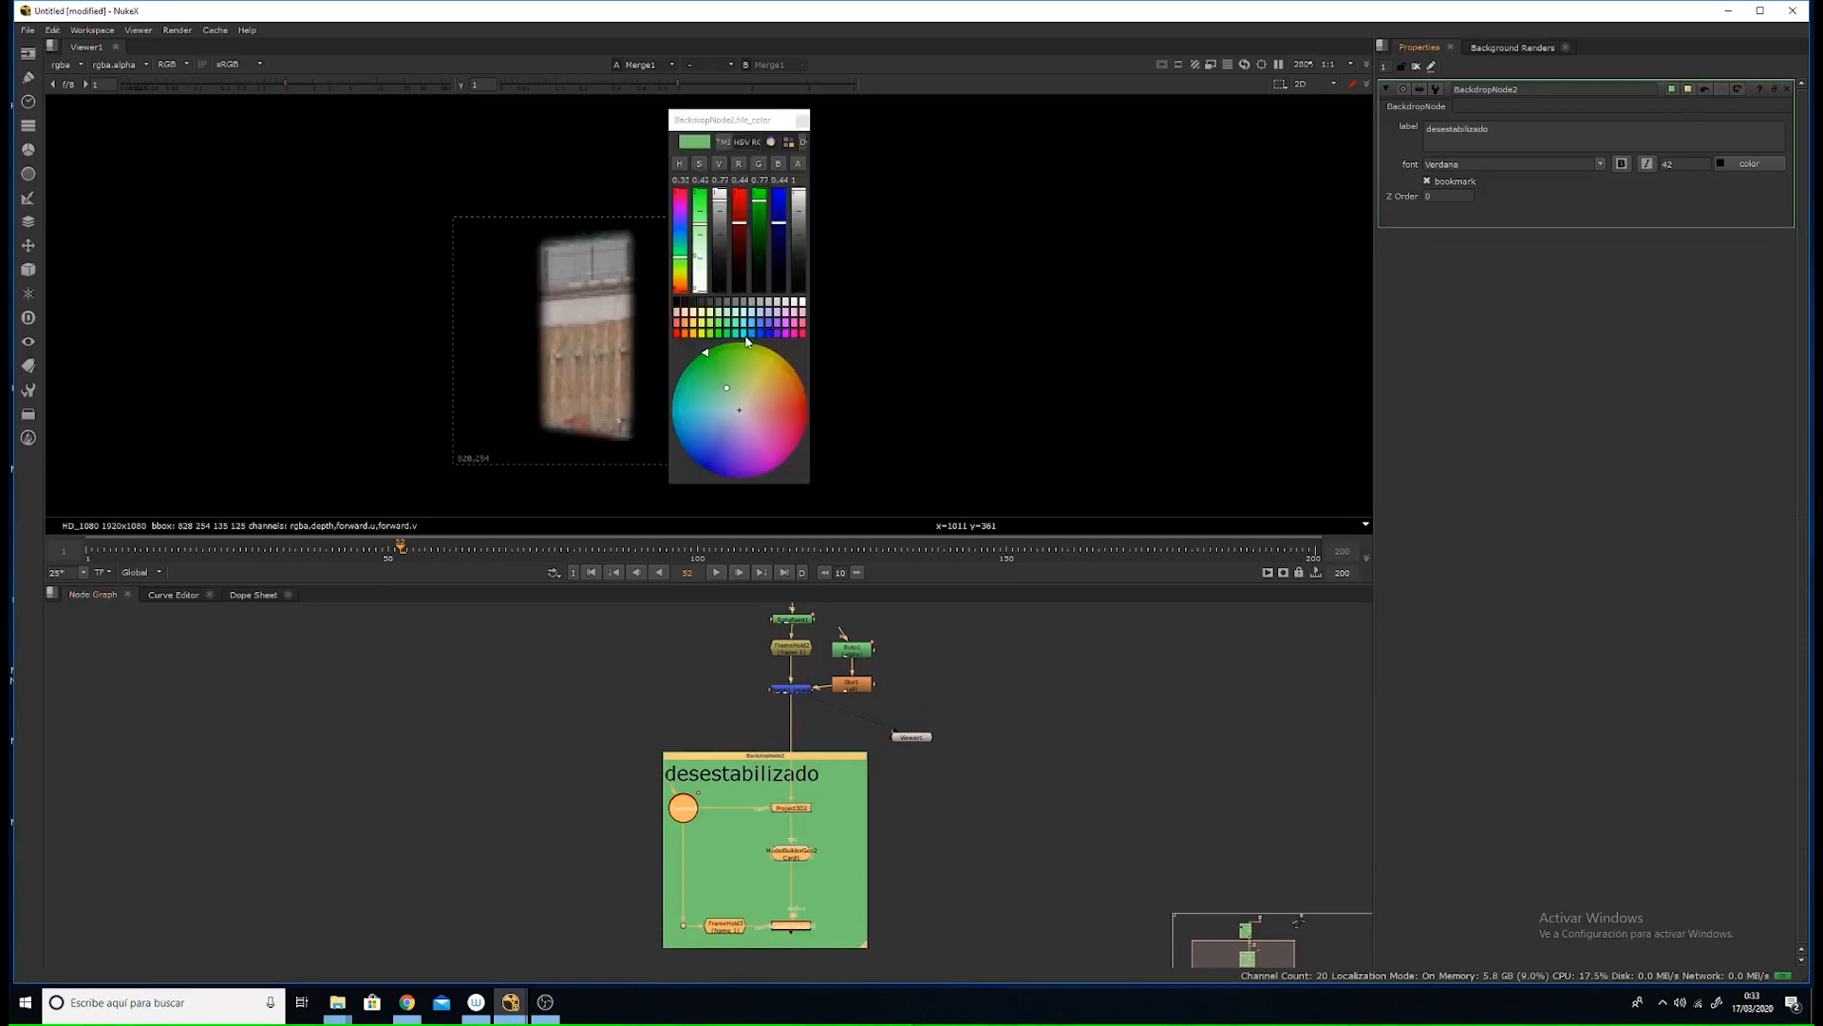
click(748, 334)
click(803, 119)
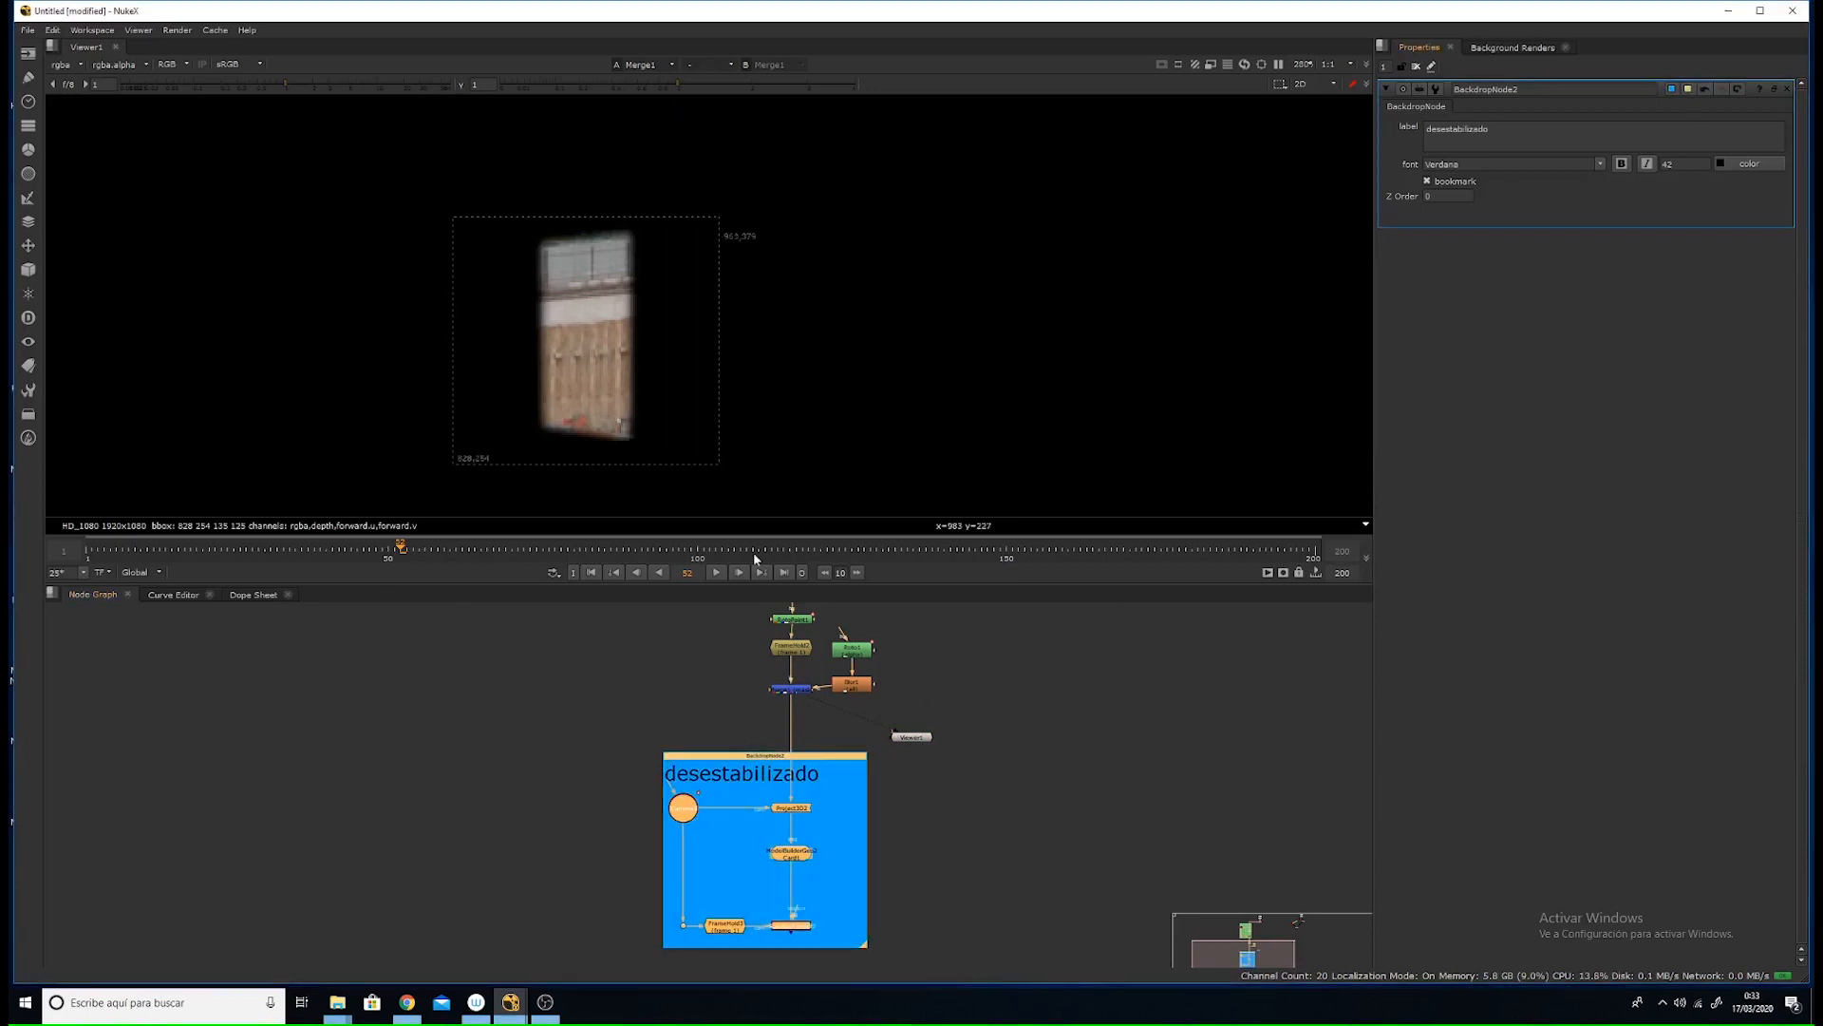
- Enlarge the "estabilizado" backdrop to about the same width as the "desestabilizado" backdrop
mouse_move(753, 774)
middle_down()
mouse_move(765, 810)
mouse_move(753, 796)
mouse_move(781, 795)
middle_up()
key(space)
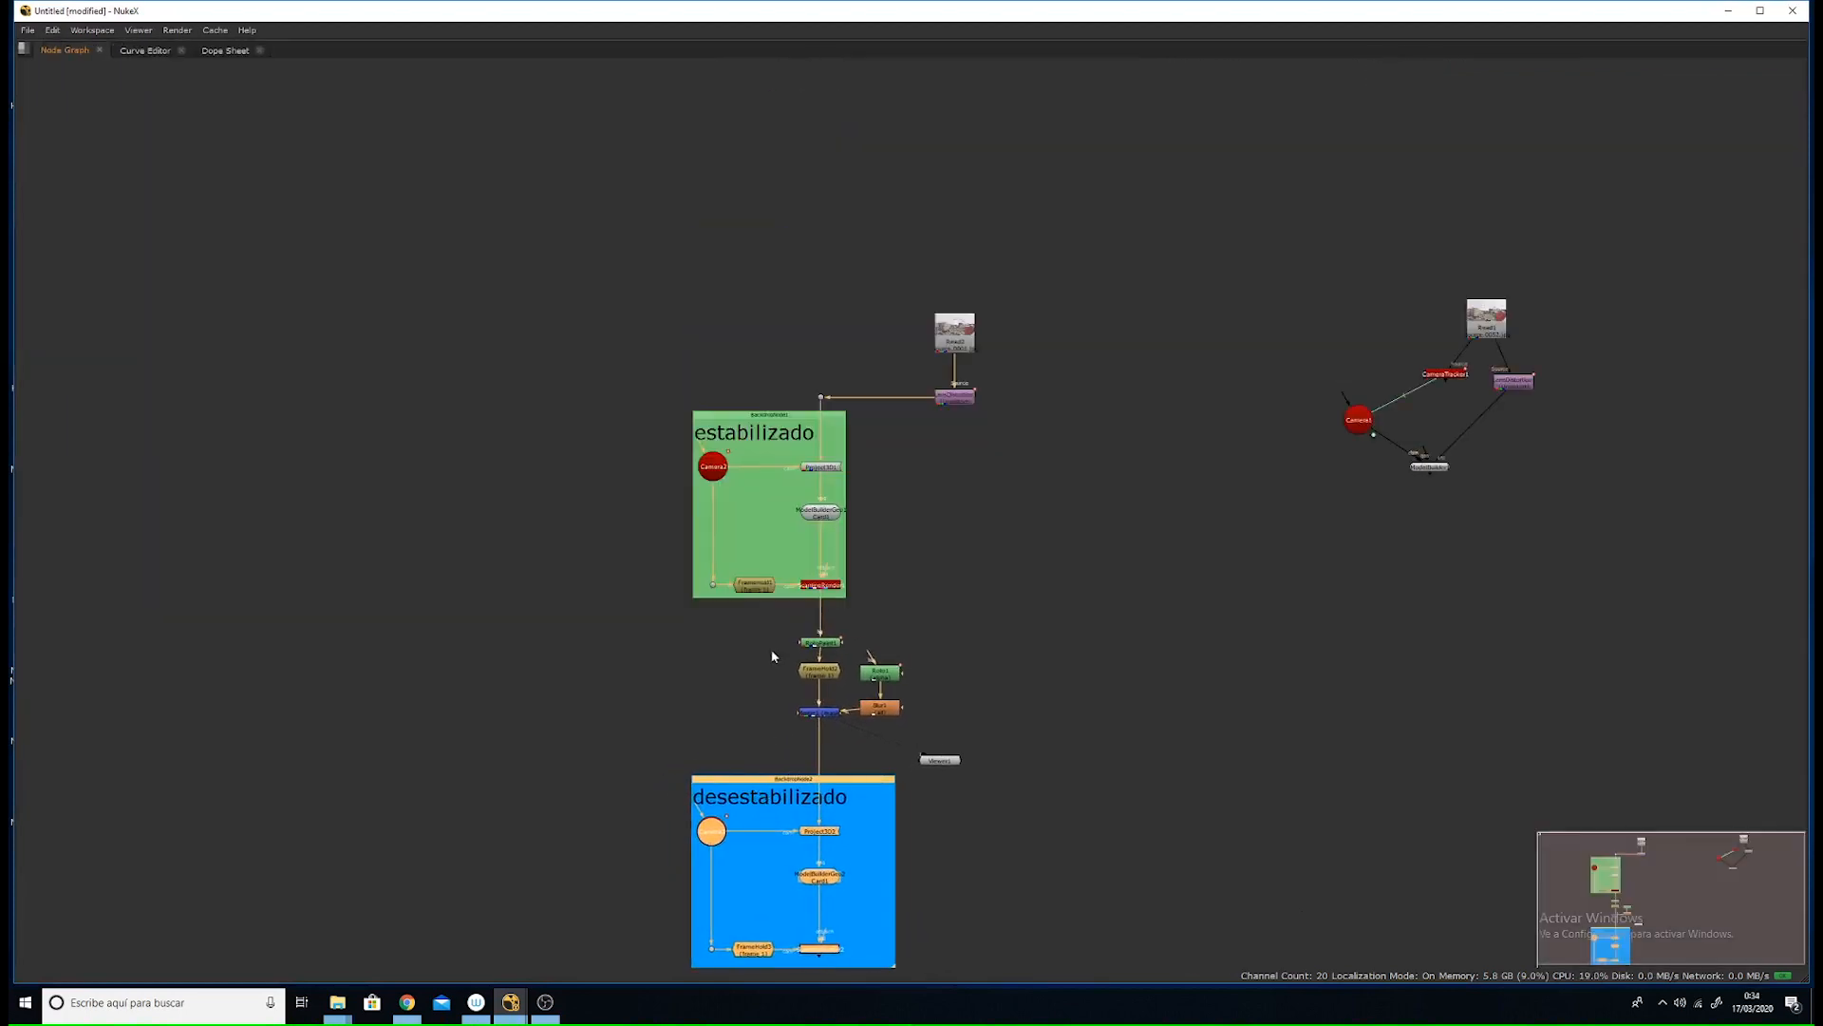
middle_drag(772, 652, 821, 390)
scroll(766, 439, up, 3)
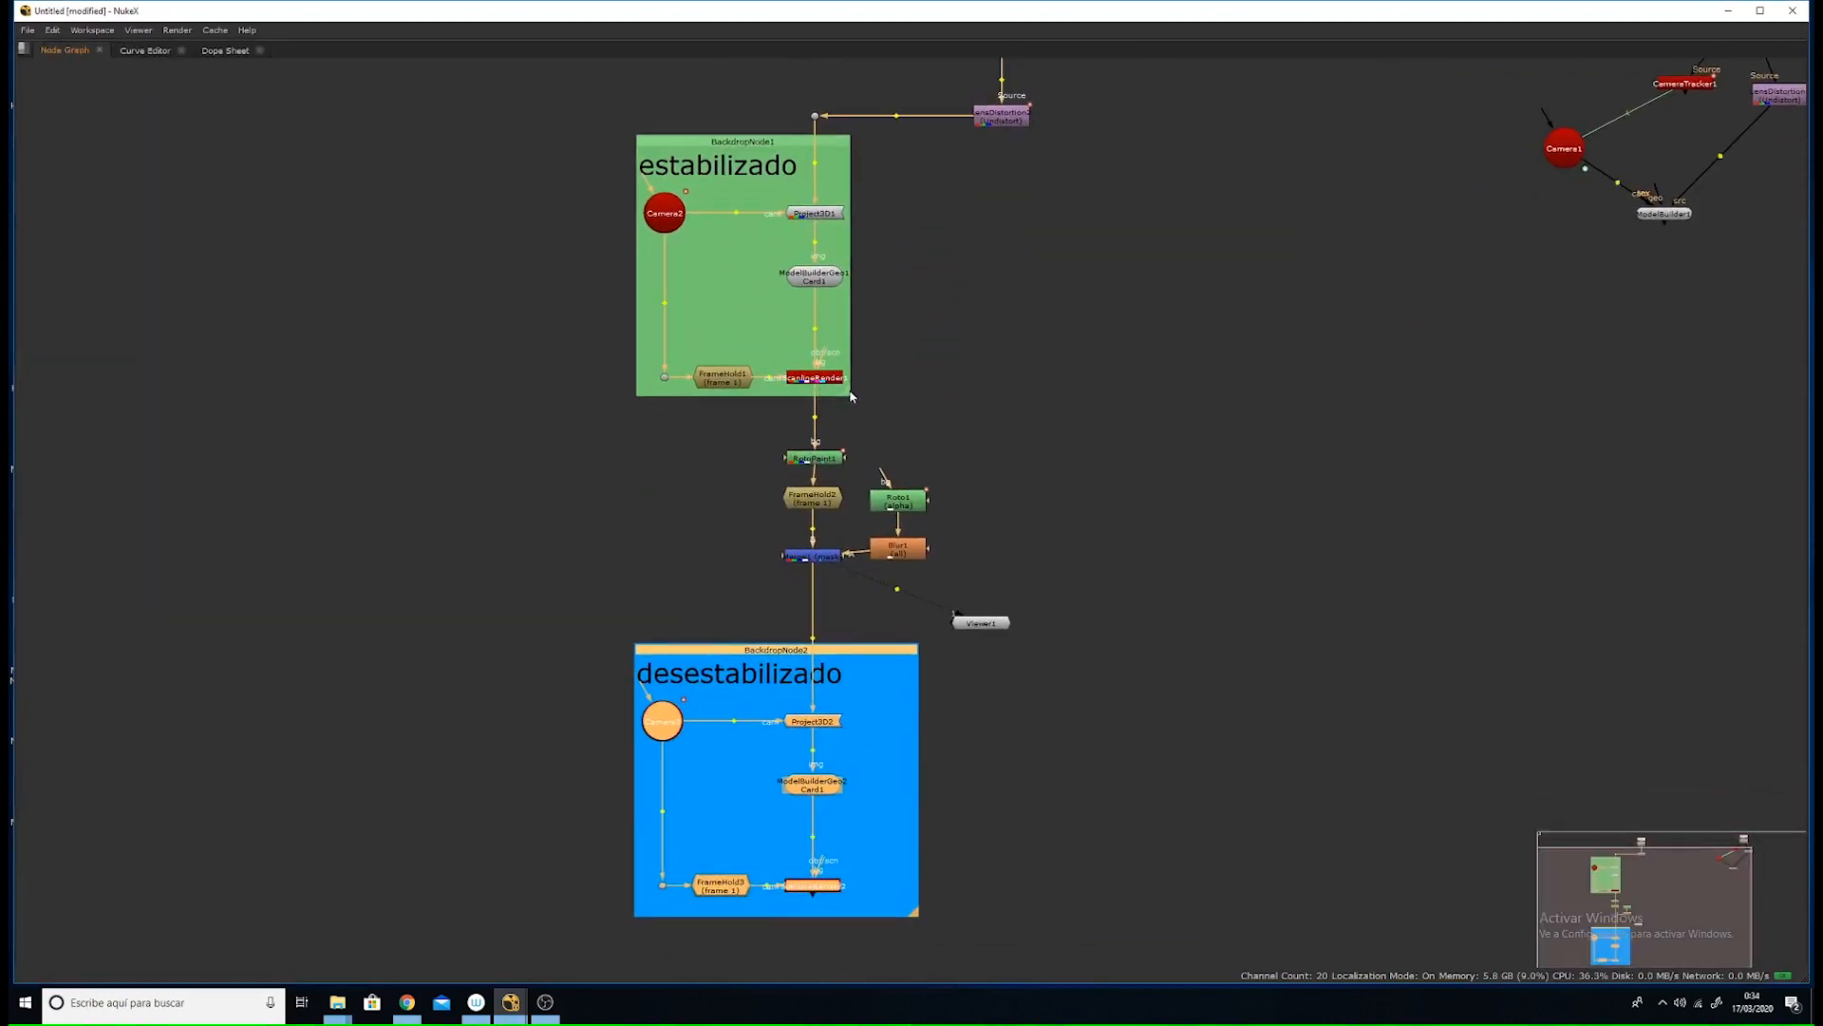
drag(851, 396, 921, 419)
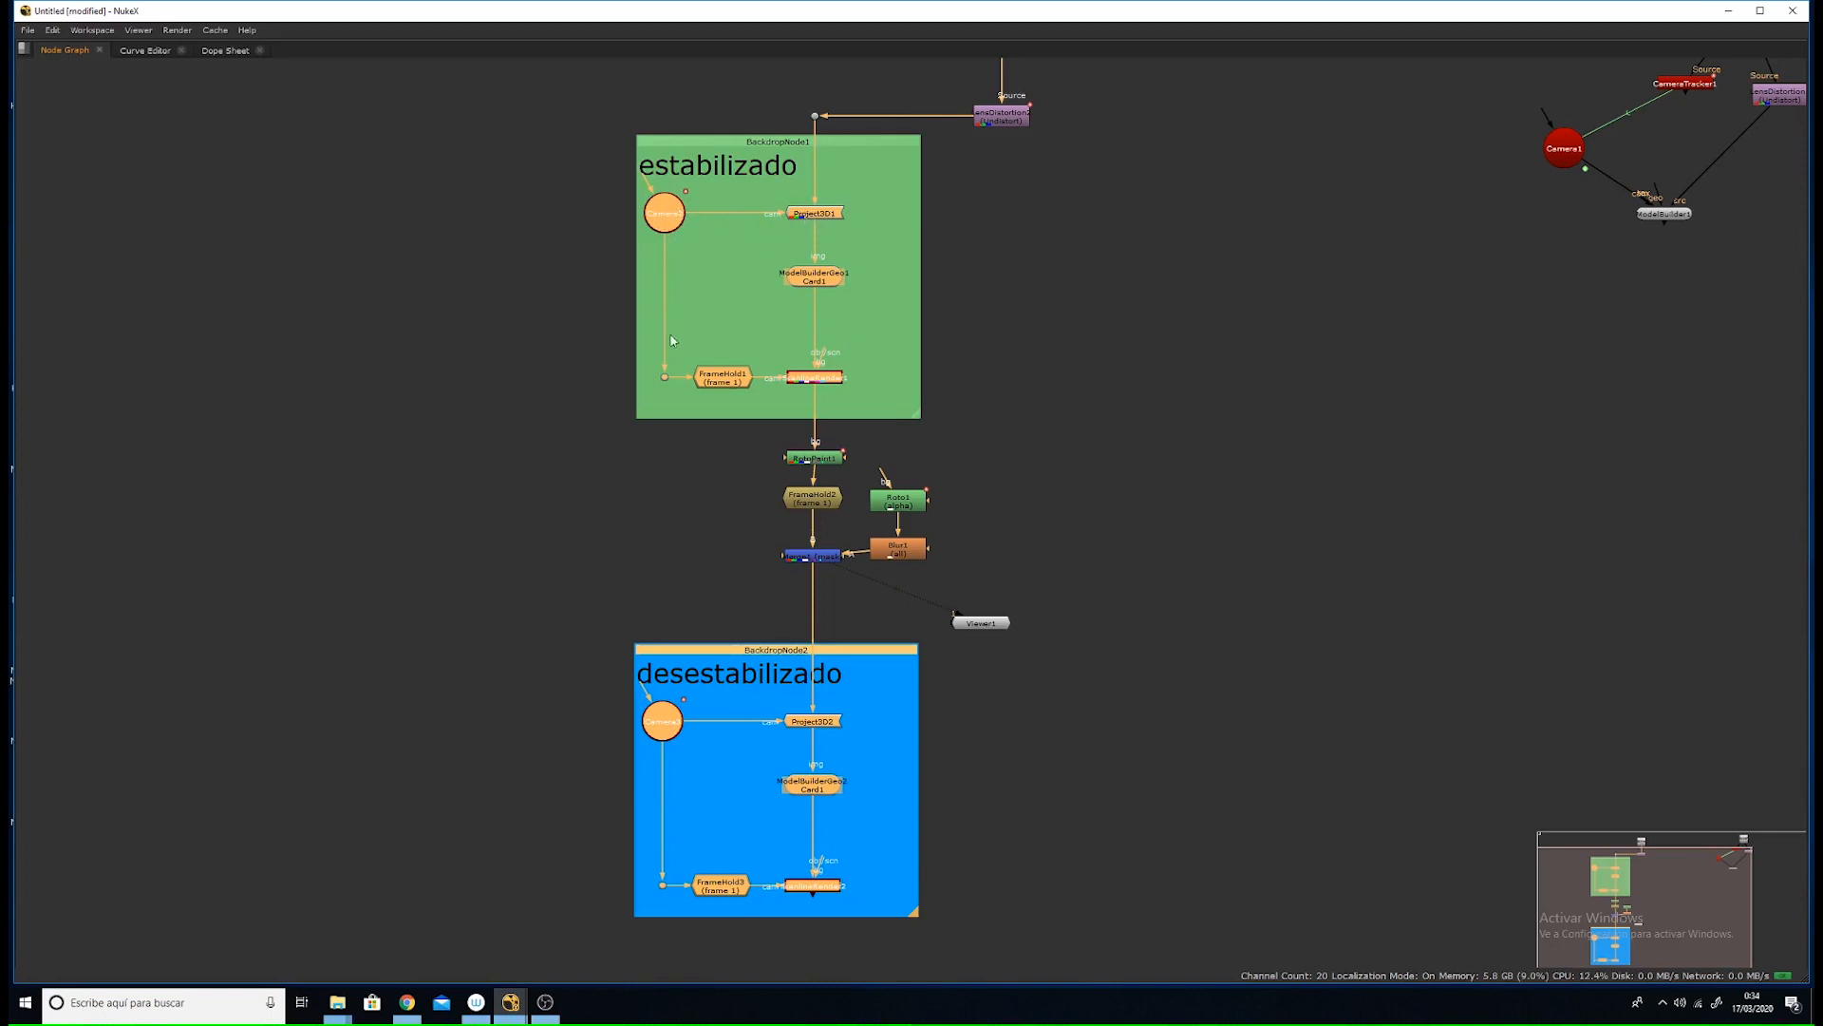
drag(808, 385, 806, 382)
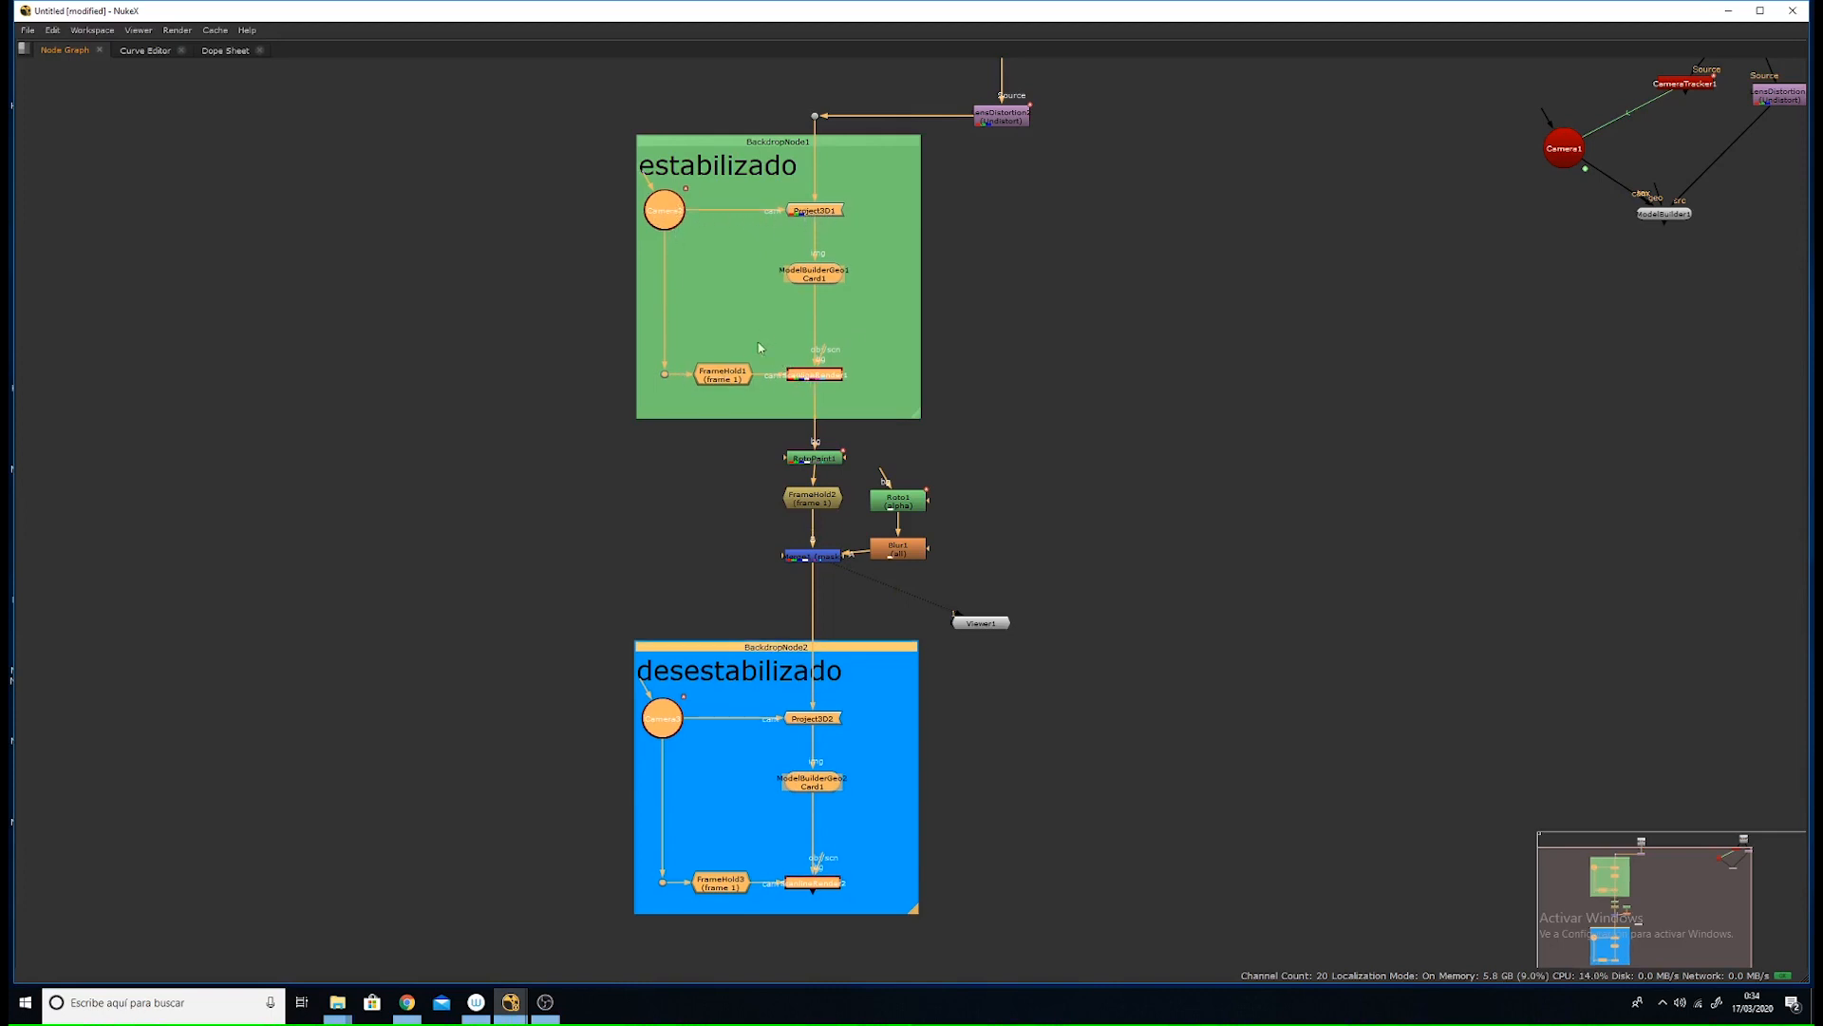
- Move the FrameHold3 node in the "desestabilizado" backdrop from the ScanlineRender2 camera connection to between Camera3 and Project3D2
click(722, 882)
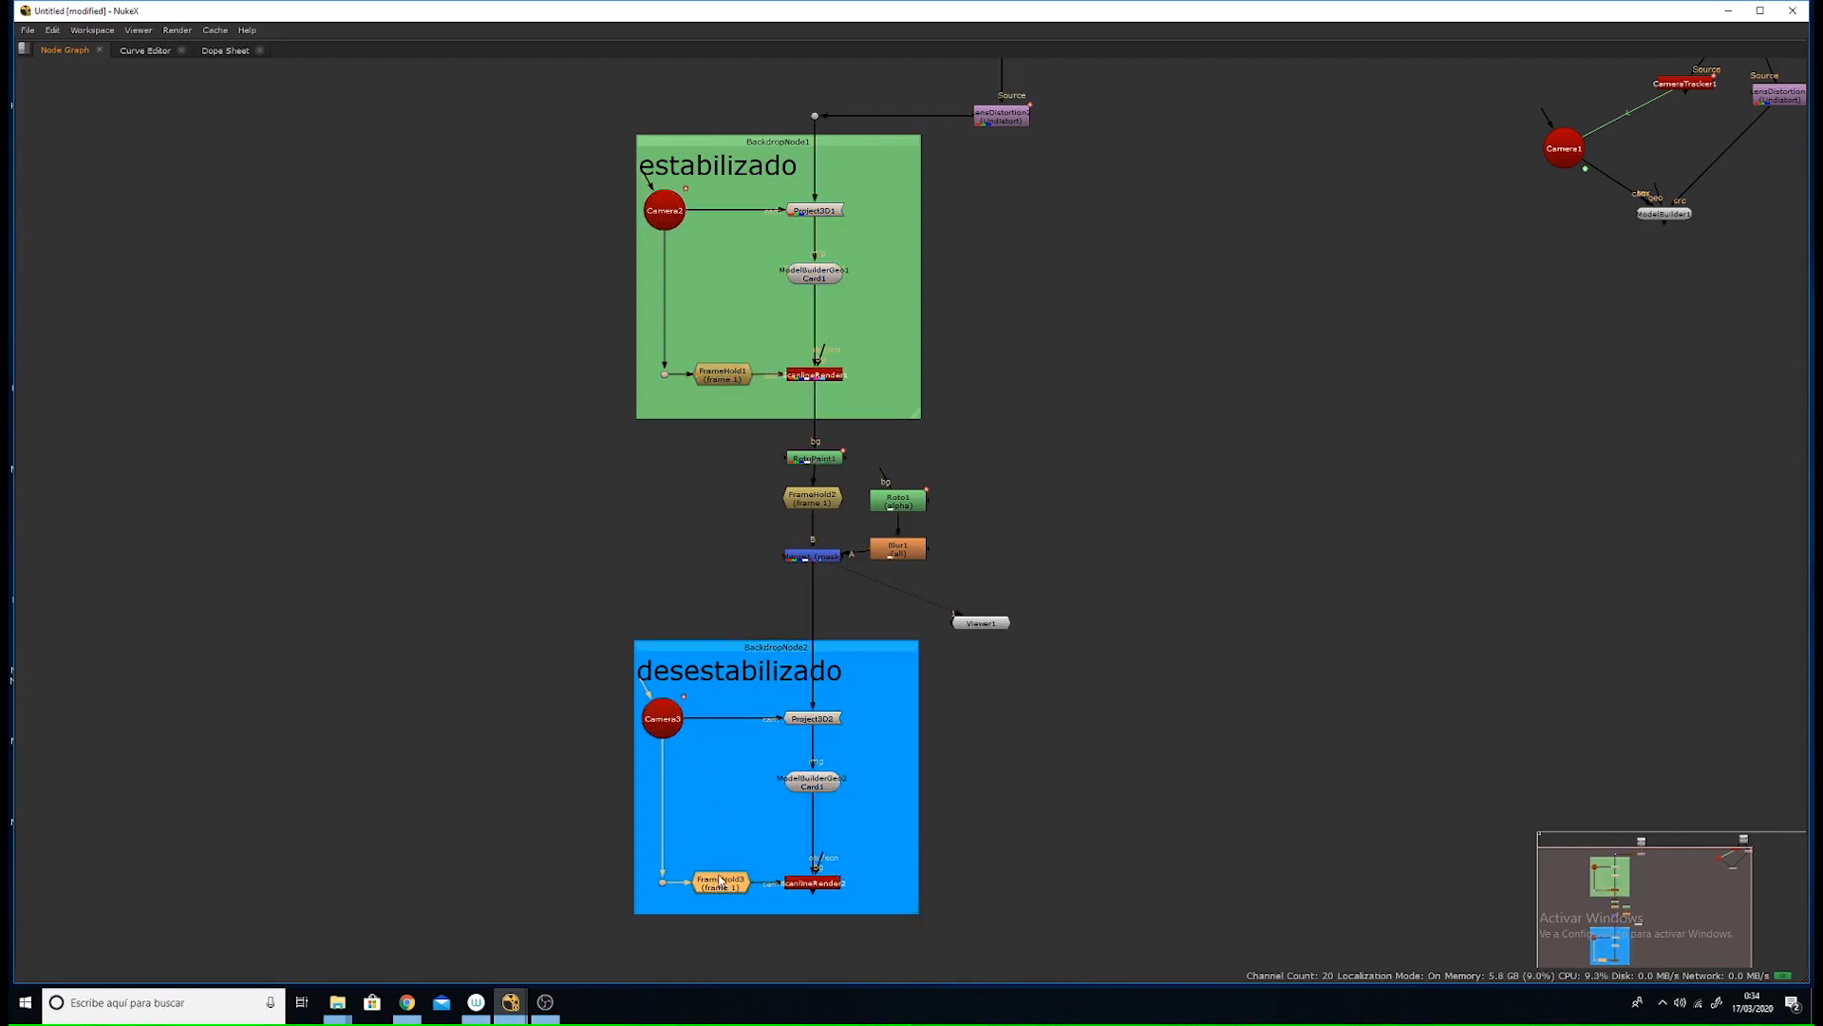
ctrl+shift+drag(722, 869, 743, 720)
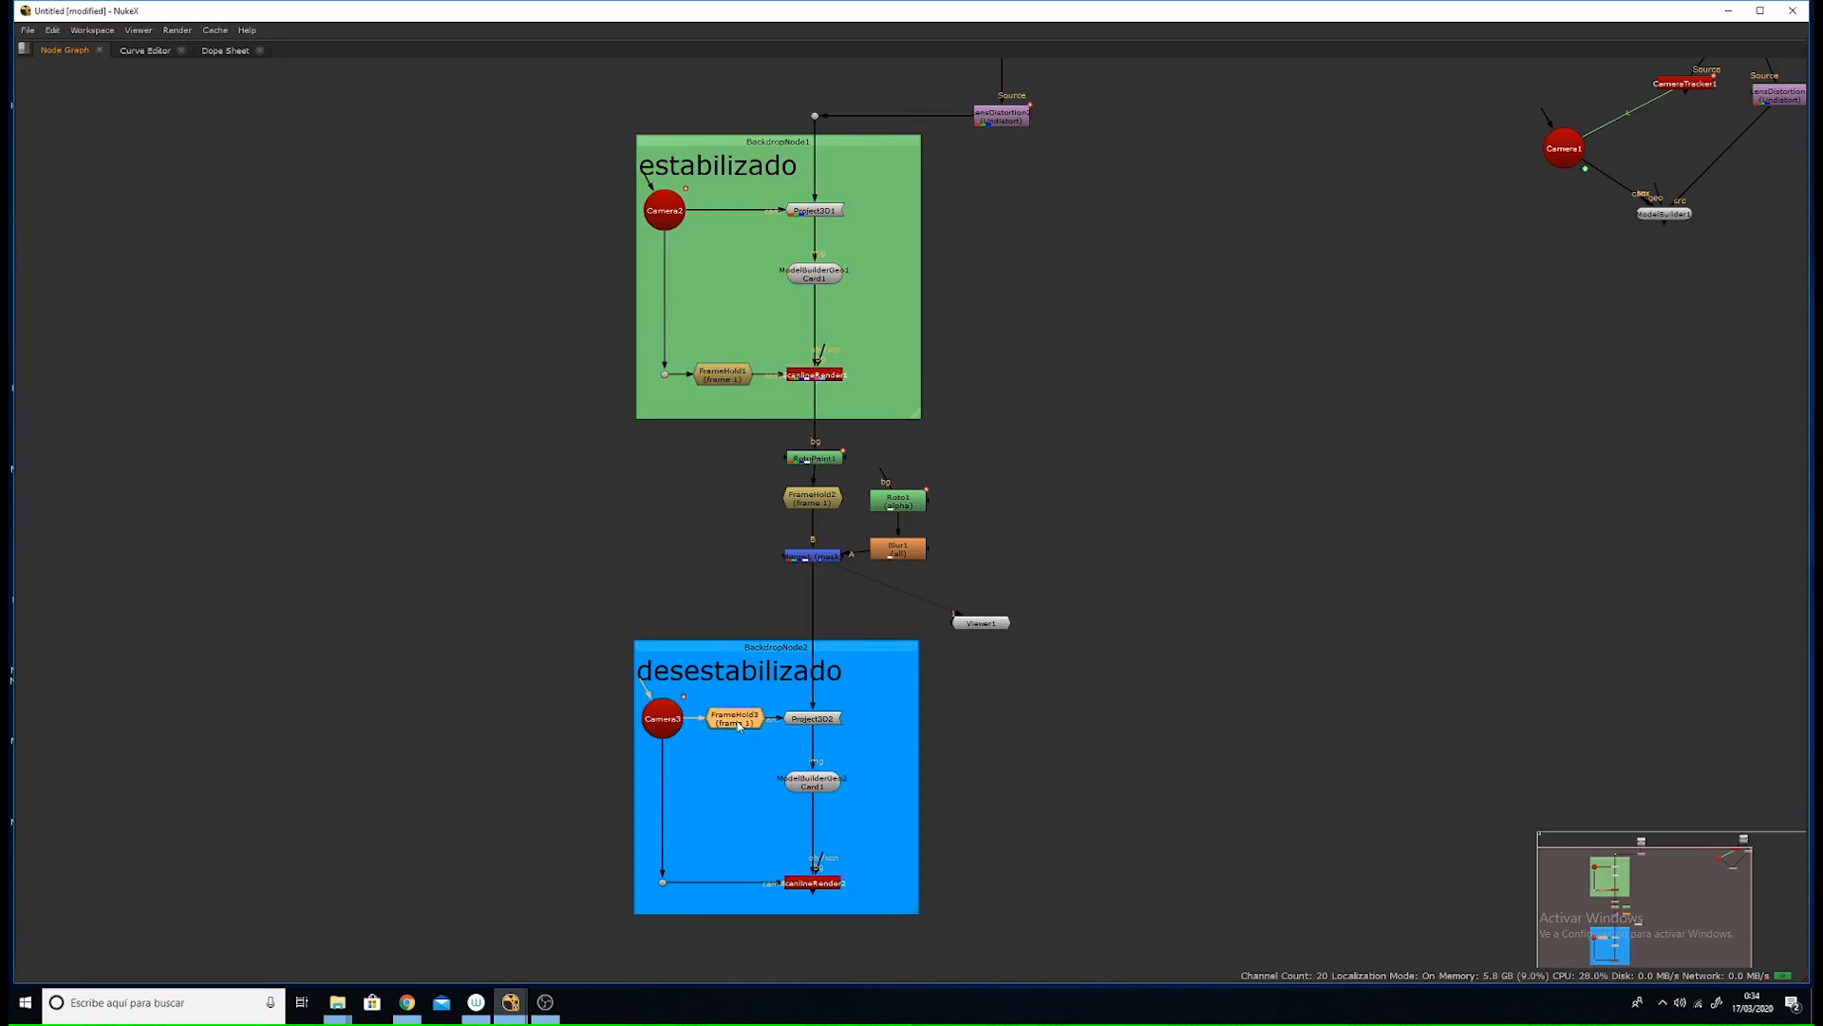
click(805, 883)
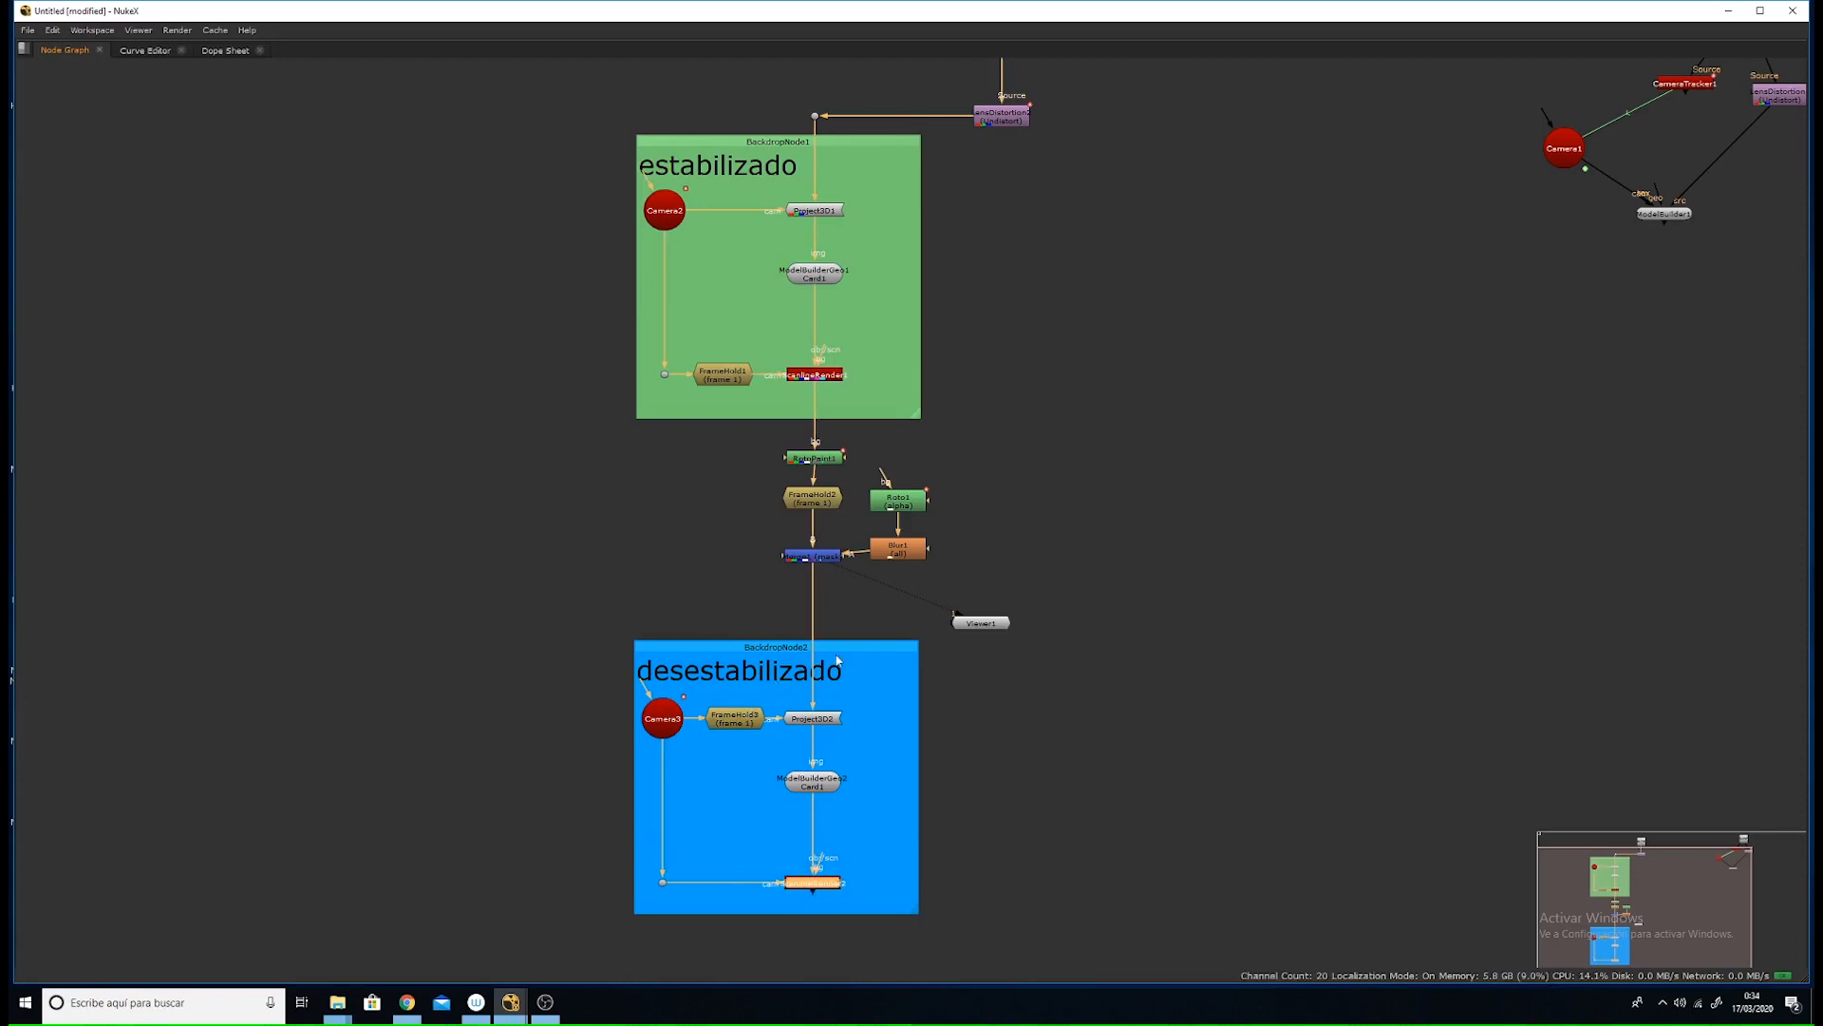
click(984, 814)
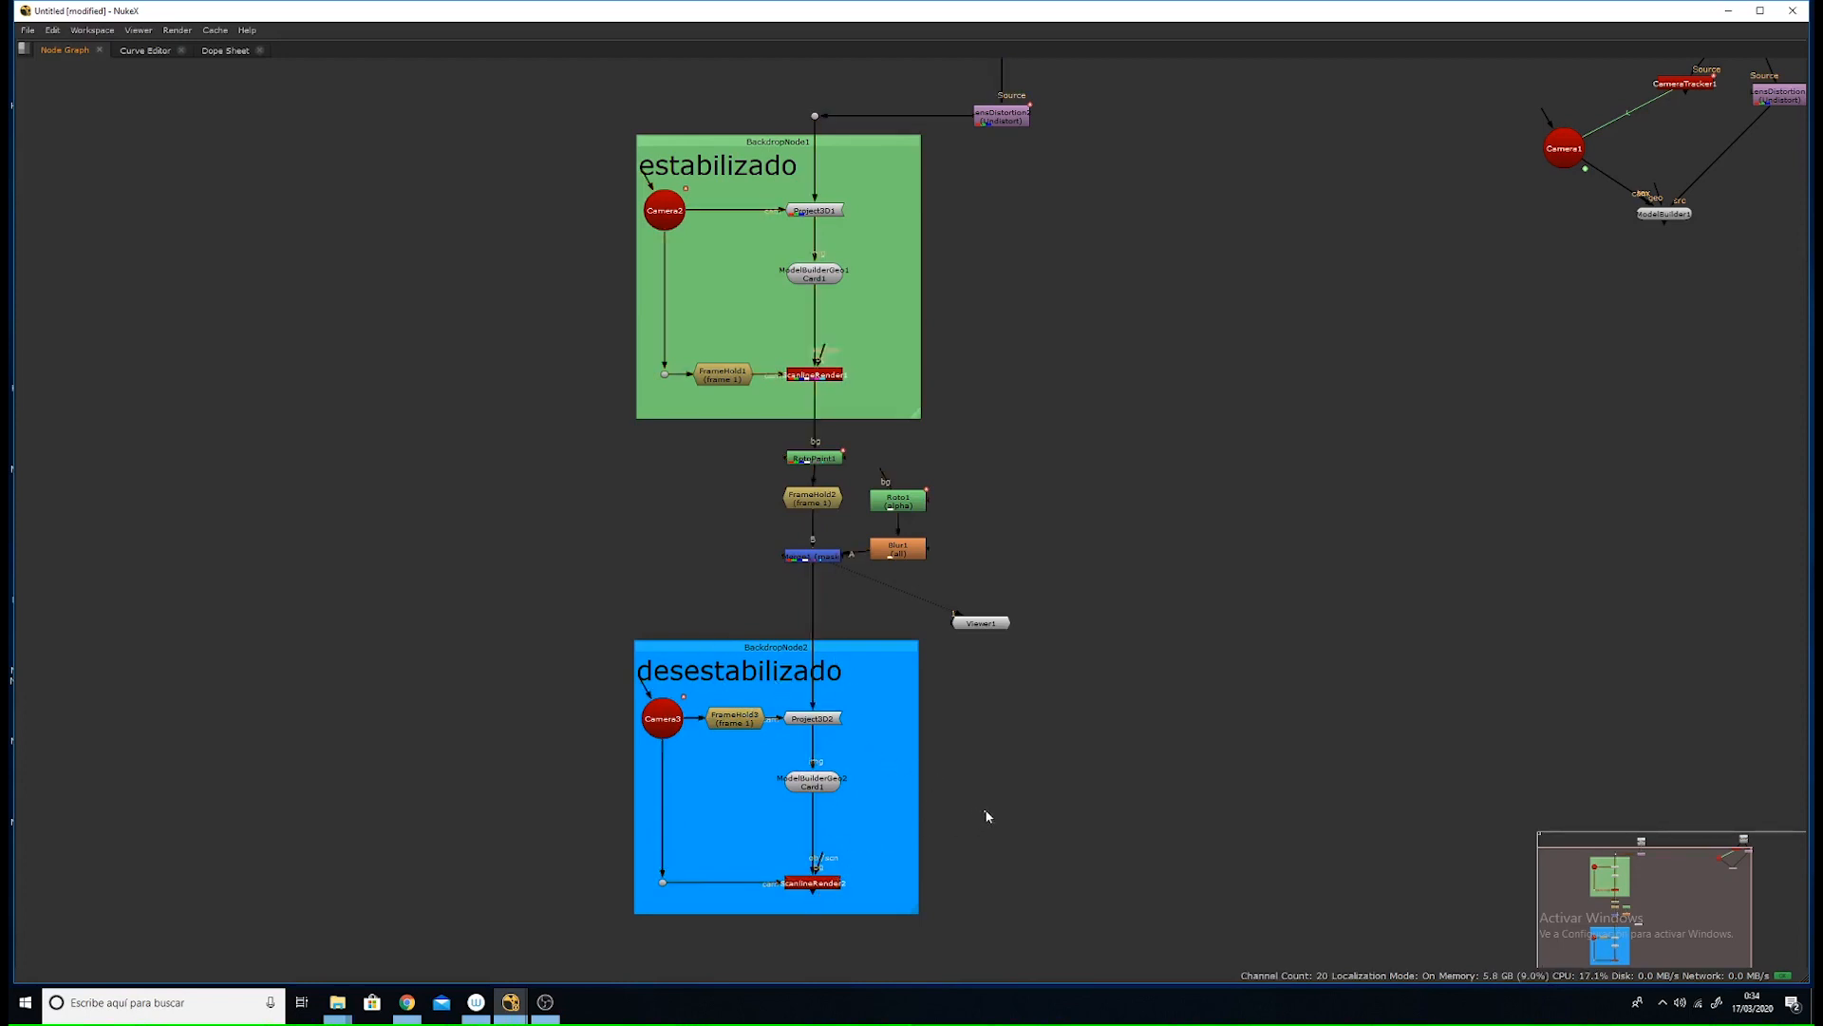
- View the ScanlineRender2 output and play the sequence to check the patch's motion
key(space)
click(811, 883)
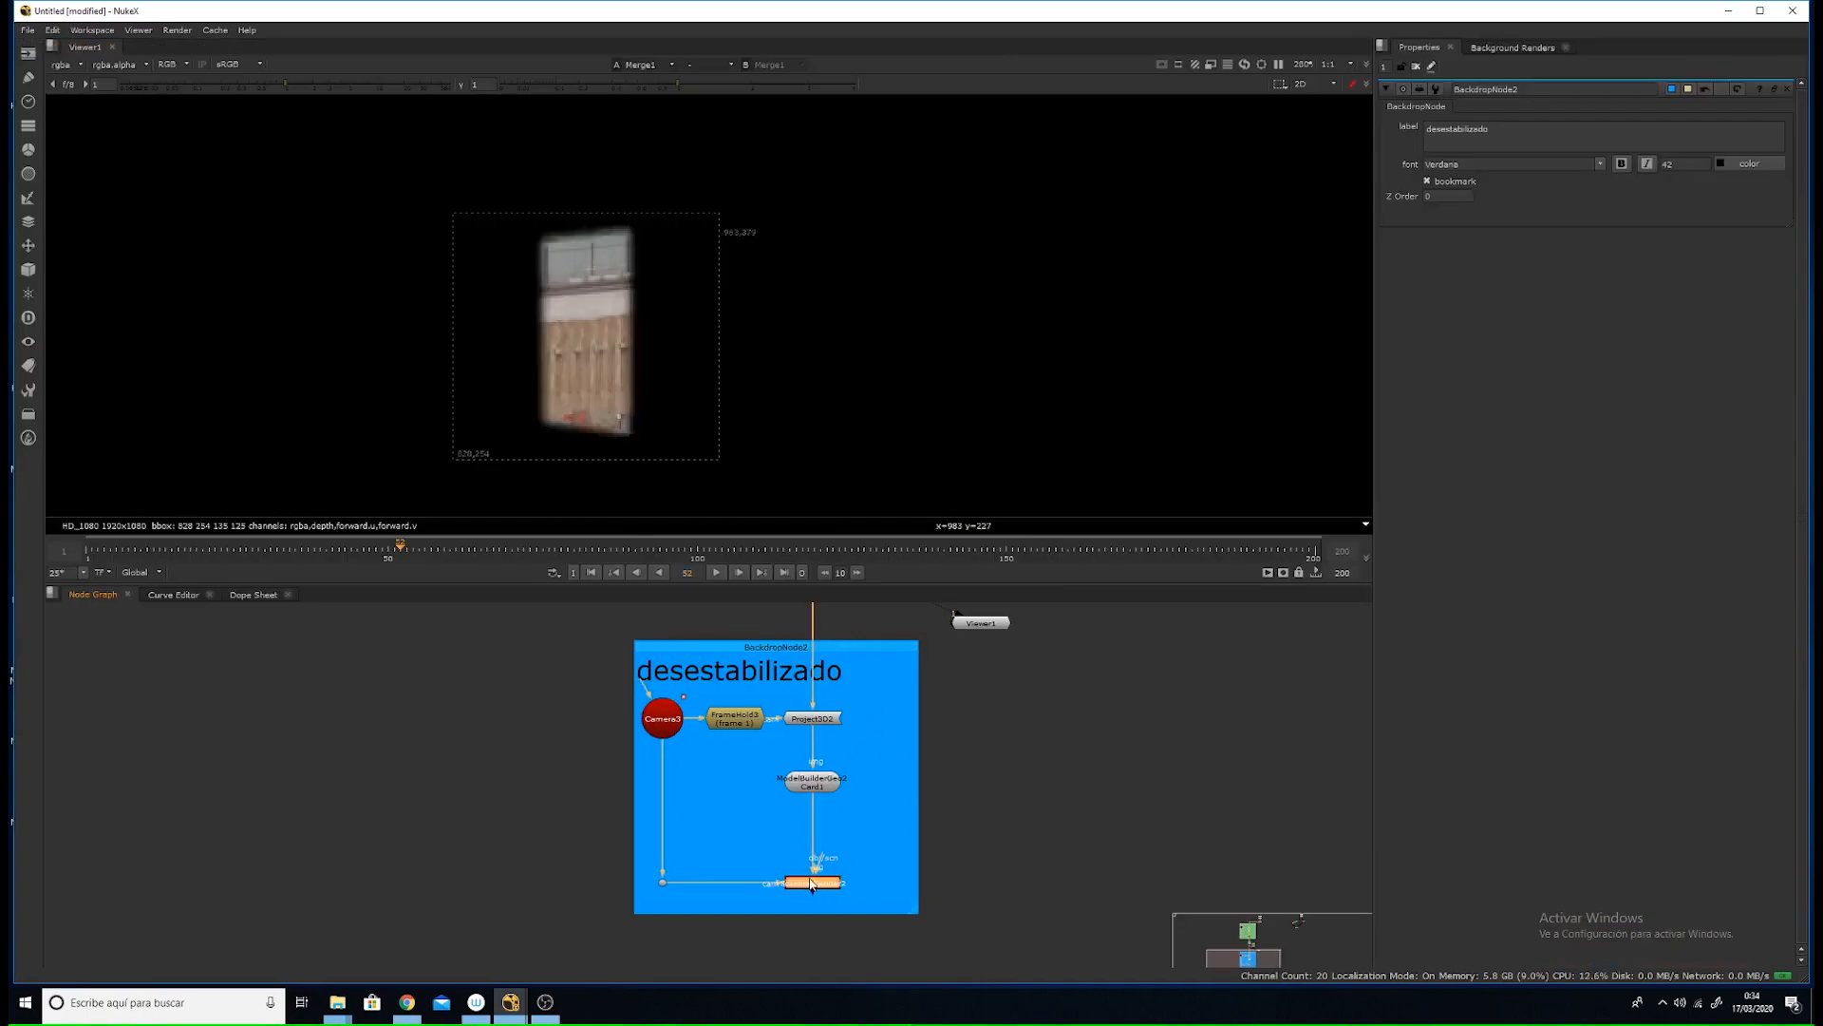
key(1)
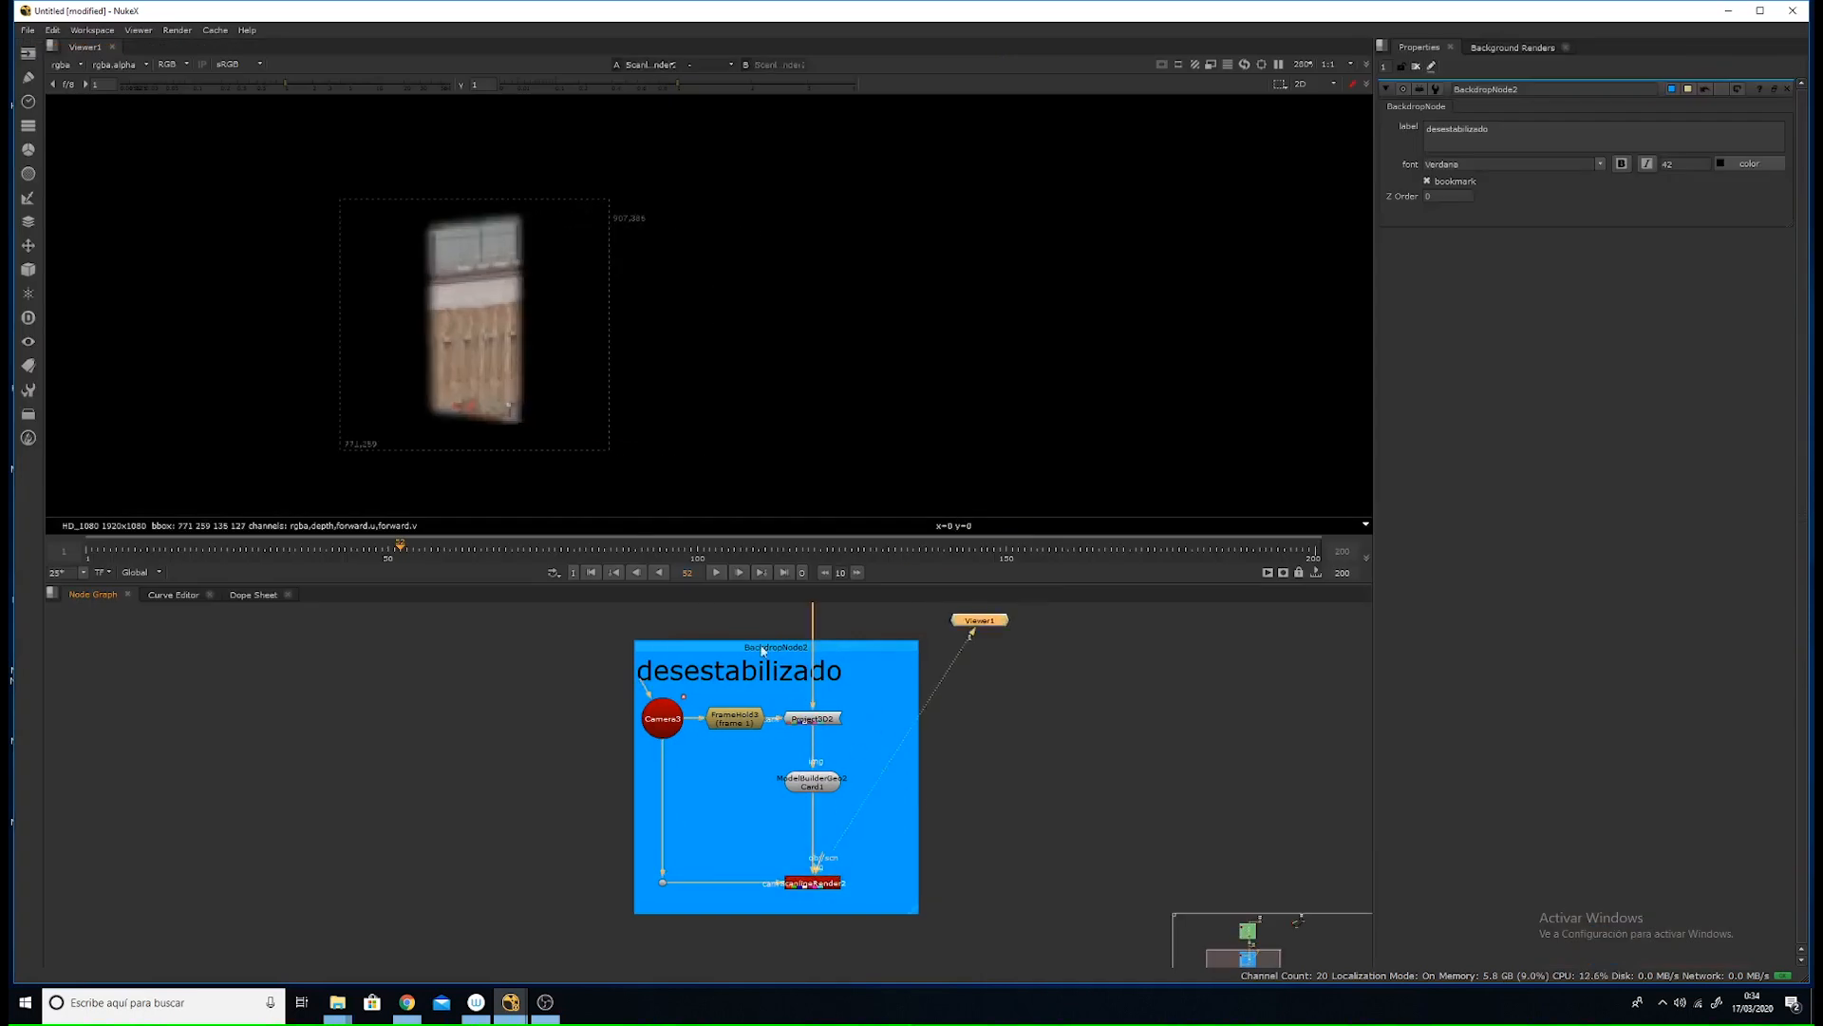
click(717, 571)
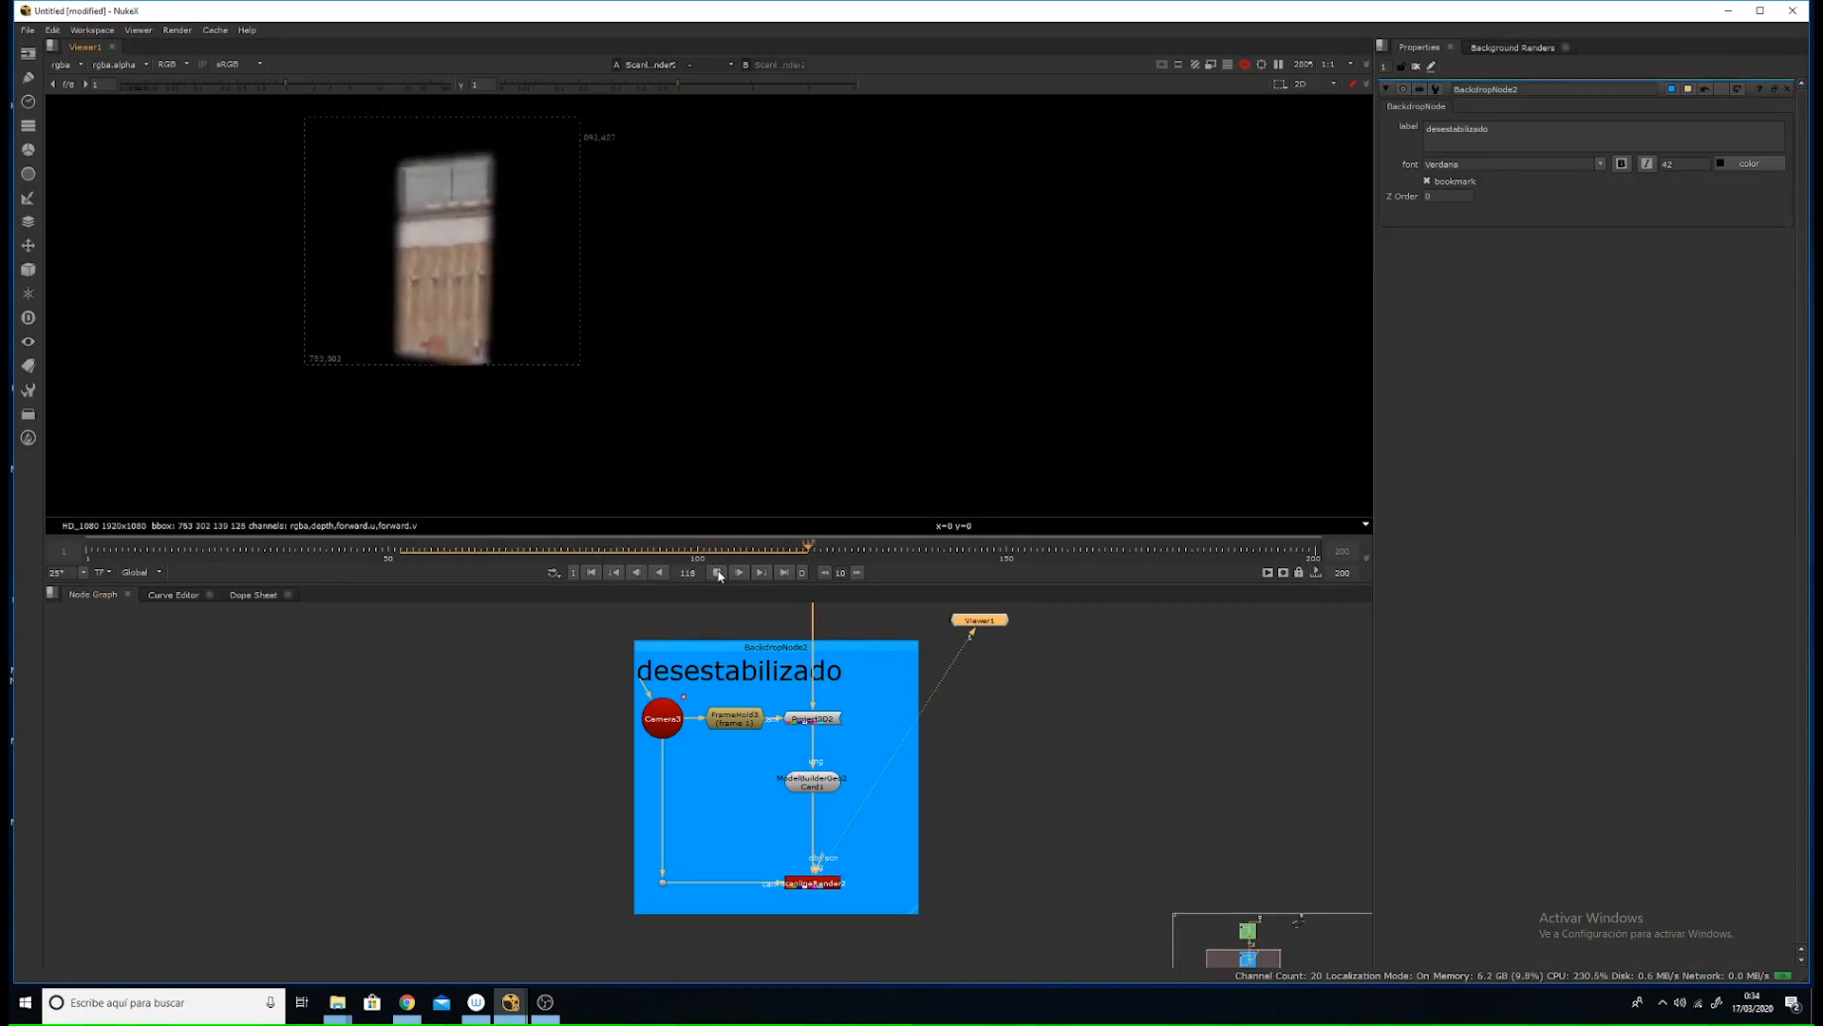
click(717, 572)
- Move LensDistortion2 closer to the dot above the "estabilizado" backdrop and shift Read2 farther away from it
scroll(832, 736, down, 5)
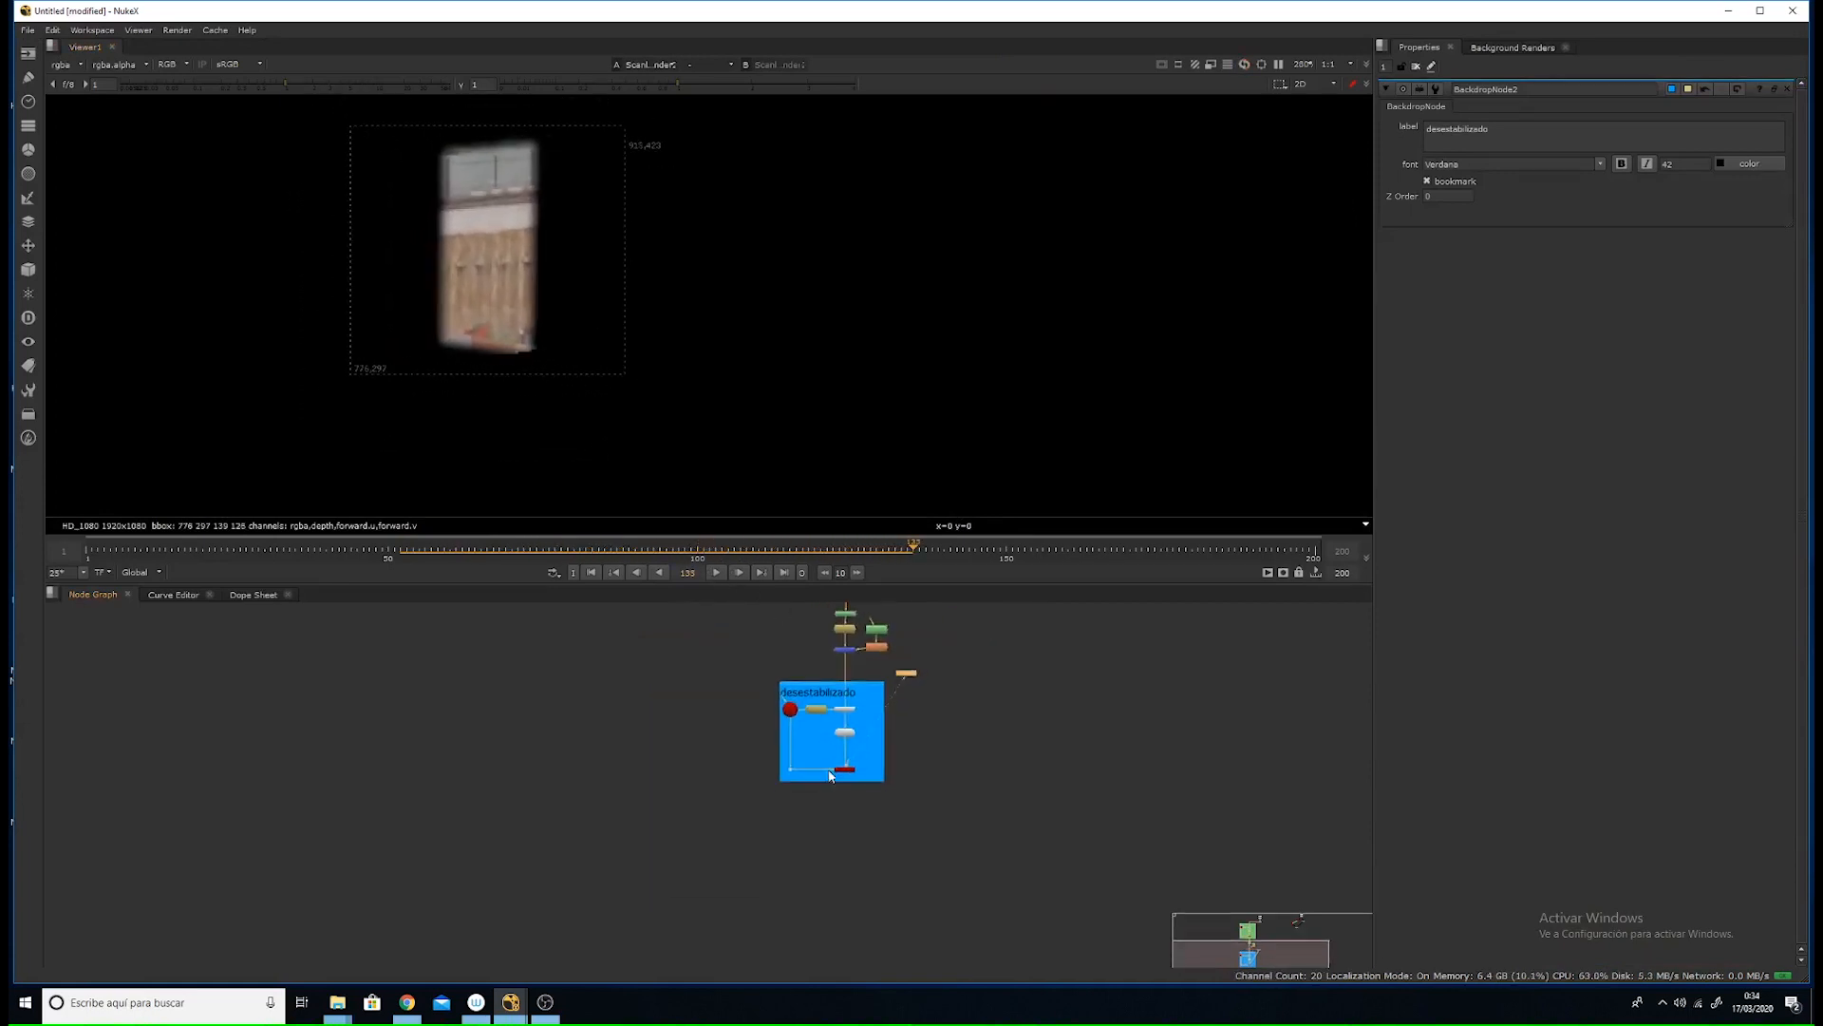
scroll(831, 776, up, 10)
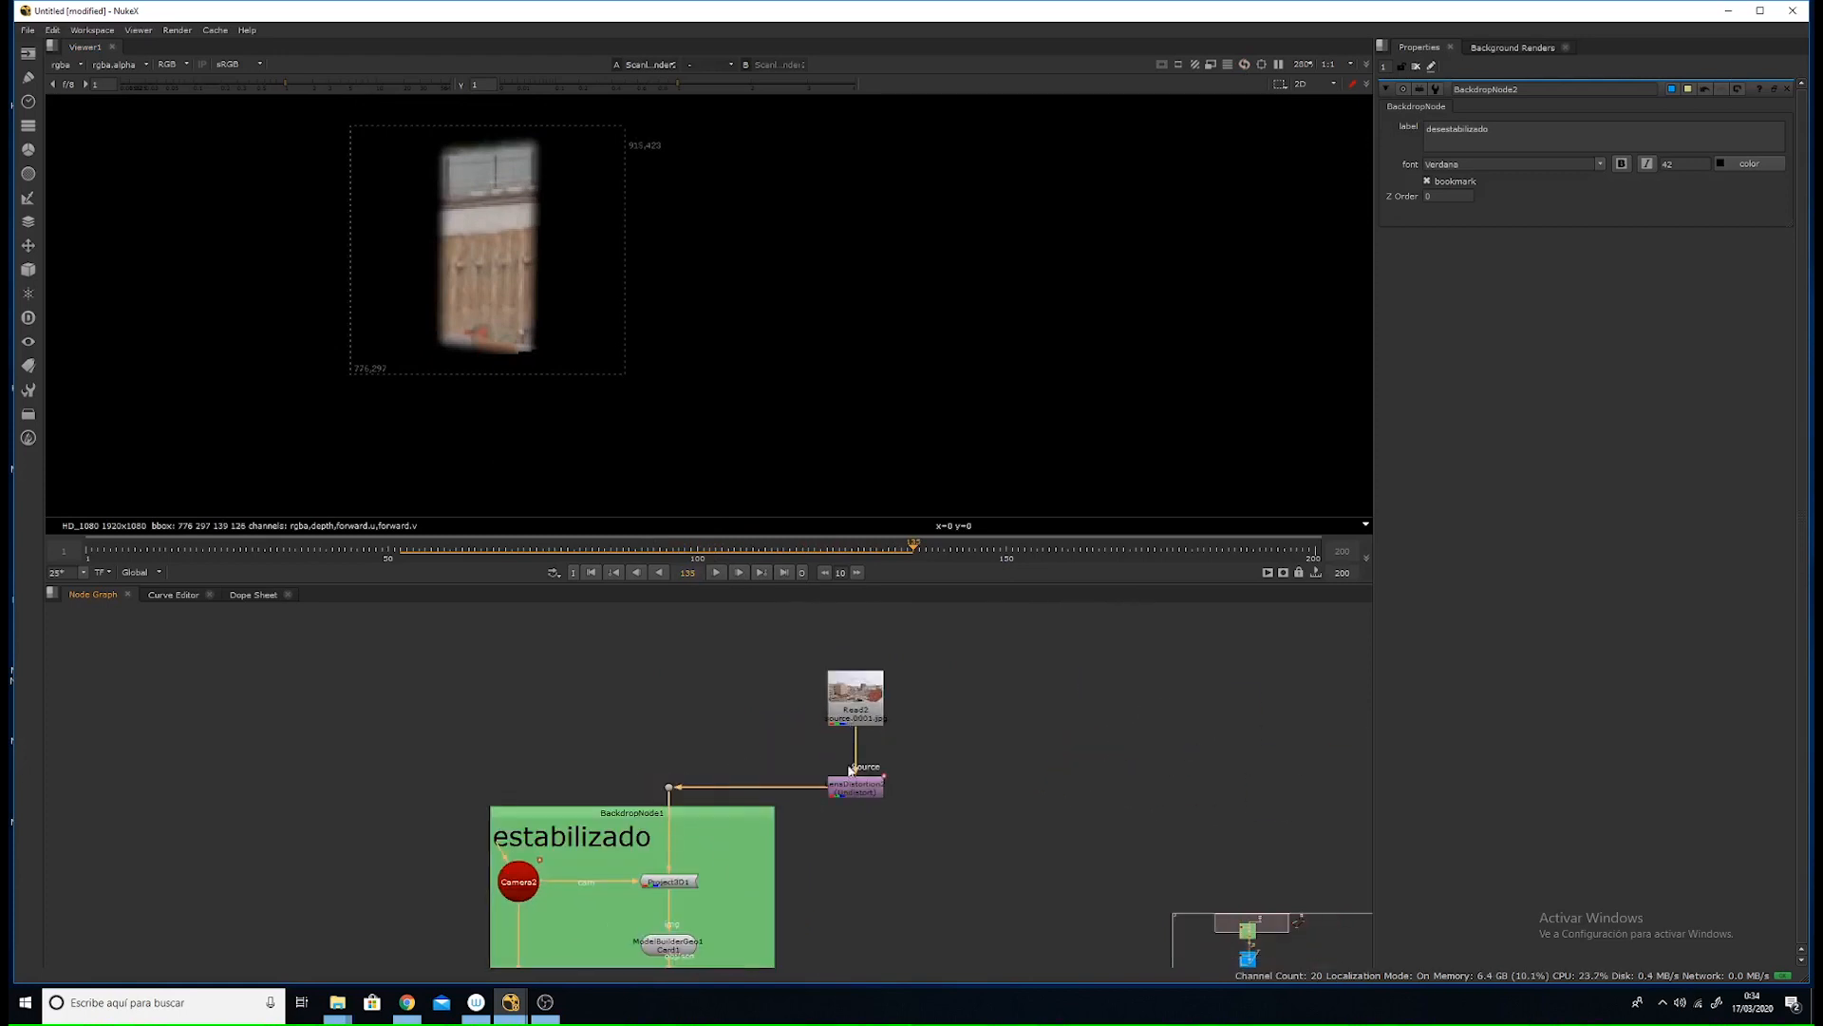
middle_drag(847, 769, 881, 715)
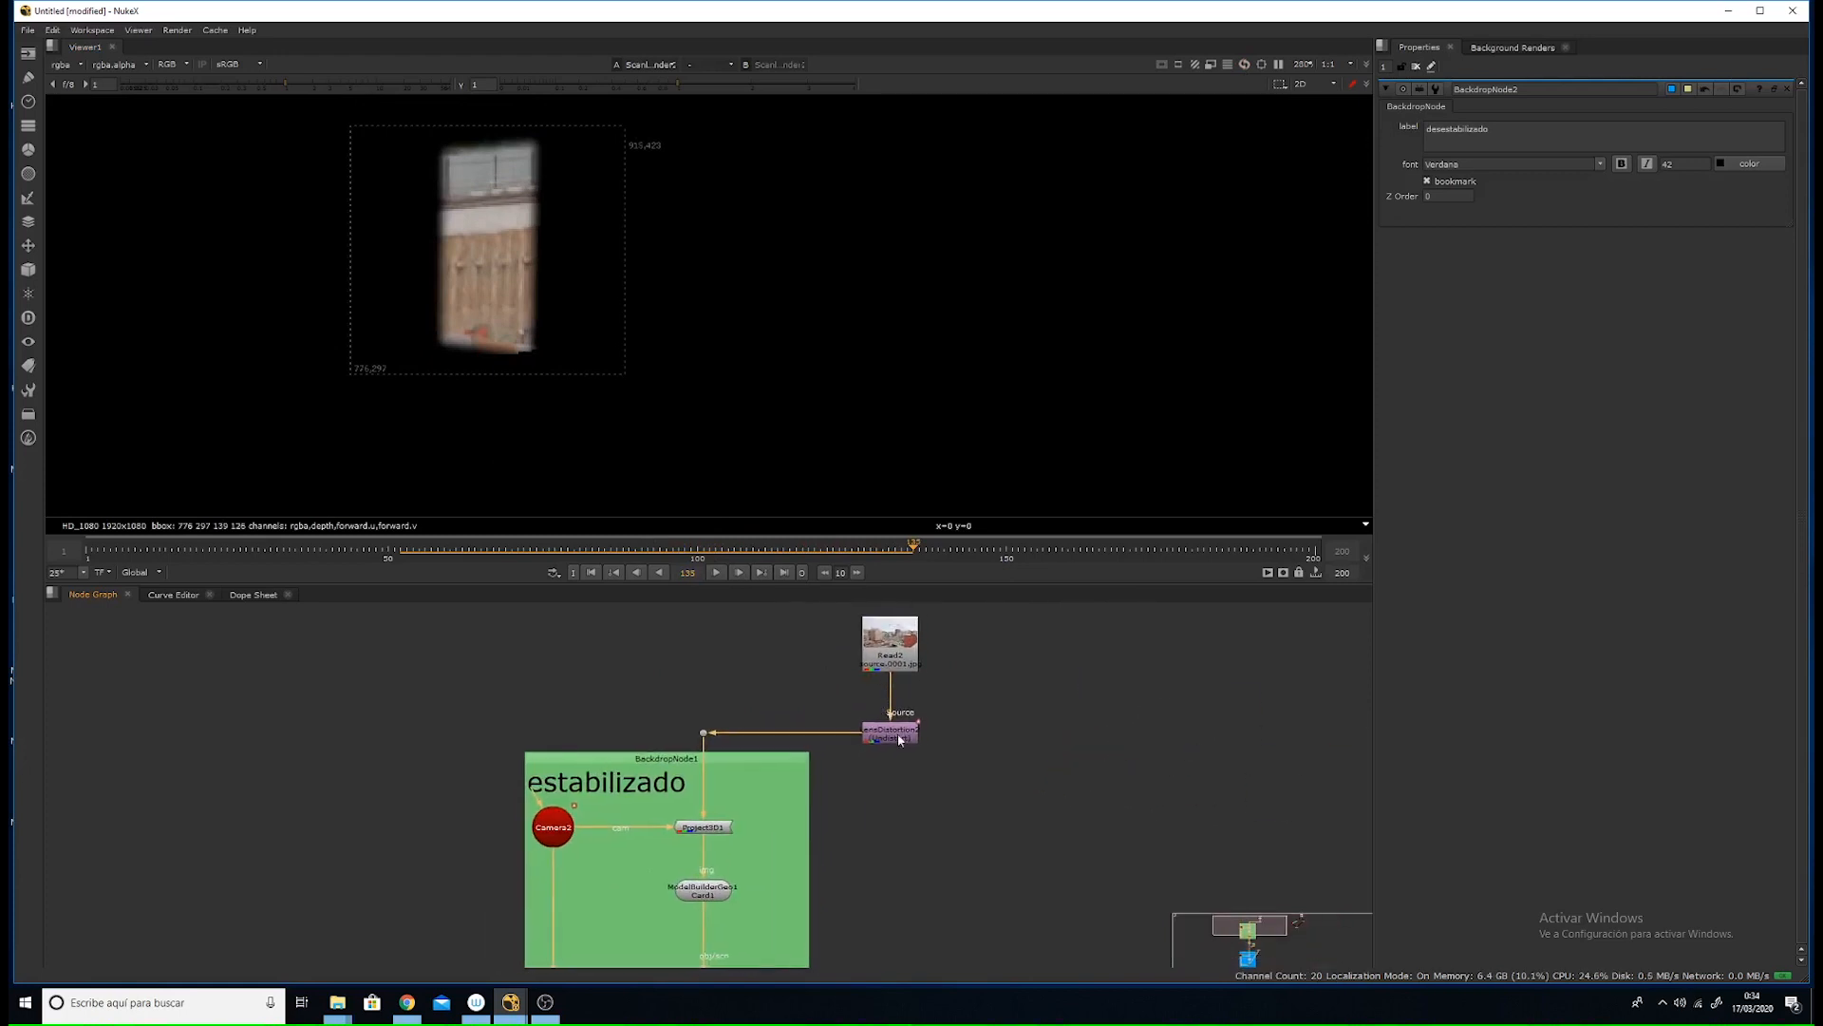
scroll(788, 773, down, 7)
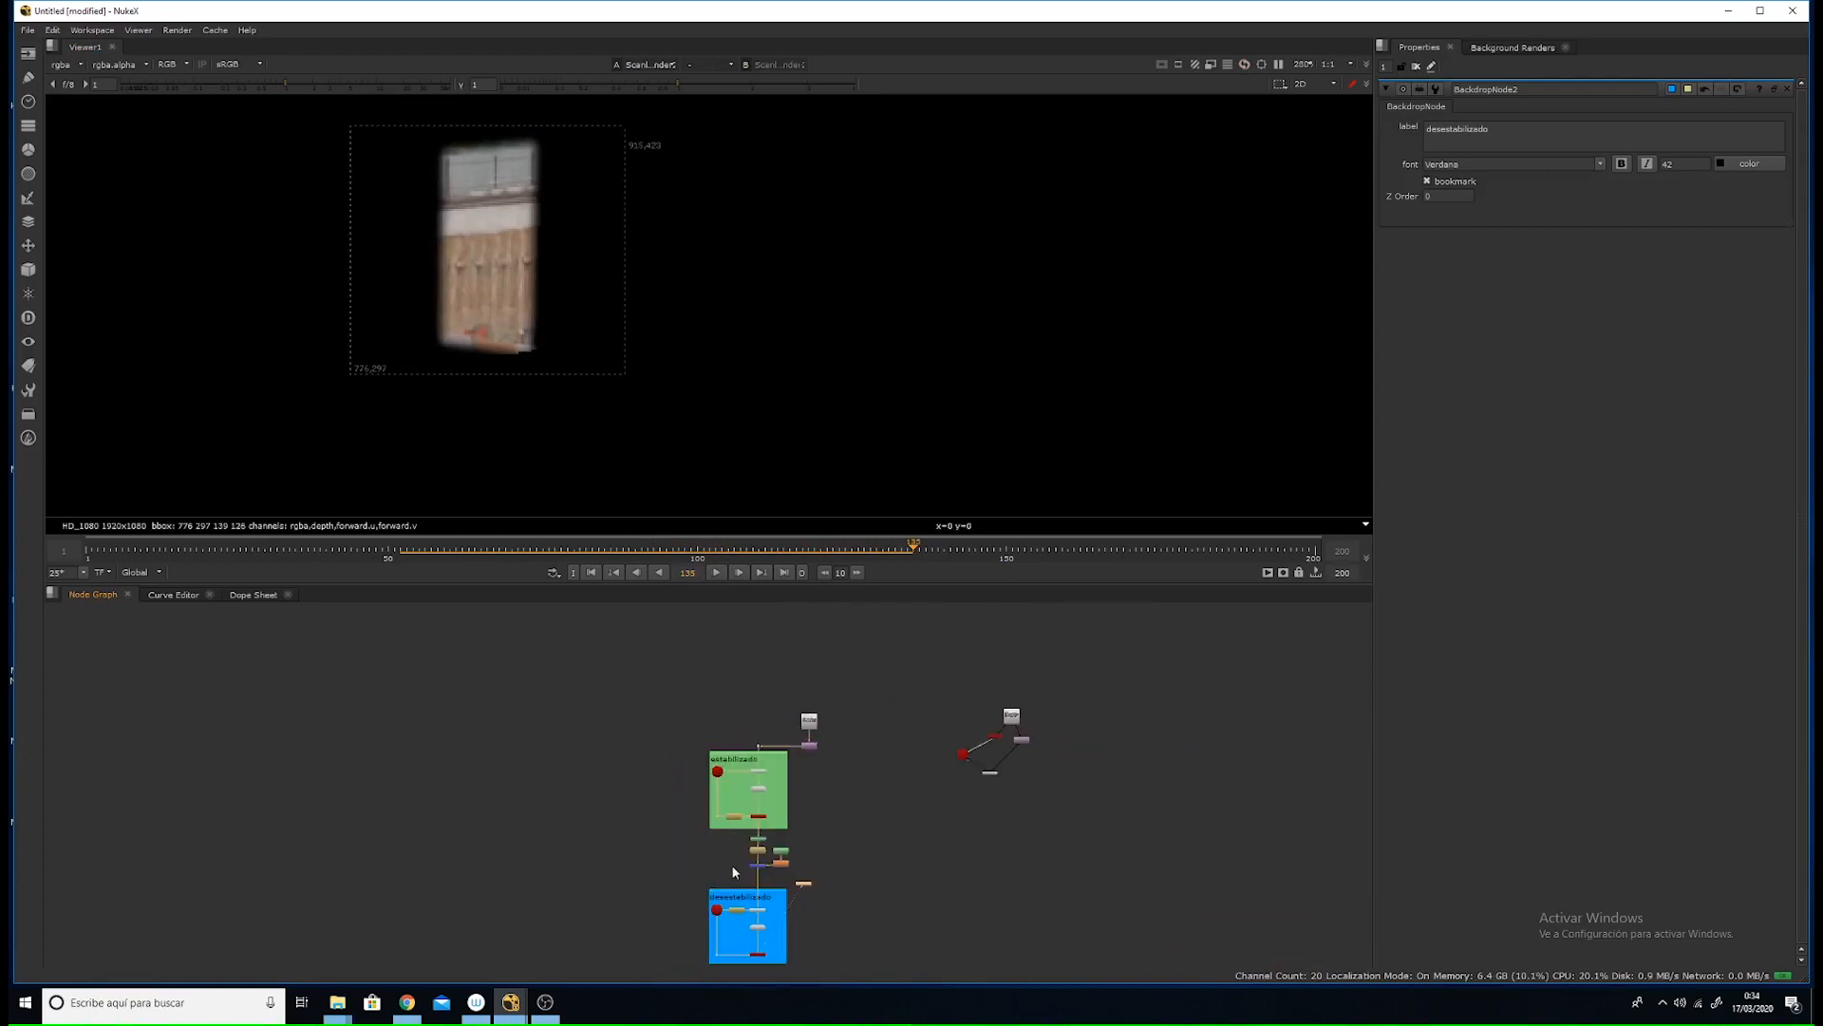
middle_drag(770, 905, 721, 842)
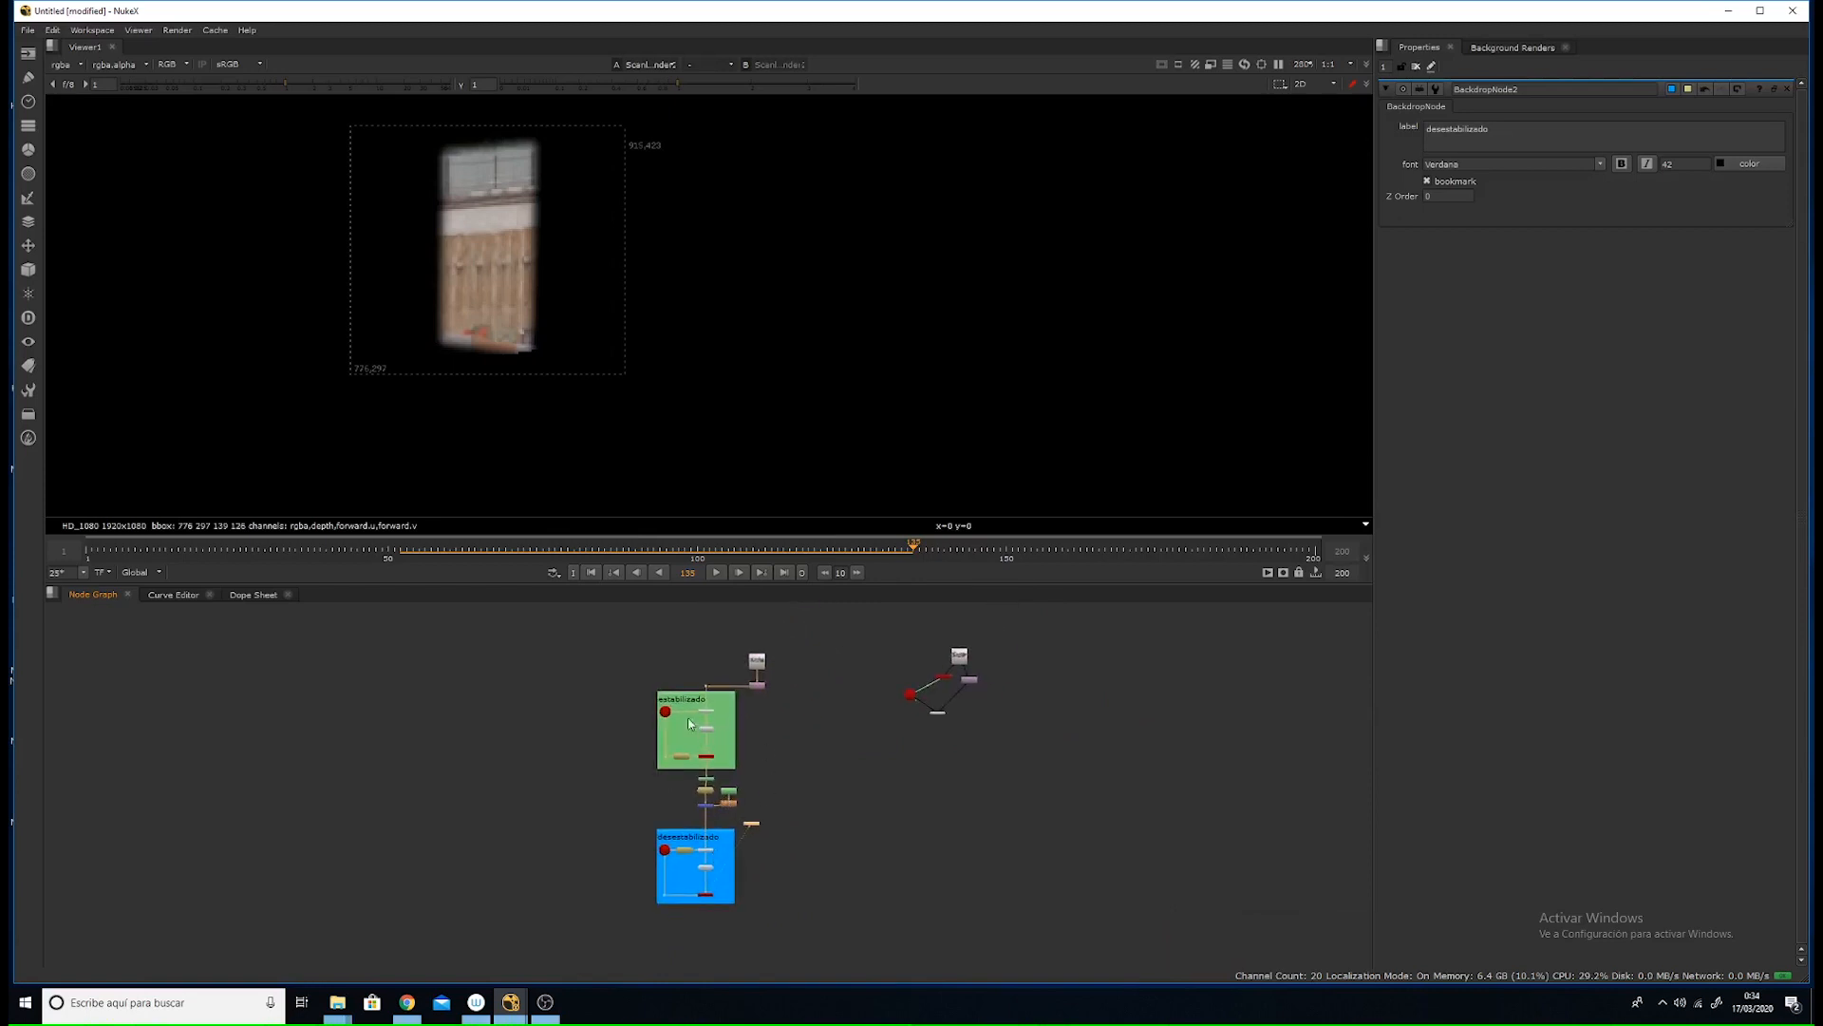
scroll(724, 794, up, 5)
mouse_move(741, 688)
middle_down()
mouse_move(712, 872)
mouse_move(731, 780)
middle_up()
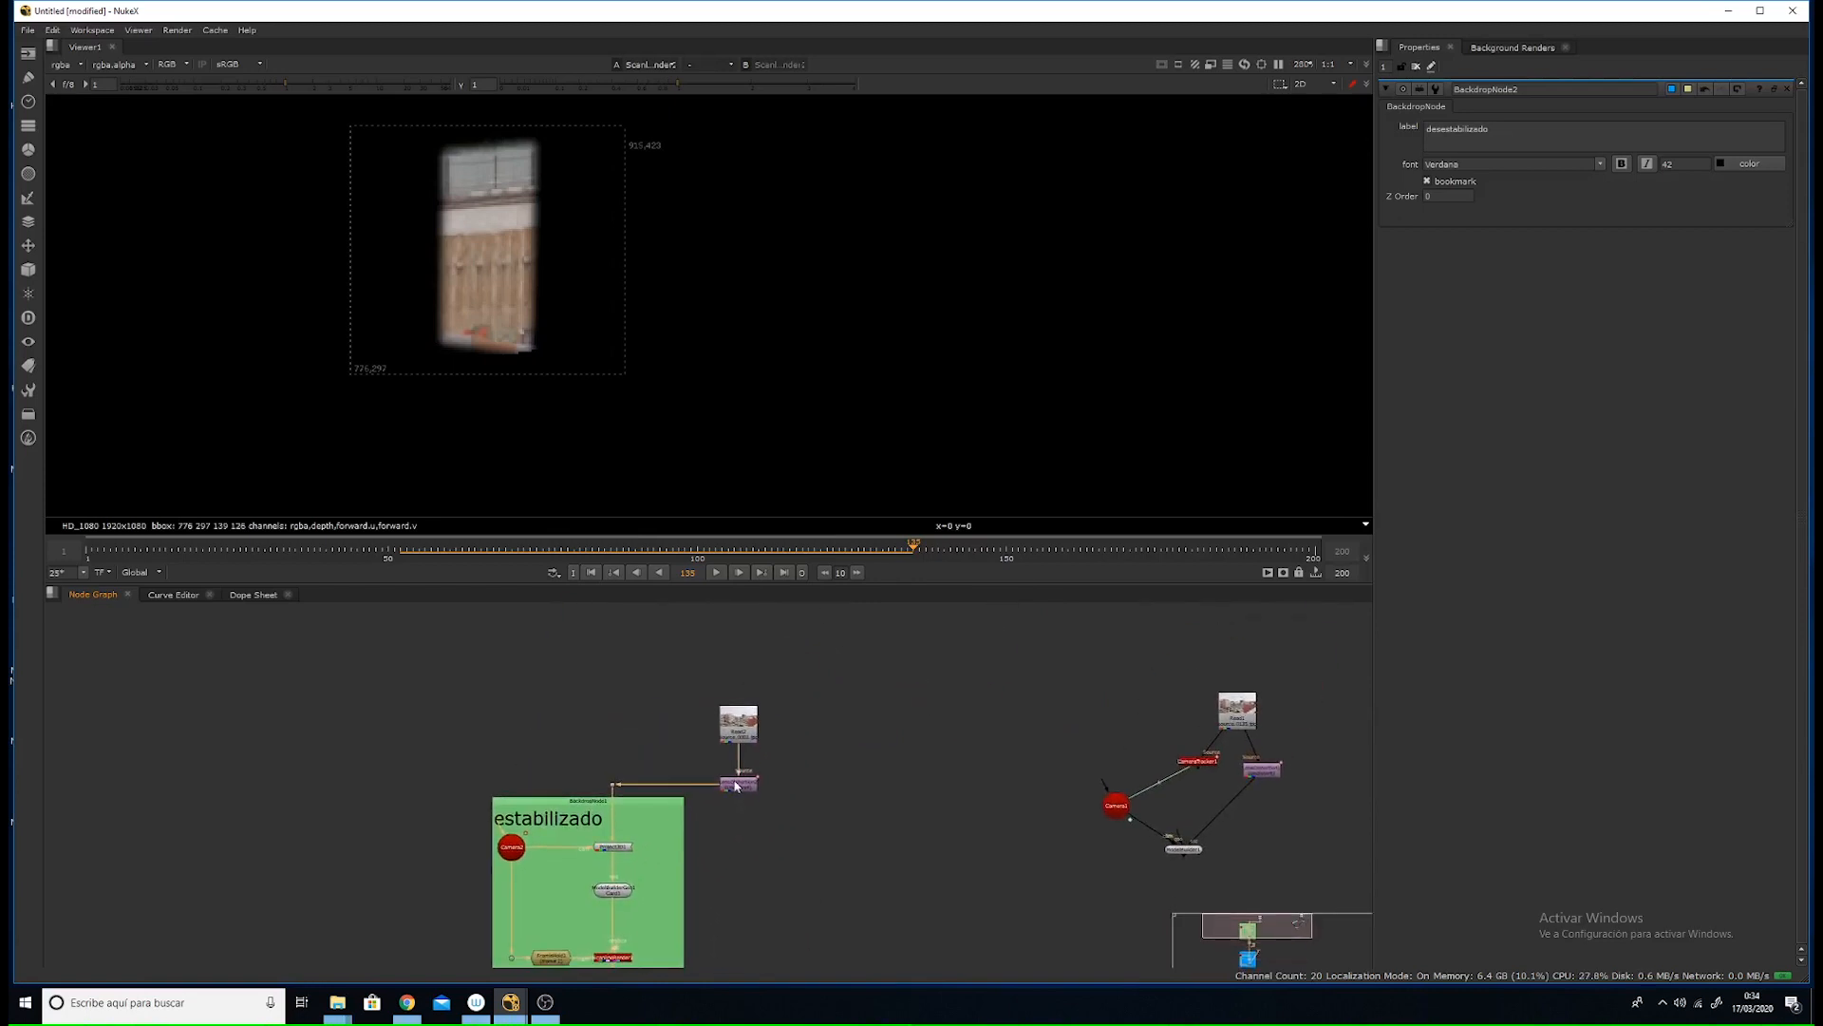
scroll(758, 776, up, 3)
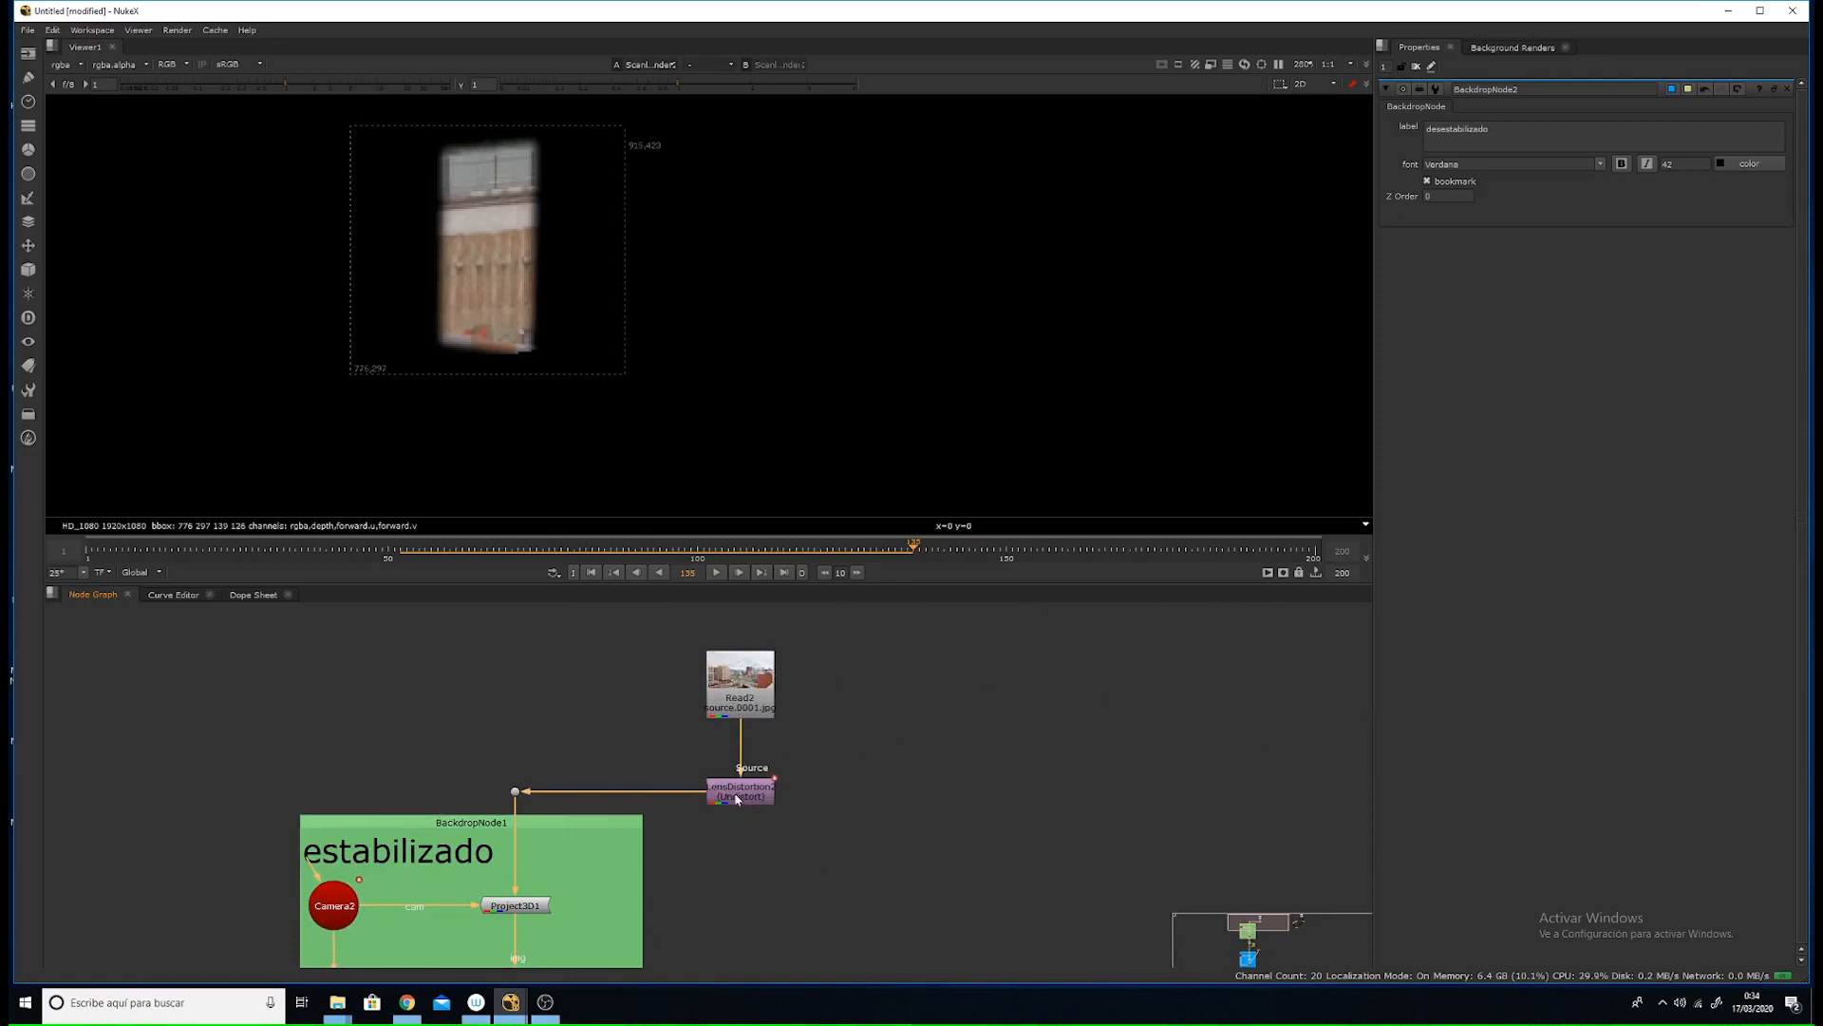
drag(744, 798, 633, 784)
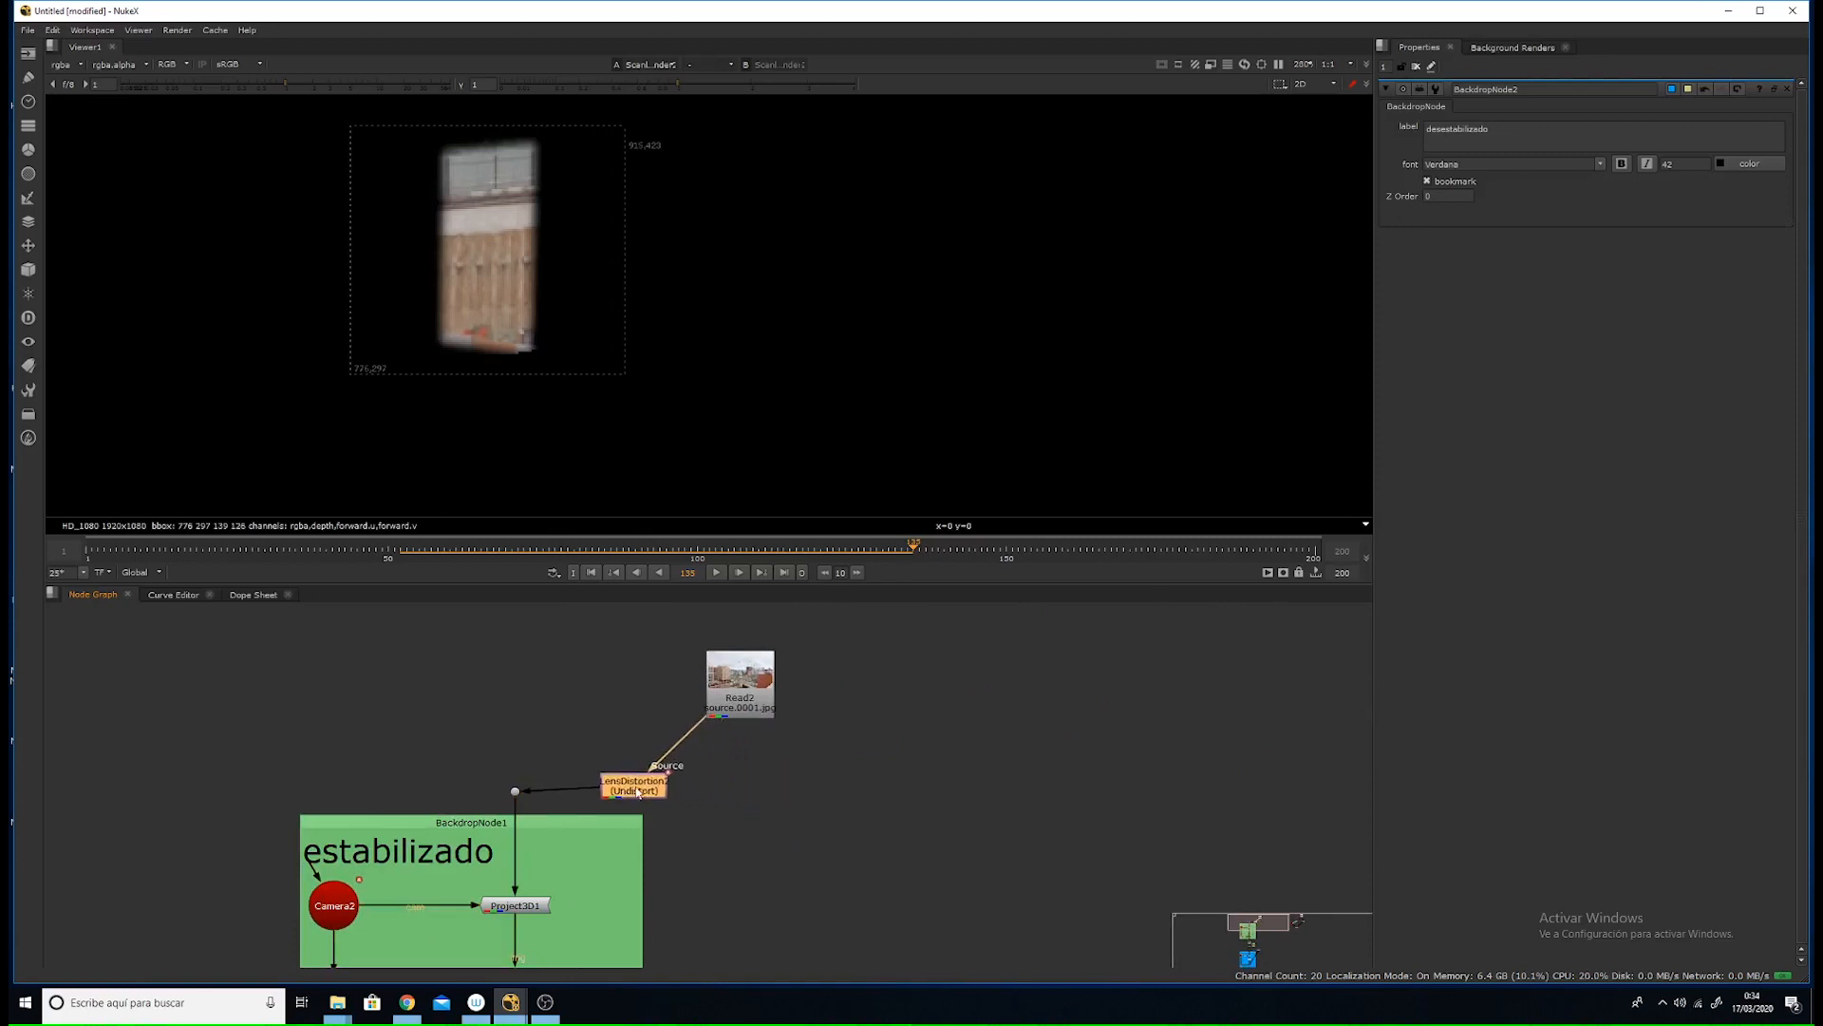
scroll(634, 785, up, 2)
scroll(649, 770, up, 3)
scroll(642, 767, up, 5)
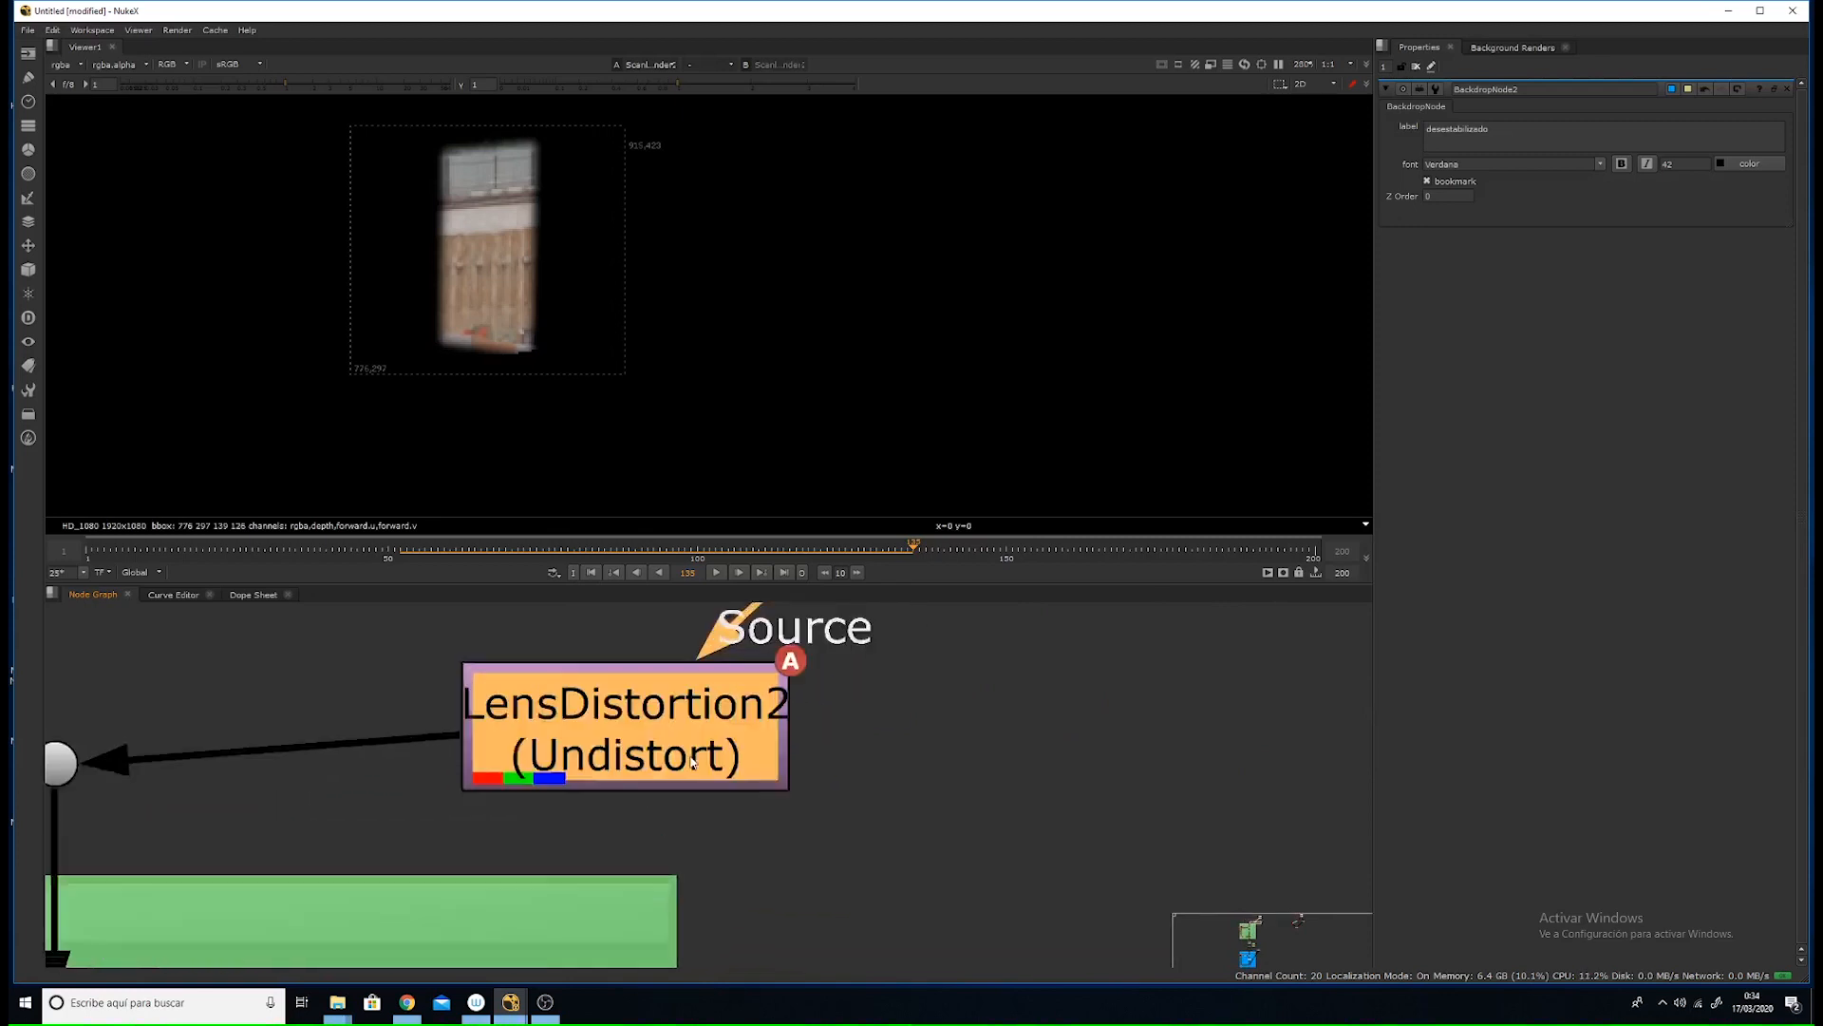
scroll(651, 743, down, 8)
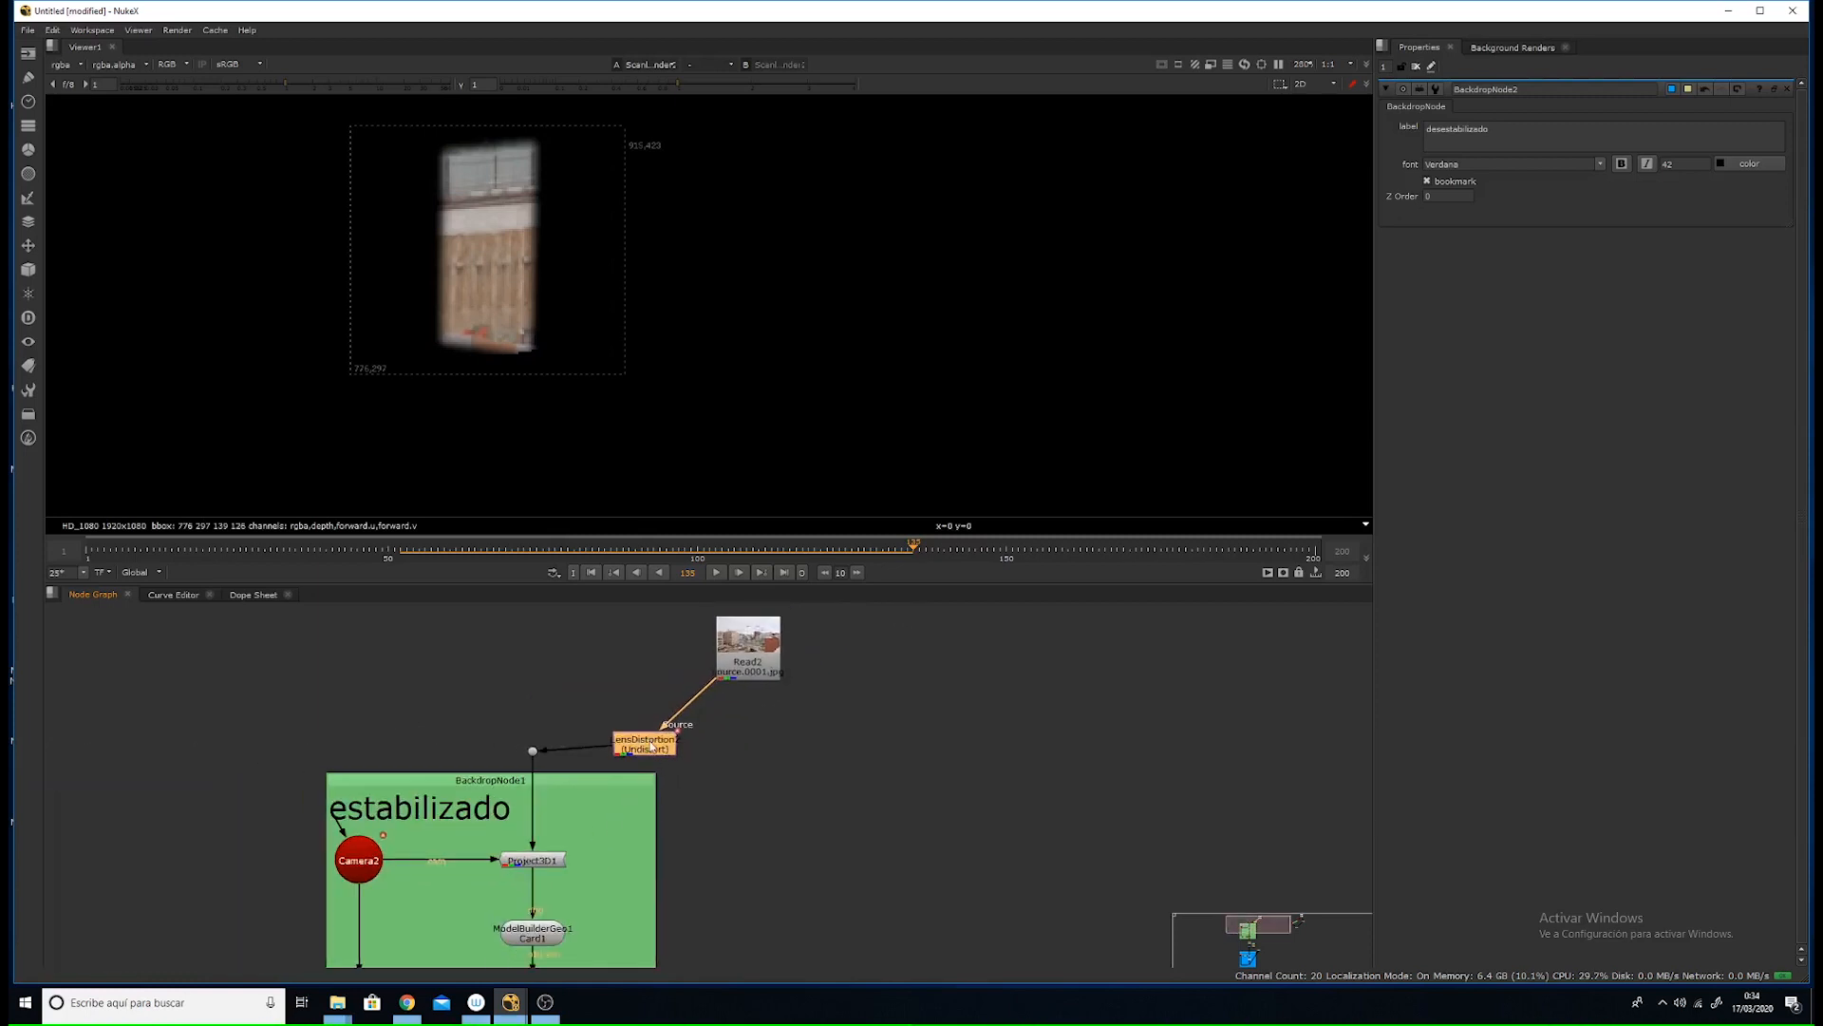
drag(651, 745, 650, 753)
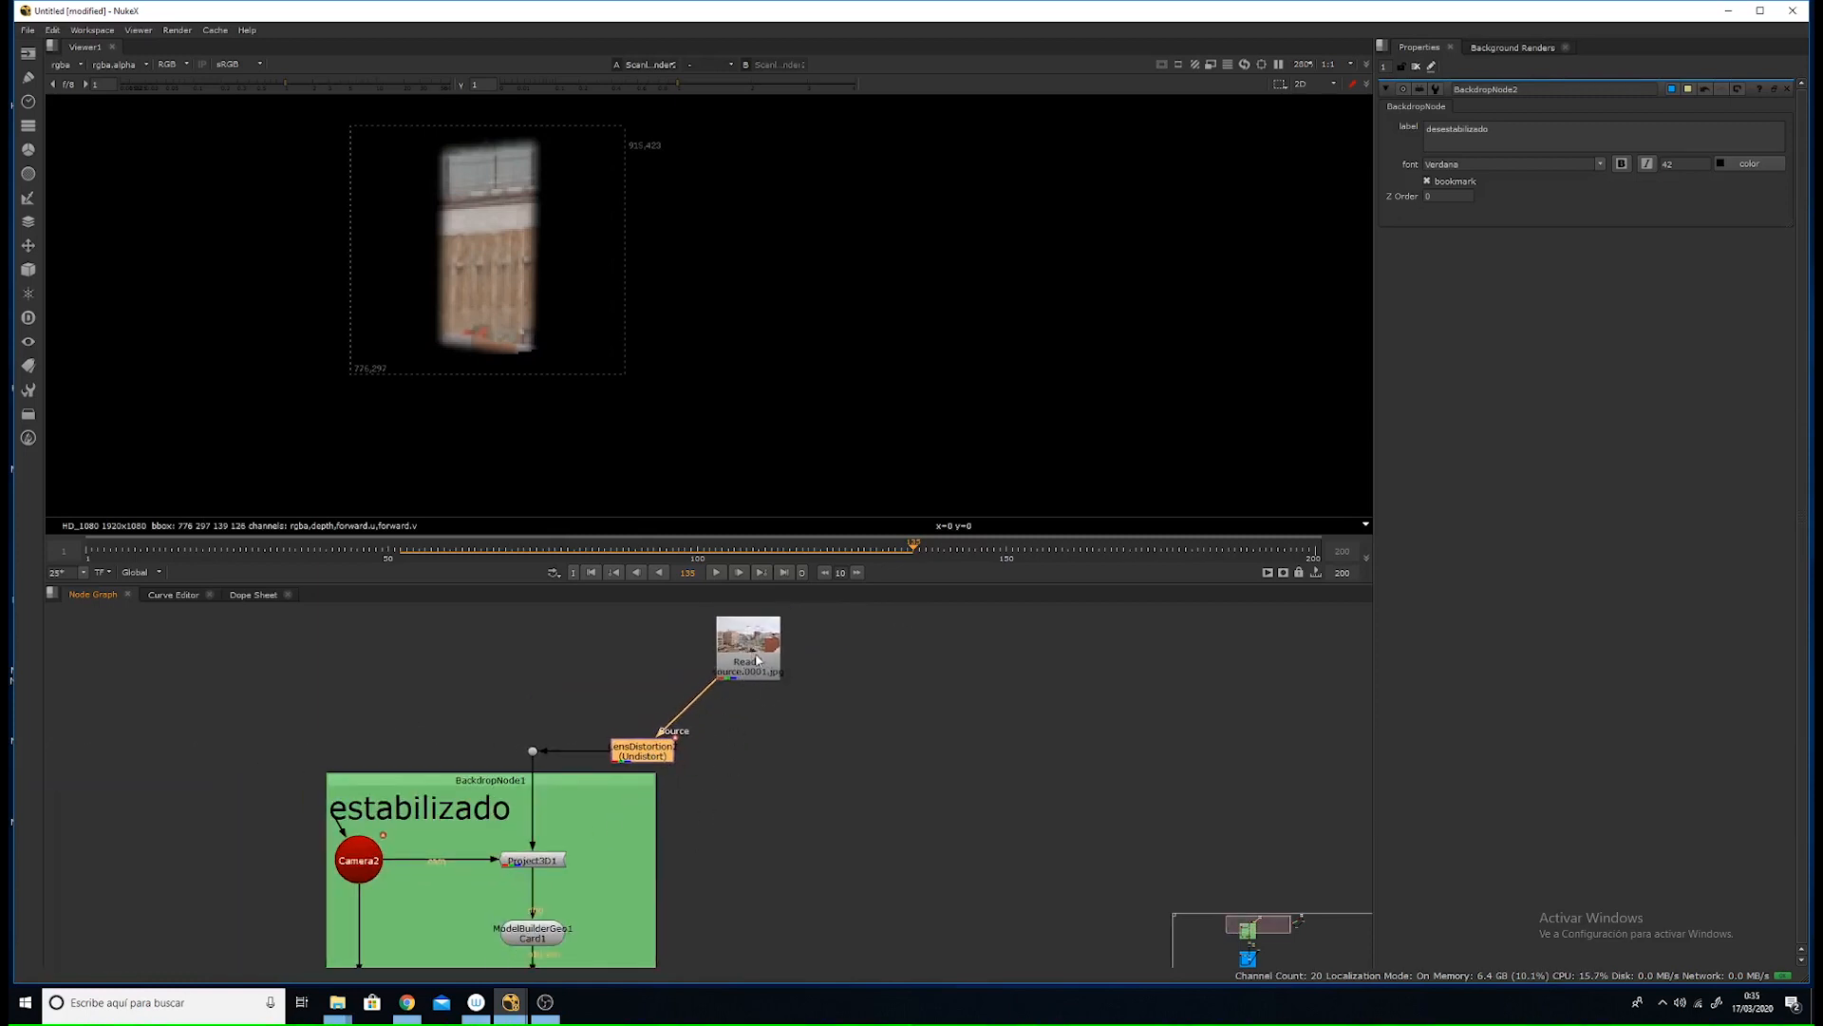
drag(758, 659, 827, 662)
- Copy LensDistortion2 below the "desestabilizado" backdrop and connect its Source input to ScanlineRender2
click(665, 755)
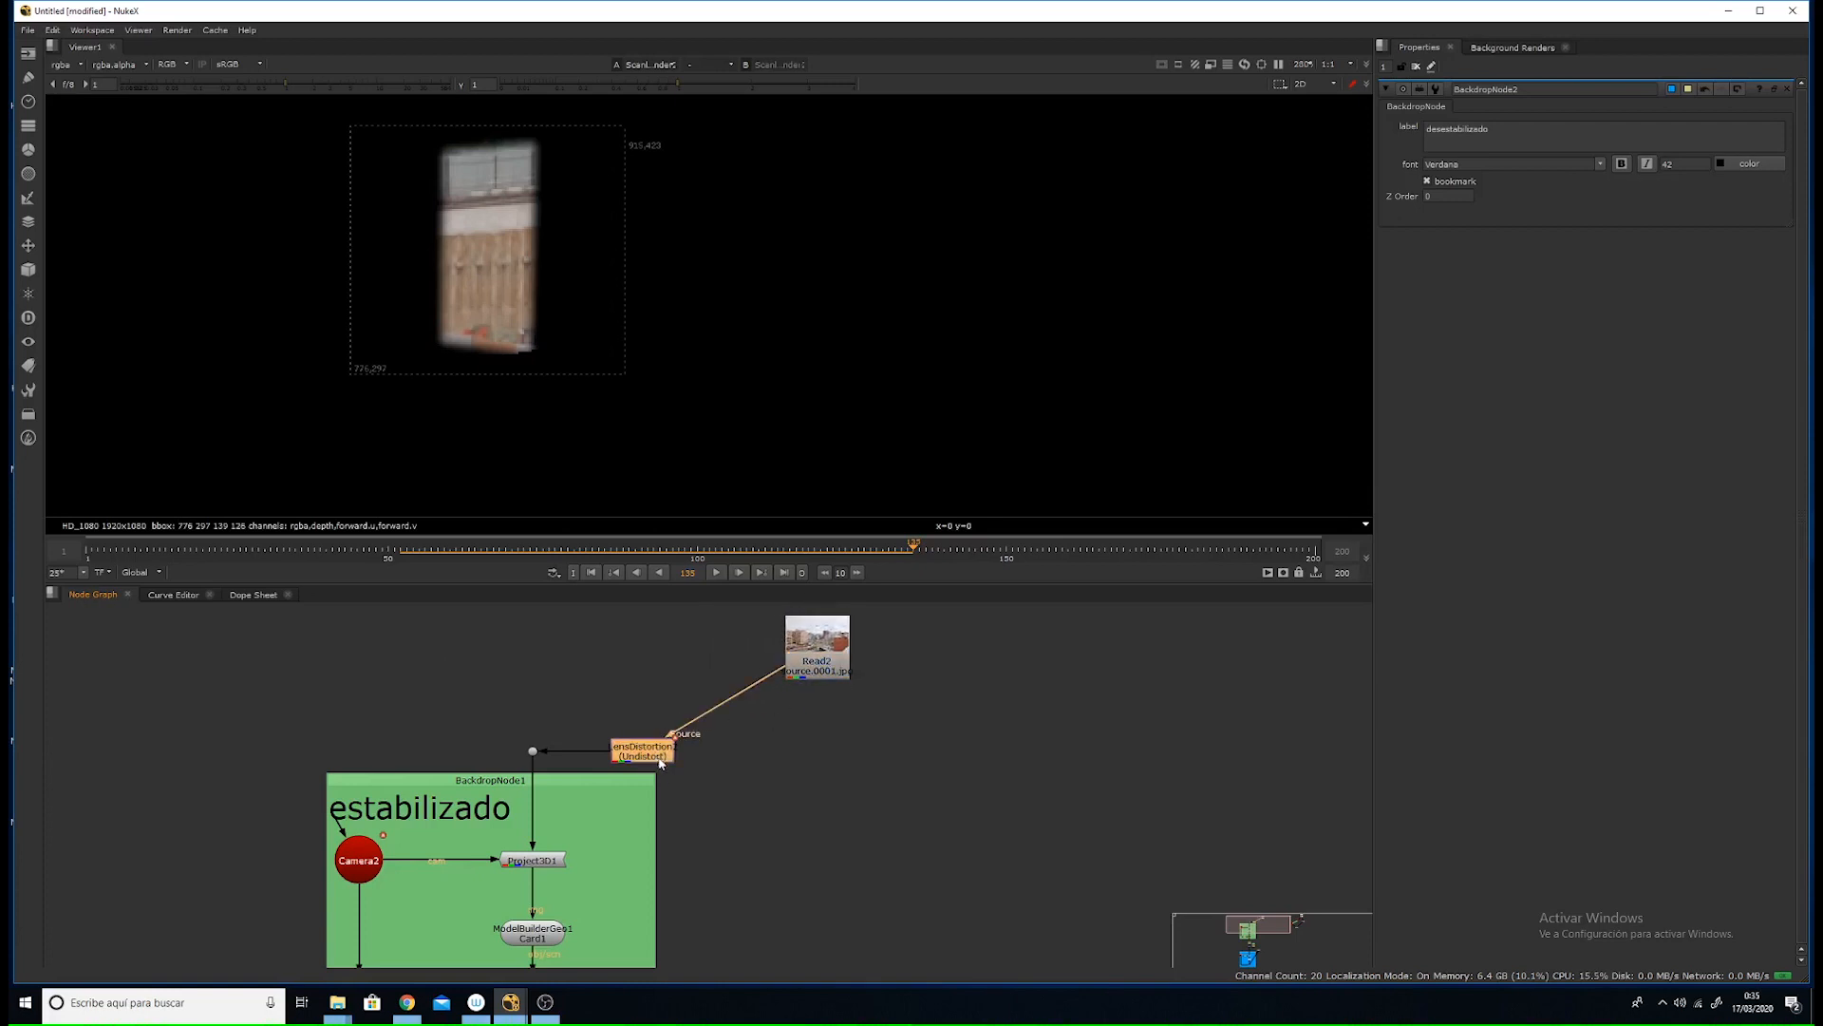
scroll(691, 771, down, 5)
middle_drag(643, 954, 676, 676)
scroll(662, 769, up, 4)
key(ctrl+v)
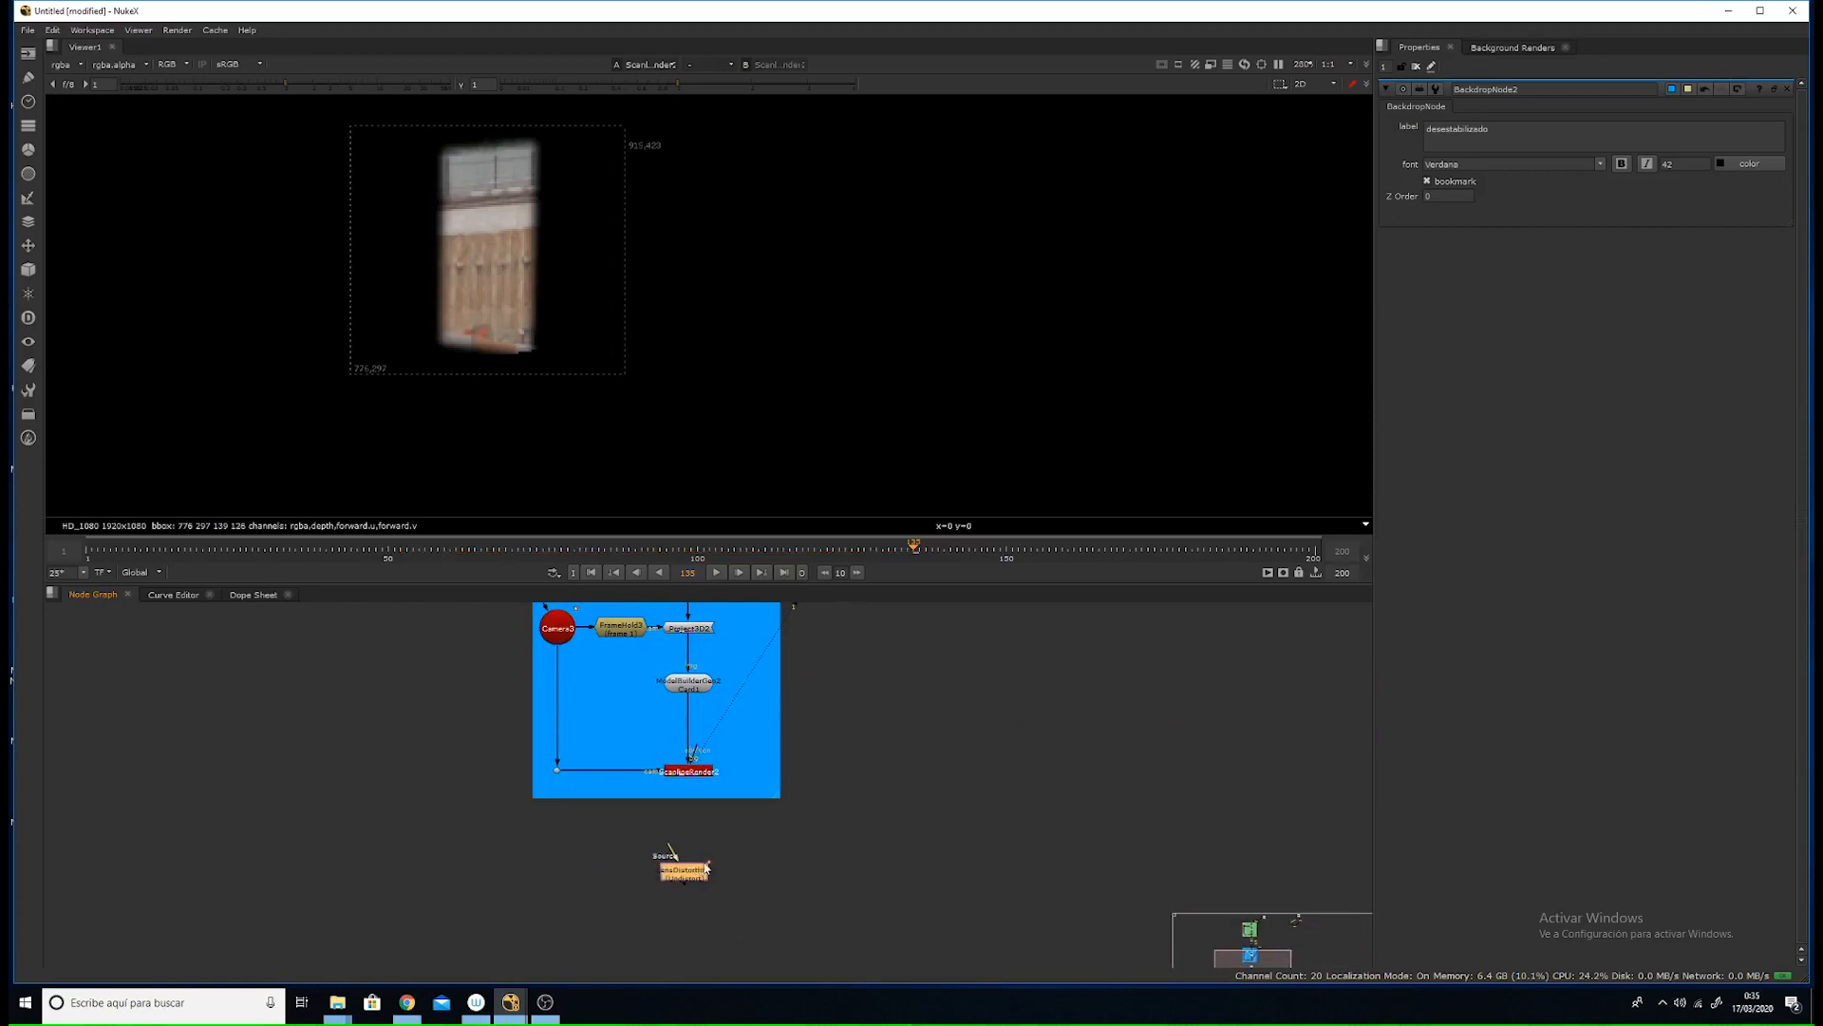
scroll(688, 873, up, 3)
drag(691, 875, 690, 684)
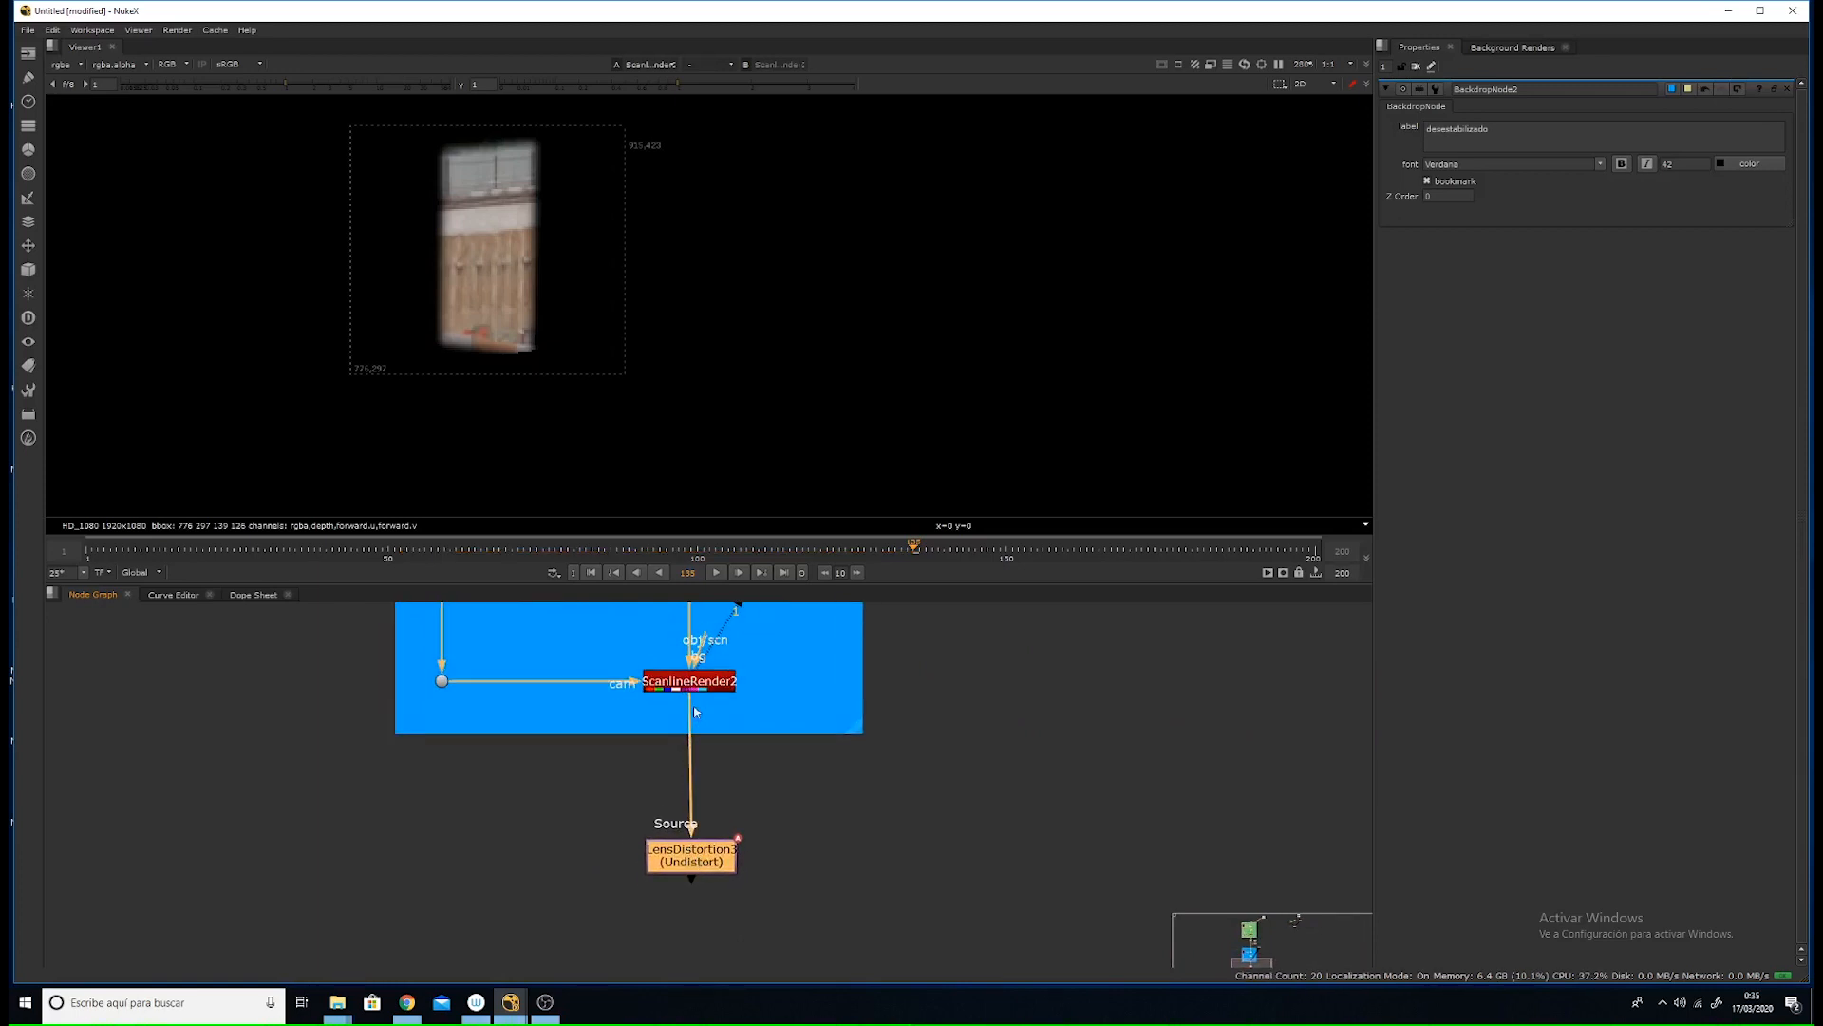
- Set the copied LensDistortion node's output mode to Redistort and view its result
double_click(698, 866)
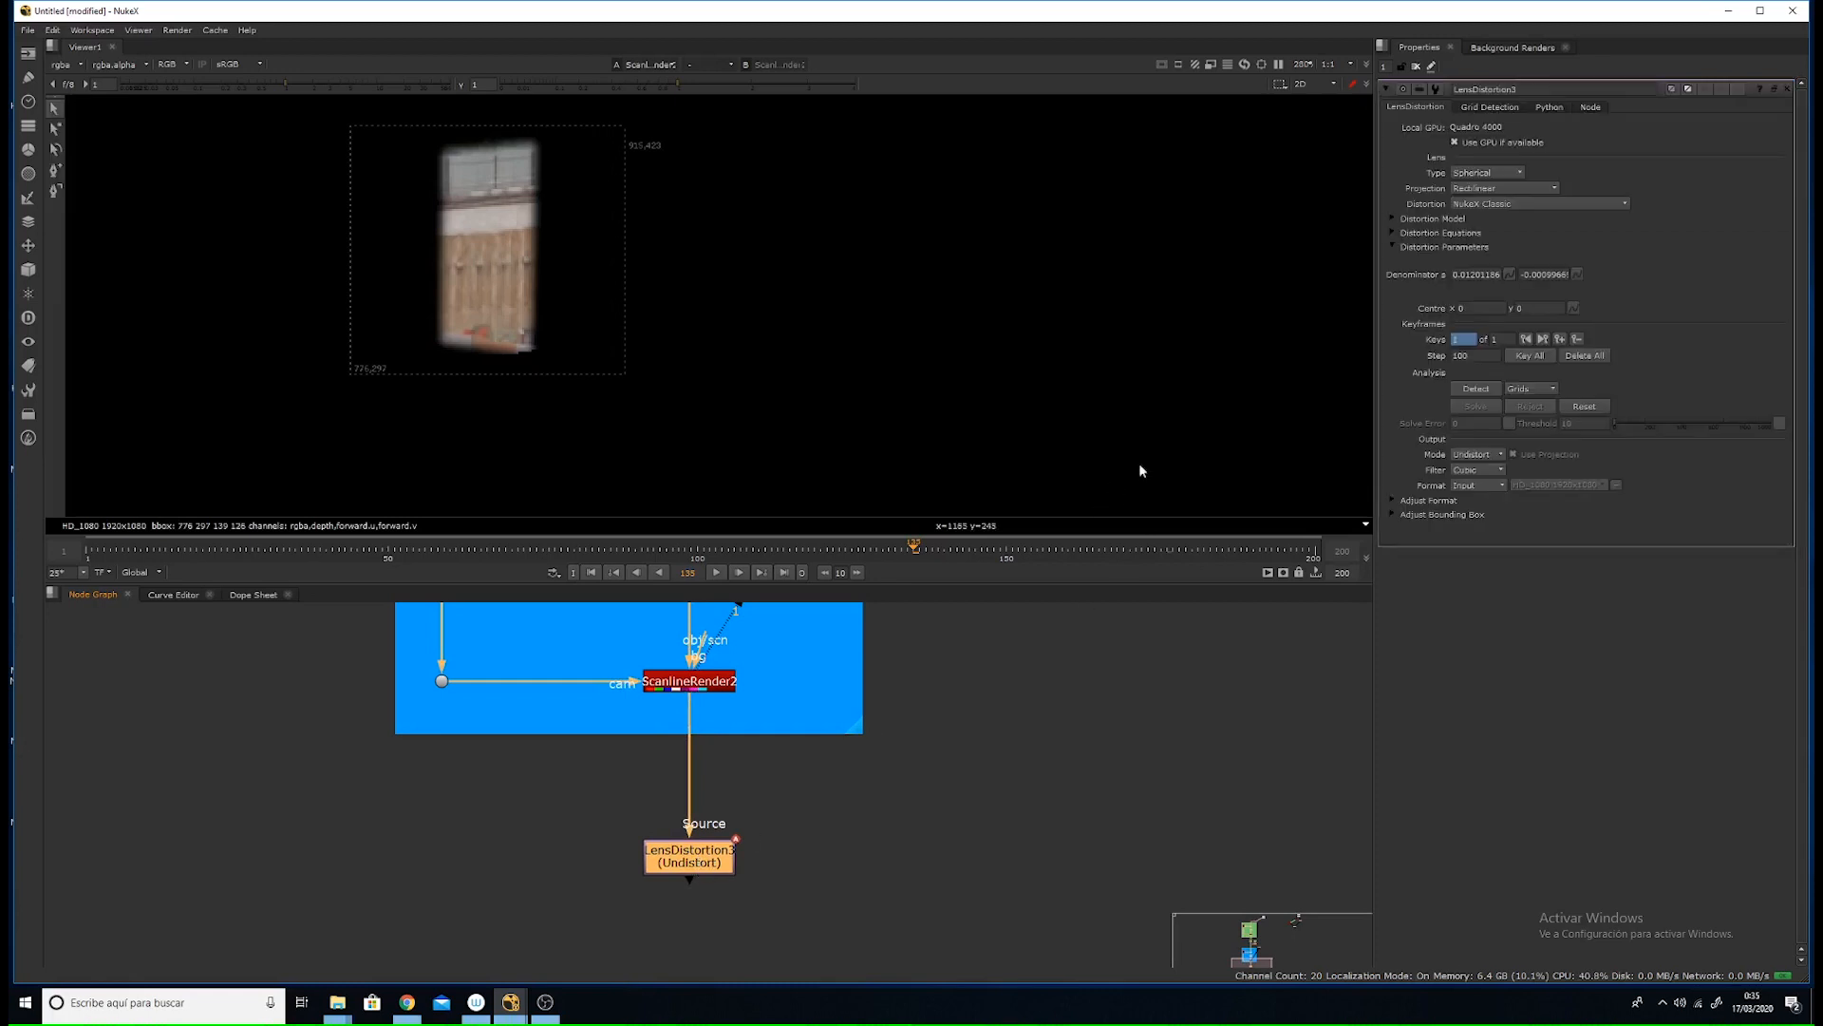
click(1474, 454)
click(1474, 468)
key(1)
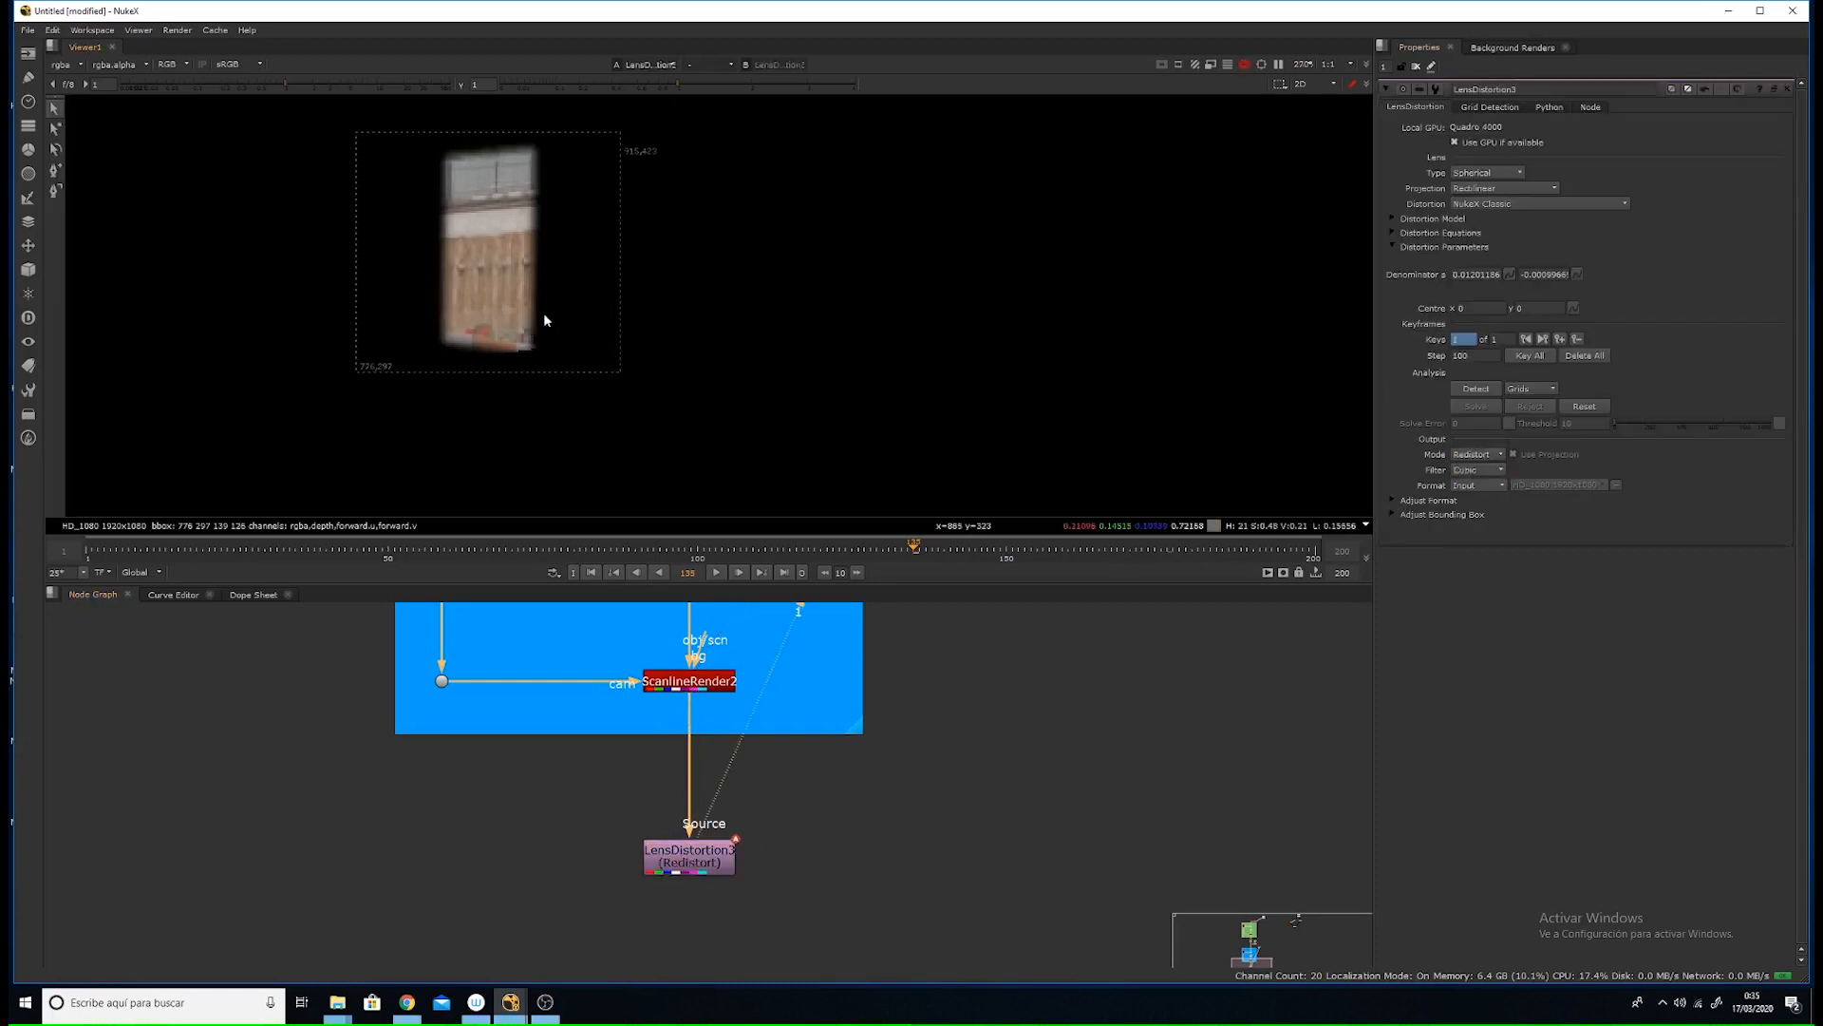
- Compare the patch's lower edge up close between the ScanlineRender2 output and the redistorted LensDistortion3 output
scroll(645, 349, up, 5)
scroll(646, 349, up, 3)
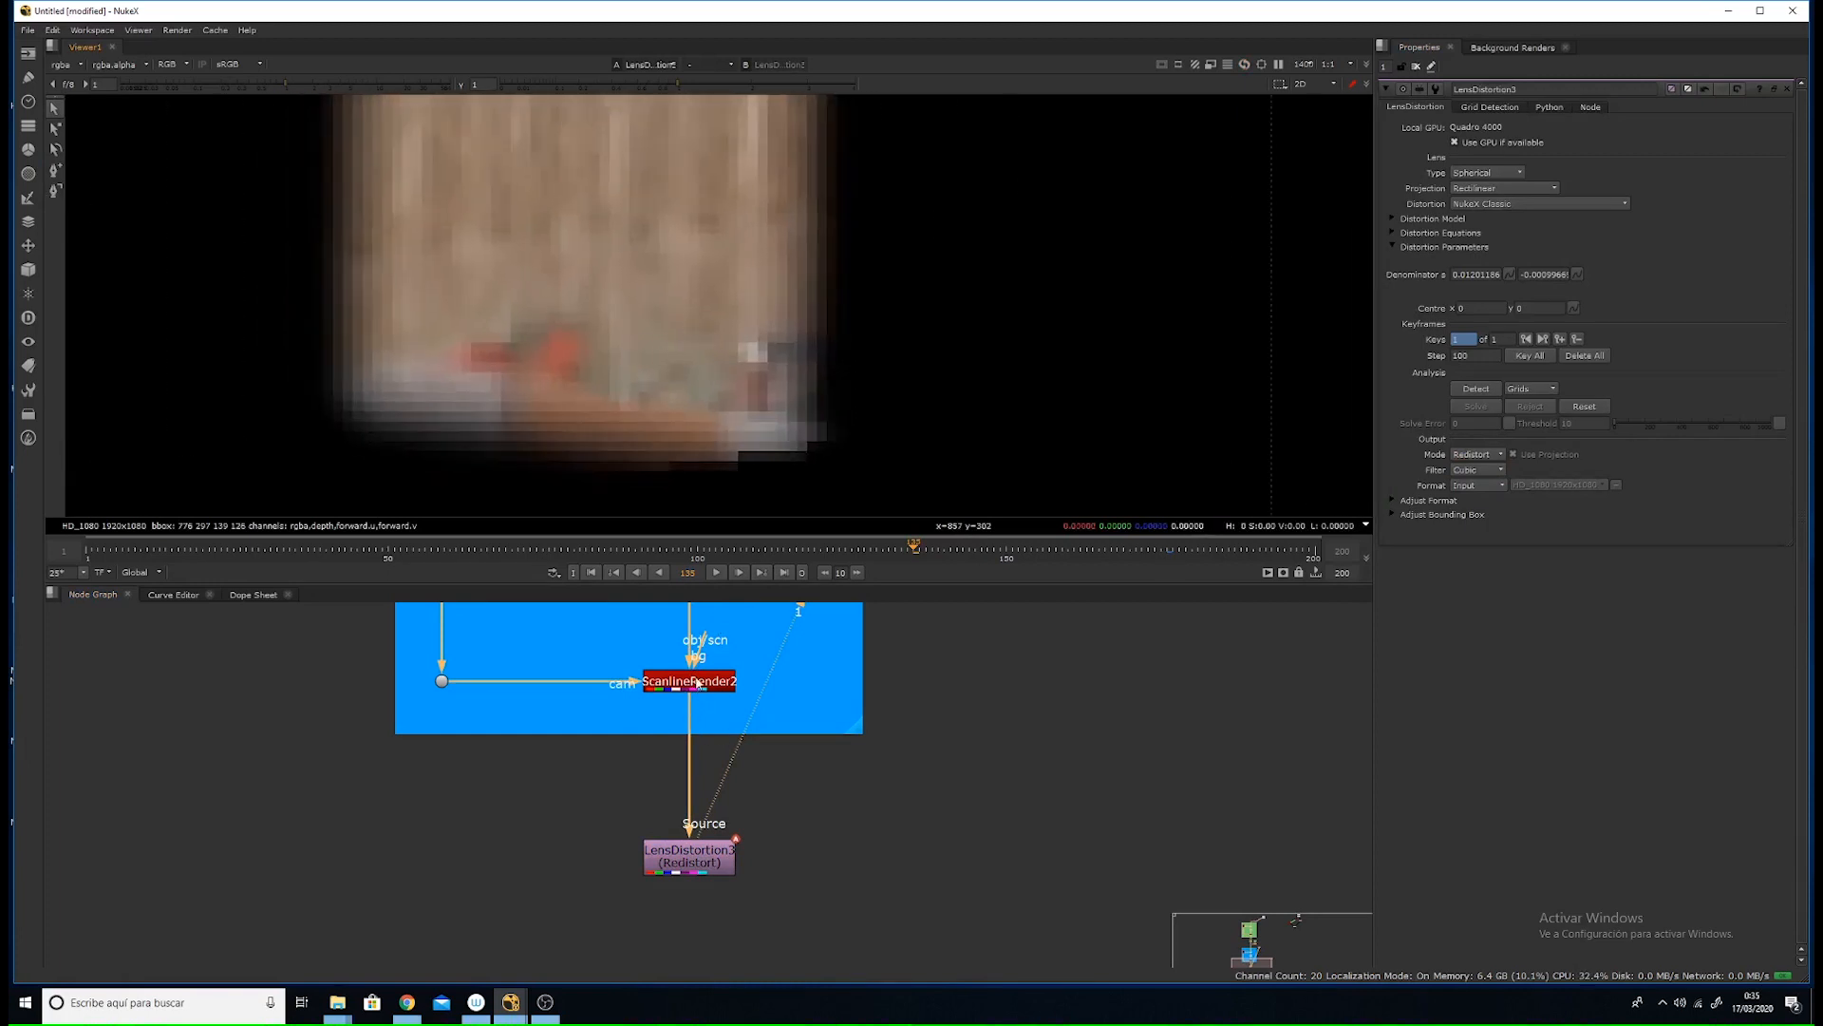
click(697, 684)
key(1)
click(681, 859)
key(1)
click(700, 684)
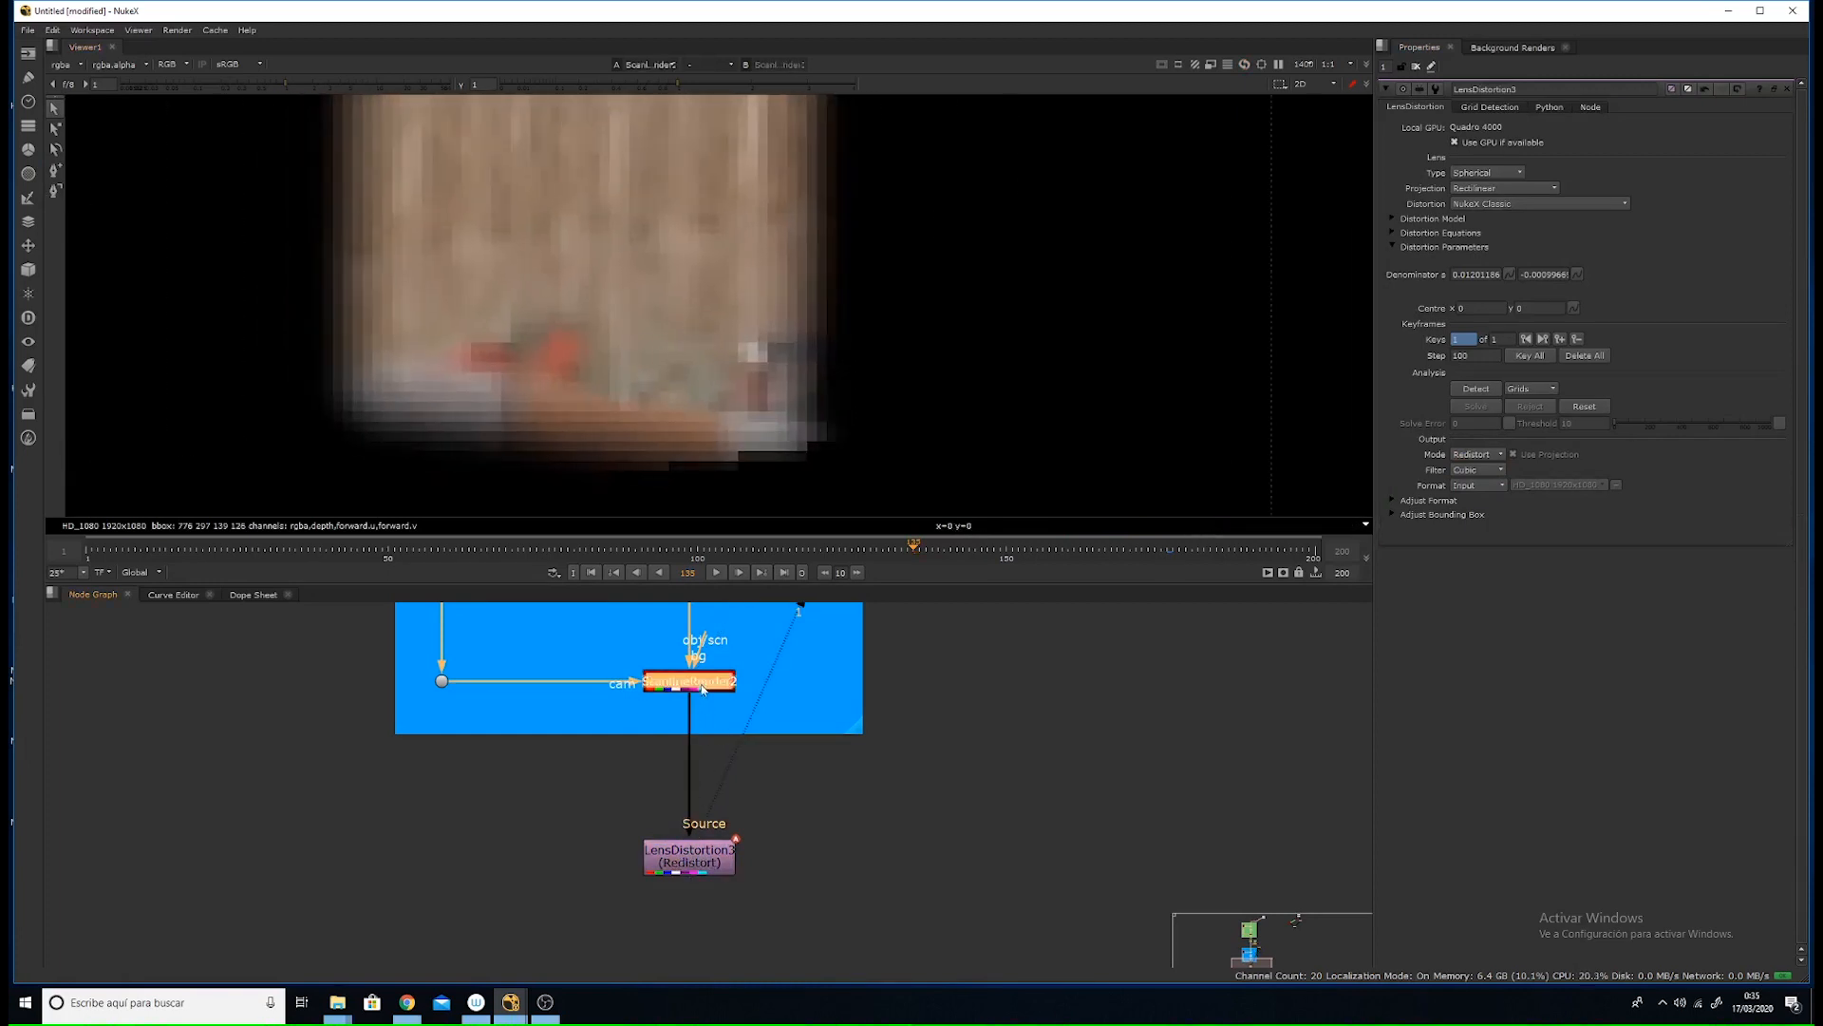
key(1)
click(686, 866)
key(1)
click(706, 686)
key(1)
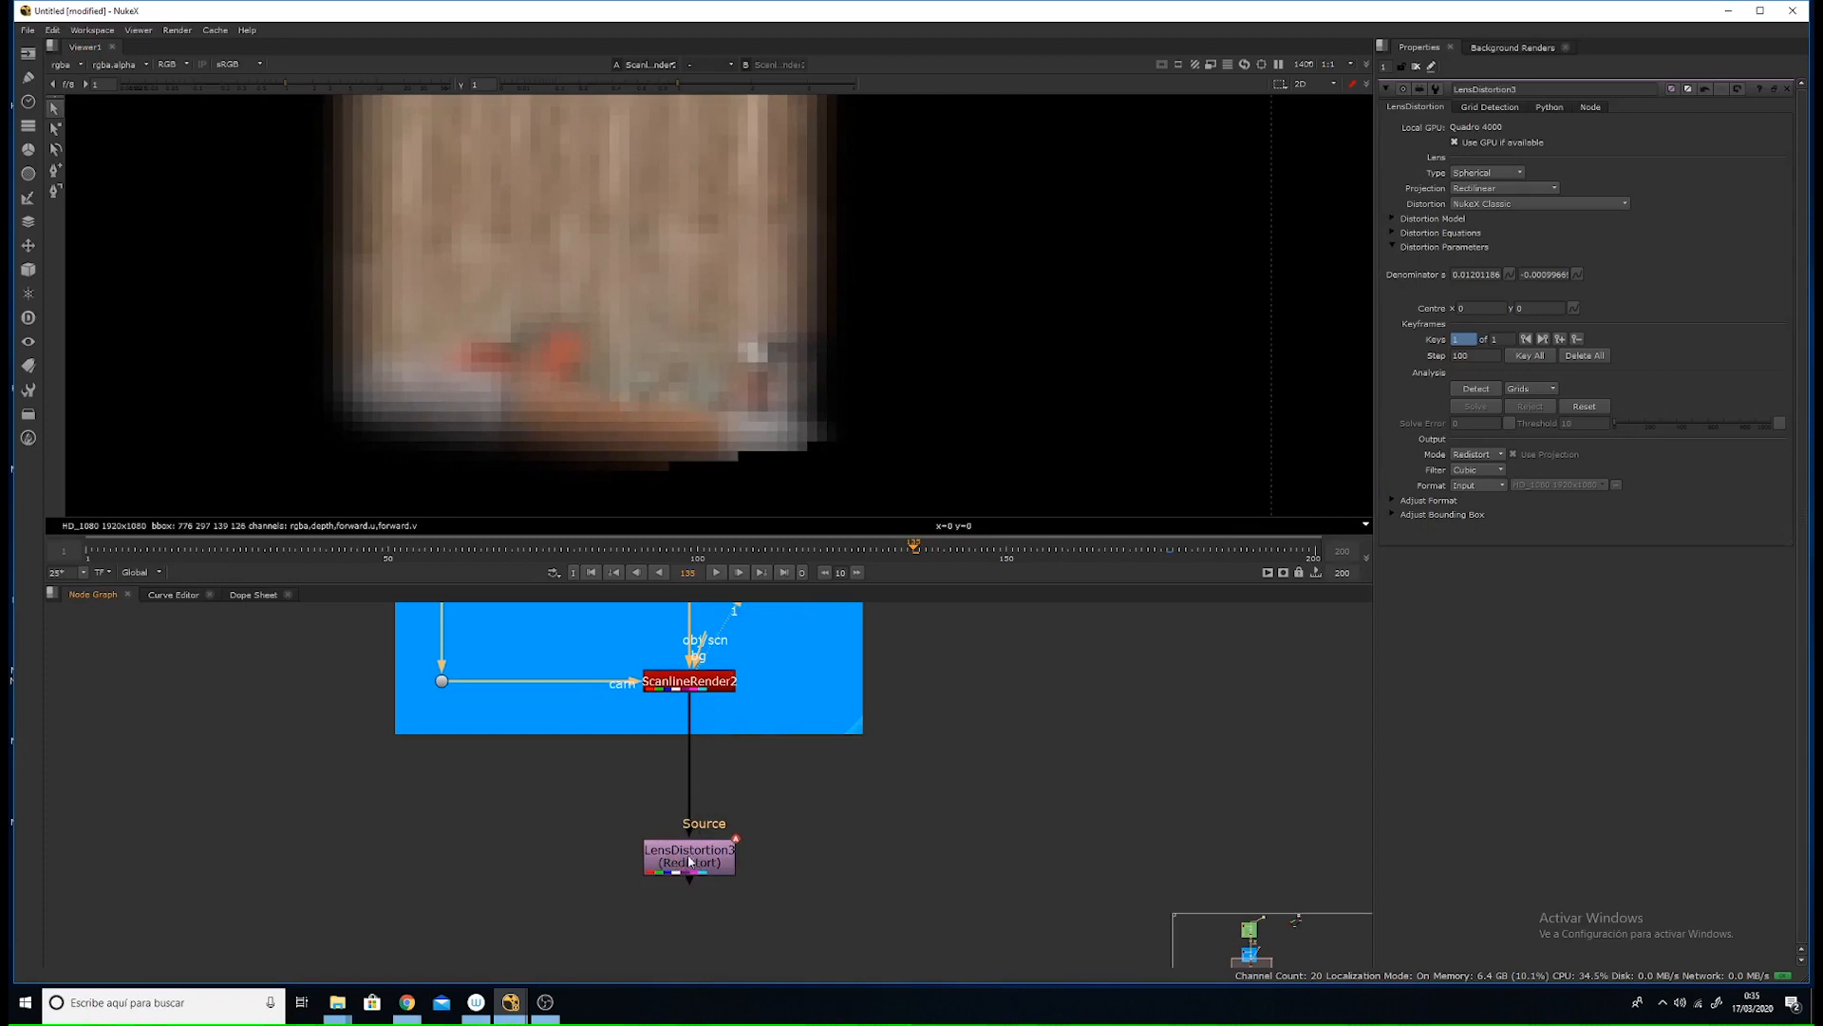
click(689, 854)
key(1)
click(708, 676)
key(1)
click(690, 853)
key(1)
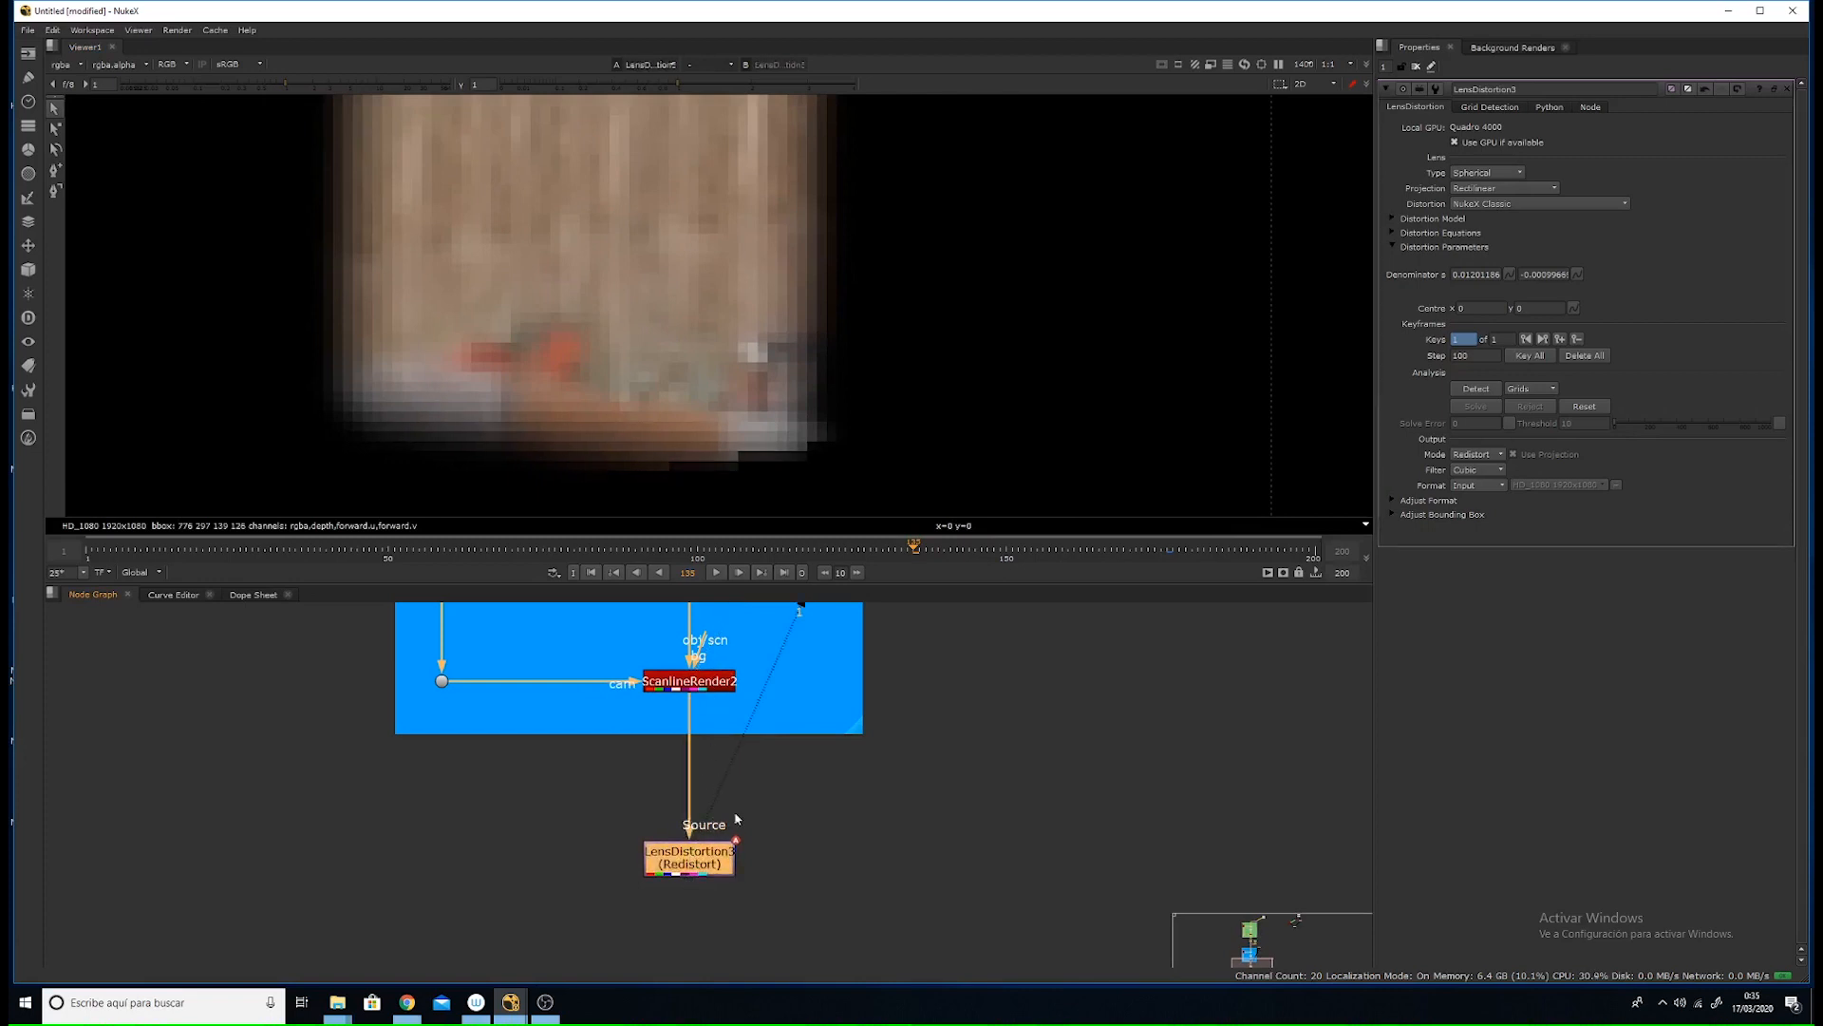
- Add a Merge node below the "desestabilizado" backdrop, with its A input on LensDistortion3 and its B input on Read2
scroll(736, 819, down, 6)
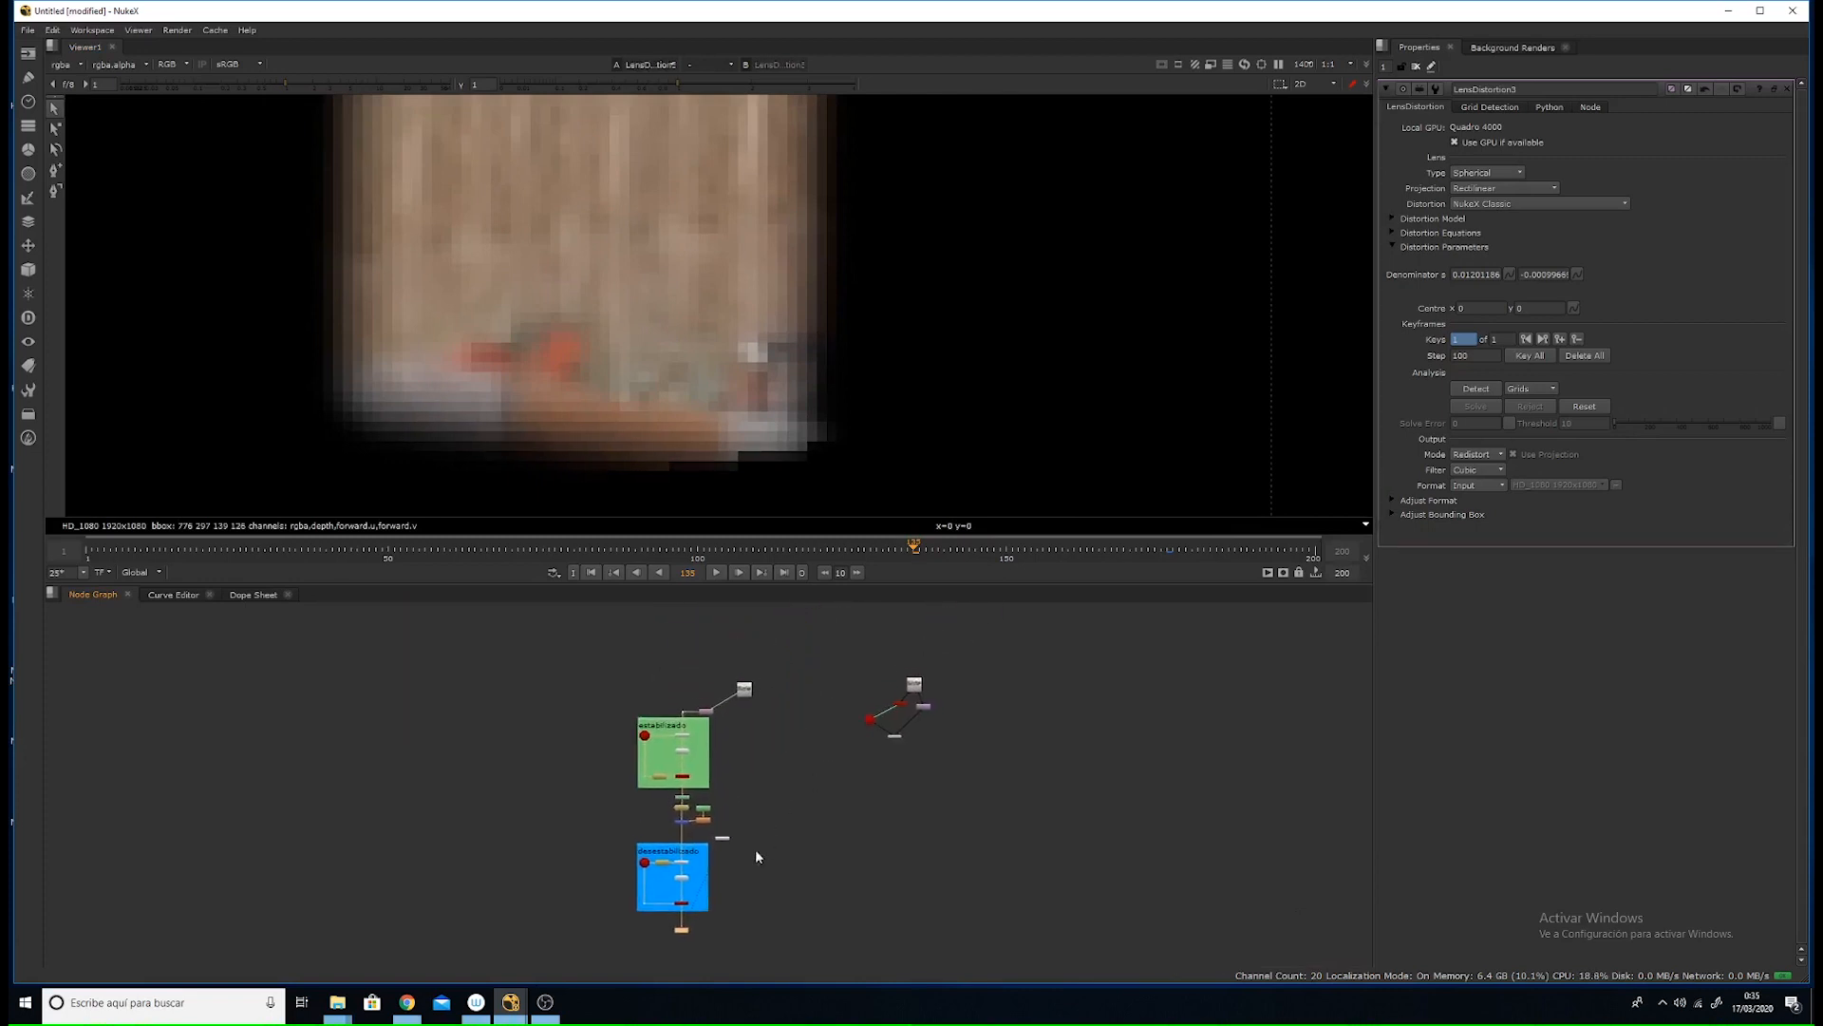
middle_drag(756, 851, 753, 843)
key(m)
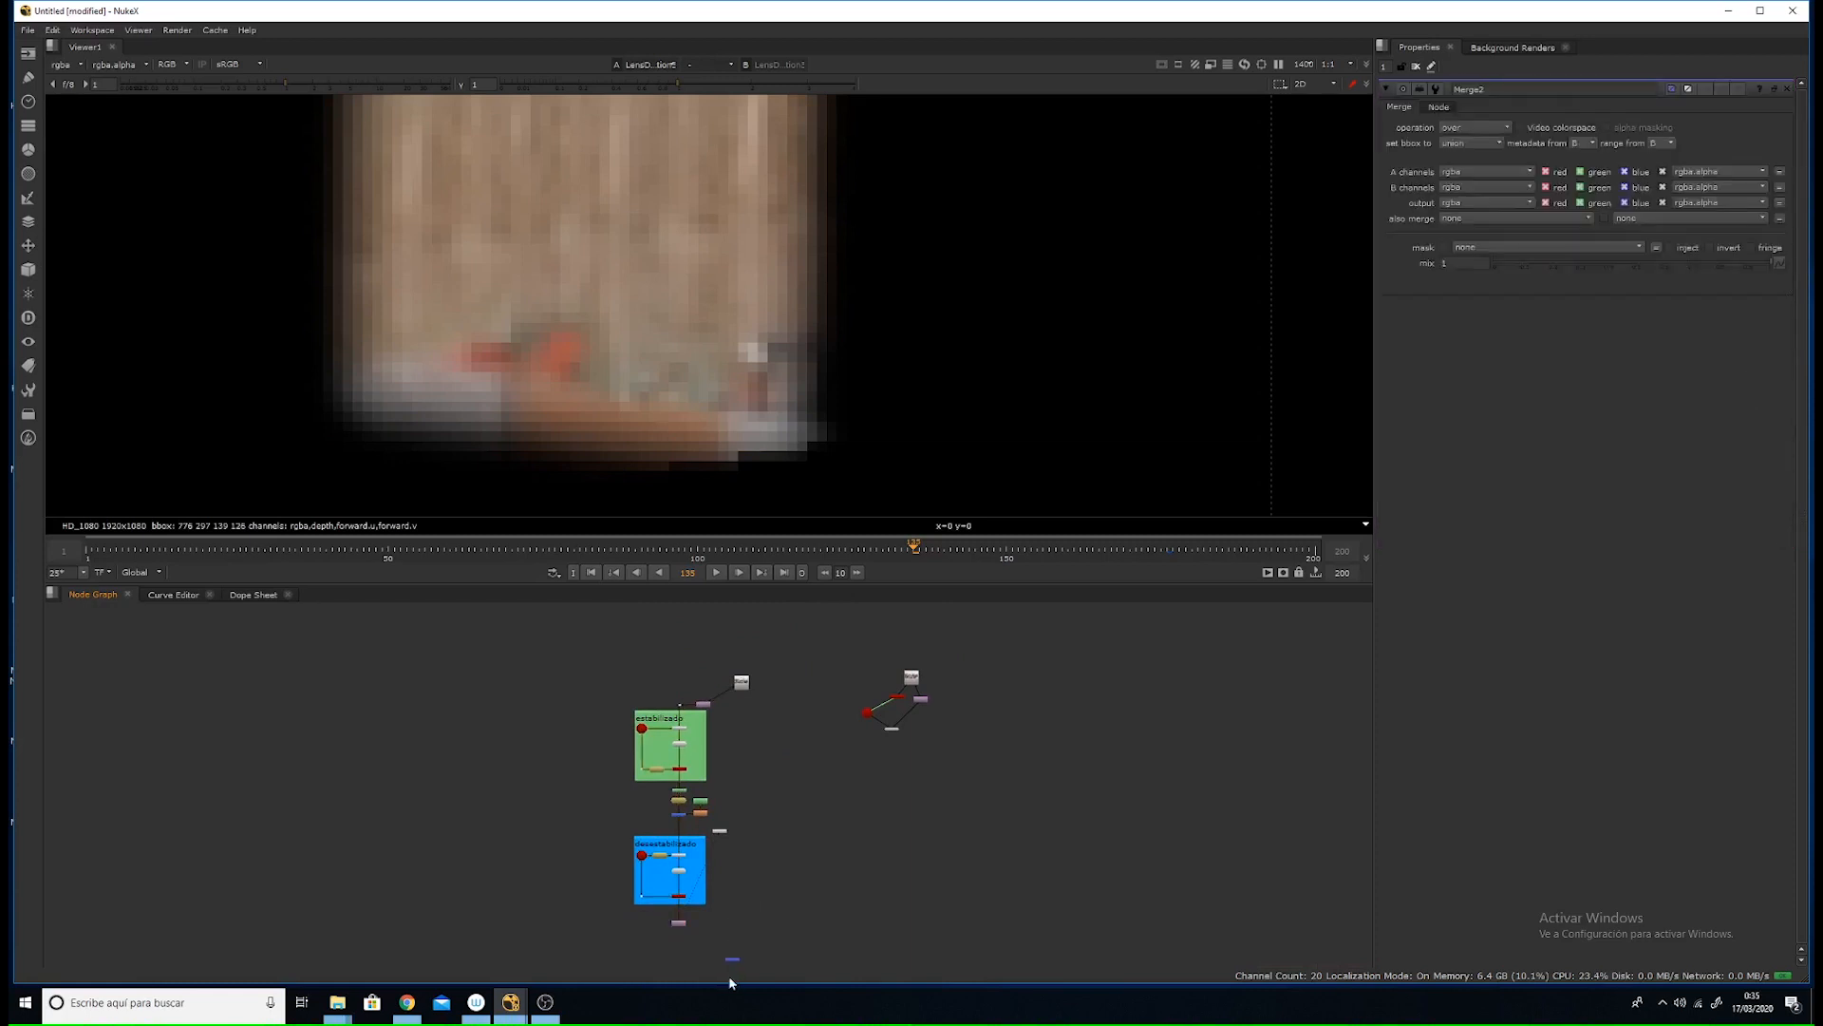
scroll(729, 961, up, 5)
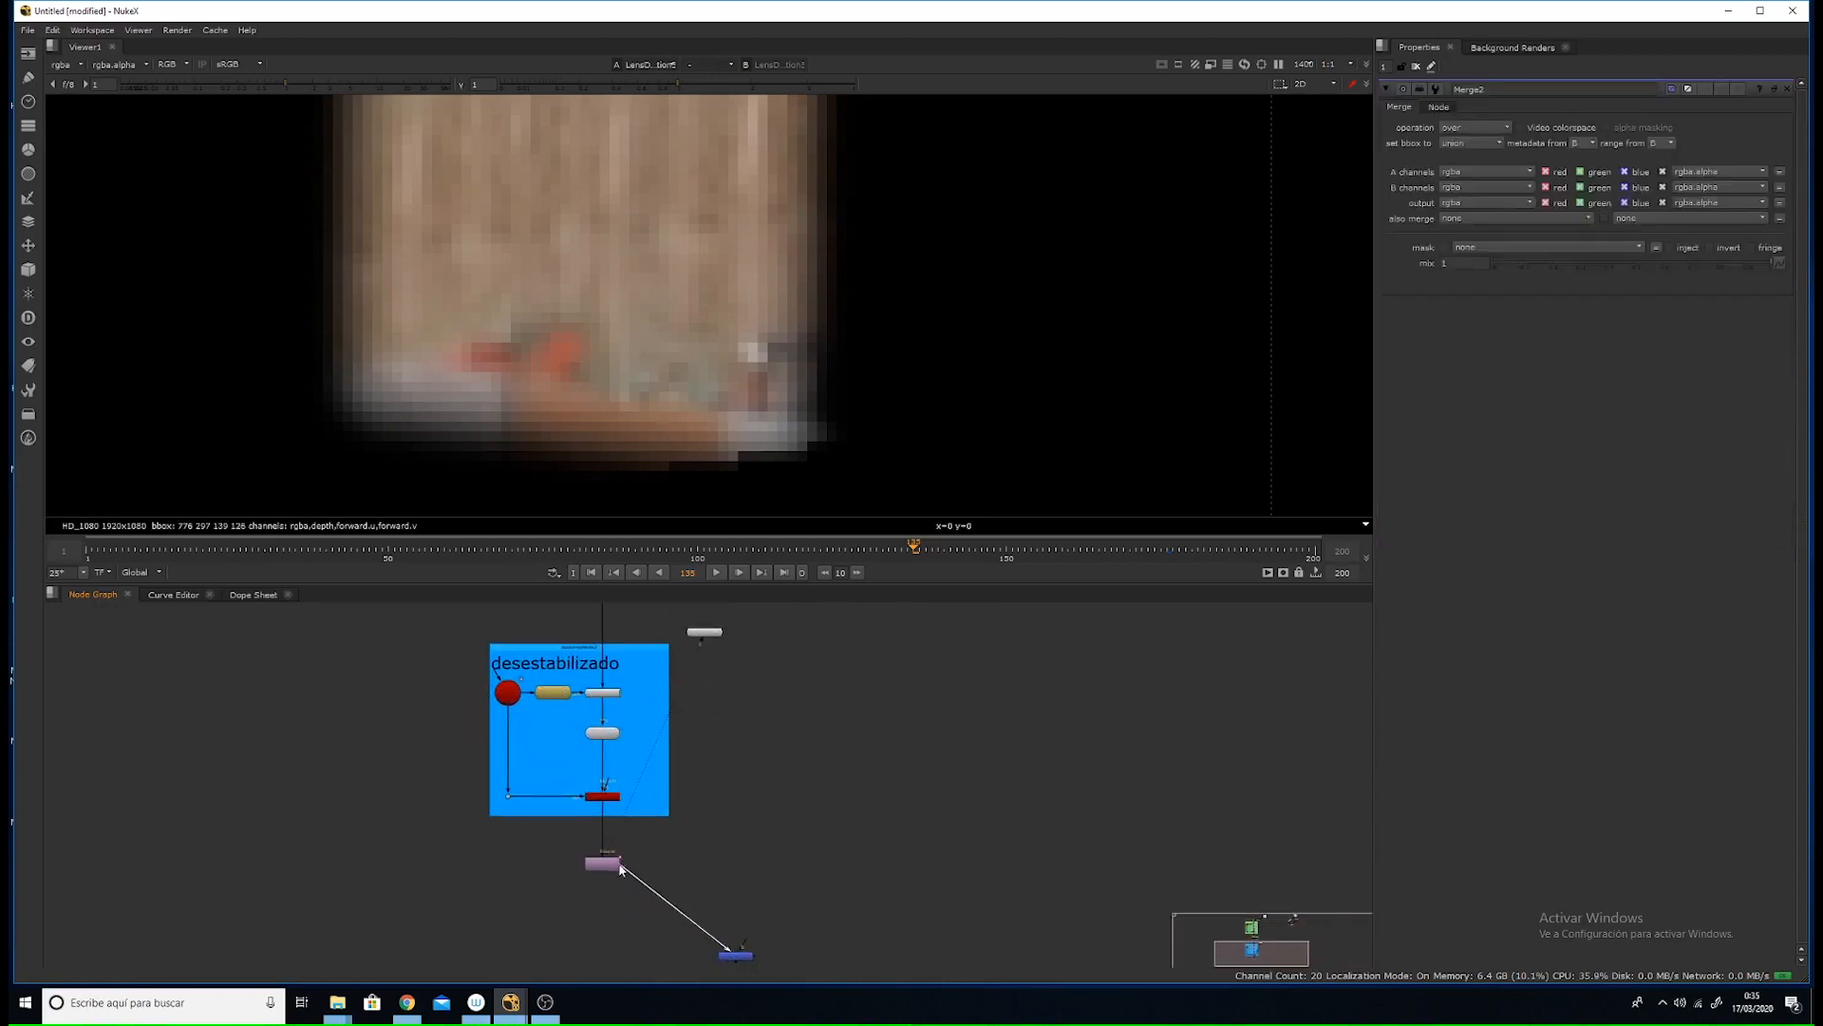
scroll(704, 896, down, 2)
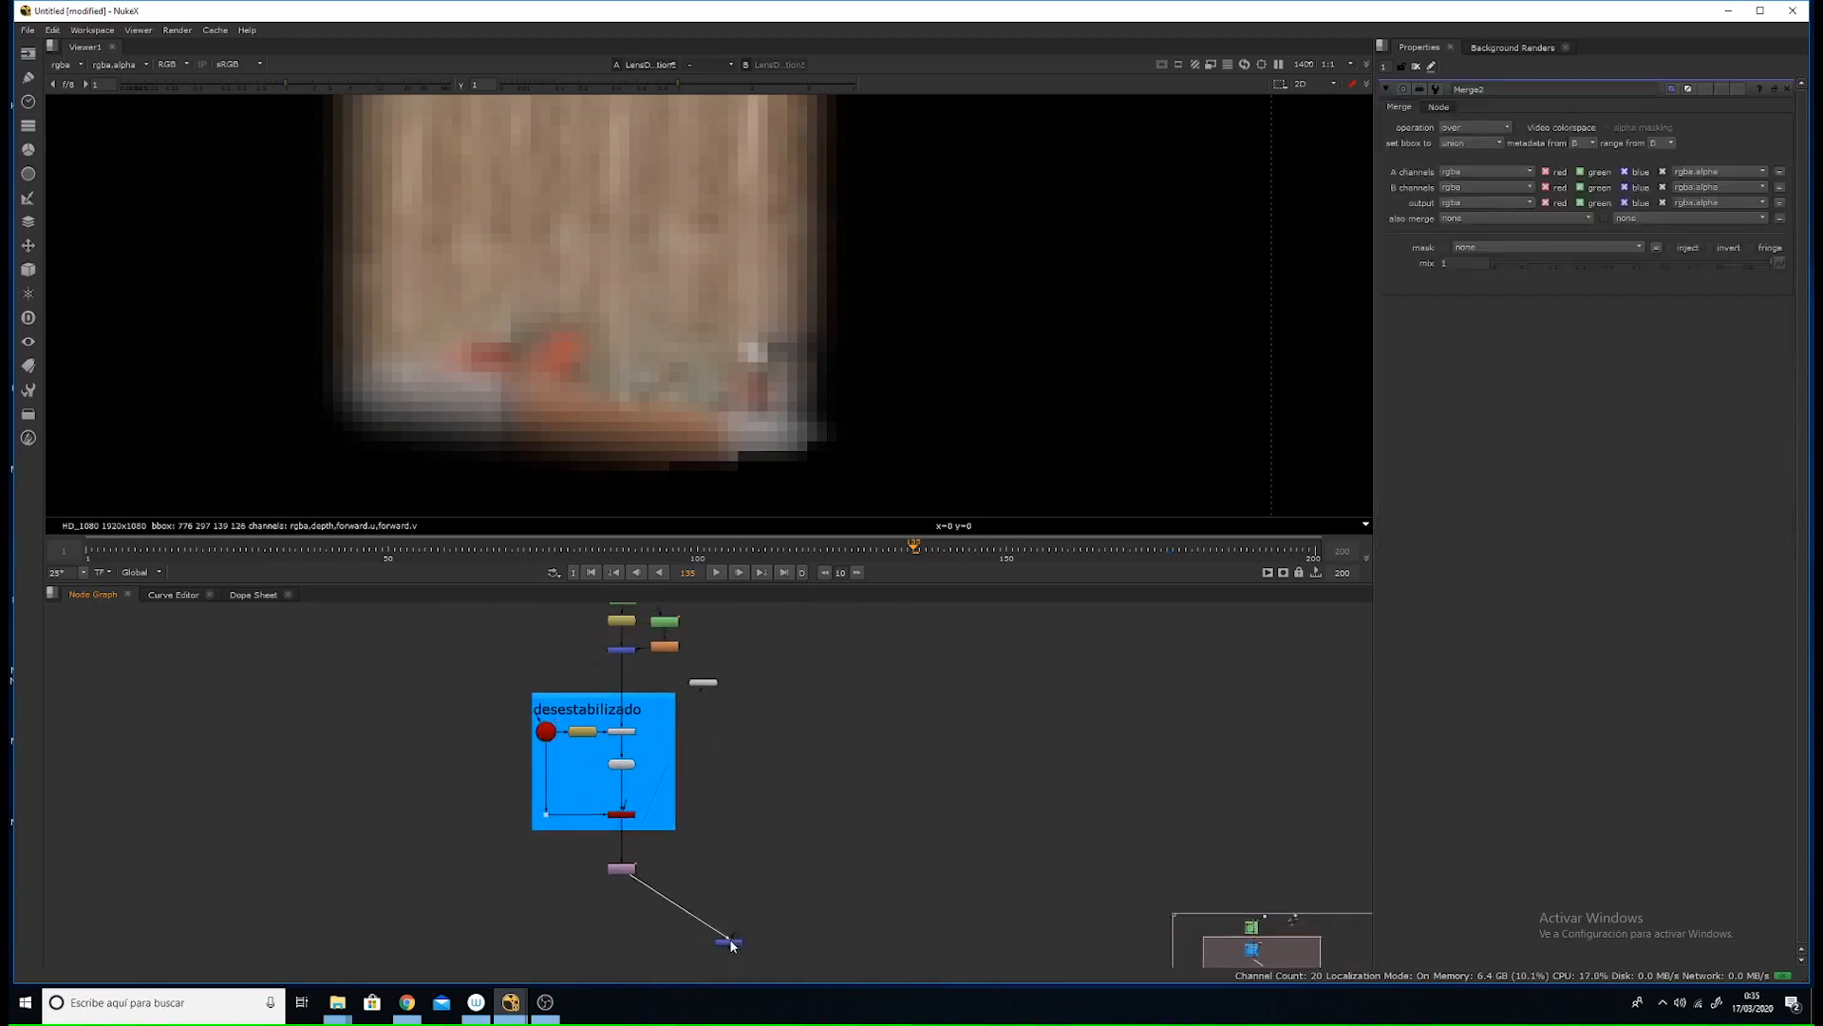
scroll(739, 935, down, 2)
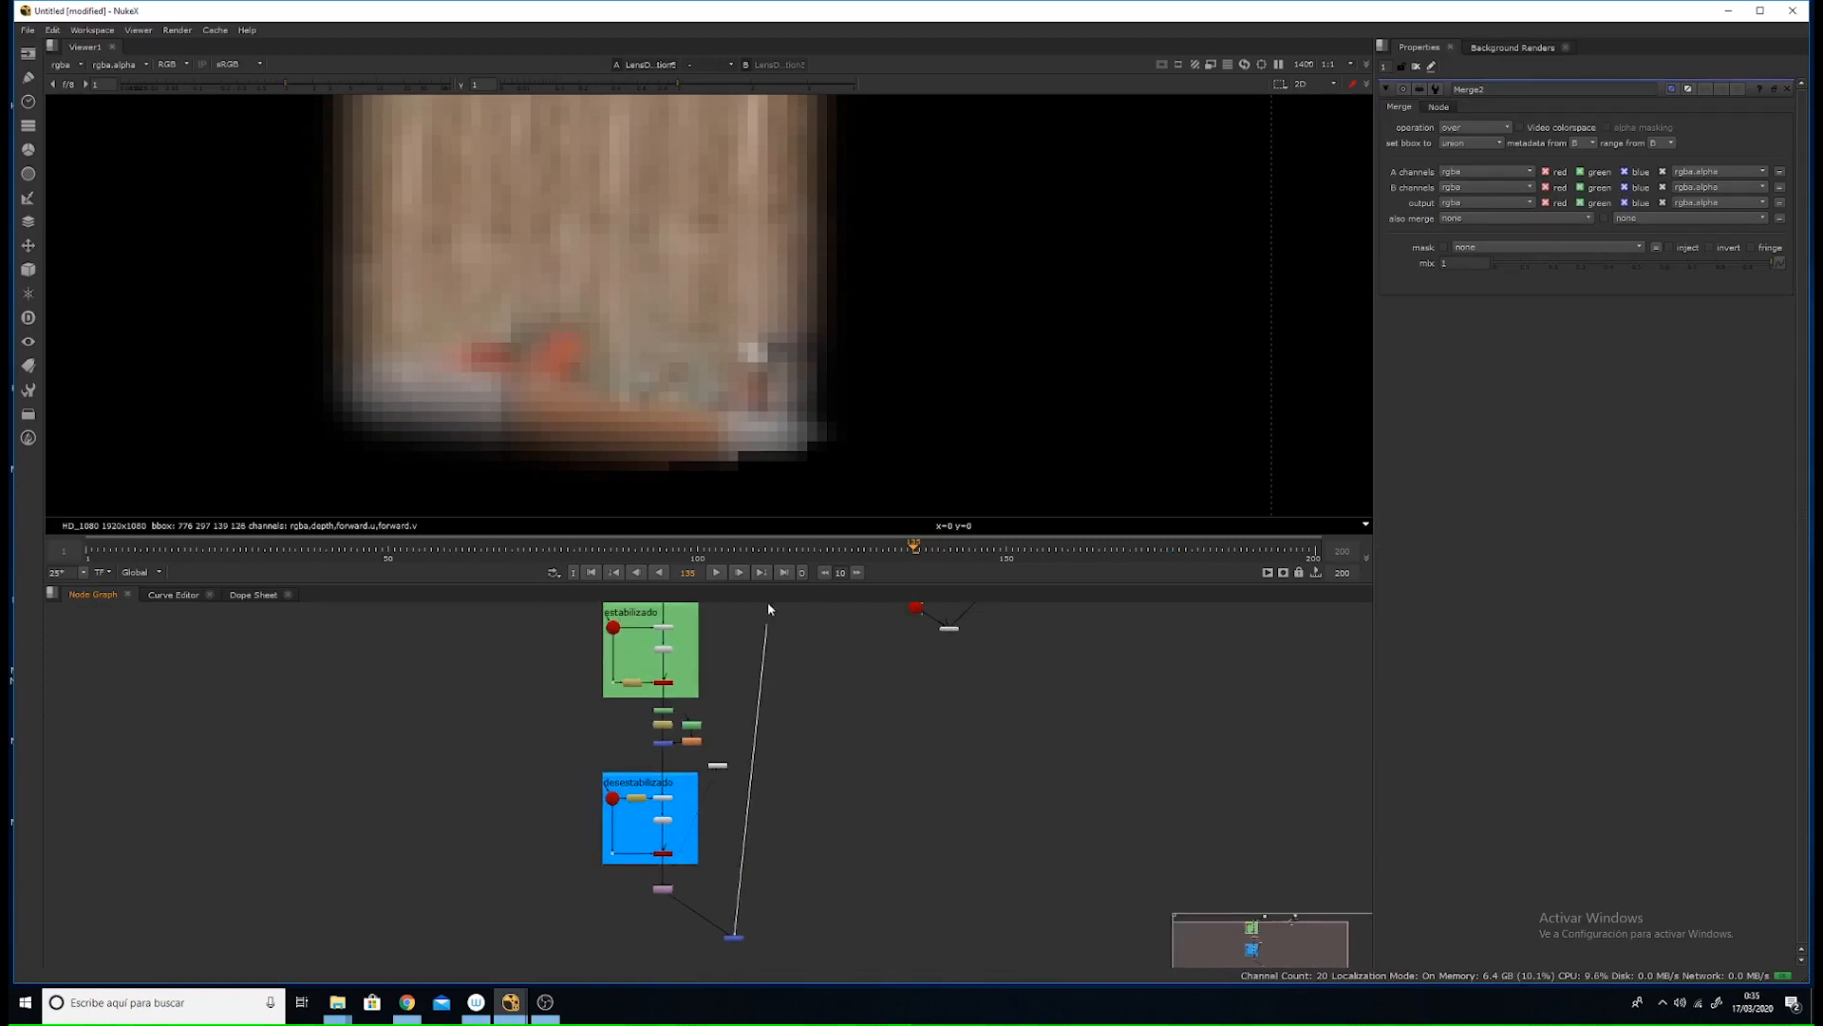
drag(768, 603, 746, 630)
- Add a dot directly below Read2 and route both LensDistortion2's Source and Merge2's B input through it
middle_drag(737, 688, 756, 804)
scroll(784, 676, up, 3)
key(space)
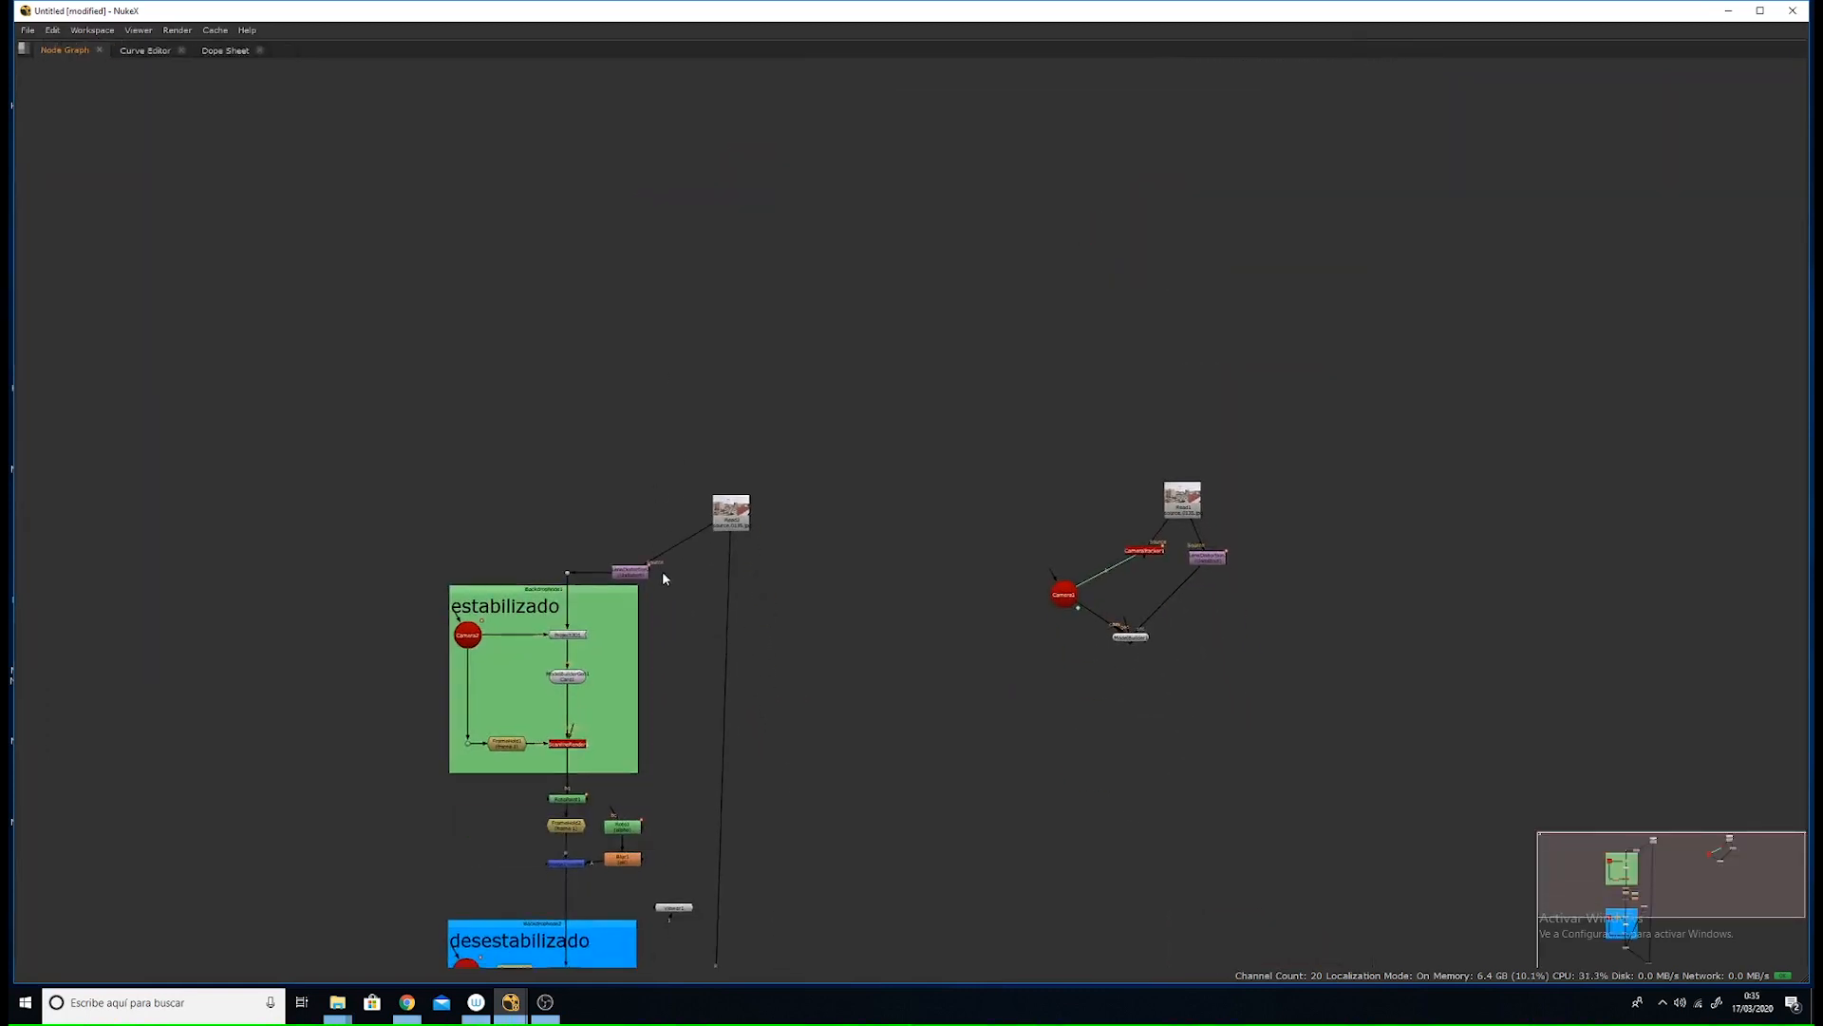
scroll(663, 571, up, 3)
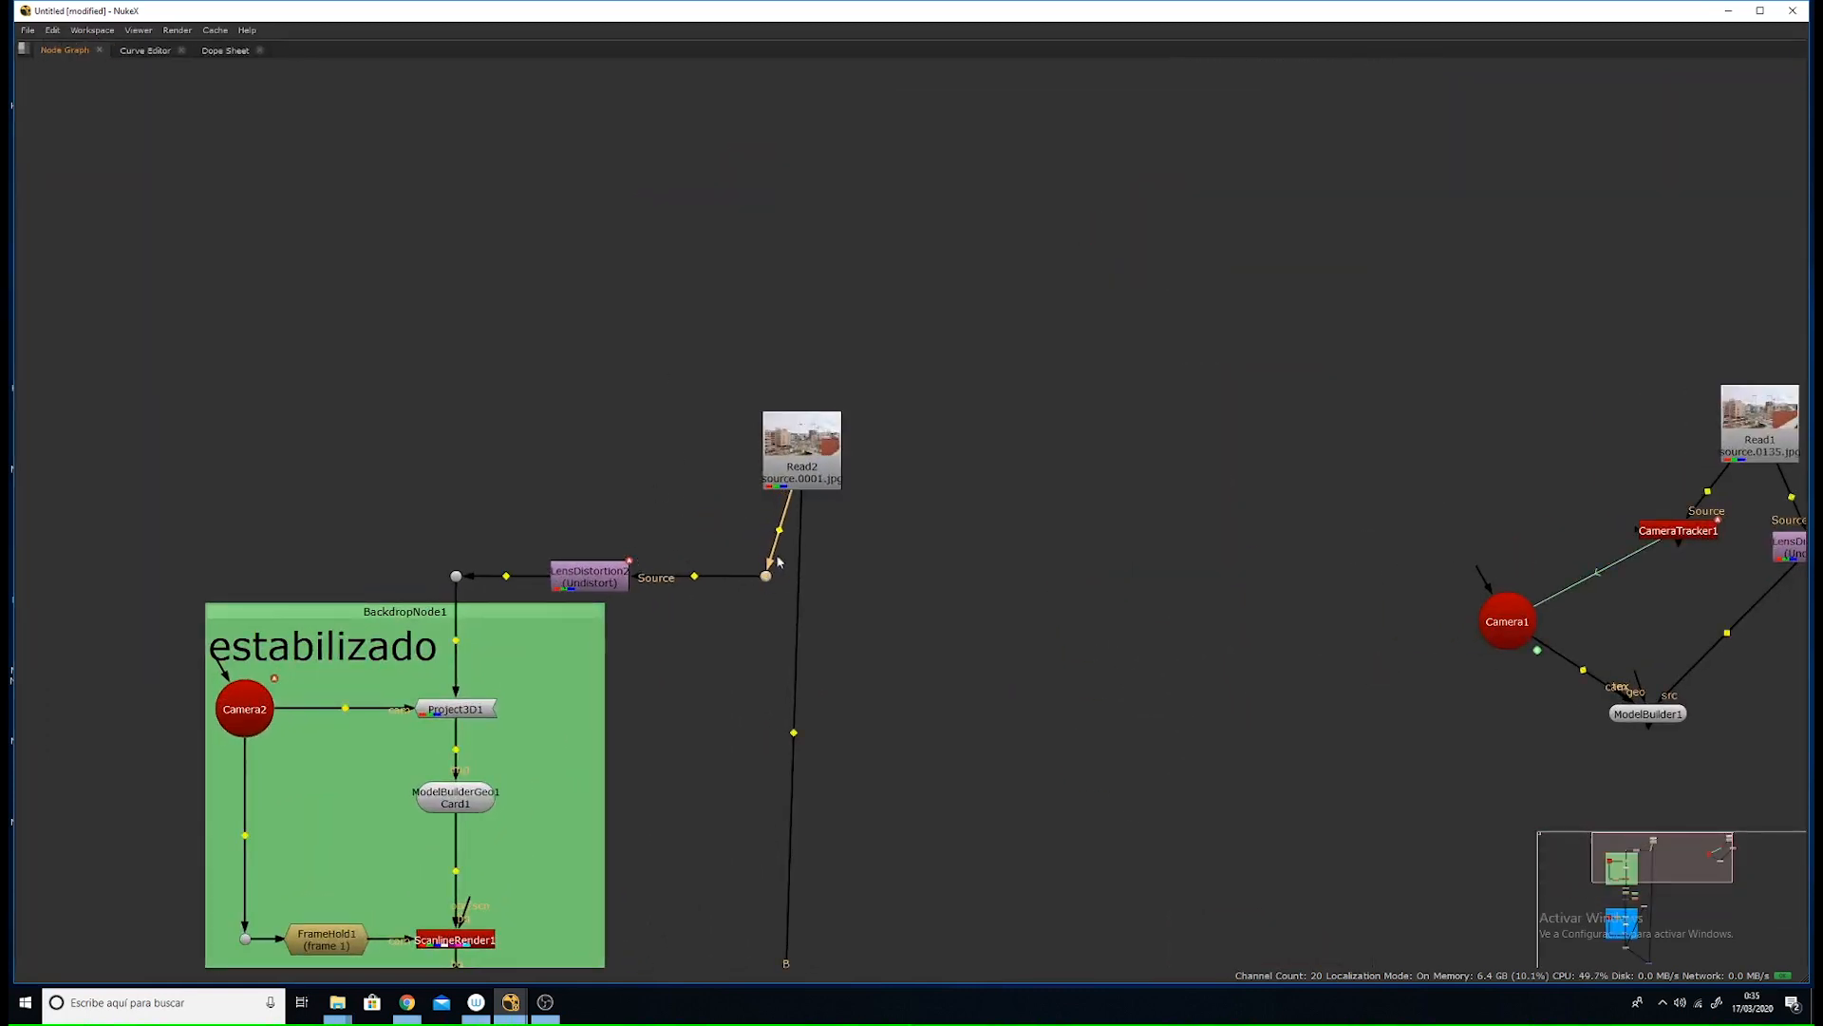
drag(798, 538, 789, 575)
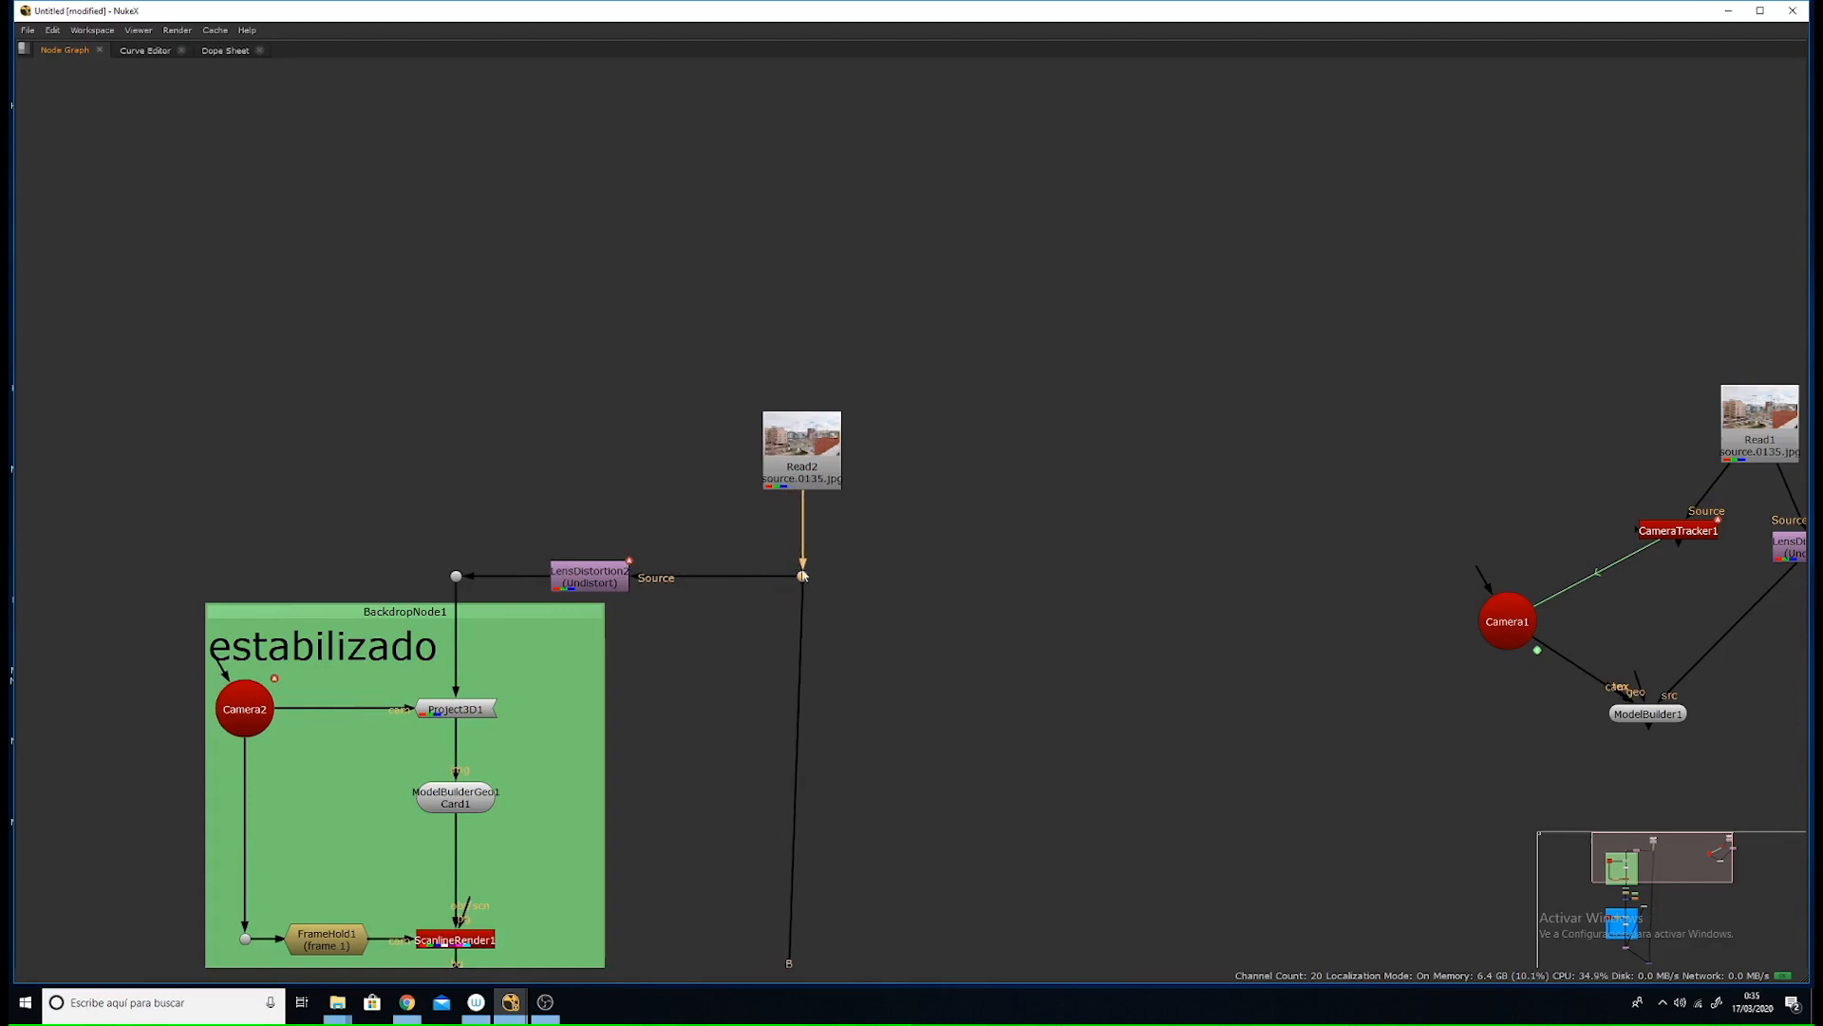
- Add a dot below LensDistortion3 on Merge2's A connection and align Merge2 level with it
scroll(806, 606, down, 5)
scroll(736, 594, up, 4)
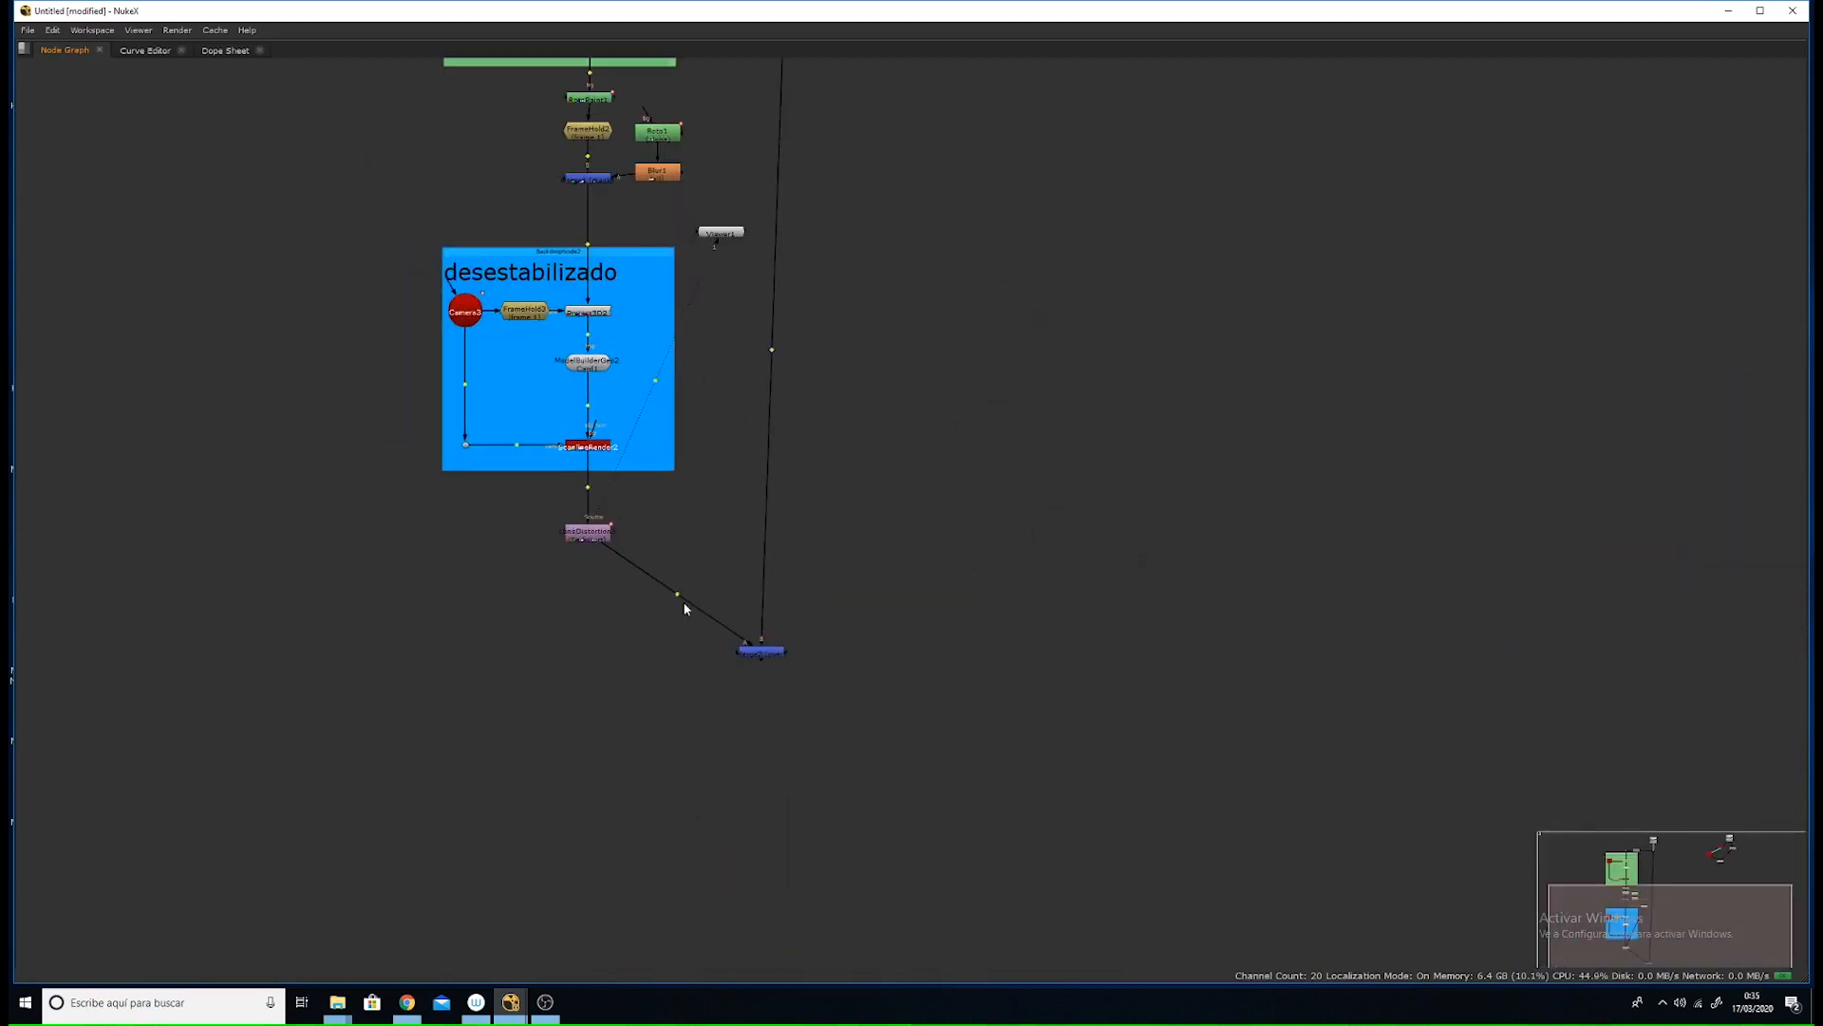
ctrl+drag(678, 597, 589, 659)
drag(748, 654, 759, 660)
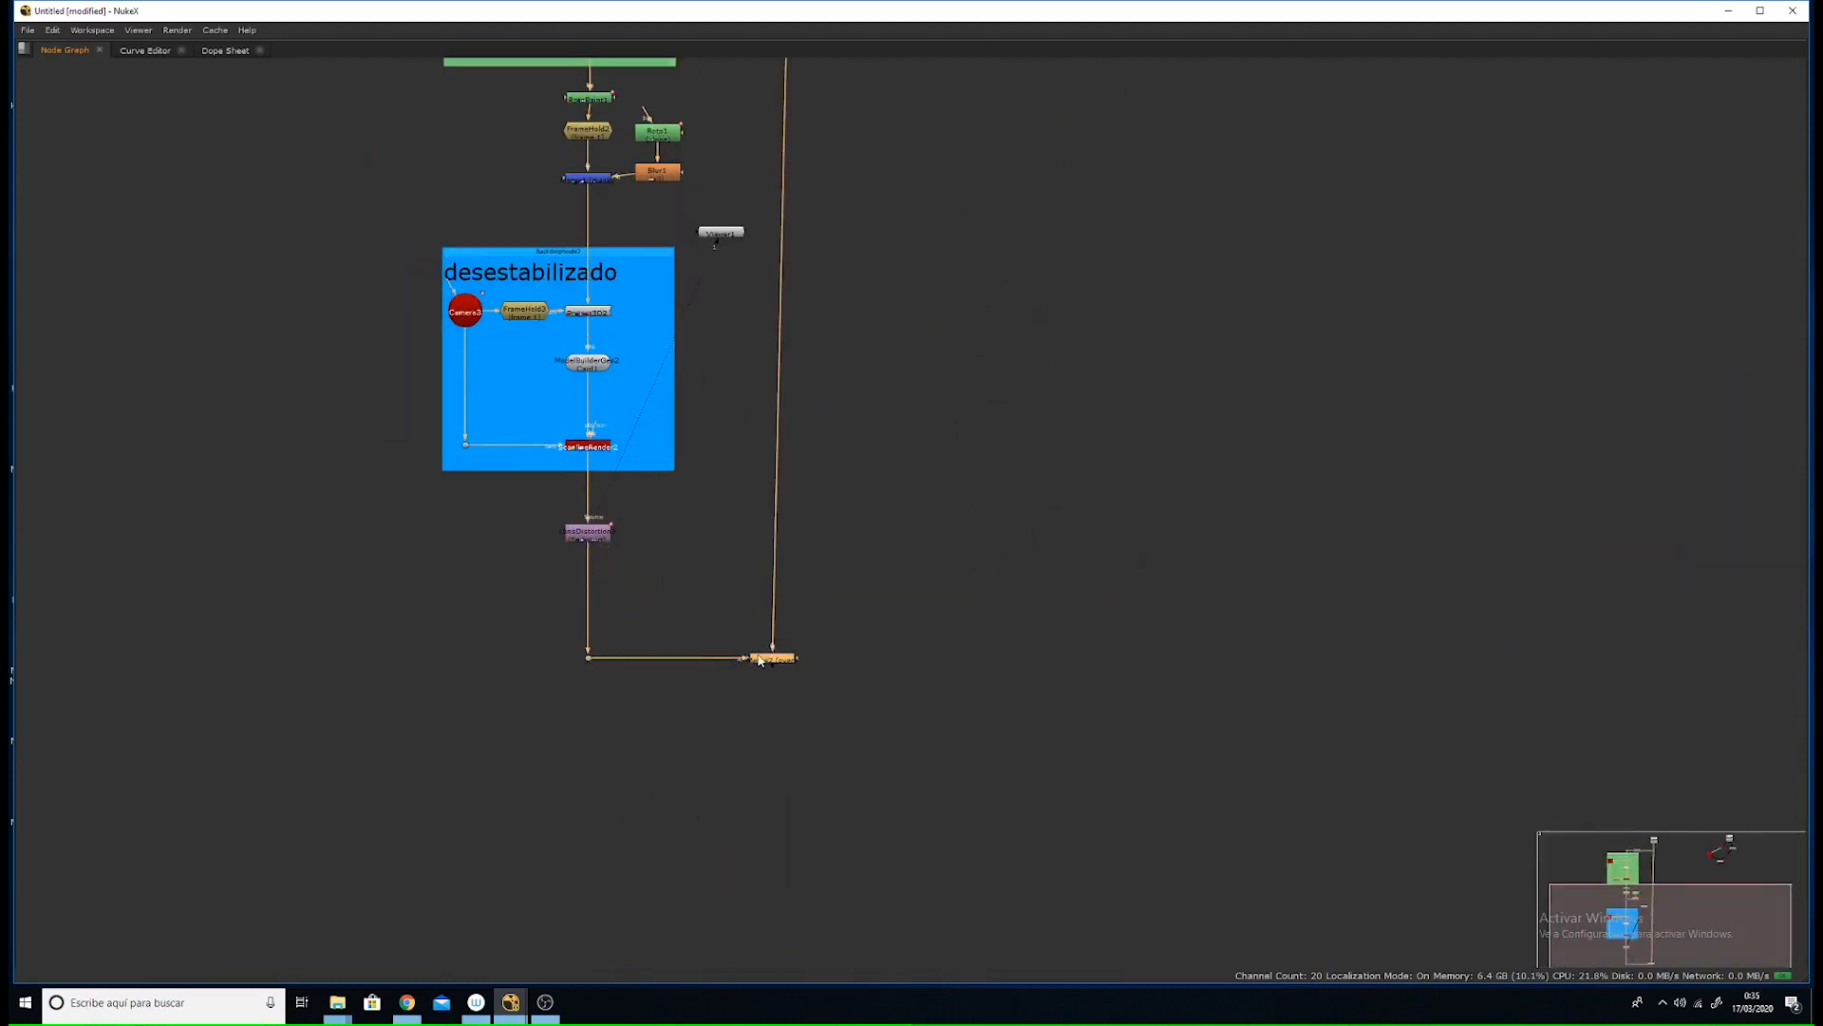
- View the Merge2 output at frame 2 around the patched construction site
key(space)
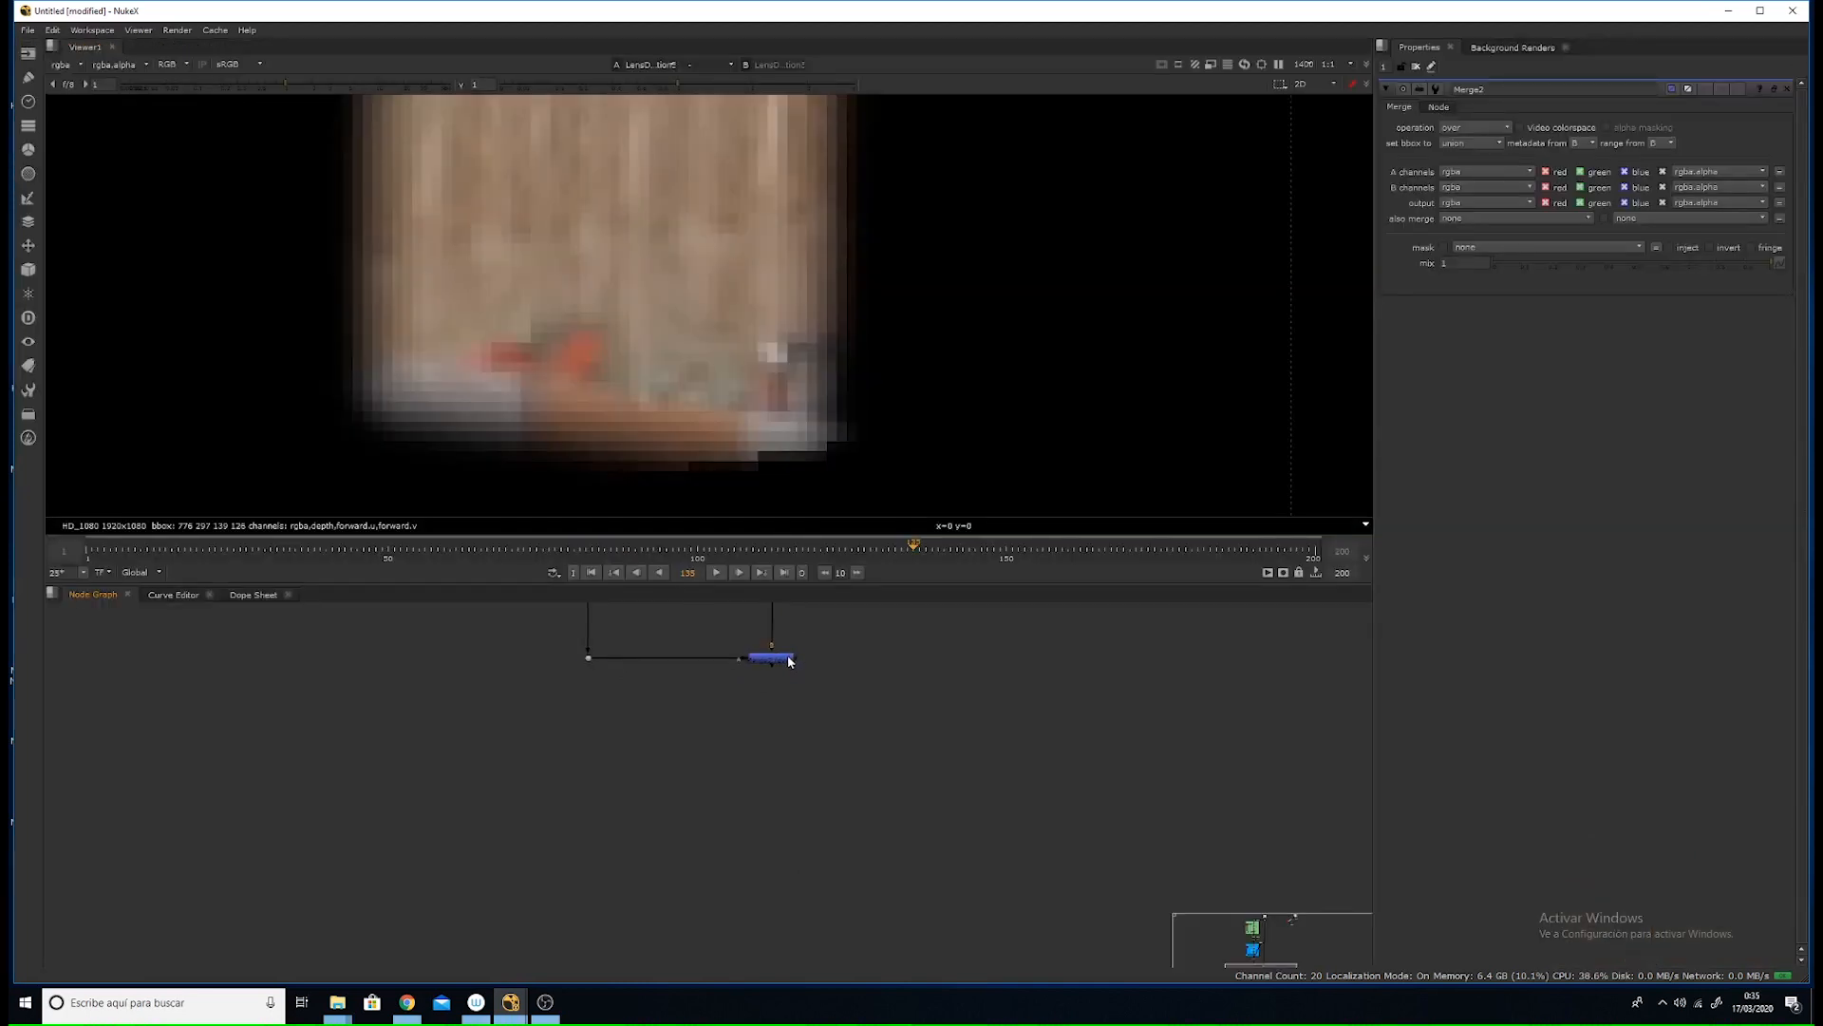
key(1)
click(91, 560)
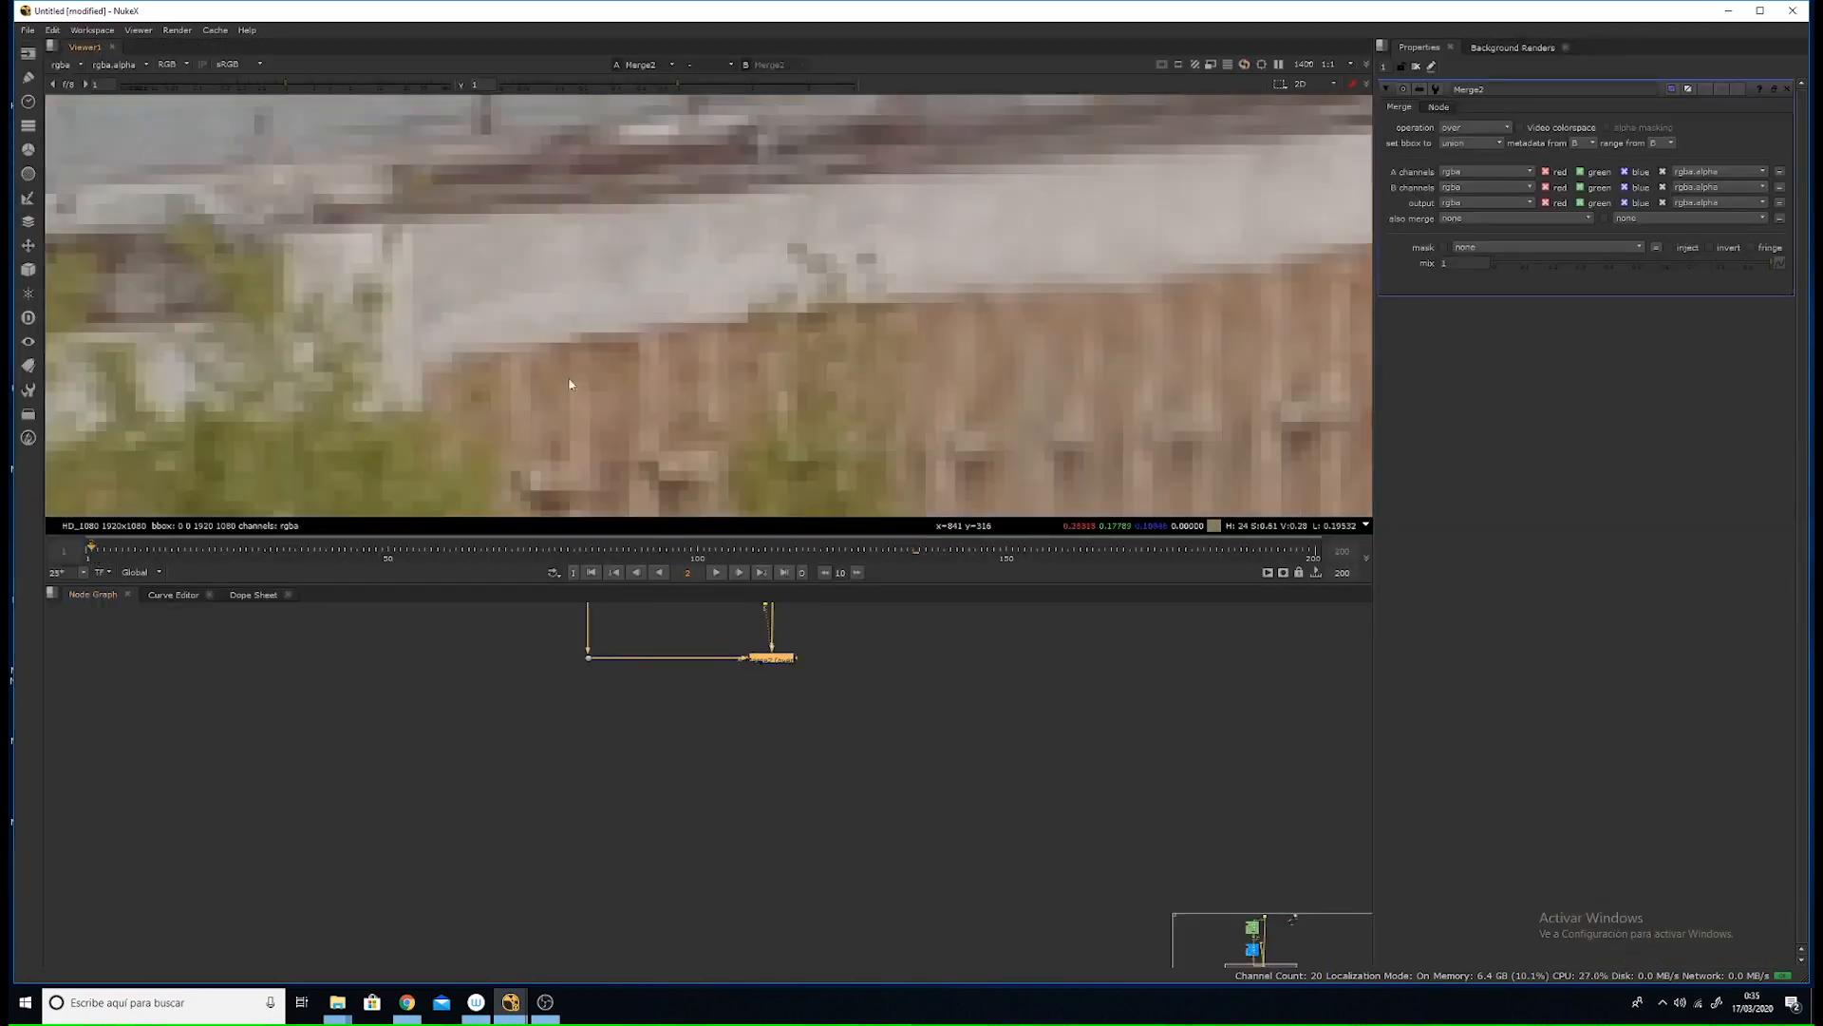
scroll(669, 356, down, 3)
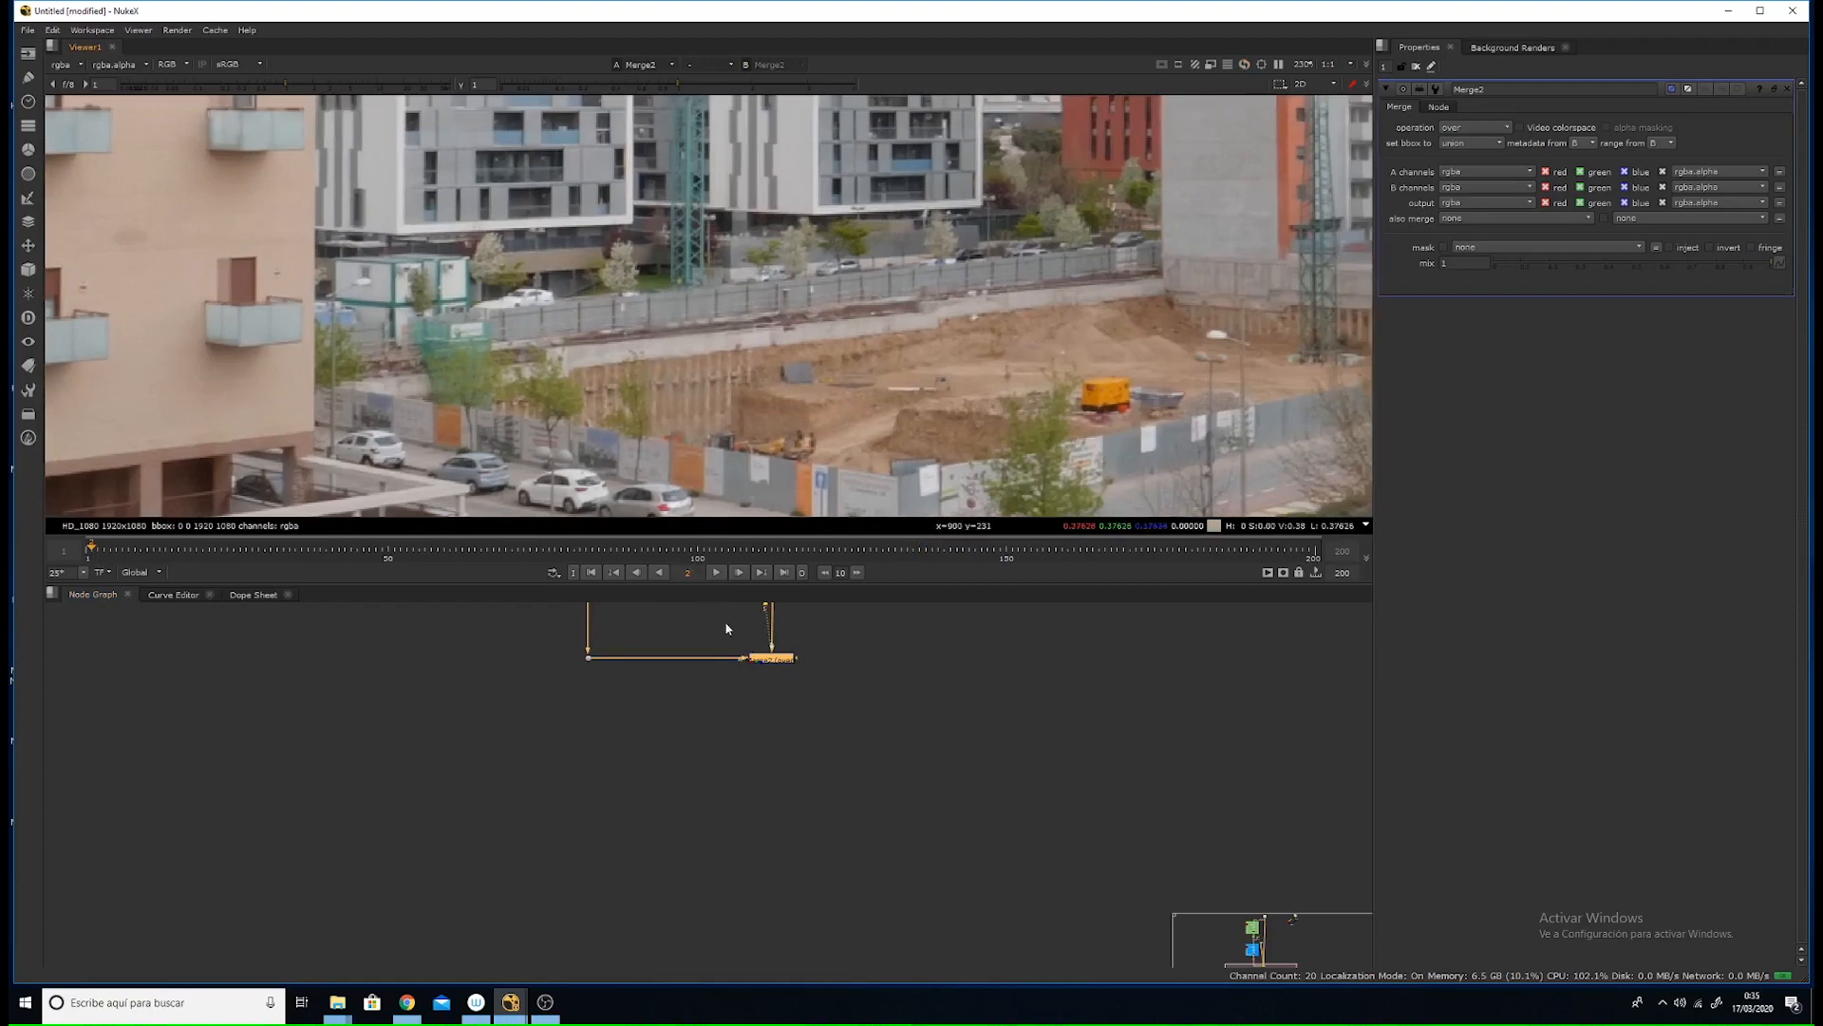
- Toggle Merge2 off and on to compare the patched image with the original footage
key(d)
key(d)
key(d)
key(d)
key(d)
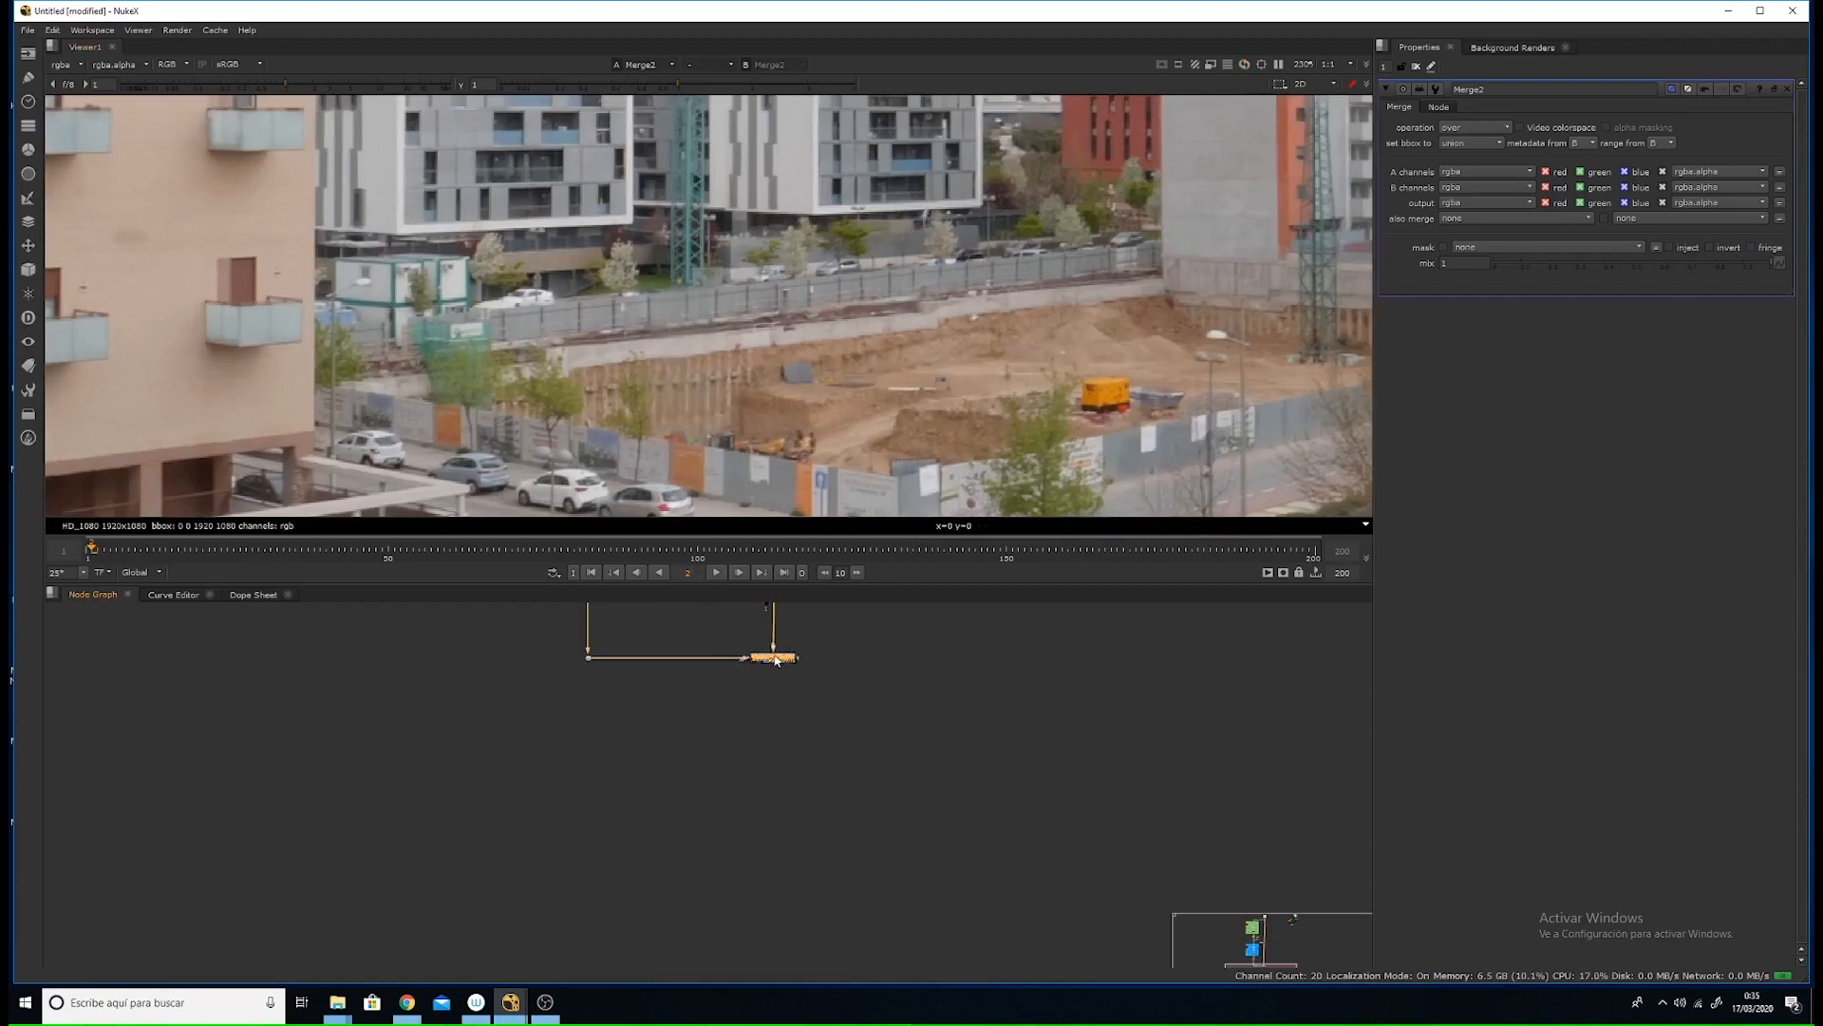
key(d)
scroll(543, 403, down, 3)
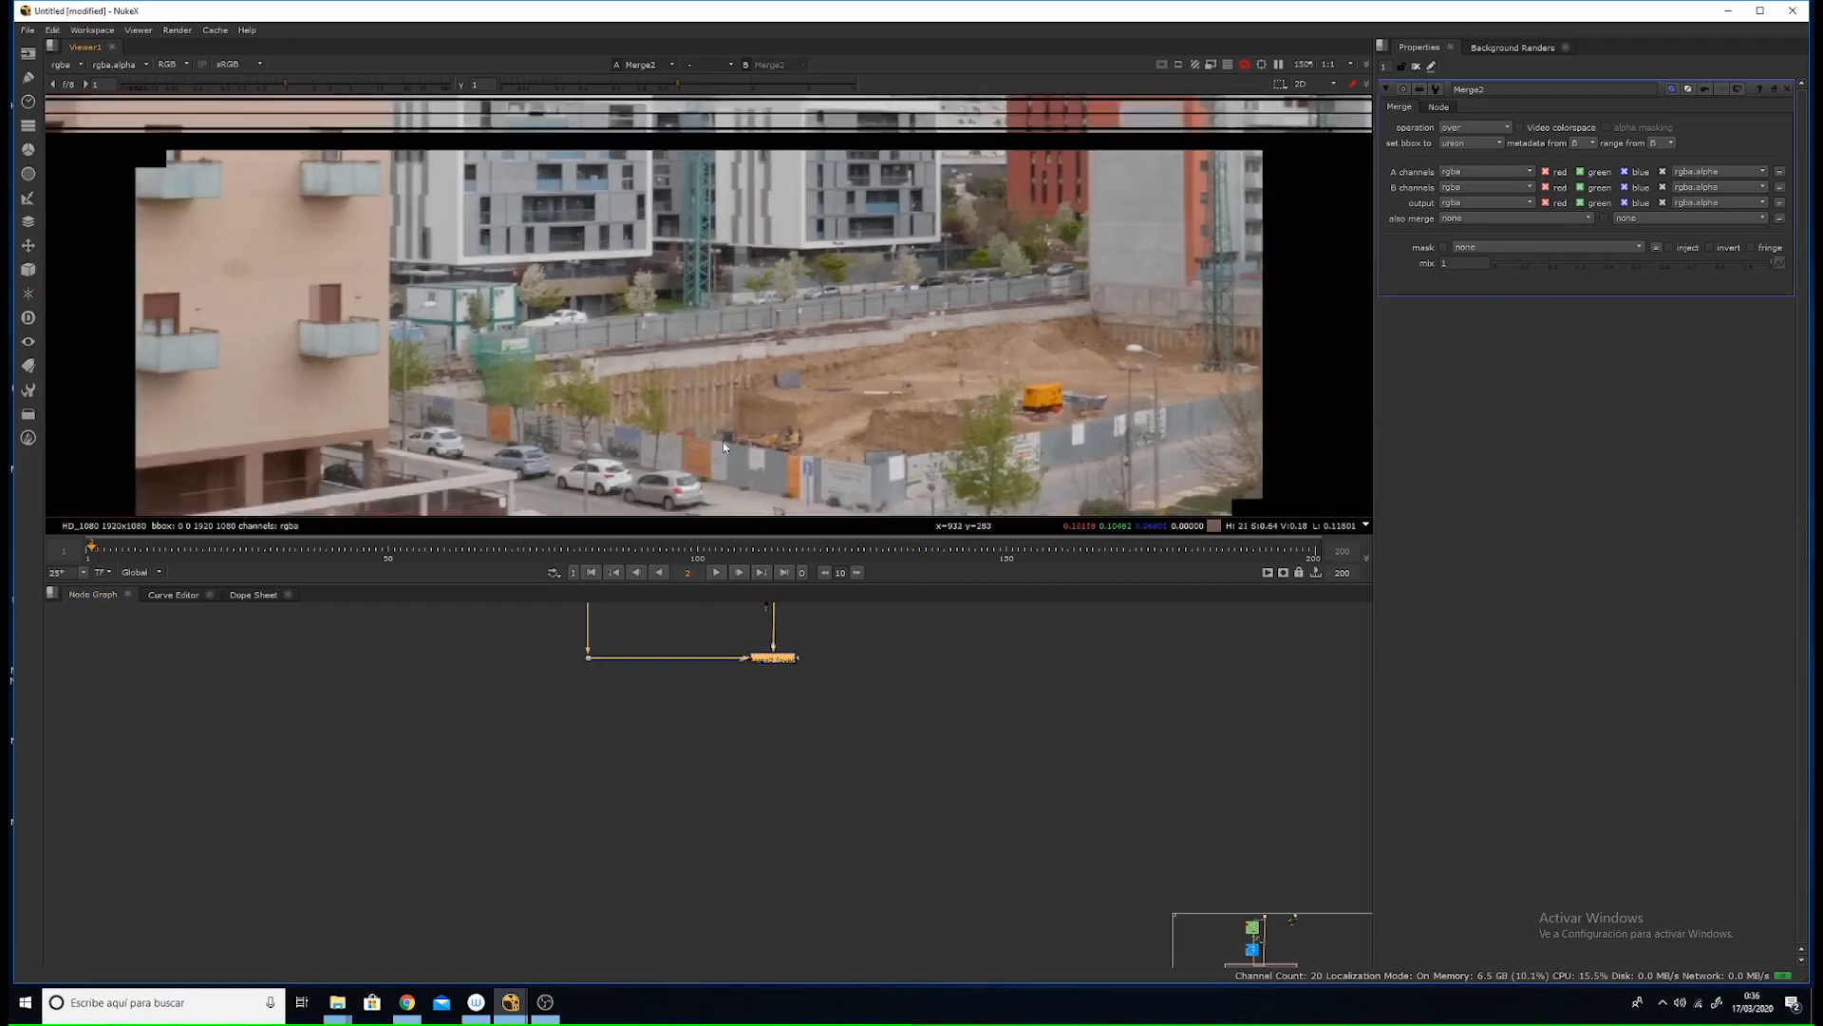
middle_drag(542, 370, 540, 450)
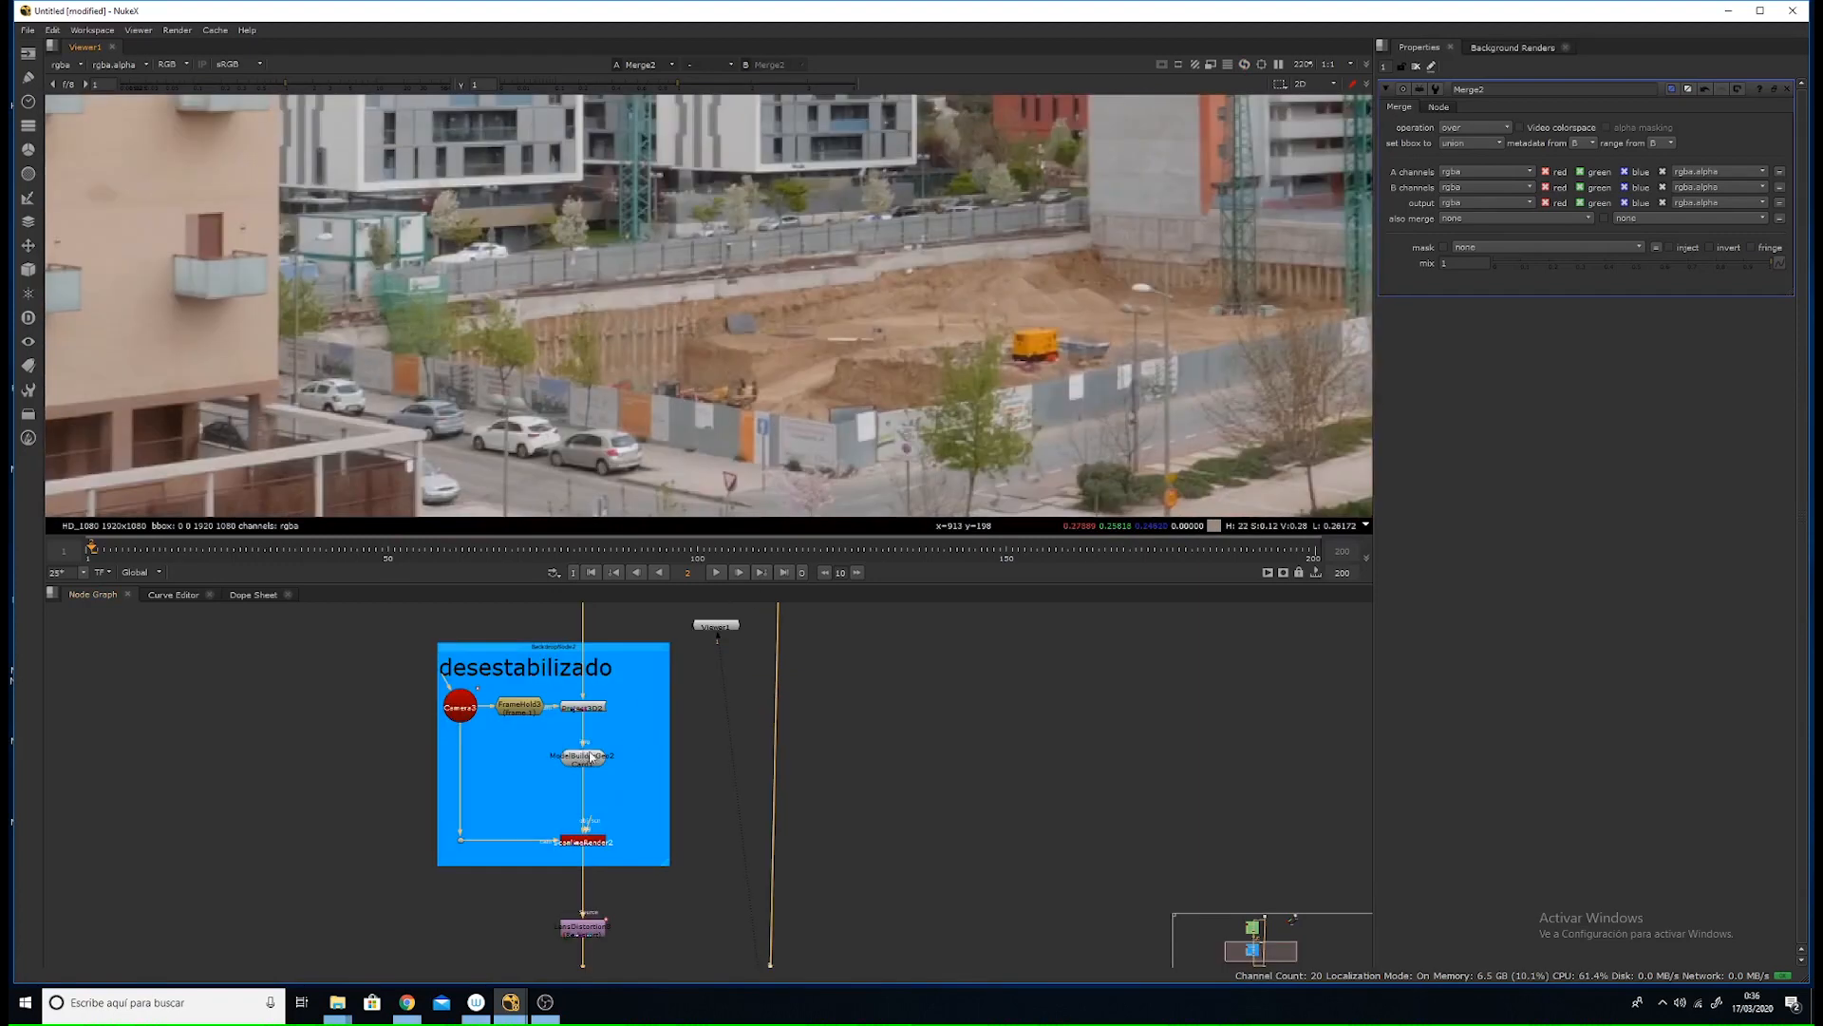
- Set ScanlineRender2's multisampling to 5 samples with a centred shutter offset
middle_drag(589, 757, 556, 496)
middle_drag(566, 719, 553, 856)
scroll(540, 768, up, 4)
double_click(551, 655)
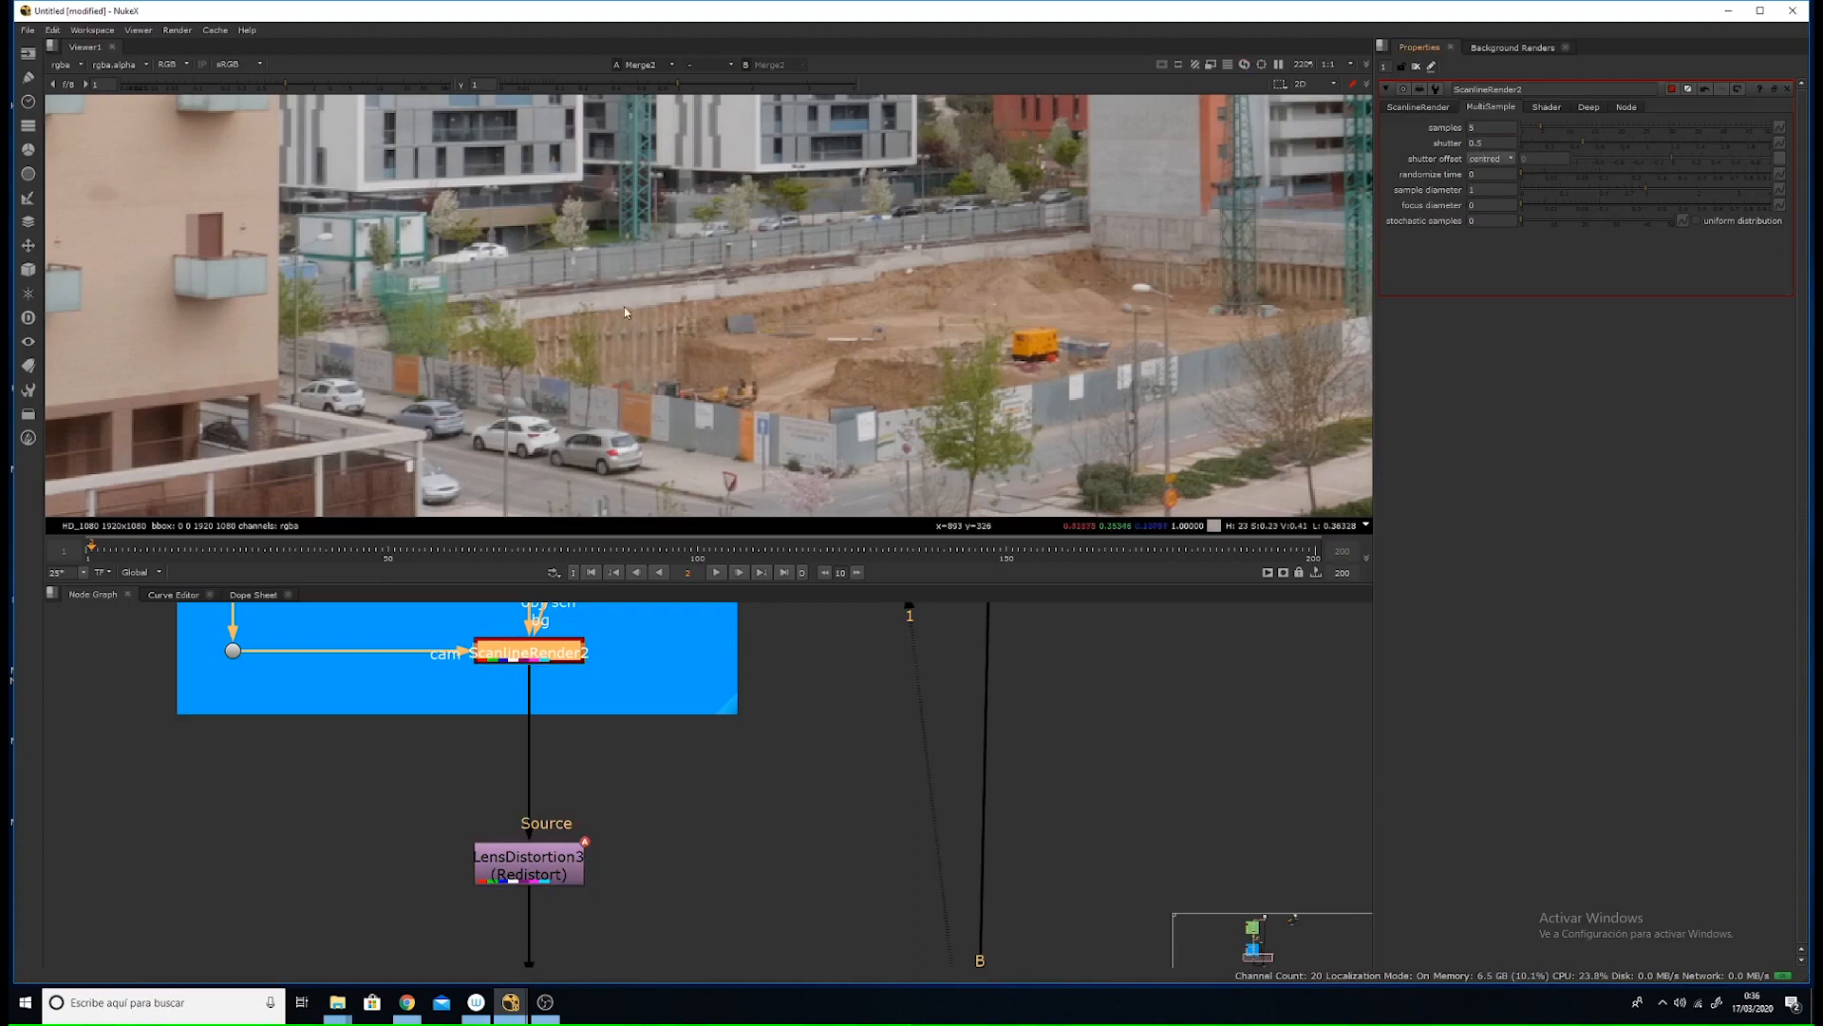
- Play back the merged shot to review how the patch holds throughout the sequence, and stop the playback
scroll(624, 310, up, 2)
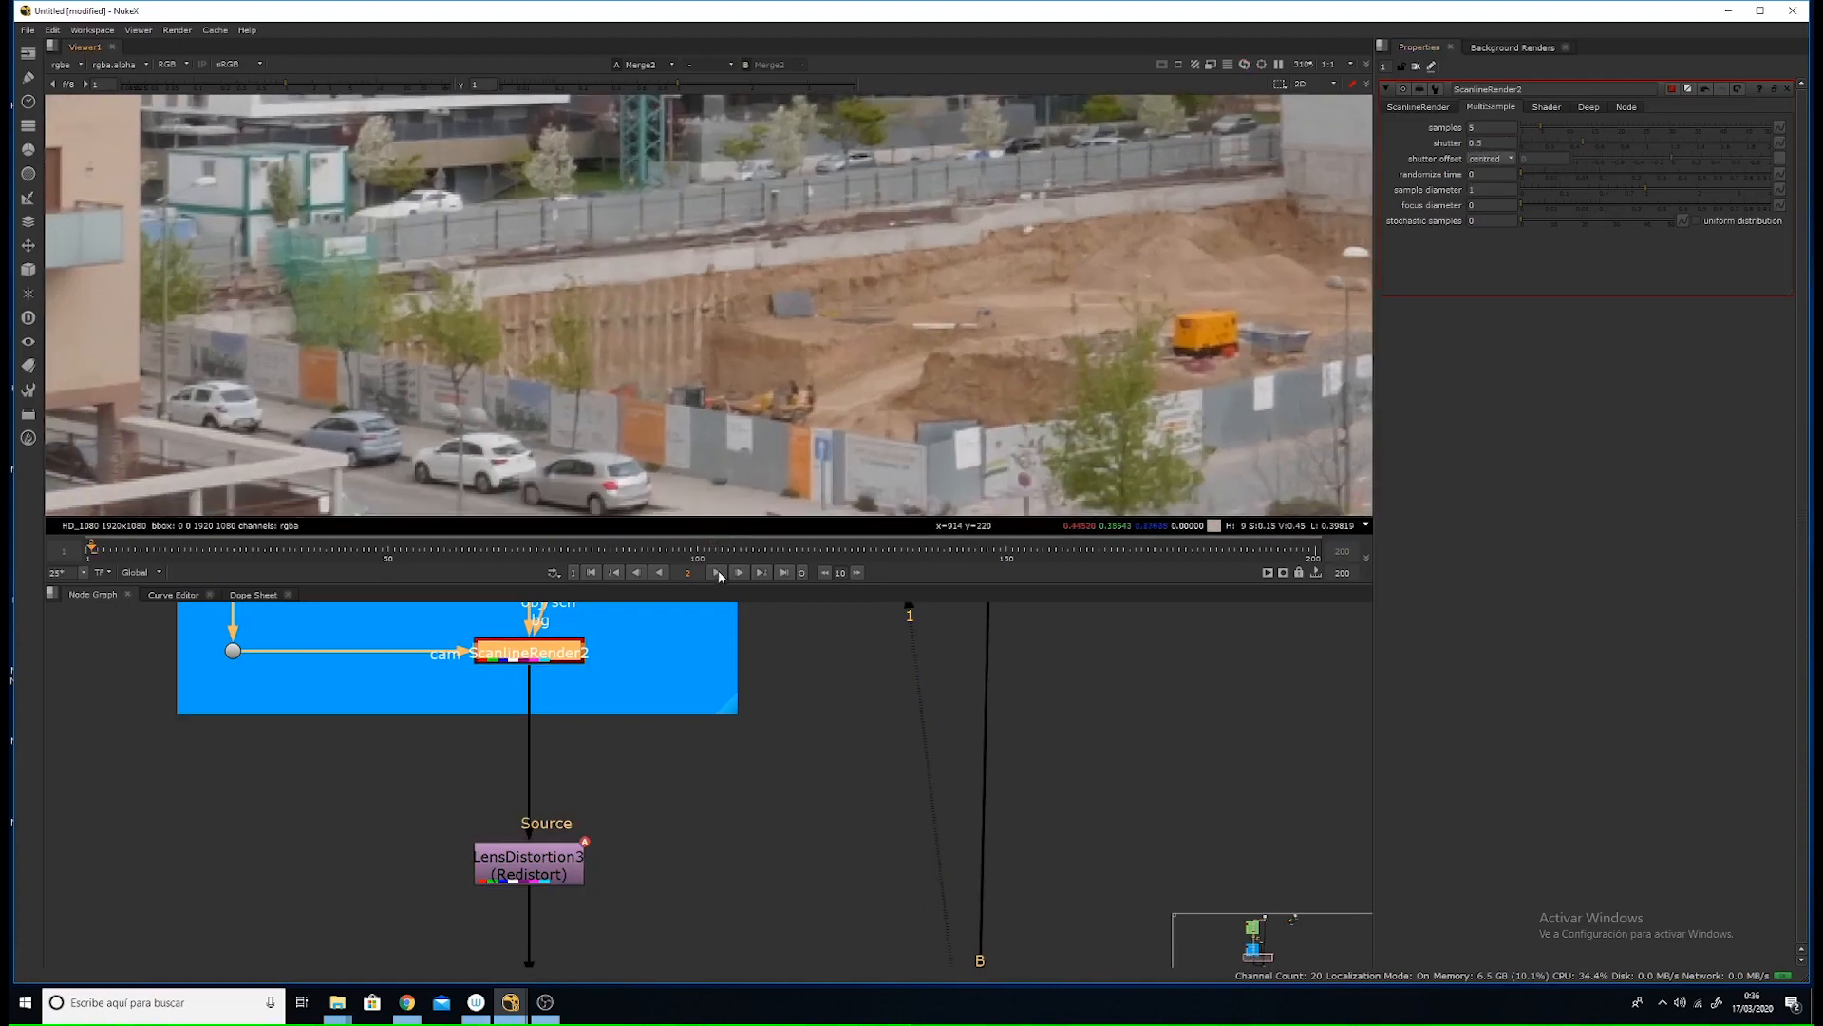
scroll(543, 377, down, 1)
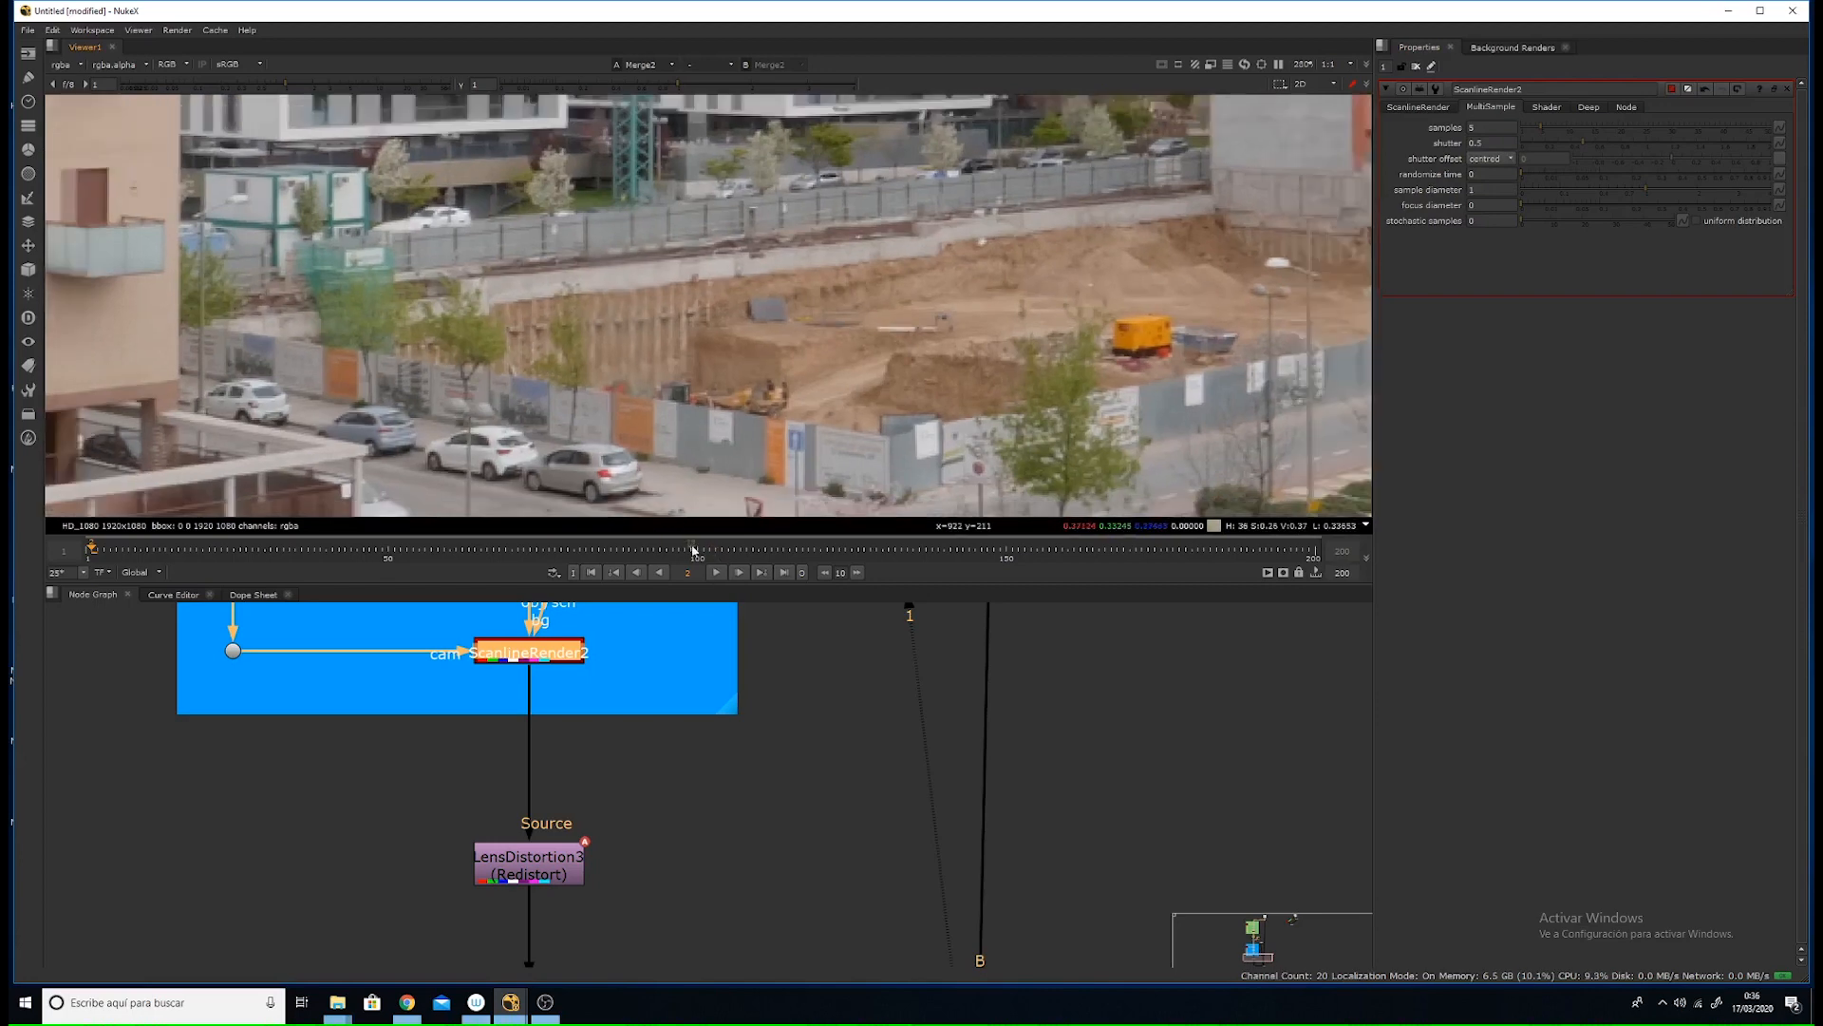
scroll(738, 462, down, 3)
scroll(747, 485, down, 1)
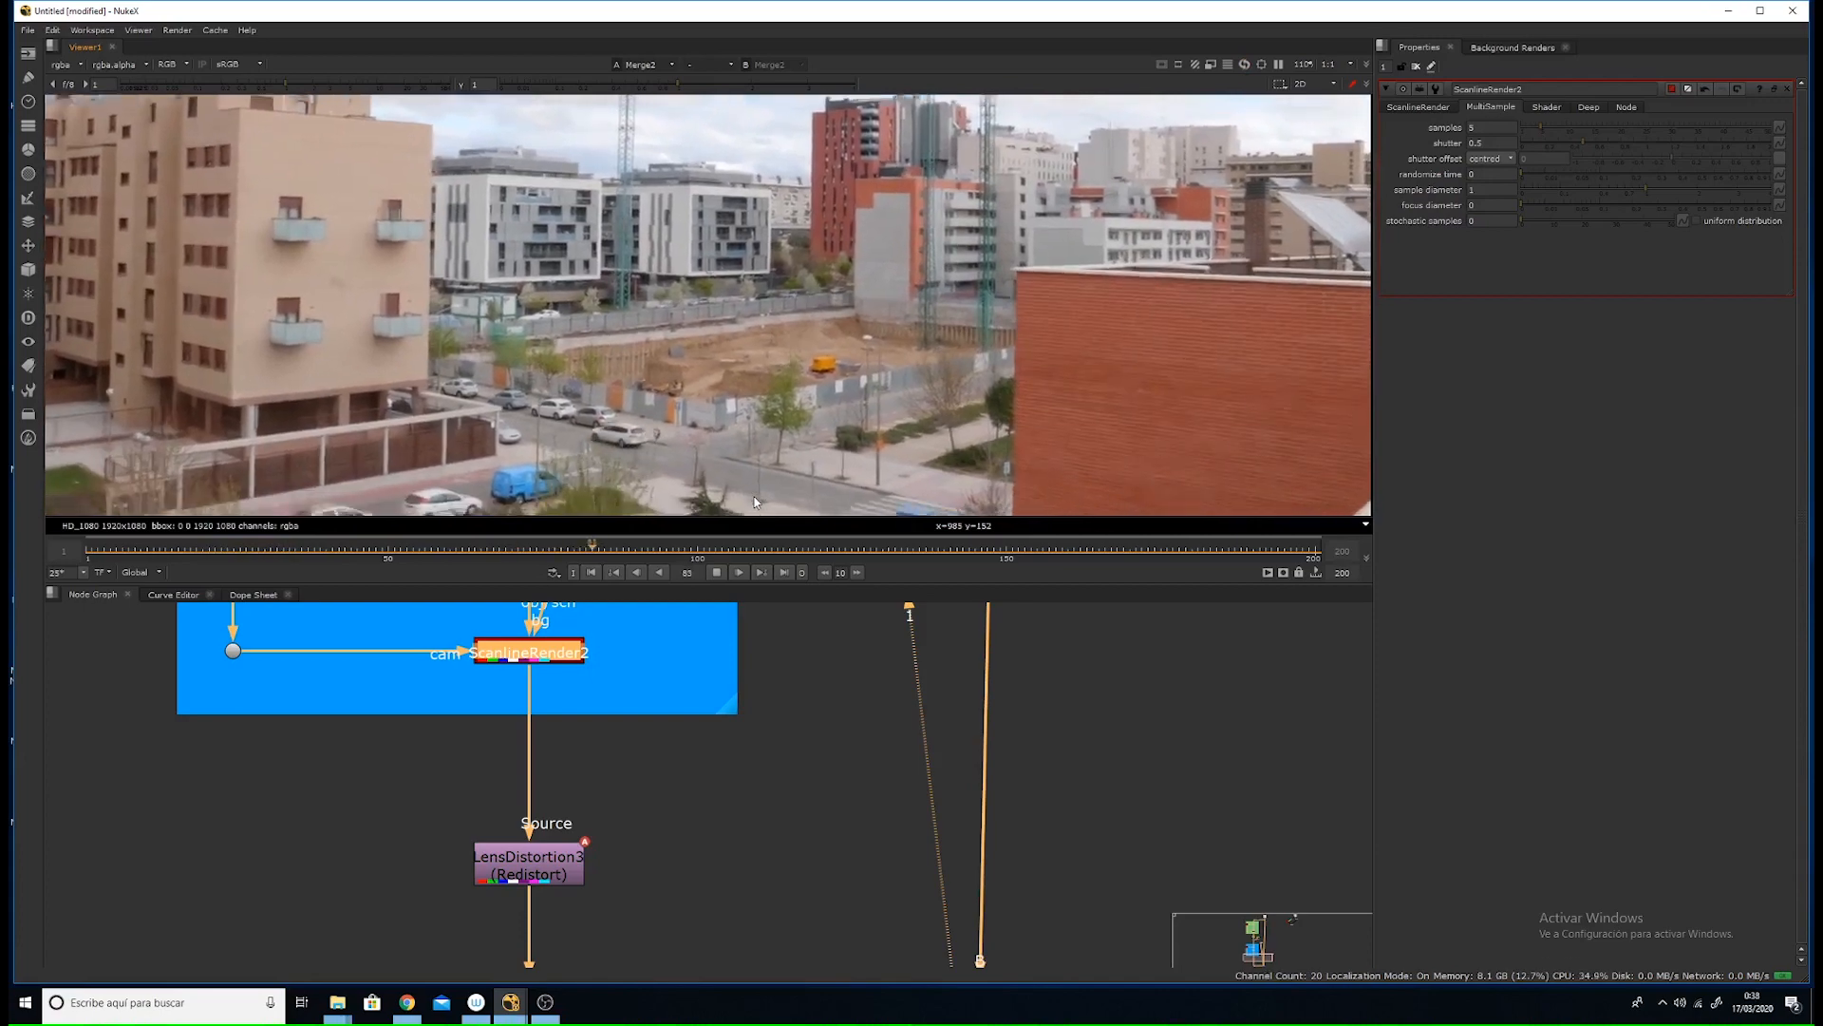
scroll(757, 502, down, 1)
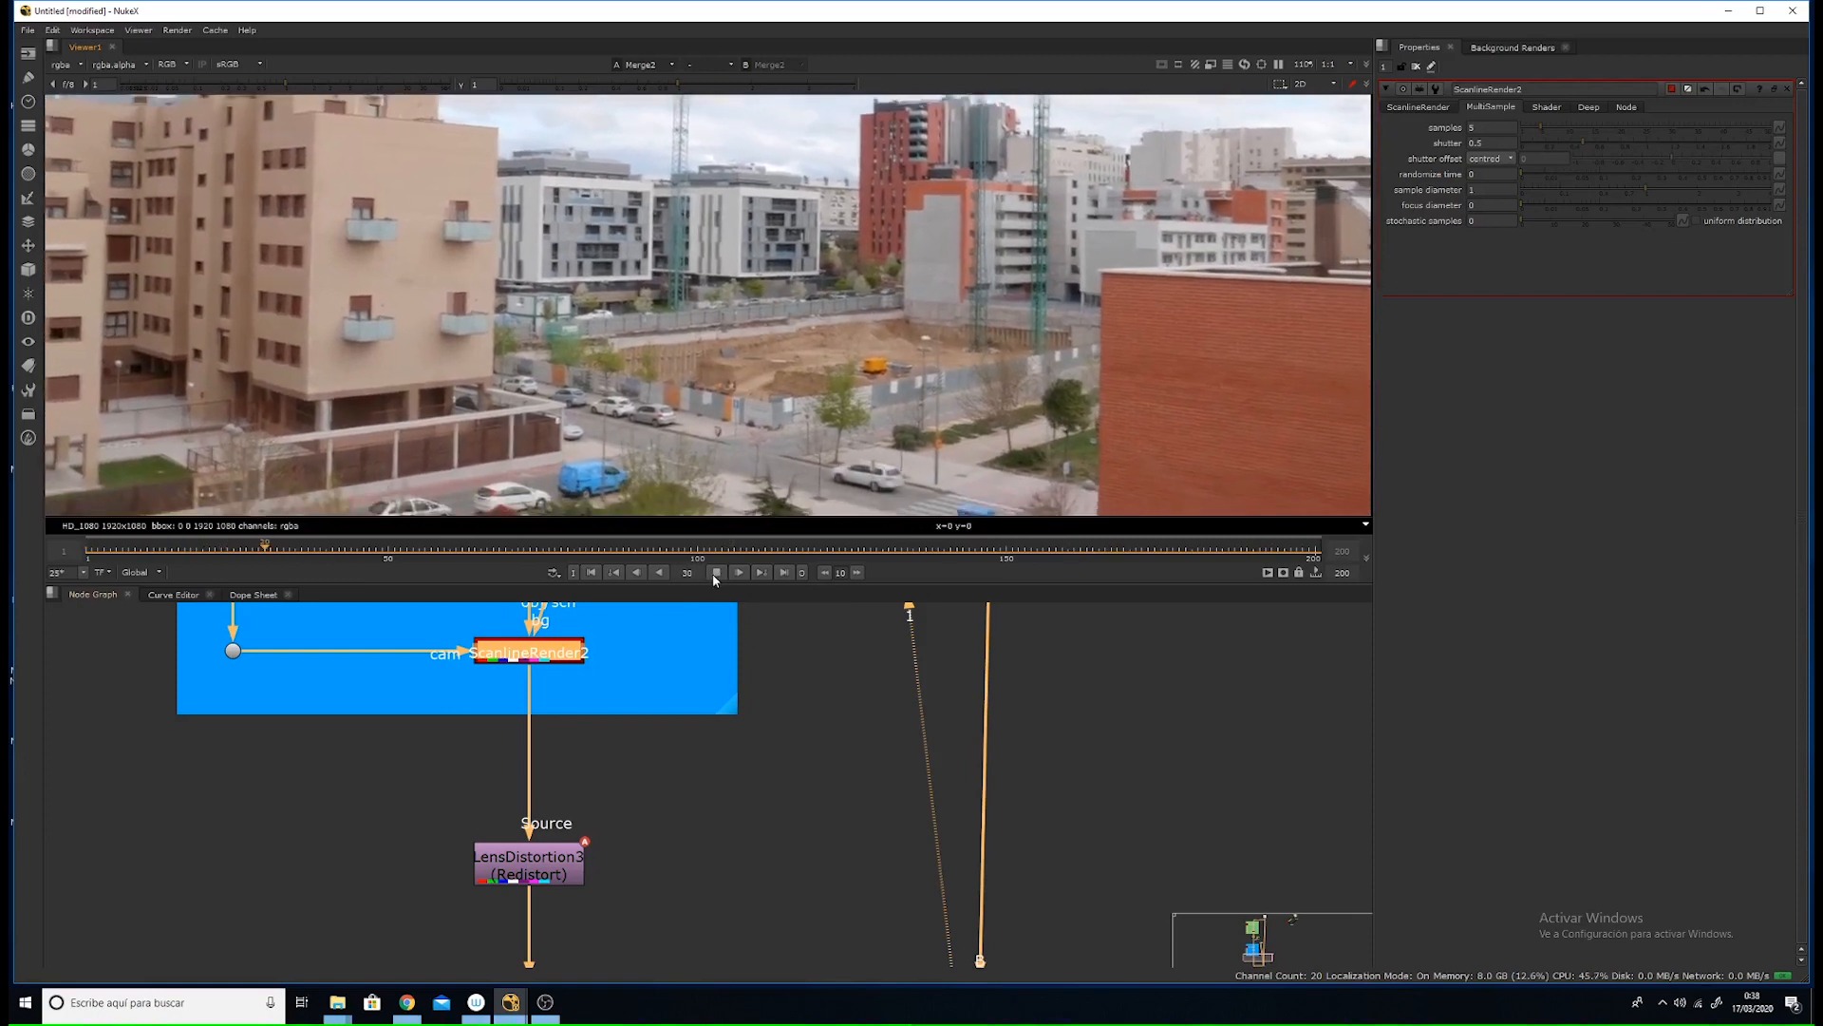
click(716, 574)
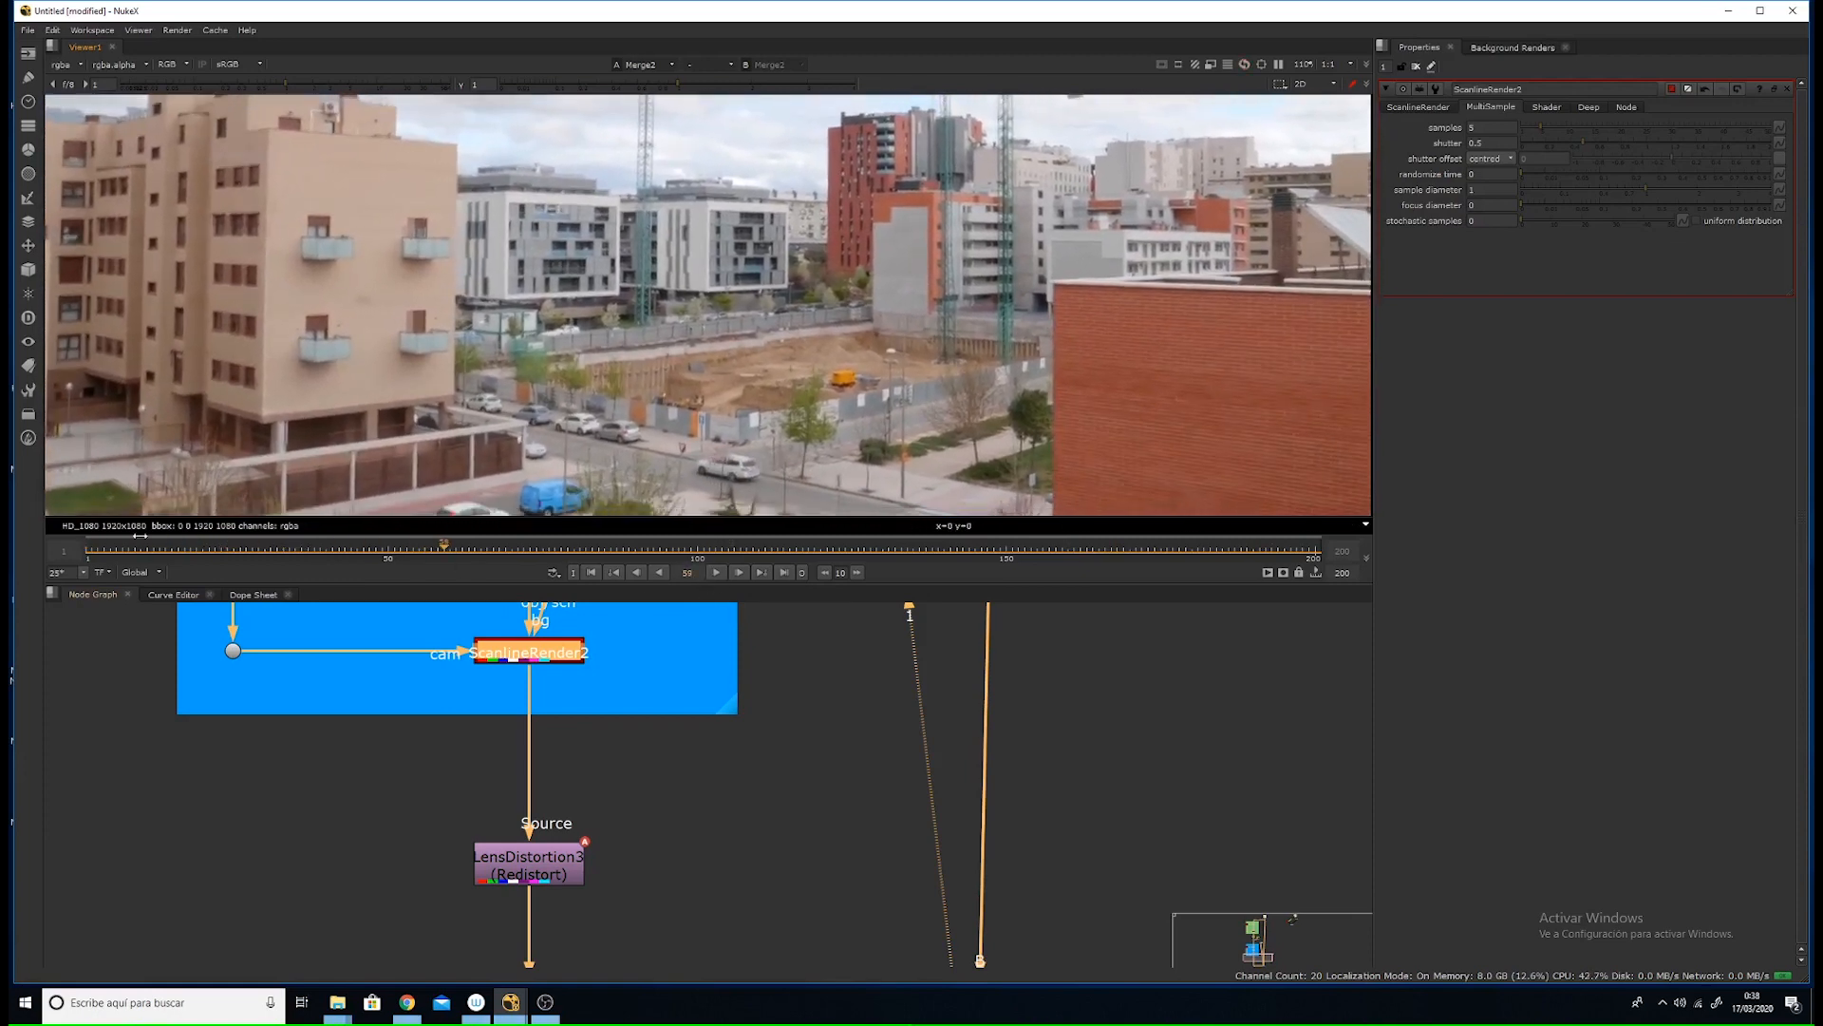
- At frame 1, insert a Transform node between Merge1 (mask) and Project3D2 in the "desestabilizado" setup
click(83, 548)
scroll(580, 699, down, 3)
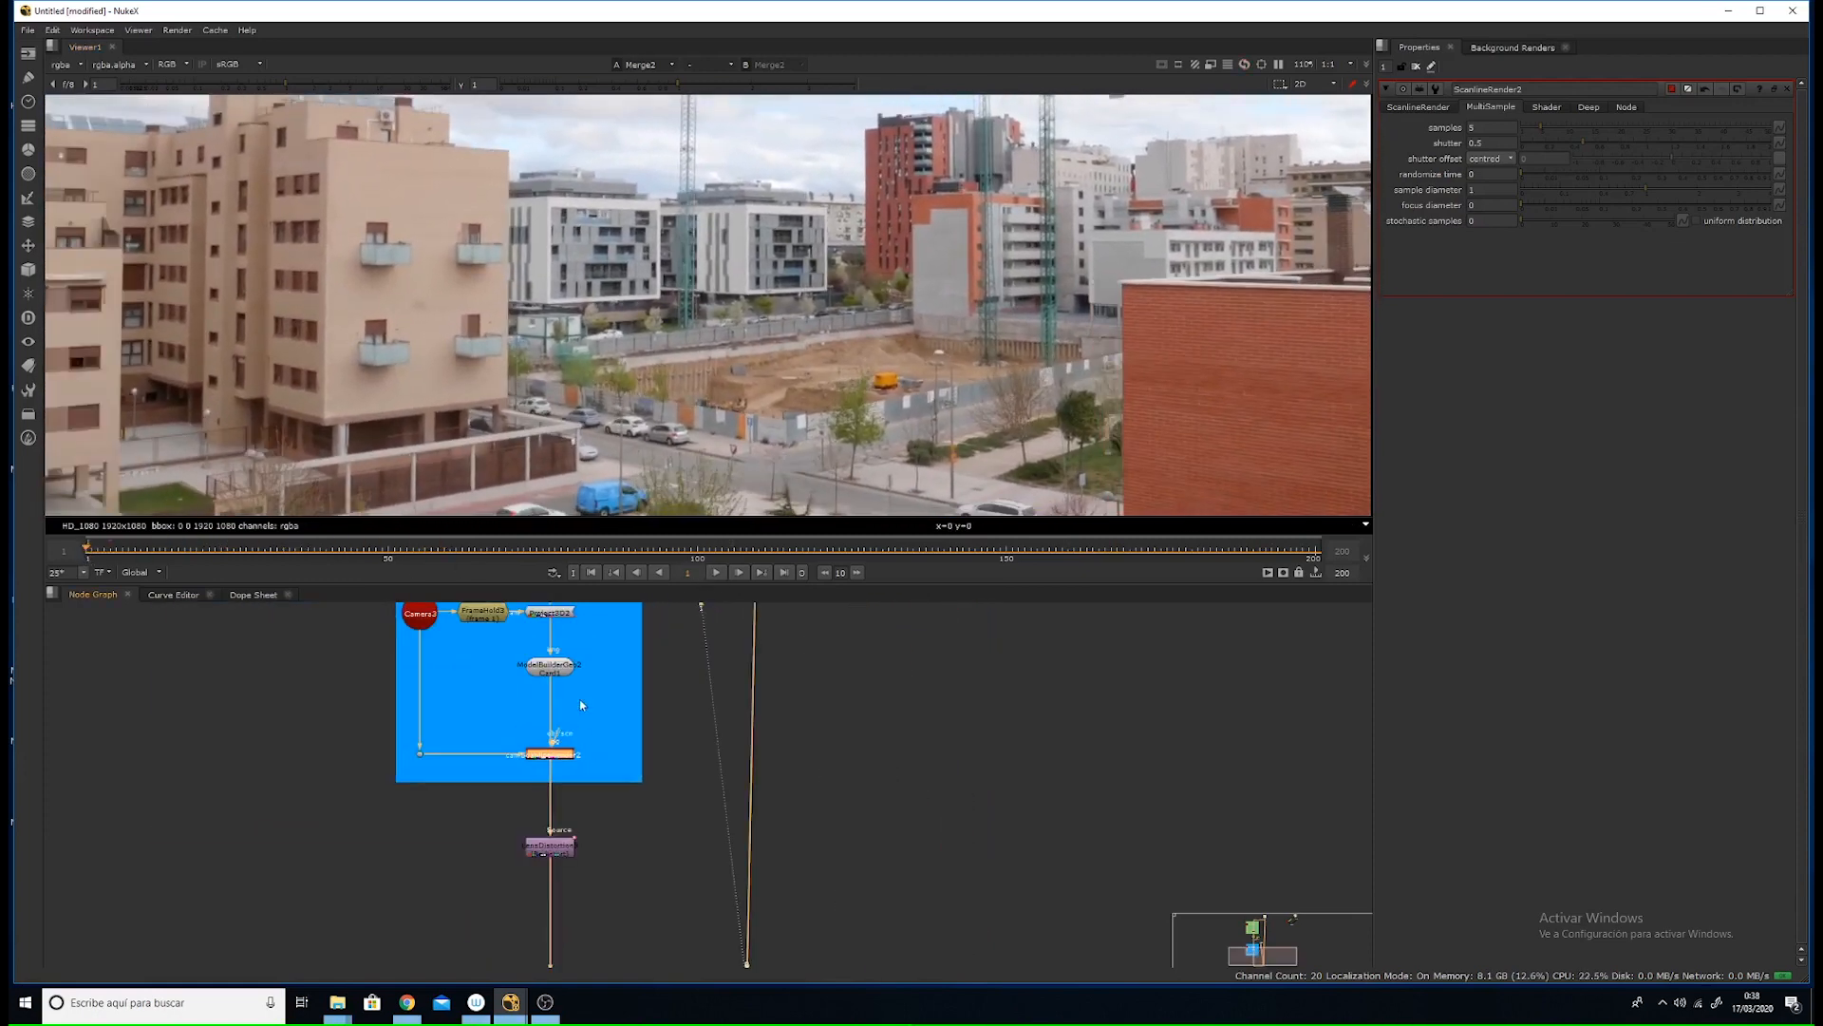
middle_drag(579, 635, 545, 840)
scroll(549, 869, down, 2)
scroll(530, 780, up, 4)
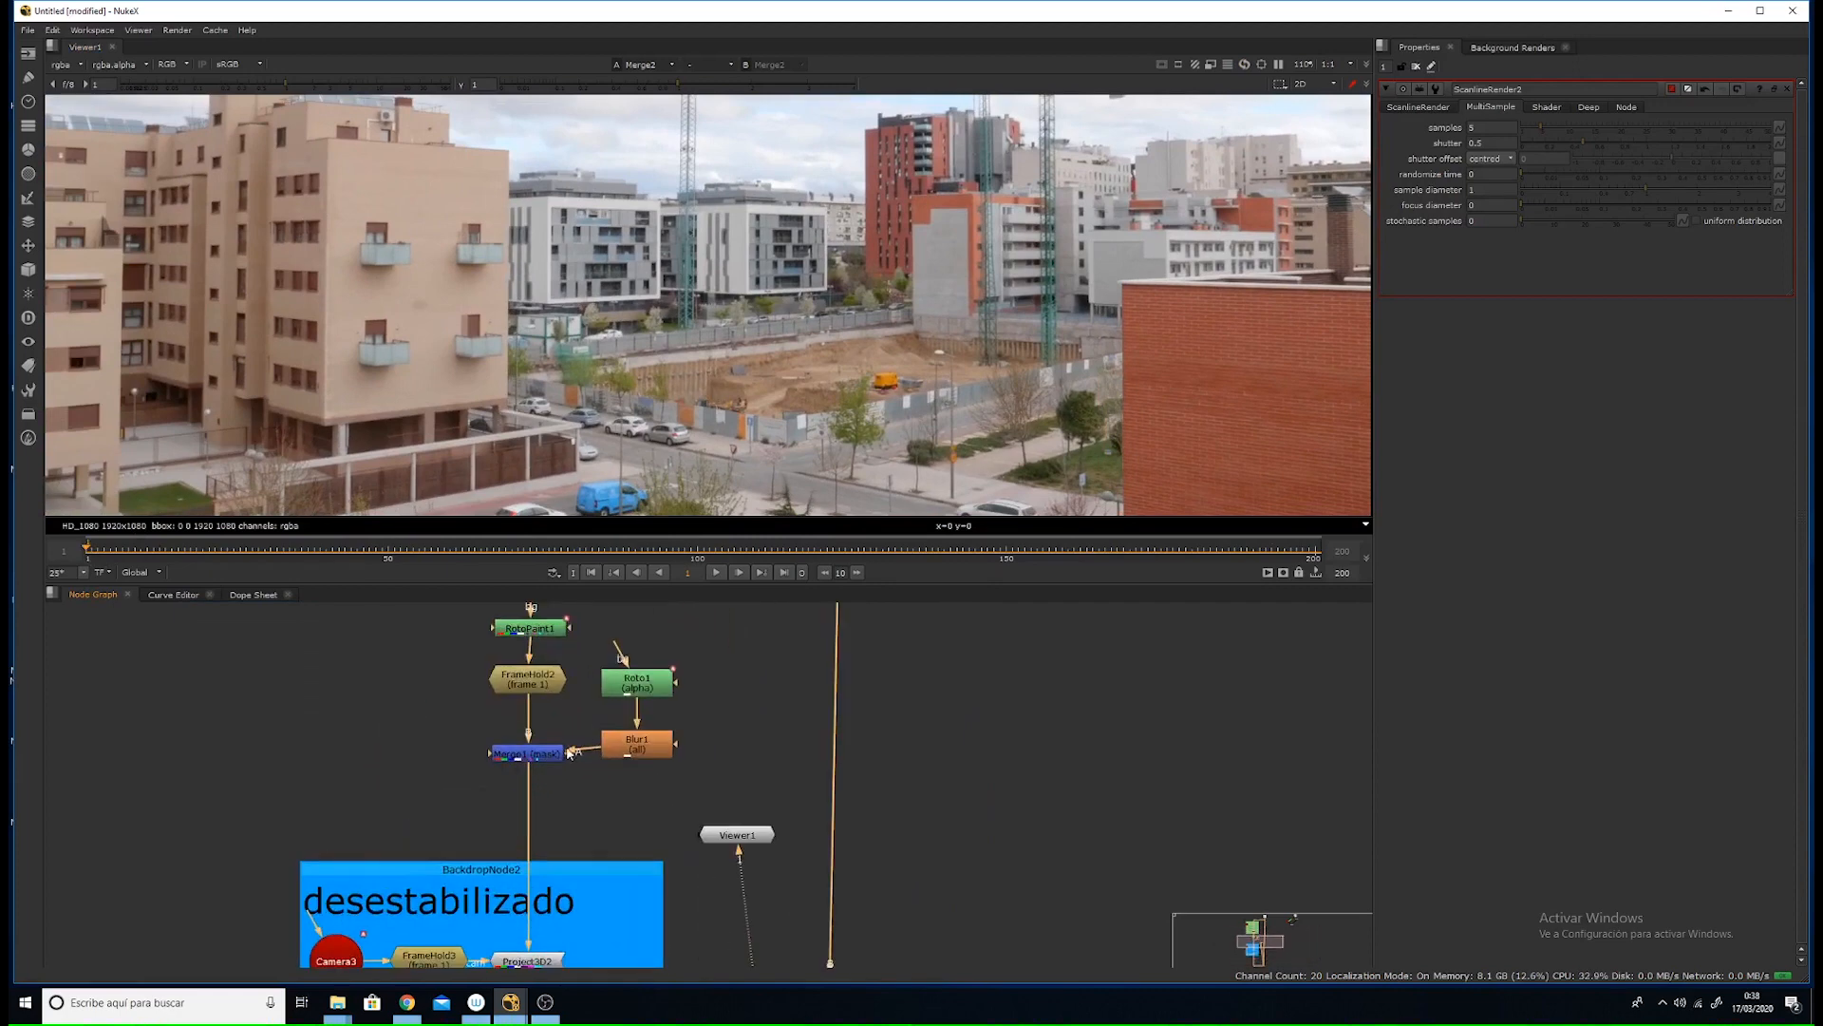
click(570, 815)
key(t)
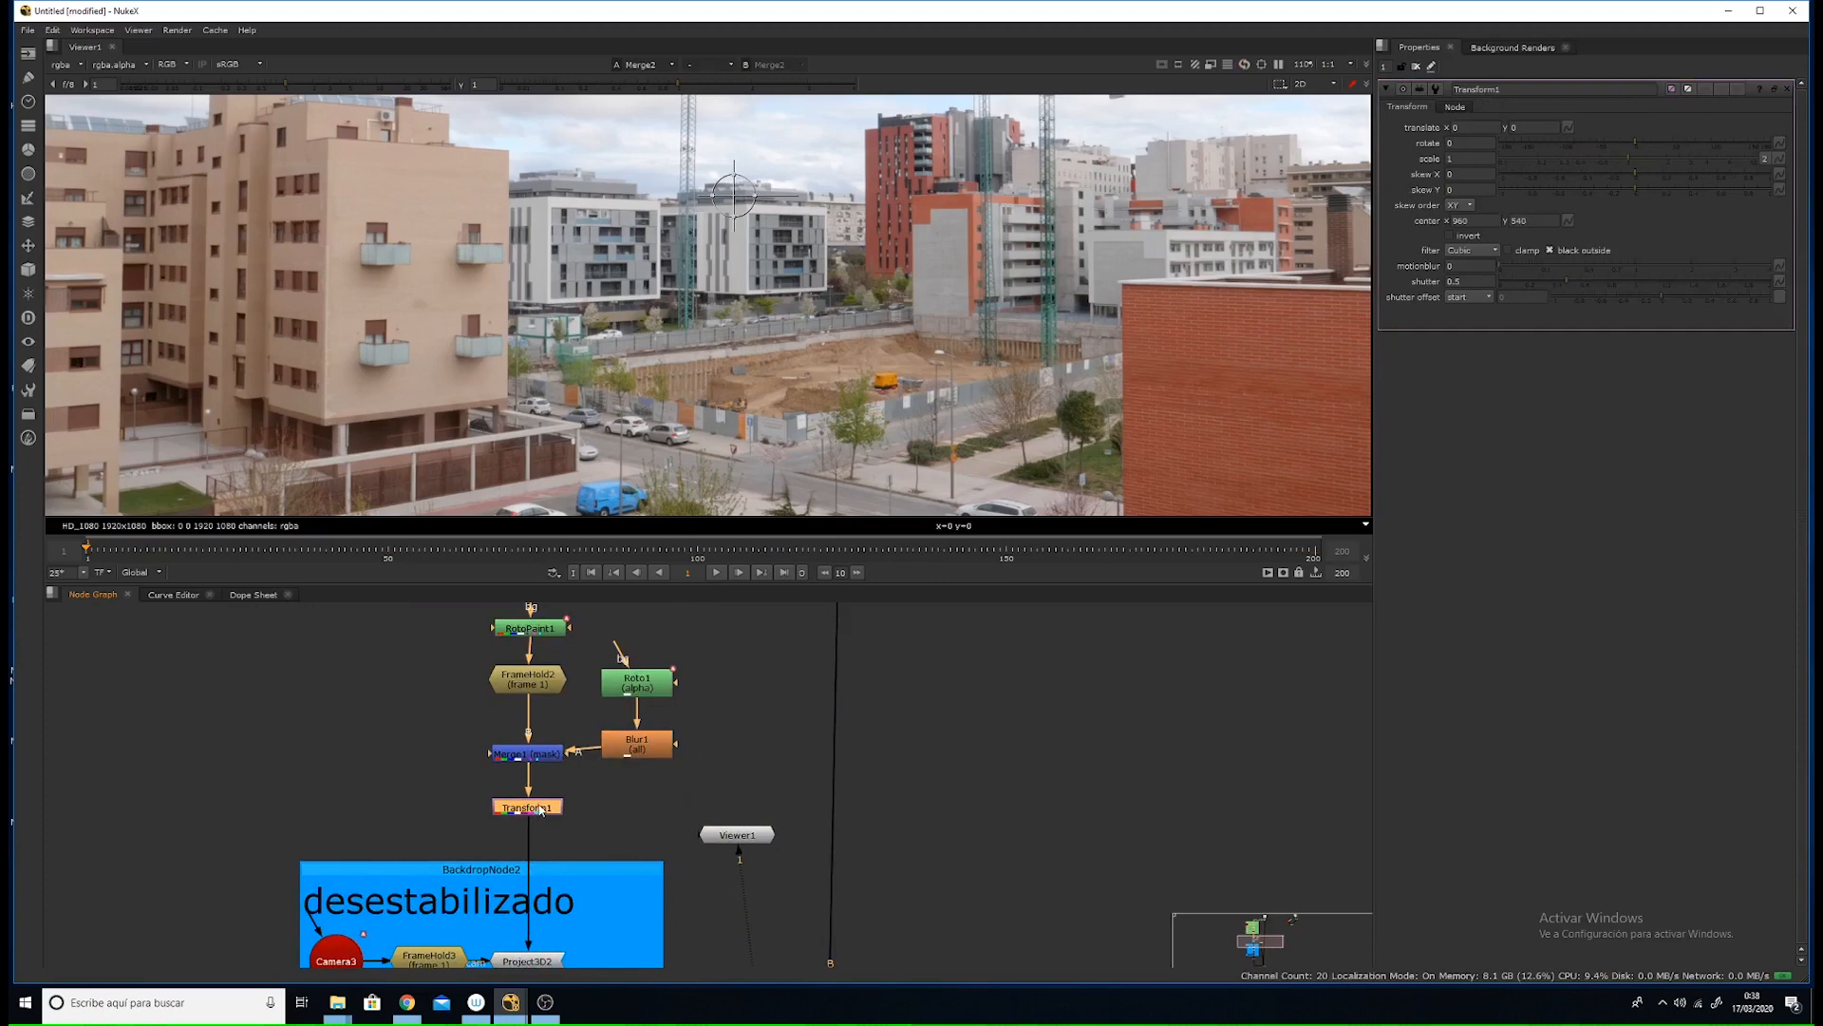
scroll(534, 788, up, 3)
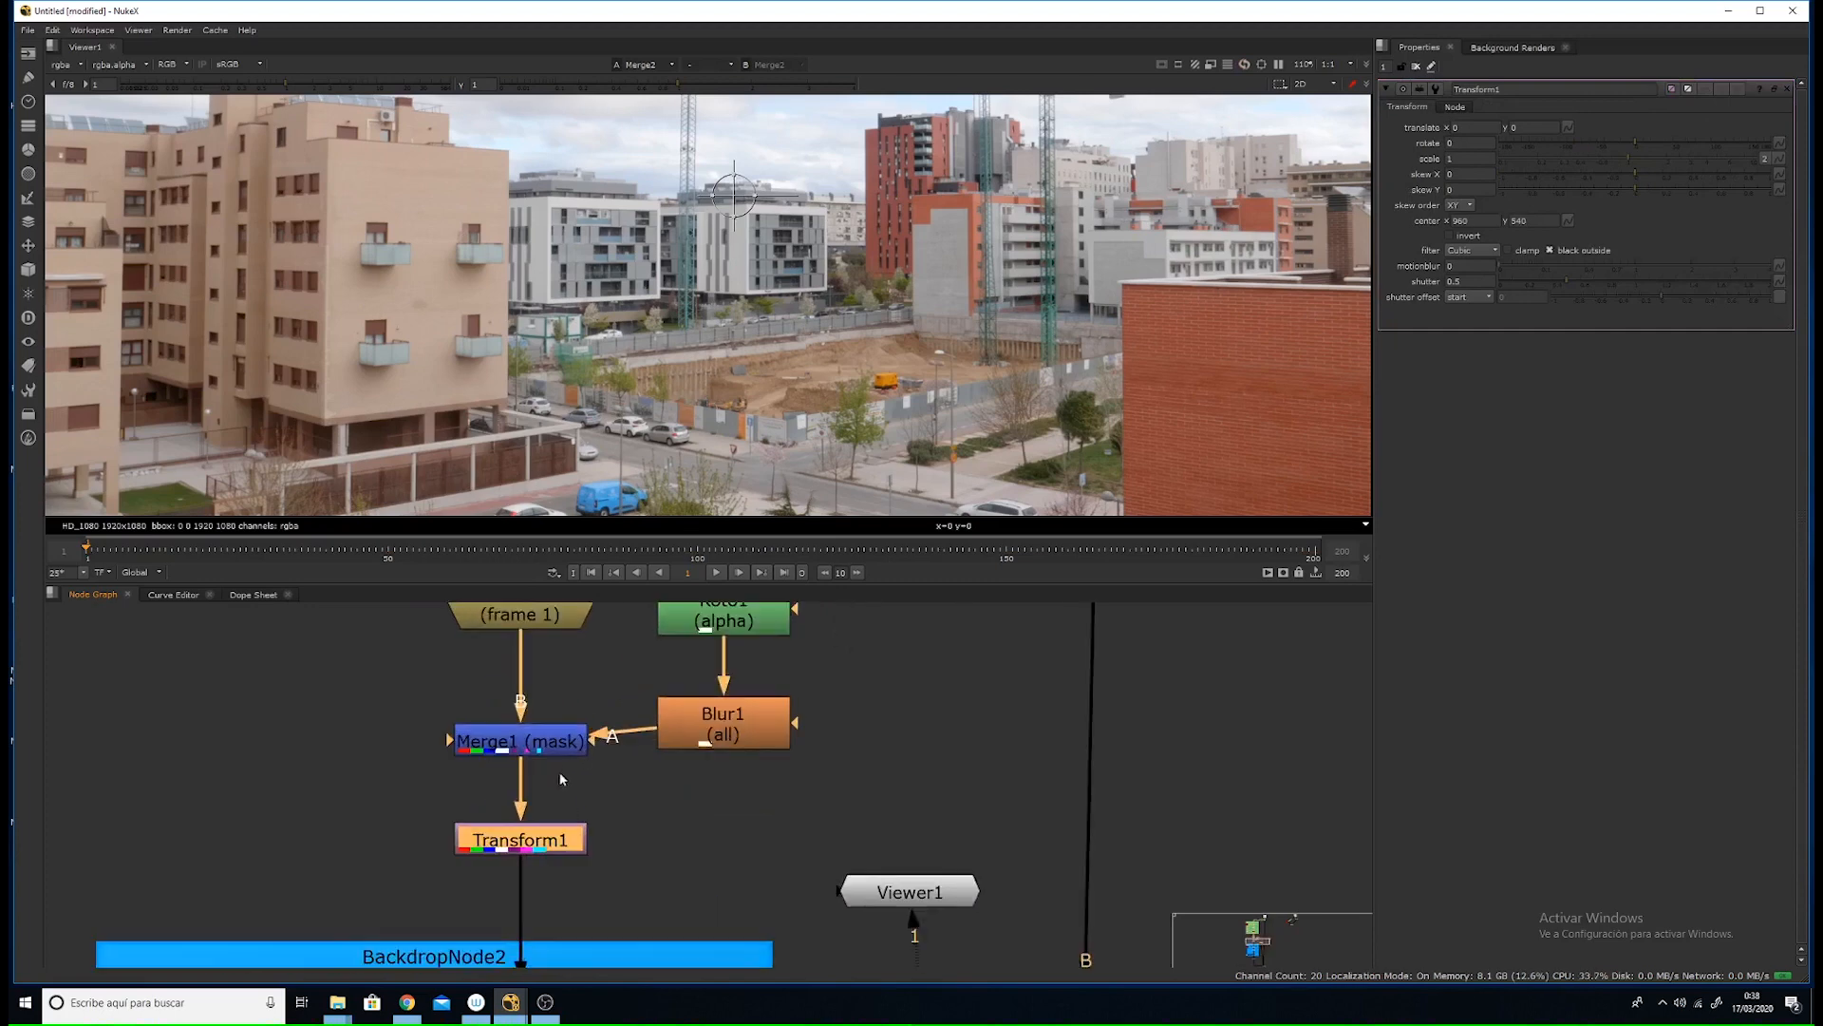
scroll(529, 798, down, 2)
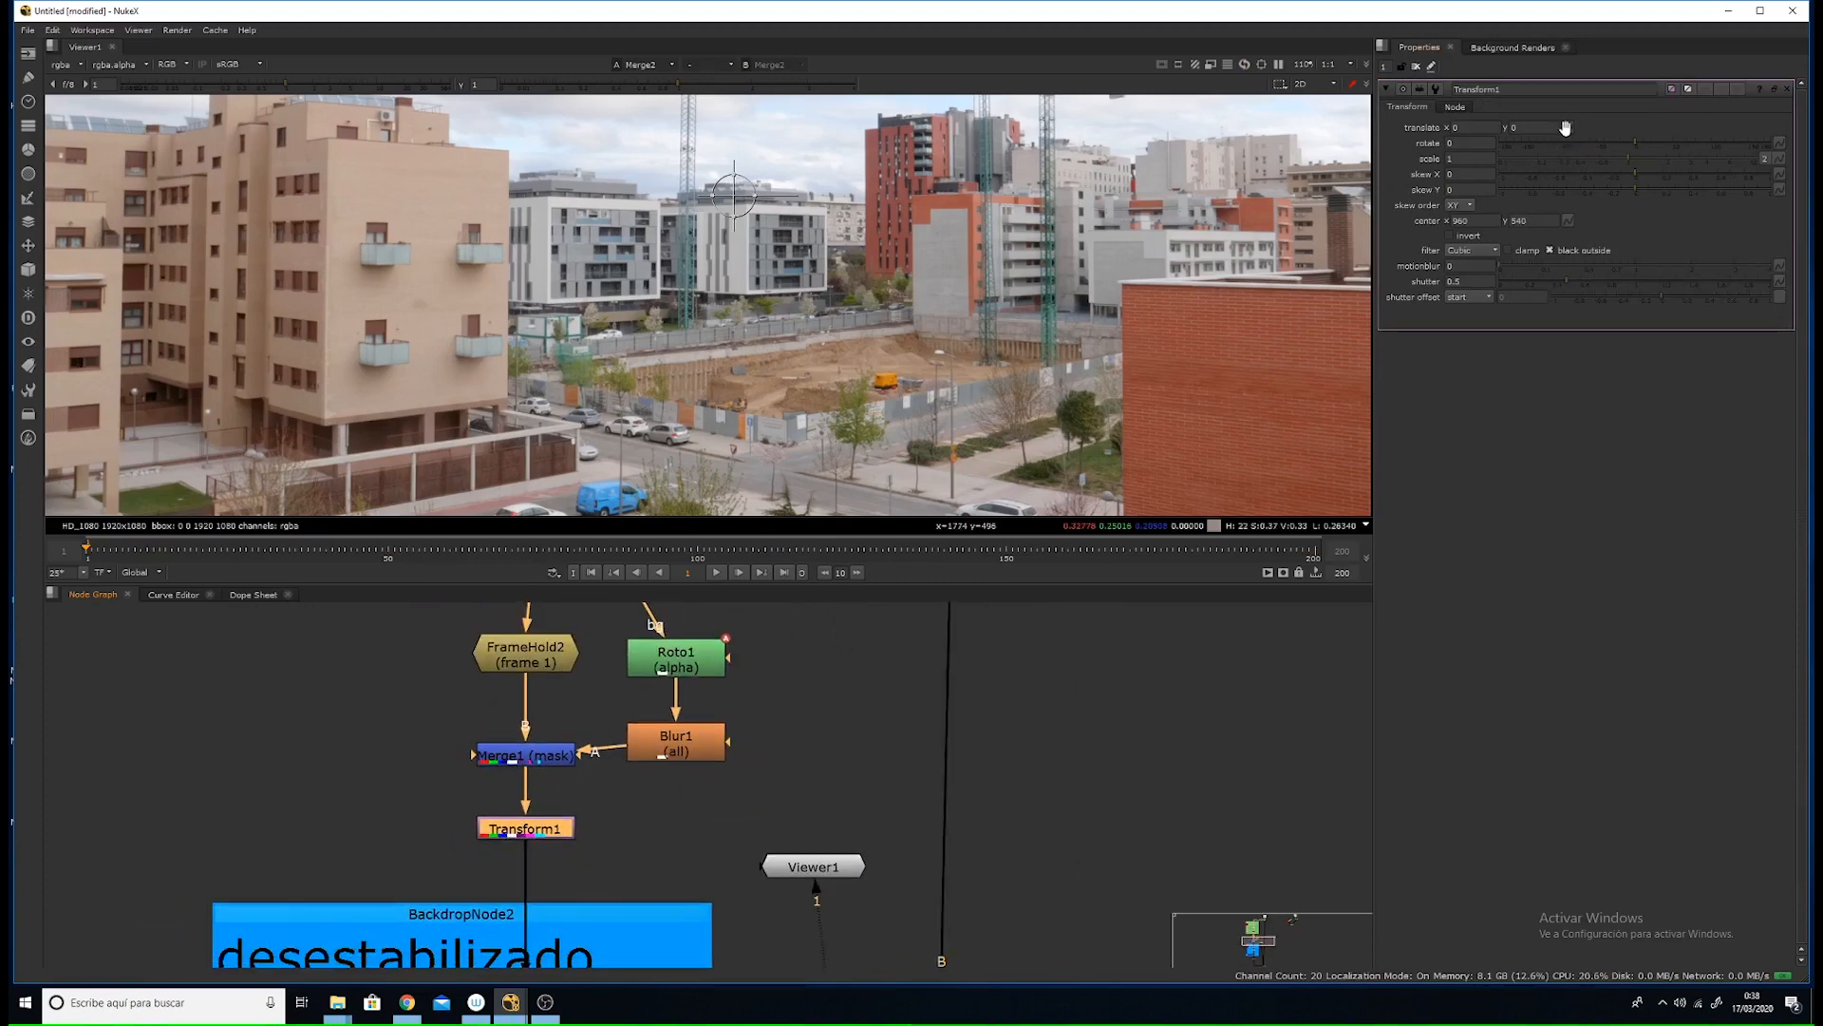
- Keyframe Transform1's translate at frame 1 and set its y value to 1.3 at frame 200
click(1567, 128)
click(1606, 140)
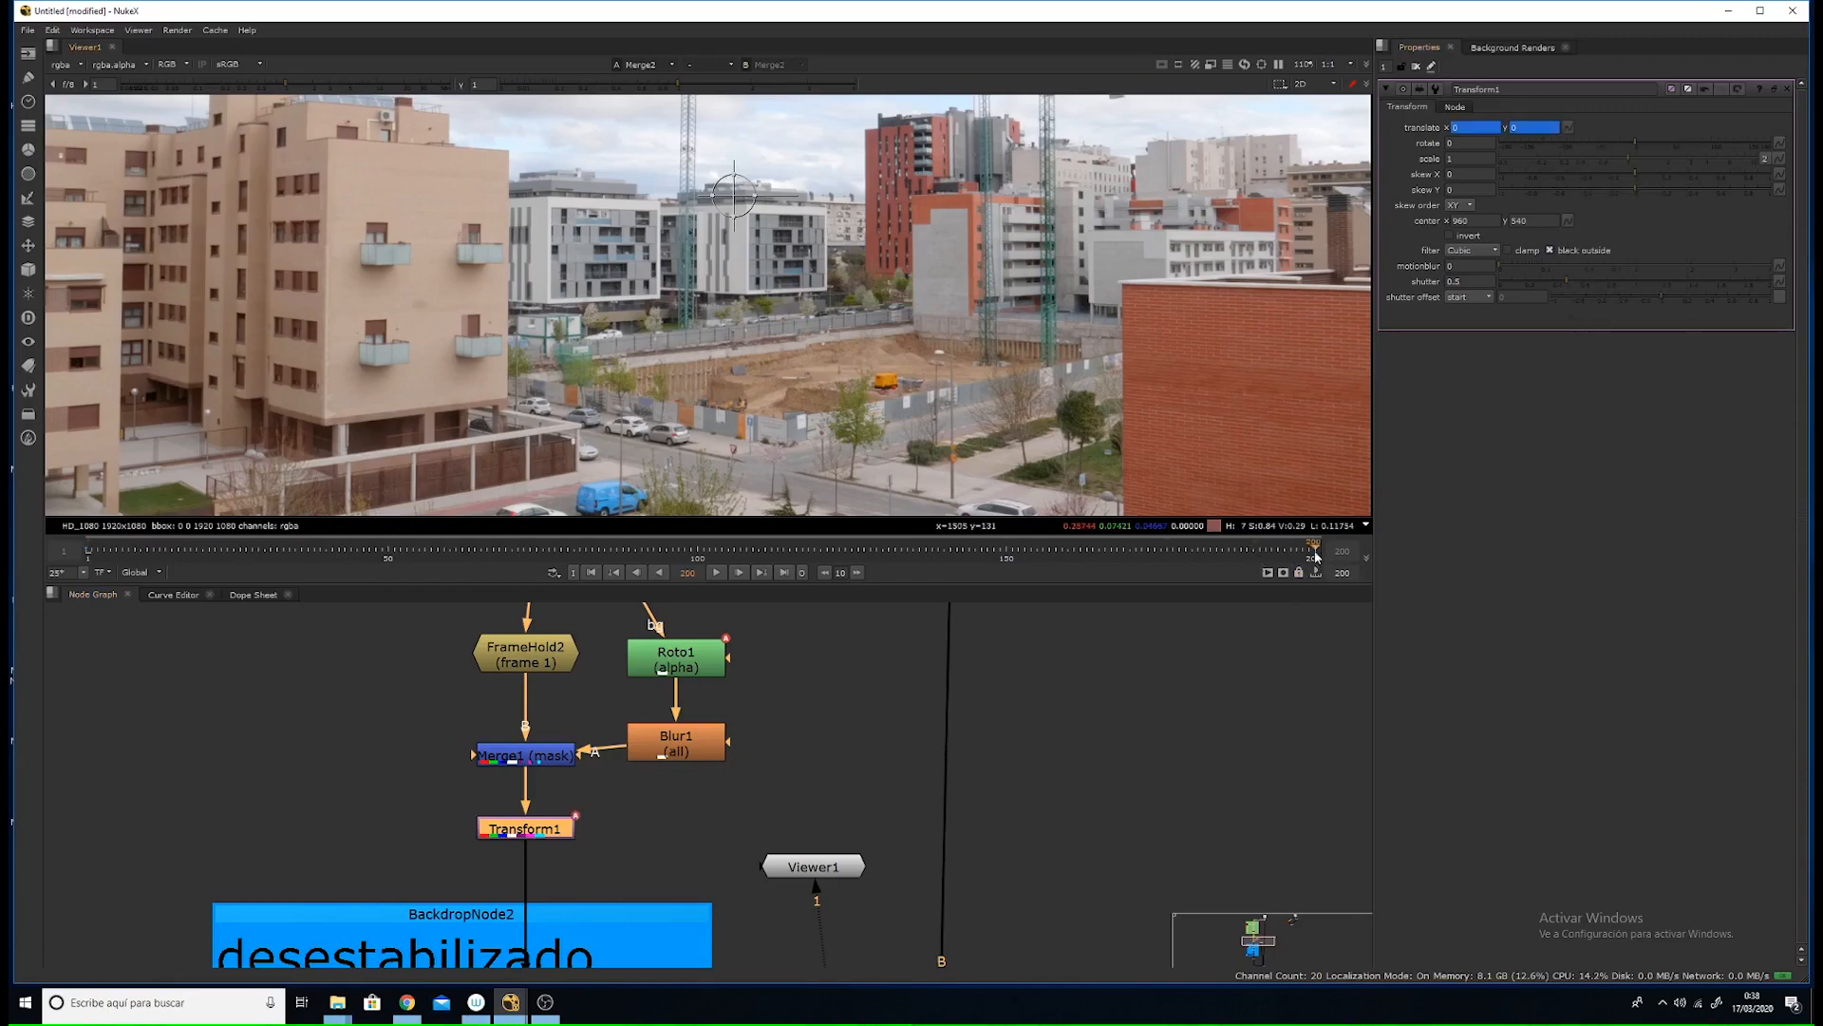
scroll(721, 302, up, 4)
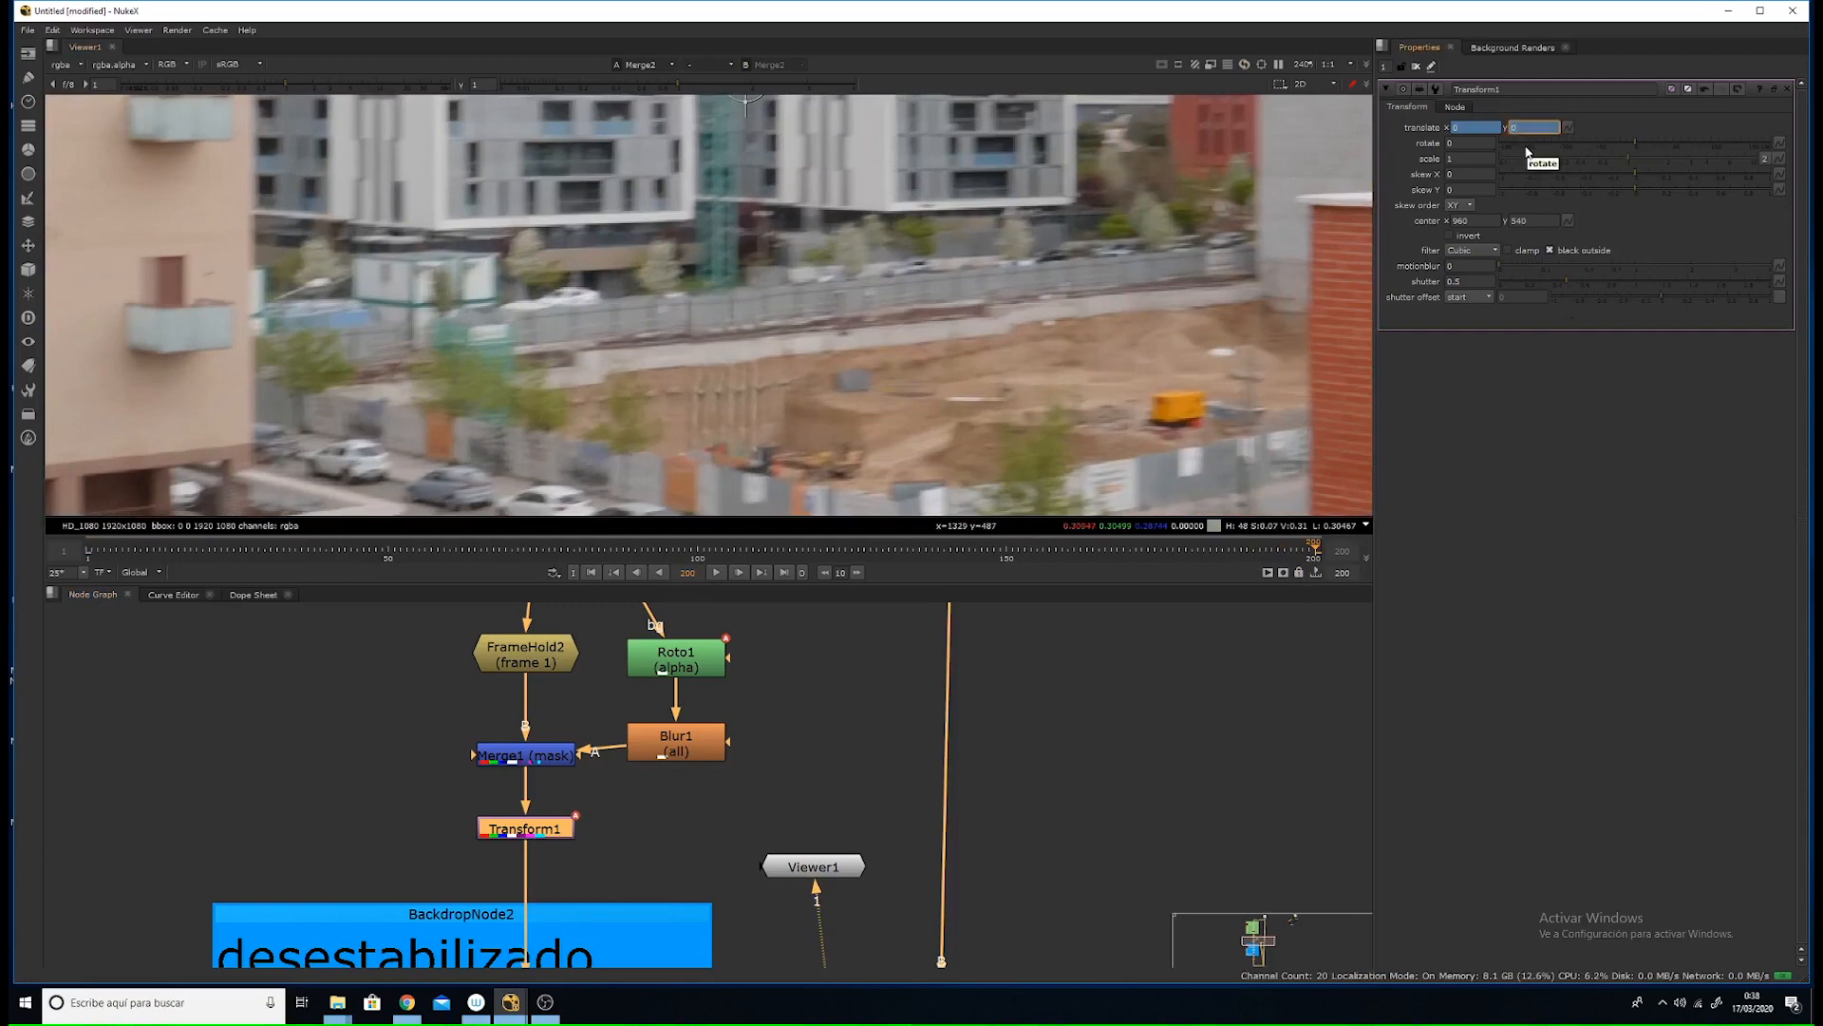
key(Up)
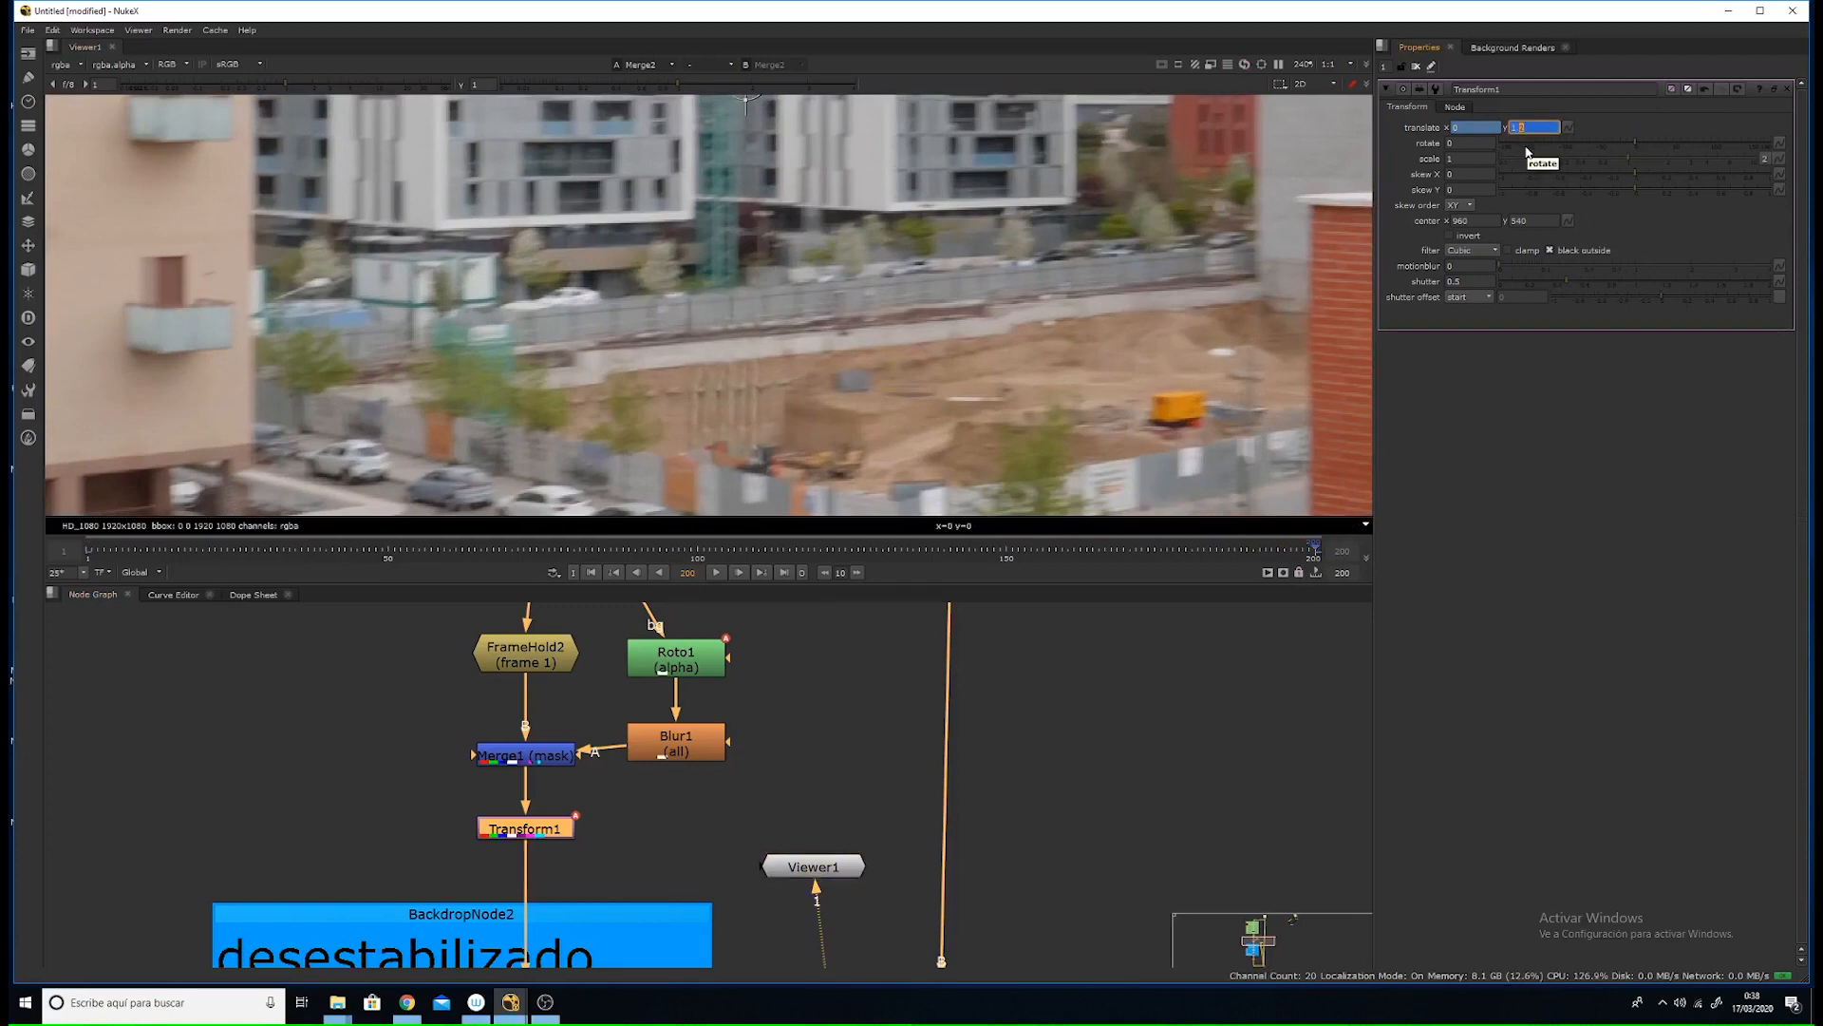
- Close the Transform1 properties and play back the whole merged shot from frame 1
scroll(589, 401, down, 6)
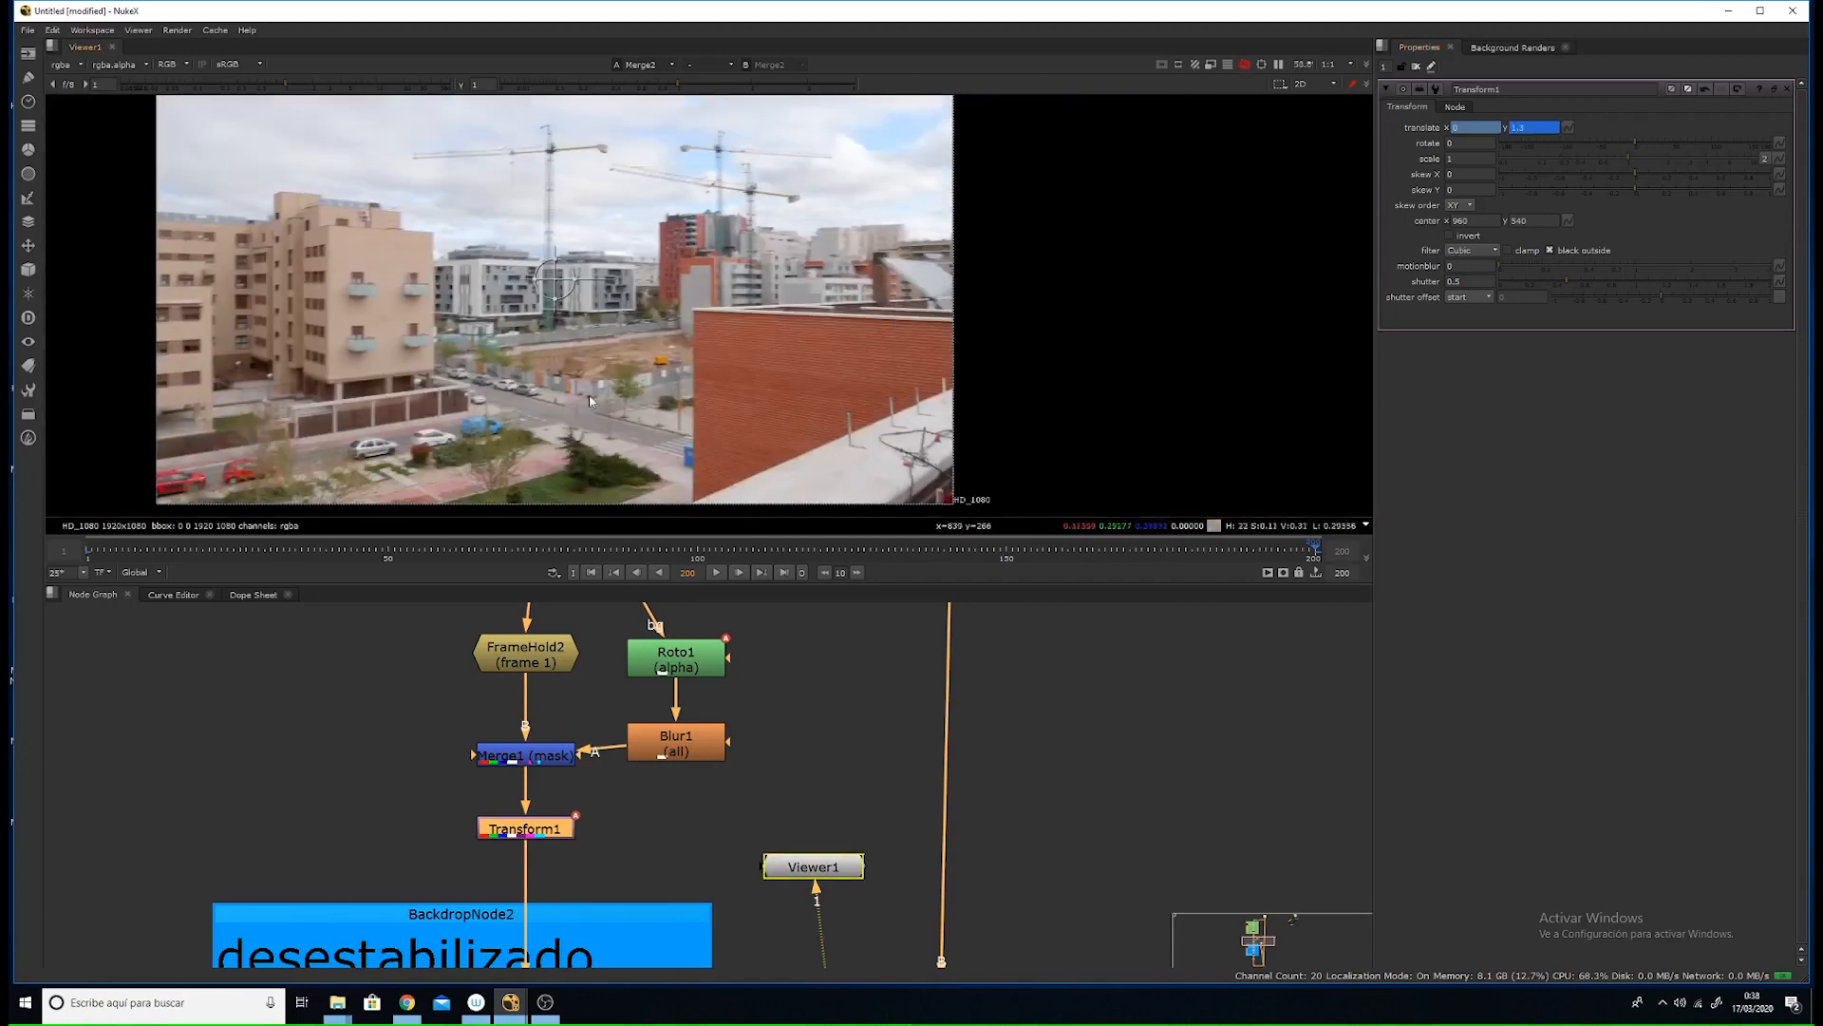
click(1417, 67)
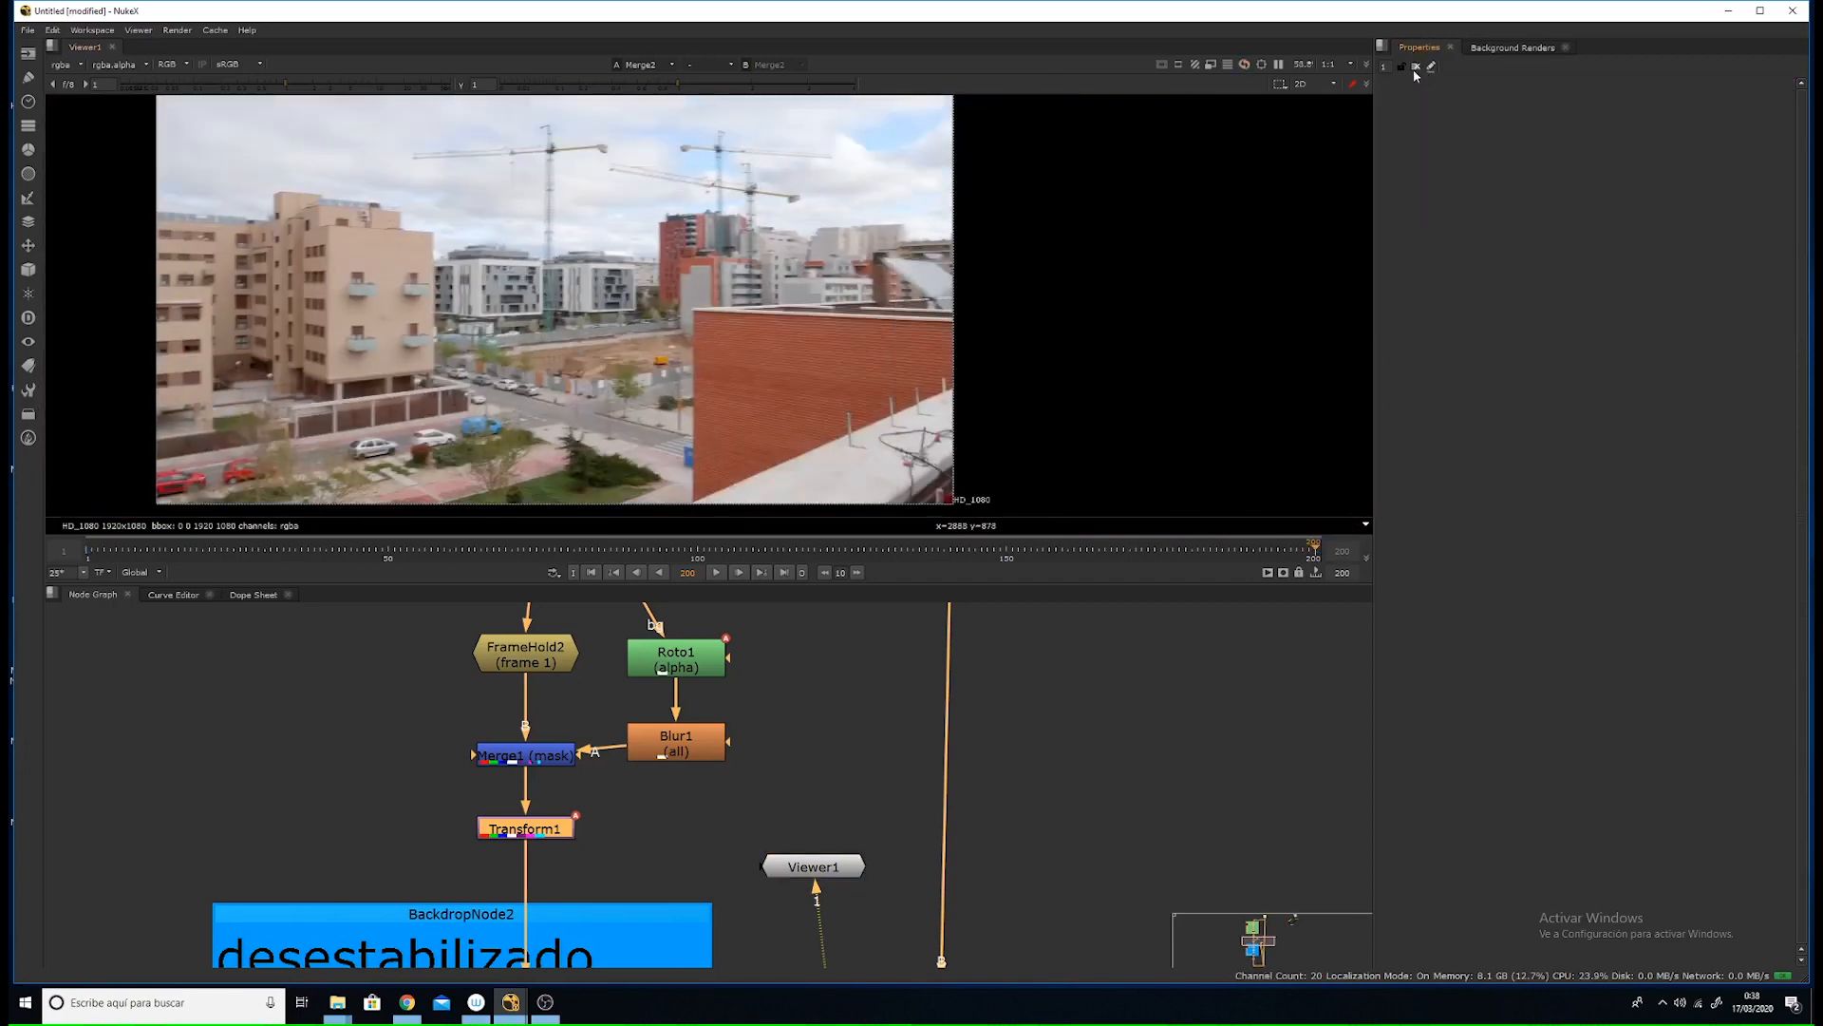
scroll(579, 334, up, 1)
click(712, 571)
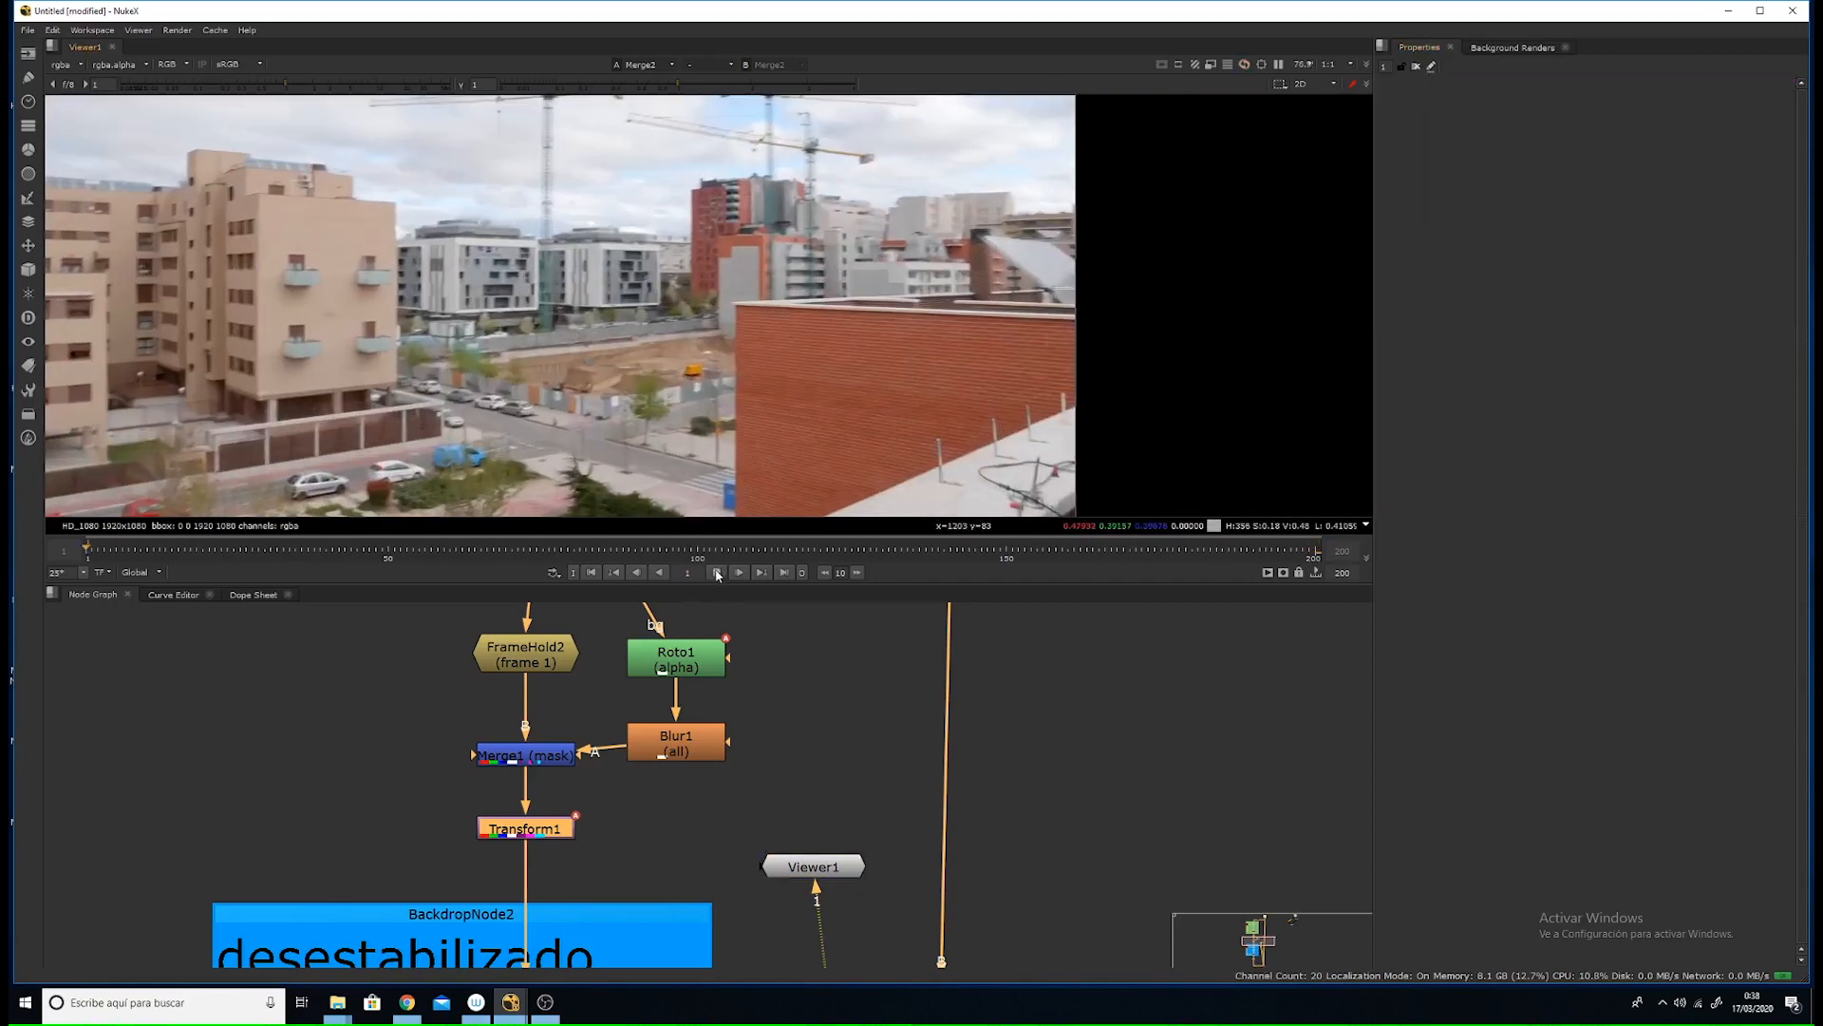